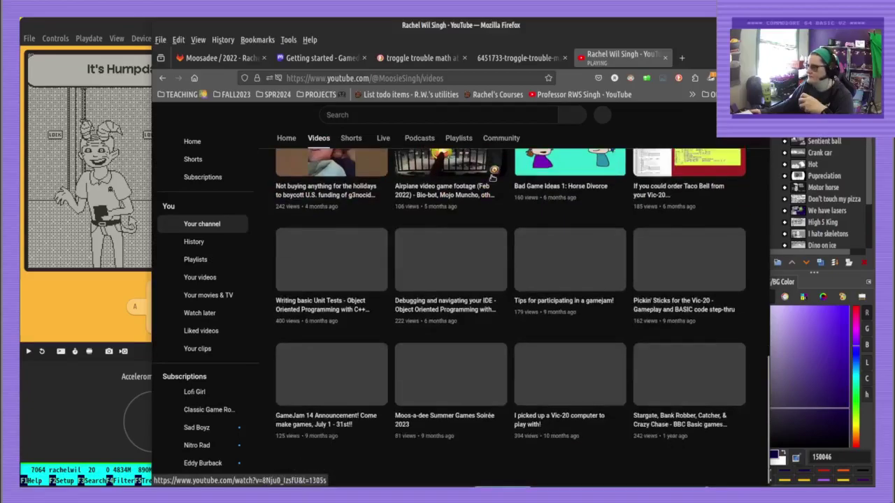
Mute the browser tab with the channel's videos page
scroll(491, 180, "up", 10)
left_click(602, 63)
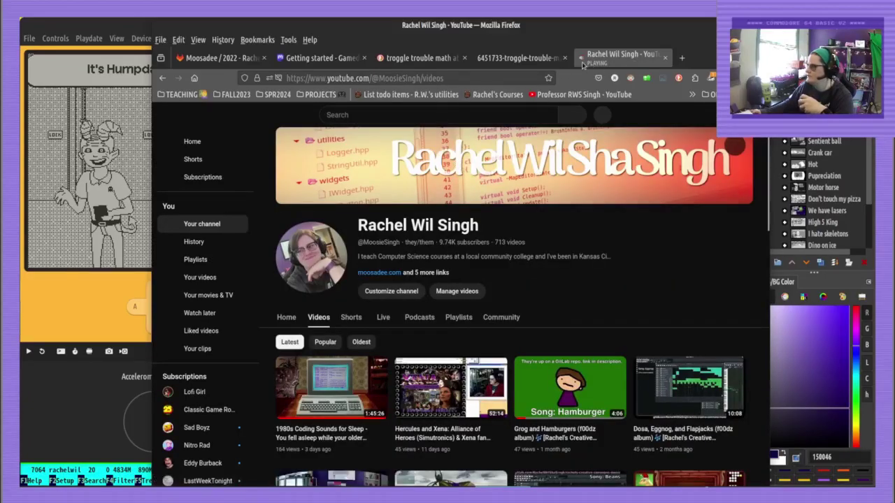
Open the channel's older video "Looking for Inspiration in... Bootleg Handheld Games" and pause it at 0:48
scroll(586, 268, "down", 3)
scroll(586, 267, "down", 10)
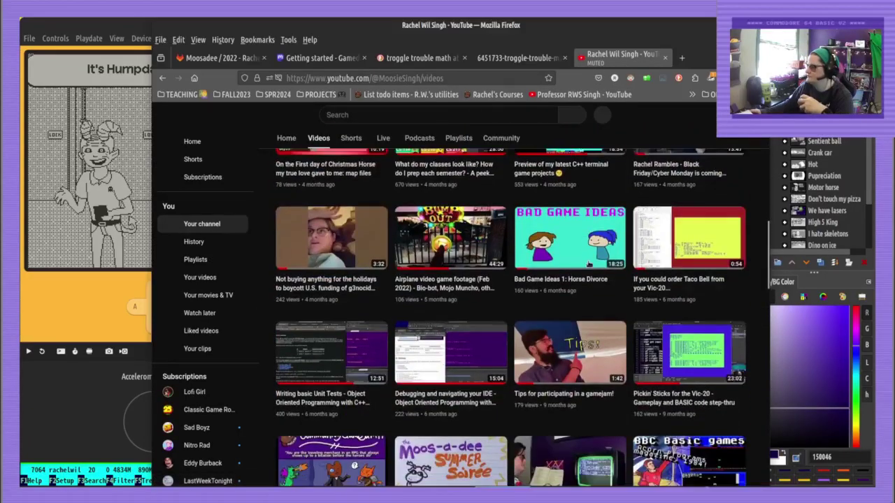
scroll(589, 266, "down", 3)
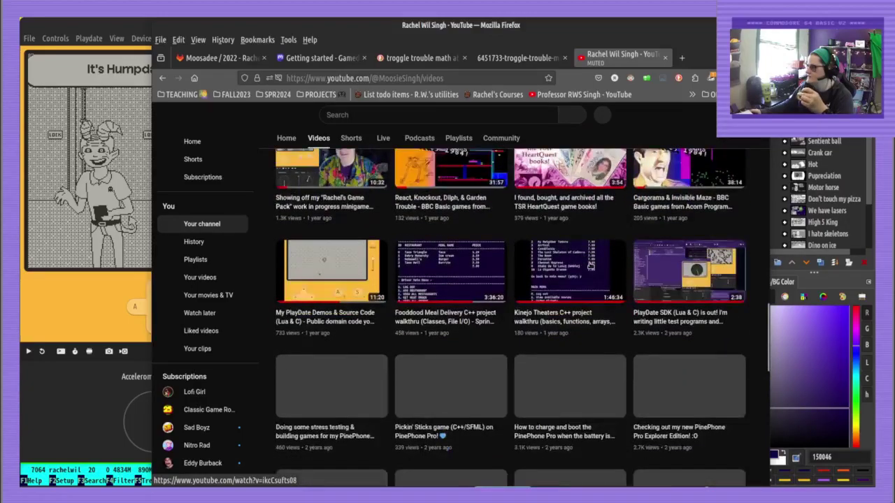
scroll(589, 270, "down", 3)
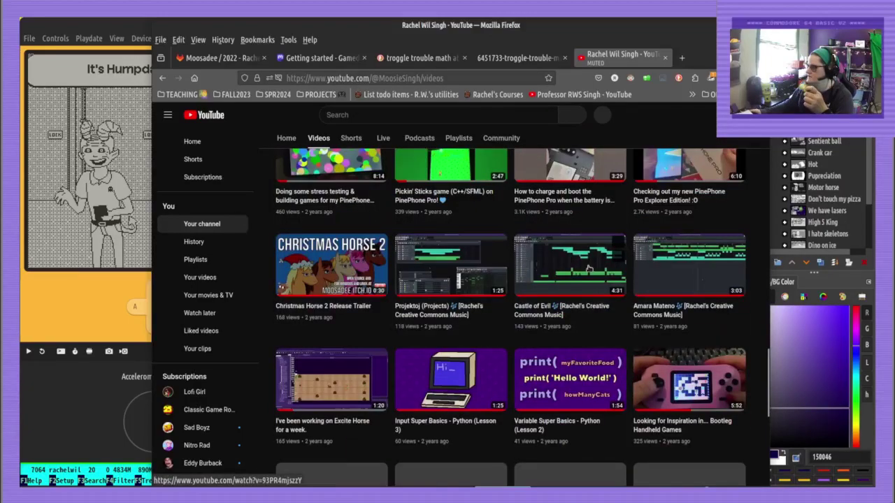
left_click(712, 372)
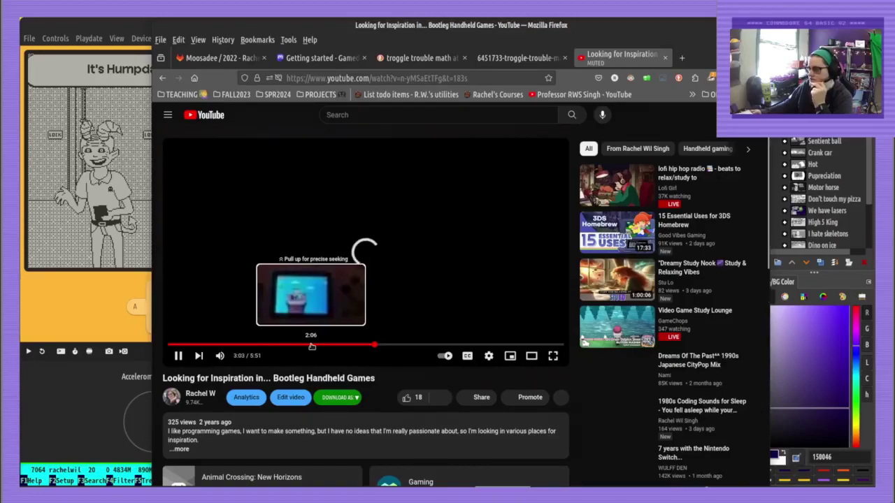
left_click(220, 345)
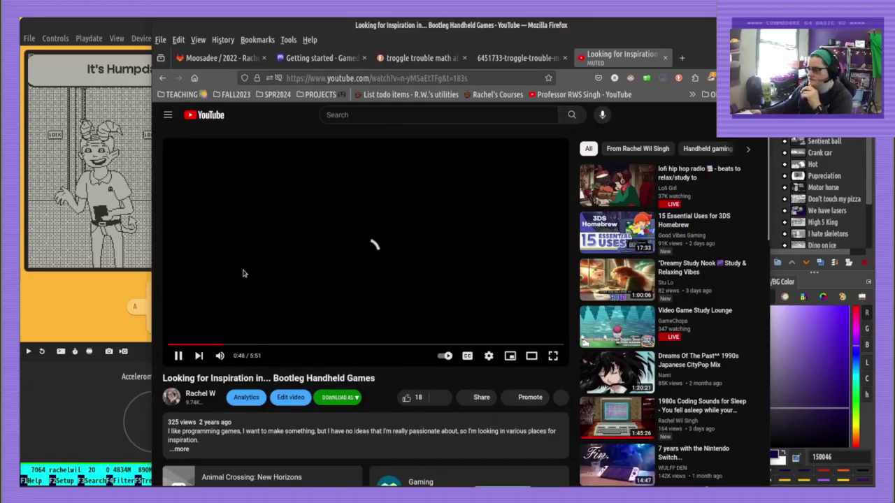
left_click(365, 219)
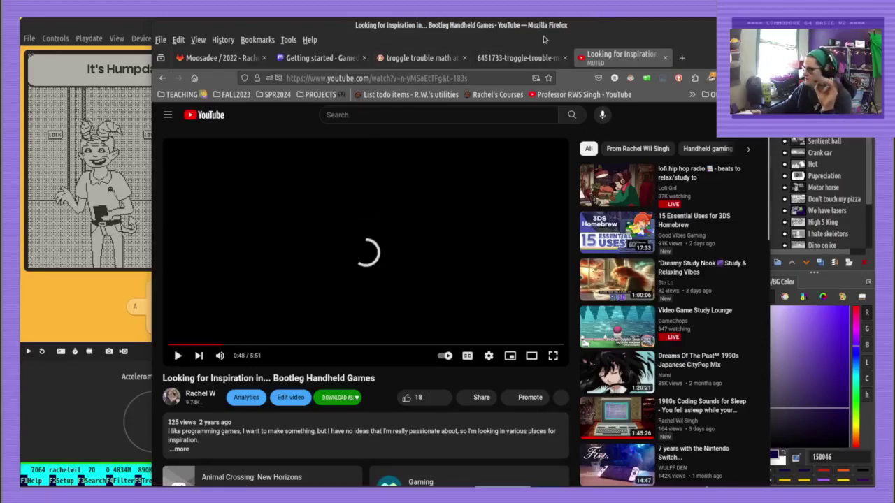
Move the browser window aside and switch the visible title screen layer in GIMP from Sentient ball to Crank car
left_click_drag(542, 33, 448, 33)
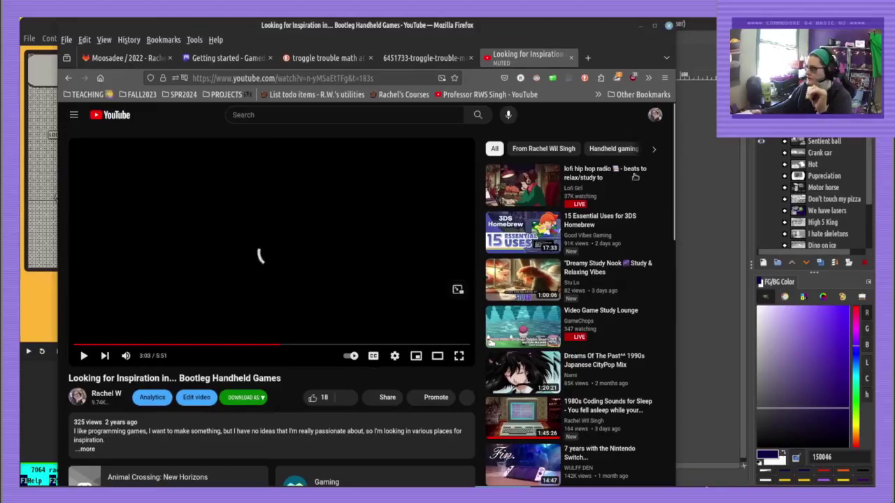
left_click_drag(172, 30, 1, 30)
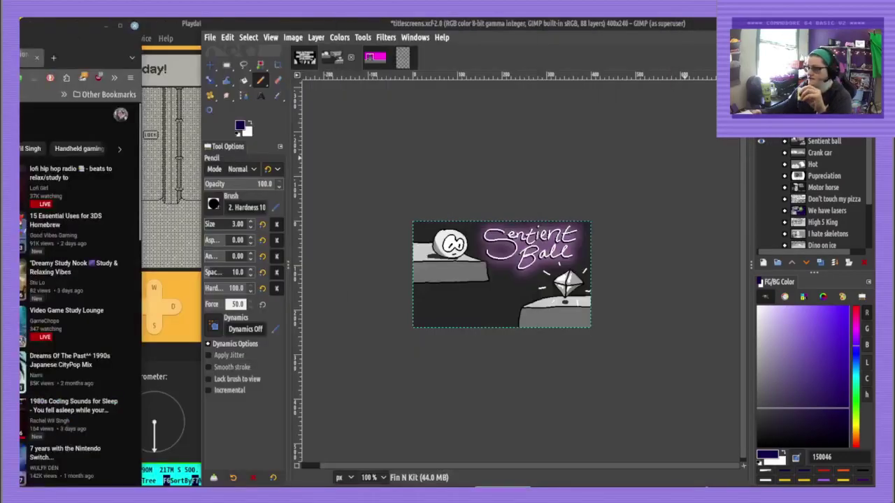
left_click(761, 140)
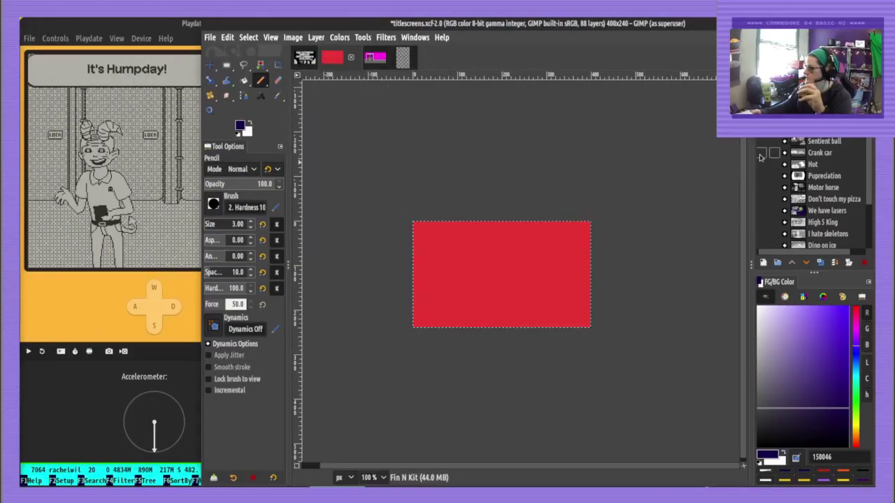
left_click(761, 152)
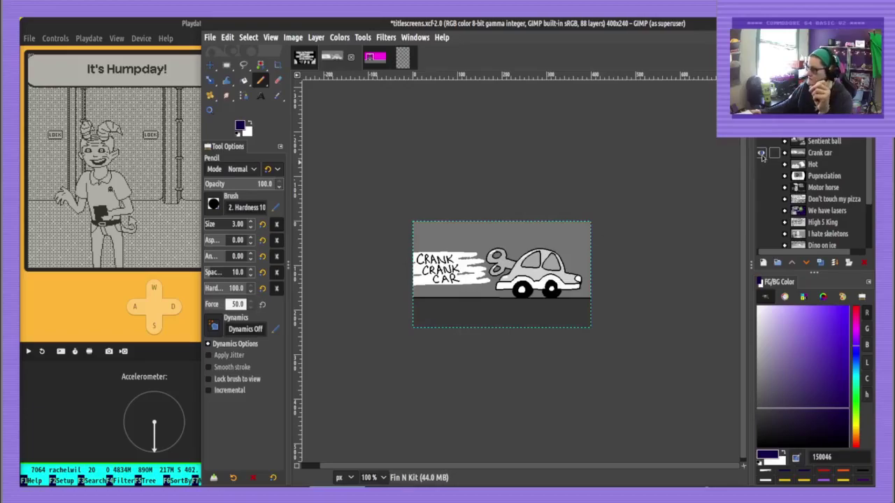
Bring the browser window back into view, skip the handheld games video to 1:11 and pause it
left_click_drag(20, 29, 469, 46)
left_click(353, 292)
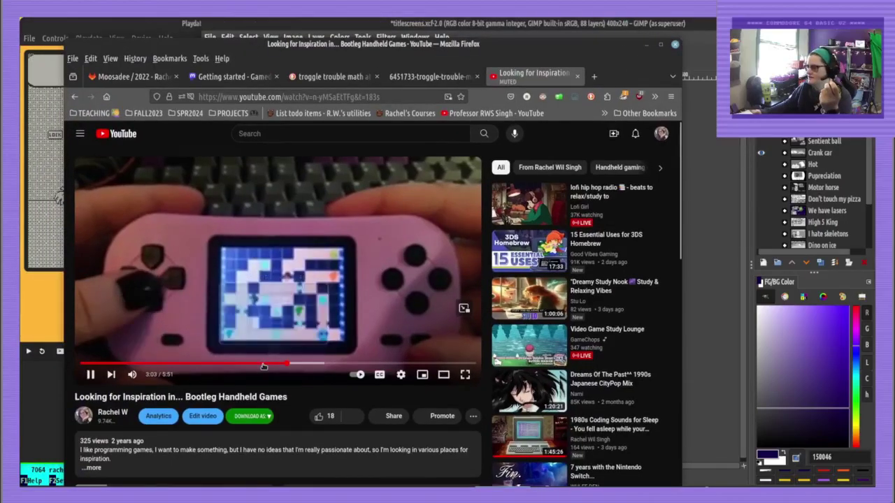
left_click(263, 365)
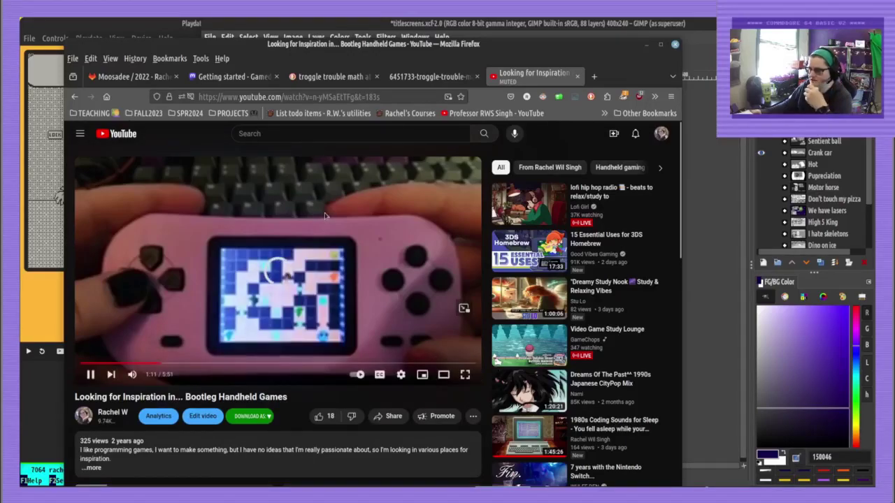
left_click(402, 342)
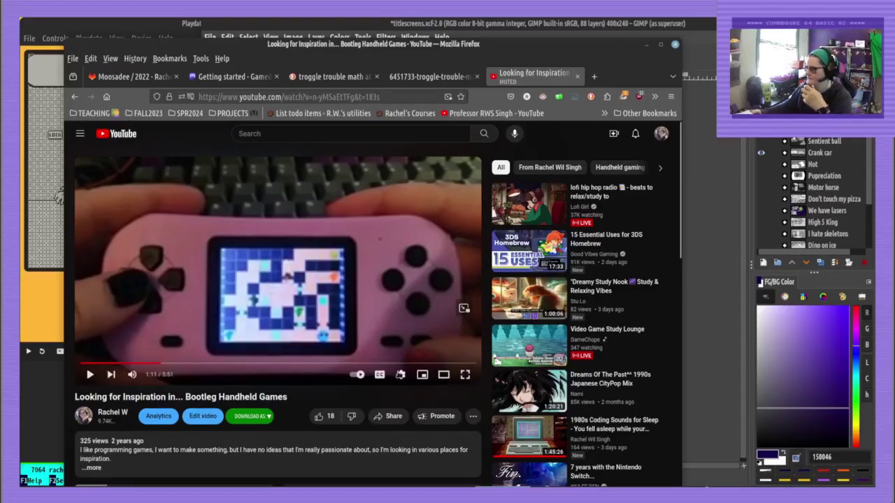
Open the video's quality options, and minimise the browser window to return to GIMP
left_click(400, 375)
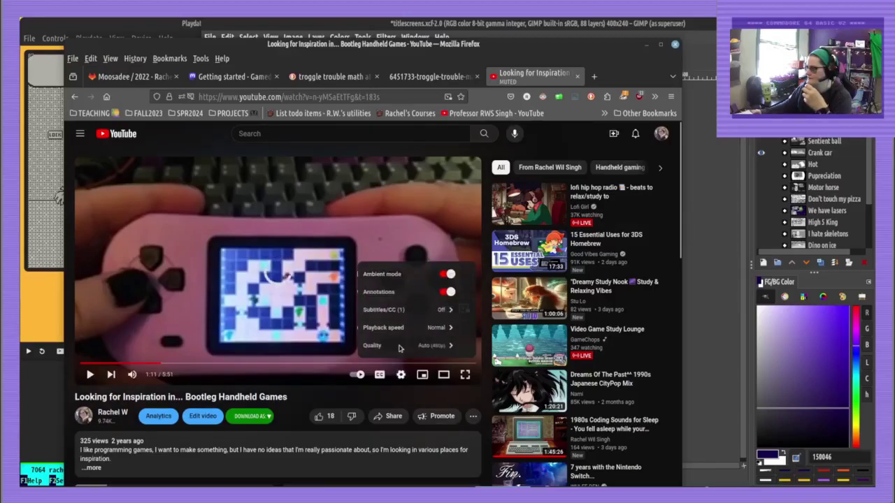
left_click(400, 349)
left_click(647, 46)
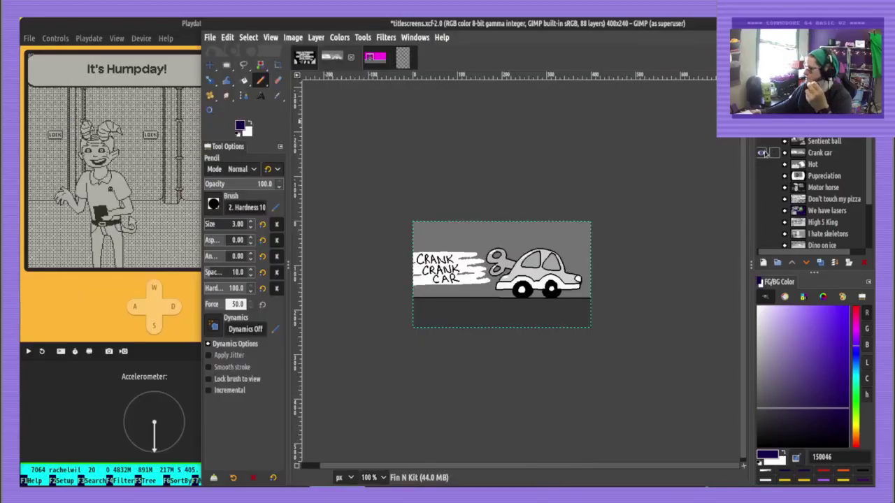
Hide the Crank car layer and preview the Hot, Pupreciation and Motor horse title screens one at a time, hiding each again
left_click(763, 152)
left_click(761, 164)
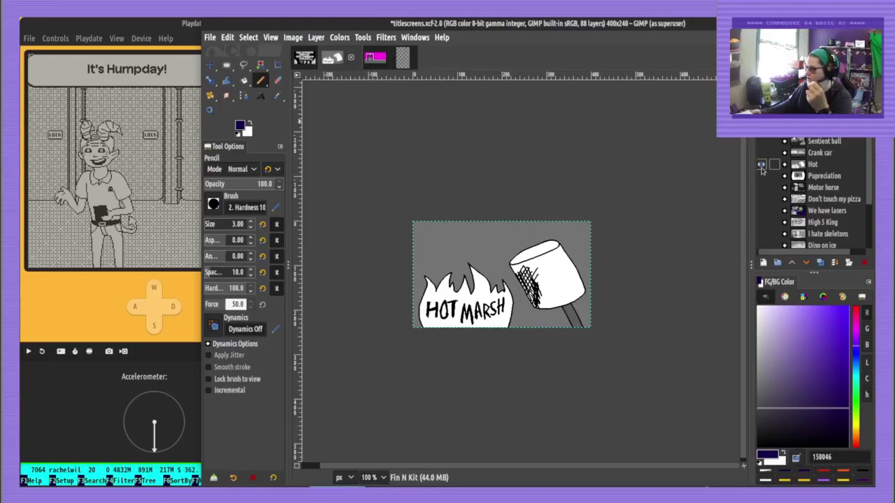
left_click(761, 167)
left_click(766, 177)
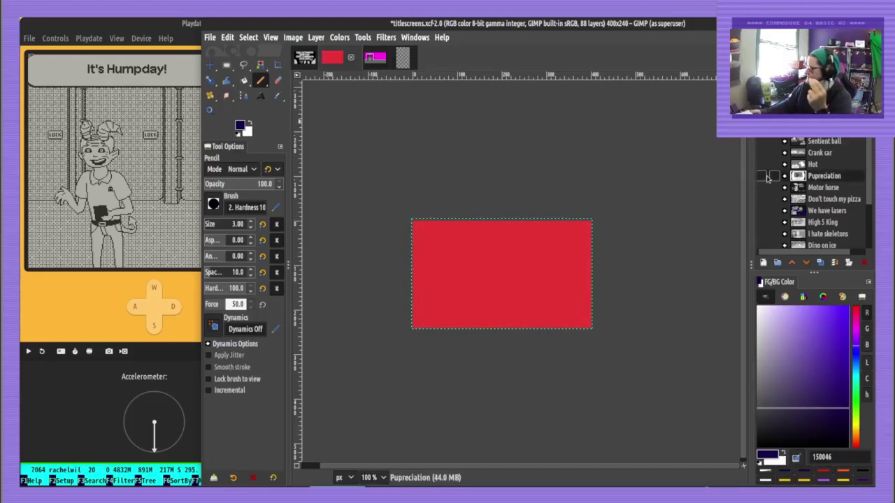
left_click(763, 178)
left_click(762, 175)
left_click(763, 188)
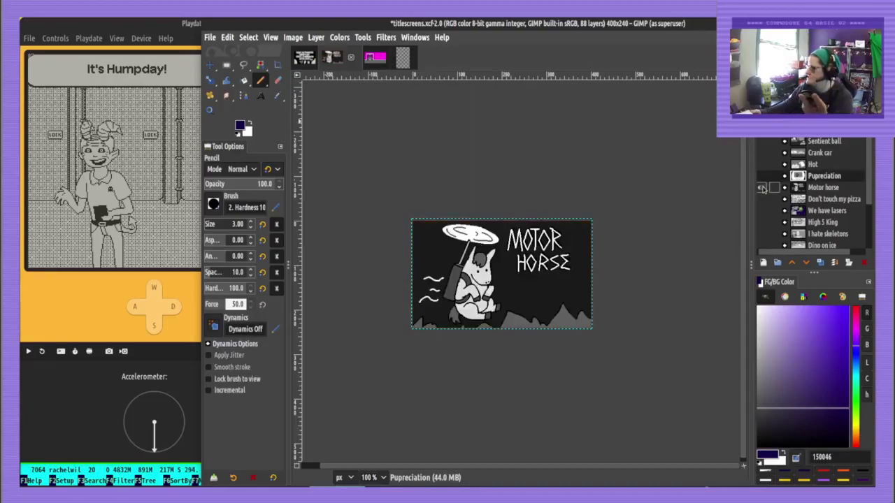
left_click(762, 187)
Preview the Don't touch my pizza, We have lasers and High 5 King title screens one by one, hiding each again
left_click(762, 199)
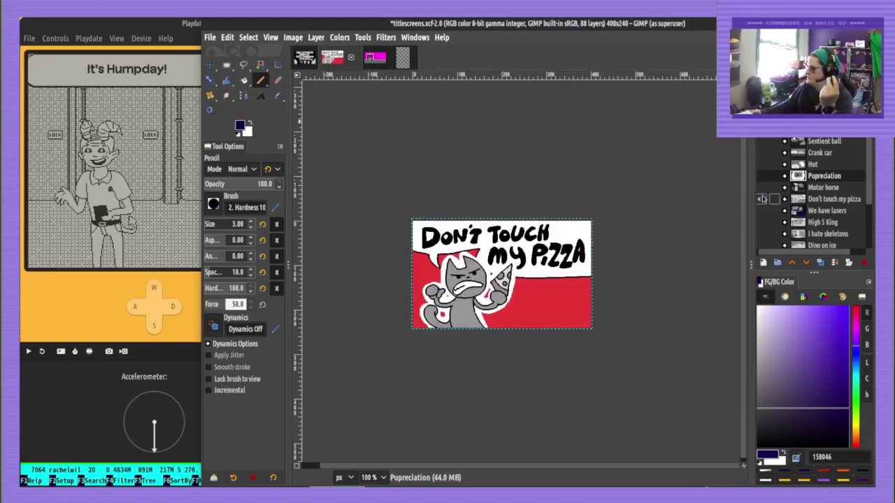
left_click(762, 199)
left_click(762, 211)
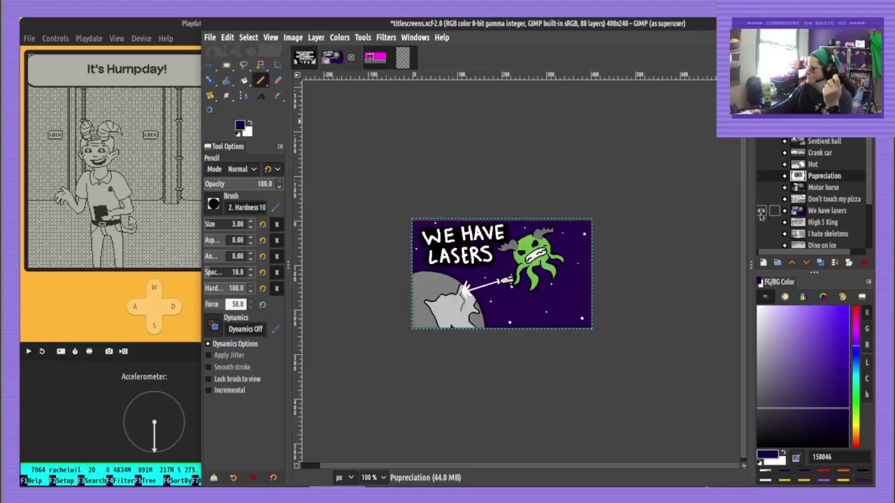
left_click(763, 211)
left_click(762, 223)
left_click(762, 223)
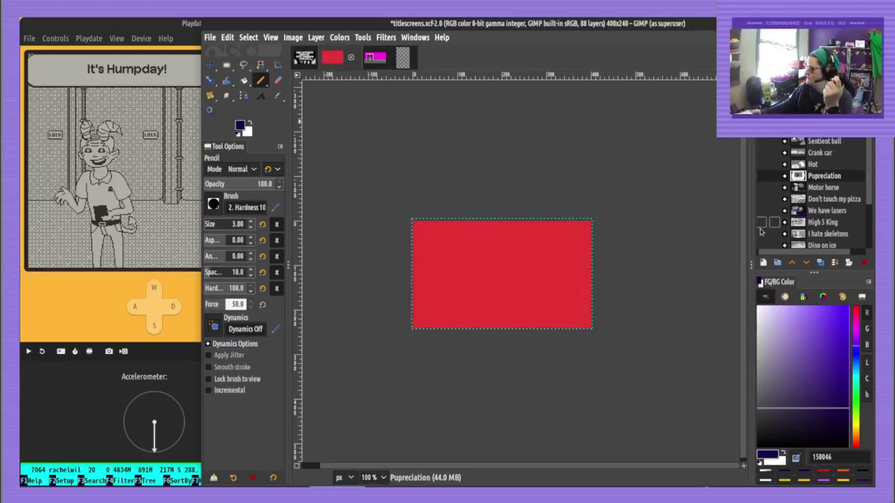
Preview the Dino on ice layer and the Woodshop Newbie group in turn, hiding each again
left_click(762, 244)
scroll(760, 242, "down", 3)
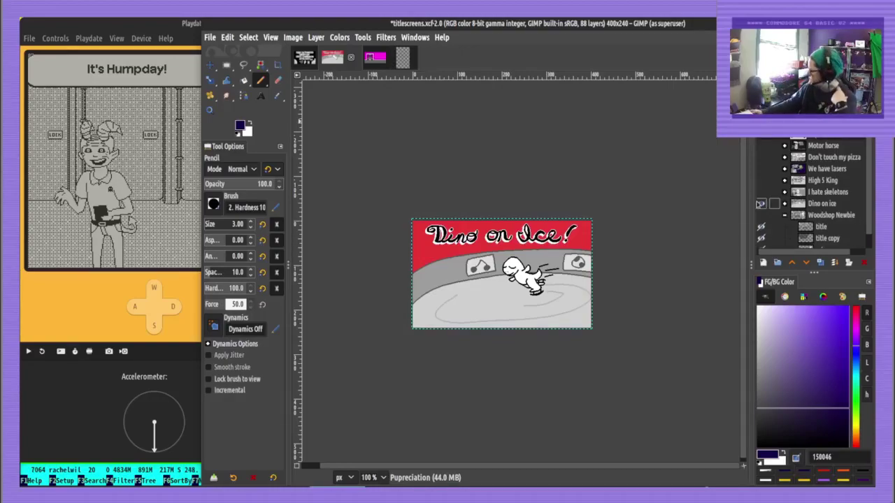
left_click(761, 204)
left_click(761, 216)
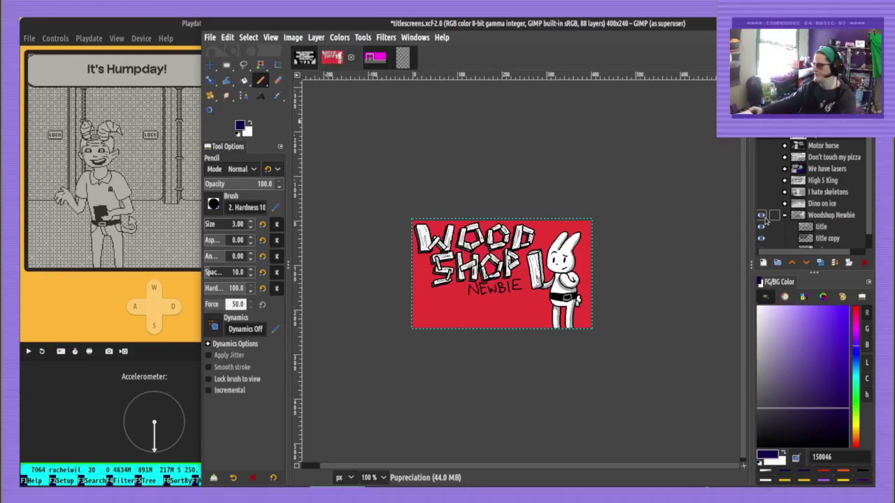
left_click(762, 215)
Preview the I hate skeletons title screen and recheck the Woodshop Newbie group, hiding both again
left_click(761, 192)
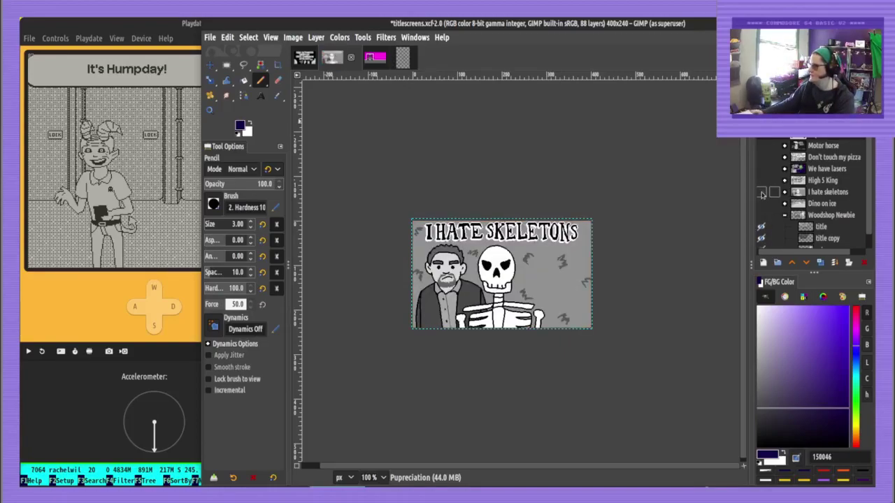
left_click(761, 193)
left_click(761, 216)
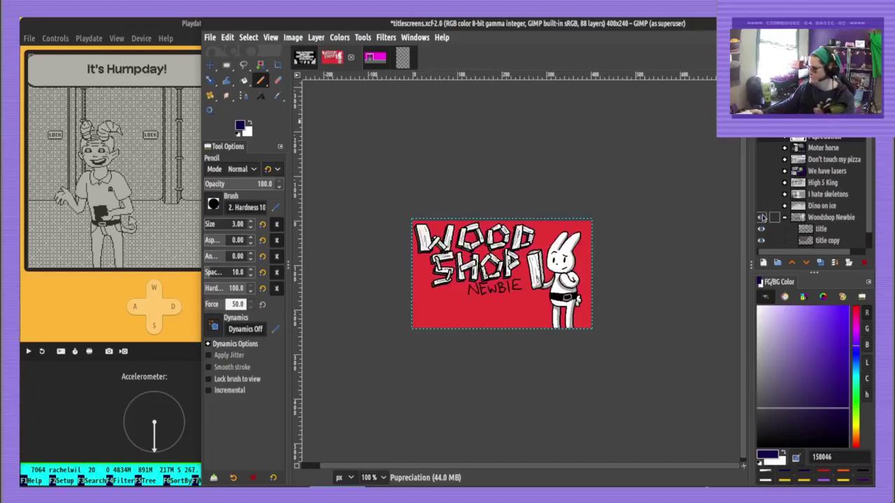
left_click(761, 217)
Make the Fin N Kit layer group visible and duplicate it
scroll(774, 178, "up", 3)
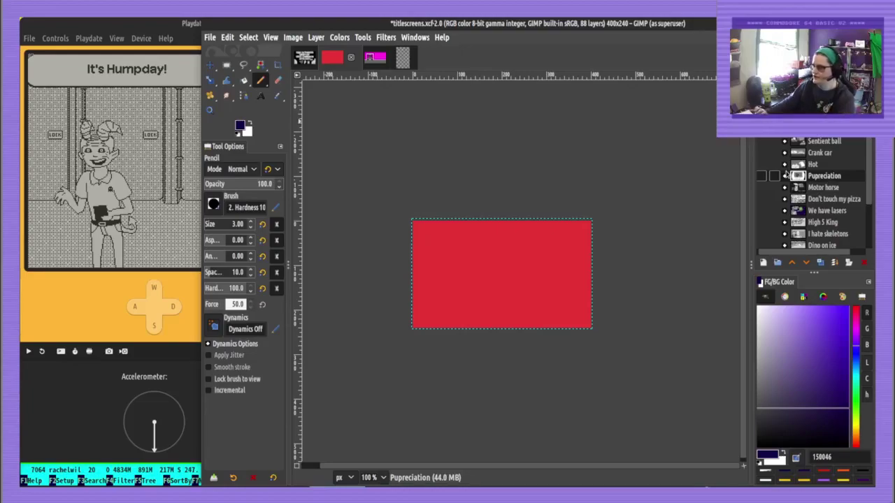
left_click(794, 119)
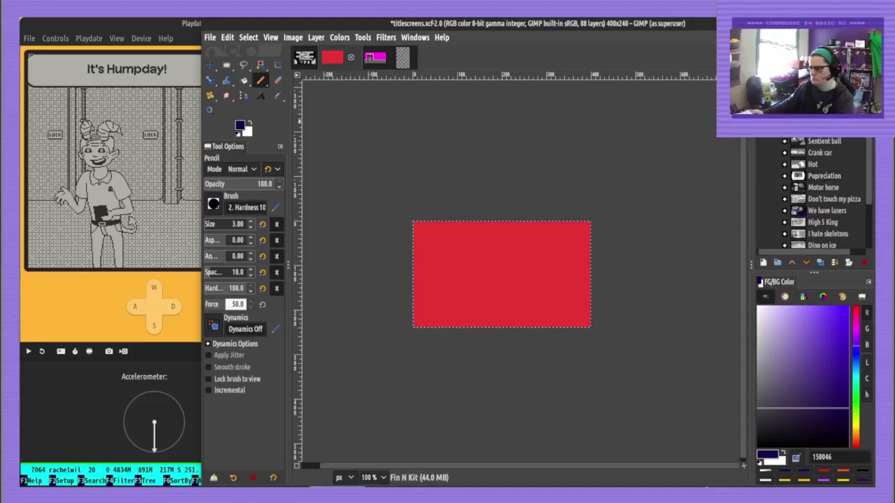
scroll(804, 133, "up", 3)
left_click(761, 124)
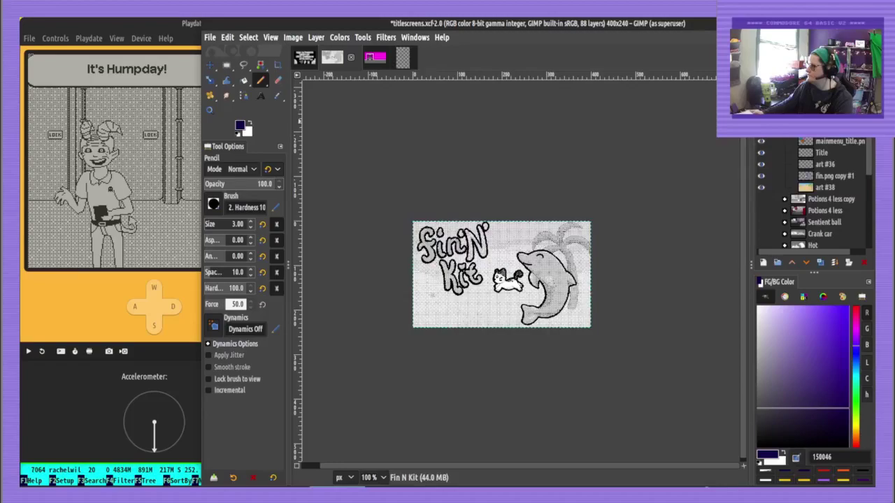
right_click(808, 108)
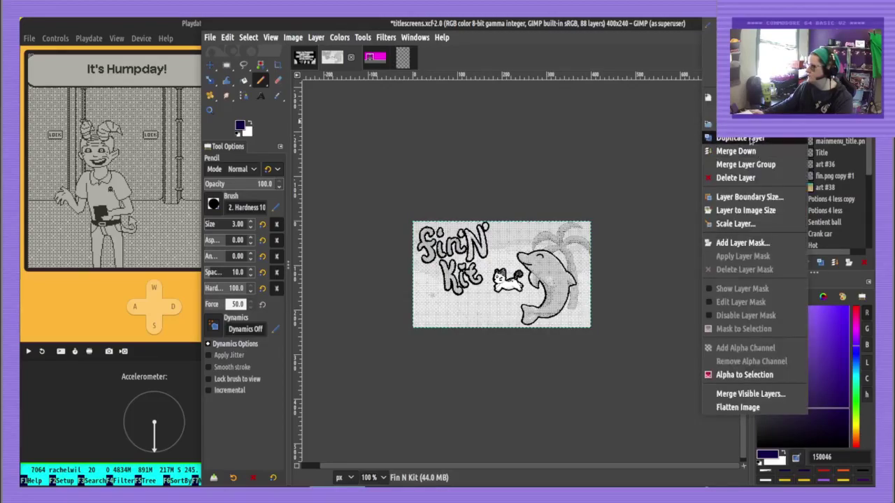
left_click(783, 140)
Delete Background copy #1 and the next few layers from the duplicated Fin N Kit group, and undo the last three deletions
left_click(836, 117)
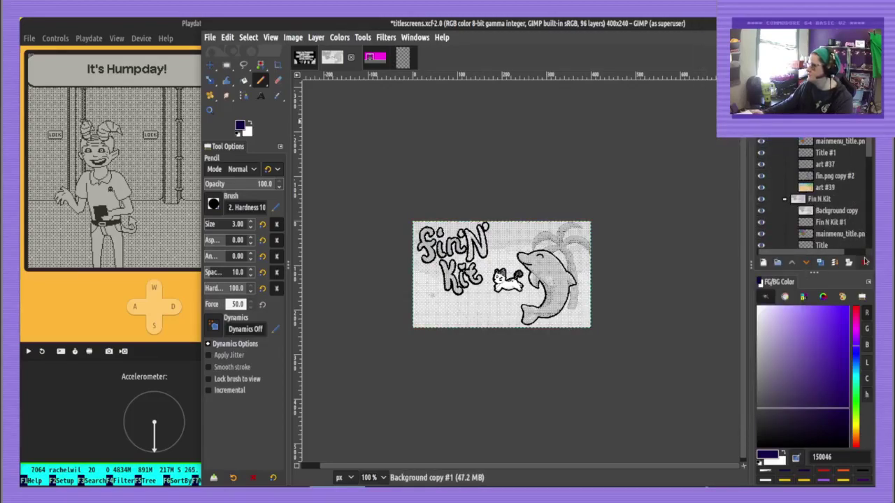
left_click(865, 262)
left_click(865, 262)
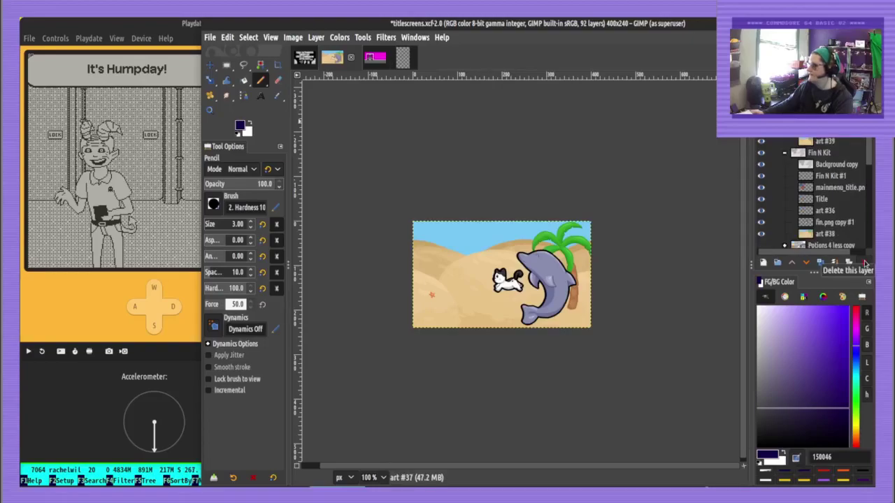
key("ctrl+z")
key("ctrl+z")
key("ctrl+z")
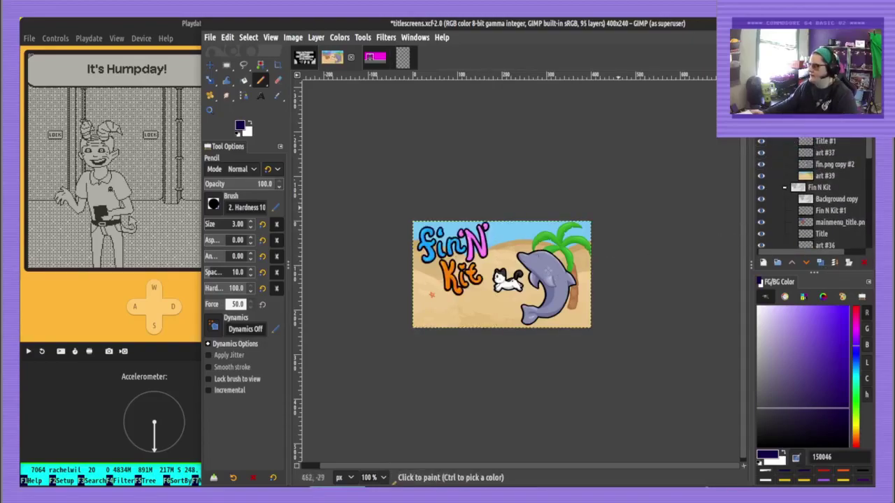
Delete the remaining layers inside the duplicated Fin N Kit group, down to art #39, and collapse the original group
left_click(864, 262)
left_click(864, 262)
left_click(865, 263)
left_click(865, 262)
left_click(864, 262)
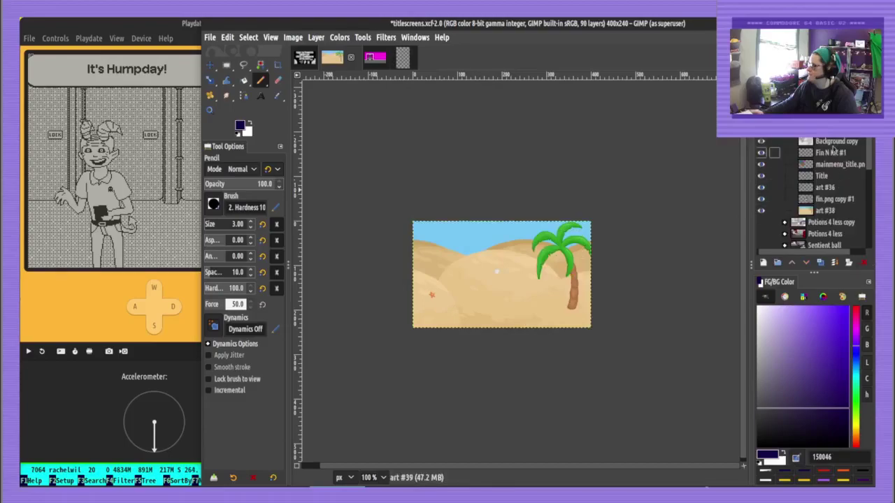
left_click(866, 262)
left_click(785, 117)
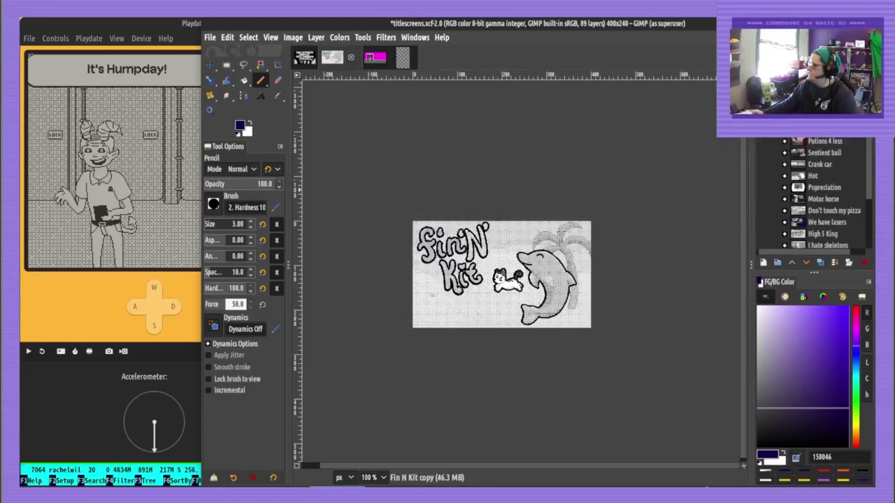
Show the red Lairmail title screen in place of Fin N Kit and add a new layer named Sketch
left_click(761, 118)
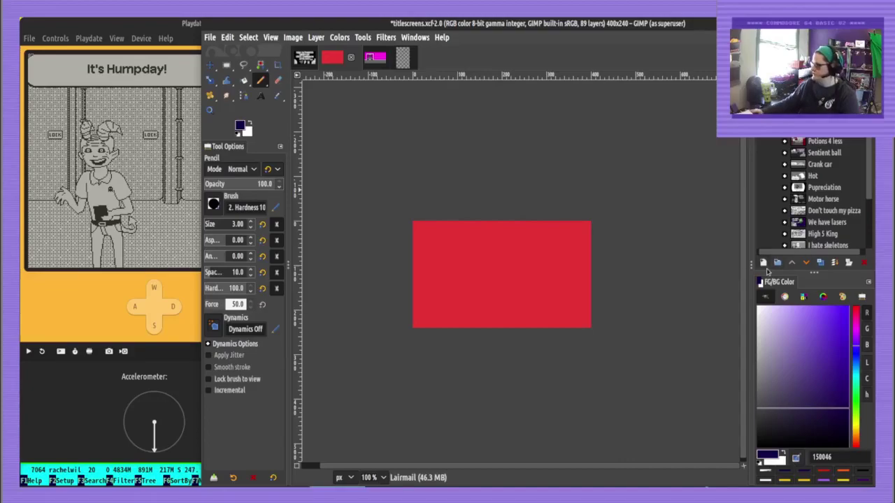
left_click(763, 263)
type("Sketch")
key("Return")
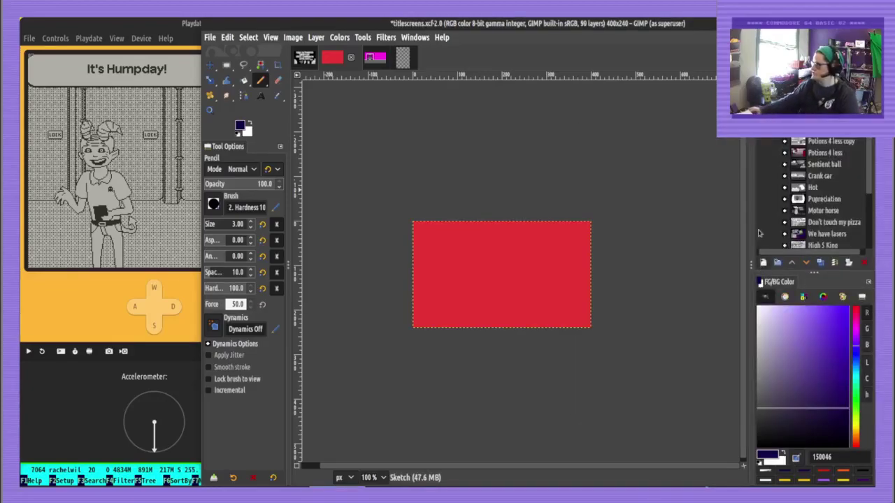
Set the foreground colour to white (ffffff) and save titlescreens.xcf
left_click_drag(778, 319, 755, 305)
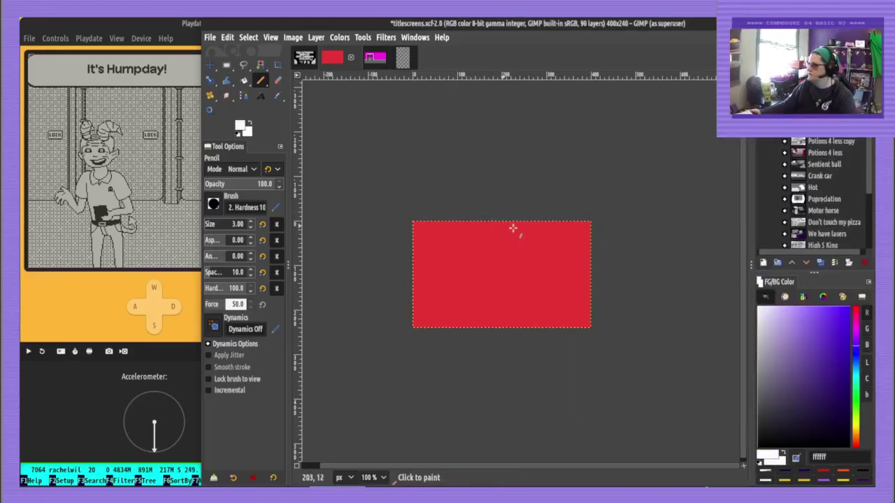
scroll(512, 228, "up", 1)
key("ctrl+s")
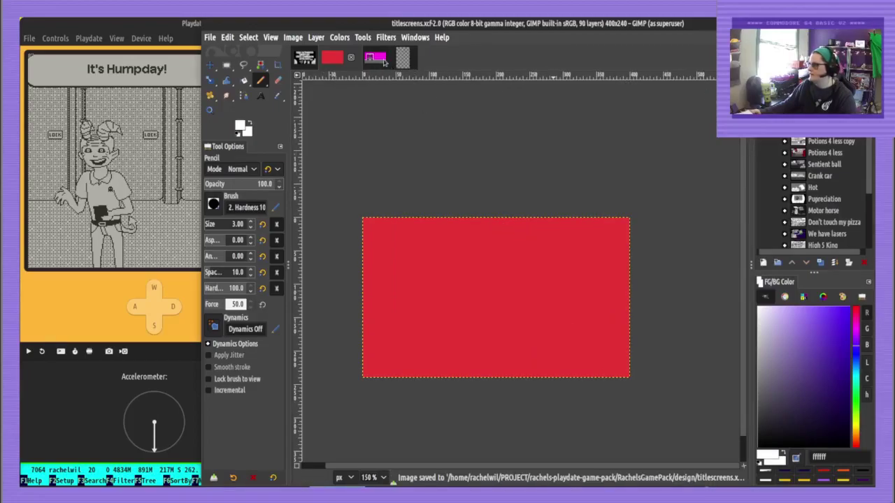
Browse from the skele design folder to the game's Source folder and open characters-table-133-215.png as a character reference
left_click(175, 494)
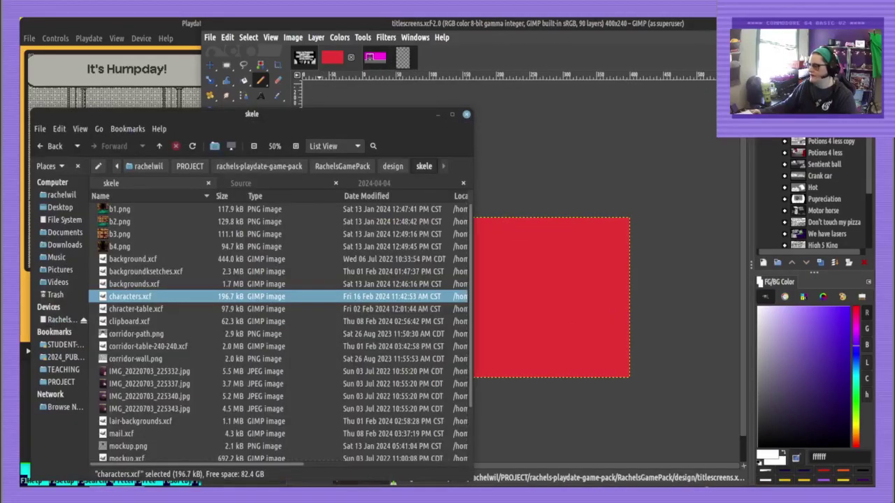
scroll(282, 230, "down", 3)
scroll(280, 220, "up", 2)
key("ctrl+t")
key("alt+Up")
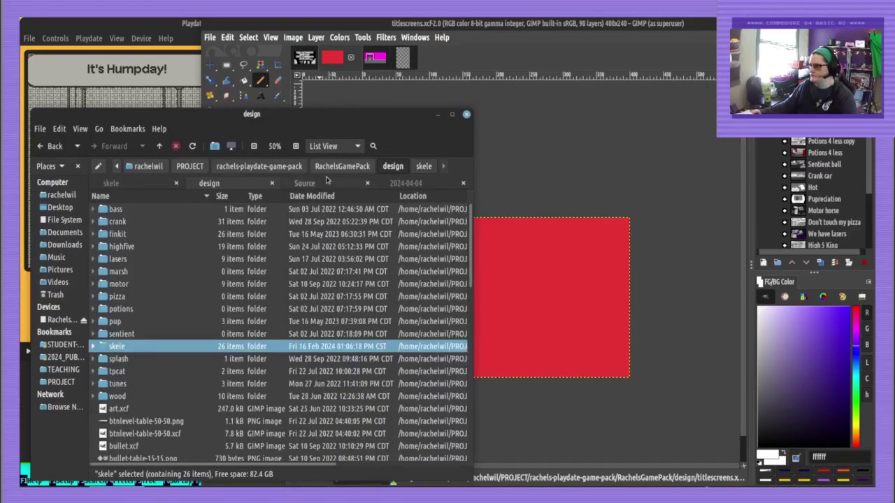
key("alt+Up")
double_click(113, 259)
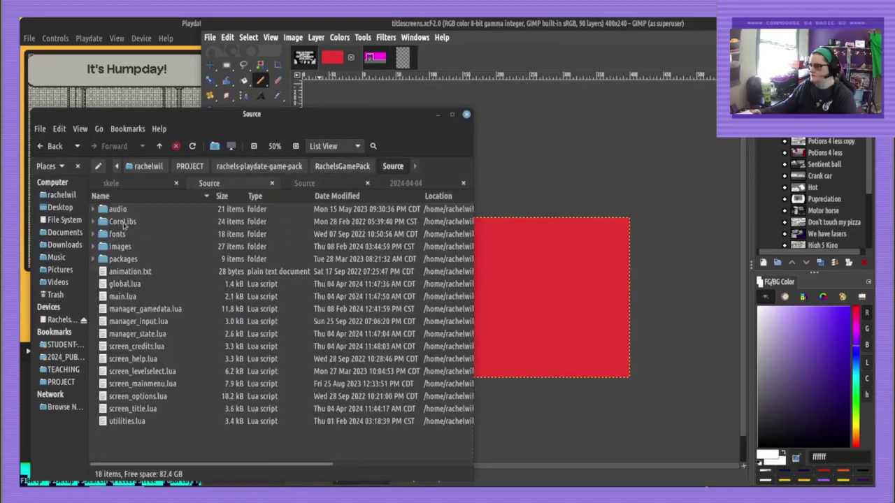
double_click(124, 258)
left_click(117, 211)
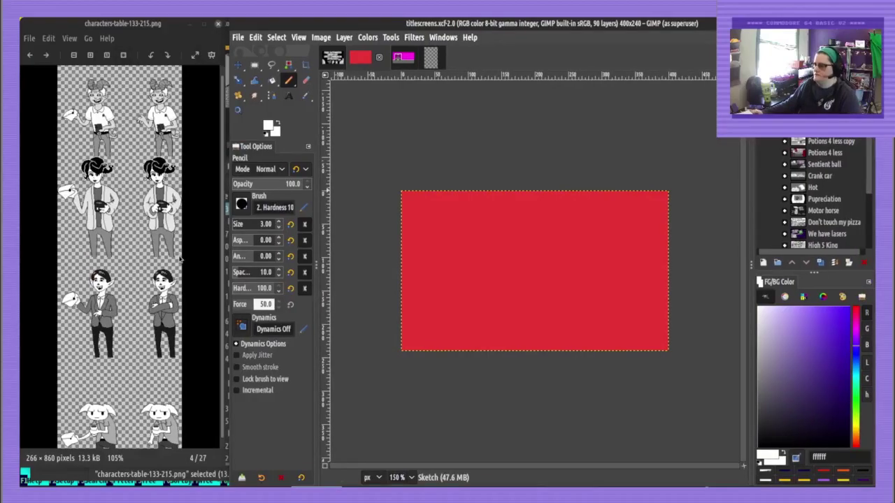
Arrange the windows so the character reference stays visible beside the canvas, and widen the GIMP window toward it
mouse_move(134, 220)
left_mouse_down()
mouse_move(422, 218)
mouse_move(351, 209)
mouse_move(134, 218)
left_mouse_up()
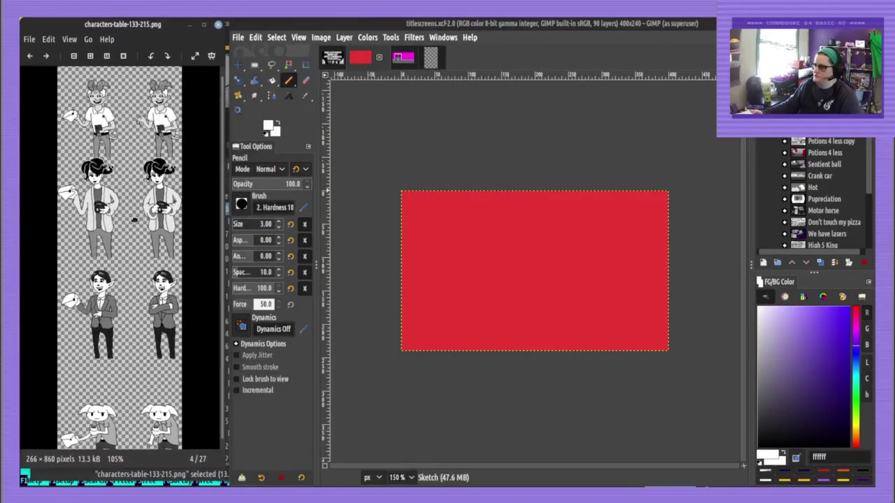
scroll(489, 201, "up", 1)
right_click(295, 203, "super")
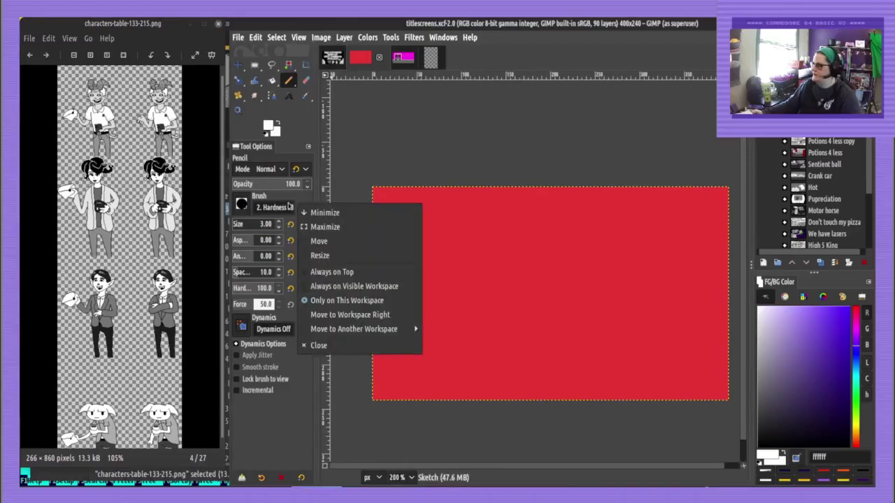
left_click(278, 193)
left_click_drag(278, 194, 261, 188)
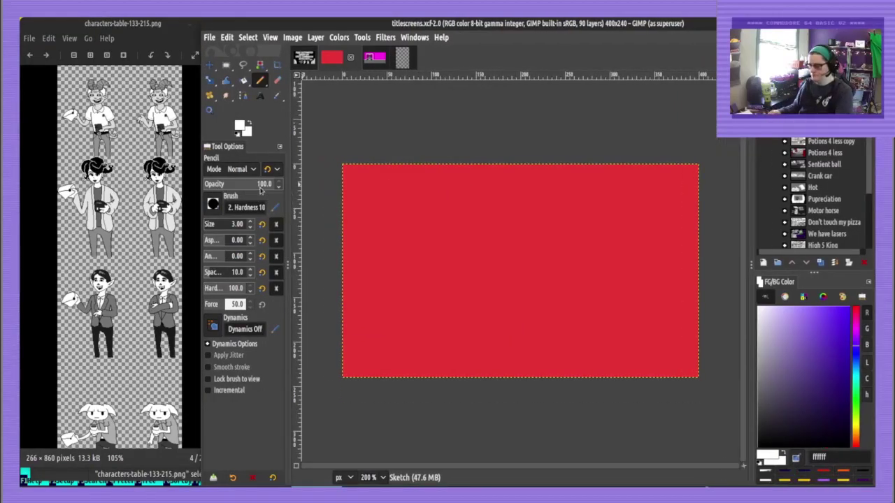
Hand-letter the title "LAIRMAIL!" in white across the upper part of the Sketch layer with a size 2 Paintbrush
key("p")
mouse_move(466, 254)
left_mouse_down()
mouse_move(401, 277)
mouse_move(411, 233)
left_mouse_up()
key("ctrl+z")
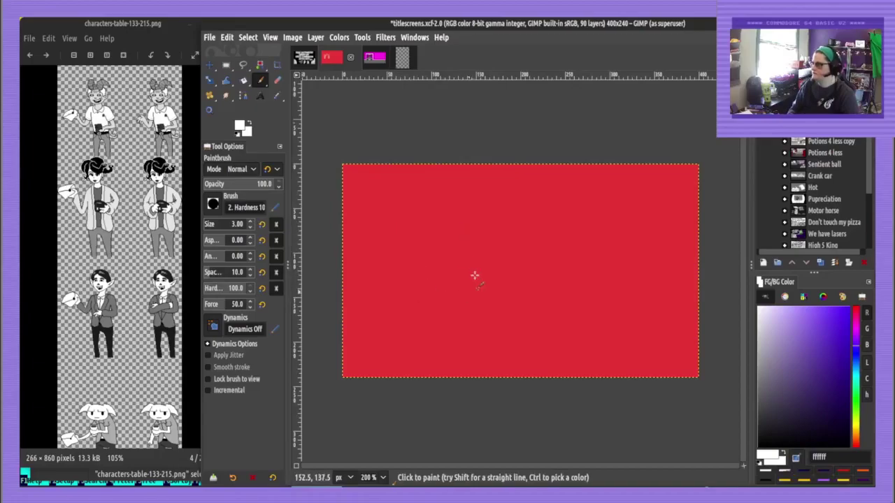
key("bracketleft")
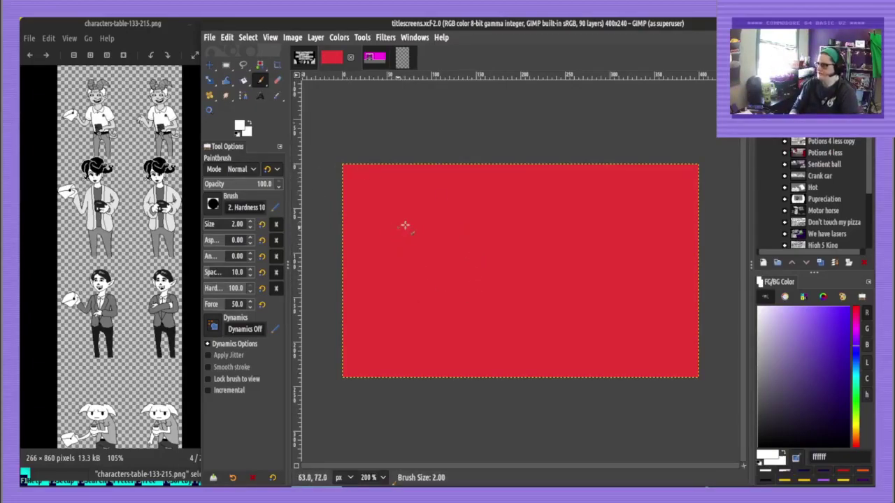
mouse_move(397, 188)
left_mouse_down()
mouse_move(408, 231)
mouse_move(436, 212)
mouse_move(429, 219)
mouse_move(448, 202)
left_mouse_up()
mouse_move(461, 186)
left_mouse_down()
mouse_move(469, 219)
mouse_move(503, 188)
mouse_move(511, 213)
left_mouse_up()
mouse_move(518, 218)
left_mouse_down()
mouse_move(526, 188)
mouse_move(545, 223)
mouse_move(569, 230)
left_mouse_up()
mouse_move(556, 212)
left_mouse_down()
mouse_move(576, 204)
mouse_move(581, 227)
left_mouse_up()
left_click_drag(606, 187, 616, 234)
left_click_drag(647, 187, 634, 221)
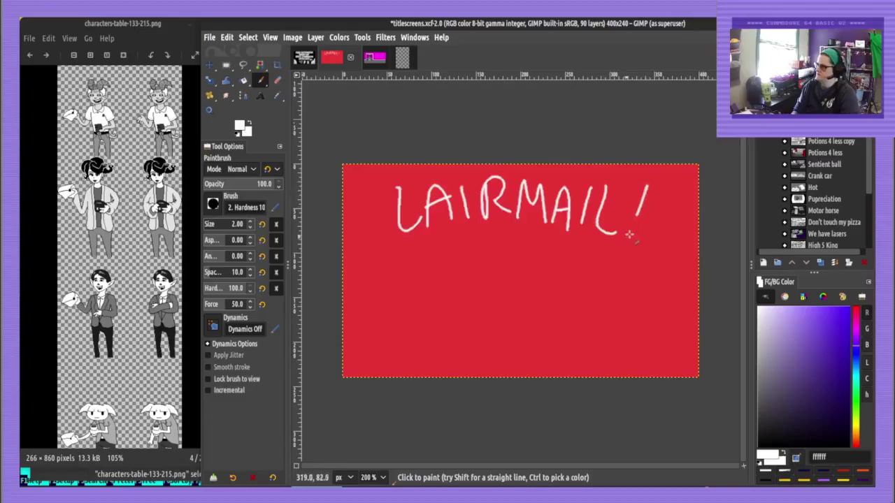
left_click(629, 236)
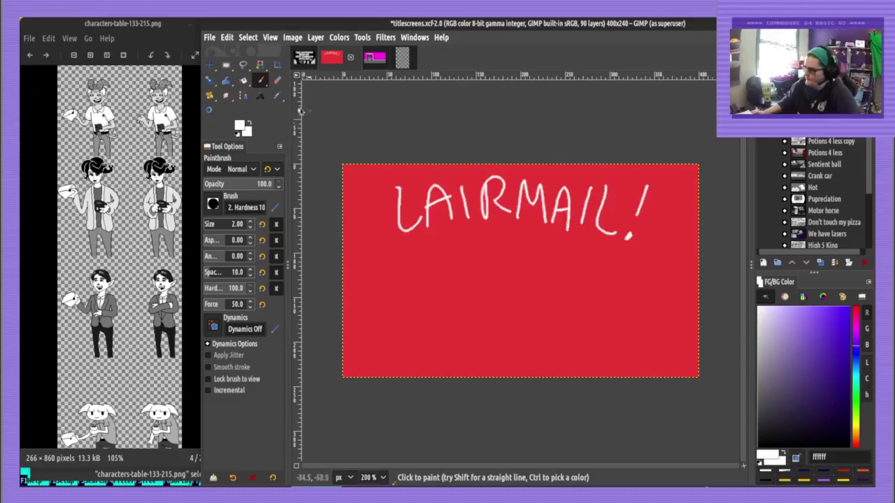
Try the text "HELLO hello" in 42 px Moosehand below the hand-lettered title, and delete that text layer
left_click(261, 96)
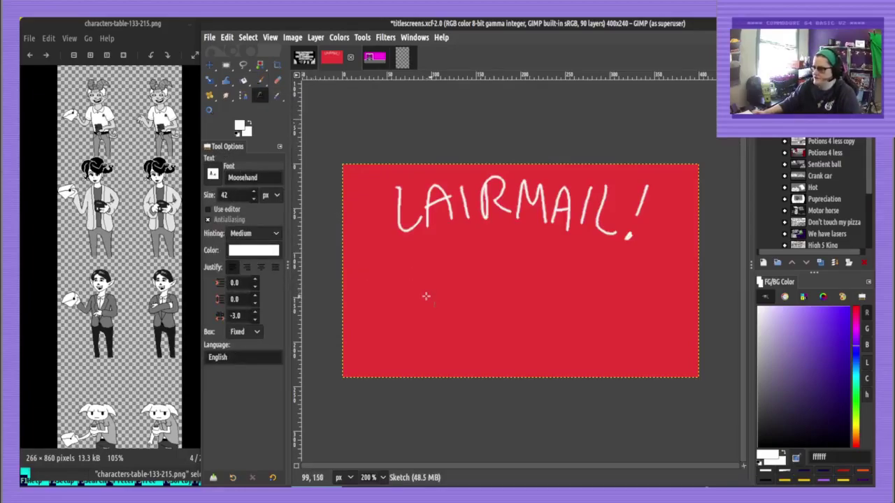
left_click_drag(357, 250, 685, 323)
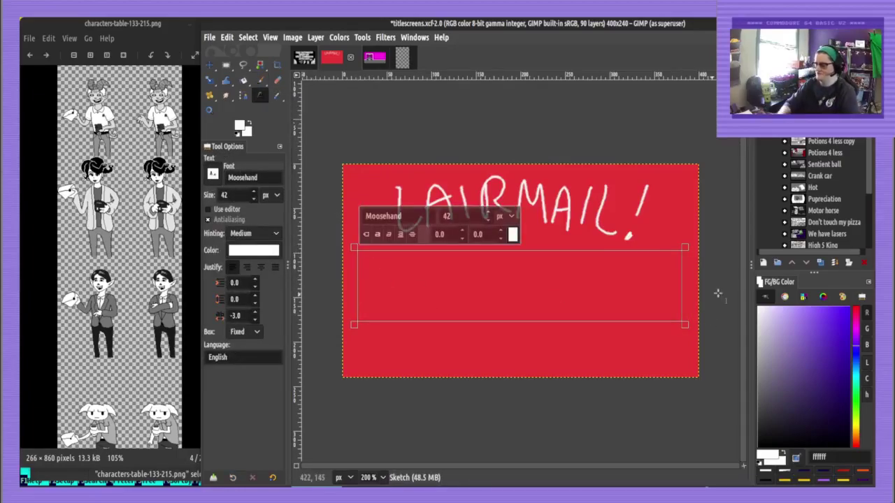
type("HELLO")
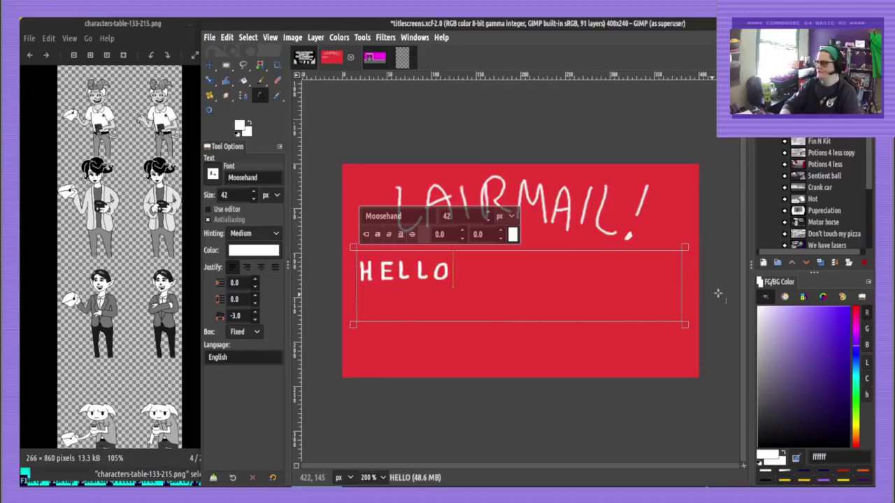
type(" hello")
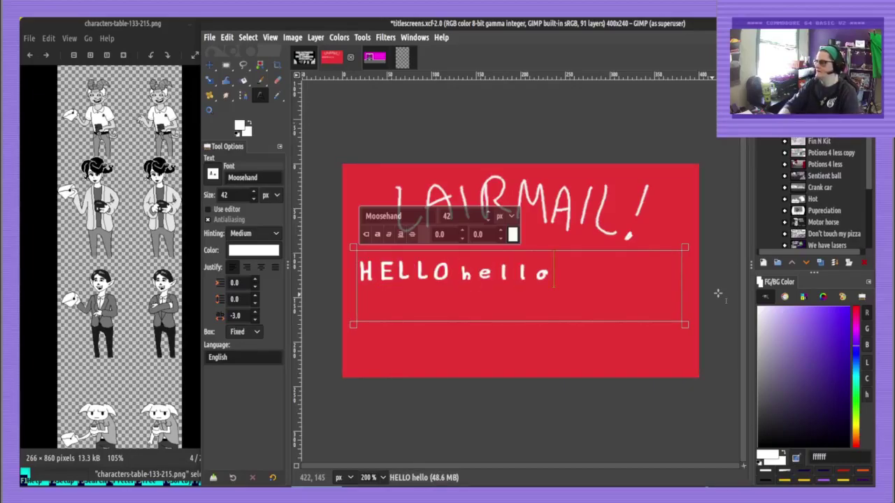
left_click(864, 263)
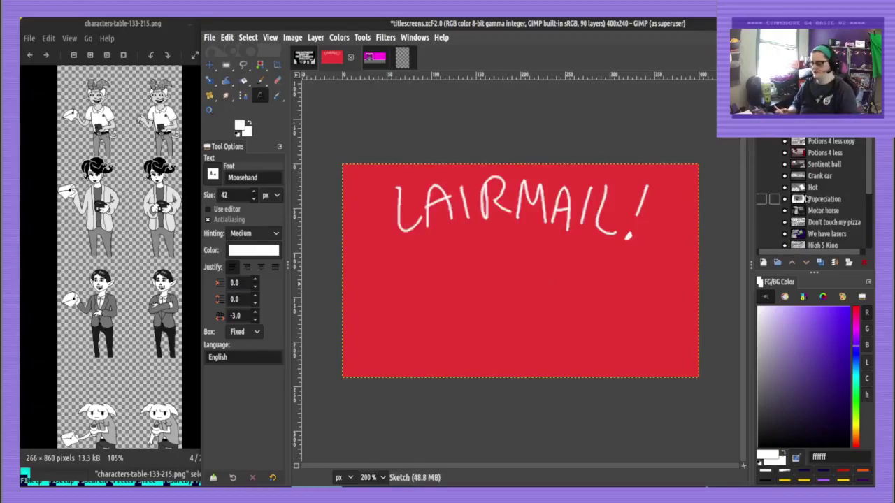
Add a new layer and sketch two figures below the title with the Paintbrush, each with a round head and body lines
key("p")
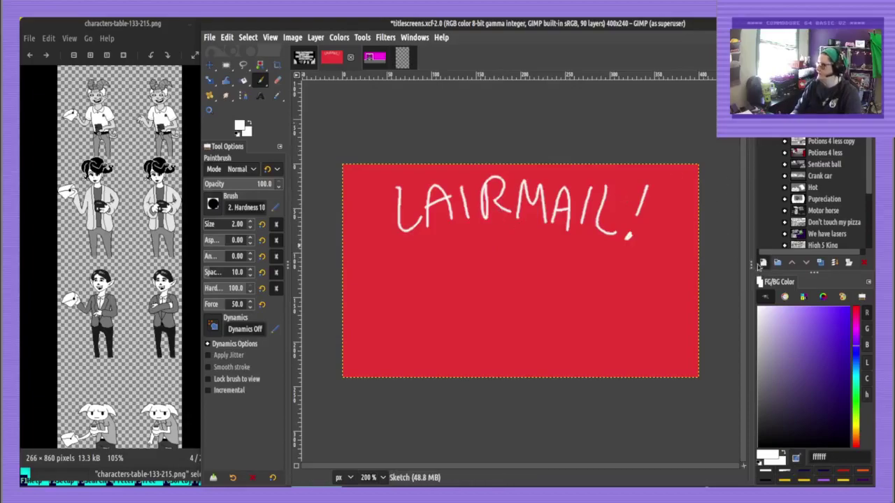
left_click(763, 263)
key("Return")
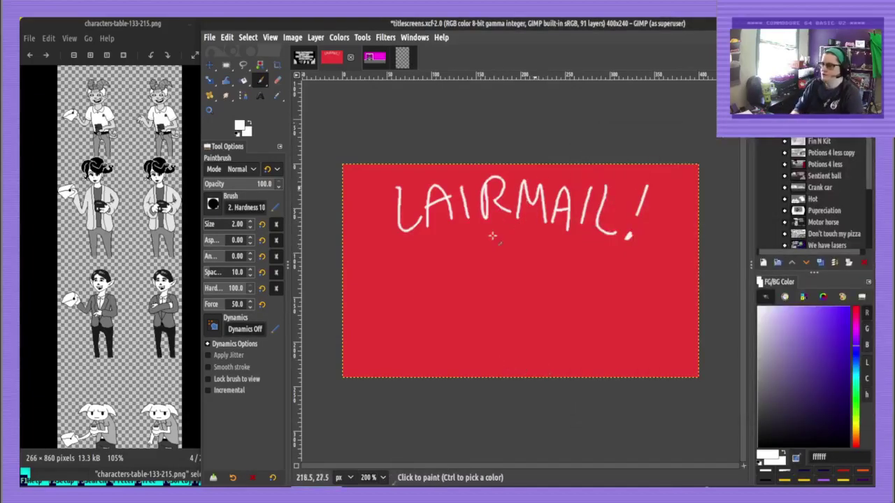
mouse_move(419, 270)
left_mouse_down()
mouse_move(434, 296)
mouse_move(401, 271)
mouse_move(419, 253)
left_mouse_up()
key("ctrl+z")
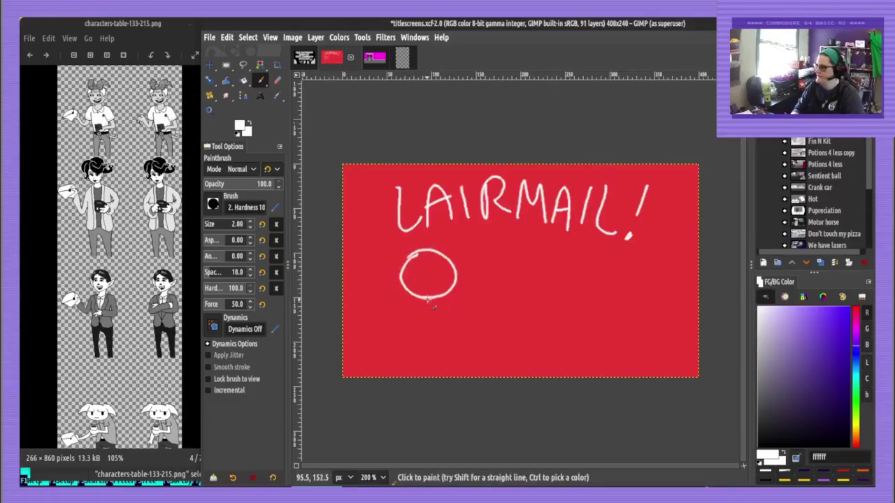
left_click_drag(428, 297, 438, 377)
left_click_drag(459, 285, 507, 393)
mouse_move(557, 246)
left_mouse_down()
mouse_move(543, 262)
mouse_move(559, 243)
left_mouse_up()
left_click_drag(545, 280, 511, 373)
left_click_drag(567, 292, 557, 377)
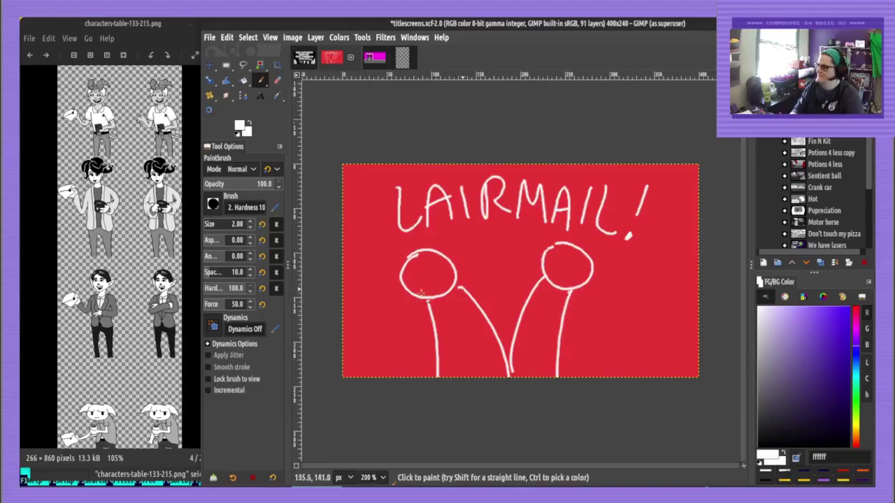
Draw crossed face guidelines over the round heads of both sketched figures
left_click_drag(420, 245, 432, 307)
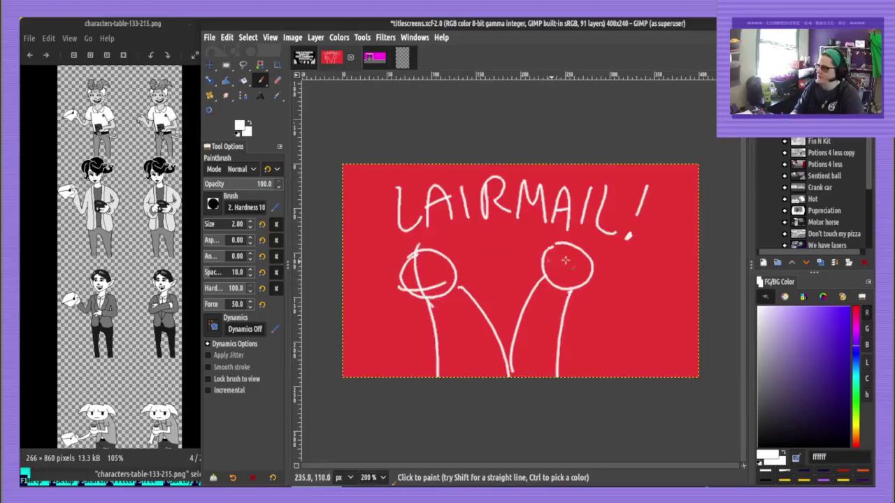
left_click_drag(577, 241, 569, 297)
left_click_drag(539, 264, 597, 276)
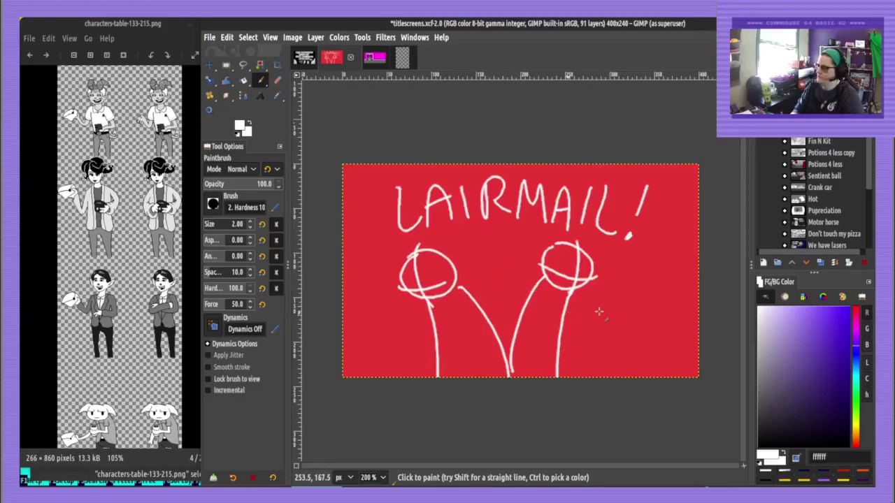
Sketch a smaller cat-like figure with pointed ears, narrowed eyes and body lines to the right of the two figures
left_click_drag(595, 309, 631, 315)
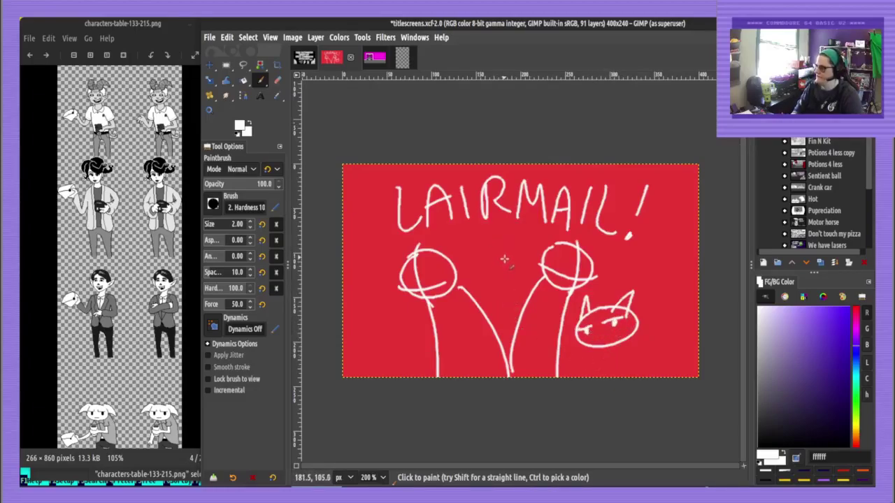
left_click_drag(602, 344, 618, 377)
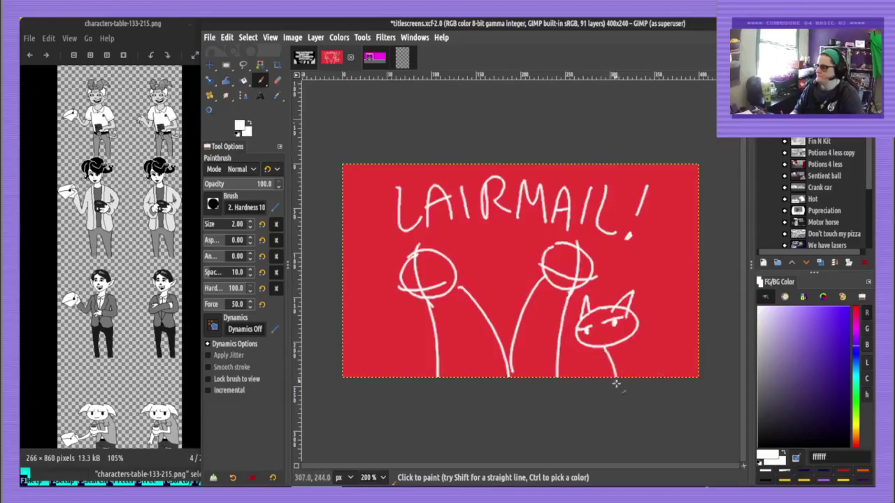
left_click_drag(633, 335, 657, 379)
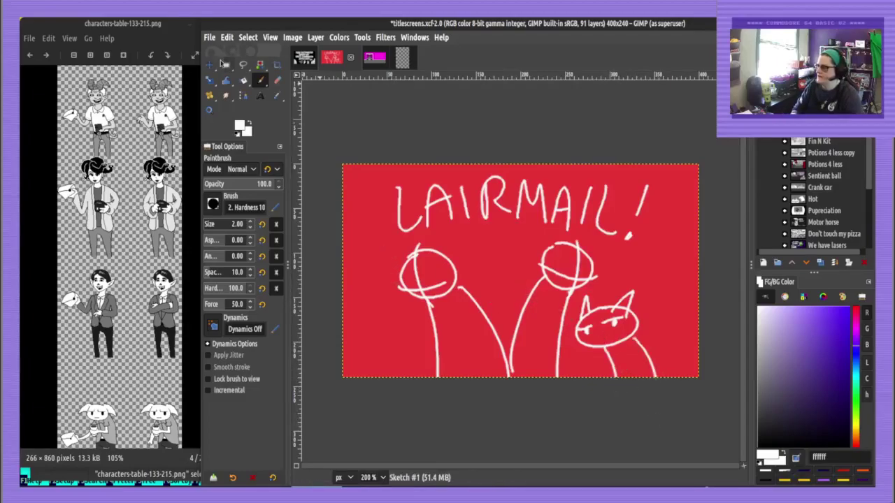
Cut the leftmost figure with a rectangular selection, paste it farther left to widen the gap, and return to the Paintbrush
key("r")
left_click_drag(385, 247, 511, 405)
left_click_drag(401, 269, 378, 256)
key("ctrl+x")
key("ctrl+v")
left_click(419, 260)
key("p")
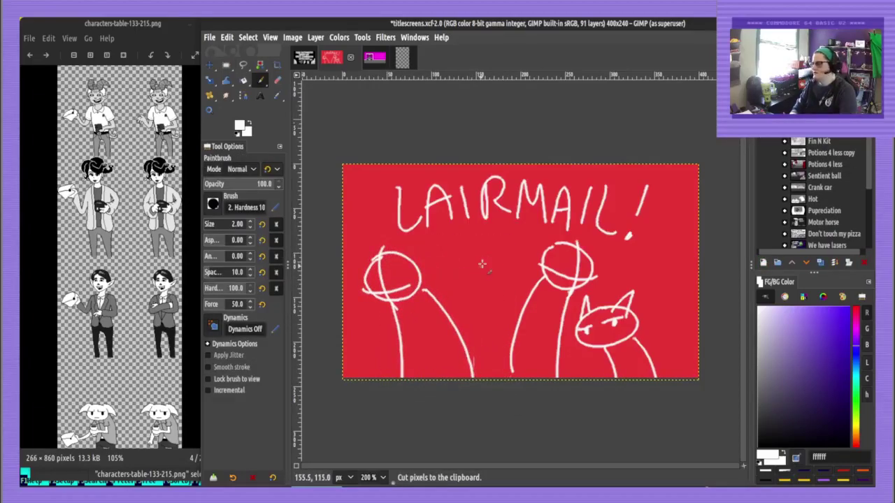
left_click_drag(458, 257, 469, 252)
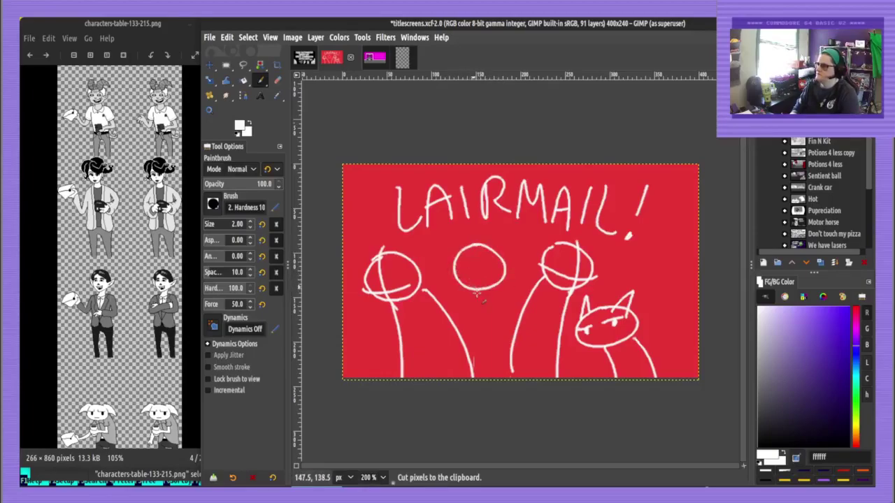
key("ctrl+z")
mouse_move(477, 286)
left_mouse_down()
mouse_move(505, 302)
mouse_move(474, 304)
mouse_move(476, 310)
mouse_move(472, 285)
mouse_move(480, 326)
mouse_move(471, 282)
mouse_move(472, 316)
left_mouse_up()
key("ctrl+z")
key("ctrl+z")
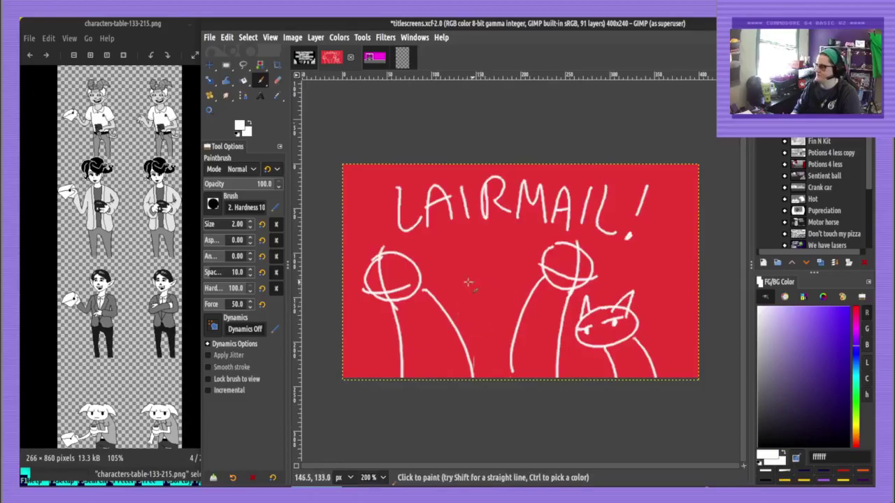
Sketch a shorter third figure with a round head and two body lines in the gap between the two taller figures
mouse_move(469, 283)
left_mouse_down()
mouse_move(506, 303)
mouse_move(461, 310)
mouse_move(481, 328)
mouse_move(472, 325)
mouse_move(474, 378)
left_mouse_up()
left_click_drag(498, 317, 512, 378)
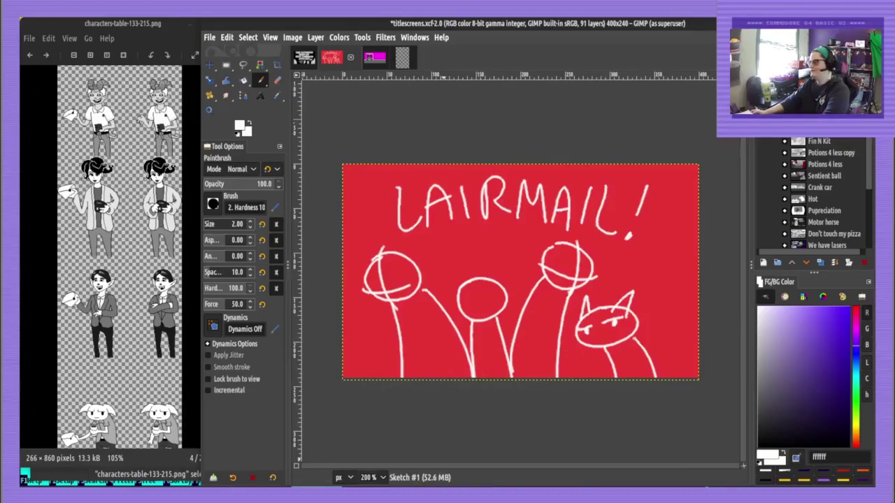
Switch to Firefox, search the web for "CORPORATE STOCK IMAGES PEXEL" in a new tab and open the Pexels corporate photos page
left_click(453, 488)
key("ctrl+t")
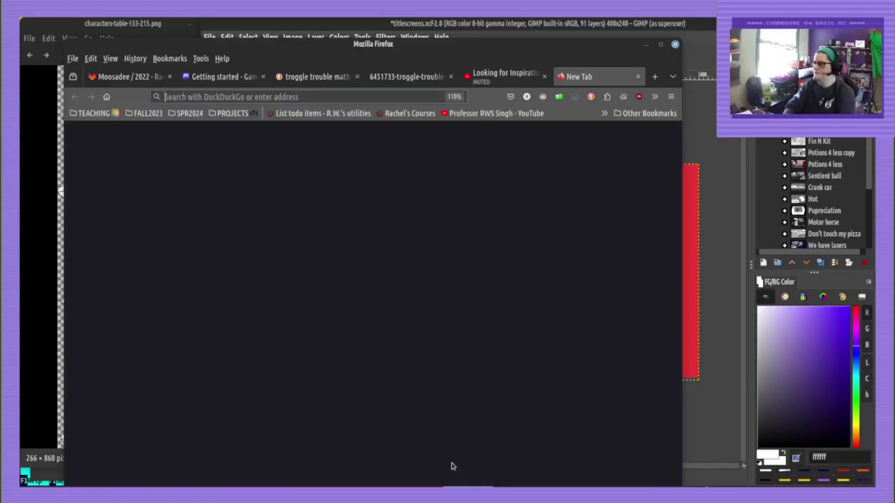
type("CORPORAT")
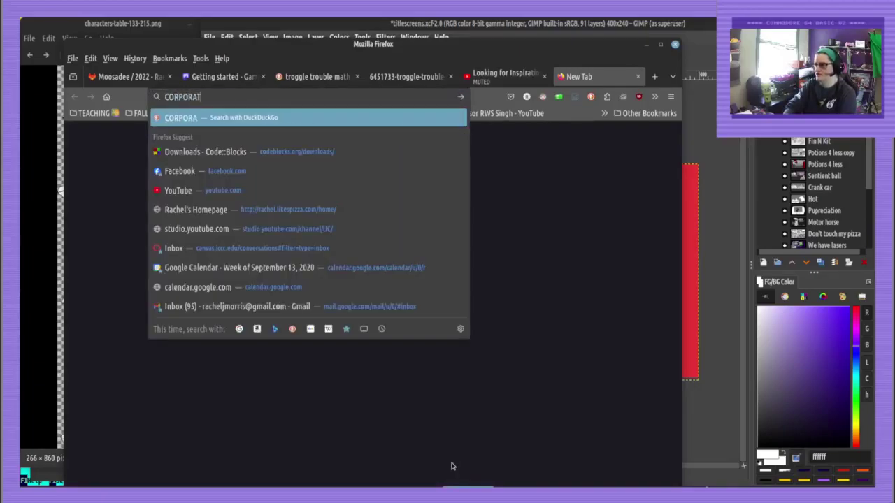
type("E STOCK IMAGES PEXEL")
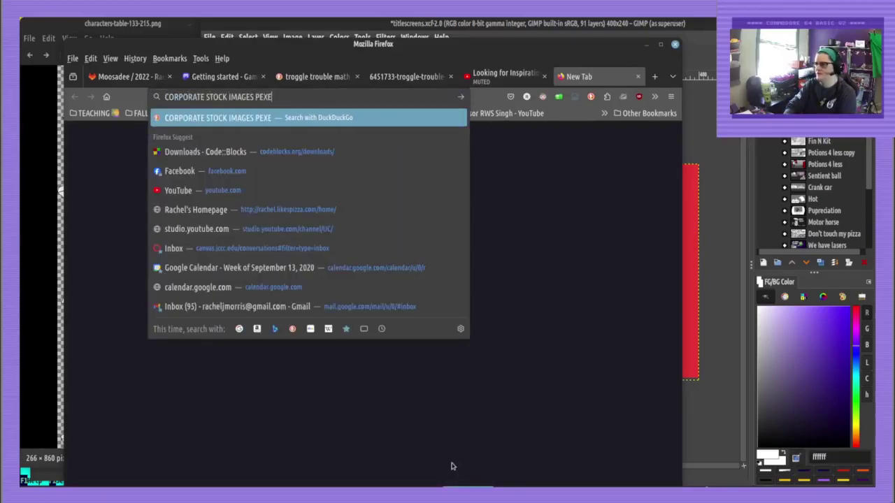
key("Return")
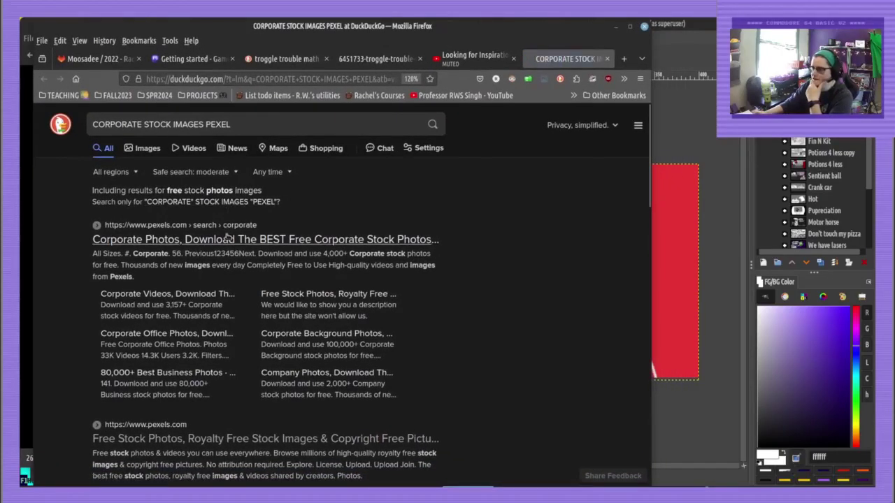
left_click(226, 235)
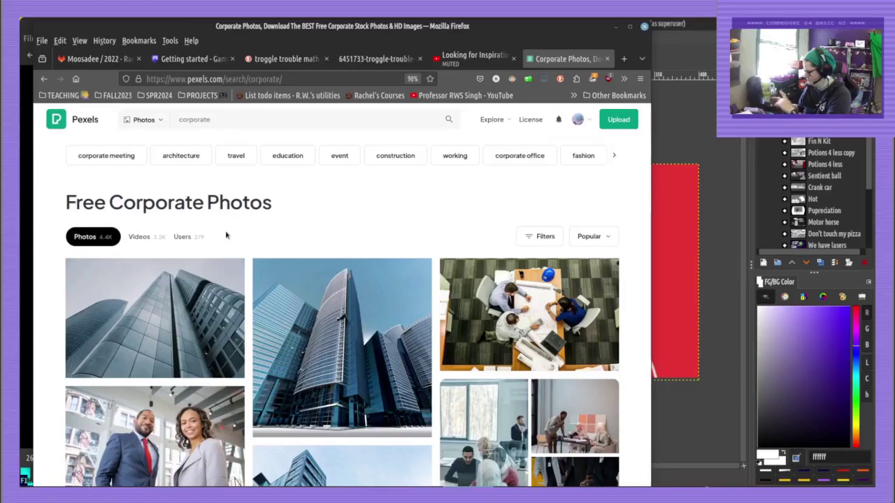
Look through the Pexels corporate photos for poses of business people to use as reference
scroll(284, 210, "down", 3)
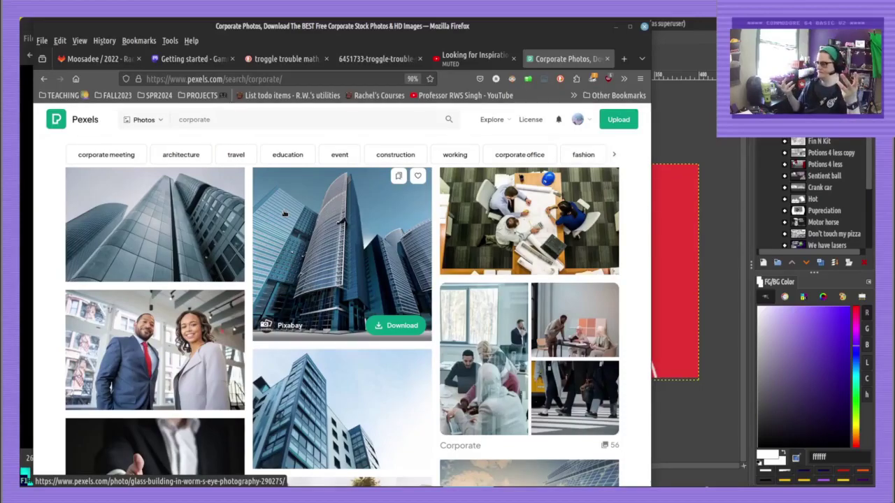
scroll(365, 277, "down", 4)
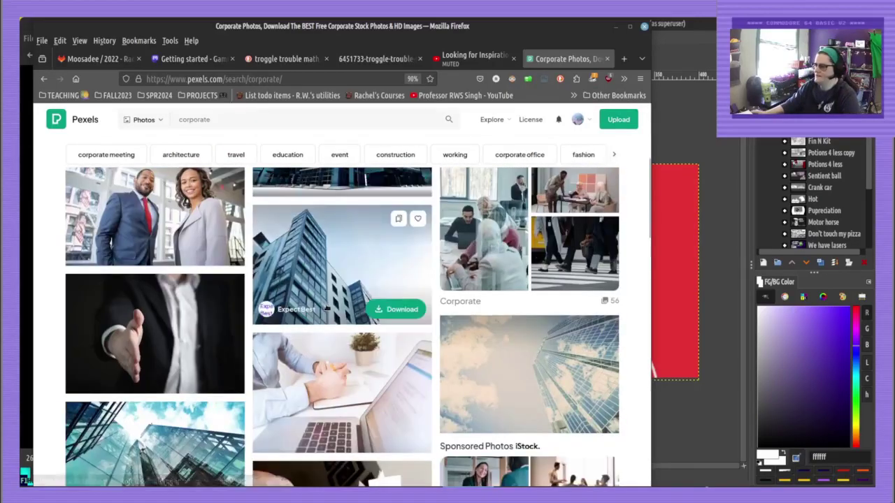
scroll(360, 287, "down", 10)
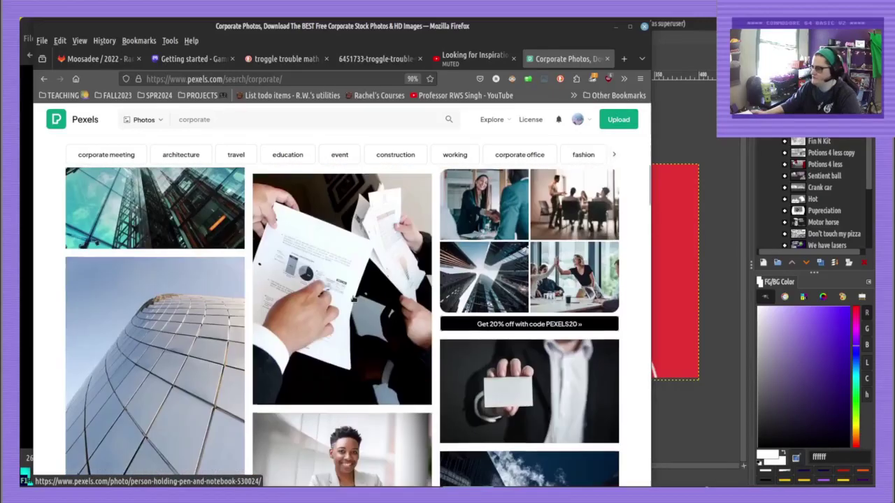
scroll(355, 295, "down", 10)
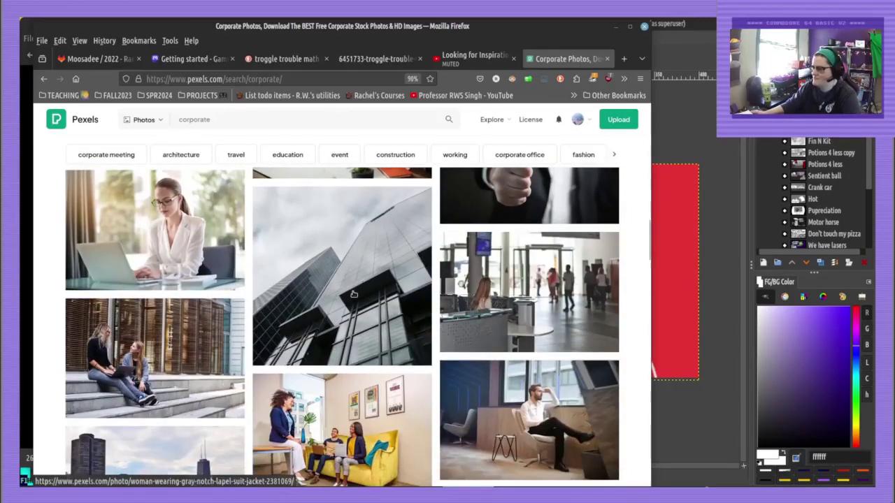
scroll(360, 292, "down", 3)
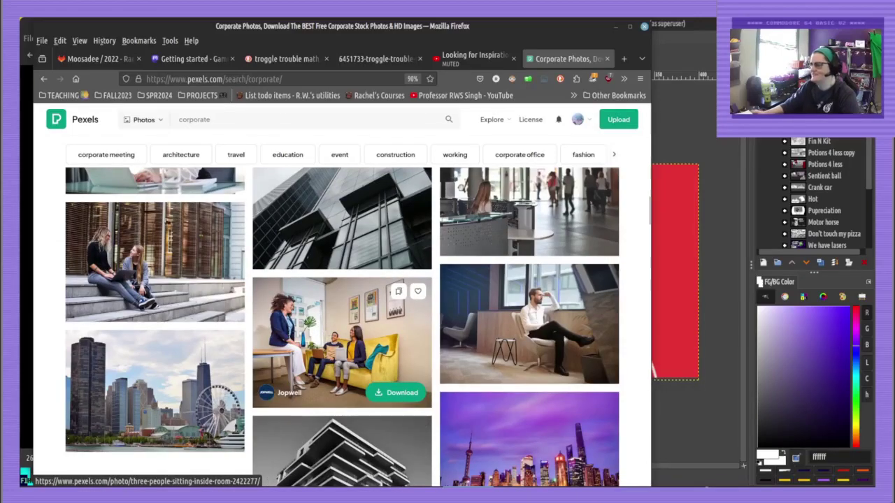
scroll(411, 361, "down", 5)
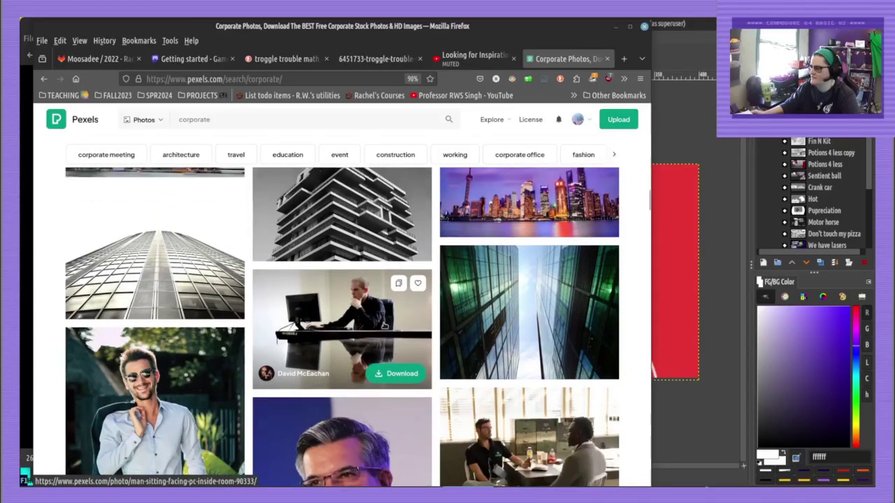
scroll(416, 343, "down", 2)
scroll(421, 327, "down", 3)
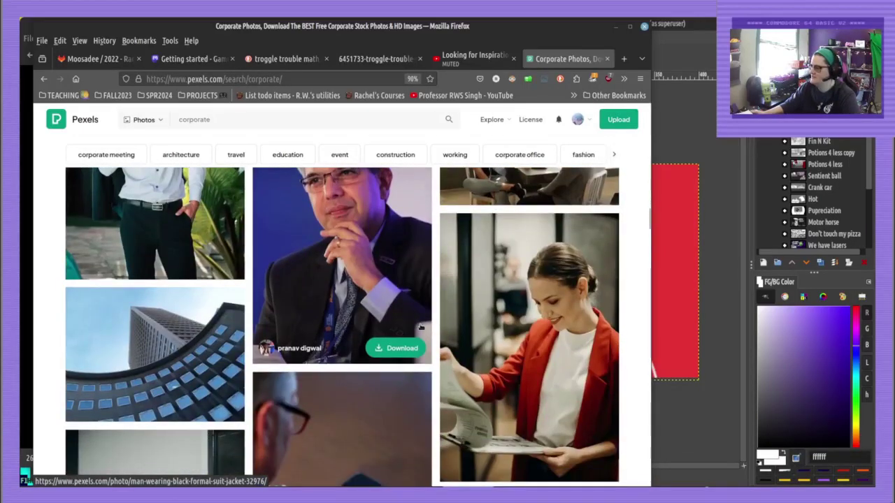
scroll(276, 223, "up", 2)
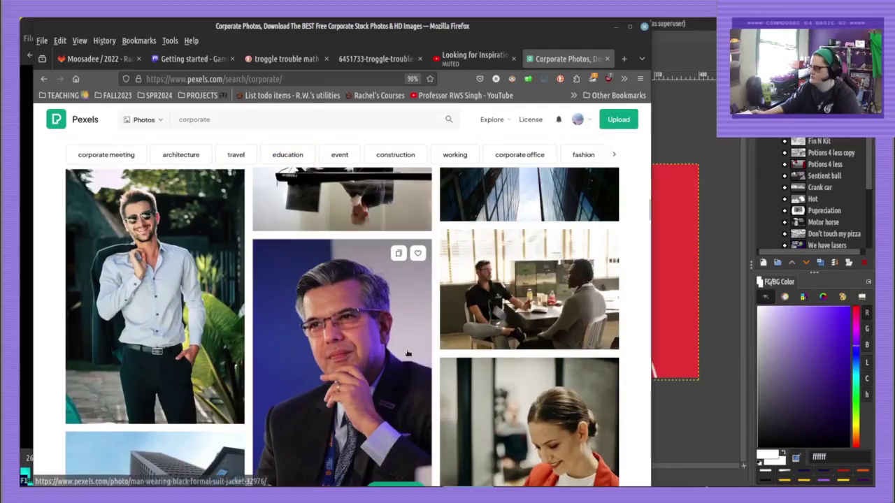
scroll(432, 362, "down", 5)
scroll(428, 365, "down", 2)
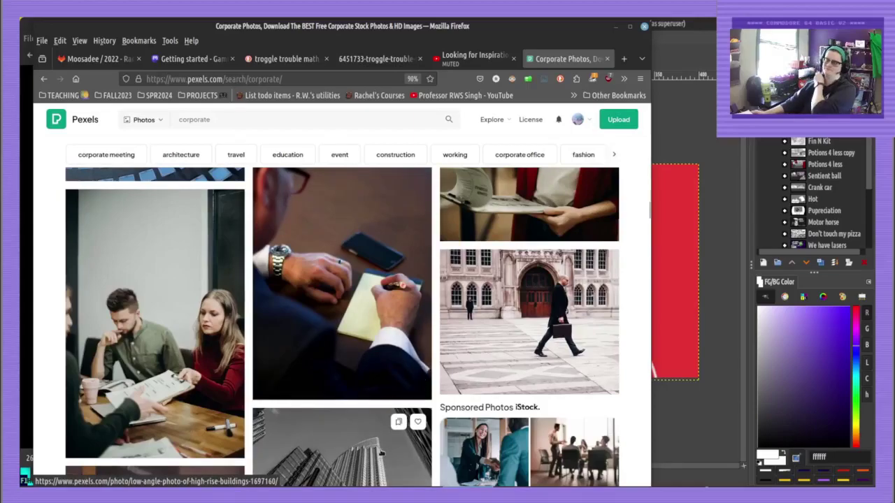
scroll(393, 453, "down", 5)
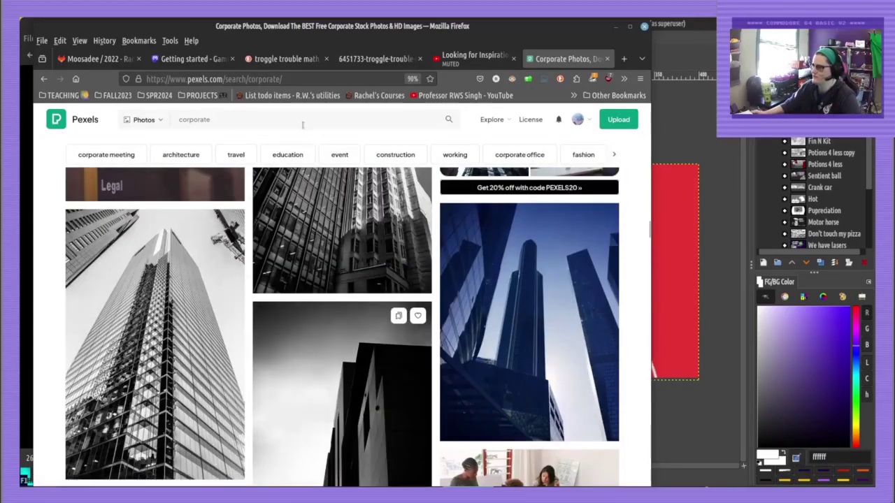
Search Pexels photos for "corporate team"
left_click(303, 125)
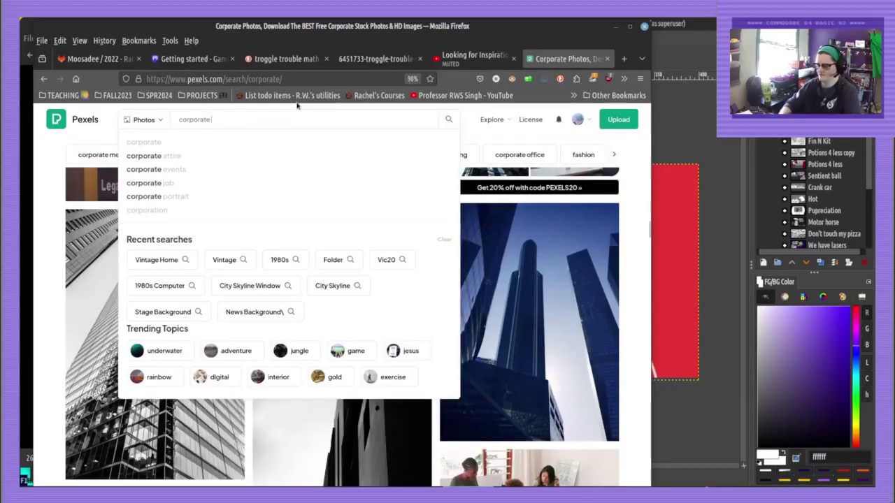
type("team")
key("Return")
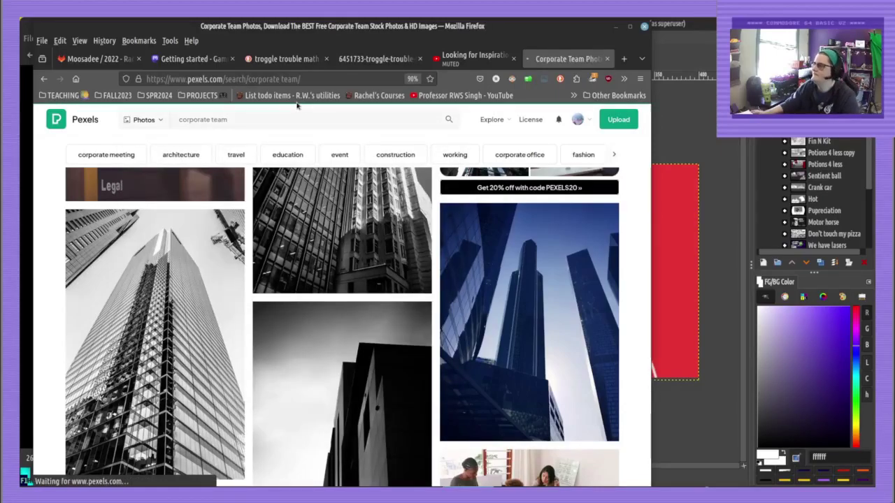
Open the sponsored iStock photo of the standing business team in a separate tab and view it
scroll(347, 262, "down", 1)
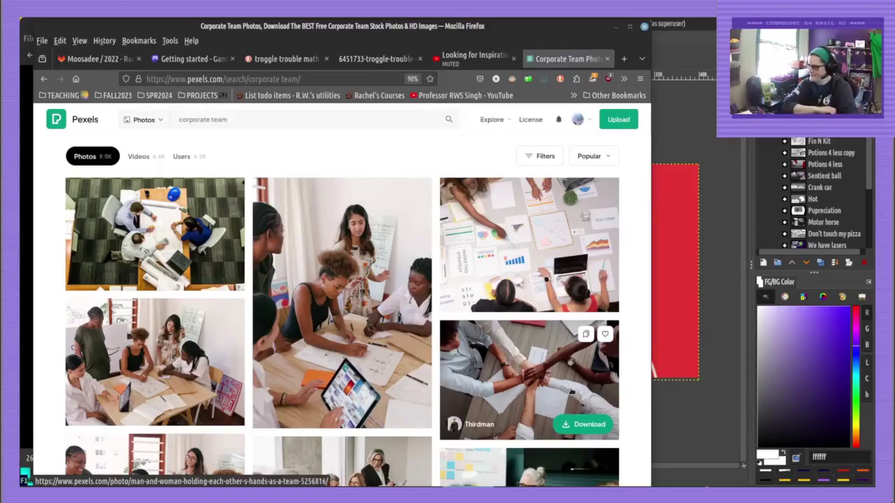
scroll(529, 378, "down", 3)
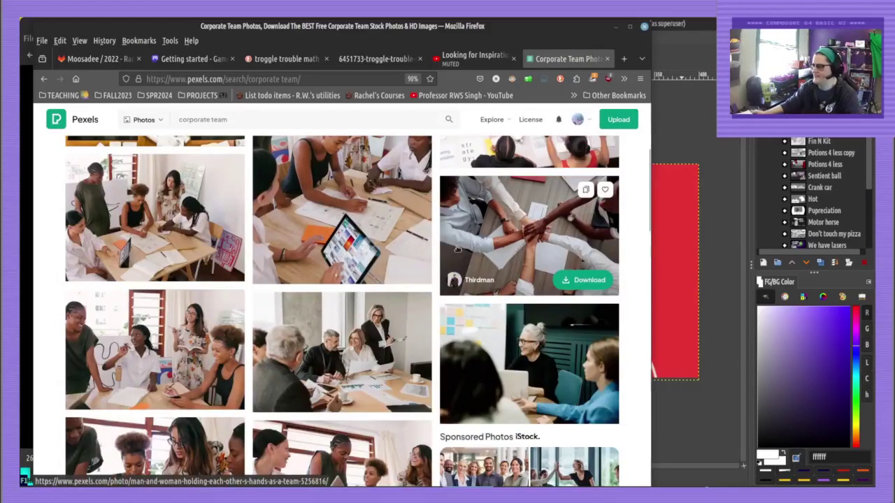
scroll(455, 250, "down", 3)
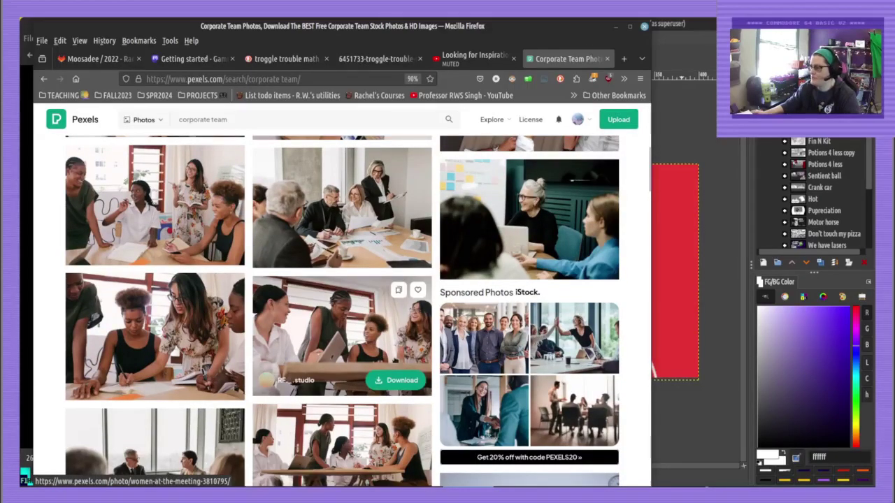
scroll(396, 353, "down", 4)
scroll(490, 249, "up", 1)
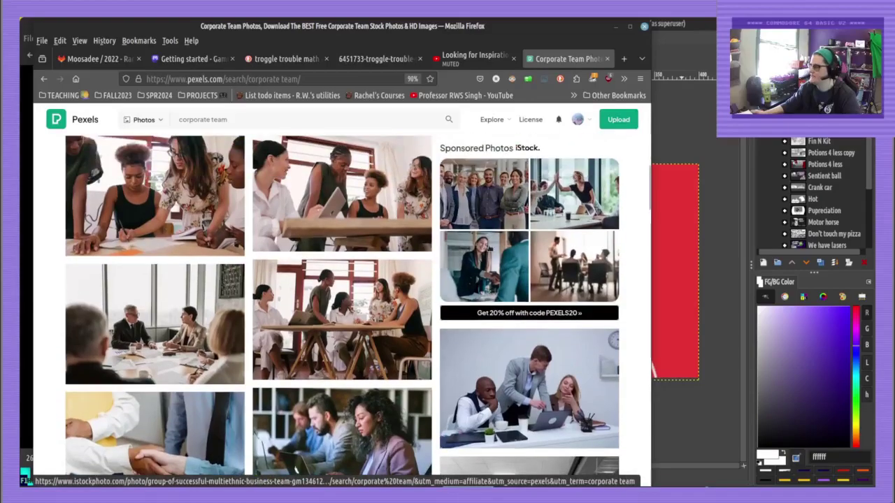
middle_click(480, 190)
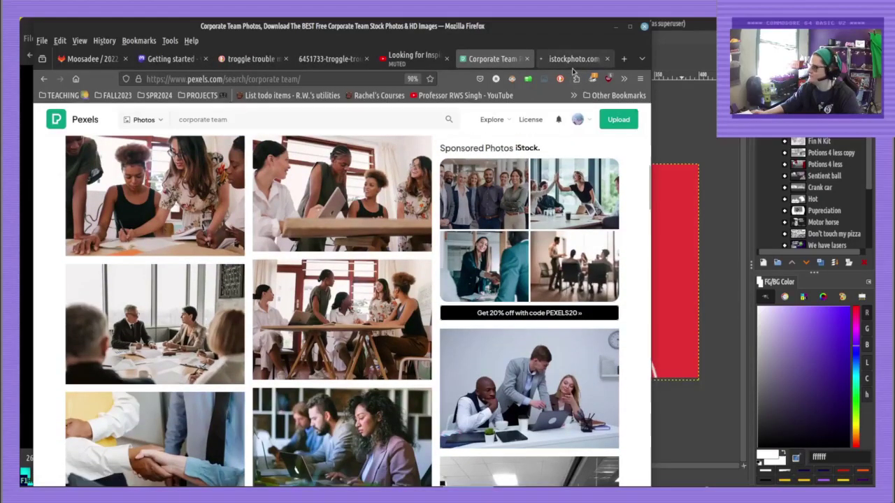
left_click(572, 63)
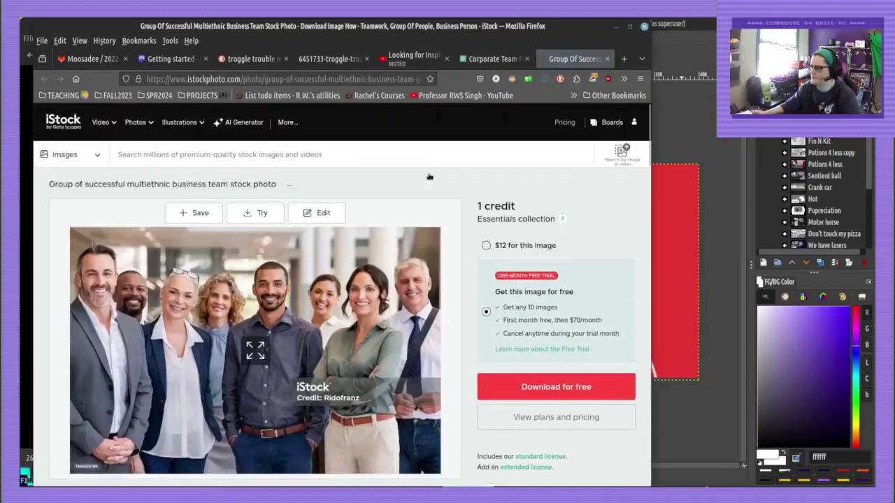
scroll(430, 177, "down", 2)
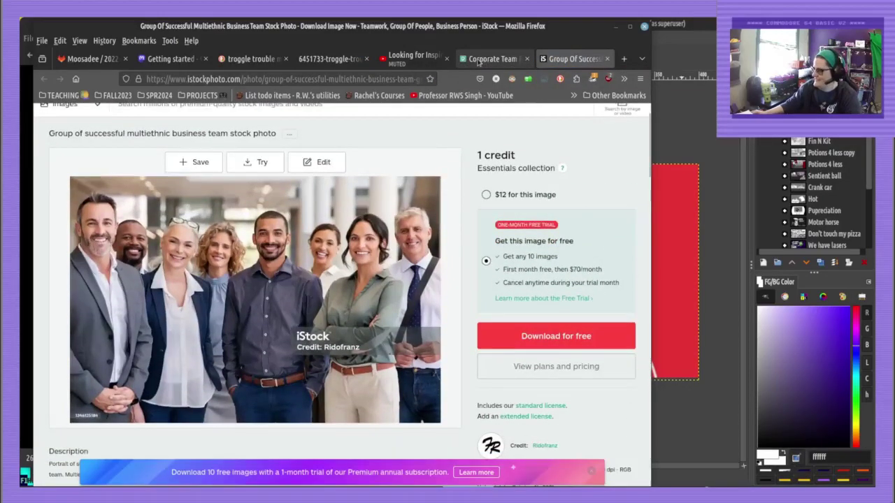
Look through the Pexels "corporate team" photos for group poses that suit the title screen's character layout
left_click(483, 60)
scroll(428, 201, "down", 3)
scroll(428, 200, "down", 2)
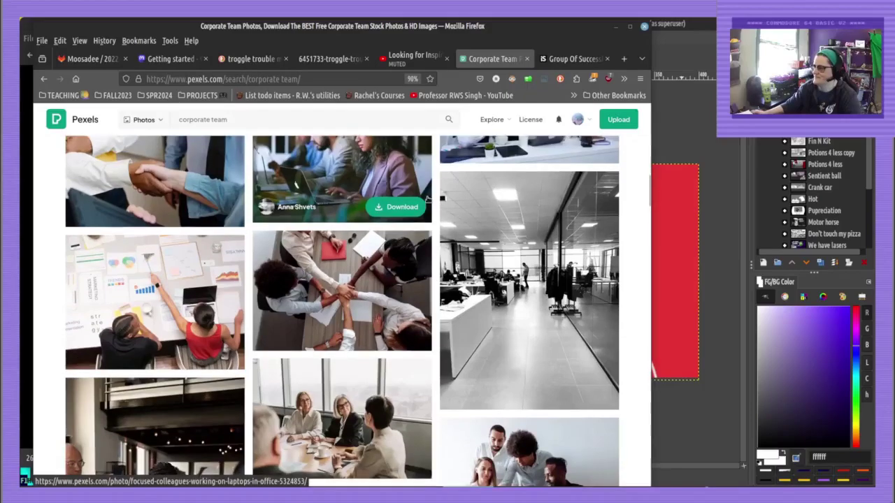
scroll(429, 202, "down", 2)
scroll(430, 203, "down", 5)
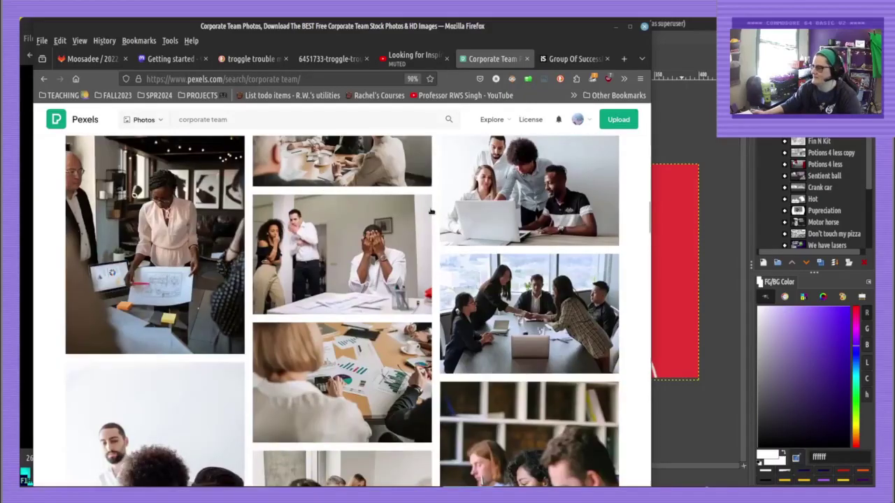
scroll(430, 216, "up", 1)
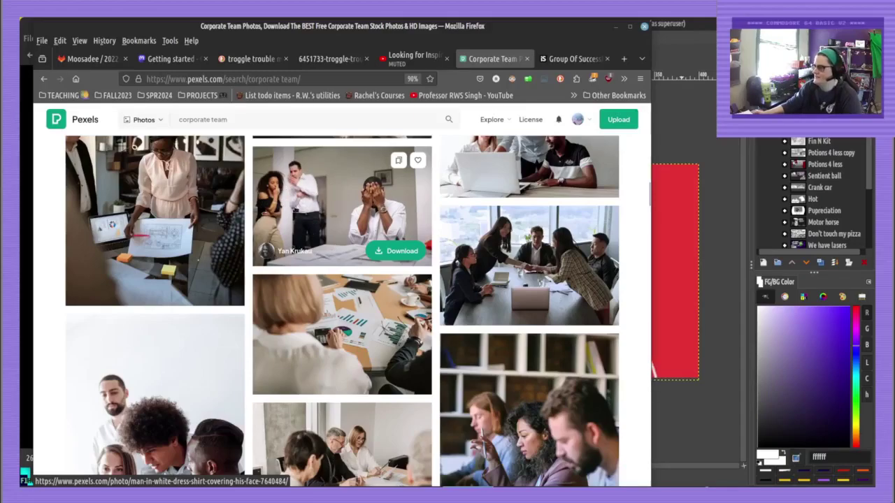
scroll(342, 230, "down", 5)
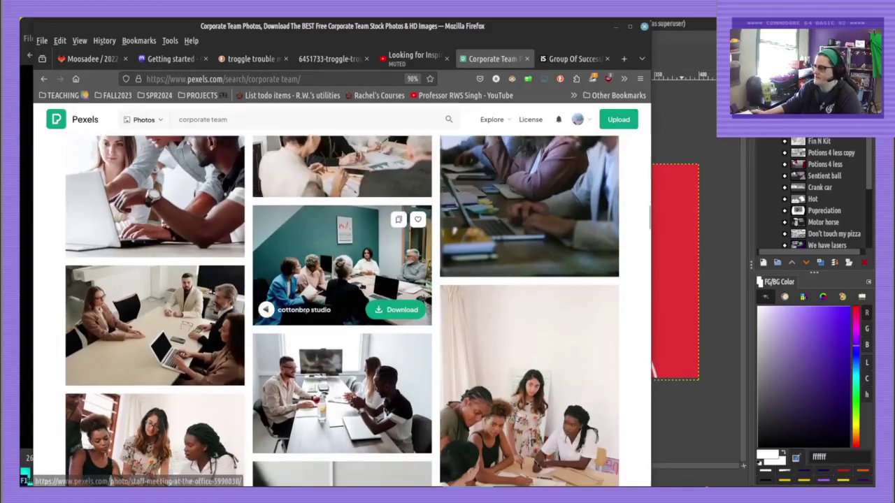
scroll(485, 305, "down", 8)
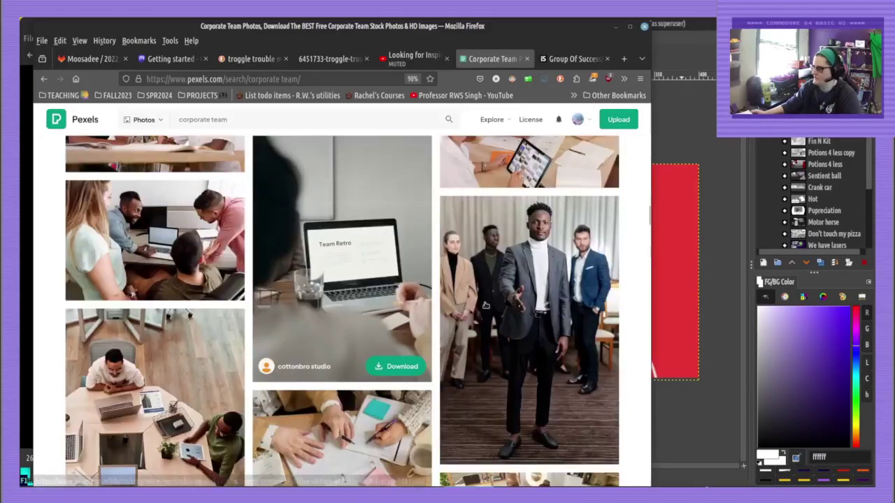
scroll(485, 305, "down", 4)
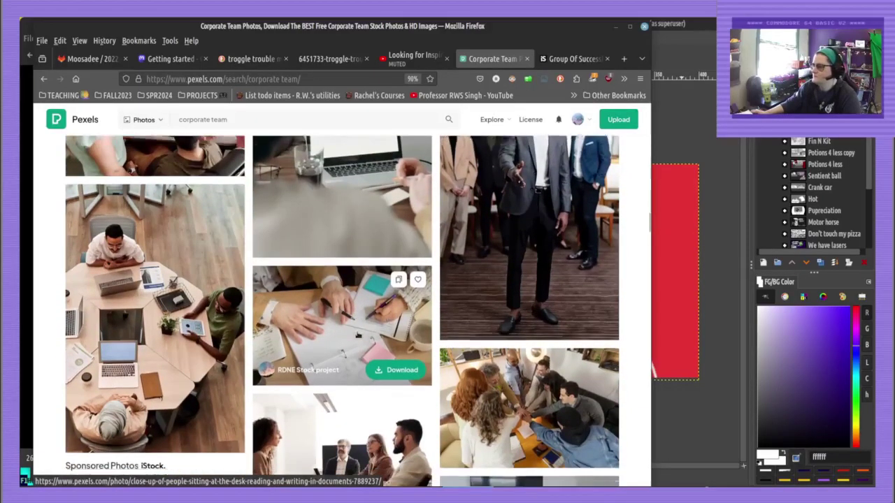
scroll(358, 335, "down", 6)
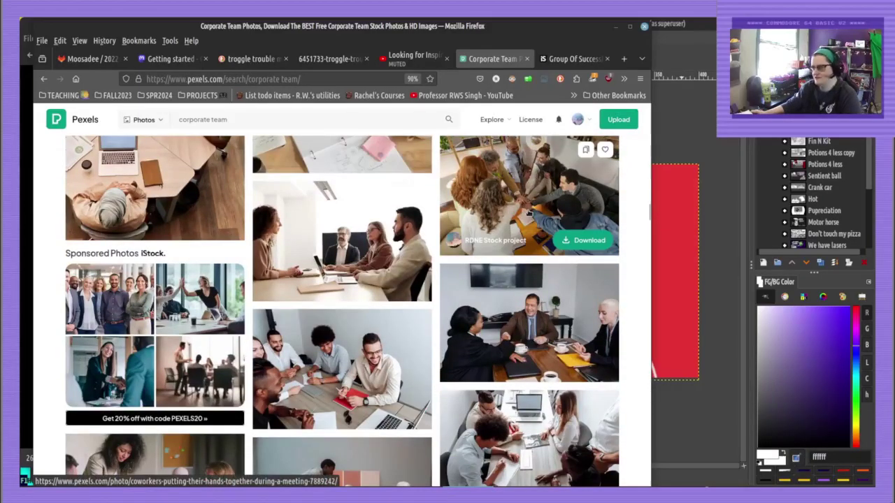
scroll(537, 214, "down", 1)
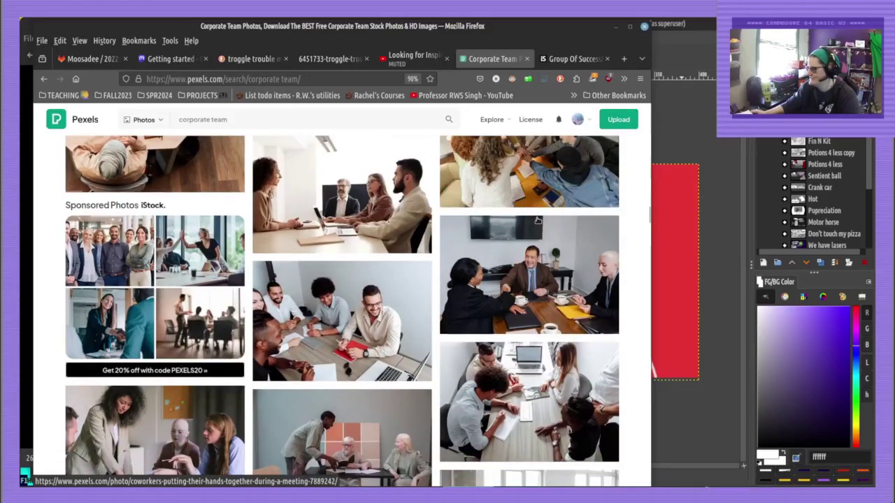
scroll(539, 219, "down", 2)
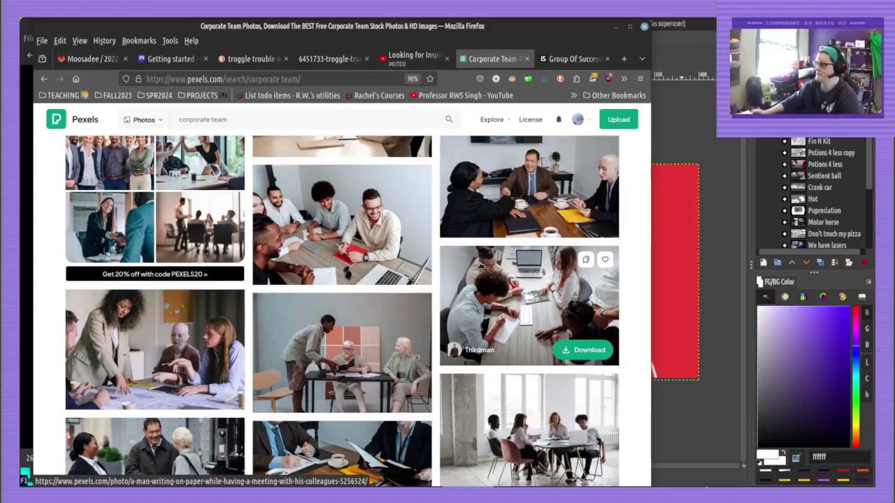
scroll(345, 308, "down", 1)
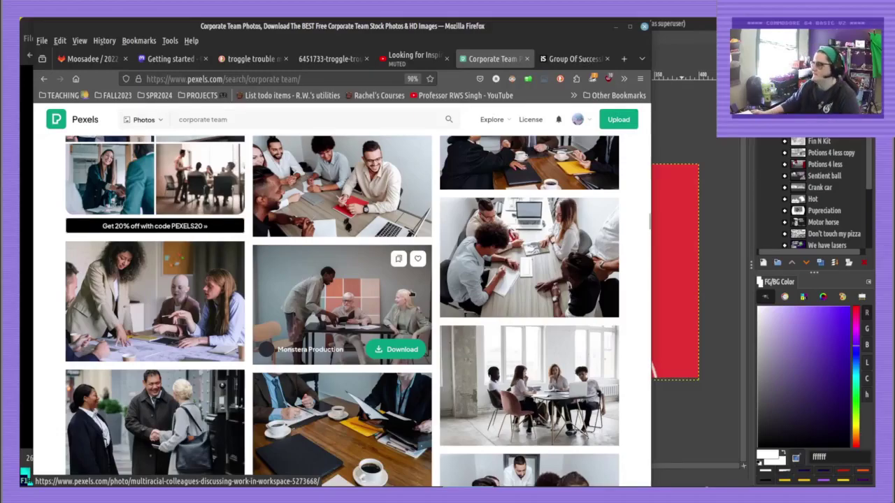
scroll(413, 293, "down", 1)
scroll(413, 294, "down", 2)
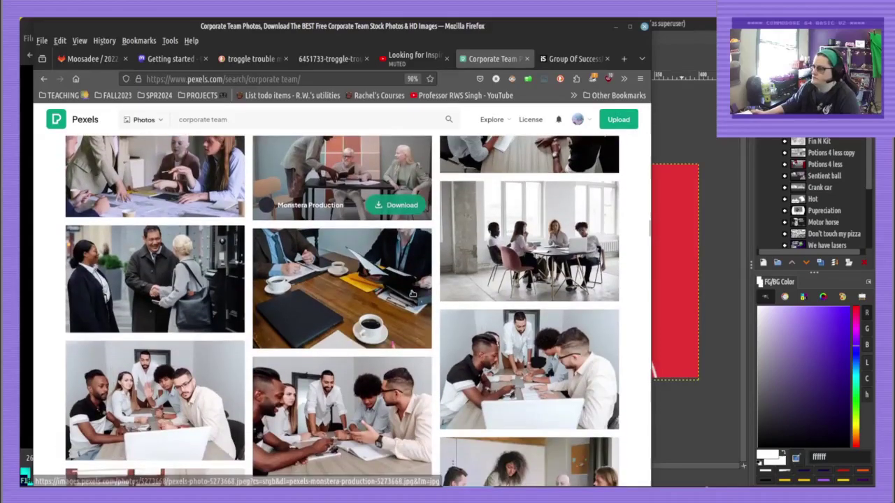
scroll(412, 293, "down", 2)
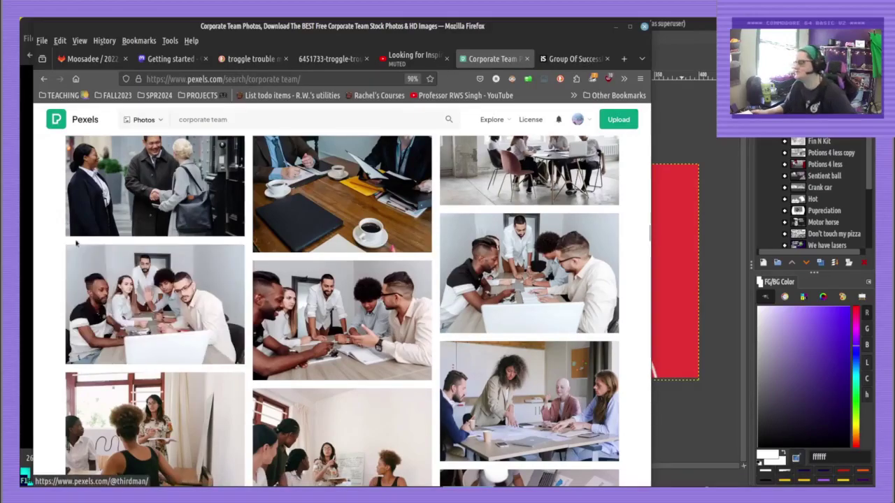
scroll(98, 363, "down", 2)
scroll(237, 262, "down", 5)
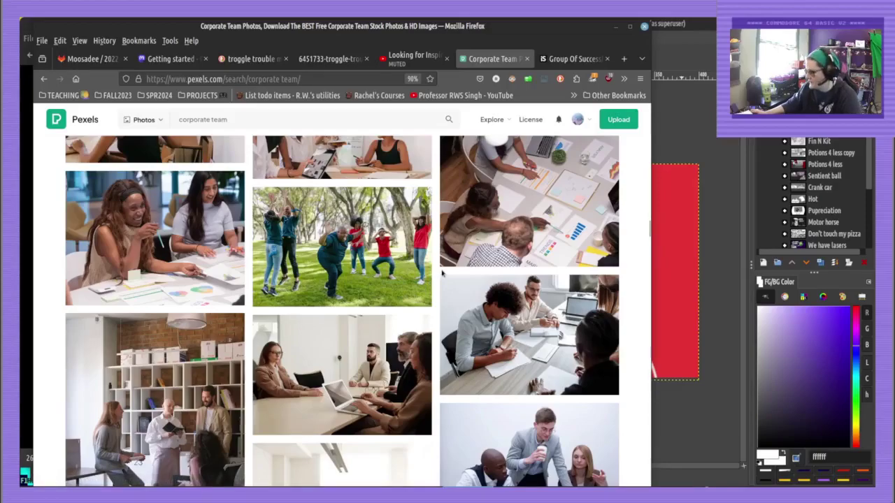
scroll(442, 274, "down", 3)
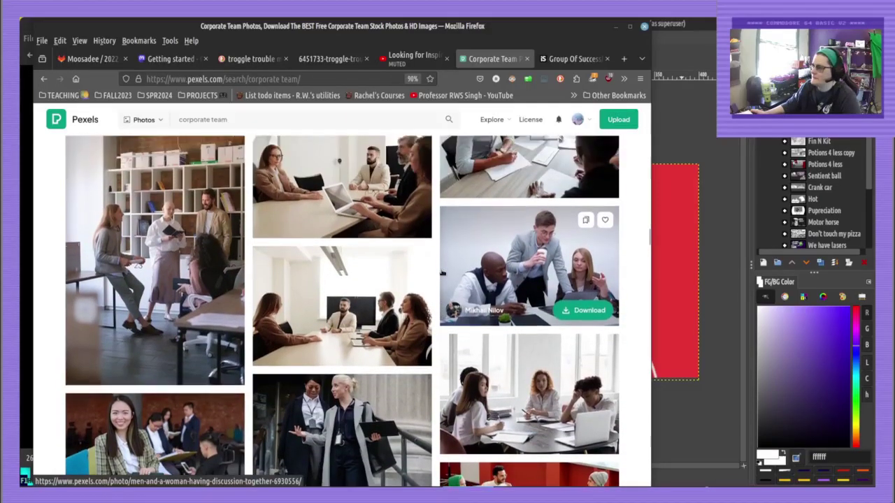
scroll(442, 274, "down", 1)
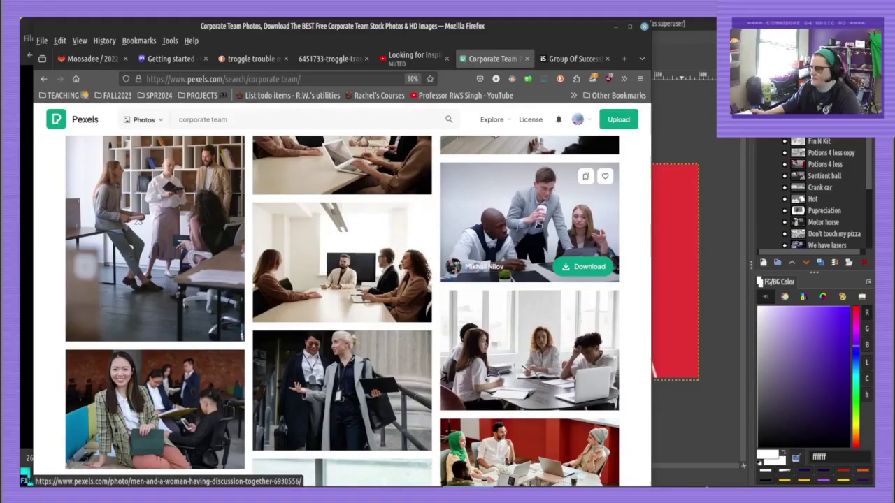
scroll(442, 274, "down", 1)
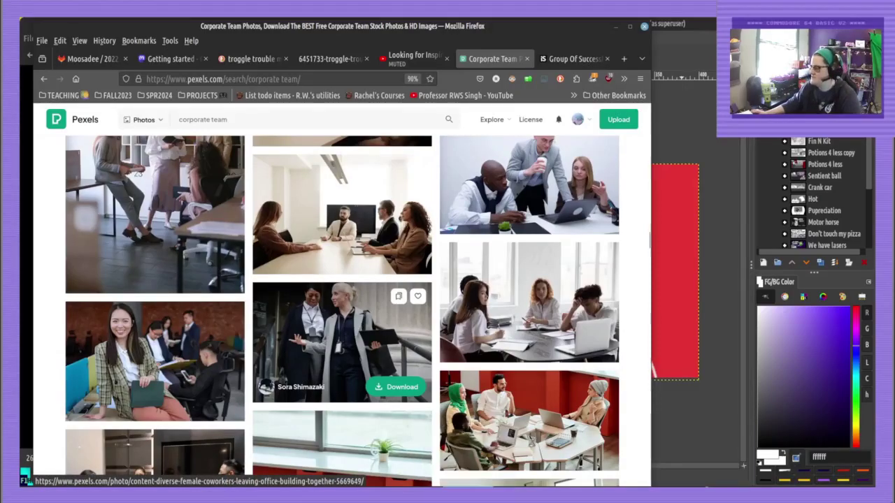
scroll(413, 339, "down", 3)
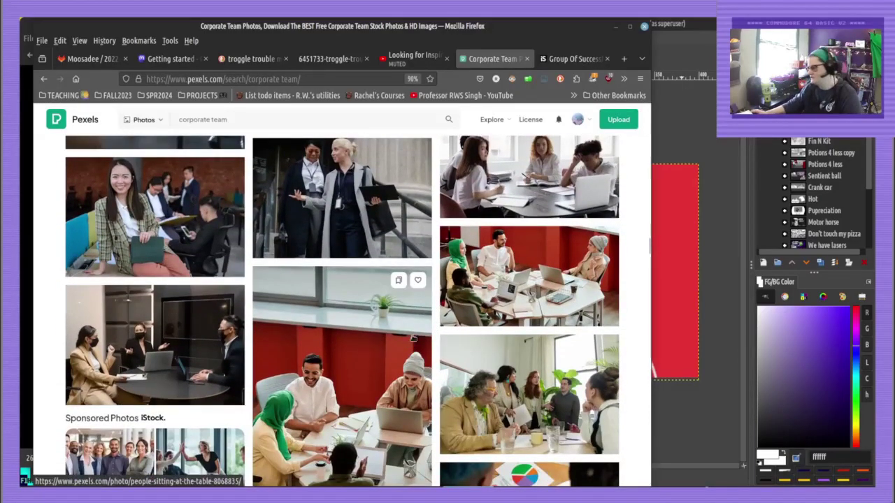
scroll(434, 333, "down", 1)
scroll(432, 331, "down", 5)
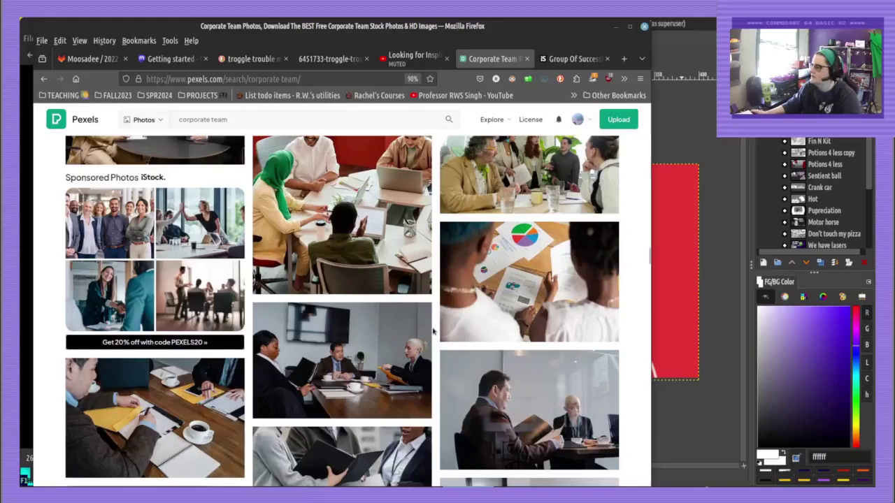
scroll(431, 332, "down", 7)
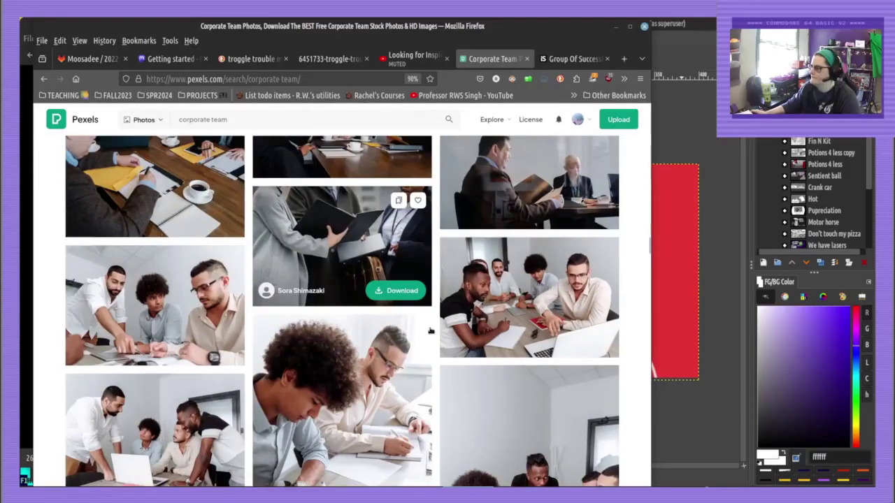
scroll(427, 332, "down", 5)
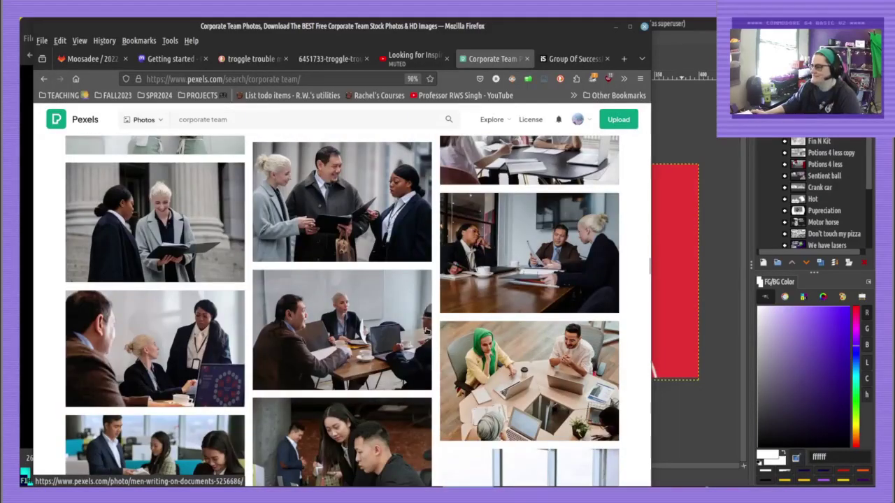
From the iStock team photo's similar images, open the Business Teams, arms-crossed portrait, thumbs-up group, optimal results and confident business team photos in separate tabs
left_click(568, 58)
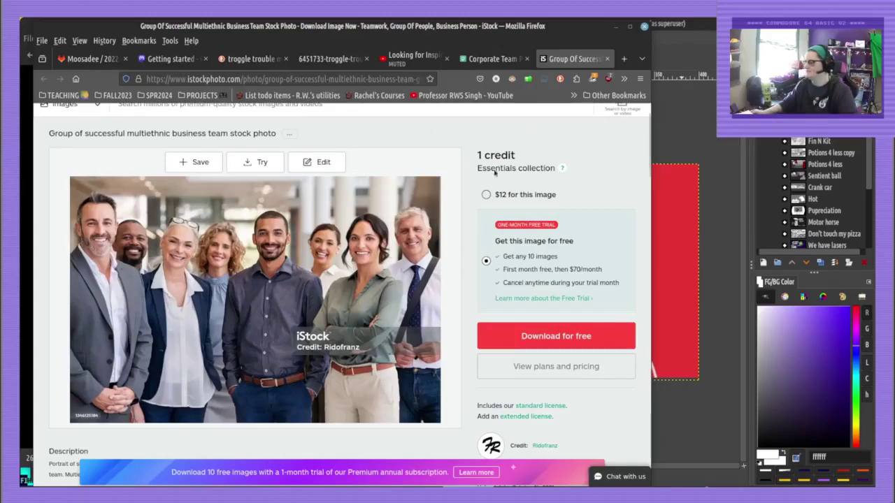
scroll(474, 207, "down", 4)
scroll(474, 208, "down", 2)
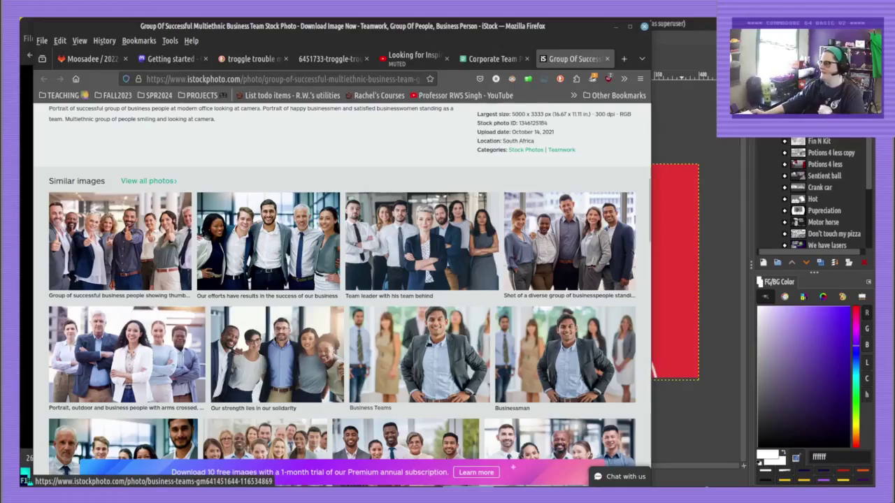
middle_click(423, 340)
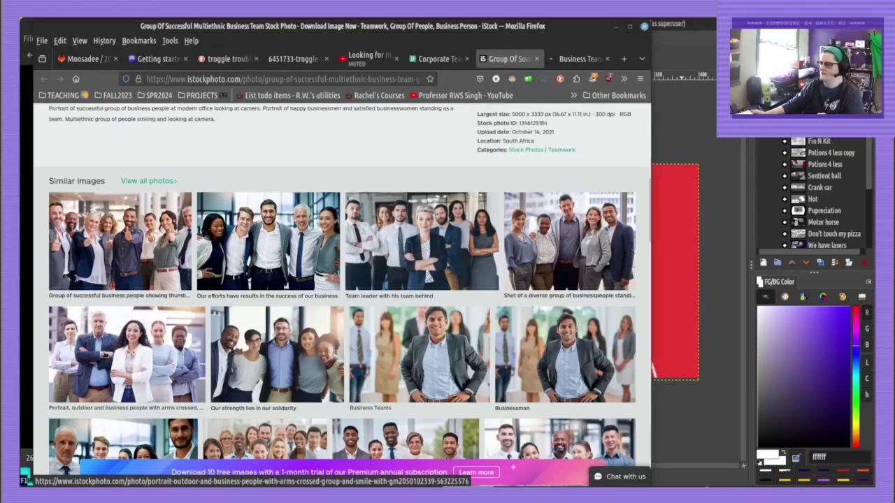
middle_click(140, 385)
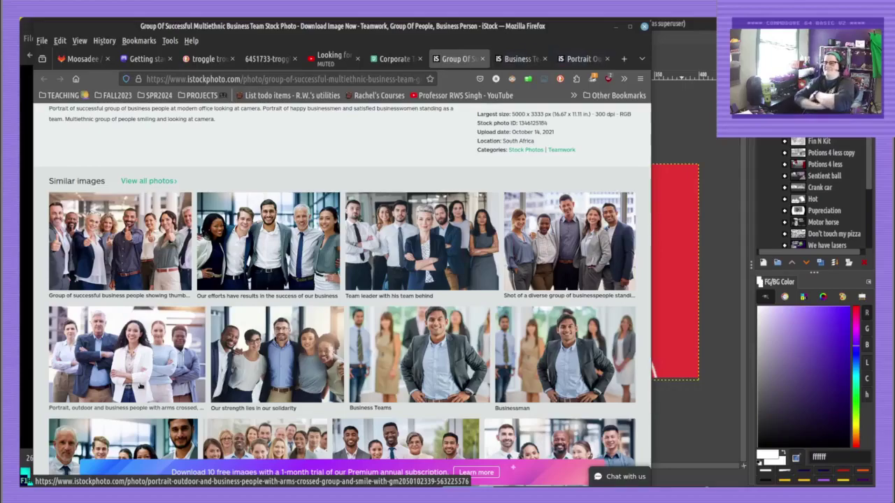
middle_click(121, 244)
scroll(246, 378, "down", 3)
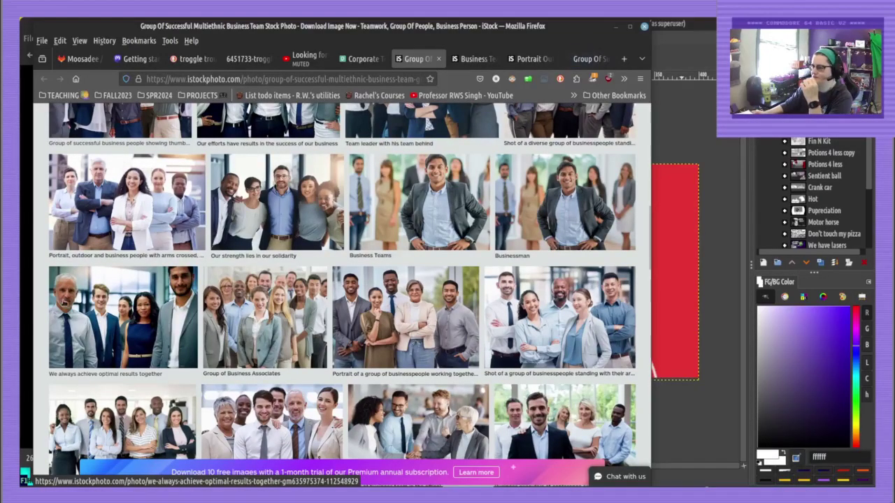
middle_click(101, 308)
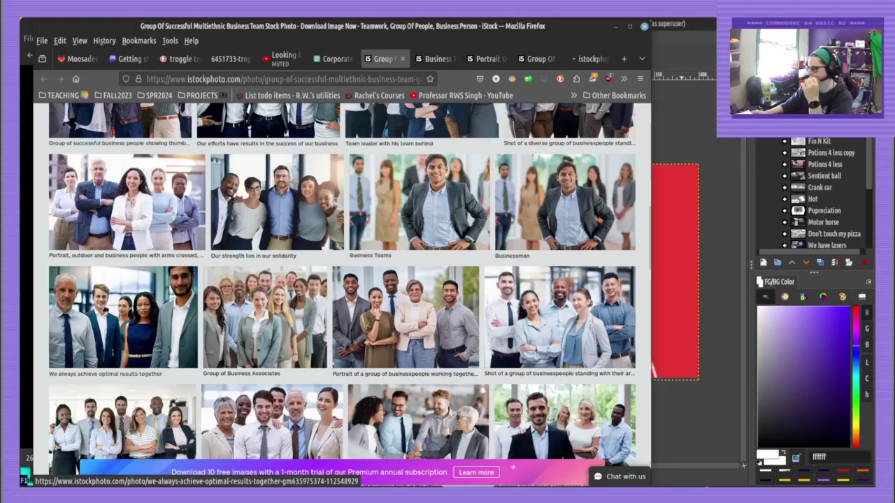
scroll(103, 309, "down", 4)
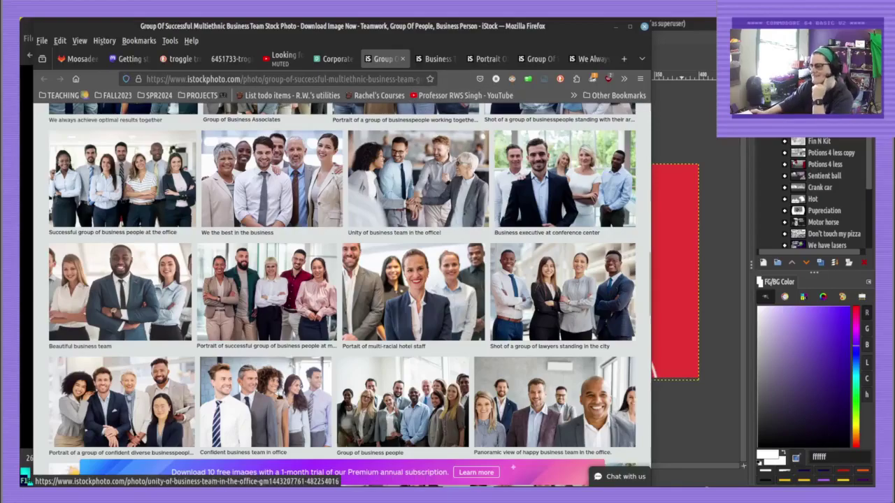
scroll(329, 402, "down", 1)
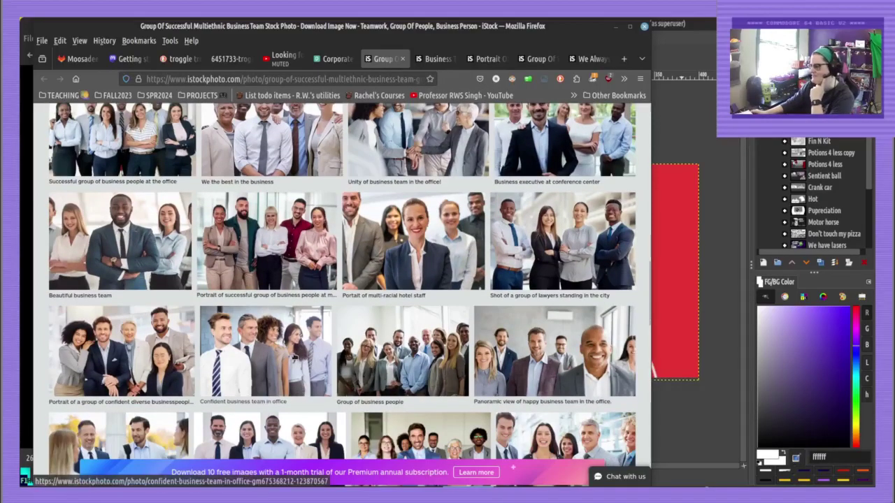
middle_click(284, 339)
Compare the poses in the opened iStock photos, including the confident team, arms-crossed portrait and optimal results pictures
left_click(592, 62)
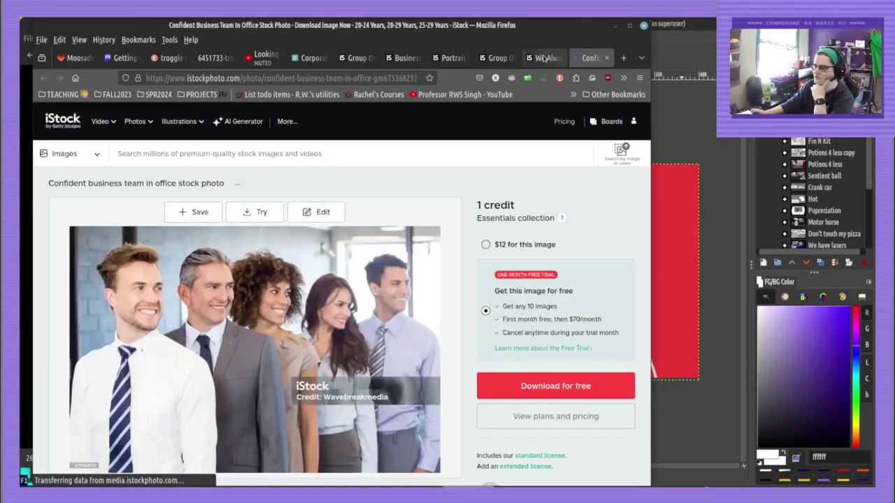
scroll(411, 213, "down", 1)
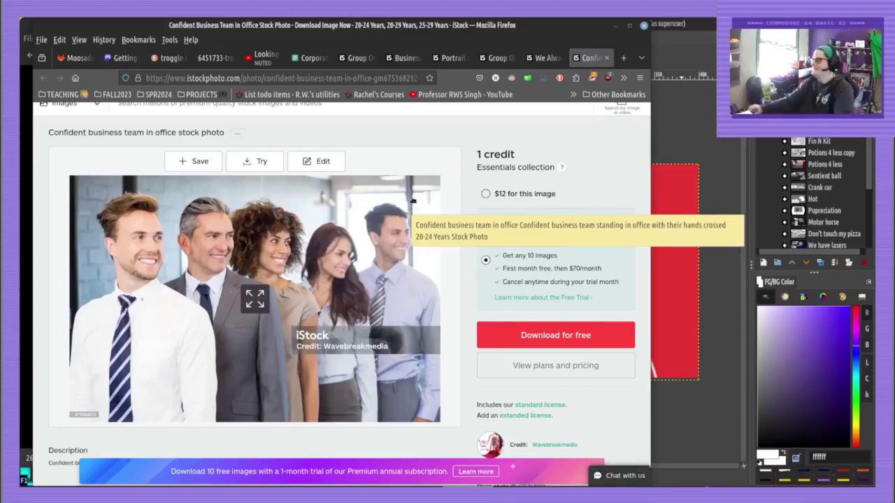
left_click(431, 57)
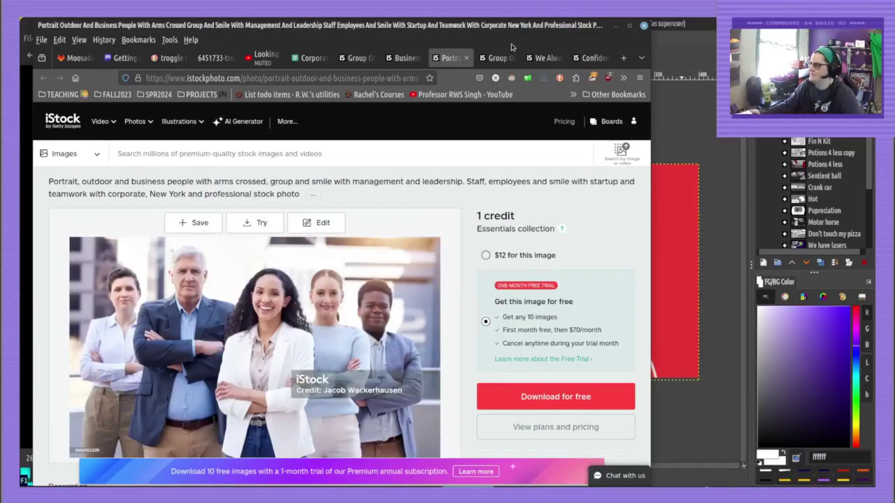
left_click(508, 59)
left_click(528, 56)
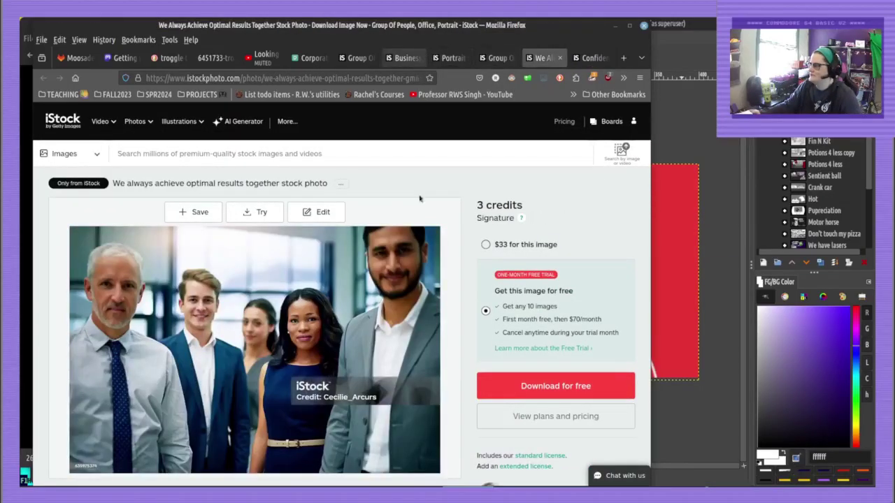
Switch to the Playdate Simulator, go to the game select list and open Deskapades to view its title screen layout
key("alt+Tab")
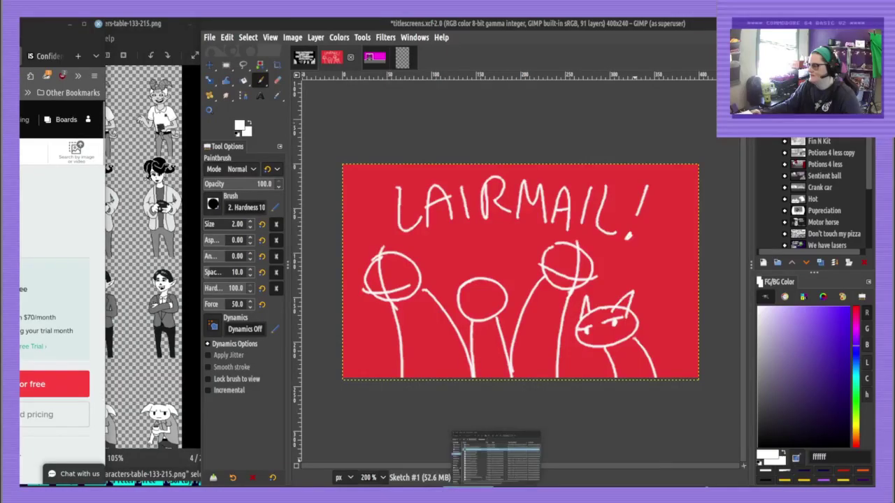
left_click(618, 493)
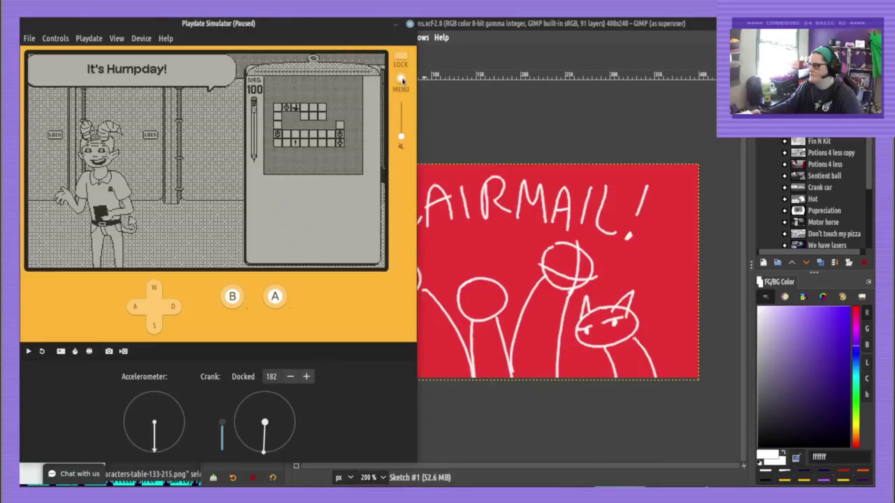
left_click(401, 80)
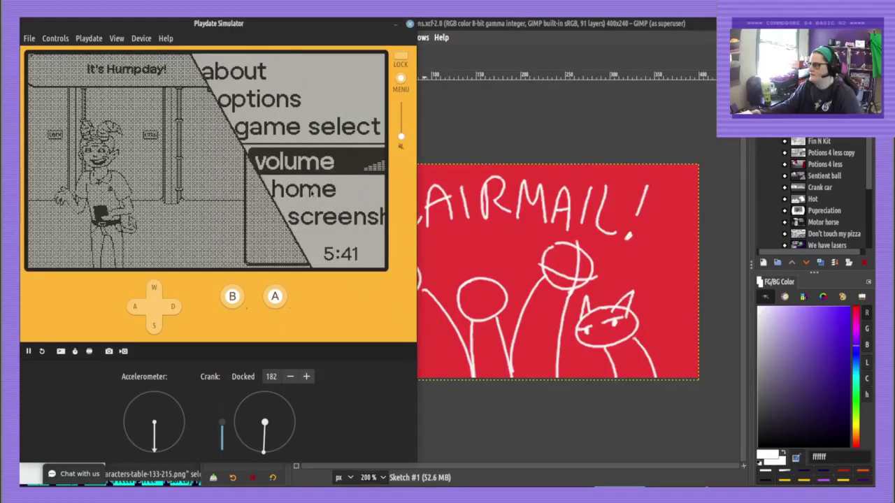
key("w")
left_click(277, 297)
key("s")
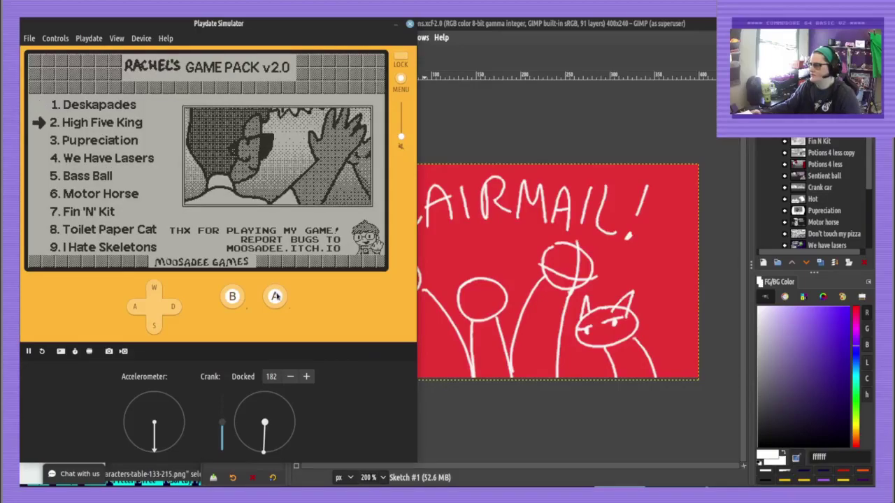
key("w")
left_click(277, 296)
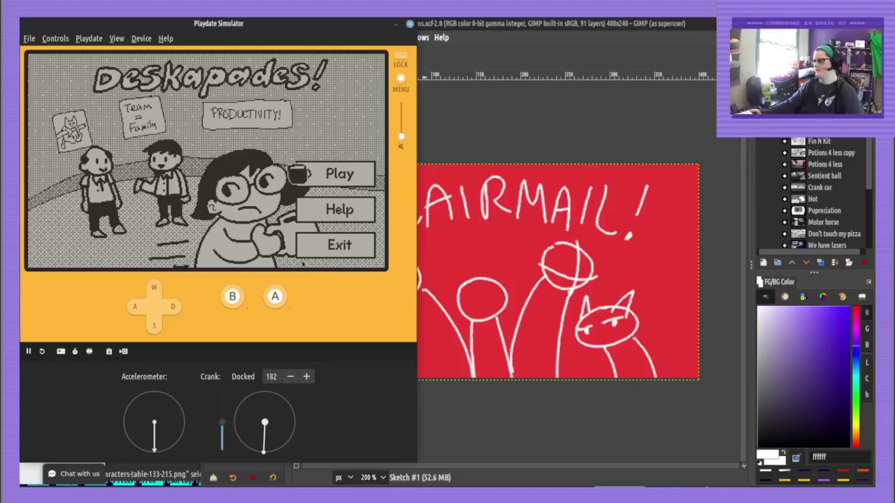
left_click_drag(301, 24, 0, 168)
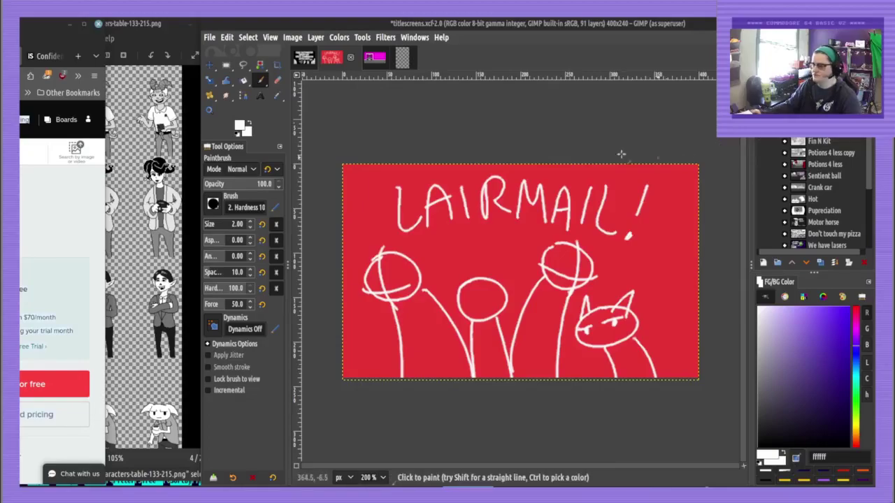
Cut the sketched characters and the LAIRMAIL! lettering off the red background
key("ctrl+x")
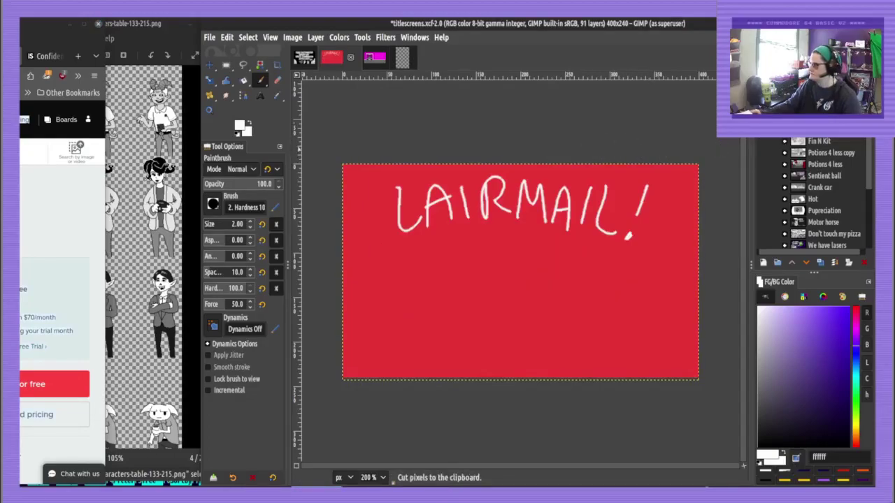
key("ctrl+x")
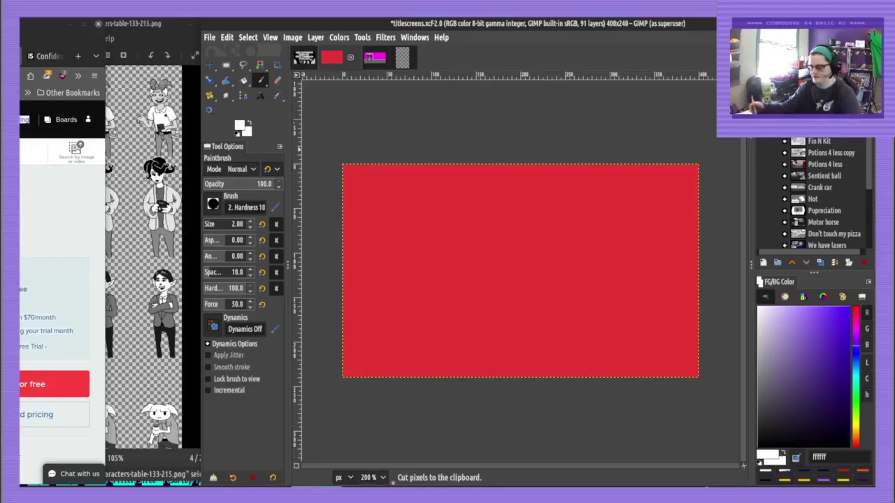
left_click_drag(620, 221, 602, 230)
left_click_drag(535, 263, 589, 292)
key("ctrl+z")
key("ctrl+z")
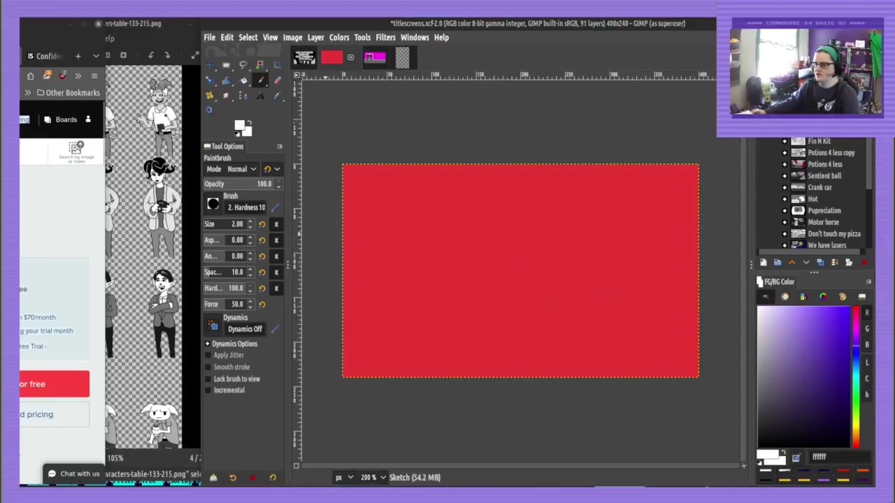
Sketch a double-lined box in white at the lower-right corner of the red canvas
mouse_move(697, 288)
left_mouse_down()
mouse_move(617, 292)
mouse_move(618, 378)
left_mouse_up()
mouse_move(698, 274)
left_mouse_down()
mouse_move(634, 278)
mouse_move(606, 295)
mouse_move(603, 364)
left_mouse_up()
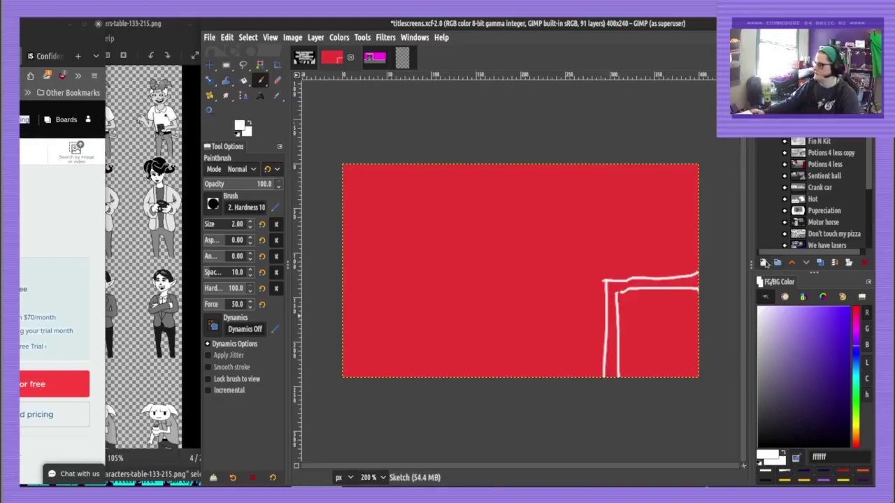
Add a new Sketch layer, lower the opacity of the box's layer and make the new layer active
left_click(763, 263)
key("Return")
left_click(824, 142)
left_click_drag(849, 95, 821, 94)
left_click(825, 130)
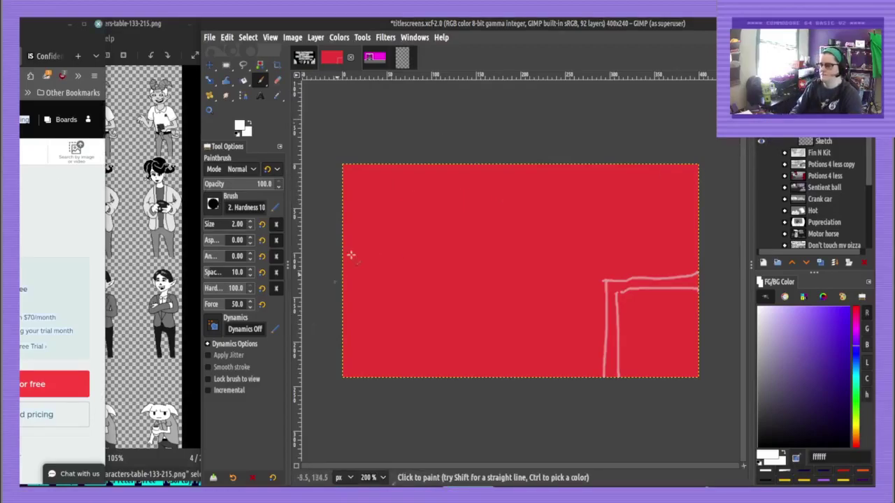
Sketch a large figure at the canvas's left edge with a round head, curved body, waistline and crossed arms
mouse_move(371, 209)
left_mouse_down()
mouse_move(356, 236)
mouse_move(411, 237)
mouse_move(372, 209)
left_mouse_up()
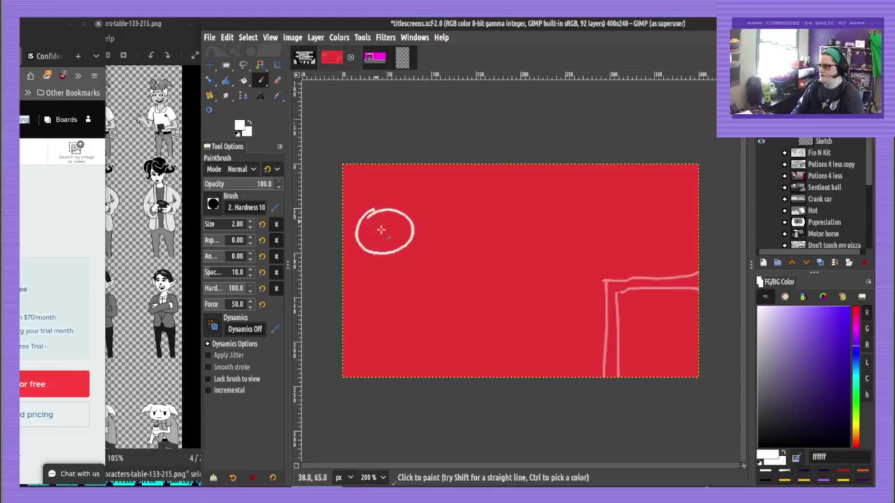
mouse_move(368, 253)
left_mouse_down()
mouse_move(365, 344)
mouse_move(355, 301)
mouse_move(364, 376)
left_mouse_up()
key("ctrl+z")
left_click_drag(397, 252, 424, 376)
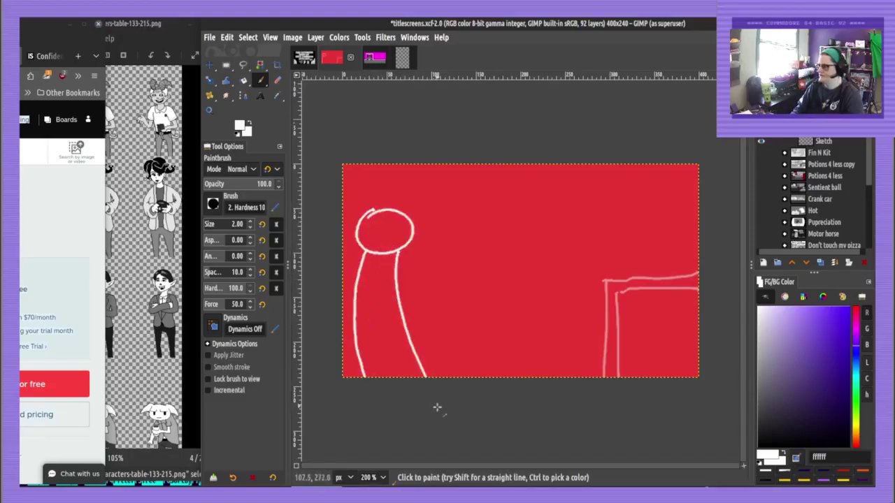
left_click_drag(350, 312, 407, 312)
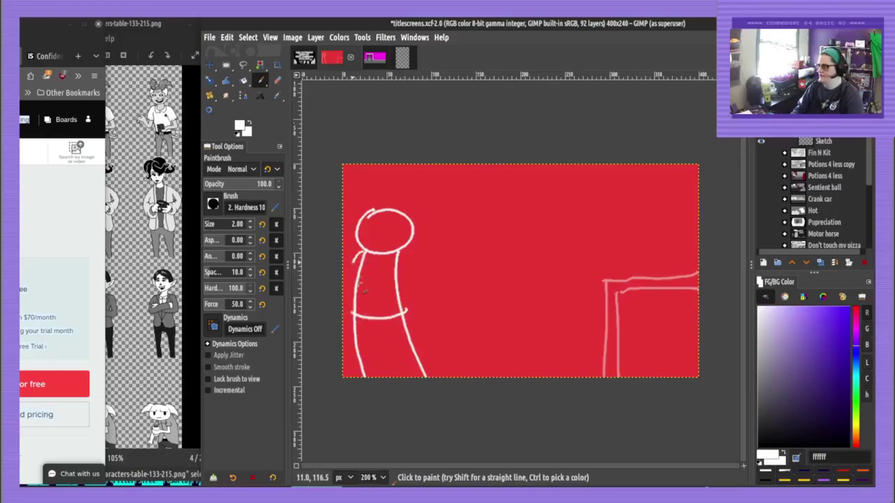
left_click_drag(360, 284, 395, 286)
mouse_move(401, 246)
left_mouse_down()
mouse_move(412, 252)
mouse_move(379, 285)
mouse_move(400, 265)
mouse_move(396, 280)
left_mouse_up()
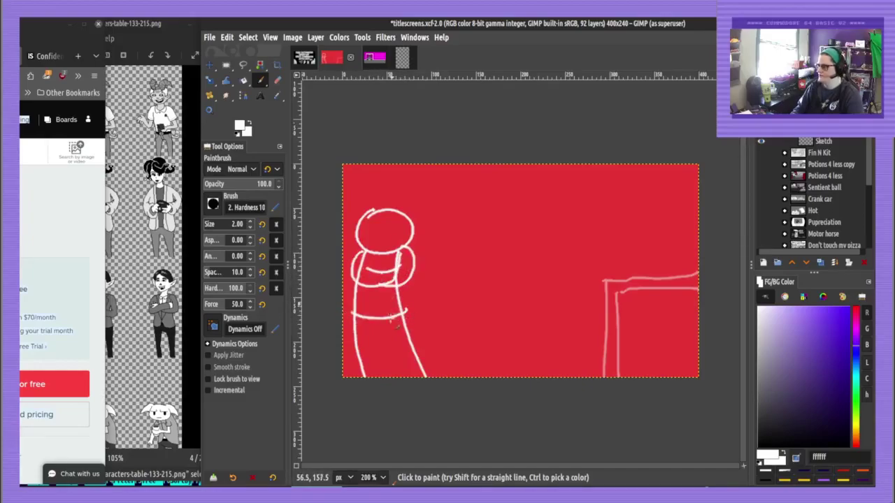
Give the crossed-arms figure dot eyes, a smile and short brow strokes, and add the line separating its legs
left_click(373, 228)
left_click_drag(369, 219, 397, 221)
key("ctrl+z")
key("ctrl+z")
key("ctrl+z")
key("ctrl+z")
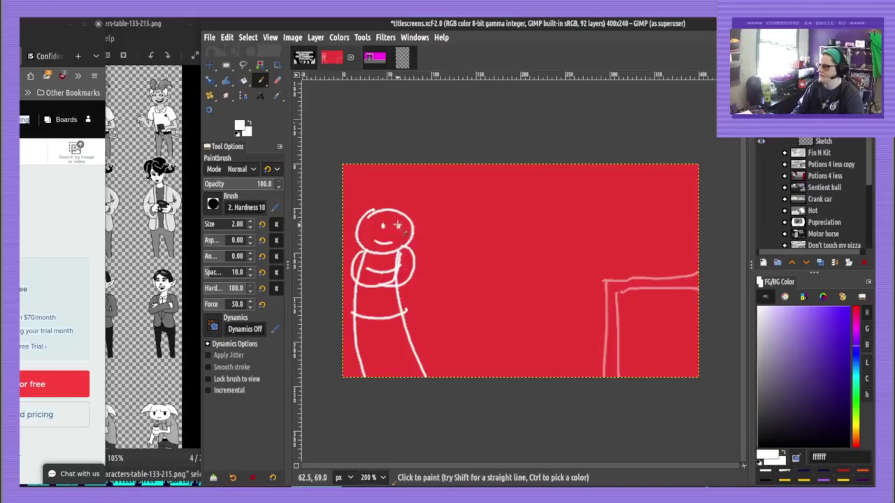
left_click(397, 225)
left_click_drag(380, 218, 391, 215)
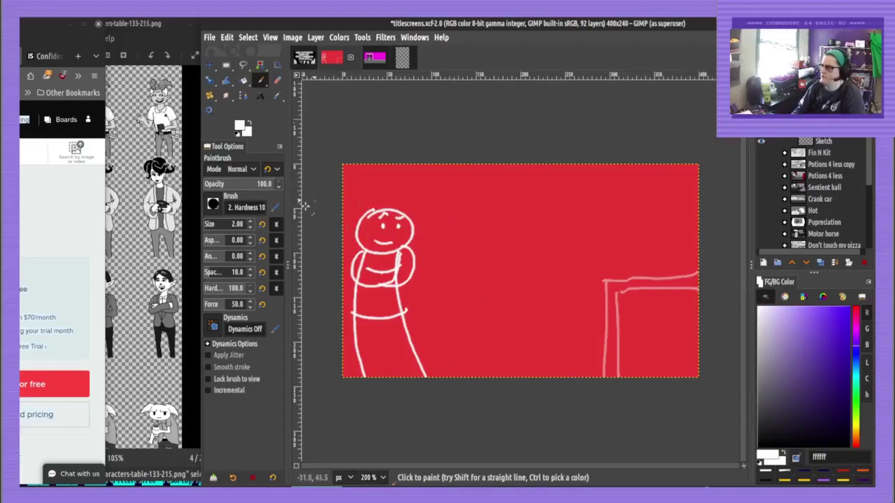
mouse_move(361, 214)
left_mouse_down()
mouse_move(364, 186)
mouse_move(367, 214)
left_mouse_up()
key("ctrl+z")
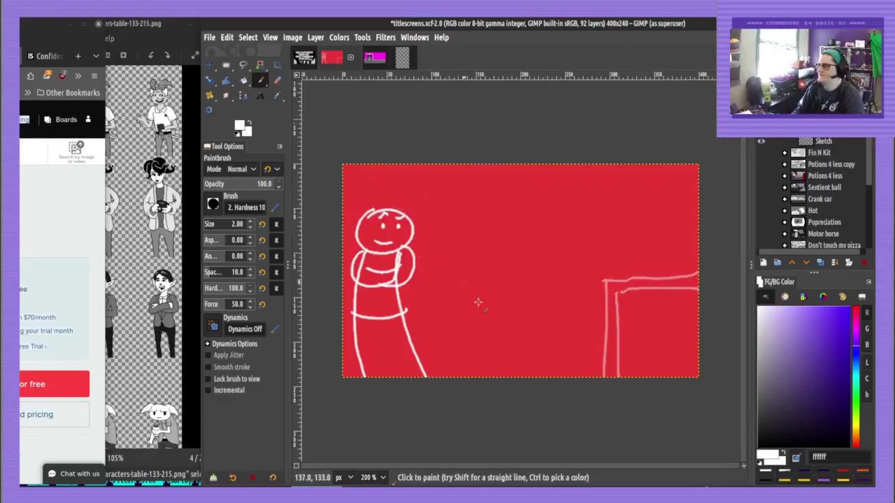
left_click_drag(381, 341, 399, 394)
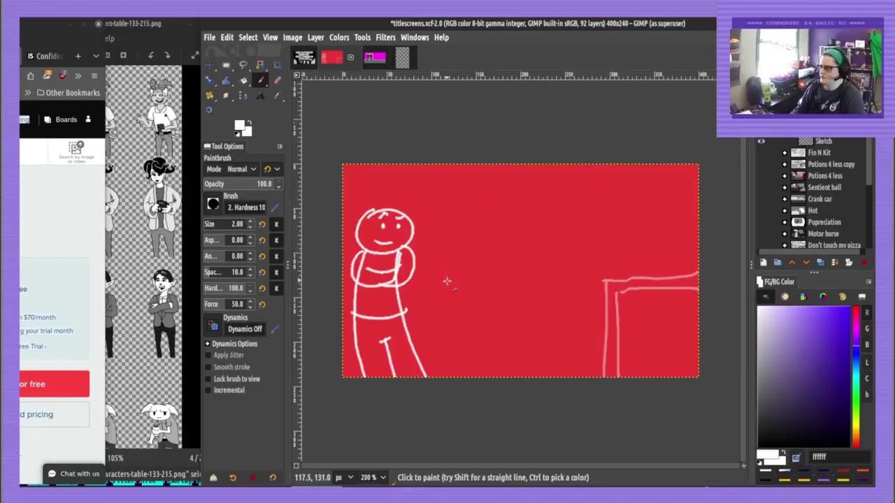
key("ctrl+z")
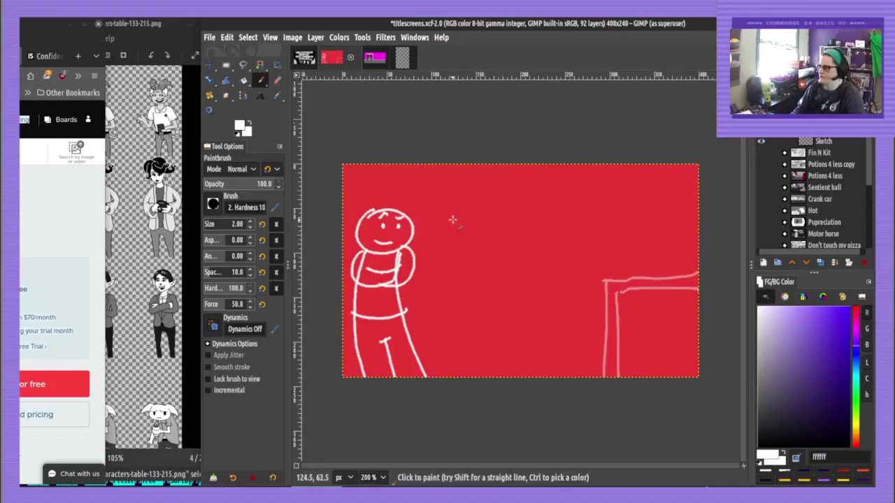
Sketch a second, slimmer figure beside the first with a round smiling head, neck, torso and straight legs
mouse_move(453, 221)
left_mouse_down()
mouse_move(464, 249)
mouse_move(452, 219)
mouse_move(481, 248)
mouse_move(448, 236)
left_mouse_up()
key("ctrl+z")
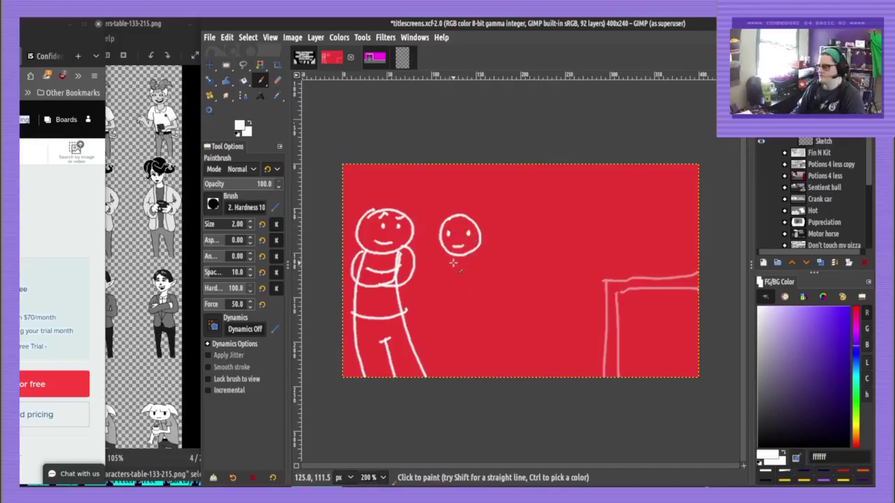
mouse_move(454, 253)
left_mouse_down()
mouse_move(452, 264)
mouse_move(477, 292)
mouse_move(475, 314)
left_mouse_up()
left_click_drag(442, 273, 447, 320)
left_click_drag(449, 327, 450, 378)
left_click_drag(476, 316, 478, 379)
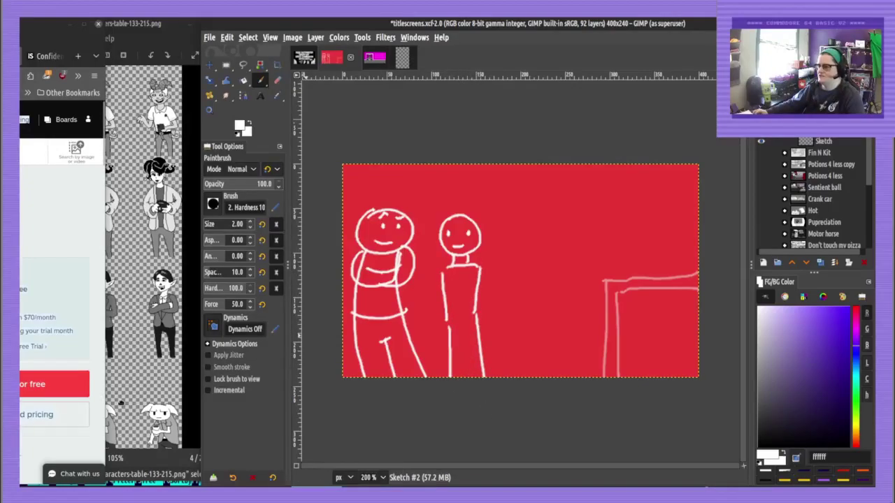
Switch to Firefox and compare group poses in the opened iStock photos and the multiethnic business team's similar images
left_click_drag(120, 404, 538, 379)
left_click(666, 56)
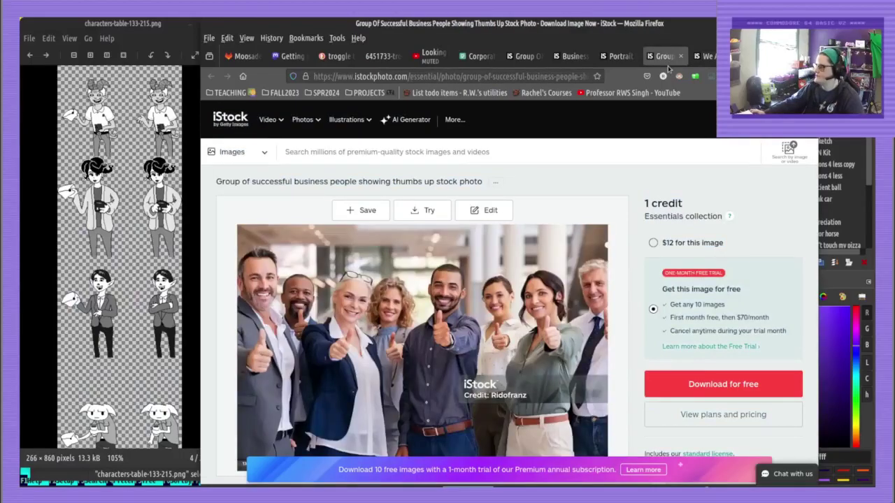
left_click(611, 59)
left_click(577, 59)
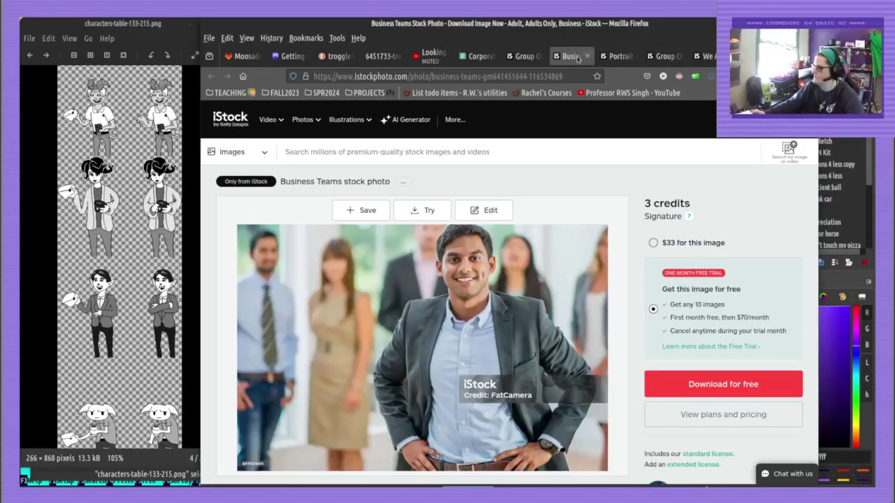
left_click(529, 59)
scroll(641, 238, "down", 3)
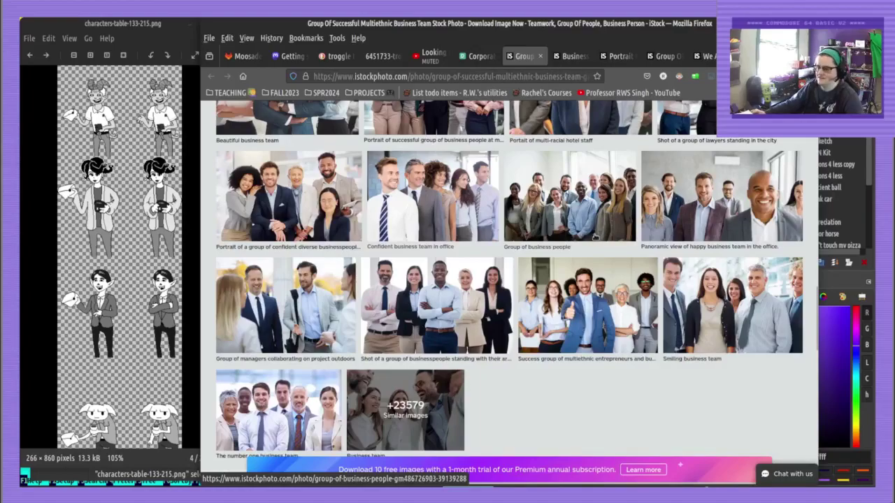
key("alt+Tab")
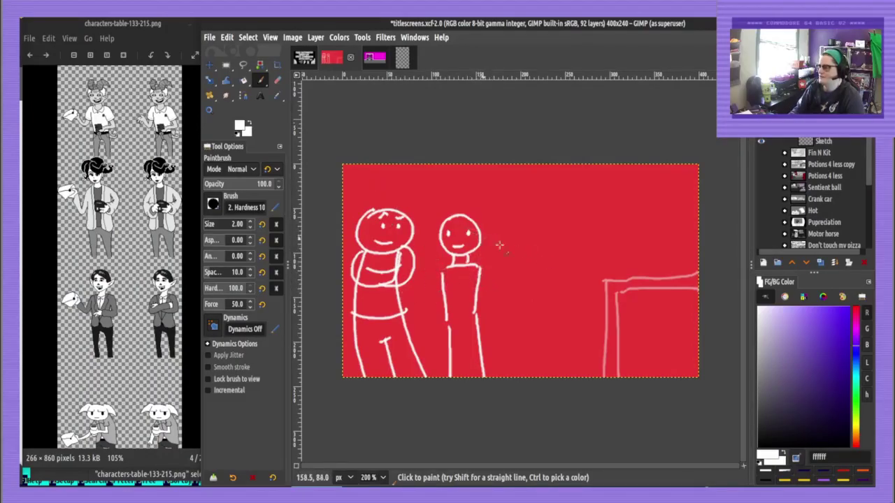
mouse_move(509, 234)
left_mouse_down()
mouse_move(536, 248)
mouse_move(504, 241)
mouse_move(536, 239)
mouse_move(510, 237)
mouse_move(538, 249)
mouse_move(511, 234)
left_mouse_up()
key("ctrl+z")
key("ctrl+z")
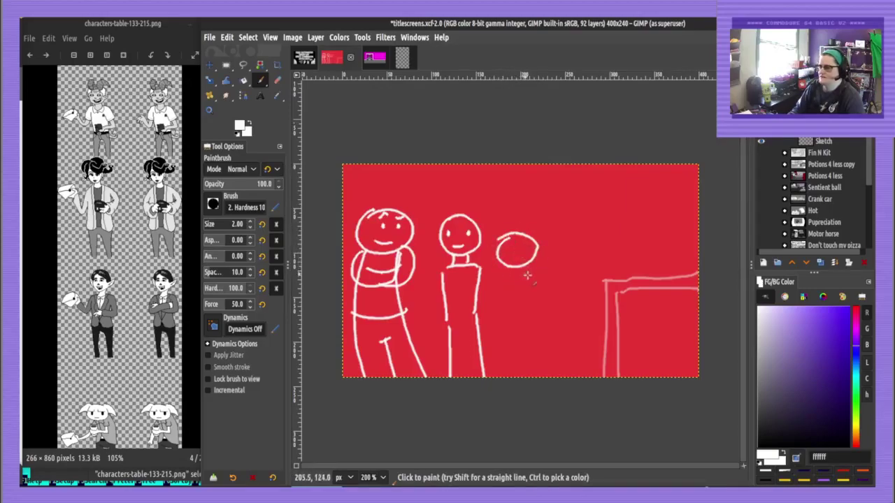
key("ctrl+z")
Switch to Firefox again and check the poses in the iStock Business Teams and portrait photos
key("alt+Tab")
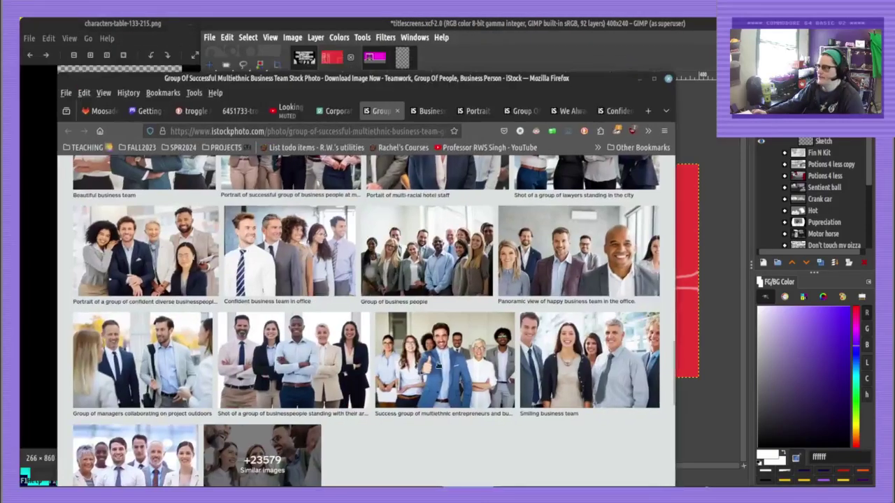
left_click(429, 111)
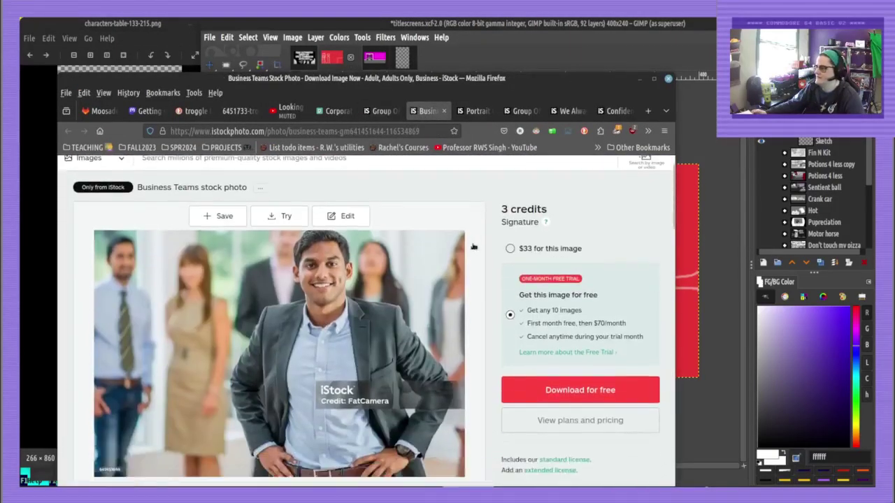
left_click(474, 111)
scroll(490, 286, "down", 2)
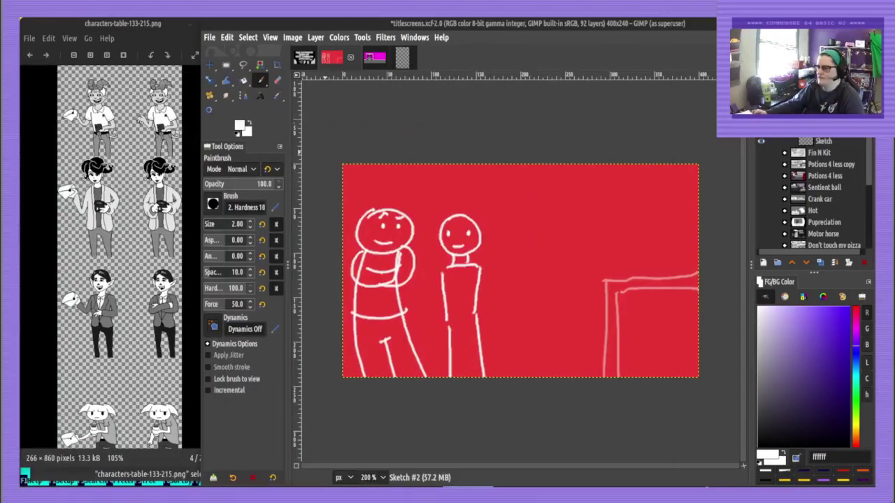
left_click(658, 240)
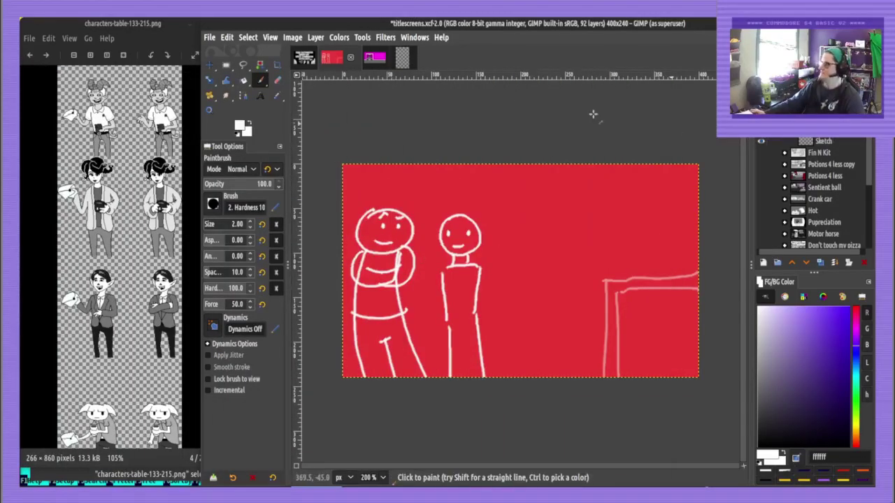
Add a transparent 400 × 240 px layer named Sketch and draw a third figure's round head with eyes and mouth
left_click(764, 264)
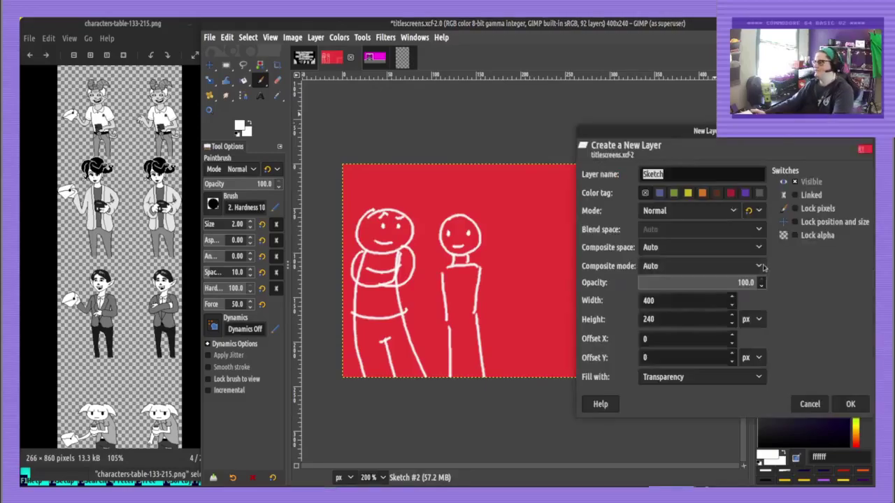
key("Return")
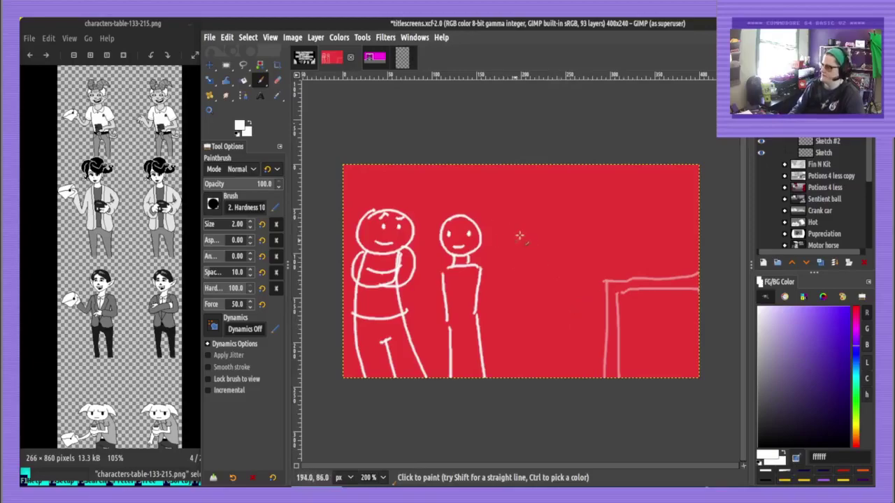
mouse_move(517, 231)
left_mouse_down()
mouse_move(507, 256)
mouse_move(539, 223)
mouse_move(513, 230)
mouse_move(518, 247)
mouse_move(537, 244)
mouse_move(533, 251)
left_mouse_up()
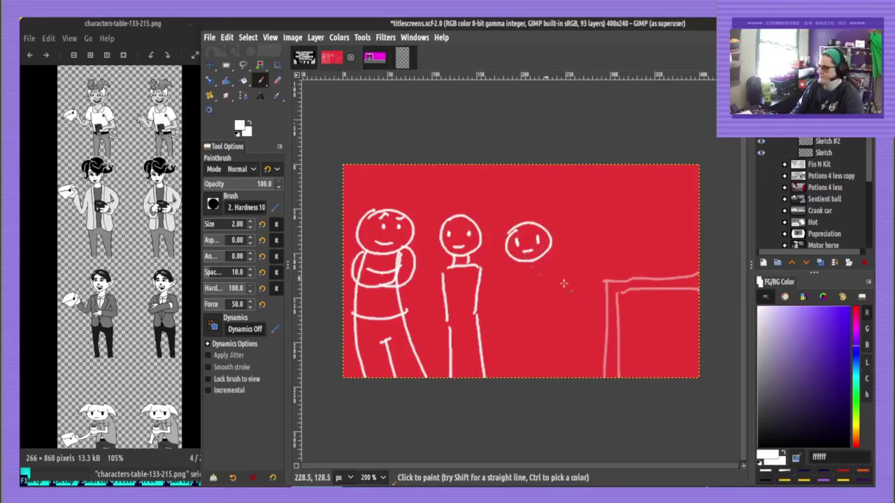
Add another transparent sketch layer and draw a fourth, lower round head with flat-lidded eyes beside the corner box
left_click(763, 262)
key("Return")
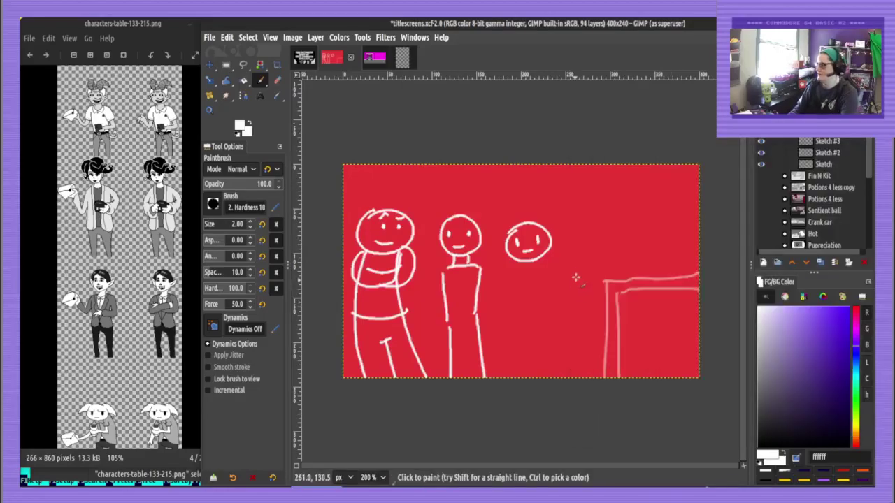
mouse_move(573, 273)
left_mouse_down()
mouse_move(589, 304)
mouse_move(572, 274)
mouse_move(579, 287)
left_mouse_up()
left_click_drag(573, 287, 598, 284)
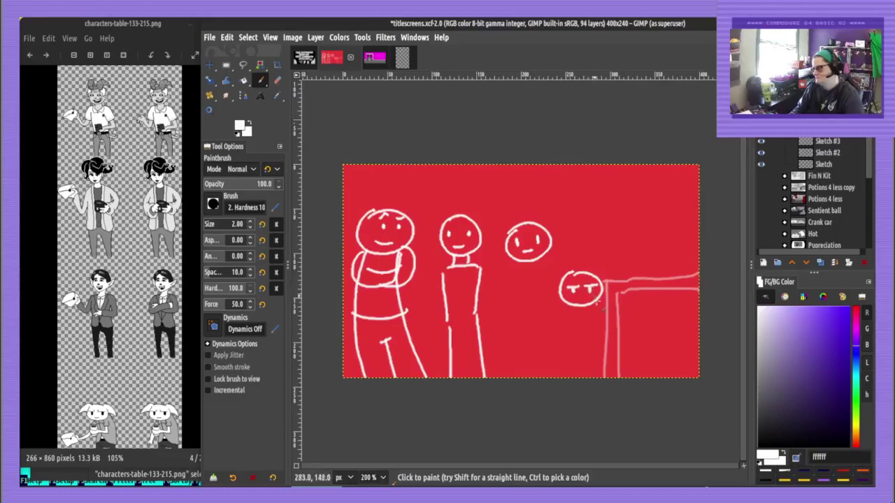
left_click(760, 165)
left_click(760, 165)
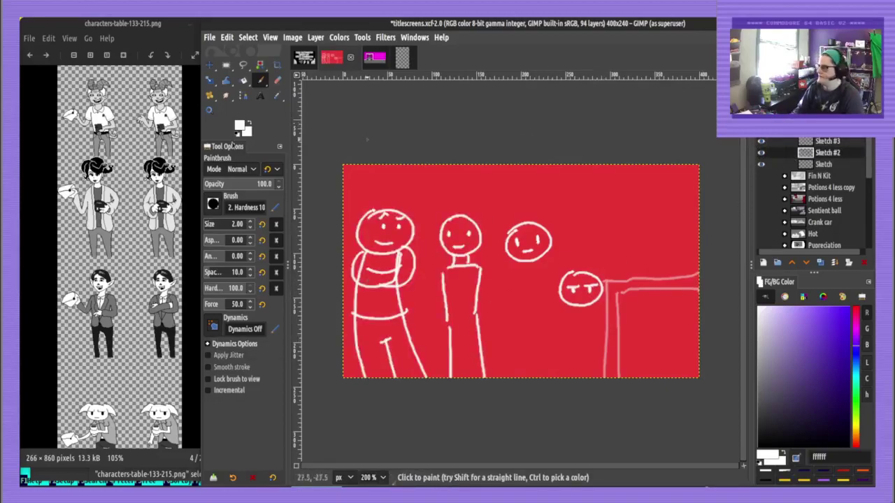
left_click(226, 66)
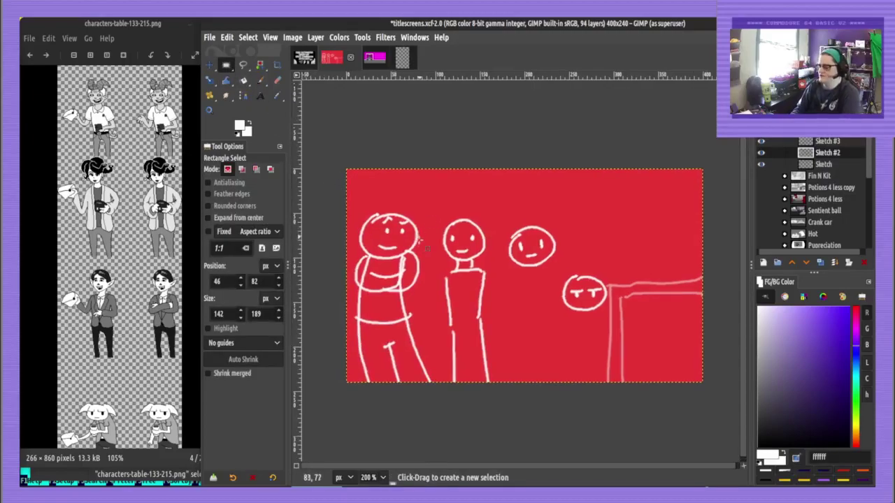
key("p")
middle_click(422, 265)
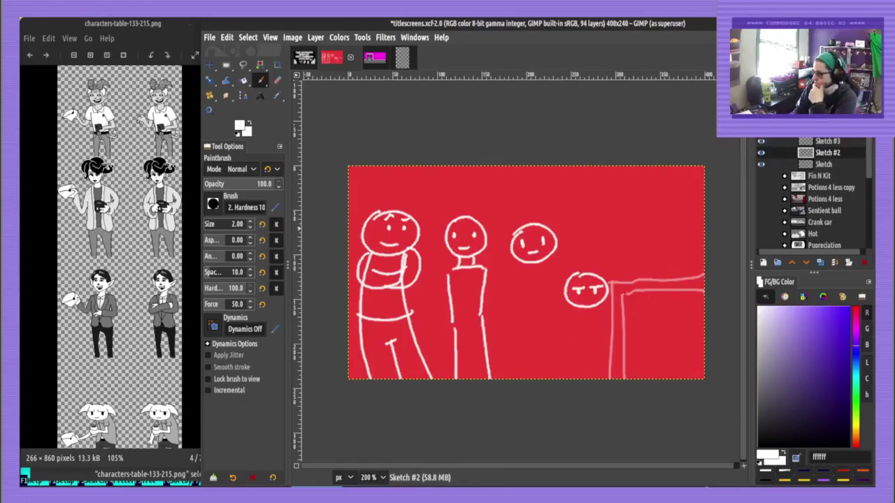
left_click(761, 129)
left_click(761, 130)
On the Sketch #4 layer, draw the small figure's straight body down to the canvas edge, undoing the trial arms joined in front
left_click(828, 129)
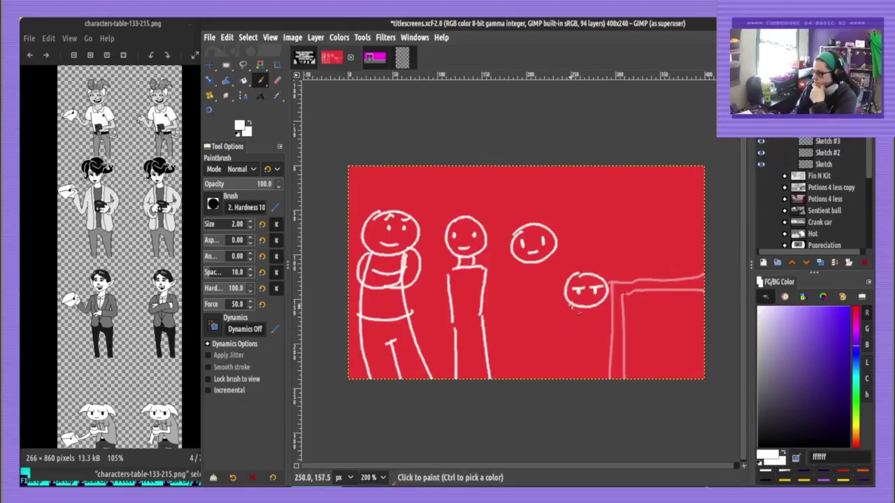
left_click_drag(571, 306, 567, 380)
left_click_drag(597, 302, 596, 379)
mouse_move(571, 309)
left_mouse_down()
mouse_move(583, 360)
mouse_move(597, 306)
left_mouse_up()
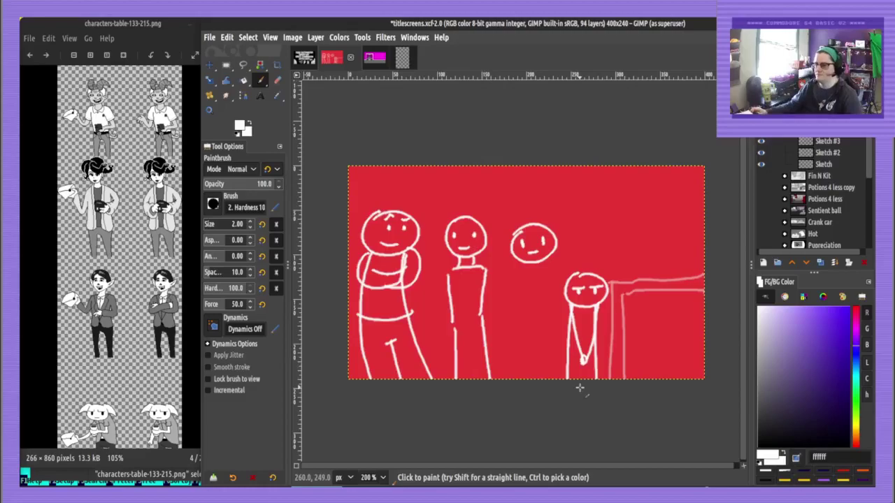
key("ctrl+z")
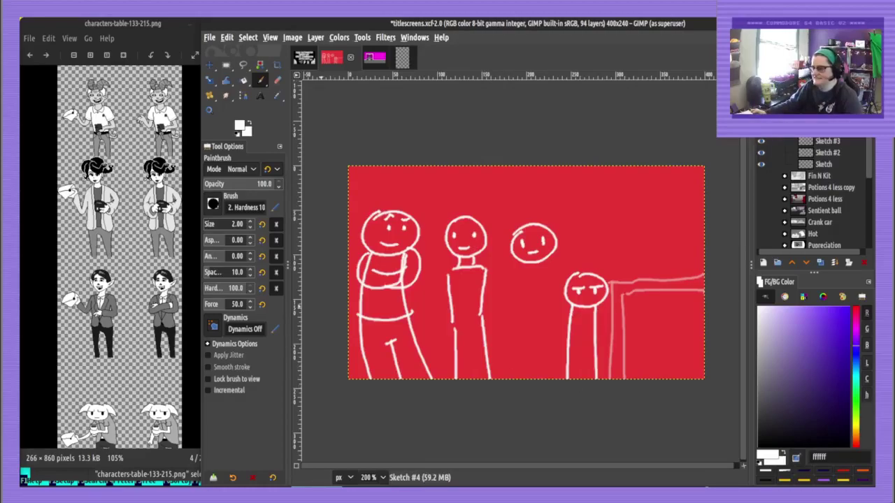
Switch to Firefox, browse the multiethnic business team's similar images and open promising group photos in separate tabs for pose reference
left_click_drag(19, 259, 474, 256)
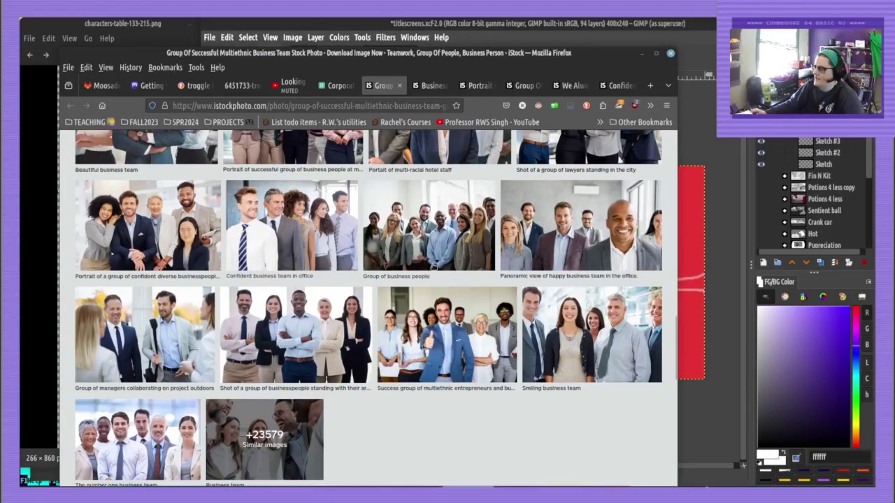
middle_click(416, 231)
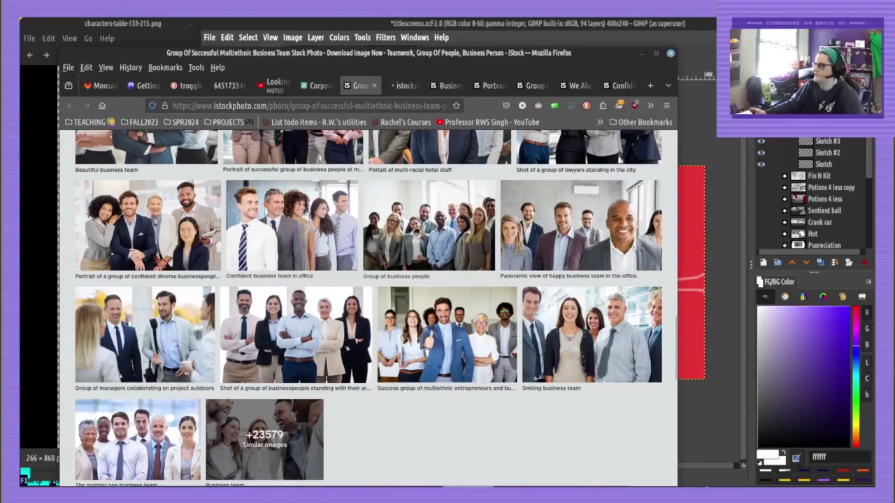
scroll(390, 232, "up", 3)
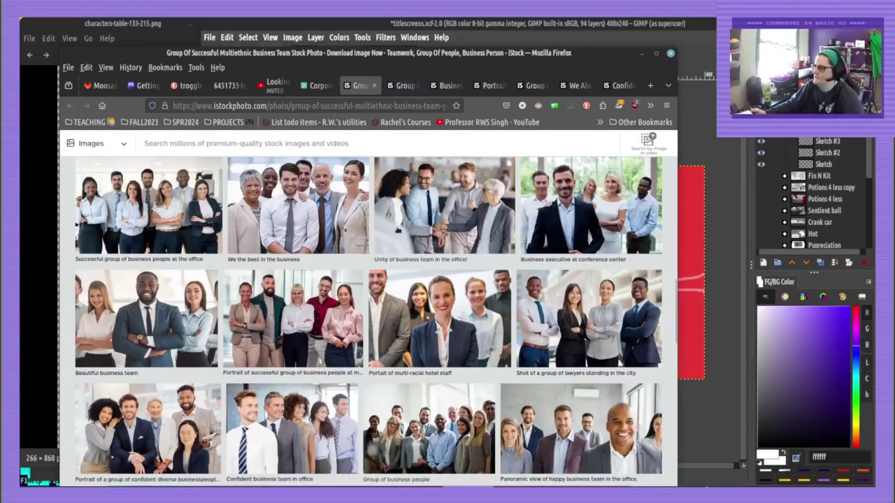
scroll(567, 277, "up", 3)
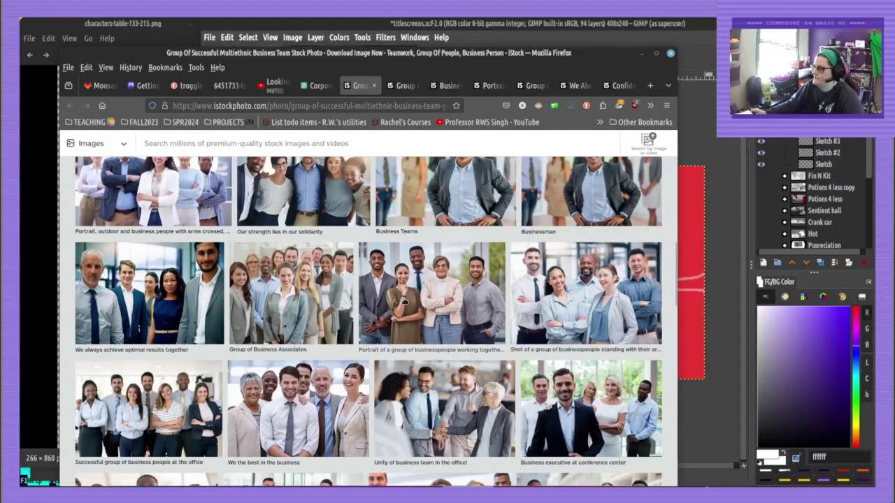
middle_click(402, 301)
scroll(268, 322, "up", 1)
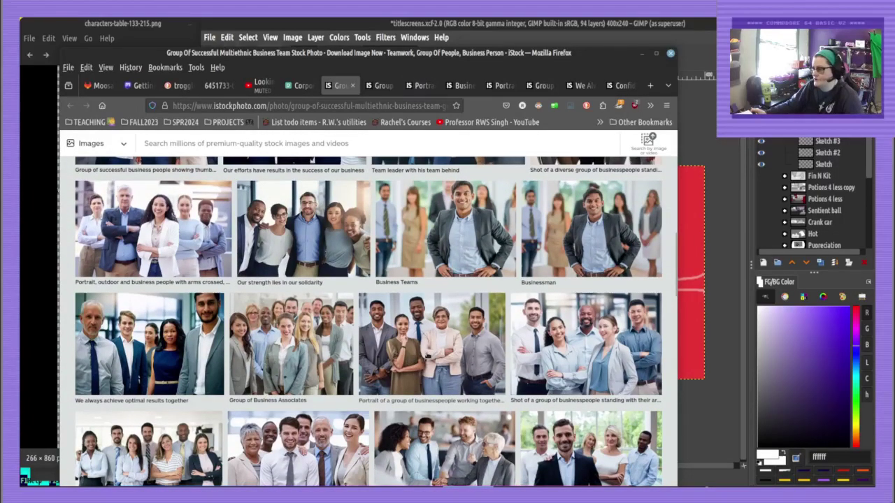
scroll(426, 356, "up", 3)
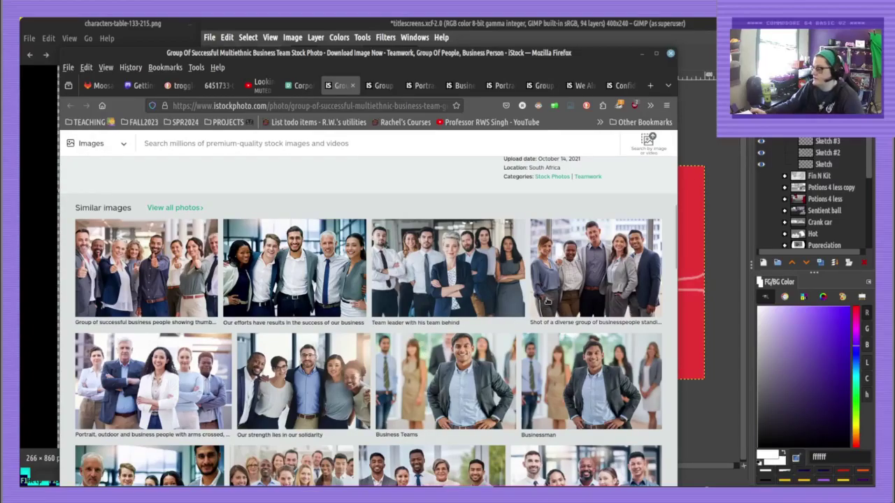
left_click_drag(308, 54, 0, 45)
Return to GIMP and draw the small figure's two slightly bent arms along the sides of its body
left_click(536, 297)
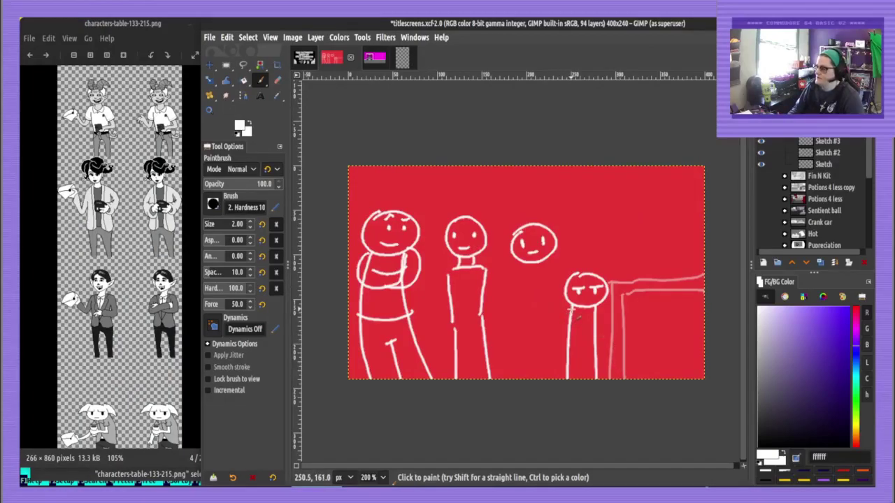
mouse_move(571, 307)
left_mouse_down()
mouse_move(561, 344)
mouse_move(567, 357)
left_mouse_up()
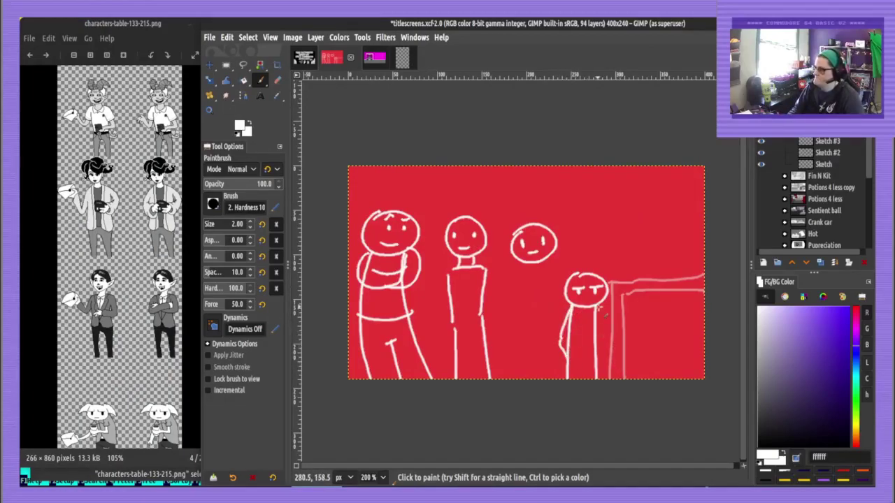
mouse_move(599, 306)
left_mouse_down()
mouse_move(606, 338)
mouse_move(599, 360)
left_mouse_up()
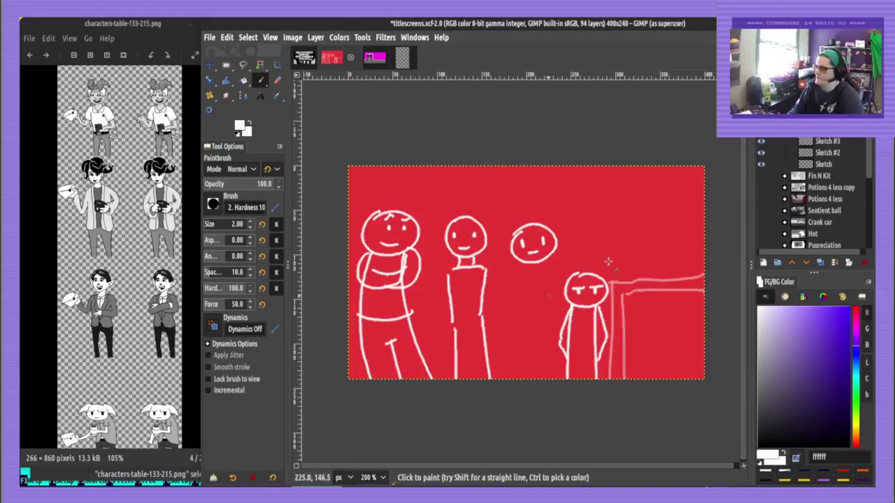
On the Sketch #2 layer, draw the second figure's arms, one bent with its hand at the hip and one hanging straight
left_click(806, 142)
left_click(762, 142)
left_click(761, 142)
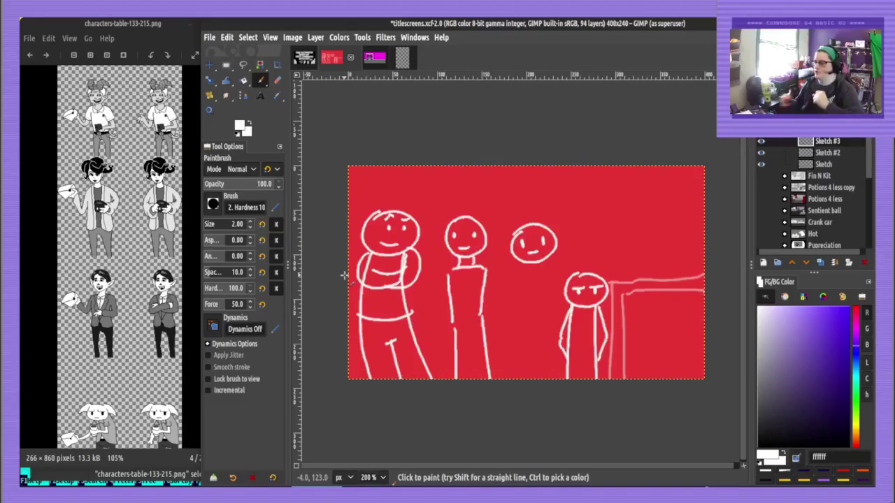
left_click(826, 156)
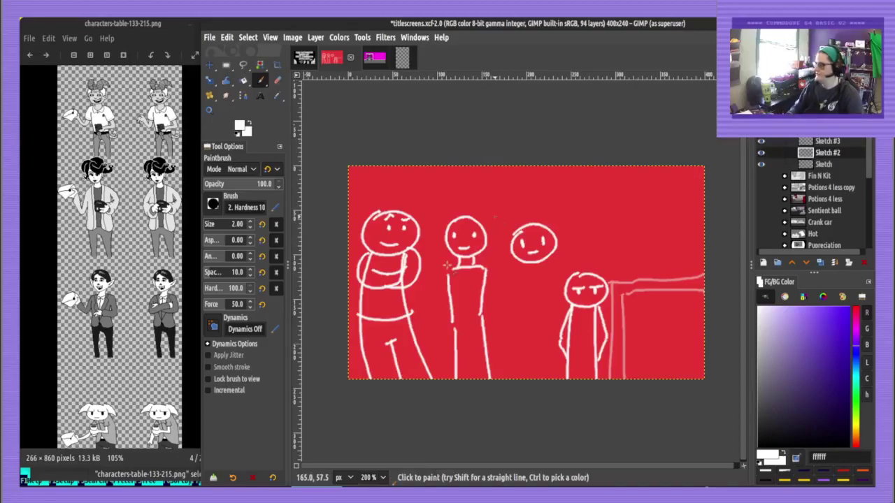
left_click_drag(485, 270, 495, 329)
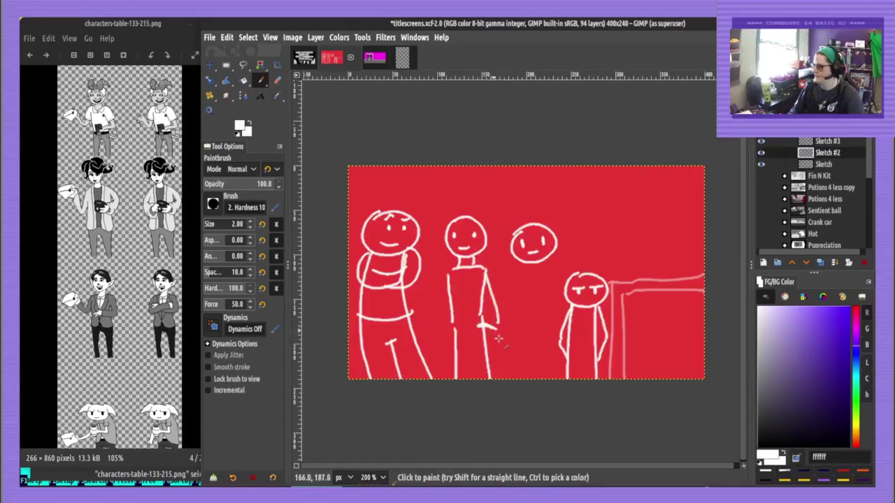
left_click_drag(448, 279, 448, 349)
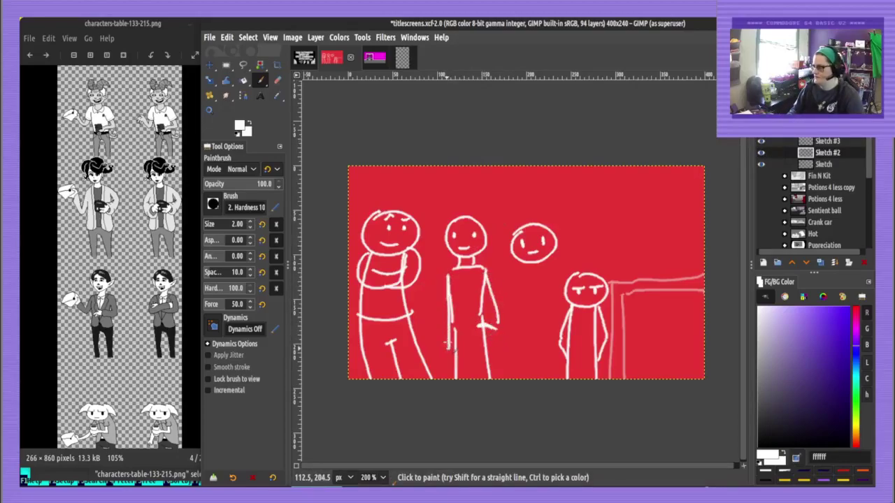
key("ctrl+z")
left_click_drag(448, 274, 444, 352)
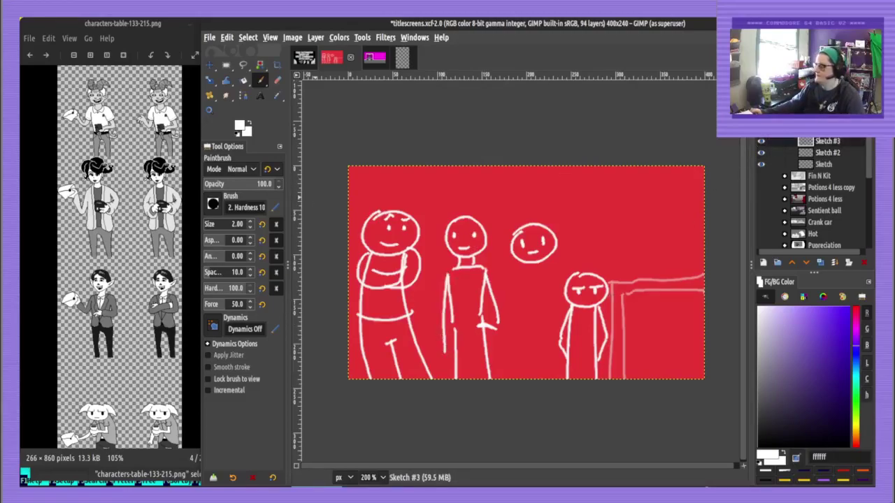
Switch to Firefox and examine the group of business people photo and the multiethnic business team's similar images for standing poses
key("alt+Tab")
left_click_drag(521, 290, 406, 232)
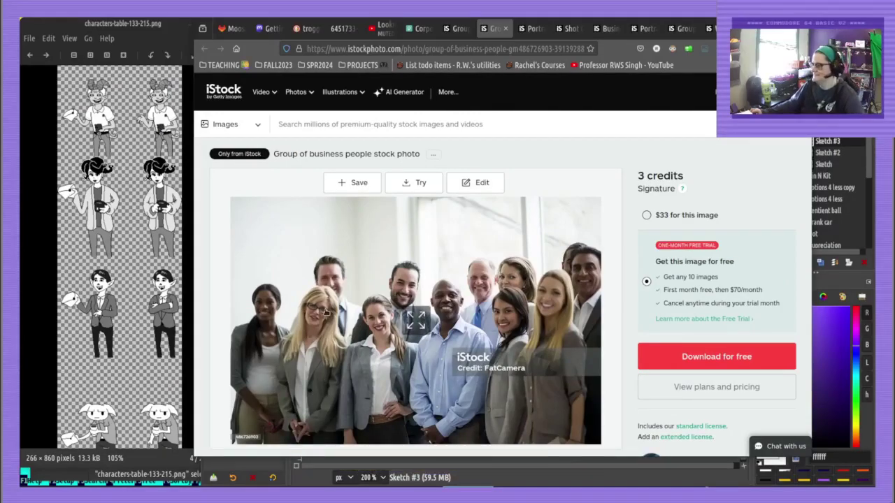
left_click(465, 27)
left_click_drag(470, 70, 399, 78)
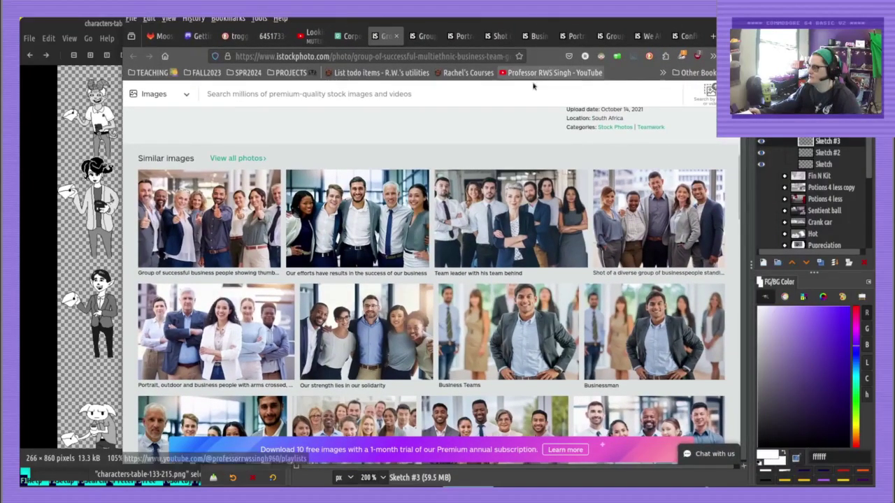
scroll(504, 217, "down", 10)
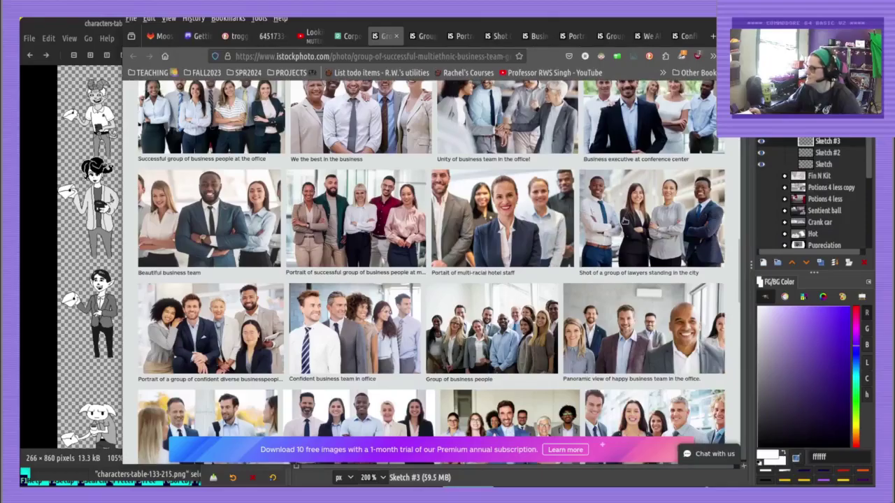
scroll(623, 220, "down", 4)
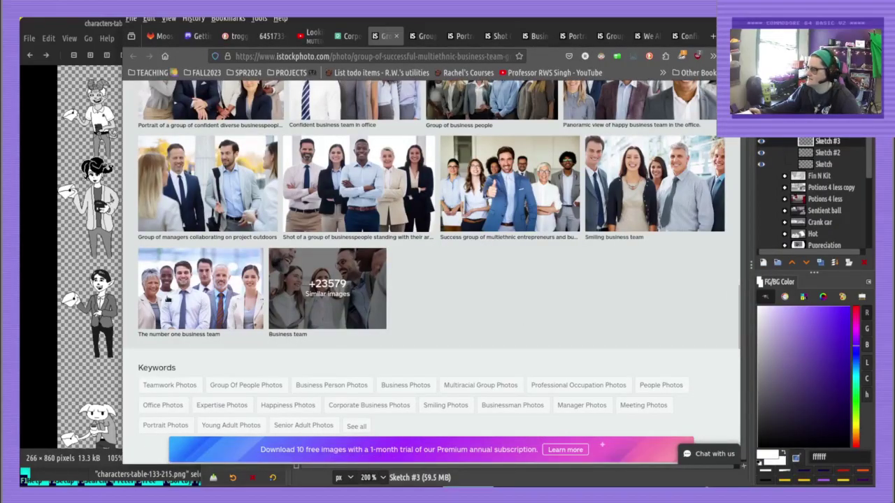
left_click(216, 280)
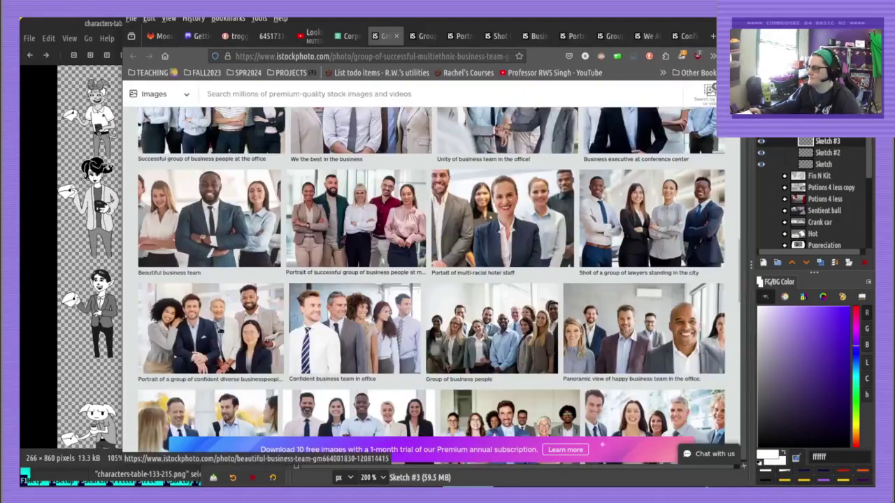
scroll(364, 142, "up", 2)
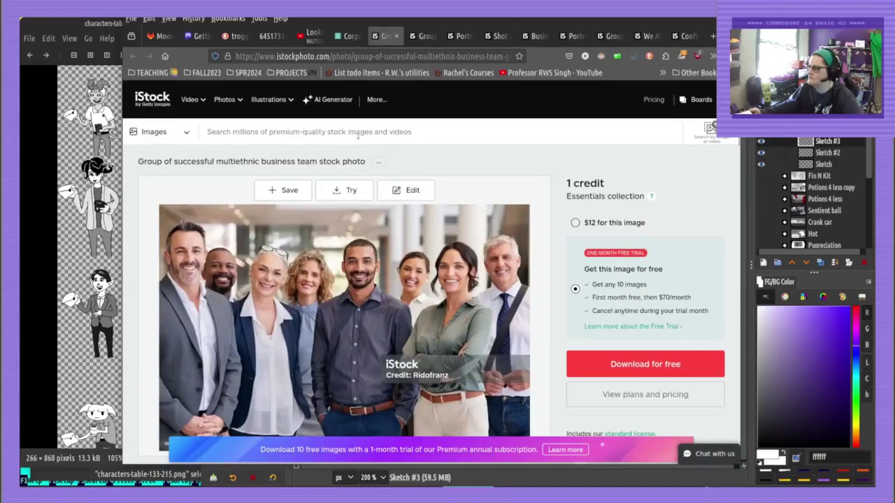
Search iStock images for "corporate marketing team" and browse the results for usable poses
left_click(353, 133)
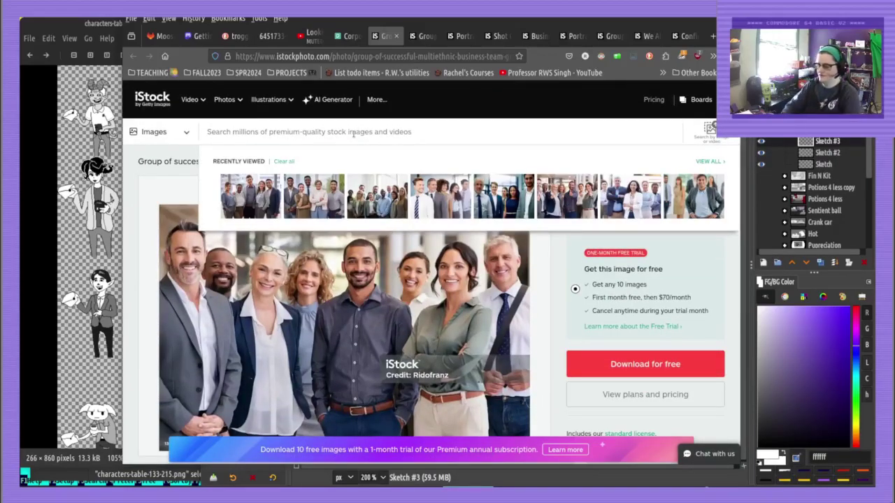
type("marketing")
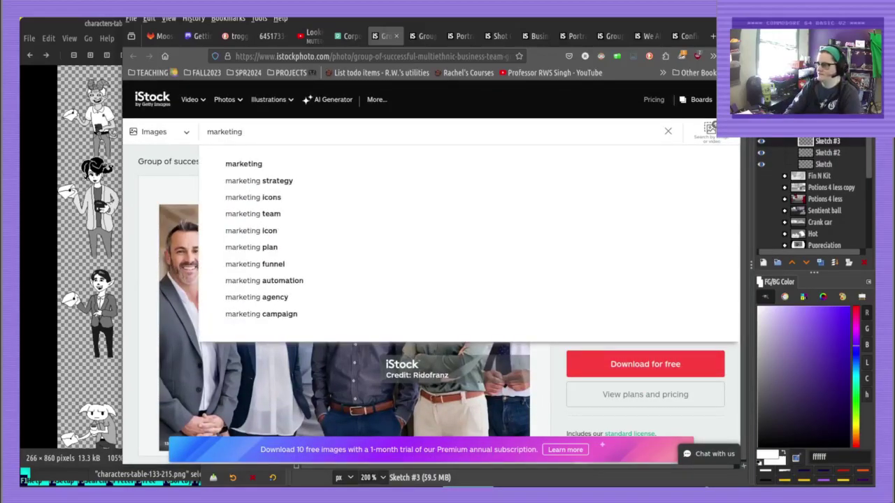
key("Home")
type("corporate")
key("End")
type("team")
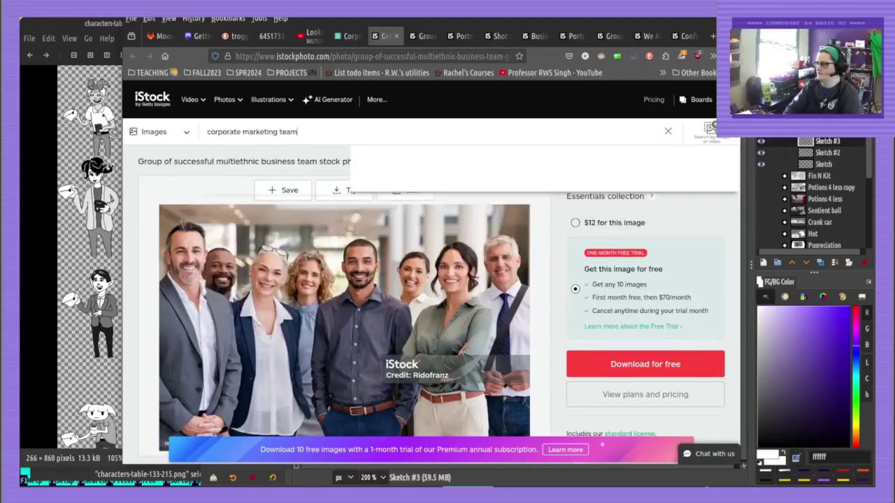
key("Return")
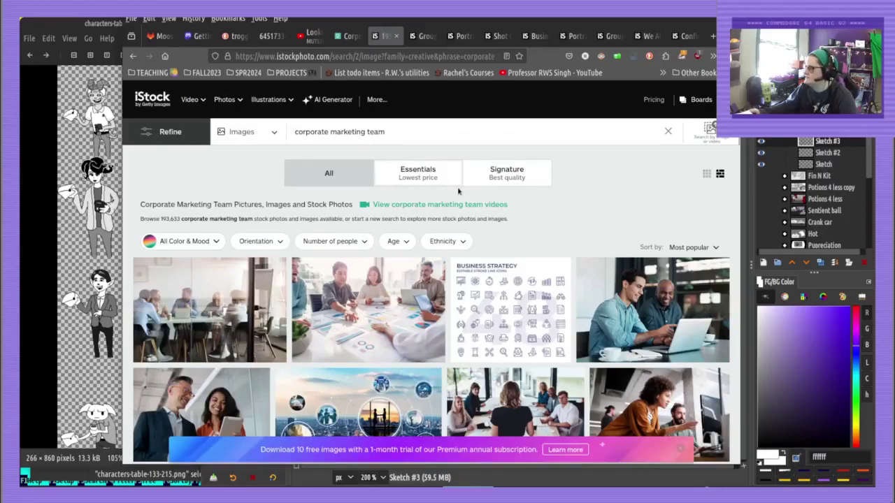
scroll(459, 190, "down", 3)
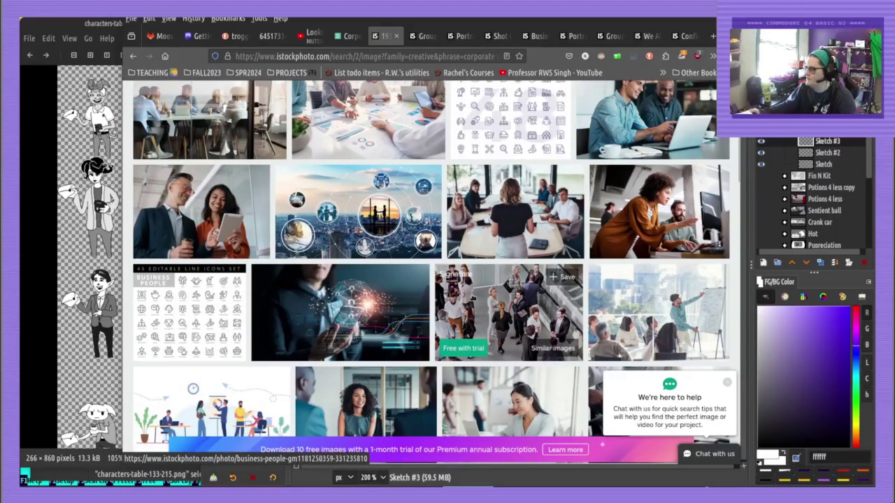
scroll(473, 297, "down", 4)
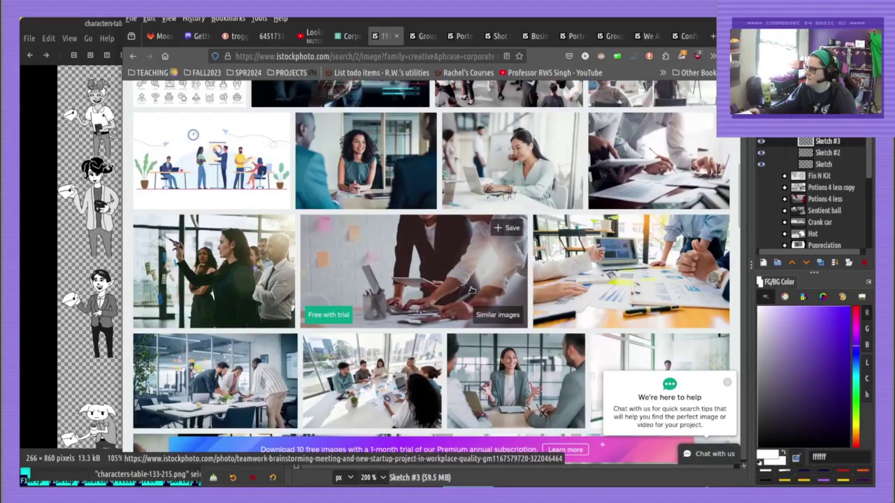
scroll(472, 290, "down", 3)
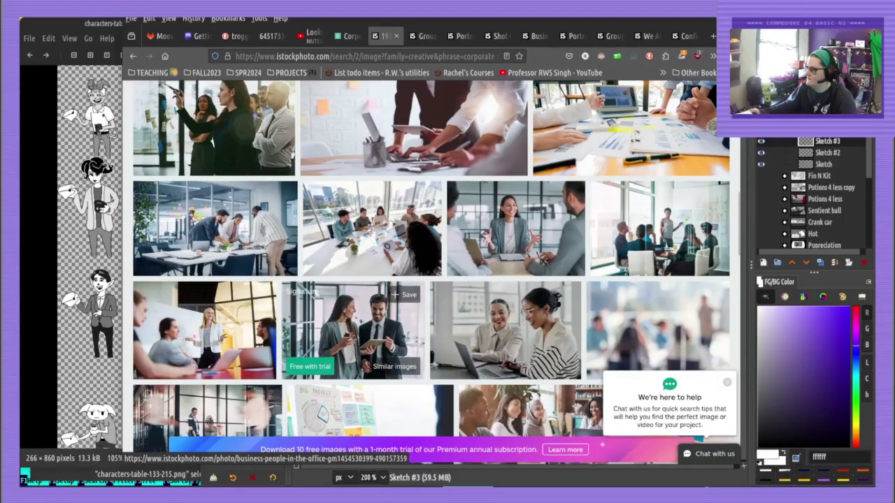
Browse the remaining "corporate marketing team" image results and view the portrait of a group of businesspeople for standing poses
scroll(392, 326, "down", 2)
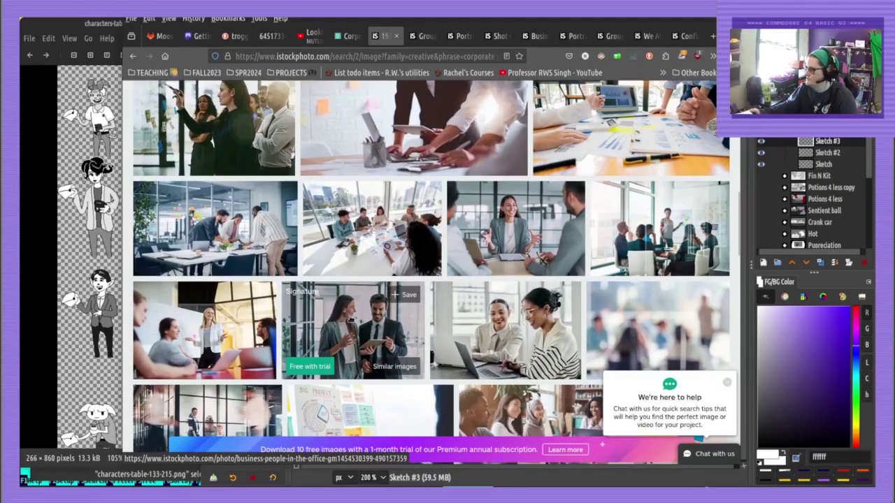
scroll(391, 325, "down", 3)
scroll(392, 325, "down", 2)
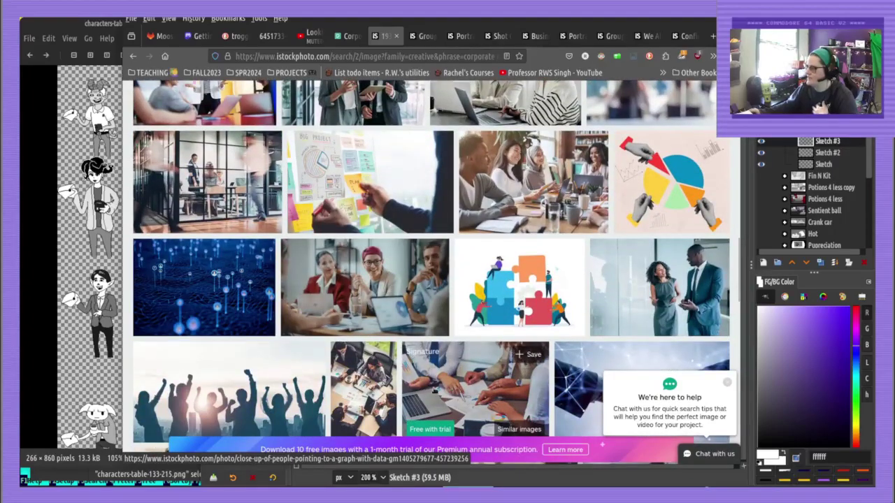
scroll(440, 381, "down", 1)
scroll(440, 381, "down", 3)
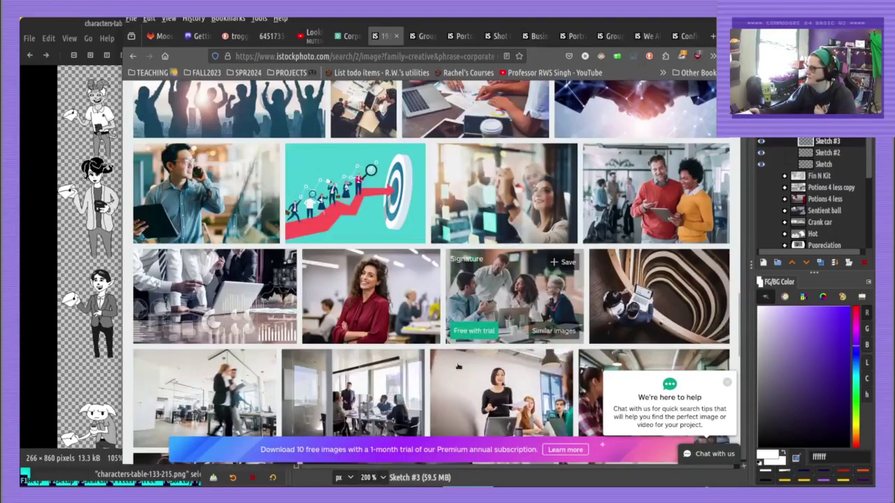
scroll(457, 368, "down", 2)
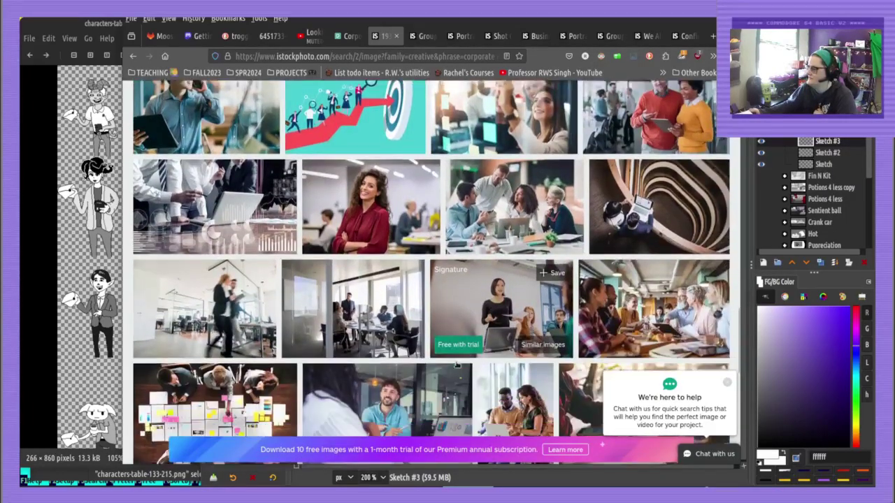
scroll(457, 374, "down", 3)
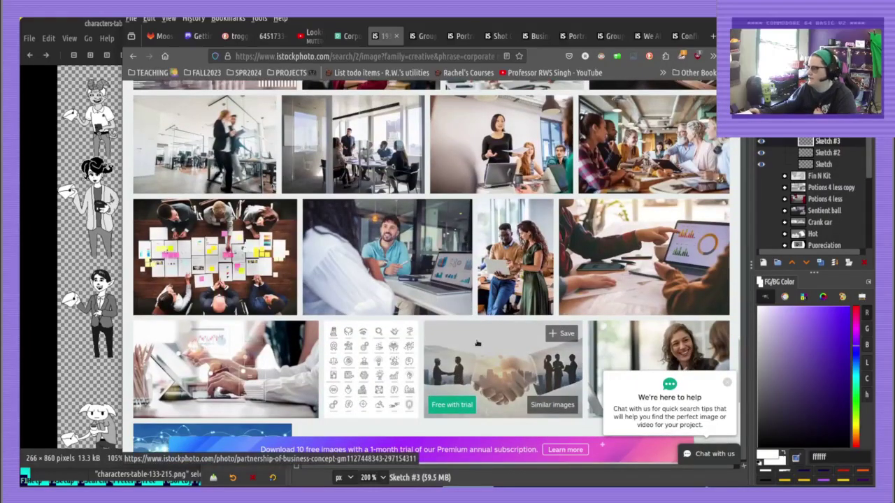
scroll(463, 335, "down", 6)
scroll(463, 335, "up", 5)
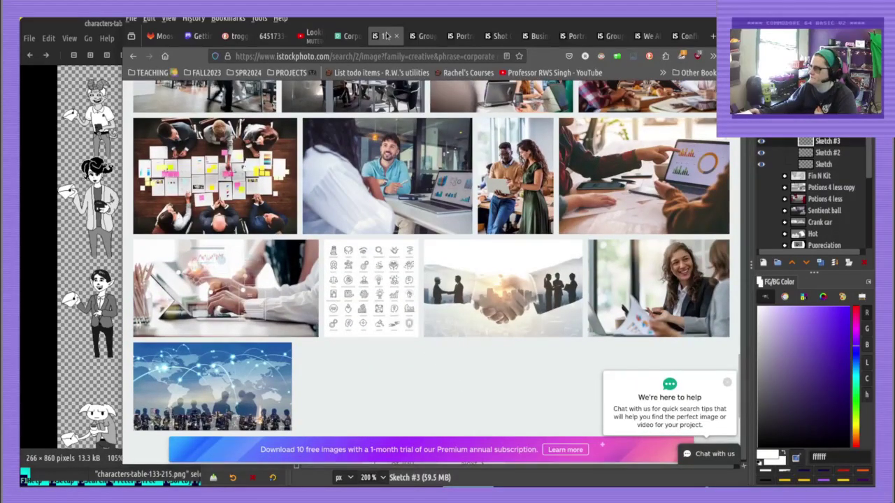
left_click(396, 36)
left_click(424, 37)
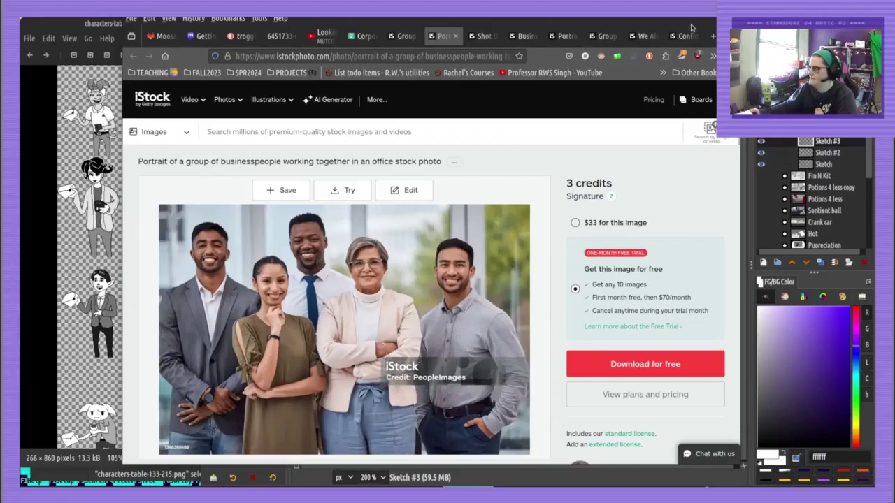
Return to GIMP and draw the third figure's neck, torso, legs and arms, with one hand raised to its chin
left_click_drag(682, 26, 0, 37)
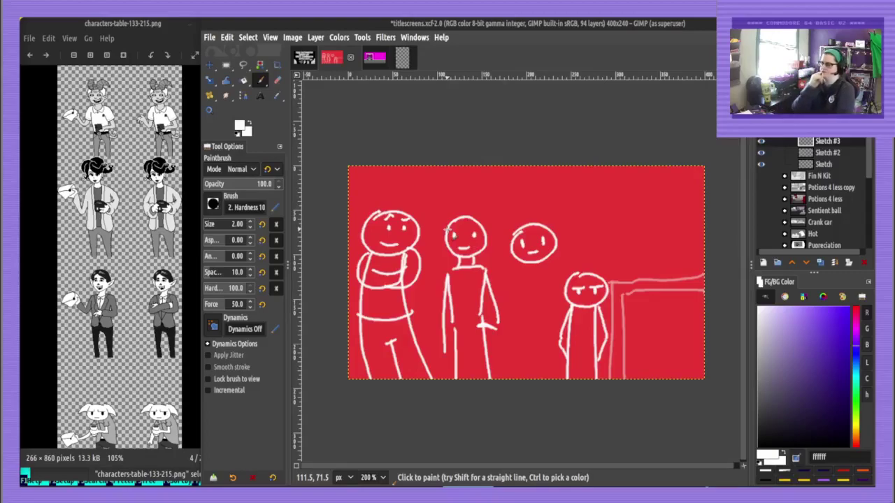
mouse_move(527, 262)
left_mouse_down()
mouse_move(525, 270)
mouse_move(546, 270)
mouse_move(519, 356)
mouse_move(549, 315)
mouse_move(554, 380)
left_mouse_up()
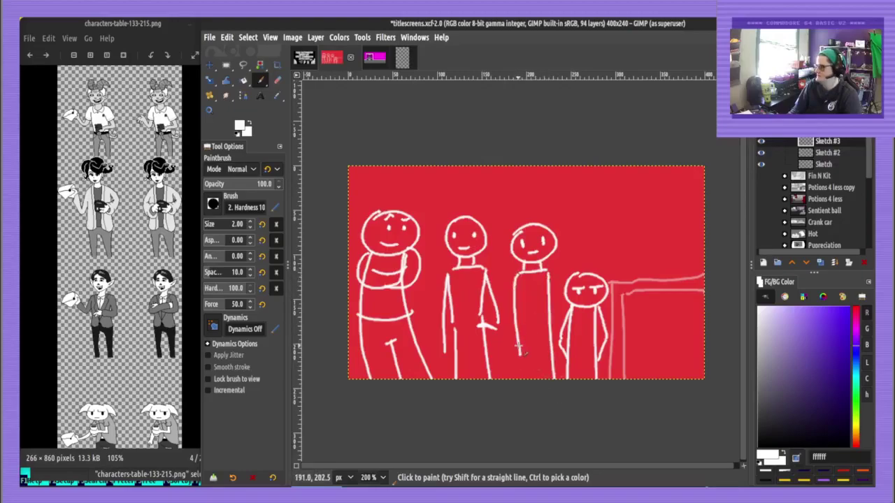
left_click_drag(519, 355, 522, 382)
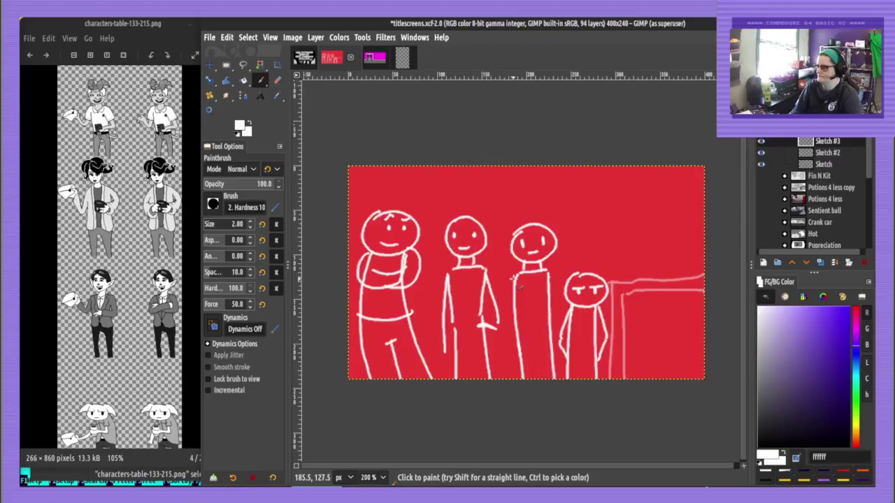
mouse_move(516, 275)
left_mouse_down()
mouse_move(528, 317)
mouse_move(532, 267)
mouse_move(550, 287)
mouse_move(550, 269)
mouse_move(554, 315)
mouse_move(514, 317)
left_mouse_up()
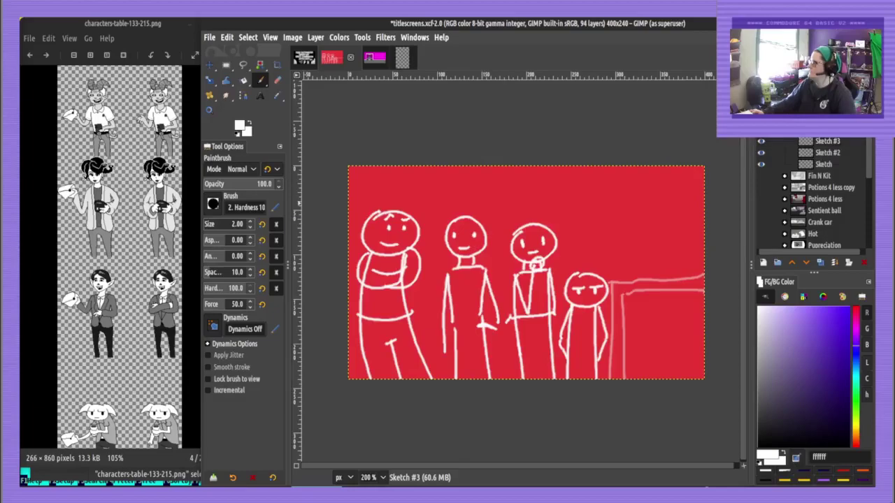
Add a new layer named Boss above Sketch #1 and set the Pencil tool to paint in black 000000
left_click(828, 130)
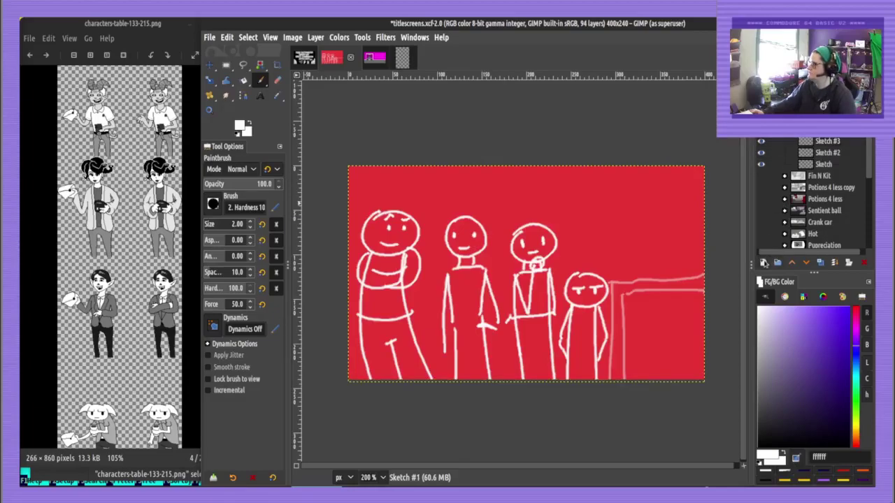
left_click(763, 263)
type("Boss")
key("Return")
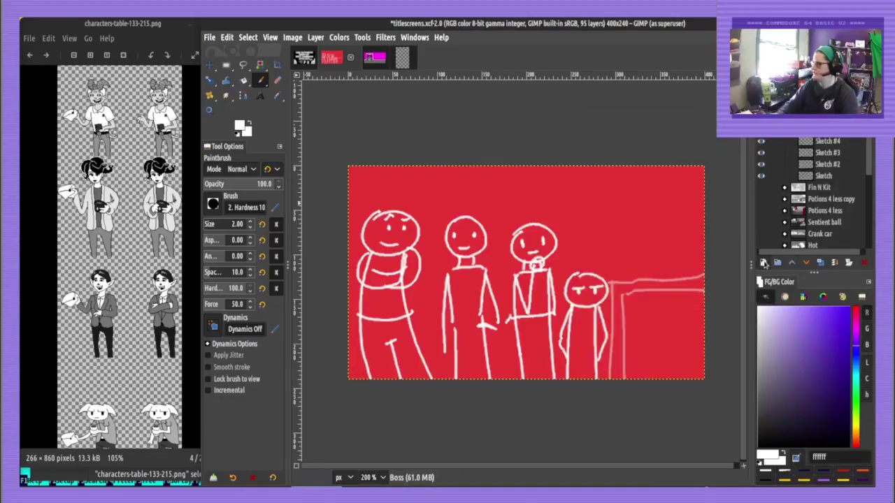
left_click_drag(776, 416, 758, 449)
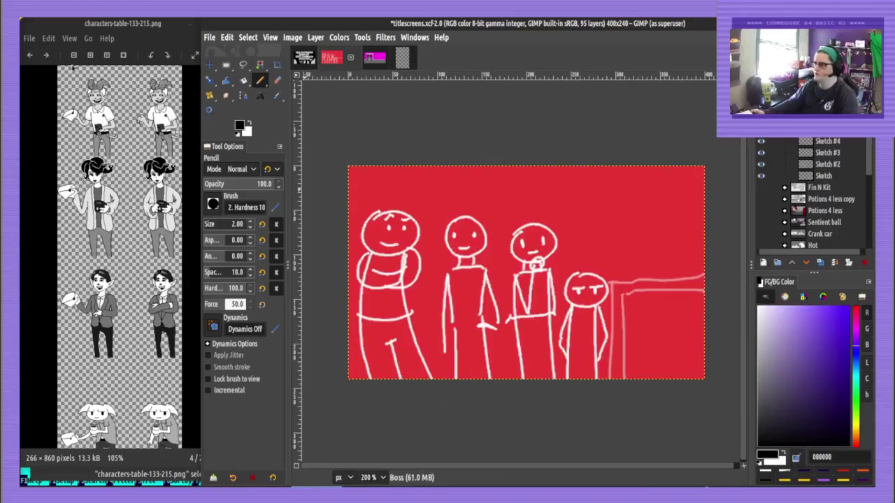
Create a layer group, move the five sketch layers into it, and fade the group by lowering its opacity
scroll(83, 106, "up", 16)
scroll(53, 136, "up", 8)
left_click_drag(63, 137, 138, 307)
scroll(348, 237, "up", 1)
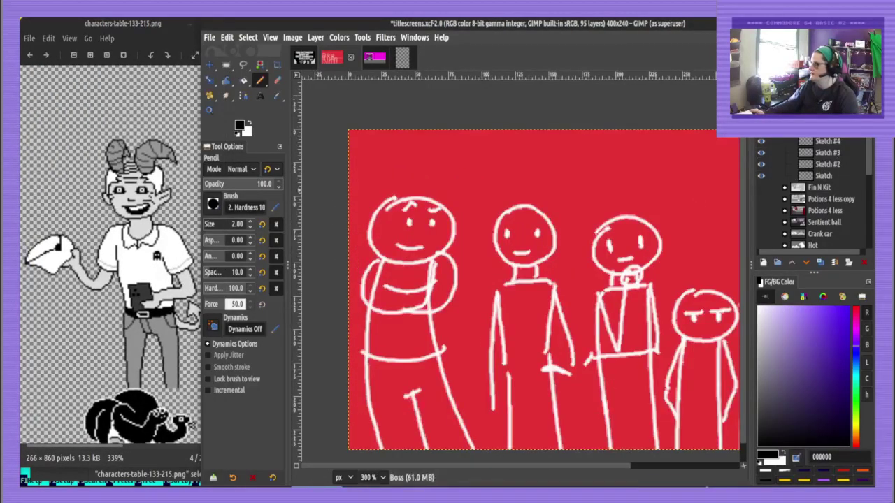
left_click(777, 264)
mouse_move(833, 144)
left_mouse_down()
mouse_move(832, 132)
mouse_move(834, 164)
mouse_move(832, 155)
left_mouse_up()
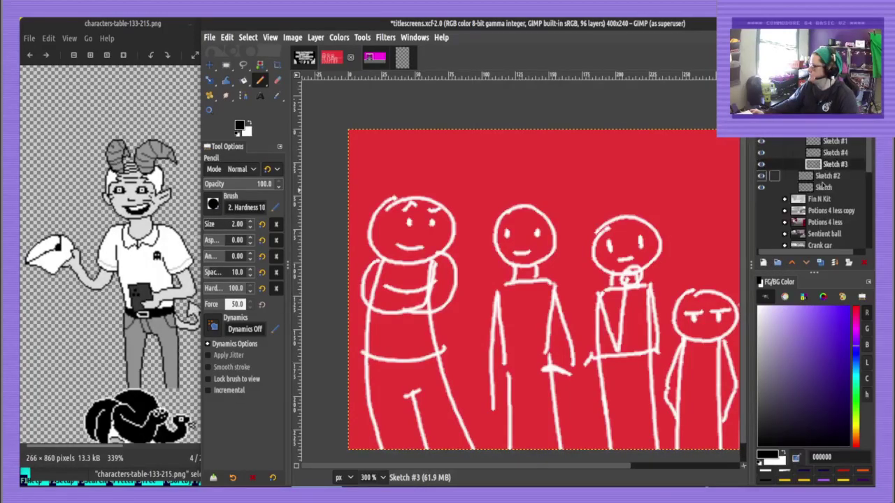
mouse_move(823, 187)
left_mouse_down()
mouse_move(832, 169)
mouse_move(836, 181)
left_mouse_up()
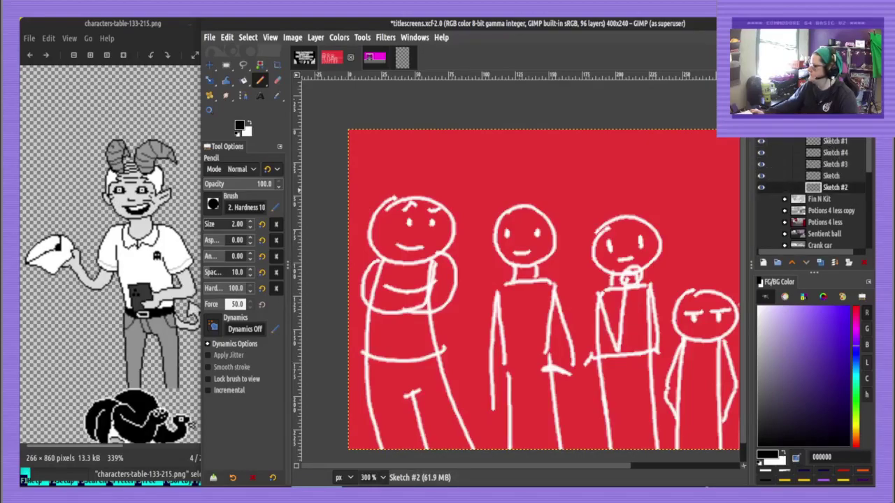
left_click(832, 130)
left_click(820, 102)
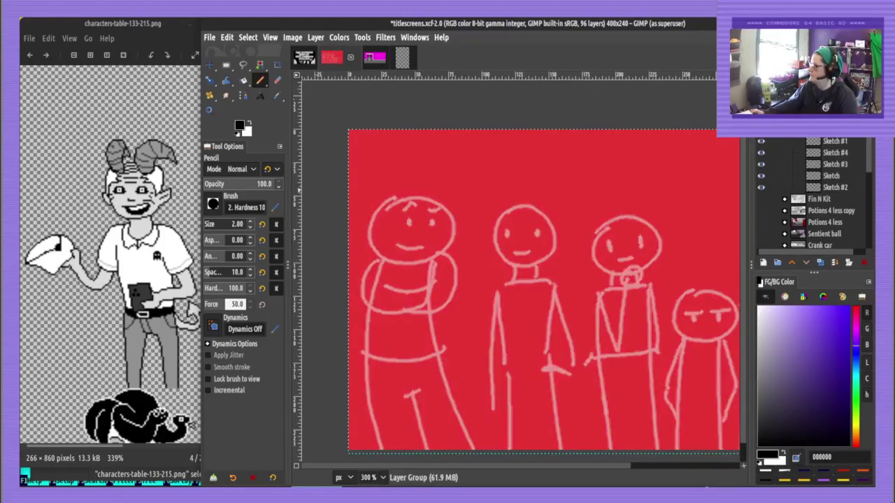
Try a size 2.00 black pencil stroke above the first two figures' heads and undo it
scroll(412, 226, "up", 1)
left_click_drag(379, 213, 408, 217)
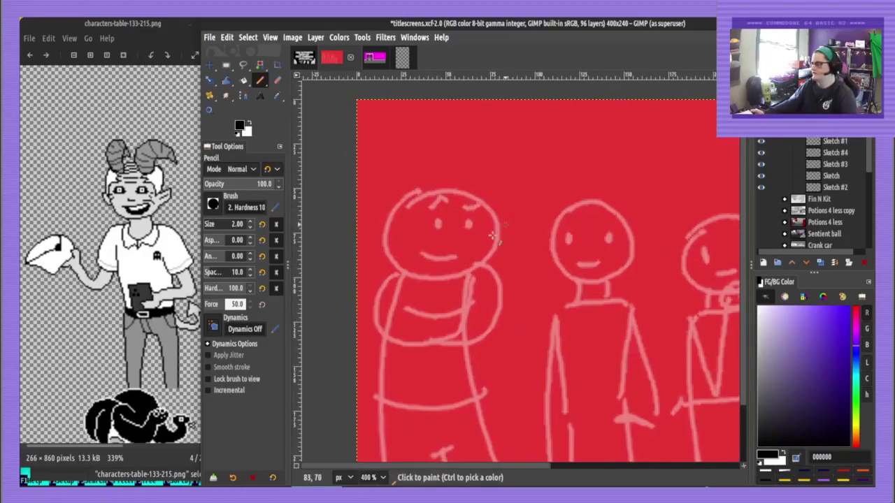
scroll(417, 241, "up", 1)
mouse_move(625, 188)
left_mouse_down()
mouse_move(589, 199)
mouse_move(478, 143)
left_mouse_up()
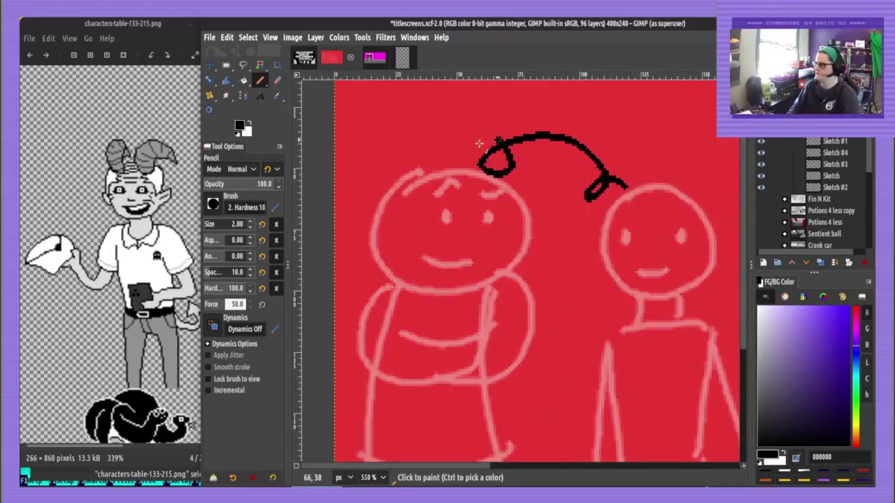
key("ctrl+z")
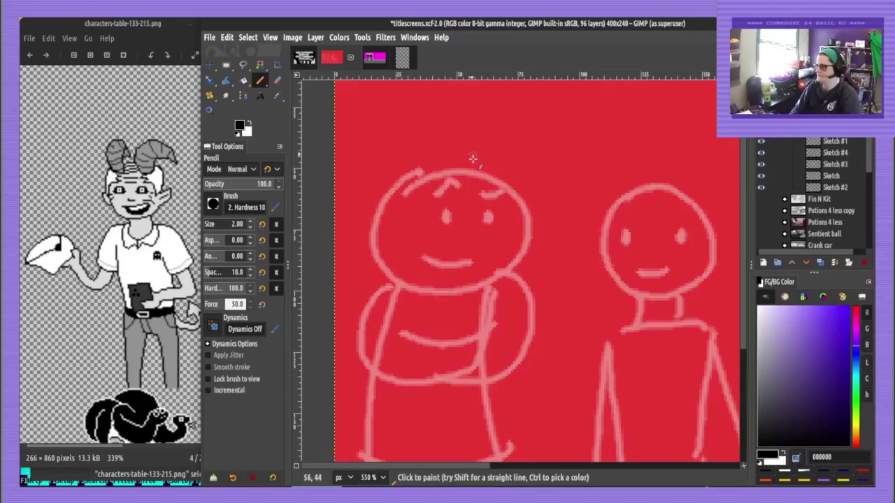
Temporarily hide the sketches and examine the artwork on the Potions 4 less copy and Potions 4 less layers
left_click(310, 62)
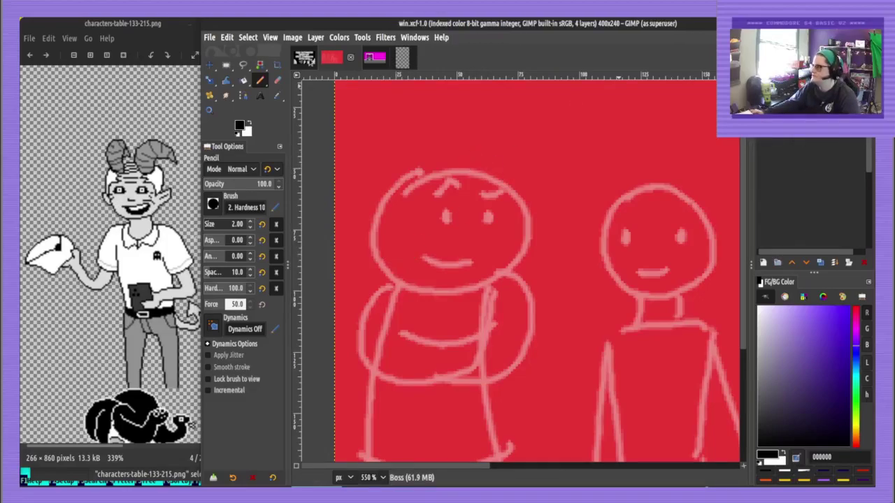
left_click(372, 61)
left_click(336, 61)
left_click(535, 489)
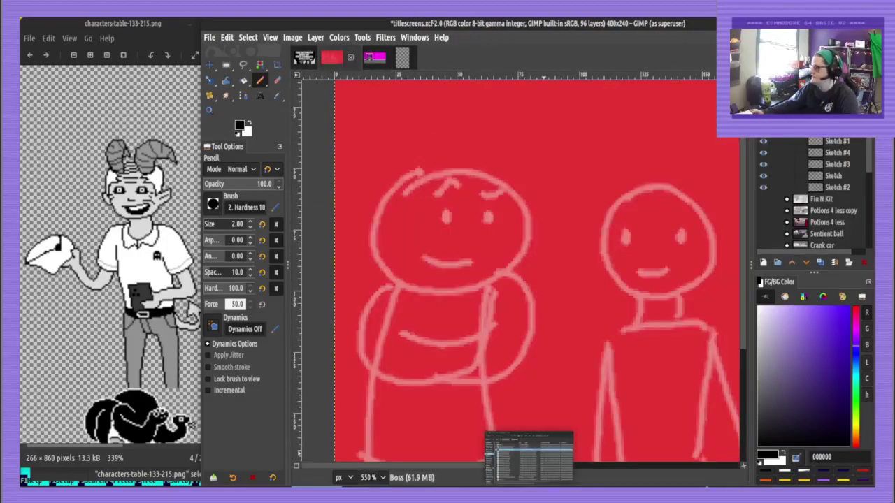
left_click(765, 130)
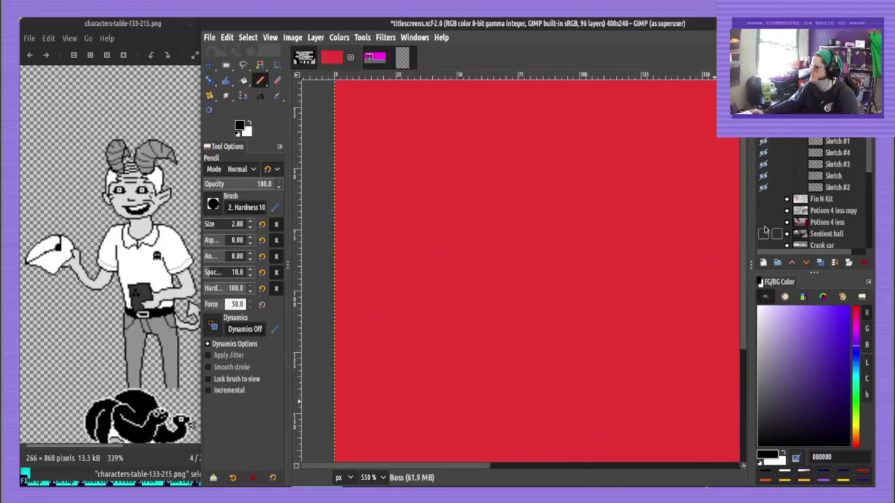
left_click(763, 211)
scroll(637, 267, "down", 4)
key("super")
scroll(637, 267, "down", 4)
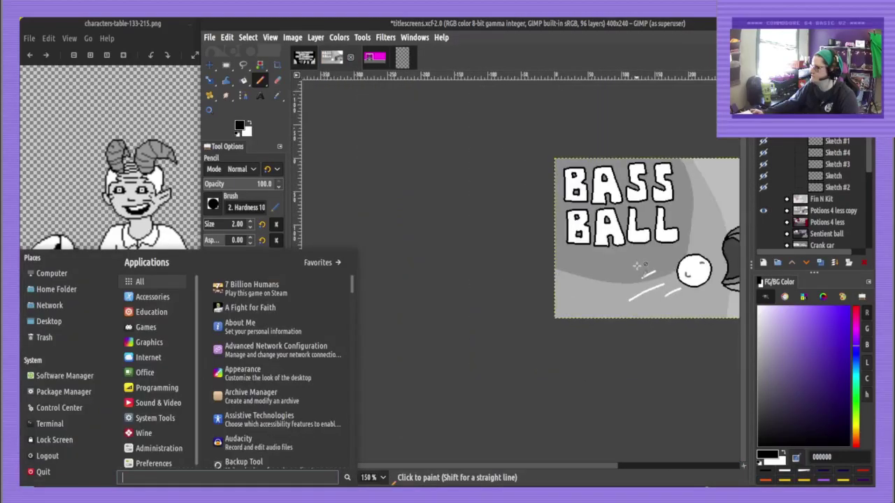
left_click_drag(637, 266, 446, 334)
left_click(764, 212)
left_click(764, 223)
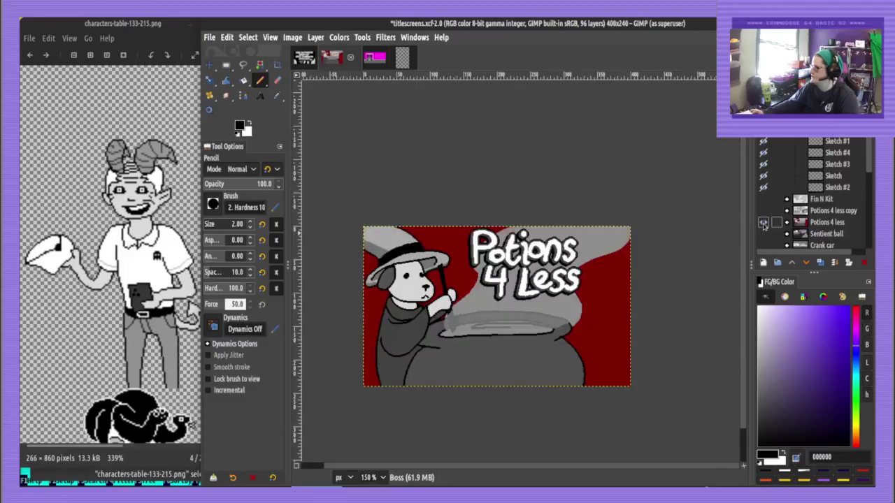
left_click(763, 223)
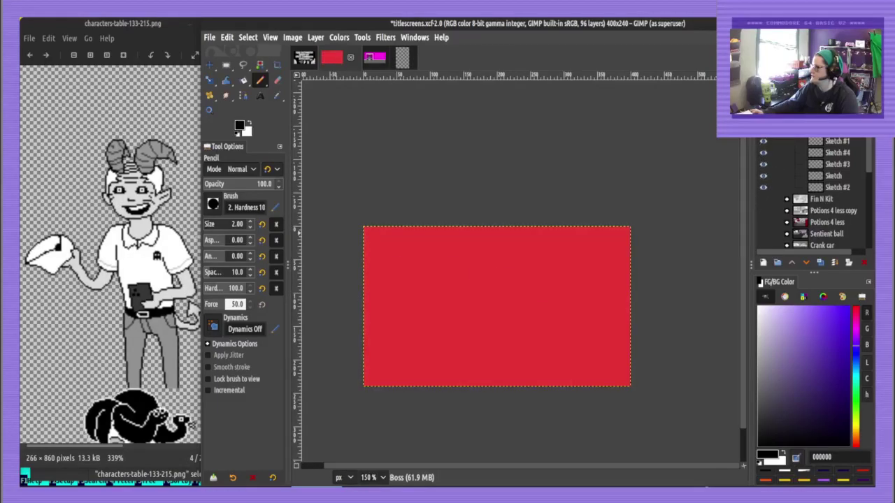
left_click(763, 130)
On the Boss layer, ink the first figure's jaw, right side of the face and pointed ears in black
scroll(332, 297, "up", 4)
left_click_drag(539, 221, 463, 246)
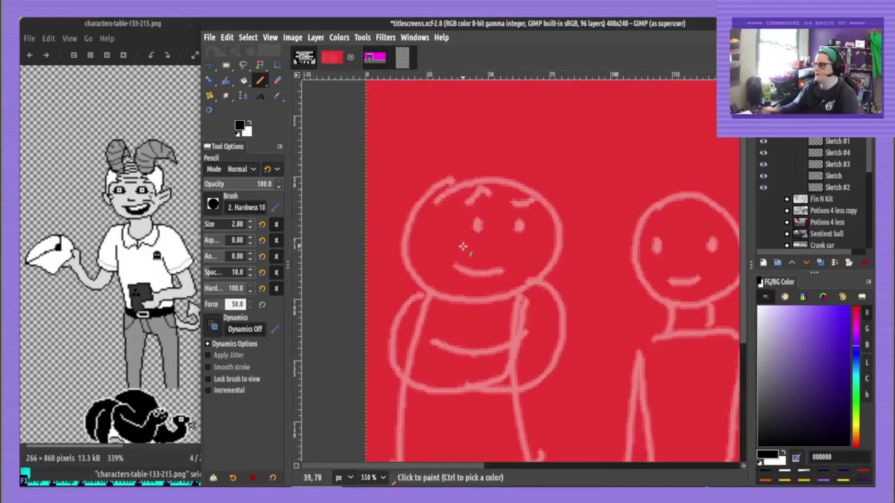
scroll(419, 279, "up", 2, "ctrl")
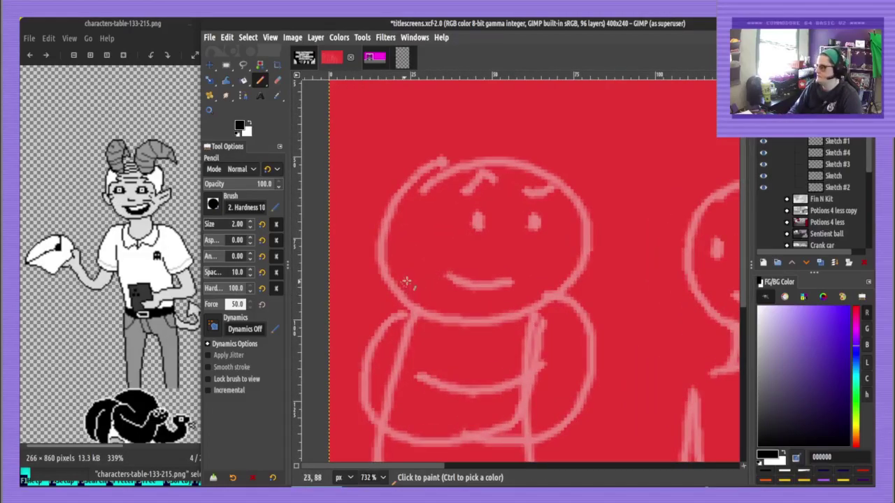
mouse_move(405, 281)
left_mouse_down()
mouse_move(445, 314)
mouse_move(514, 314)
mouse_move(570, 274)
left_mouse_up()
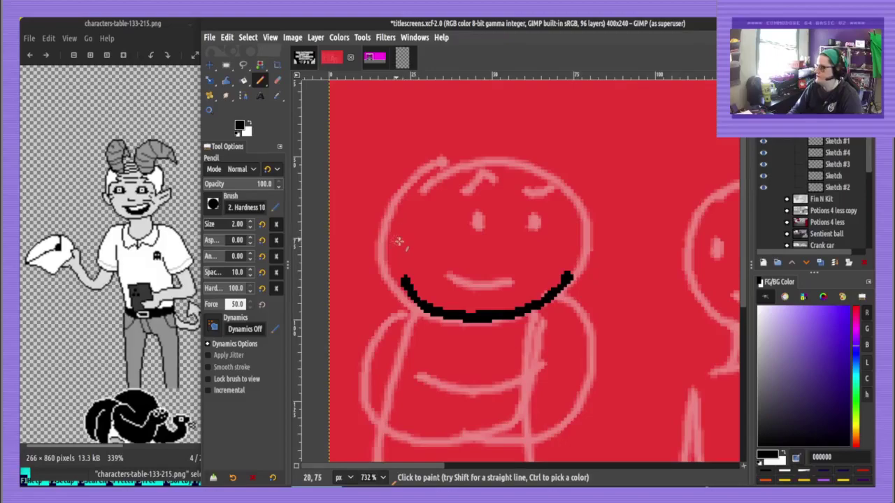
mouse_move(404, 238)
left_mouse_down()
mouse_move(365, 221)
mouse_move(361, 228)
mouse_move(379, 272)
mouse_move(404, 290)
left_mouse_up()
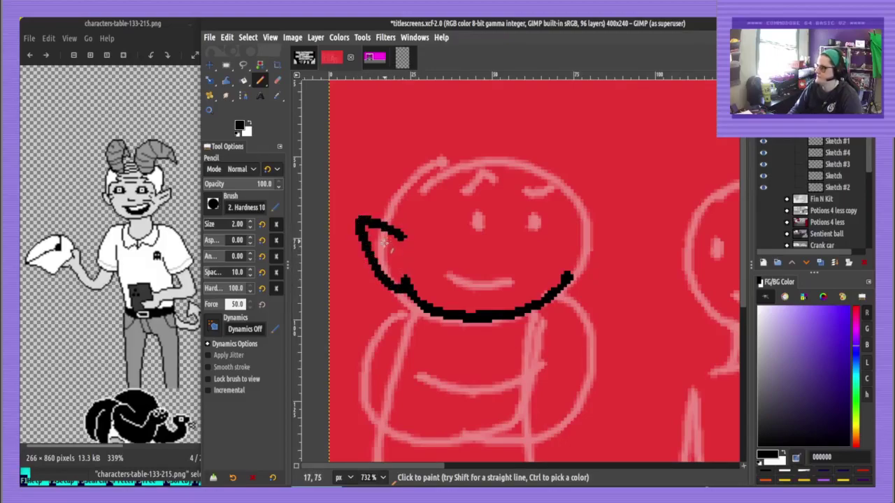
left_click_drag(384, 242, 396, 258)
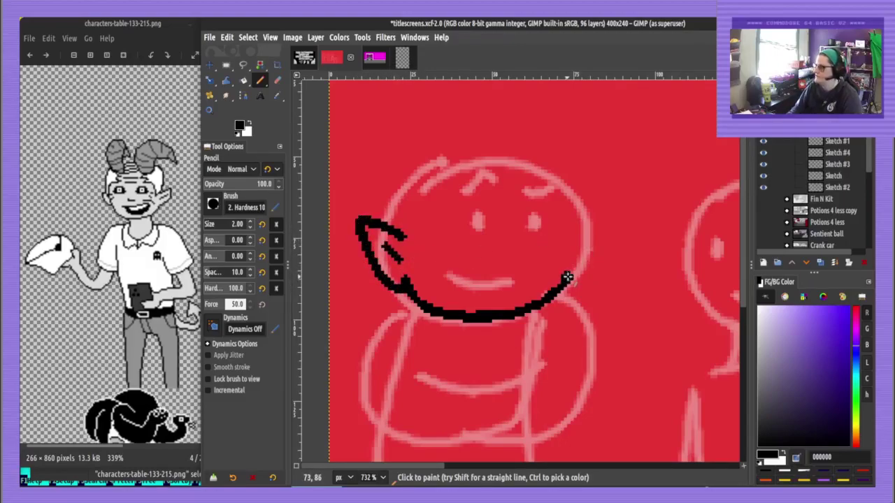
left_click_drag(567, 278, 578, 198)
mouse_move(580, 230)
left_mouse_down()
mouse_move(611, 229)
mouse_move(574, 272)
left_mouse_up()
key("ctrl+z")
mouse_move(585, 230)
left_mouse_down()
mouse_move(614, 227)
mouse_move(591, 273)
mouse_move(559, 286)
left_mouse_up()
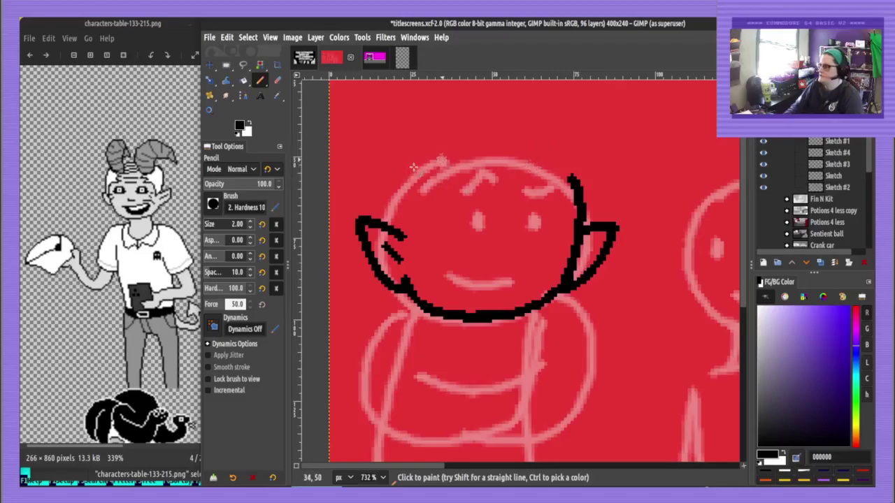
Ink the two curved horns on the first figure's head in black, plus a narrow strip with a crossbar between them
mouse_move(440, 155)
left_mouse_down()
mouse_move(429, 183)
mouse_move(458, 192)
mouse_move(479, 170)
mouse_move(525, 170)
mouse_move(558, 192)
mouse_move(579, 200)
left_mouse_up()
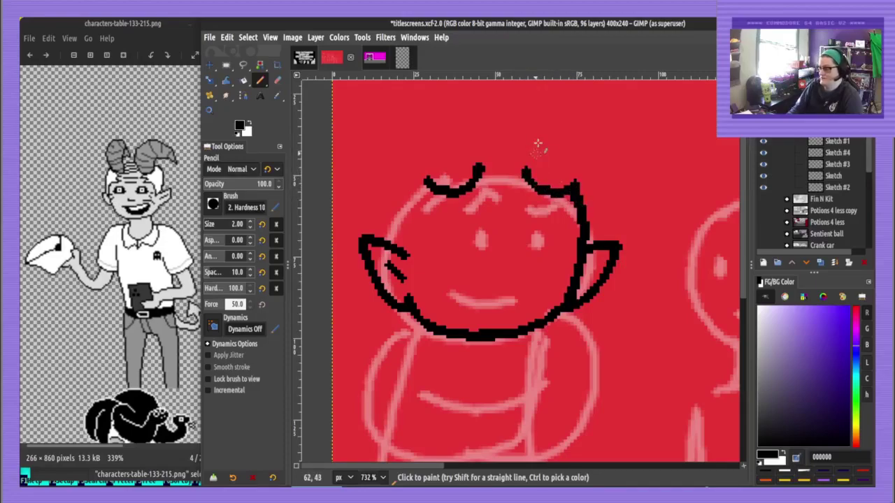
left_click_drag(538, 146, 542, 170)
scroll(481, 208, "up", 2)
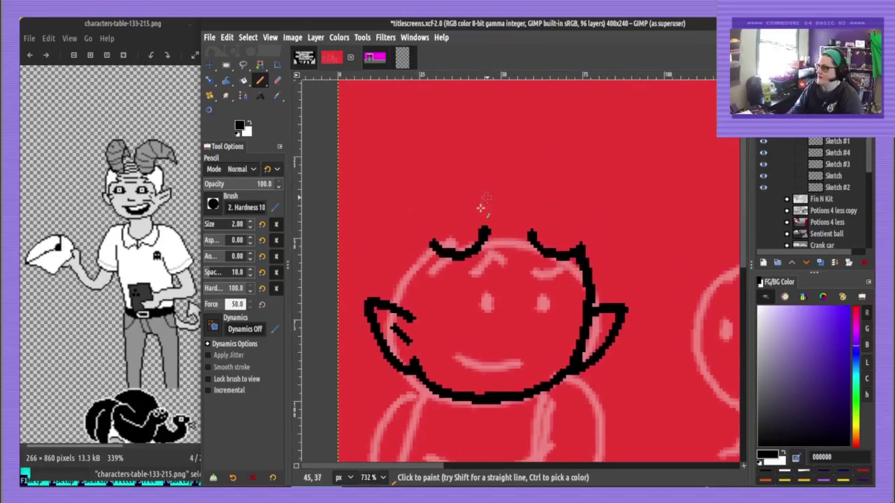
mouse_move(483, 231)
left_mouse_down()
mouse_move(483, 205)
mouse_move(463, 161)
mouse_move(411, 147)
mouse_move(375, 181)
mouse_move(361, 233)
mouse_move(405, 210)
mouse_move(435, 246)
left_mouse_up()
left_click_drag(409, 208, 400, 208)
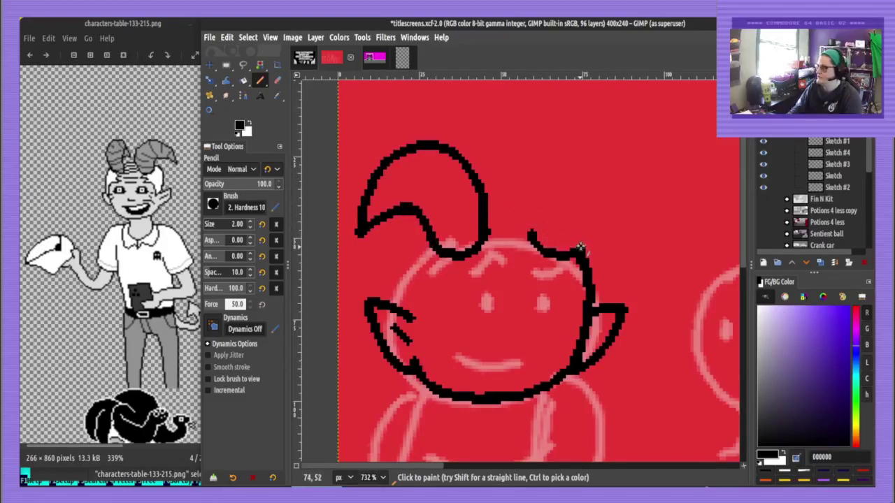
mouse_move(581, 246)
left_mouse_down()
mouse_move(588, 169)
mouse_move(562, 138)
mouse_move(518, 141)
mouse_move(483, 178)
mouse_move(485, 189)
mouse_move(528, 182)
mouse_move(533, 235)
left_mouse_up()
left_click_drag(489, 168, 481, 187)
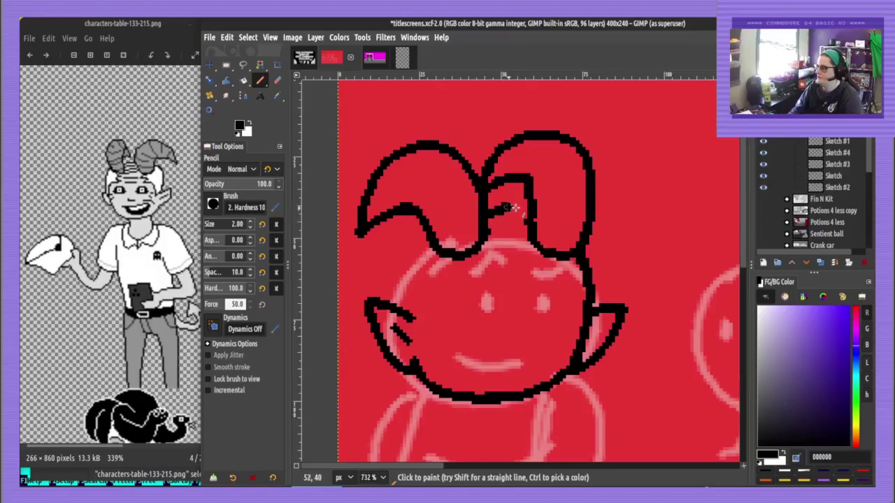
left_click_drag(529, 205, 485, 208)
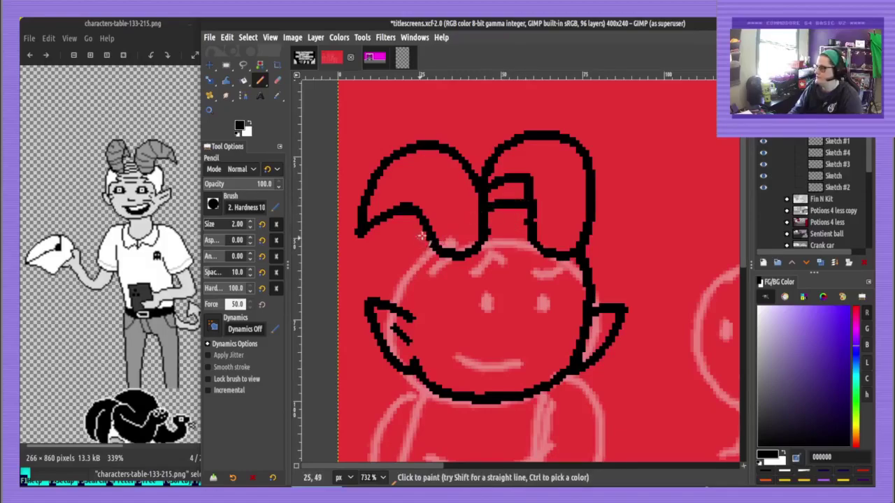
Ink the swept hair above the large ear in black, giving it a jagged edge along the face
mouse_move(423, 228)
left_mouse_down()
mouse_move(402, 240)
mouse_move(393, 302)
mouse_move(398, 243)
mouse_move(422, 224)
left_mouse_up()
key("ctrl+z")
left_click(393, 297)
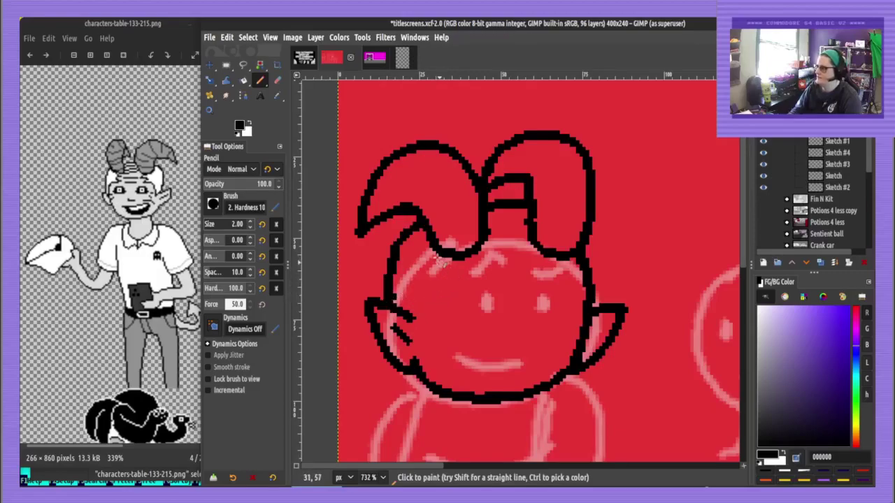
mouse_move(447, 260)
left_mouse_down()
mouse_move(460, 286)
mouse_move(435, 290)
mouse_move(437, 307)
mouse_move(415, 314)
mouse_move(431, 327)
mouse_move(428, 305)
mouse_move(452, 302)
mouse_move(434, 278)
mouse_move(456, 278)
mouse_move(444, 258)
mouse_move(470, 262)
left_mouse_up()
key("ctrl+z")
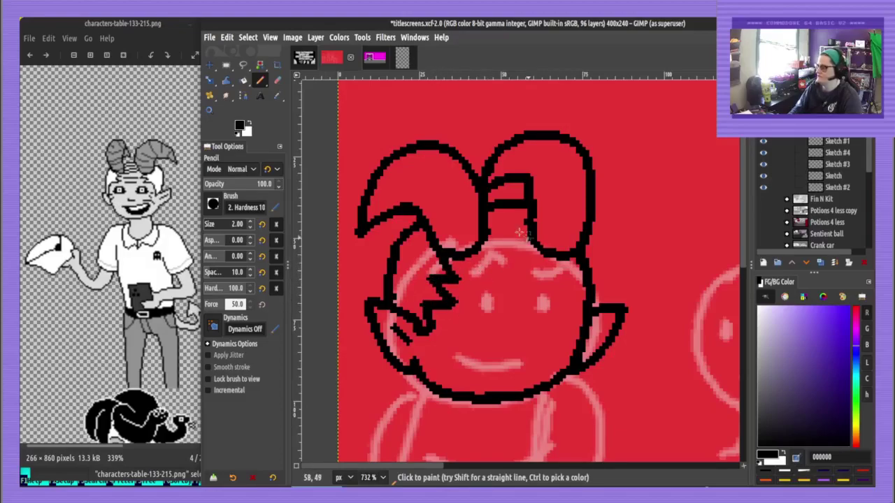
Add two more black crossbars to the strip between the horns and ink the thin hair lock beside the far ear
mouse_move(489, 227)
left_mouse_down()
mouse_move(530, 228)
mouse_move(521, 210)
mouse_move(531, 210)
left_mouse_up()
key("ctrl+z")
key("ctrl+z")
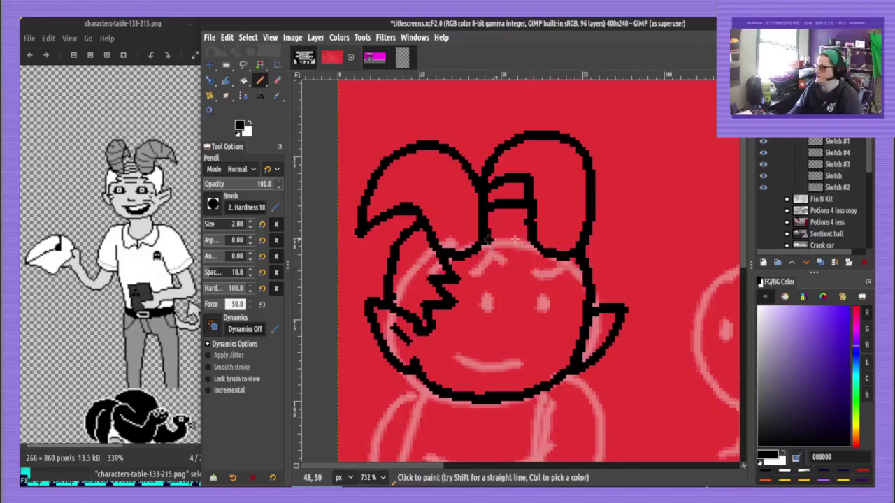
mouse_move(489, 241)
left_mouse_down()
mouse_move(535, 240)
mouse_move(531, 223)
left_mouse_up()
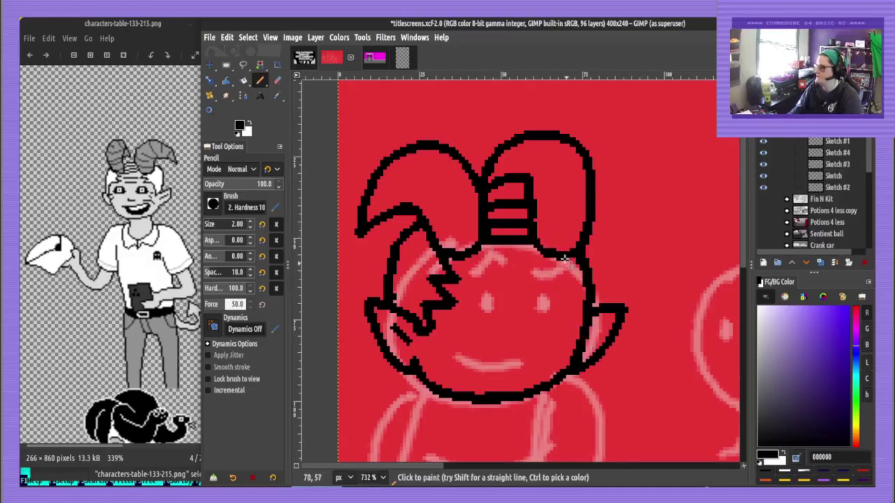
mouse_move(563, 255)
left_mouse_down()
mouse_move(567, 286)
mouse_move(588, 309)
left_mouse_up()
left_click_drag(502, 248, 499, 242)
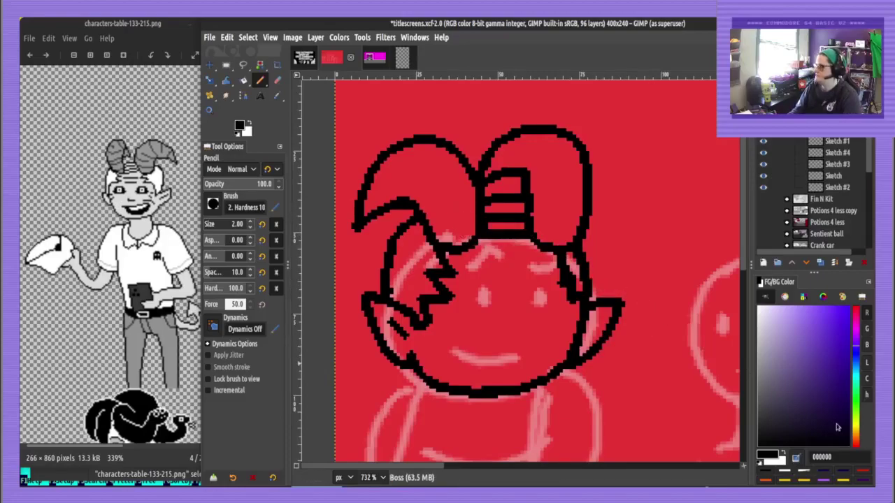
Set the foreground colour to golden brown cb8f06 and bucket-fill both horns with it
left_click(858, 436)
left_click_drag(834, 381, 848, 334)
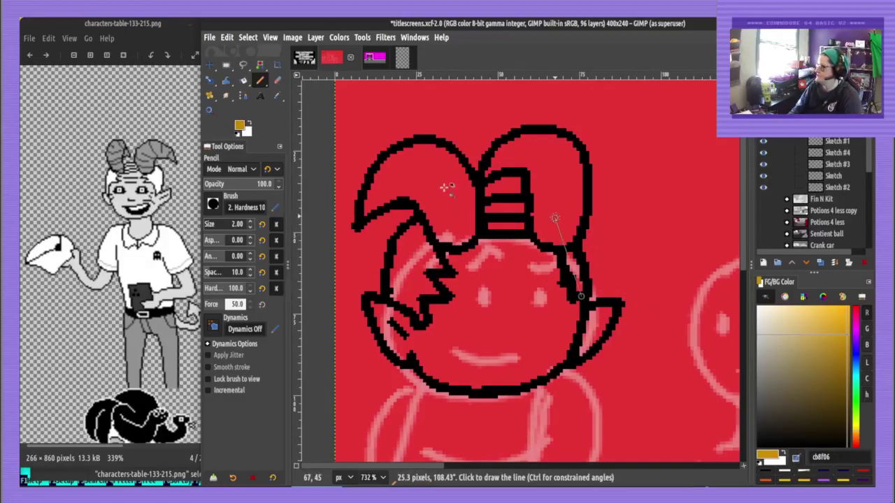
key("shift+b")
left_click(443, 186)
left_click(538, 151)
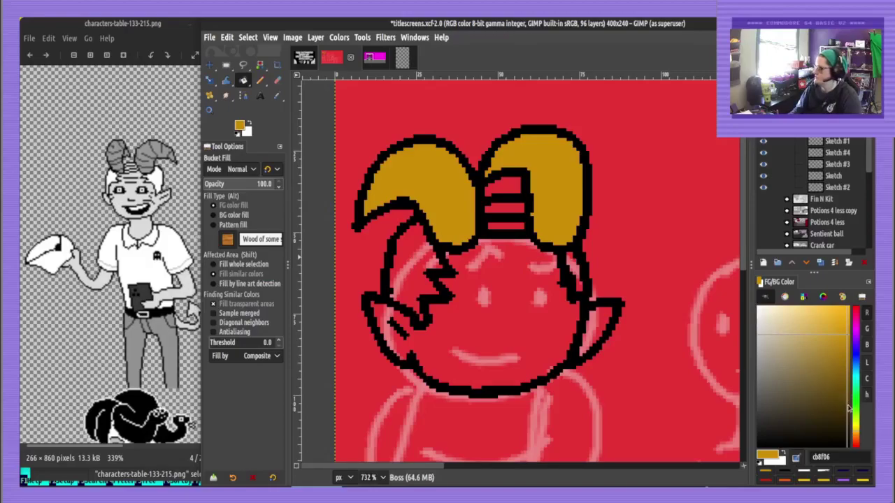
Set the foreground colour to pink f06e6e and bucket-fill the face and ears
left_click_drag(856, 439, 856, 448)
left_click_drag(791, 312, 807, 314)
key("shift+b")
left_click(516, 336)
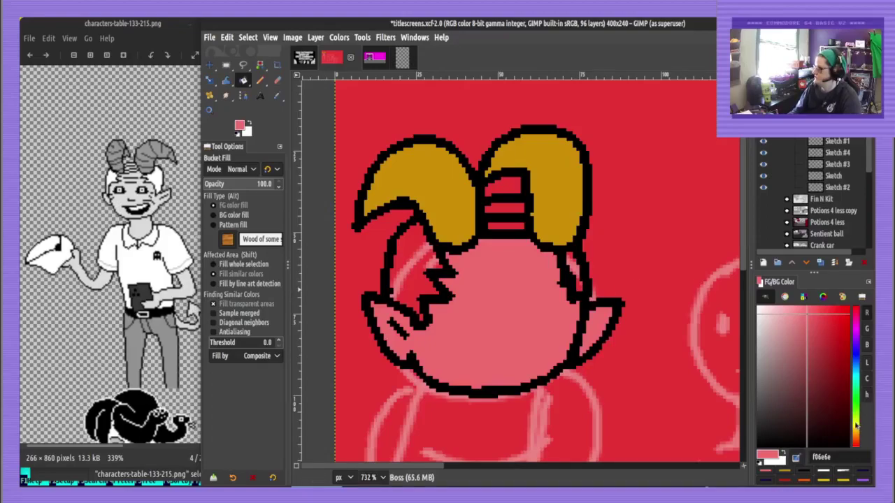
Fill both hair sections and the lowest band between the horns with yellow ddc653
left_click_drag(856, 426, 856, 428)
left_click_drag(813, 328, 816, 325)
key("shift+b")
left_click(424, 280)
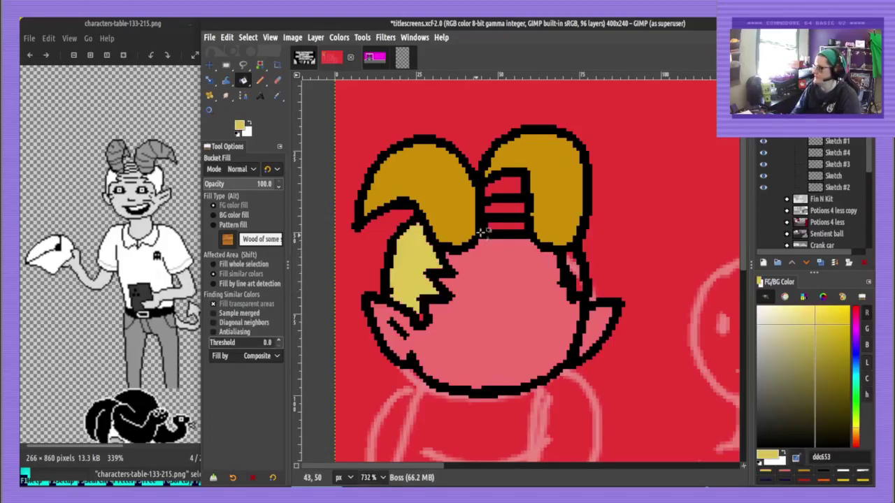
left_click(499, 226)
left_click(580, 273)
Sample the face's pink f06e6e and fill the band directly above the yellow one between the horns
key("n")
left_click(512, 263, "ctrl")
key("shift+b")
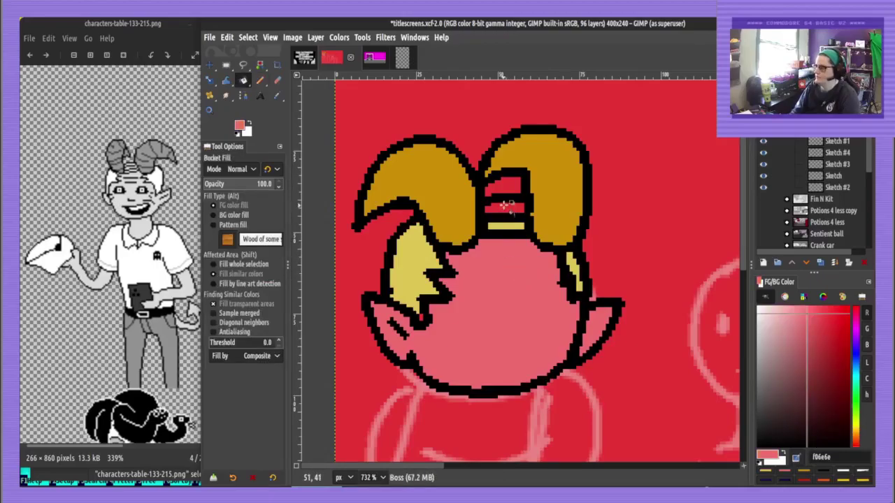
left_click(504, 205)
Select the horn fills and draw ridge lines across the outward-curling horn with a size 1.00 pencil in dark brown 815c08
key("n")
left_click(483, 221, "ctrl")
key("bracketleft")
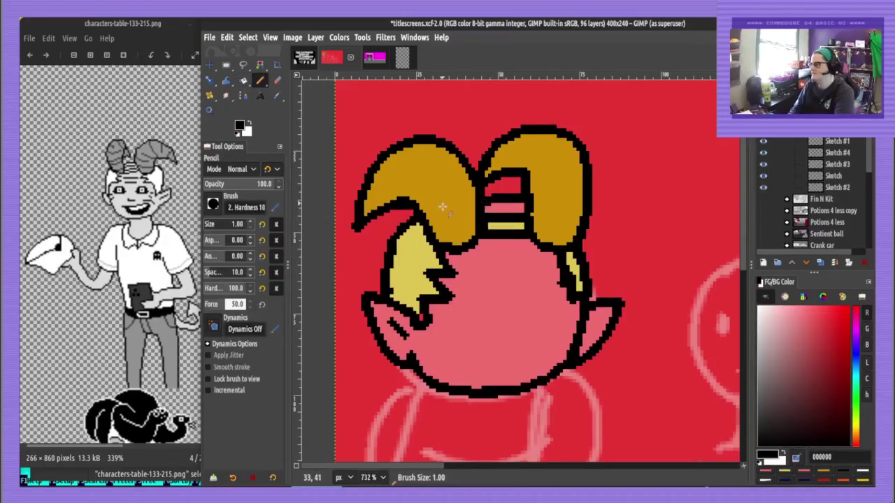
left_click(454, 192, "ctrl")
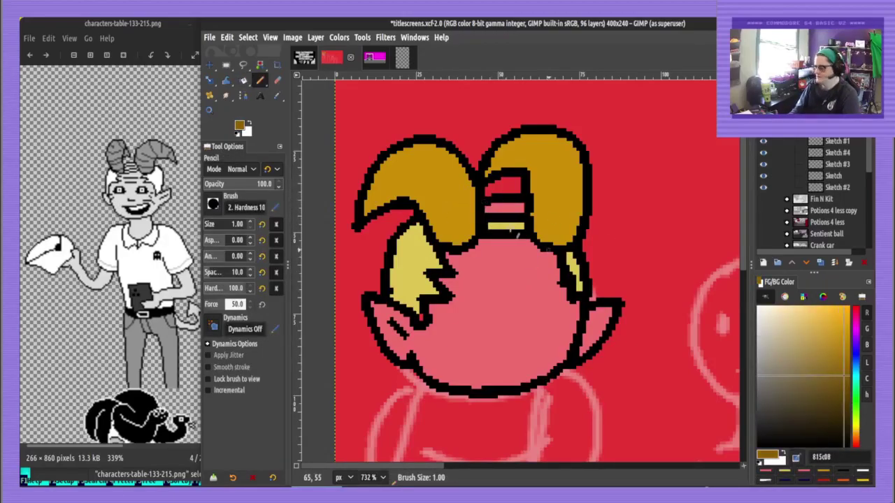
key("u")
left_click(462, 205)
left_click(544, 179, "shift")
key("n")
mouse_move(431, 225)
left_mouse_down()
mouse_move(481, 204)
mouse_move(421, 220)
mouse_move(470, 188)
mouse_move(423, 199)
left_mouse_up()
left_click_drag(424, 146, 421, 187)
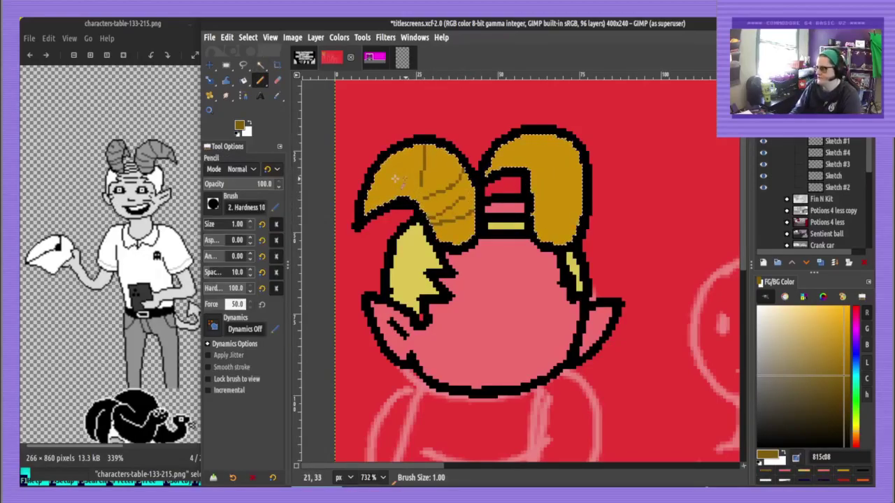
mouse_move(394, 156)
left_mouse_down()
mouse_move(391, 223)
mouse_move(394, 202)
mouse_move(381, 185)
mouse_move(375, 207)
left_mouse_up()
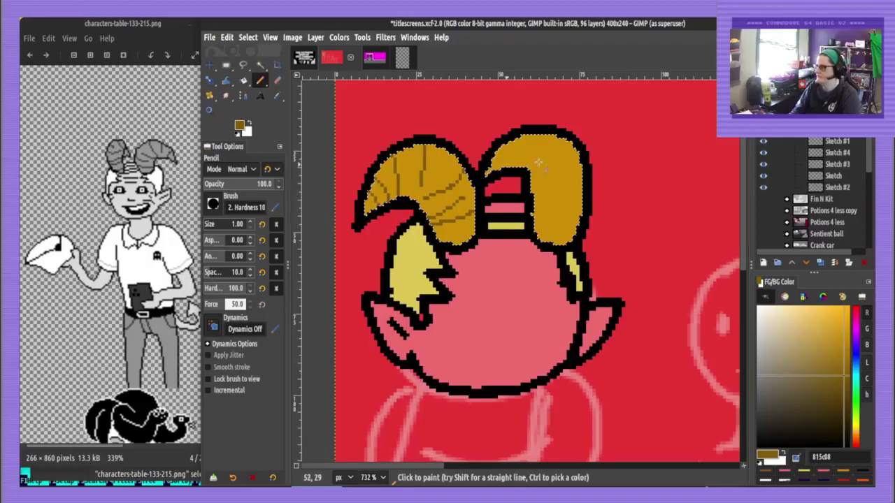
Draw matching 815c08 ridge lines across the second horn, following its curve down to the base
mouse_move(505, 167)
left_mouse_down()
mouse_move(501, 151)
mouse_move(529, 144)
mouse_move(528, 135)
left_mouse_up()
left_click_drag(534, 174, 566, 139)
left_click_drag(535, 200, 588, 177)
mouse_move(579, 212)
left_mouse_down()
mouse_move(551, 219)
mouse_move(570, 233)
left_mouse_up()
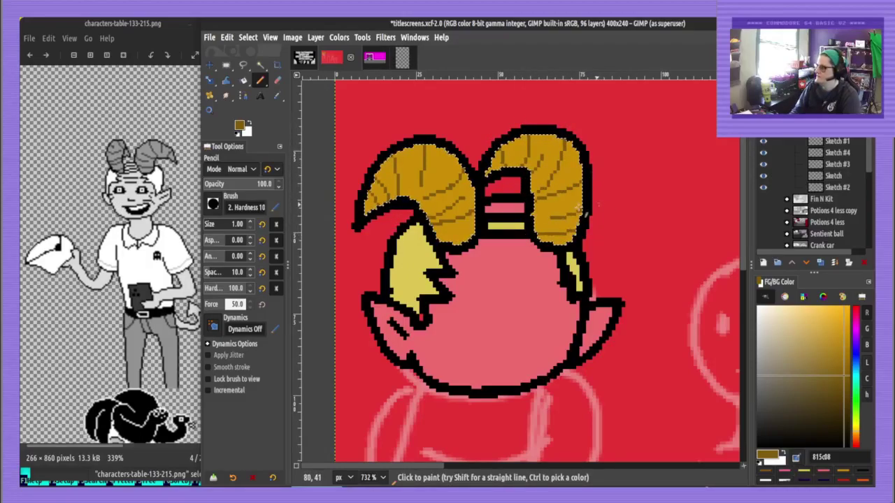
Deselect the horns and fill the gap at the jagged hair's lower tip with yellow ddc653
left_click(421, 308, "ctrl")
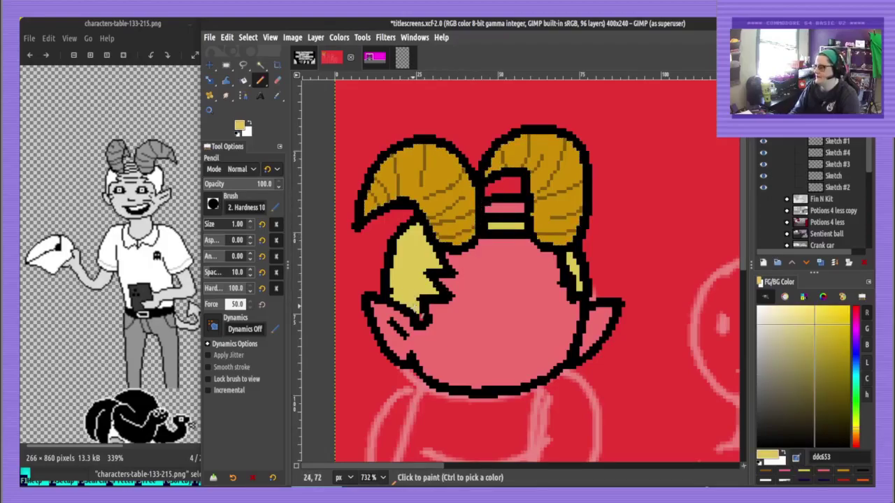
left_click(422, 316)
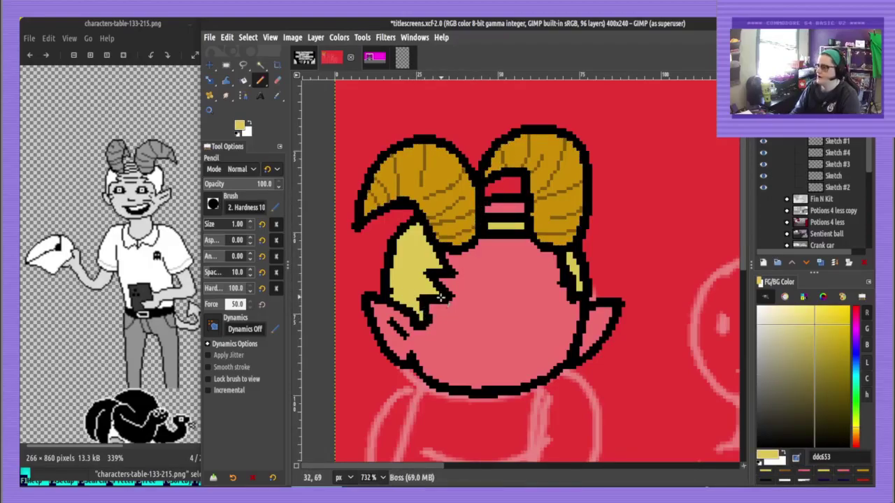
left_click(441, 289, "ctrl")
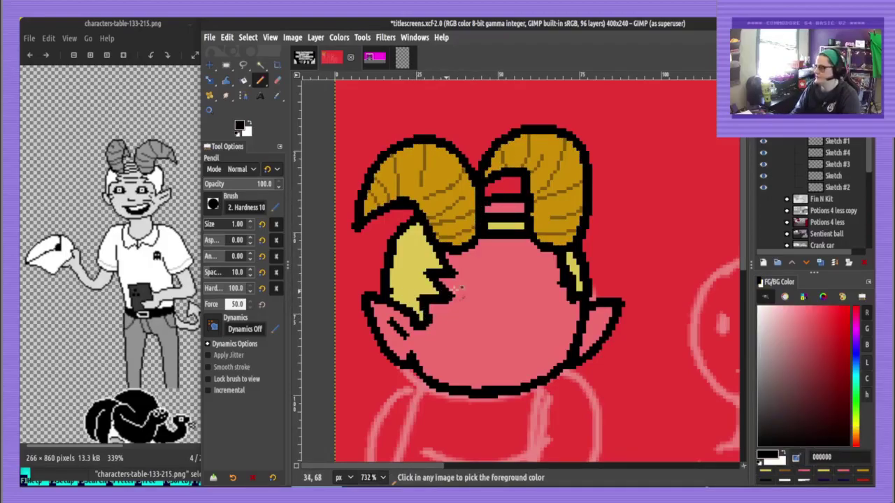
Draw two slanted wrinkle lines across the forehead in darker red de2f2f
left_click(511, 296, "ctrl")
left_click_drag(823, 321, 830, 323)
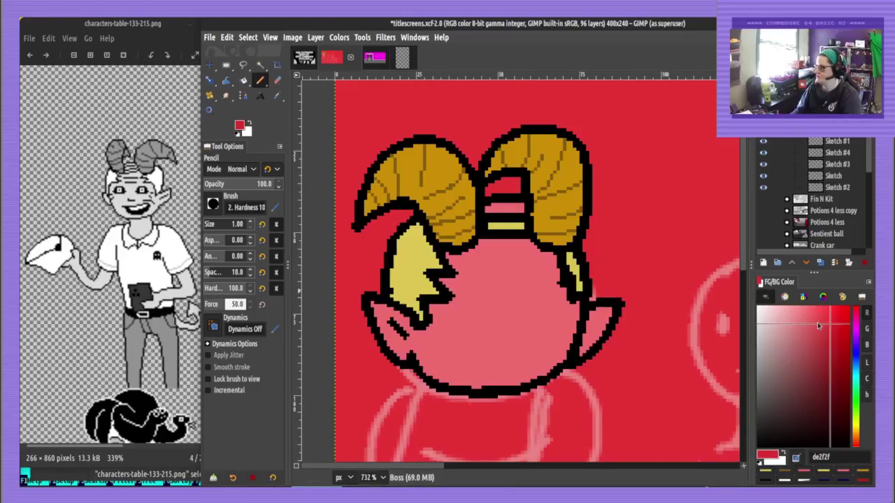
left_click_drag(470, 292, 544, 283)
left_click_drag(470, 275, 544, 266)
Sample black from the outline and ink a small hooked nose and a short detail line inside the far ear
left_click(466, 280, "ctrl")
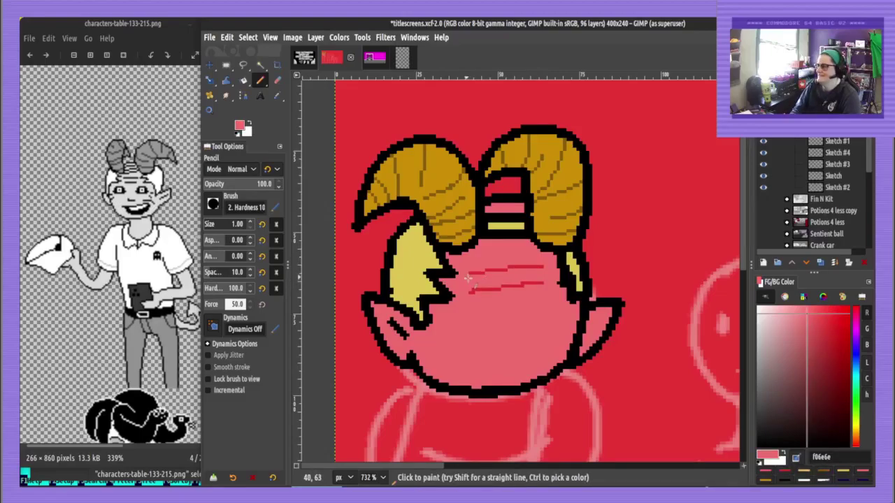
left_click(479, 274, "ctrl")
left_click(484, 390, "ctrl")
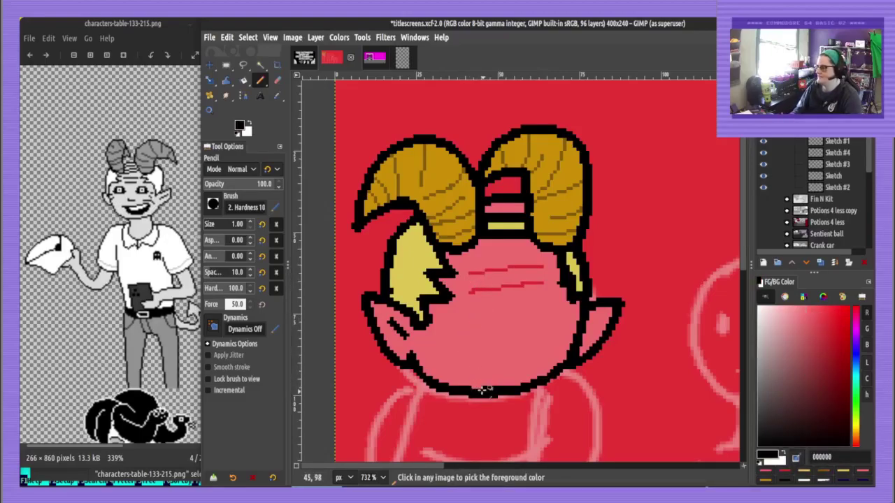
left_click(487, 375, "ctrl")
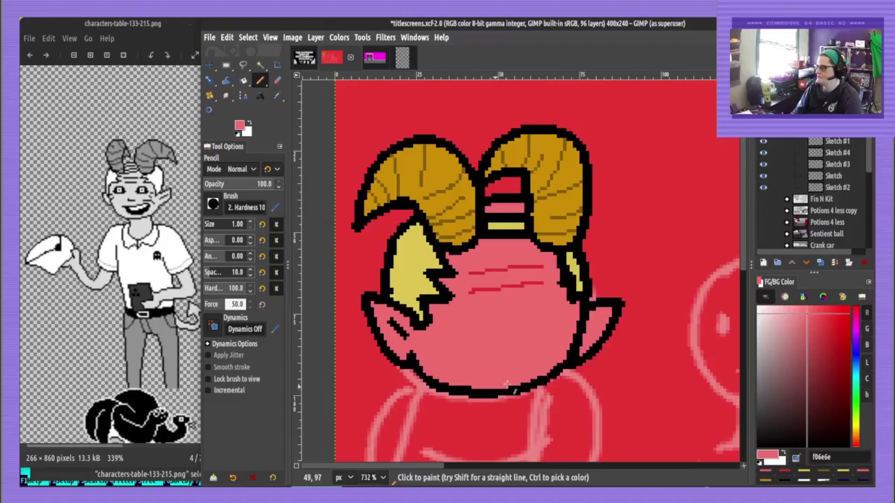
left_click(514, 389, "ctrl")
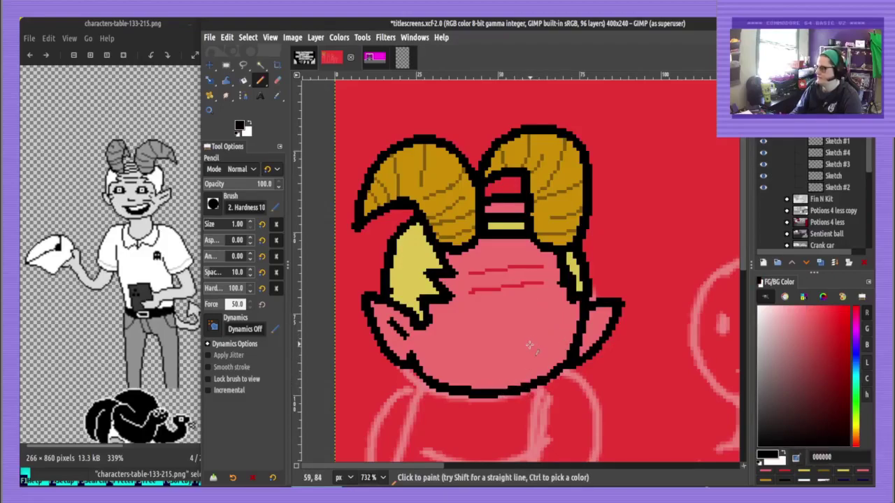
left_click_drag(529, 345, 540, 334)
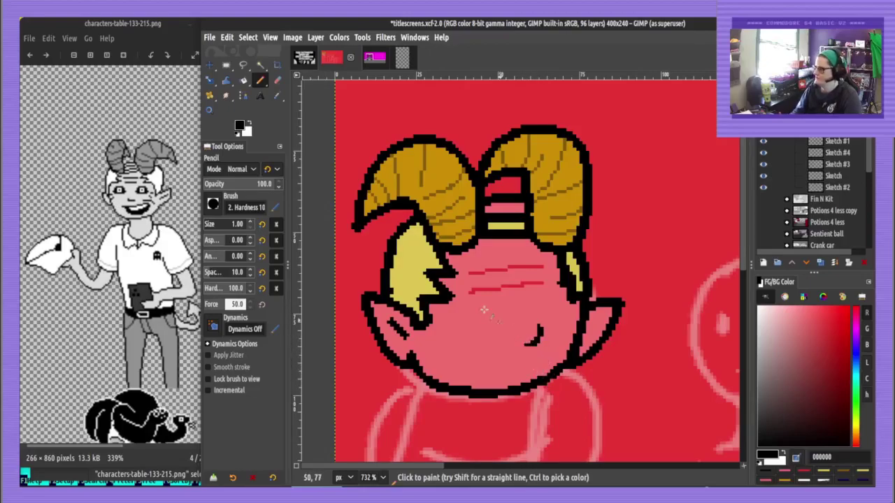
left_click_drag(484, 309, 469, 295)
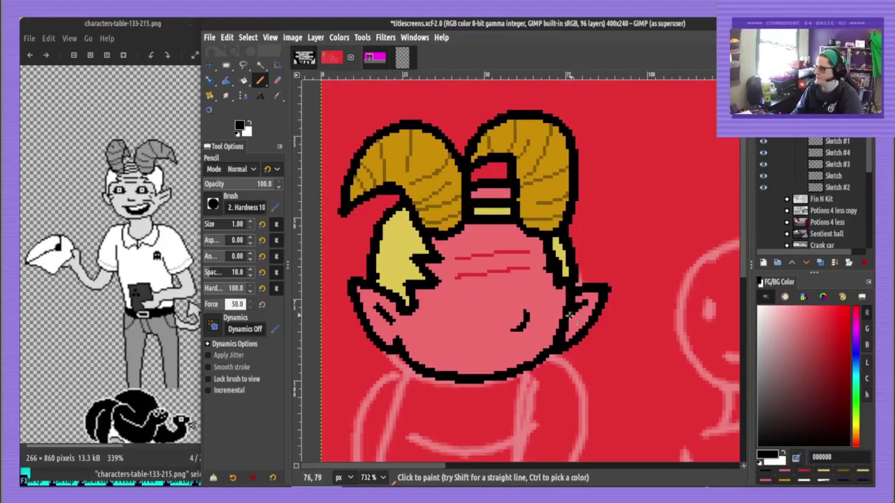
Fill over the lower forehead wrinkle with face pink f06e6e and draw a shorter de2f2f wrinkle above the remaining one
left_click(487, 286, "ctrl")
key("shift+b")
left_click(464, 277)
left_click(516, 268)
key("n")
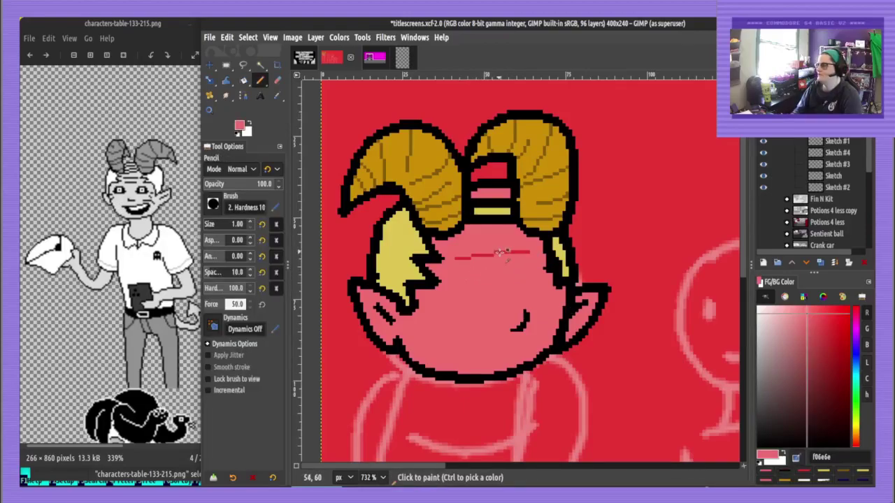
left_click(501, 253, "ctrl")
left_click(463, 243)
left_click(515, 237, "shift")
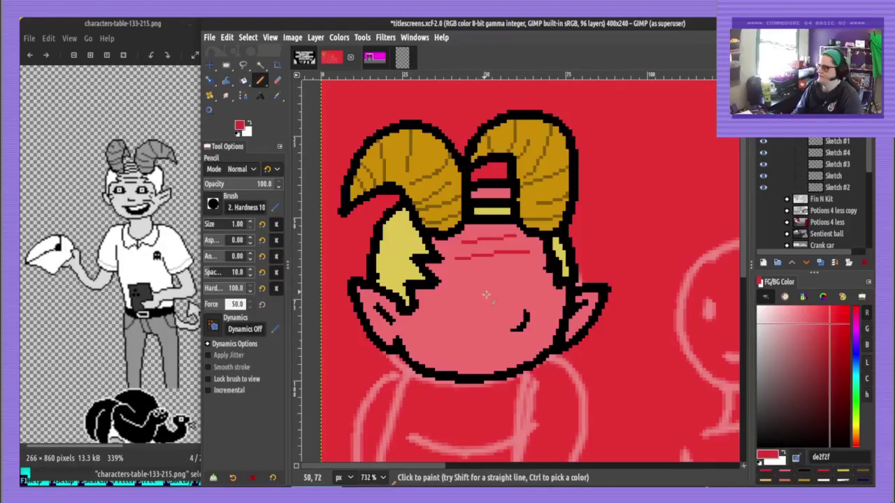
Save titlescreens.xcf and ink the outlines of both eyes on the face in black
left_click(524, 320, "ctrl")
key("ctrl+s")
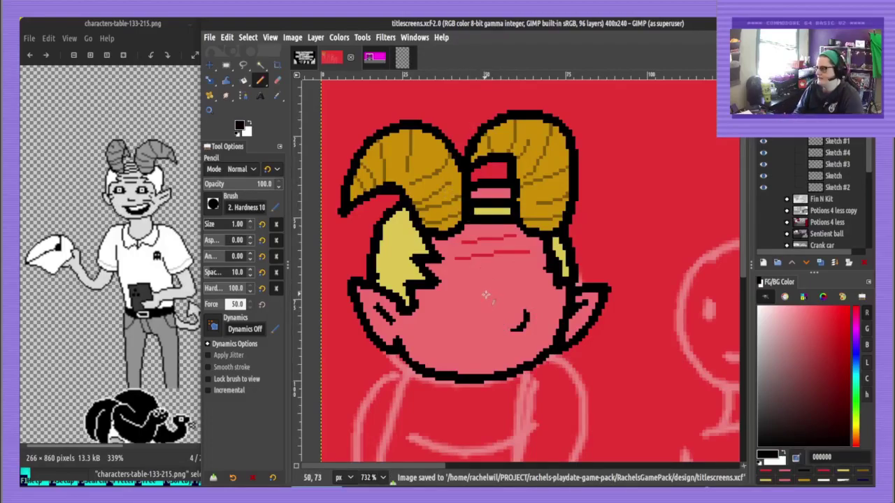
mouse_move(460, 281)
left_mouse_down()
mouse_move(444, 304)
mouse_move(471, 309)
mouse_move(491, 300)
mouse_move(446, 300)
mouse_move(481, 306)
left_mouse_up()
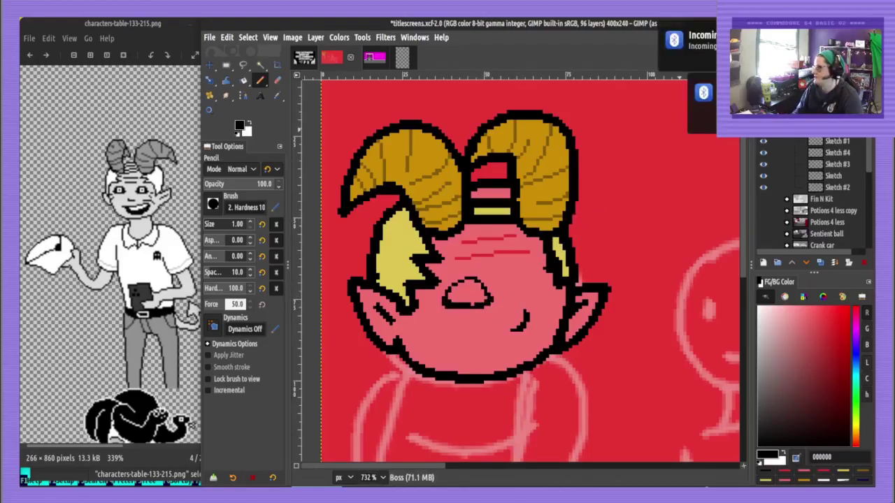
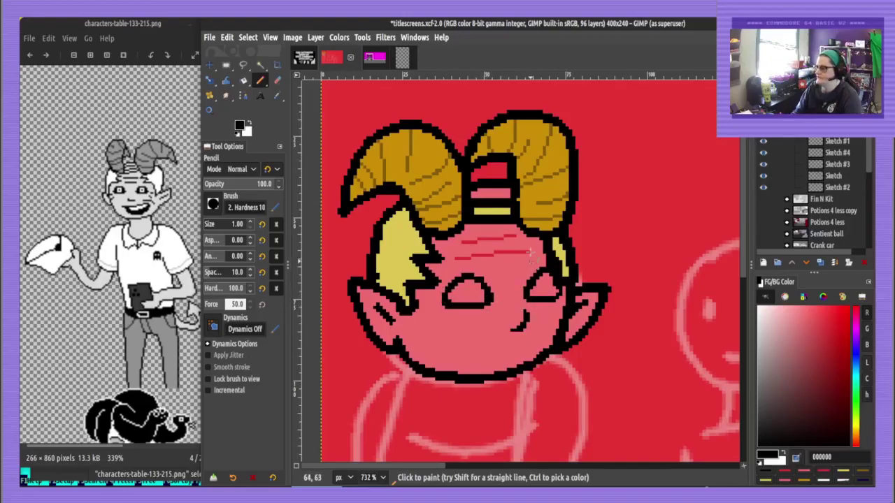
Fill both eyes with dark grey 1c1c1c
left_click_drag(760, 442, 758, 431)
key("shift+b")
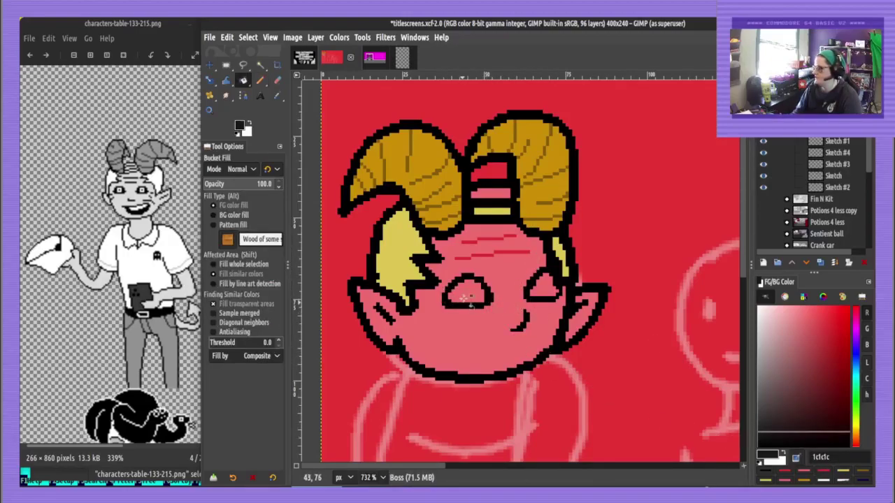
left_click(469, 299)
left_click(542, 288)
Sample gold cb8f06 from the horn and draw an iris around a dark pupil in each eye
key("n")
left_click(535, 191, "ctrl")
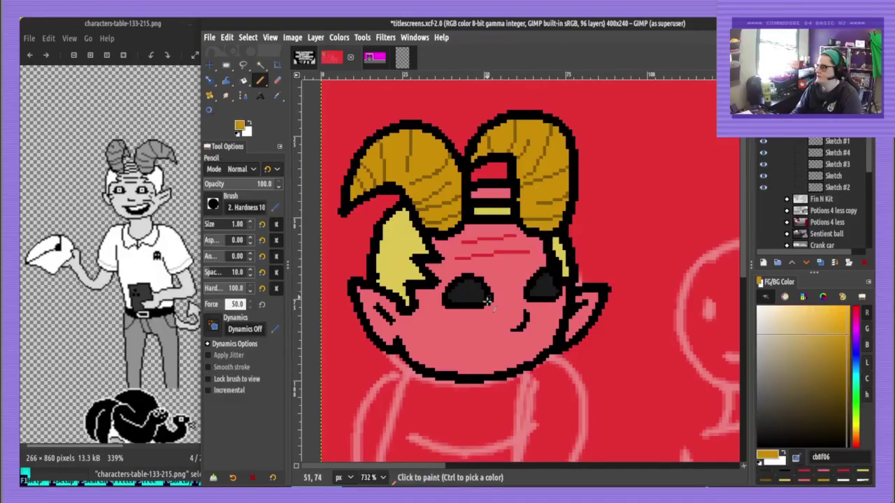
key("u")
left_click(541, 287)
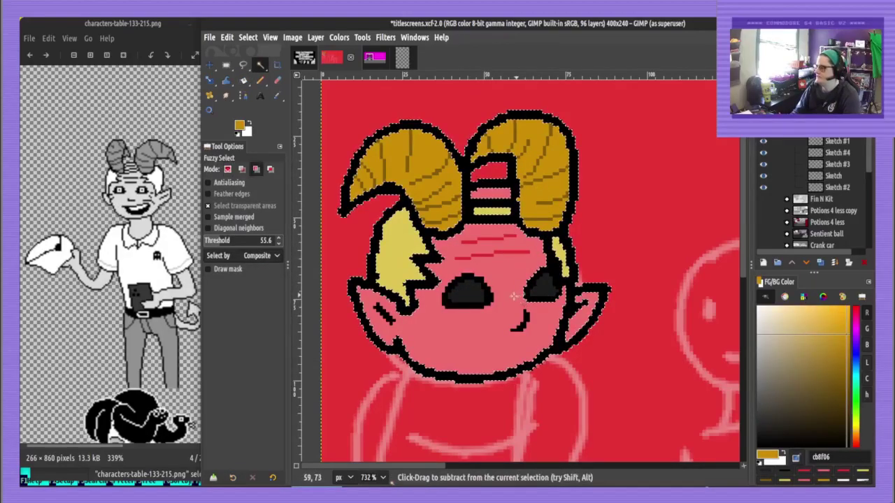
key("ctrl+z")
key("n")
mouse_move(459, 287)
left_mouse_down()
mouse_move(473, 287)
mouse_move(457, 289)
left_mouse_up()
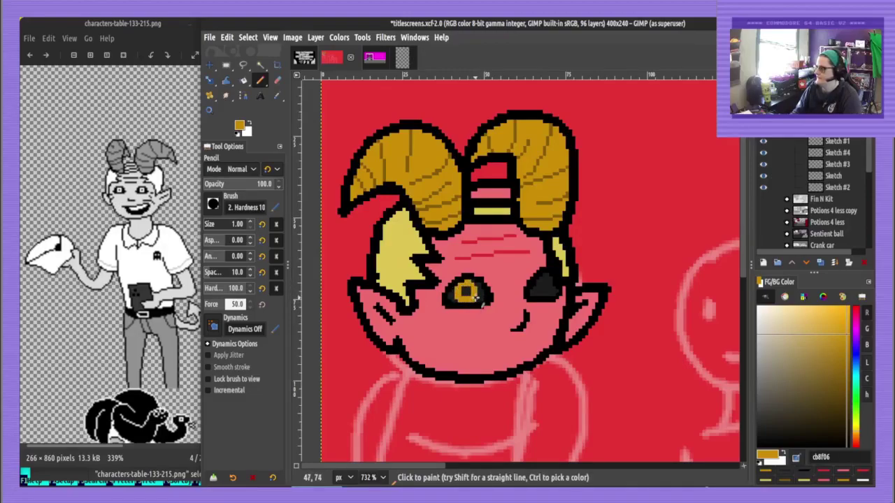
mouse_move(534, 293)
left_mouse_down()
mouse_move(544, 295)
mouse_move(545, 282)
left_mouse_up()
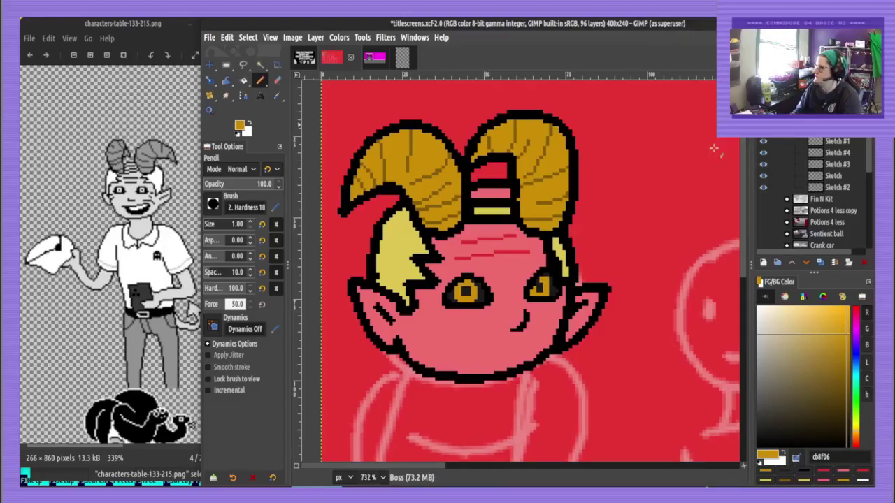
Reshape both pupils into narrow vertical slits, retouching the eyes with sampled 1c1c1c and cb8f06
left_click(552, 291, "ctrl")
left_click(540, 283, "ctrl")
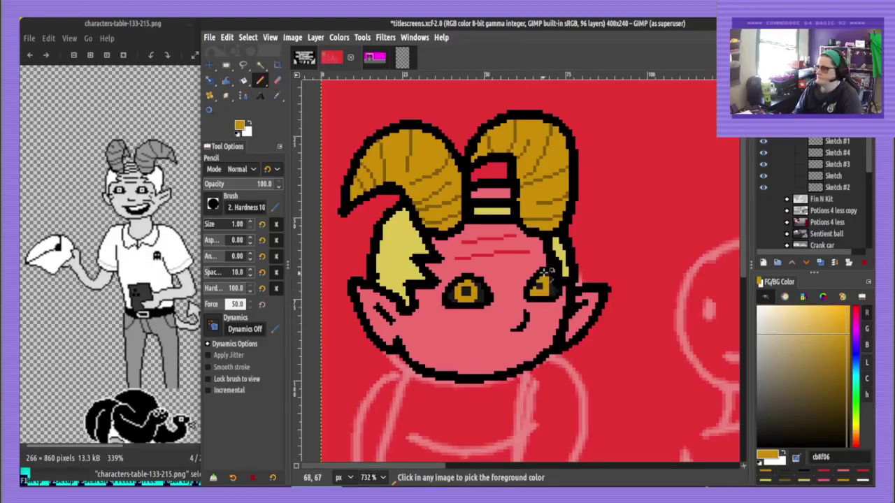
left_click(541, 286, "ctrl")
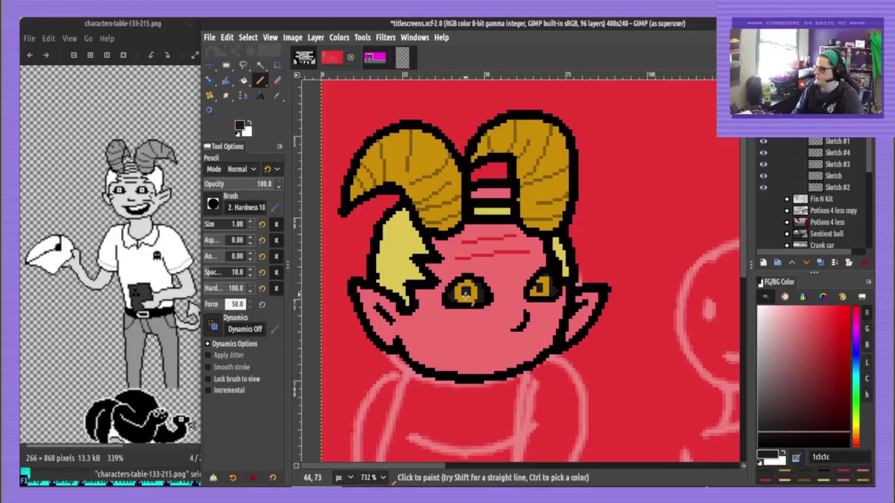
left_click(466, 293, "ctrl")
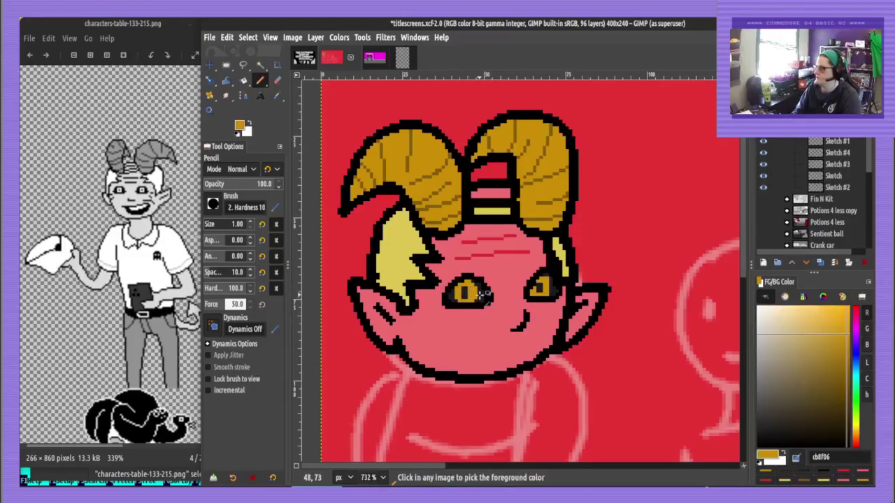
left_click(483, 300, "ctrl")
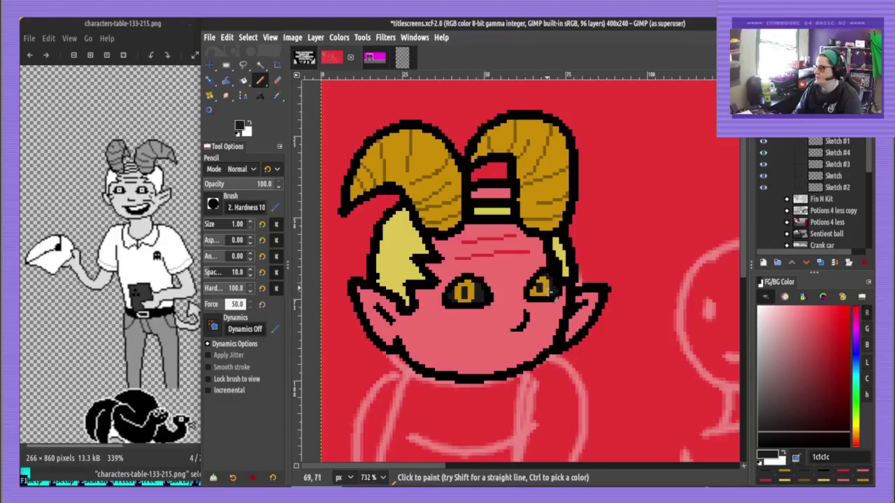
left_click(485, 340, "ctrl")
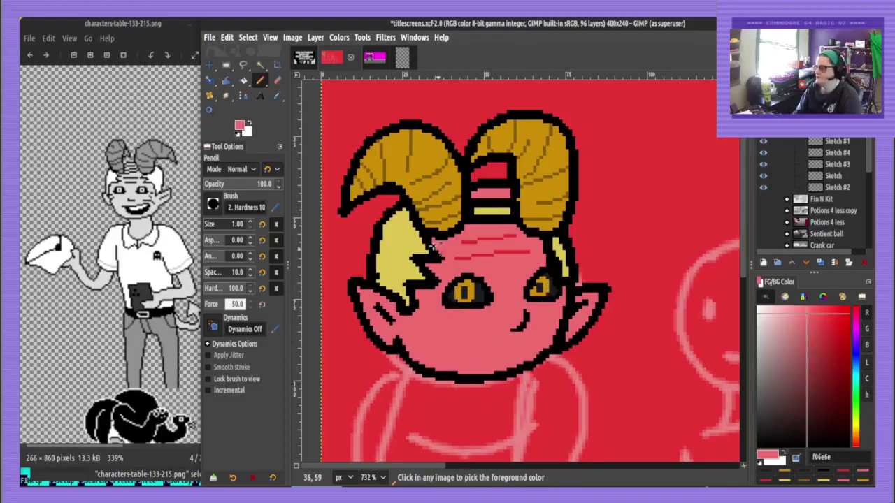
left_click(550, 292, "ctrl")
left_click(532, 294)
scroll(539, 387, "down", 5)
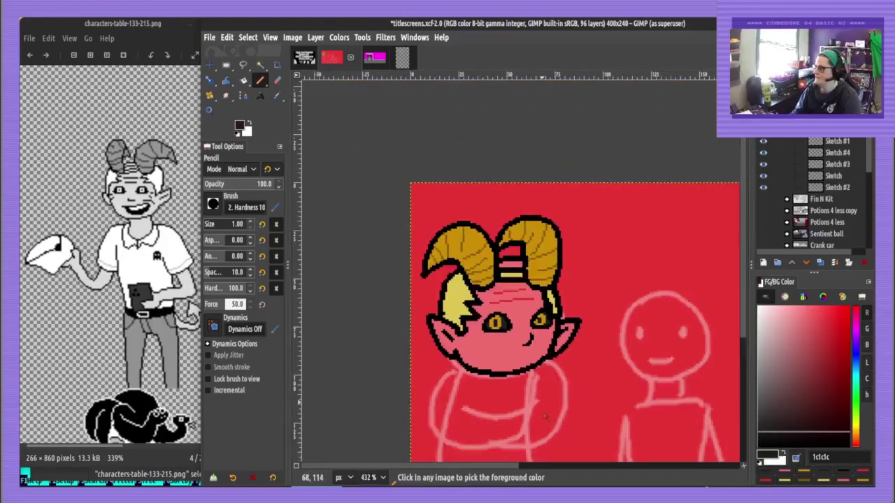
Sample black from the outline and ink an open smiling mouth with a line separating the upper teeth
scroll(517, 392, "up", 5)
left_click(515, 392, "ctrl")
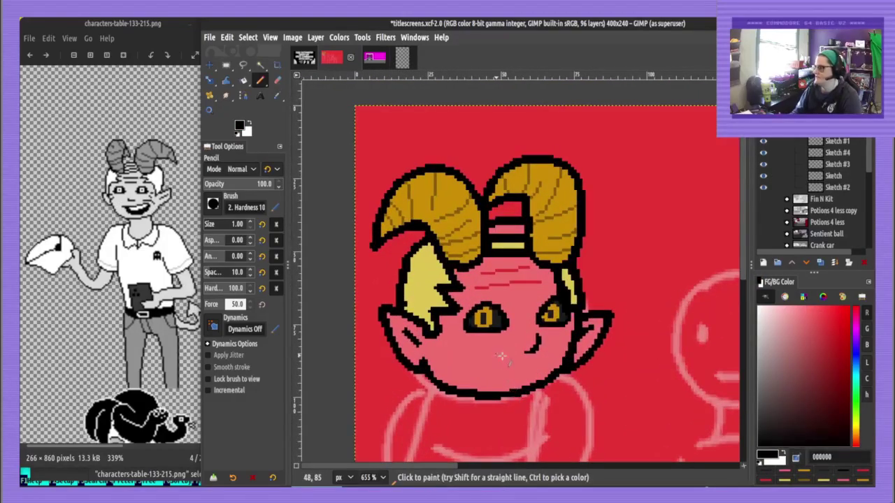
mouse_move(480, 358)
left_mouse_down()
mouse_move(544, 357)
mouse_move(482, 360)
mouse_move(541, 358)
mouse_move(482, 360)
left_mouse_up()
key("ctrl+z")
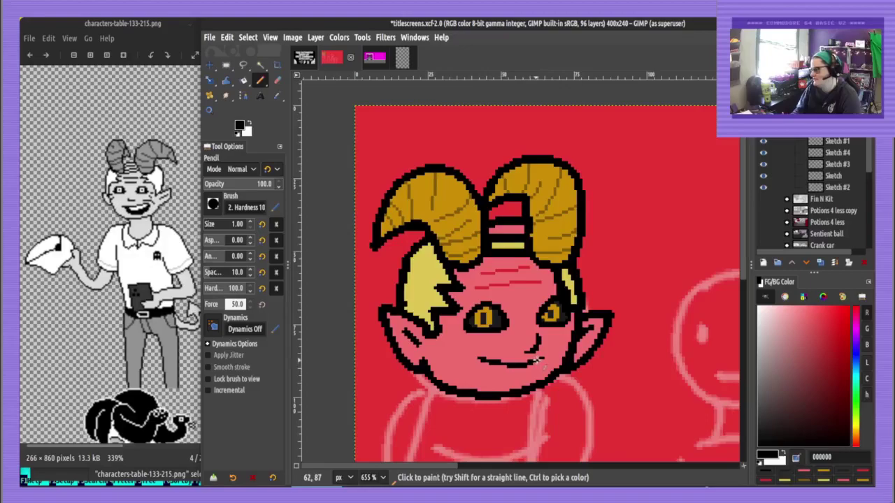
mouse_move(480, 361)
left_mouse_down()
mouse_move(503, 381)
mouse_move(538, 367)
mouse_move(524, 382)
mouse_move(487, 378)
left_mouse_up()
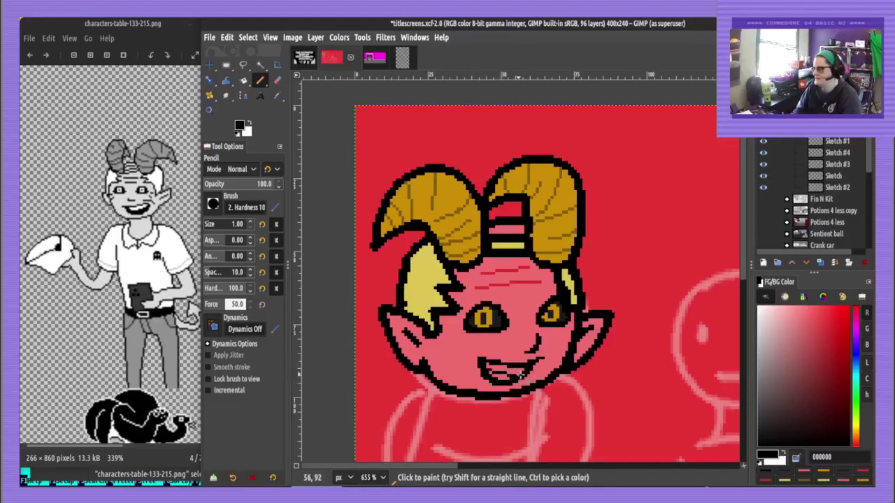
Fill the upper teeth area of the mouth with white ffffff
key("x")
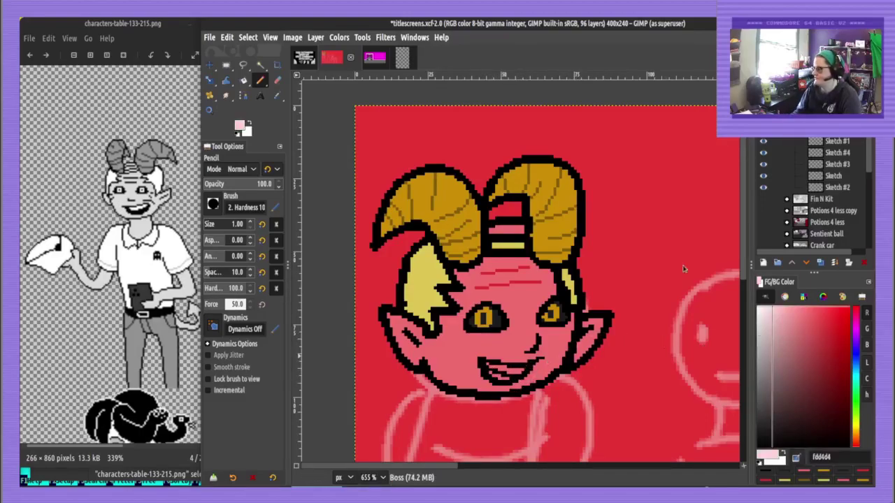
key("shift+b")
left_click(494, 365)
key("ctrl+z")
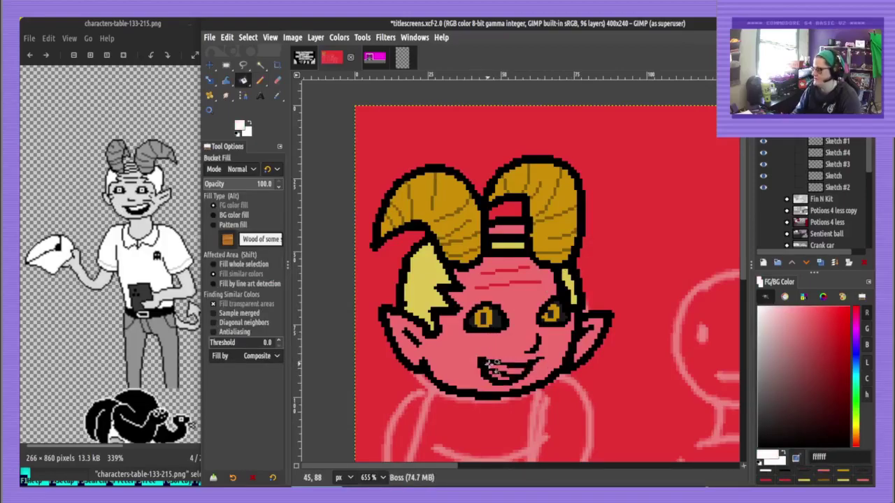
left_click(488, 364)
key("ctrl+z")
left_click(488, 365)
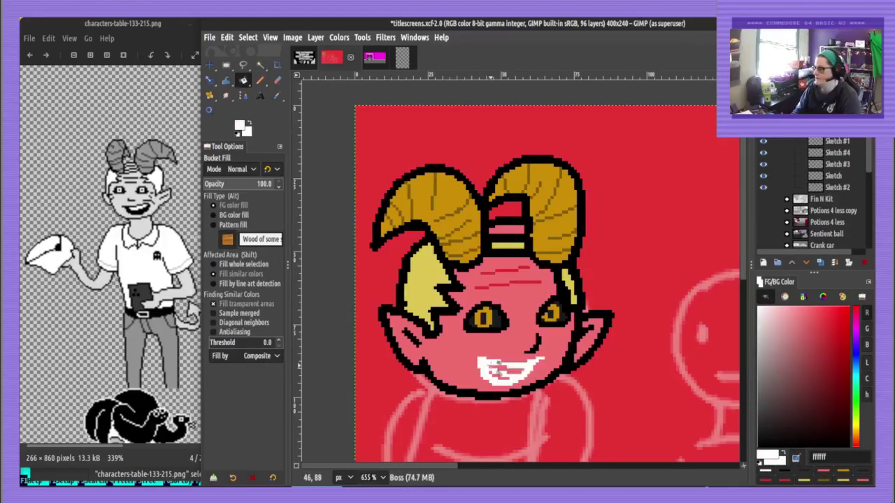
key("ctrl+z")
left_click(496, 372)
Fill the lower part of the open mouth with sampled black
key("n")
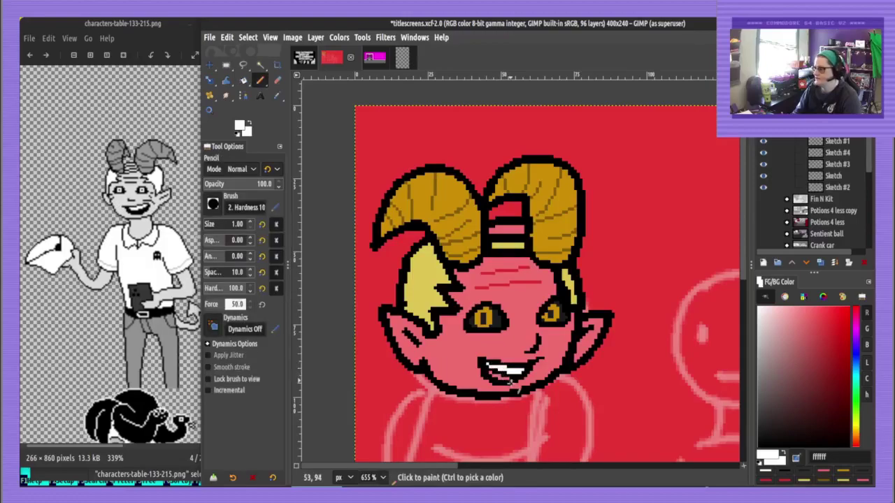
left_click(507, 381, "ctrl")
key("shift+b")
left_click(501, 379)
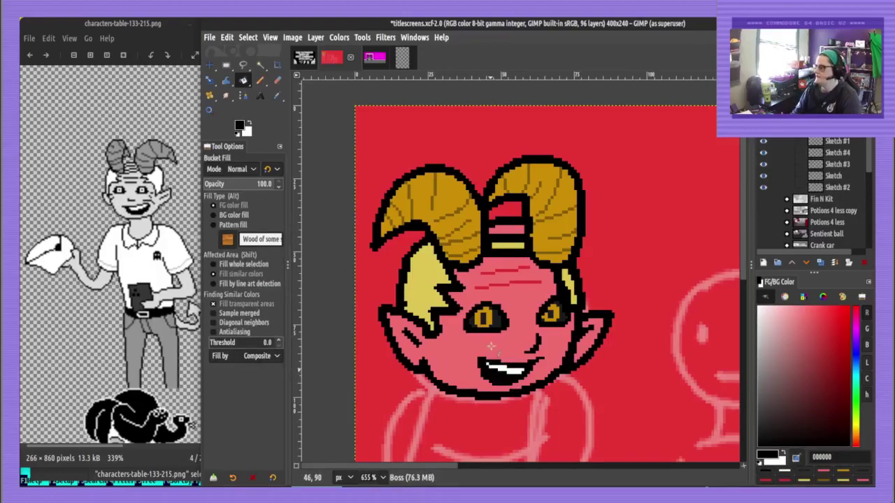
Draw wrinkles on the near cheek and beside the near eye in de2f2f, thinning the cheek line with face pink f06e6e
key("n")
left_click(497, 290, "ctrl")
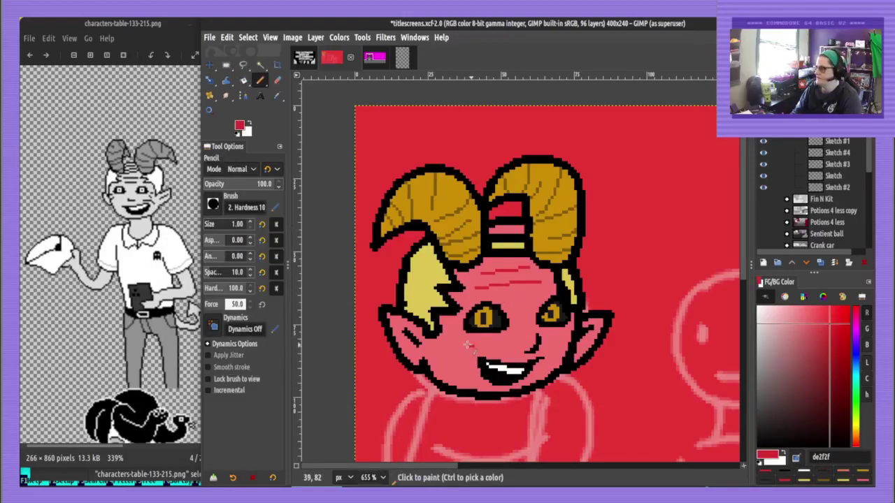
left_click_drag(459, 362, 471, 344)
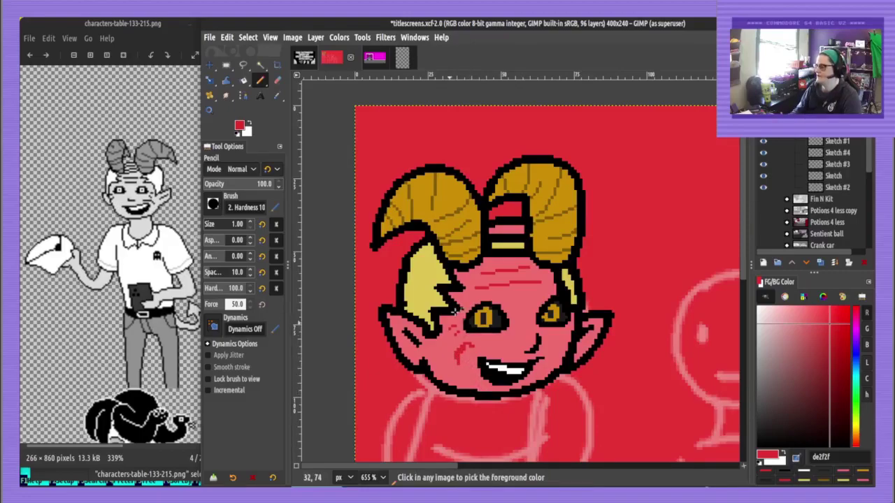
left_click(462, 352, "ctrl")
left_click_drag(462, 354, 460, 364)
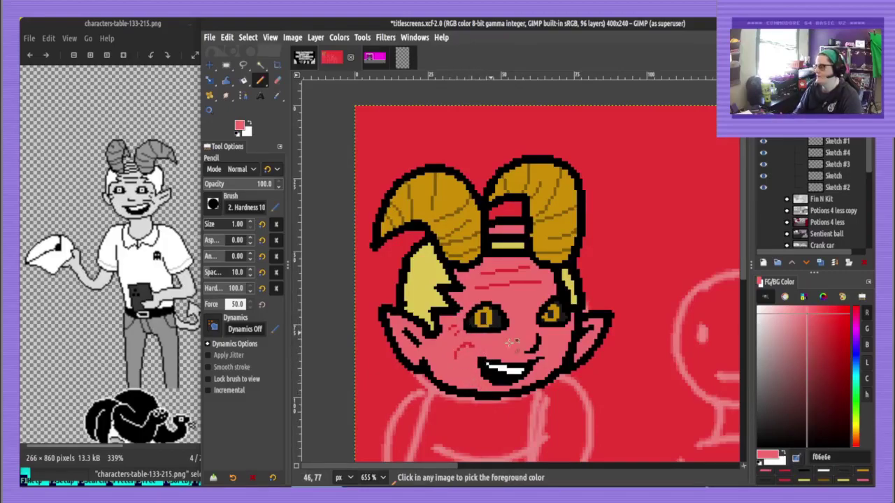
Draw a small de2f2f wrinkle on the far cheek and save titlescreens.xcf
left_click(468, 344, "ctrl")
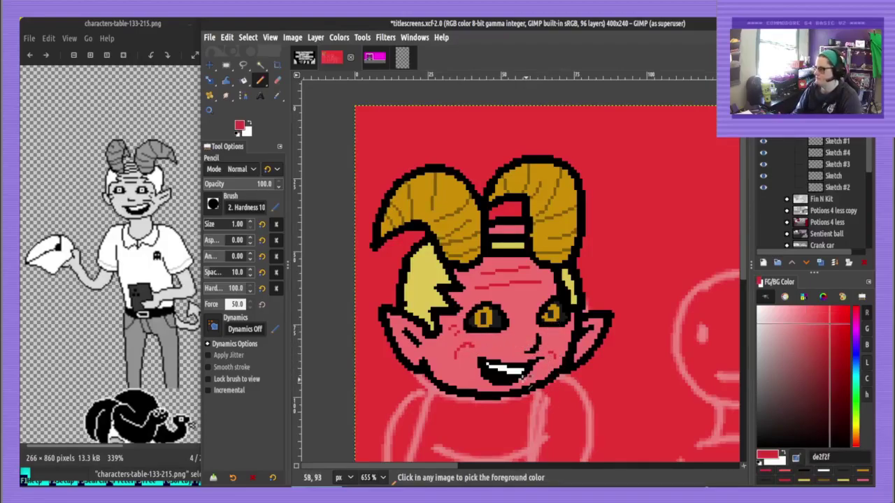
scroll(524, 381, "down", 10)
scroll(522, 304, "up", 5)
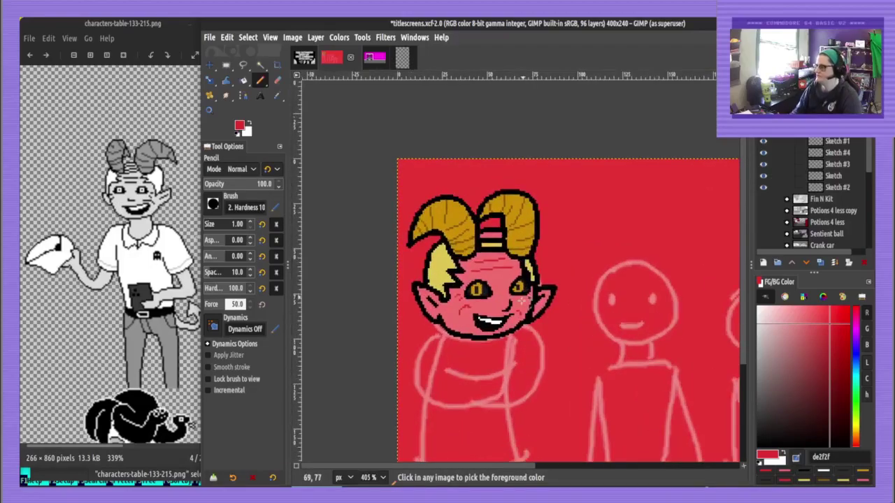
key("ctrl+s")
Ink a V-shaped neckline below the chin in black with a size 2.00 pencil
left_click_drag(521, 330, 504, 284)
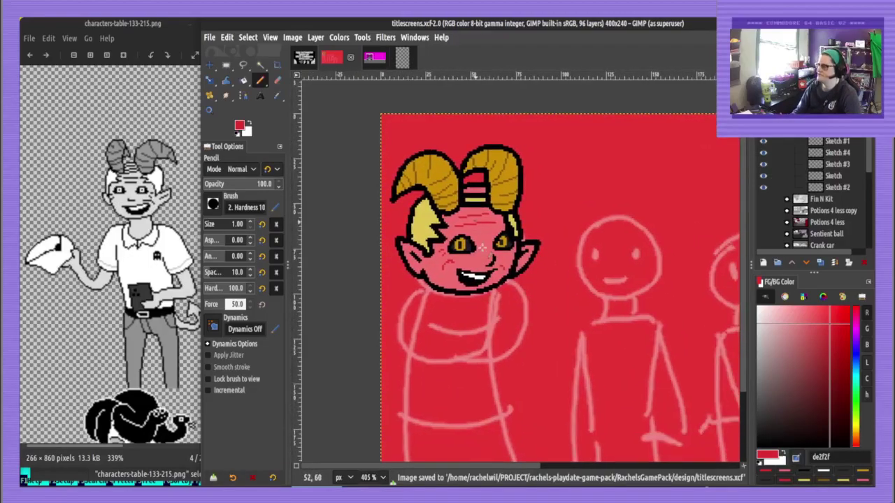
left_click(466, 294, "ctrl")
key("bracketright")
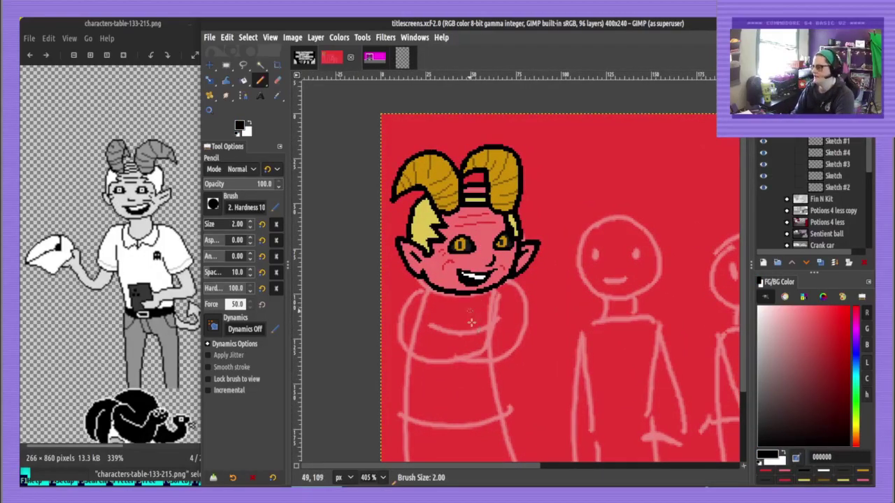
scroll(478, 325, "down", 1)
left_click_drag(440, 337, 490, 346)
key("ctrl+z")
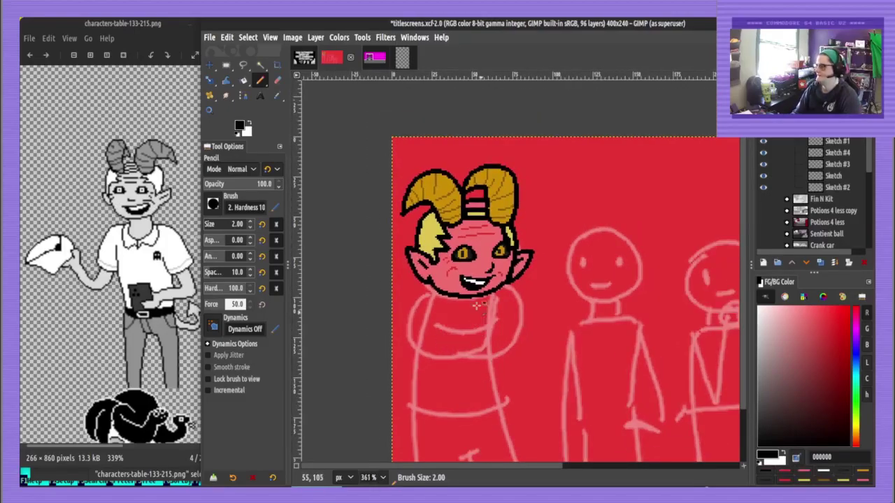
scroll(479, 319, "up", 2)
mouse_move(432, 285)
left_mouse_down()
mouse_move(440, 311)
mouse_move(425, 302)
mouse_move(461, 312)
mouse_move(482, 299)
mouse_move(466, 321)
mouse_move(480, 302)
left_mouse_up()
key("ctrl+z")
key("ctrl+z")
key("ctrl+z")
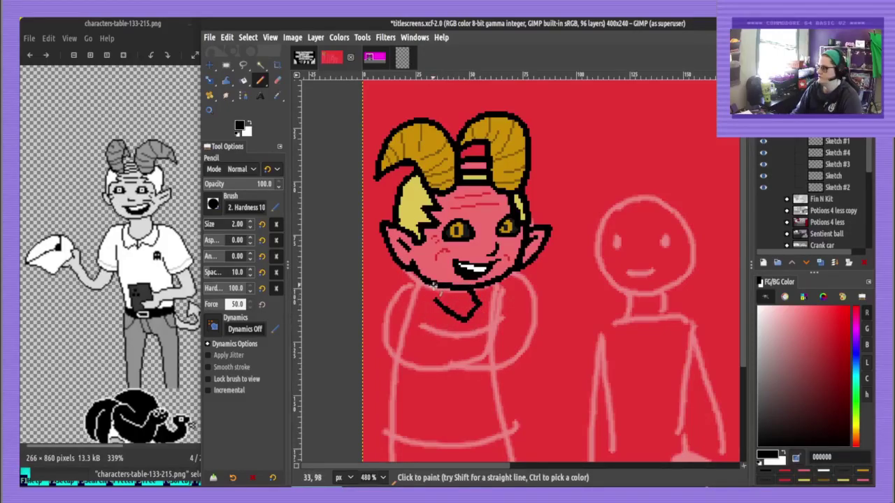
Ink the two pointed shirt collar flaps around the neckline in black
mouse_move(433, 288)
left_mouse_down()
mouse_move(456, 321)
mouse_move(446, 316)
mouse_move(463, 326)
mouse_move(453, 321)
mouse_move(441, 340)
mouse_move(431, 292)
left_mouse_up()
key("ctrl+z")
mouse_move(464, 323)
left_mouse_down()
mouse_move(445, 341)
mouse_move(426, 317)
mouse_move(425, 297)
mouse_move(471, 315)
mouse_move(477, 334)
mouse_move(467, 333)
mouse_move(488, 328)
mouse_move(493, 314)
mouse_move(473, 295)
left_mouse_up()
Fill the neck with face pink f06e6e
left_click(443, 268, "ctrl")
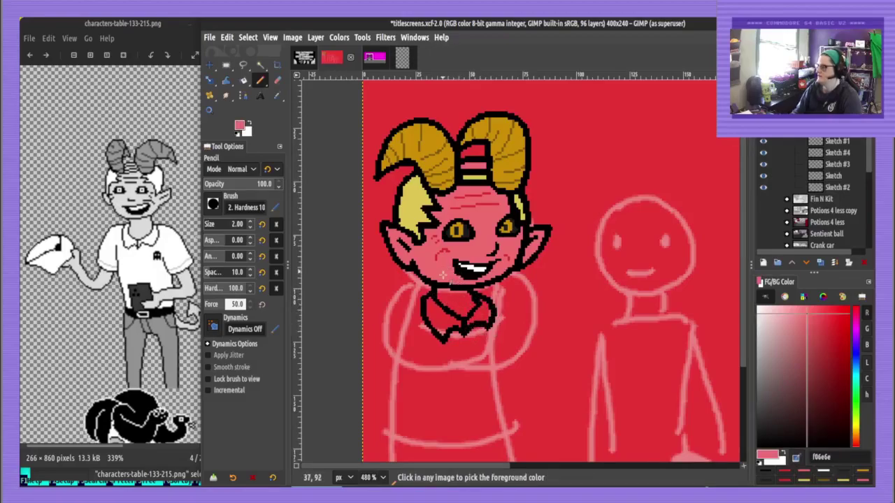
key("shift+b")
left_click(453, 304)
key("n")
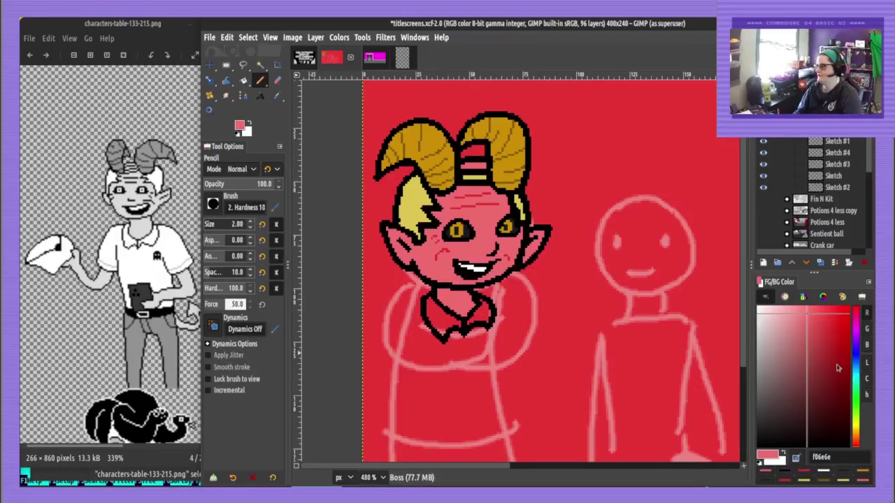
Fill both collar flaps with light grey e0e0e0
left_click_drag(759, 331, 756, 323)
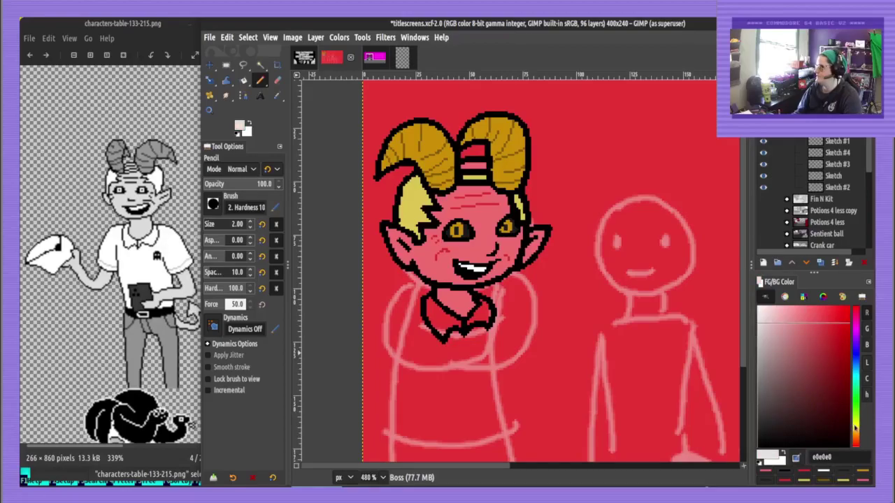
key("shift+b")
left_click(439, 318)
left_click(482, 312)
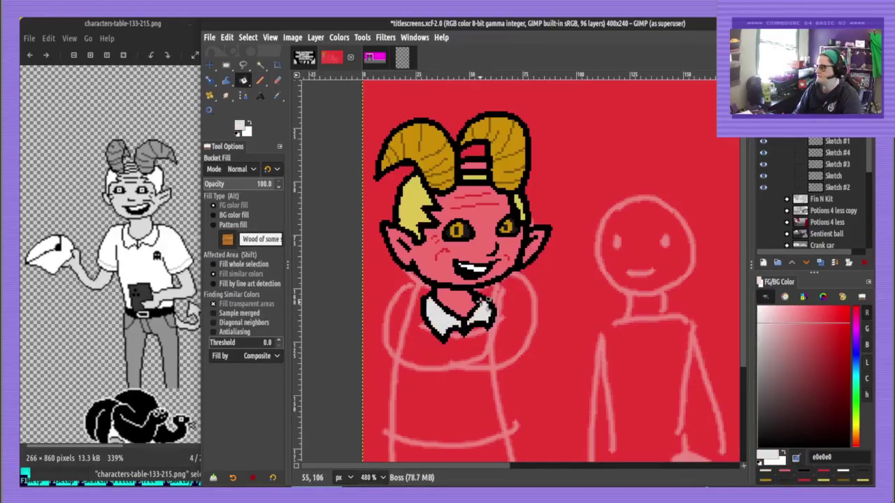
Ink the torso below the collar in black, with shoulders, sides and a curved belt band at the waist
key("n")
key("d")
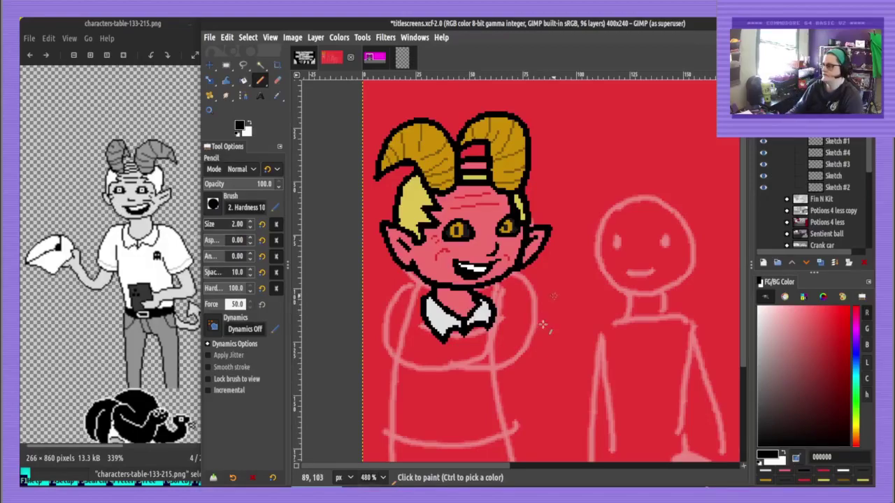
scroll(543, 325, "down", 4)
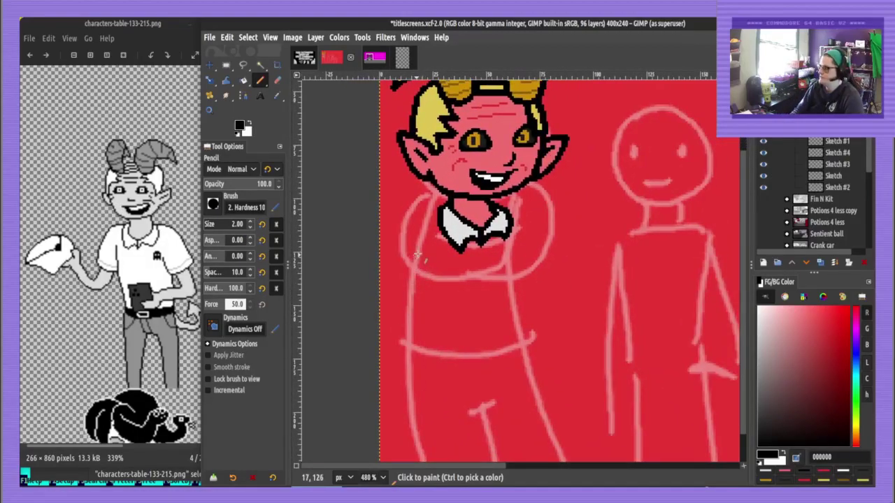
mouse_move(439, 208)
left_mouse_down()
mouse_move(403, 213)
mouse_move(401, 308)
mouse_move(409, 358)
mouse_move(418, 358)
mouse_move(406, 339)
mouse_move(408, 356)
mouse_move(443, 365)
mouse_move(531, 334)
left_mouse_up()
key("ctrl+z")
mouse_move(497, 204)
left_mouse_down()
mouse_move(530, 207)
mouse_move(540, 341)
mouse_move(530, 346)
left_mouse_up()
key("shift+e")
mouse_move(408, 342)
left_mouse_down()
mouse_move(408, 374)
mouse_move(442, 381)
mouse_move(533, 365)
mouse_move(536, 339)
left_mouse_up()
Fill the belt band at the Boss's waist with near-black 131313
key("n")
left_click_drag(749, 441, 751, 437)
key("shift+b")
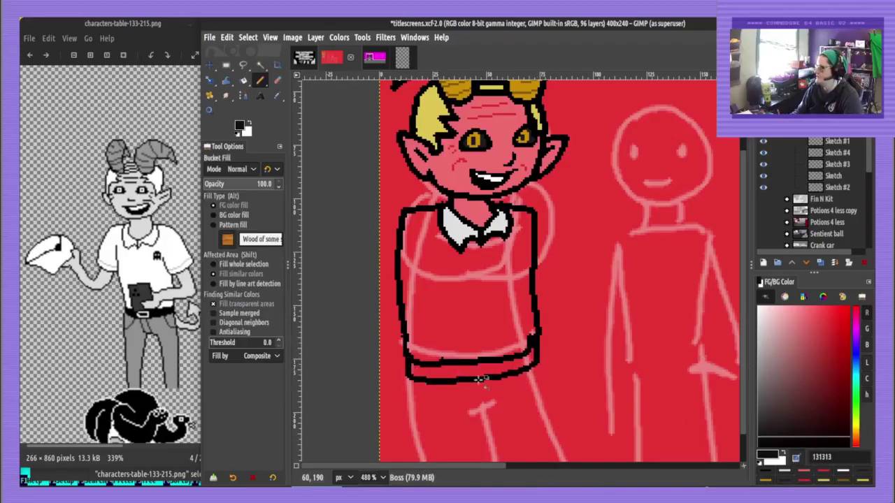
left_click(489, 370)
Draw a golden cb8f06 buckle with a black outline and 131313 centre in the middle of the belt, and save the file
key("n")
left_click(459, 90, "ctrl")
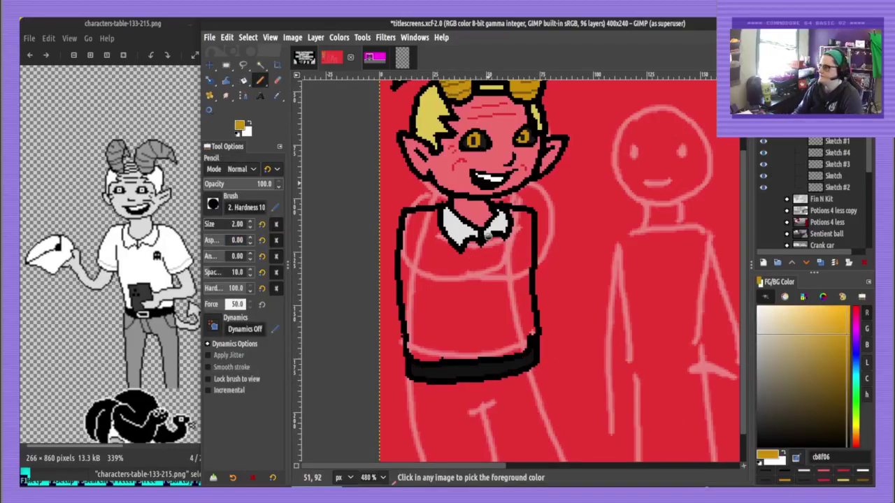
key("ctrl+s")
mouse_move(494, 360)
left_mouse_down()
mouse_move(464, 360)
mouse_move(469, 380)
mouse_move(502, 374)
mouse_move(487, 360)
mouse_move(470, 382)
mouse_move(460, 361)
mouse_move(465, 380)
mouse_move(473, 370)
mouse_move(460, 356)
mouse_move(503, 356)
mouse_move(459, 358)
mouse_move(471, 392)
mouse_move(465, 382)
mouse_move(506, 377)
left_mouse_up()
left_click(463, 380, "ctrl")
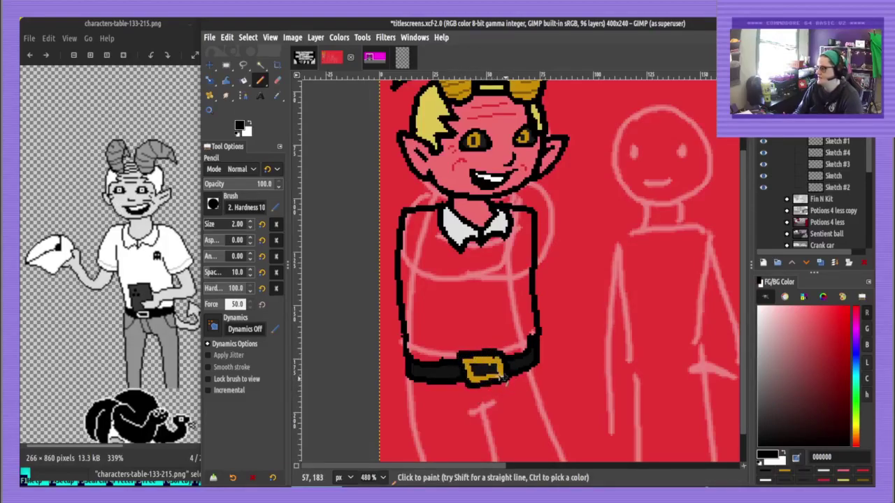
left_click(499, 376, "ctrl")
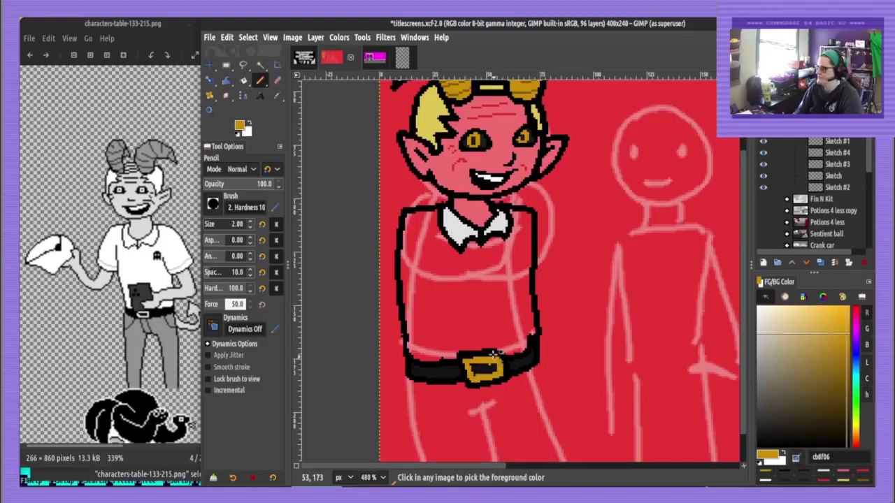
left_click(491, 367, "ctrl")
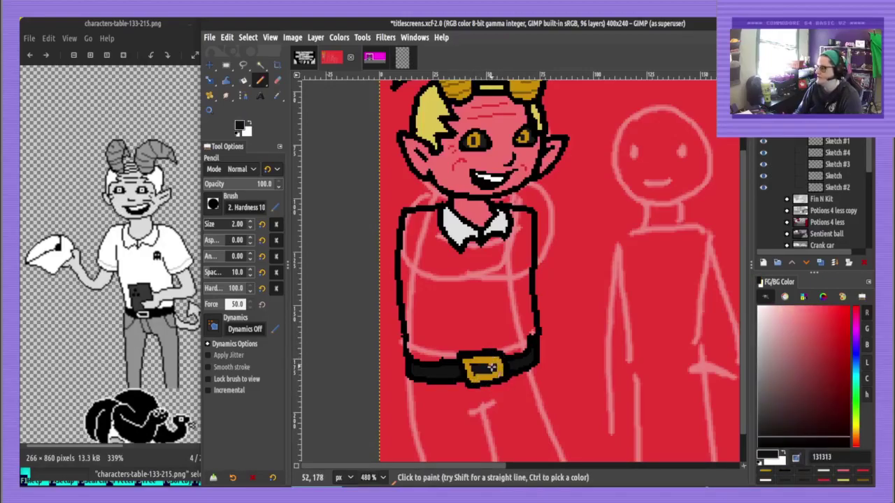
left_click_drag(491, 368, 488, 372)
left_click(474, 379, "ctrl")
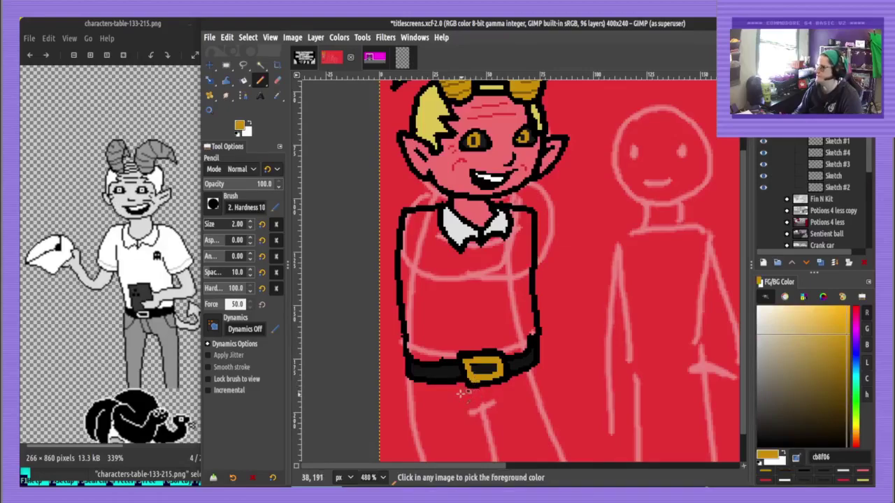
key("ctrl+s")
Sample black 000000 from the belt outline as the pencil colour
left_click(453, 387, "ctrl")
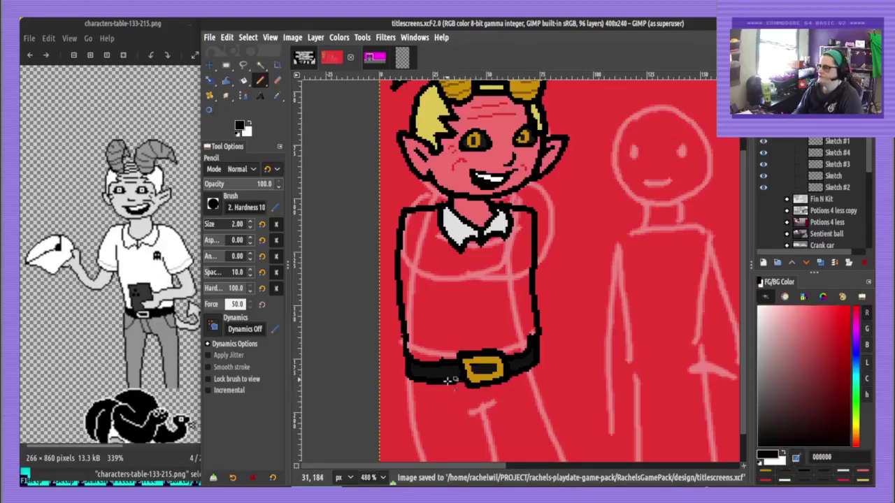
left_click(441, 350, "ctrl")
left_click(441, 363, "ctrl")
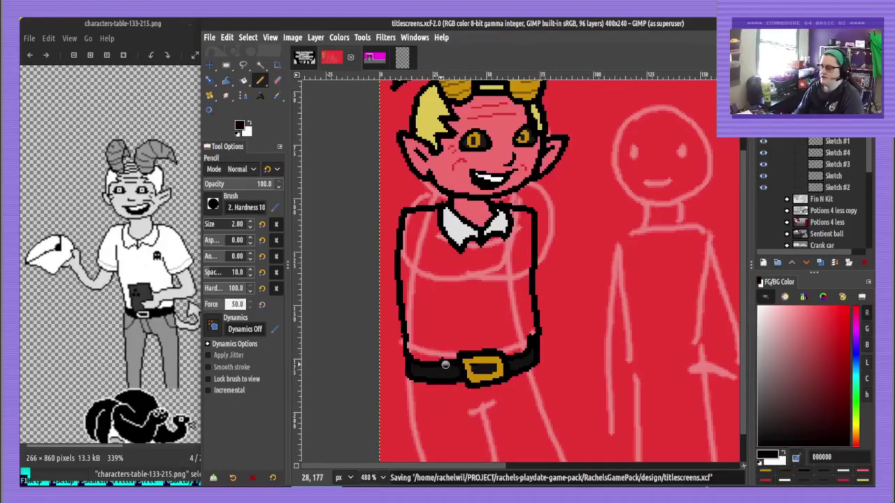
scroll(447, 335, "down", 5)
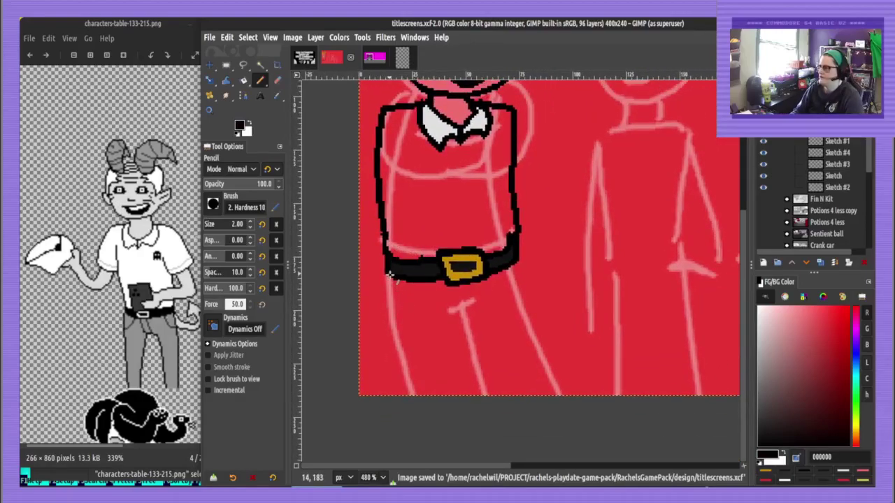
left_click_drag(389, 275, 410, 400)
left_click_drag(518, 260, 583, 482)
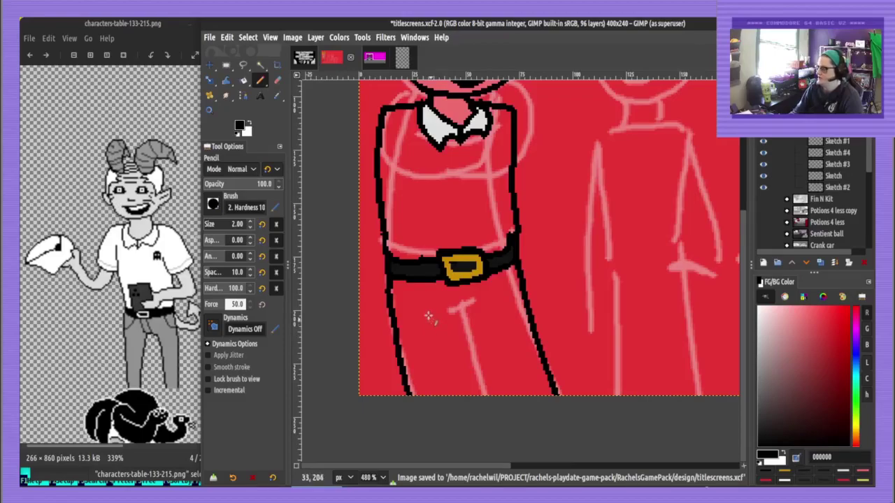
key("ctrl+z")
key("ctrl+z")
Ink the outer and inner edges of both trouser legs in black from the belt to the canvas bottom, and save the file
left_click_drag(388, 278, 402, 428)
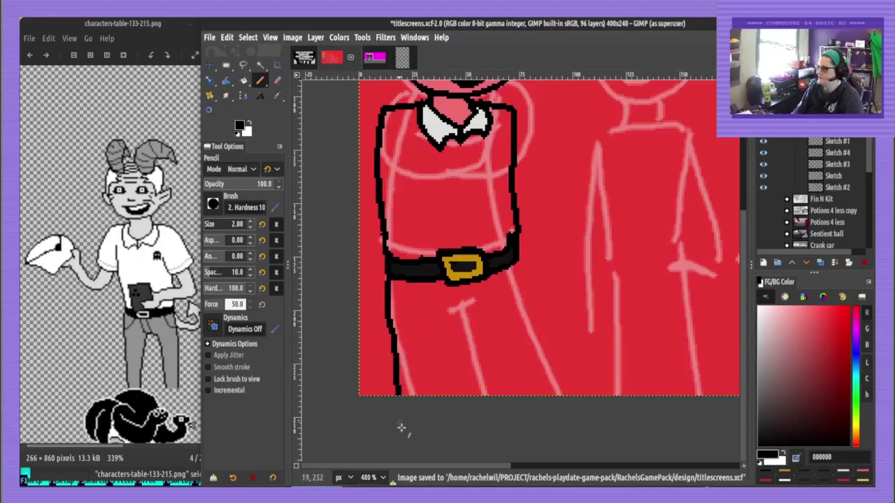
left_click_drag(518, 261, 551, 400)
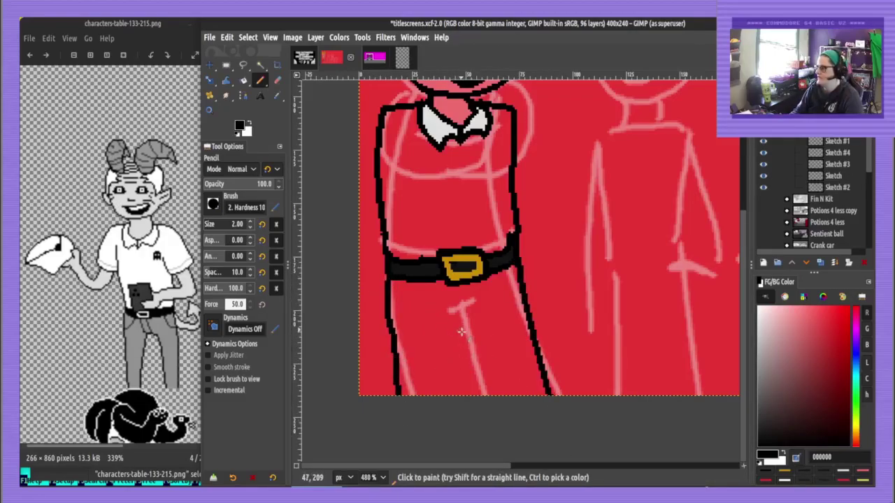
mouse_move(460, 326)
left_mouse_down()
mouse_move(490, 320)
mouse_move(447, 406)
left_mouse_up()
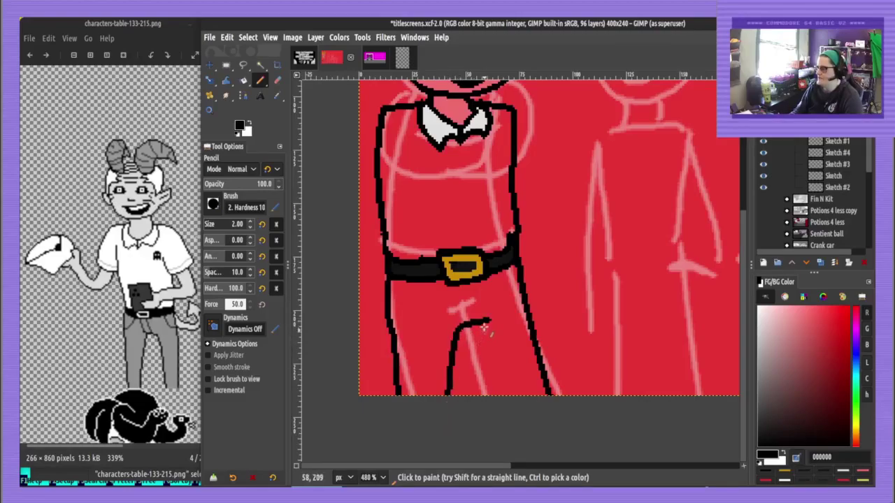
left_click_drag(487, 322, 516, 406)
key("ctrl+z")
left_click_drag(484, 323, 506, 407)
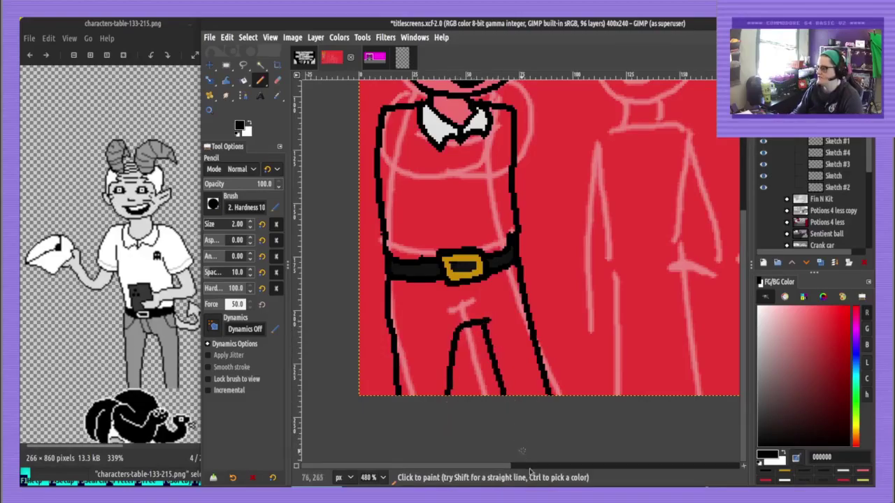
key("ctrl+z")
left_click_drag(481, 323, 502, 412)
key("ctrl+s")
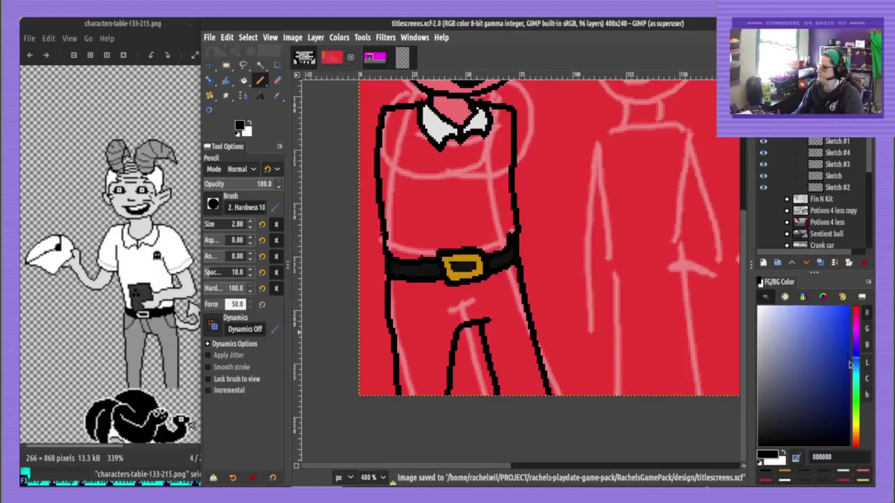
Fill the trousers with a medium denim blue
mouse_move(833, 359)
left_mouse_down()
mouse_move(823, 354)
mouse_move(838, 381)
left_mouse_up()
key("shift+b")
left_click(455, 317)
Select the blue trouser area and draw the fly seams and curved pocket lines in dark blue 0e2677 with a 1 px pencil
key("u")
left_click(440, 308)
key("n")
key("bracketleft")
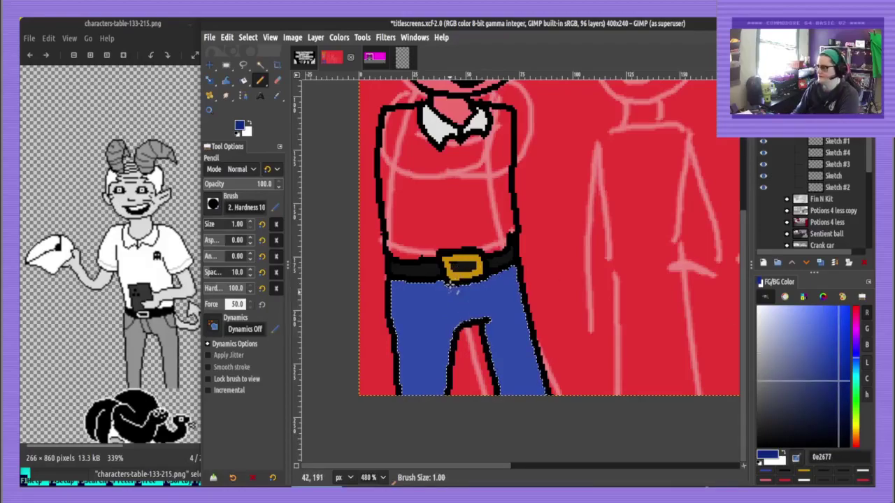
left_click_drag(457, 287, 462, 318)
left_click_drag(475, 287, 479, 317)
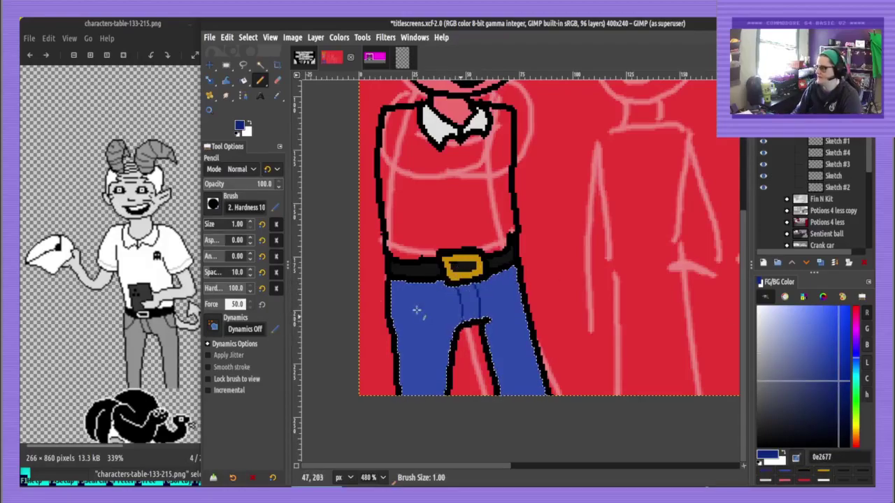
left_click_drag(427, 283, 391, 316)
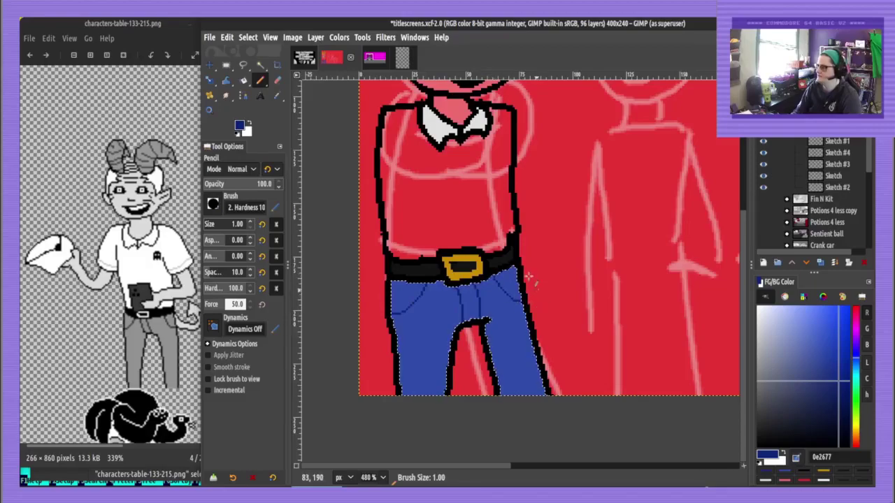
Fill the shirt body with the collar's light grey e0e0e0
scroll(491, 207, "up", 3)
left_click(445, 210, "ctrl")
key("shift+b")
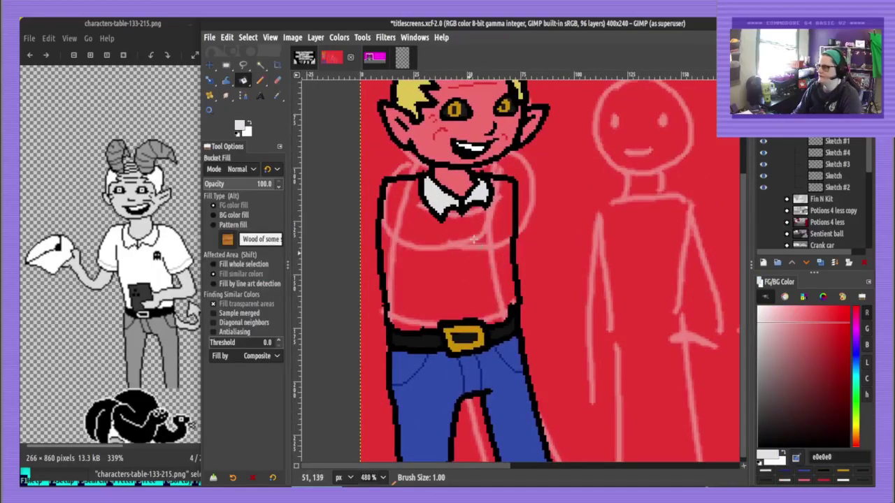
left_click(454, 263)
Ink a black 2 px placket line down from the collar and add two 1 px button dots beside it
key("n")
left_click(460, 209, "ctrl")
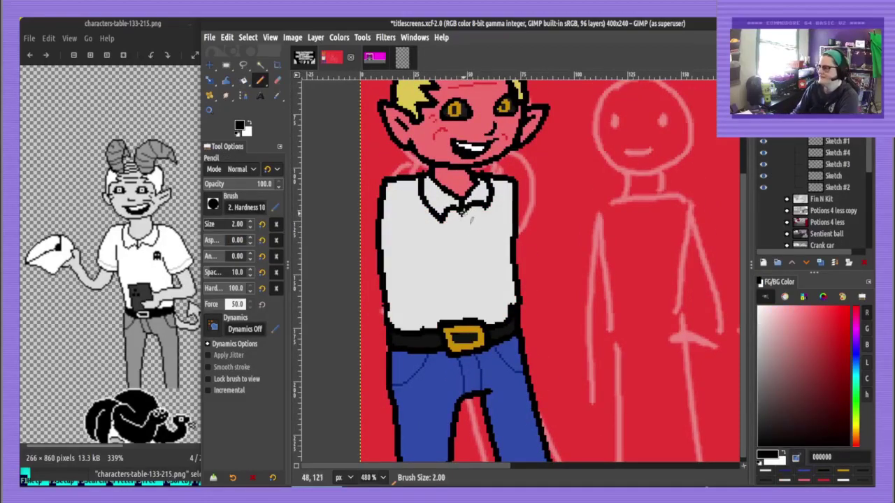
left_click_drag(462, 210, 465, 253)
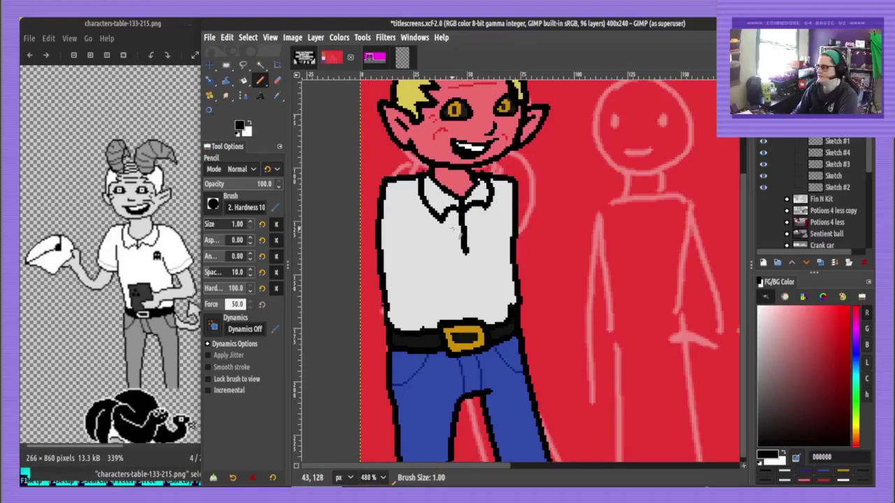
key("bracketright")
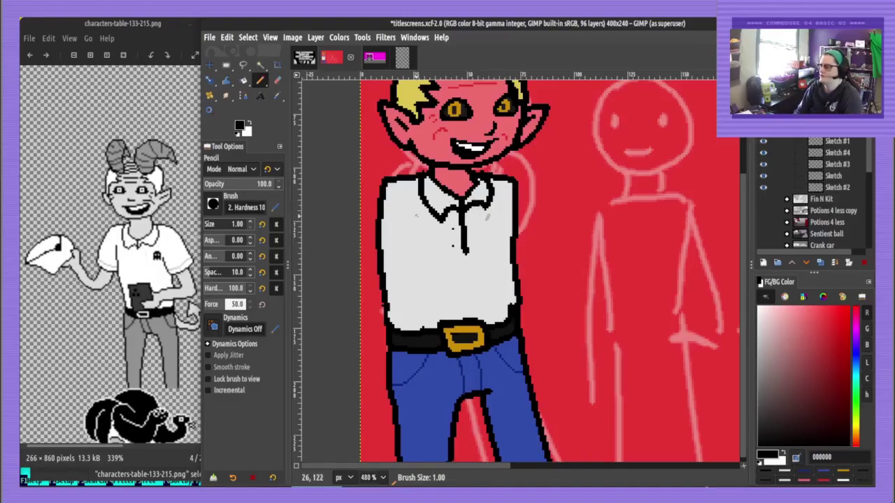
Draw a small ghost emblem in black on the shirt chest beside the placket with a 1 px pencil
scroll(482, 228, "up", 5)
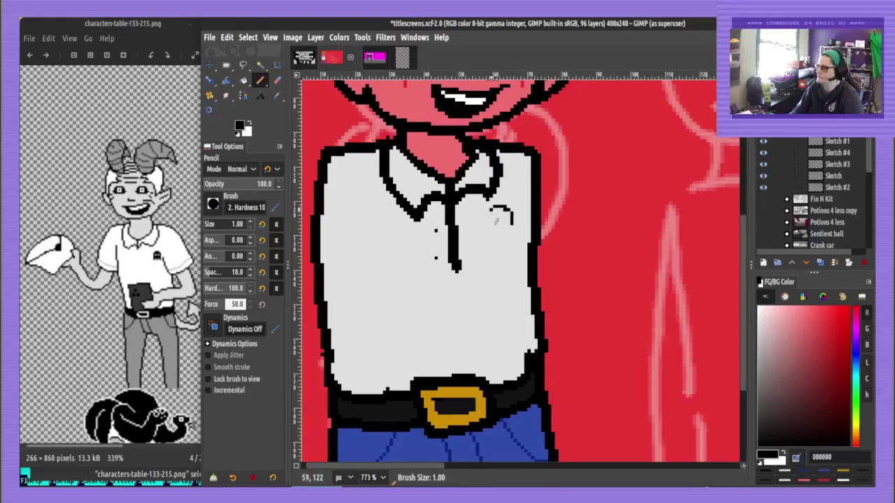
left_click_drag(496, 219, 492, 231)
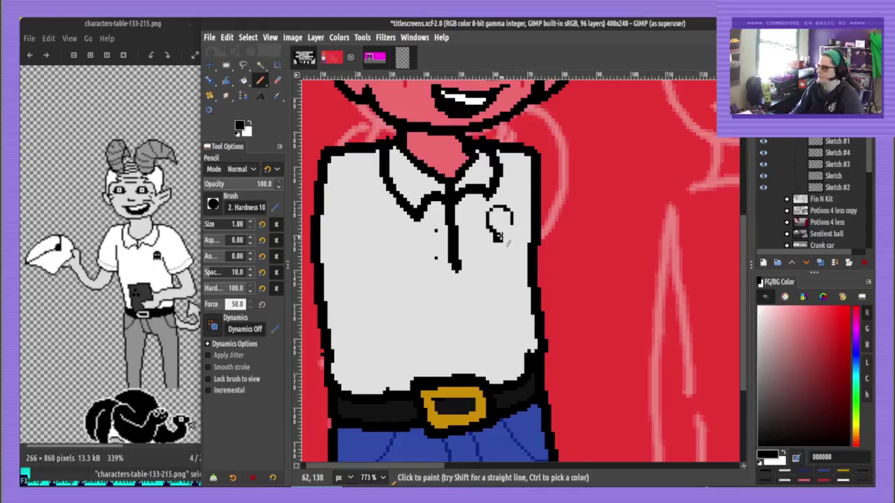
left_click(502, 244, "ctrl")
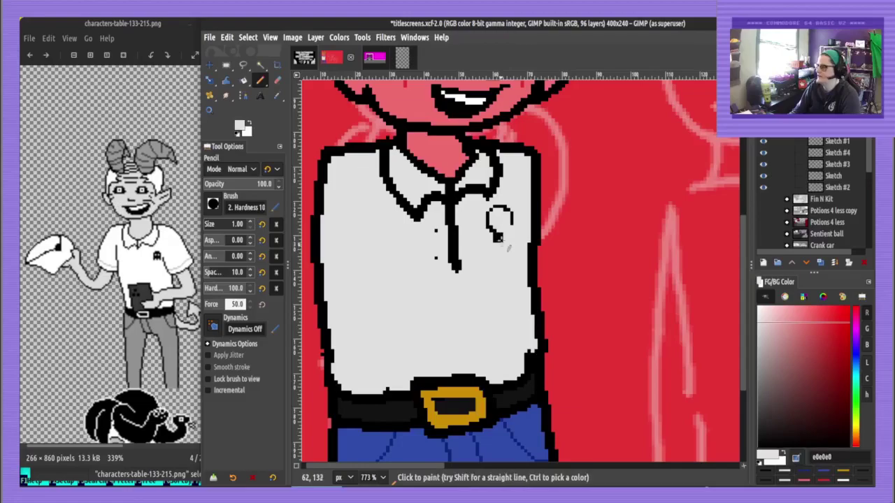
Draw the jagged teeth along the lower edge of the skull badge on the shirt's chest with a 1 px black pencil
left_click(500, 240)
left_click(497, 237, "ctrl")
left_click(501, 235)
left_click(508, 246, "ctrl")
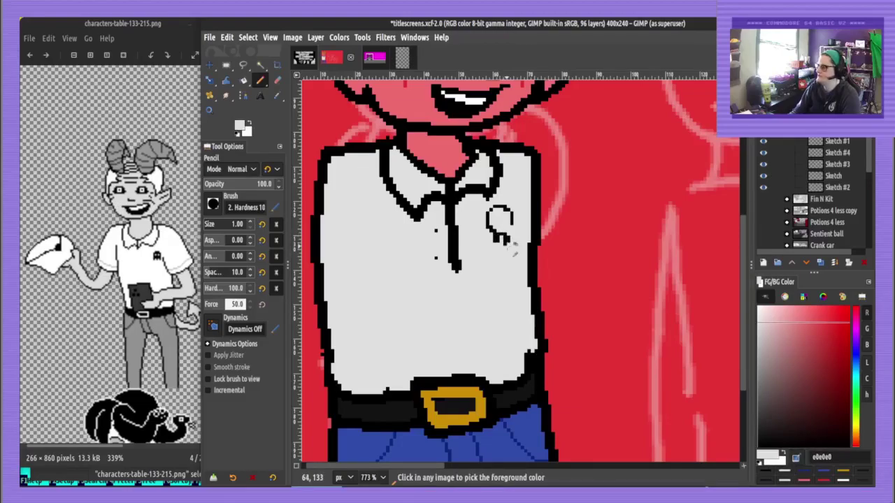
left_click(504, 243)
left_click(508, 238, "ctrl")
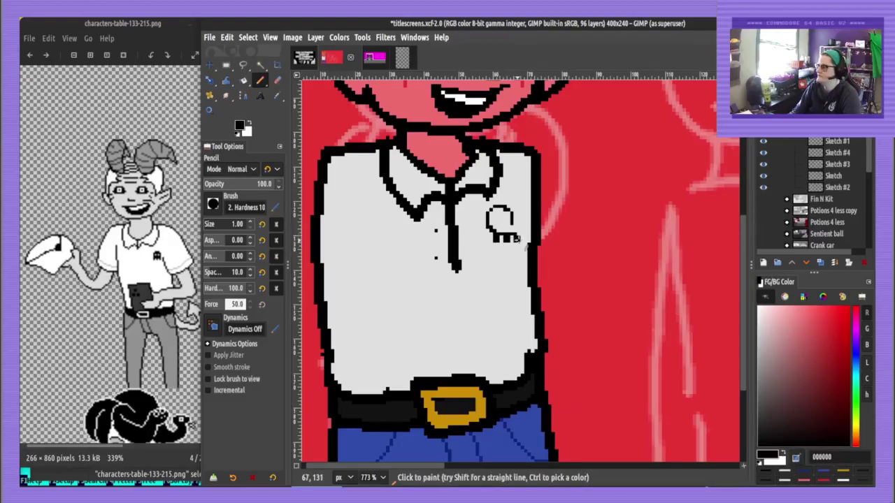
Close the skull badge's outline, fill it with black, dot in its eyes with light grey e0e0e0, and save the file
left_click_drag(517, 233, 514, 218)
key("shift+b")
left_click(509, 225)
key("n")
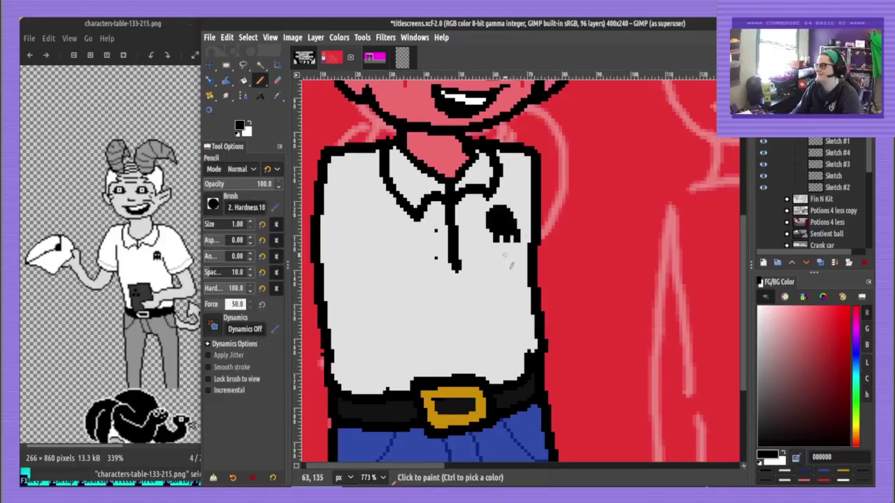
left_click(507, 254, "ctrl")
left_click(496, 222)
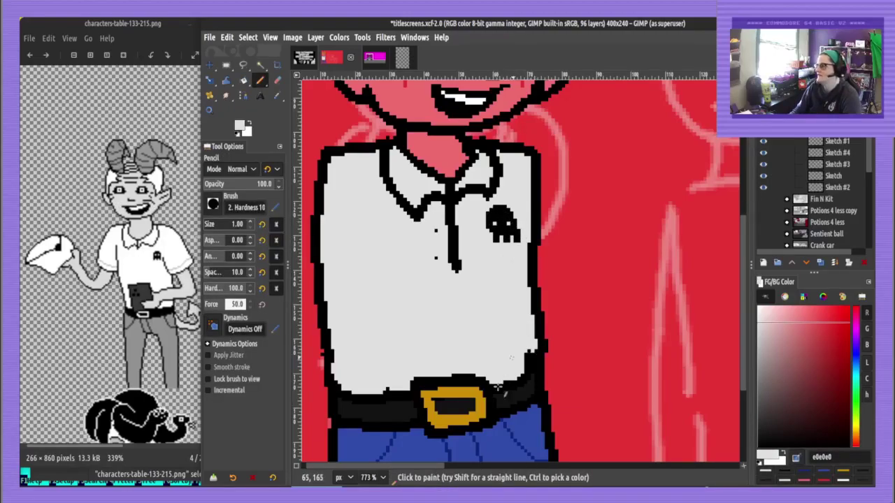
key("ctrl+s")
Touch up the shirt's hem just above the belt with black and light grey e0e0e0, and save the file
scroll(499, 386, "down", 2)
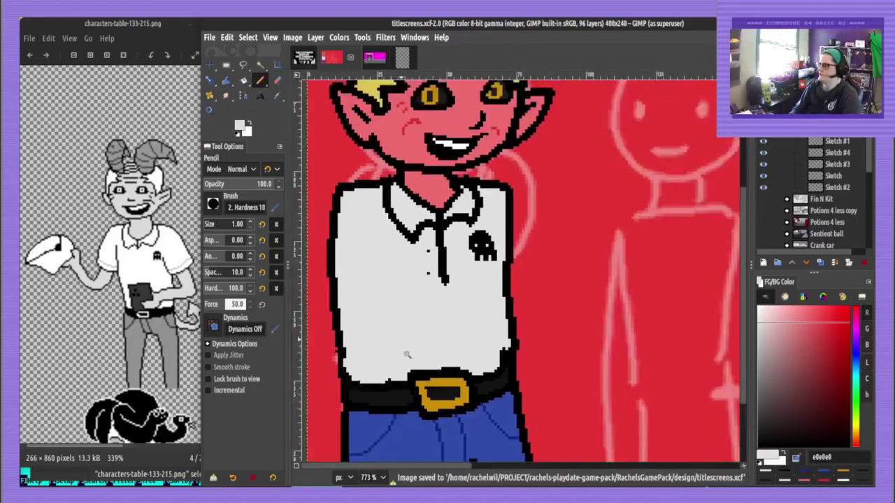
left_click(394, 374, "ctrl")
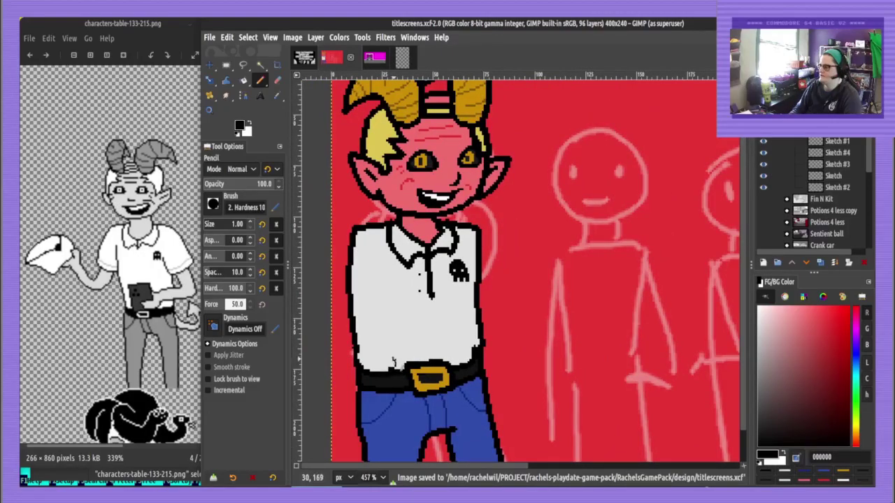
left_click_drag(394, 359, 392, 370)
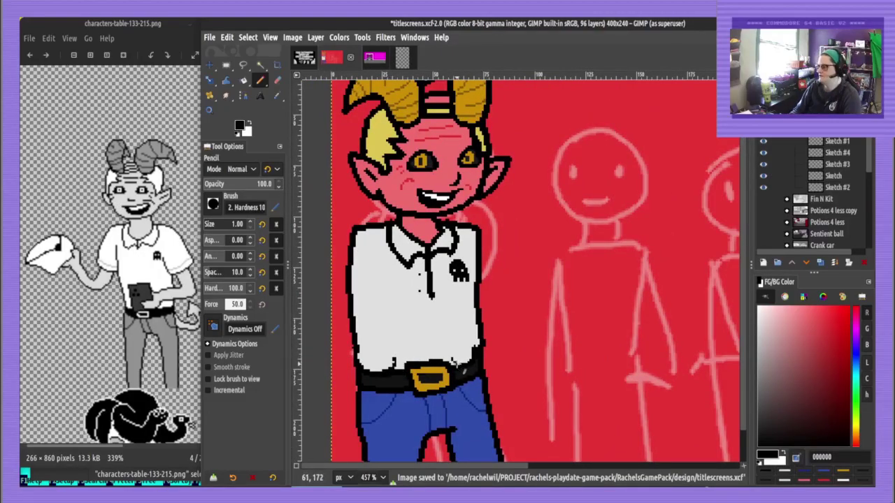
left_click(397, 367, "ctrl")
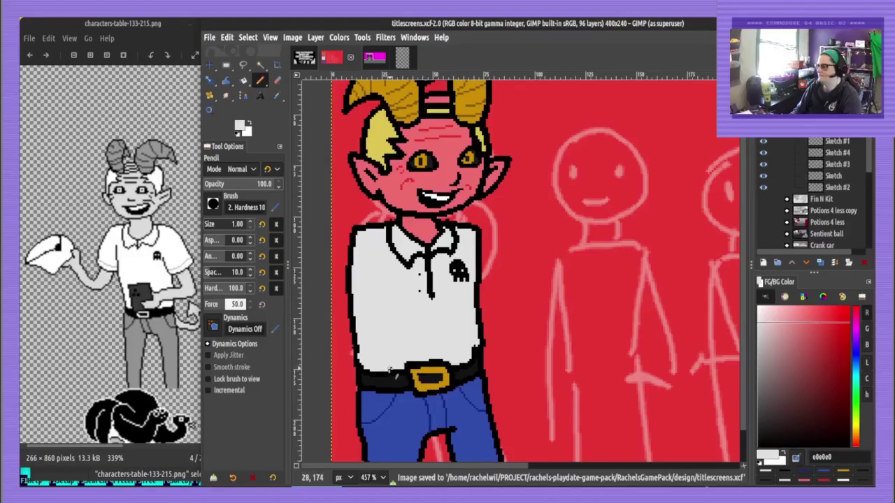
scroll(402, 374, "down", 2)
key("ctrl+s")
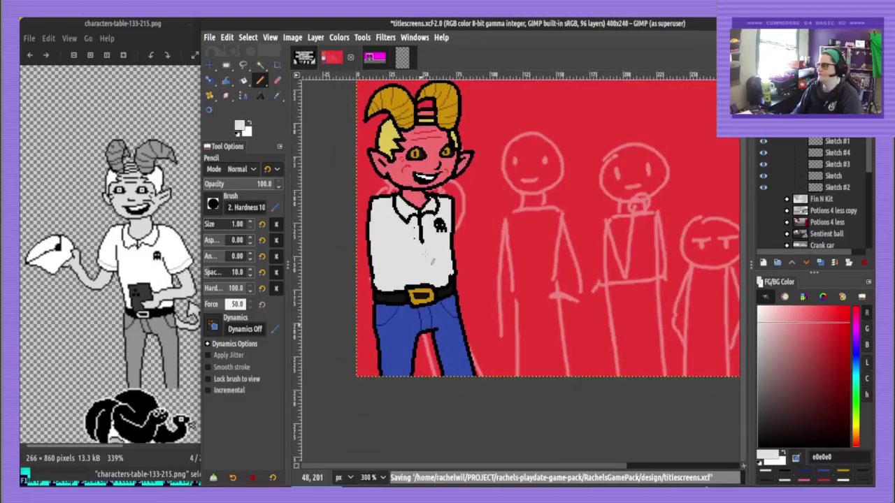
Add two new transparent 400 by 240 px layers, entering the names Boss arms and Sketch
left_click(456, 272, "ctrl")
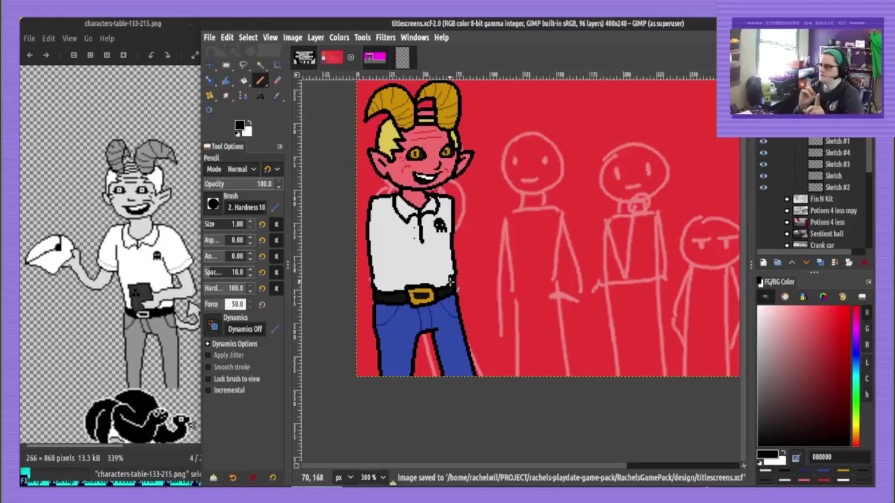
left_click(763, 263)
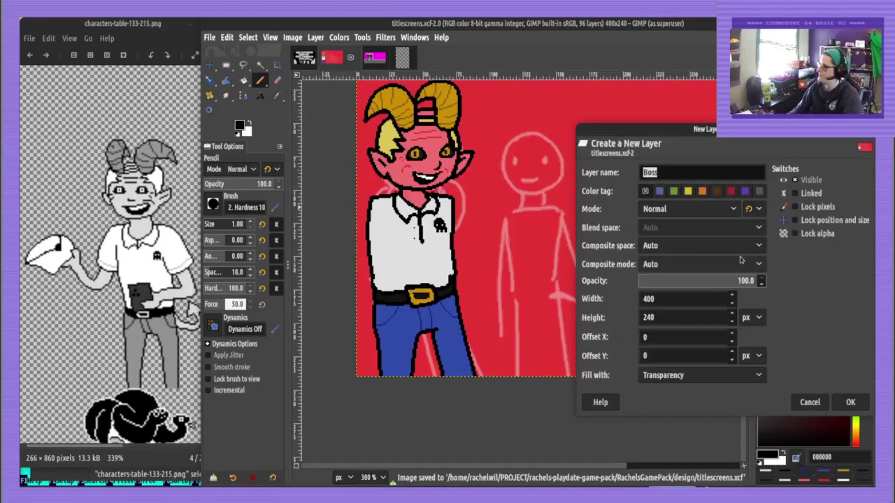
type("Boss arms")
key("Return")
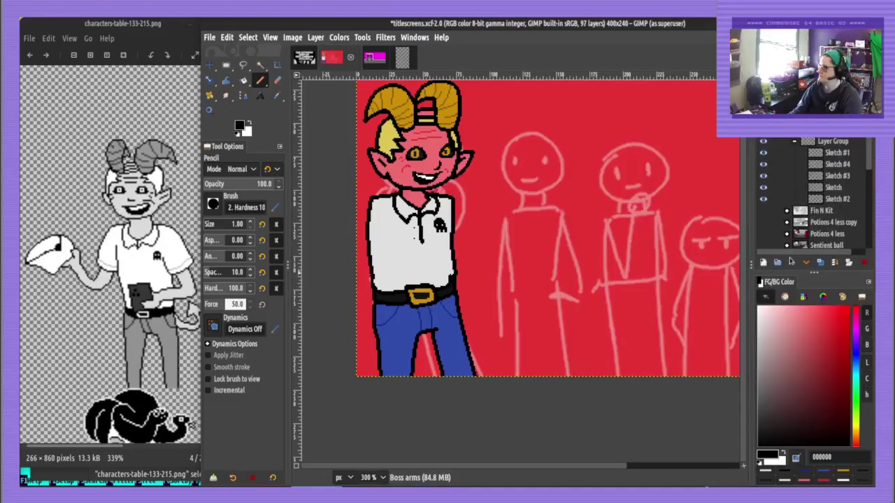
left_click(764, 264)
type("Sketch")
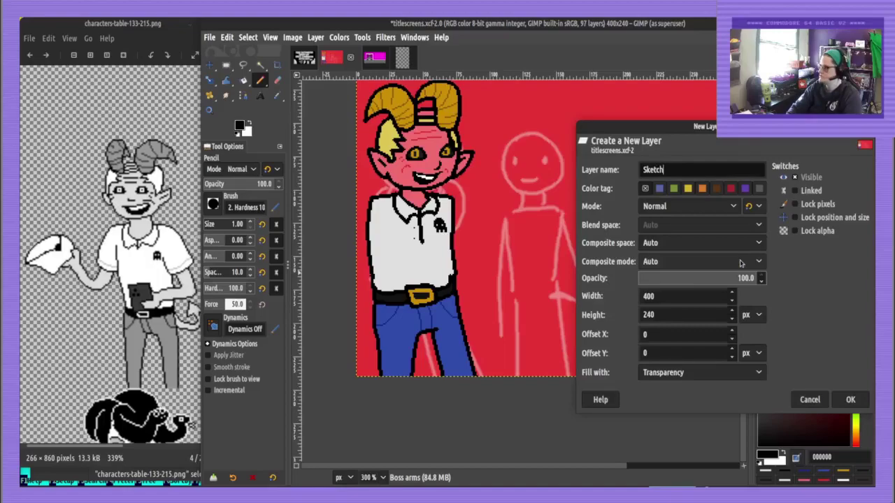
key("Return")
Sketch a pair of crossed arms over the devil character's shirt in blue 0026ff on the new sketch layer
left_click(855, 357)
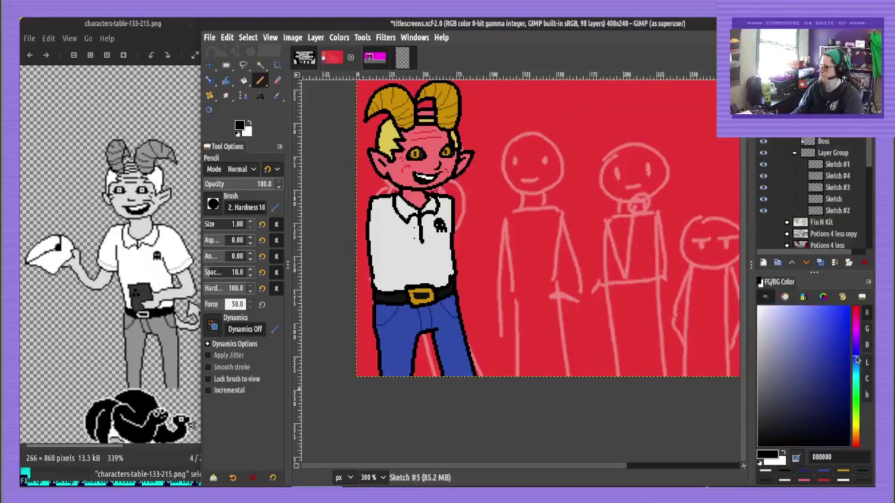
left_click_drag(832, 319, 848, 276)
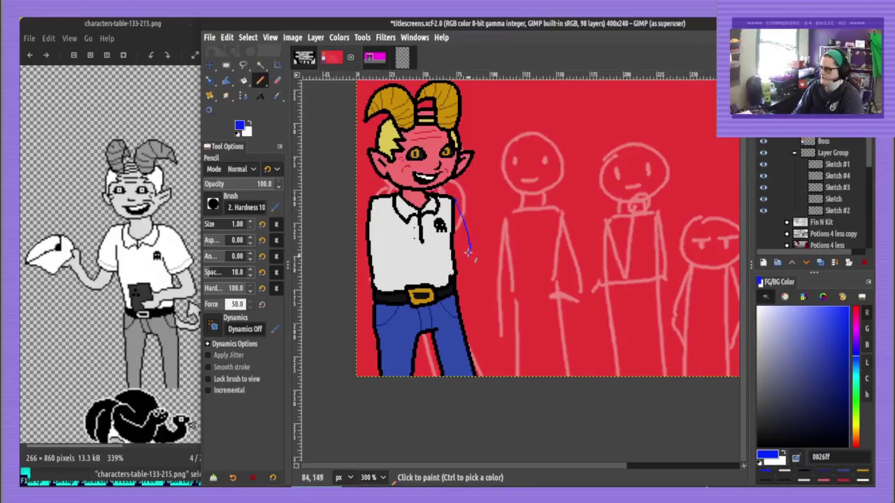
left_click_drag(469, 253, 469, 256)
left_click_drag(457, 204, 467, 232)
left_click_drag(370, 202, 374, 240)
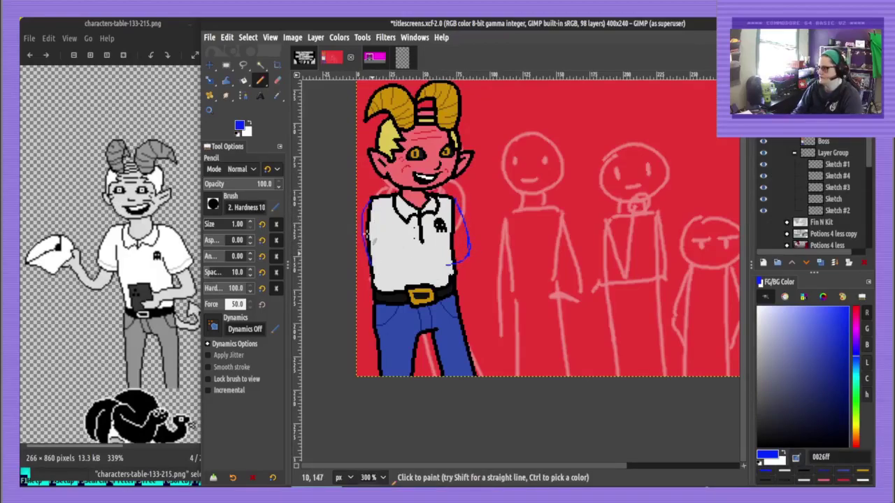
key("ctrl+z")
mouse_move(372, 202)
left_mouse_down()
mouse_move(367, 262)
mouse_move(436, 261)
left_mouse_up()
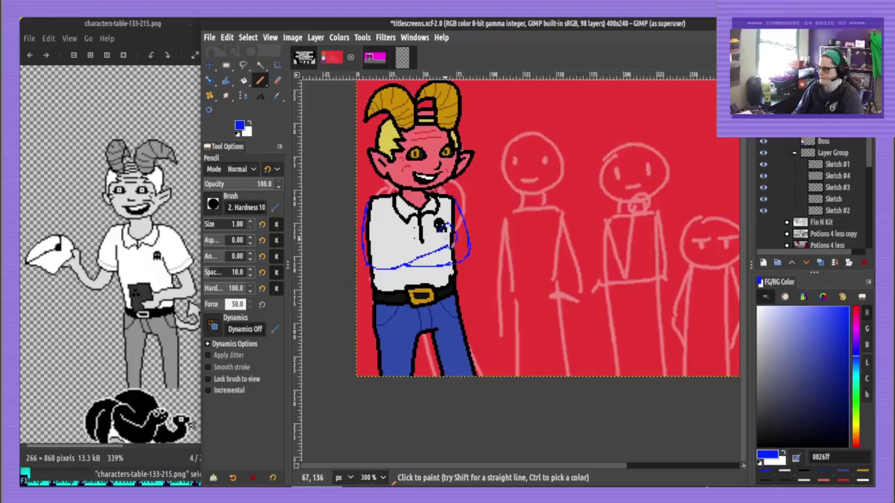
left_click_drag(447, 237, 451, 235)
left_click_drag(439, 228, 391, 249)
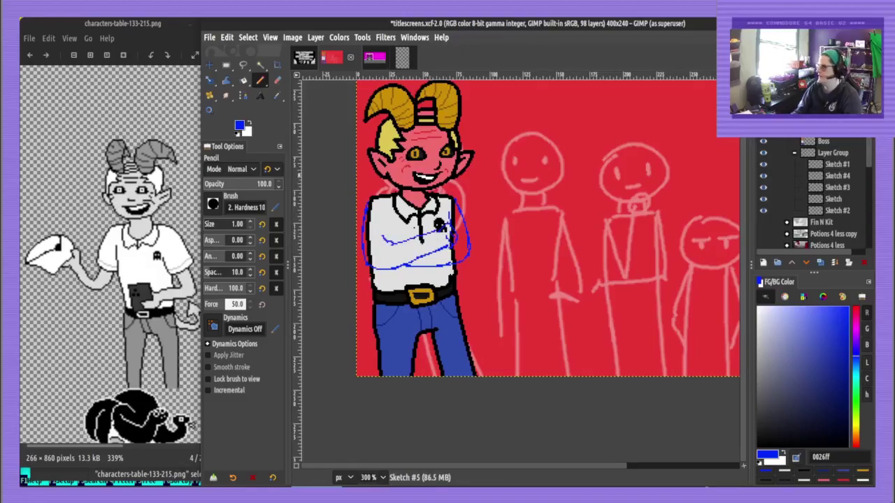
Lower the opacity of the arm sketch layer and make the Boss arms layer active
left_click(811, 75)
left_click_drag(825, 106, 822, 133)
left_click(822, 126)
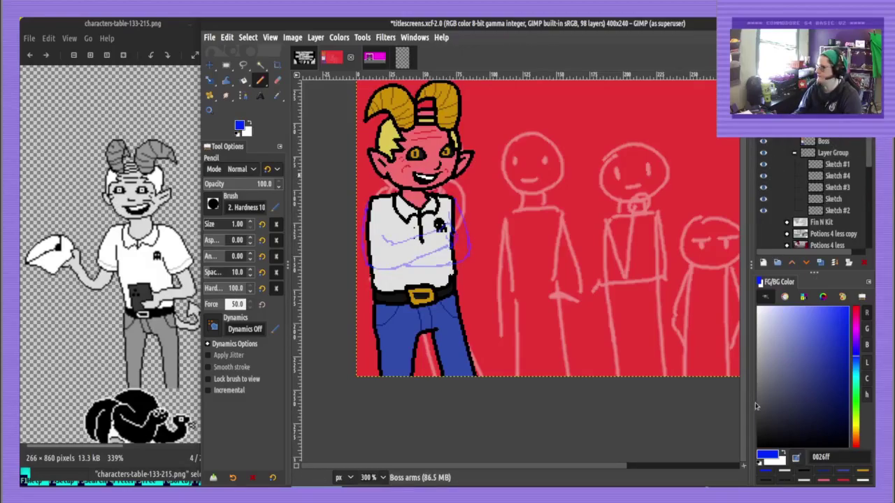
Outline the short sleeve beside the shirt's plain chest side in black with a 2 px pencil
left_click(760, 463)
scroll(395, 195, "down", 1)
key("bracketleft")
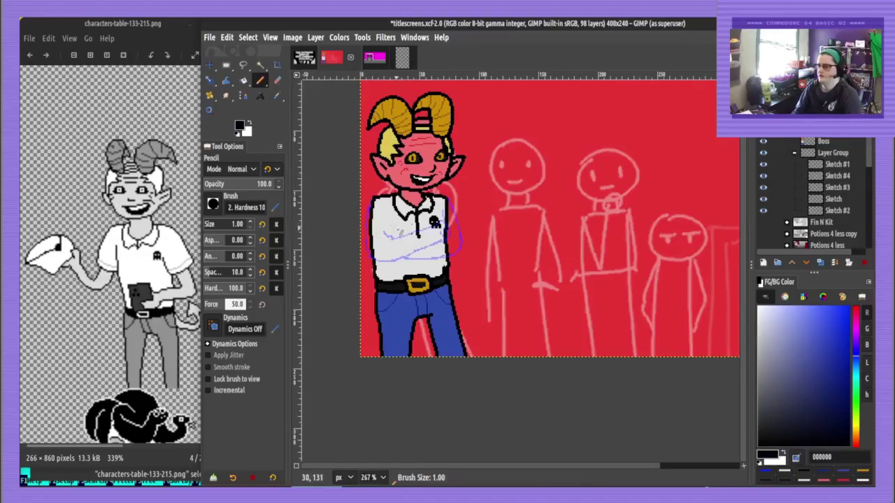
scroll(398, 230, "up", 3)
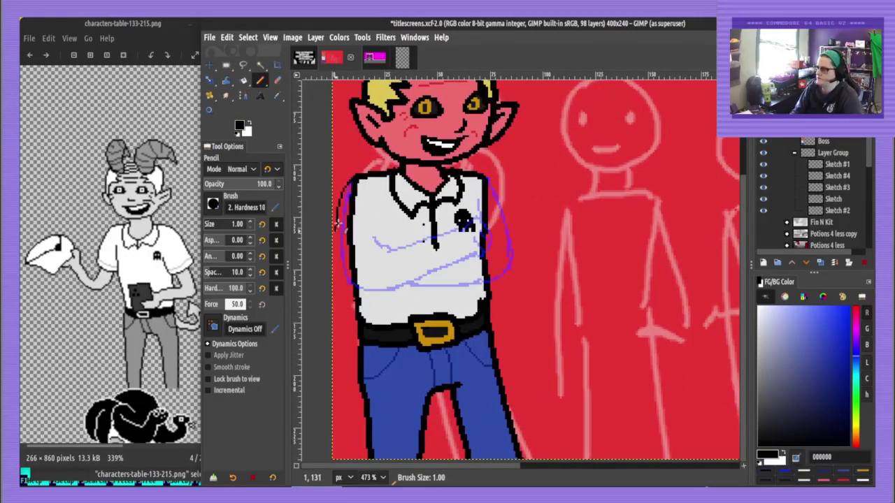
mouse_move(354, 178)
left_mouse_down()
mouse_move(337, 237)
mouse_move(367, 246)
mouse_move(391, 239)
left_mouse_up()
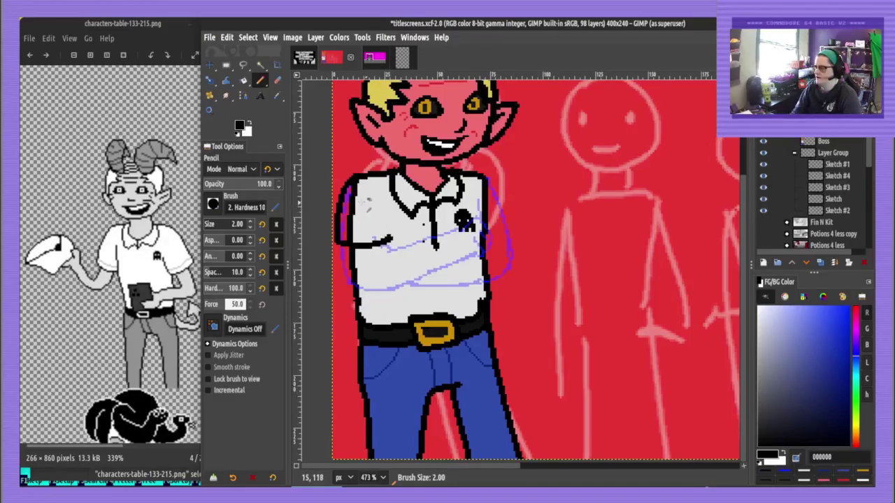
key("ctrl+z")
mouse_move(358, 178)
left_mouse_down()
mouse_move(337, 217)
mouse_move(357, 249)
mouse_move(381, 230)
left_mouse_up()
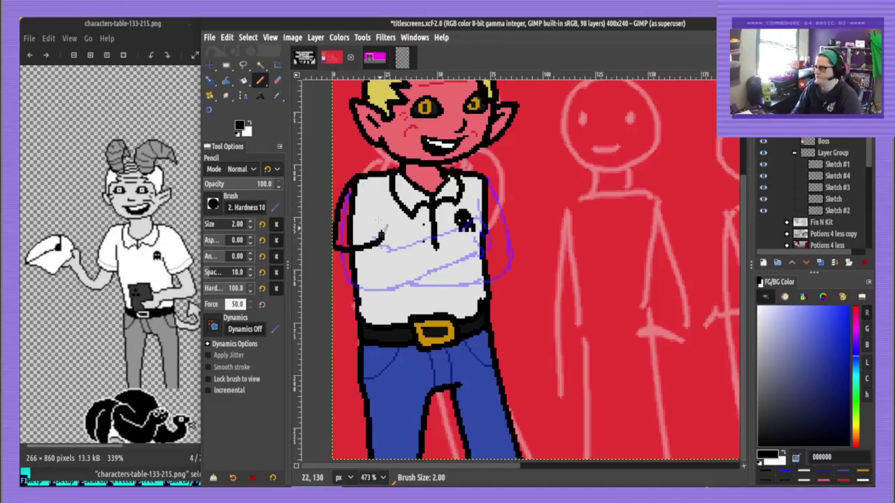
Fill the outlined sleeve with the shirt's light grey e0e0e0
left_click(376, 219, "ctrl")
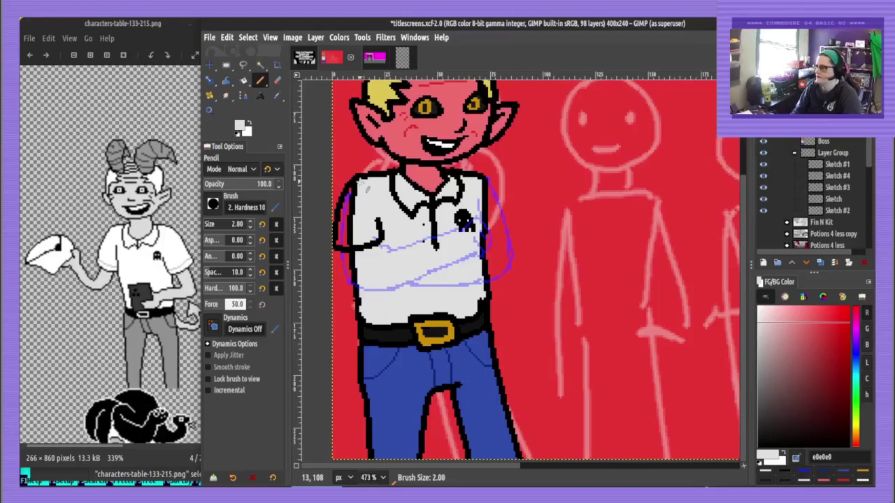
key("shift+b")
left_click(353, 223)
key("n")
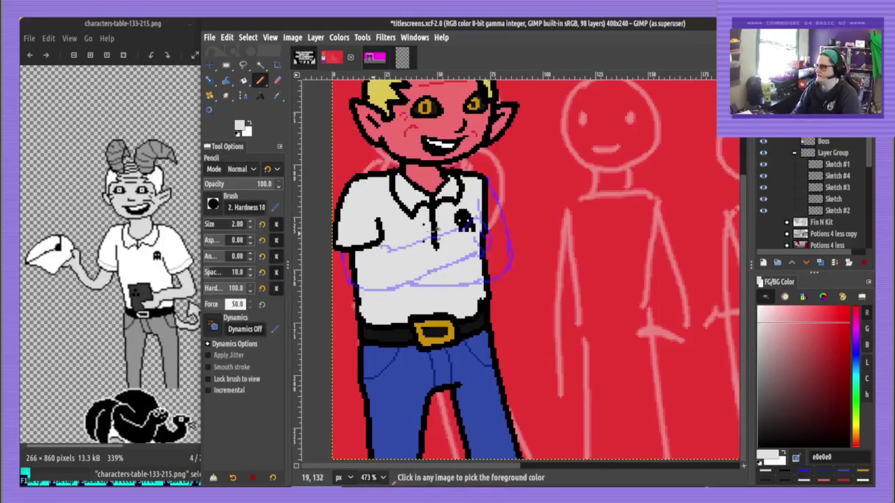
Draw a 1 px seam line along the sleeve's cuff in grey bebebe, reset the colors to default, and save the file
left_click_drag(777, 333, 743, 342)
key("bracketleft")
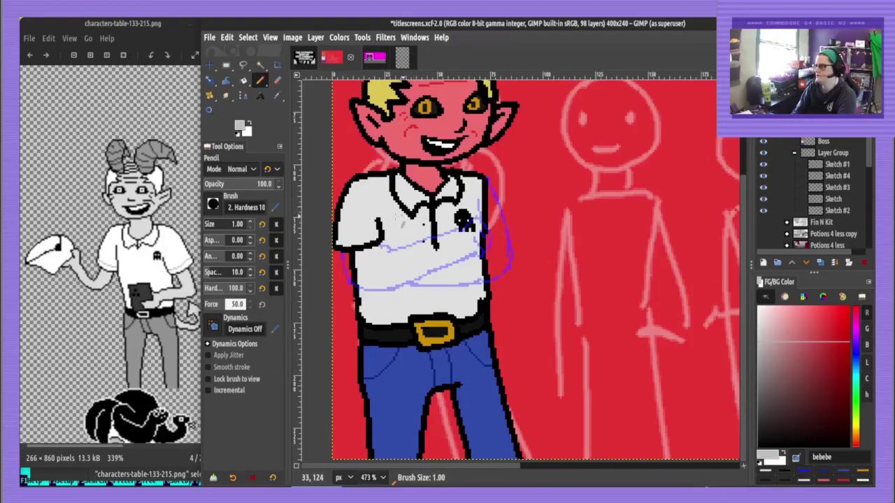
key("u")
key("n")
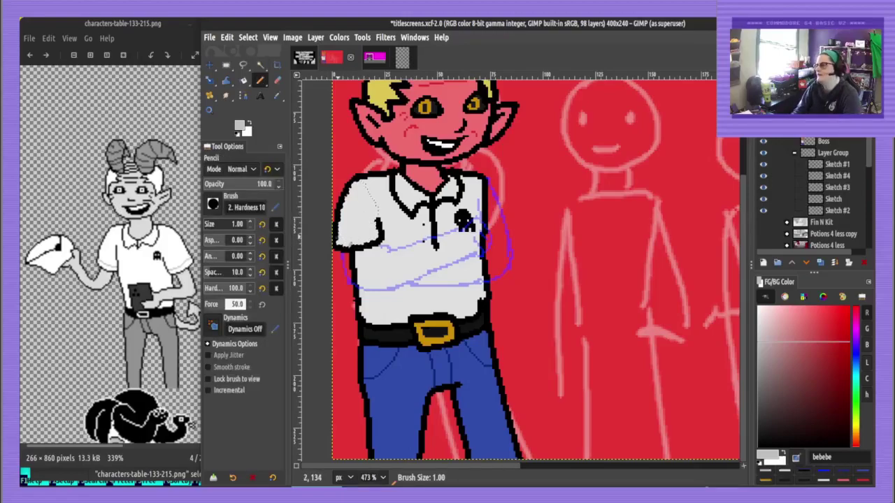
key("ctrl+shift+a")
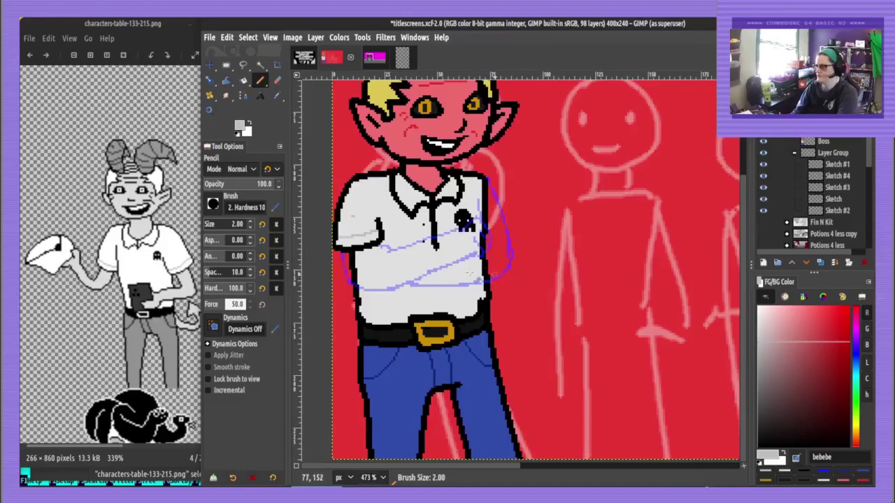
key("d")
key("ctrl+s")
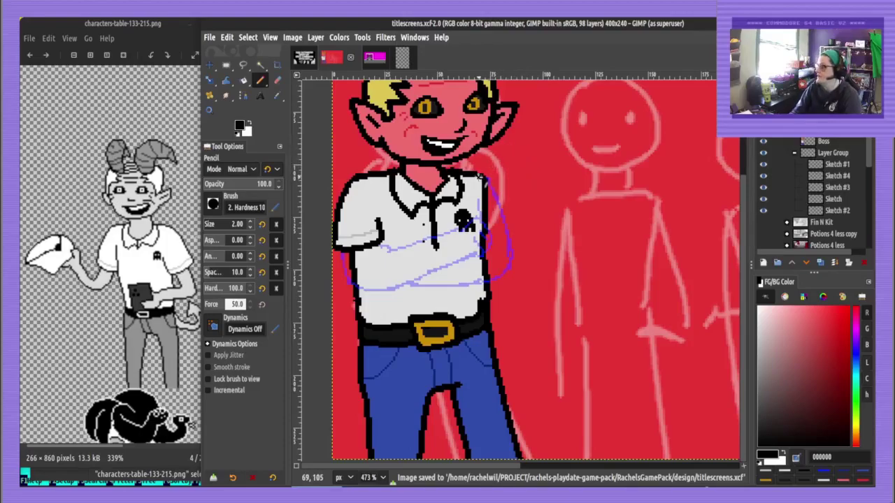
Outline the second short sleeve and the front forearm with its hand folded across the chest in 2 px black
mouse_move(480, 176)
left_mouse_down()
mouse_move(512, 220)
mouse_move(489, 225)
left_mouse_up()
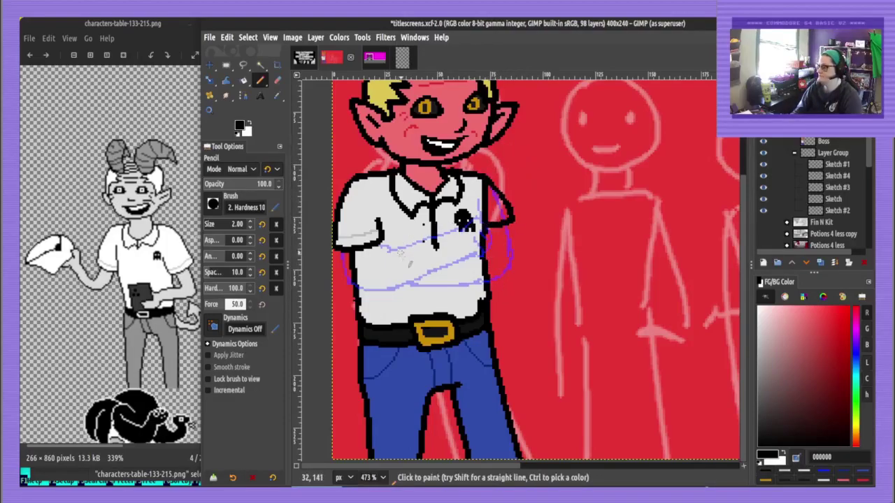
mouse_move(347, 251)
left_mouse_down()
mouse_move(357, 288)
mouse_move(371, 292)
mouse_move(468, 252)
left_mouse_up()
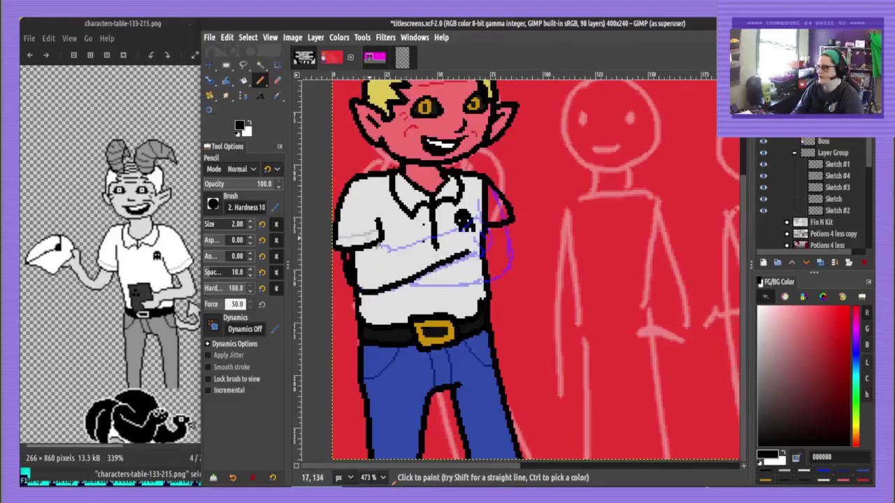
mouse_move(371, 245)
left_mouse_down()
mouse_move(386, 270)
mouse_move(451, 245)
mouse_move(463, 228)
mouse_move(485, 250)
mouse_move(467, 255)
left_mouse_up()
Fill the folded forearm and hand with the character's skin color f06e6e, touching up the fingers with the pencil
left_click(407, 153, "ctrl")
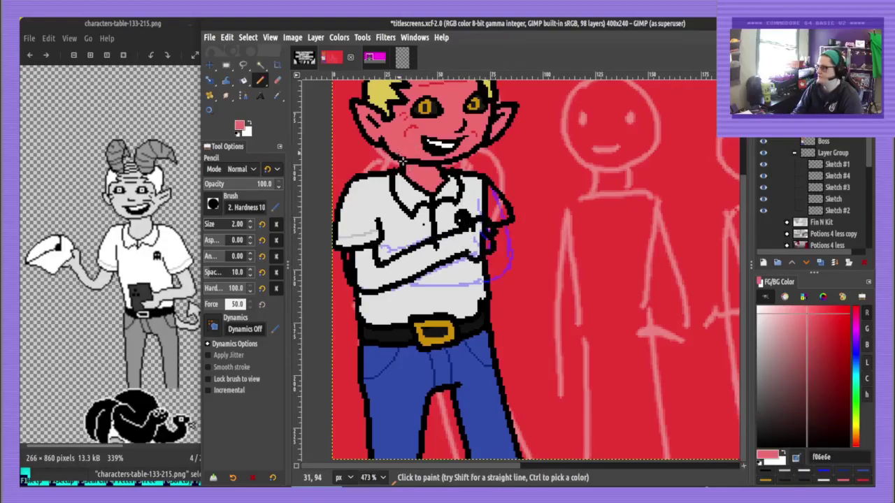
key("shift+b")
left_click(389, 279)
key("n")
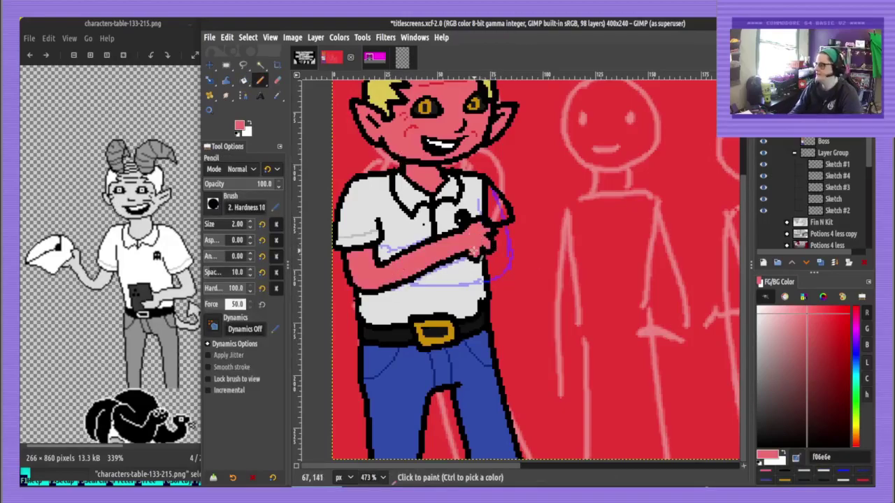
left_click(474, 251)
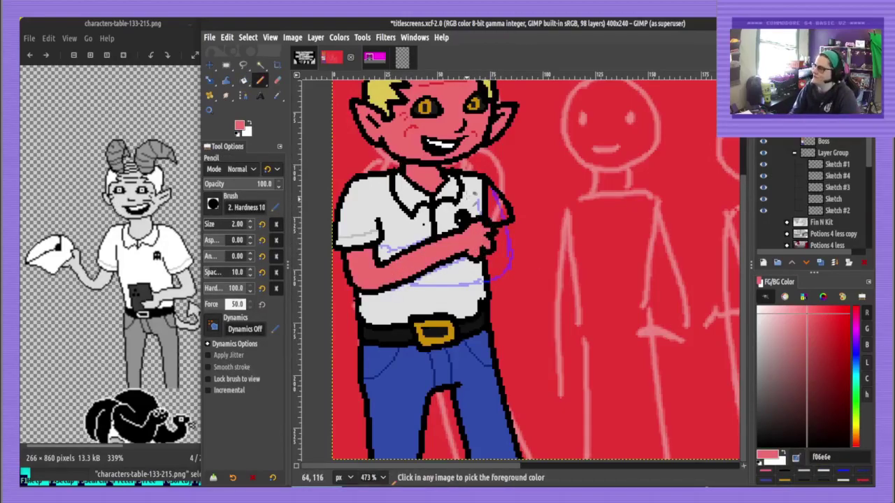
Fill the second short sleeve with the shirt's light grey e0e0e0, tidying its inner edge with the 1 px pencil
left_click(482, 203, "ctrl")
scroll(492, 207, "up", 2)
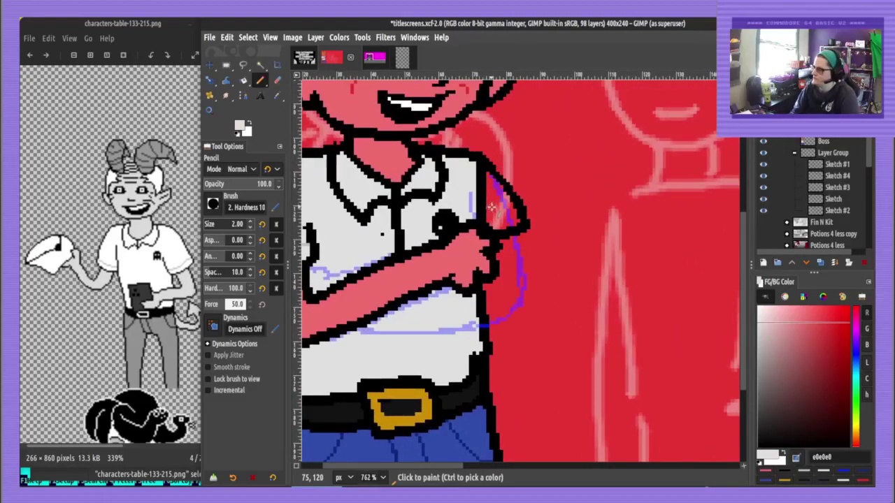
key("bracketleft")
left_click_drag(489, 221, 489, 175)
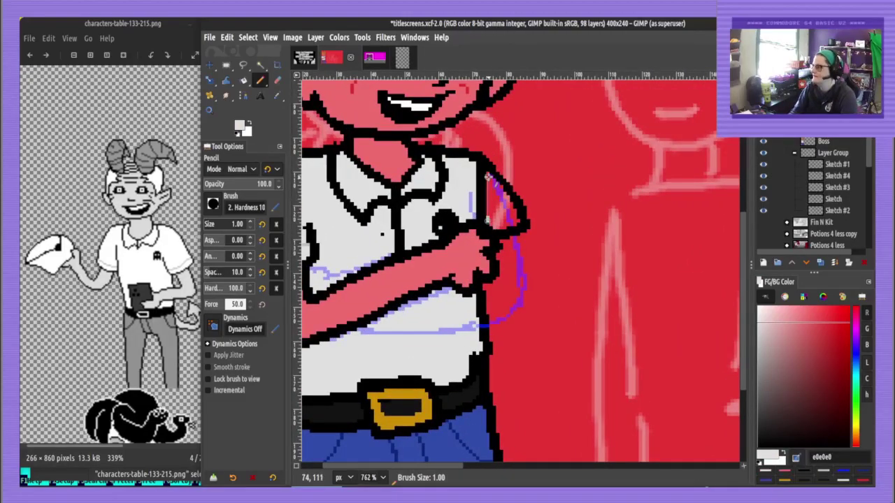
key("shift+b")
left_click(497, 200)
key("n")
Draw a 1 px seam line along the second sleeve's cuff in grey bebebe
left_click_drag(442, 238, 525, 239)
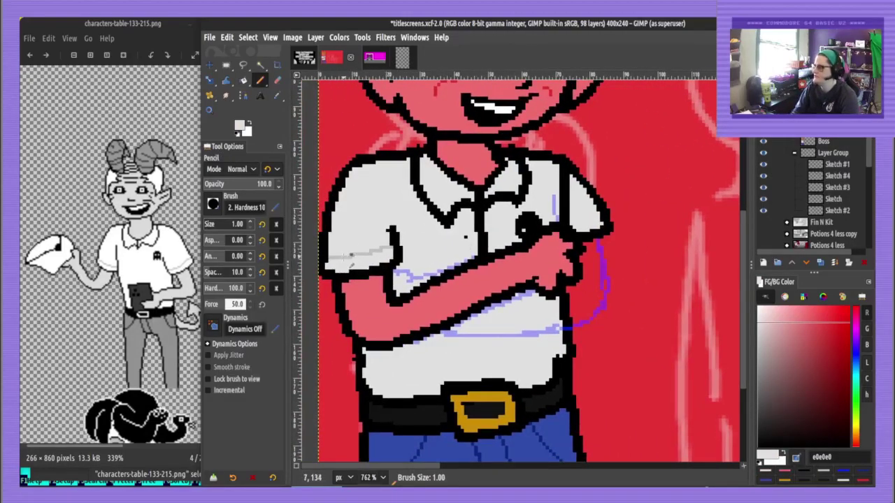
left_click(349, 257, "ctrl")
left_click_drag(571, 222, 596, 211)
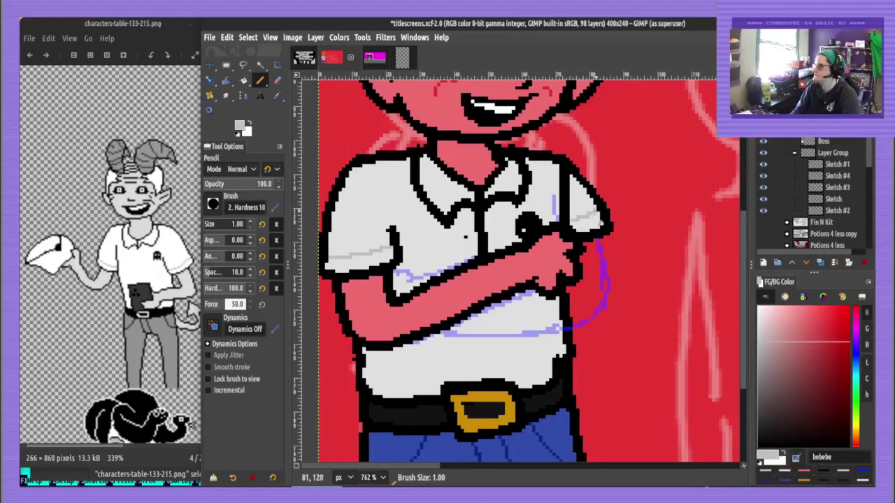
Outline the rear crossed arm in 2 px black, curving around the elbow from the front forearm up to the second sleeve
left_click(591, 234, "ctrl")
key("bracketright")
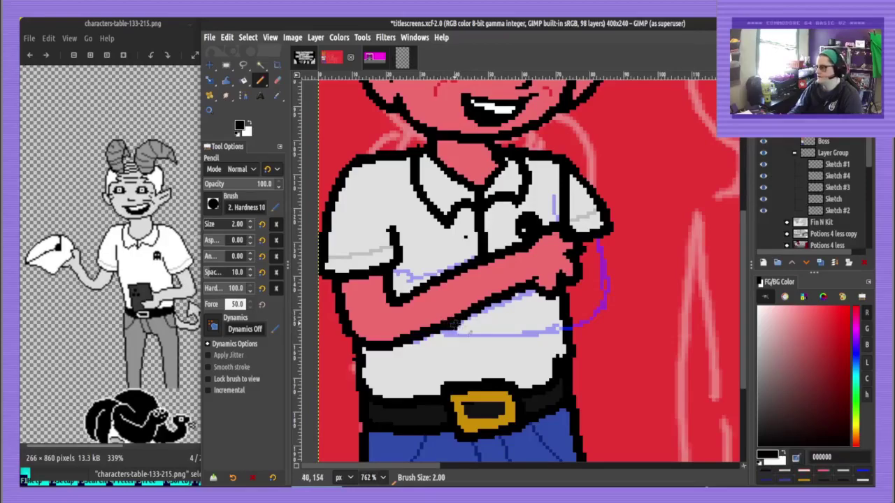
mouse_move(456, 326)
left_mouse_down()
mouse_move(564, 342)
mouse_move(602, 312)
left_mouse_up()
key("ctrl+z")
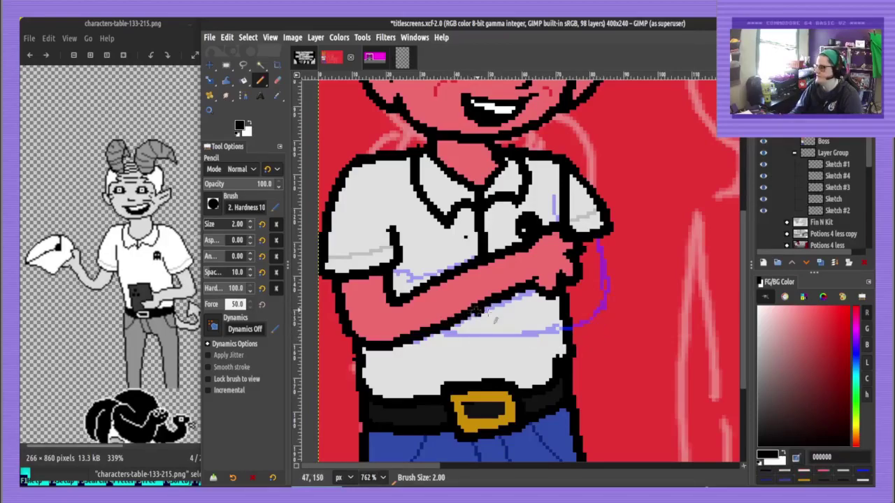
mouse_move(477, 313)
left_mouse_down()
mouse_move(527, 321)
mouse_move(601, 314)
mouse_move(612, 264)
mouse_move(603, 239)
left_mouse_up()
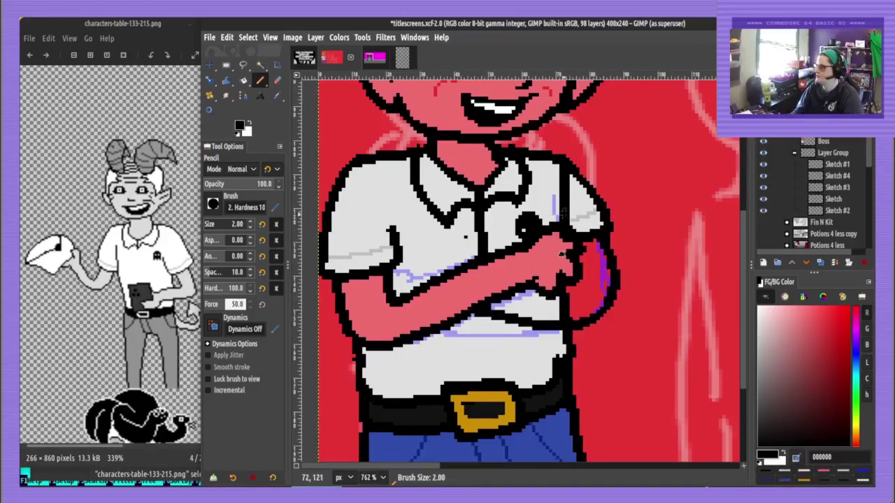
scroll(534, 276, "down", 4)
scroll(521, 371, "up", 2)
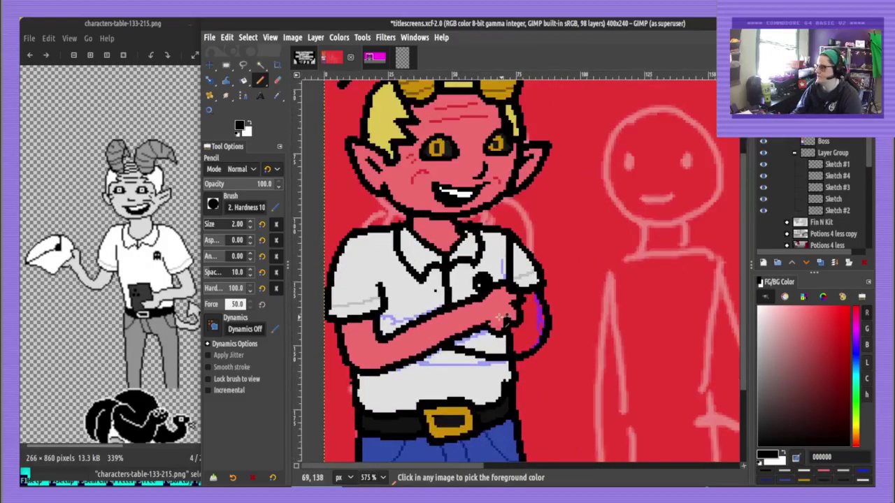
Fill the rear forearm and elbow with the skin color f06e6e, and save the file
left_click(383, 323, "ctrl")
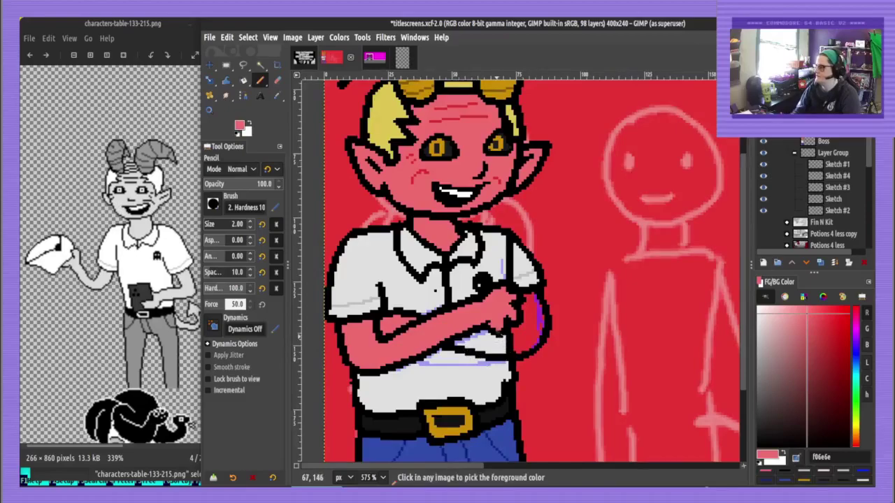
scroll(499, 342, "up", 1)
key("shift+b")
left_click(543, 311)
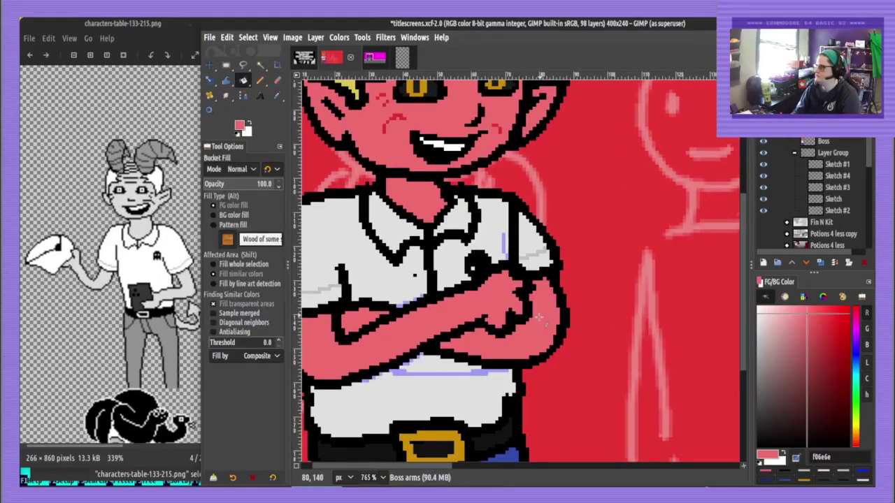
key("n")
scroll(538, 321, "down", 3)
key("ctrl+s")
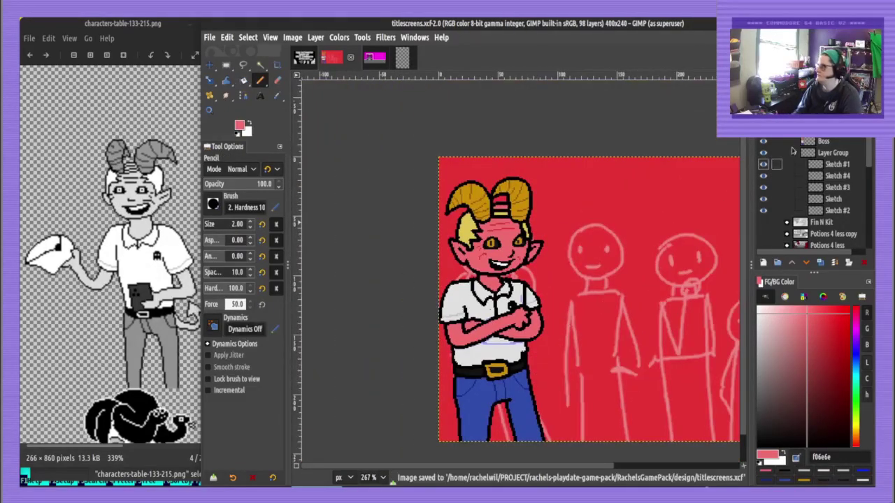
Delete the layer with the blue arm sketch, and save the file
left_click(865, 263)
left_click_drag(606, 319, 519, 268)
key("ctrl+s")
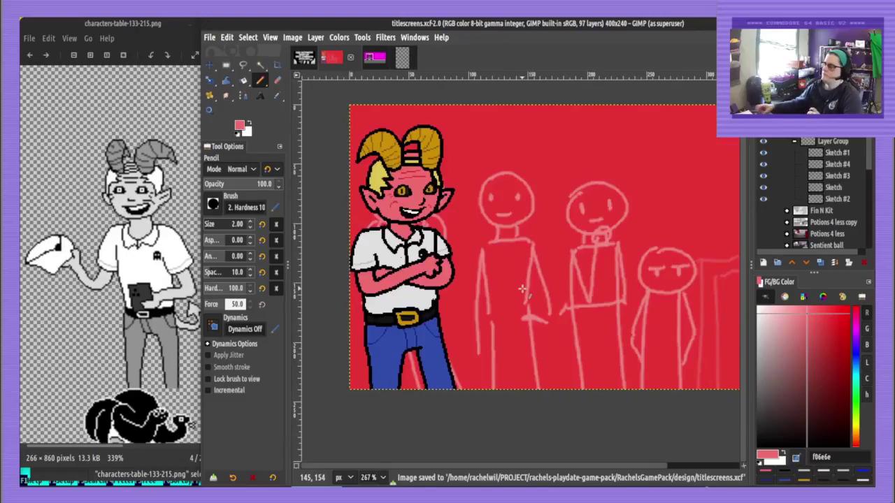
Bring the snake-haired woman holding a mug into view in the characters-table reference image
left_click(71, 286)
left_click_drag(163, 416, 175, 131)
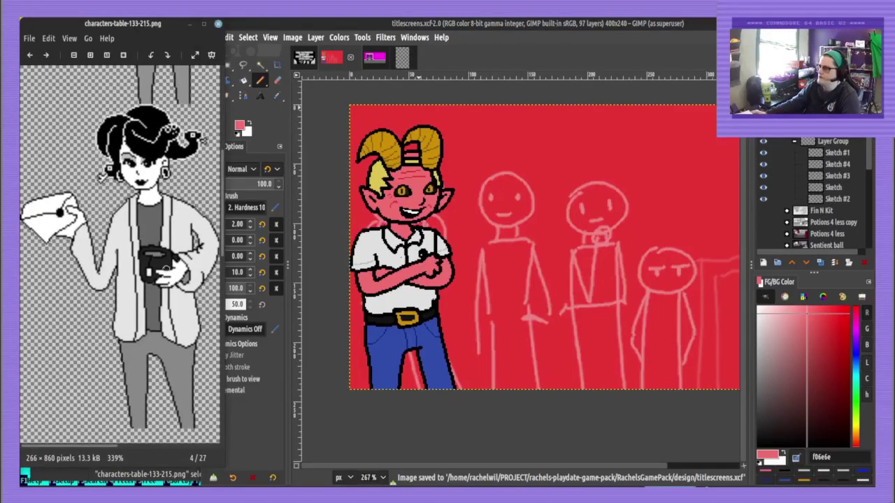
mouse_move(166, 268)
left_mouse_down()
mouse_move(155, 291)
mouse_move(166, 269)
left_mouse_up()
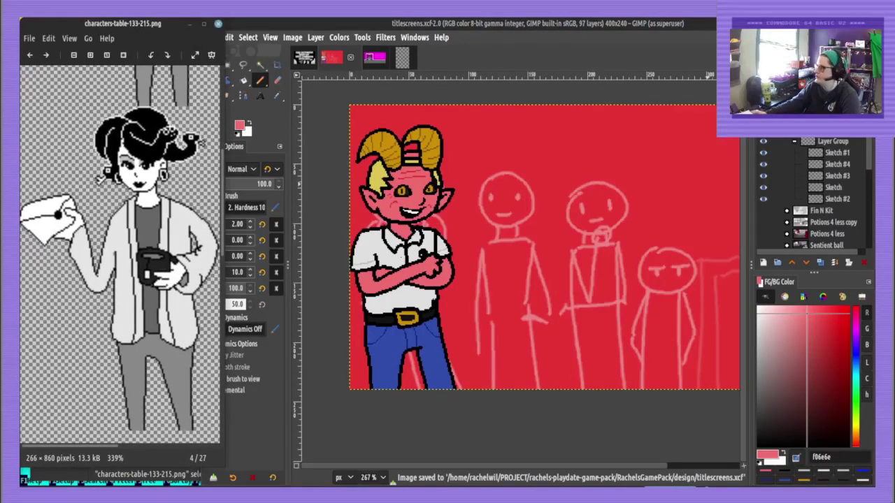
Create a layer group named Boss and move the boss character's layers into it
left_click(825, 130)
left_click(778, 263)
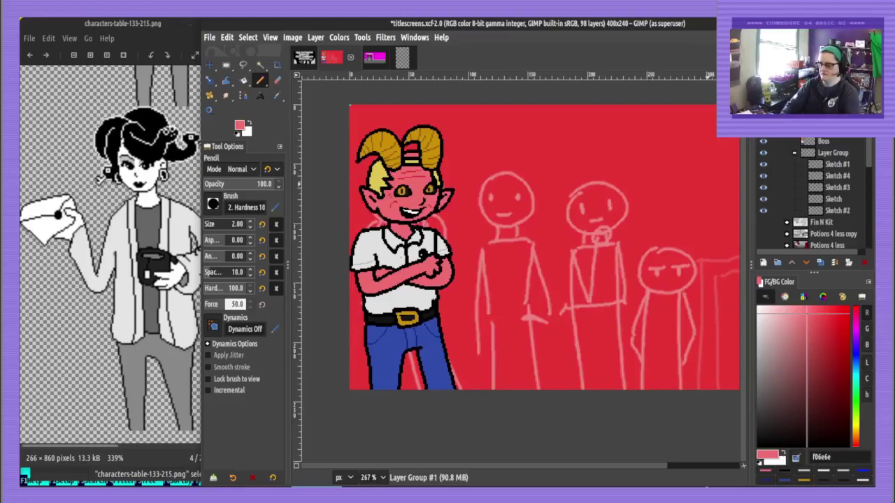
key("Return")
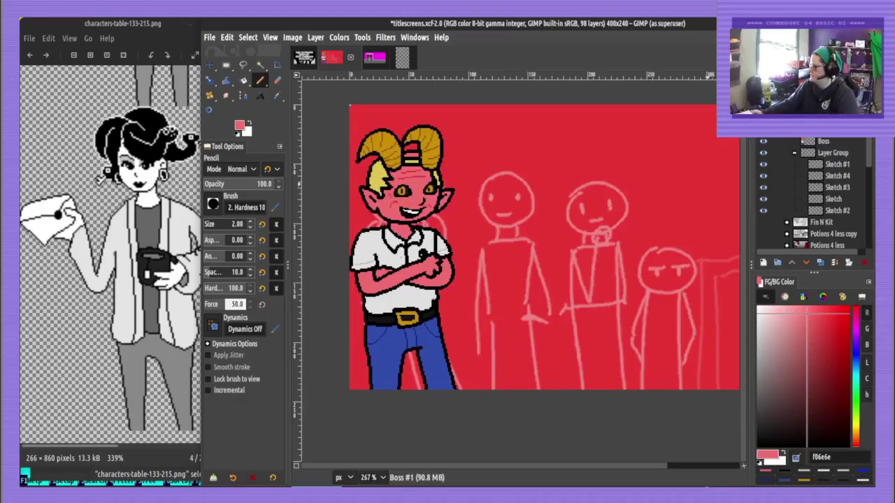
left_click_drag(823, 141, 822, 131)
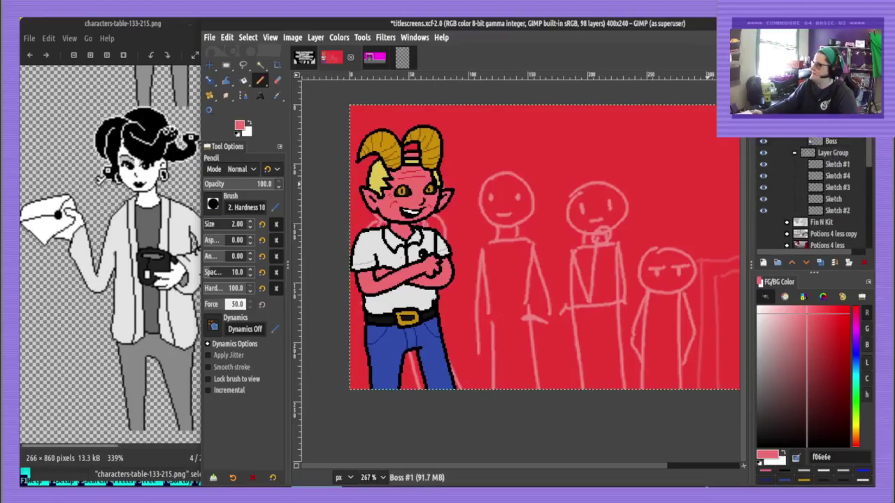
Duplicate the boss character's layer group and rename the copy HR
right_click(785, 149)
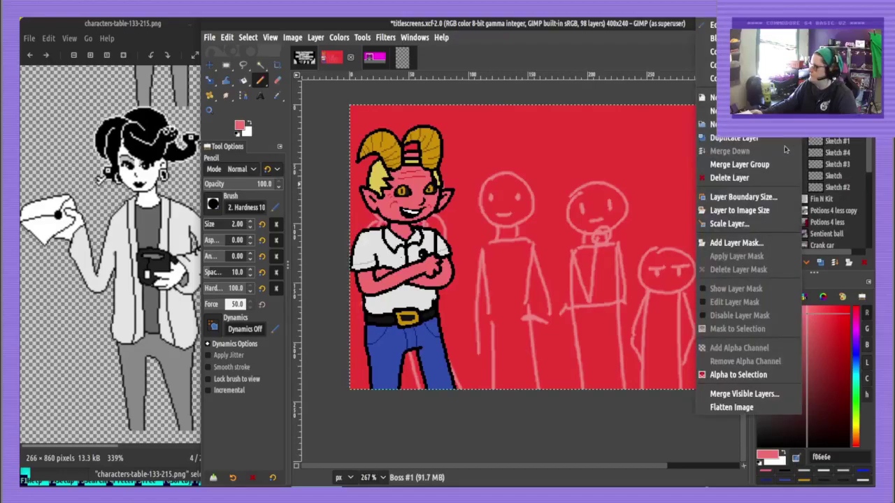
left_click(783, 139)
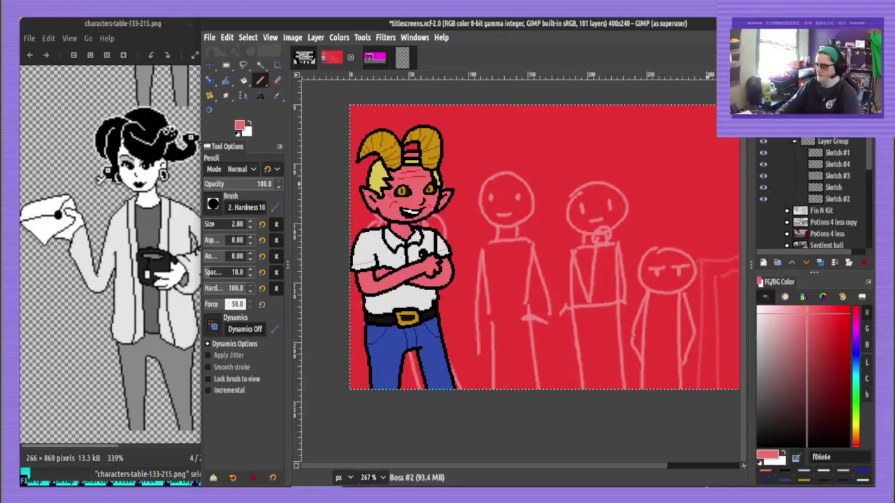
key("Return")
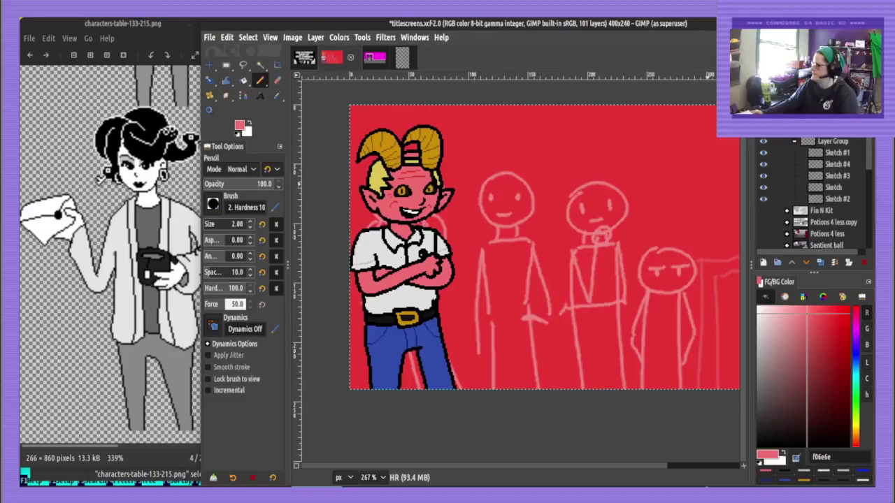
Cut the boss artwork out of the copied layers inside the HR group, and save the file
left_click(794, 118)
left_click(826, 142)
key("ctrl+x")
key("ctrl+z")
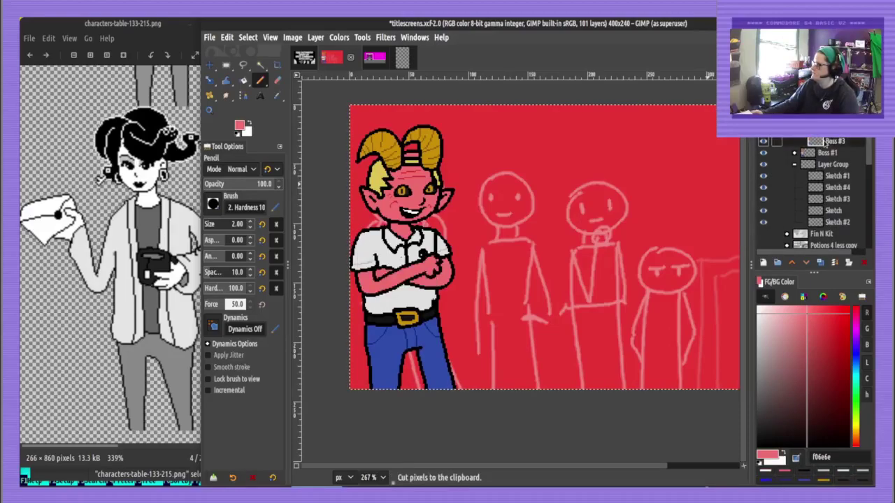
key("ctrl+s")
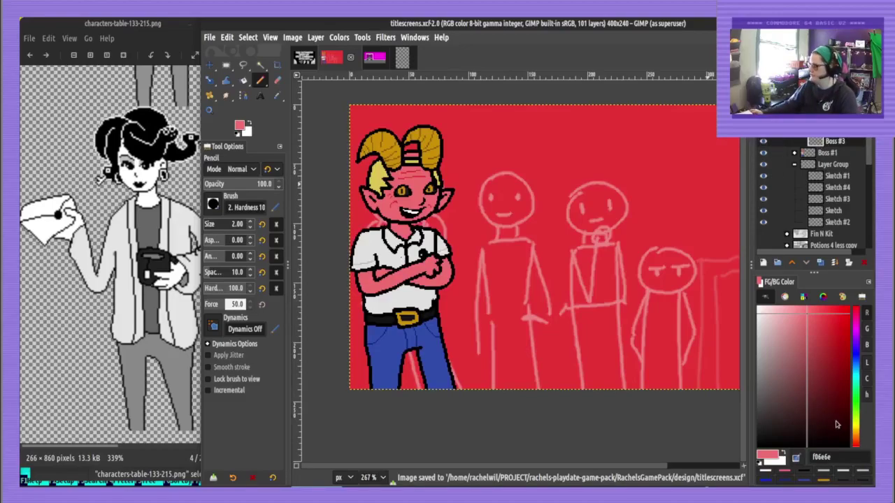
Reset the colors to default, rename the HR group's Boss layer copy as Base, and save the file
key("d")
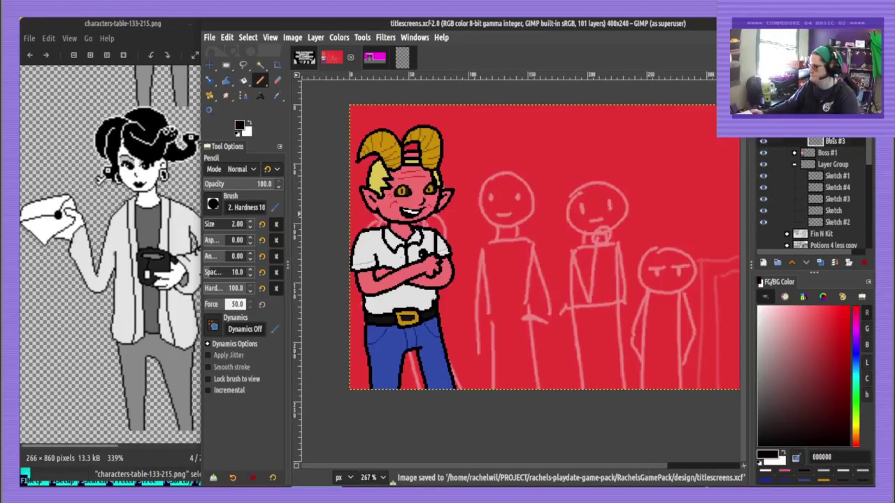
double_click(830, 144)
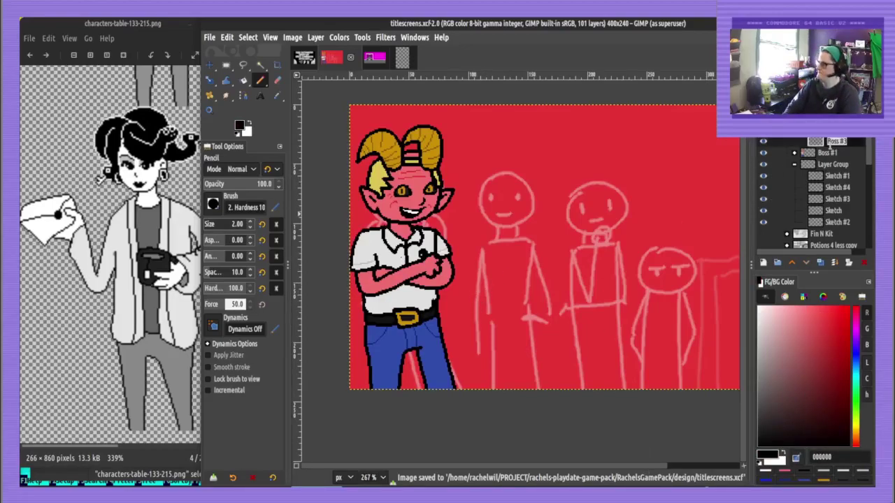
type("Base")
key("Return")
left_click(841, 130)
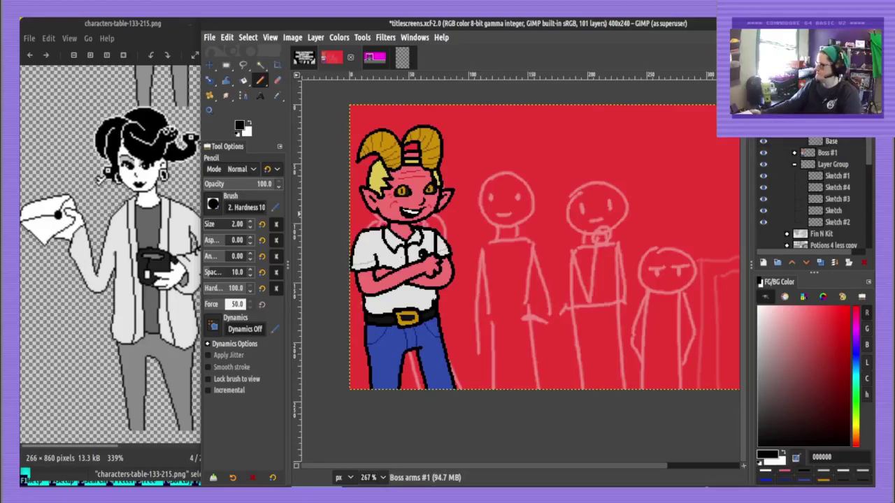
key("ctrl+s")
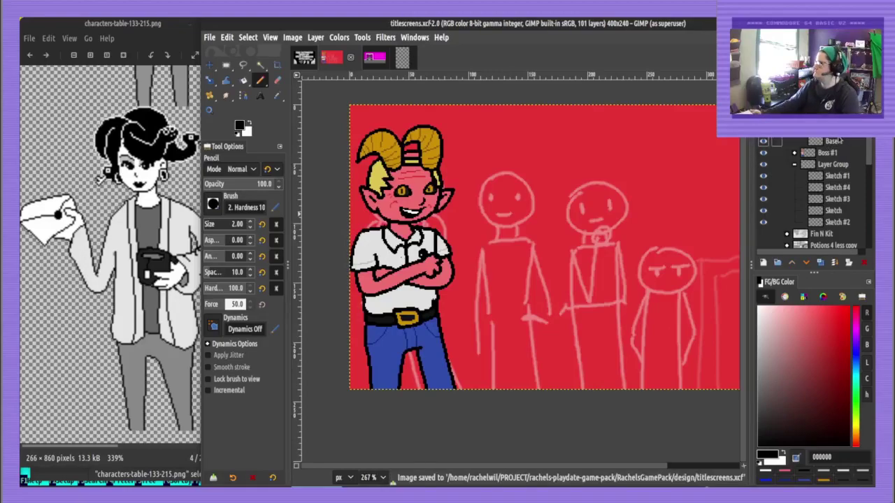
Outline the jaw and one round ear over the second sketched figure's head in 2 px black on the Base layer
scroll(521, 185, "up", 3)
left_click_drag(517, 185, 472, 214)
left_click_drag(520, 174, 519, 186)
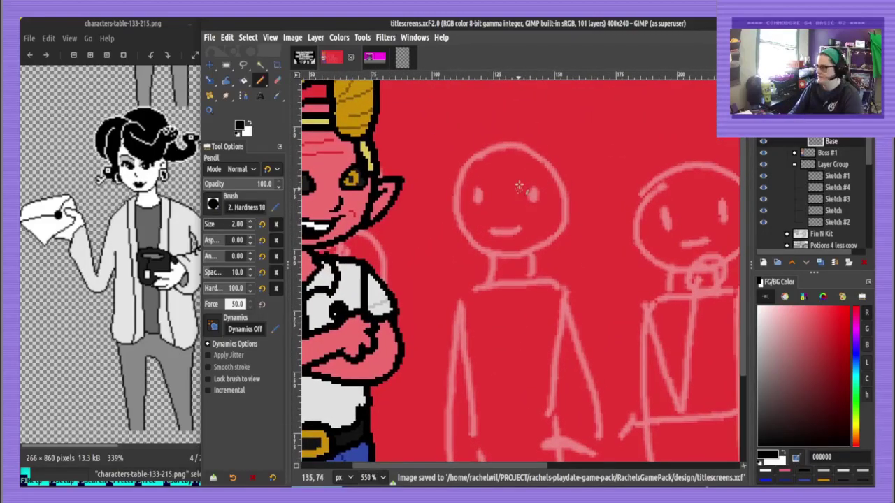
scroll(511, 193, "up", 1)
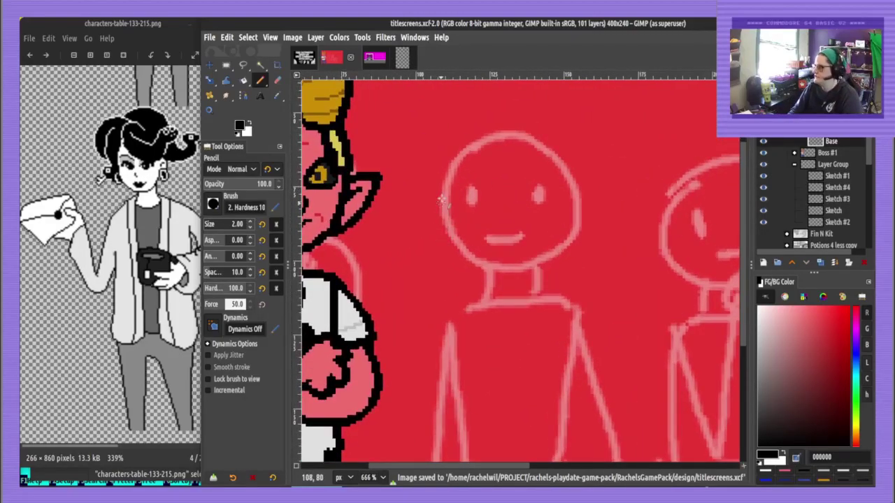
mouse_move(440, 188)
left_mouse_down()
mouse_move(445, 223)
mouse_move(488, 266)
mouse_move(504, 268)
left_mouse_up()
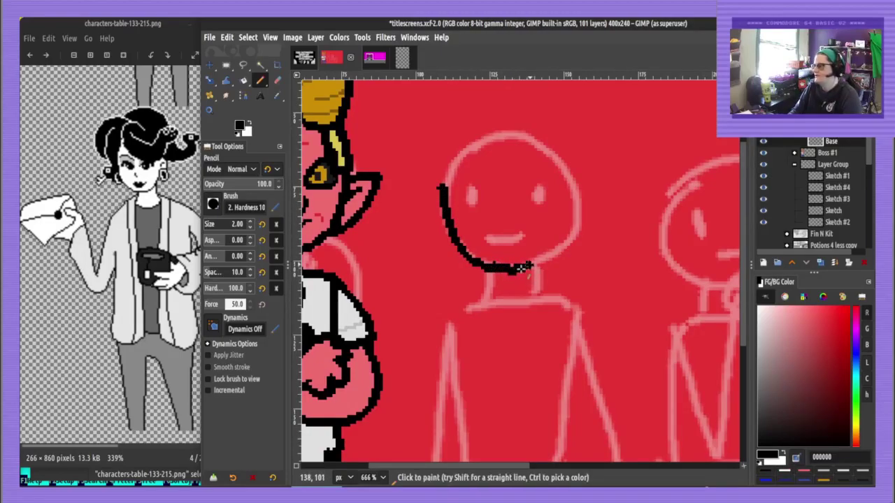
mouse_move(495, 269)
left_mouse_down()
mouse_move(537, 258)
mouse_move(577, 200)
mouse_move(585, 224)
mouse_move(574, 226)
mouse_move(575, 214)
mouse_move(569, 221)
left_mouse_up()
key("shift+e")
key("n")
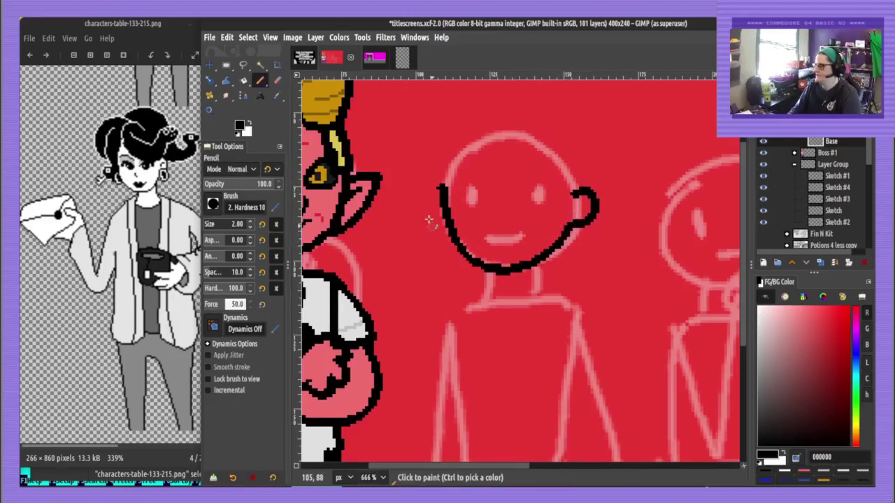
Draw the narrow ear on the side of the head facing the boss, and save the file
mouse_move(442, 200)
left_mouse_down()
mouse_move(433, 195)
mouse_move(447, 231)
mouse_move(428, 213)
mouse_move(448, 225)
left_mouse_up()
key("ctrl+z")
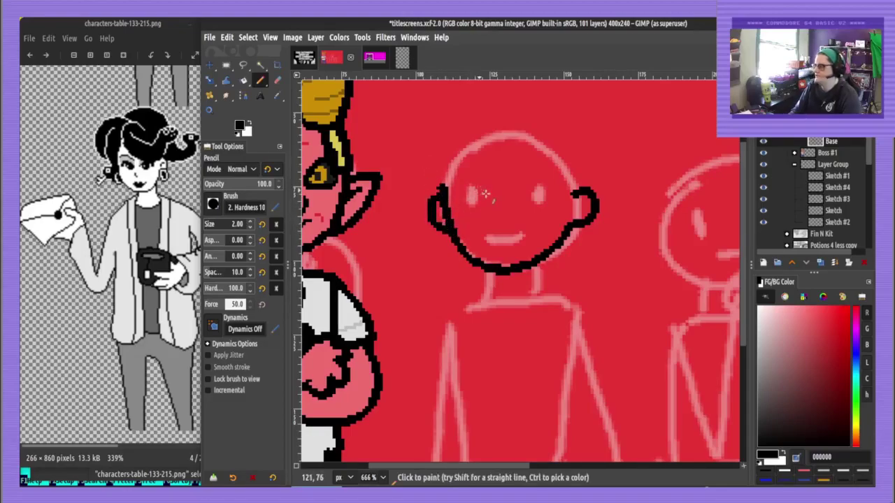
scroll(483, 186, "up", 2)
key("ctrl+s")
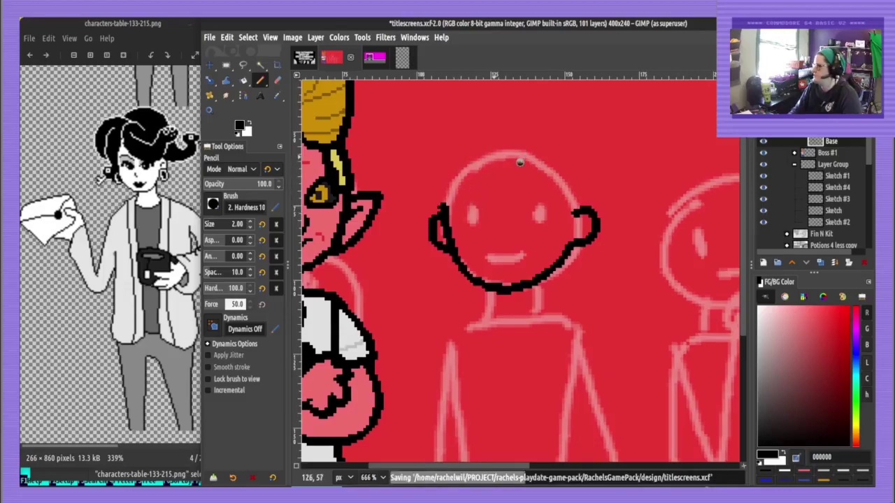
Outline the woman's fringe sweeping across her forehead and the long lock curling out beside the ear facing the boss
mouse_move(484, 130)
left_mouse_down()
mouse_move(465, 183)
mouse_move(510, 206)
mouse_move(557, 204)
mouse_move(575, 186)
left_mouse_up()
mouse_move(491, 151)
left_mouse_down()
mouse_move(502, 169)
mouse_move(542, 179)
mouse_move(564, 146)
mouse_move(608, 174)
mouse_move(571, 188)
left_mouse_up()
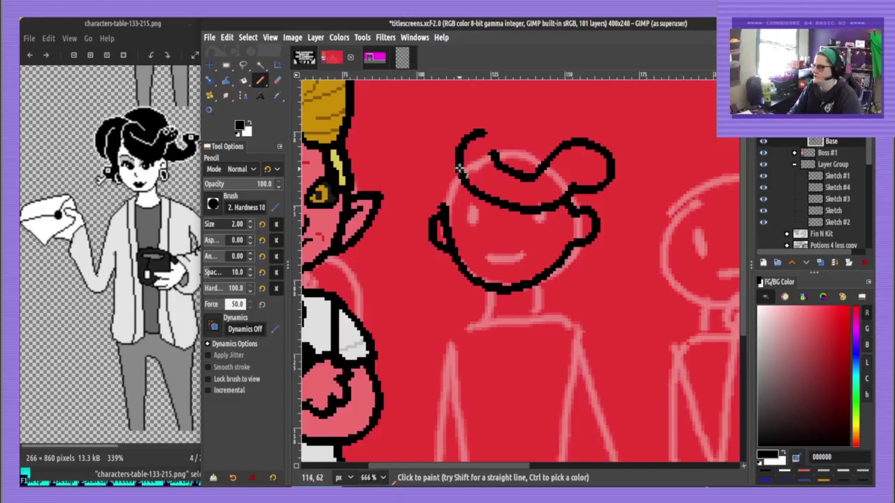
left_click_drag(460, 171, 447, 205)
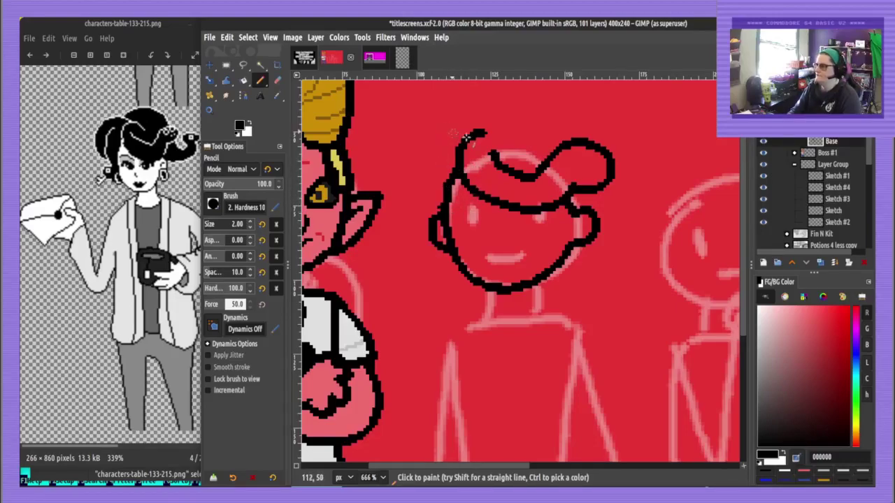
mouse_move(456, 135)
left_mouse_down()
mouse_move(436, 139)
mouse_move(410, 185)
mouse_move(432, 257)
mouse_move(420, 244)
mouse_move(396, 248)
mouse_move(413, 282)
mouse_move(472, 274)
left_mouse_up()
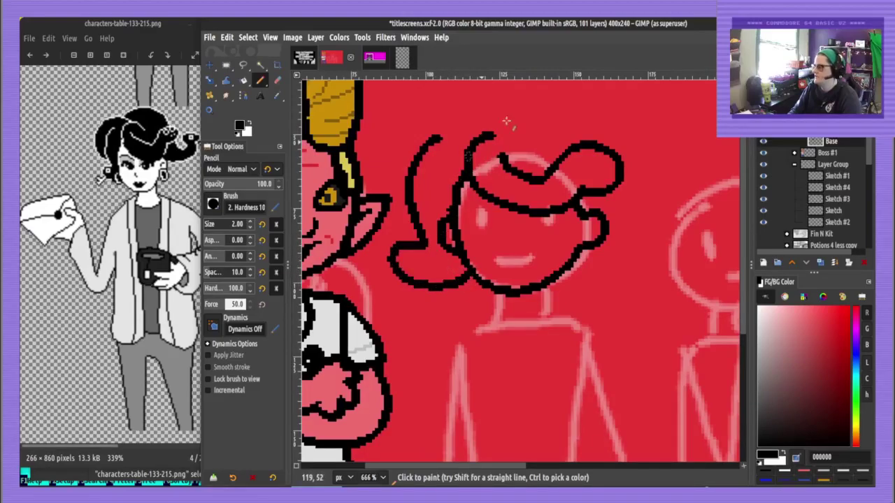
Outline the rounded crown of her hair and the wavy snake-like lock flying out above the far ear
mouse_move(408, 199)
left_mouse_down()
mouse_move(424, 127)
mouse_move(487, 109)
left_mouse_up()
mouse_move(484, 94)
left_mouse_down()
mouse_move(475, 176)
mouse_move(466, 179)
mouse_move(478, 166)
mouse_move(567, 210)
mouse_move(598, 268)
left_mouse_up()
left_click_drag(569, 233, 561, 181)
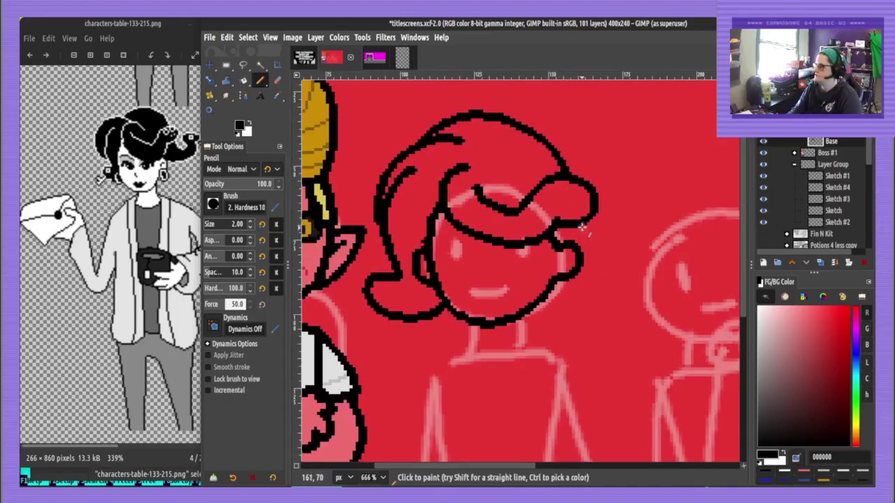
mouse_move(582, 225)
left_mouse_down()
mouse_move(648, 173)
mouse_move(669, 214)
mouse_move(647, 219)
mouse_move(608, 273)
mouse_move(579, 277)
left_mouse_up()
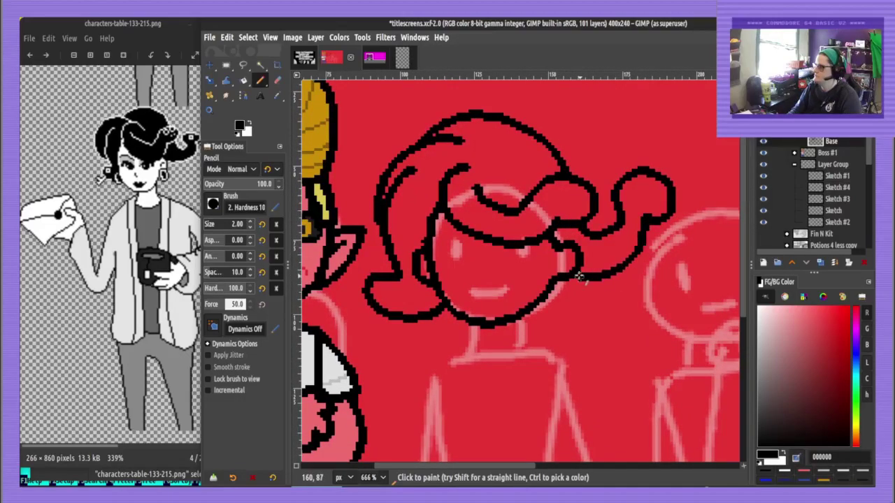
left_click_drag(512, 248, 490, 242)
Fill all sections of the woman's hair with dark grey 4f4f4f, including the snake-like lock, and save the file
mouse_move(758, 413)
left_mouse_down()
mouse_move(753, 426)
mouse_move(746, 377)
mouse_move(746, 406)
left_mouse_up()
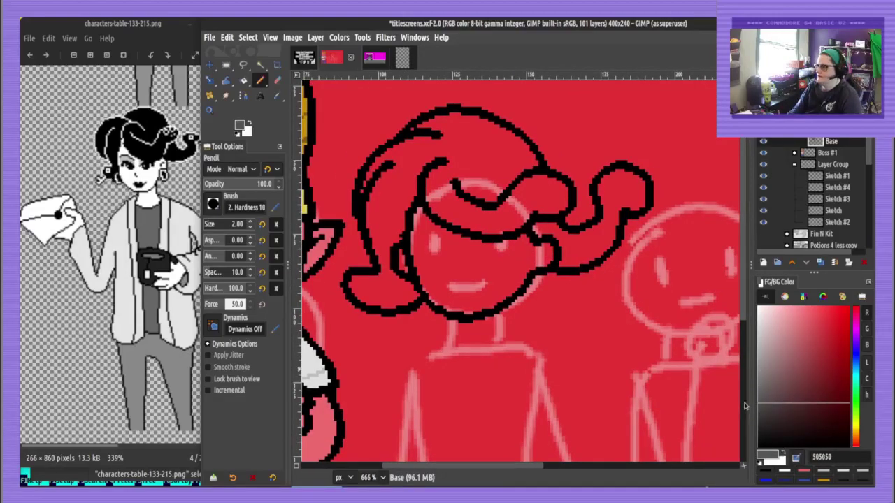
left_click_drag(553, 316, 707, 333)
scroll(627, 349, "right", 2)
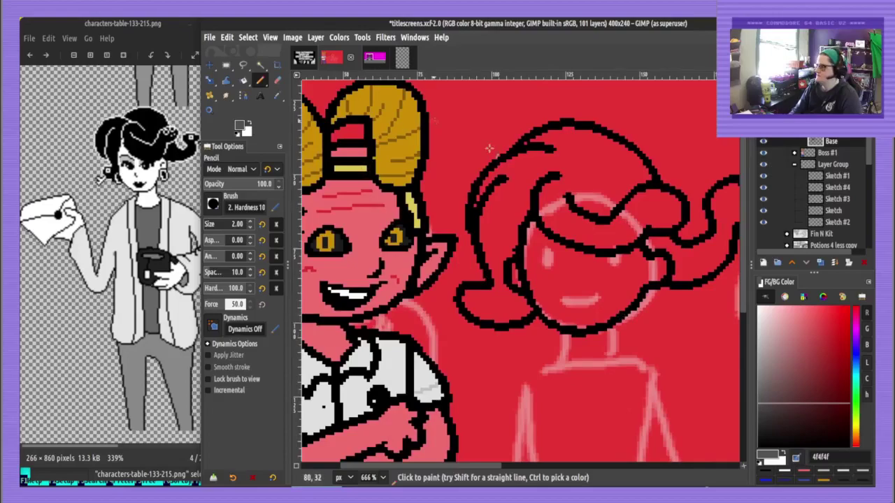
key("shift+b")
left_click(533, 195)
left_click(477, 201)
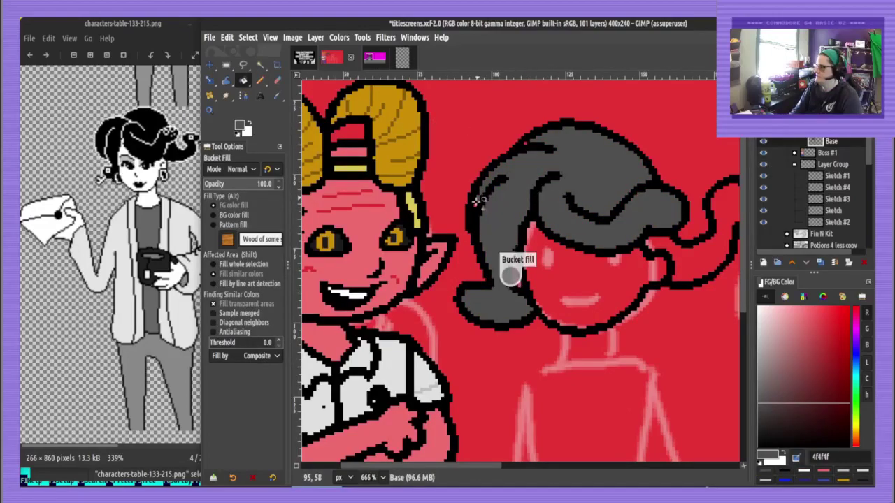
left_click(475, 205)
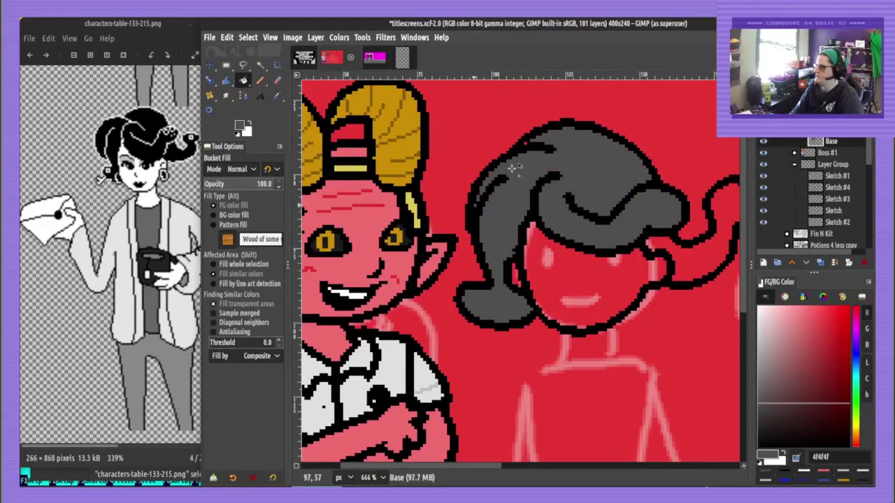
left_click(688, 253)
key("ctrl+s")
Try flattening the image and converting it to dithered black-and-white indexed color, and undo both changes
left_click(293, 37)
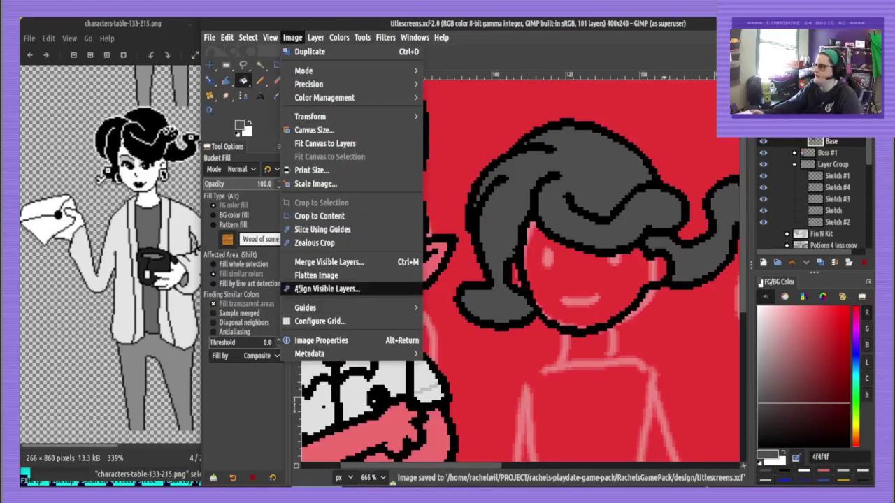
left_click(316, 276)
left_click(292, 37)
mouse_move(301, 71)
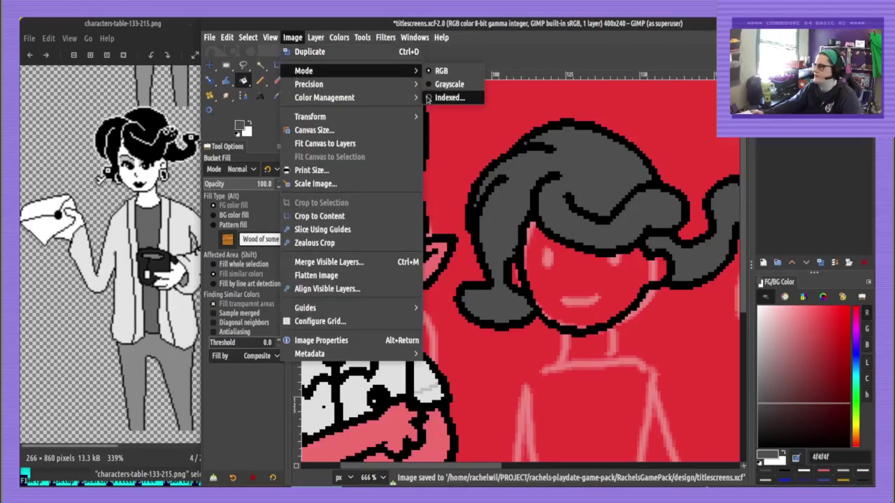
left_click(450, 98)
left_click(622, 371)
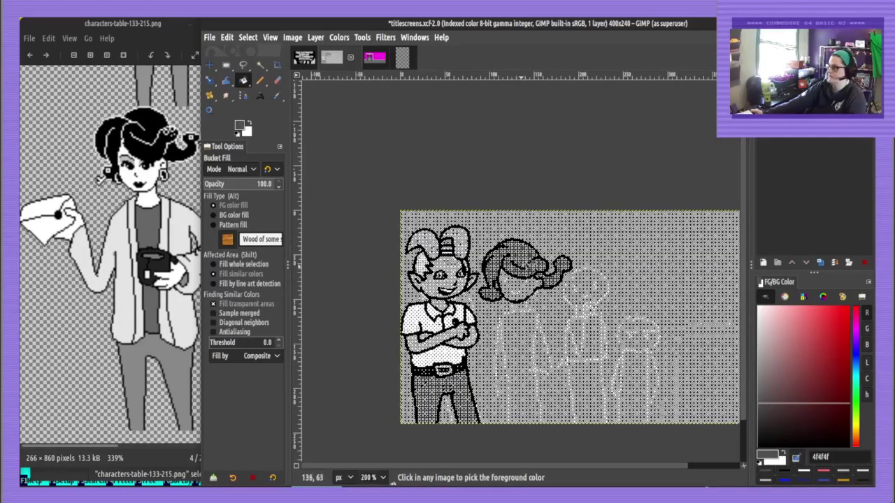
scroll(553, 284, "down", 1)
scroll(535, 292, "up", 3)
key("ctrl+z")
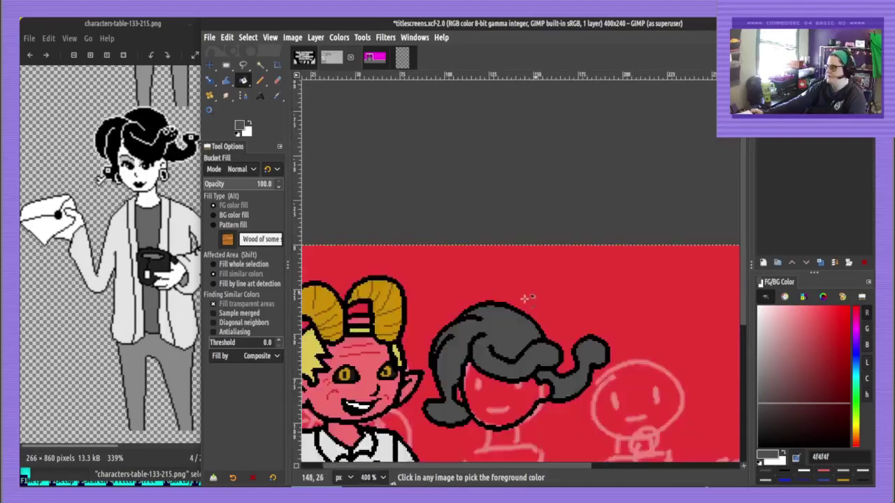
key("ctrl+z")
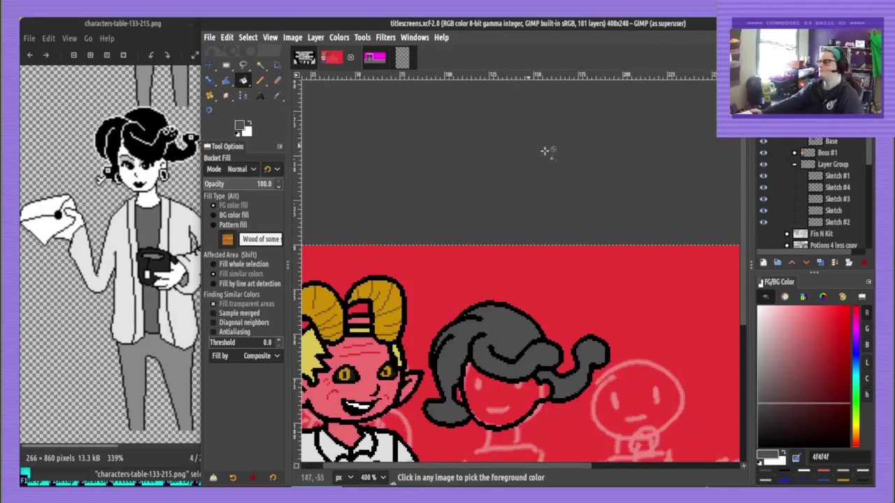
Fill the woman's face and ears with tan c9a16c on the Base layer
left_click_drag(486, 273, 502, 183)
key("n")
left_click(815, 142)
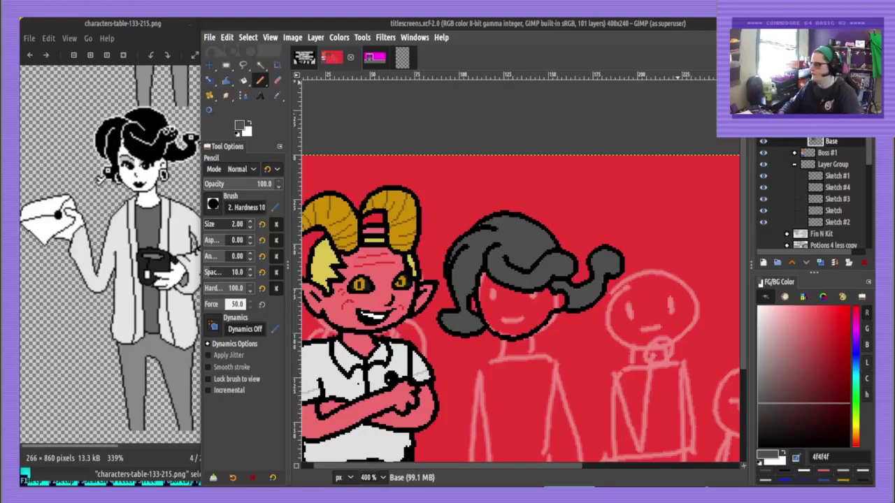
left_click_drag(595, 269, 620, 256)
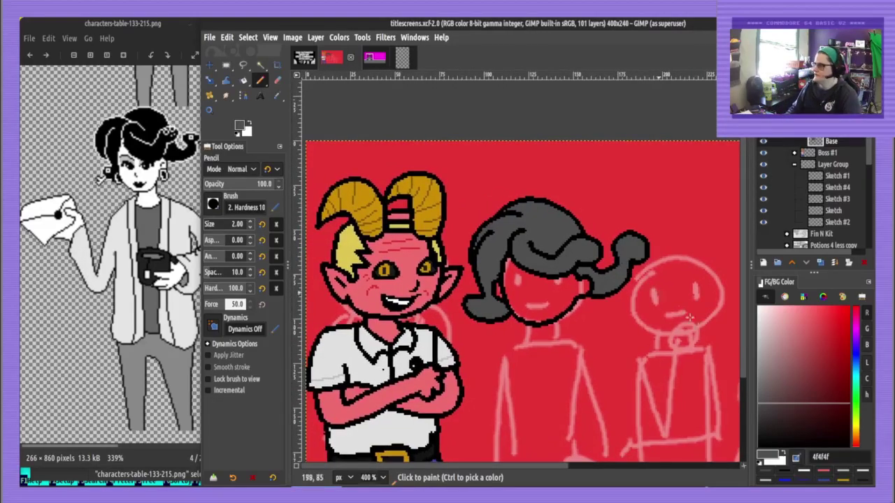
left_click(854, 439)
left_click_drag(860, 438, 859, 439)
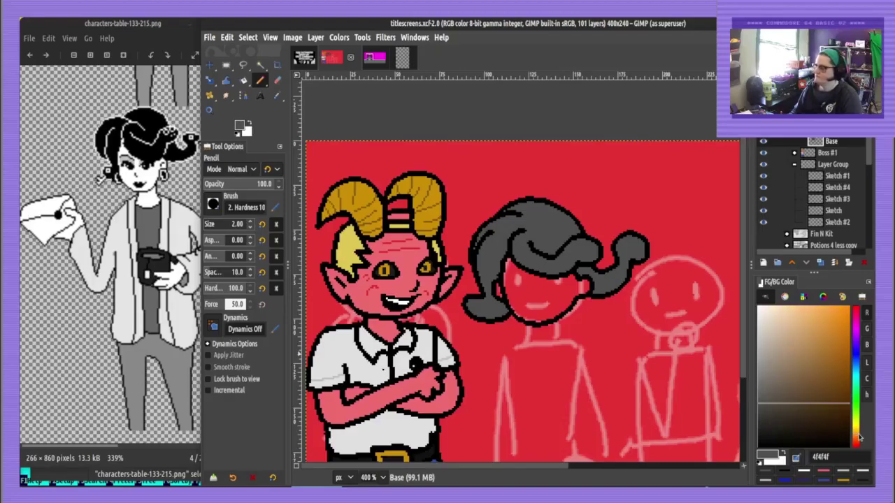
left_click_drag(787, 396, 800, 335)
key("shift+b")
left_click(519, 291)
left_click(502, 291)
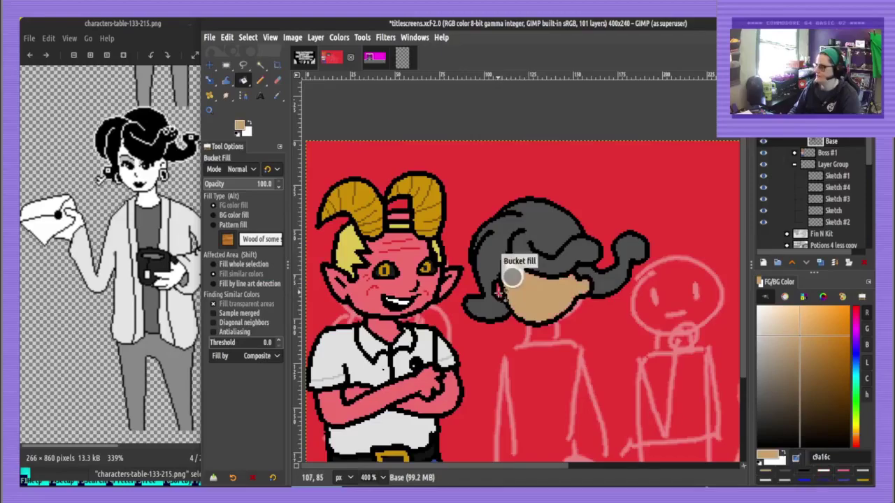
Sample black and outline the woman's neck, the two front edges of her open cardigan and the curved neckline between them
key("n")
left_click(536, 325, "ctrl")
scroll(534, 363, "up", 3)
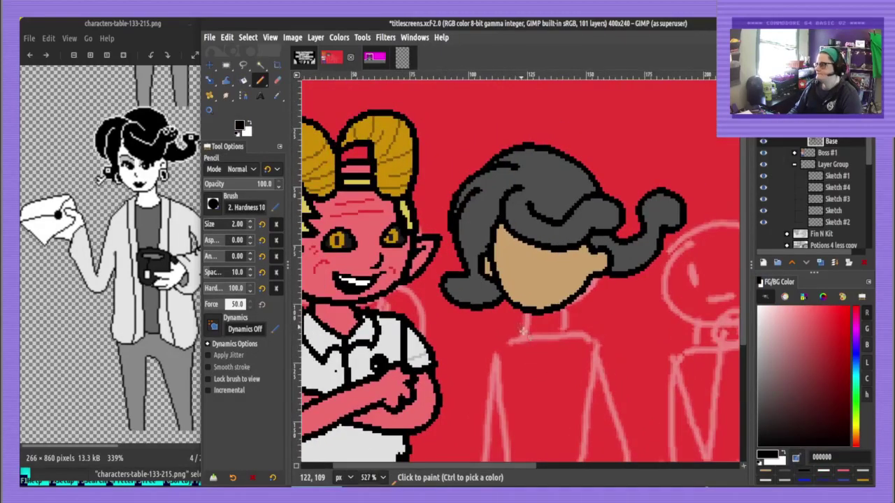
mouse_move(518, 342)
left_mouse_down()
mouse_move(526, 311)
mouse_move(574, 341)
mouse_move(569, 261)
mouse_move(490, 239)
mouse_move(514, 388)
left_mouse_up()
scroll(569, 261, "down", 3)
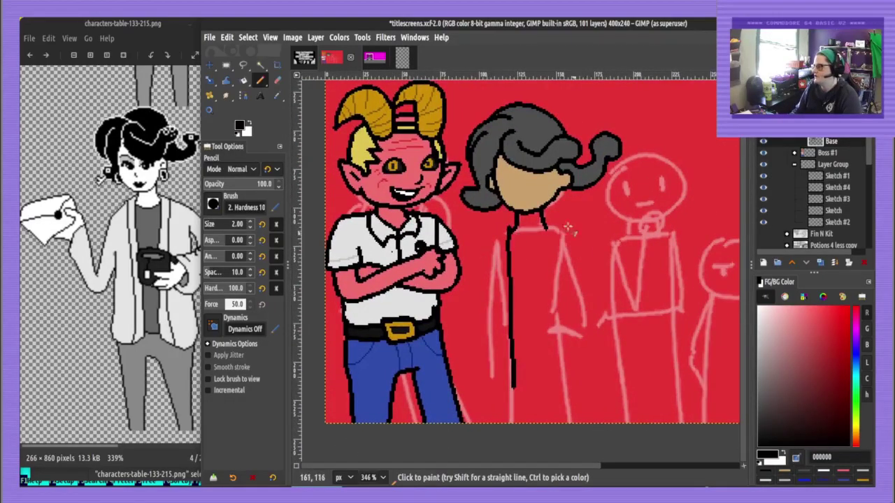
mouse_move(548, 227)
left_mouse_down()
mouse_move(558, 381)
mouse_move(576, 402)
left_mouse_up()
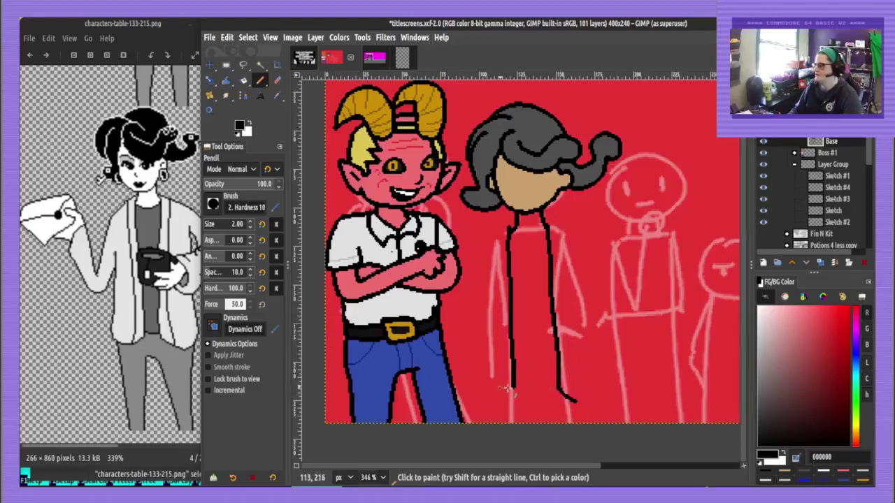
left_click_drag(513, 389, 495, 403)
key("ctrl+z")
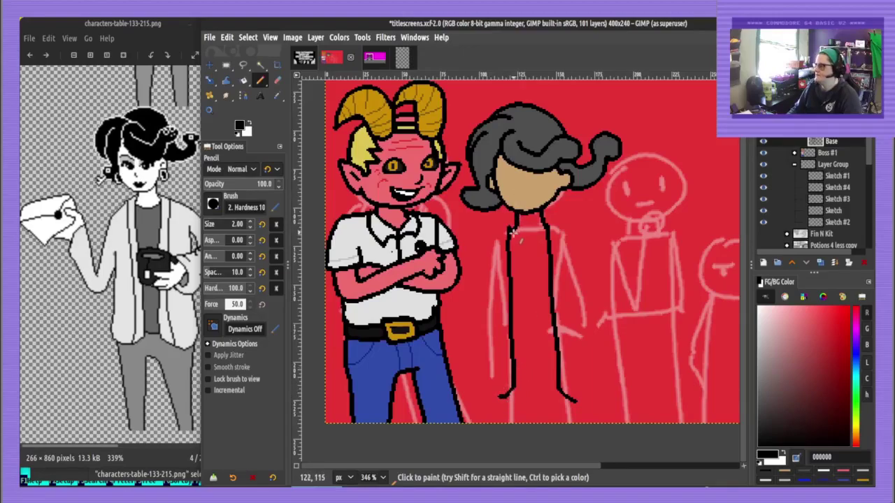
left_click_drag(510, 231, 548, 230)
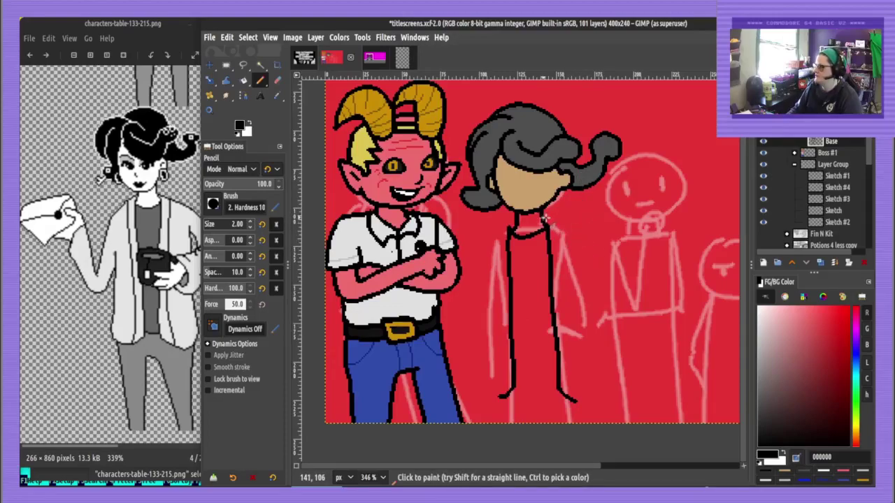
Draw the cardigan's shoulders and outer edges on both sides, curving into rounded bottom corners that close both panels
left_click_drag(544, 216, 568, 224)
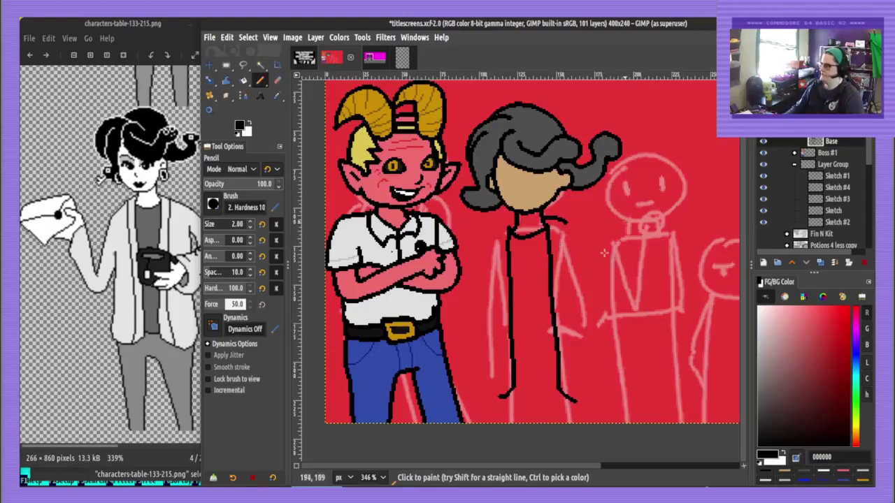
key("ctrl+z")
mouse_move(546, 217)
left_mouse_down()
mouse_move(579, 223)
mouse_move(591, 274)
mouse_move(591, 398)
mouse_move(572, 398)
left_mouse_up()
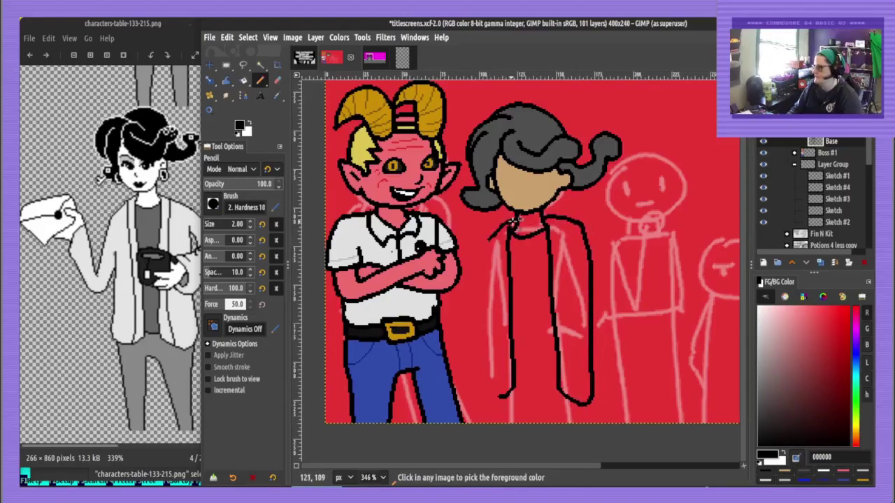
mouse_move(493, 224)
left_mouse_down()
mouse_move(483, 239)
mouse_move(482, 318)
mouse_move(495, 393)
left_mouse_up()
key("ctrl+z")
mouse_move(483, 233)
left_mouse_down()
mouse_move(482, 383)
mouse_move(491, 384)
mouse_move(486, 399)
mouse_move(512, 392)
mouse_move(484, 396)
mouse_move(511, 393)
left_mouse_up()
key("ctrl+z")
key("shift+e")
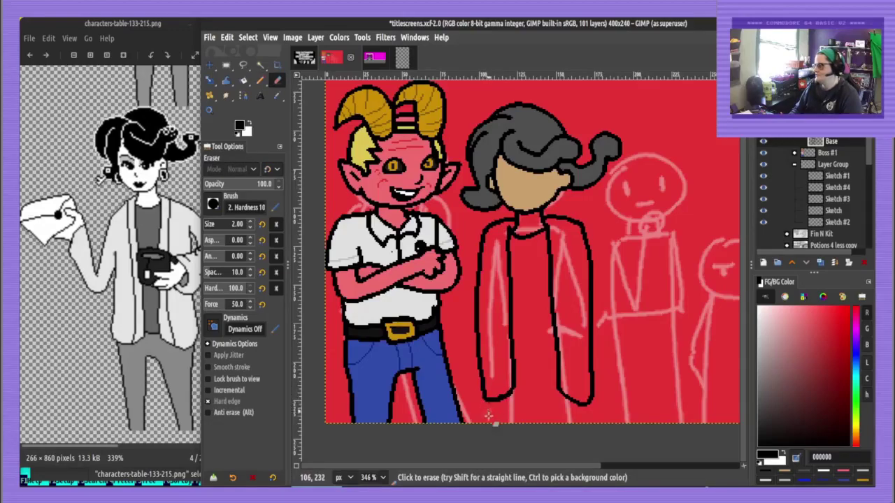
key("n")
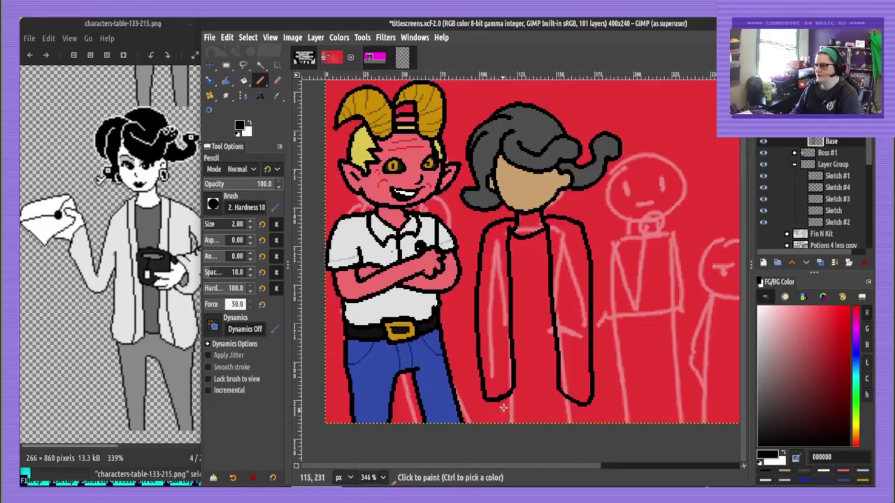
Outline the outer trouser legs below the cardigan, the shirt hem between its panels, and the gap between the legs
left_click_drag(491, 402, 493, 425)
left_click_drag(588, 406, 589, 425)
left_click_drag(514, 361, 556, 363)
key("ctrl+z")
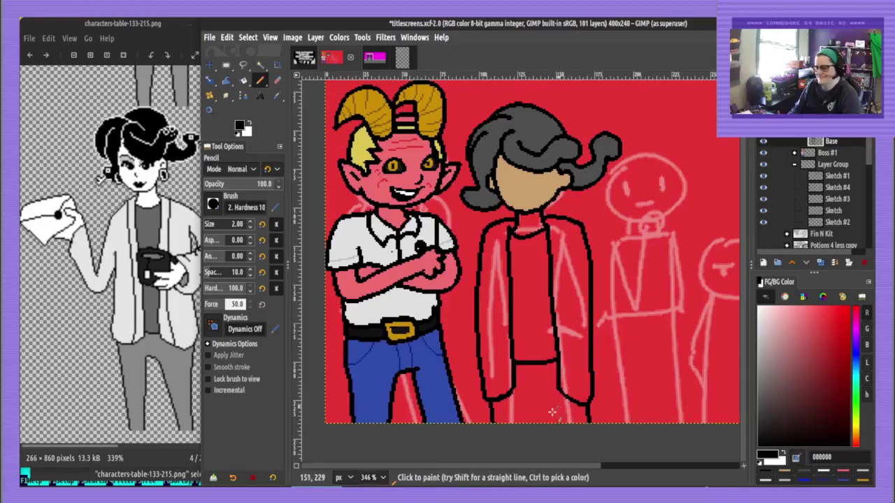
mouse_move(517, 423)
left_mouse_down()
mouse_move(525, 396)
mouse_move(548, 395)
left_mouse_up()
key("ctrl+z")
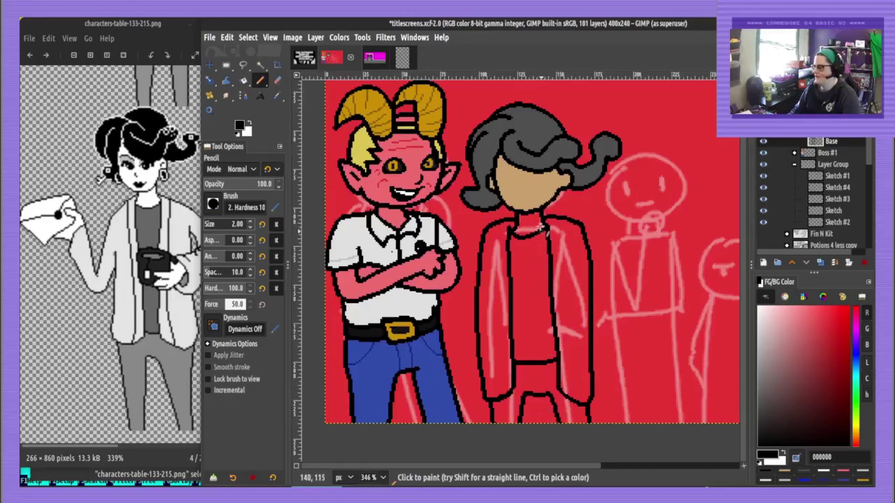
Clean up the corner where the neckline meets the cardigan's front edge nearest the boss, and save the file
scroll(521, 223, "up", 4)
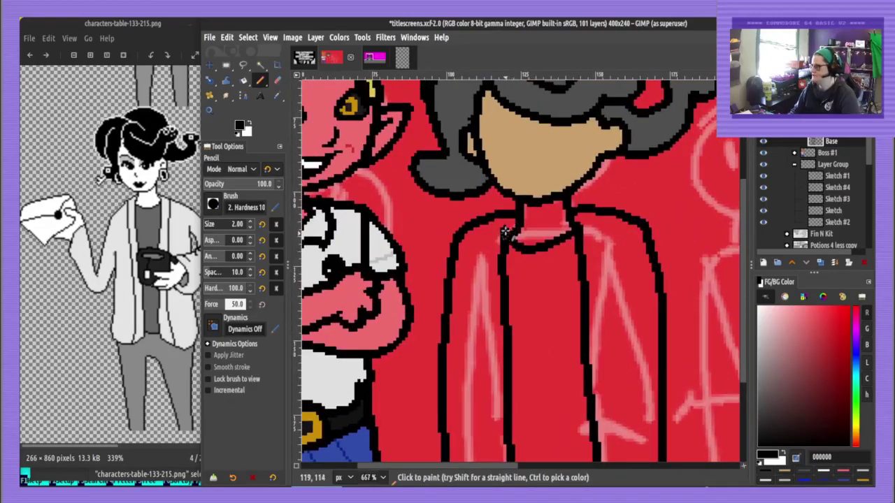
key("shift+e")
key("n")
scroll(504, 280, "down", 3)
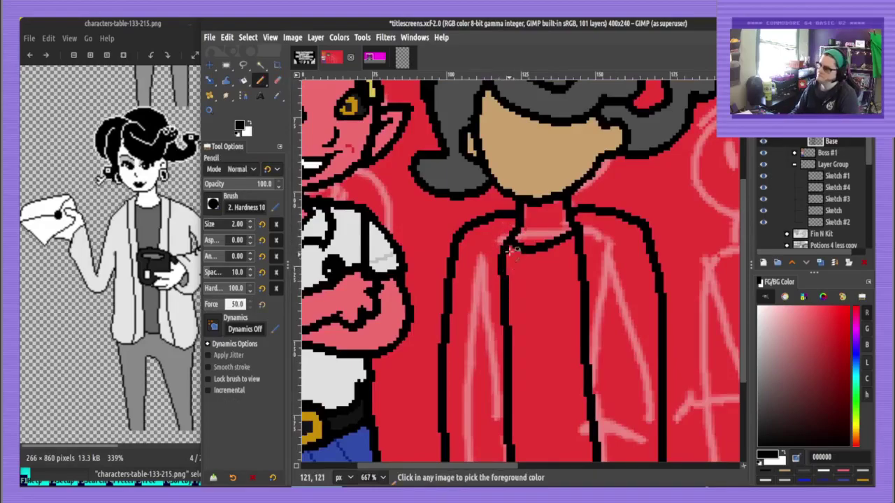
key("ctrl+s")
Fill both panels of the cardigan with dusty salmon da9a7f
left_click_drag(546, 309, 536, 288)
key("shift+b")
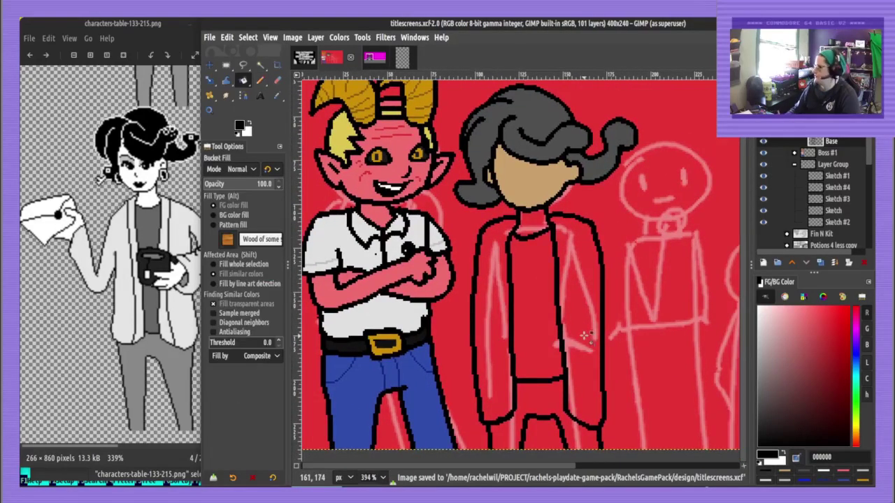
left_click(856, 434)
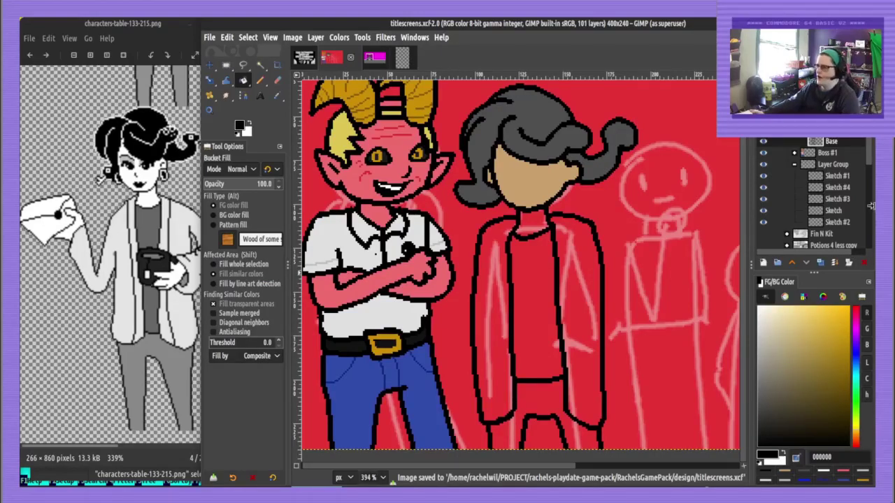
left_click_drag(856, 438, 857, 440)
left_click_drag(801, 349, 795, 326)
left_click(567, 283)
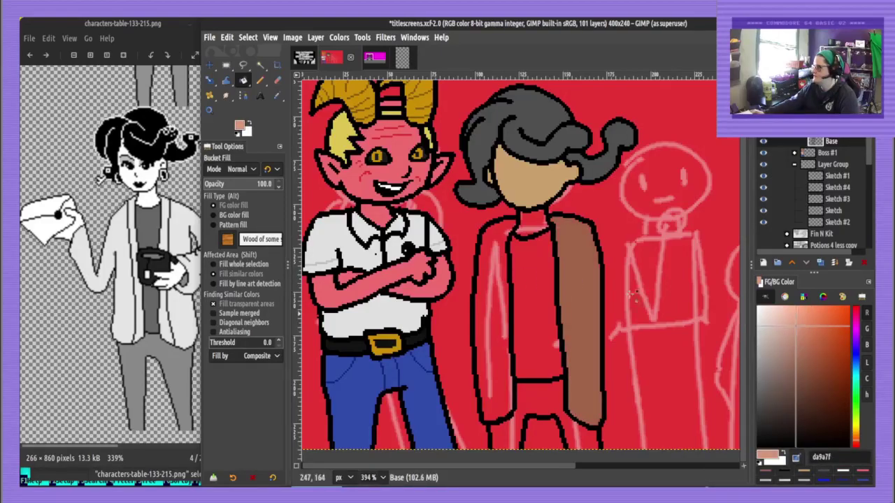
left_click(551, 268)
left_click(507, 257)
key("n")
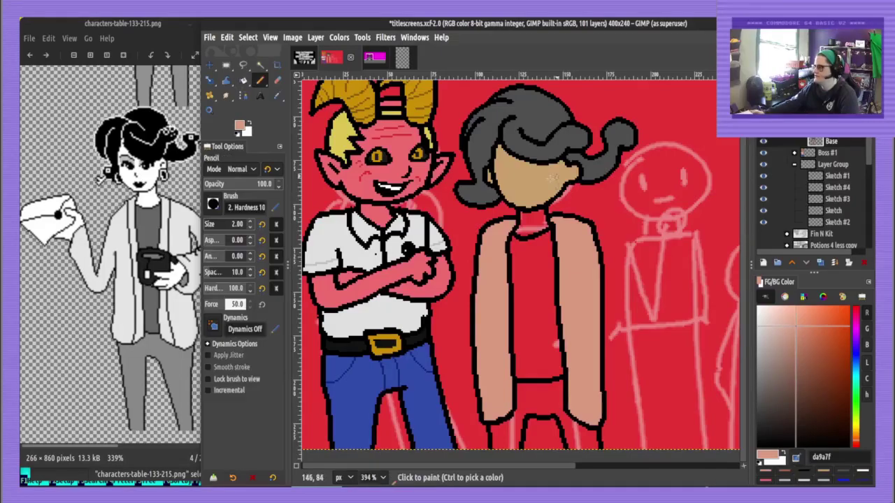
Fill the HR woman's neck with the tan skin color c9a16c sampled from her face
left_click(543, 183, "ctrl")
key("shift+b")
left_click(532, 222)
key("n")
left_click(541, 230)
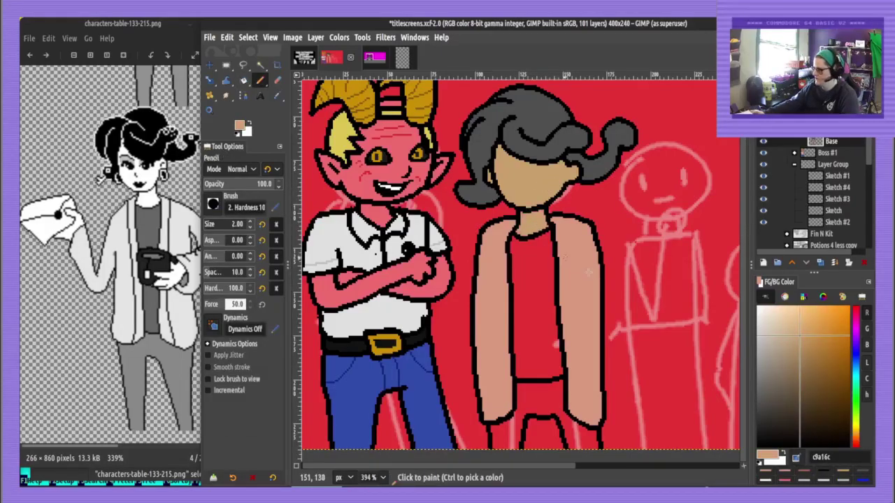
Fill the woman's shirt between the cardigan panels with deep crimson a22132
left_click(856, 309)
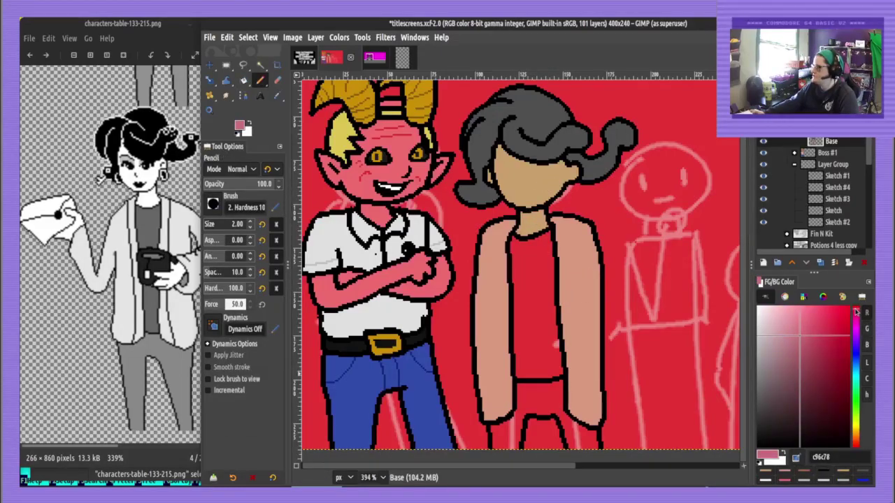
mouse_move(847, 335)
left_mouse_down()
mouse_move(822, 377)
mouse_move(832, 356)
left_mouse_up()
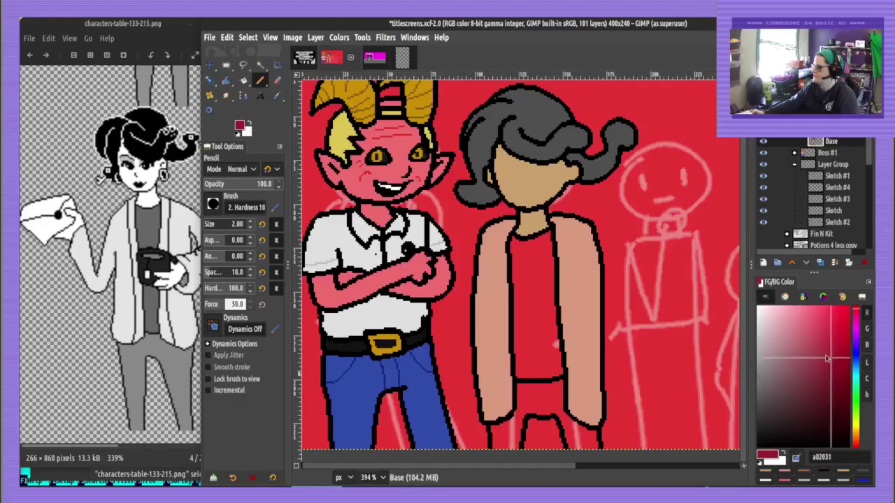
key("shift+b")
left_click(521, 301)
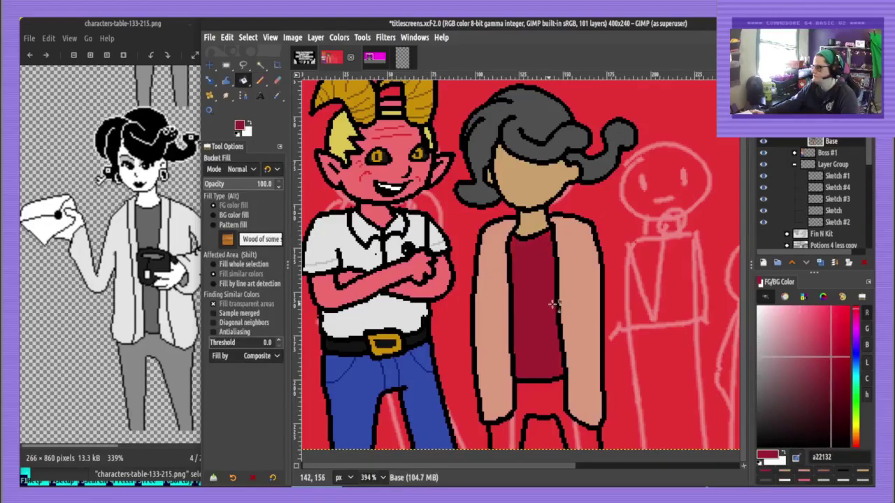
Fill the woman's trousers below the shirt hem with very dark maroon 40080f
left_click(834, 414)
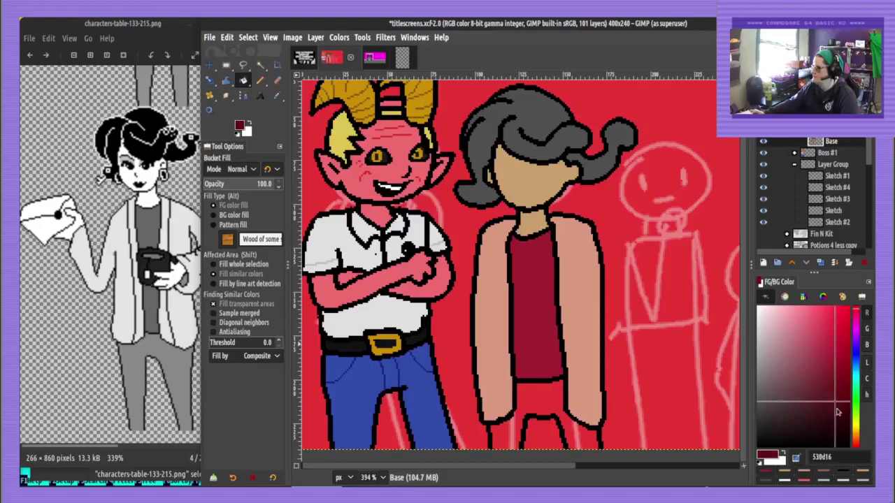
left_click(553, 408)
key("n")
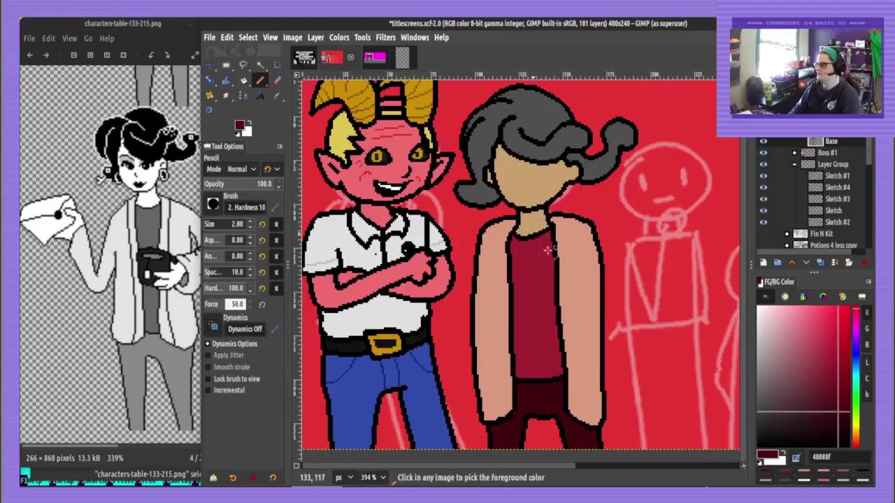
Recolor both cardigan panels with dusty pink c27680, derived from the crimson of the shirt
left_click(575, 258, "ctrl")
key("shift+b")
key("n")
left_click(533, 319, "ctrl")
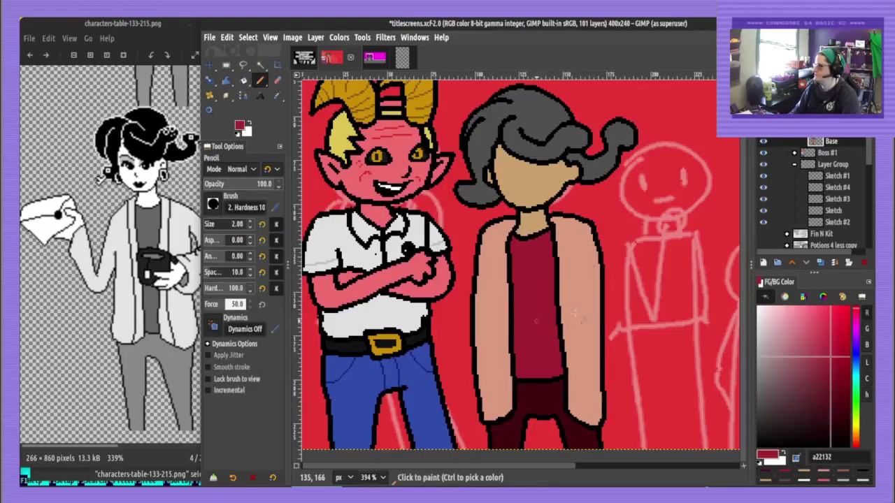
key("shift+b")
left_click_drag(799, 340, 767, 340)
left_click(568, 291)
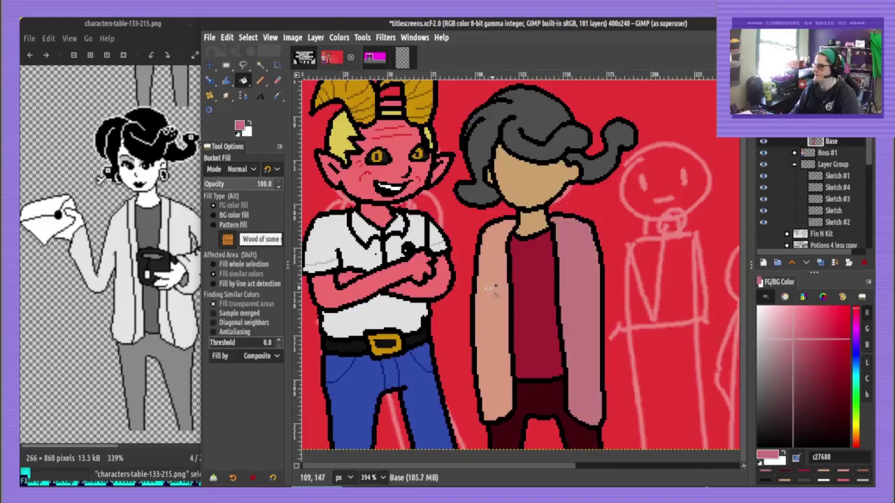
left_click(494, 290)
Draw a one-pixel lapel line in b54857 down each cardigan panel within a selection of both panels, restore black, and save the file
key("n")
left_click(509, 279, "ctrl")
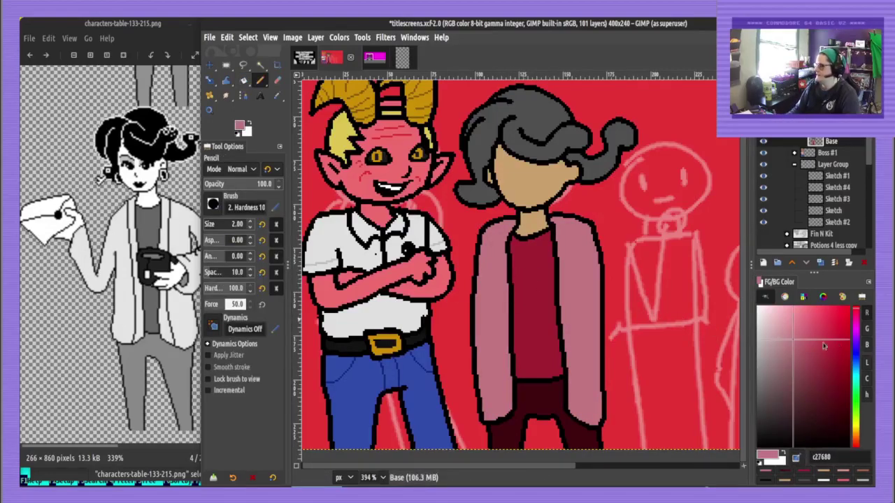
key("u")
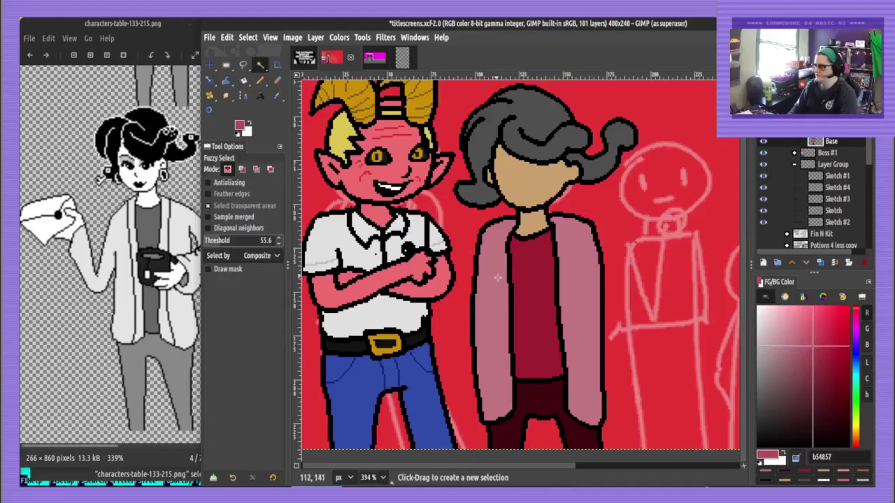
left_click(494, 279)
left_click(563, 254, "shift")
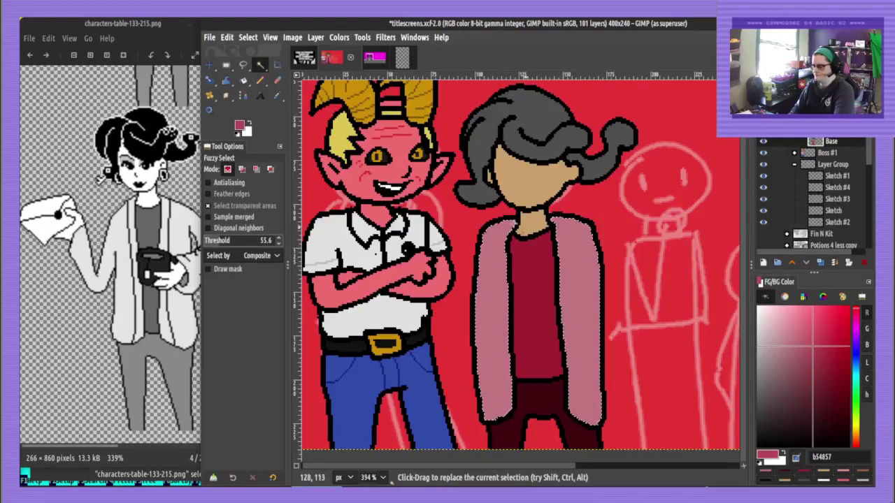
key("n")
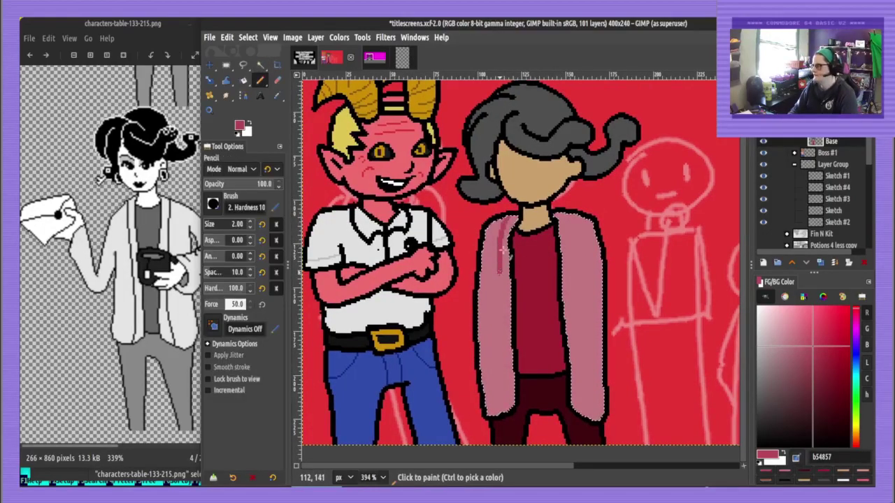
key("bracketleft")
mouse_move(509, 218)
left_mouse_down()
mouse_move(500, 305)
mouse_move(507, 414)
left_mouse_up()
mouse_move(557, 210)
left_mouse_down()
mouse_move(569, 231)
mouse_move(580, 425)
left_mouse_up()
key("ctrl+shift+a")
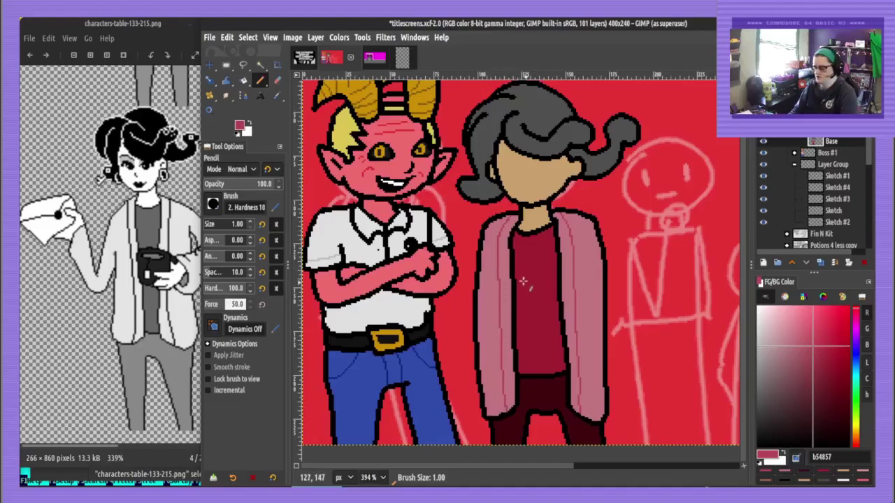
key("d")
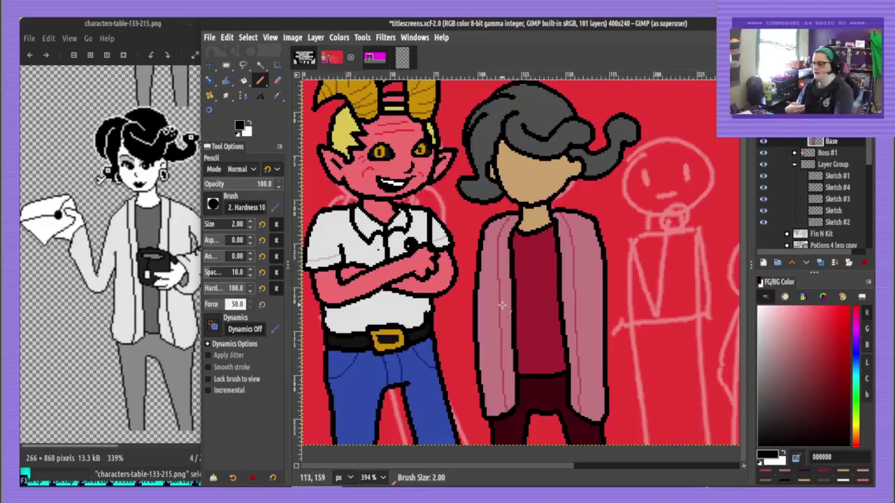
key("ctrl+s")
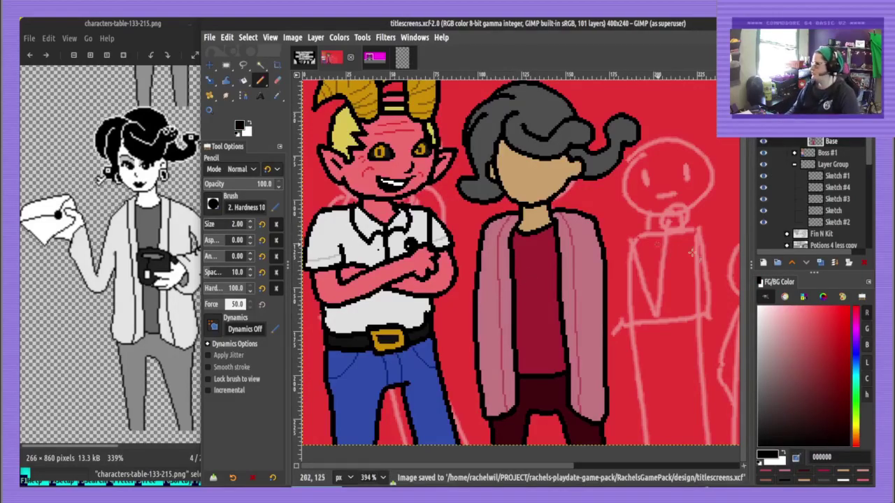
Draw two square white eyes with black pupils on the raised snake head of her hair, using a one-pixel pencil
scroll(542, 183, "up", 5)
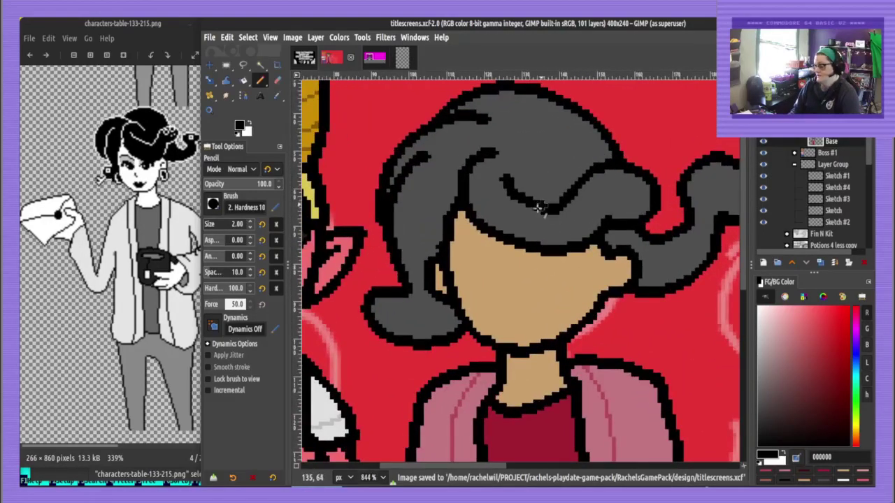
left_click_drag(505, 216, 509, 213)
key("[")
left_click_drag(771, 329, 756, 305)
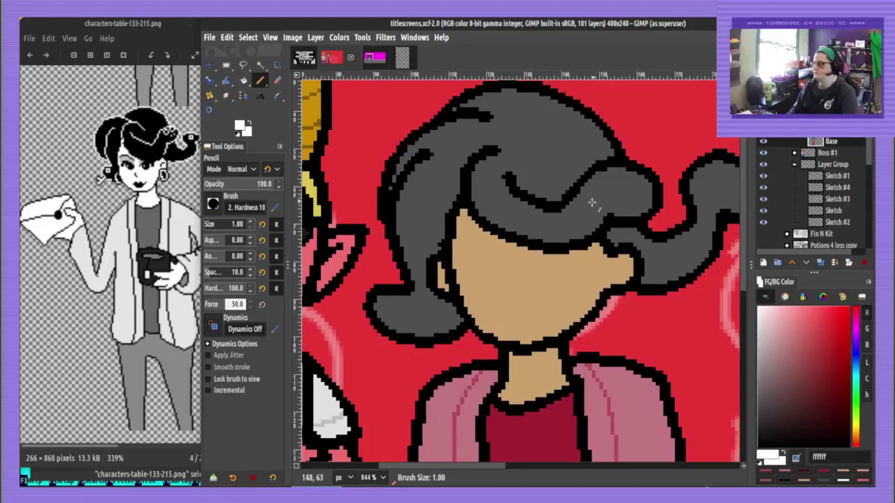
left_click_drag(591, 202, 538, 225)
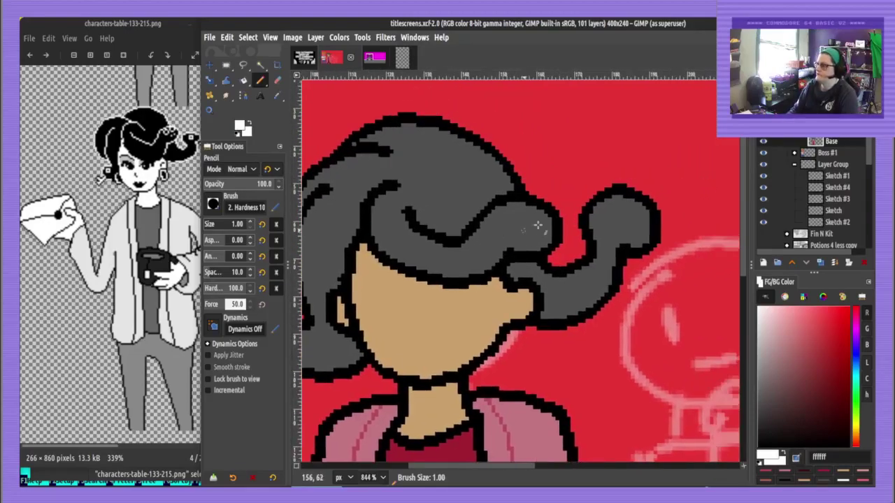
left_click(617, 220)
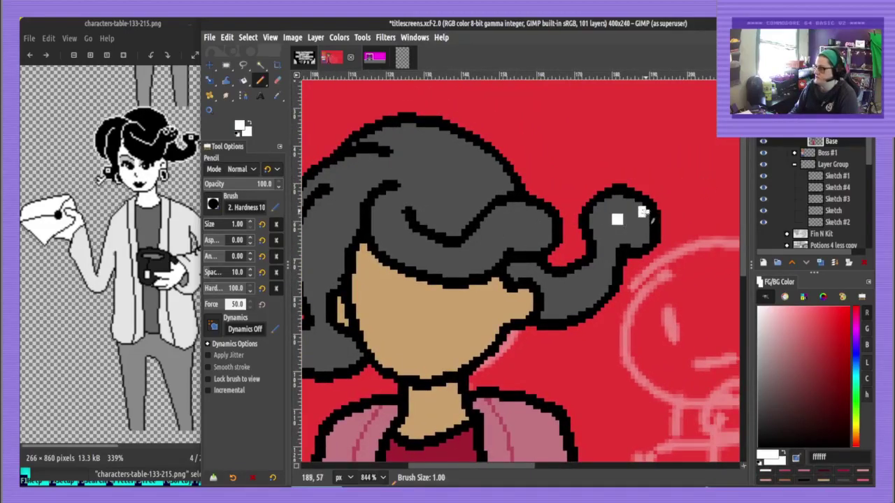
key("x")
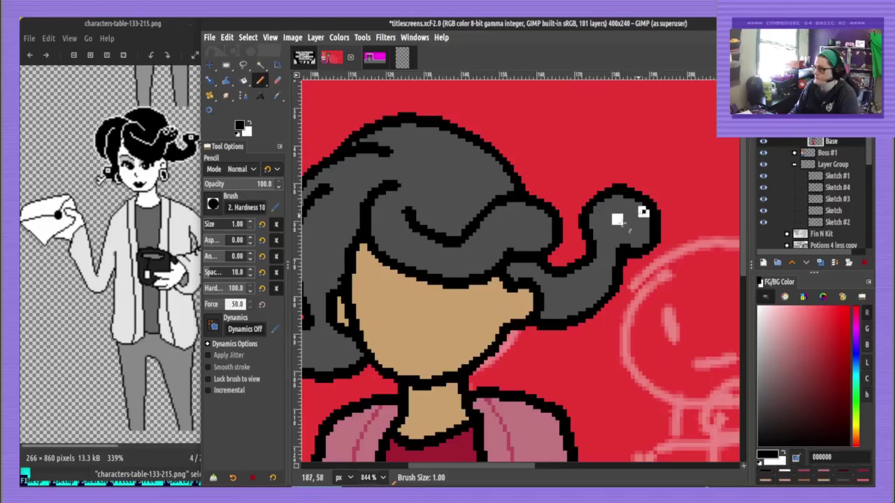
Draw one square white eye with a black pupil on the low snake curl nearest the boss, and save the file
key("x")
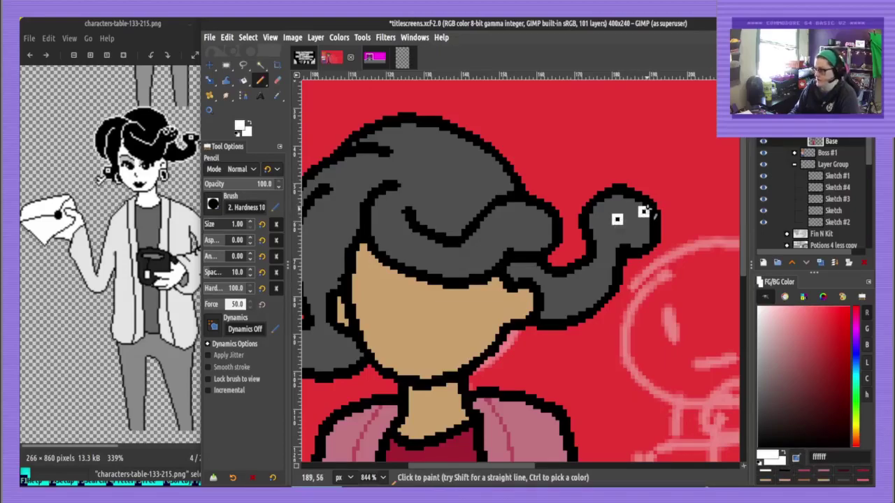
left_click_drag(569, 267, 659, 238)
left_click_drag(619, 213, 664, 213)
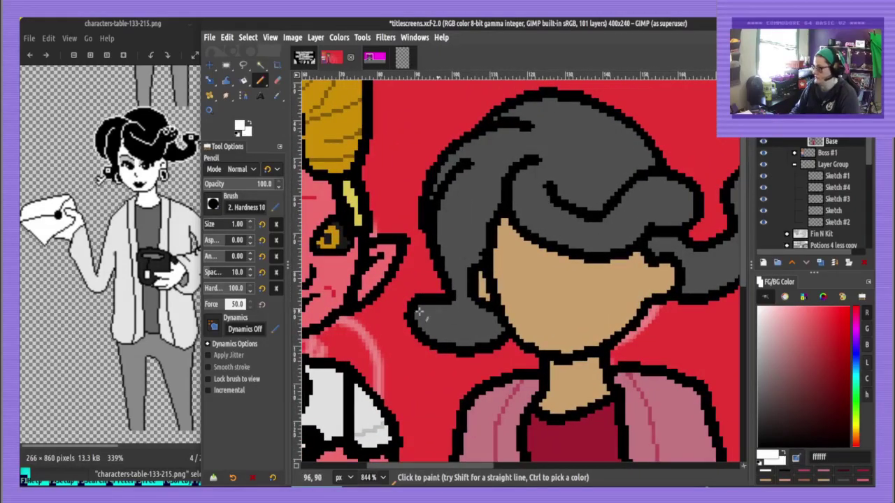
left_click(434, 314)
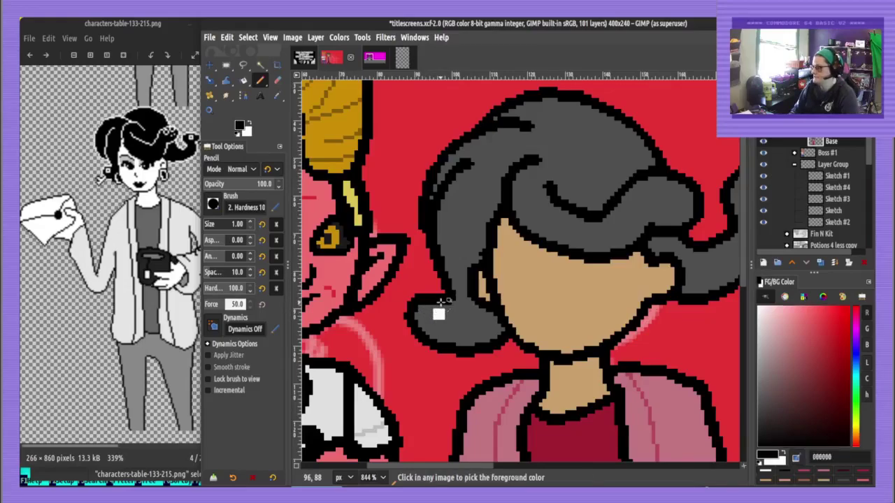
key("x")
key("ctrl+s")
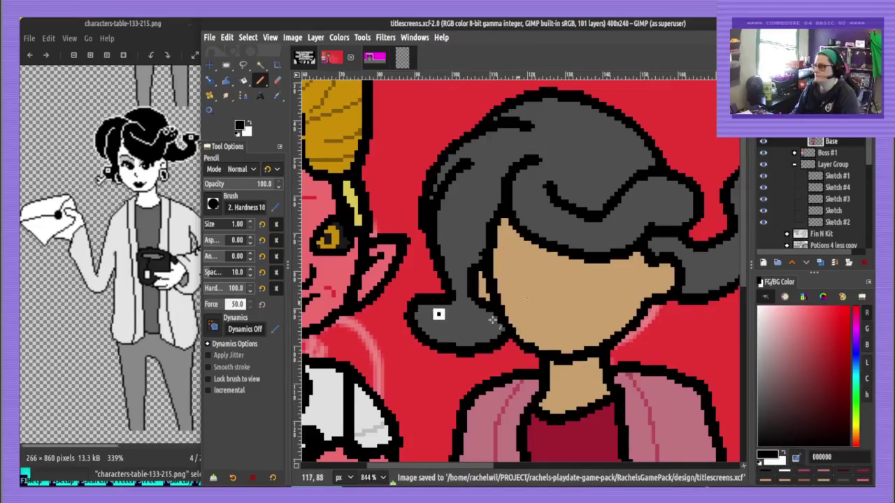
Outline a forked tongue in one-pixel black sticking out of the low snake curl toward the boss, erasing the stray pixels
mouse_move(419, 330)
left_mouse_down()
mouse_move(448, 333)
mouse_move(411, 333)
mouse_move(403, 322)
mouse_move(399, 343)
mouse_move(449, 344)
left_mouse_up()
key("shift+e")
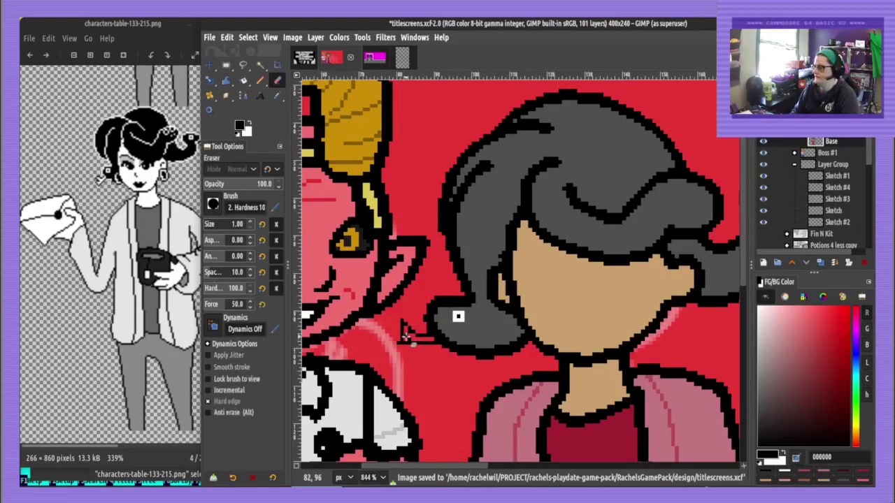
left_click(407, 339)
key("n")
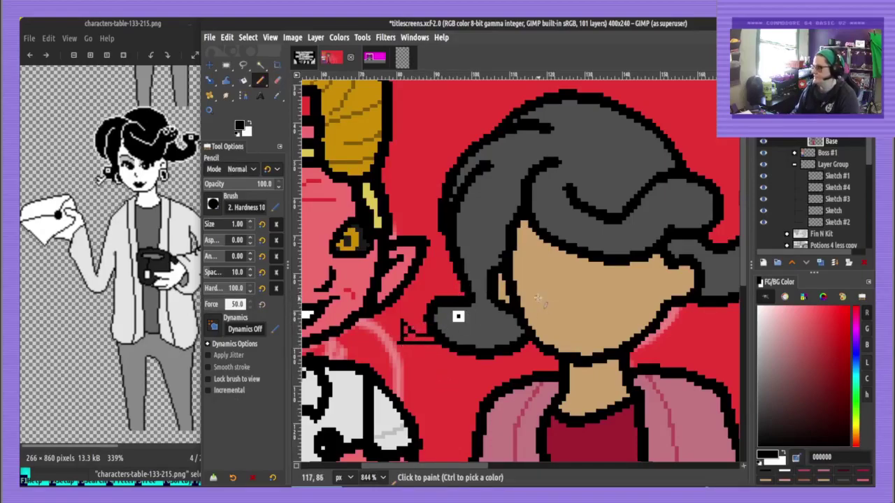
Fill the low snake's forked tongue with white and save the file
left_click_drag(560, 294, 583, 296)
left_click_drag(768, 317, 757, 304)
key("shift+b")
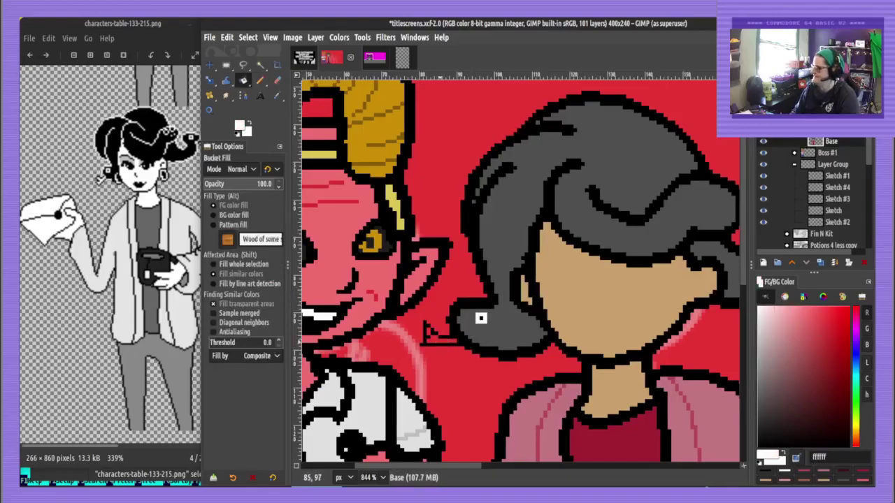
left_click(441, 341)
left_click(430, 335)
key("n")
left_click(506, 352, "ctrl")
key("ctrl+s")
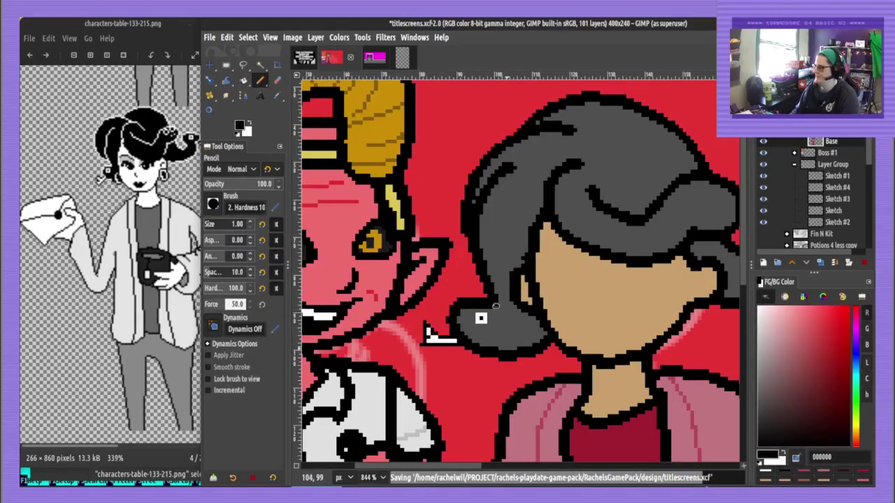
Draw a black-outlined forked tongue hanging from the raised snake head's mouth and fill it with white
left_click_drag(734, 275, 564, 274)
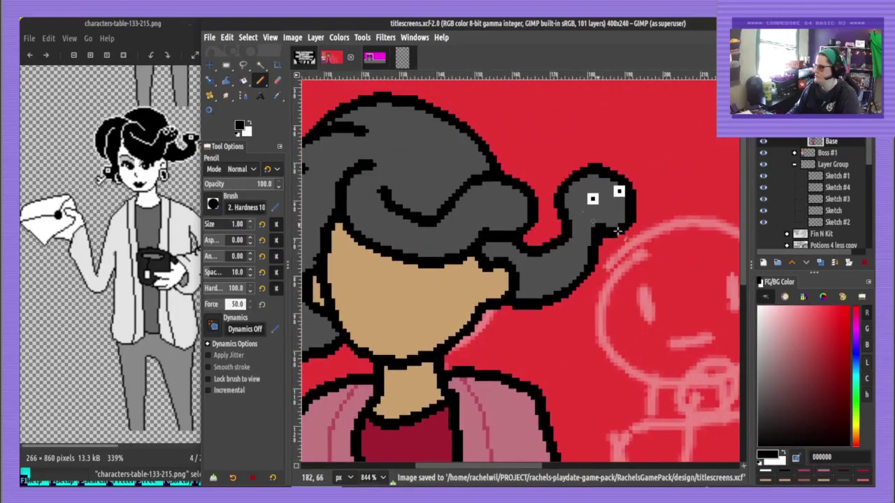
left_click_drag(624, 236, 627, 252)
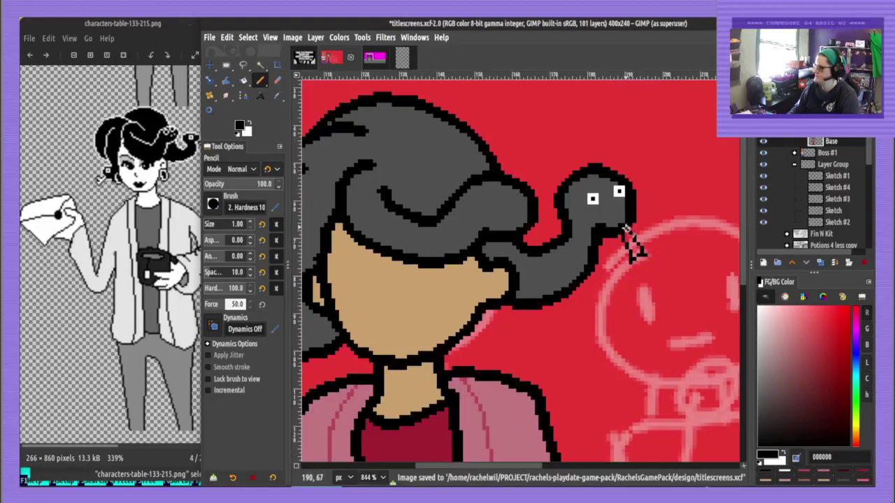
key("x")
key("shift+b")
left_click(627, 234)
key("n")
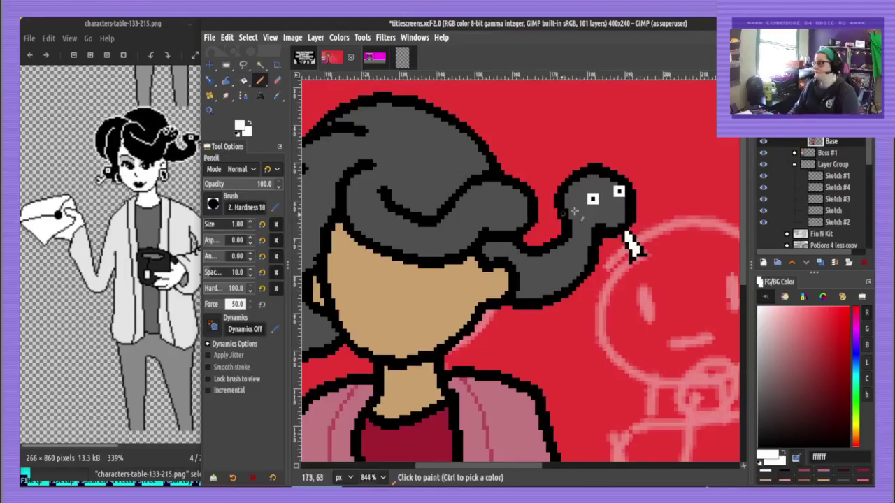
Draw two white eyes with black pupils and two black nostril dots on the snake head above her forehead, and save the file
left_click(595, 196, "ctrl")
left_click_drag(484, 204, 489, 207)
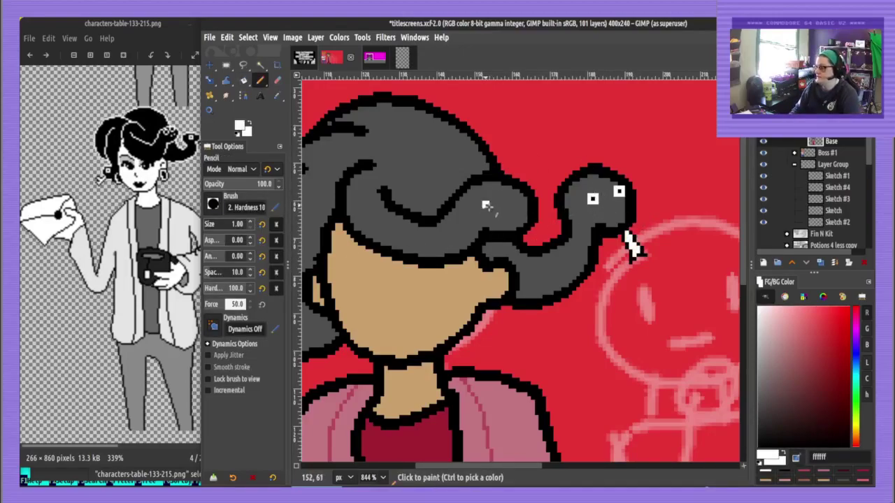
left_click(487, 202)
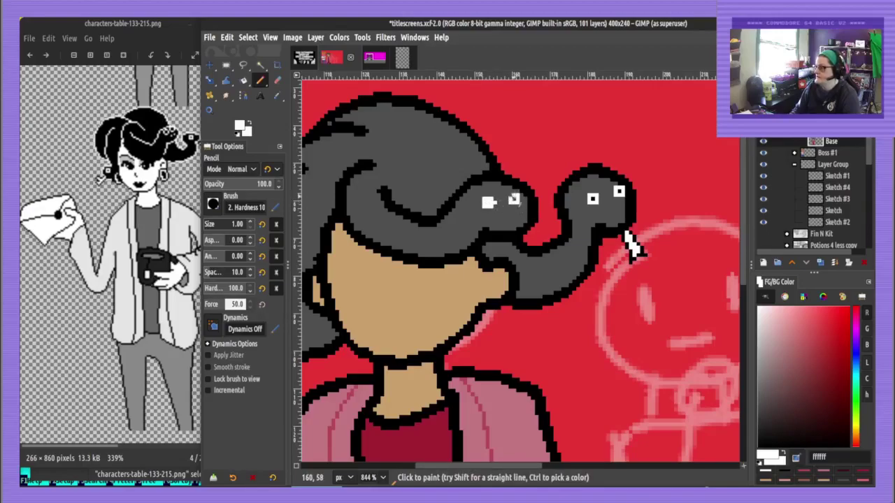
left_click(504, 203, "ctrl")
left_click(495, 203)
left_click(593, 200, "ctrl")
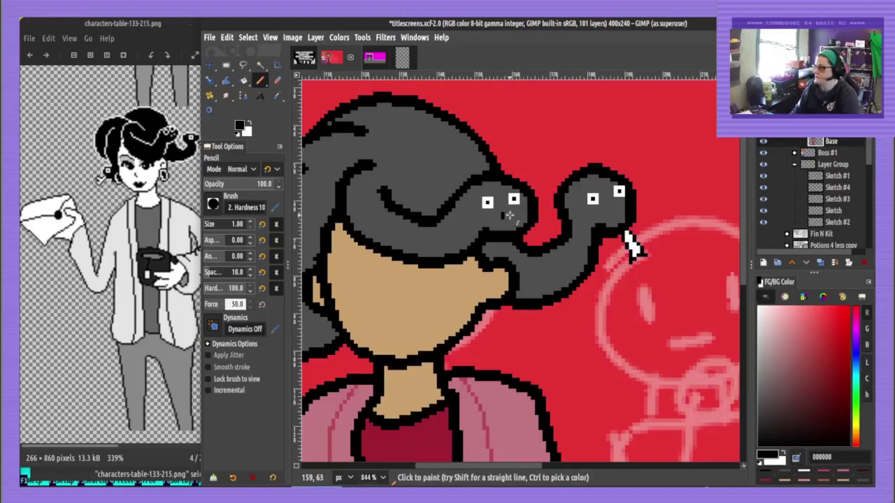
key("ctrl+s")
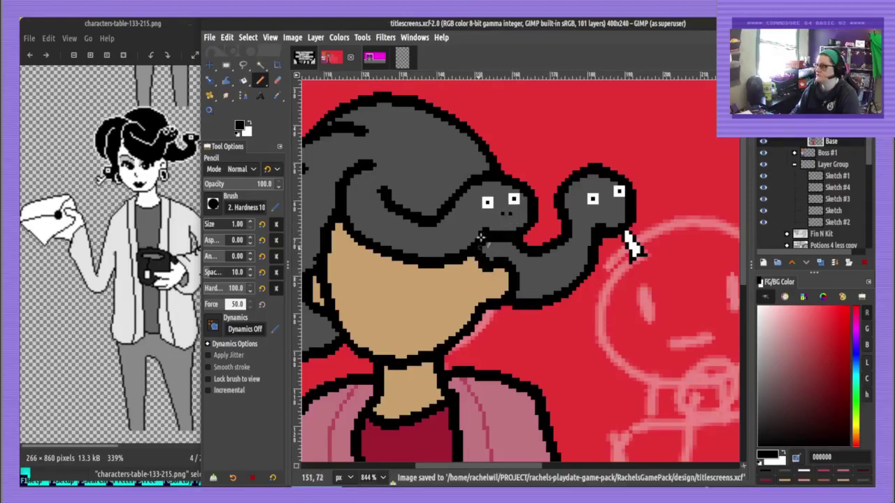
Add black nostril dots to the raised snake head and the low snake curl
left_click_drag(508, 237, 549, 232)
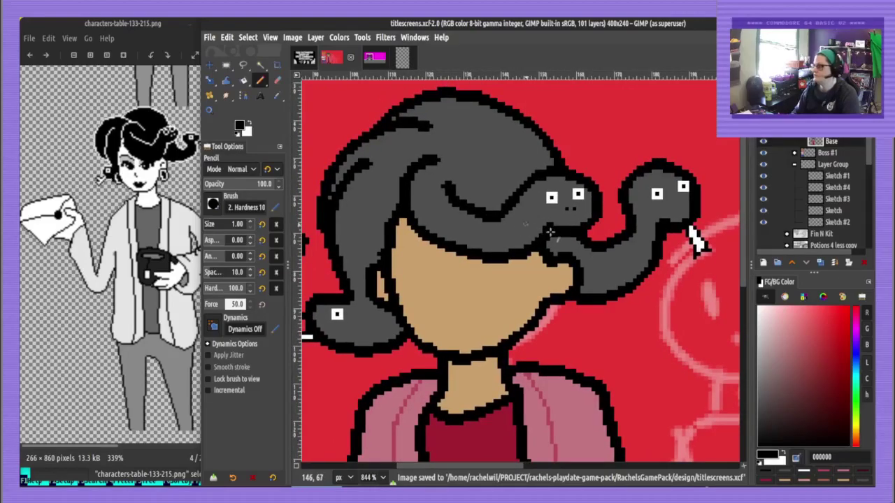
left_click(674, 209)
key("ctrl+z")
left_click(674, 211)
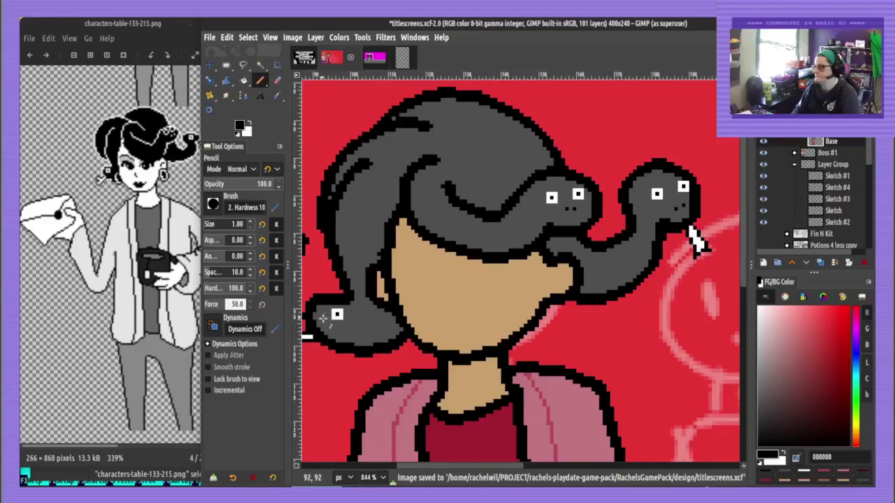
Draw a black-outlined hoop earring hanging from her right-hand ear, fill it with light grey c2c2c2, and redraw the inner ear line in black
mouse_move(539, 332)
left_mouse_down()
mouse_move(543, 316)
mouse_move(593, 287)
left_mouse_up()
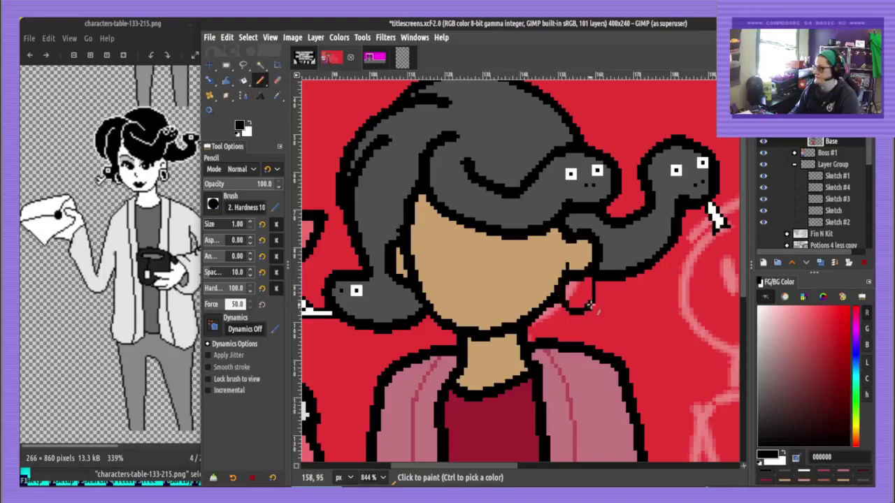
mouse_move(590, 305)
left_mouse_down()
mouse_move(567, 268)
mouse_move(582, 273)
mouse_move(576, 301)
mouse_move(571, 269)
mouse_move(576, 300)
mouse_move(587, 281)
left_mouse_up()
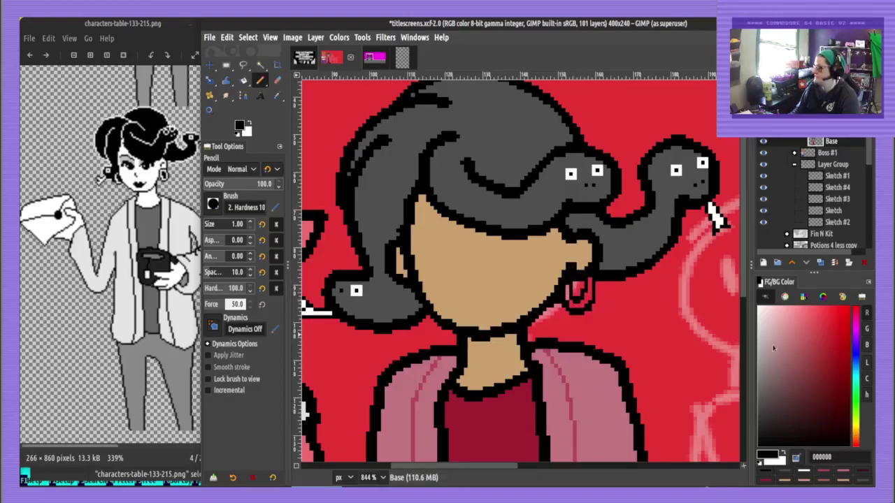
left_click_drag(774, 348, 749, 341)
key("shift+b")
left_click(571, 303)
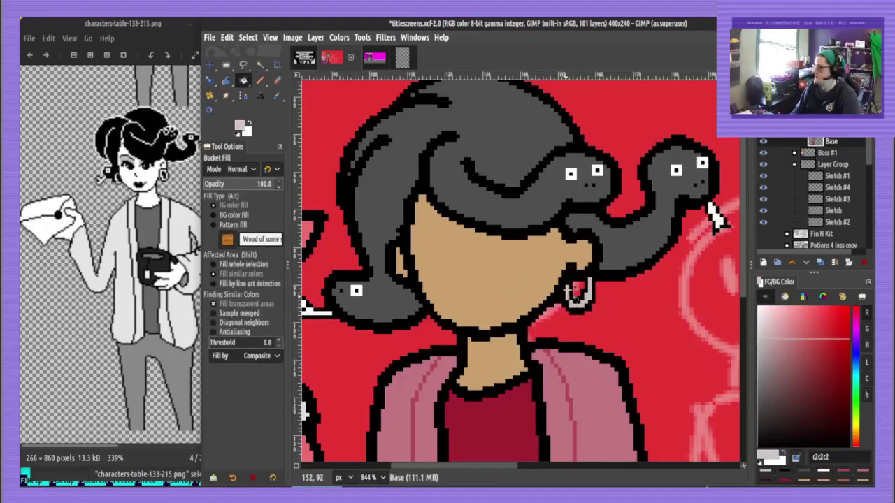
key("n")
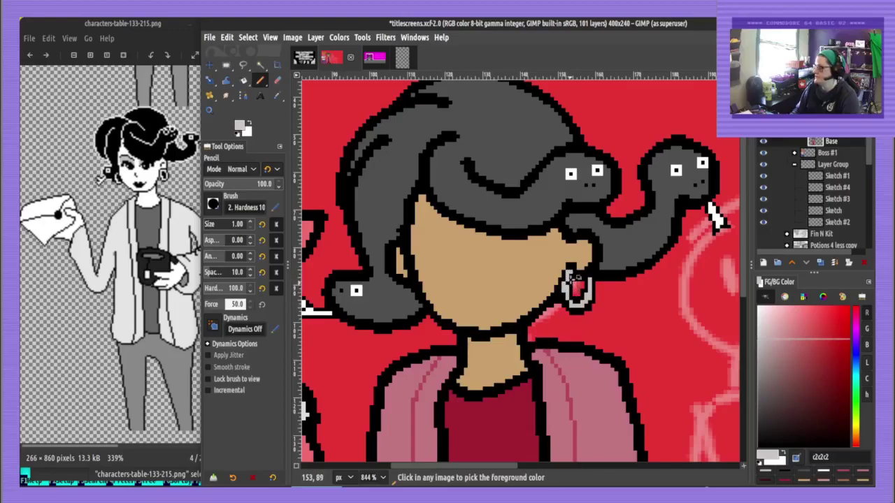
left_click(708, 203, "ctrl")
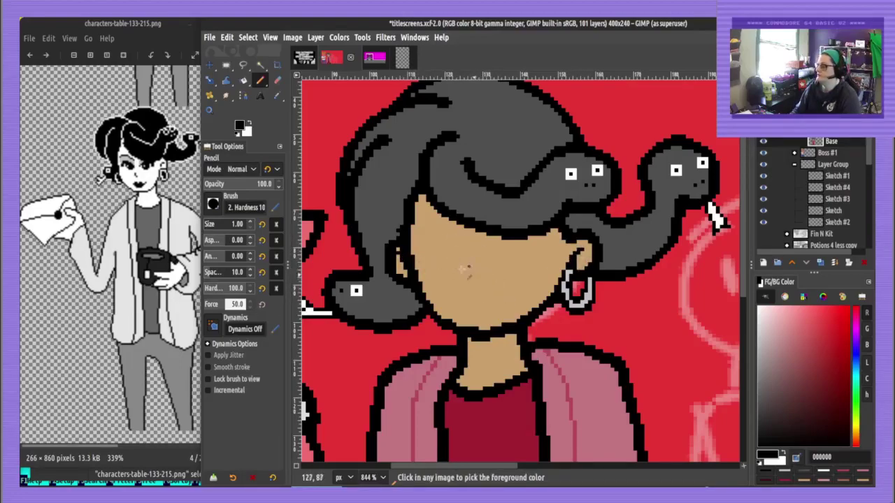
Draw a small curved black nose in the middle of her face and save the file
scroll(434, 232, "up", 3)
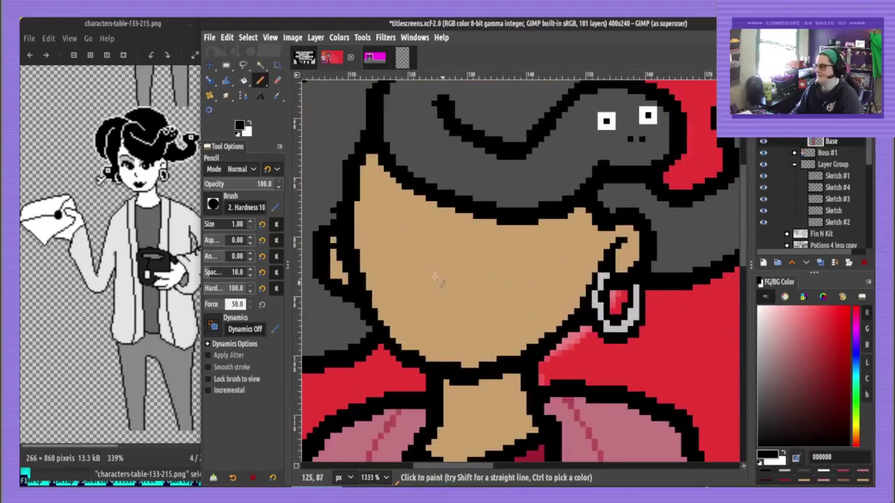
mouse_move(433, 253)
left_mouse_down()
mouse_move(440, 287)
mouse_move(423, 276)
left_mouse_up()
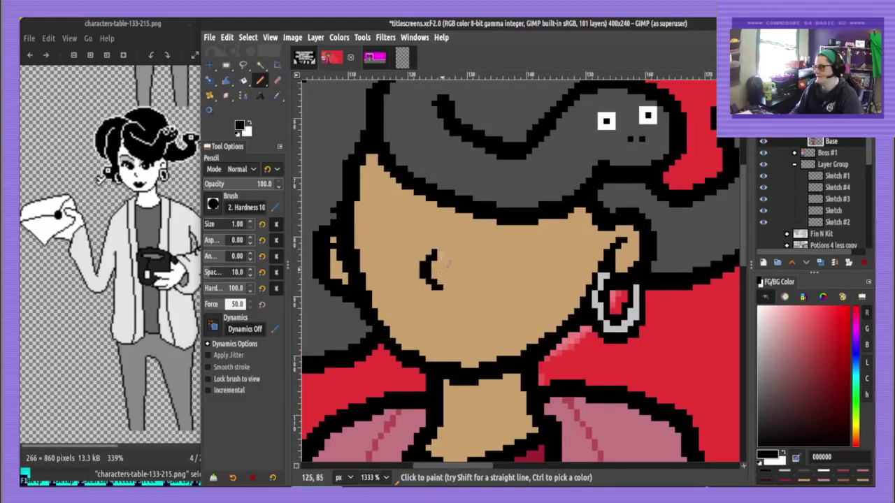
key("ctrl+s")
Cut and paste the nose slightly lower and further right on her face, and fill the hole left behind with the skin tone
mouse_move(477, 270)
left_mouse_down()
mouse_move(531, 296)
mouse_move(516, 251)
left_mouse_up()
left_click(226, 65)
left_click_drag(447, 207, 504, 293)
key("ctrl+x")
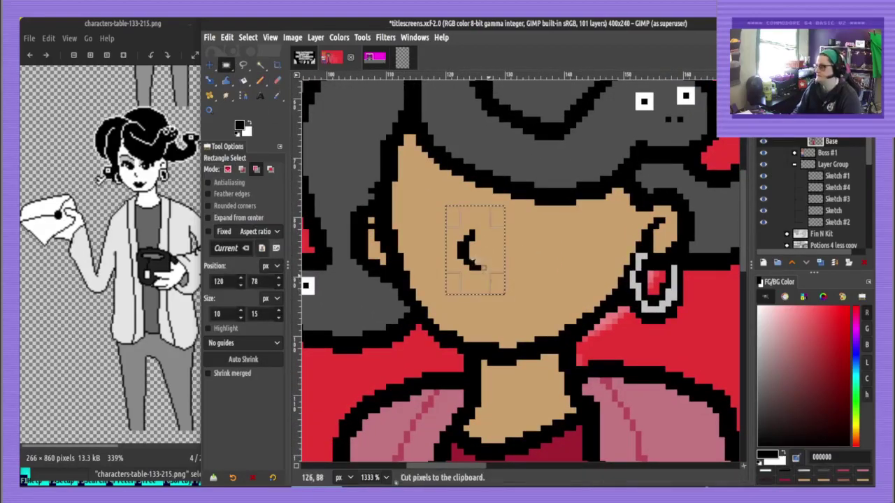
key("ctrl+v")
left_click_drag(475, 263, 488, 287)
left_click(529, 259)
key("n")
left_click(529, 258, "ctrl")
key("shift+b")
left_click(485, 221)
key("n")
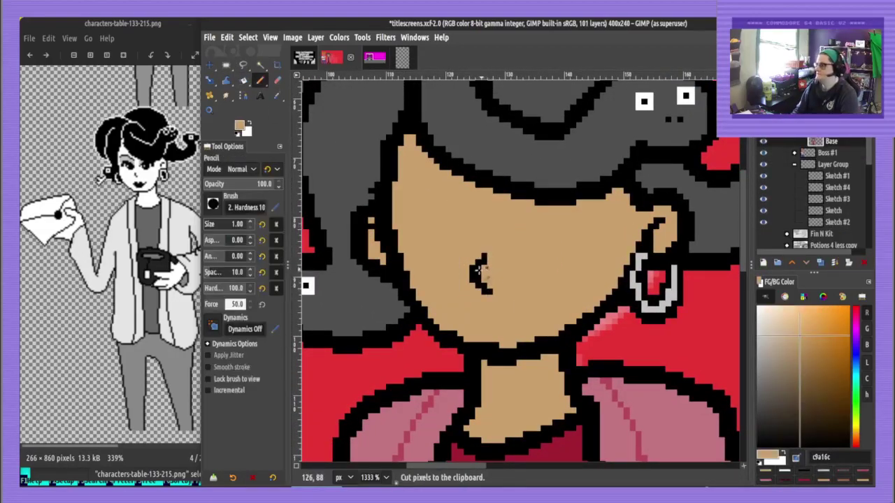
left_click(479, 271, "ctrl")
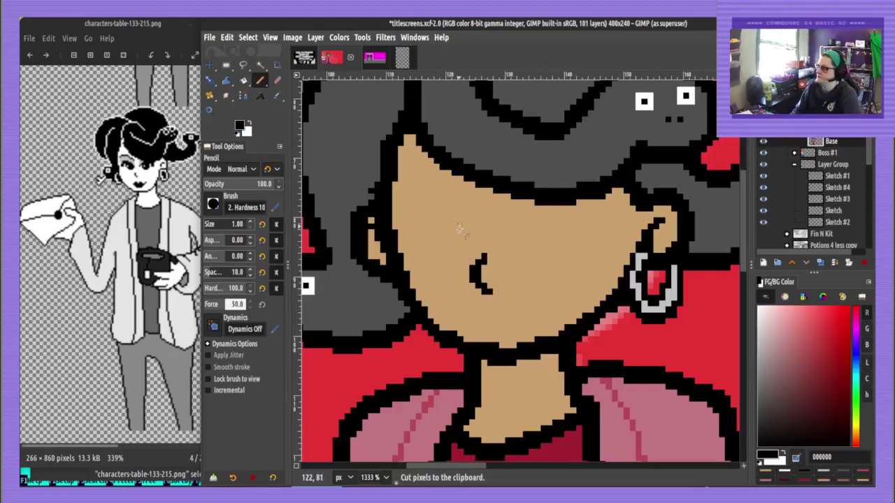
Draw thick black upper eyelids with lashes for both eyes and a thin black eyebrow above the left-hand eye
mouse_move(460, 229)
left_mouse_down()
mouse_move(439, 202)
mouse_move(412, 203)
mouse_move(401, 214)
mouse_move(408, 200)
mouse_move(395, 219)
mouse_move(402, 204)
mouse_move(423, 199)
mouse_move(415, 198)
mouse_move(460, 220)
left_mouse_up()
left_click(408, 198)
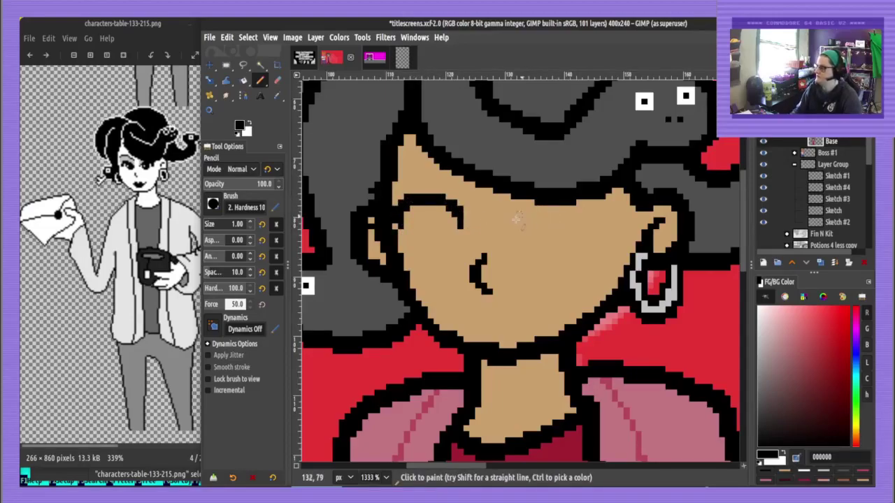
mouse_move(524, 208)
left_mouse_down()
mouse_move(534, 203)
mouse_move(527, 202)
mouse_move(595, 223)
mouse_move(585, 215)
left_mouse_up()
key("ctrl+z")
key("ctrl+z")
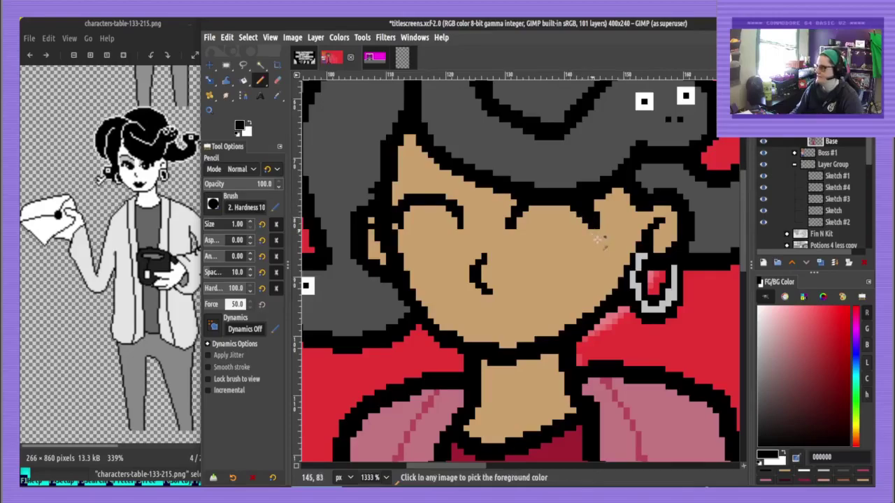
left_click(601, 225, "ctrl")
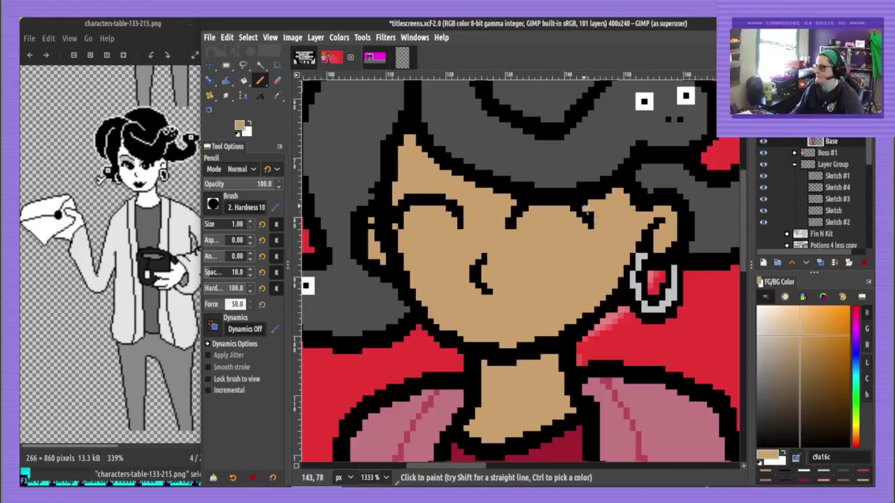
left_click(590, 222, "ctrl")
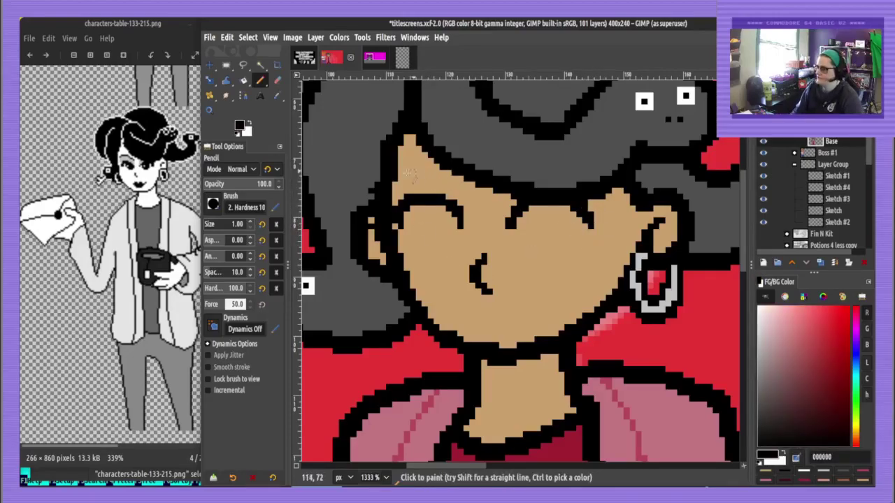
mouse_move(395, 177)
left_mouse_down()
mouse_move(456, 185)
mouse_move(414, 171)
mouse_move(396, 177)
left_mouse_up()
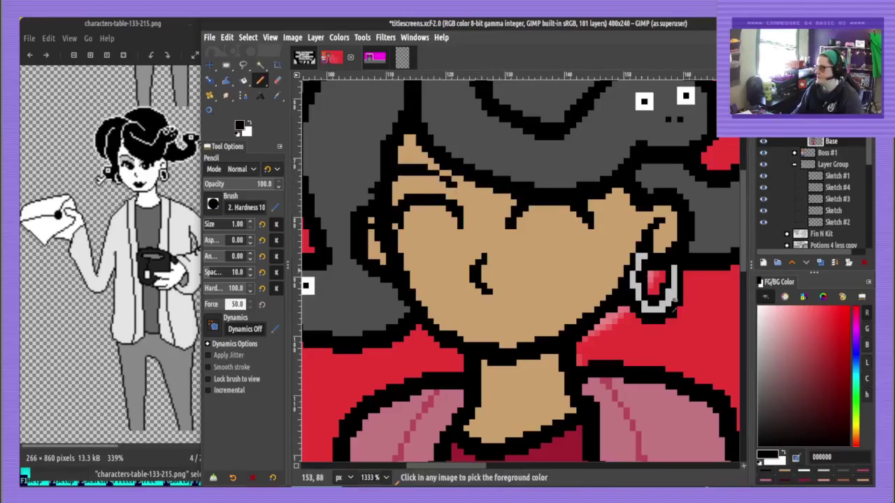
Outline the lower edges of both eyes in white, fill the eyes with white, and save the file
left_click_drag(762, 307, 728, 290)
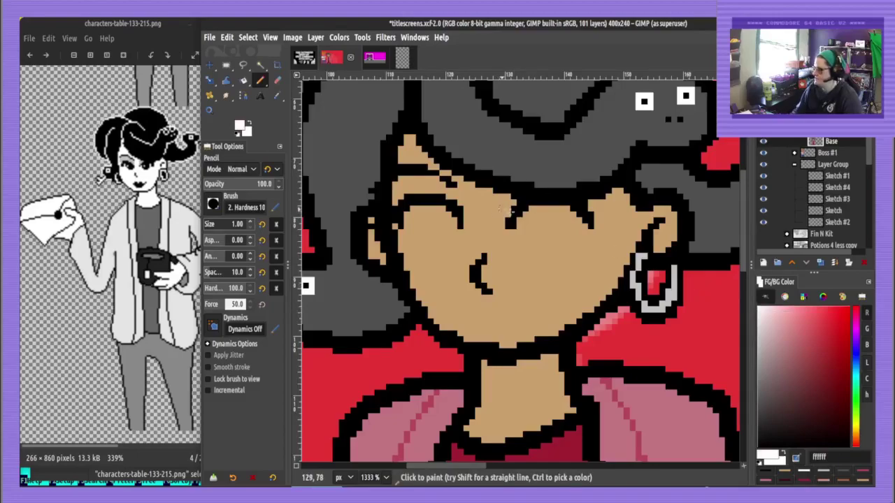
mouse_move(513, 229)
left_mouse_down()
mouse_move(582, 239)
mouse_move(588, 227)
left_mouse_up()
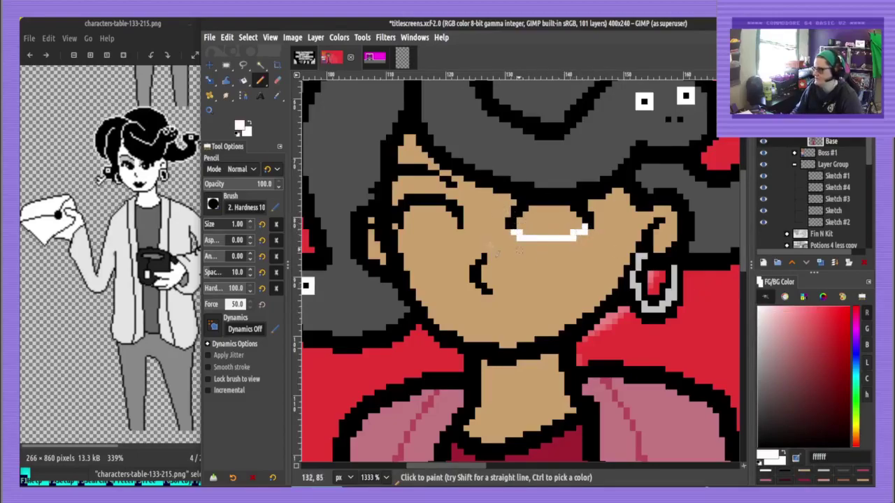
left_click_drag(408, 232, 453, 232)
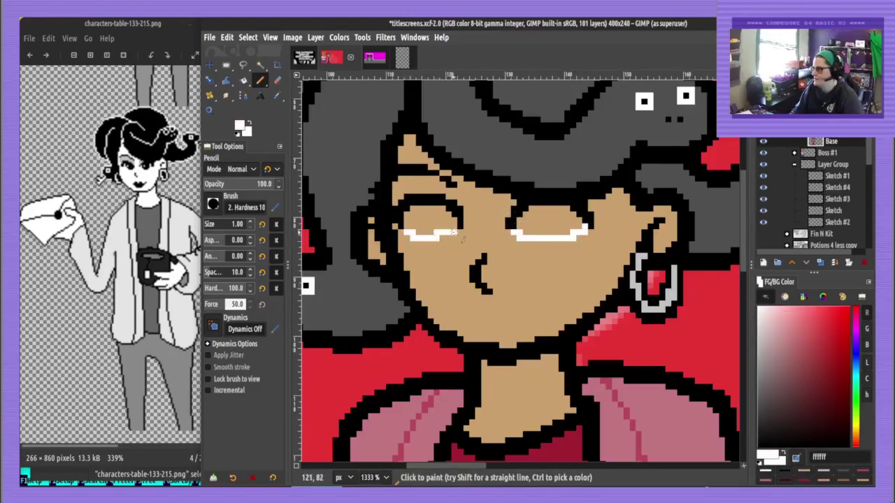
key("shift+b")
left_click(433, 220)
left_click(536, 224)
key("n")
key("ctrl+s")
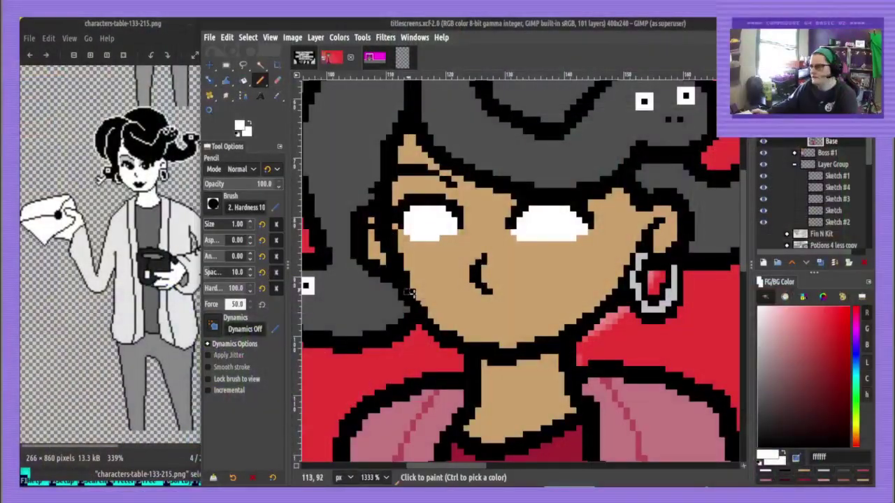
Outline a black iris with a small white highlight in the left-hand eye and fill it with black
left_click(436, 202, "ctrl")
mouse_move(425, 208)
left_mouse_down()
mouse_move(431, 238)
mouse_move(457, 229)
mouse_move(436, 209)
mouse_move(443, 216)
left_mouse_up()
key("shift+b")
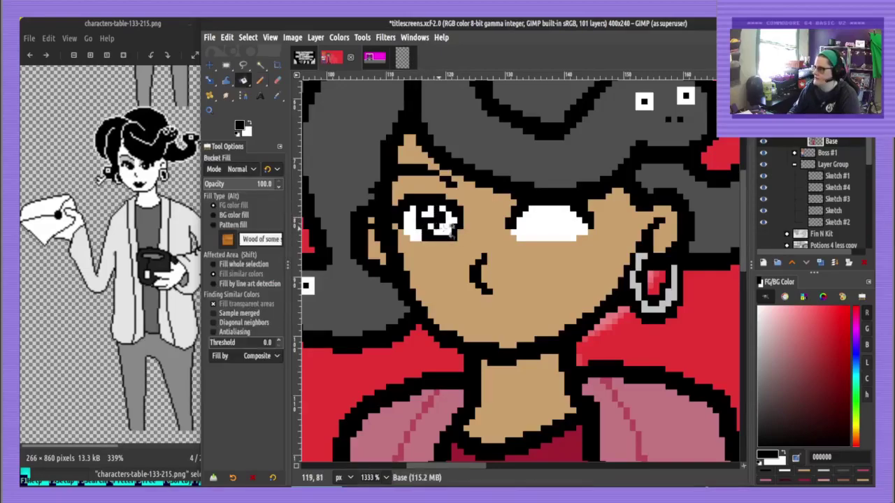
left_click(437, 226)
key("n")
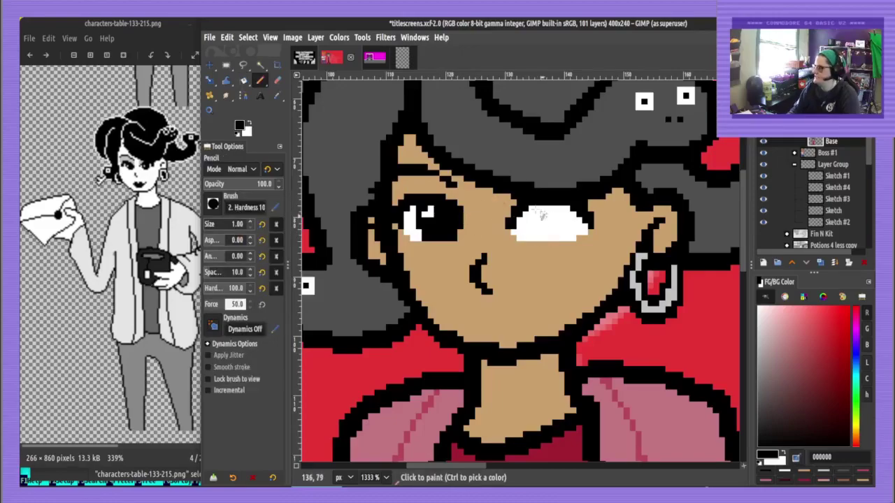
Draw a filled black iris in the right-hand eye and complete the square white highlights in both eyes
mouse_move(531, 215)
left_mouse_down()
mouse_move(559, 237)
mouse_move(573, 212)
mouse_move(566, 237)
mouse_move(549, 209)
left_mouse_up()
key("shift+b")
key("n")
key("shift+b")
left_click(551, 220)
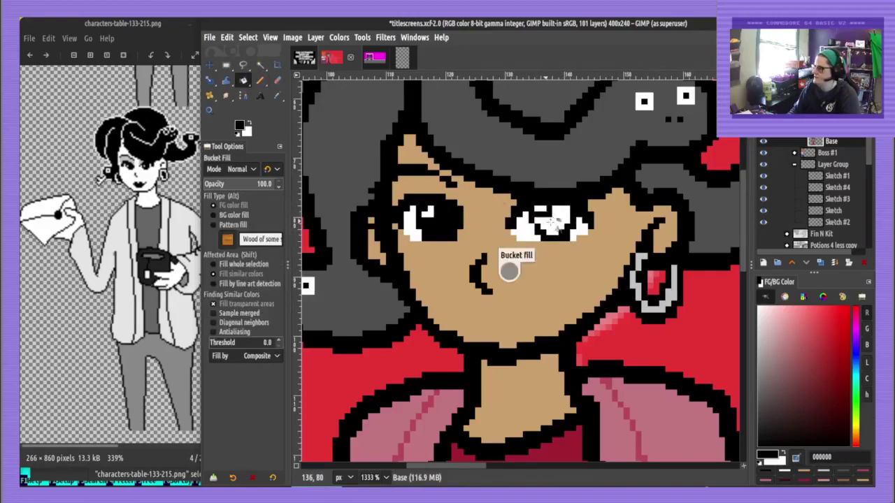
key("n")
left_click(543, 209, "ctrl")
left_click(537, 215)
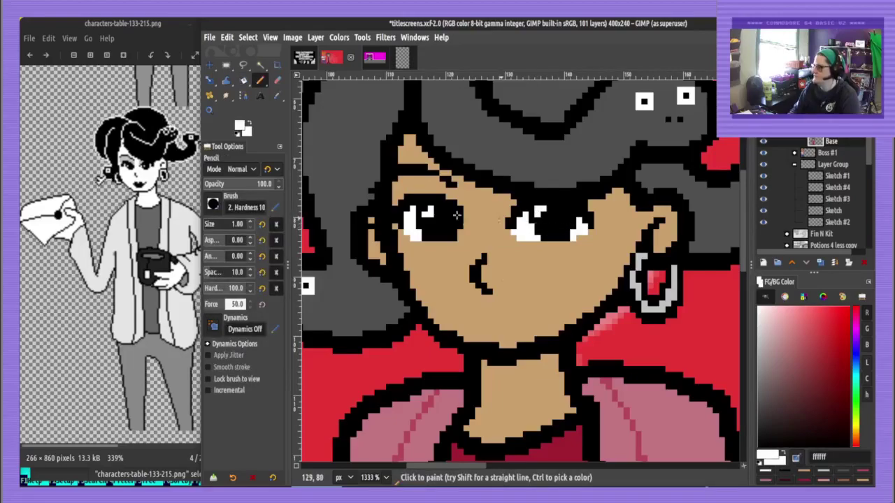
left_click(541, 215)
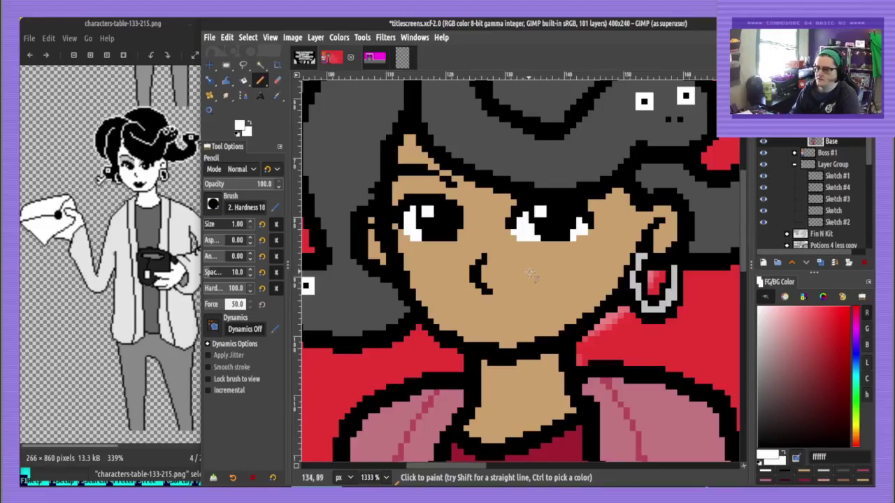
Widen the right-hand eye's black iris by a few pixels and save the file
left_click(544, 232, "ctrl")
left_click(538, 237)
left_click(531, 226)
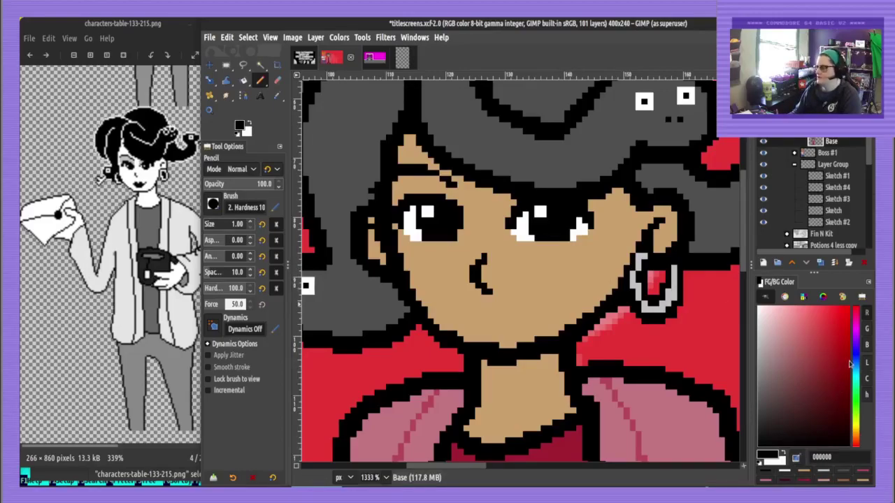
key("ctrl+s")
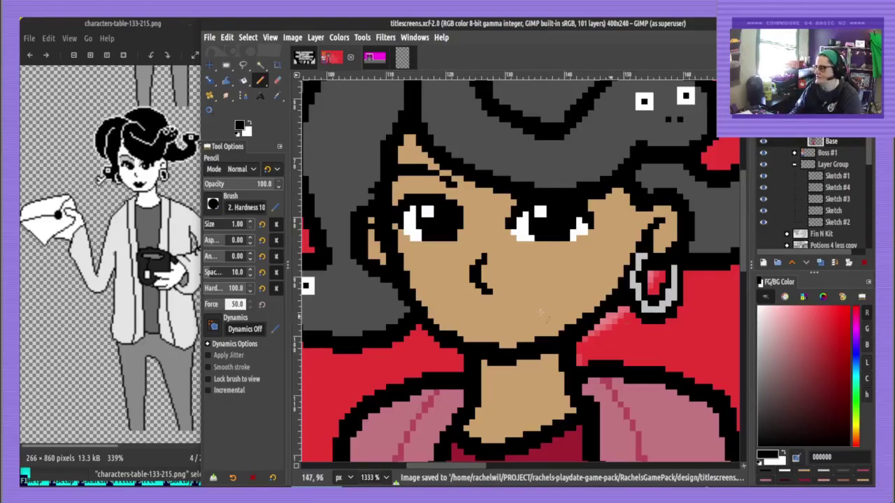
Draw a matching light grey hoop earring with a black outline on her left-hand ear
mouse_move(373, 267)
left_mouse_down()
mouse_move(382, 306)
mouse_move(403, 314)
mouse_move(374, 299)
mouse_move(375, 266)
mouse_move(398, 312)
mouse_move(378, 290)
mouse_move(389, 302)
mouse_move(406, 299)
mouse_move(385, 274)
left_mouse_up()
left_click(653, 308, "ctrl")
left_click(403, 297, "ctrl")
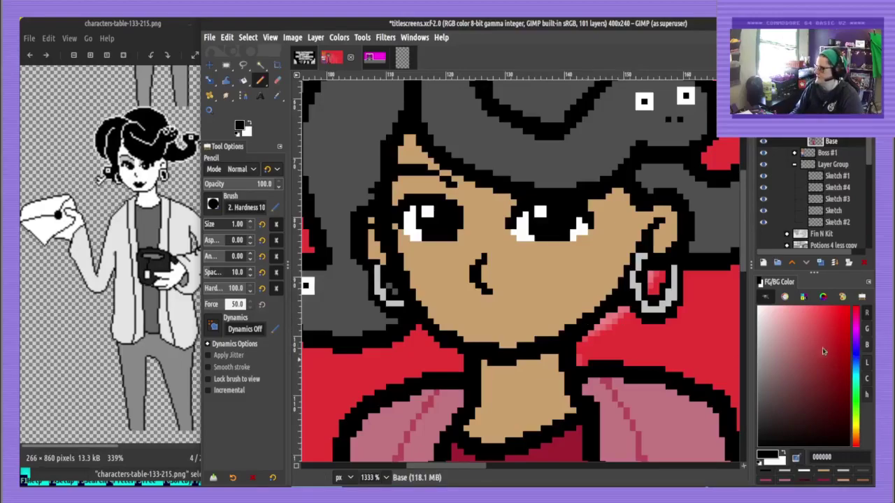
Paint pink d65050 eyeshadow above the left-hand eye and at the inner corner of the right-hand eye
scroll(707, 342, "down", 1)
scroll(698, 368, "down", 3)
scroll(675, 306, "up", 3)
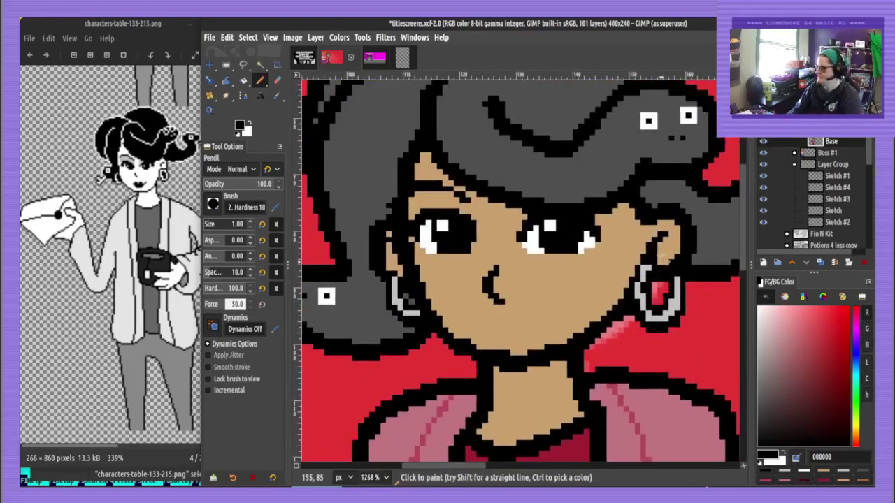
left_click(647, 285, "ctrl")
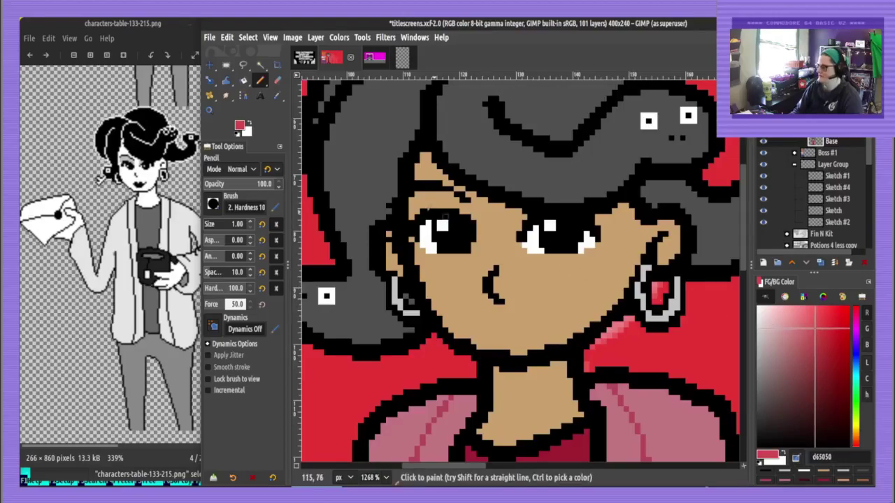
mouse_move(412, 217)
left_mouse_down()
mouse_move(430, 209)
mouse_move(427, 201)
mouse_move(469, 210)
left_mouse_up()
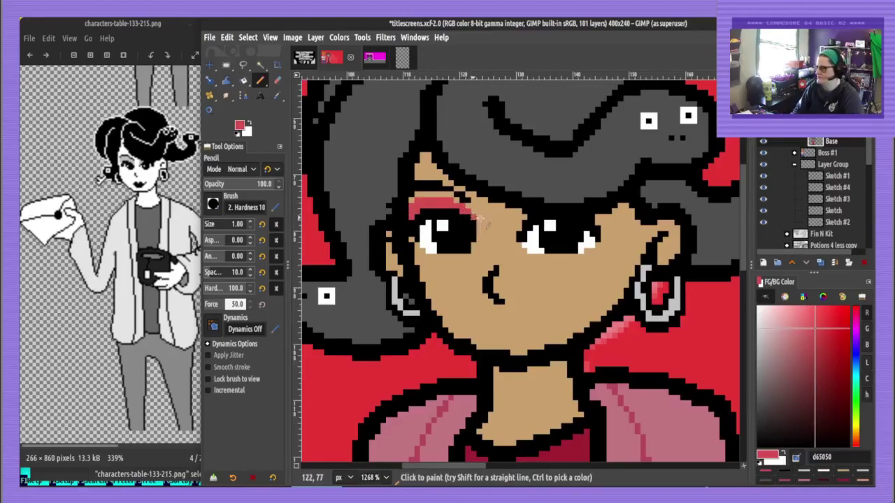
left_click_drag(518, 225, 523, 218)
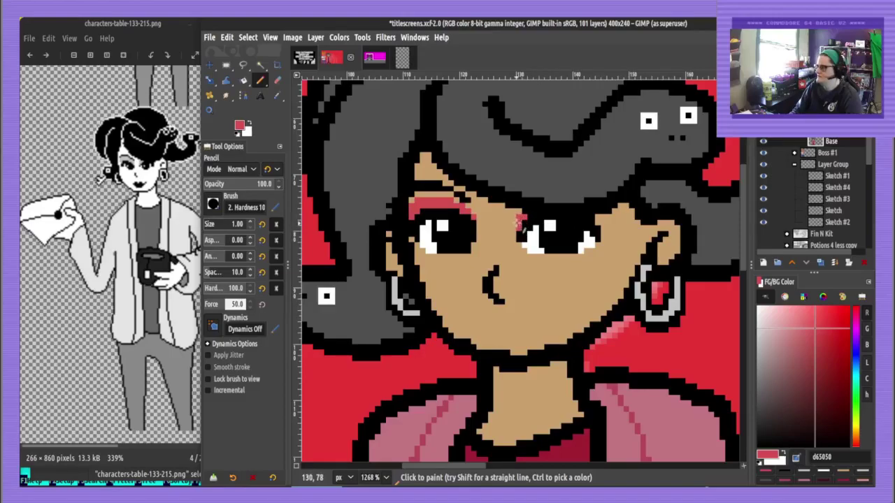
Draw a thin black smirking mouth line below the nose and shift the chin outline down by a few pixels
left_click(496, 288, "ctrl")
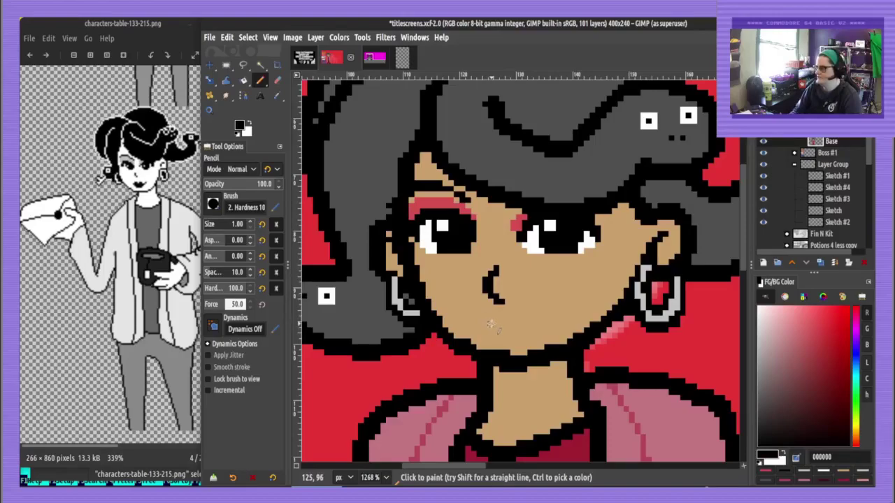
left_click_drag(491, 323, 566, 312)
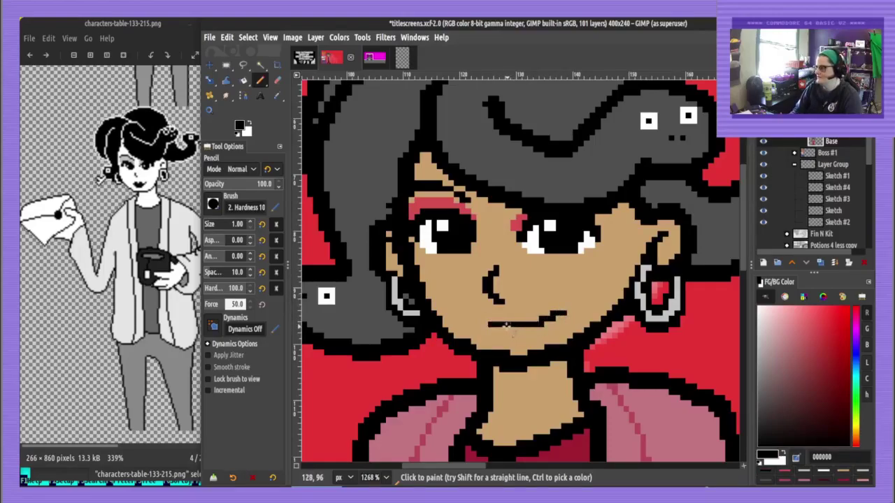
left_click(474, 336, "ctrl")
mouse_move(463, 338)
left_mouse_down()
mouse_move(510, 362)
mouse_move(532, 360)
left_mouse_up()
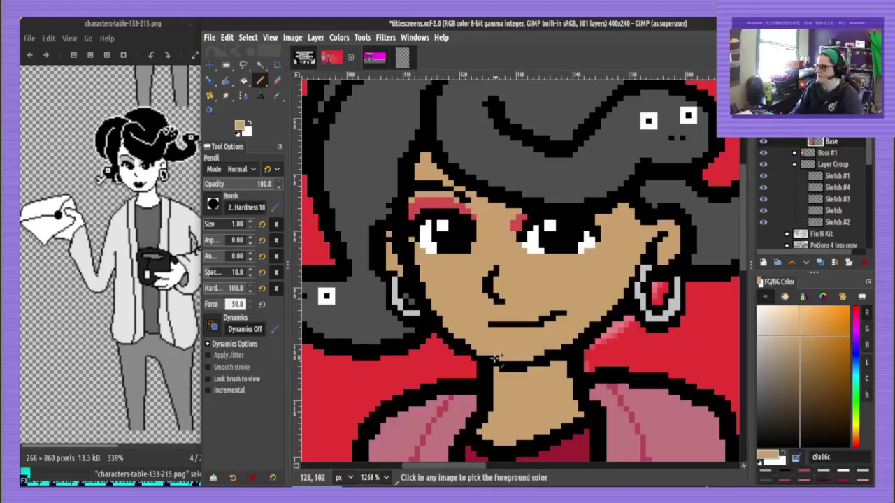
left_click(465, 355, "ctrl")
mouse_move(495, 369)
left_mouse_down()
mouse_move(546, 371)
mouse_move(568, 355)
mouse_move(535, 368)
left_mouse_up()
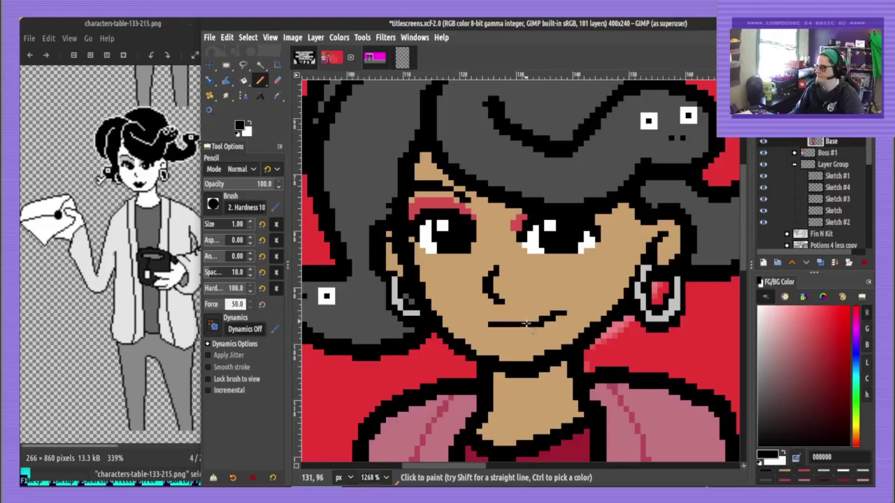
Paint dark red 6b0000 lips above and below the mouth line, and save the file
left_click_drag(841, 383, 856, 388)
mouse_move(496, 330)
left_mouse_down()
mouse_move(540, 330)
mouse_move(509, 333)
left_mouse_up()
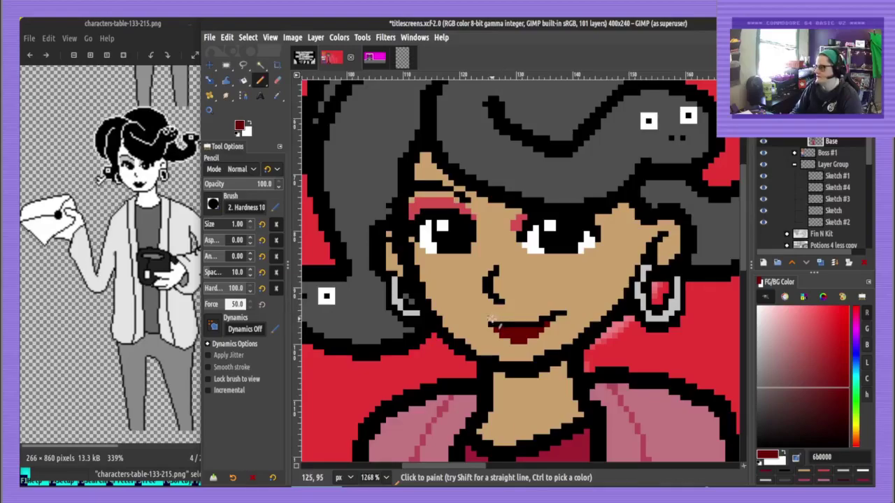
left_click_drag(492, 319, 530, 314)
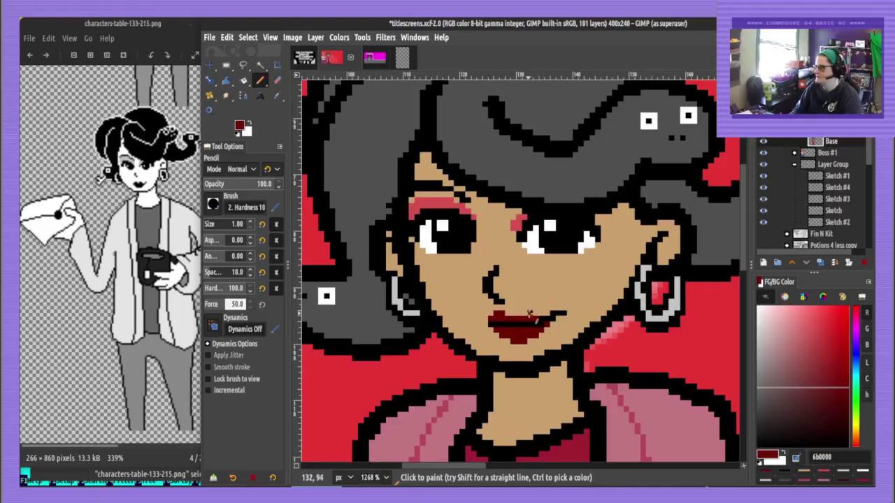
scroll(533, 374, "down", 5)
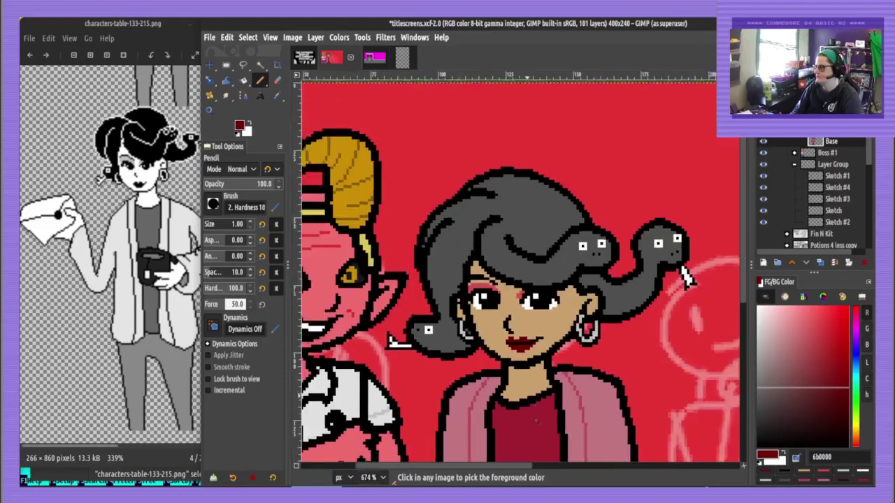
key("ctrl+s")
scroll(533, 408, "down", 2)
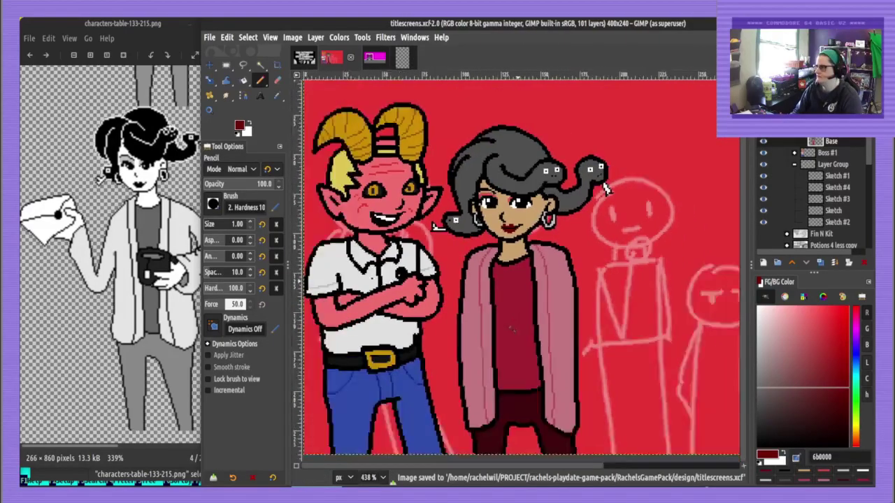
Reset the drawing colours to black and white and set the pencil size to 2
key("d")
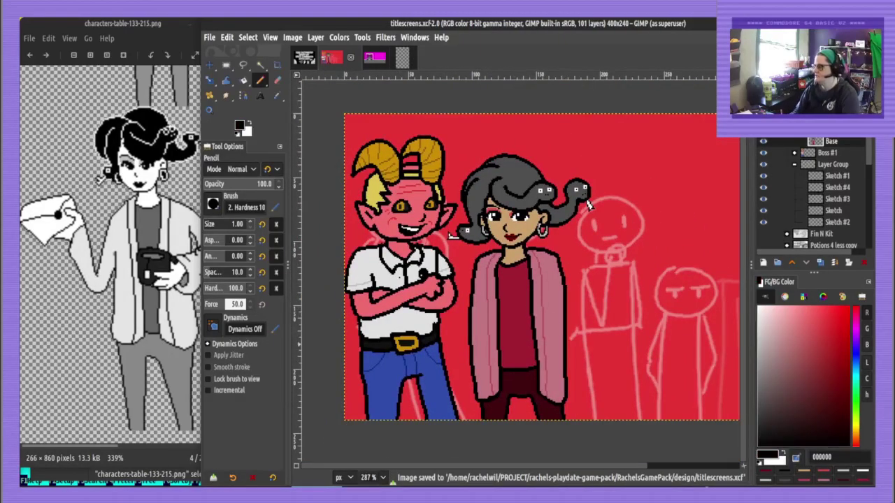
key("bracketright")
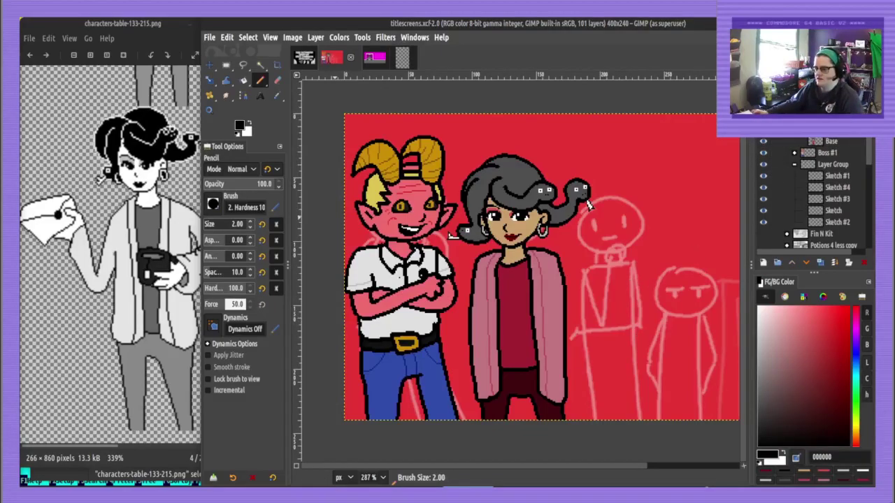
Switch to Firefox and look through the open iStock photos of business groups for arm and hand poses
key("alt+Tab")
left_click(463, 61)
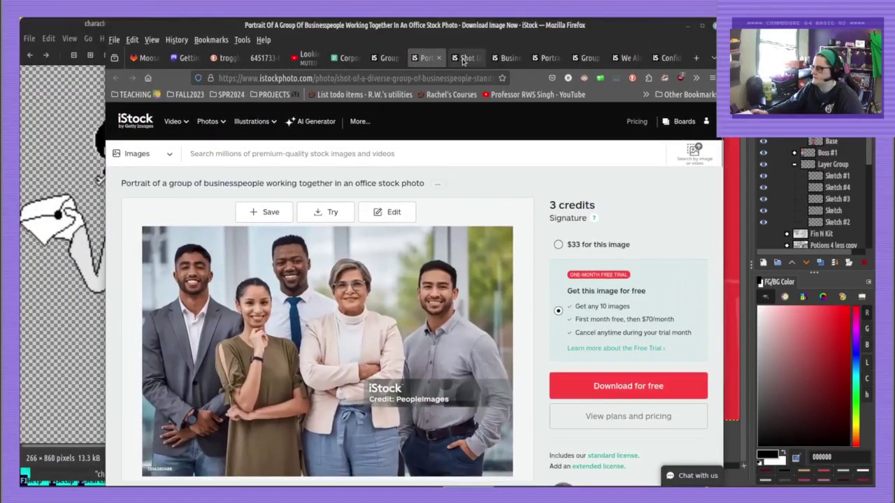
left_click(463, 60)
left_click(503, 60)
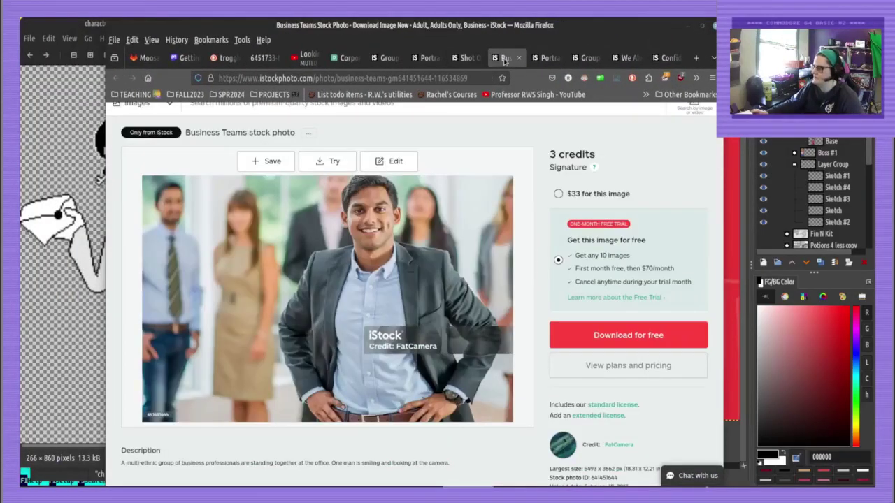
left_click(542, 60)
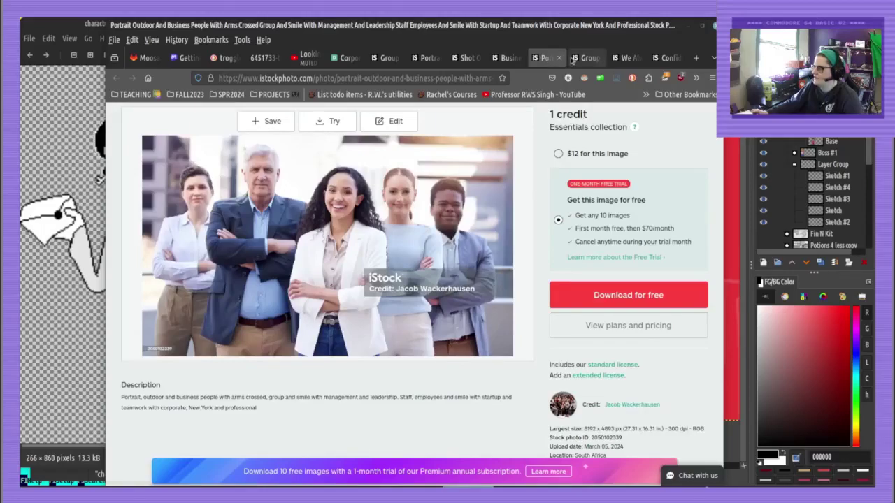
left_click(573, 60)
left_click(626, 60)
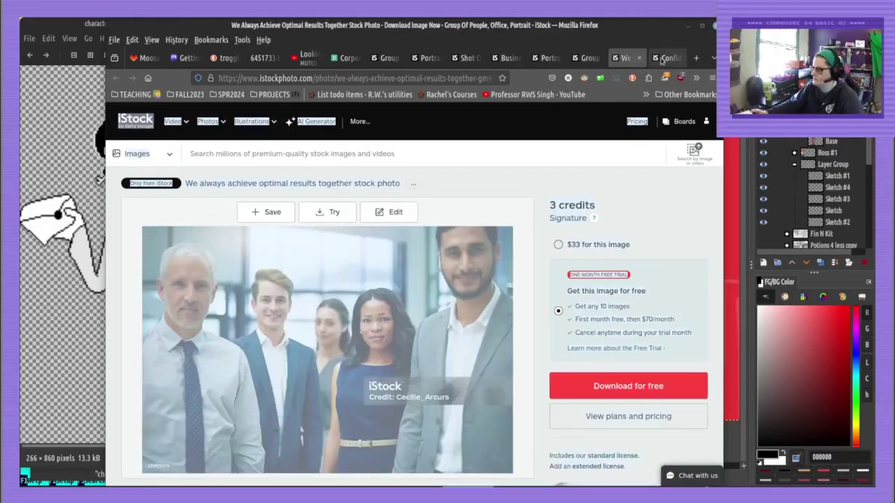
left_click(665, 60)
left_click(388, 58)
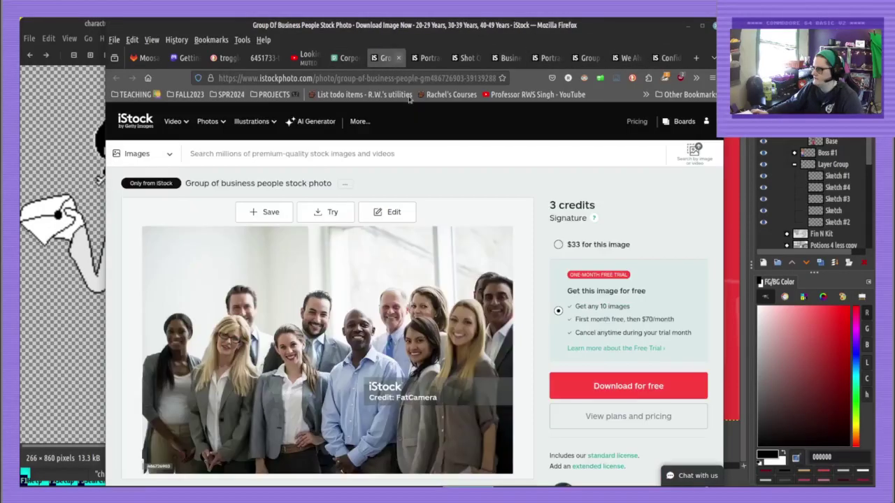
Enlarge the "Group of business people" photo, place its window as a reference beside the canvas, and return to GIMP
left_click(283, 444)
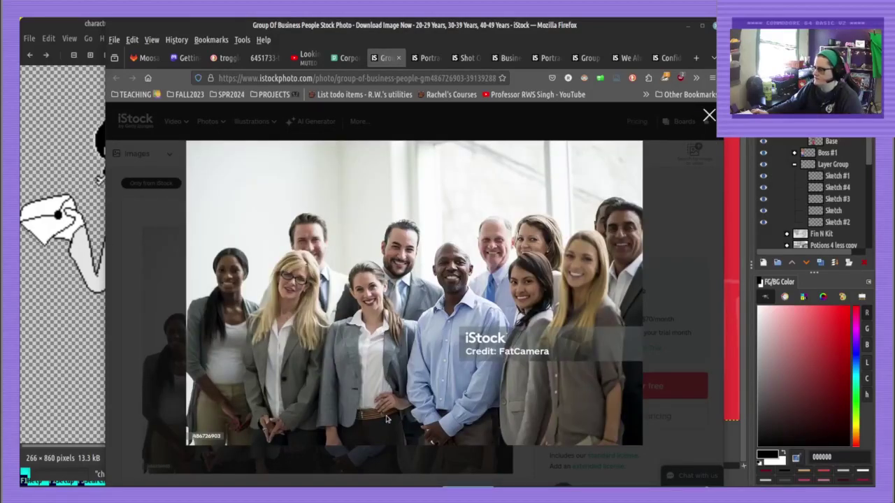
left_click_drag(387, 419, 167, 412)
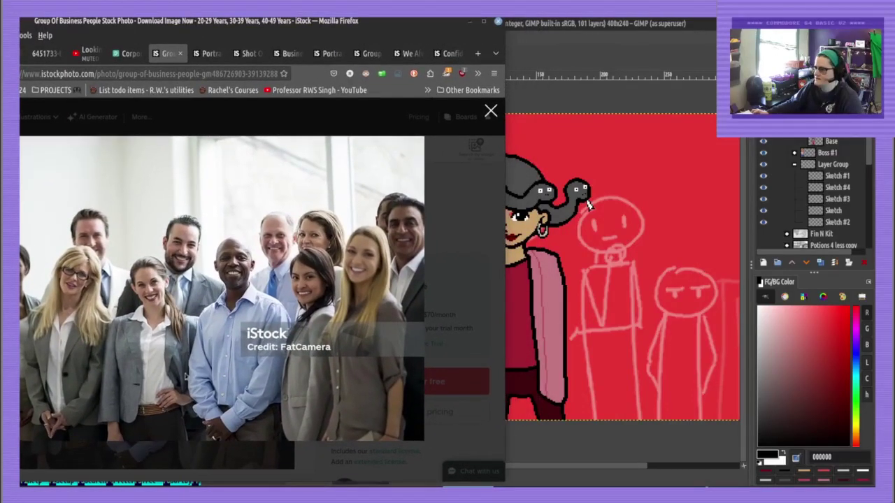
left_click_drag(197, 348, 198, 351)
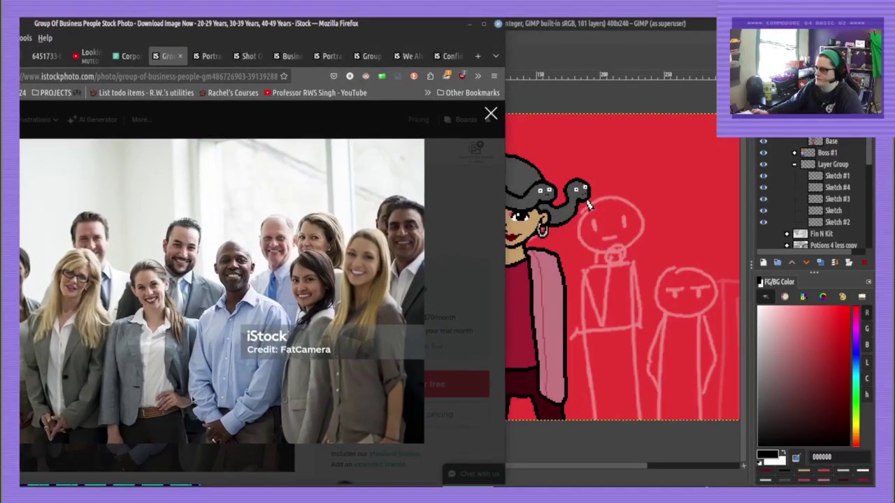
left_click(519, 354)
Sketch the black outline of a hand on the hip over the right-hand jacket flap, extending past its outer edge
scroll(549, 368, "up", 5)
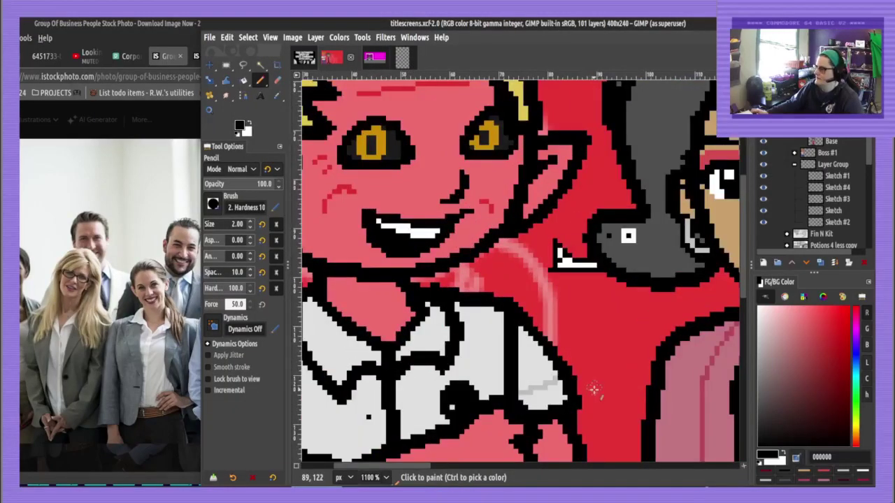
left_click_drag(595, 392, 196, 157)
left_click_drag(537, 331, 438, 259)
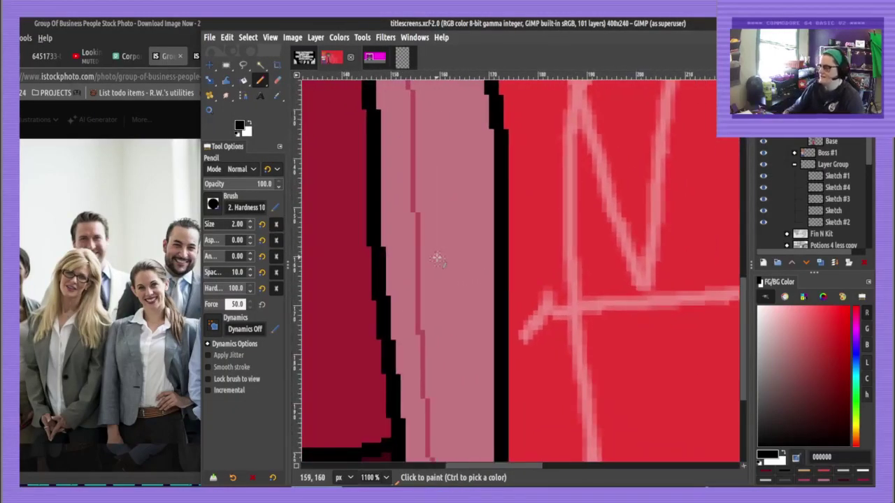
mouse_move(546, 340)
left_mouse_down()
mouse_move(613, 258)
mouse_move(625, 281)
mouse_move(593, 270)
mouse_move(582, 280)
left_mouse_up()
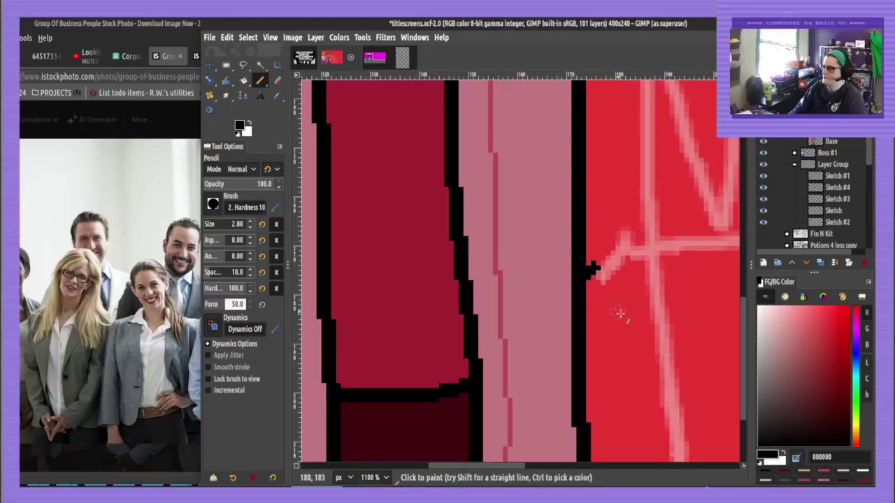
left_click_drag(620, 312, 594, 321)
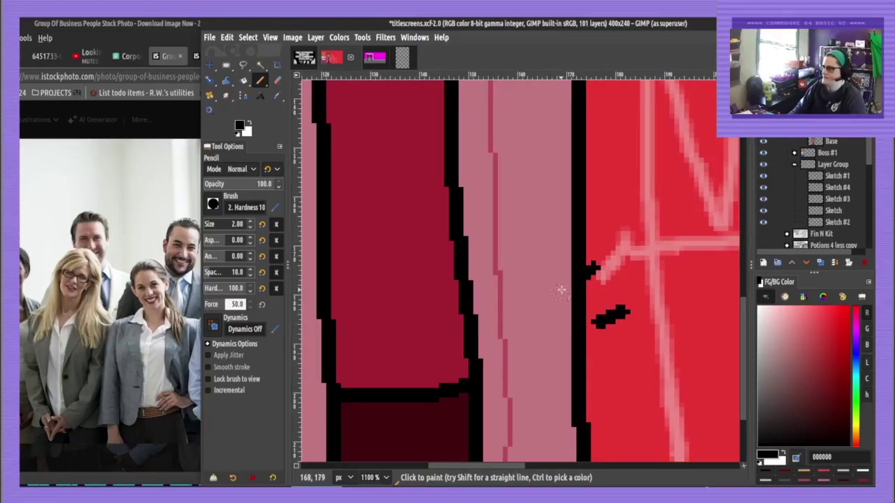
mouse_move(588, 272)
left_mouse_down()
mouse_move(530, 262)
mouse_move(539, 256)
mouse_move(510, 264)
mouse_move(476, 292)
mouse_move(517, 289)
mouse_move(489, 343)
mouse_move(518, 376)
mouse_move(546, 376)
mouse_move(570, 338)
left_mouse_up()
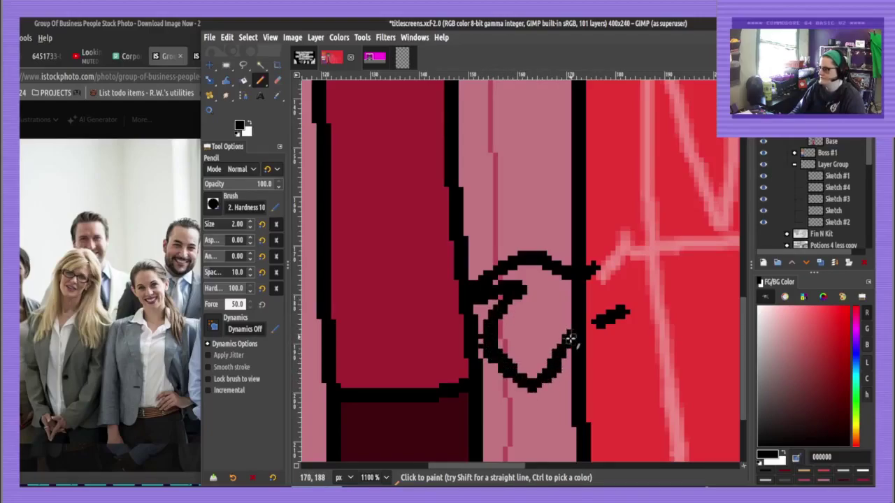
Undo the last finger strokes and redraw the hand's fingers and lower edge in black
key("ctrl+z")
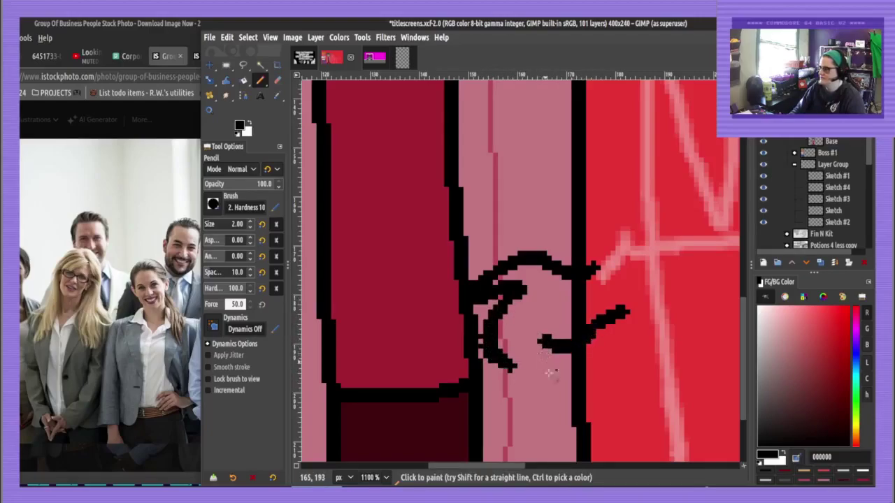
key("ctrl+z")
key("ctrl+z")
key("ctrl+z")
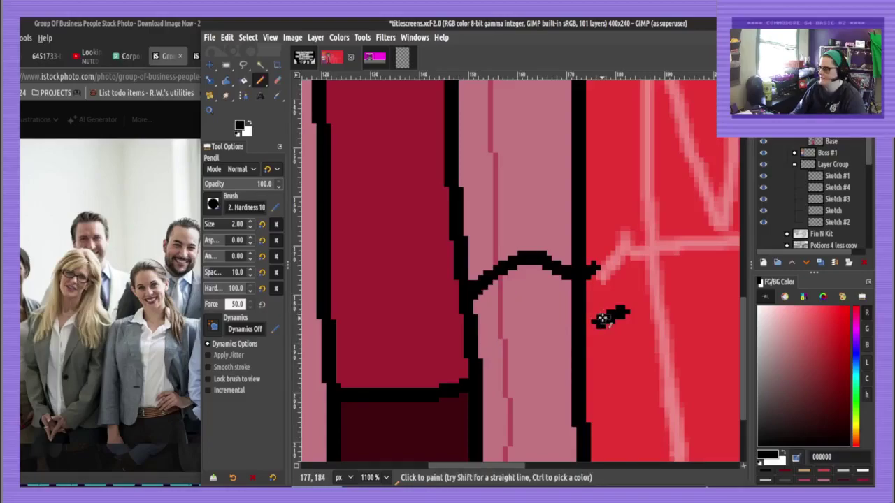
mouse_move(603, 322)
left_mouse_down()
mouse_move(586, 342)
mouse_move(528, 327)
mouse_move(543, 339)
mouse_move(532, 335)
mouse_move(529, 343)
mouse_move(529, 330)
mouse_move(494, 381)
mouse_move(471, 332)
mouse_move(472, 292)
mouse_move(485, 339)
mouse_move(498, 312)
left_mouse_up()
Outline a rounded, curled sleeve cuff in black around the wrist, just outside the jacket's edge
scroll(581, 259, "down", 3, "ctrl")
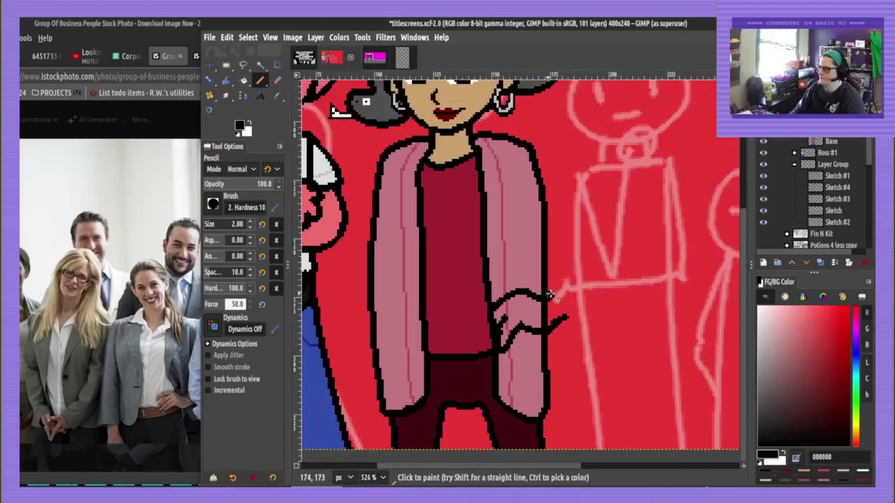
mouse_move(550, 295)
left_mouse_down()
mouse_move(569, 318)
mouse_move(566, 337)
mouse_move(553, 332)
mouse_move(551, 344)
mouse_move(569, 353)
mouse_move(583, 345)
mouse_move(585, 323)
left_mouse_up()
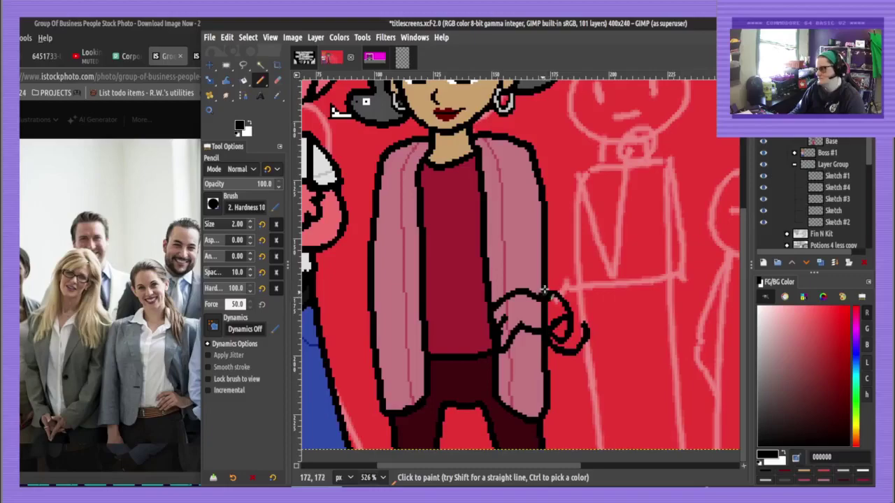
mouse_move(548, 284)
left_mouse_down()
mouse_move(558, 284)
mouse_move(581, 252)
left_mouse_up()
left_click_drag(586, 339, 625, 278)
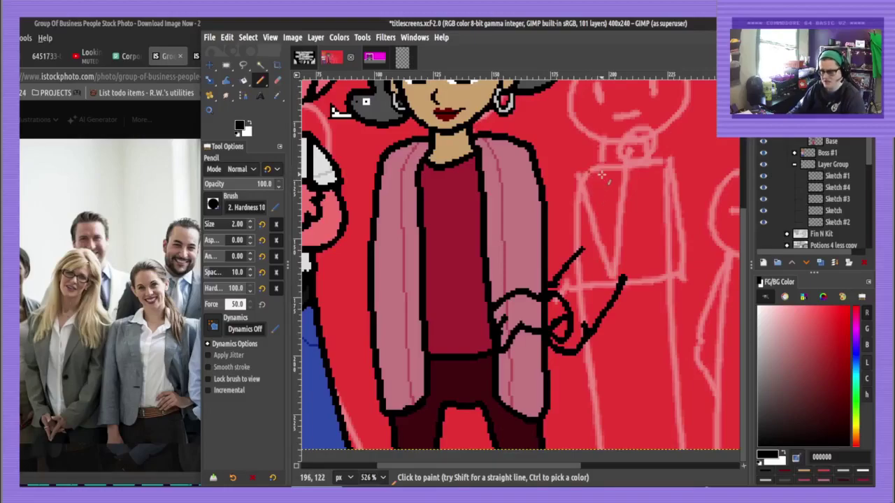
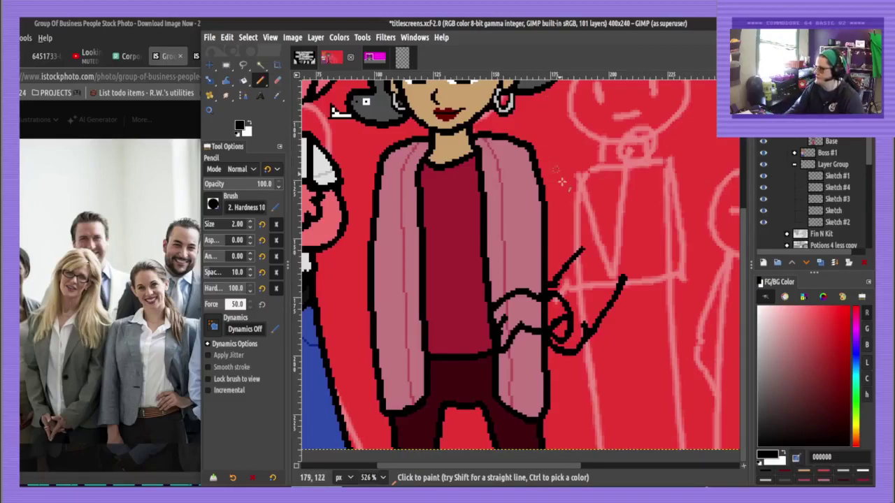
key("ctrl+z")
key("ctrl+z")
Outline the bent arm in black, curving from the shoulder around the elbow to the cuff, with an angled inner elbow
left_click_drag(531, 144, 604, 210)
key("ctrl+z")
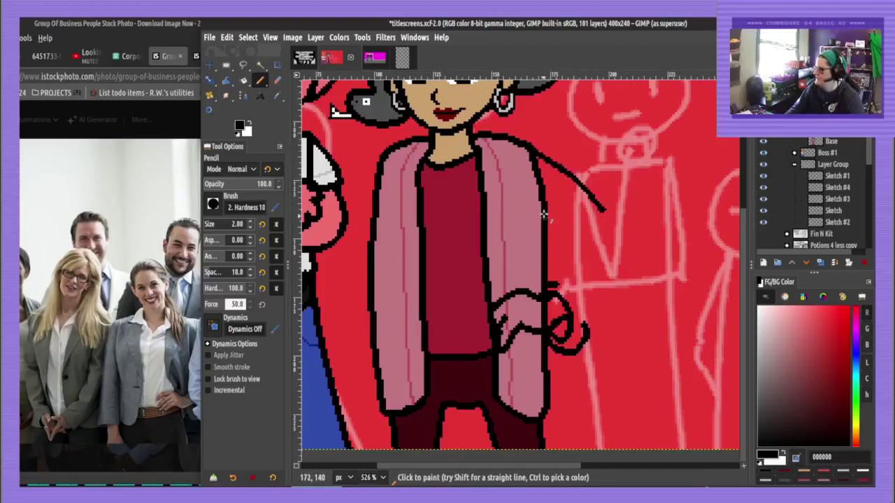
left_click_drag(544, 214, 569, 234)
key("ctrl+z")
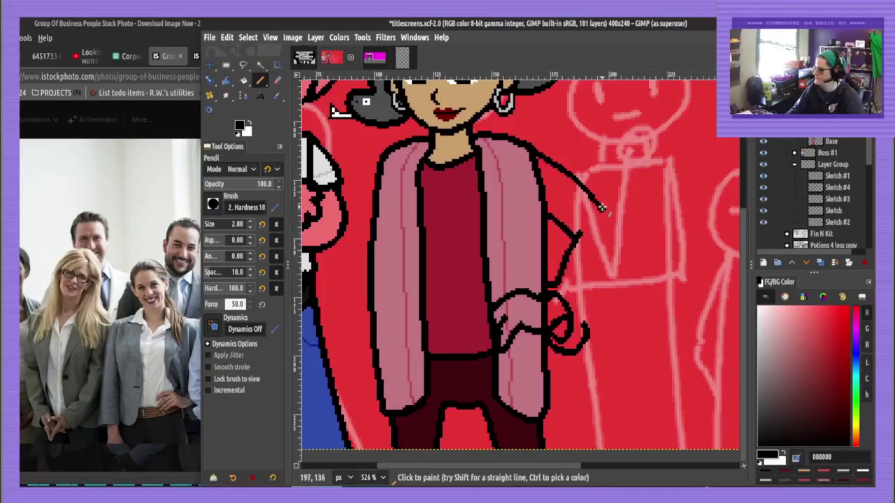
mouse_move(599, 204)
left_mouse_down()
mouse_move(616, 229)
mouse_move(618, 263)
mouse_move(586, 326)
left_mouse_up()
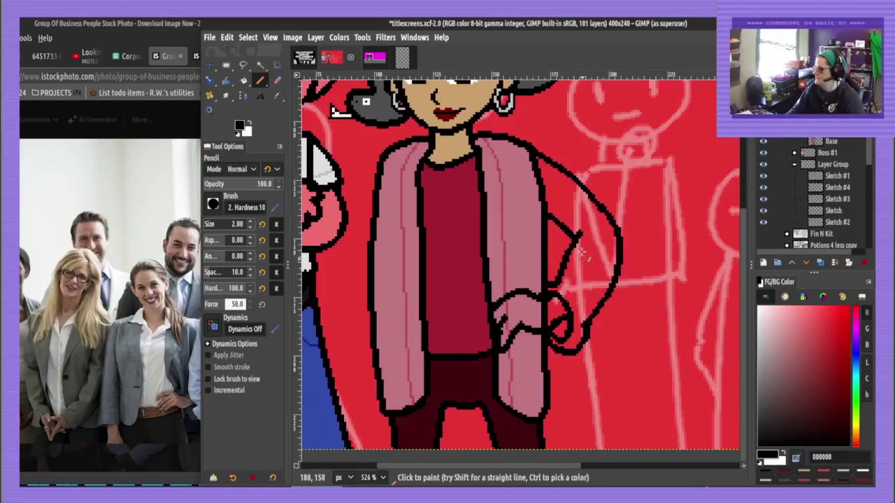
Fill the bent sleeve with jacket pink c27680, paint out the old jacket edge at the shoulder, and repair the black shoulder outline
left_click(514, 199, "ctrl")
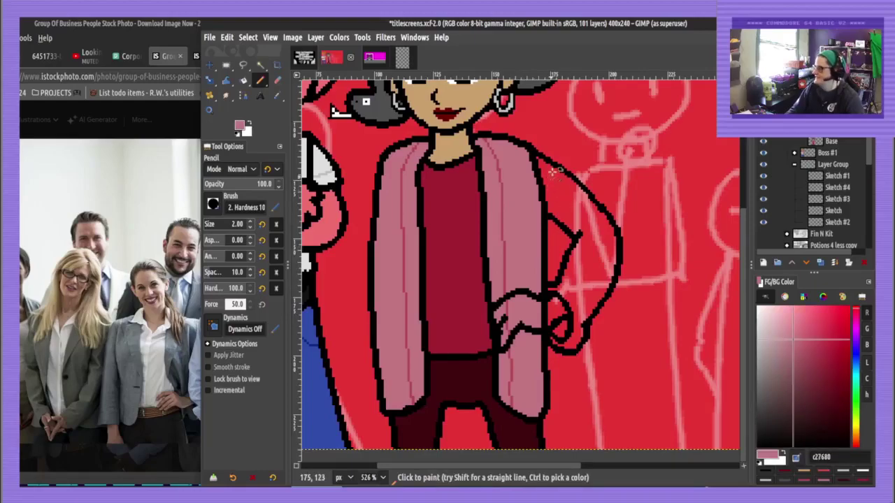
scroll(549, 191, "up", 2)
left_click_drag(527, 149, 548, 225)
key("shift+b")
left_click(555, 189)
key("n")
left_click_drag(519, 145, 535, 200)
left_click(539, 150, "ctrl")
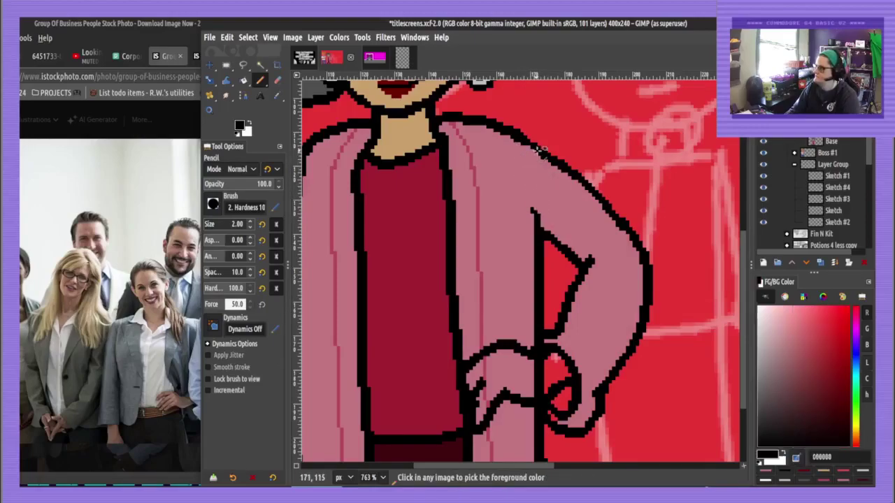
left_click_drag(537, 151, 530, 147)
Fill the inside of the rolled sleeve cuff with dark red 98192a
left_click(586, 357, "ctrl")
key("shift+b")
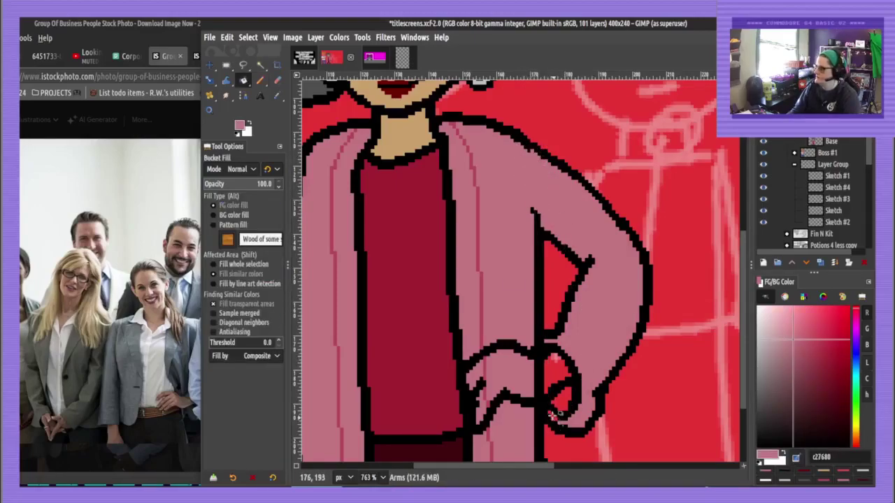
left_click(834, 362)
left_click(564, 401)
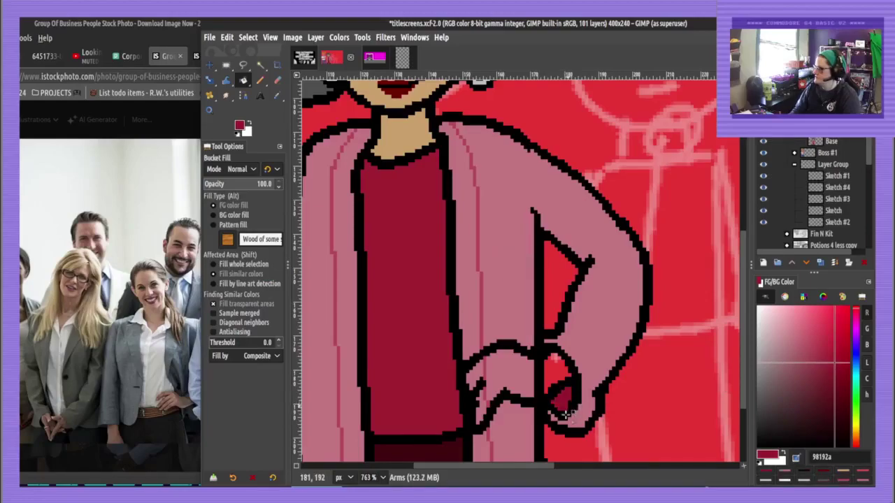
Sample the woman's skin tone c9a16c and fill the hand resting on her hip with it
key("n")
mouse_move(543, 300)
left_mouse_down()
mouse_move(584, 244)
mouse_move(603, 368)
left_mouse_up()
left_click(477, 199, "ctrl")
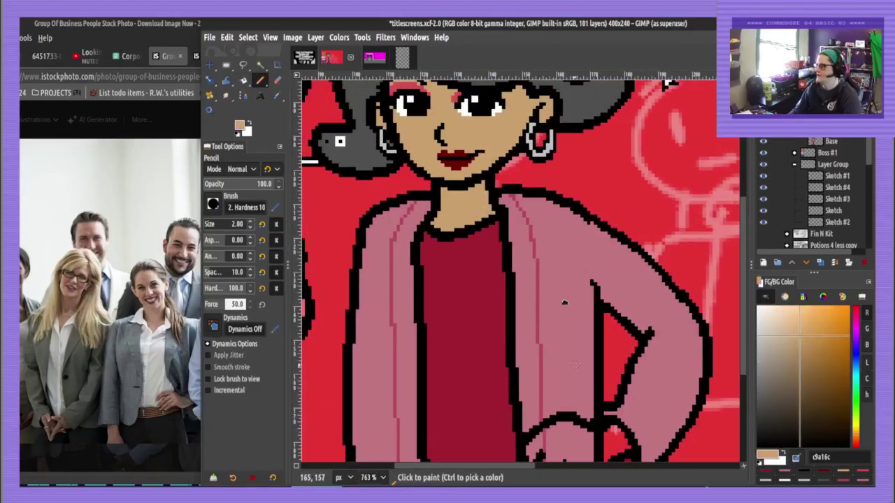
left_click_drag(564, 304, 538, 143)
key("shift+b")
left_click(588, 298)
Detail the hip hand's fingers with a 1-pixel pencil in skin tone and black
key("n")
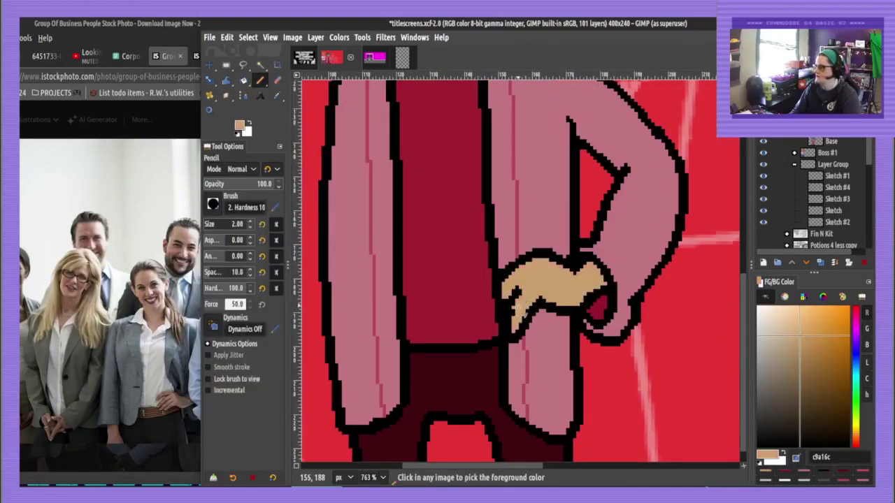
key("bracketleft")
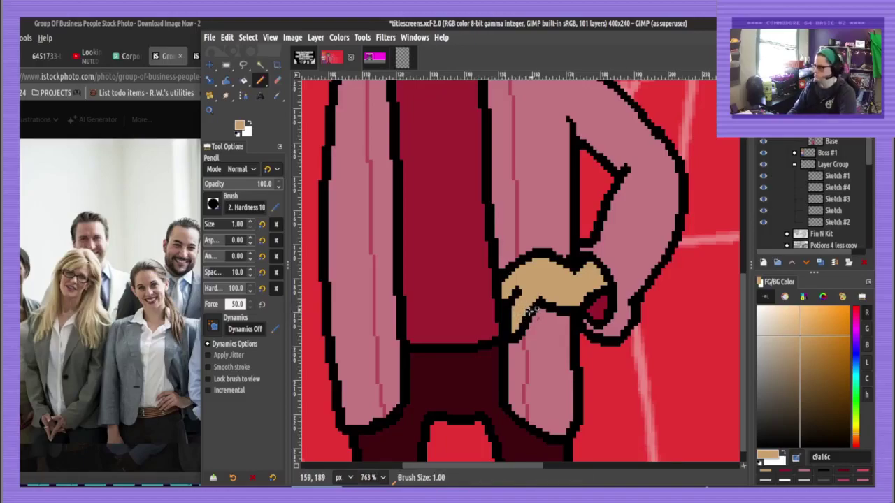
key("d")
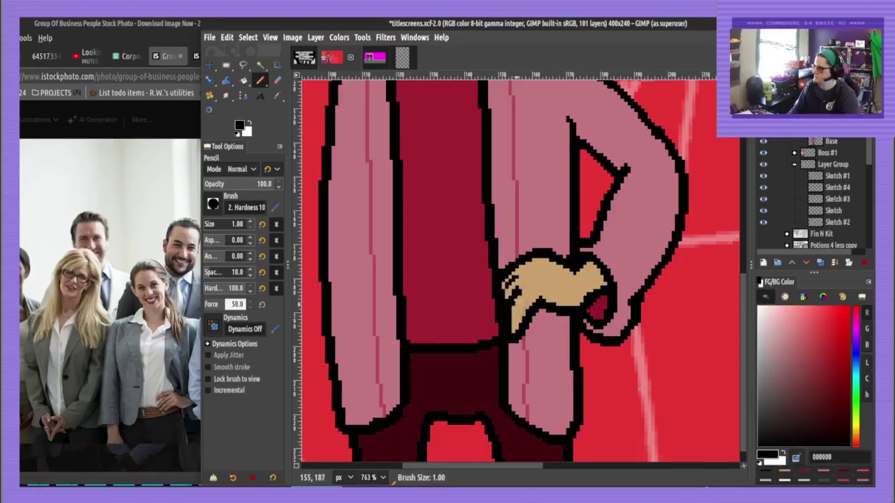
left_click_drag(544, 326, 544, 365)
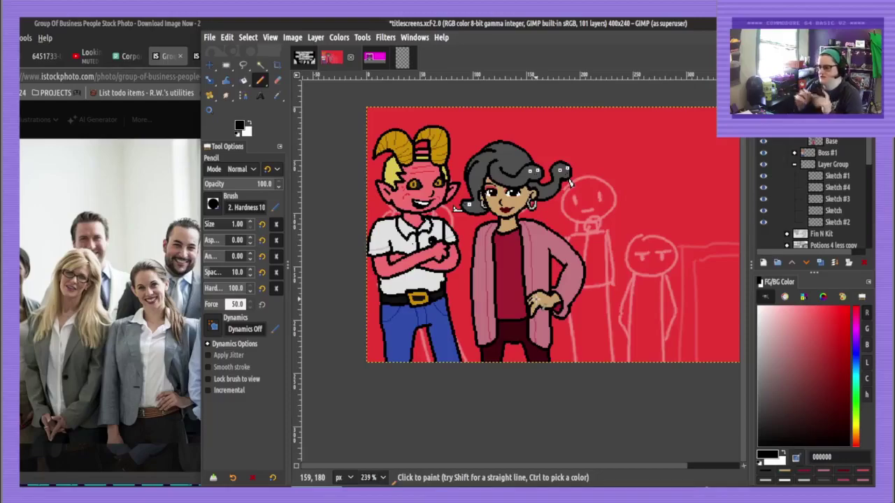
On the woman's Base layer, outline her lowered arm along the jacket's outer side in 2-pixel black and fill it with jacket pink c27680
key("bracketright")
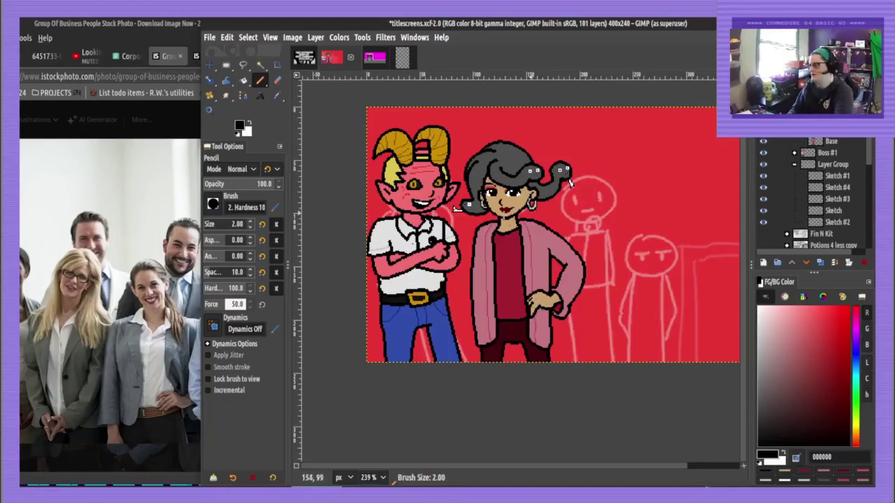
left_click(820, 141)
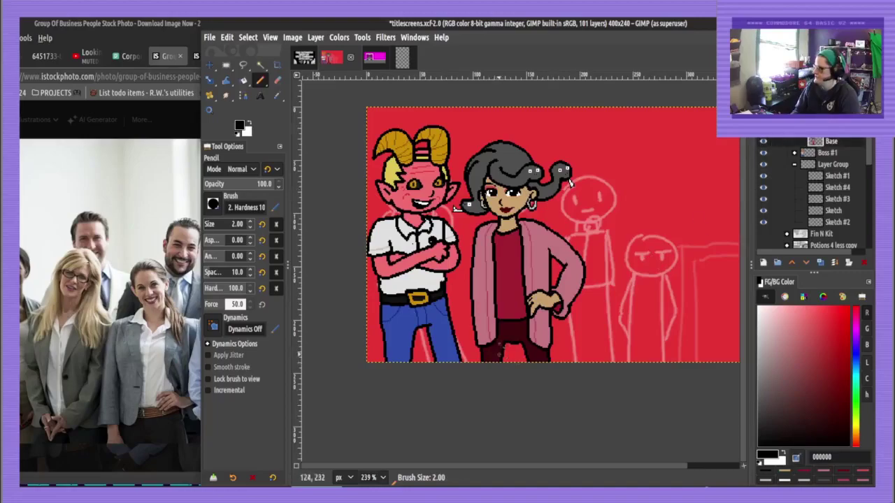
scroll(501, 349, "up", 7)
mouse_move(454, 116)
left_mouse_down()
mouse_move(421, 302)
mouse_move(455, 324)
left_mouse_up()
left_click(464, 302, "ctrl")
key("shift+b")
left_click(440, 258)
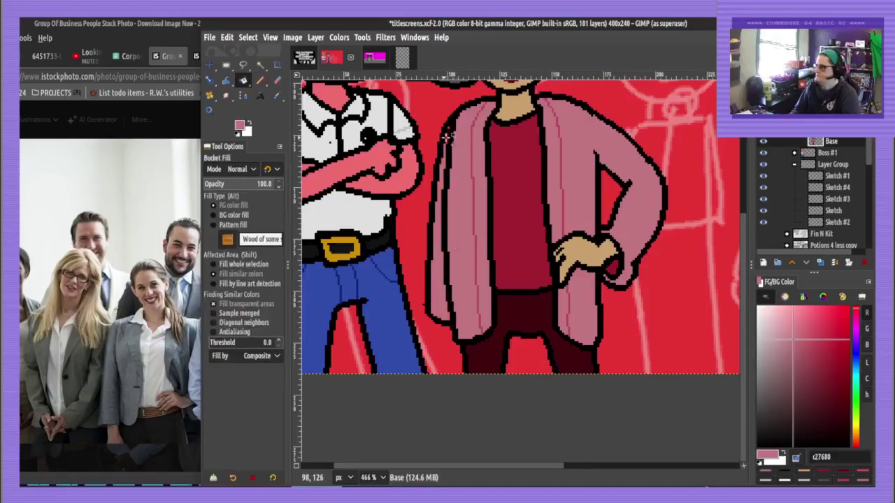
Touch up the lowered sleeve's edges from shoulder to cuff with the 1-pixel pencil in jacket pink and black
key("n")
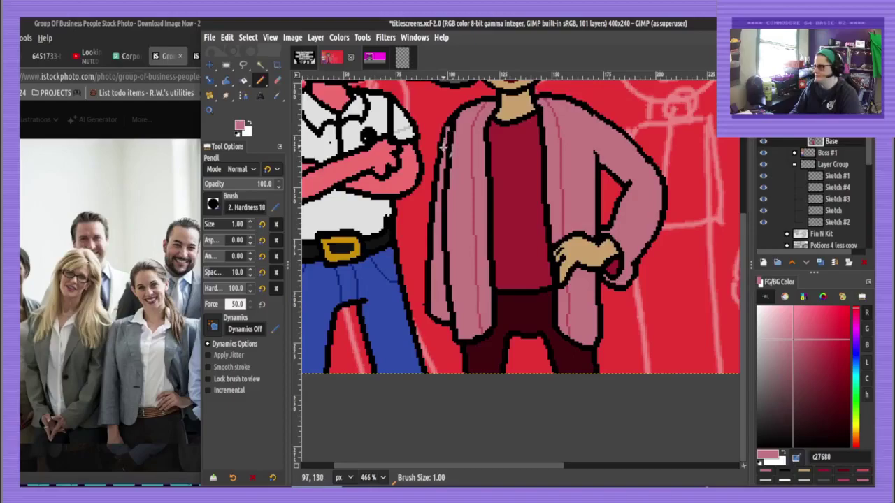
left_click(430, 297, "ctrl")
left_click(423, 301, "ctrl")
key("shift+e")
key("n")
left_click(430, 307, "ctrl")
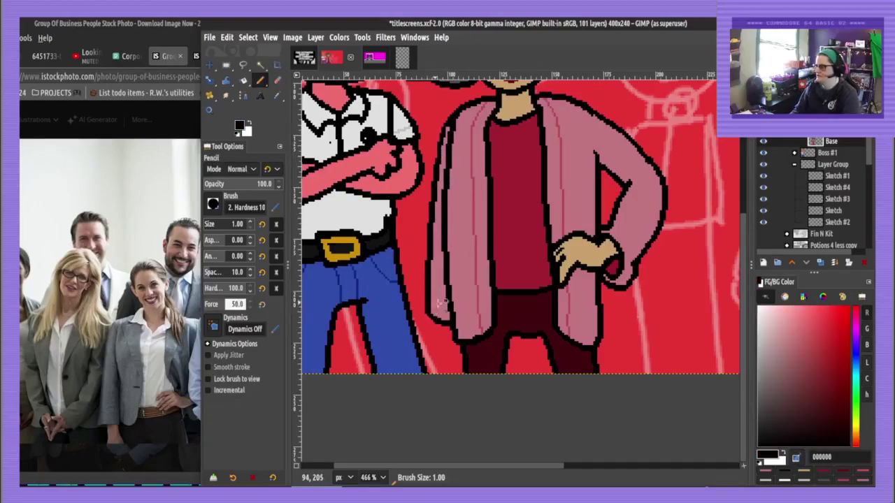
Outline the lowered hand in black beneath the sleeve and fill it with skin tone c9a16c
mouse_move(438, 320)
left_mouse_down()
mouse_move(443, 362)
mouse_move(451, 366)
mouse_move(457, 353)
mouse_move(463, 368)
left_mouse_up()
left_click(594, 249, "ctrl")
key("shift+b")
left_click(449, 335)
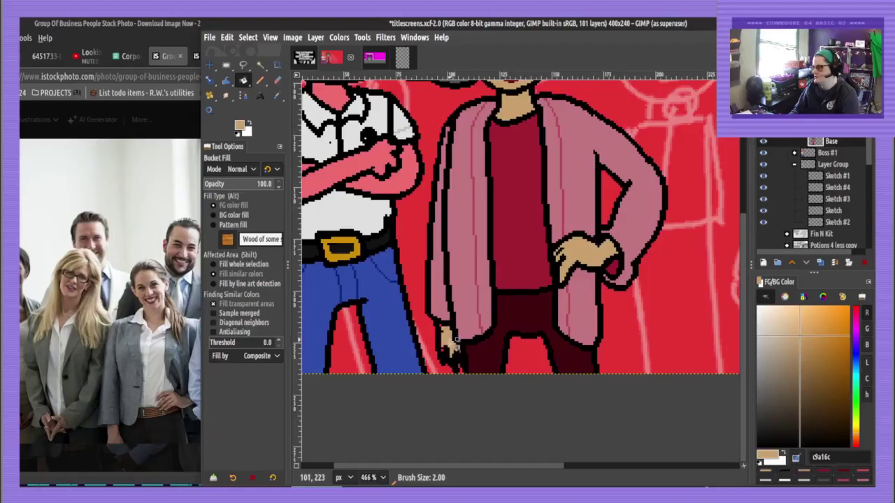
Refine the lowered hand's fingers with 1-pixel skin-tone strokes and save the file
scroll(457, 354, "up", 6)
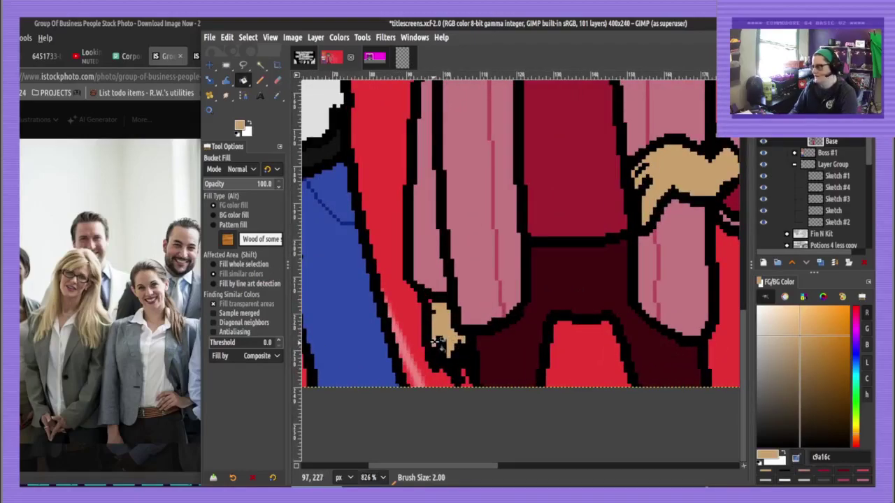
key("n")
key("bracketleft")
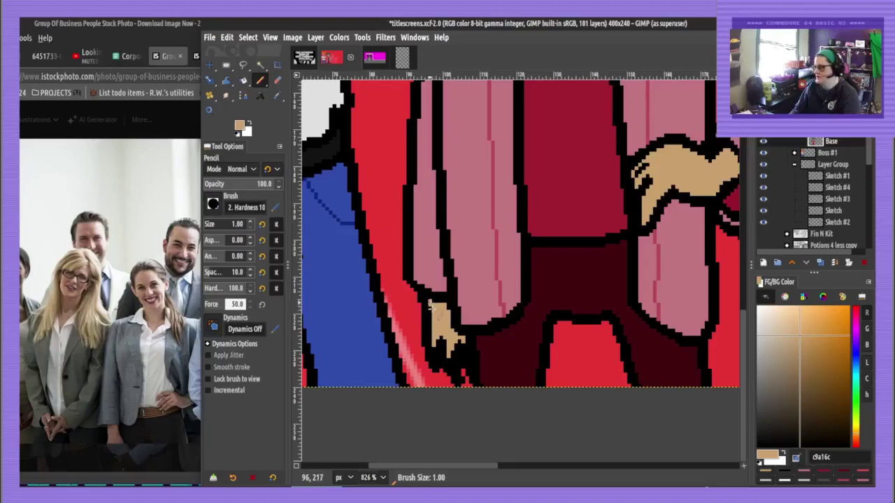
scroll(449, 370, "down", 3, "ctrl")
scroll(451, 334, "up", 2, "ctrl")
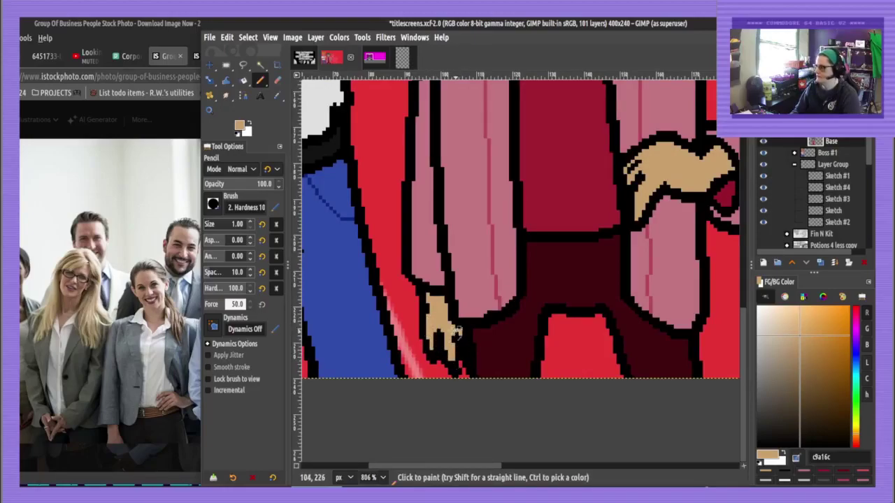
scroll(456, 342, "down", 3, "ctrl")
key("ctrl+s")
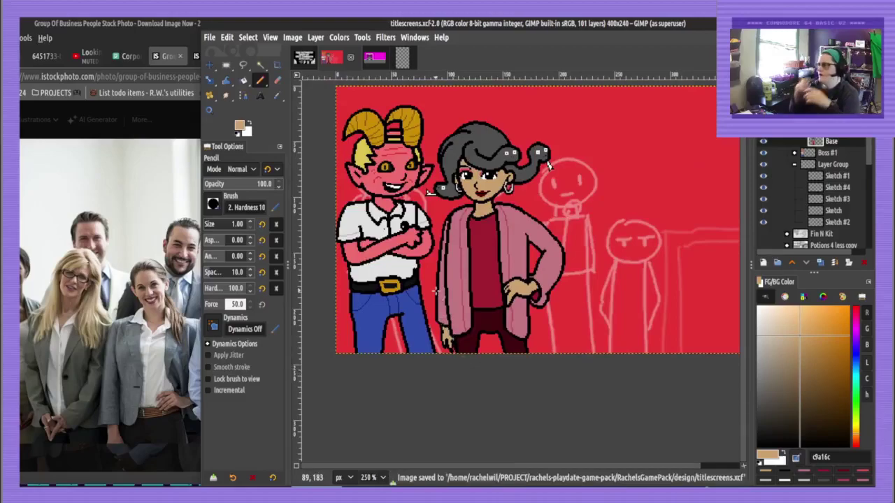
Fill the hair snakes' tongues with light pink ffa3a3 and save the file
left_click(855, 306)
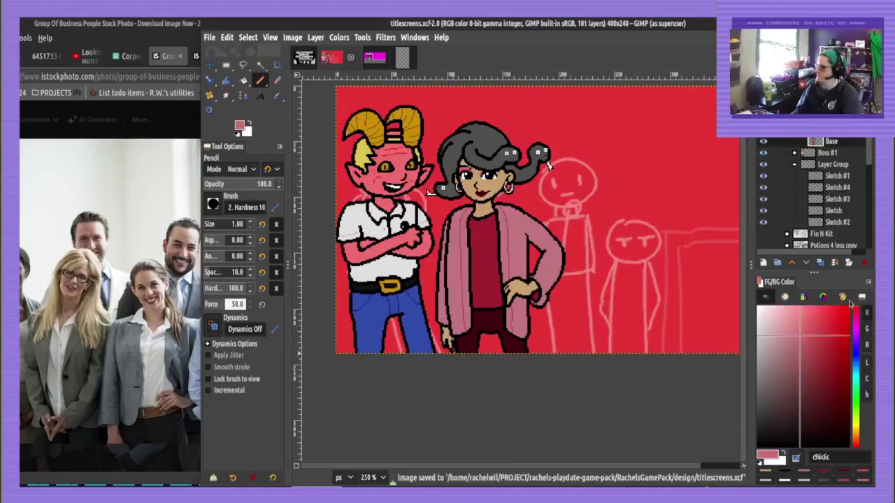
left_click(792, 306)
scroll(542, 167, "up", 3, "ctrl")
scroll(546, 167, "down", 1, "ctrl")
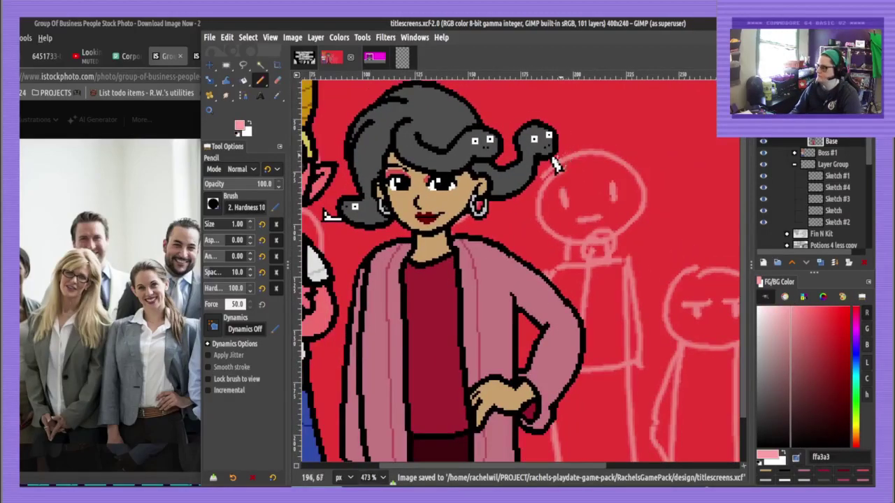
key("shift+b")
left_click(557, 164)
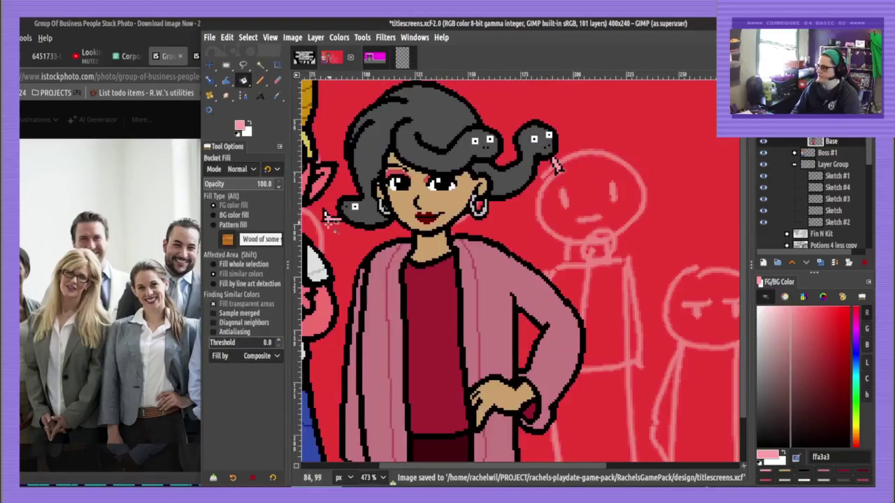
key("n")
scroll(329, 227, "down", 3, "ctrl")
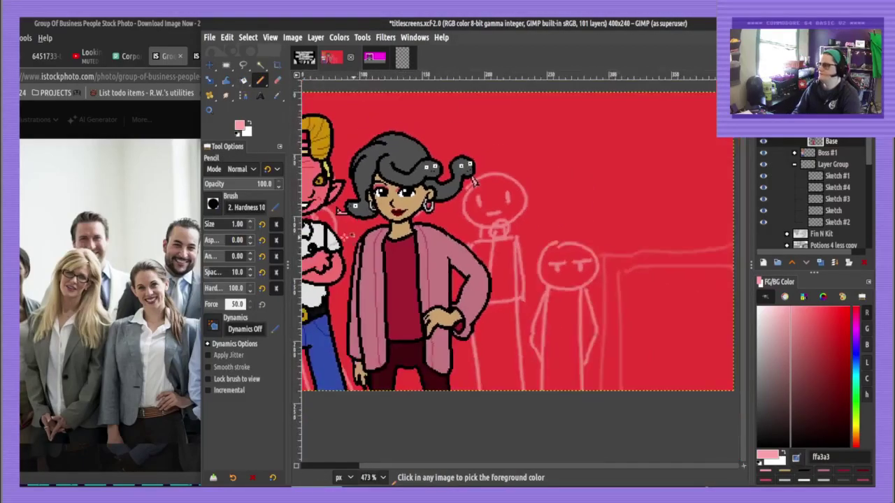
key("ctrl+s")
Move the stock photo window aside and show the vampire character in characters-table-133-215.png as reference
left_click_drag(117, 198, 0, 198, "alt")
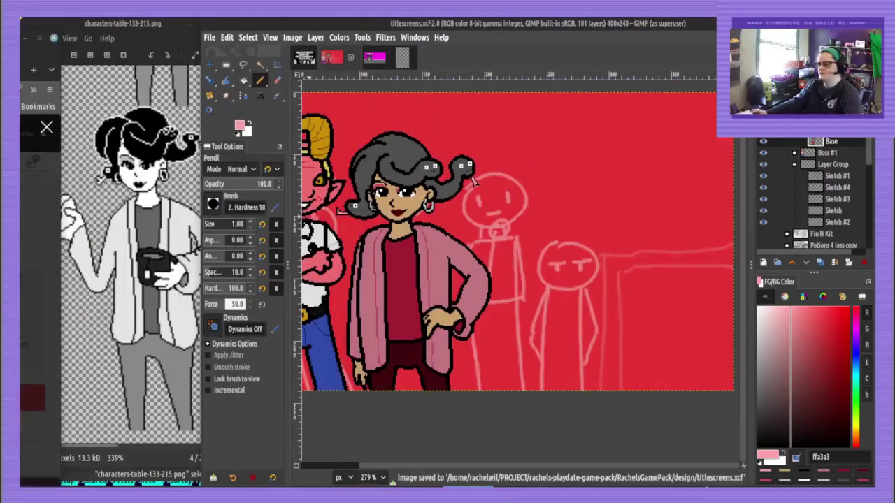
left_click_drag(59, 343, 52, 20)
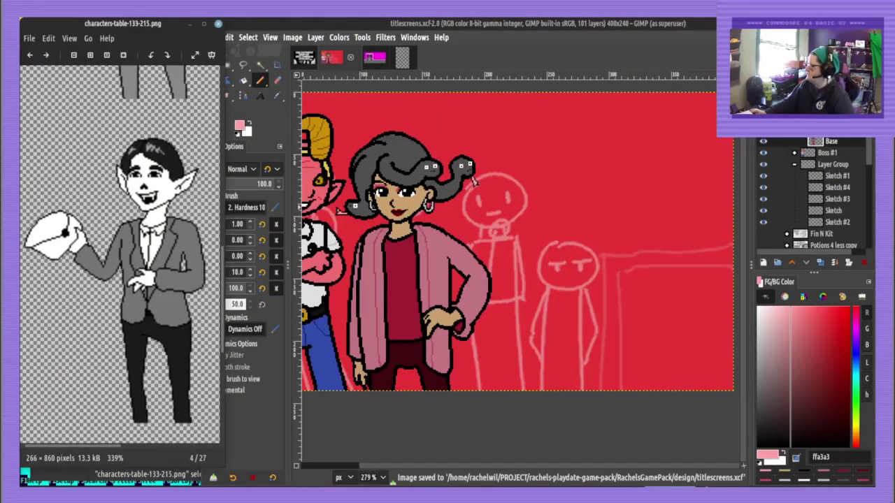
Duplicate the HR layer group, rename the copy Marketing, clear its base layer, and save the file
left_click(807, 118)
left_click(795, 118)
right_click(808, 118)
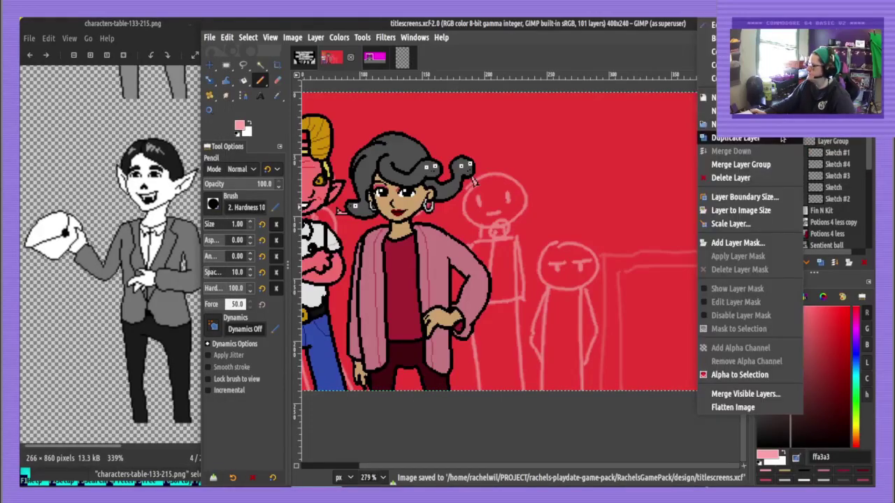
left_click(741, 137)
double_click(806, 118)
type("M")
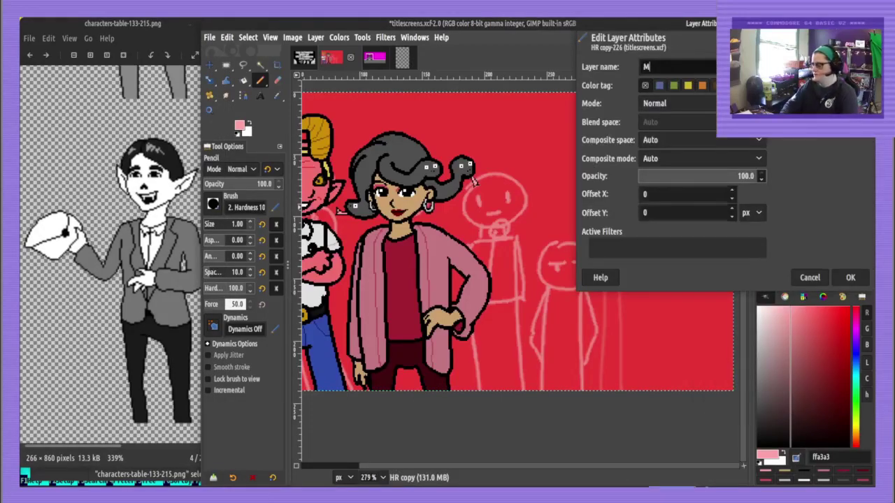
type("arketing")
key("Return")
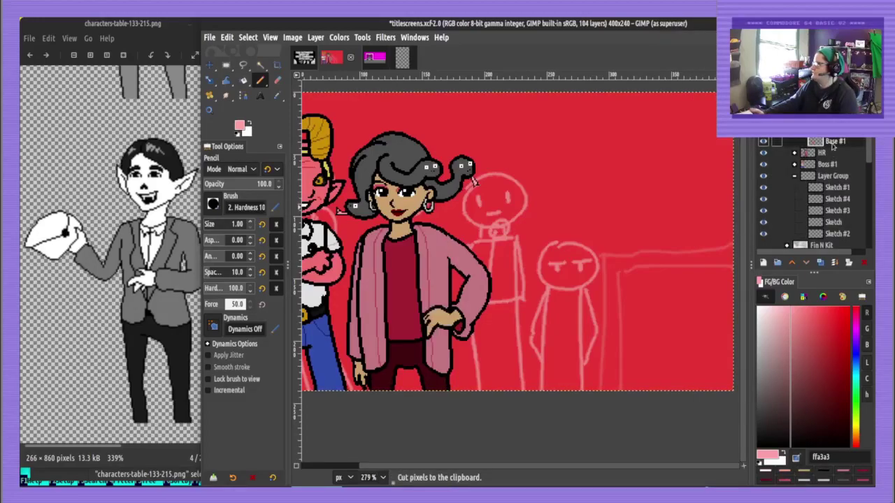
key("ctrl+s")
Set the pencil to black at size 2 for drawing the next character over the sketch
left_click(824, 472)
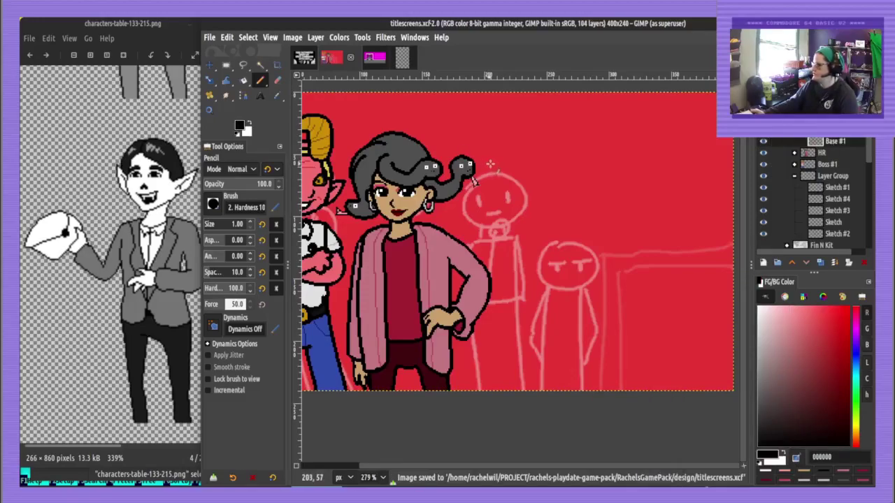
scroll(493, 165, "up", 1)
key("bracketright")
mouse_move(627, 191)
left_mouse_down()
mouse_move(605, 172)
mouse_move(701, 226)
mouse_move(637, 199)
mouse_move(526, 175)
left_mouse_up()
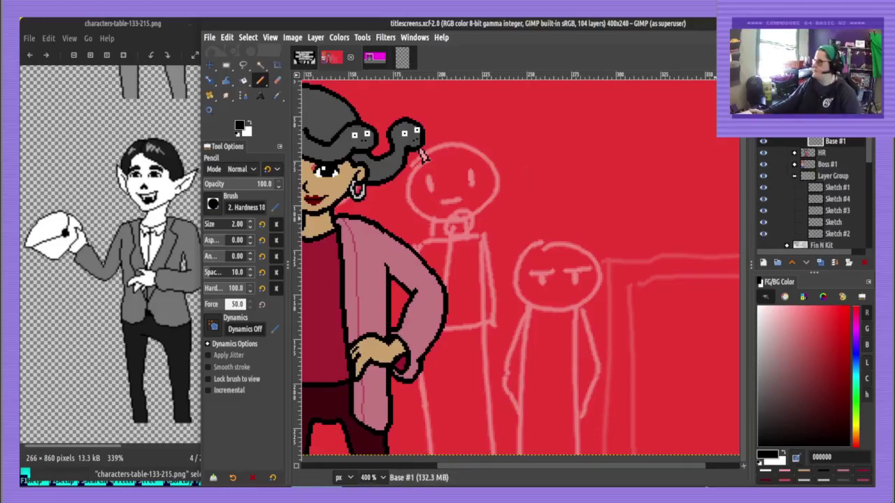
Try fading the HR layer group so the sketches beneath show through
left_click(822, 152)
left_click(763, 164)
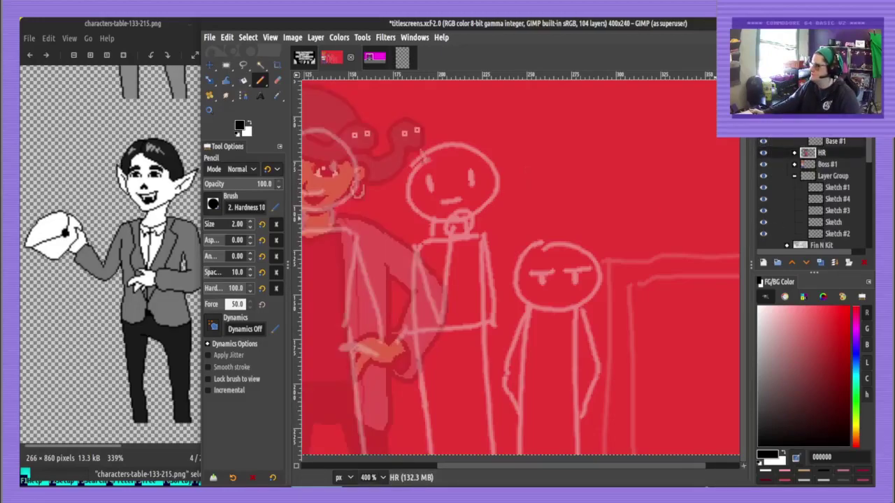
left_click(763, 164)
left_click(827, 164)
scroll(402, 176, "down", 2)
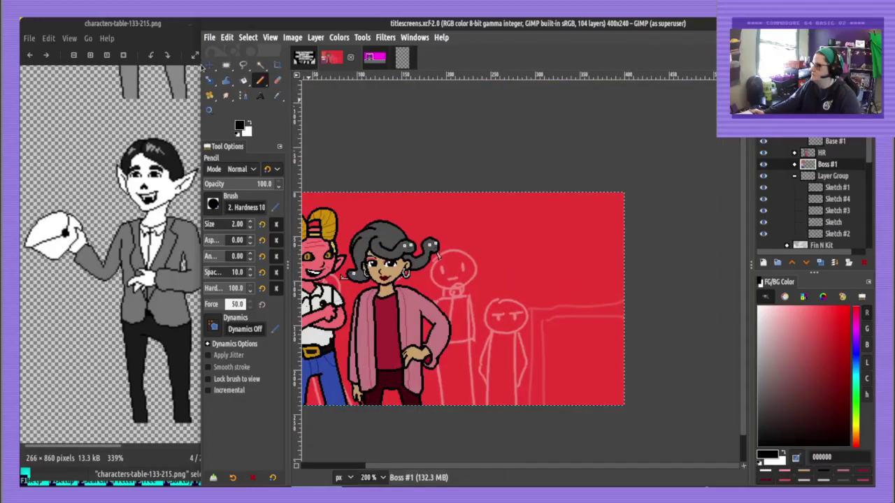
Hide the Boss #1 group and move the HR group about 40 pixels left, away from the next sketched figure
left_click(208, 66)
left_click_drag(404, 121, 480, 125)
left_click(764, 164)
left_click(818, 152)
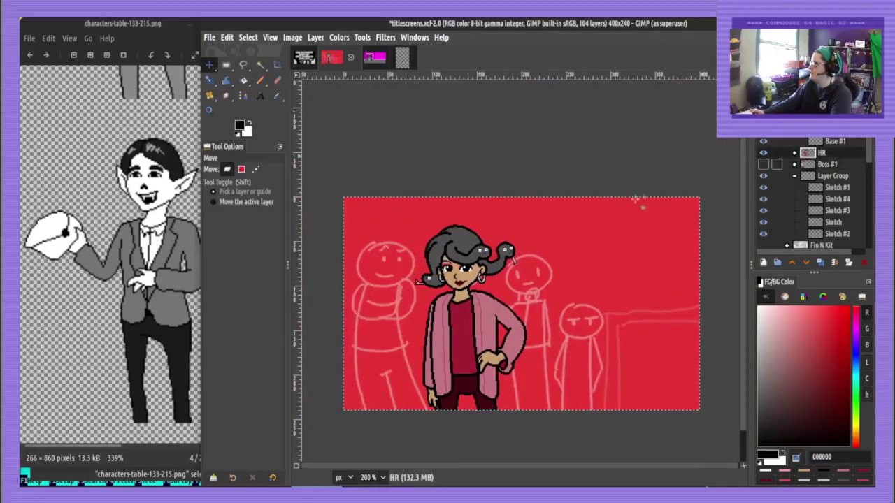
left_click(603, 203)
key("shift+Left")
key("shift+Left")
key("shift+Left")
scroll(815, 192, "up", 2)
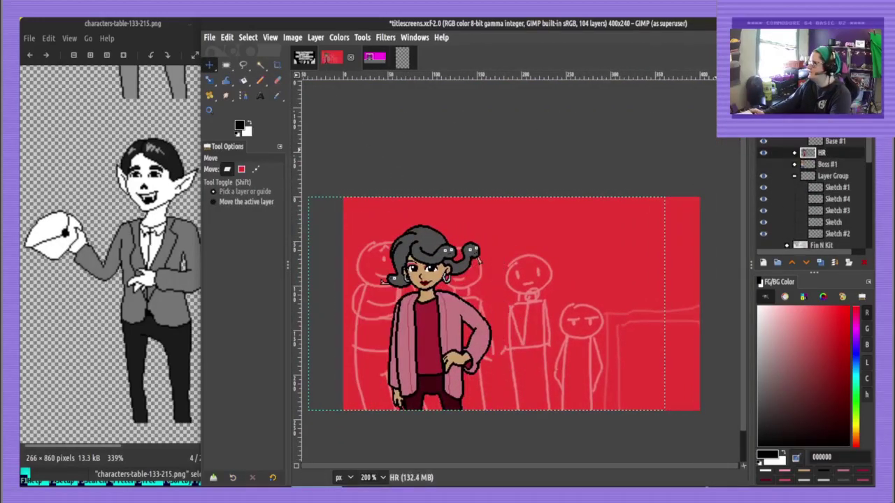
Make the Marketing group's Base #1 layer active for drawing with the pencil
left_click(835, 129)
left_click(827, 144)
key("n")
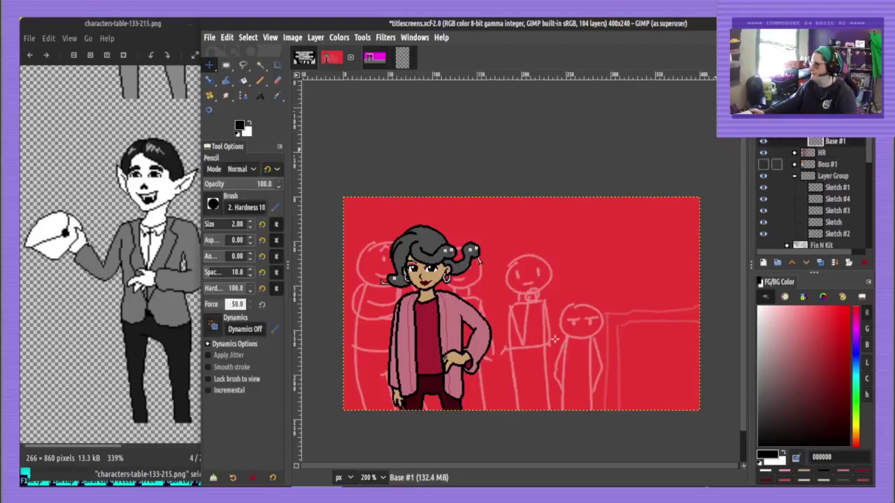
scroll(456, 351, "up", 2)
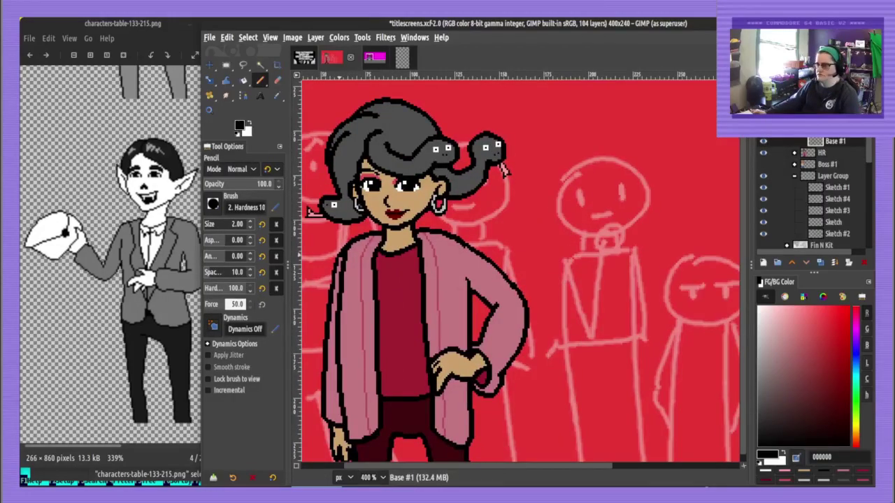
Look through the open iStock group photos of businesspeople in Firefox for reference, then return to GIMP
left_click_drag(20, 311, 513, 290)
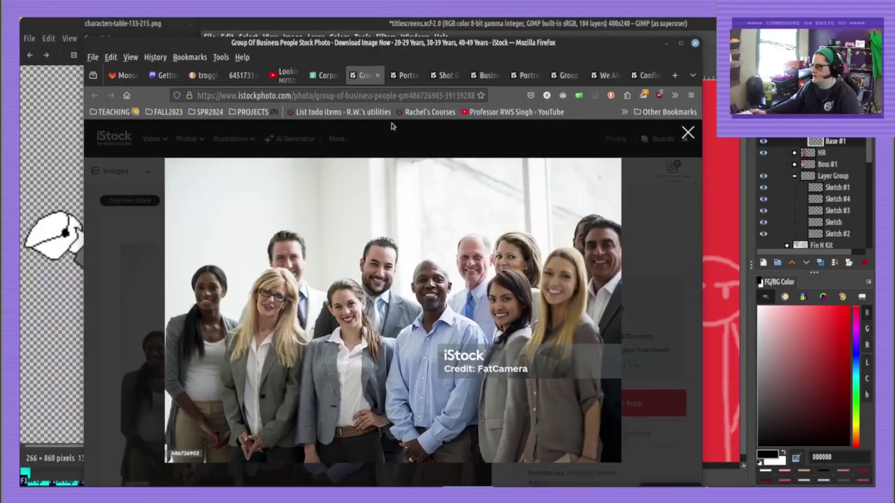
left_click(376, 76)
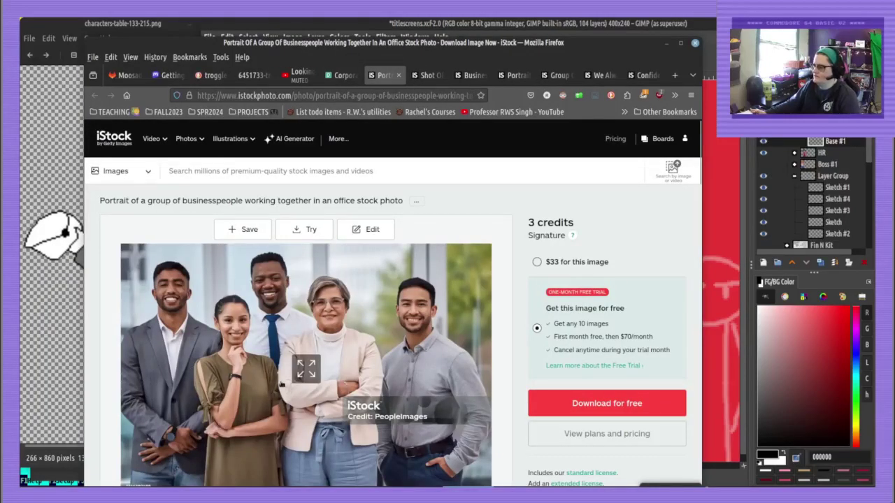
left_click_drag(252, 359, 0, 308)
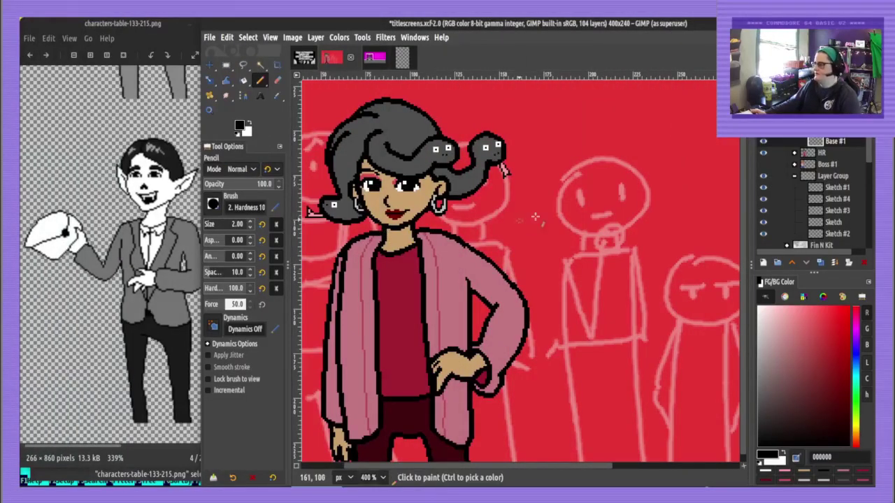
Draw the vampire's jawline and the far side of his face in black over the third figure's sketched head
mouse_move(557, 215)
left_mouse_down()
mouse_move(417, 218)
mouse_move(443, 188)
left_mouse_up()
scroll(465, 219, "up", 2)
mouse_move(445, 125)
left_mouse_down()
mouse_move(446, 244)
mouse_move(457, 270)
left_mouse_up()
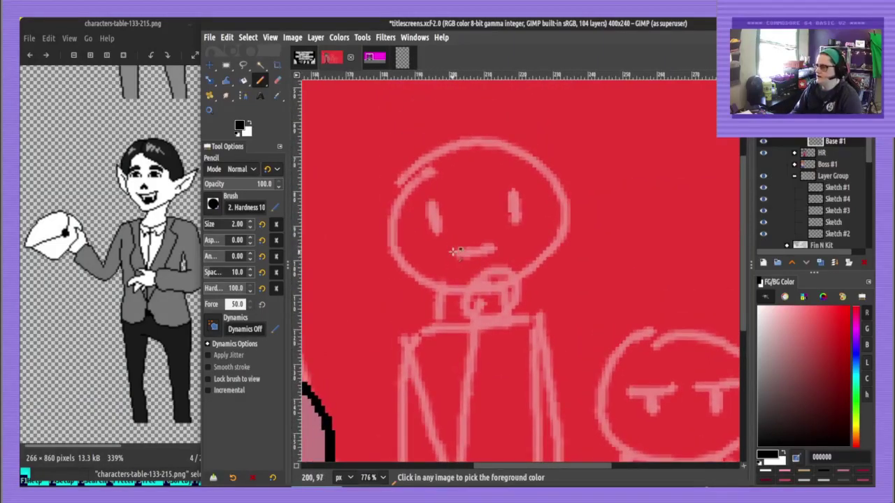
scroll(453, 244, "up", 2)
left_click_drag(560, 169, 563, 204)
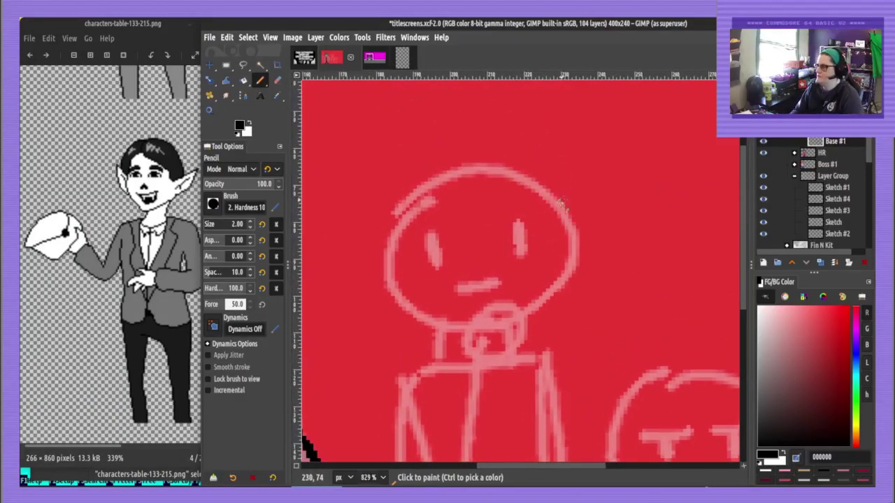
mouse_move(382, 275)
left_mouse_down()
mouse_move(419, 309)
mouse_move(506, 339)
mouse_move(494, 343)
mouse_move(488, 338)
mouse_move(530, 332)
mouse_move(521, 332)
mouse_move(540, 314)
mouse_move(558, 241)
left_mouse_up()
key("ctrl+z")
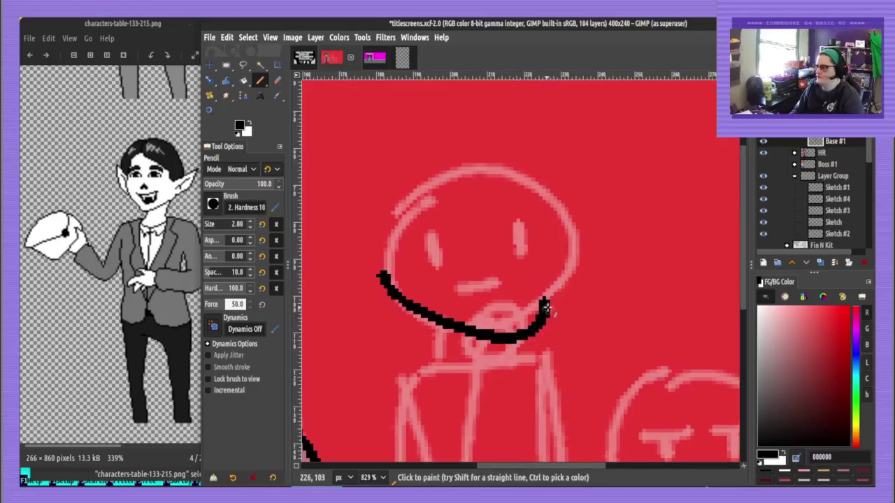
mouse_move(544, 309)
left_mouse_down()
mouse_move(559, 256)
mouse_move(557, 183)
mouse_move(567, 161)
left_mouse_up()
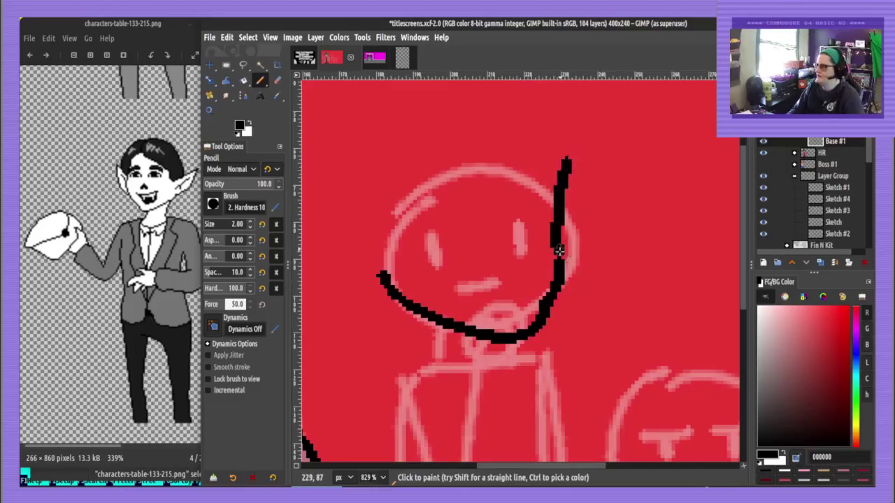
left_click_drag(559, 251, 560, 261)
Outline the vampire's large pointed ear beside the near end of the jawline, redrawing its lower edge
mouse_move(420, 216)
left_mouse_down()
mouse_move(477, 248)
mouse_move(461, 262)
mouse_move(401, 219)
mouse_move(363, 214)
mouse_move(412, 293)
mouse_move(428, 302)
left_mouse_up()
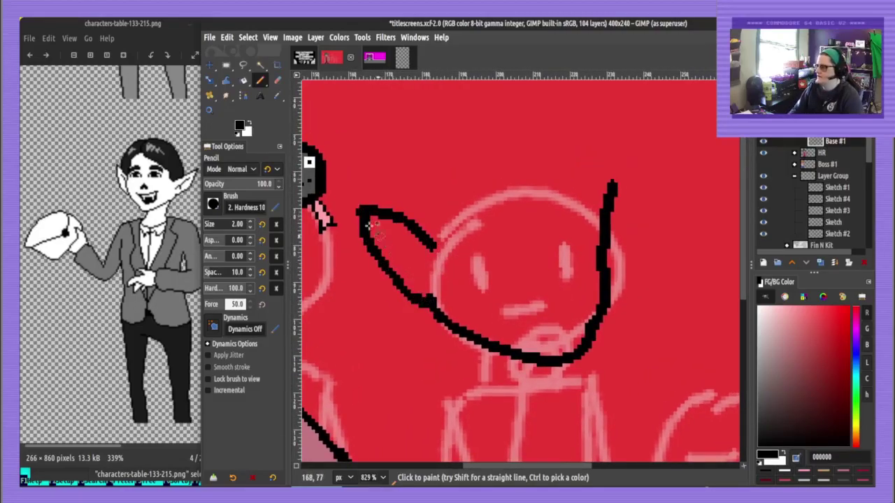
key("ctrl+z")
mouse_move(362, 212)
left_mouse_down()
mouse_move(373, 251)
mouse_move(427, 301)
left_mouse_up()
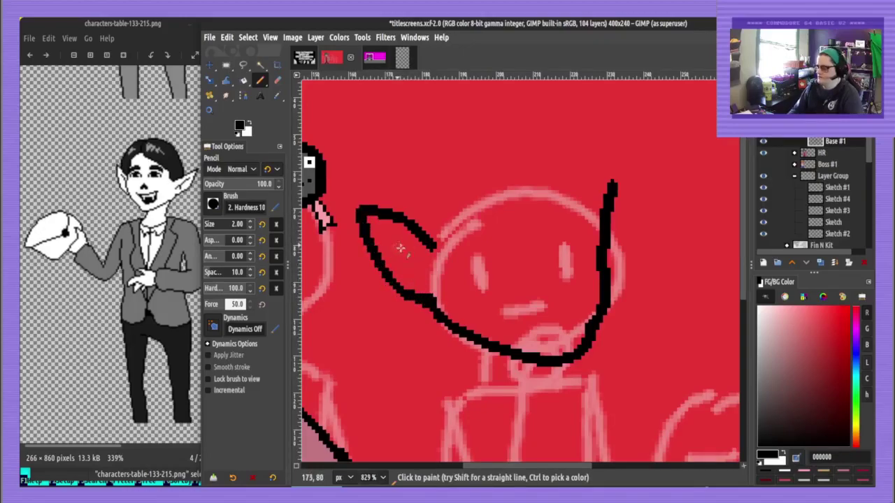
Outline the vampire's parted, rounded hair above the face and the smaller pointed ear on the far side
left_click_drag(475, 248, 433, 266)
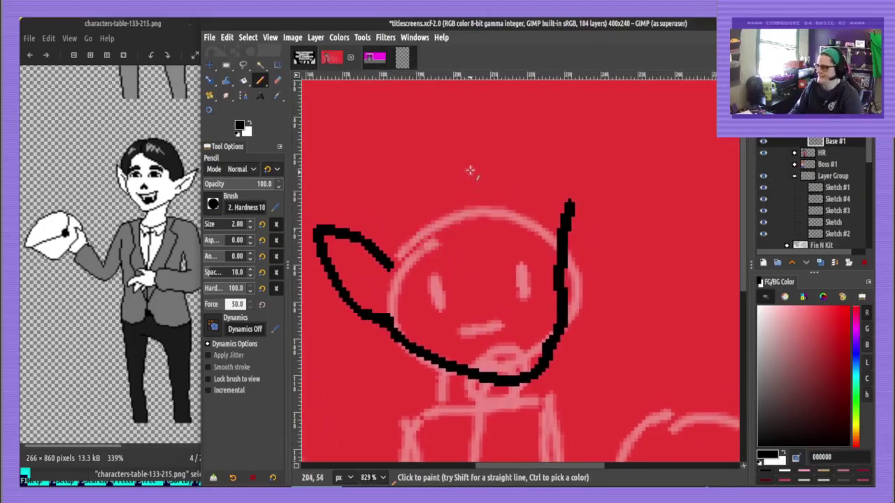
mouse_move(470, 169)
left_mouse_down()
mouse_move(406, 281)
mouse_move(391, 267)
left_mouse_up()
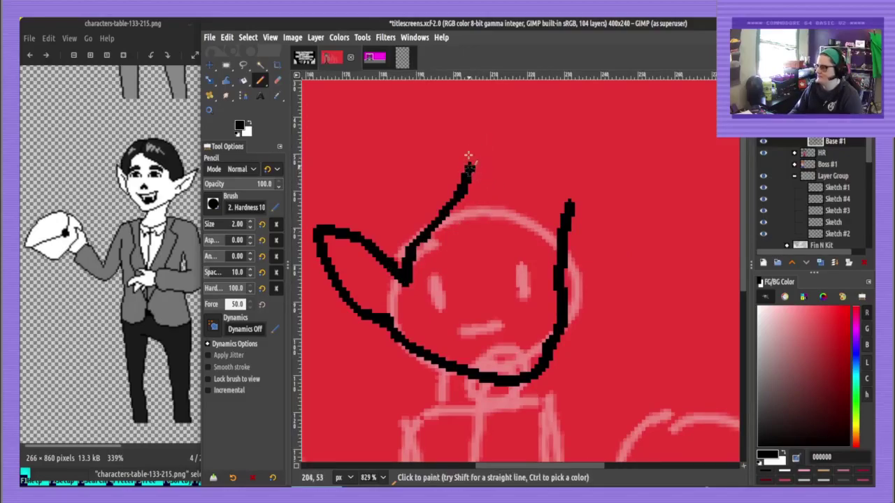
mouse_move(470, 168)
left_mouse_down()
mouse_move(445, 124)
mouse_move(370, 130)
mouse_move(338, 179)
mouse_move(342, 235)
left_mouse_up()
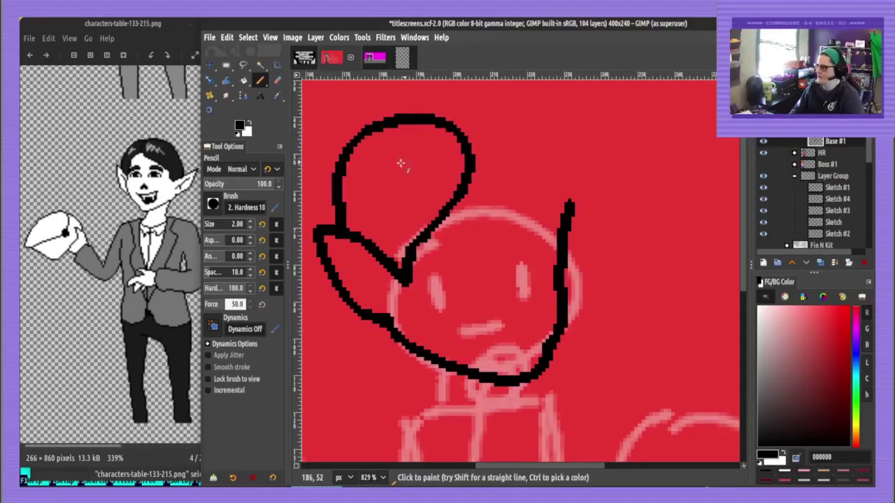
key("ctrl+z")
mouse_move(470, 170)
left_mouse_down()
mouse_move(408, 133)
mouse_move(349, 168)
mouse_move(343, 232)
left_mouse_up()
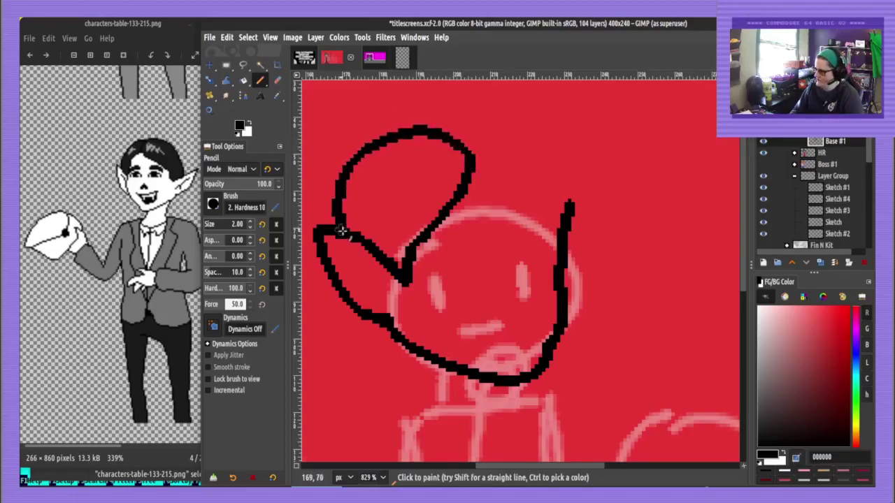
left_click_drag(471, 175, 568, 206)
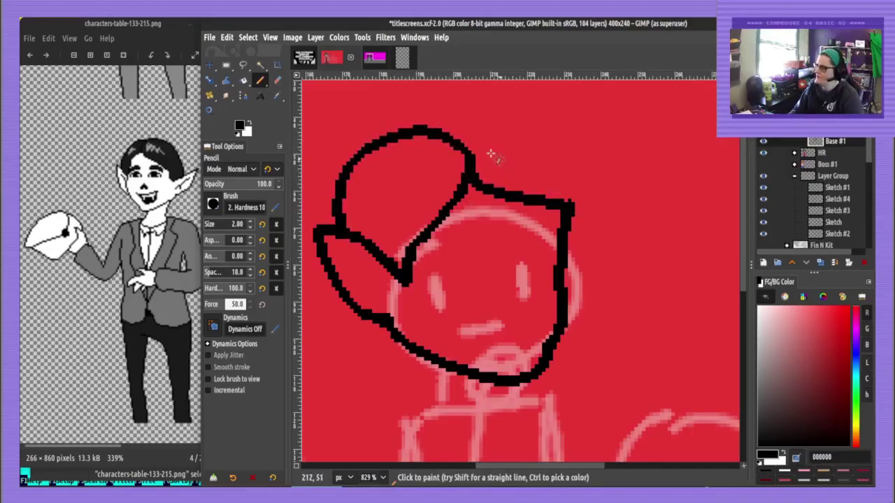
mouse_move(439, 132)
left_mouse_down()
mouse_move(513, 115)
mouse_move(587, 165)
mouse_move(583, 236)
mouse_move(565, 258)
mouse_move(614, 249)
mouse_move(565, 323)
left_mouse_up()
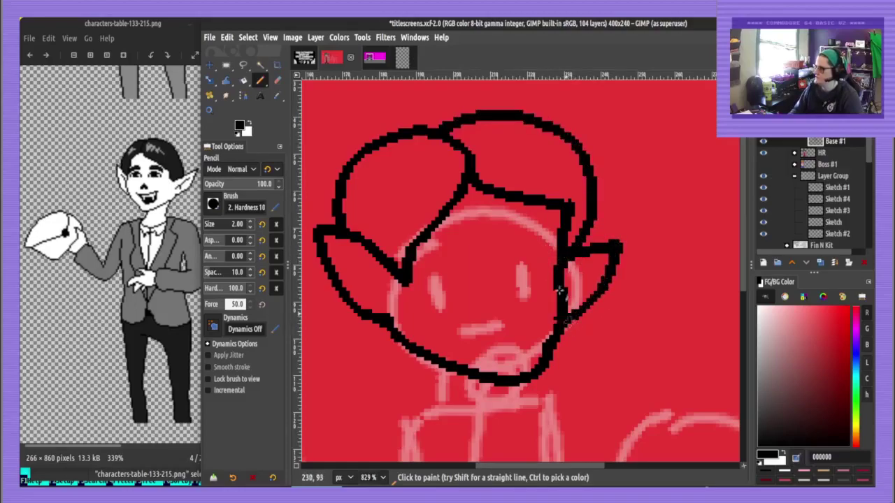
key("shift+e")
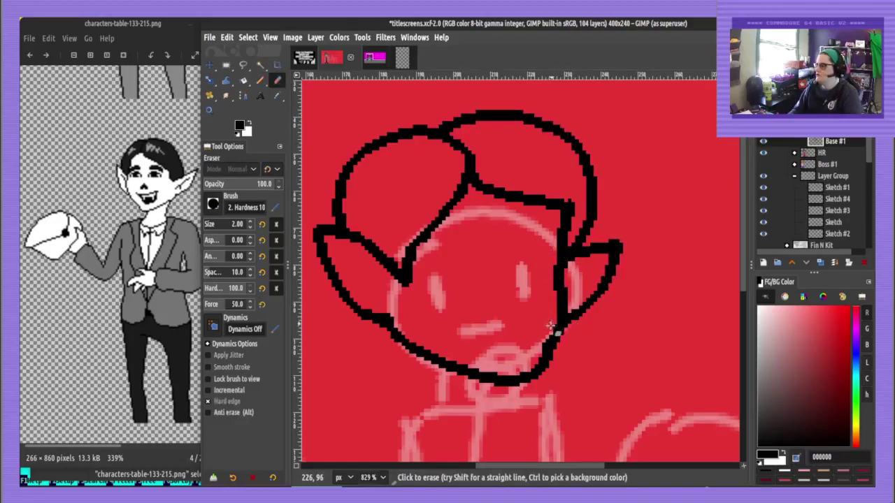
key("n")
Fill the vampire's face and both ears with light blue 8ecbed
left_click(854, 371)
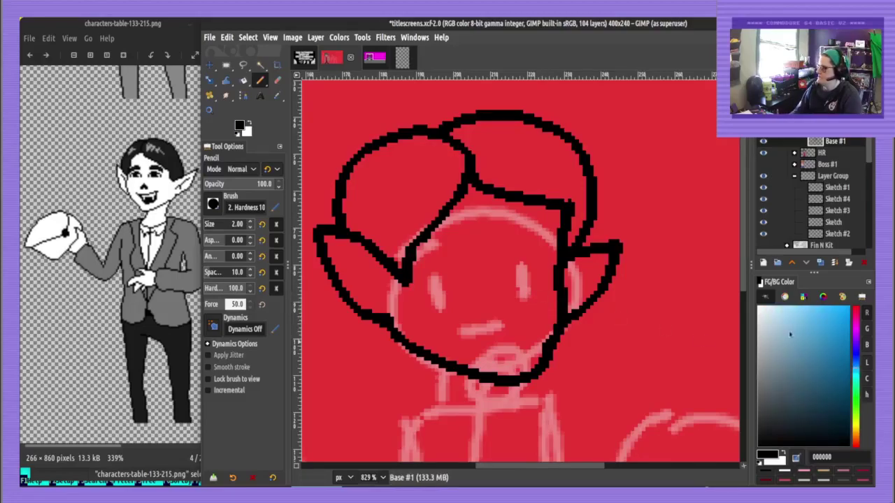
left_click(794, 314)
key("shift+b")
left_click(552, 297)
left_click(579, 283)
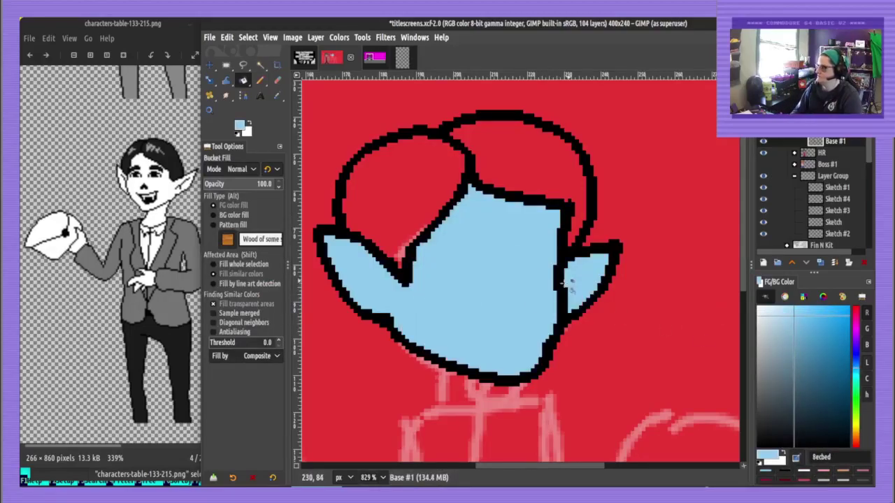
Fill both sections of the vampire's hair with dark grey 222222
key("n")
key("d")
left_click_drag(777, 422, 754, 429)
key("shift+b")
left_click(517, 158)
left_click(446, 170)
key("n")
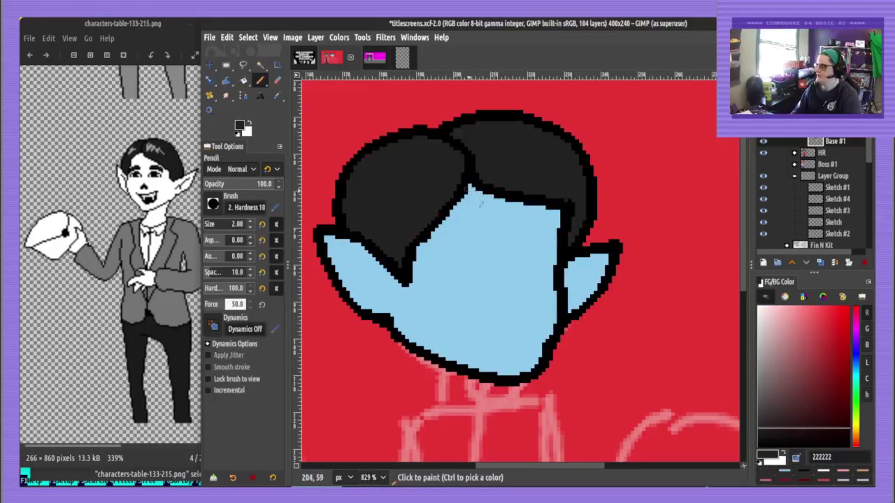
Draw light grey c0c0c0 zigzag highlights across both sections of the hair
left_click_drag(771, 343, 750, 341)
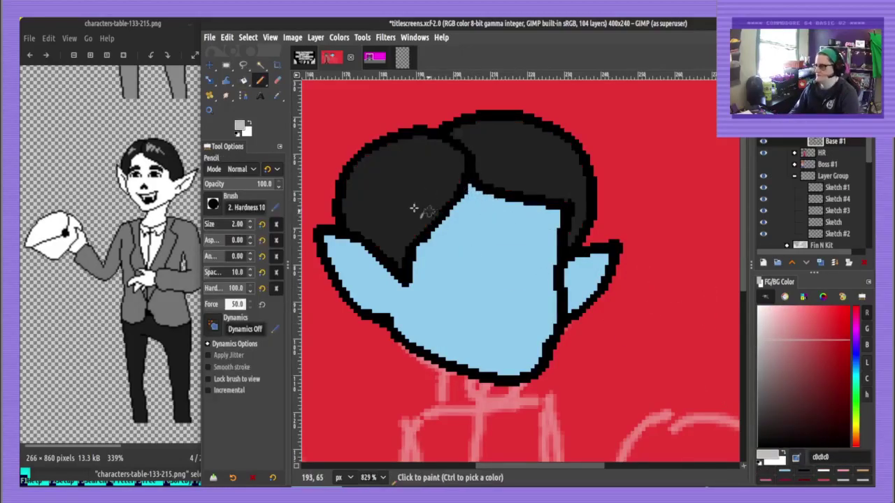
mouse_move(444, 165)
left_mouse_down()
mouse_move(430, 193)
mouse_move(423, 176)
mouse_move(408, 176)
mouse_move(364, 200)
left_mouse_up()
mouse_move(506, 157)
left_mouse_down()
mouse_move(552, 150)
mouse_move(570, 162)
left_mouse_up()
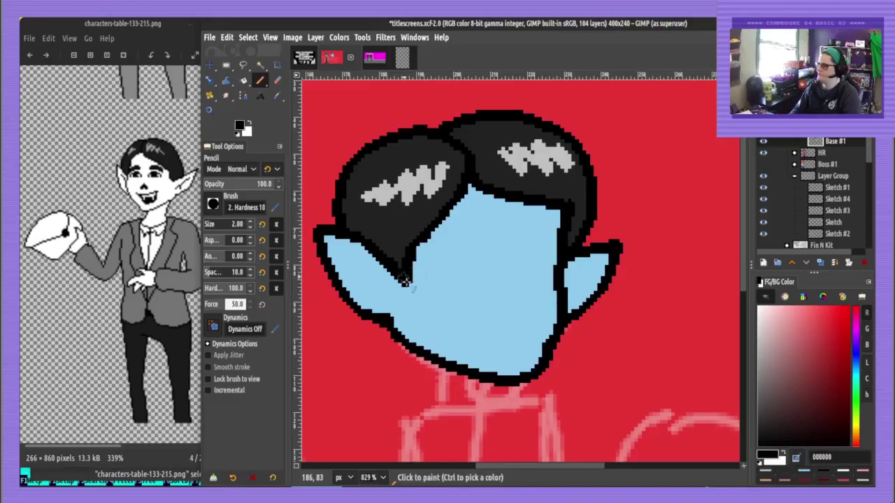
Draw the inner fold lines of both ears in black with the pencil at size 1
key("d")
key("bracketleft")
mouse_move(342, 252)
left_mouse_down()
mouse_move(399, 302)
mouse_move(377, 301)
left_mouse_up()
left_click_drag(588, 269, 563, 291)
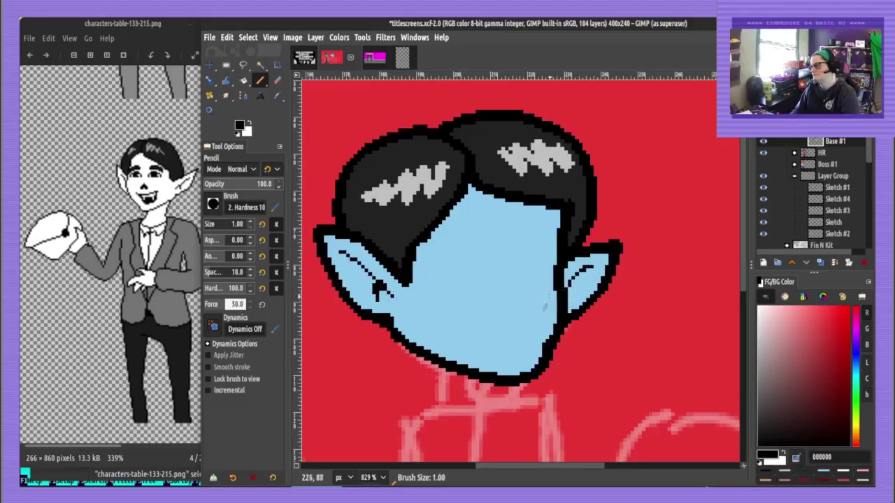
Draw a small black arch-shaped nose in the lower part of the face, undoing misplaced strokes
left_click(507, 309)
mouse_move(522, 311)
left_mouse_down()
mouse_move(515, 297)
mouse_move(507, 312)
left_mouse_up()
key("ctrl+z")
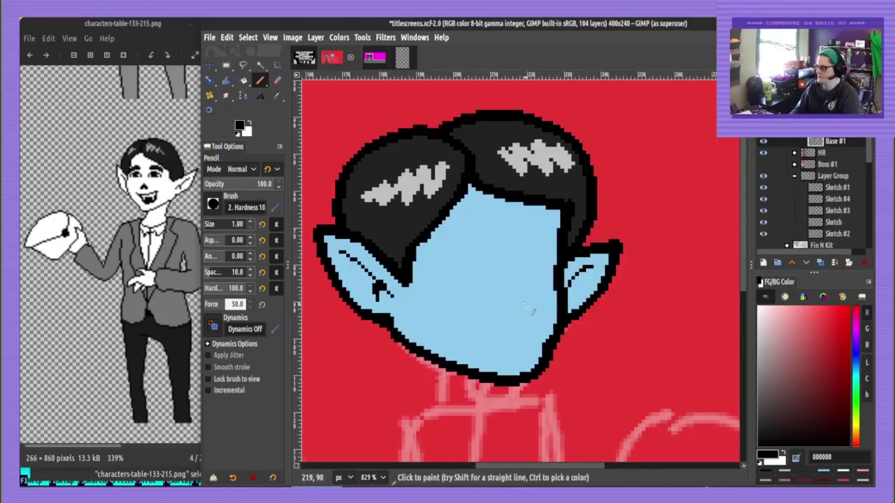
scroll(524, 311, "up", 2)
mouse_move(500, 323)
left_mouse_down()
mouse_move(520, 308)
mouse_move(510, 297)
mouse_move(500, 310)
mouse_move(507, 297)
left_mouse_up()
key("ctrl+z")
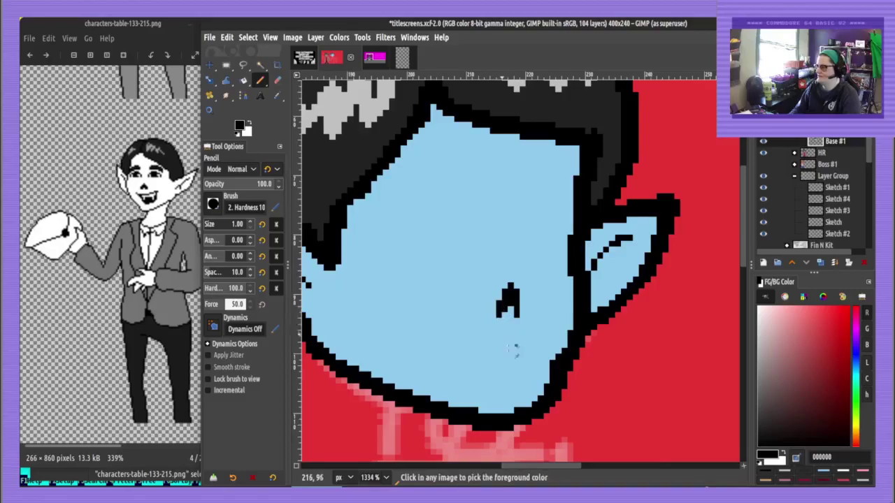
Recolor the black nose shape with dark blue 0c3850, undoing the fill that misses it
scroll(515, 349, "down", 2)
scroll(523, 352, "up", 2)
left_click(525, 343, "ctrl")
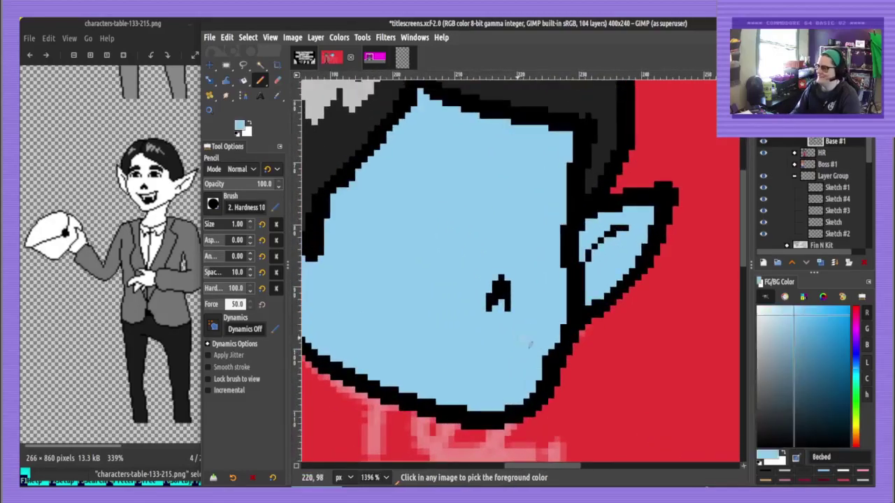
left_click(837, 403)
key("shift+b")
left_click(516, 297)
key("ctrl+z")
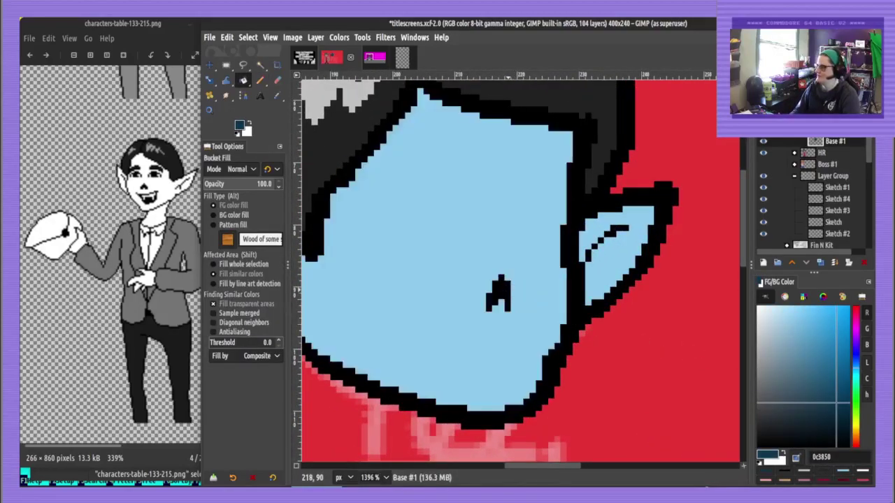
left_click(505, 291)
Complete the nose in dark blue 0c3850, closing its base and adding a thin slanted bridge line above
key("n")
left_click(567, 261, "ctrl")
left_click(500, 294, "ctrl")
mouse_move(496, 303)
left_mouse_down()
mouse_move(516, 280)
mouse_move(488, 276)
mouse_move(476, 250)
left_mouse_up()
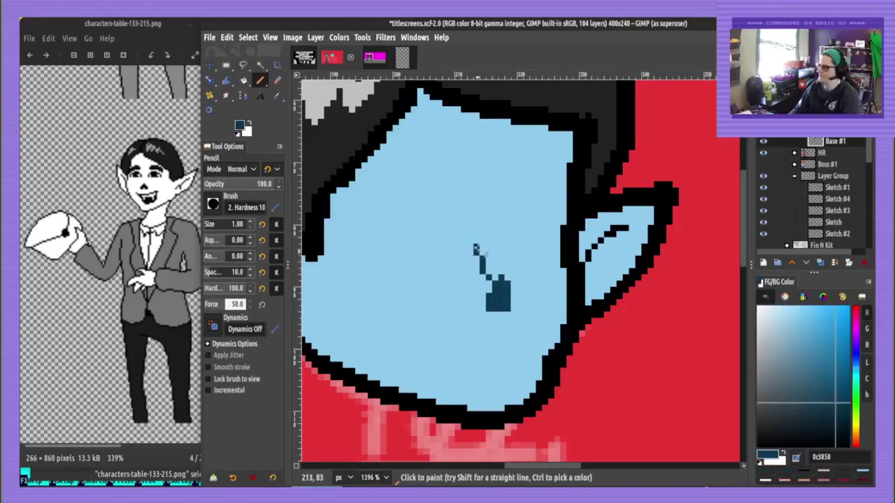
scroll(541, 367, "down", 2)
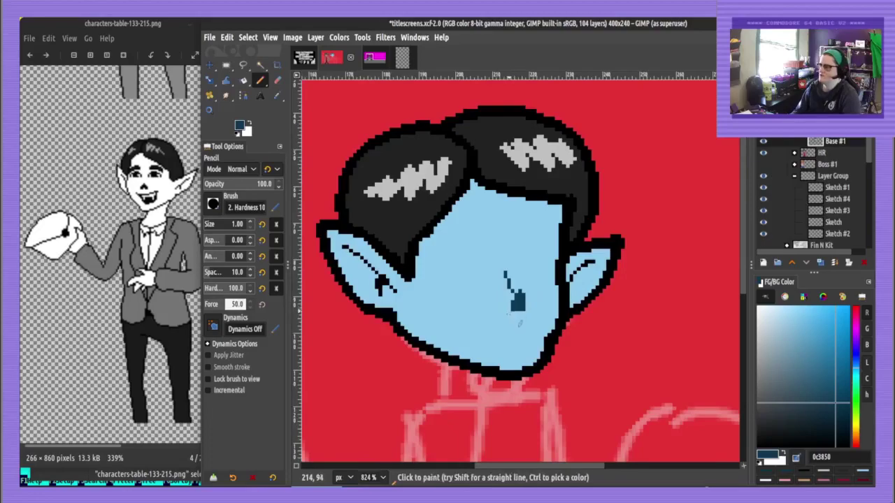
scroll(522, 308, "up", 2)
Add two small black nostrils to the lower edge of the dark blue nose
left_click(520, 285, "ctrl")
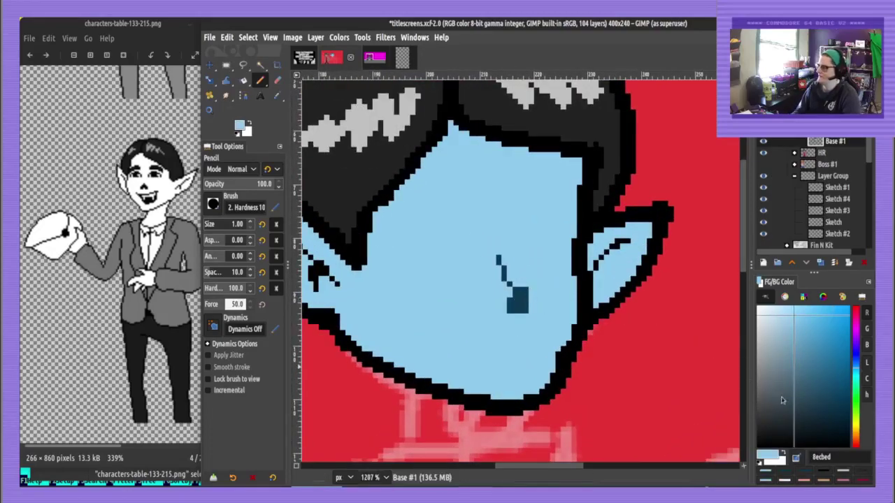
left_click(804, 471)
left_click_drag(515, 305, 516, 311)
left_click_drag(526, 305, 525, 311)
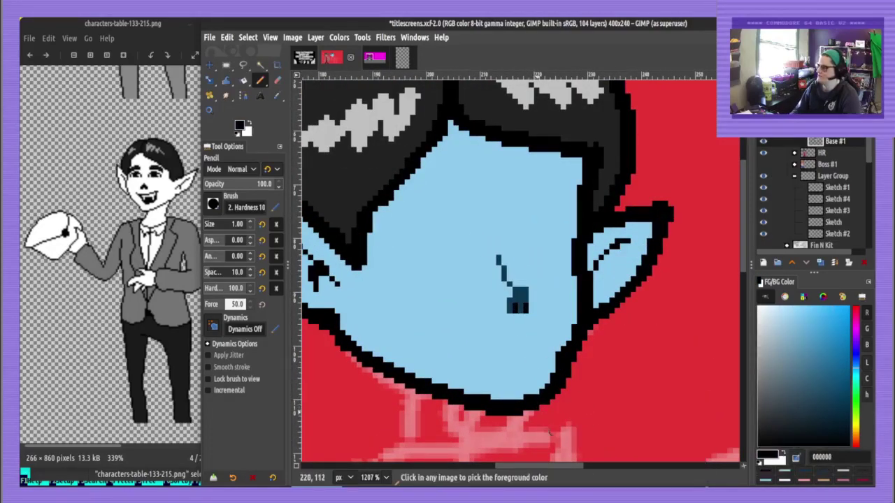
scroll(536, 406, "down", 4)
scroll(542, 428, "up", 1)
scroll(539, 402, "down", 1)
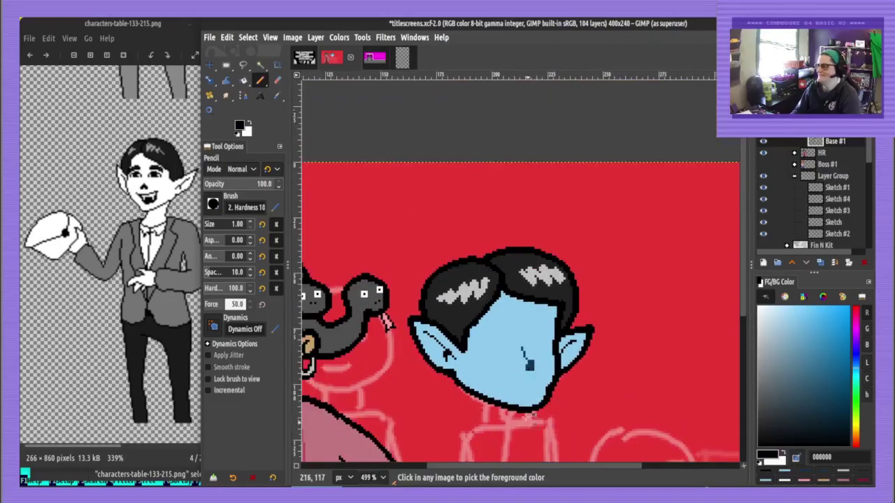
Draw black arched upper eyelids for both eyes above the nose, tidying the right-hand arch with the skin color
scroll(533, 415, "up", 3)
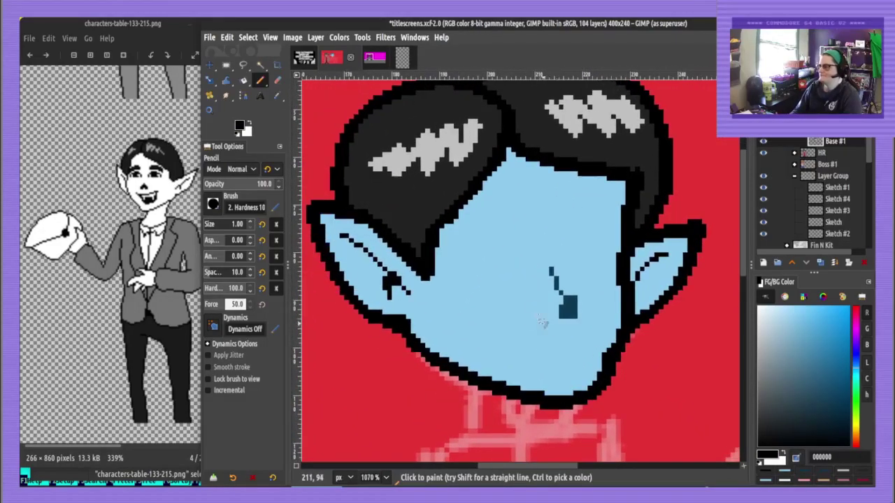
mouse_move(523, 250)
left_mouse_down()
mouse_move(483, 231)
mouse_move(460, 242)
mouse_move(462, 268)
mouse_move(478, 237)
mouse_move(522, 249)
mouse_move(514, 237)
mouse_move(523, 253)
mouse_move(504, 231)
mouse_move(472, 235)
mouse_move(463, 258)
left_mouse_up()
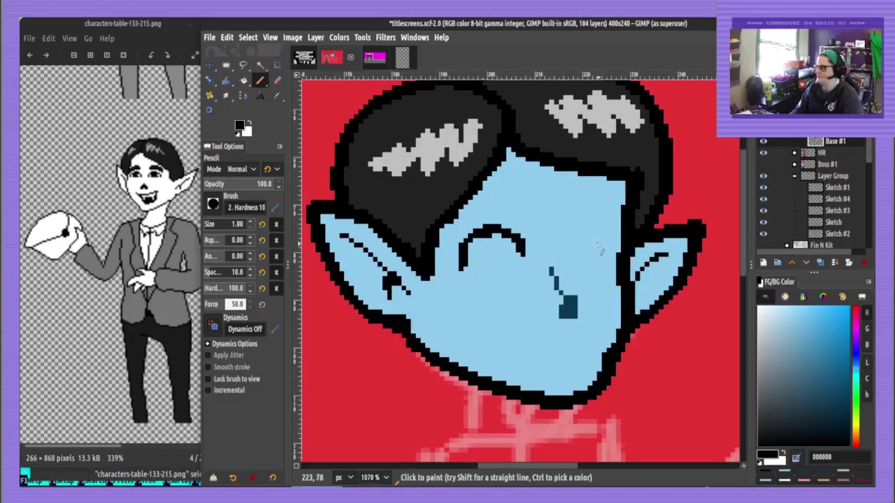
mouse_move(565, 252)
left_mouse_down()
mouse_move(587, 226)
mouse_move(617, 255)
mouse_move(584, 227)
mouse_move(566, 242)
mouse_move(615, 243)
mouse_move(582, 226)
mouse_move(596, 223)
mouse_move(618, 242)
mouse_move(605, 228)
left_mouse_up()
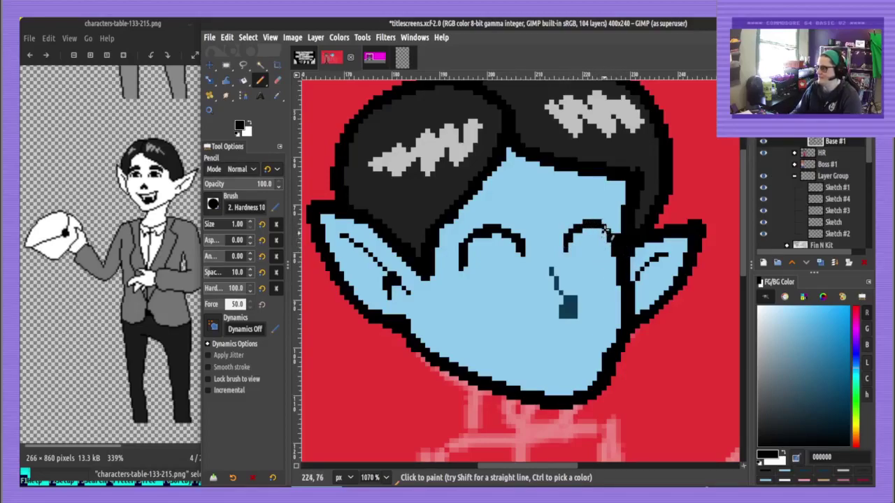
left_click(608, 238, "ctrl")
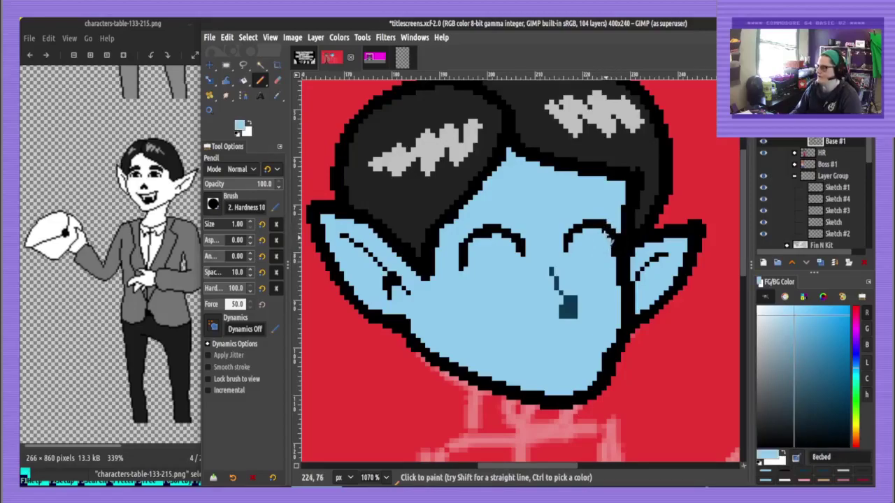
left_click(611, 242, "ctrl")
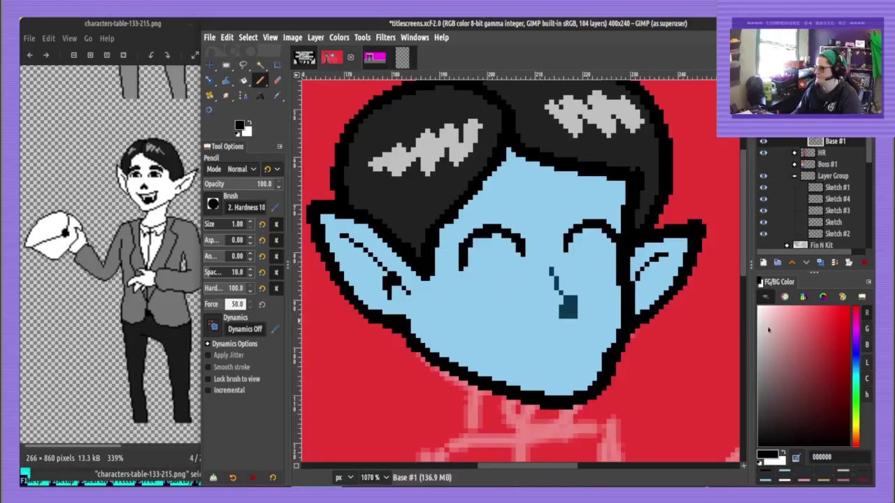
Close the lower edges of both eyes in white ffffff and fill the eye shapes with the same white
left_click_drag(769, 330, 758, 306)
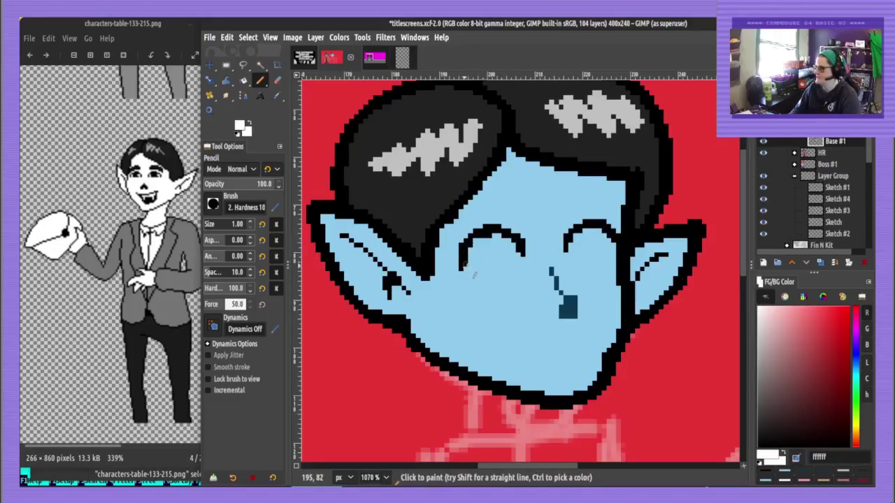
mouse_move(466, 269)
left_mouse_down()
mouse_move(514, 268)
mouse_move(520, 257)
mouse_move(610, 264)
left_mouse_up()
key("ctrl+z")
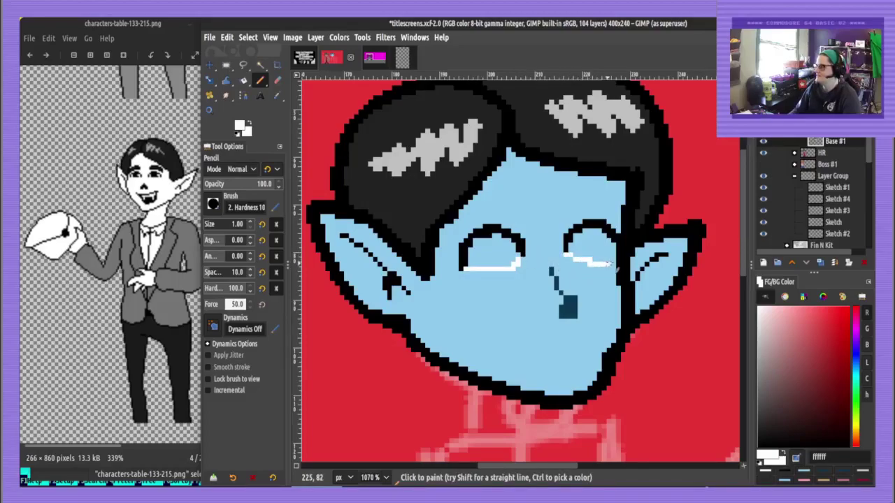
key("shift+b")
left_click(573, 255)
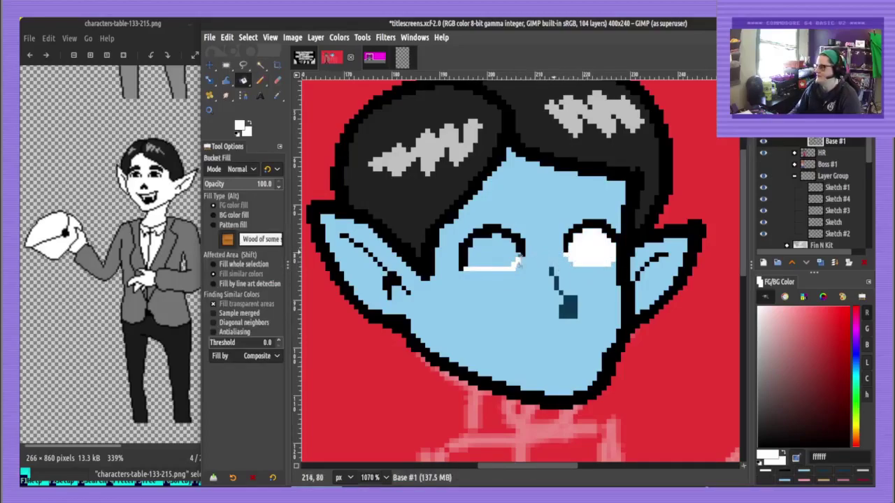
left_click(517, 255)
key("n")
left_click(518, 238, "ctrl")
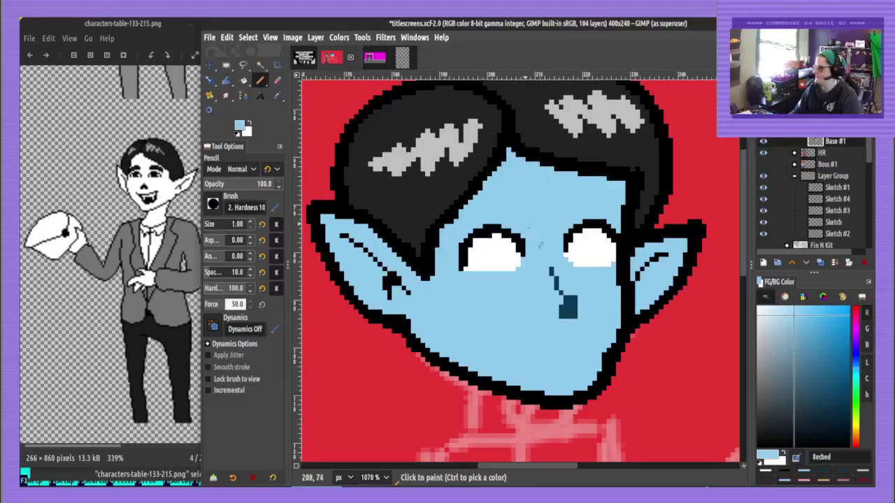
left_click(507, 253, "ctrl")
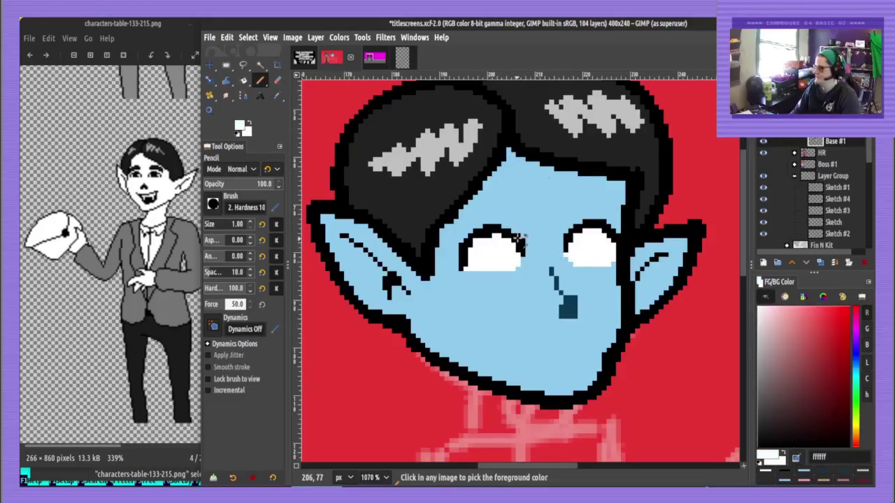
Outline two thick black eyebrows above the eyes, tapering outward toward the hair
left_click(519, 239, "ctrl")
mouse_move(461, 213)
left_mouse_down()
mouse_move(530, 211)
mouse_move(527, 202)
mouse_move(471, 192)
mouse_move(491, 189)
mouse_move(474, 192)
mouse_move(528, 204)
mouse_move(477, 215)
left_mouse_up()
left_click(469, 225, "ctrl")
left_click(477, 210, "ctrl")
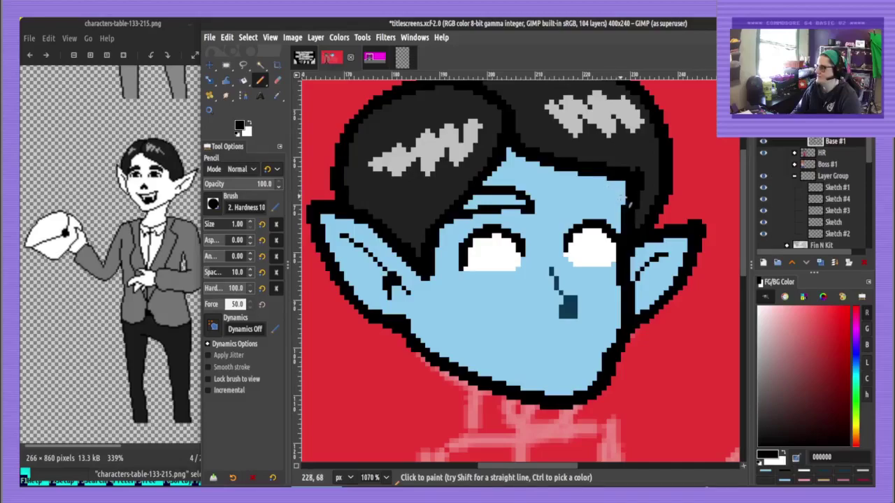
mouse_move(620, 194)
left_mouse_down()
mouse_move(579, 189)
mouse_move(560, 207)
mouse_move(621, 203)
mouse_move(574, 208)
mouse_move(561, 198)
mouse_move(623, 196)
left_mouse_up()
Fill both eyebrows with the dark hair color 222222 and save the image
left_click(616, 165, "ctrl")
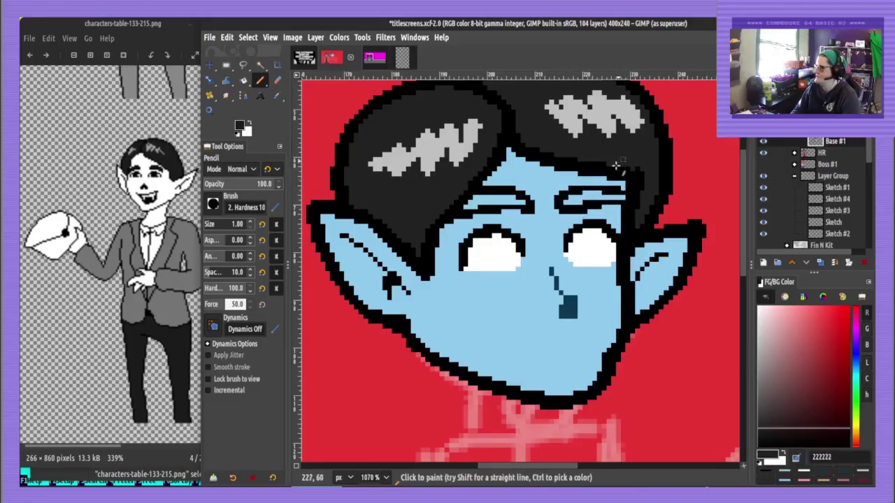
key("shift+b")
left_click(605, 200)
left_click(516, 203)
key("n")
left_click(528, 210, "ctrl")
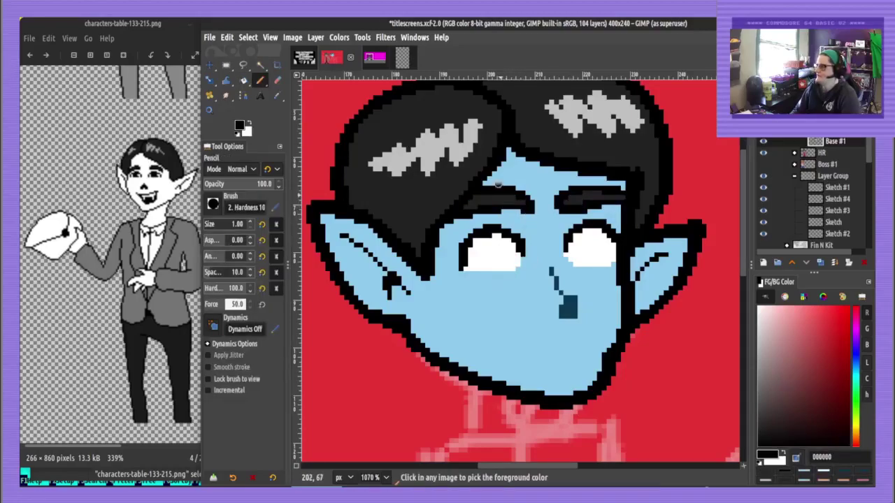
key("ctrl+s")
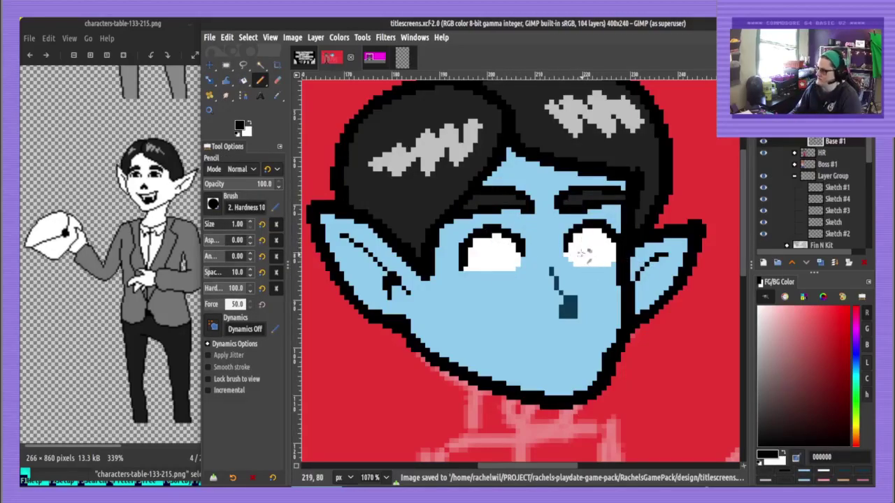
Draw a large black pupil in the inner part of the right-hand eye, leaving a small white highlight
mouse_move(585, 254)
left_mouse_down()
mouse_move(573, 244)
mouse_move(566, 256)
mouse_move(575, 264)
mouse_move(599, 236)
mouse_move(595, 259)
mouse_move(572, 249)
mouse_move(580, 236)
mouse_move(572, 254)
left_mouse_up()
key("shift+b")
left_click(589, 241)
key("n")
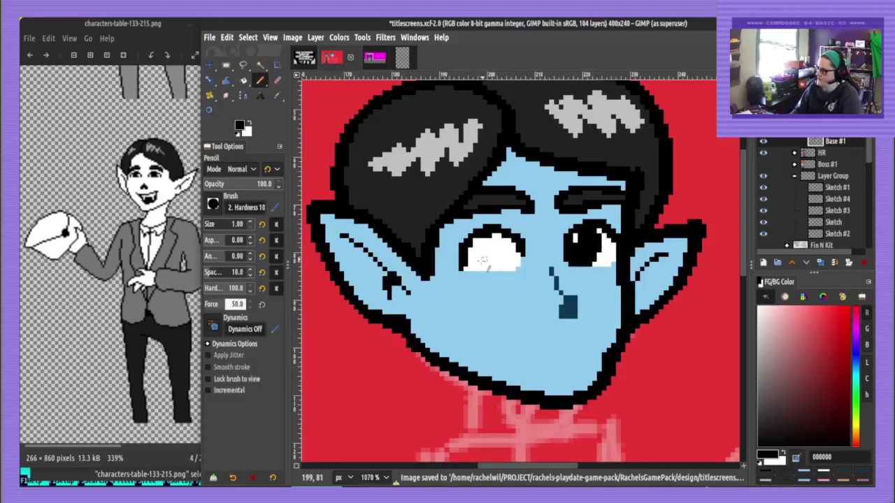
Draw a matching black pupil with a small white highlight in the left-hand eye and save the image
mouse_move(467, 266)
left_mouse_down()
mouse_move(492, 266)
mouse_move(495, 236)
mouse_move(492, 266)
left_mouse_up()
key("shift+b")
left_click(491, 252)
key("n")
left_click(509, 258, "ctrl")
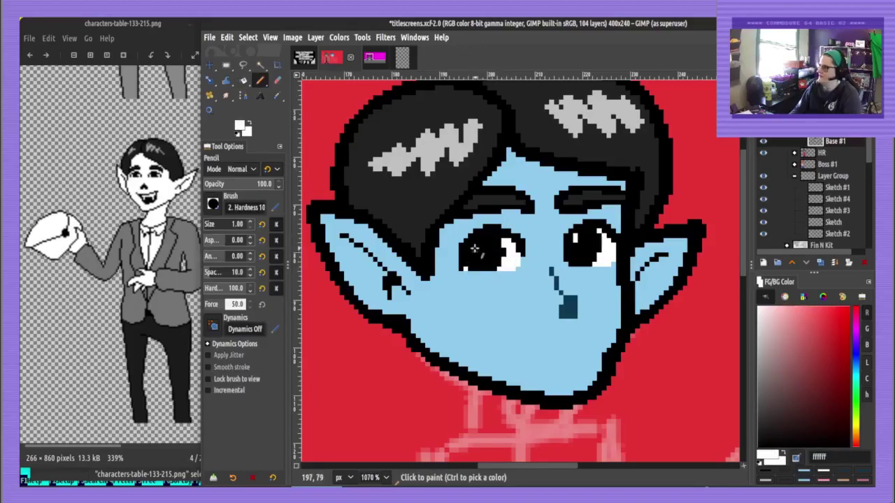
left_click(473, 247)
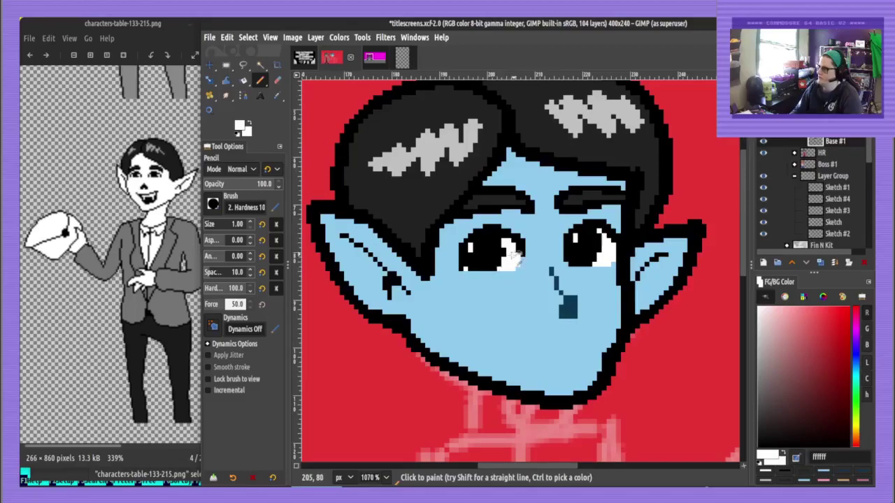
left_click(493, 259, "ctrl")
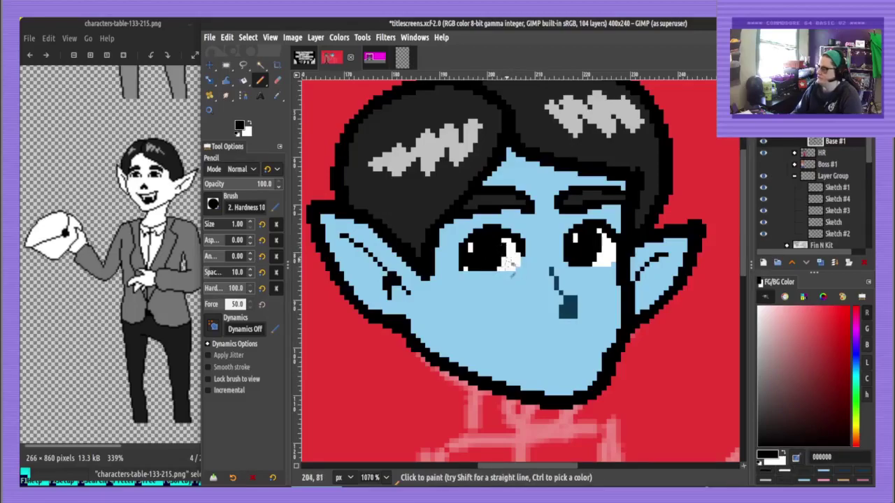
scroll(513, 263, "down", 5)
key("ctrl+s")
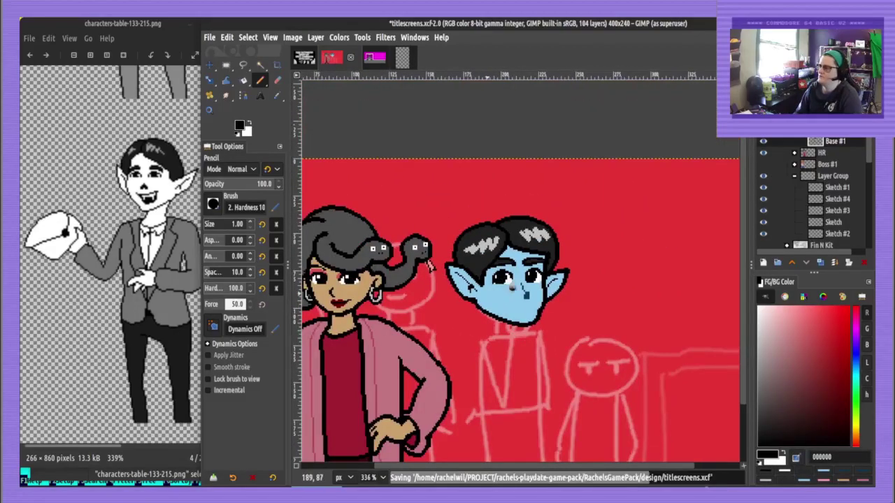
Outline a wide open smiling mouth in black below the nose, with an upper row of teeth and two fangs
scroll(518, 304, "up", 4)
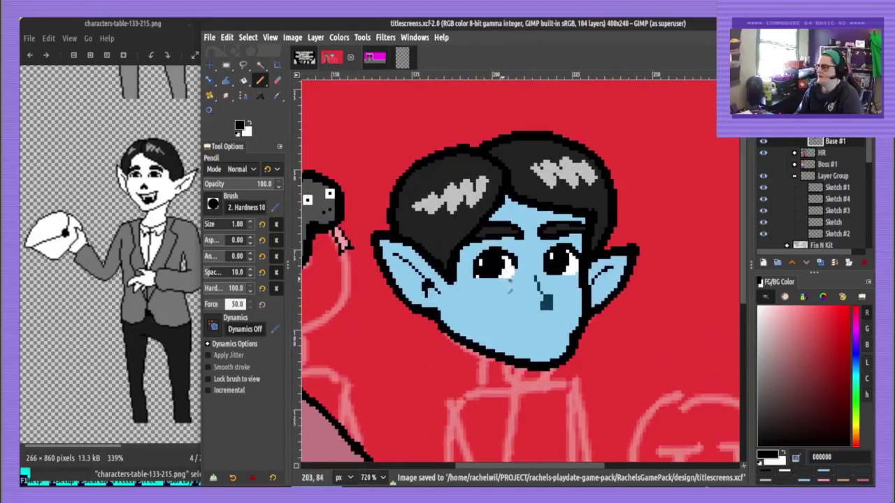
scroll(530, 334, "up", 2)
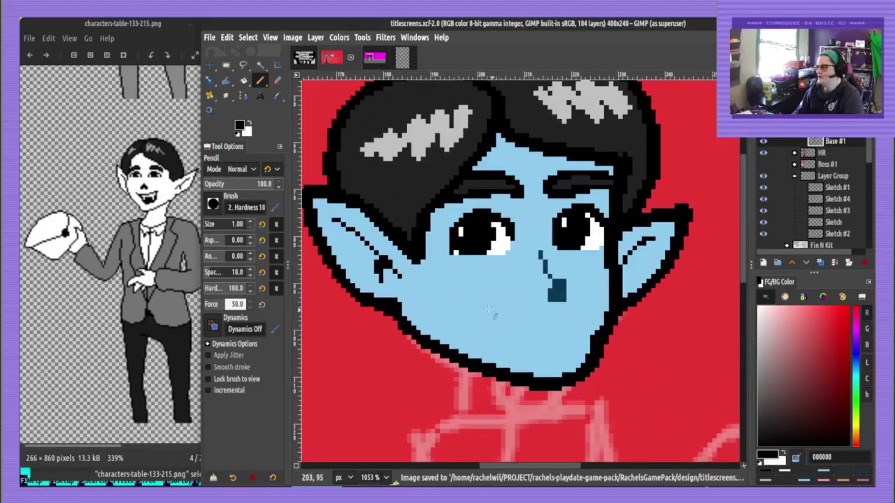
mouse_move(475, 304)
left_mouse_down()
mouse_move(537, 321)
mouse_move(523, 314)
mouse_move(573, 309)
left_mouse_up()
key("ctrl+z")
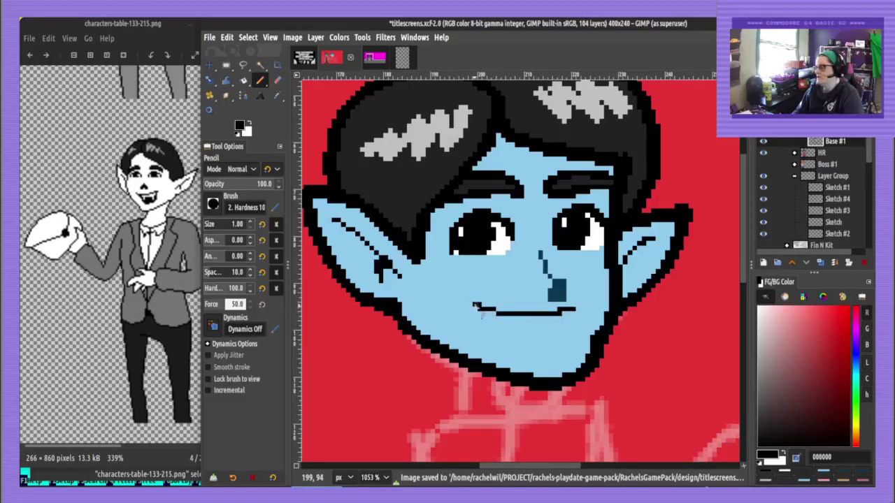
mouse_move(475, 306)
left_mouse_down()
mouse_move(486, 334)
mouse_move(544, 359)
mouse_move(578, 320)
left_mouse_up()
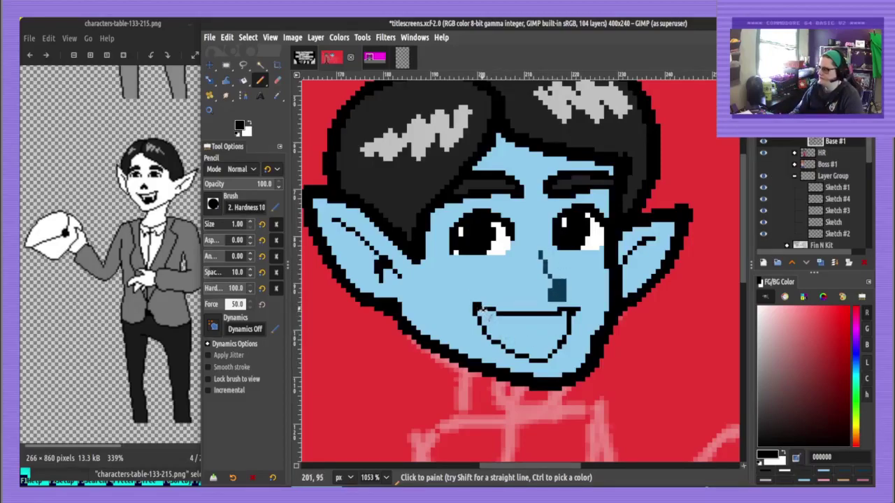
mouse_move(482, 313)
left_mouse_down()
mouse_move(502, 337)
mouse_move(505, 324)
mouse_move(549, 333)
left_mouse_up()
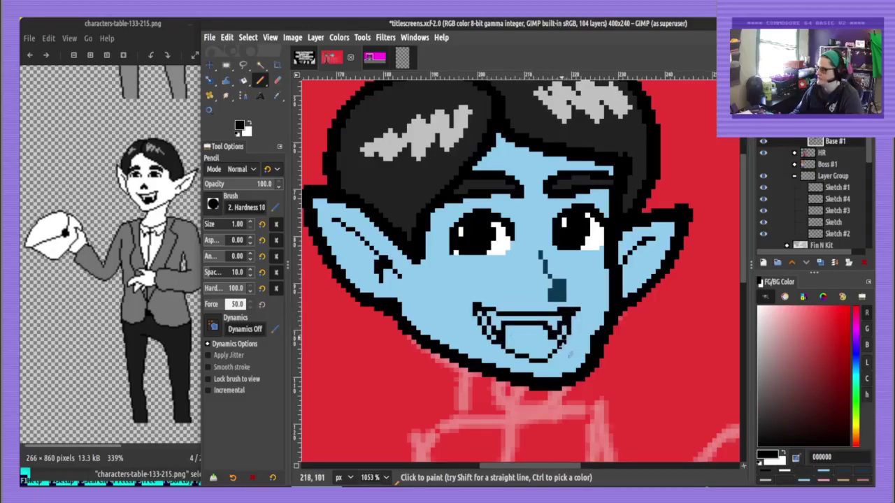
Fill the mouth's interior and the gaps beside the fangs with black
key("shift+b")
left_click(496, 334)
left_click(488, 331)
left_click(492, 336)
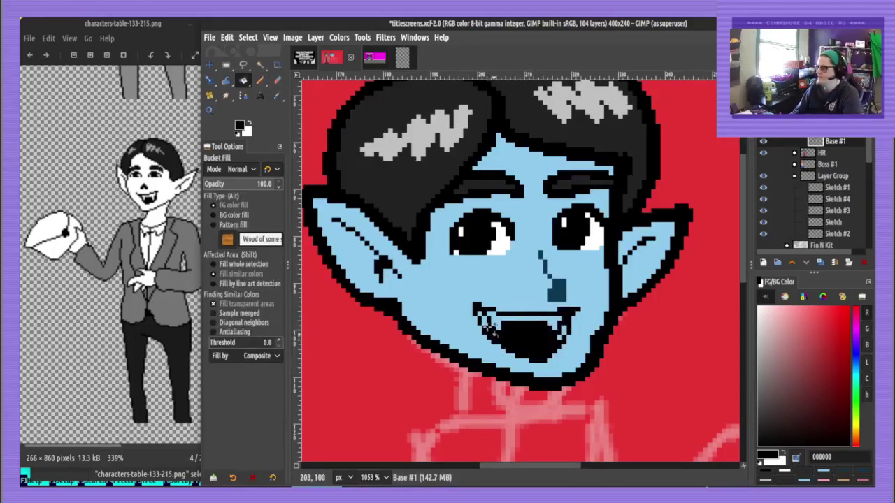
left_click(488, 326)
left_click(481, 313)
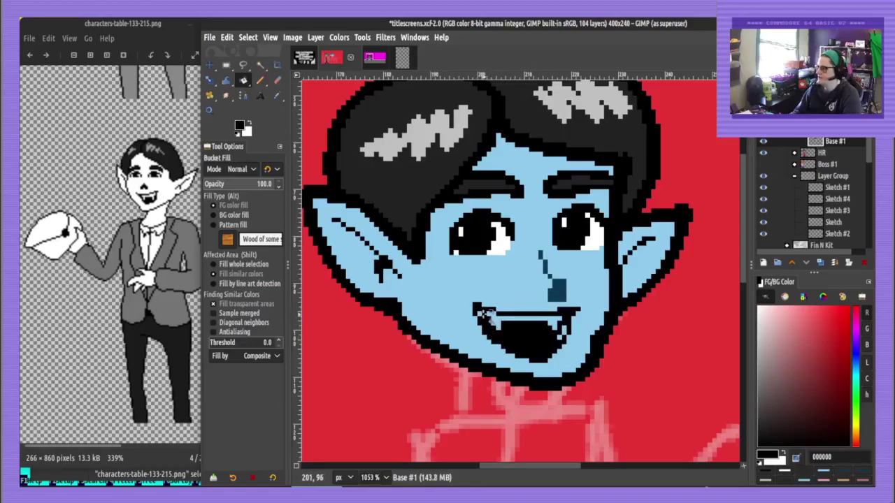
left_click(562, 338)
left_click(565, 333)
Fill the upper teeth and fangs with white ffffff and save the image
key("n")
left_click(784, 471)
key("shift+b")
left_click(523, 316)
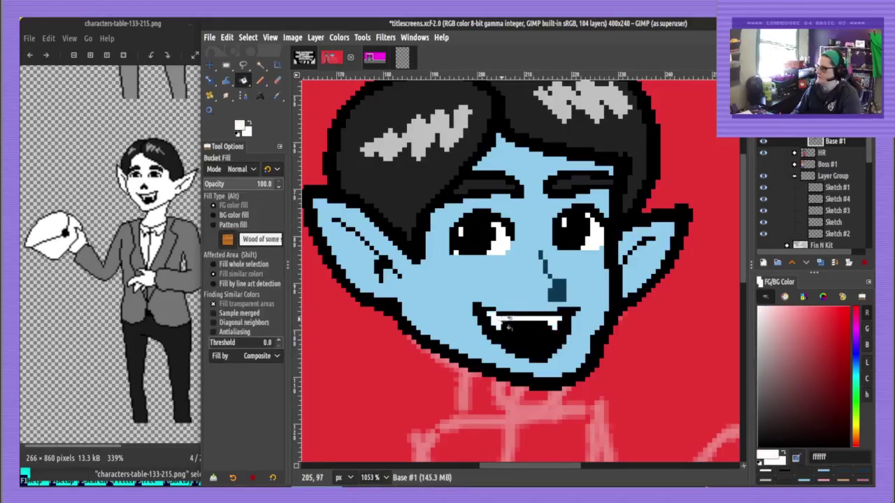
key("n")
key("ctrl+s")
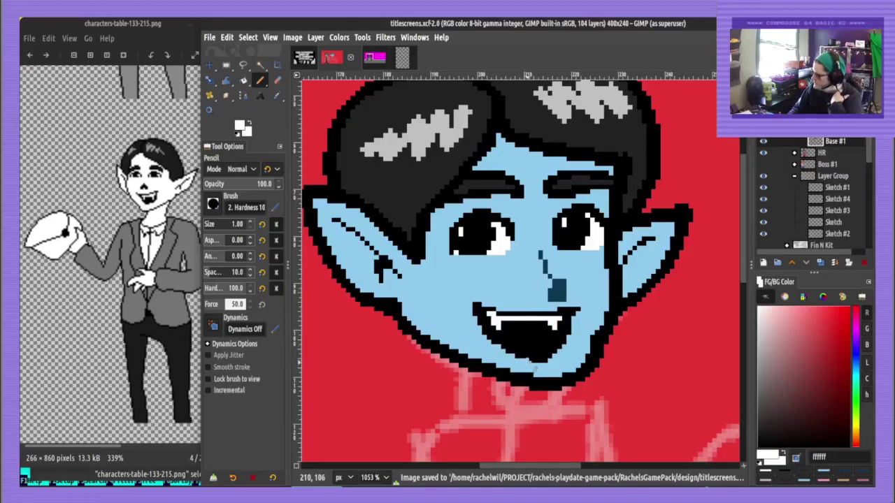
Outline the neck below the chin in black with a size 2 pencil, closing it in a V-shaped point
left_click(528, 334, "ctrl")
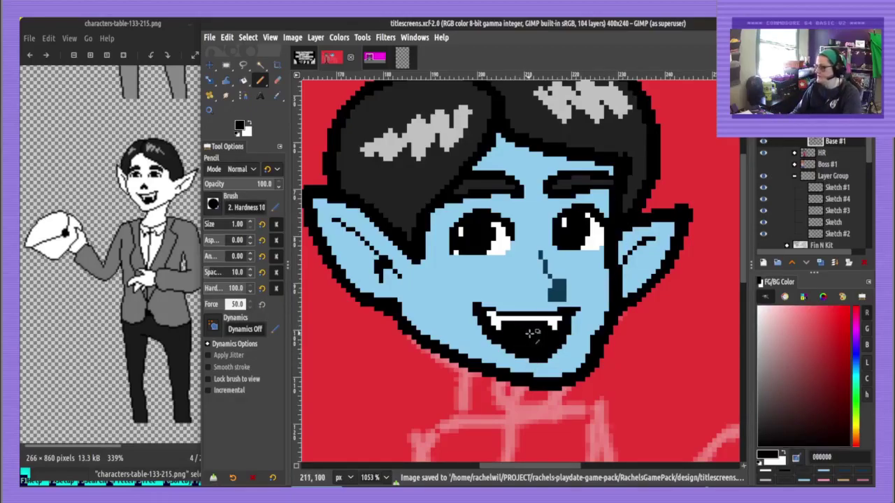
scroll(521, 351, "down", 5)
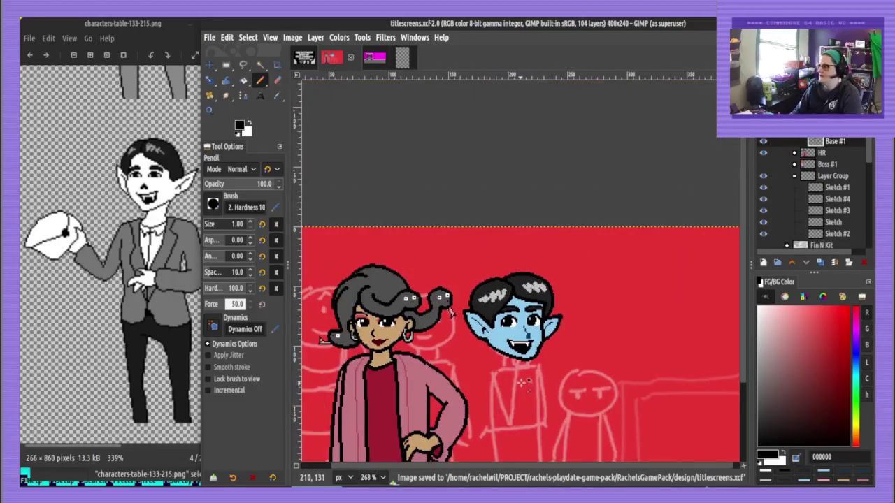
left_click_drag(519, 391, 540, 279)
key("b")
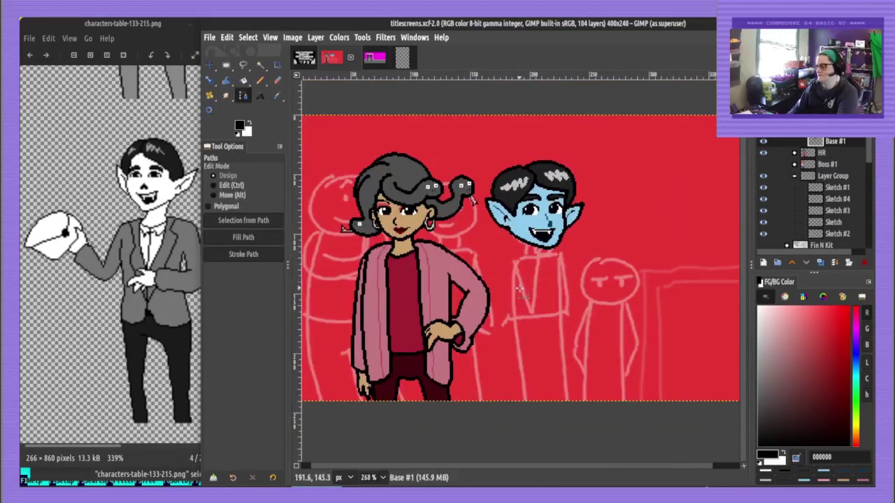
key("n")
key("ctrl+s")
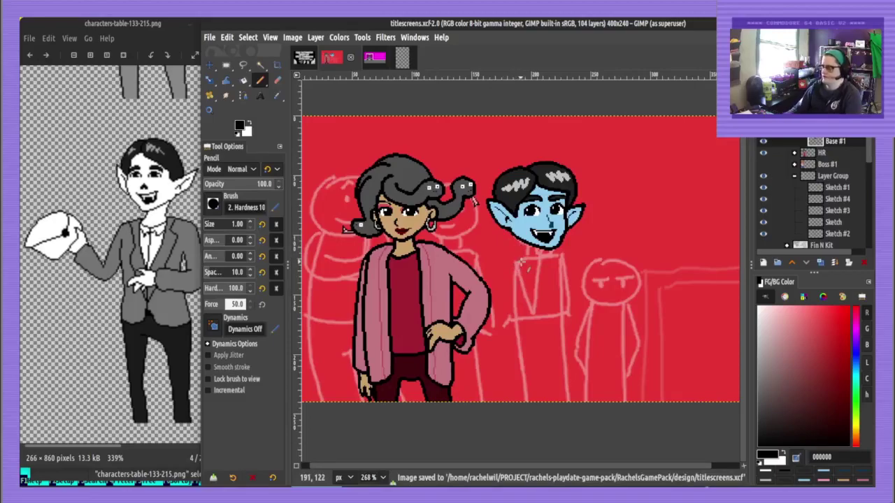
key("bracketright")
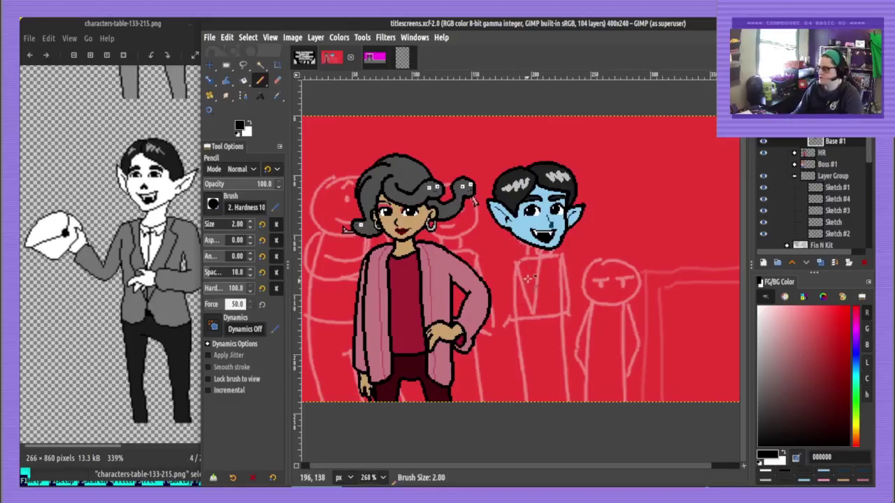
scroll(528, 278, "up", 3, "ctrl")
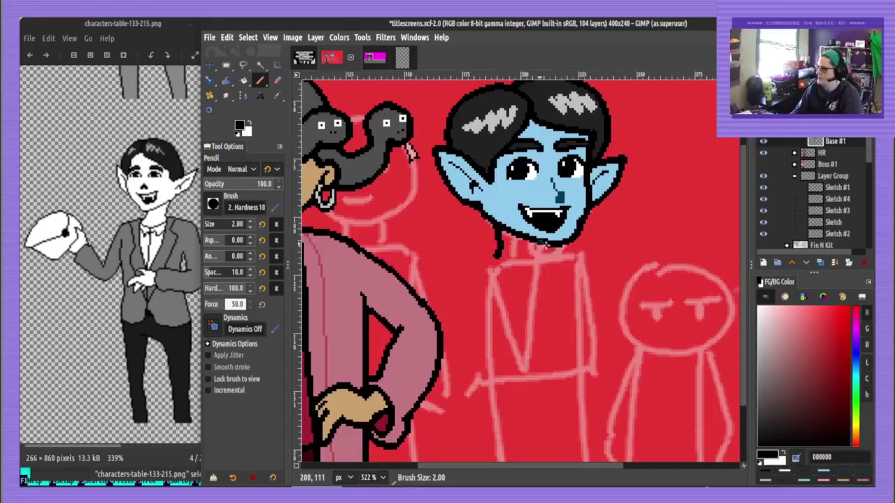
mouse_move(548, 246)
left_mouse_down()
mouse_move(546, 265)
mouse_move(501, 260)
mouse_move(535, 285)
mouse_move(549, 262)
left_mouse_up()
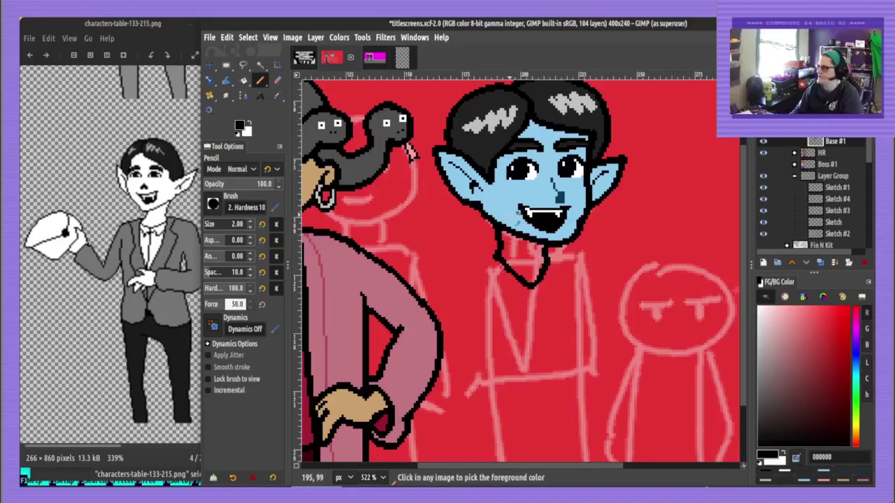
Fill the vampire's neck with the light blue skin color sampled from his face
left_click(518, 215, "ctrl")
key("shift+b")
left_click(527, 257)
key("n")
Draw the shirt collar's two pointed flaps in black on either side of the neck's V
left_click(531, 284, "ctrl")
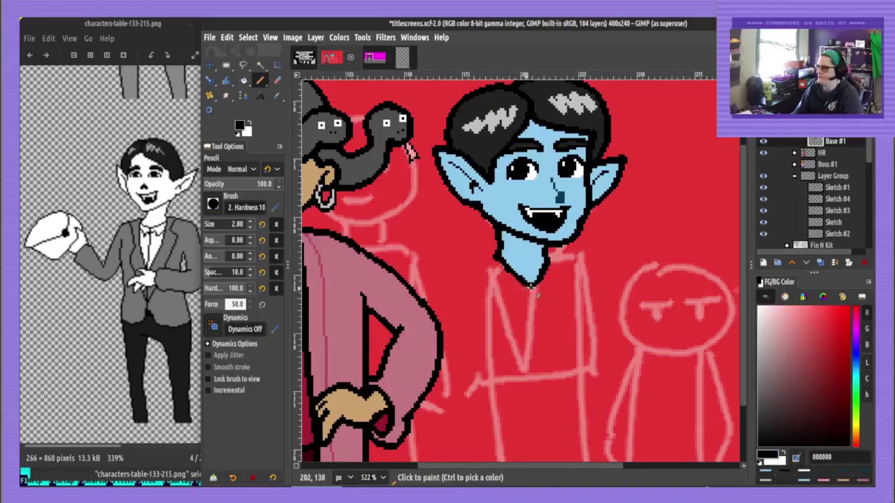
mouse_move(534, 288)
left_mouse_down()
mouse_move(514, 304)
mouse_move(493, 267)
left_mouse_up()
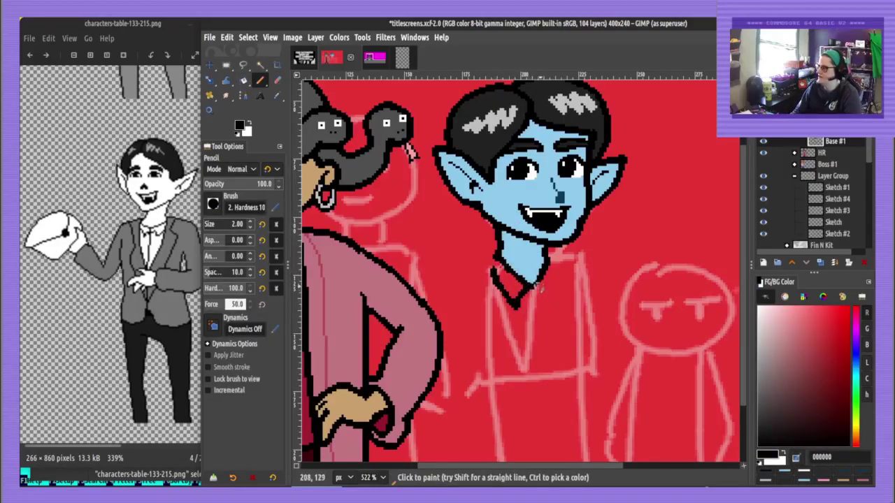
mouse_move(538, 286)
left_mouse_down()
mouse_move(547, 302)
mouse_move(557, 273)
left_mouse_up()
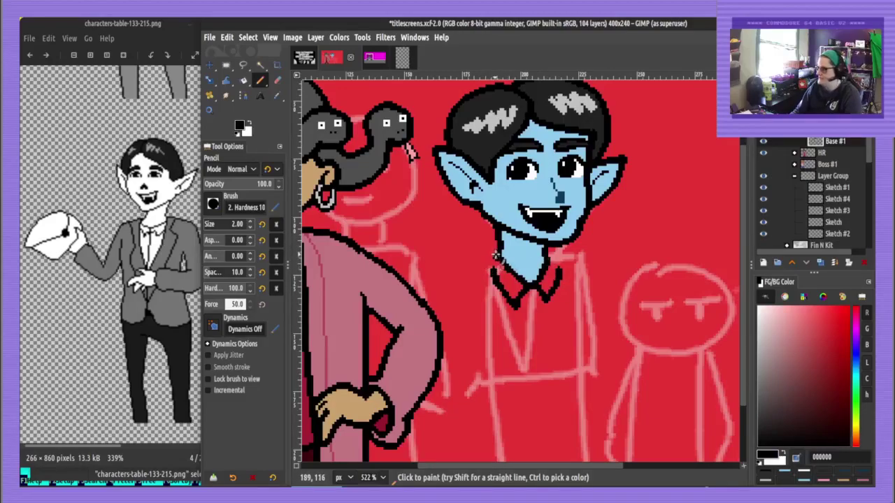
left_click_drag(491, 263, 499, 395)
mouse_move(548, 257)
left_mouse_down()
mouse_move(562, 298)
mouse_move(562, 387)
left_mouse_up()
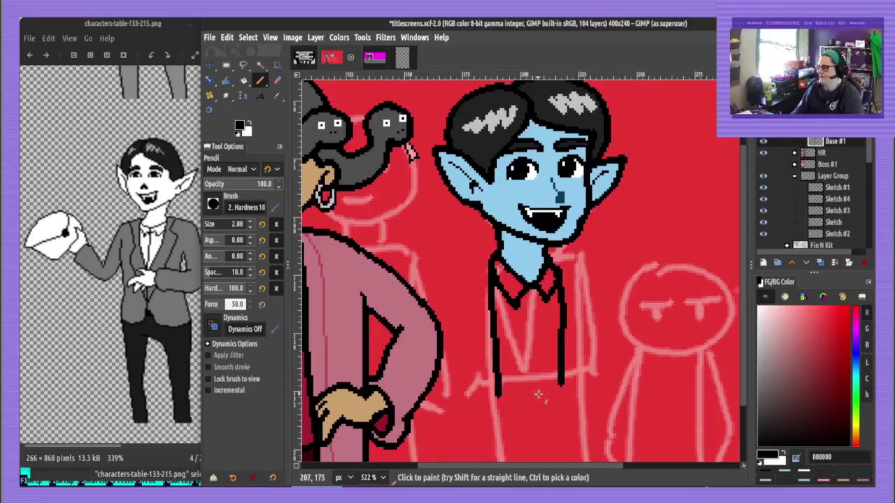
key("ctrl+z")
key("ctrl+z")
Outline the V-shaped shirt opening around the collar in black and add a thin vertical line down the shirt's middle
mouse_move(489, 256)
left_mouse_down()
mouse_move(515, 329)
mouse_move(540, 359)
mouse_move(560, 284)
mouse_move(553, 258)
left_mouse_up()
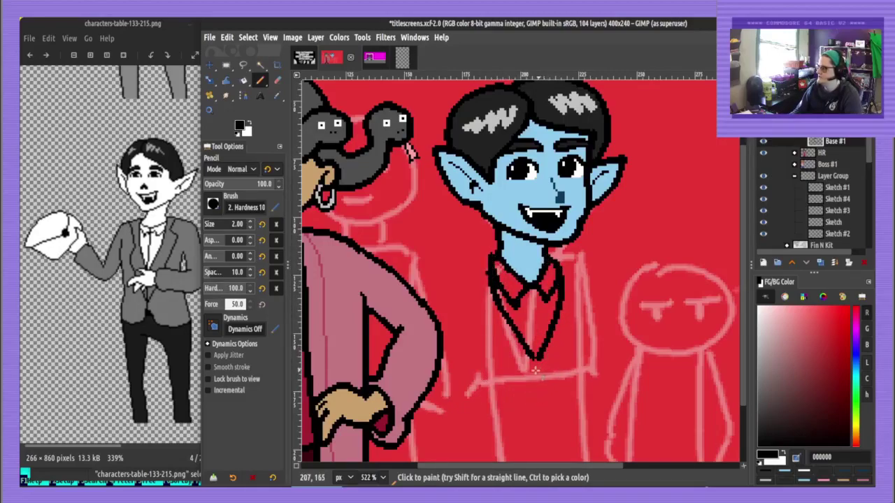
left_click_drag(537, 358, 538, 350)
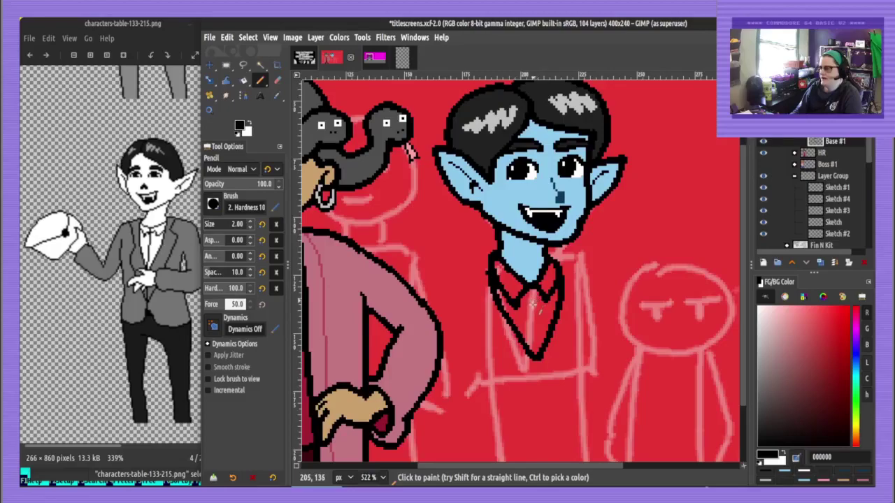
key("bracketleft")
left_click_drag(531, 287, 537, 356)
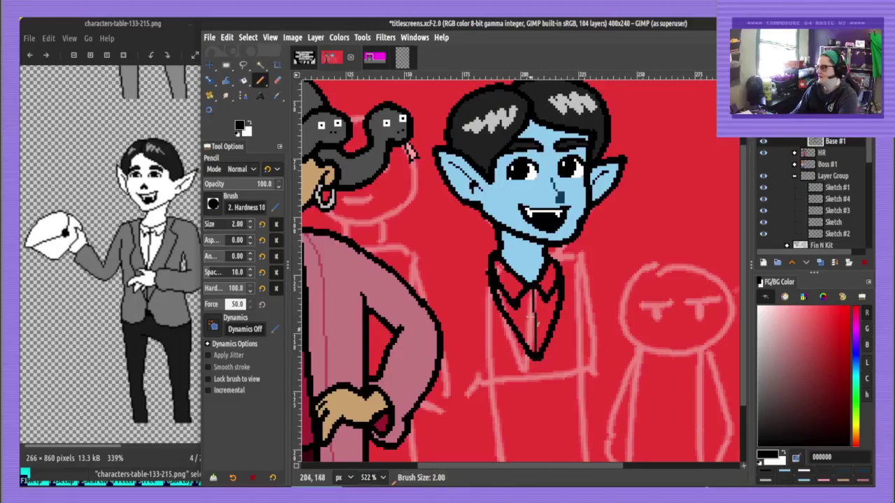
Outline both notched jacket lapels in black with a size 2 pencil, meeting at a low point with a center line above it
scroll(496, 235, "down", 2)
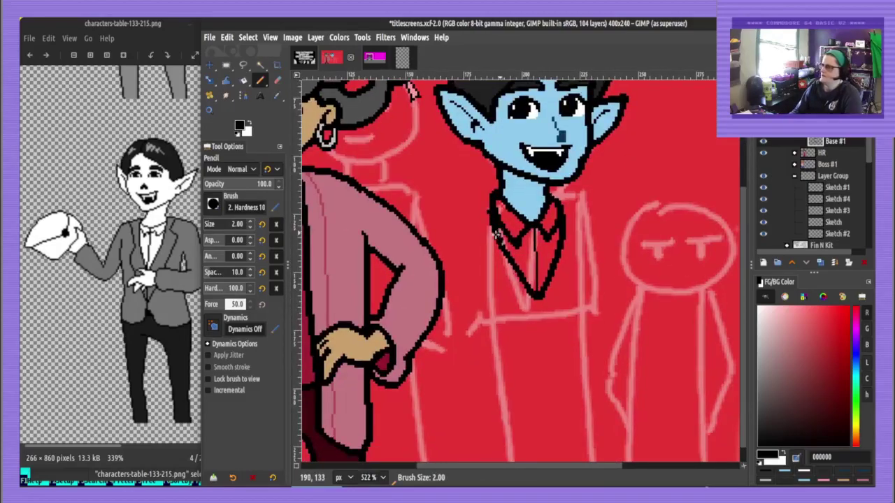
mouse_move(537, 296)
left_mouse_down()
mouse_move(540, 369)
mouse_move(502, 308)
mouse_move(505, 289)
mouse_move(465, 230)
mouse_move(488, 195)
left_mouse_up()
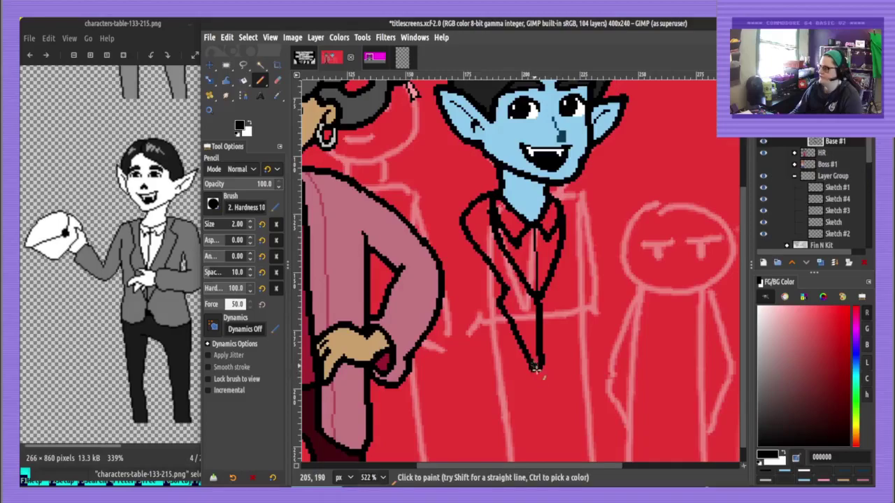
mouse_move(542, 360)
left_mouse_down()
mouse_move(539, 380)
mouse_move(579, 294)
left_mouse_up()
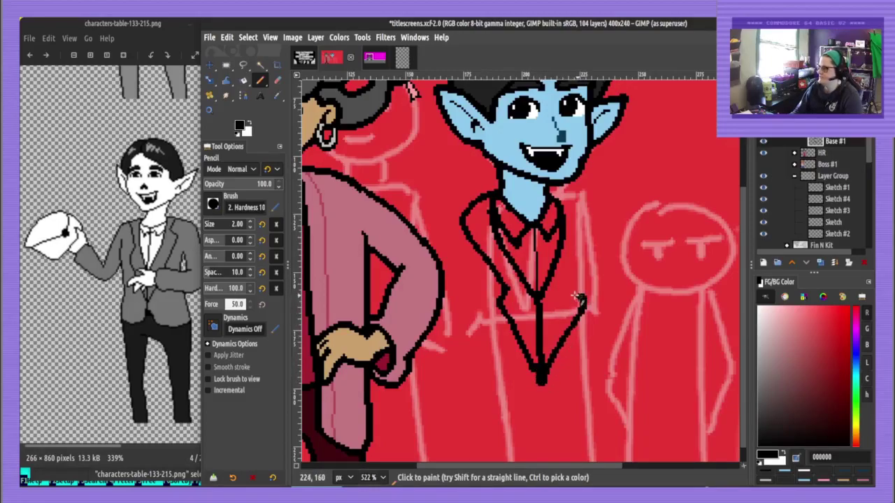
key("ctrl+z")
mouse_move(543, 383)
left_mouse_down()
mouse_move(576, 246)
mouse_move(563, 193)
mouse_move(547, 196)
left_mouse_up()
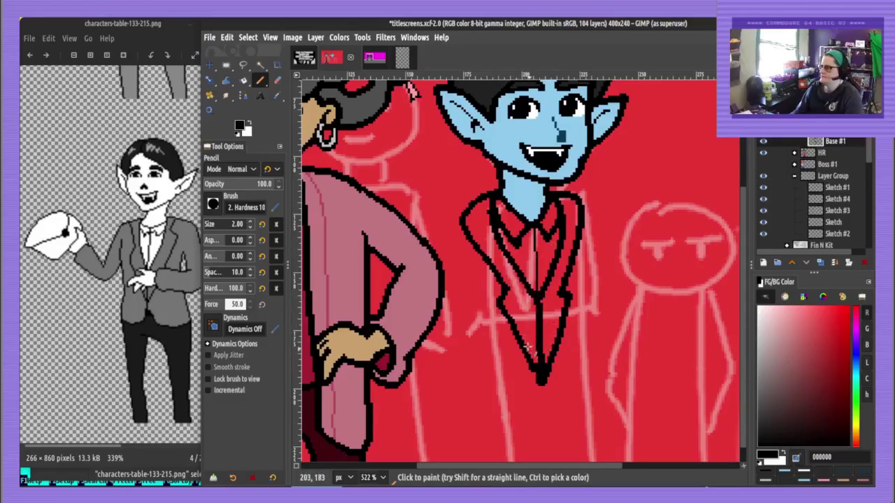
Outline the jacket's shoulders and long outer sides in black on both sides of the lapels
left_click_drag(508, 276, 530, 221)
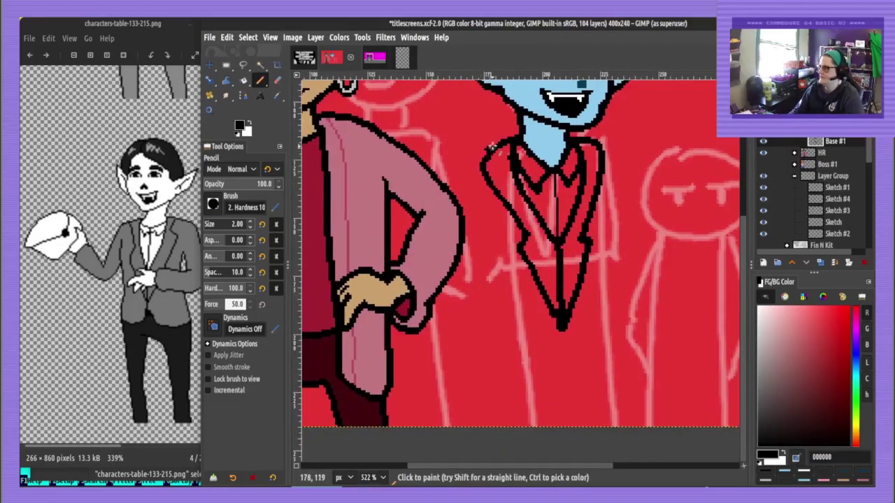
mouse_move(494, 146)
left_mouse_down()
mouse_move(465, 155)
mouse_move(482, 313)
left_mouse_up()
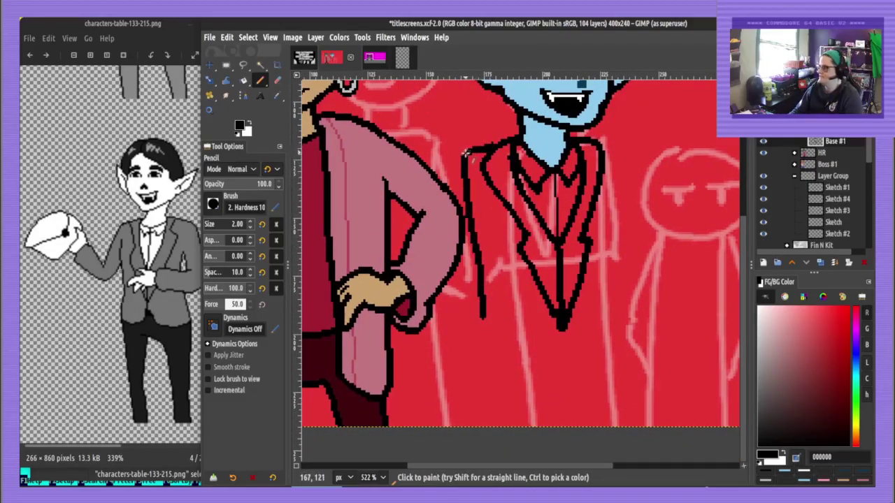
mouse_move(600, 145)
left_mouse_down()
mouse_move(633, 150)
mouse_move(634, 159)
mouse_move(621, 323)
left_mouse_up()
Draw the jacket's two rounded bottom hems in black, redrawing the right one slightly wider to join the side line
mouse_move(561, 326)
left_mouse_down()
mouse_move(542, 363)
mouse_move(505, 375)
mouse_move(478, 364)
mouse_move(484, 314)
left_mouse_up()
mouse_move(568, 336)
left_mouse_down()
mouse_move(568, 357)
mouse_move(591, 367)
mouse_move(626, 343)
mouse_move(619, 294)
left_mouse_up()
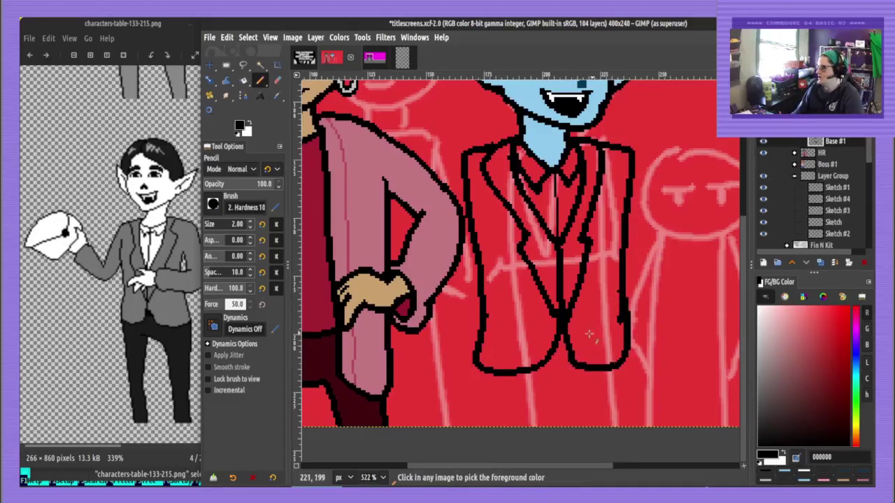
key("ctrl+z")
mouse_move(564, 321)
left_mouse_down()
mouse_move(573, 358)
mouse_move(613, 368)
mouse_move(633, 345)
mouse_move(622, 255)
mouse_move(618, 302)
left_mouse_up()
Clean up the join on the jacket's lower right side with the eraser and pencil, and save the image
key("shift+e")
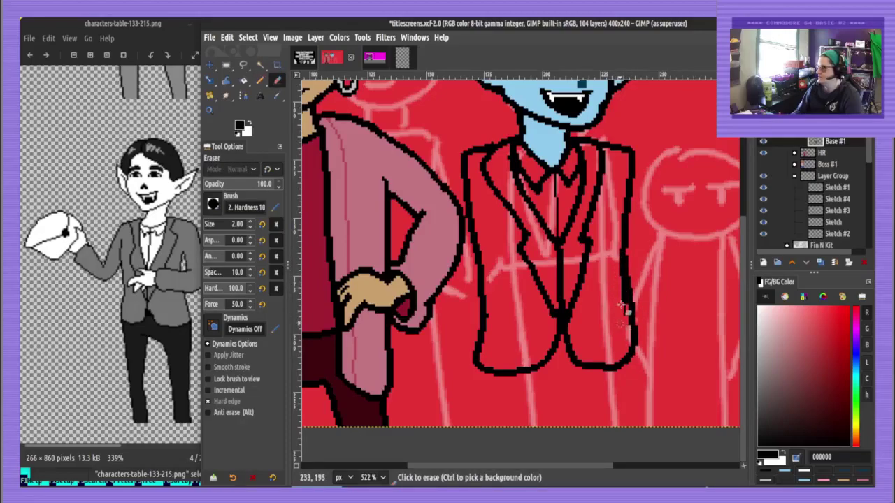
key("n")
left_click_drag(624, 249, 625, 272)
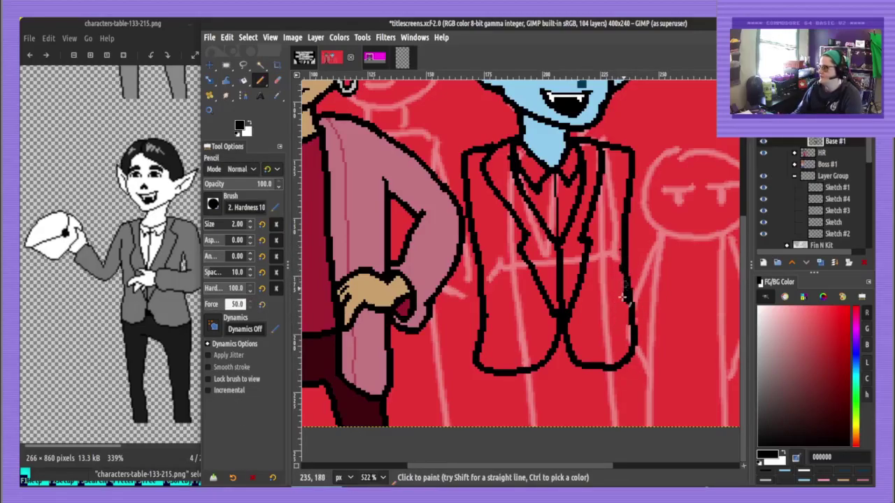
key("shift+e")
left_click(618, 294)
key("n")
key("ctrl+s")
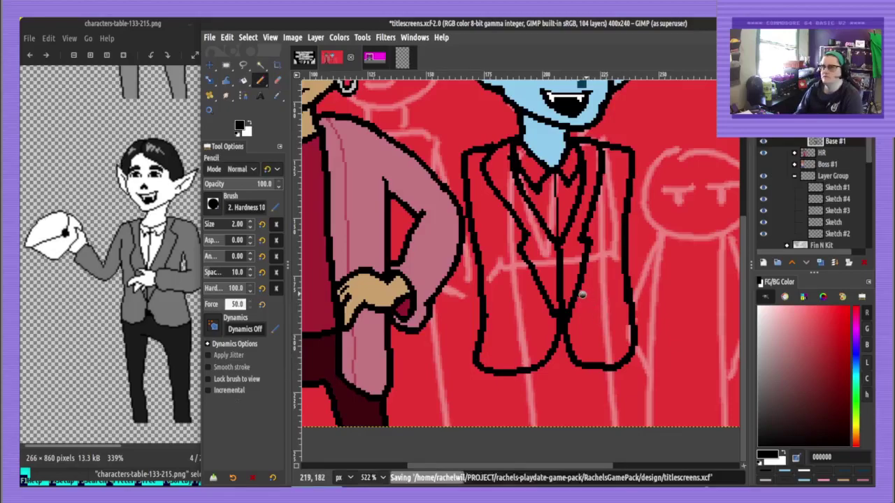
Outline the outer edges of both trouser legs in black from the jacket hem to the canvas edge
left_click_drag(553, 330, 543, 304)
left_click_drag(473, 345, 475, 442)
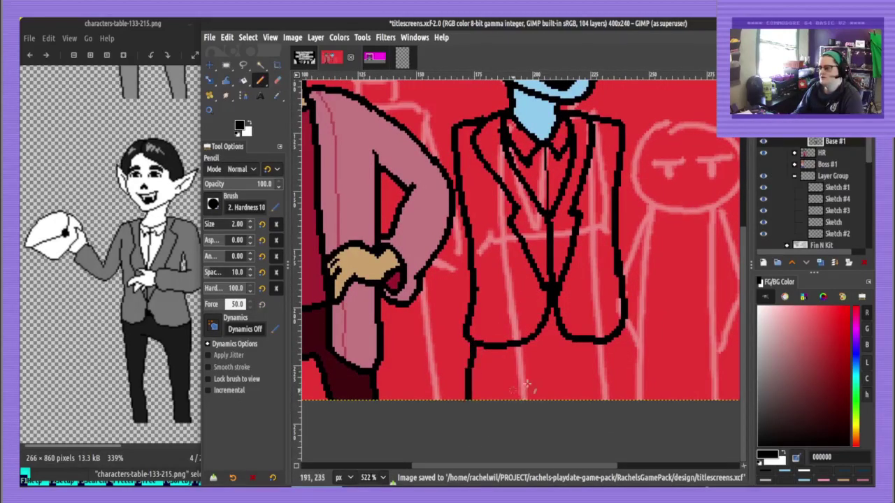
key("ctrl+z")
left_click_drag(471, 345, 474, 415)
left_click_drag(618, 333, 630, 433)
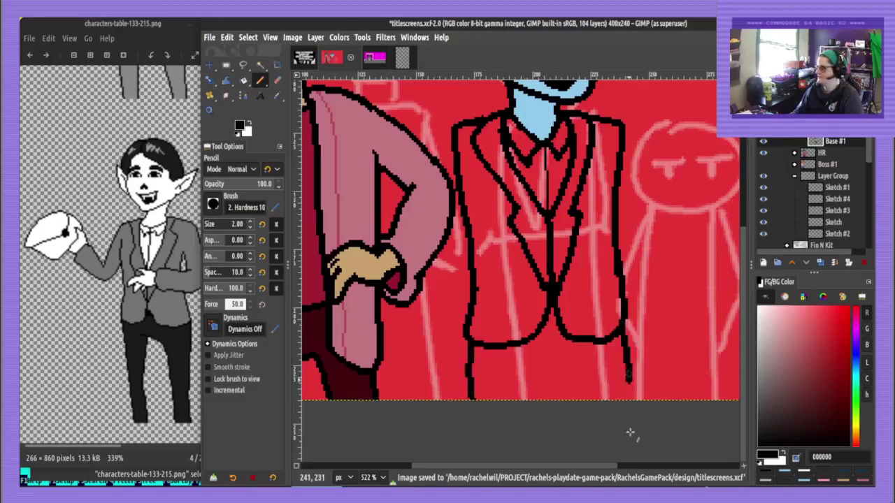
Draw the black inner-leg outline between the trouser legs and clean up its corner with the Eraser
mouse_move(526, 364)
left_mouse_down()
mouse_move(579, 365)
mouse_move(589, 398)
left_mouse_up()
left_click_drag(526, 364, 516, 425)
key("shift+e")
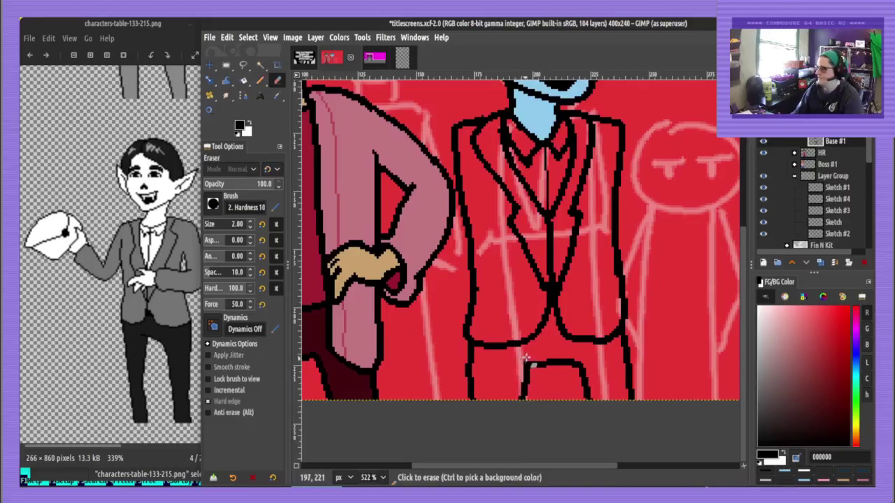
left_click(527, 359)
key("n")
Fill the vampire's left-hand collar flap and both shirt front panels with white using Bucket Fill
key("shift+b")
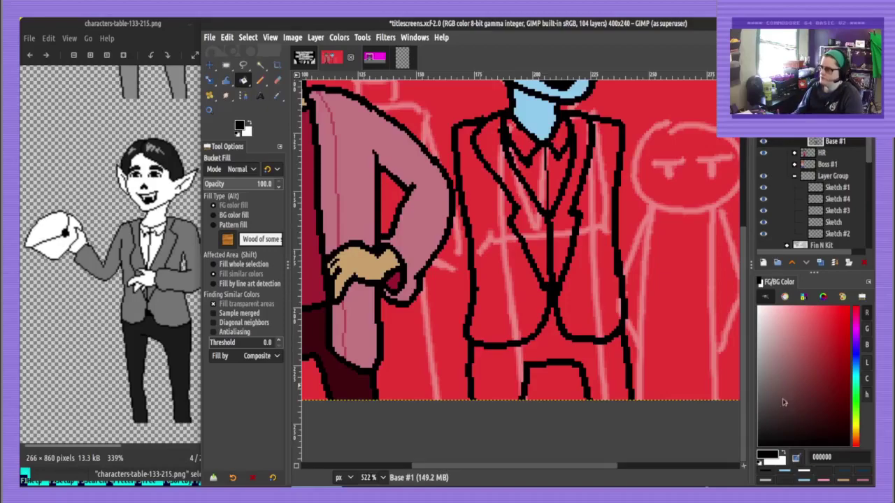
key("x")
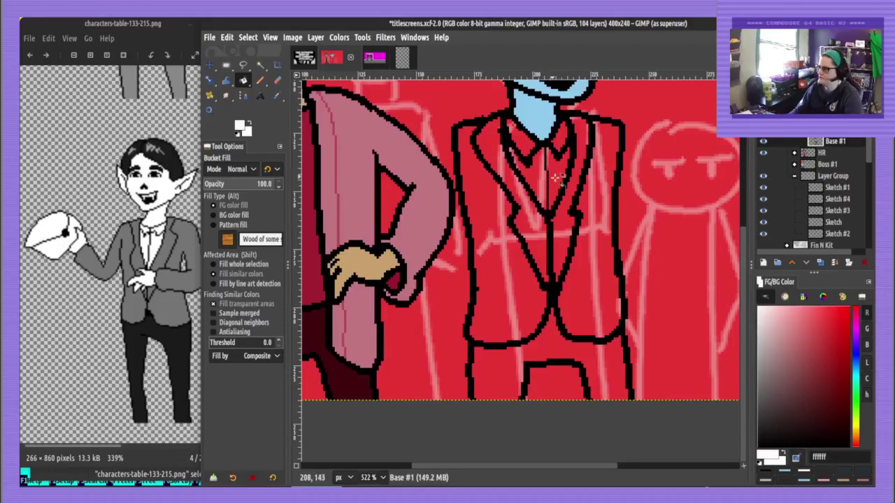
left_click(535, 145)
left_click(538, 145)
left_click(554, 161)
key("ctrl+z")
key("ctrl+z")
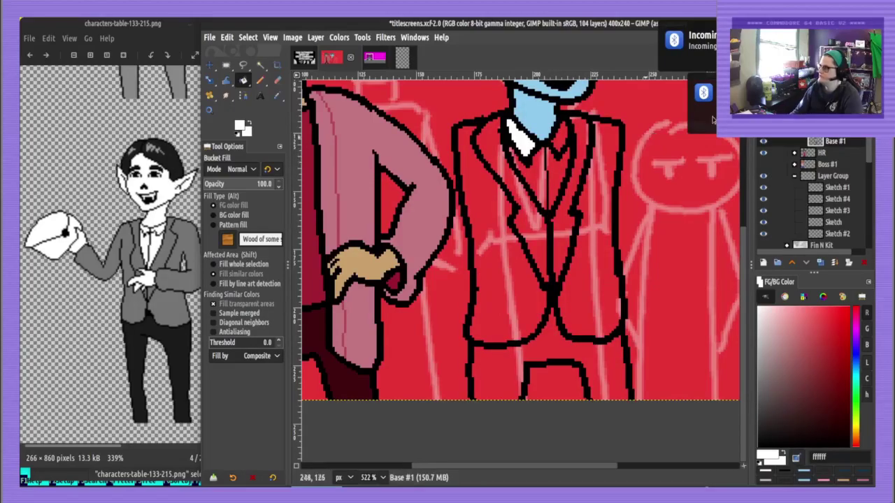
left_click(538, 159)
left_click(558, 162)
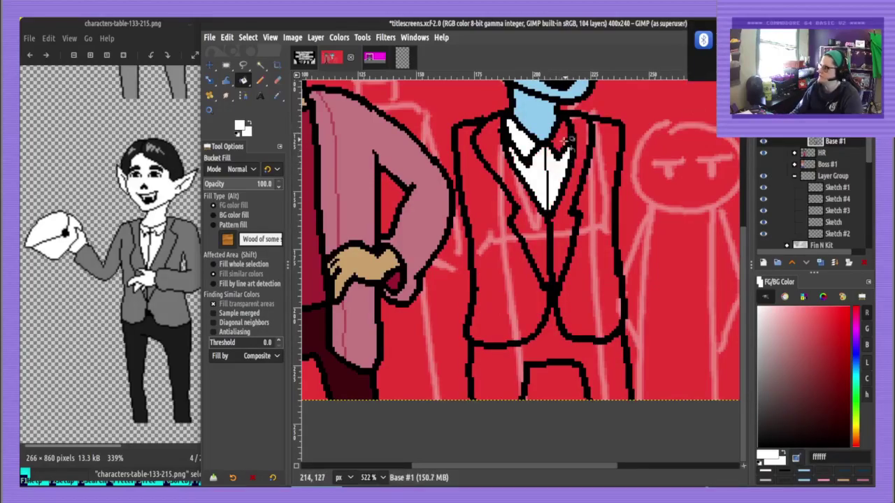
Fill the remaining collar flap with white and save the image
left_click(569, 139)
key("ctrl+z")
left_click(560, 143)
key("ctrl+s")
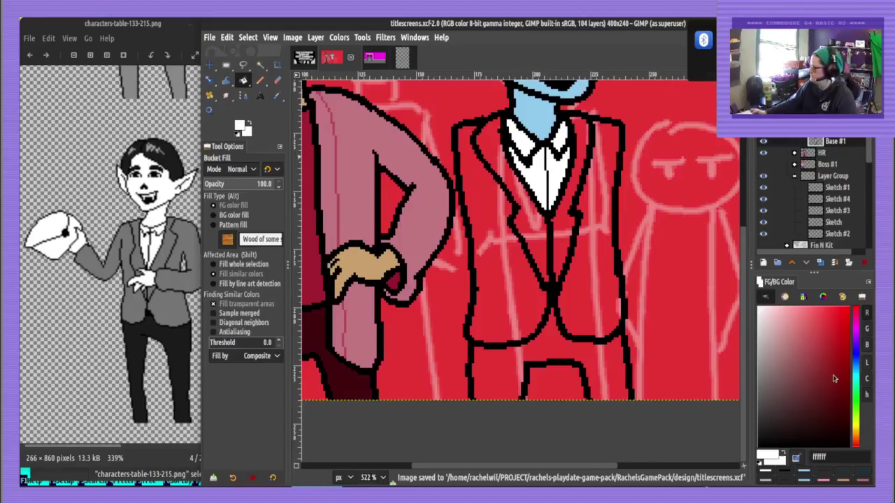
Fill the vampire's jacket body and lapels with dark navy 0b2655
left_click(856, 361)
left_click_drag(841, 365, 838, 400)
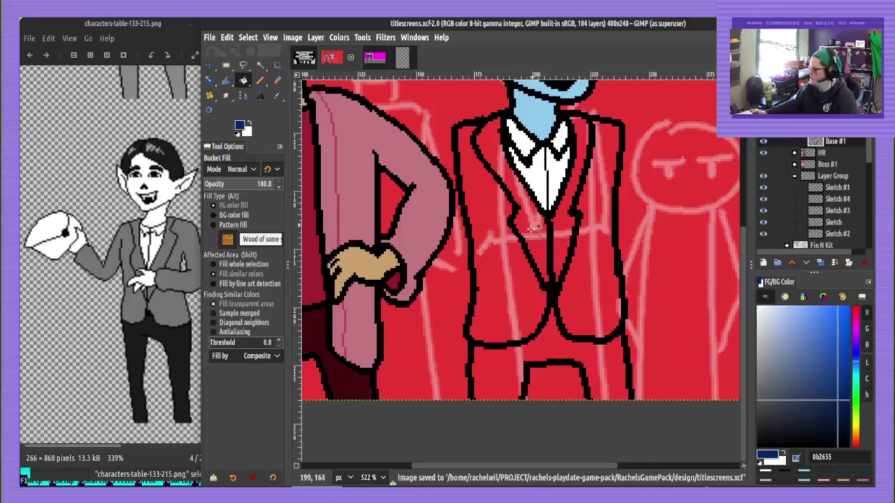
left_click(537, 232)
left_click(561, 235)
left_click(584, 289)
left_click(481, 318)
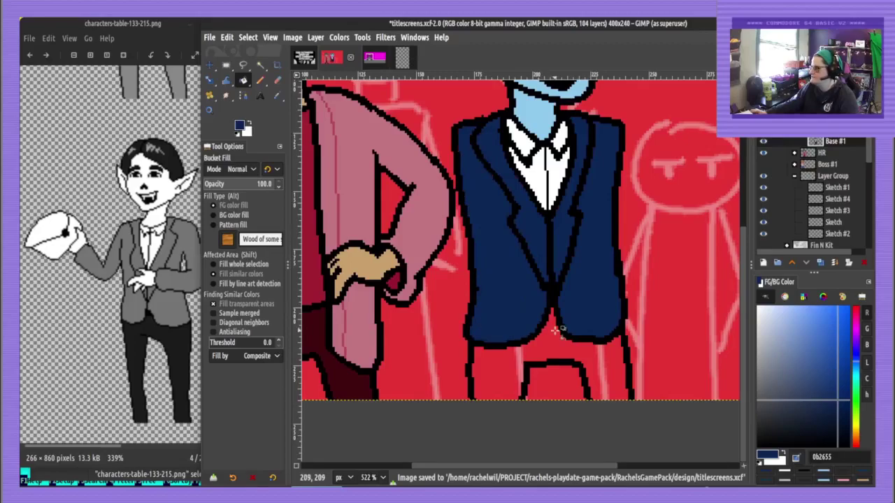
Fill the vampire's trousers with near-black navy 020e23, restore the default black Pencil colour, and save the image
scroll(613, 296, "up", 5)
scroll(647, 304, "down", 5)
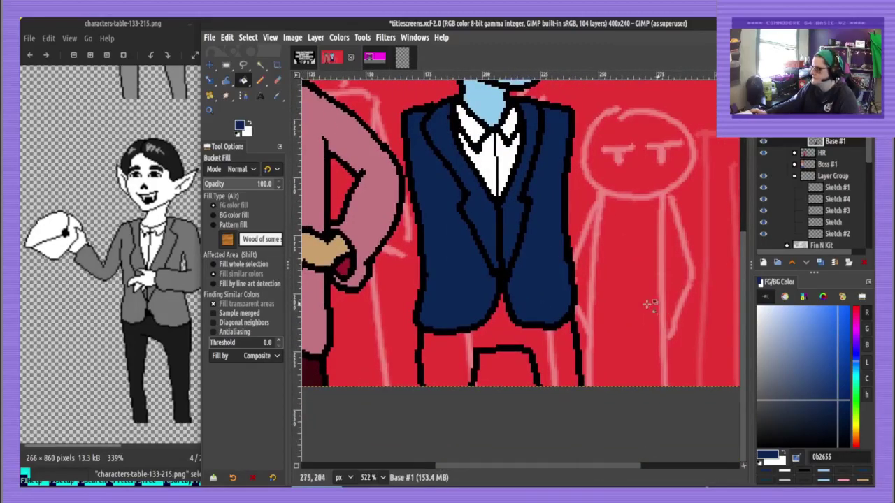
left_click_drag(838, 405, 844, 428)
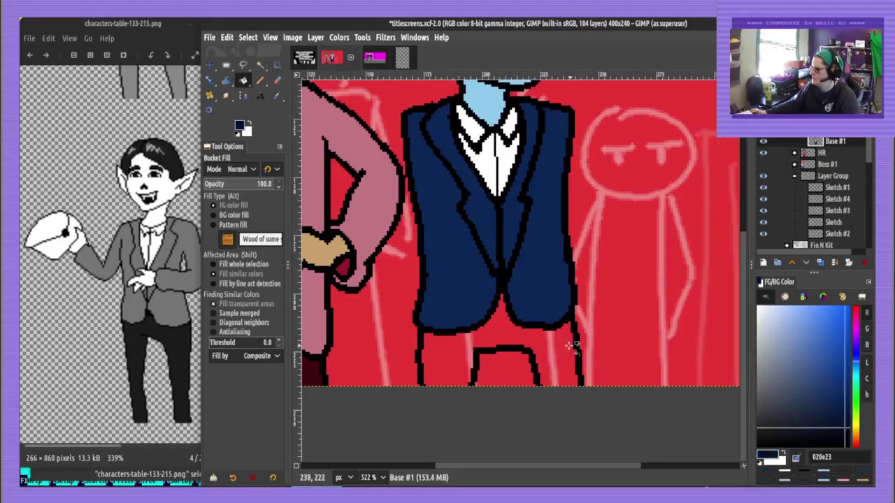
left_click(567, 347)
scroll(566, 347, "up", 5)
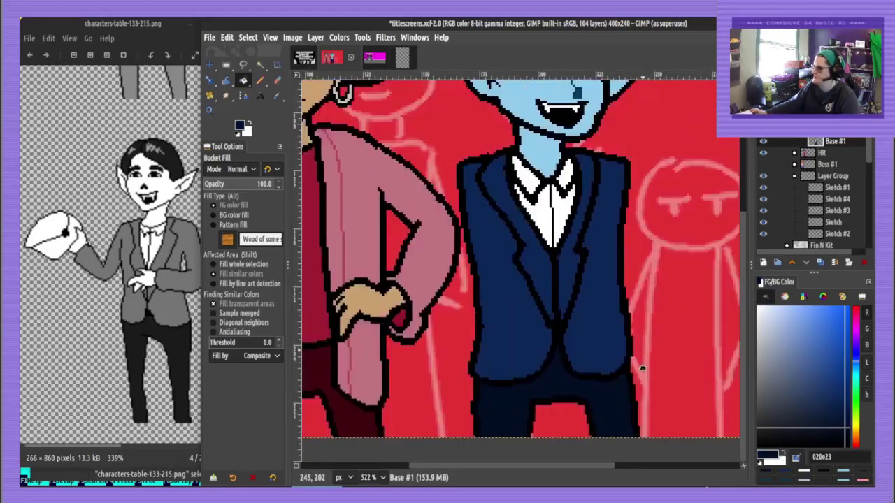
key("n")
key("d")
key("ctrl+s")
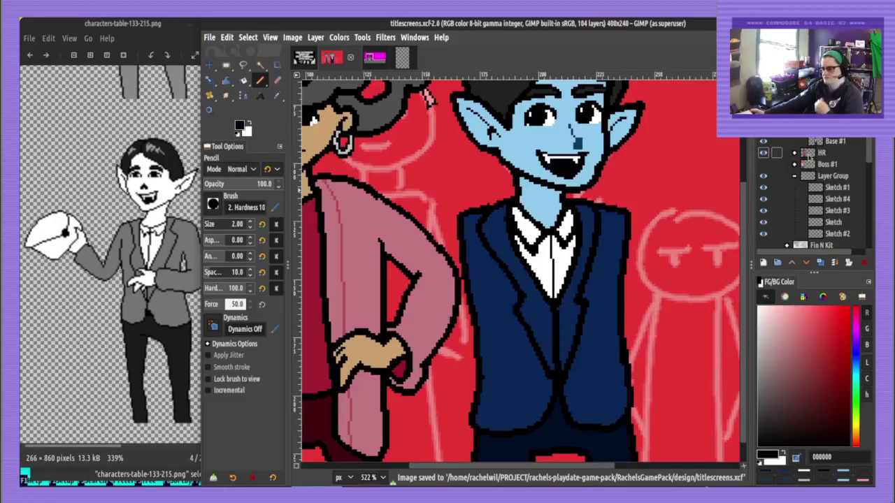
Fade the Base #1 layer and outline the vampire's raised fist beneath the chin in black
left_click(841, 143)
left_click(815, 82)
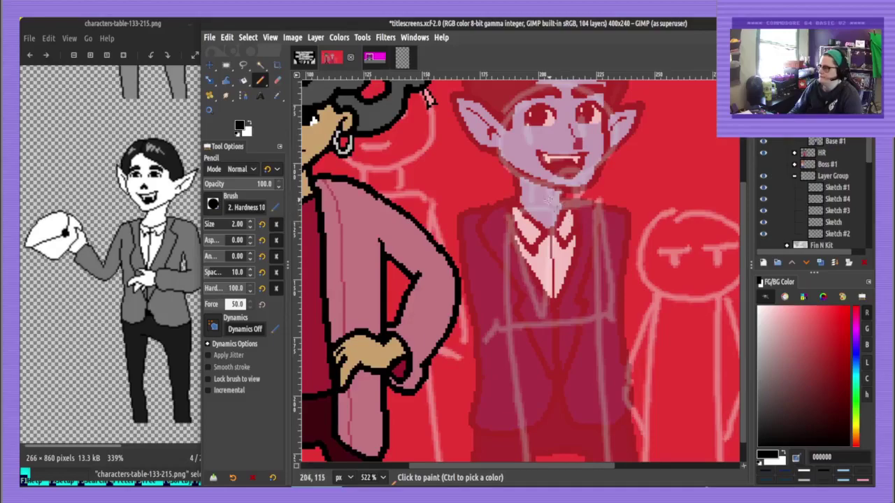
mouse_move(545, 207)
left_mouse_down()
mouse_move(567, 185)
mouse_move(595, 213)
left_mouse_up()
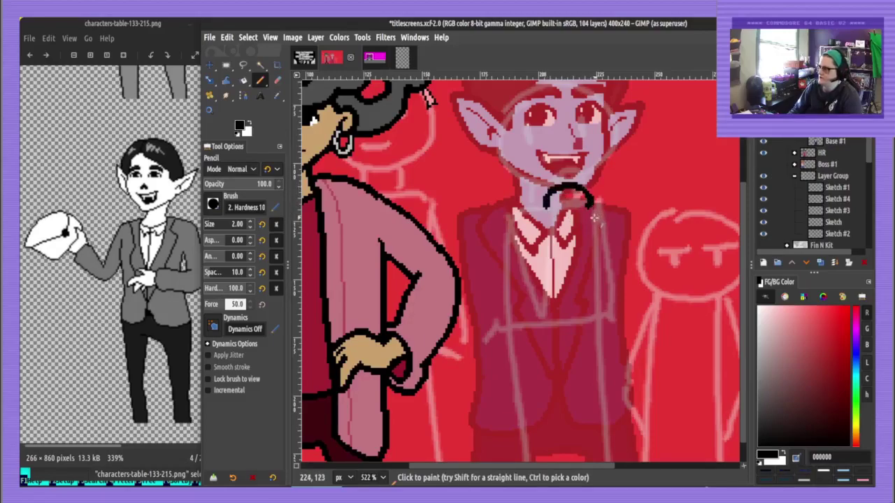
mouse_move(563, 184)
left_mouse_down()
mouse_move(538, 189)
mouse_move(536, 215)
left_mouse_up()
key("shift+e")
key("n")
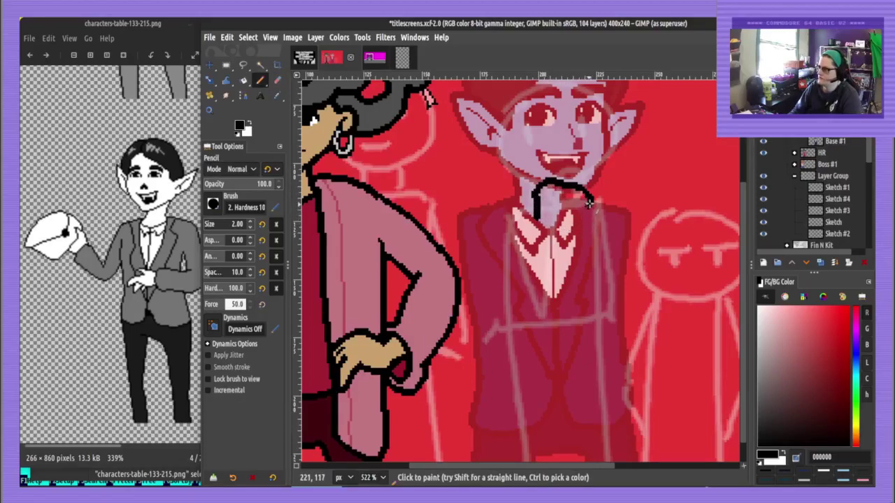
left_click_drag(590, 202, 568, 240)
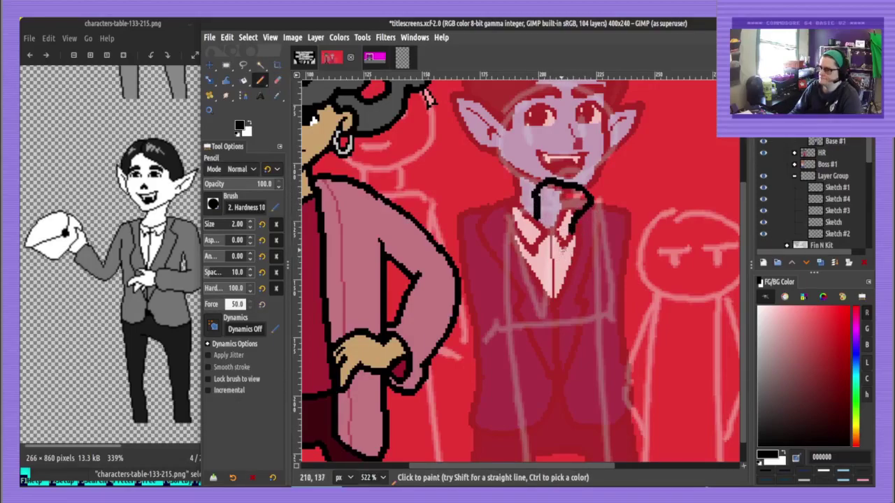
Draw the cuff band below the raised fist and outline the bent sleeve joining it to the shoulder
mouse_move(537, 210)
left_mouse_down()
mouse_move(546, 230)
mouse_move(522, 305)
left_mouse_up()
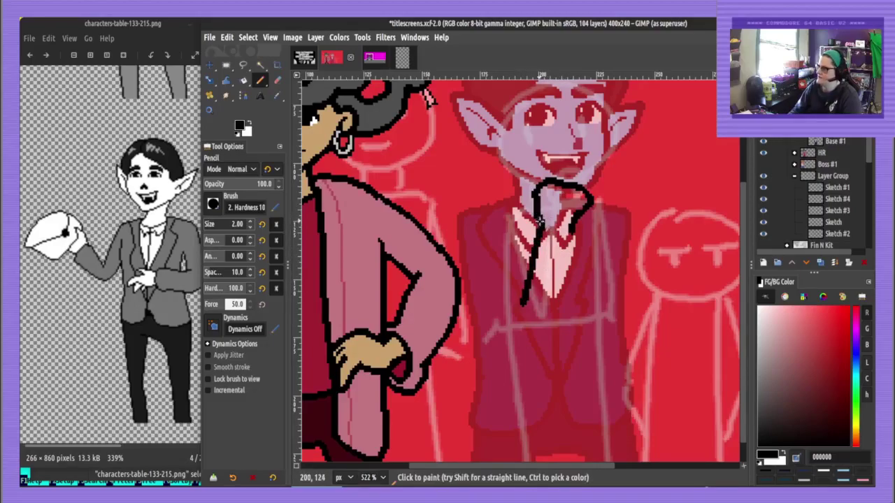
key("ctrl+z")
mouse_move(535, 229)
left_mouse_down()
mouse_move(574, 243)
mouse_move(539, 233)
mouse_move(560, 231)
left_mouse_up()
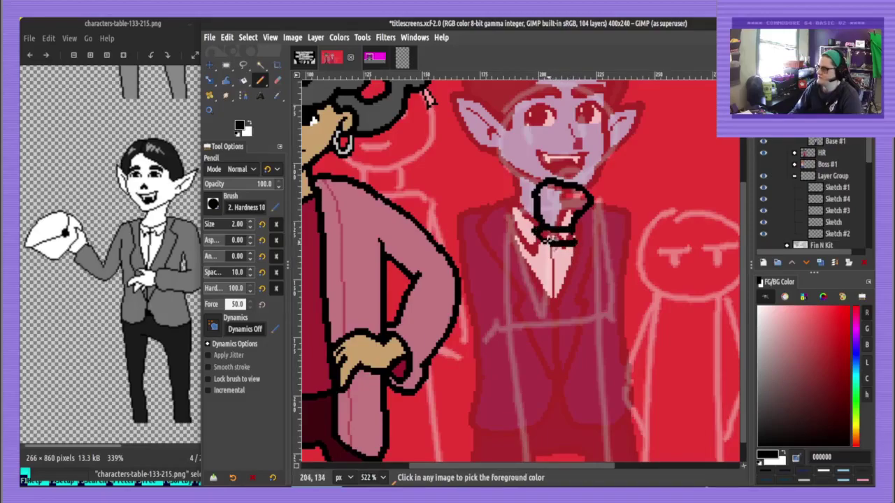
key("ctrl+z")
key("ctrl+z")
key("ctrl+z")
mouse_move(529, 237)
left_mouse_down()
mouse_move(573, 245)
mouse_move(569, 233)
mouse_move(537, 235)
left_mouse_up()
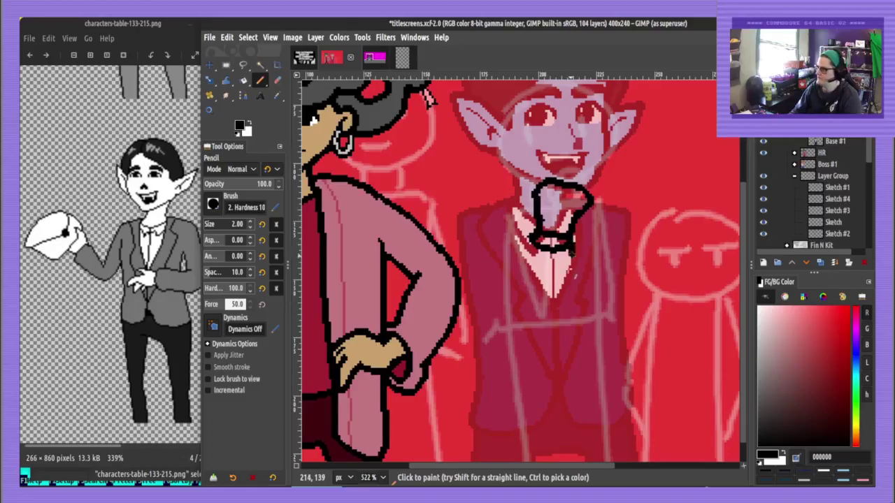
mouse_move(572, 253)
left_mouse_down()
mouse_move(535, 335)
mouse_move(494, 337)
mouse_move(465, 292)
mouse_move(460, 218)
mouse_move(511, 296)
left_mouse_up()
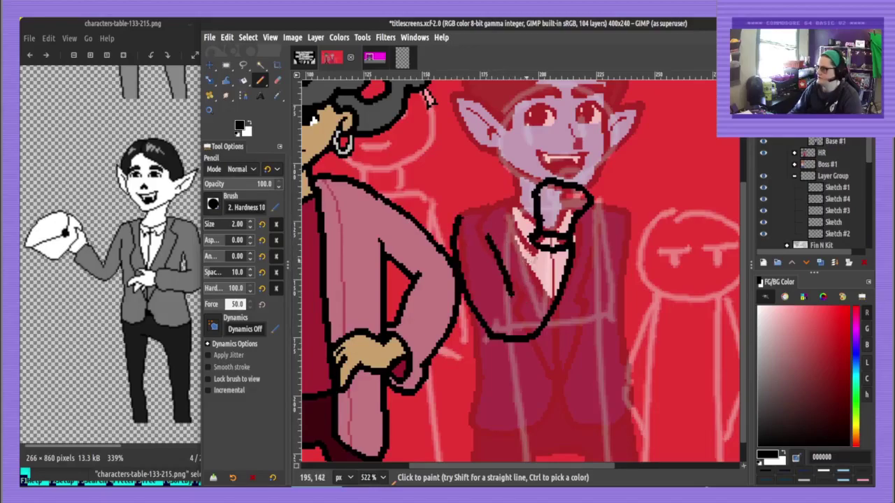
left_click_drag(532, 246, 511, 297)
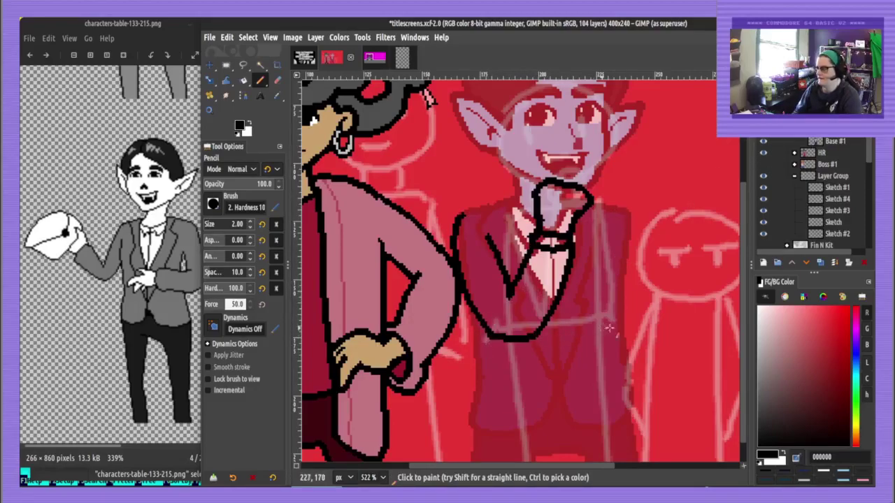
Outline the vampire's other arm, bent at the elbow and folded across the waist beneath the raised arm
mouse_move(610, 327)
left_mouse_down()
mouse_move(515, 343)
mouse_move(517, 364)
mouse_move(544, 372)
mouse_move(631, 351)
left_mouse_up()
mouse_move(629, 222)
left_mouse_down()
mouse_move(646, 262)
mouse_move(632, 352)
left_mouse_up()
mouse_move(616, 321)
left_mouse_down()
mouse_move(617, 264)
mouse_move(604, 326)
left_mouse_up()
key("ctrl+z")
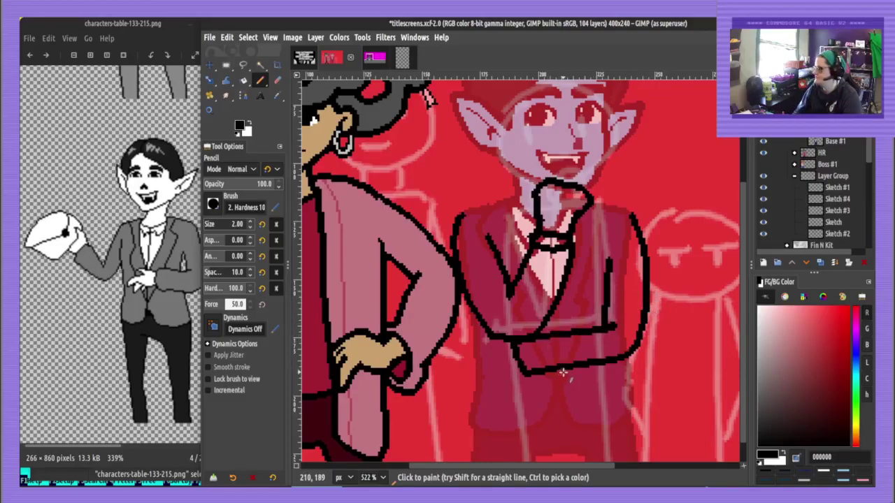
mouse_move(597, 336)
left_mouse_down()
mouse_move(556, 369)
mouse_move(623, 359)
left_mouse_up()
key("ctrl+z")
key("shift+e")
key("n")
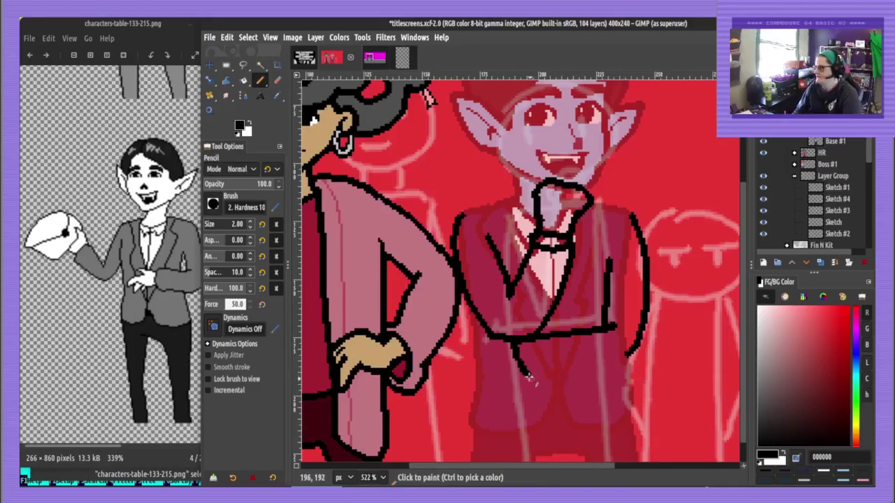
mouse_move(529, 378)
left_mouse_down()
mouse_move(575, 376)
mouse_move(630, 352)
left_mouse_up()
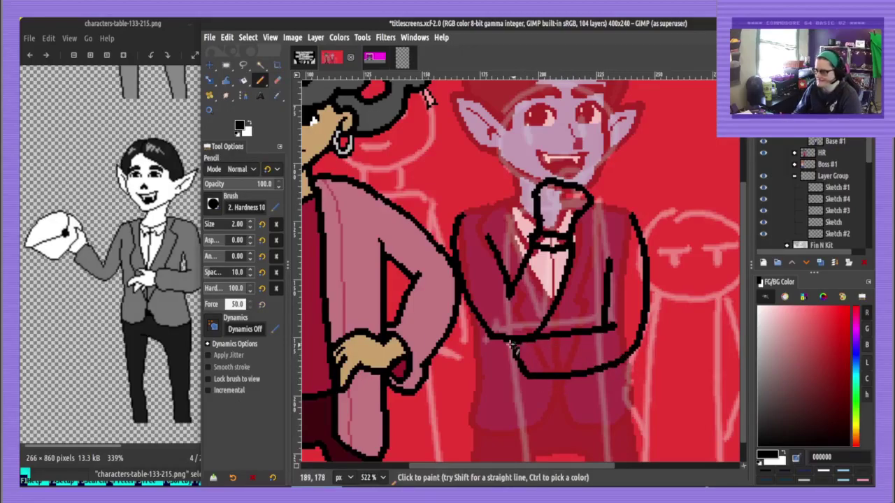
Draw the cuff and hand at the end of the folded arm, and save the image
left_click_drag(503, 341, 516, 373)
key("ctrl+z")
left_click_drag(500, 341, 509, 366)
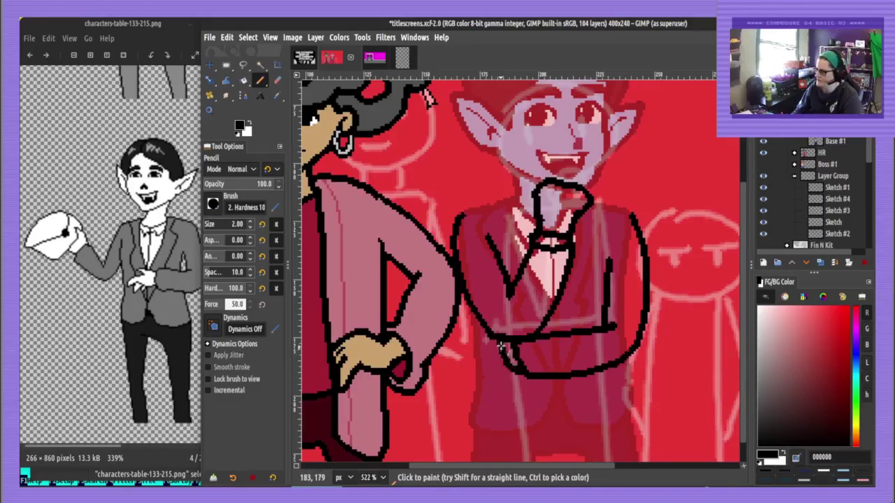
mouse_move(482, 339)
left_mouse_down()
mouse_move(467, 377)
mouse_move(516, 375)
mouse_move(512, 362)
left_mouse_up()
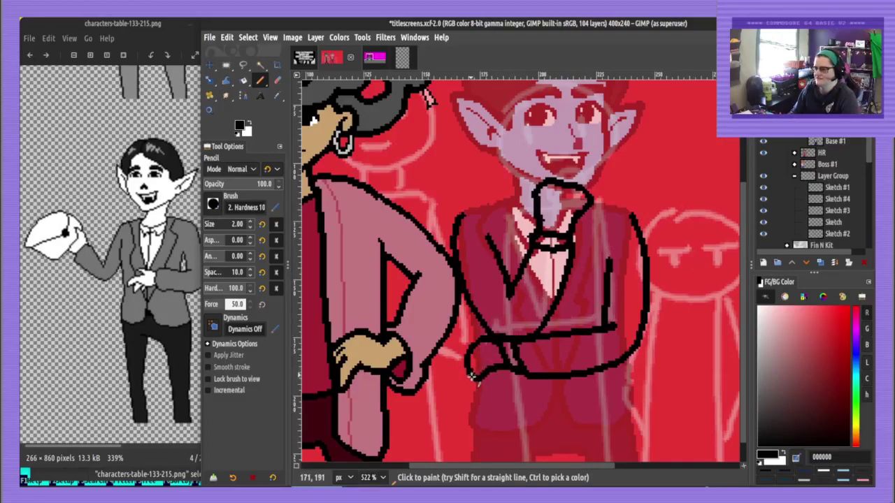
key("shift+e")
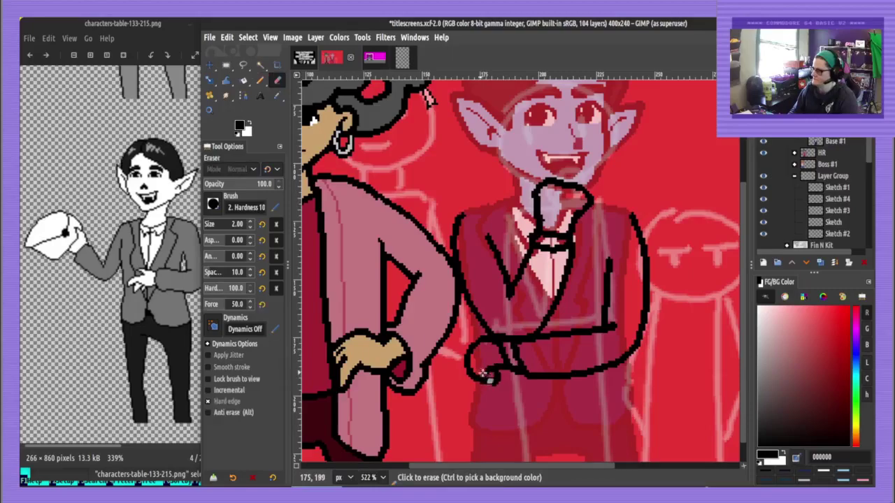
key("n")
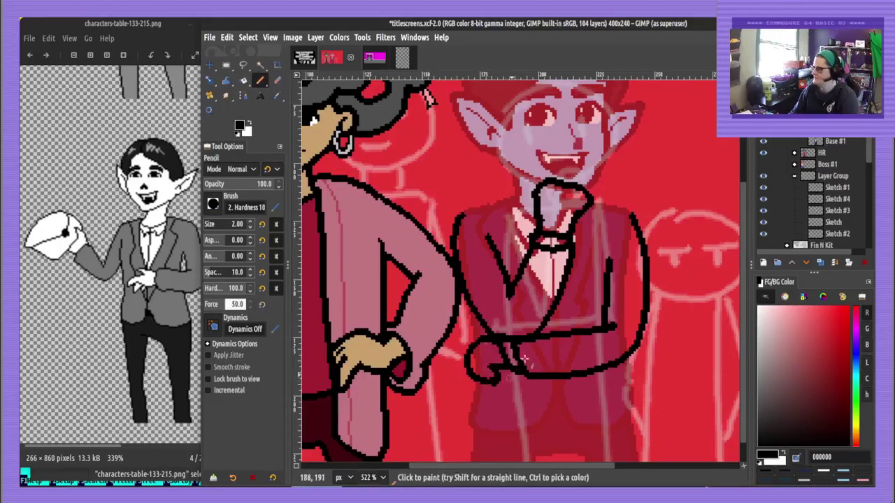
key("ctrl+s")
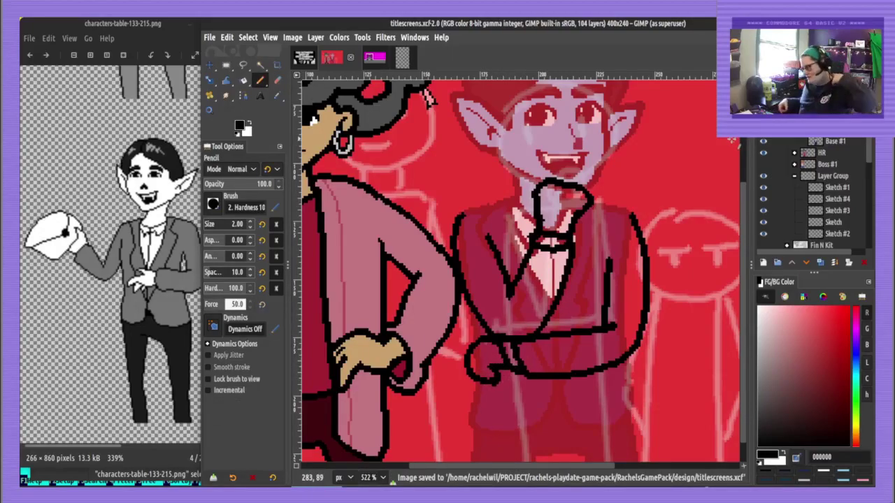
Sample the jacket's navy 0b2655 with the Base #1 layer back at full opacity, and fade the layer again
left_click(832, 141)
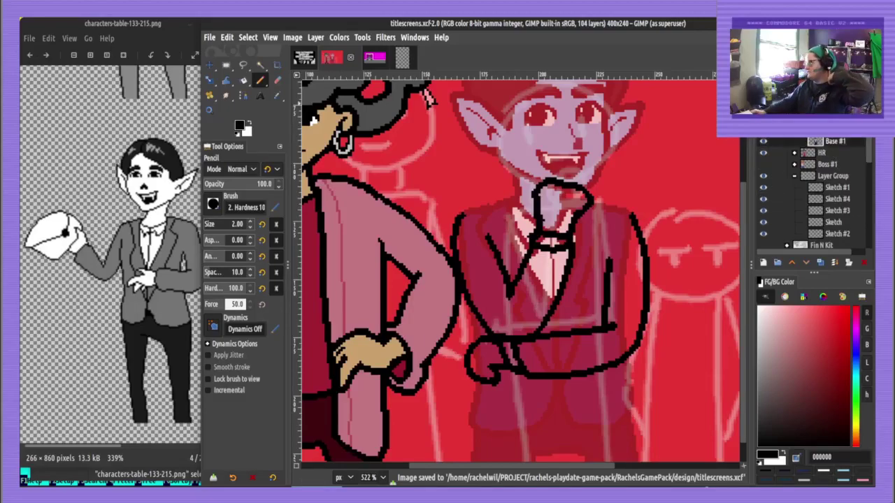
left_click(856, 86)
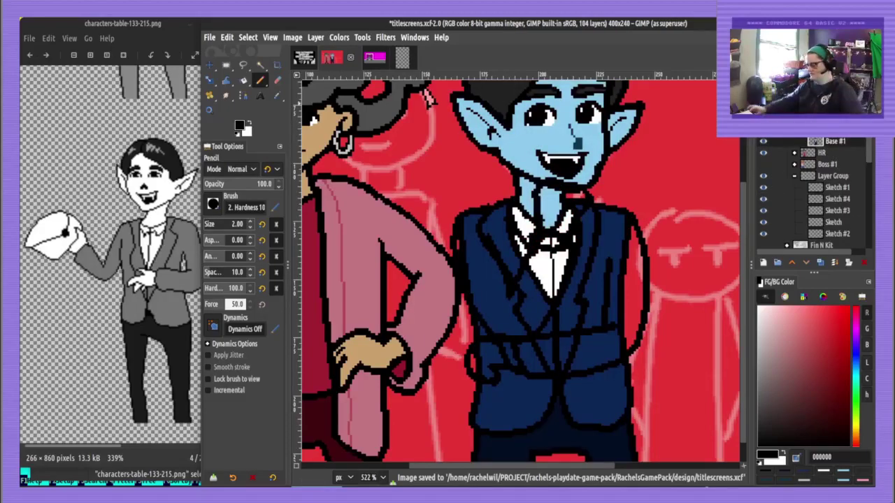
left_click(619, 230, "ctrl")
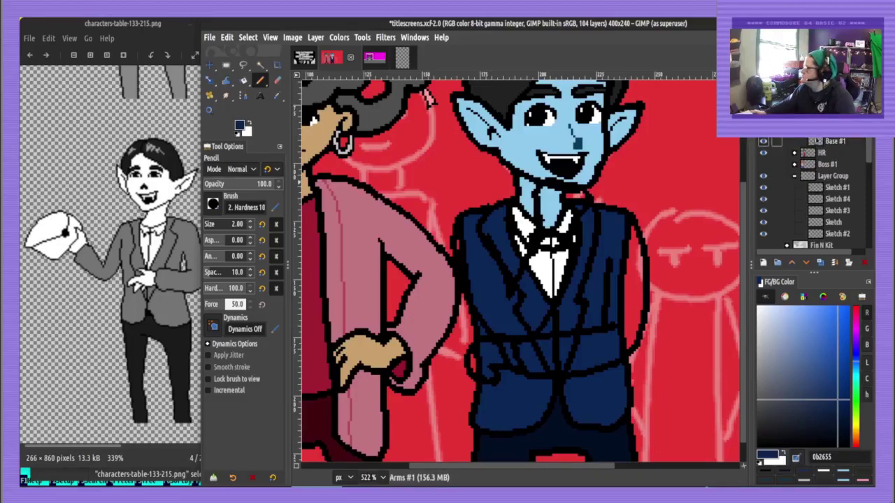
left_click(787, 86)
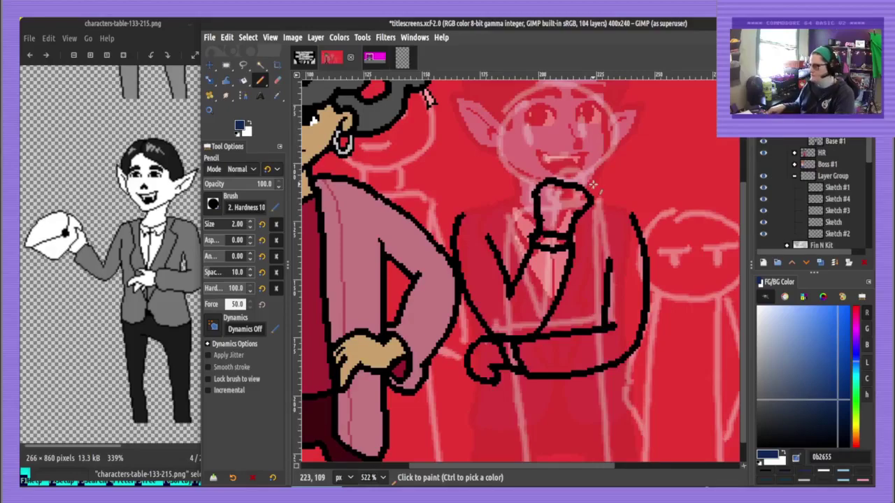
Close the gaps at the shoulders with 1 px navy 0b2655 lines and fill both sleeves with navy
key("bracketleft")
left_click_drag(483, 246, 488, 244)
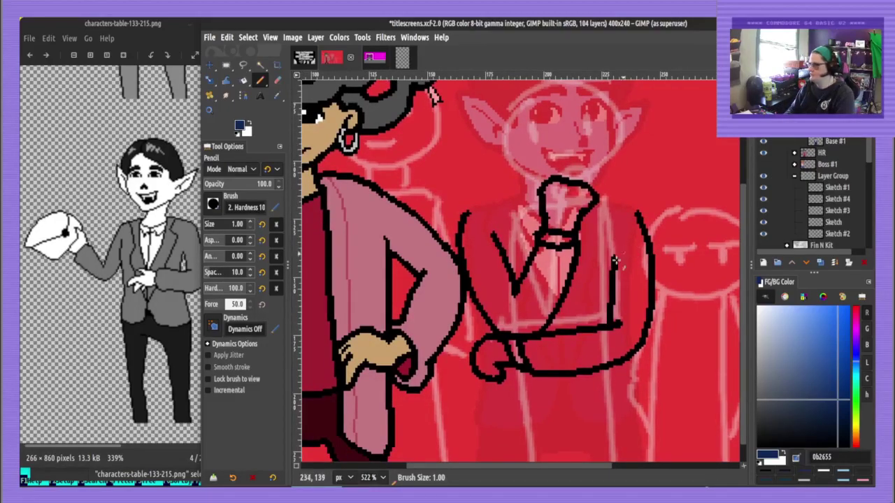
left_click_drag(616, 252, 633, 213)
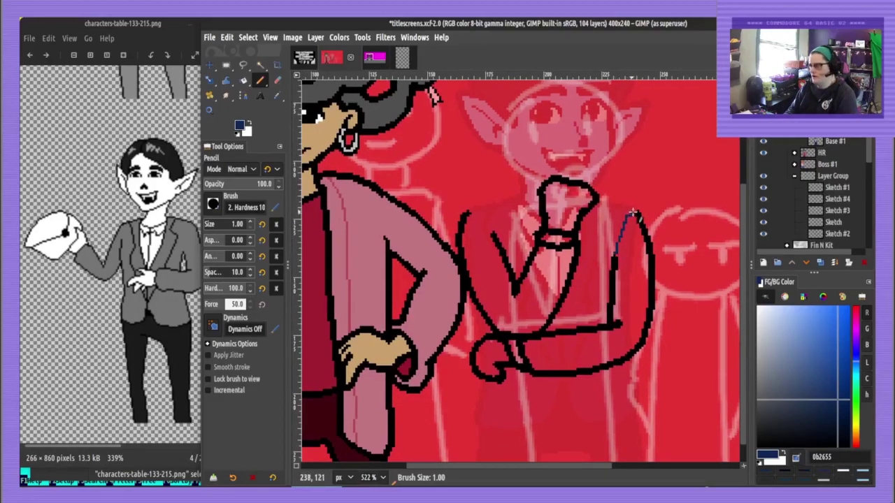
key("shift+b")
left_click(636, 249)
key("n")
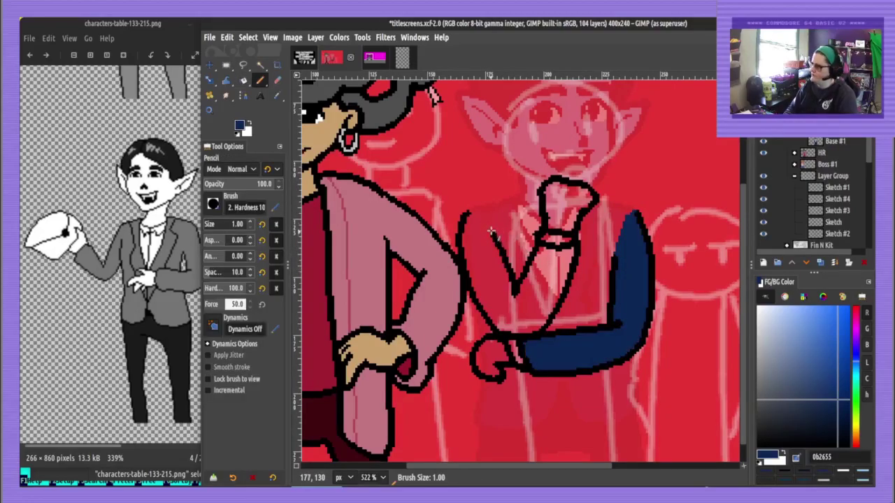
left_click_drag(493, 233, 472, 212)
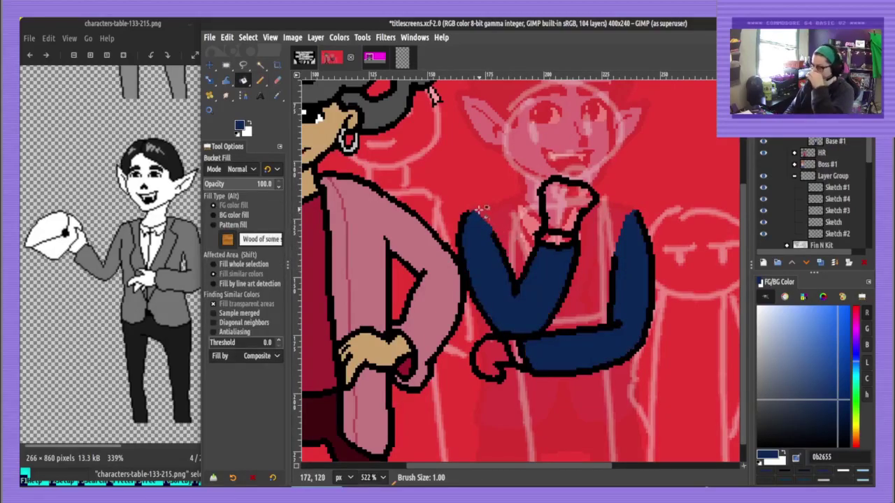
key("n")
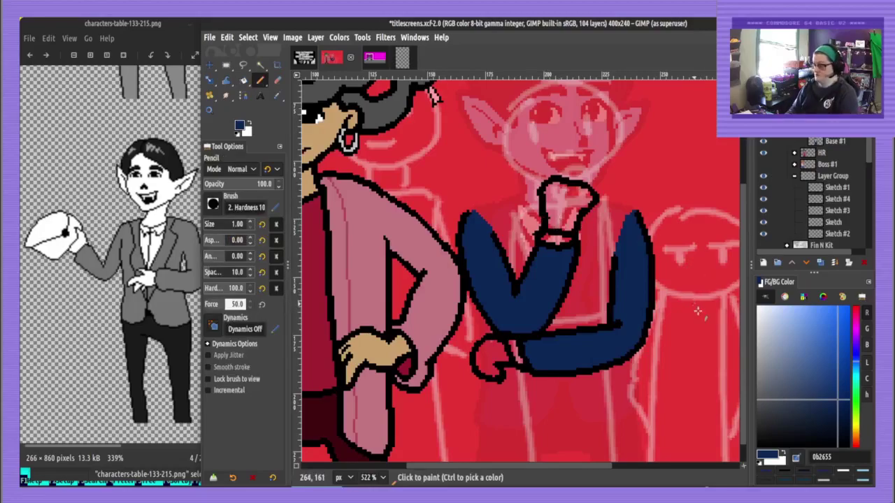
Fill the shirt cuffs of both arms with light grey b8b8b8
left_click_drag(781, 364, 754, 346)
key("shift+b")
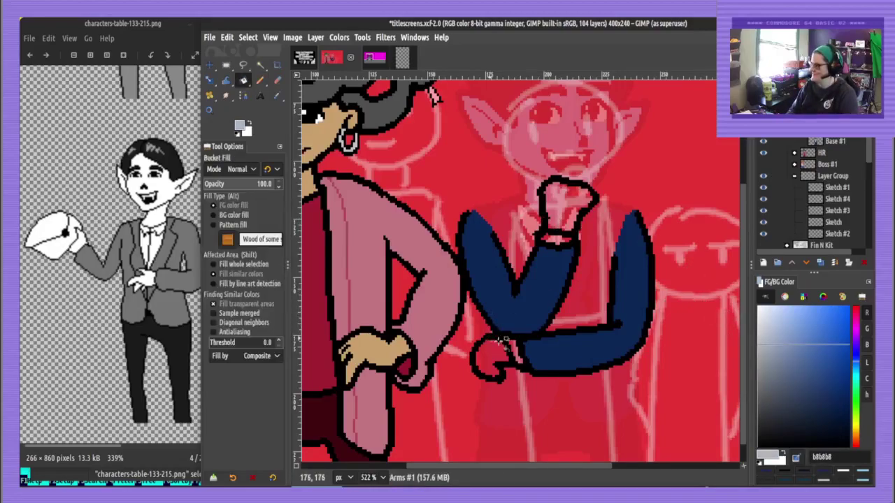
left_click(516, 351)
left_click(565, 243)
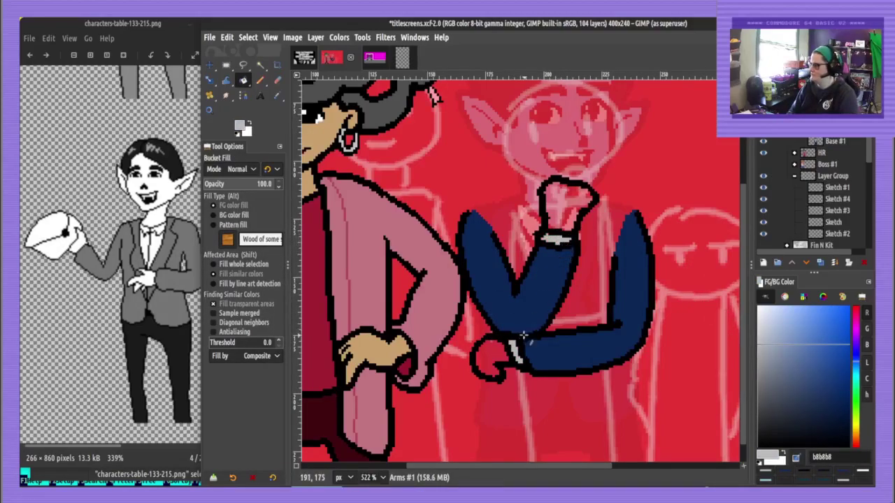
key("n")
Restore Base #1 to full opacity, sample the light blue skin 8ecbed, and fill both hands on the Arms #1 layer
left_click(830, 141)
left_click_drag(790, 92, 867, 93)
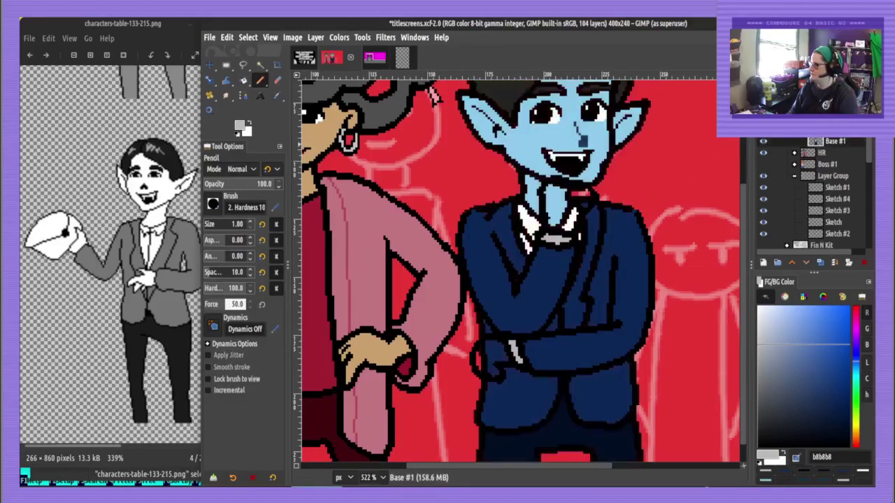
left_click(572, 140, "ctrl")
left_click(836, 131)
key("shift+b")
left_click(565, 219)
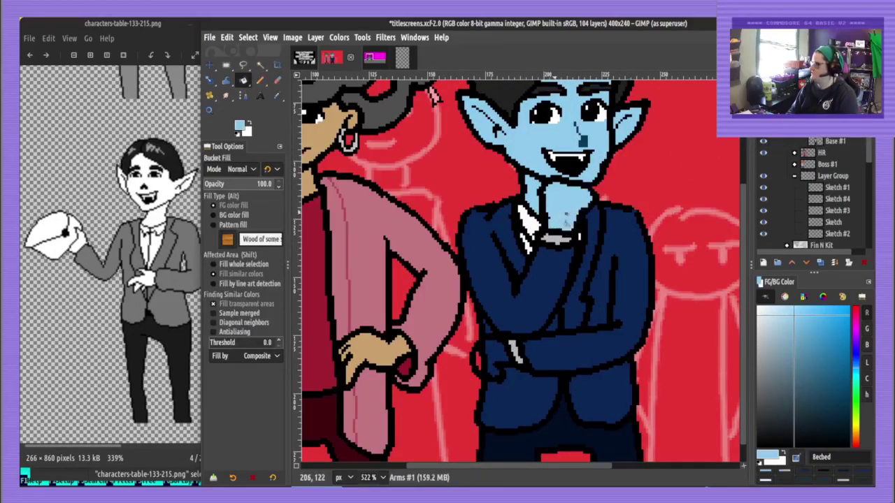
left_click(481, 357)
key("n")
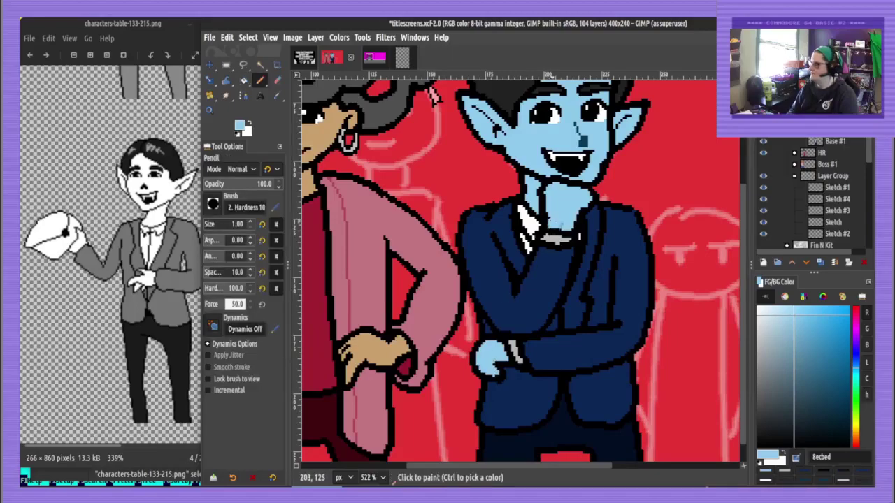
Extend the folded hand outward with a 2 px black outline and fill the added area with skin blue 8ecbed
key("d")
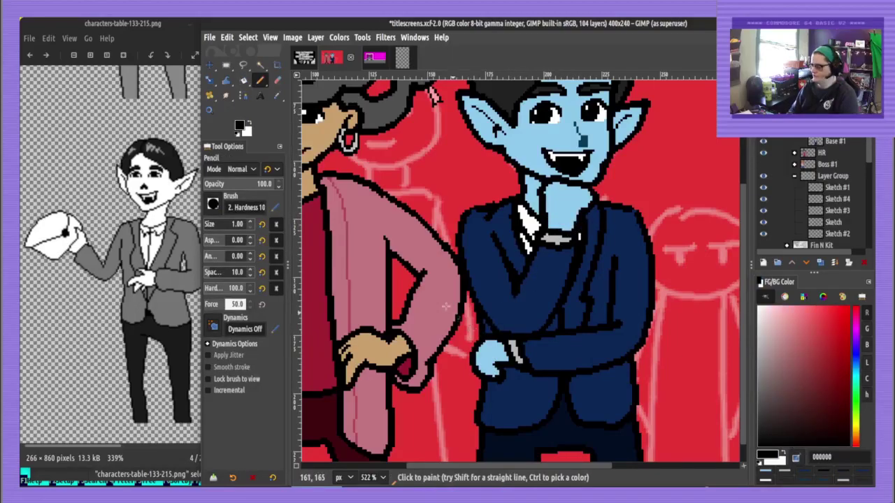
key("bracketright")
mouse_move(473, 369)
left_mouse_down()
mouse_move(465, 355)
mouse_move(481, 334)
left_mouse_up()
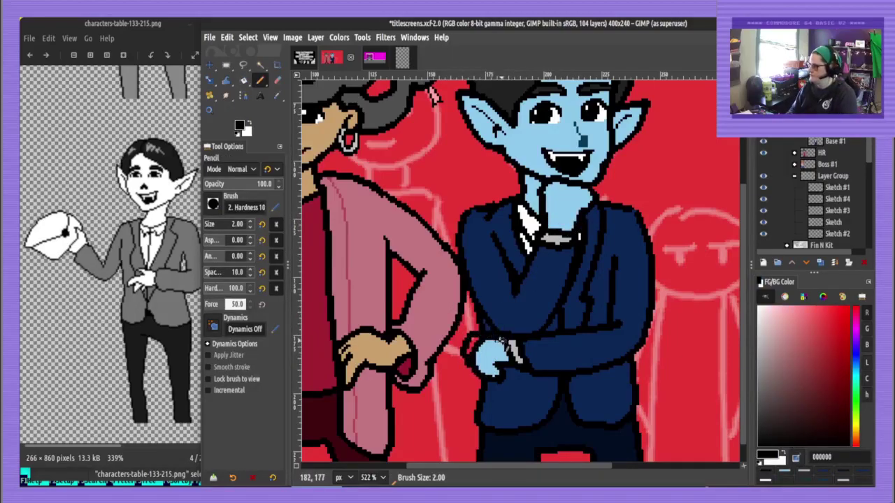
left_click(498, 352, "ctrl")
key("shift+b")
left_click(475, 347)
key("n")
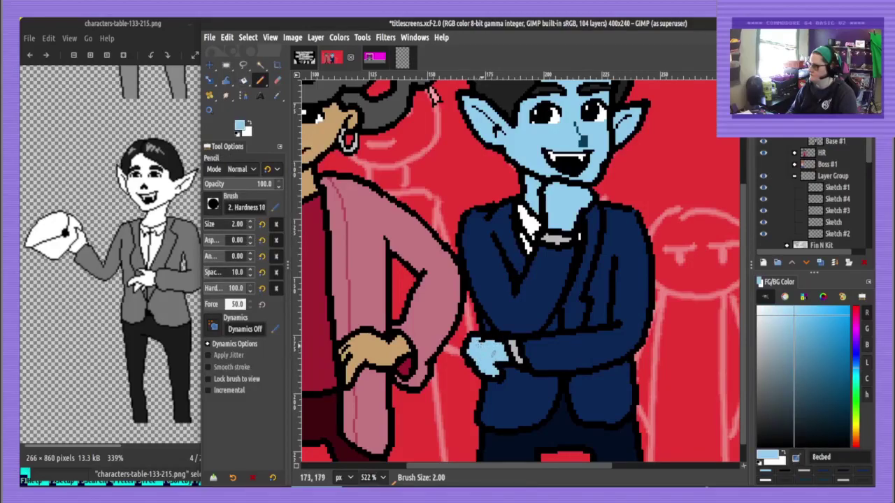
Draw black finger lines on the folded hand and knuckles and a thumb on the raised fist, and undo the stray blue stroke
key("d")
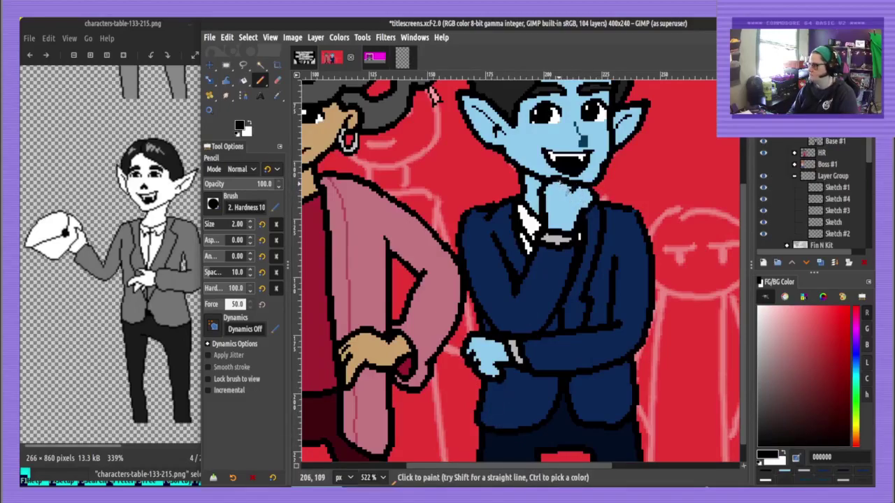
scroll(550, 284, "down", 2)
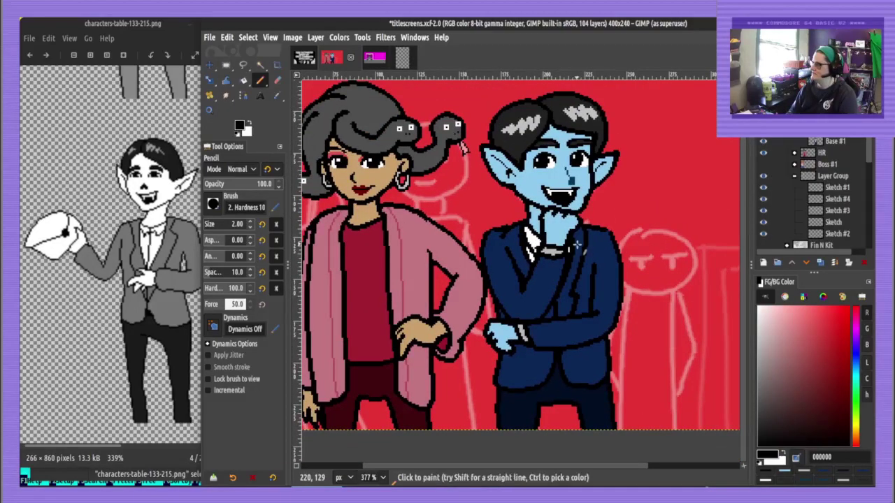
scroll(574, 233, "up", 2)
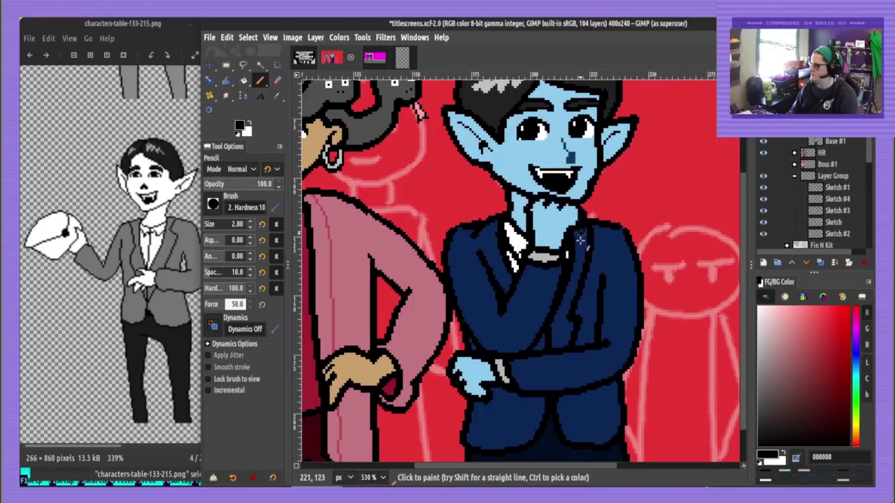
left_click(577, 230, "ctrl")
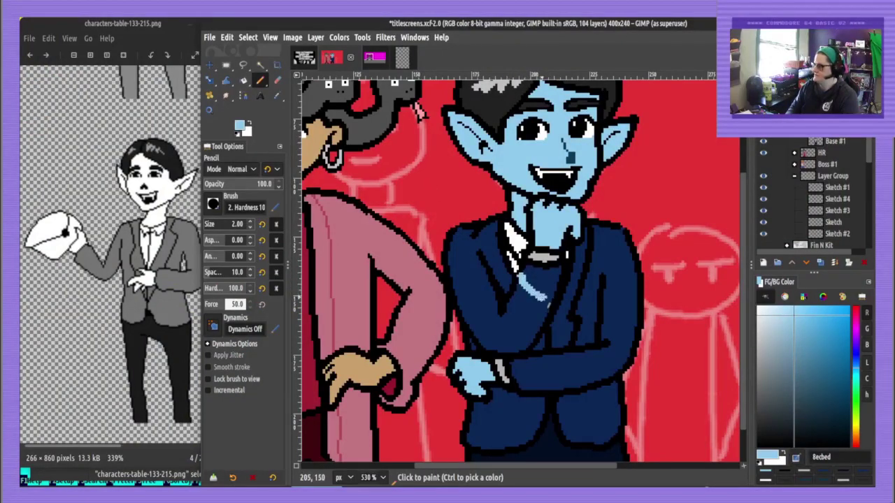
key("ctrl+z")
Draw a lower black cuff edge on the raised sleeve and cover the old cuff with skin blue 8ecbed
left_click(521, 271, "ctrl")
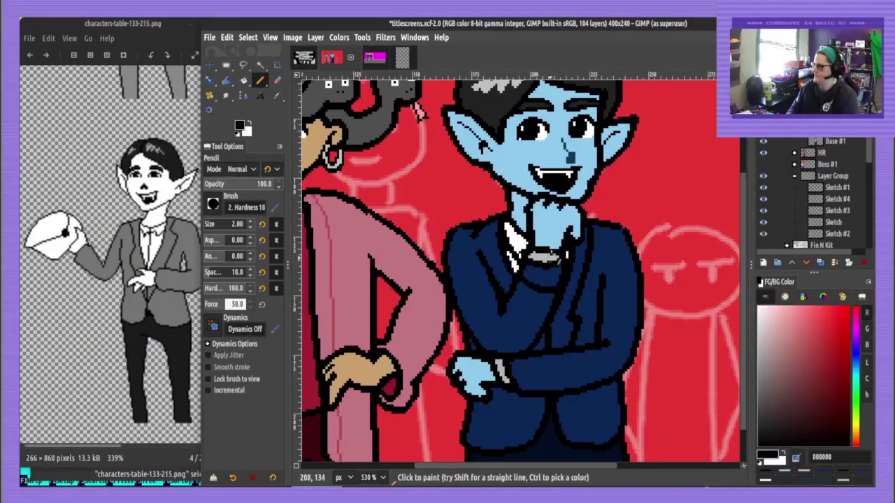
left_click(542, 242, "ctrl")
key("shift+b")
mouse_move(562, 260)
left_mouse_down()
mouse_move(535, 271)
mouse_move(566, 257)
mouse_move(536, 276)
mouse_move(528, 270)
mouse_move(560, 281)
left_mouse_up()
left_click(550, 277)
key("n")
Separate a new cuff band from the raised wrist with a black line and fill it with light grey b8b8b8
left_click(545, 284, "ctrl")
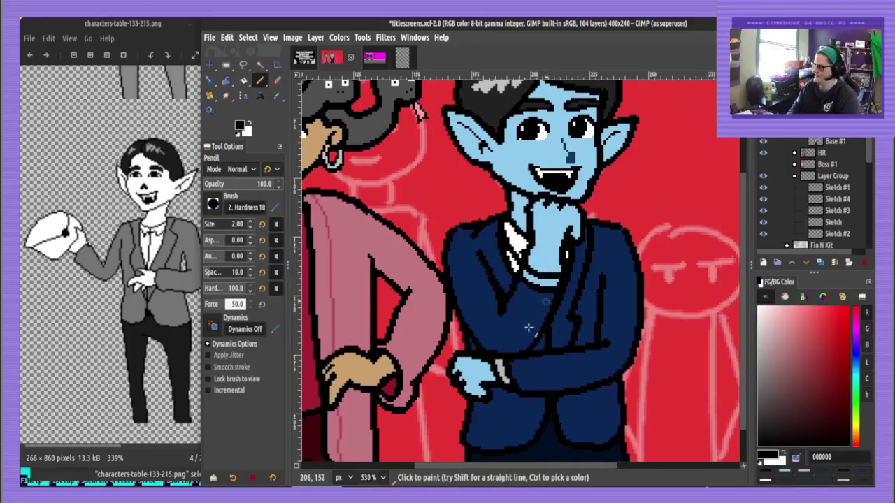
left_click(502, 368, "ctrl")
key("shift+b")
left_click(548, 280)
key("n")
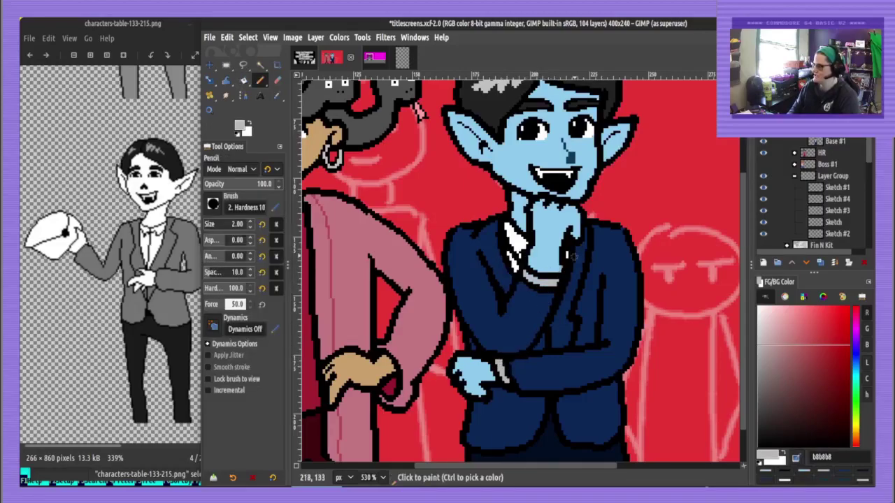
Paint a near-white fefefe patch across the raised wrist just above the cuff
left_click_drag(781, 396, 730, 478)
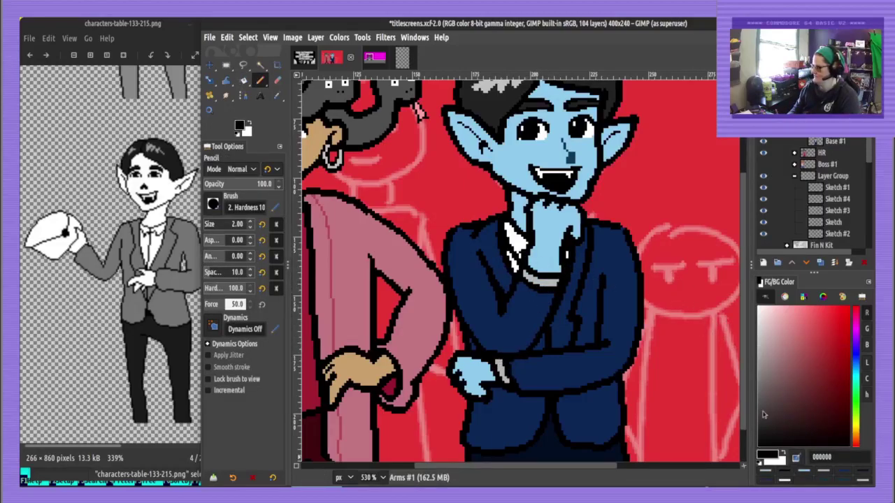
left_click_drag(788, 354, 754, 302)
left_click_drag(535, 257, 562, 267)
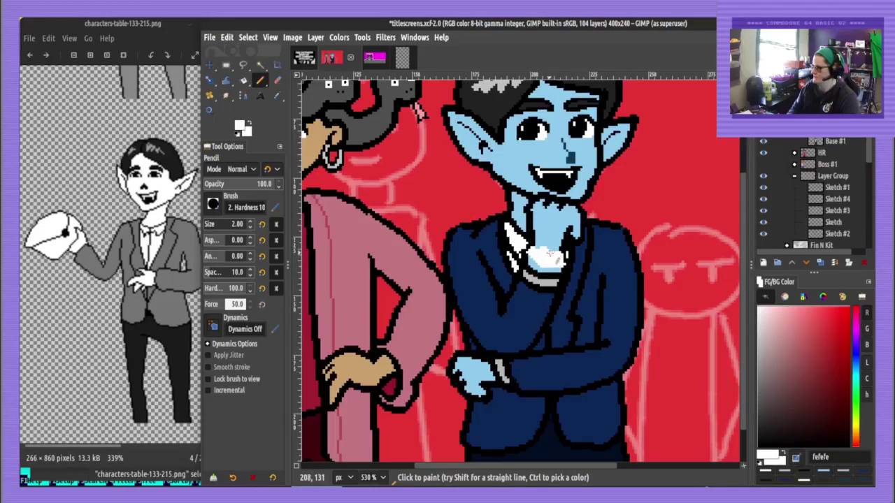
Outline the middle segment of the white wrist patch with 1 px black lines, separating it from its neighbours
key("[")
scroll(565, 263, "up", 5, "ctrl")
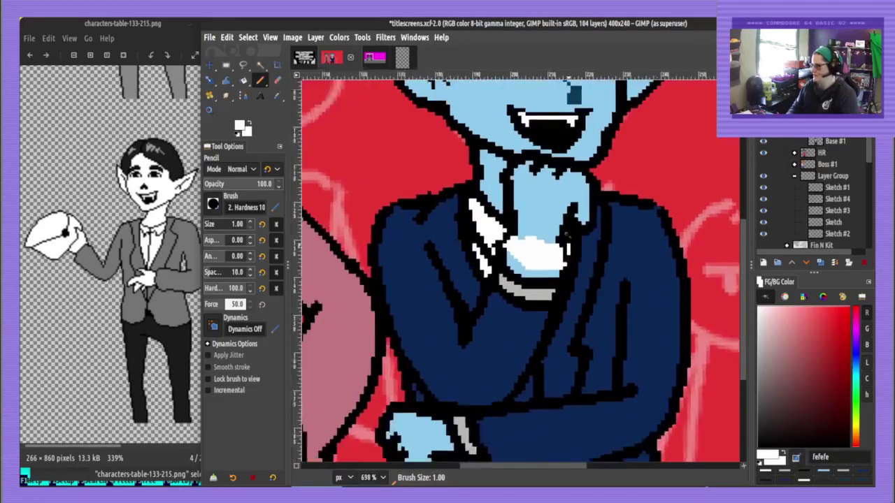
scroll(568, 236, "up", 4, "ctrl")
left_click(804, 471)
scroll(560, 242, "up", 4, "ctrl")
left_click_drag(542, 284, 537, 284)
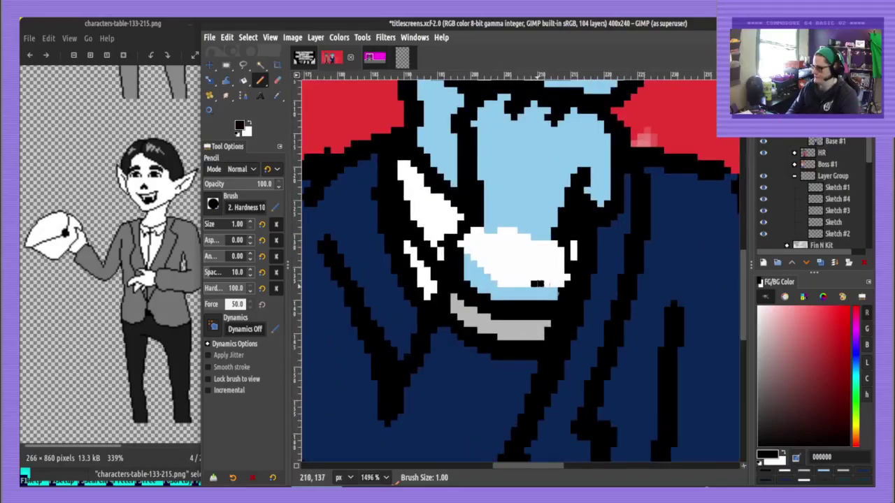
mouse_move(494, 230)
left_mouse_down()
mouse_move(502, 284)
mouse_move(534, 270)
mouse_move(534, 241)
mouse_move(516, 227)
mouse_move(492, 229)
left_mouse_up()
left_click(487, 244)
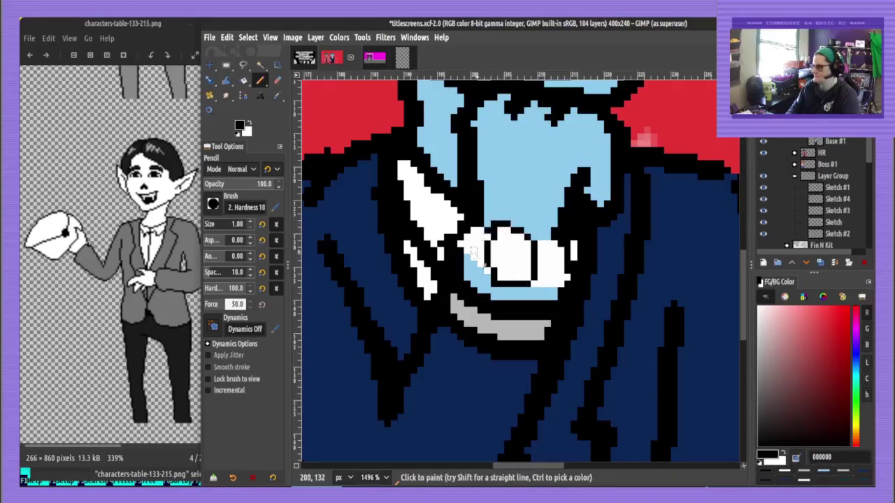
Extend the outer wrist segment with white fefefe and finish the black outlines around the two outer segments
left_click(478, 249, "ctrl")
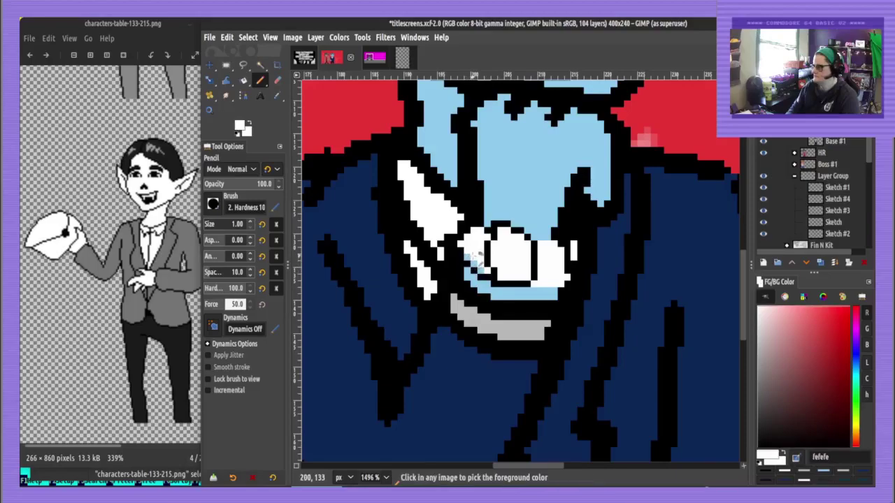
left_click_drag(470, 259, 482, 269)
left_click(500, 281, "ctrl")
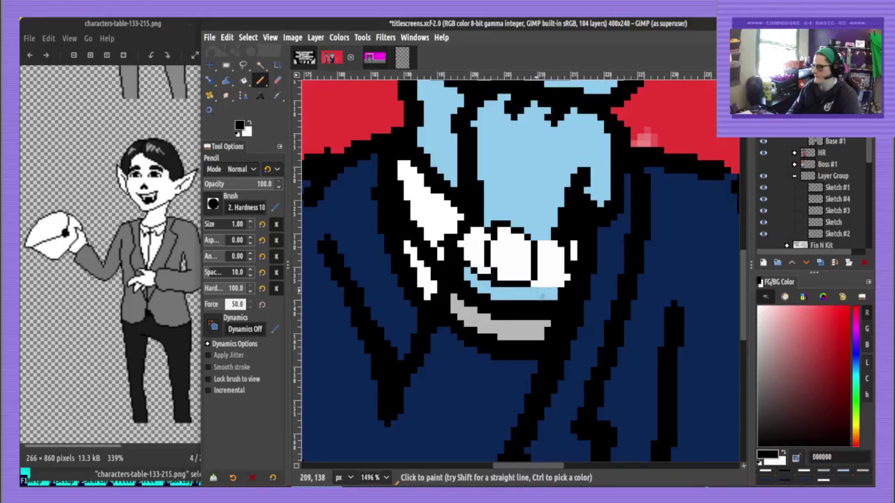
left_click_drag(534, 290, 541, 291)
key("ctrl+z")
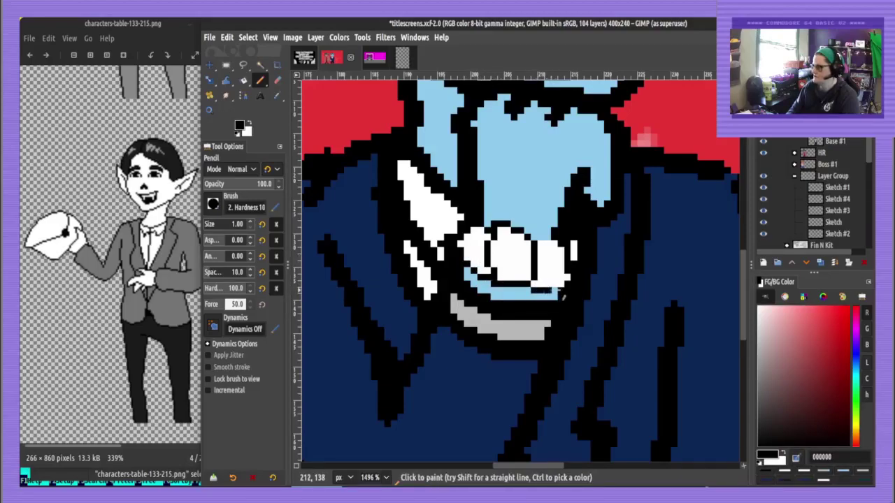
left_click(529, 250, "ctrl")
left_click(534, 246, "ctrl")
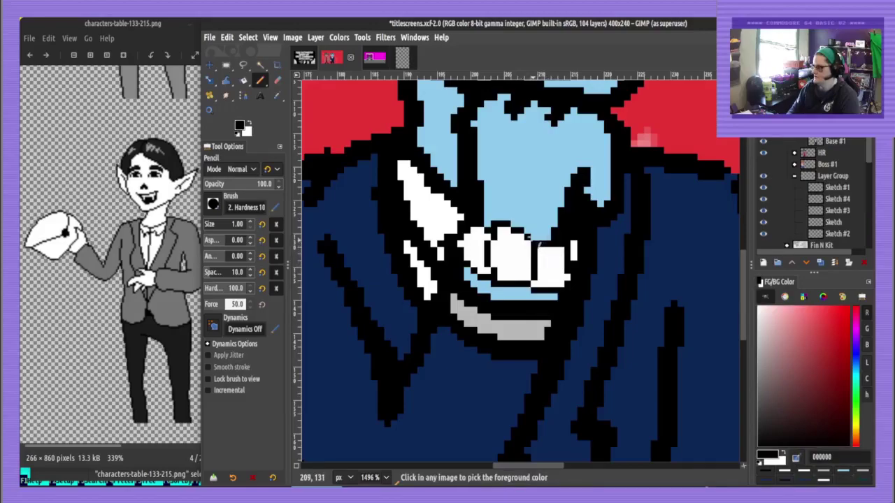
left_click(534, 238)
Check the finished arms against the whole figure and save the image
scroll(523, 274, "down", 2)
scroll(523, 276, "up", 2)
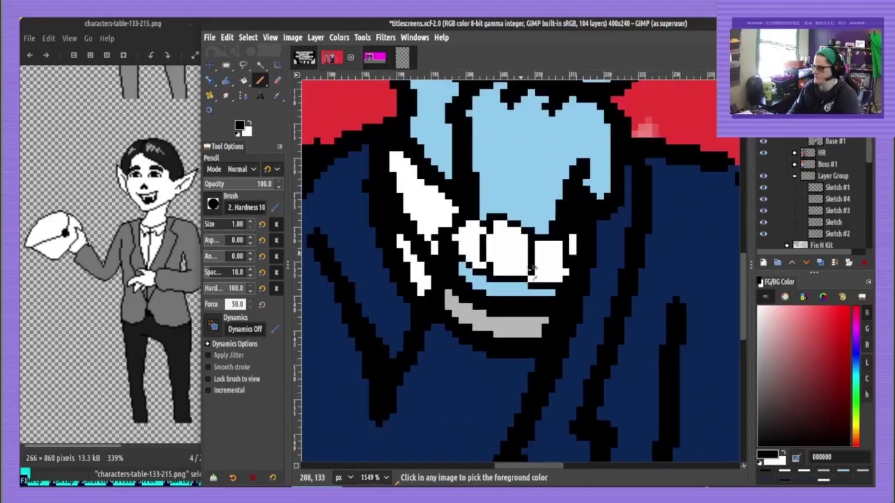
scroll(525, 279, "down", 2)
scroll(542, 338, "down", 1)
scroll(545, 365, "down", 1)
scroll(544, 327, "up", 3)
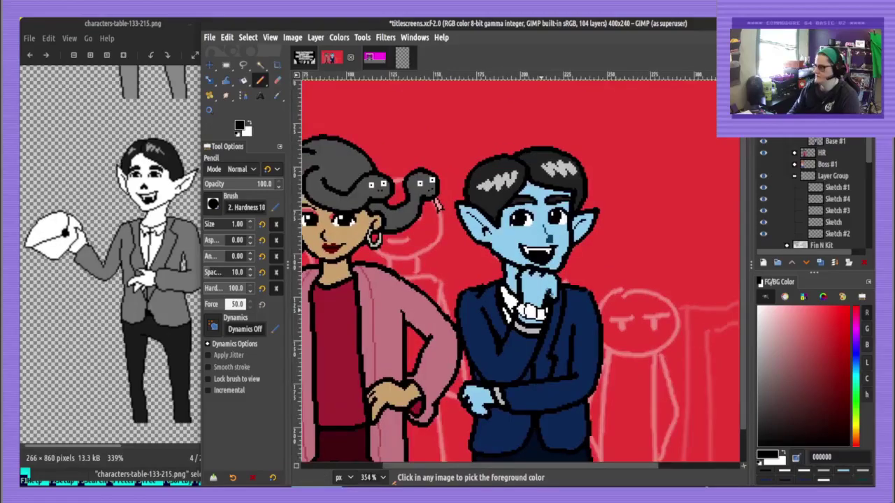
scroll(544, 337, "down", 1)
scroll(544, 337, "down", 5)
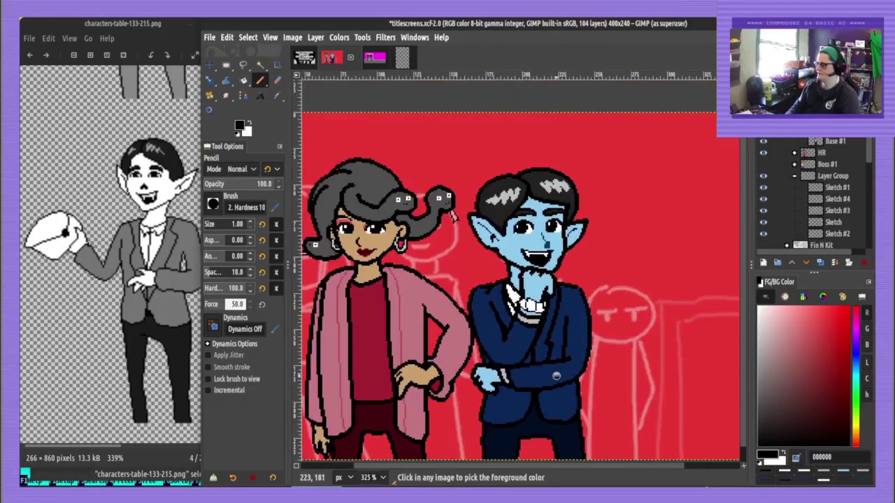
key("ctrl+s")
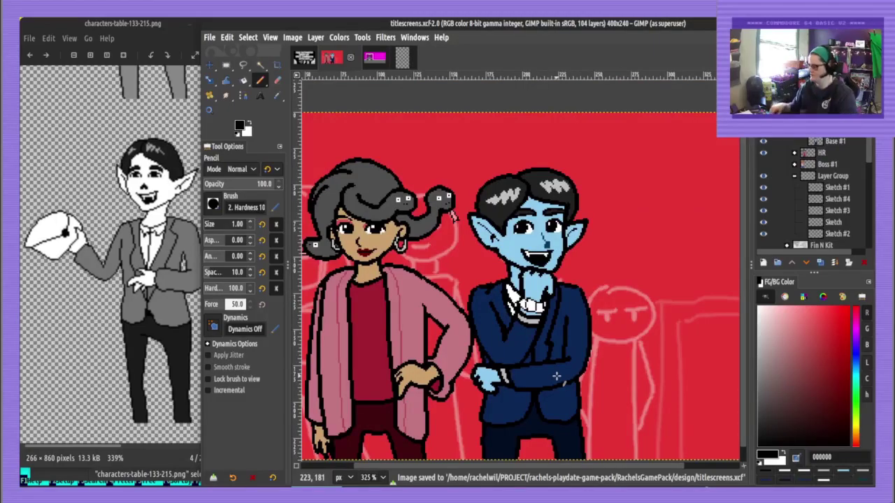
Touch up the black outline between the shirt collar and the raised wrist with a single black dab
scroll(487, 288, "up", 3)
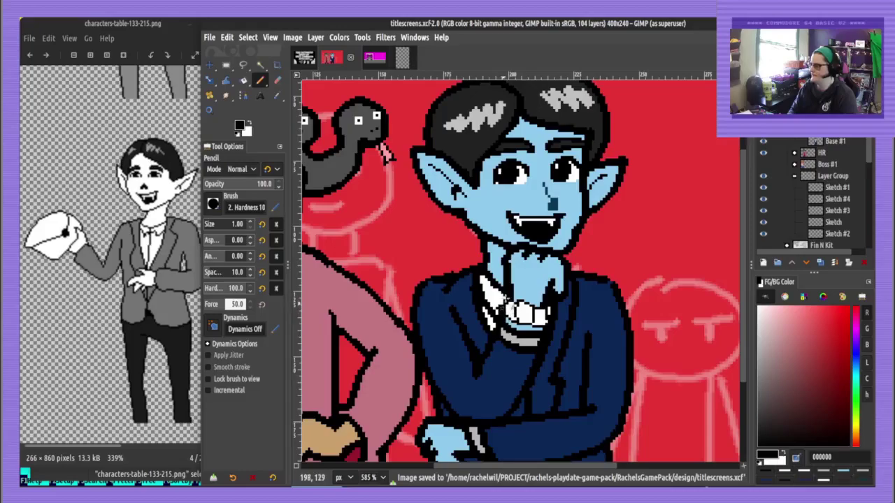
left_click(503, 303)
scroll(505, 342, "down", 3)
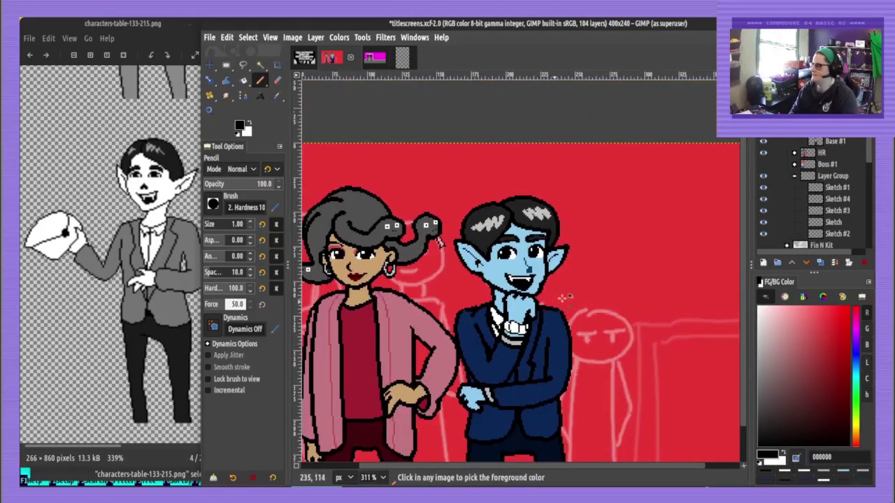
Check the finished vampire up close and in the full composition, and save the image
scroll(562, 299, "down", 2)
scroll(562, 299, "up", 5)
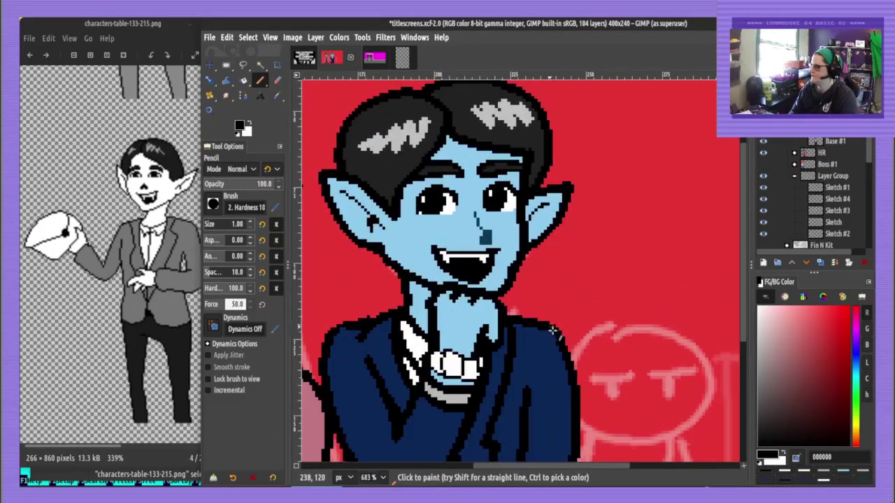
scroll(541, 411, "down", 4)
key("ctrl+s")
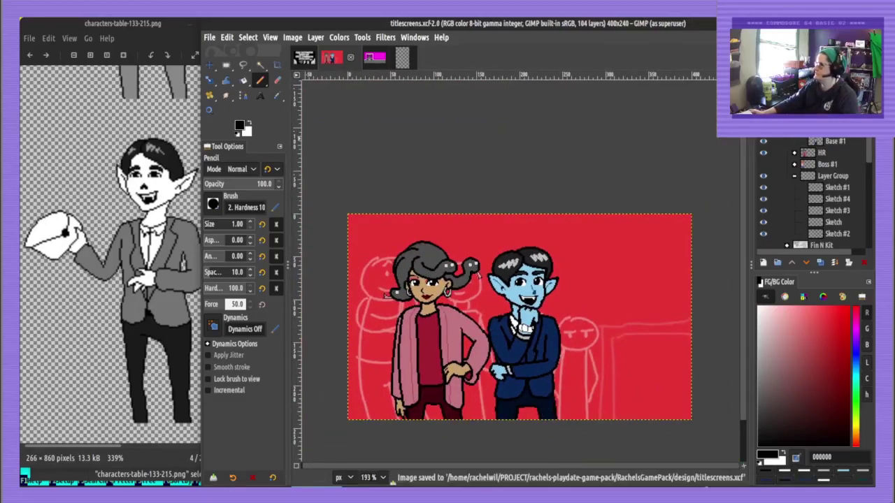
Duplicate the Marketing layer group and give the copy its own name for the next character
right_click(810, 119)
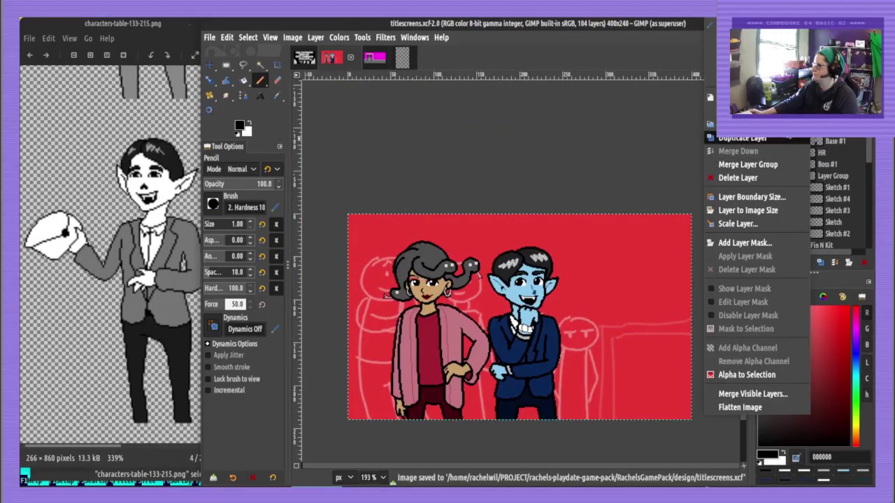
left_click(794, 134)
double_click(809, 118)
type("De")
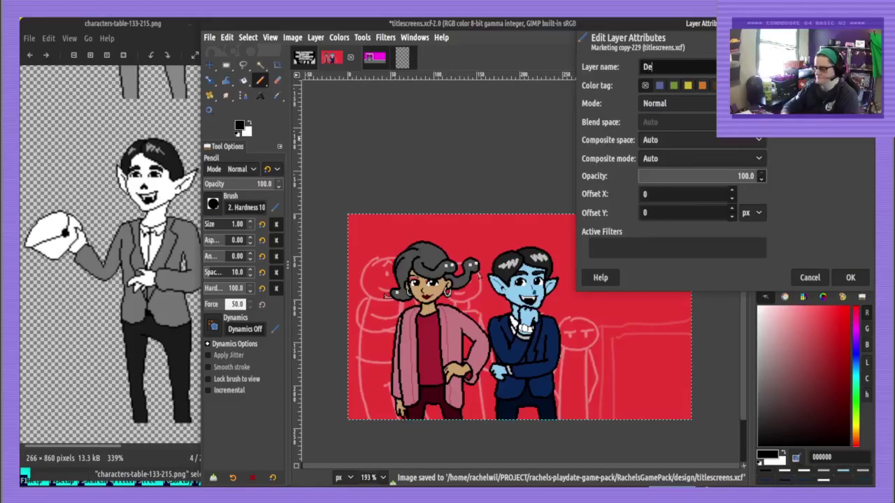
type("IT")
key("Return")
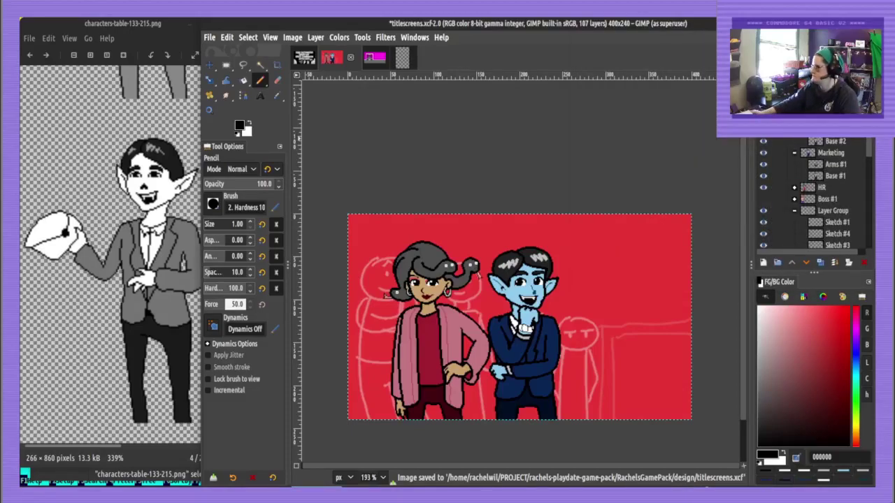
Cut the vampire artwork out of the duplicated group's layers, including Base #2, to leave them empty for drawing
key("ctrl+x")
left_click(836, 142)
key("ctrl+x")
Bring the floppy-eared character into view in the reference image, then hide and collapse the Marketing group
left_click_drag(120, 366, 114, 164)
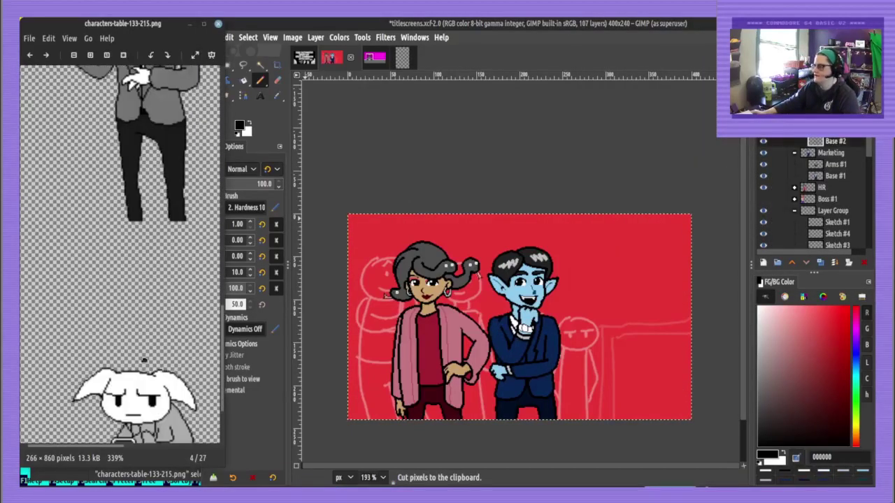
scroll(144, 359, "down", 3)
left_click(763, 152)
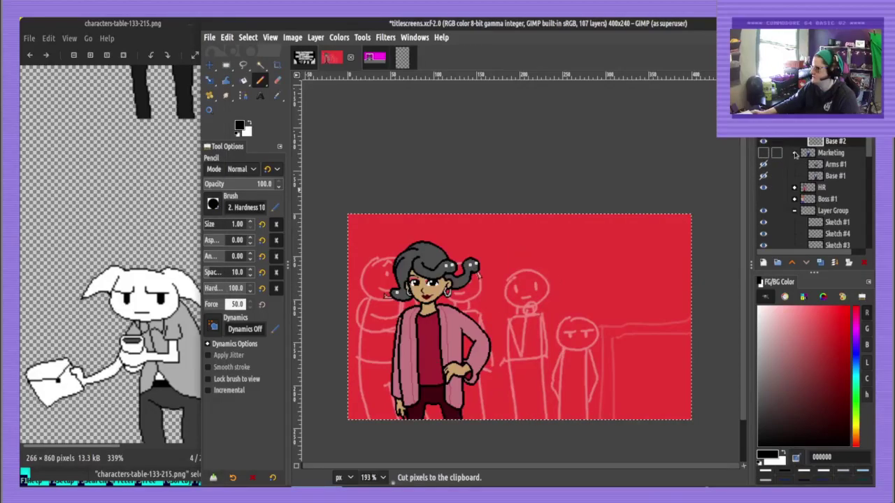
left_click(794, 153)
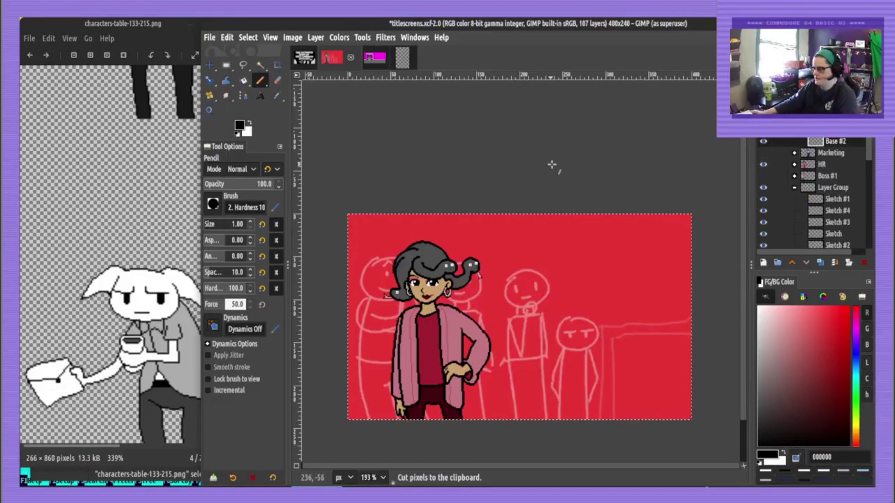
Set the Pencil size to 2 px, frame the short frowning sketch figure and save titlescreens.xcf
key("bracketright")
scroll(530, 369, "down", 1)
left_click_drag(557, 303, 553, 324)
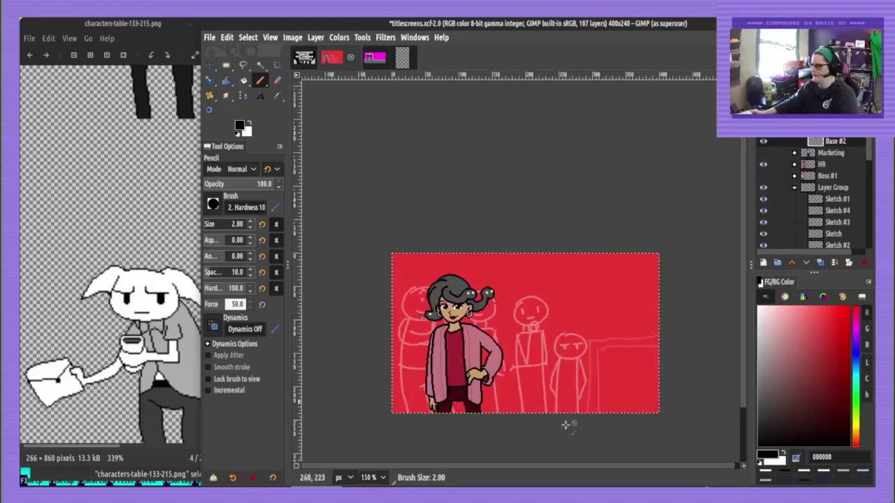
scroll(567, 423, "up", 4)
left_click_drag(610, 283, 461, 61)
scroll(465, 65, "up", 2)
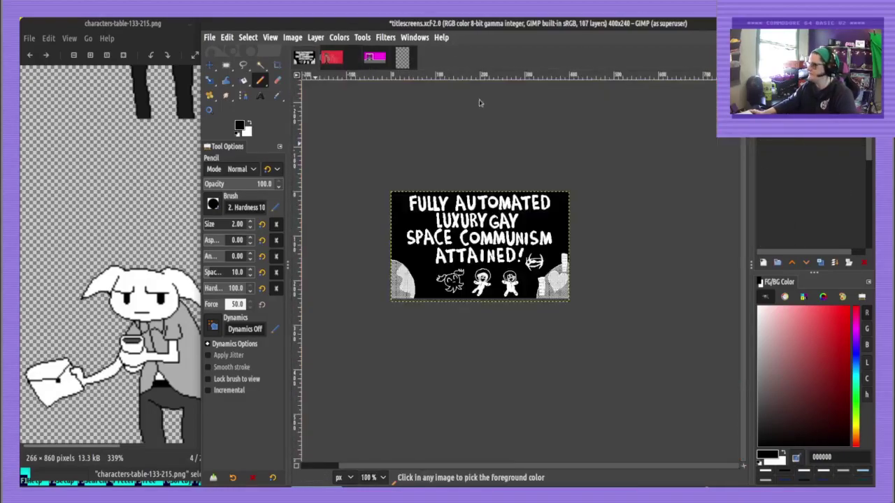
left_click(335, 58)
scroll(525, 383, "down", 1)
key("ctrl+s")
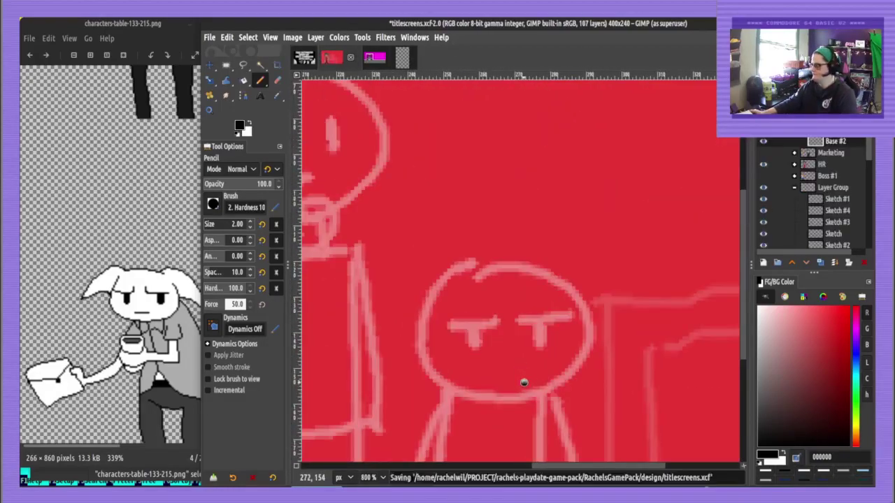
Outline the sides and chin of the frowning figure's wide round head in black on Base #2, following the sketch
scroll(526, 386, "up", 2)
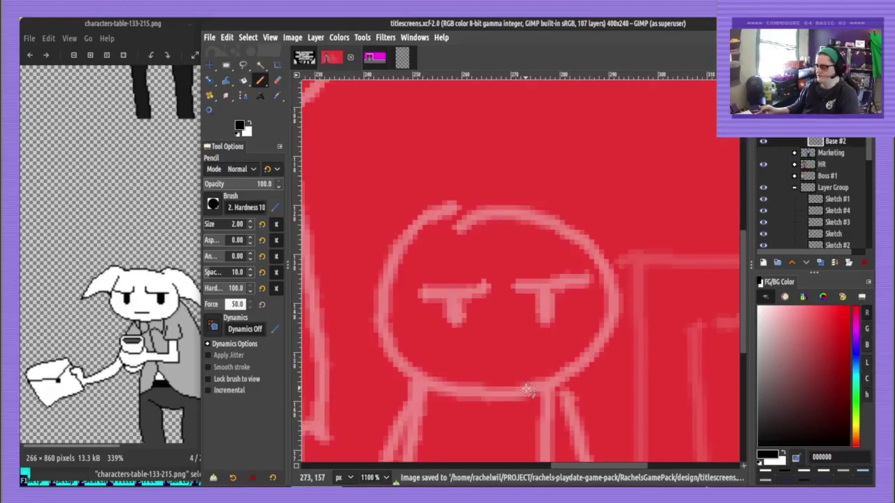
left_click_drag(475, 231, 481, 207)
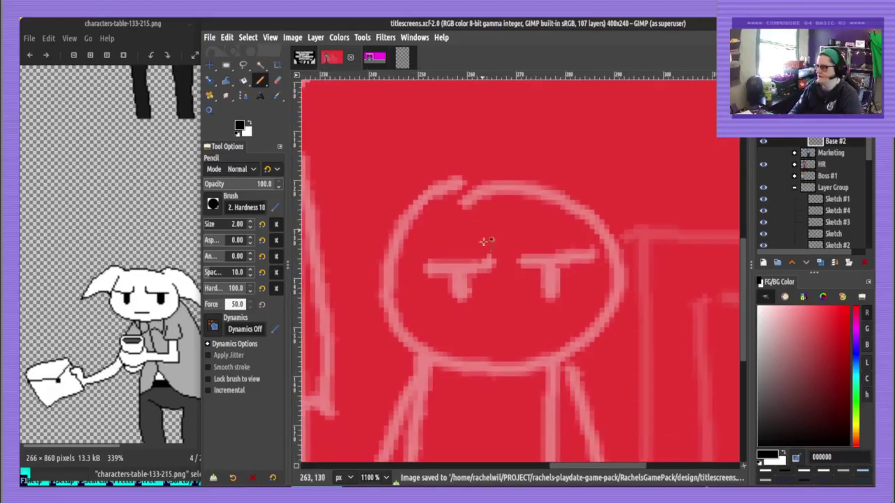
scroll(467, 283, "up", 1)
scroll(464, 289, "down", 2)
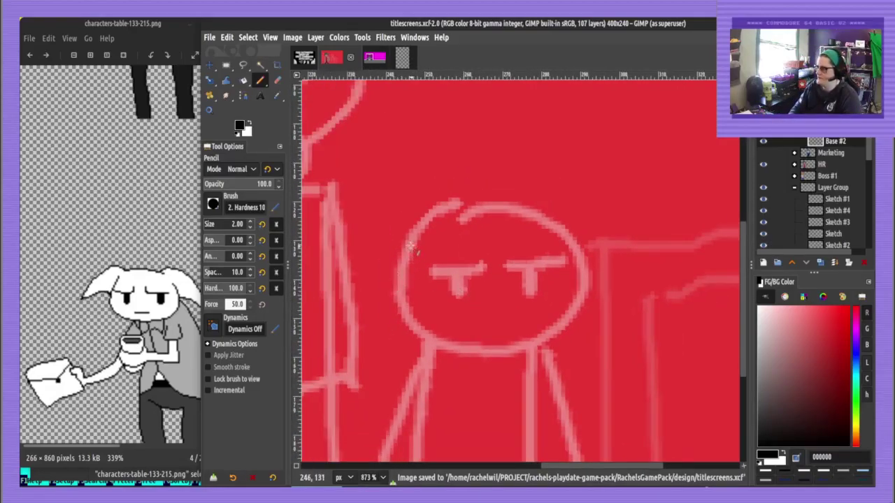
mouse_move(410, 243)
left_mouse_down()
mouse_move(394, 308)
mouse_move(427, 339)
mouse_move(497, 342)
mouse_move(564, 318)
mouse_move(575, 270)
mouse_move(557, 235)
left_mouse_up()
key("ctrl+z")
mouse_move(409, 237)
left_mouse_down()
mouse_move(395, 319)
mouse_move(434, 353)
mouse_move(528, 356)
mouse_move(583, 321)
mouse_move(586, 265)
mouse_move(571, 234)
left_mouse_up()
key("shift+e")
mouse_move(472, 354)
left_mouse_down()
mouse_move(528, 358)
mouse_move(467, 356)
mouse_move(543, 348)
mouse_move(464, 366)
mouse_move(490, 356)
left_mouse_up()
key("n")
key("shift+e")
key("n")
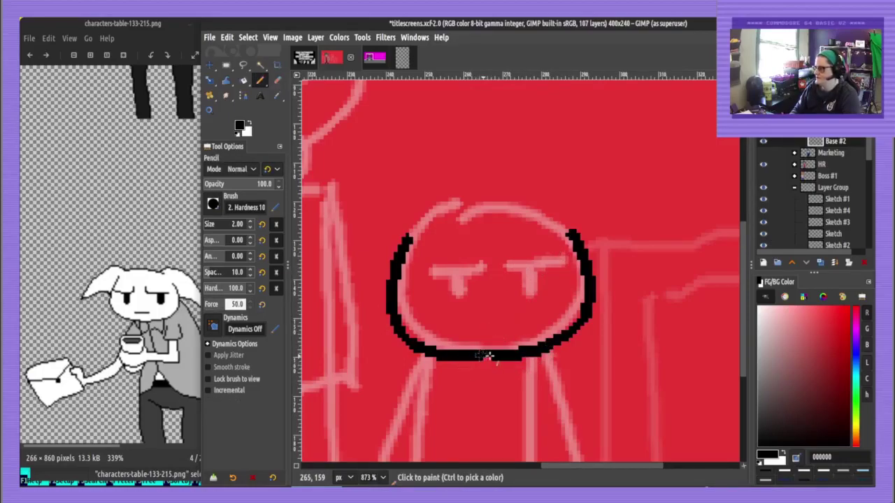
Draw a floppy black-outlined ear on each side of the head and join them with a line across the crown
mouse_move(439, 233)
left_mouse_down()
mouse_move(444, 225)
mouse_move(485, 250)
mouse_move(439, 184)
mouse_move(360, 338)
mouse_move(438, 296)
left_mouse_up()
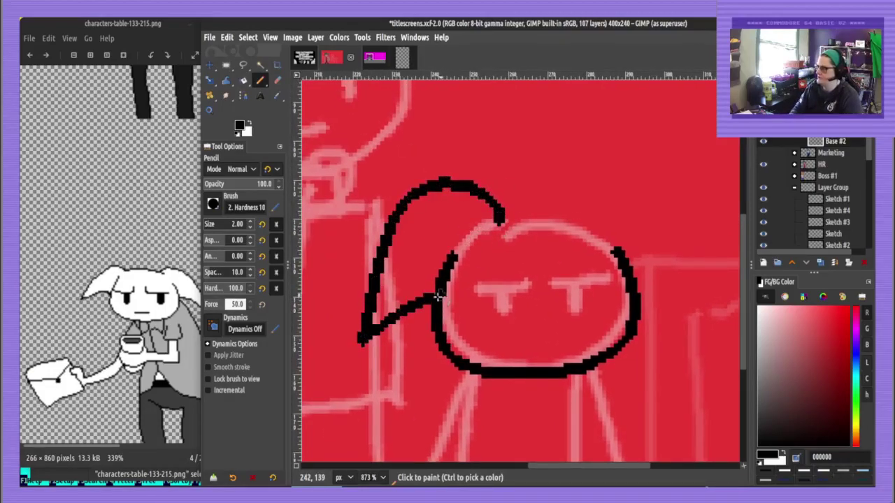
left_click_drag(485, 237, 572, 238)
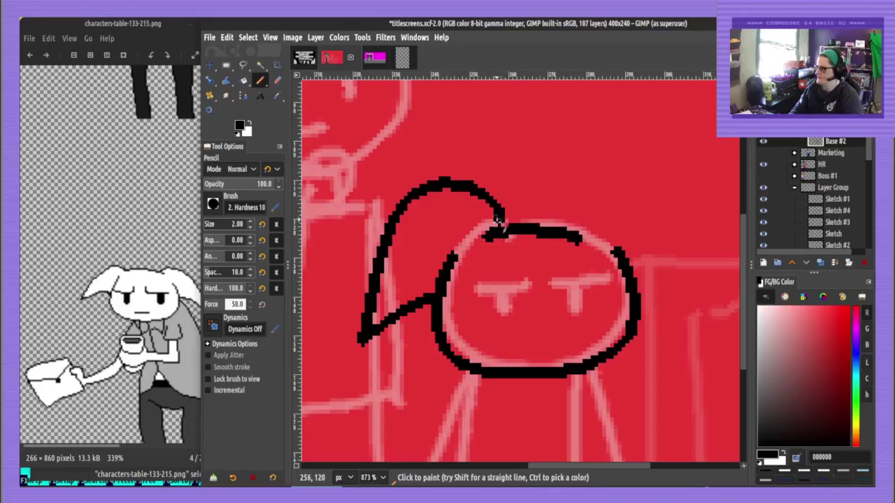
left_click_drag(499, 221, 502, 230)
mouse_move(624, 260)
left_mouse_down()
mouse_move(625, 220)
mouse_move(585, 173)
mouse_move(529, 189)
mouse_move(513, 225)
mouse_move(544, 208)
mouse_move(616, 195)
mouse_move(689, 277)
mouse_move(694, 299)
left_mouse_up()
key("ctrl+z")
key("ctrl+z")
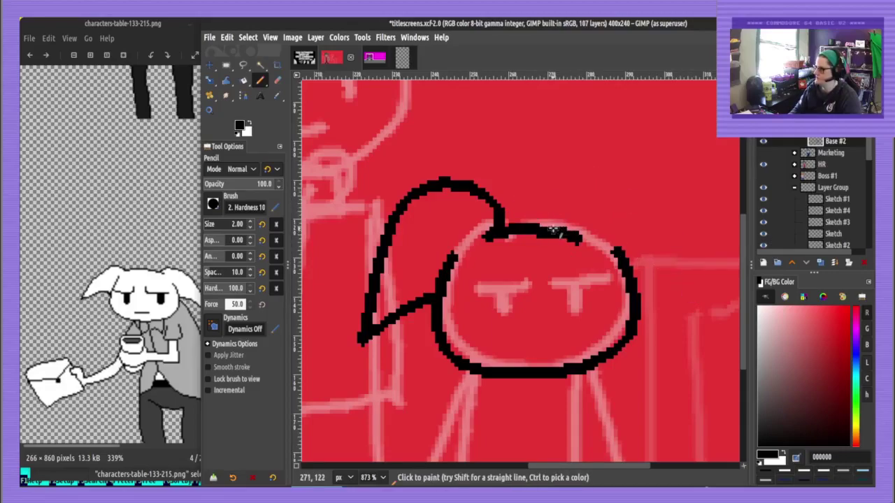
mouse_move(552, 231)
left_mouse_down()
mouse_move(600, 197)
mouse_move(719, 266)
mouse_move(708, 286)
mouse_move(638, 308)
left_mouse_up()
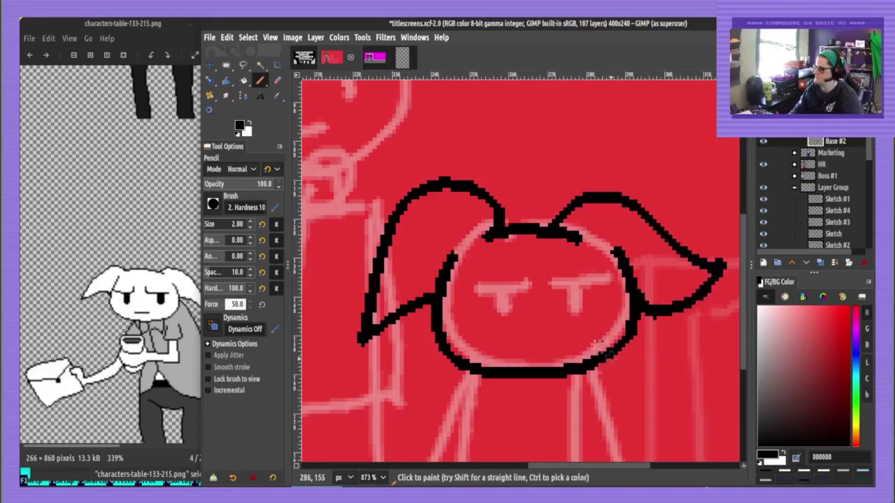
Draw two heavy, scowling eyelid lines in black across the face and clean up the right one
scroll(596, 355, "down", 4)
scroll(611, 368, "up", 5)
key("shift+e")
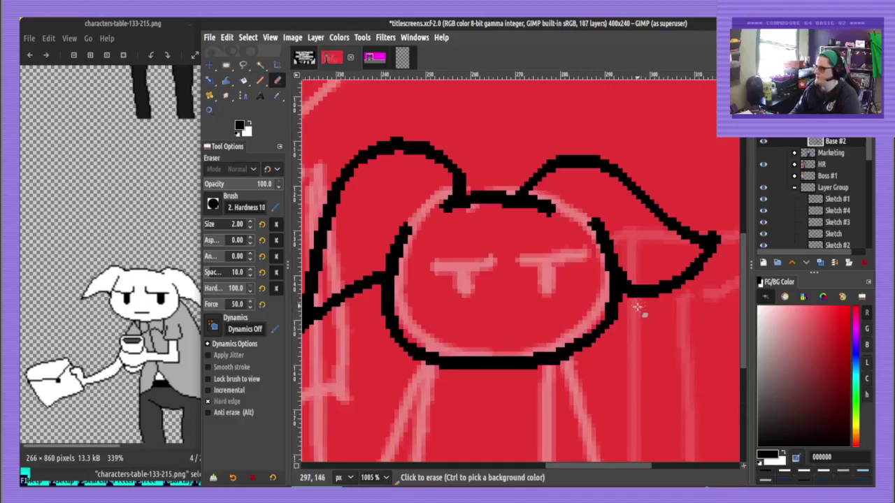
key("n")
mouse_move(411, 280)
left_mouse_down()
mouse_move(487, 272)
mouse_move(505, 253)
left_mouse_up()
mouse_move(587, 267)
left_mouse_down()
mouse_move(527, 263)
mouse_move(537, 273)
mouse_move(594, 272)
left_mouse_up()
key("shift+e")
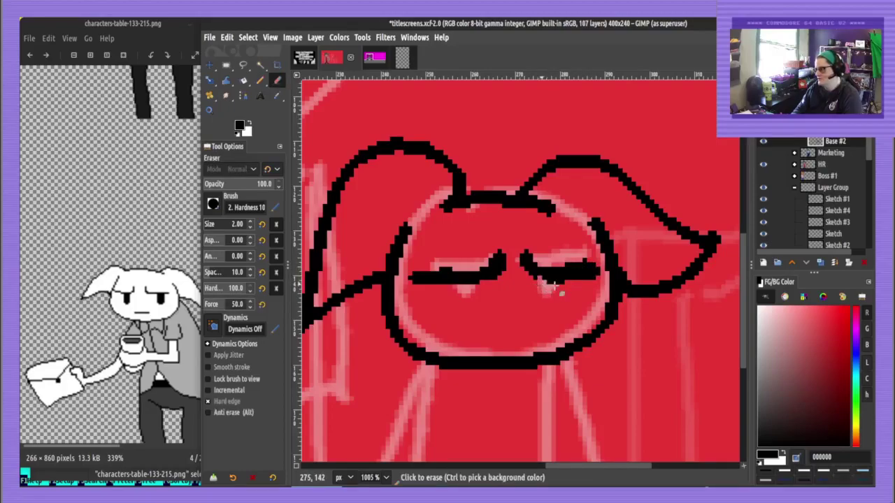
left_click_drag(543, 287, 596, 279)
key("n")
left_click_drag(539, 273, 590, 270)
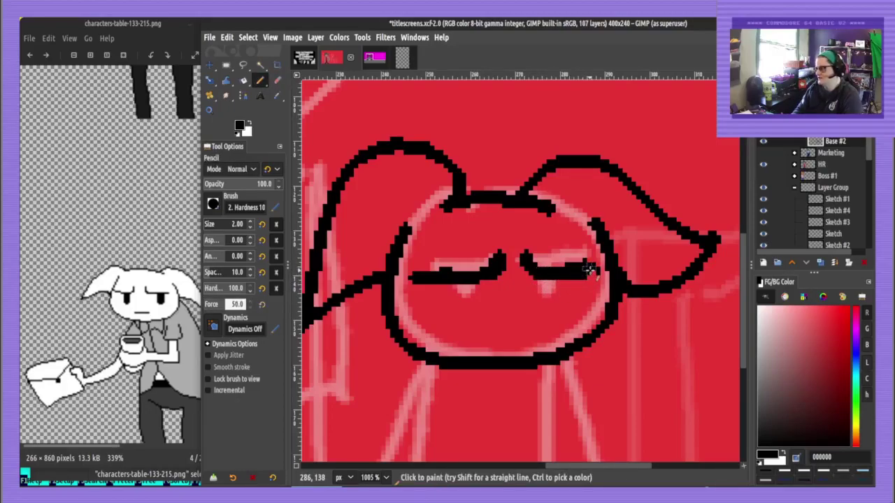
Draw a solid black half-closed eye under each eyelid line
left_click(454, 263, "ctrl")
key("shift+e")
key("n")
left_click(451, 278, "ctrl")
mouse_move(449, 283)
left_mouse_down()
mouse_move(455, 303)
mouse_move(473, 288)
mouse_move(460, 295)
left_mouse_up()
mouse_move(541, 279)
left_mouse_down()
mouse_move(549, 303)
mouse_move(561, 286)
mouse_move(554, 300)
left_mouse_up()
Fill the head and both ears with pink ff7272
key("shift+b")
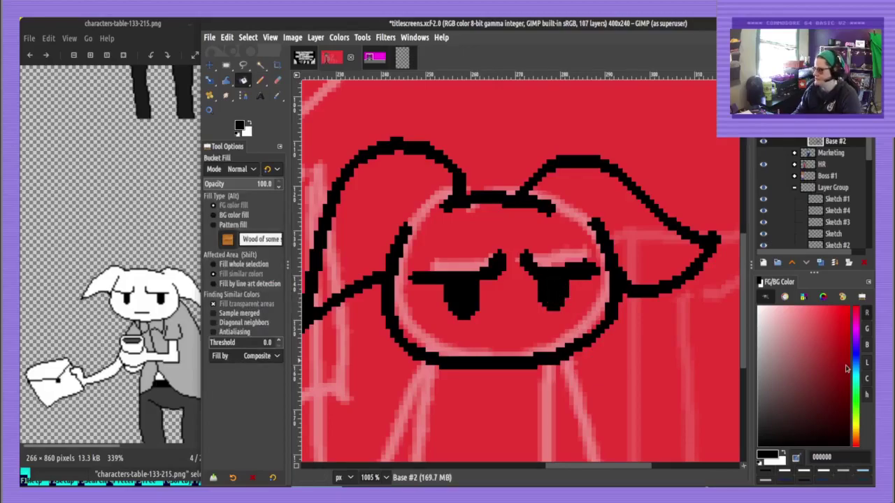
left_click_drag(823, 337, 809, 306)
left_click(508, 215)
key("n")
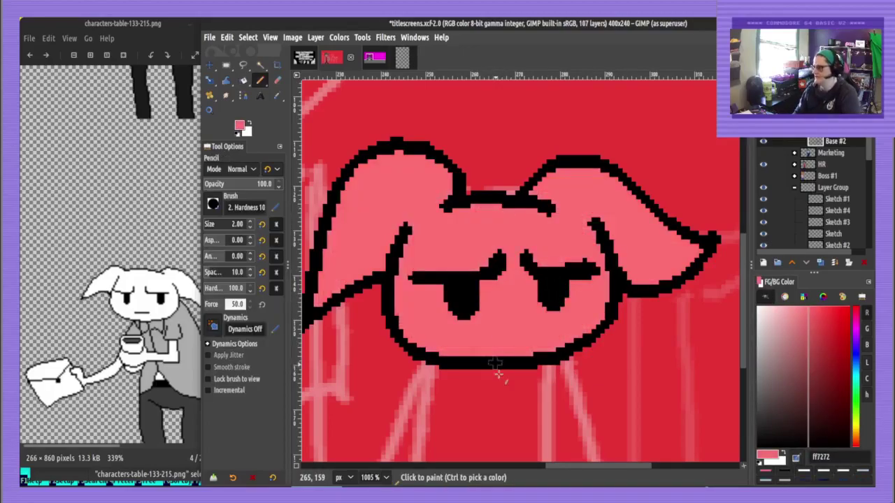
Draw a small black frowning mouth with a 1 px pencil and trim its left end with the pink skin colour
key("d")
key("bracketleft")
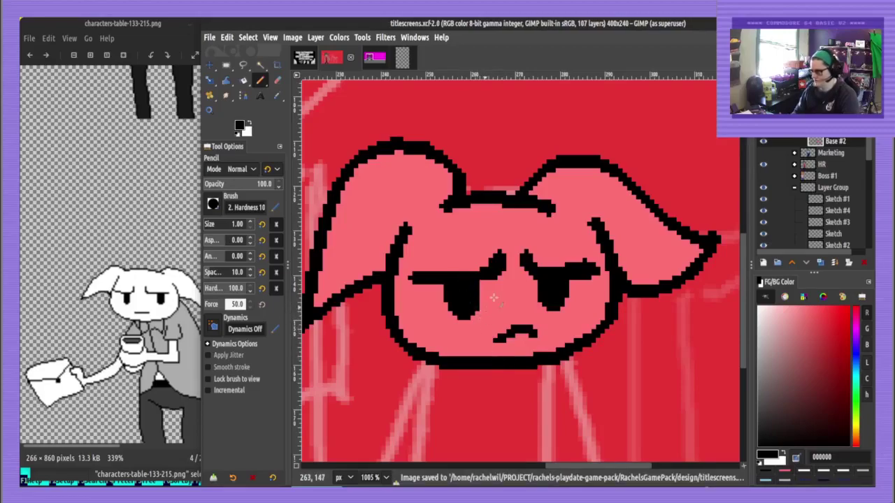
left_click(514, 341, "ctrl")
left_click_drag(506, 340, 501, 337)
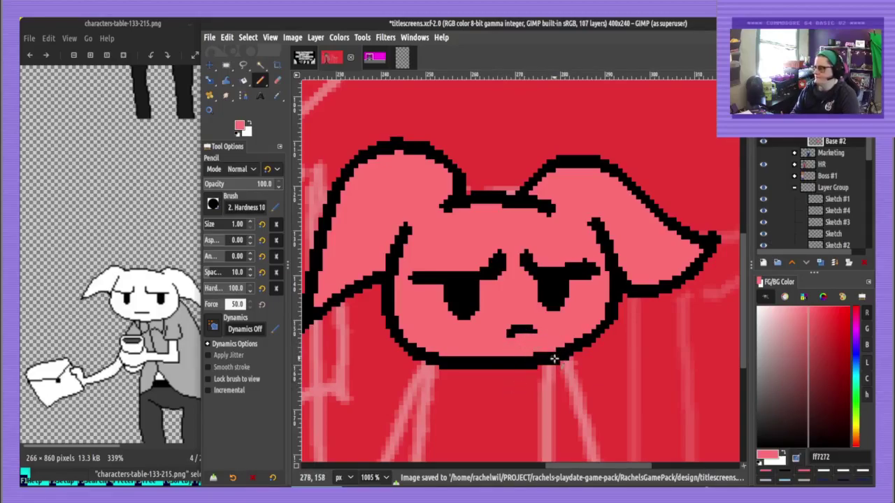
left_click(523, 346, "ctrl")
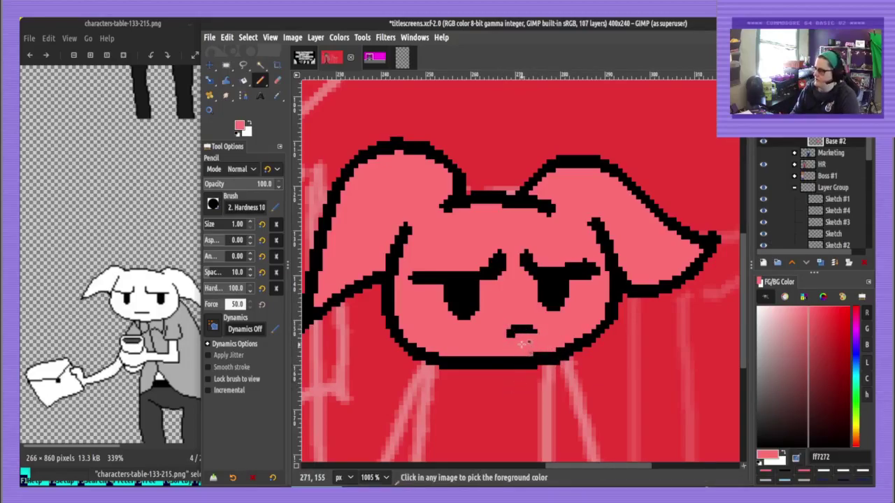
Move the mouth slightly left and down, fill the gap it leaves with the pink skin colour, and save
key("u")
left_click(526, 328)
key("ctrl+x")
key("ctrl+v")
left_click_drag(525, 327, 515, 331)
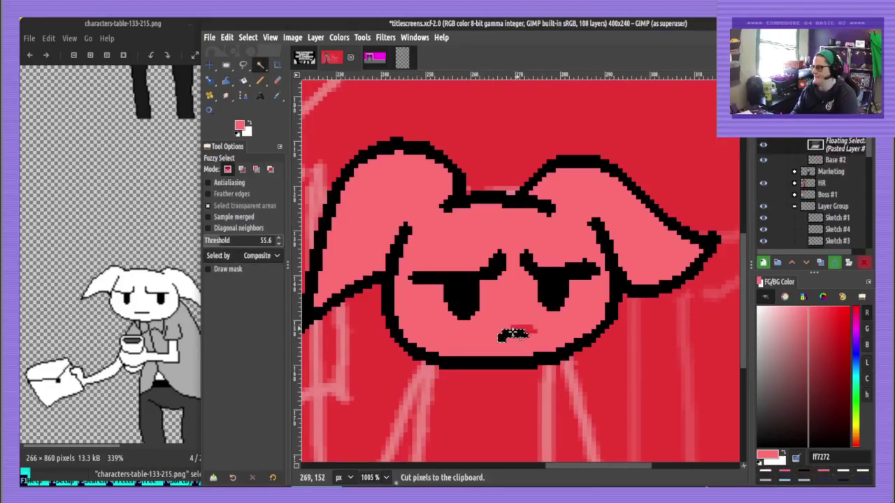
key("ctrl+h")
key("n")
key("shift+b")
left_click(525, 329)
key("n")
left_click(530, 362, "ctrl")
key("ctrl+s")
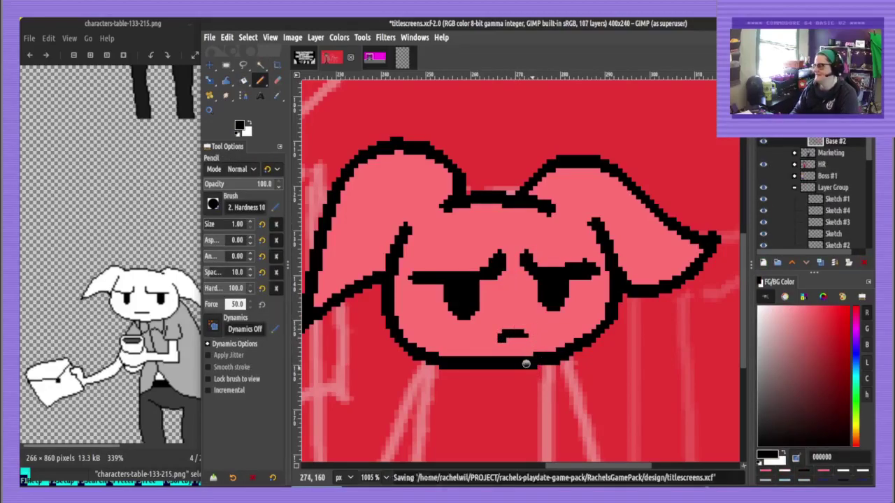
Outline the neck and pointed shirt collar in black at 2 px, and fill the neck with pink ff7272
key("bracketright")
mouse_move(499, 364)
left_mouse_down()
mouse_move(518, 299)
mouse_move(564, 267)
left_mouse_up()
scroll(518, 298, "down", 2)
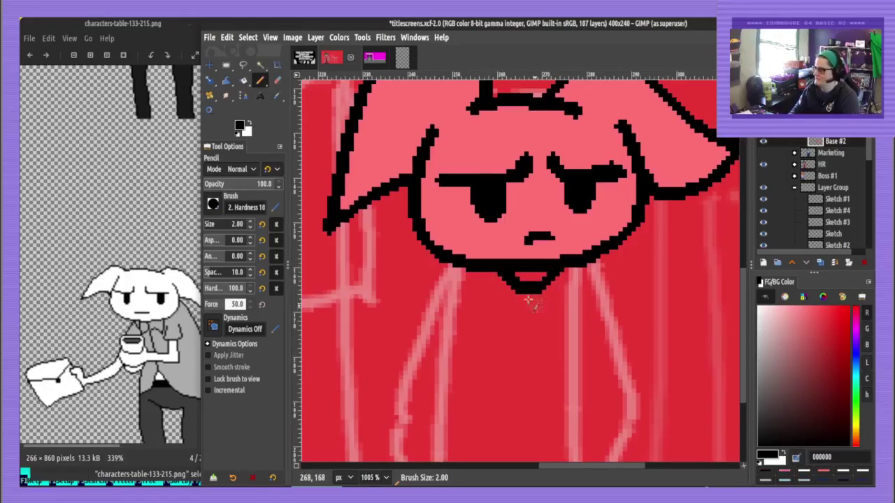
mouse_move(527, 297)
left_mouse_down()
mouse_move(515, 316)
mouse_move(499, 316)
mouse_move(473, 277)
mouse_move(531, 292)
mouse_move(516, 322)
mouse_move(529, 295)
mouse_move(561, 309)
mouse_move(556, 264)
left_mouse_up()
key("ctrl+z")
left_click(535, 252, "ctrl")
key("shift+b")
left_click(533, 278)
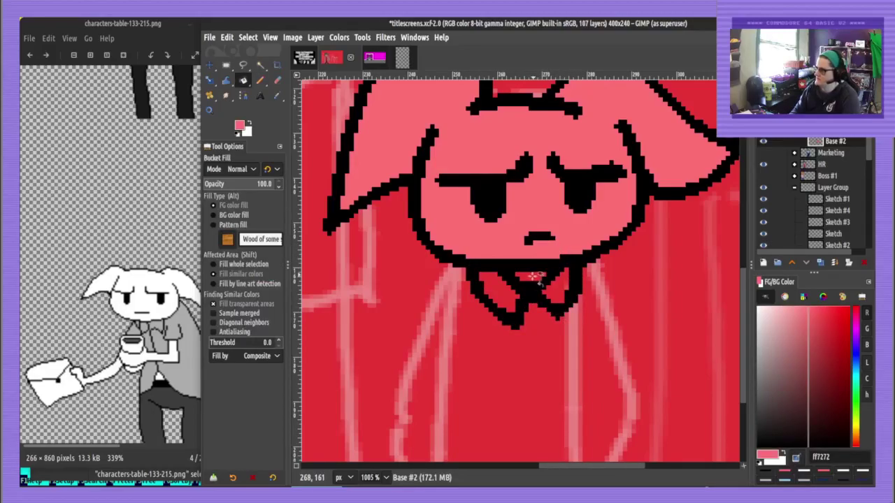
Outline the shirt in black with its centre front line, both sides and a hem curving up to the middle
key("n")
left_click(533, 288, "ctrl")
left_click_drag(554, 332, 555, 263)
left_click_drag(556, 264, 551, 314)
mouse_move(499, 223)
left_mouse_down()
mouse_move(465, 307)
mouse_move(470, 400)
mouse_move(511, 381)
mouse_move(551, 343)
mouse_move(558, 258)
left_mouse_up()
mouse_move(553, 344)
left_mouse_down()
mouse_move(605, 402)
mouse_move(626, 400)
mouse_move(616, 298)
mouse_move(591, 222)
mouse_move(613, 240)
mouse_move(606, 270)
mouse_move(612, 404)
left_mouse_up()
key("ctrl+z")
key("ctrl+z")
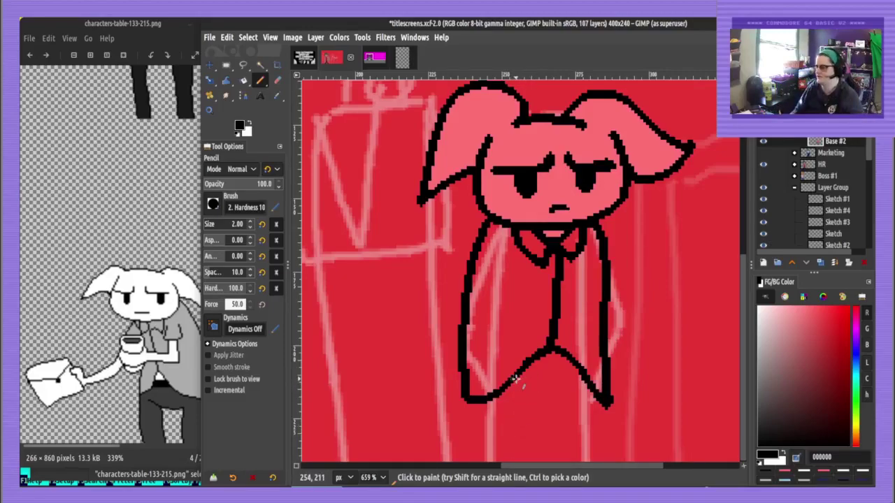
Draw the waistband below the hem, the crotch line and both trouser legs in black down to the canvas edge
mouse_move(524, 368)
left_mouse_down()
mouse_move(573, 368)
mouse_move(493, 369)
mouse_move(578, 369)
left_mouse_up()
scroll(491, 335, "down", 2)
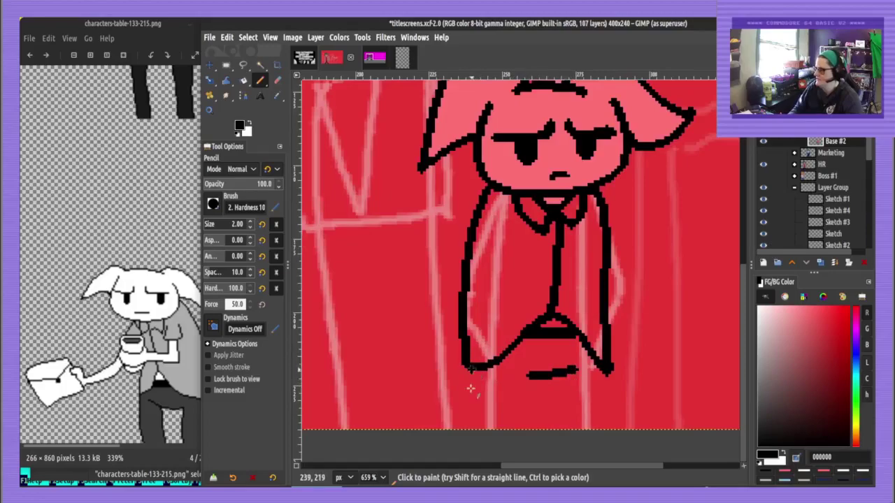
left_click_drag(469, 368, 474, 429)
left_click_drag(526, 377, 543, 429)
left_click_drag(607, 371, 600, 435)
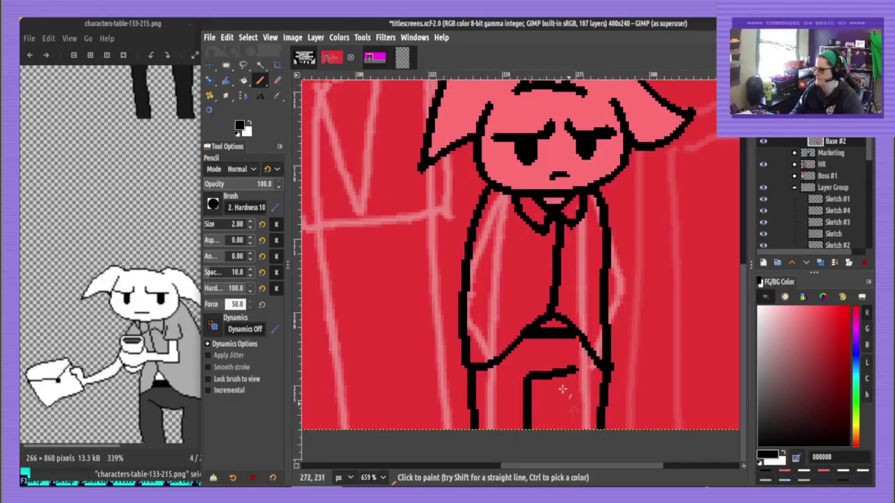
left_click_drag(554, 375, 563, 430)
key("ctrl+z")
left_click_drag(556, 376, 564, 453)
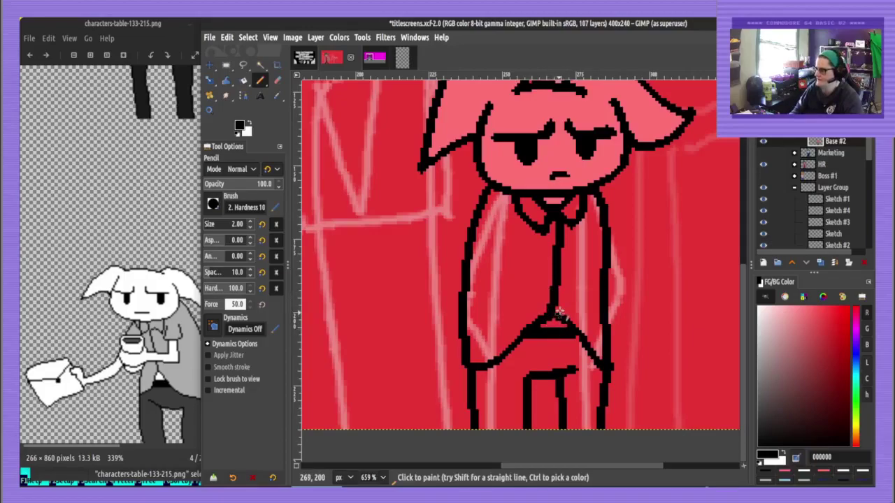
Fill both halves of the shirt and both collar points with muted green 5b734d
left_click_drag(548, 353, 538, 373)
left_click(835, 427)
mouse_move(856, 419)
left_mouse_down()
mouse_move(857, 408)
mouse_move(789, 392)
mouse_move(788, 383)
left_mouse_up()
left_click(823, 399)
key("shift+b")
left_click(514, 275)
left_click(568, 270)
left_click(564, 227)
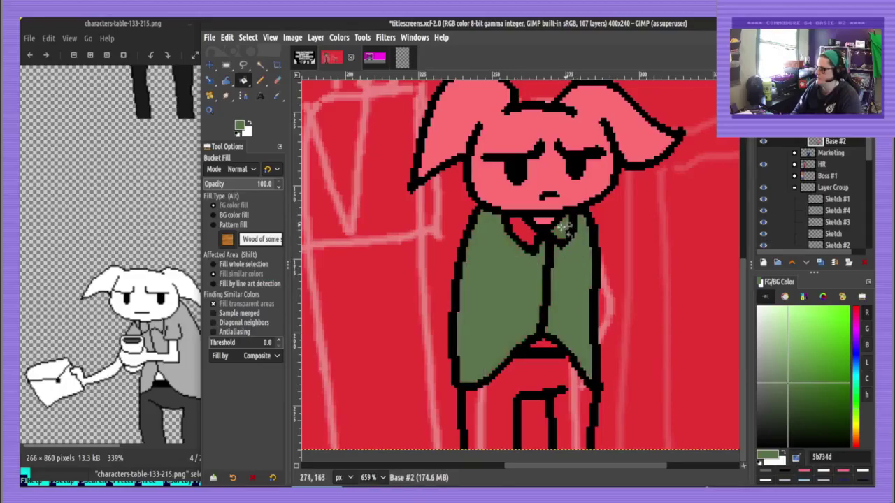
left_click(535, 237)
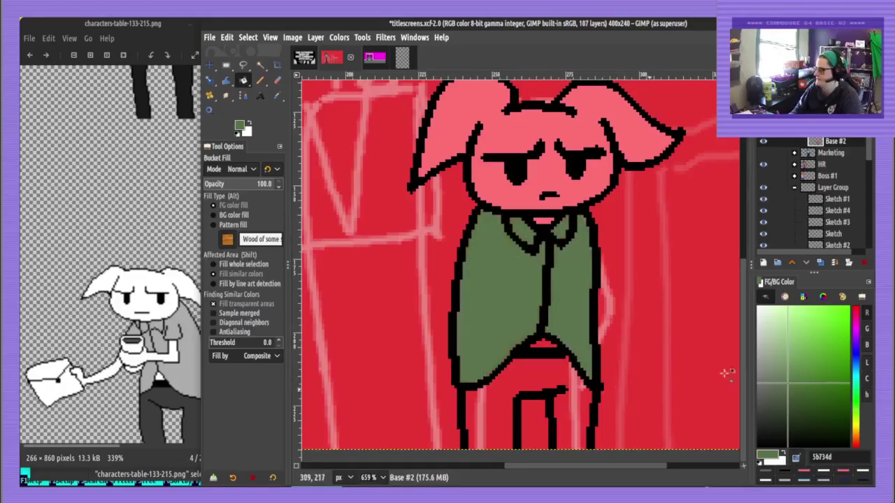
Fill the trousers with brown 6f351a
left_click(855, 439)
left_click_drag(836, 395, 829, 386)
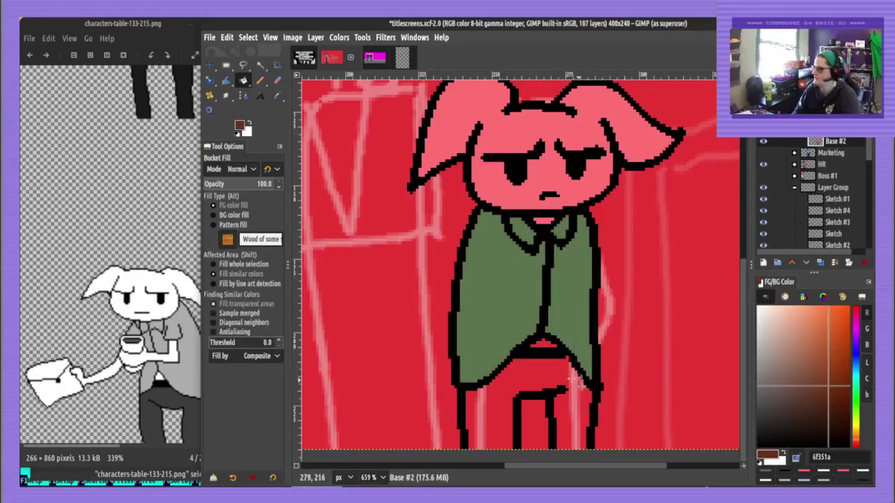
left_click(557, 374)
key("n")
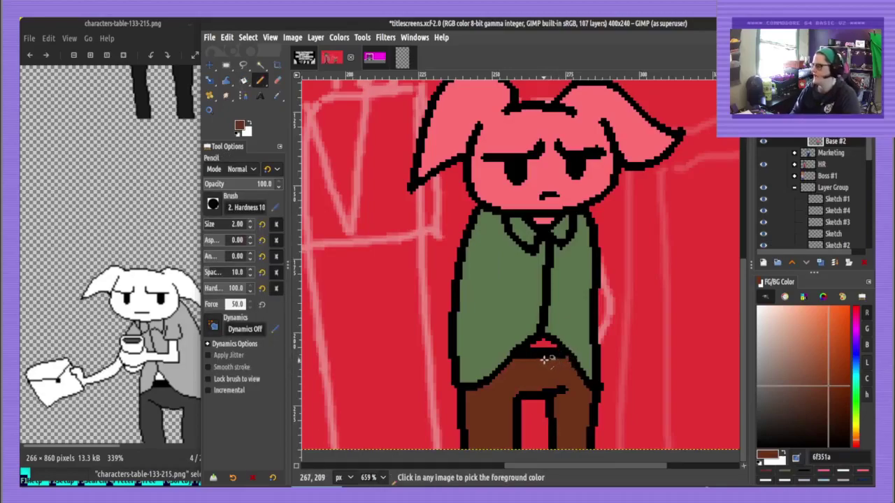
Fill the small gap between the shirt hem and the waistband with green 3b9849
left_click(544, 354, "ctrl")
mouse_move(855, 392)
left_mouse_down()
mouse_move(857, 384)
mouse_move(853, 397)
left_mouse_up()
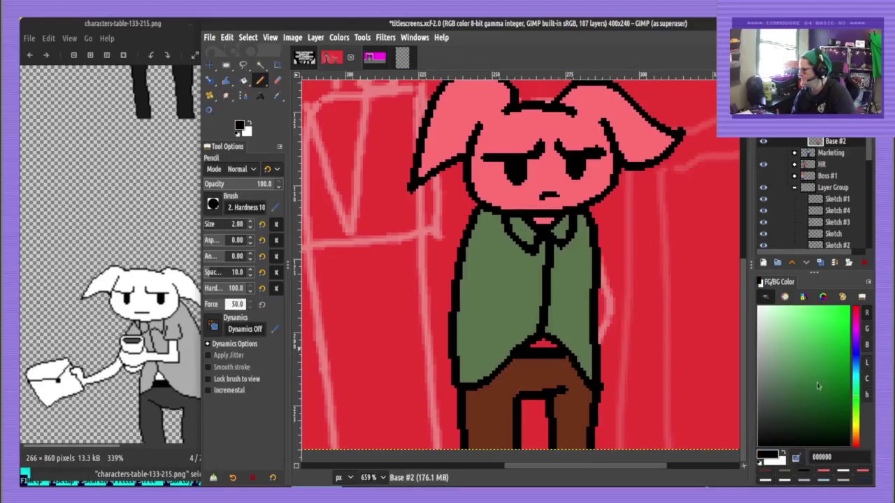
left_click(814, 363)
key("shift+b")
left_click(541, 345)
key("n")
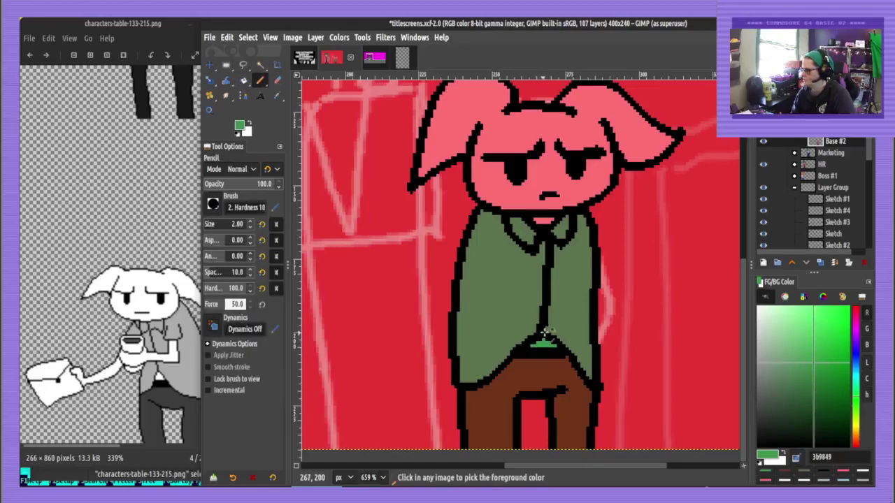
Refill the gap above the waistband with dusty pink, settling on 9b6969, reset the colour to black and save
left_click(547, 334, "ctrl")
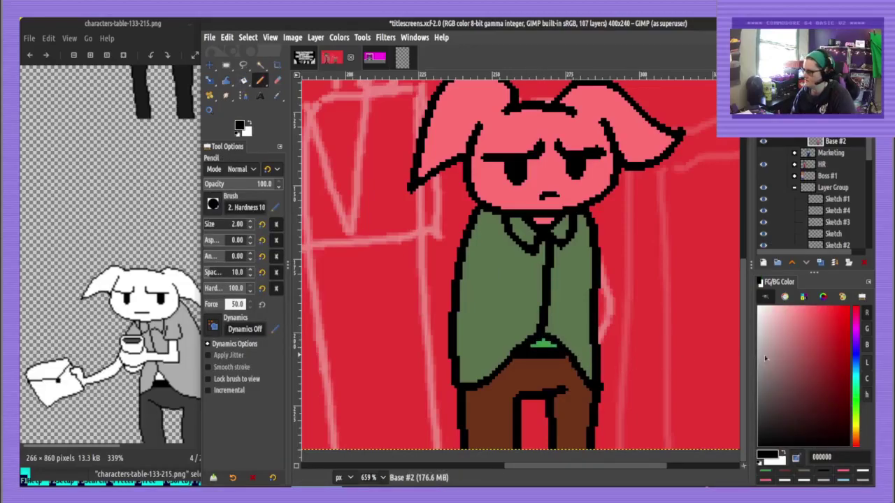
left_click_drag(774, 330, 784, 346)
key("shift+b")
left_click(547, 346)
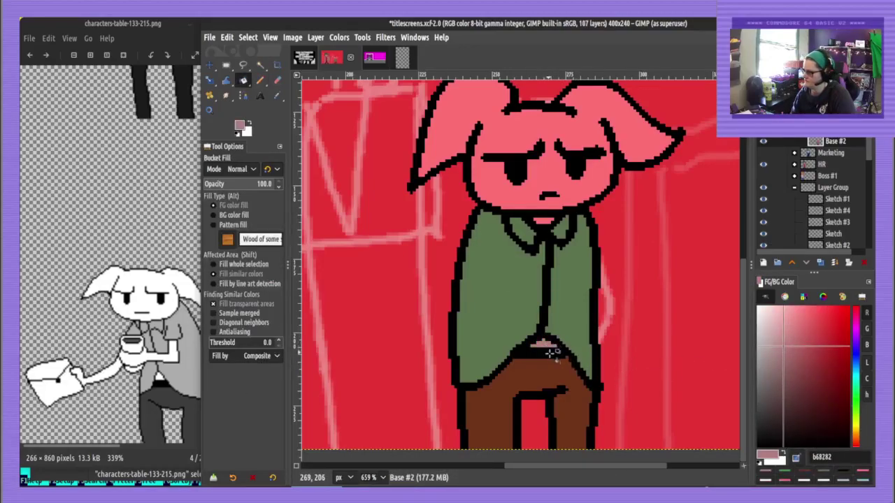
left_click(788, 361)
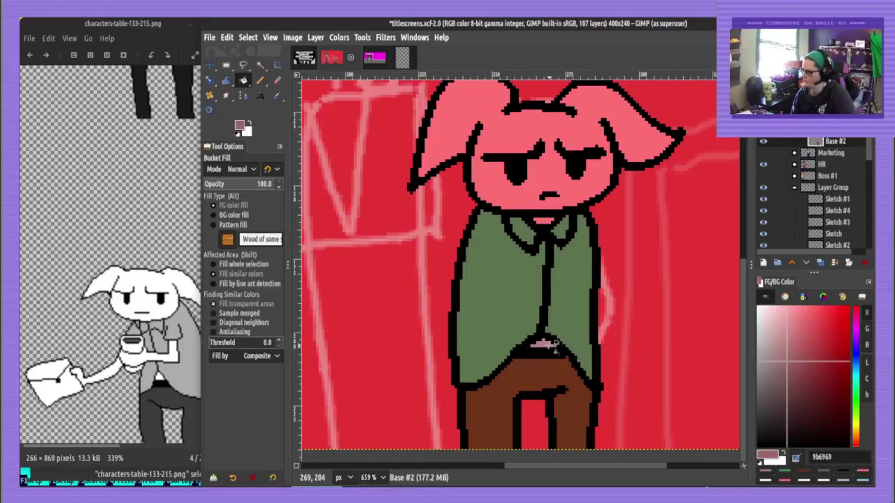
left_click(551, 345)
key("n")
left_click(547, 336, "ctrl")
key("ctrl+s")
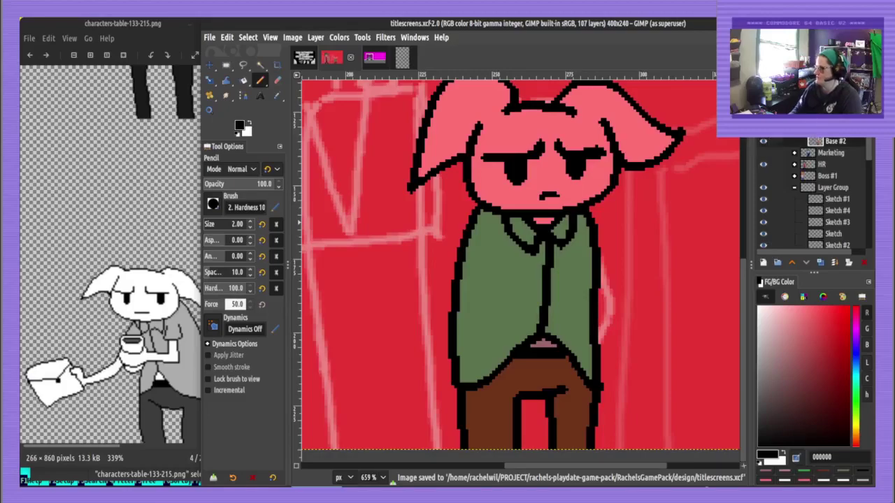
Outline a short sleeve in black over the shirt's left side and fill it with the shirt green 5b734d
left_click_drag(459, 316, 465, 313)
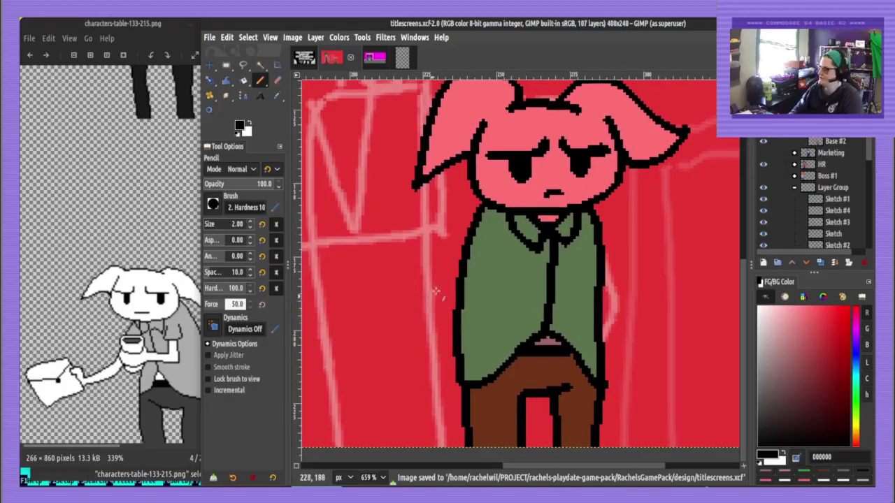
mouse_move(478, 204)
left_mouse_down()
mouse_move(433, 262)
mouse_move(502, 270)
mouse_move(503, 246)
mouse_move(481, 209)
left_mouse_up()
left_click(497, 237, "ctrl")
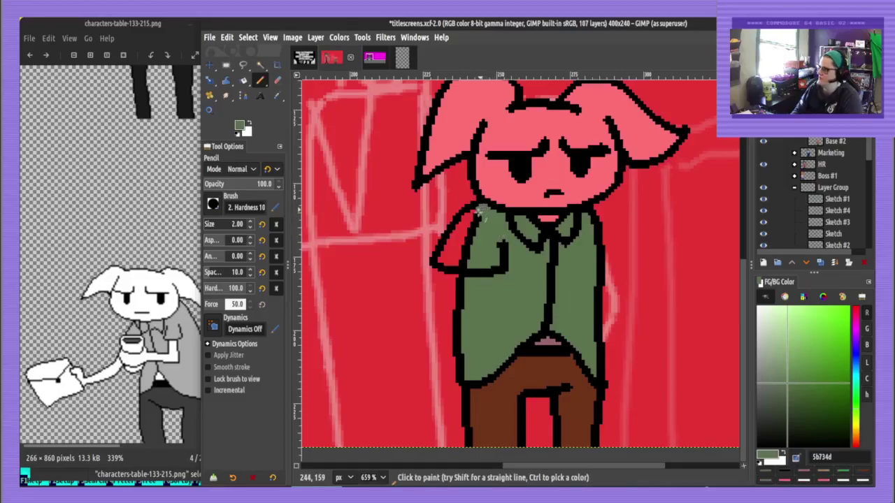
key("shift+b")
left_click(463, 243)
key("n")
left_click(485, 268, "ctrl")
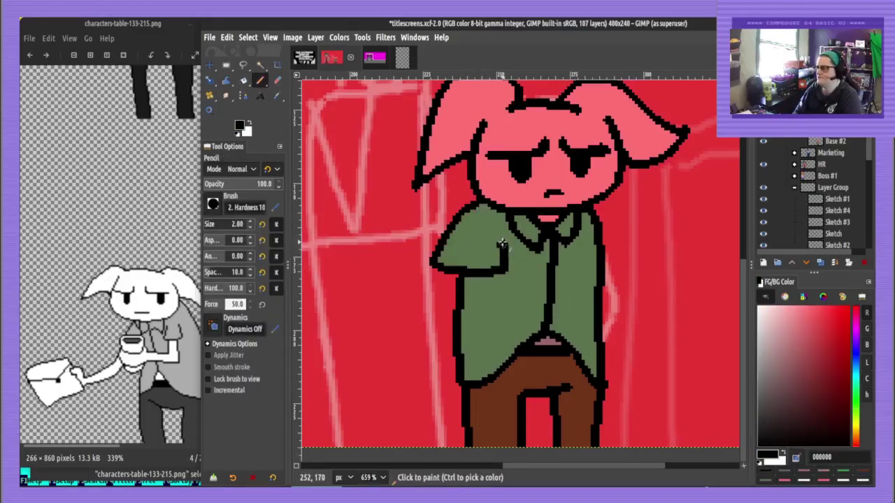
Erase the sleeve's inner edge and redraw it in black slightly further left to narrow the cuff
left_click(501, 241)
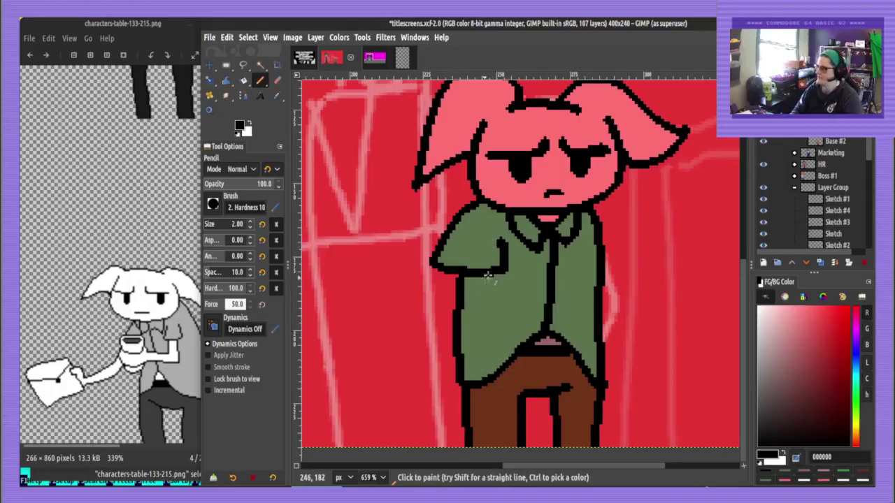
key("shift+e")
mouse_move(507, 243)
left_mouse_down()
mouse_move(507, 274)
mouse_move(497, 245)
left_mouse_up()
key("n")
left_click(489, 273, "ctrl")
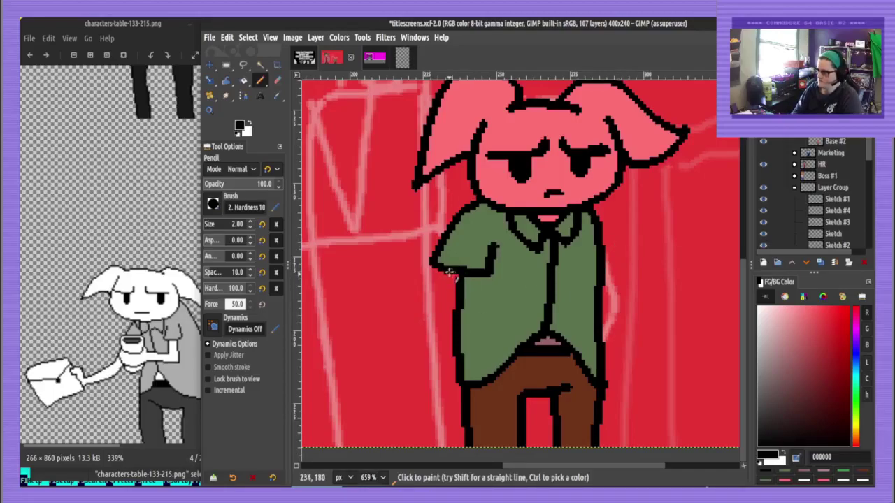
Outline the arm and hand hanging from the left sleeve in black and fill them with pink ff7272
mouse_move(449, 272)
left_mouse_down()
mouse_move(443, 387)
mouse_move(460, 423)
mouse_move(479, 383)
mouse_move(473, 273)
left_mouse_up()
left_click(532, 198, "ctrl")
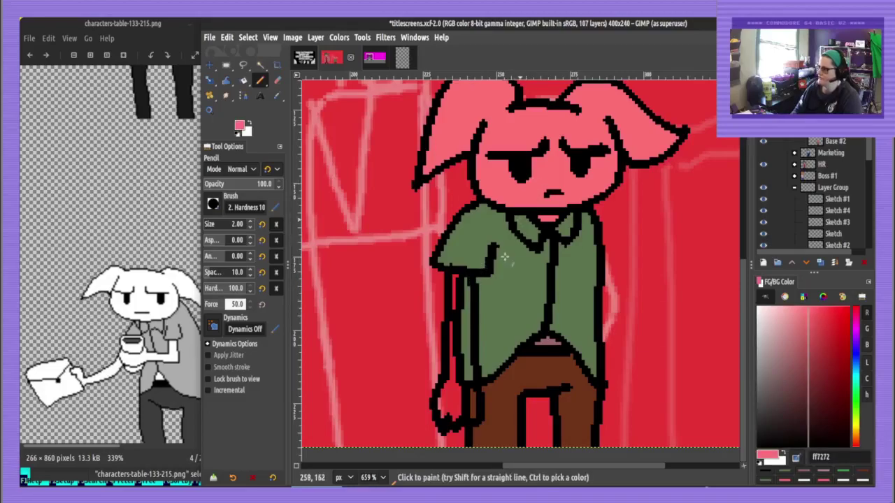
key("shift+b")
left_click(456, 410)
key("n")
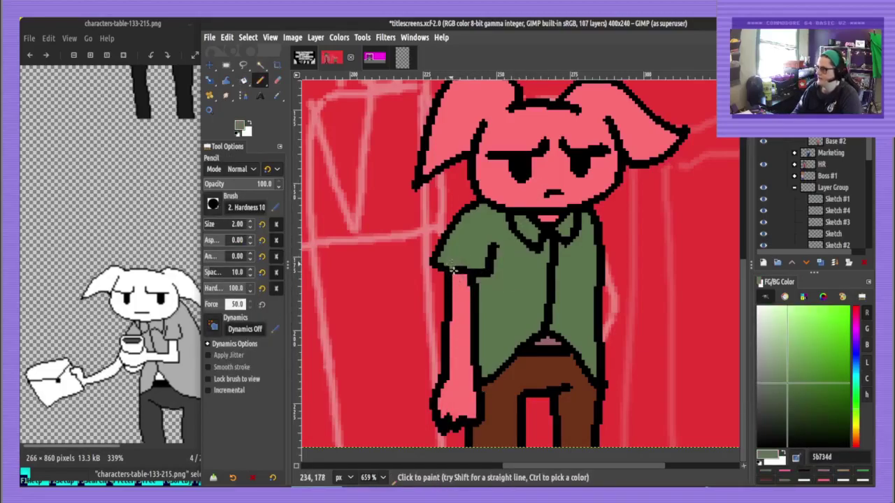
Outline the short sleeve on the shirt's right side in black and sample the shirt green
left_click(451, 270, "ctrl")
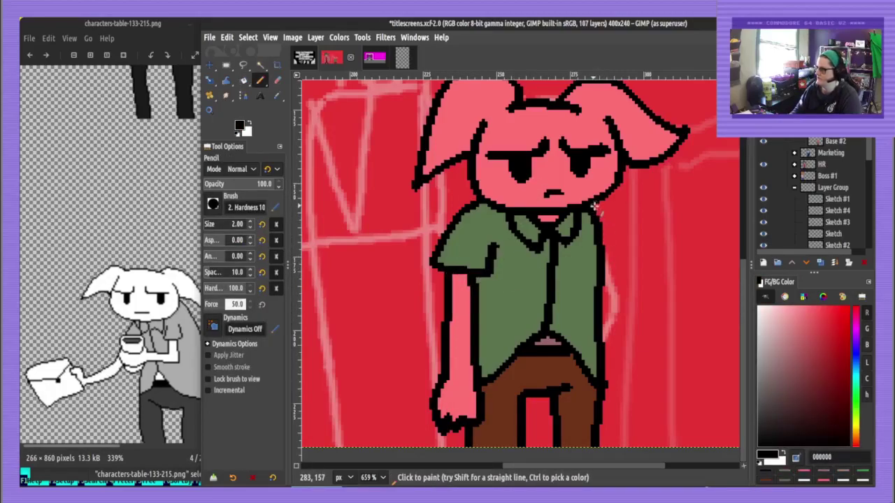
mouse_move(594, 206)
left_mouse_down()
mouse_move(613, 218)
mouse_move(633, 253)
mouse_move(603, 263)
left_mouse_up()
left_click(591, 271, "ctrl")
Try to fill the right sleeve with green 5b734d on the Arms #2 layer, and undo the fill
key("shift+b")
left_click(618, 255)
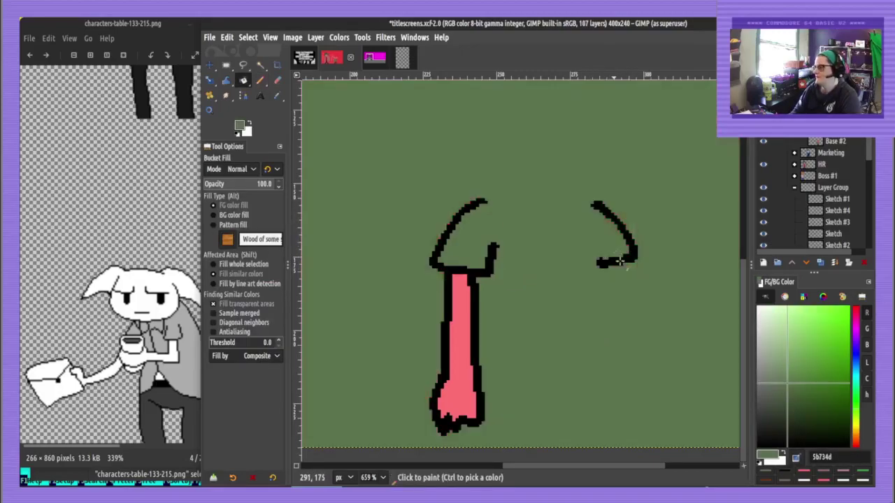
key("n")
key("ctrl+z")
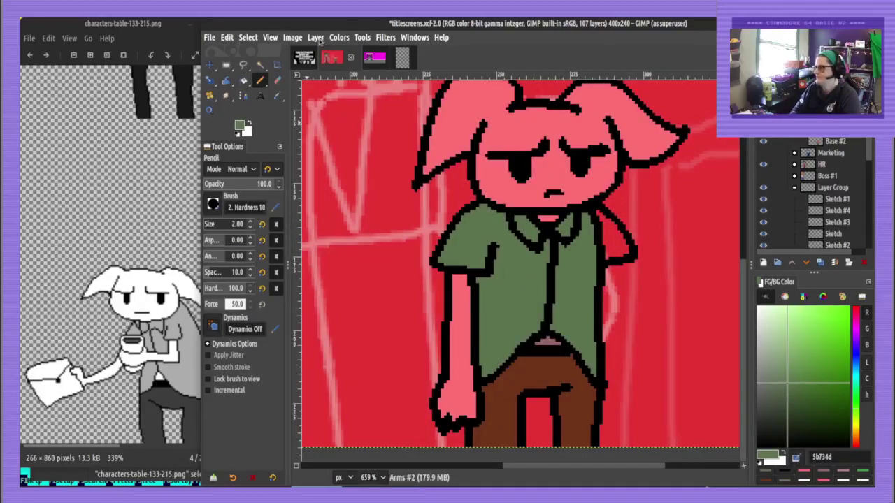
Merge the Arms #2 layer down into Base #2 and fill the right sleeve with green 5b734d
left_click(315, 37)
left_click(330, 122)
key("shift+b")
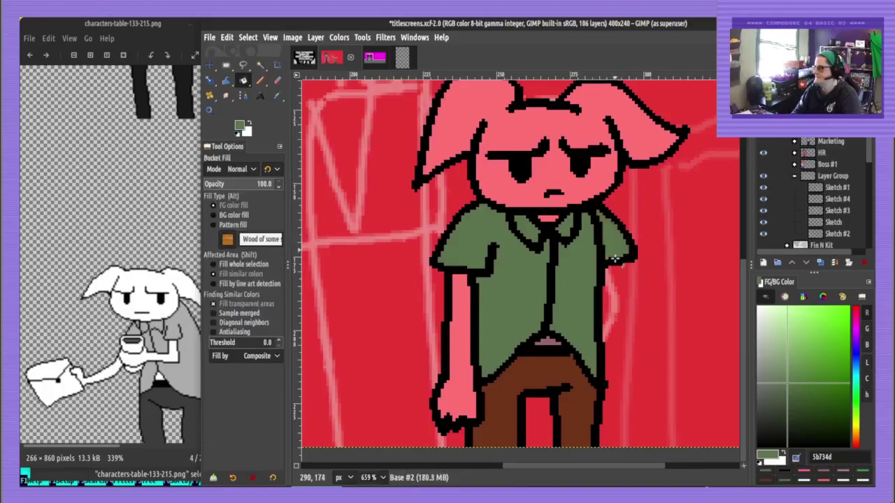
Outline the arm and hand below the right sleeve in black, fill them with pink ff7272, and save
key("n")
left_click(615, 263, "ctrl")
mouse_move(619, 266)
left_mouse_down()
mouse_move(632, 409)
mouse_move(603, 404)
left_mouse_up()
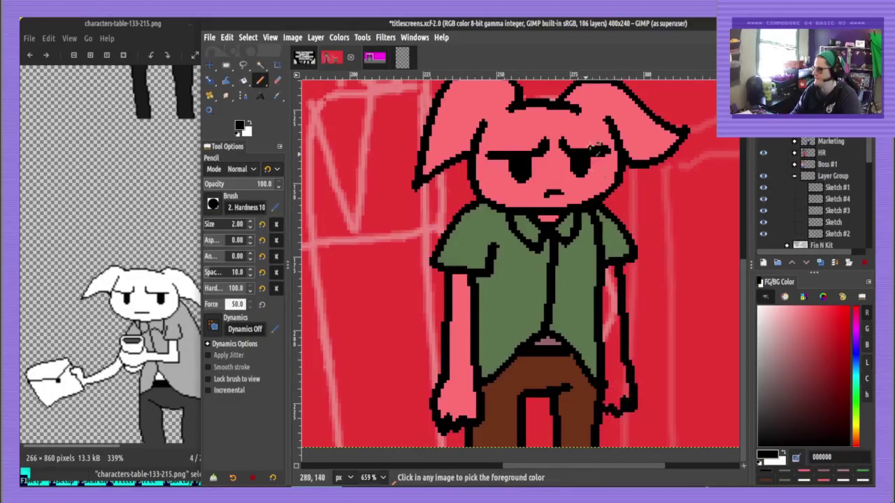
left_click(591, 144, "ctrl")
key("shift+b")
left_click(616, 335)
key("n")
scroll(635, 276, "down", 5)
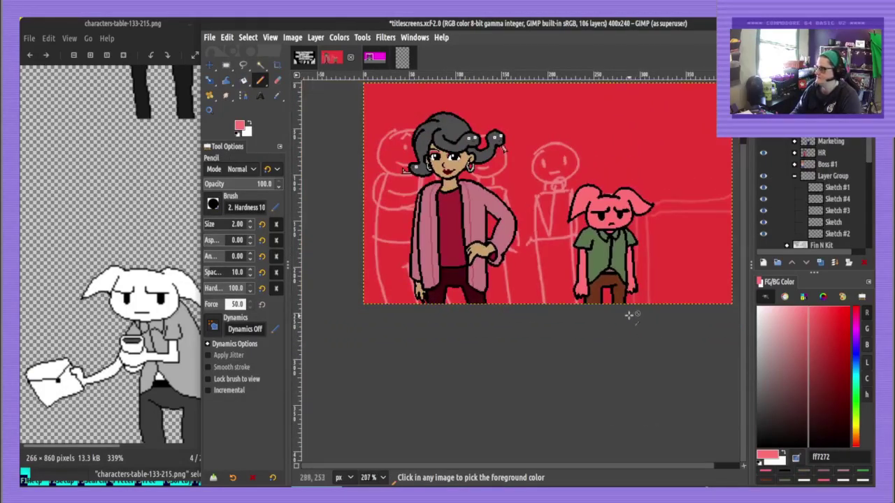
key("ctrl+s")
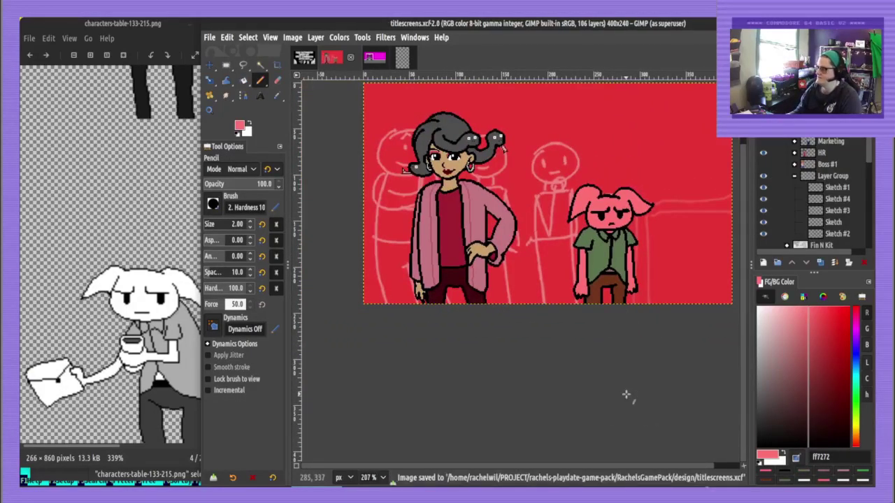
Dot a column of small black buttons at 2 px beside the shirt's front line and save
scroll(635, 291, "up", 5)
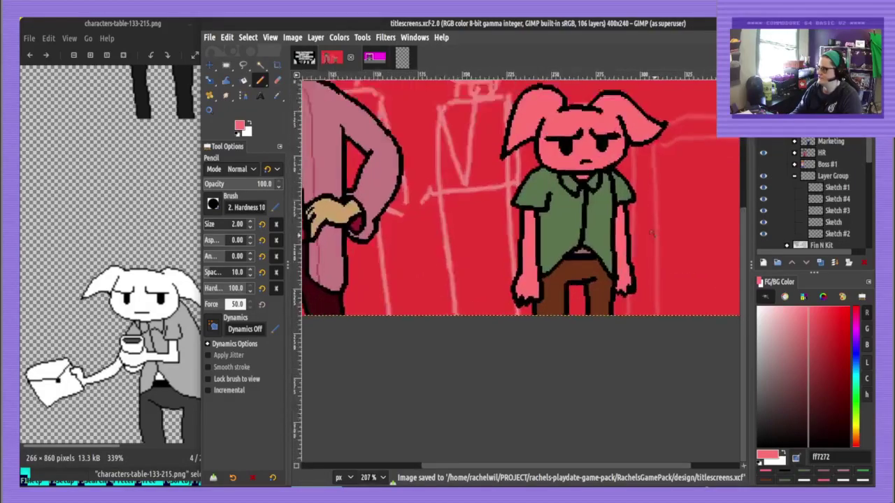
left_click_drag(814, 438, 756, 451)
left_click_drag(617, 204, 649, 342)
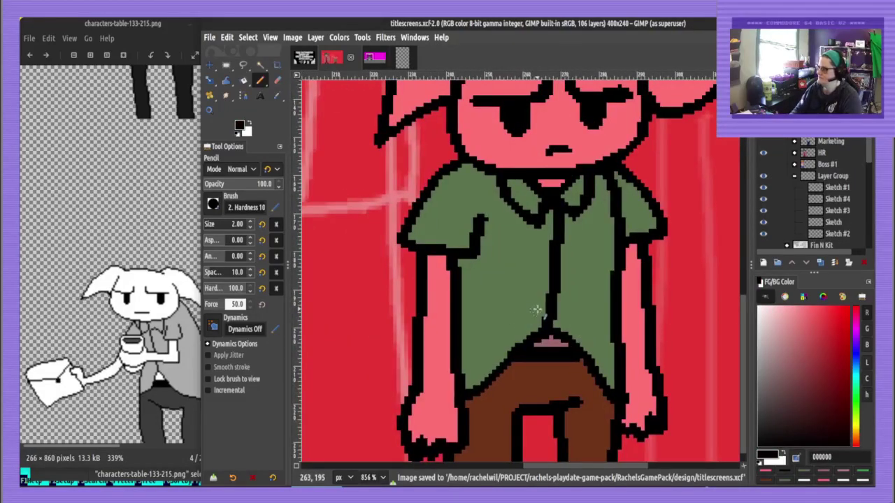
left_click(532, 310)
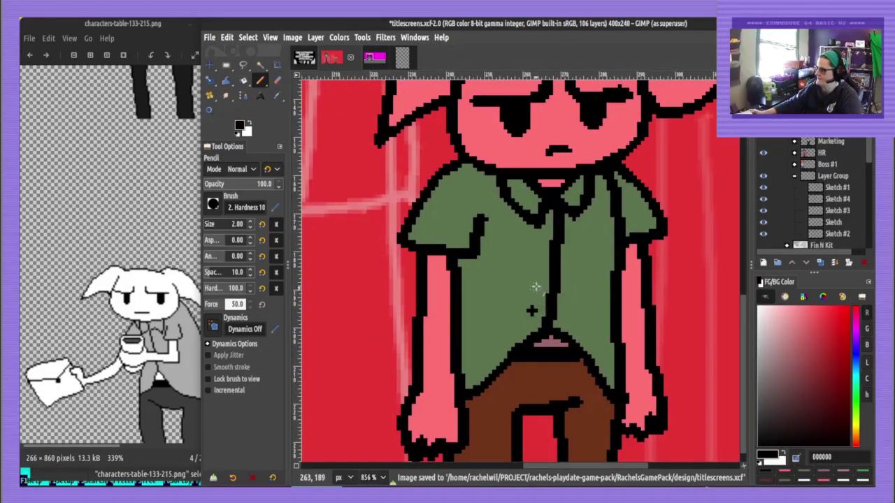
left_click(535, 284)
left_click(539, 257)
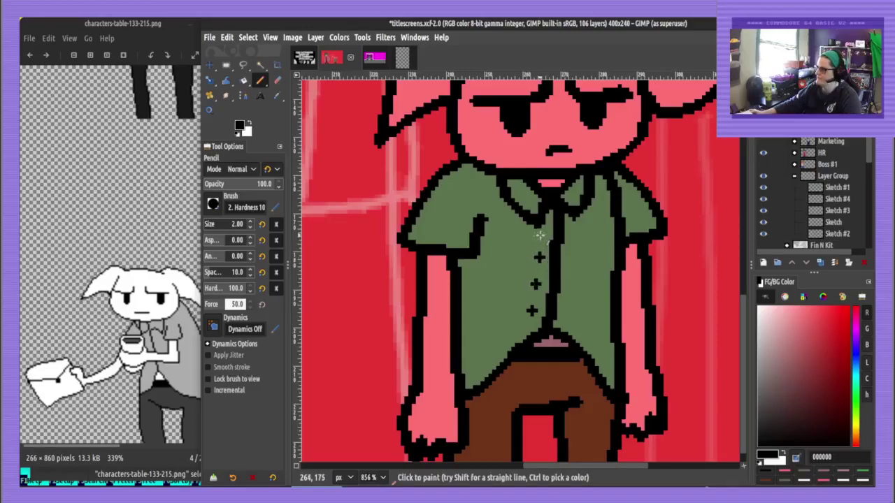
scroll(599, 289, "down", 6)
key("ctrl+s")
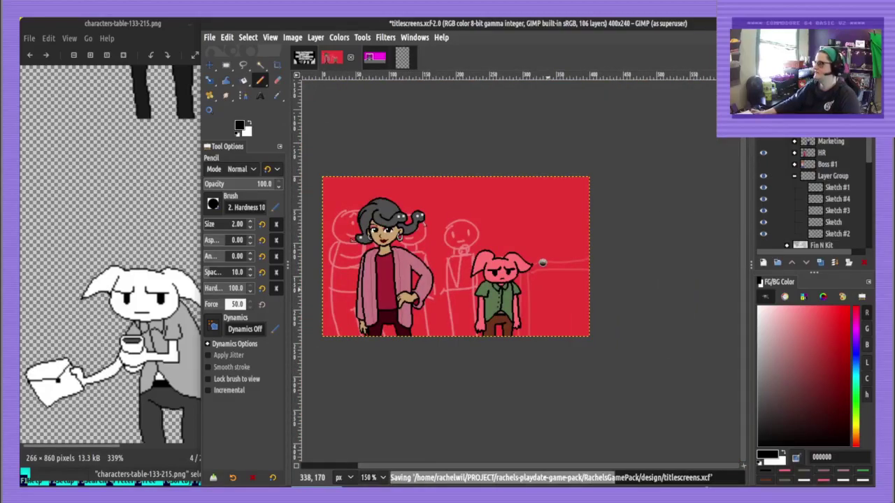
Collapse the finished character's layer group and show the hidden character groups on the canvas
left_click(210, 66)
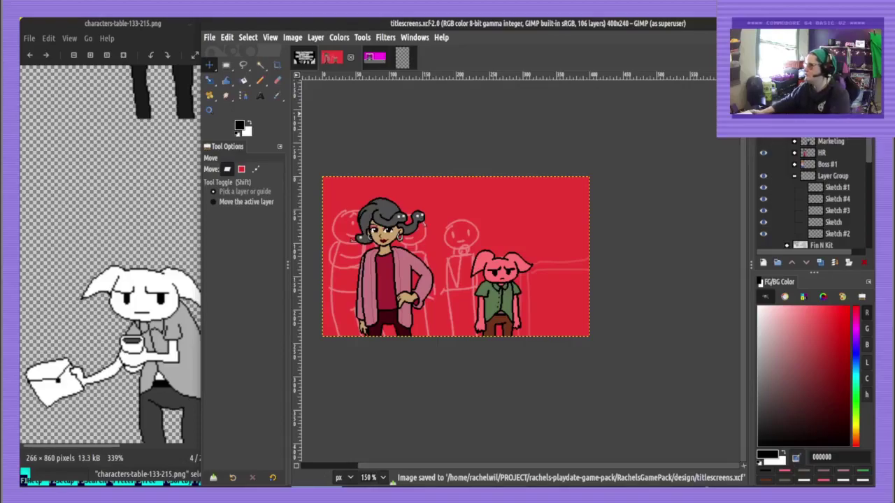
left_click(794, 128)
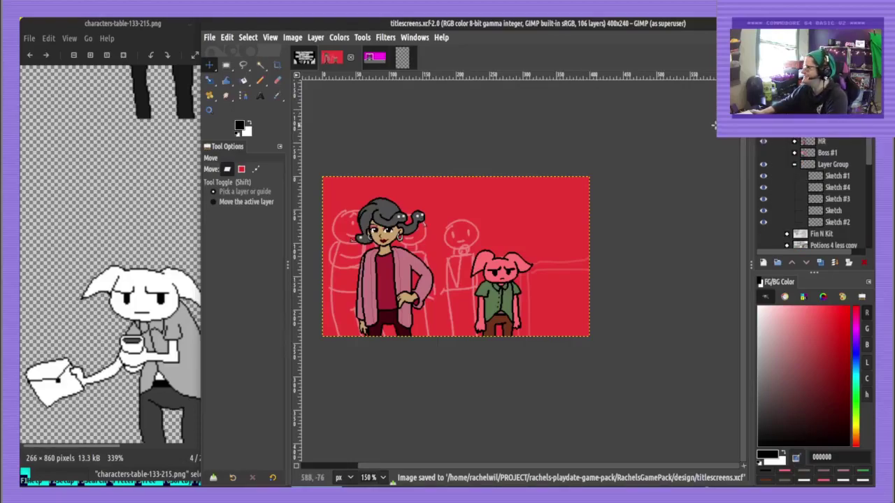
left_click(763, 152)
left_click(763, 152)
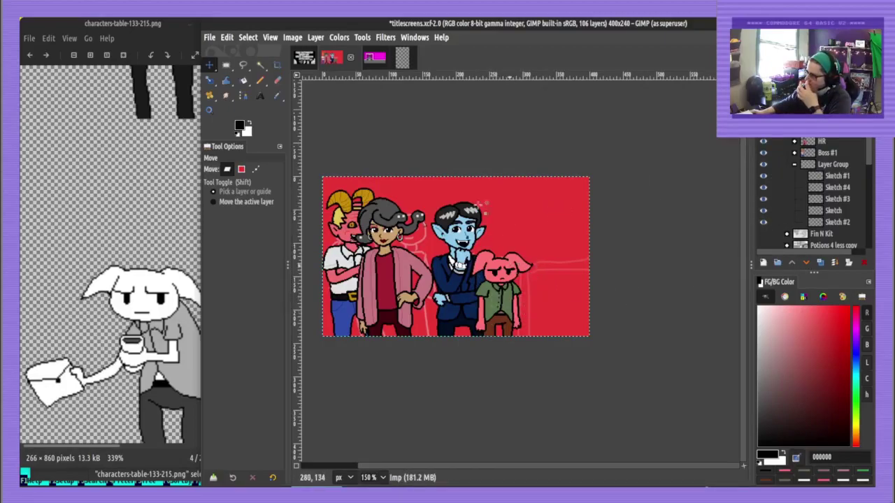
Move the Imp group left beside the woman in the pink cardigan, and move the Marketing vampire group right
left_click(488, 217)
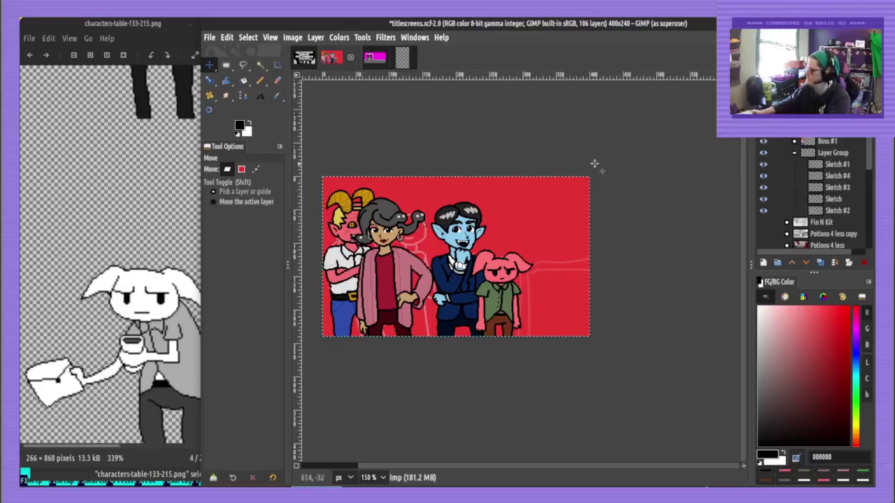
left_click_drag(547, 166, 478, 166)
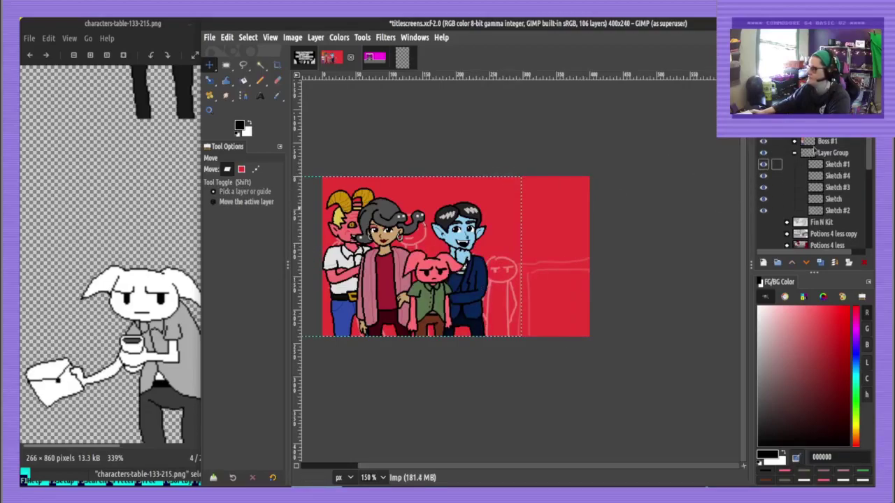
left_click(827, 129)
left_click_drag(689, 143, 724, 152)
key("Right")
key("Right")
key("Right")
key("Right")
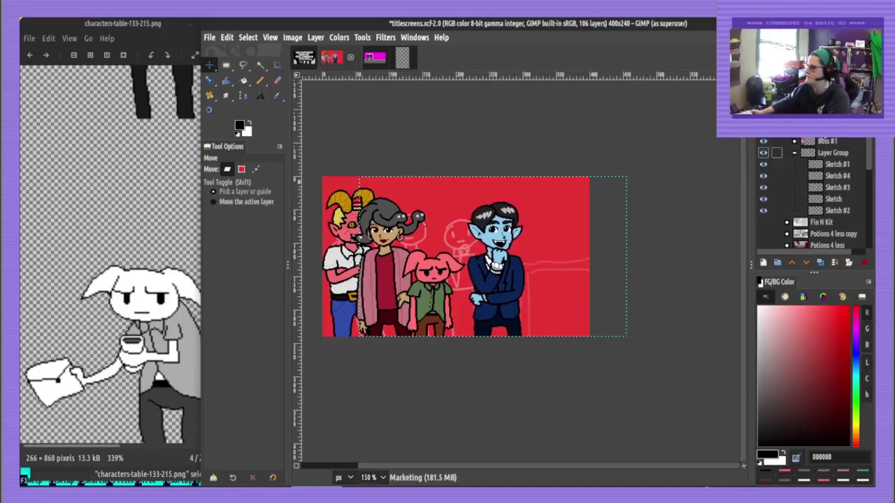
Move the HR group, the woman in the pink cardigan, right so she stands clear beside the horned boss
left_click(823, 128)
left_click(825, 142)
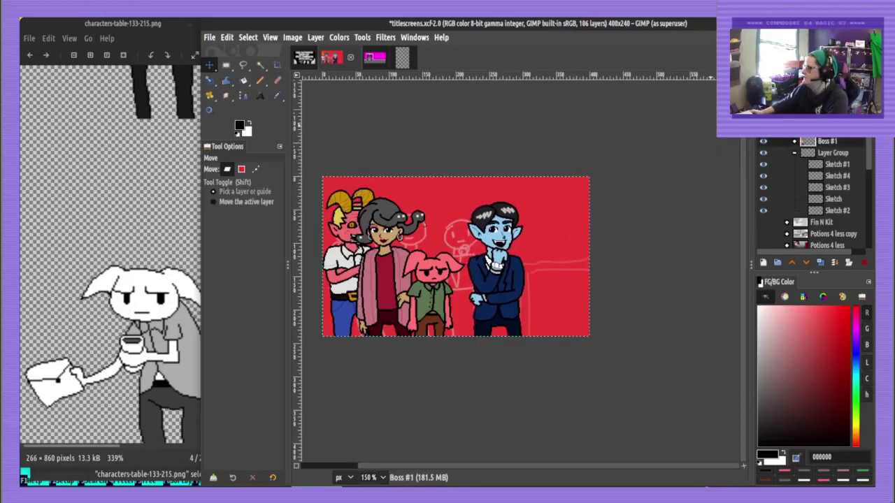
left_click(825, 129)
left_click(823, 119)
key("shift+Right")
key("shift+Right")
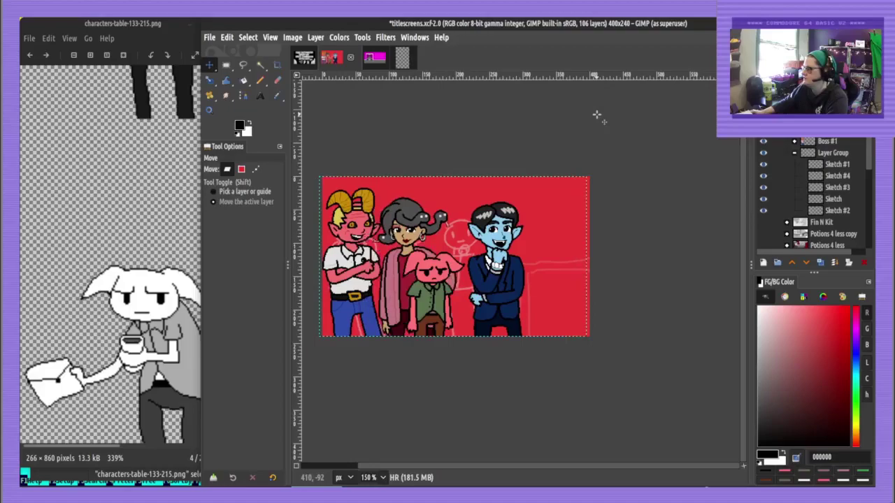
key("shift+Right")
key("shift+Left")
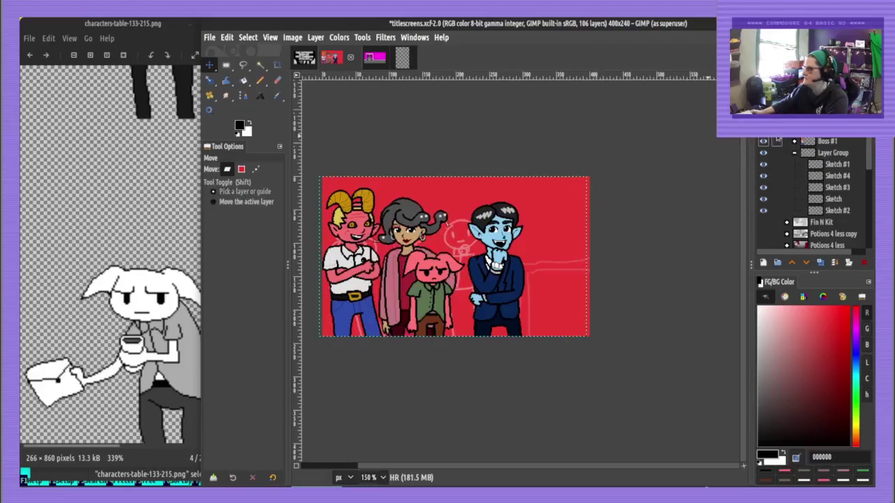
Reorder the Boss #1 group above the Imp, Marketing and HR groups in the layer stack
left_click_drag(809, 144, 811, 117)
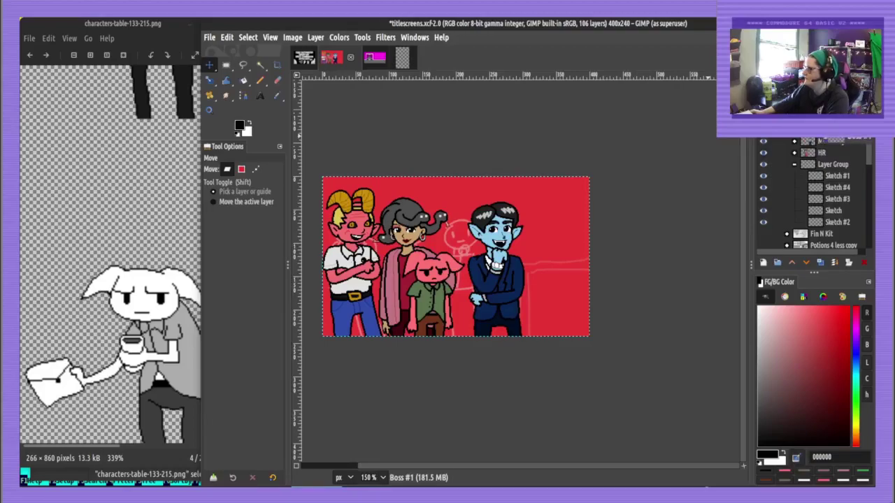
left_click(824, 163)
left_click(824, 154)
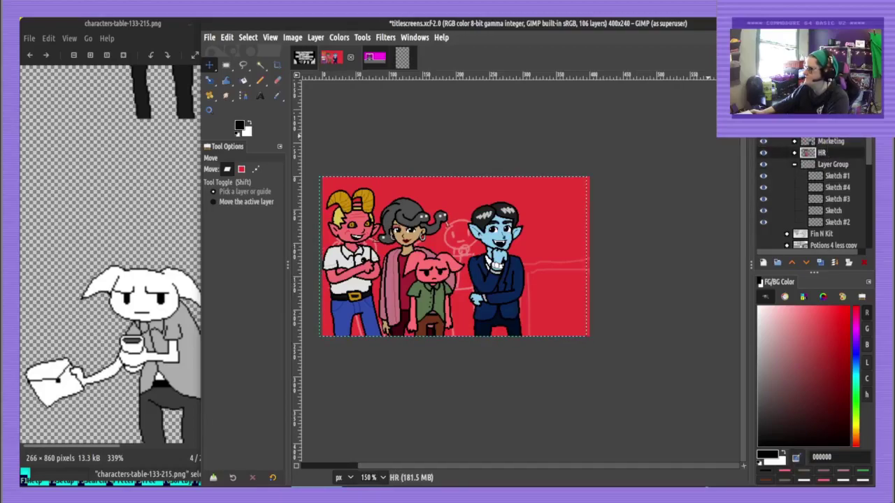
Move the Imp group right into the gap between the woman in the pink cardigan and the vampire
left_click(832, 129)
left_click(502, 225)
key("shift+Right")
key("shift+Right")
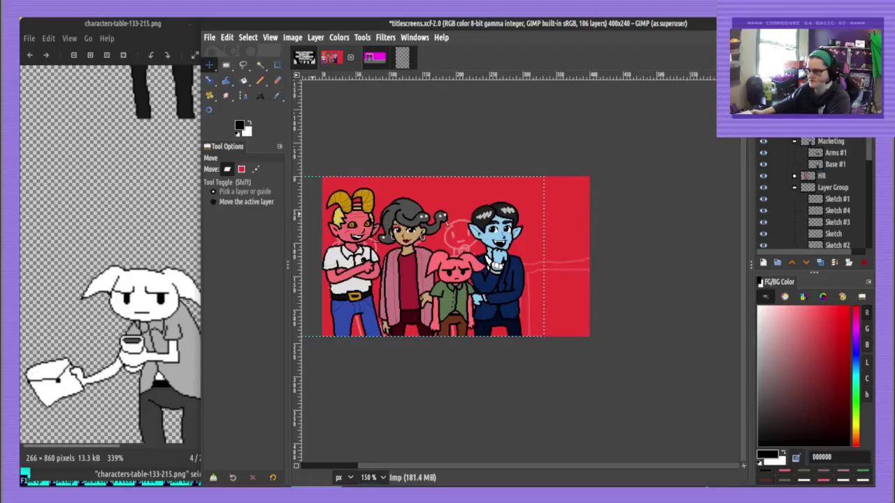
Switch to the Firefox stock photo references, close two group portrait pages, and return to the title screen drawing in GIMP
left_click_drag(569, 70, 620, 50)
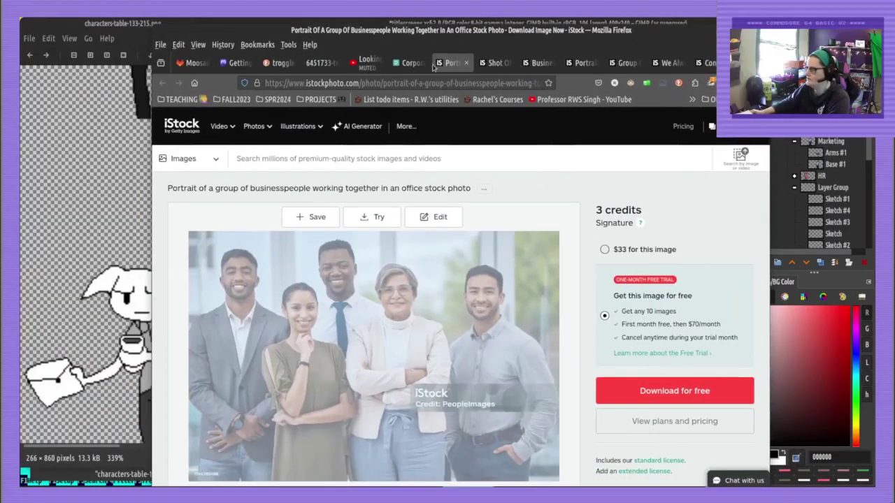
middle_click(440, 64)
middle_click(440, 64)
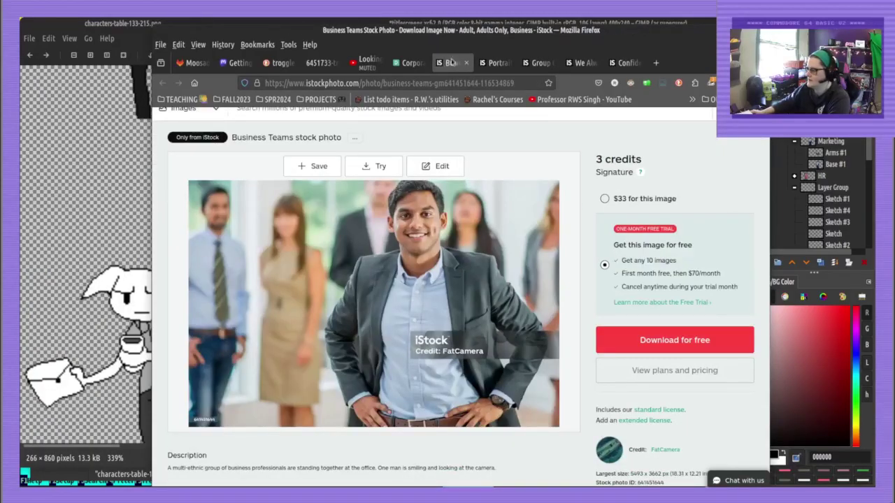
left_click_drag(529, 35, 0, 35)
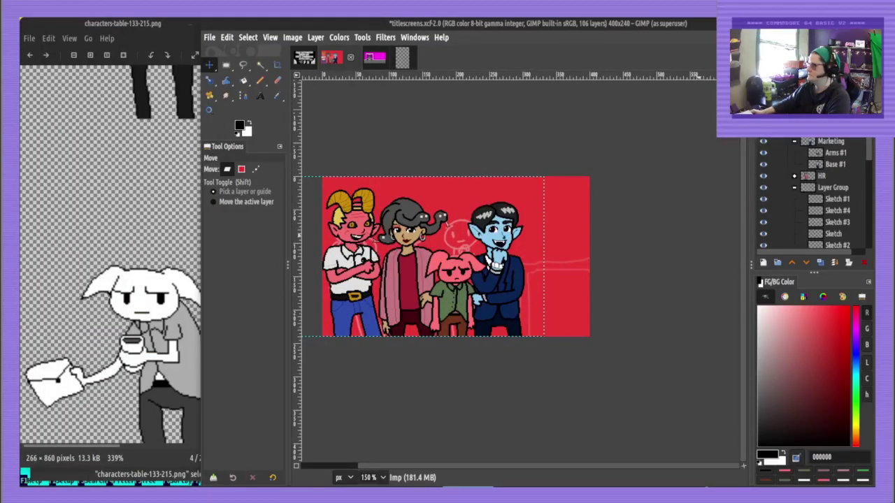
Lower the Boss #1 group so the horned boss's head sits nearer the woman's height
left_click(814, 119)
key("shift+Down")
Move the Marketing vampire group about 11 px to the right, away from the imp
left_click(828, 128)
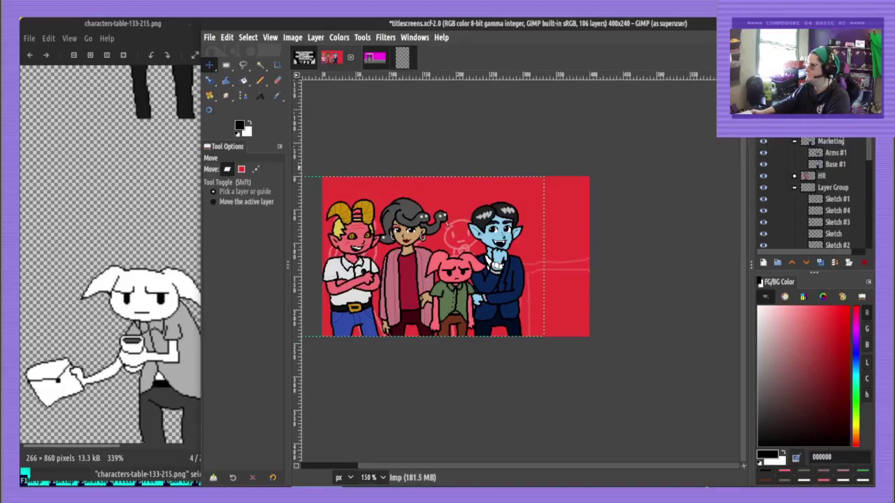
left_click(817, 142)
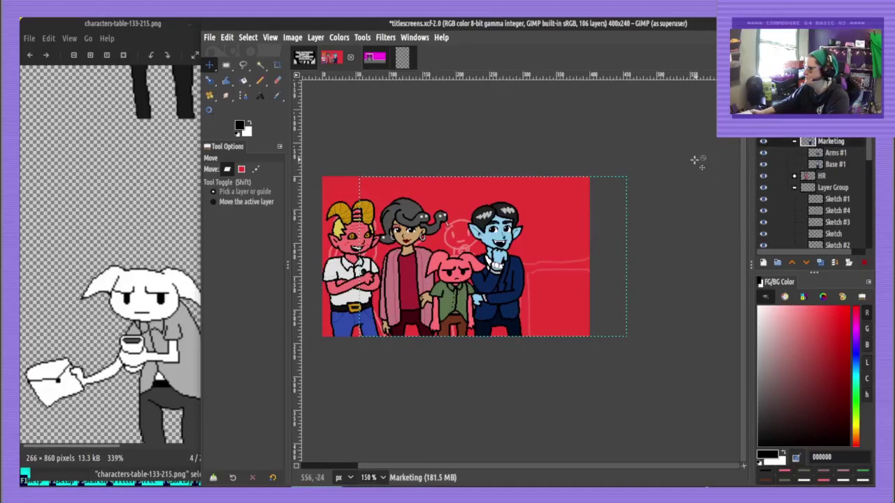
key("Right")
key("Right")
key("Right")
key("Right")
key("Right")
key("Right")
key("Right")
key("Right")
key("Right")
key("Right")
key("Right")
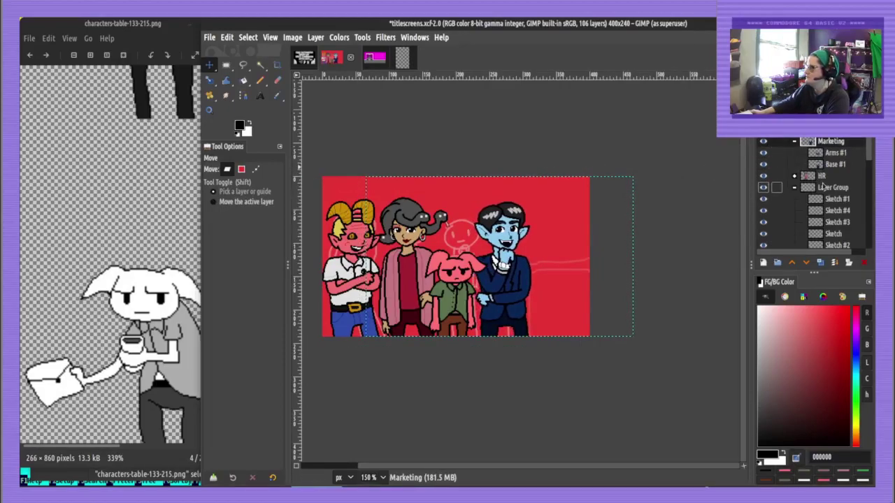
Move the Imp group about 6 px to the right to centre him between his neighbours
left_click(822, 177)
left_click(825, 130)
key("Right")
key("Right")
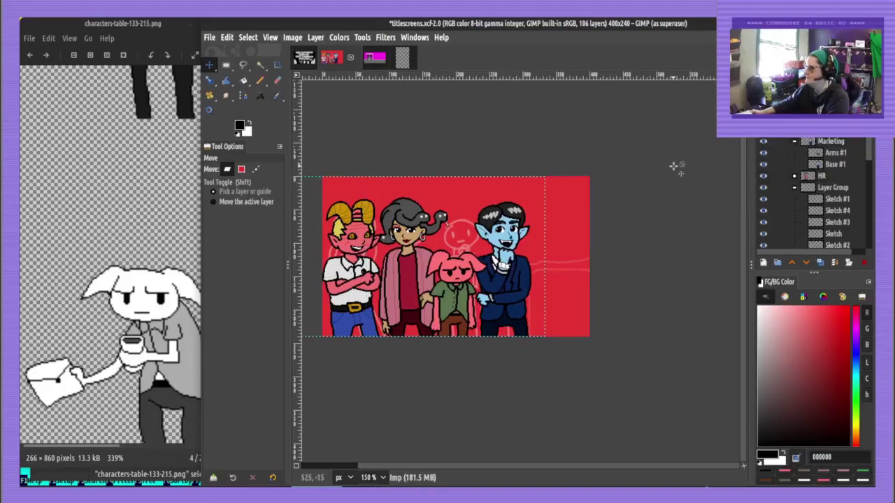
key("Right")
key("Right")
key("Right")
key("Right")
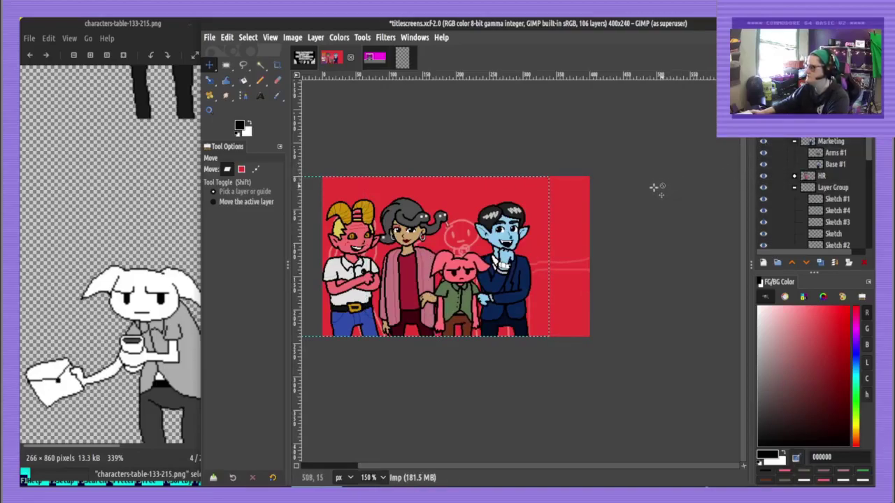
Lower the Marketing vampire group by about 5 px and save the image
left_click(825, 141)
key("Down")
key("Down")
key("Down")
key("Down")
key("Down")
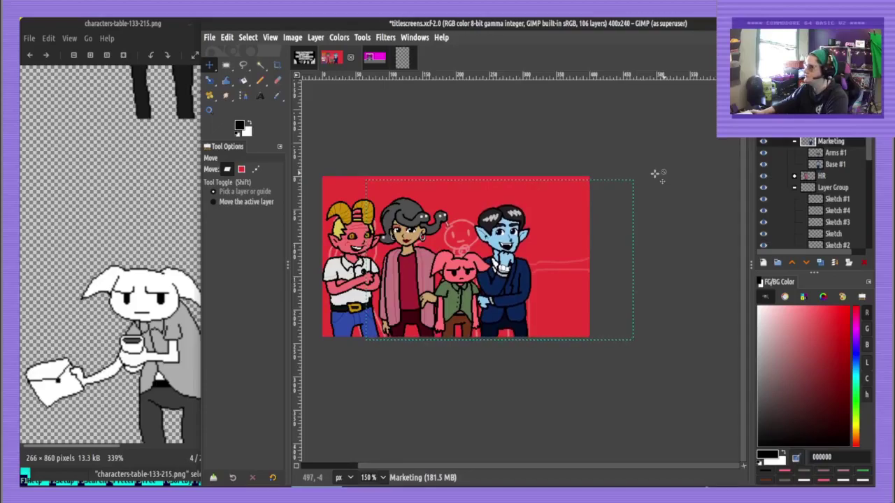
key("ctrl+z")
key("ctrl+z")
key("ctrl+z")
key("ctrl+s")
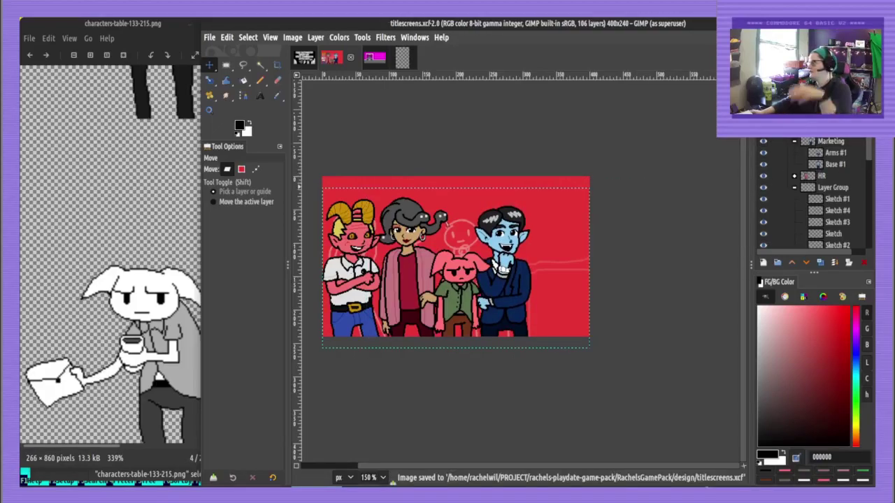
Collapse the Marketing and sketch layer groups, and create a new layer group named Title
left_click(795, 141)
left_click(795, 163)
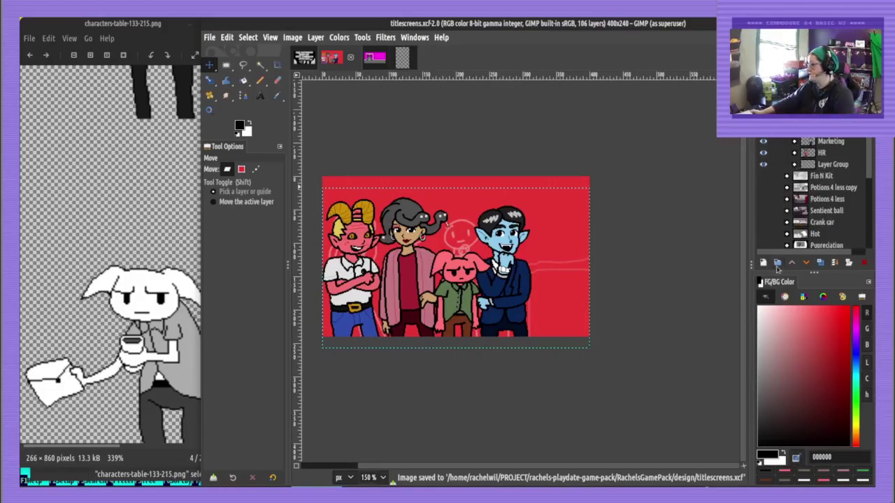
left_click(763, 263)
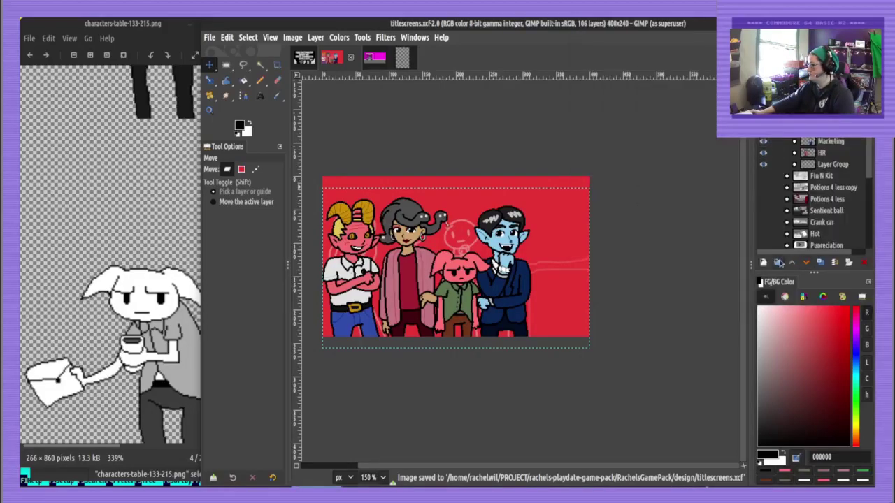
left_click(777, 262)
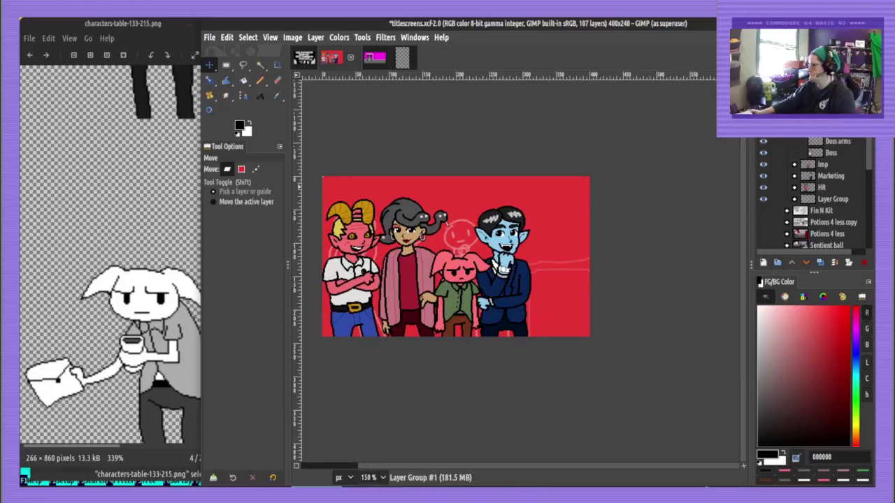
key("Return")
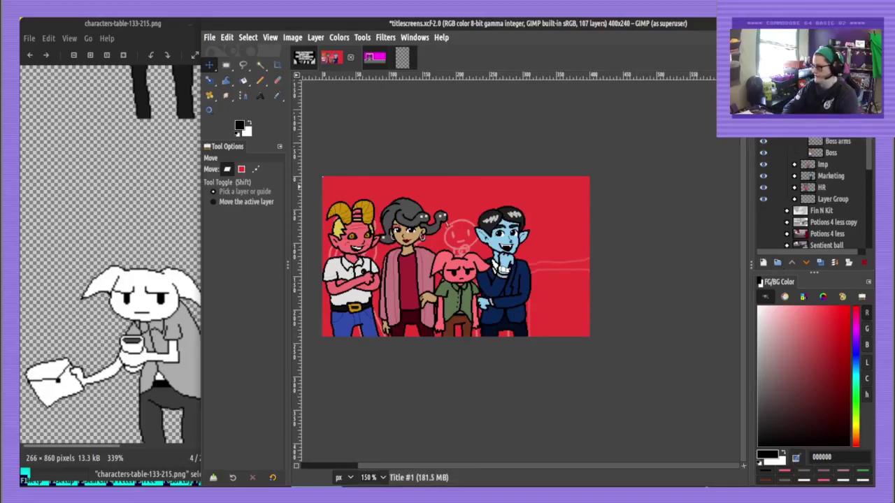
scroll(764, 210, "down", 1)
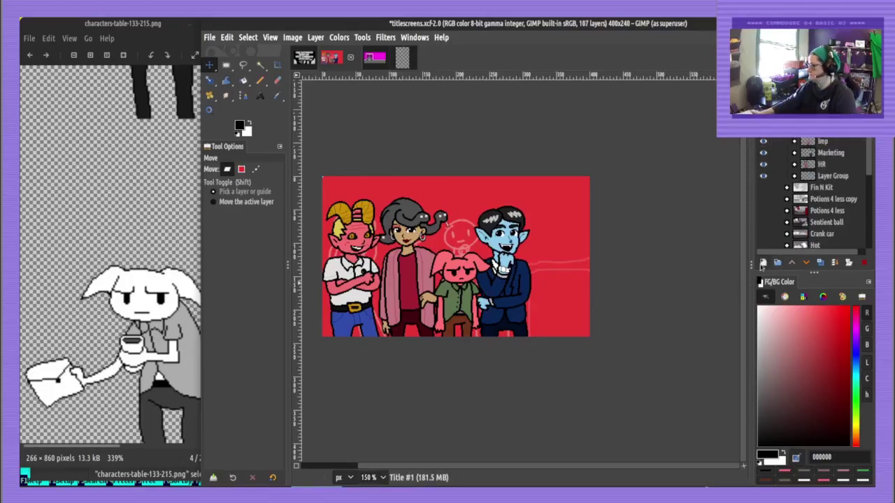
Add a new layer named Title for the lettering and save the image
left_click(761, 266)
type("Title")
key("Return")
key("ctrl+s")
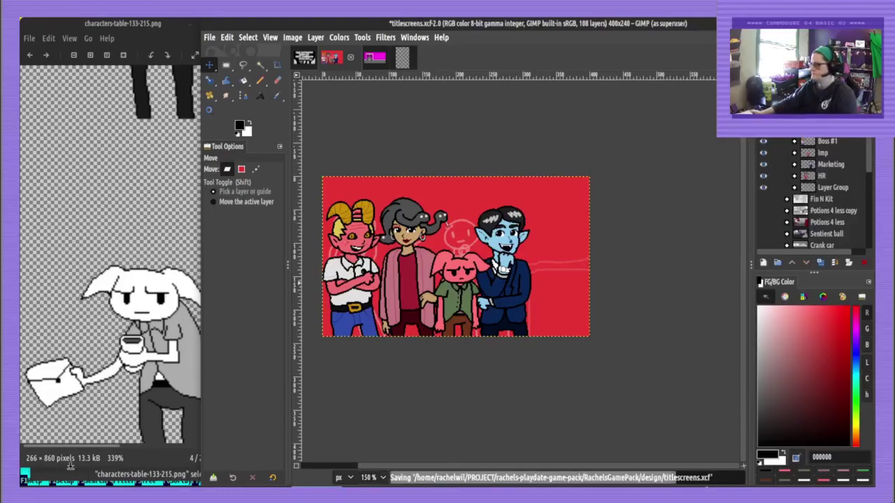
Check the images folder and the 2024-04-04 video folder in the file manager, and put its window away
left_click(117, 486)
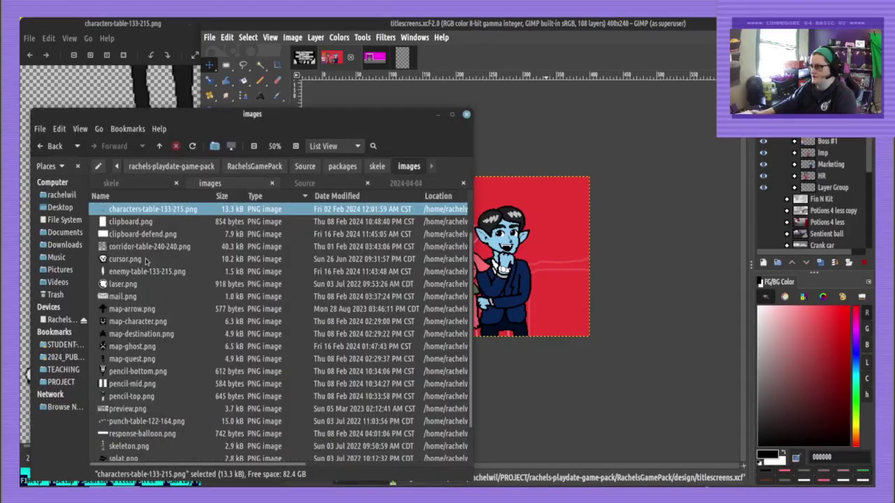
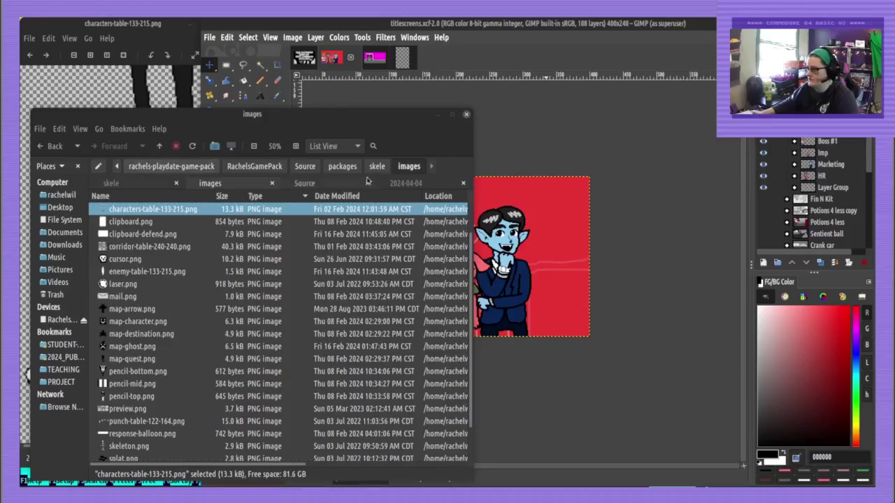
left_click(406, 183)
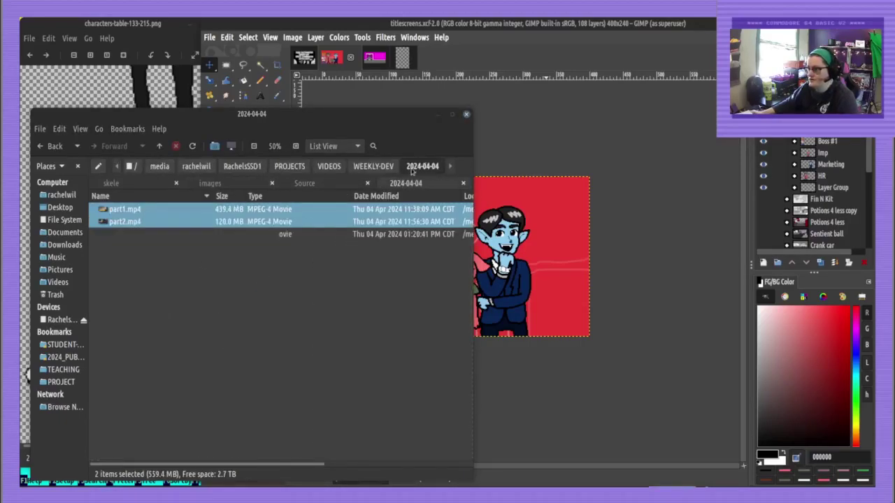
left_click(437, 114)
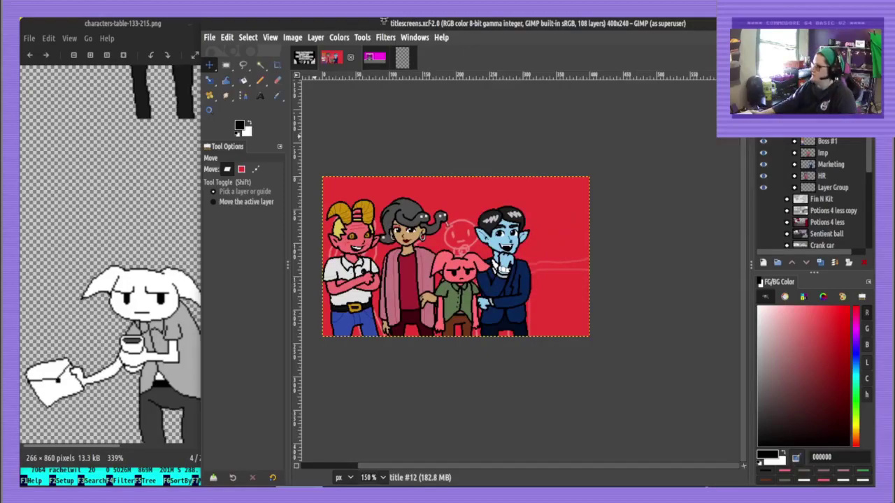
Delete the layer group holding the rough character sketches, and briefly show the Fin N Kit layer with the Pencil tool ready
left_click(834, 188)
left_click(864, 262)
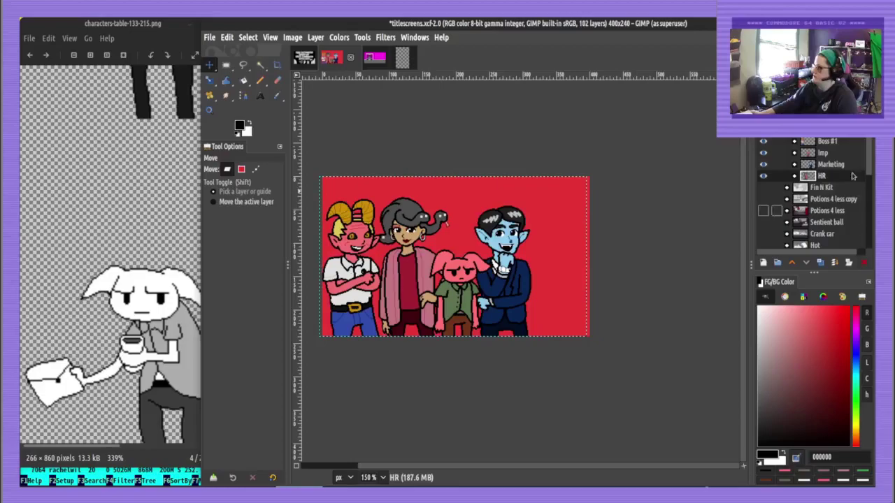
key("n")
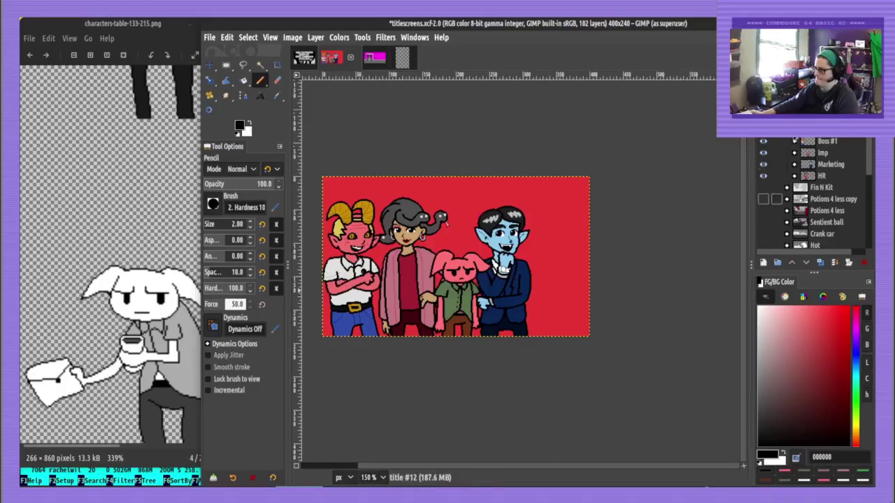
left_click(763, 188)
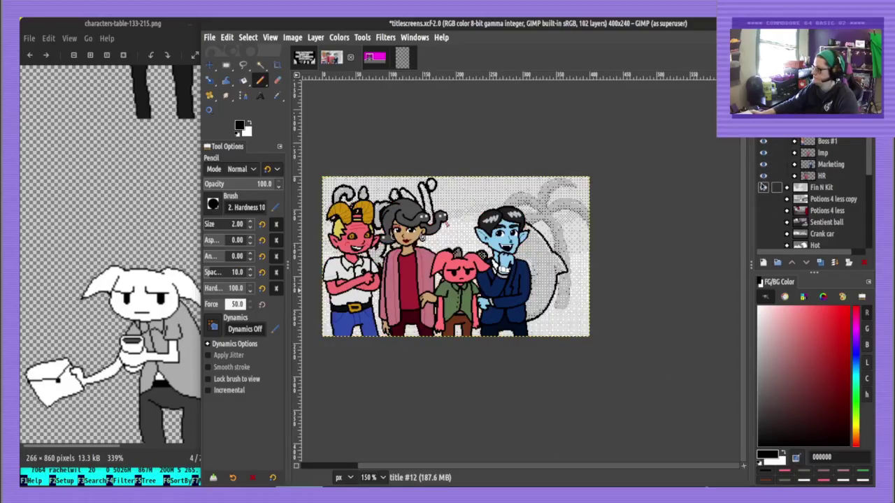
left_click(764, 187)
Sketch a slanted sign outline in near-black 020202 across the canvas's upper right with the 2 px Pencil
scroll(447, 193, "up", 1)
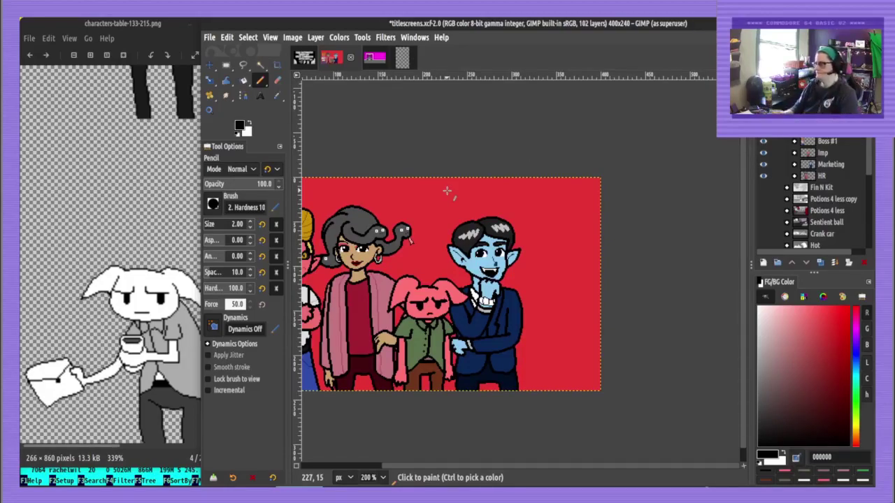
left_click_drag(462, 264, 524, 249)
left_click(579, 367, "ctrl")
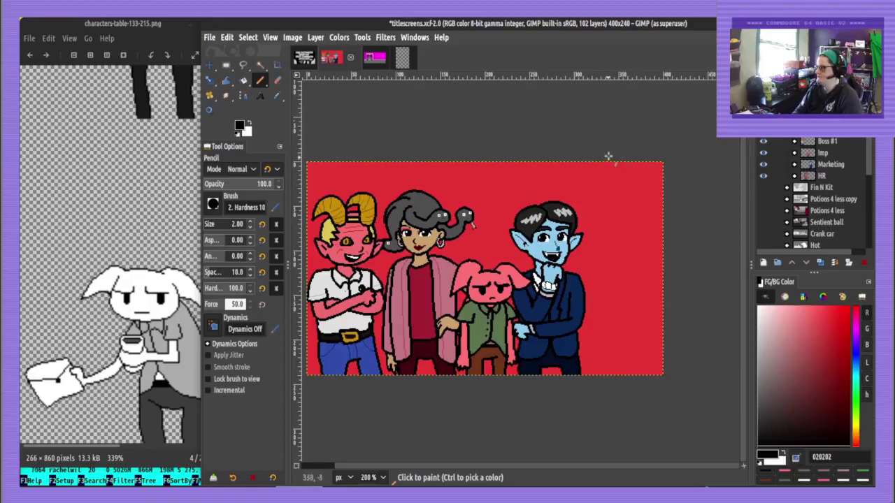
mouse_move(499, 163)
left_mouse_down()
mouse_move(480, 171)
mouse_move(497, 255)
mouse_move(688, 233)
left_mouse_up()
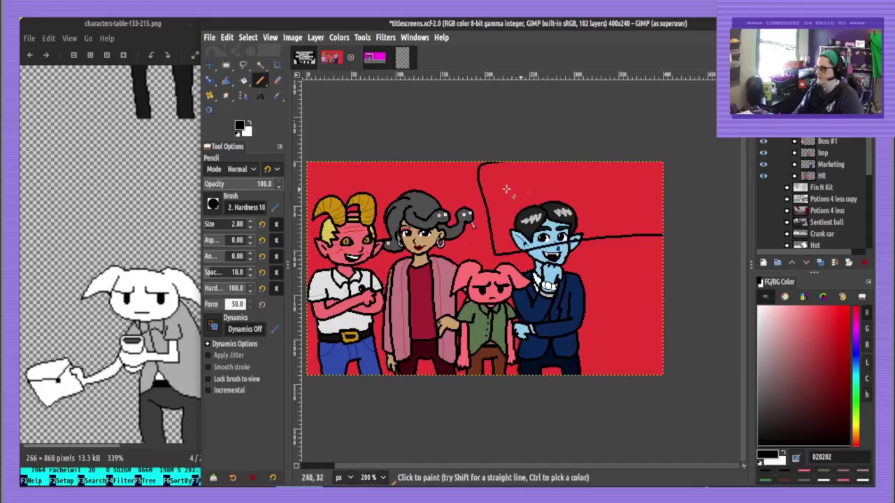
Handwrite the title LAIRMAIL in large black capitals inside the sign outline
mouse_move(509, 178)
left_mouse_down()
mouse_move(521, 226)
mouse_move(545, 223)
left_mouse_up()
left_click_drag(562, 176, 565, 221)
mouse_move(564, 173)
left_mouse_down()
mouse_move(578, 211)
mouse_move(580, 178)
mouse_move(591, 176)
mouse_move(616, 200)
left_mouse_up()
mouse_move(624, 174)
left_mouse_down()
mouse_move(629, 208)
mouse_move(658, 217)
left_mouse_up()
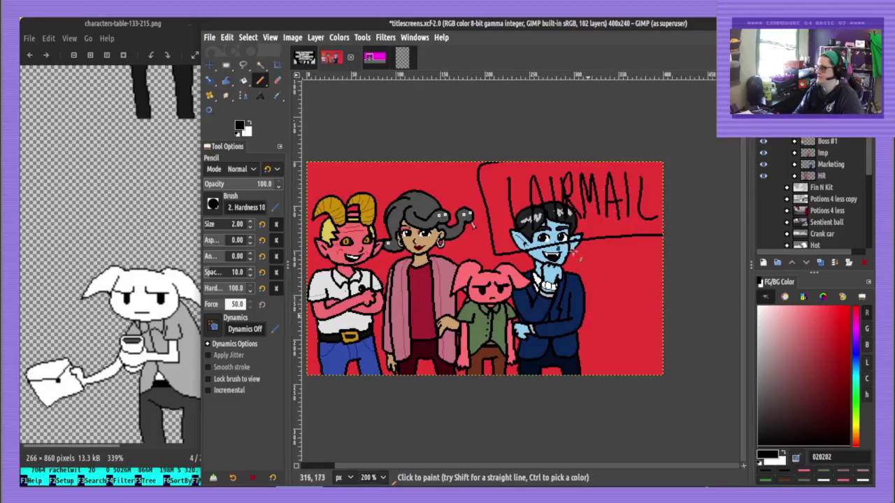
left_click_drag(521, 192, 569, 203)
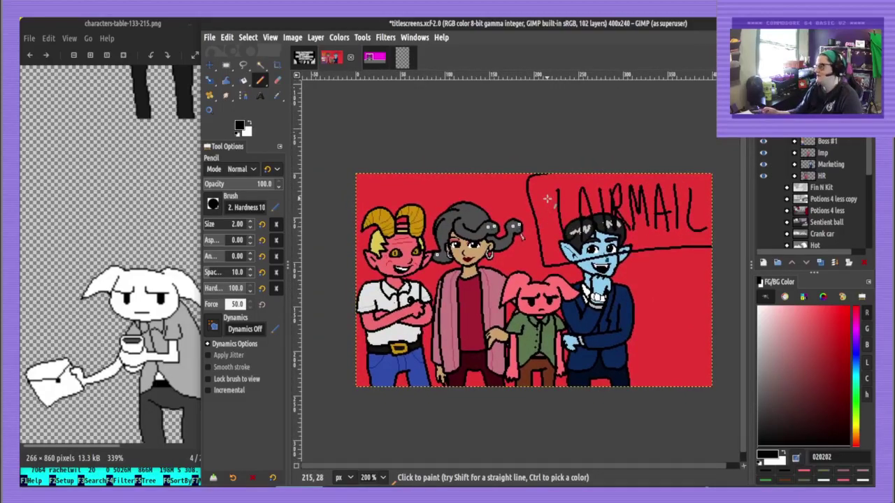
Shift the Imp layer group horizontally until the imp stands at the far right end of the character lineup
left_click(821, 153)
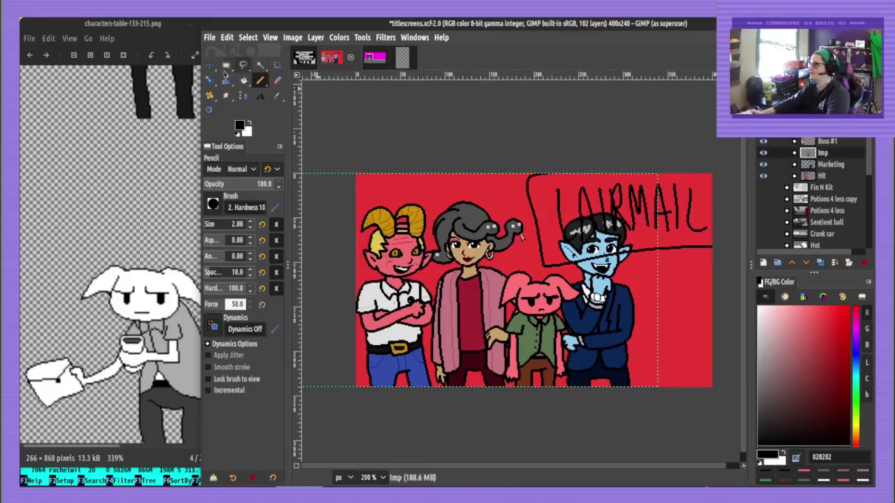
left_click(210, 67)
key("shift+Right")
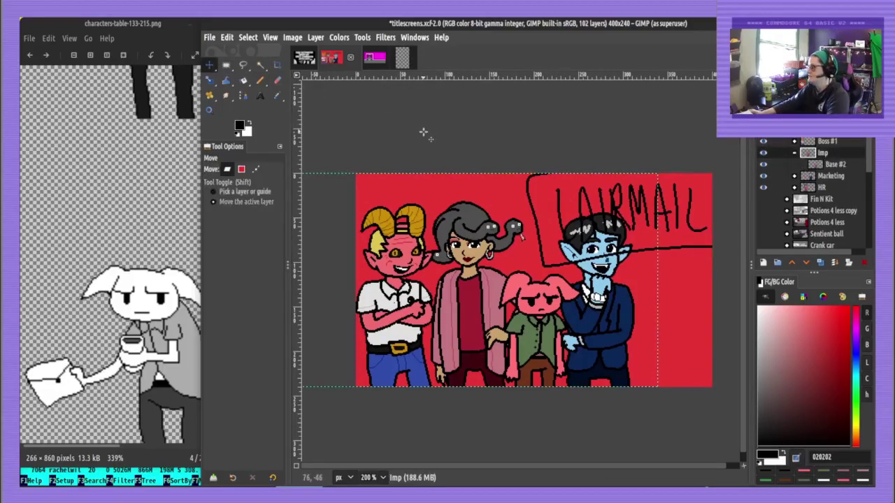
key("shift+Right")
key("shift+Right")
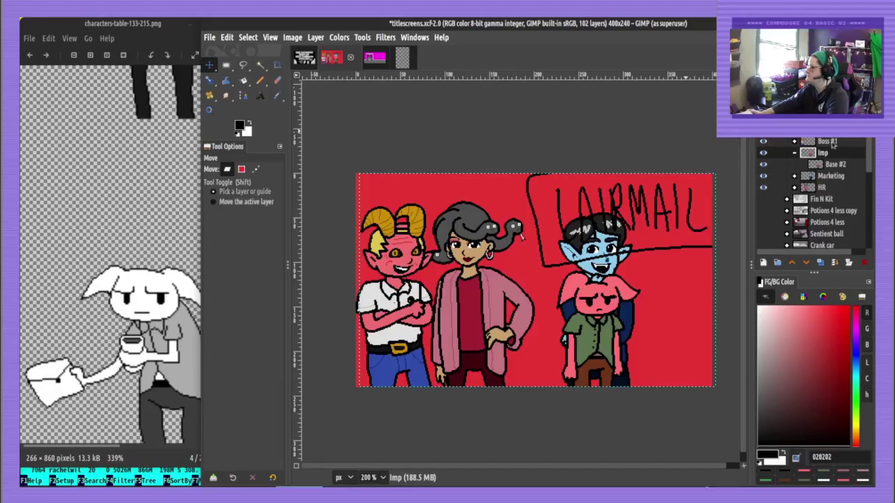
Shift the Marketing layer group left so the blue vampire stands directly between the grey-haired woman and the imp
left_click(835, 176)
key("shift+Left")
key("shift+Left")
key("shift+Left")
key("shift+Left")
key("shift+Left")
key("shift+Left")
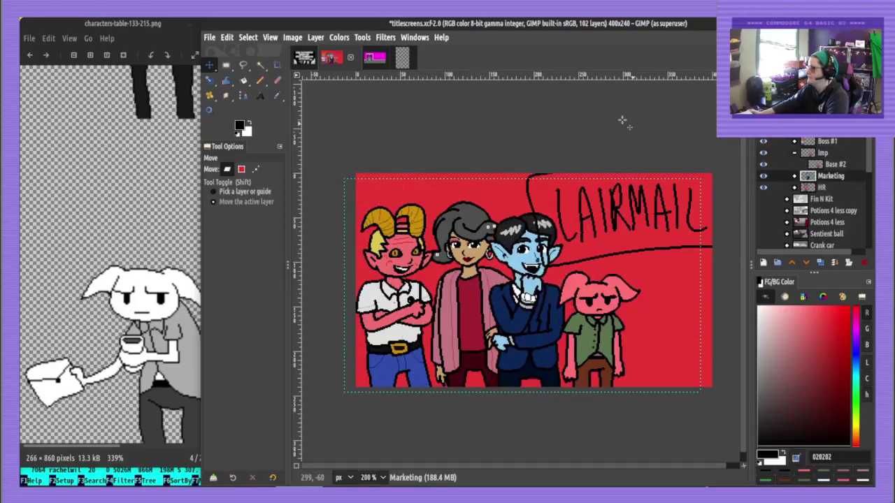
key("shift+Right")
key("shift+Left")
key("shift+Right")
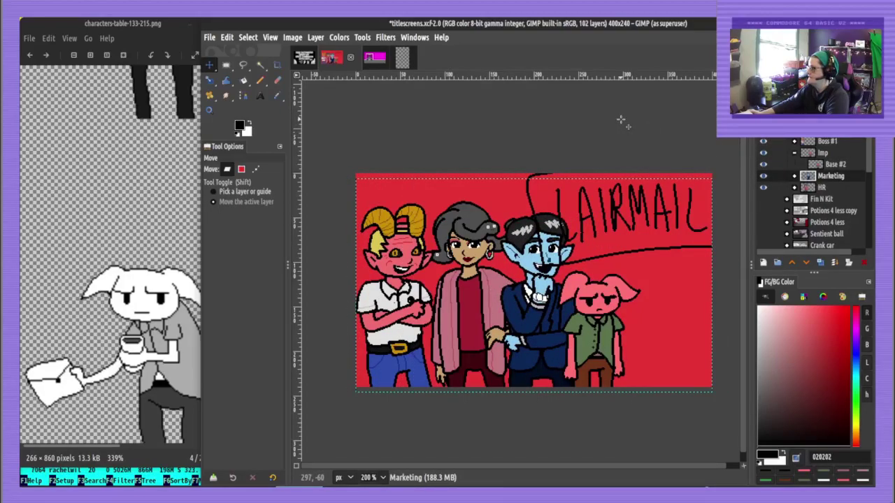
key("shift+Left")
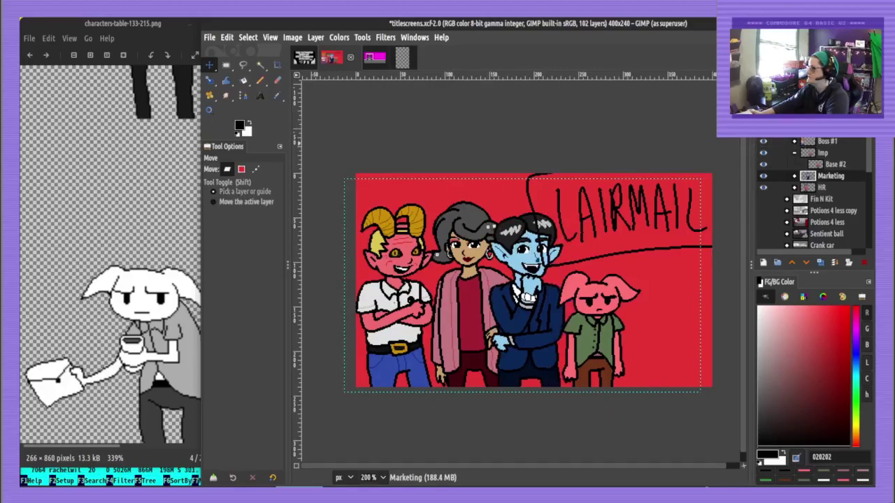
Place the Title #1 group below HR in the layer stack and cut the handwritten LAIRMAIL lettering from layer title #12
left_click_drag(829, 118, 827, 192)
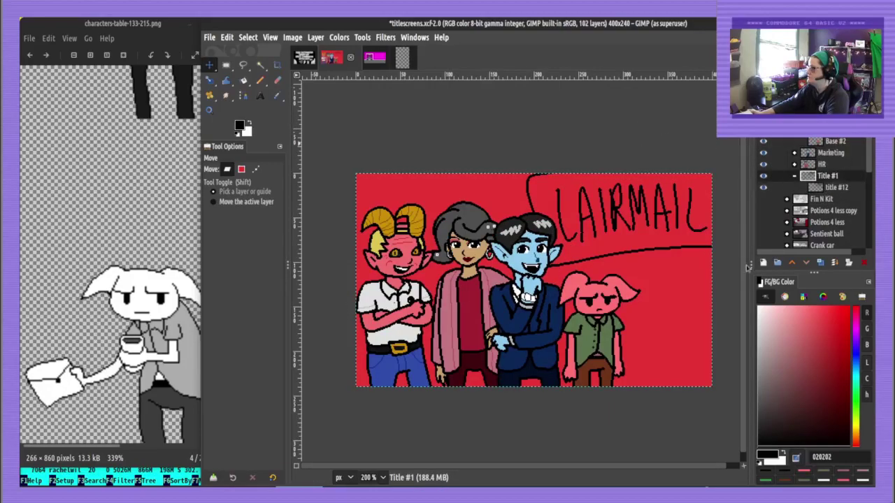
key("x")
key("r")
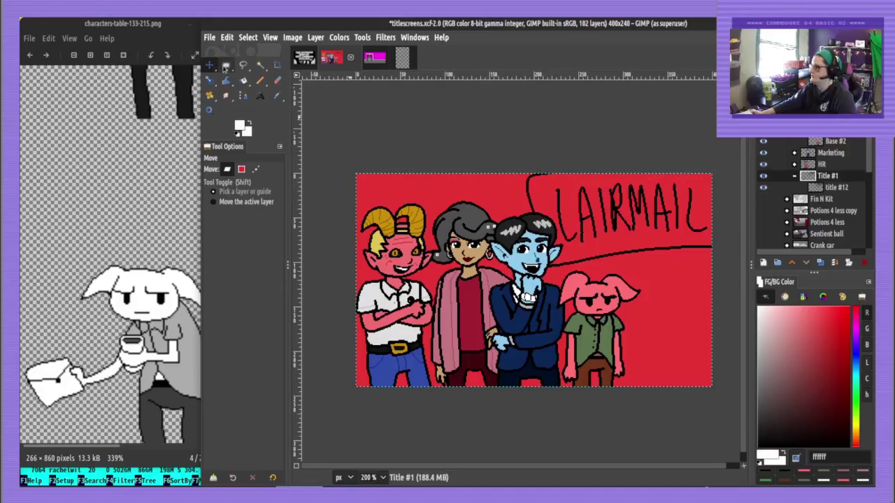
left_click_drag(555, 178, 764, 236)
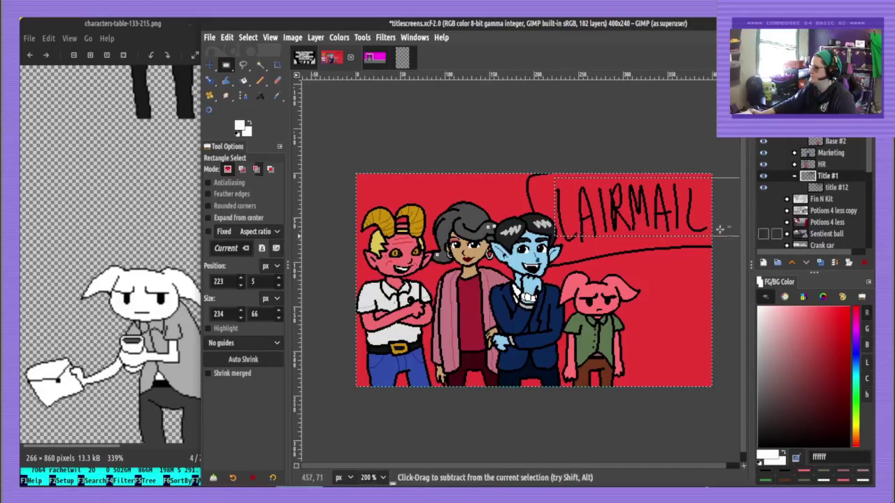
key("ctrl+shift+a")
left_click(837, 188)
key("ctrl+x")
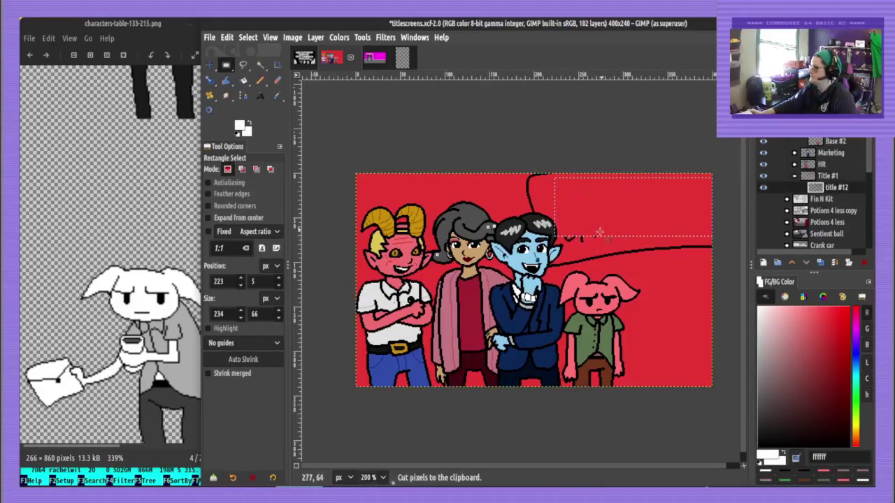
left_click_drag(560, 226, 604, 244)
key("ctrl+x")
key("ctrl+shift+a")
Fill the empty sign shape on layer title #12 with white ffffff
key("shift+b")
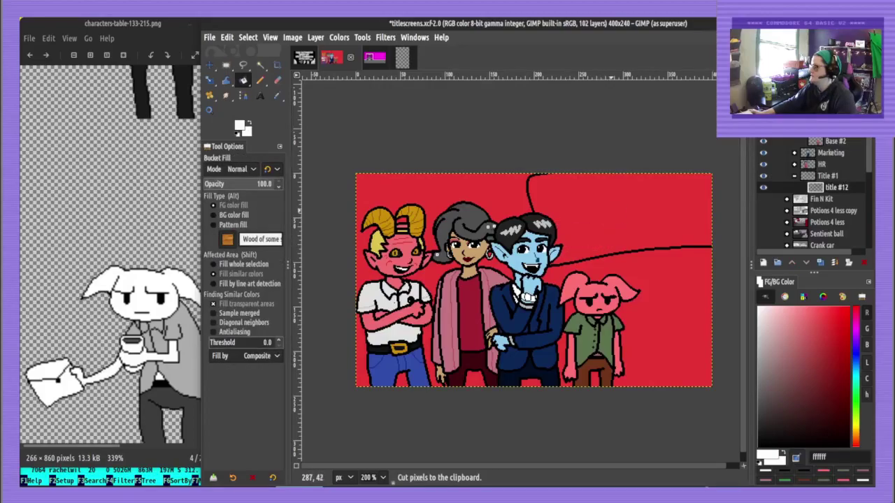
left_click(611, 212)
key("n")
key("m")
key("f")
key("u")
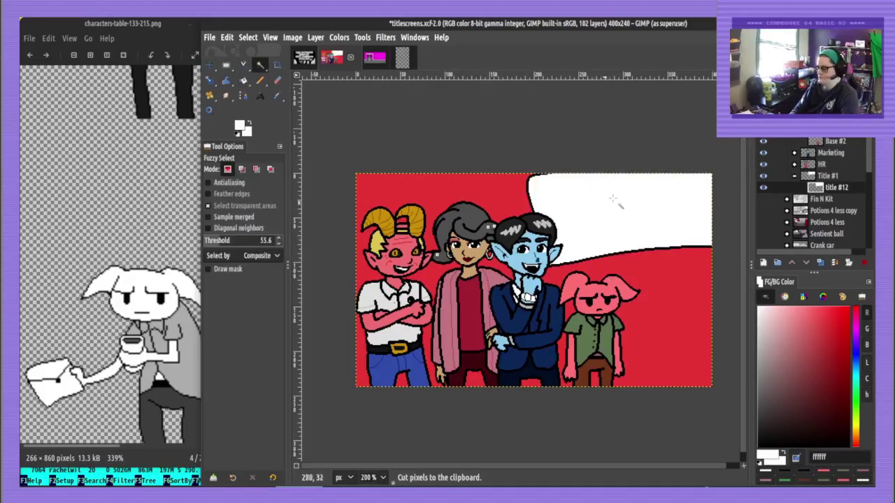
Draw a V-shaped envelope flap line across the white sign in near-black 020202 with the 2 px Pencil
key("n")
left_click(528, 186, "ctrl")
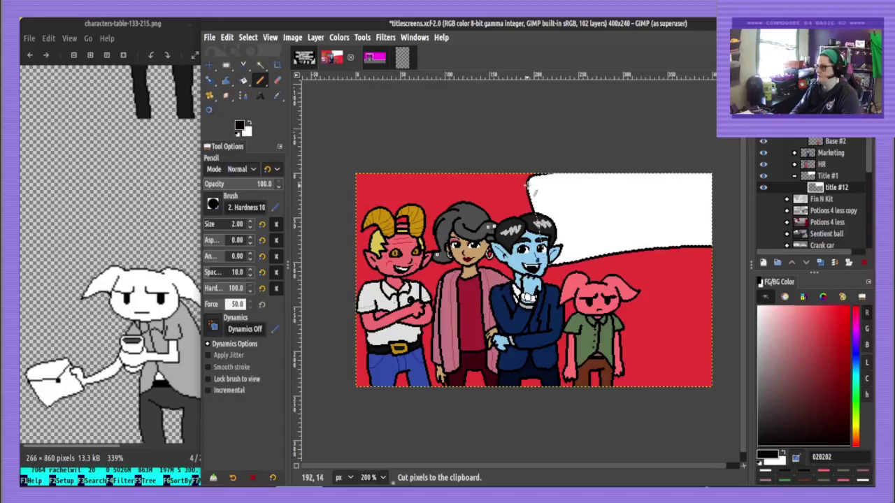
left_click_drag(528, 184, 619, 196)
key("ctrl+z")
mouse_move(528, 183)
left_mouse_down()
mouse_move(625, 201)
mouse_move(701, 170)
left_mouse_up()
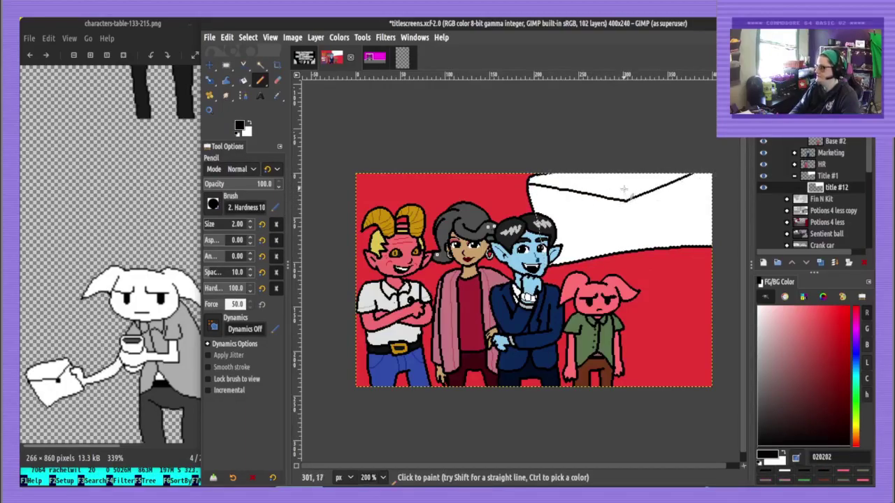
Outline a small upright clasp at the flap's point and fill both of its halves with light blue 76aaff
mouse_move(623, 188)
left_mouse_down()
mouse_move(631, 212)
mouse_move(634, 187)
mouse_move(625, 188)
left_mouse_up()
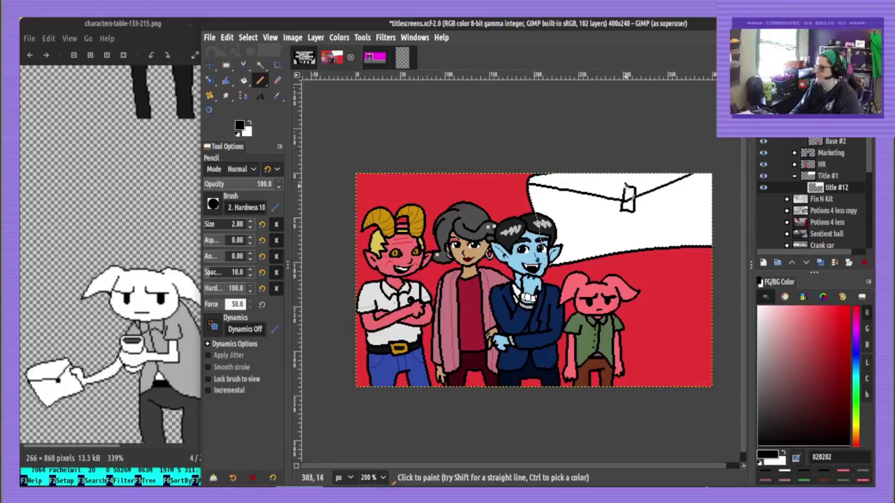
left_click(855, 362)
left_click_drag(793, 328, 807, 307)
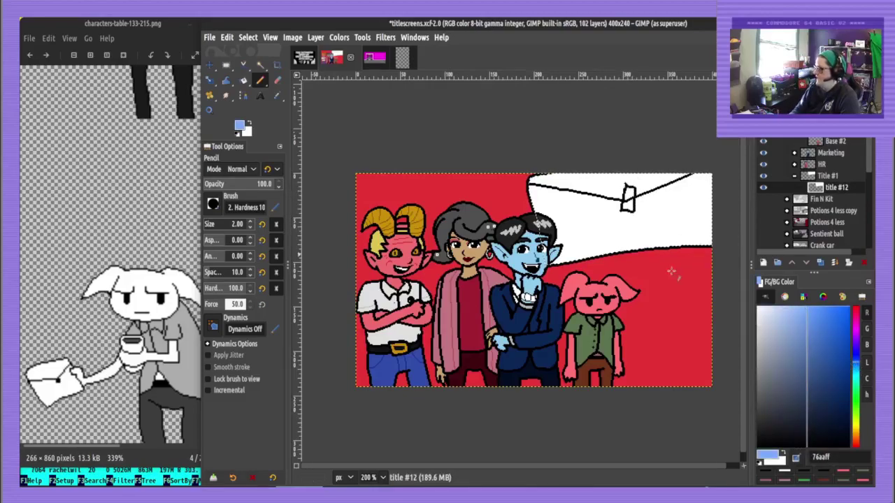
key("shift+b")
left_click(629, 193)
left_click(628, 207)
Recolour the part of the flap line that crosses the clasp in darker blue 2567d5 with the 2 px Pencil
scroll(627, 189, "up", 5)
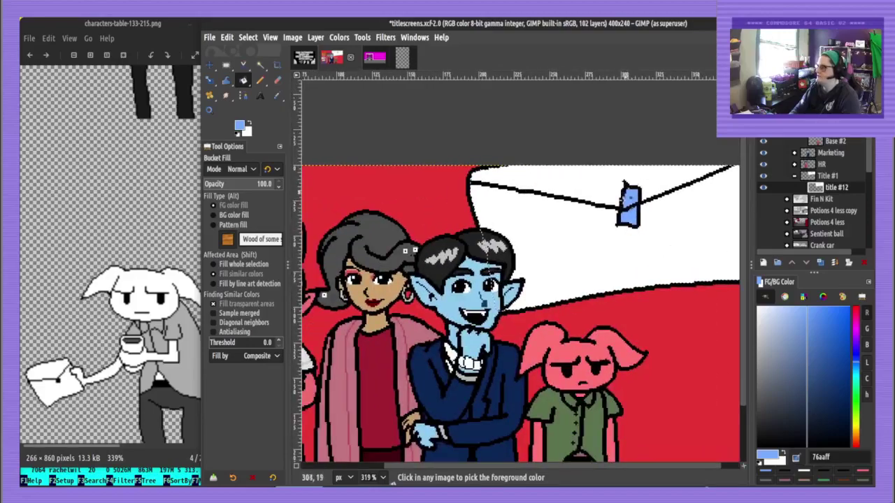
scroll(628, 199, "up", 6)
left_click_drag(830, 337, 833, 330)
key("n")
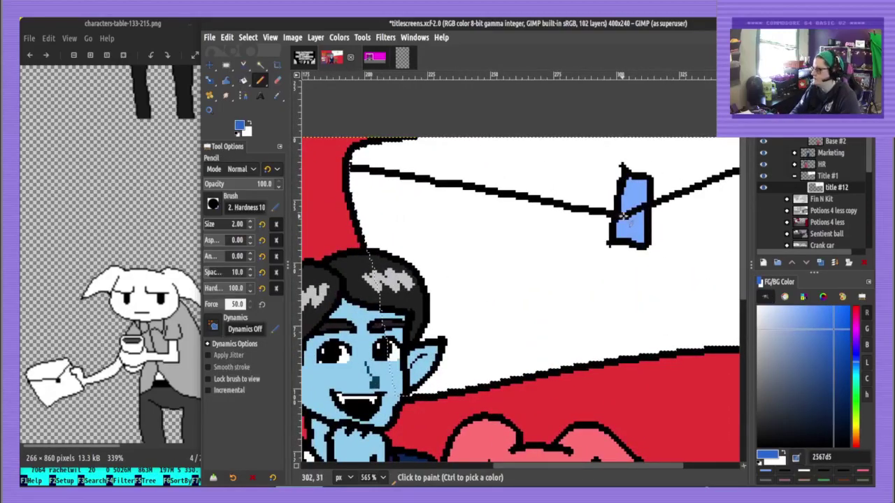
left_click_drag(621, 216, 648, 208)
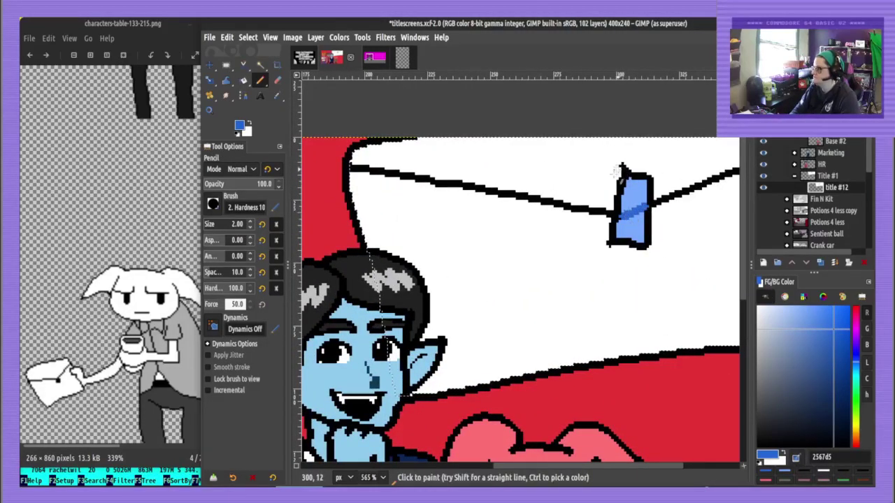
Tidy the clasp's stray outline corners with white and round off its upper edge in near-black 020202
key("x")
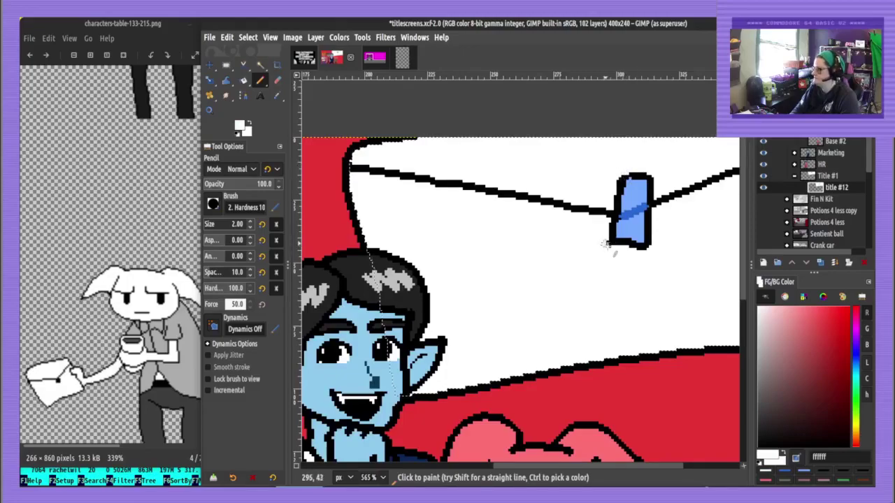
scroll(617, 297, "down", 1, "ctrl")
scroll(617, 275, "down", 1, "ctrl")
left_click(630, 216, "ctrl")
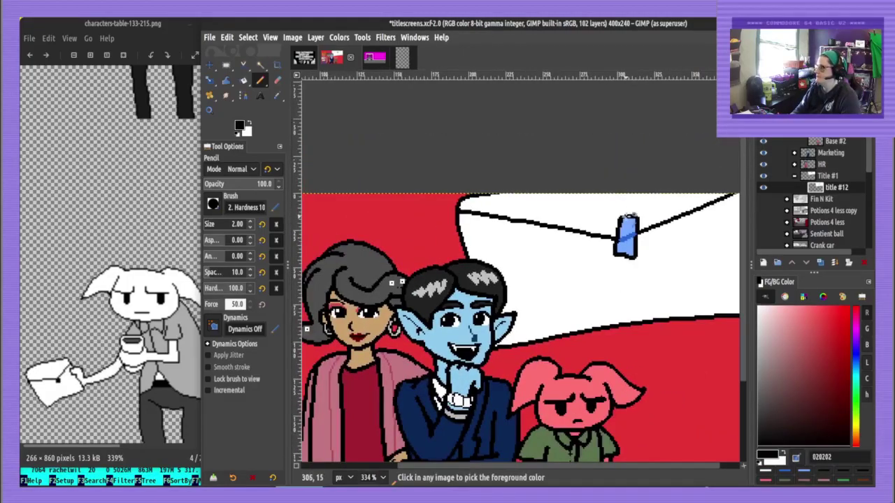
left_click_drag(620, 217, 617, 228)
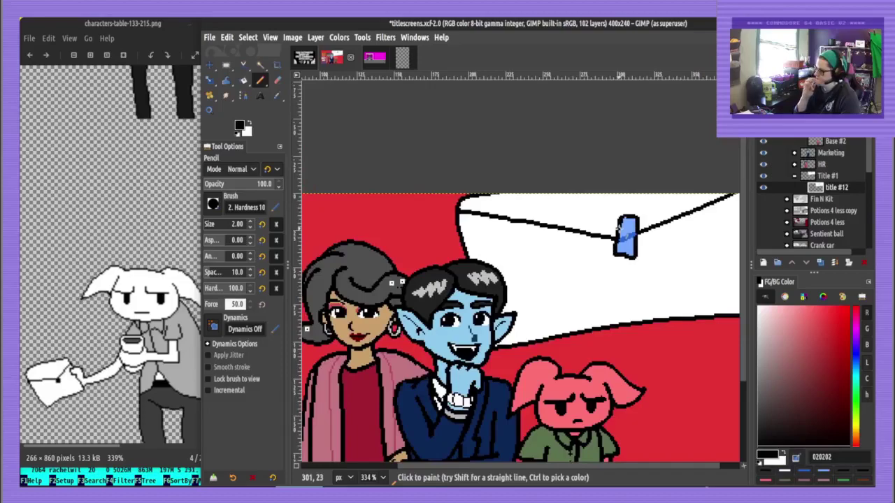
Add a transparent 400 × 240 px layer named Title above layer title #12
left_click(764, 263)
type("Title")
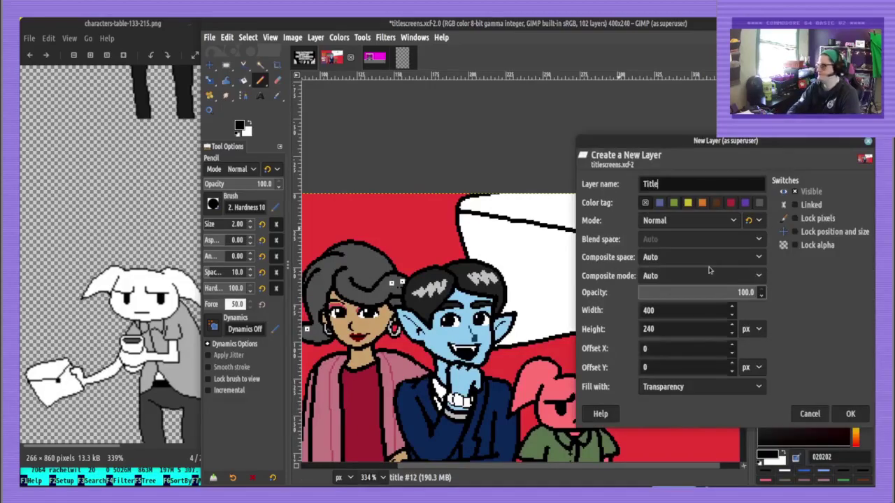
key("Return")
Handwrite the slanted serif capitals L, A, I, R and M in black 000000 across the envelope with the 2 px Pencil
left_click(759, 445)
mouse_move(502, 261)
left_mouse_down()
mouse_move(453, 253)
mouse_move(475, 322)
mouse_move(506, 316)
mouse_move(506, 302)
left_mouse_up()
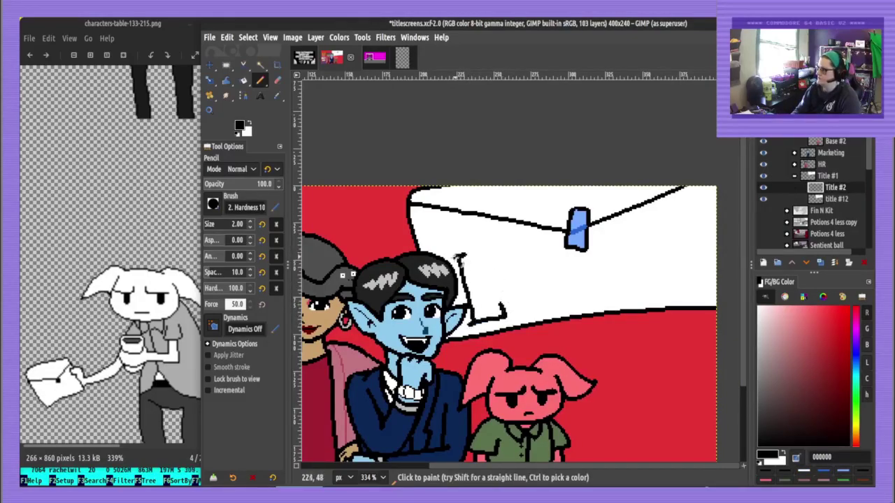
mouse_move(489, 298)
left_mouse_down()
mouse_move(493, 253)
mouse_move(517, 295)
mouse_move(508, 274)
mouse_move(528, 241)
mouse_move(528, 281)
mouse_move(537, 281)
left_mouse_up()
key("ctrl+z")
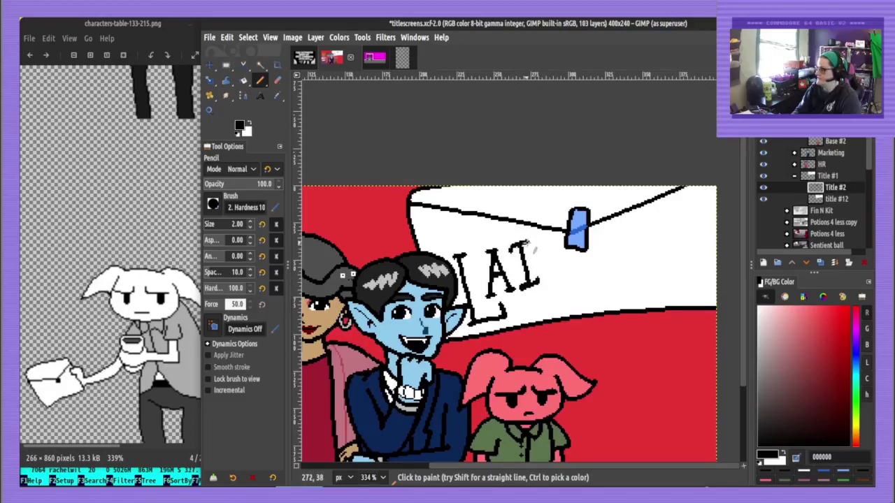
left_click_drag(543, 241, 552, 310)
mouse_move(539, 241)
left_mouse_down()
mouse_move(569, 251)
mouse_move(568, 274)
mouse_move(556, 286)
mouse_move(595, 302)
left_mouse_up()
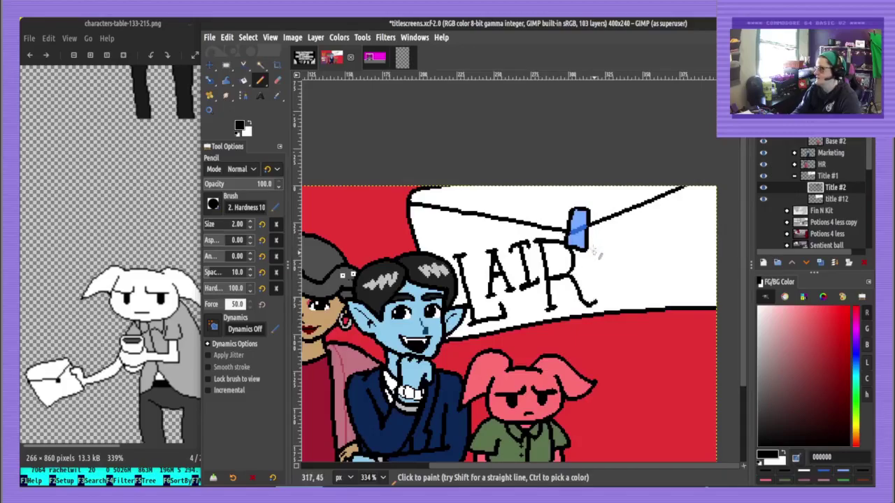
left_click_drag(592, 233, 601, 275)
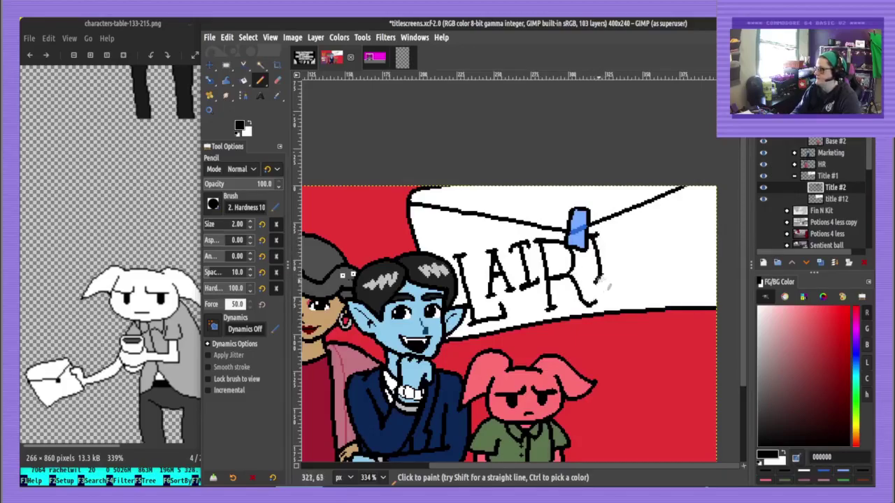
key("ctrl+z")
mouse_move(593, 235)
left_mouse_down()
mouse_move(602, 283)
mouse_move(600, 246)
mouse_move(622, 278)
mouse_move(618, 230)
mouse_move(643, 275)
left_mouse_up()
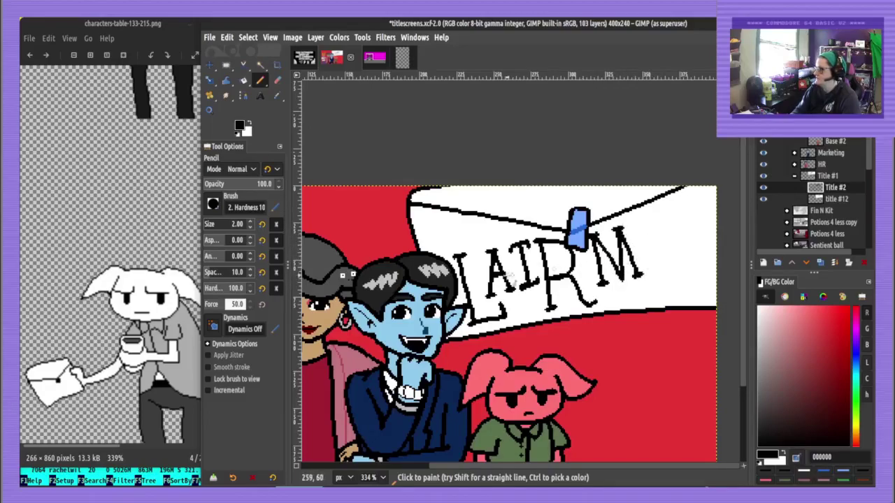
Copy the existing letters A and I and place the duplicates after the M in the title
key("u")
left_click(502, 274)
key("ctrl+c")
key("ctrl+v")
left_click_drag(501, 274, 657, 251)
left_click(521, 278)
left_click(529, 275)
key("ctrl+c")
key("ctrl+v")
left_click_drag(532, 281, 680, 264)
left_click(697, 258)
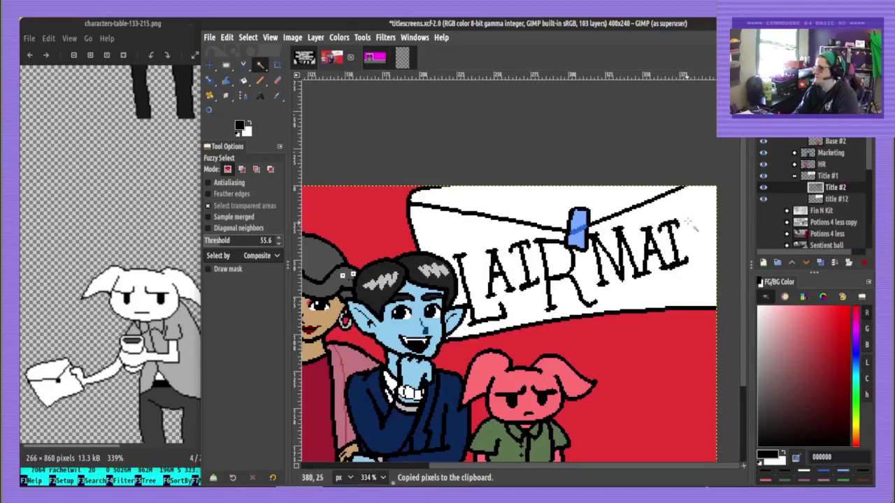
Draw the final serif L in black at the envelope's right edge to finish LAIRMAIL
key("n")
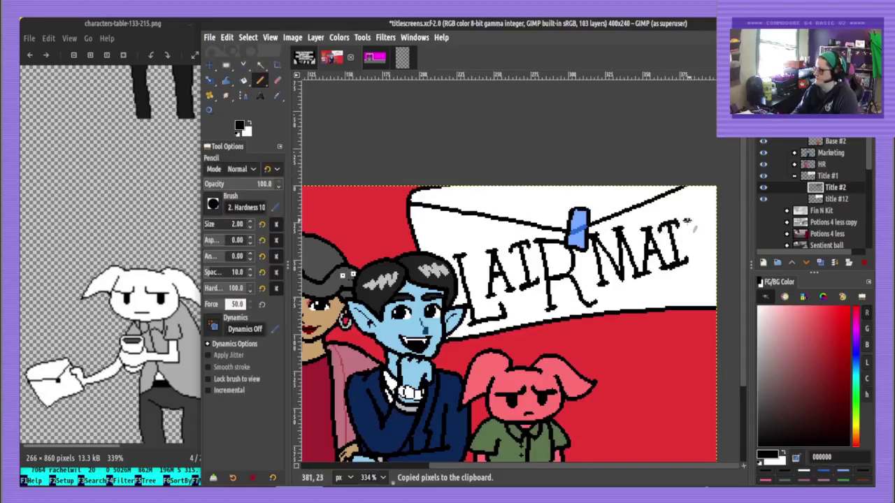
mouse_move(687, 221)
left_mouse_down()
mouse_move(696, 265)
mouse_move(714, 261)
left_mouse_up()
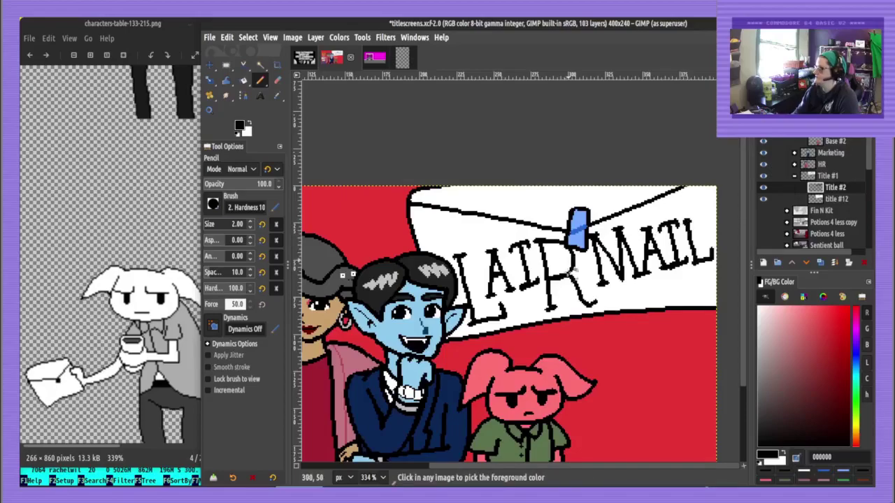
scroll(548, 308, "down", 2)
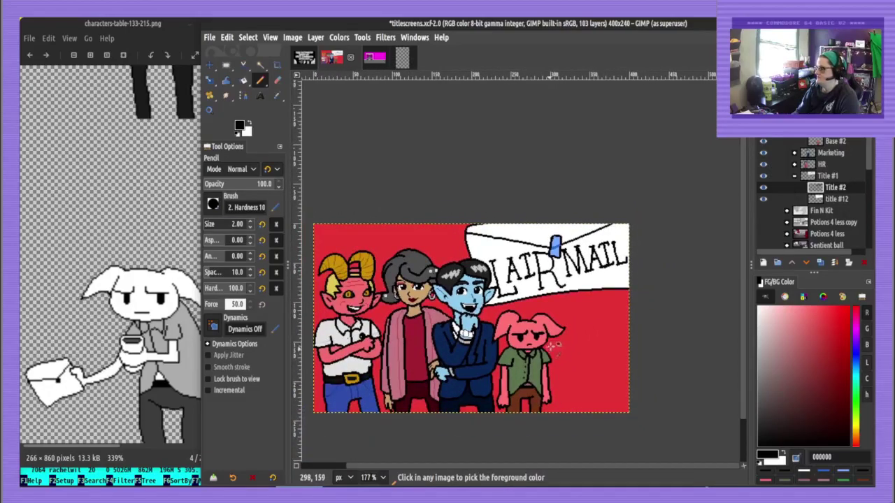
scroll(551, 347, "up", 1, "ctrl")
scroll(618, 371, "up", 1, "ctrl")
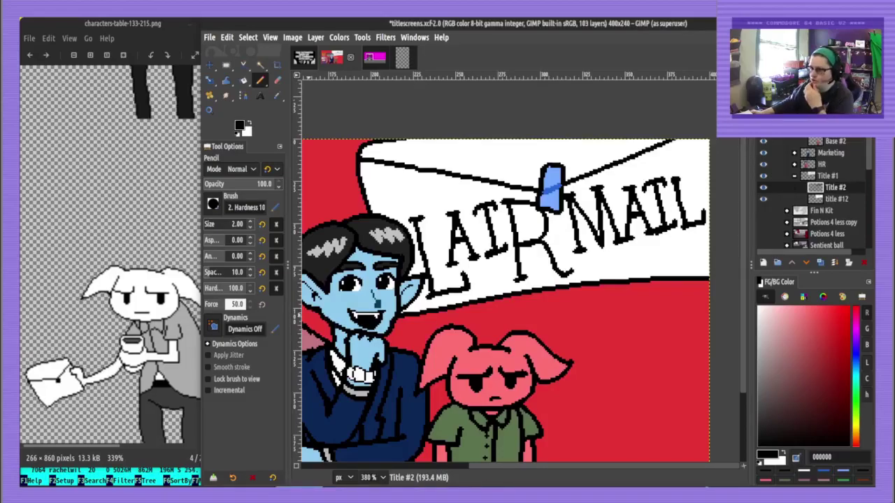
Check the Deskapades! title screen in the Playdate Simulator for reference, move its window aside and return to the title artwork
key("alt+Tab")
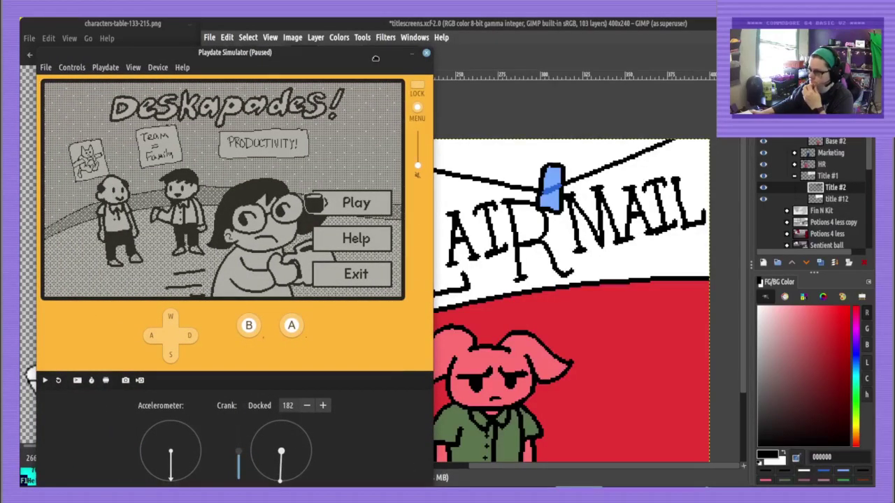
left_click_drag(375, 58, 0, 65)
left_click(463, 126)
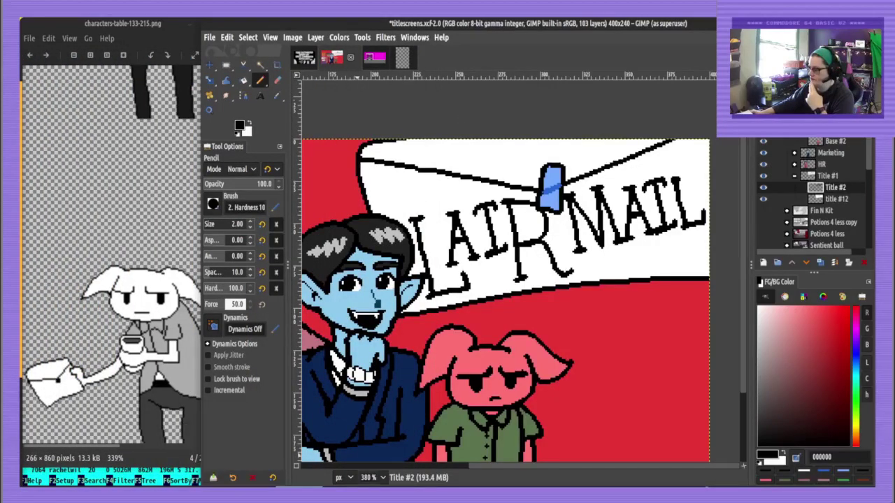
Open cursors.xcf from the RachelsGamePack design folder for editing
key("alt+Tab")
left_click(115, 182)
left_click(246, 182)
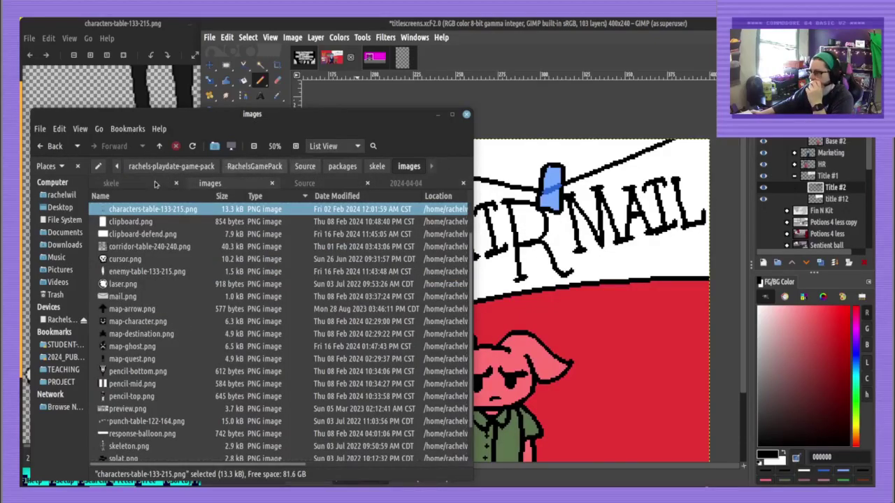
left_click(118, 185)
left_click(392, 167)
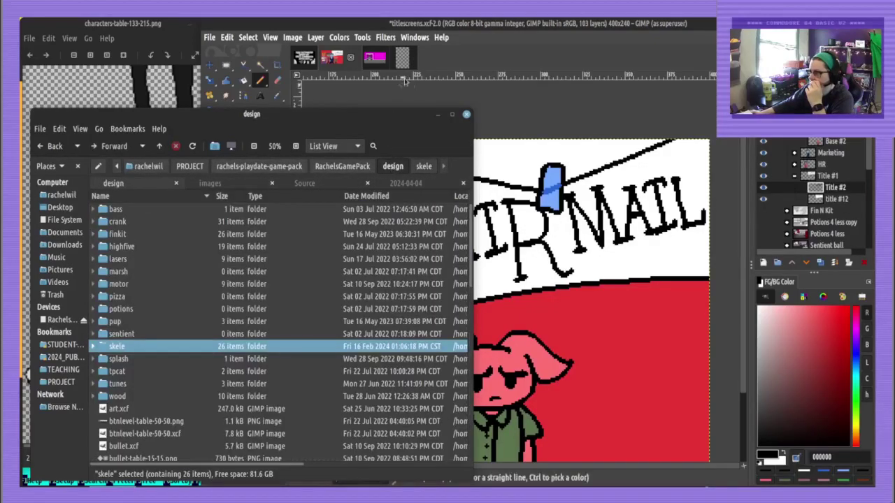
scroll(151, 345, "down", 5)
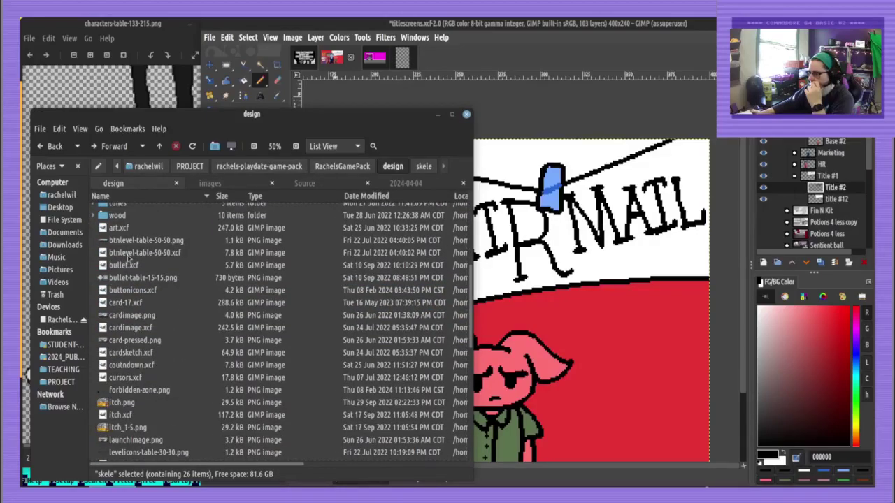
double_click(120, 377)
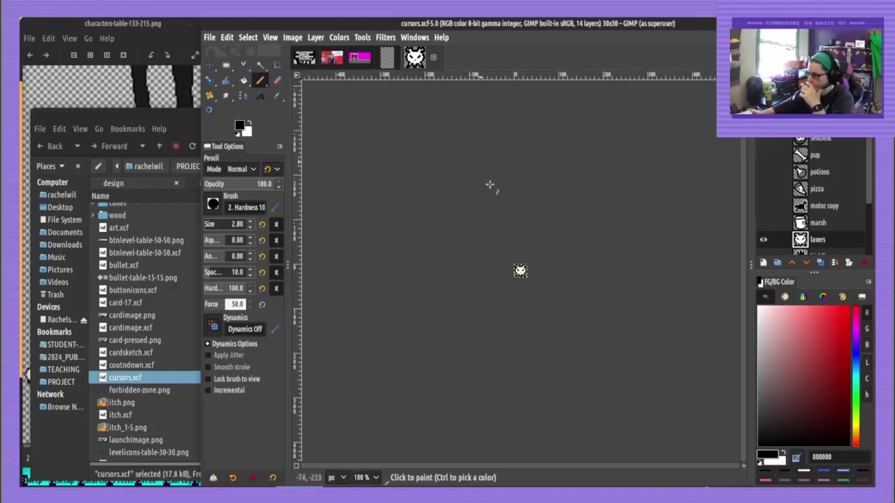
scroll(543, 244, "up", 5)
scroll(554, 246, "down", 2)
left_click_drag(505, 331, 520, 236)
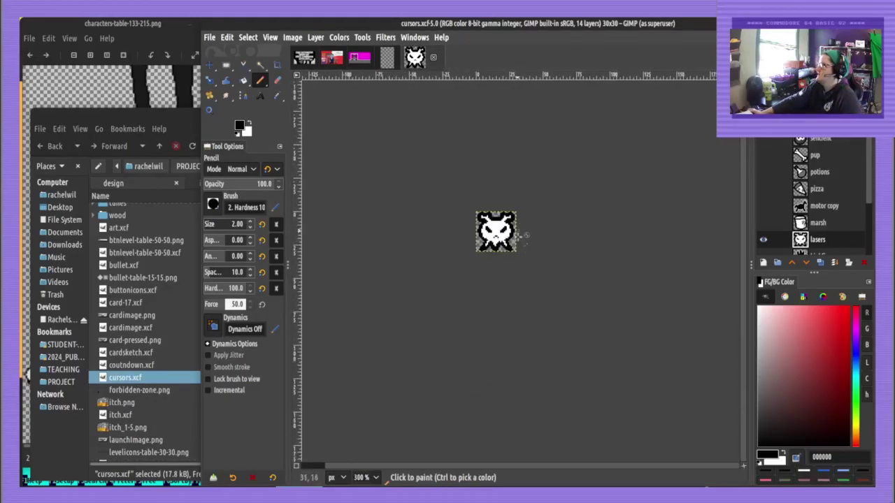
scroll(524, 235, "up", 2)
Duplicate the skele cursor layer, show the copy and cut all of its pixels to leave it blank
left_click(818, 126)
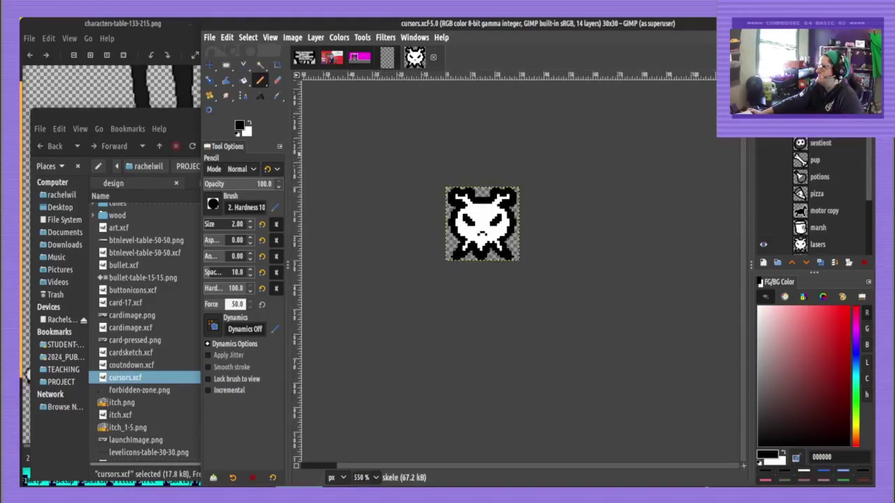
right_click(811, 125)
left_click(780, 140)
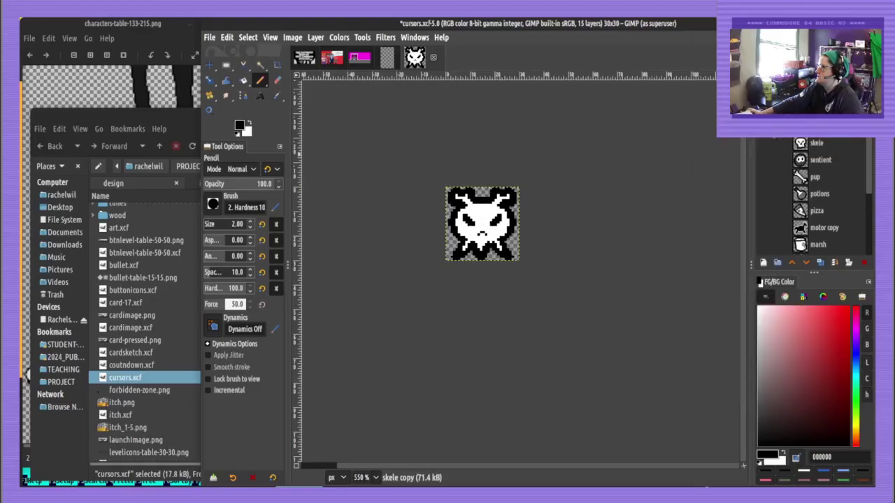
left_click(763, 125)
key("ctrl+x")
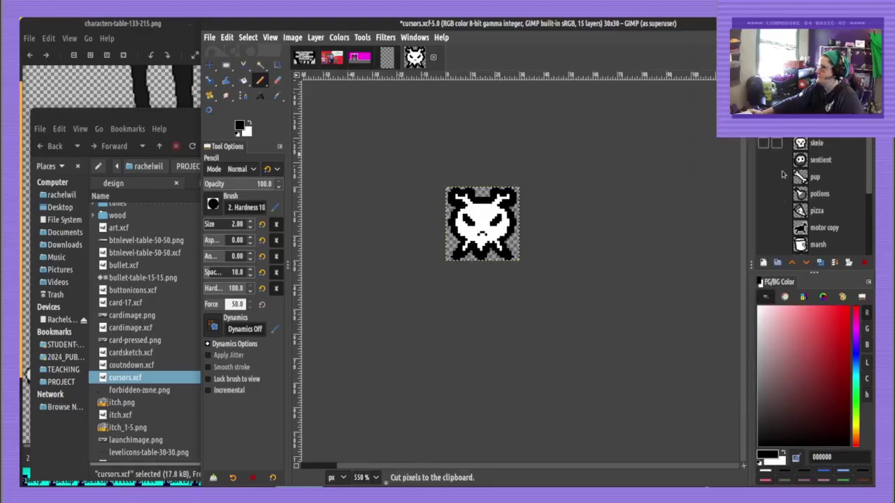
Hide the lasers layer and save cursors.xcf
scroll(762, 192, "down", 3)
left_click(763, 174)
scroll(764, 175, "up", 3)
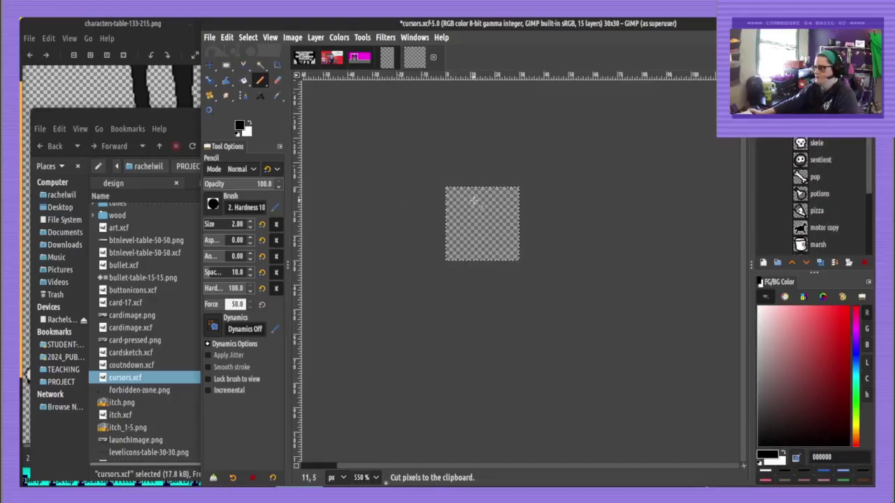
scroll(475, 201, "up", 2)
key("ctrl+s")
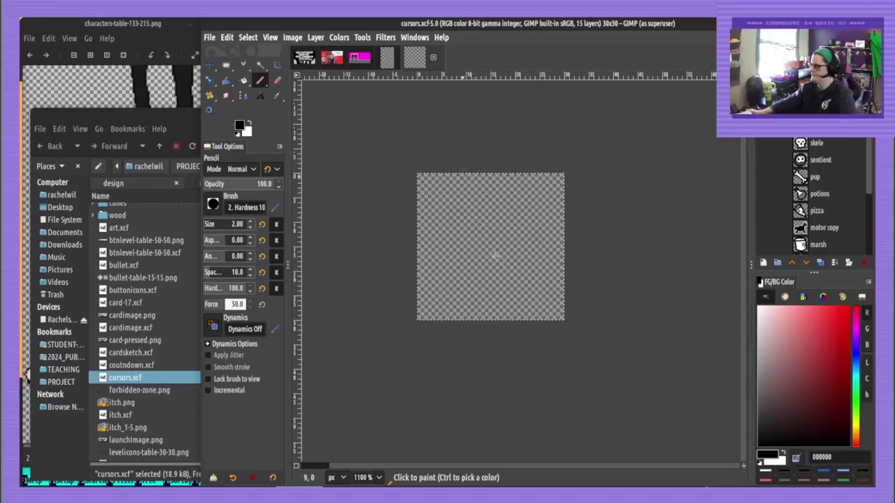
Draw a closed, diagonal pencil-shaped outline in black across the 30x30 canvas with the 2 px Pencil
scroll(497, 254, "up", 2)
left_click_drag(562, 342, 575, 389)
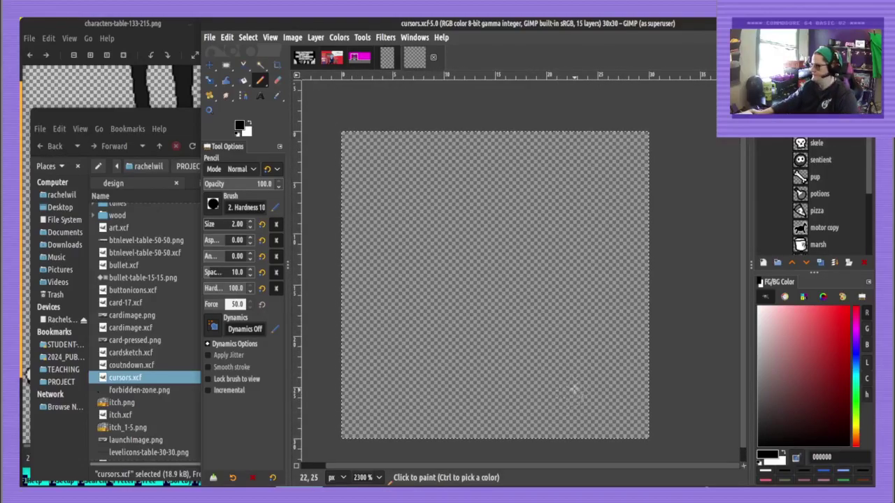
left_click(562, 404)
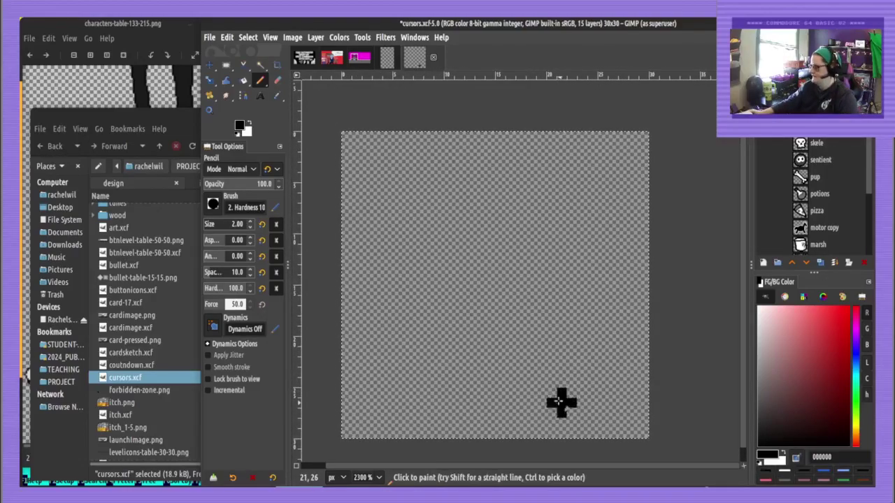
left_click(366, 215, "shift")
left_click(367, 179, "shift")
mouse_move(366, 178)
left_mouse_down()
mouse_move(391, 149)
mouse_move(418, 147)
left_mouse_up()
left_click(614, 331, "shift")
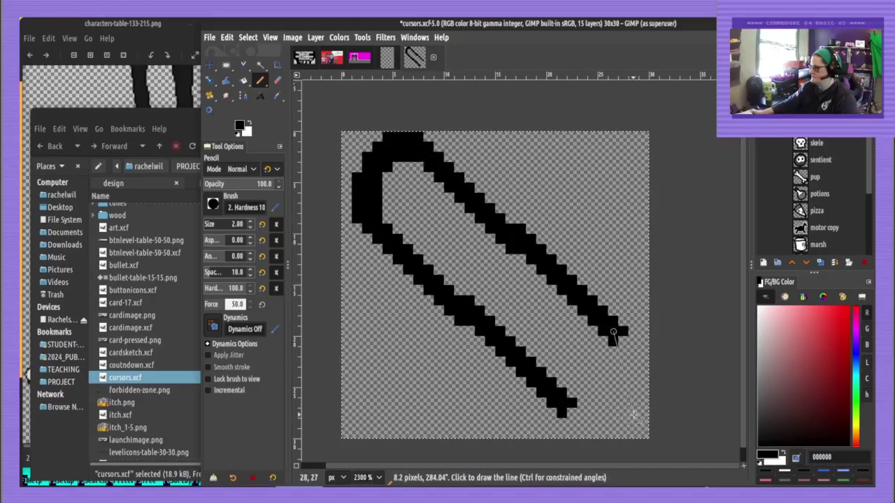
left_click(633, 414, "shift")
left_click(563, 410, "shift")
Fill the pencil shape with white, then widen the white interior near its lower tip with a 1 px Pencil
key("x")
key("shift+b")
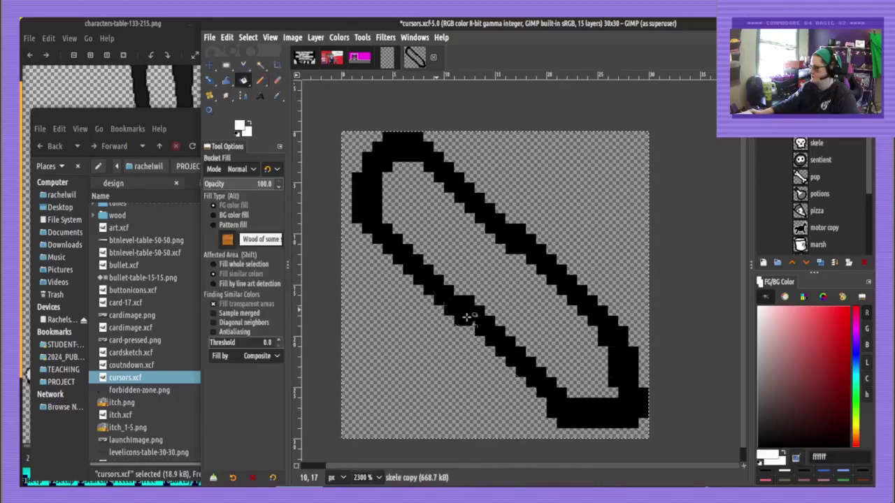
left_click(532, 320)
key("n")
key("bracketleft")
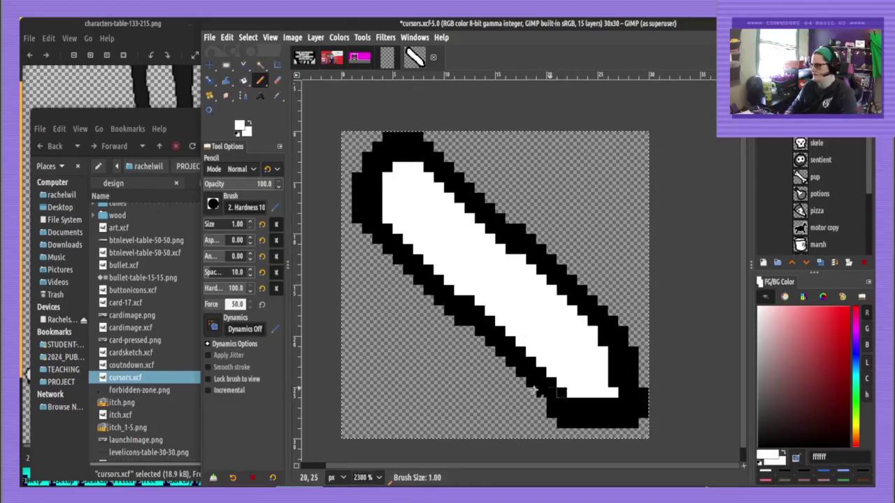
mouse_move(573, 404)
left_mouse_down()
mouse_move(604, 403)
mouse_move(614, 373)
mouse_move(622, 381)
mouse_move(606, 343)
mouse_move(613, 337)
left_mouse_up()
key("x")
mouse_move(623, 382)
left_mouse_down()
mouse_move(623, 395)
mouse_move(603, 403)
mouse_move(623, 403)
left_mouse_up()
Draw a 1 px black diagonal line across the shaft to separate the sharpened tip from the pencil's body
left_click(562, 372)
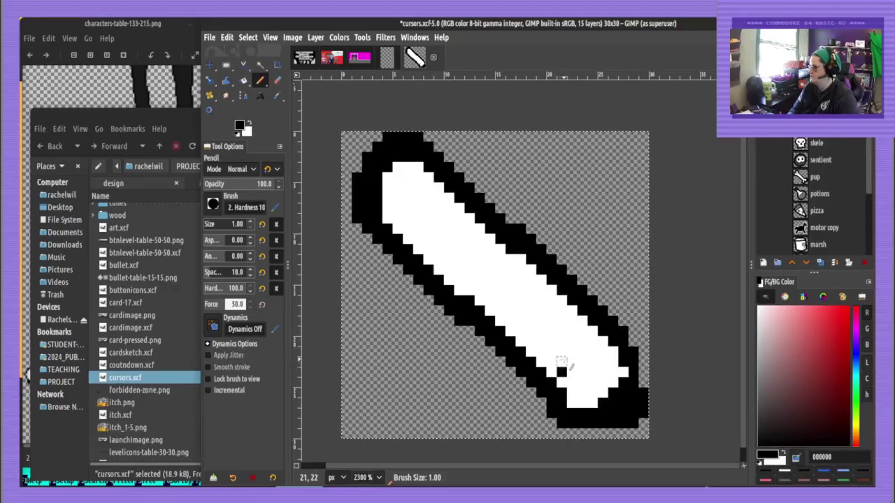
left_click(562, 362)
left_click(572, 362)
left_click(572, 353)
left_click(582, 352)
left_click(593, 342)
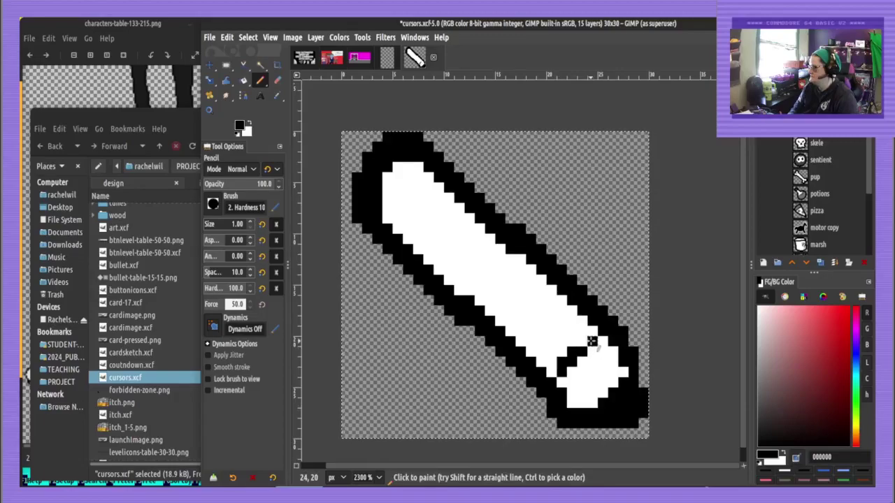
left_click_drag(592, 341, 604, 344)
left_click(552, 372)
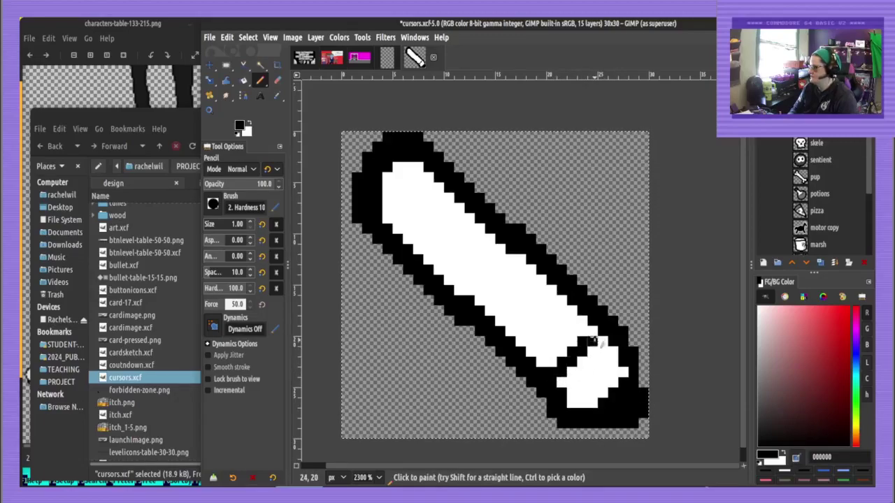
left_click(592, 332)
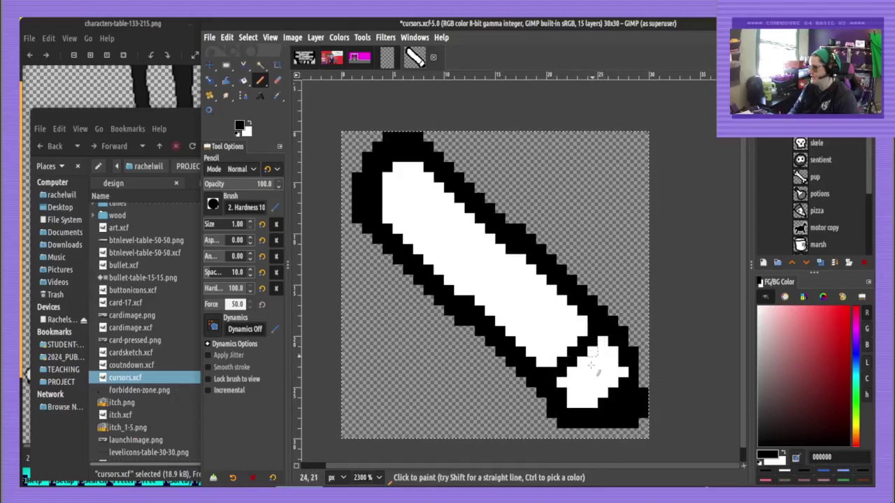
Reshape the pencil's point by erasing its outer left corner and extending the black lead into the canvas's lower-right corner
left_click(571, 404)
key("shift+e")
left_click_drag(552, 414, 571, 435)
key("n")
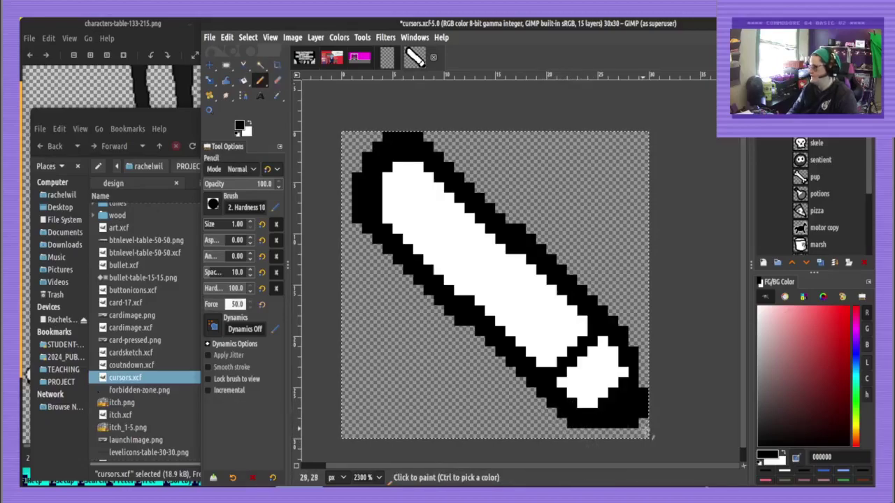
key("b")
key("n")
mouse_move(643, 425)
left_mouse_down()
mouse_move(633, 434)
mouse_move(602, 433)
left_mouse_up()
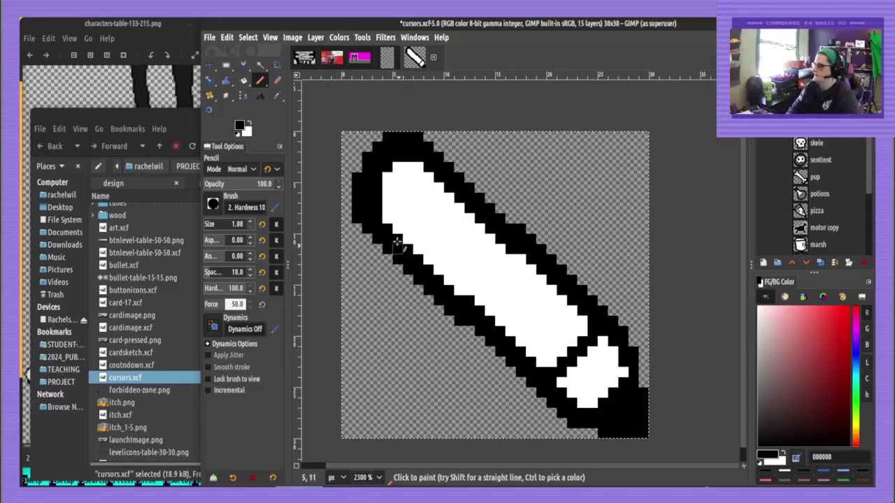
Draw two black lines across the pencil near the eraser end and fill the band between them with light grey c8c8c8
left_click_drag(400, 247, 451, 195)
mouse_move(430, 271)
left_mouse_down()
mouse_move(452, 251)
mouse_move(491, 229)
left_mouse_up()
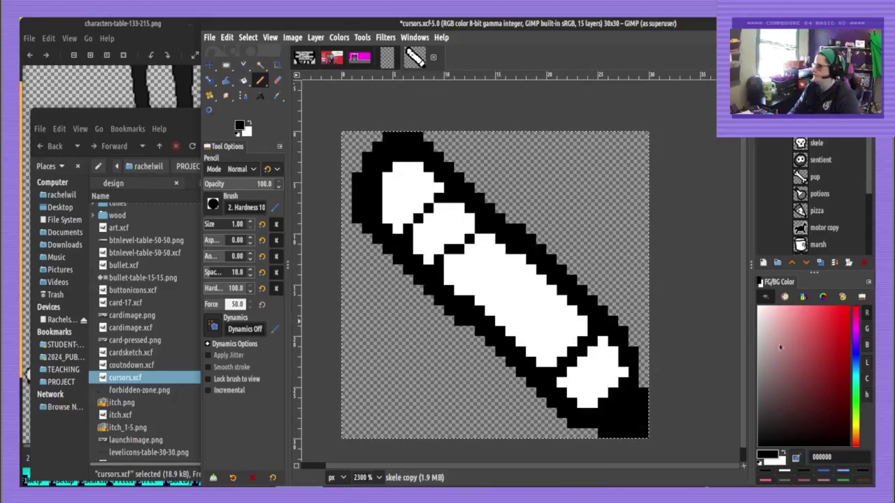
left_click_drag(774, 338, 757, 335)
key("shift+b")
left_click(460, 237)
key("n")
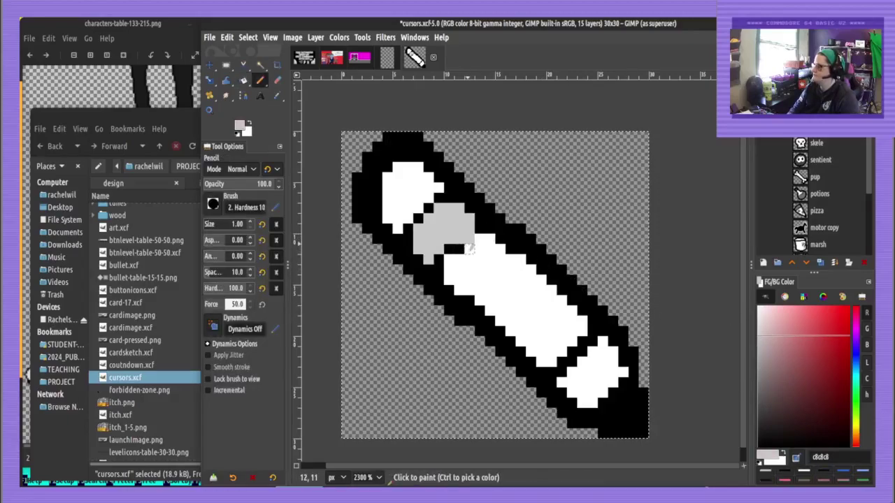
key("ctrl+z")
key("shift+b")
left_click(455, 229)
key("n")
Widen the eraser's white area to the left and smooth the black line between the grey band and the body
key("d")
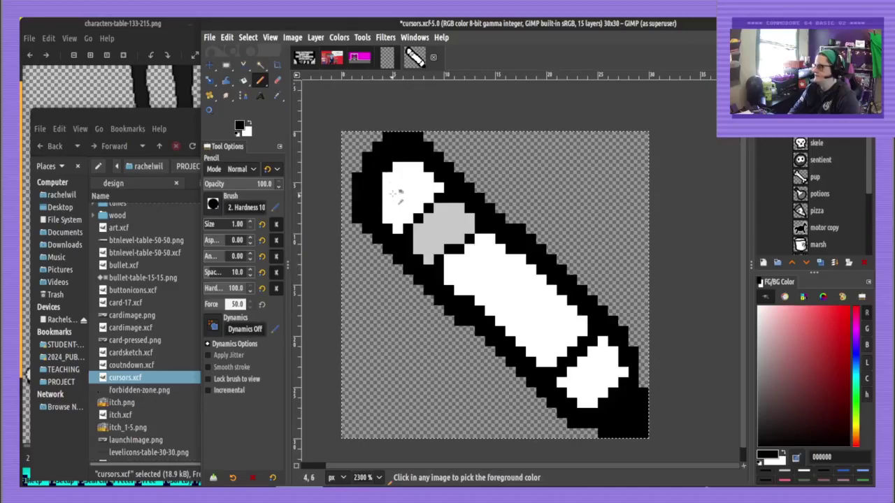
left_click(391, 196, "ctrl")
left_click_drag(377, 188, 378, 209)
left_click(459, 247, "ctrl")
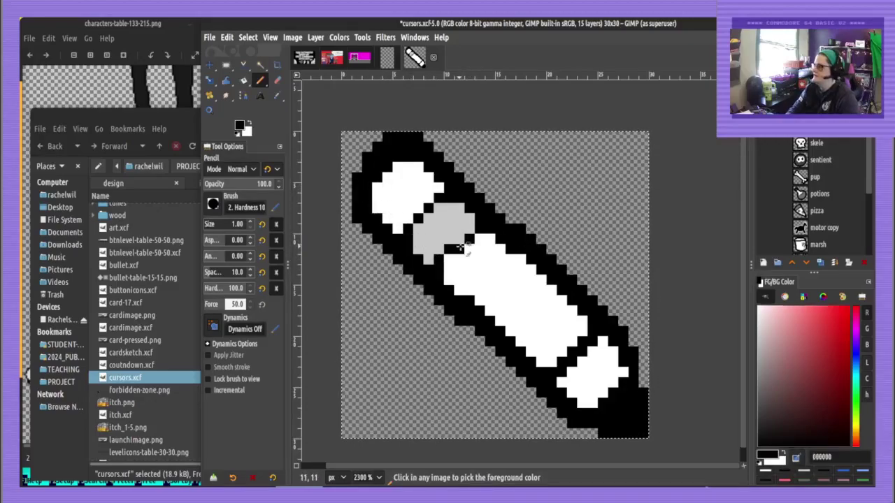
left_click(459, 239)
left_click(471, 257, "ctrl")
left_click(459, 249)
left_click(469, 240)
left_click(460, 240, "ctrl")
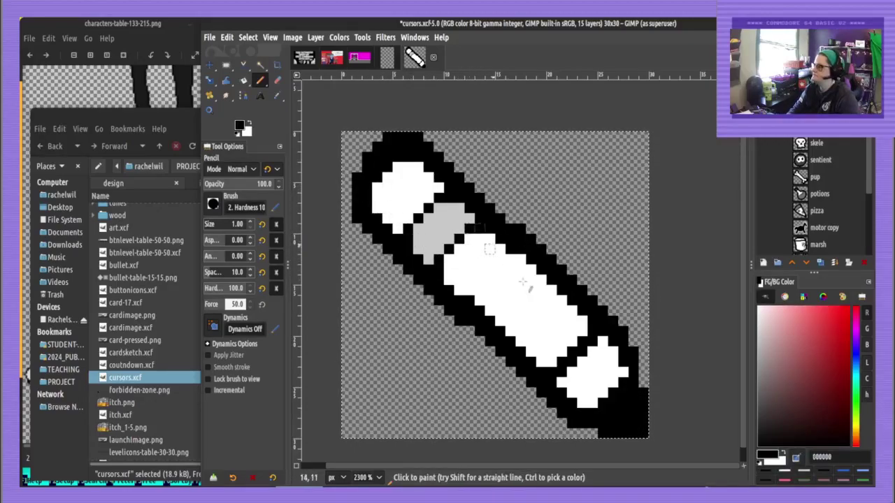
Draw two parallel 1 px black stripes lengthwise along the pencil's white body
left_click(470, 269)
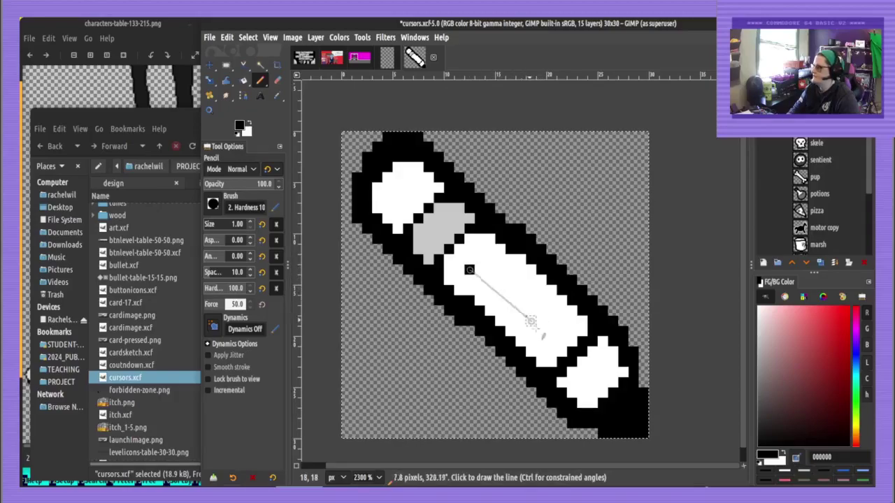
left_click(541, 341, "shift")
left_click(562, 322)
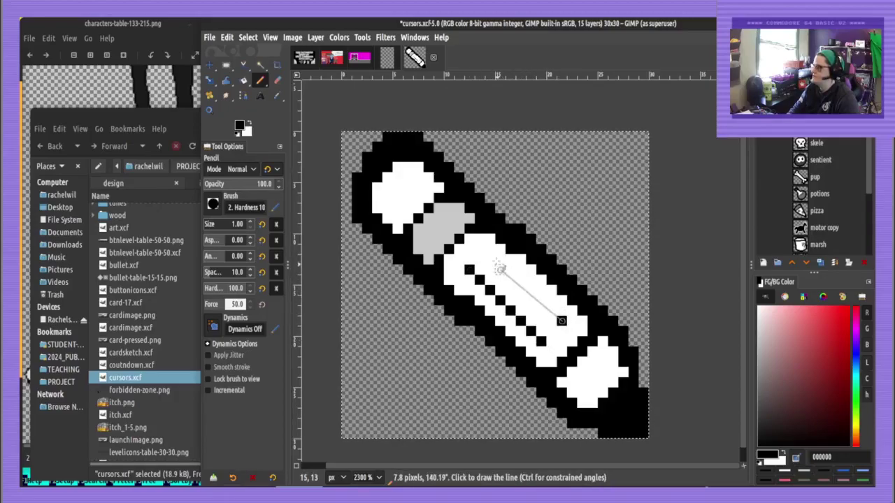
left_click(500, 270, "shift")
key("ctrl+z")
left_click(501, 259, "shift")
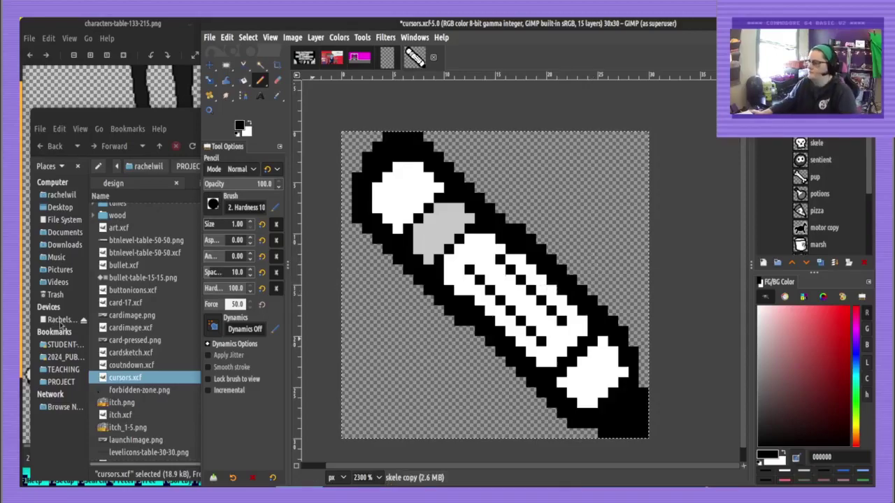
Open loadcursor-table-30-30.png from the game pack's Source images folder in the image editor
left_click(158, 290)
left_click(210, 184)
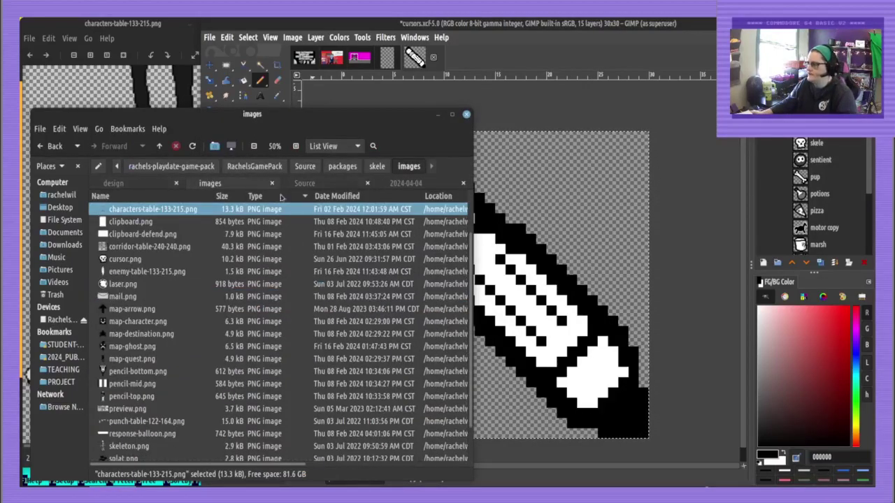
left_click(343, 166)
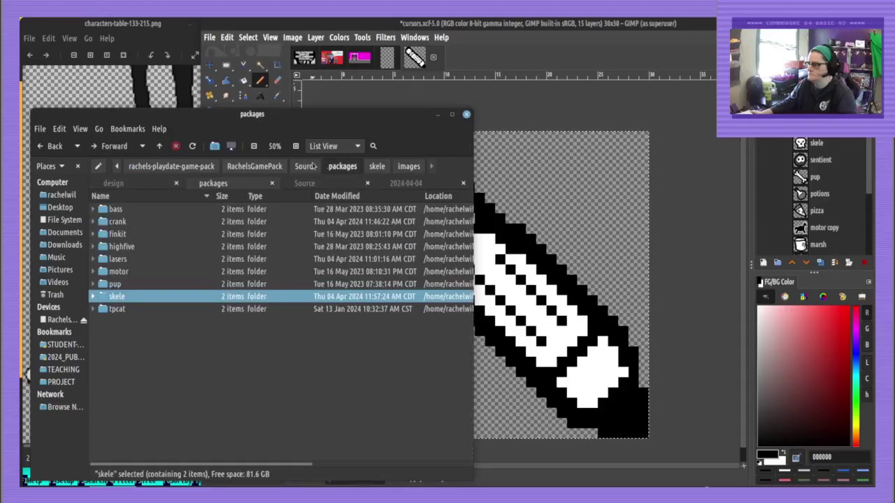
left_click(314, 167)
double_click(117, 244)
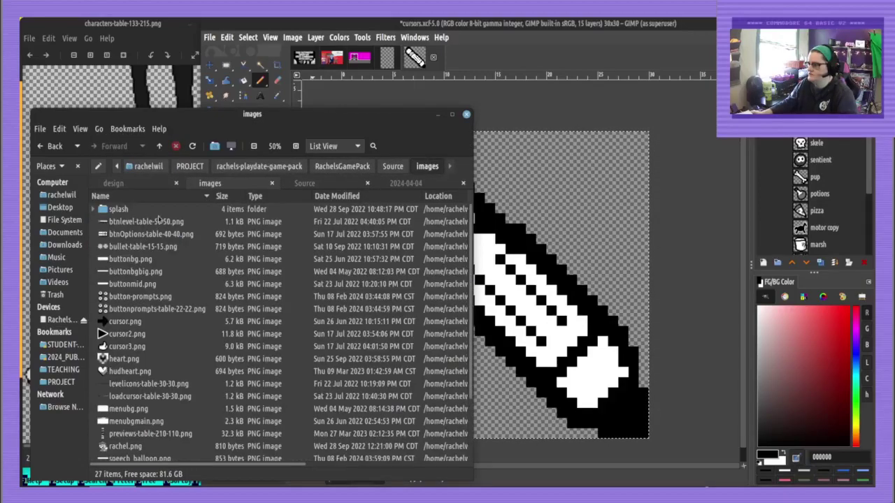
scroll(192, 244, "down", 3)
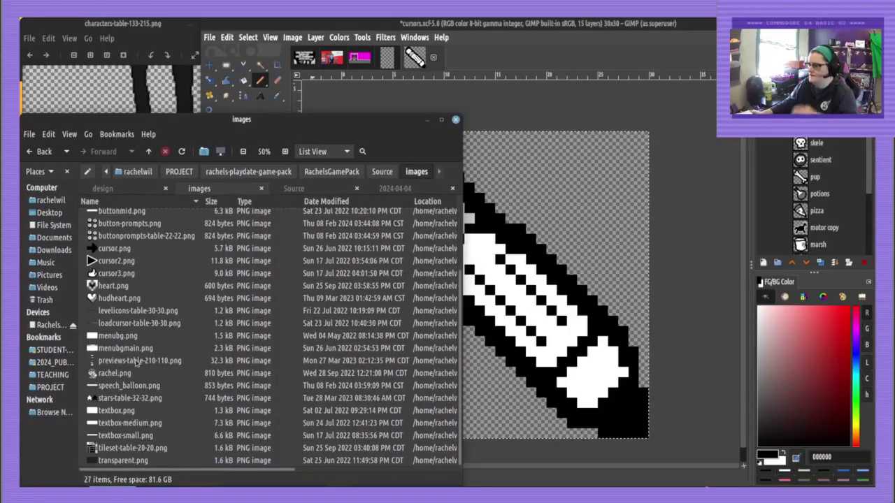
left_click(140, 360)
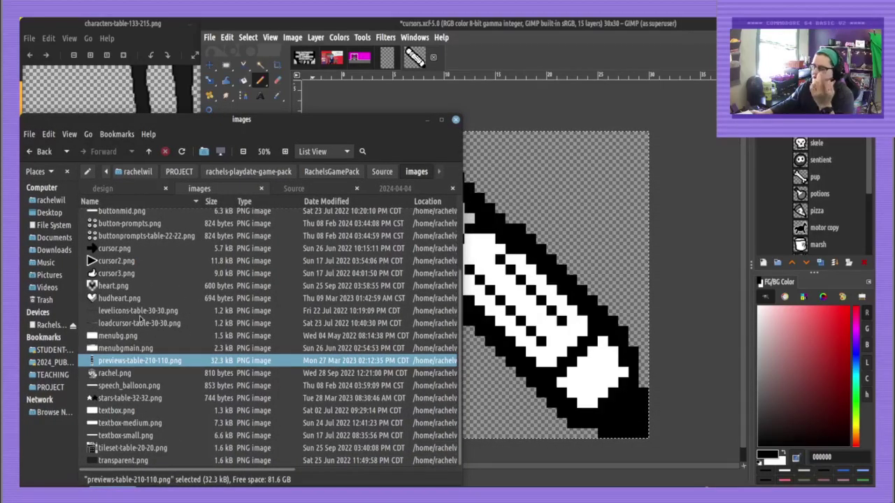
left_click(136, 323)
left_click_drag(226, 73, 227, 62)
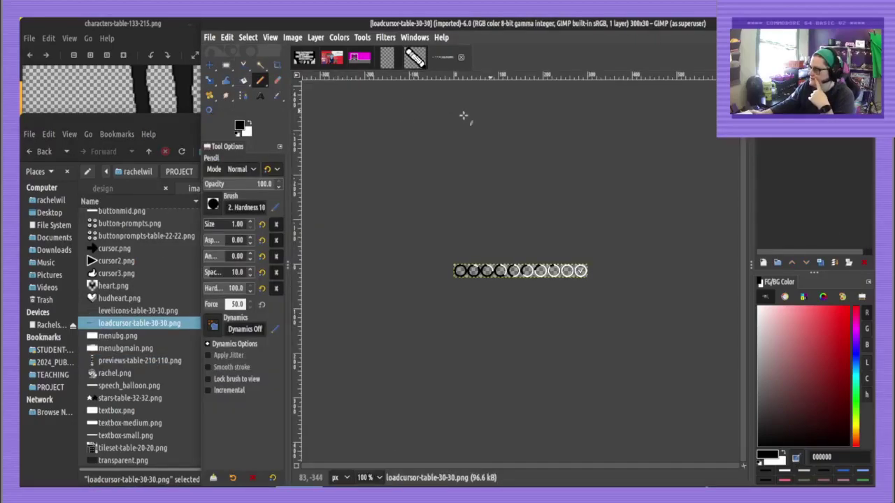
Browse the game pack's files to the Source/packages/bass/images folder to check how its images are stored
left_click(127, 312)
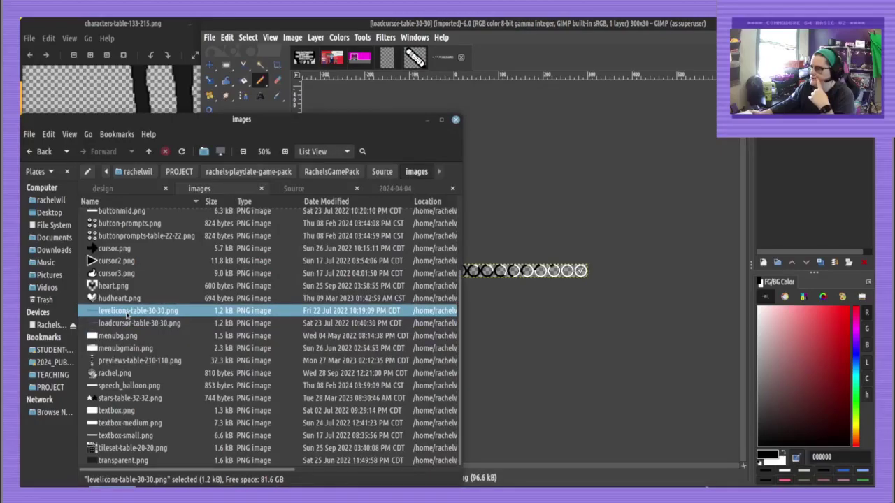
scroll(126, 313, "up", 2)
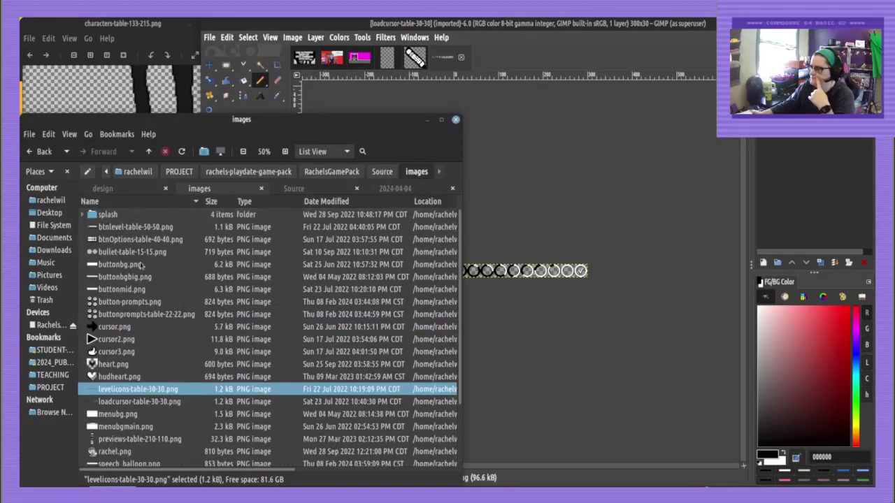
left_click(367, 172)
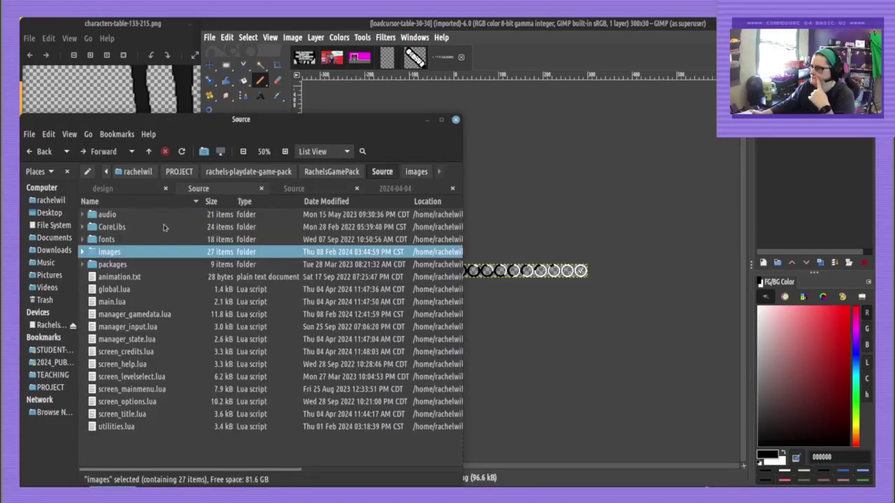
double_click(101, 264)
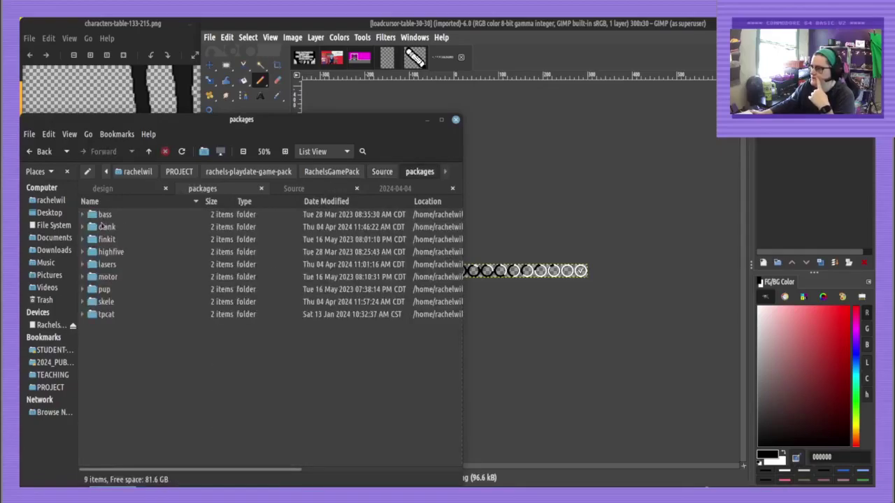
double_click(103, 216)
double_click(103, 216)
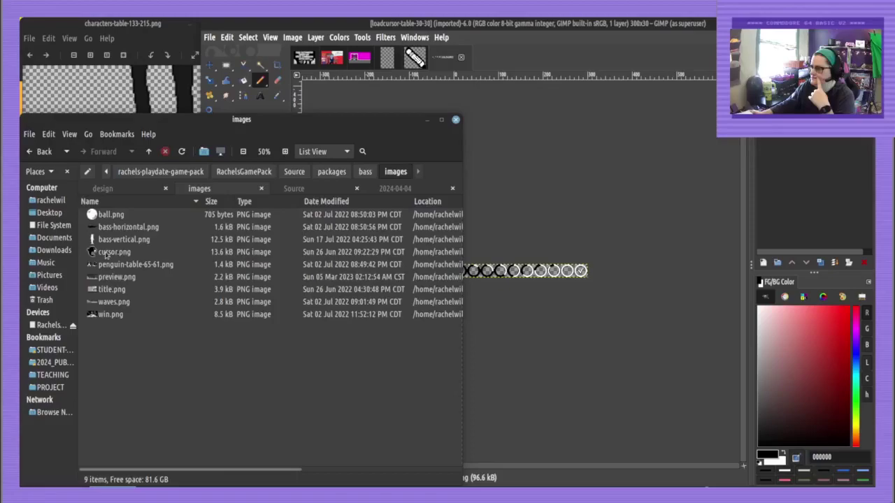
Start exporting the pencil cursor image and choose Source/packages/skele/images as the destination folder
left_click(415, 58)
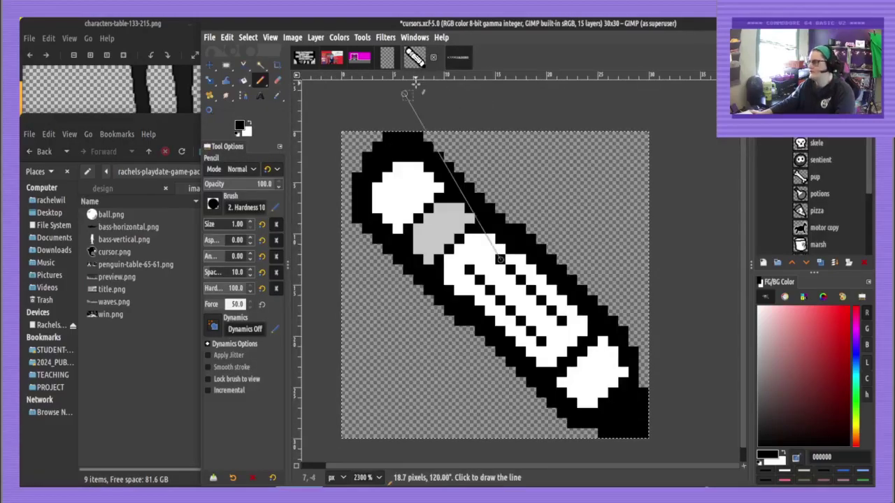
key("ctrl+shift+e")
left_click(173, 350)
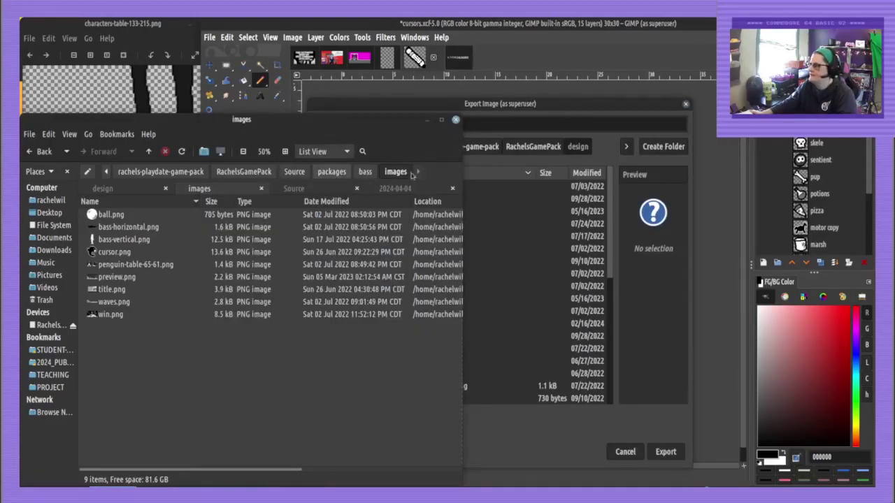
left_click(523, 149)
double_click(402, 235)
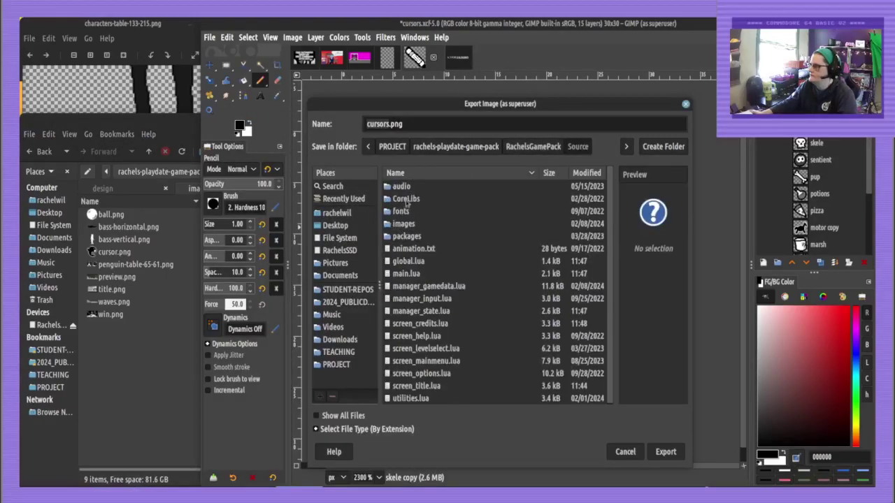
double_click(403, 224)
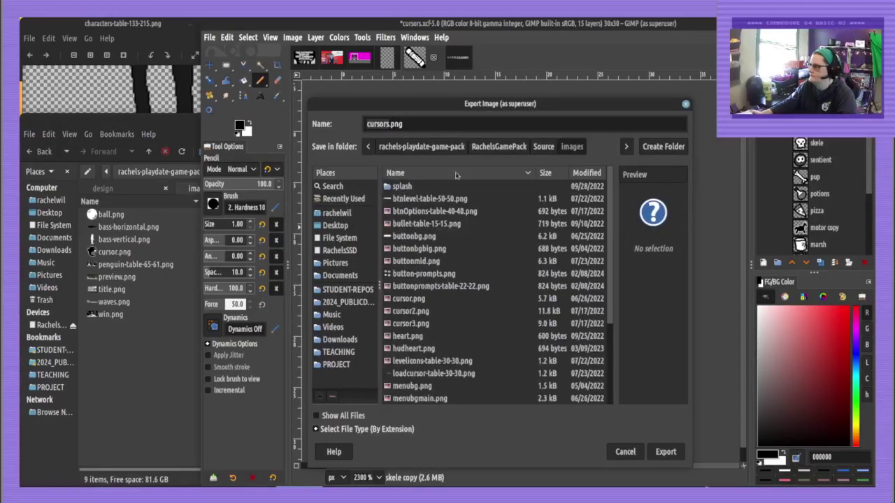
left_click(543, 147)
double_click(404, 225)
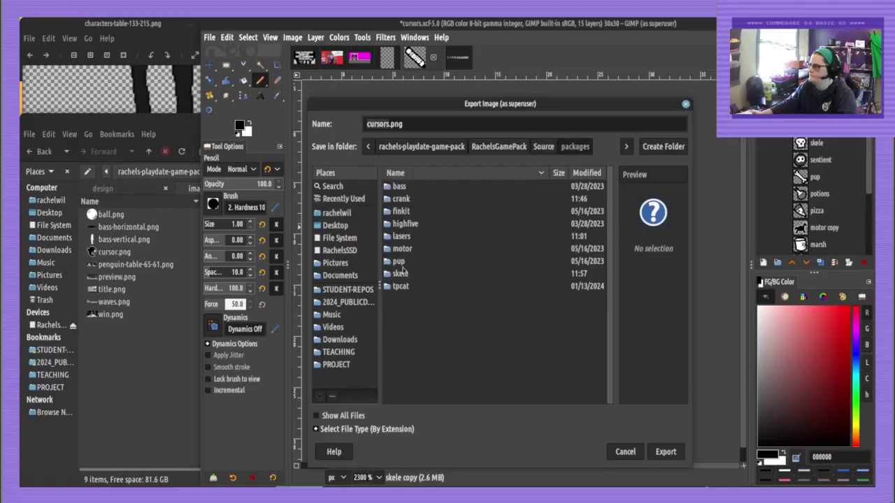
double_click(400, 273)
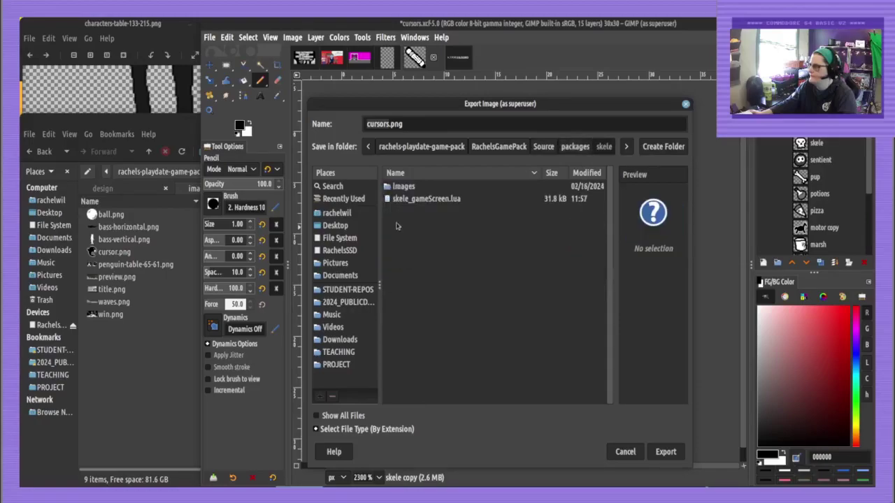
double_click(401, 188)
Export the pencil as cursor.png with the default PNG options, replacing the existing file
double_click(382, 125)
type("cu")
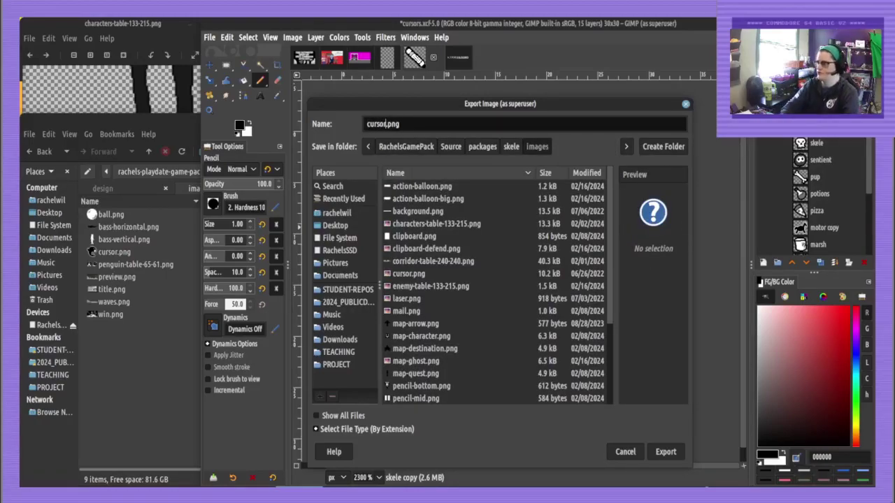
type("rsor")
key("Return")
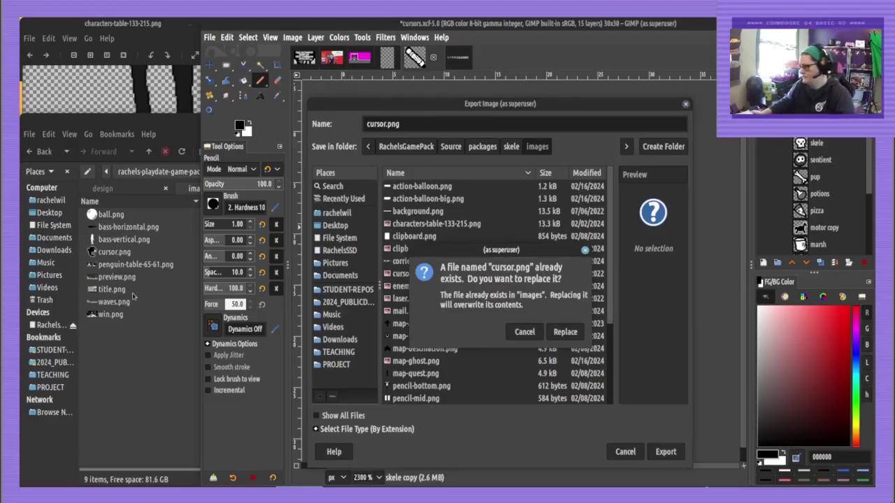
key("Return")
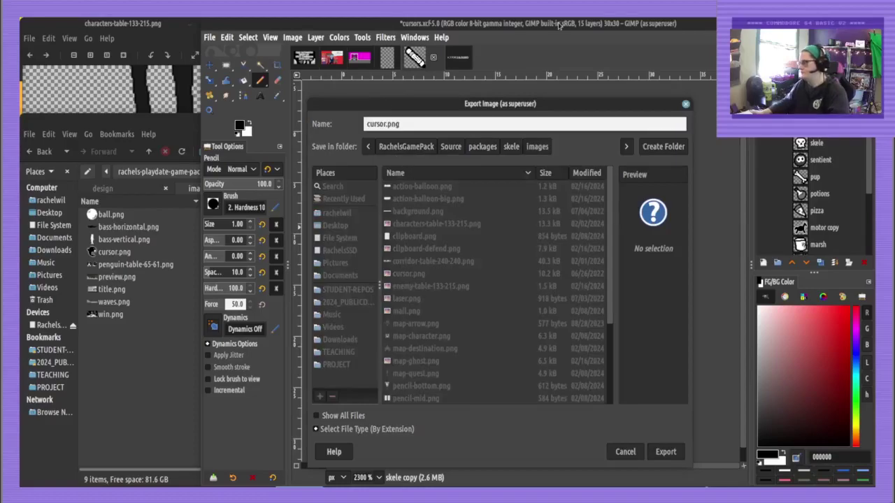
key("Return")
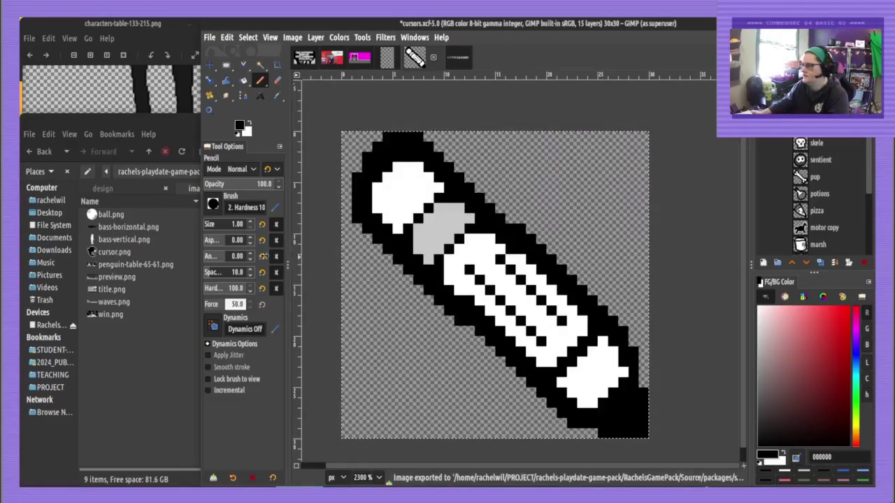
Add a transparent 400 × 240 layer named BG to the title screen image and move it below the Title #1 group
left_click(113, 290)
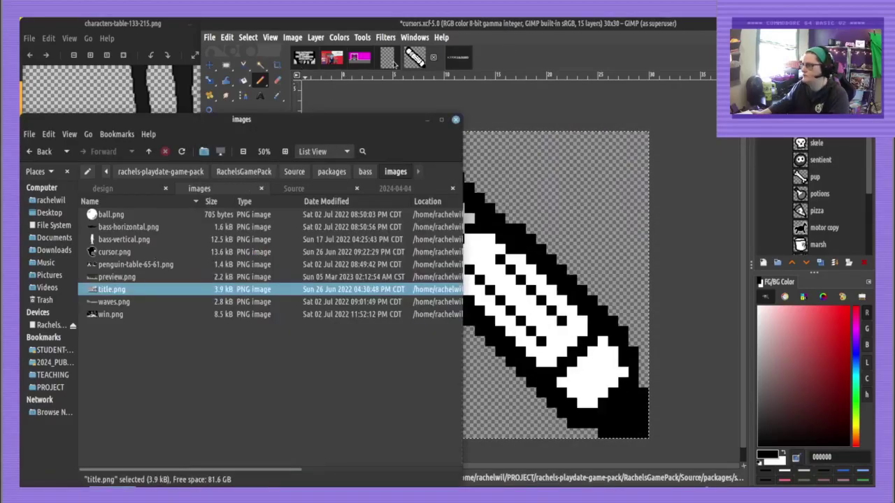
left_click(331, 61)
scroll(444, 199, "down", 4)
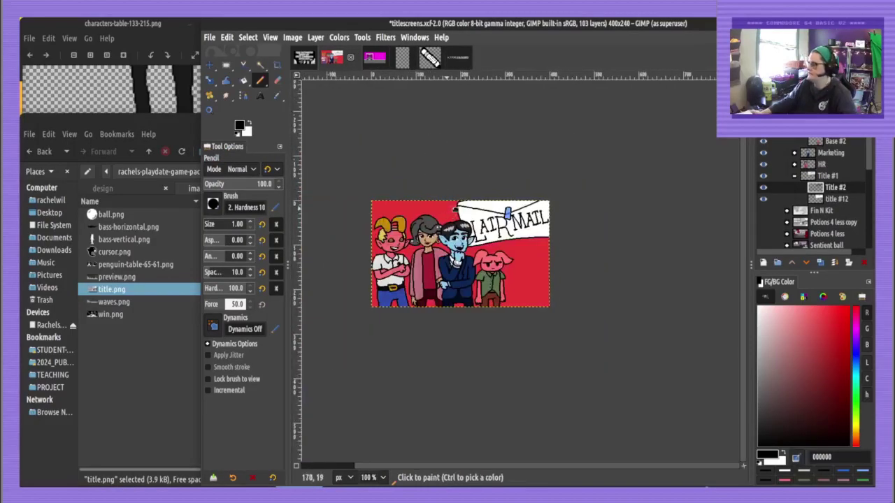
left_click_drag(451, 202, 478, 242)
scroll(479, 242, "up", 1)
scroll(795, 190, "down", 3)
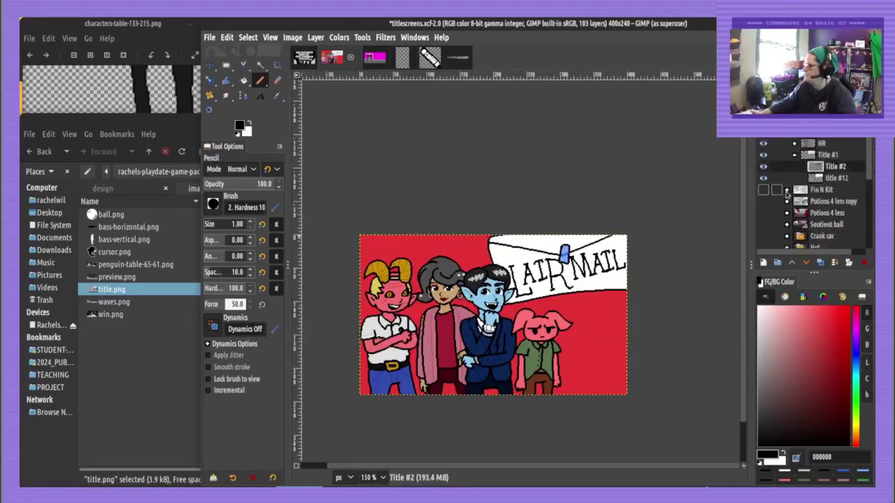
scroll(799, 160, "up", 2)
left_click(810, 199)
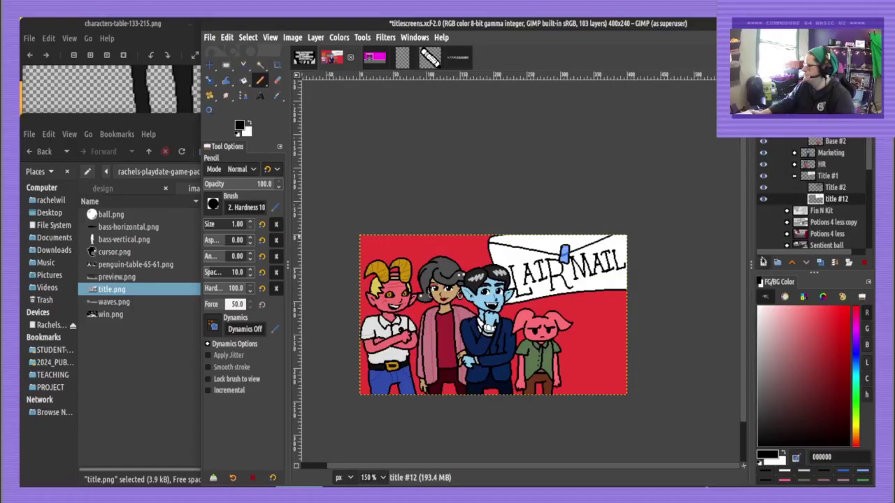
left_click(760, 261)
type("W")
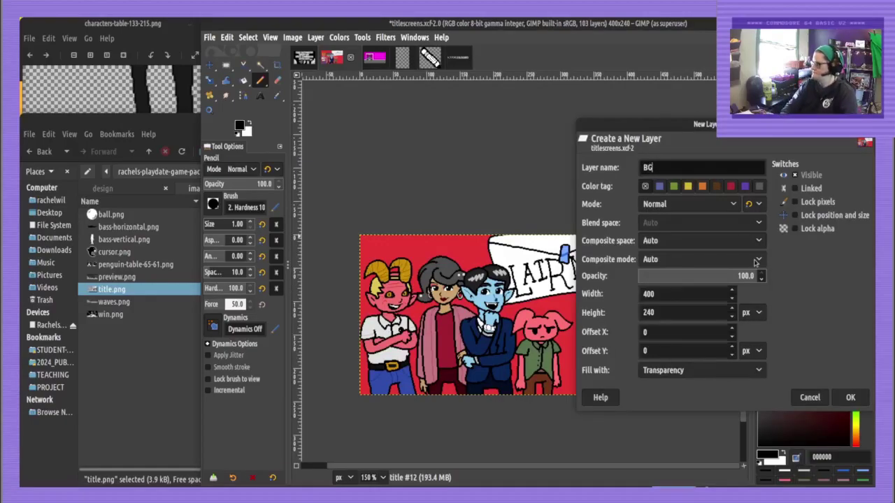
type("G")
key("Return")
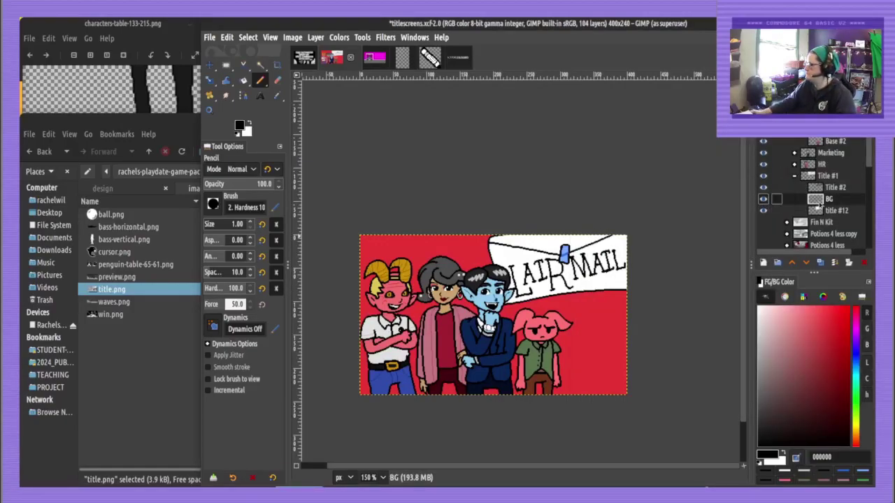
mouse_move(815, 200)
left_mouse_down()
mouse_move(805, 172)
mouse_move(805, 192)
left_mouse_up()
left_click(795, 187)
Preview the Bathroom group in the lair backgrounds image, toggling its gradient fade, fade out and wall square layers
left_click(305, 59)
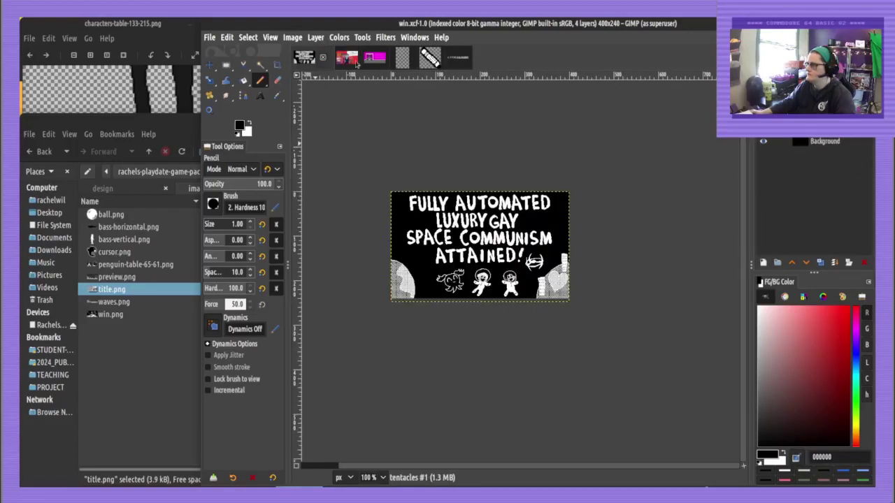
left_click(372, 61)
left_click_drag(658, 143, 639, 142)
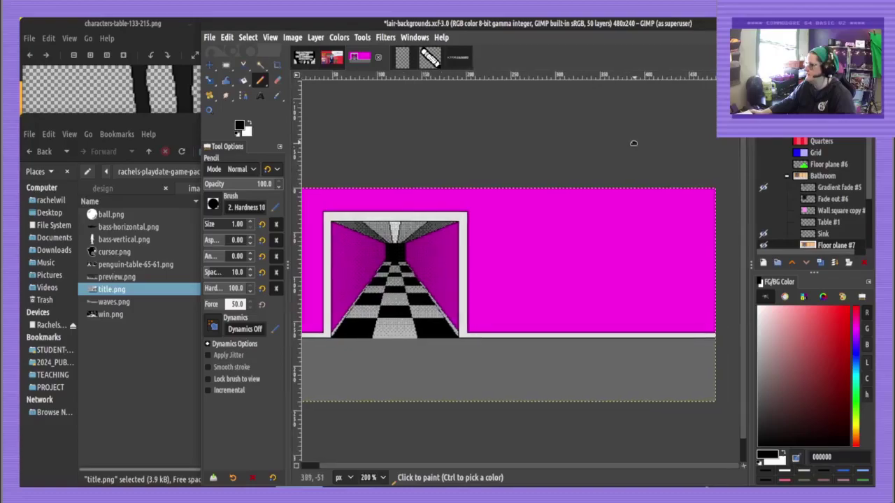
left_click(762, 178)
left_click(762, 189)
left_click(762, 189)
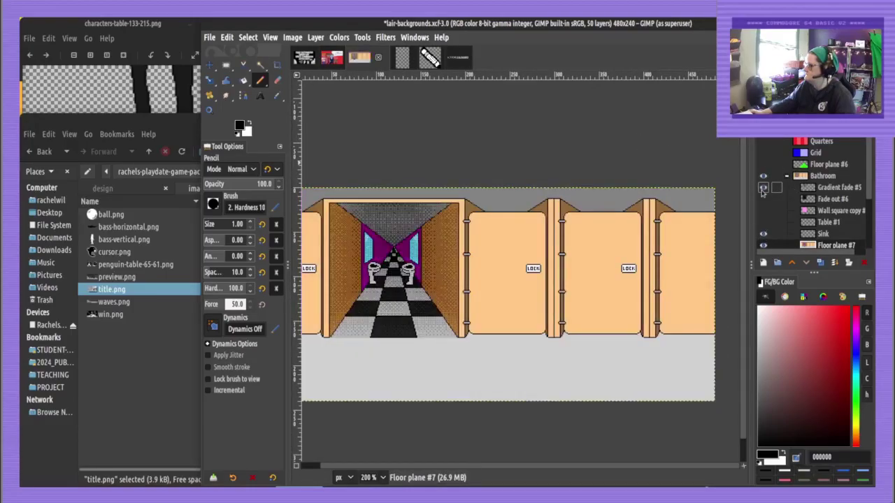
left_click(762, 189)
left_click(762, 200)
left_click(763, 200)
left_click(762, 211)
left_click(762, 212)
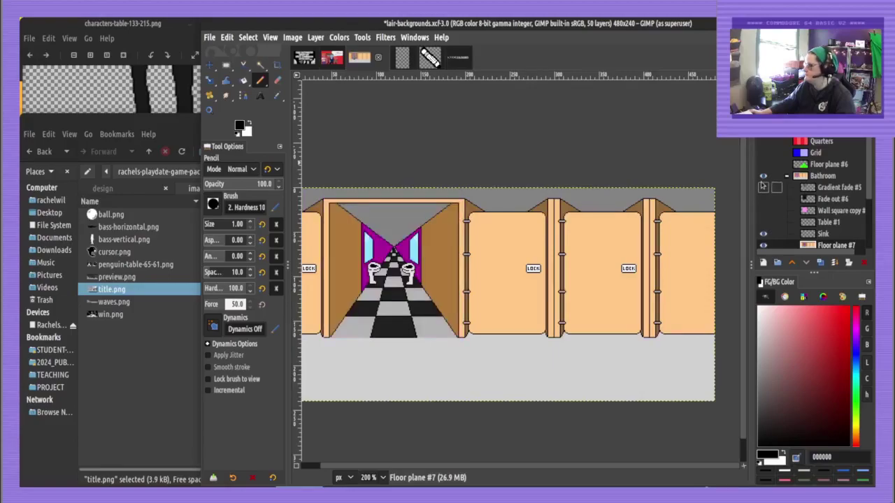
Hide the Bathroom group, preview the Conference room group, and show the Cubicles group
left_click(763, 177)
left_click(787, 177)
left_click(764, 188)
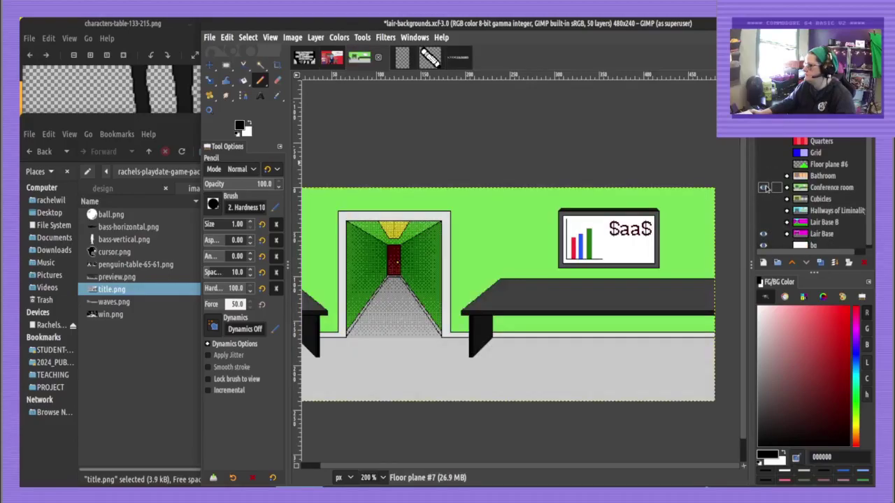
left_click(764, 188)
left_click(763, 199)
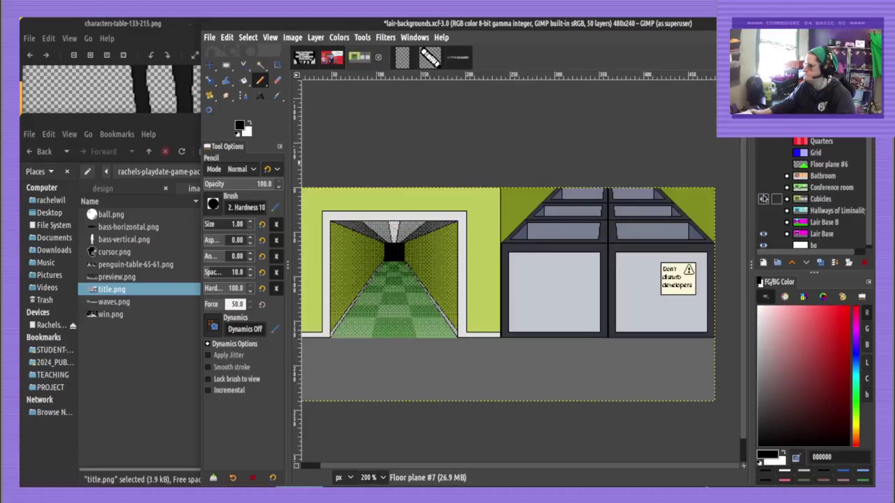
Copy the Cubicles group into the title screen image as a new layer directly above BG
left_click(825, 202)
key("ctrl+c")
left_click(332, 58)
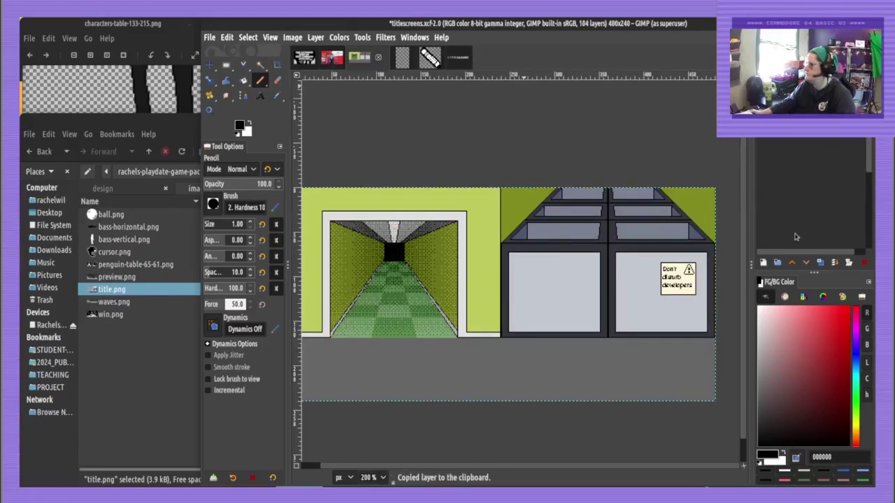
key("ctrl+v")
left_click(763, 263)
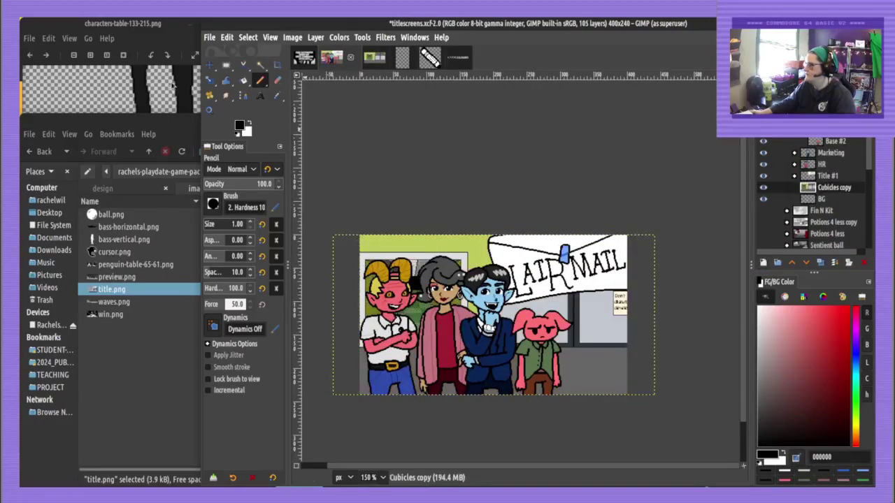
Shift the Cubicles copy layer horizontally so the doorway sits behind the characters and the sticky note falls mostly outside the canvas
left_click(209, 64)
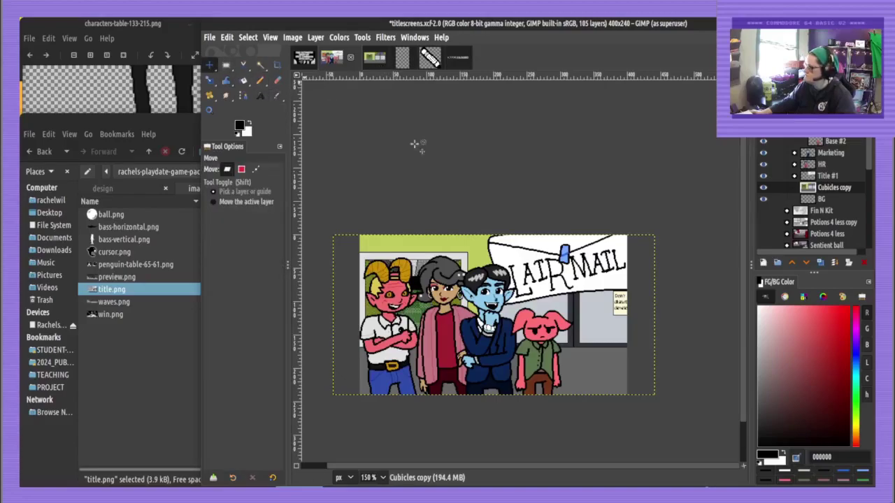
key("shift+Left")
key("shift+Left")
key("shift+Left")
key("shift+Right")
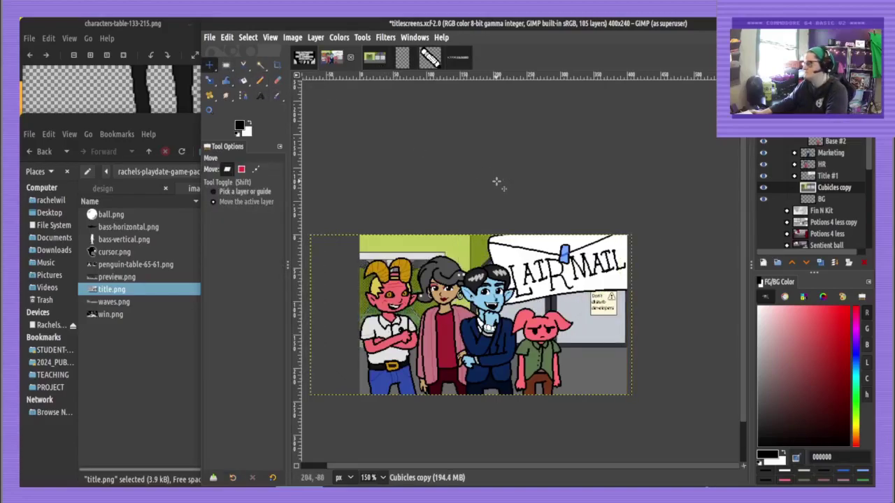
key("Right")
key("Right")
key("Right")
key("Right")
key("Right")
key("Right")
key("Right")
key("Right")
key("Right")
key("Right")
key("Right")
key("Right")
key("Right")
key("Right")
key("Right")
key("Right")
key("Right")
key("Right")
key("Right")
key("Right")
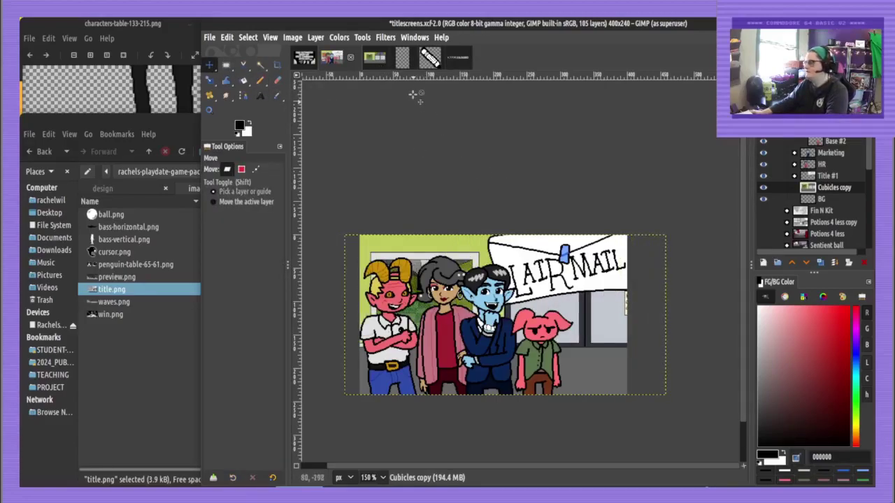
Flatten the title screen image and convert it to indexed colour with the black and white (1-bit) palette and Positioned dithering
left_click(294, 37)
left_click(329, 262)
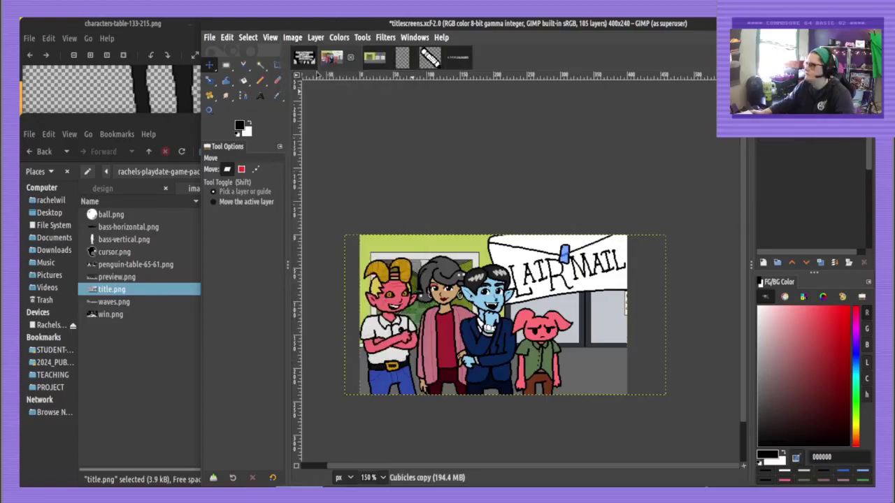
left_click(294, 37)
mouse_move(304, 70)
left_click(447, 97)
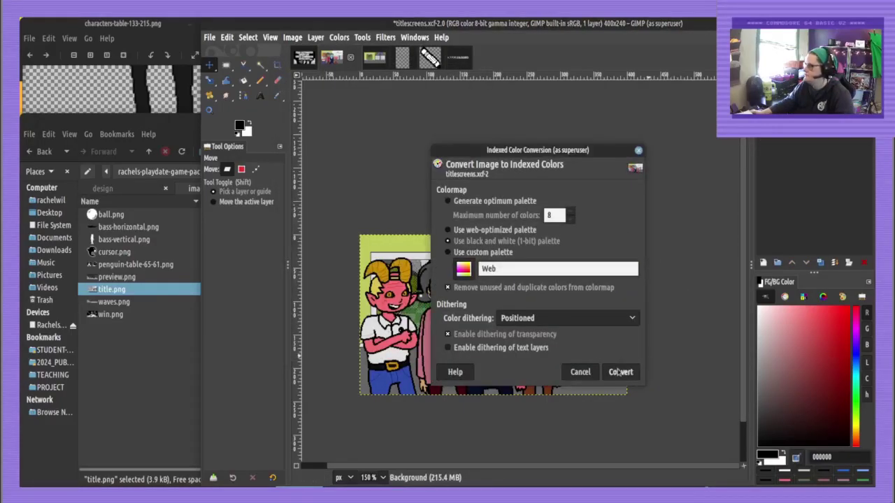
left_click(620, 373)
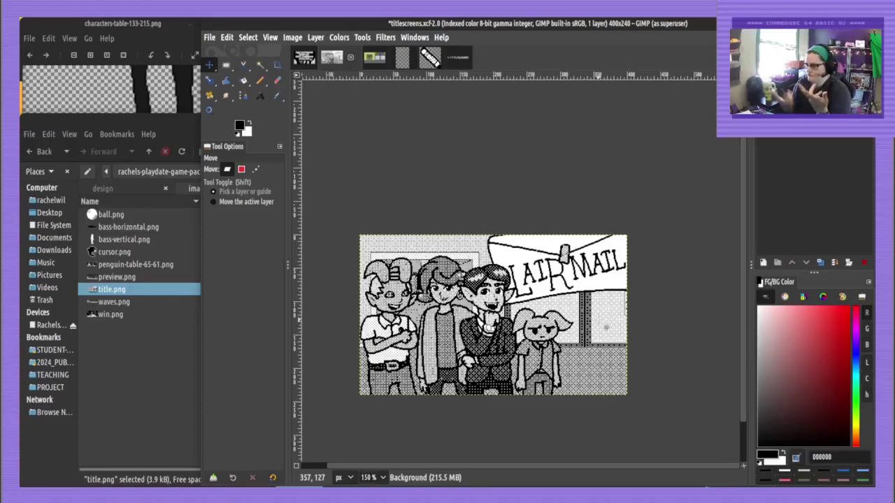
Export the 1-bit title image as title.png into Source/packages/skele/images, replacing the existing file and keeping the default PNG options
key("ctrl+shift+e")
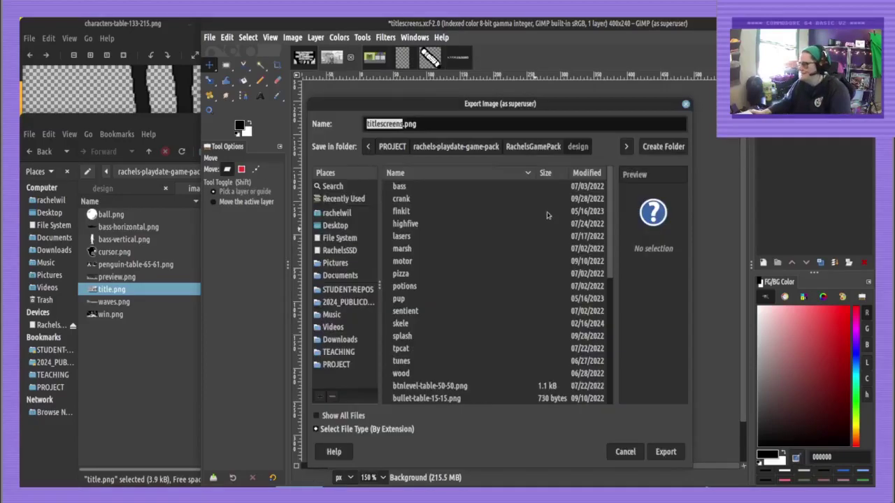
left_click(533, 148)
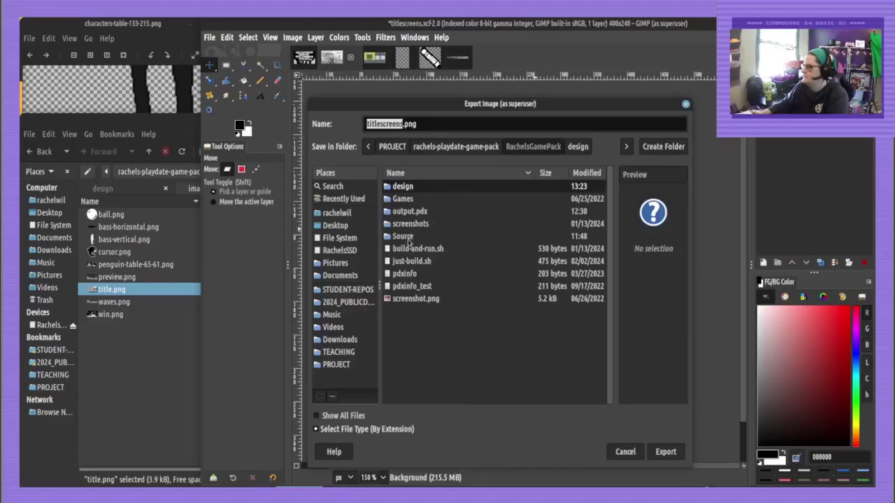
double_click(402, 237)
double_click(403, 236)
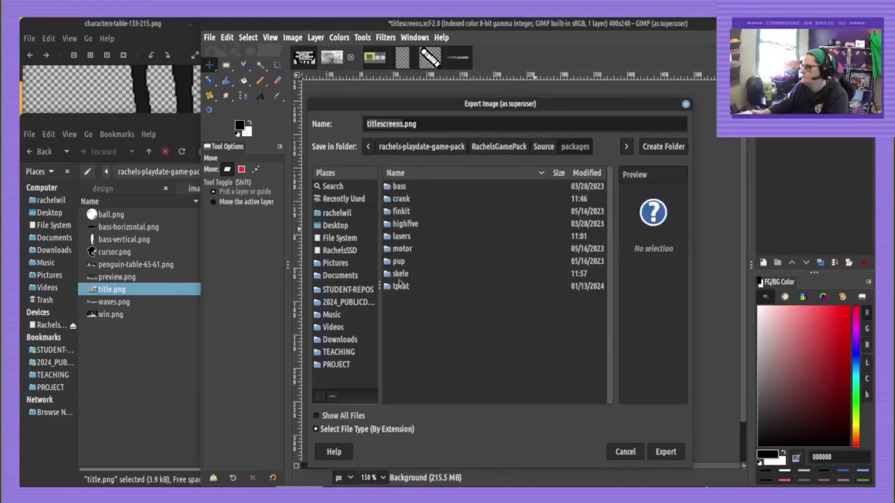
double_click(398, 274)
double_click(397, 189)
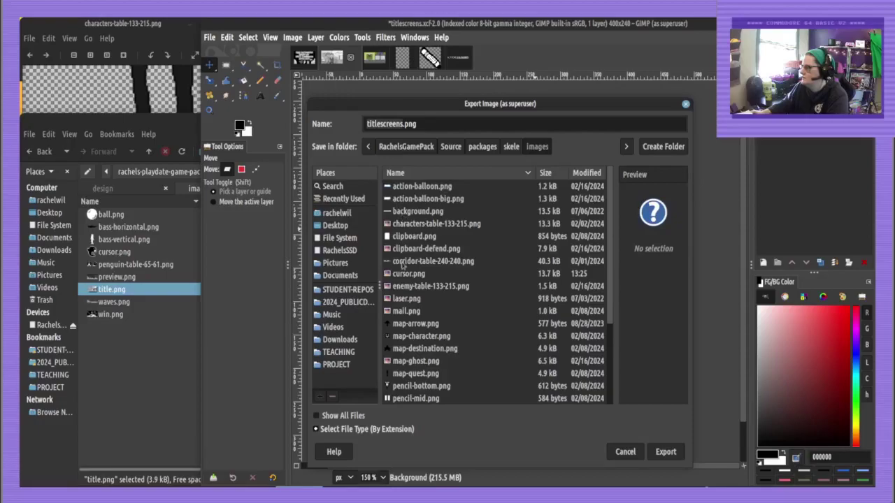
scroll(413, 307, "down", 3)
double_click(405, 372)
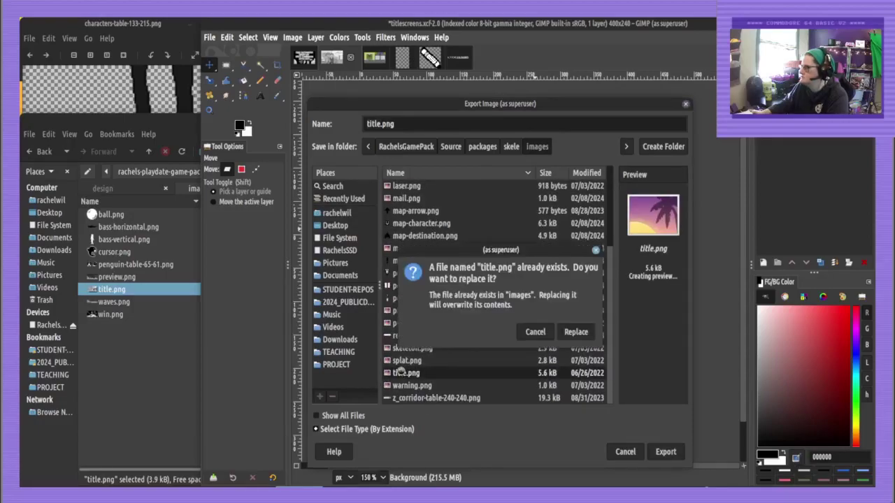
key("Return")
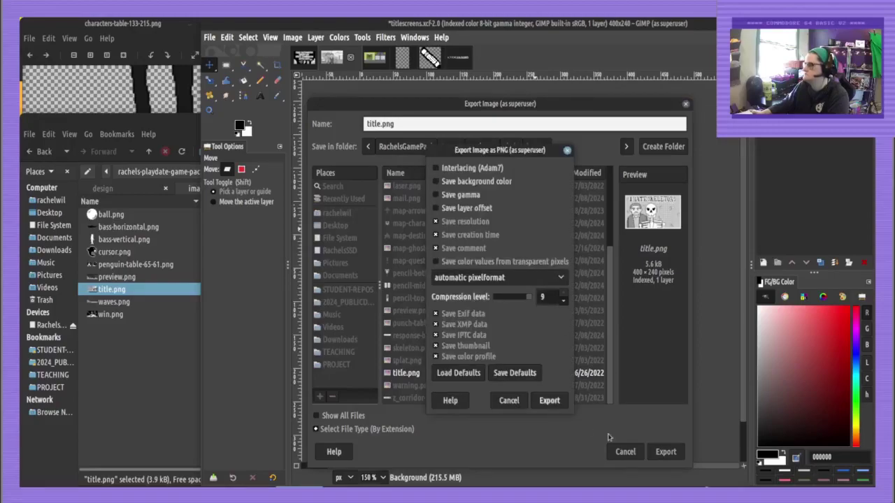
left_click(549, 401)
Undo the indexed conversion and the flattening, and save titlescreens.xcf with its colour layers restored
key("ctrl+z")
key("ctrl+s")
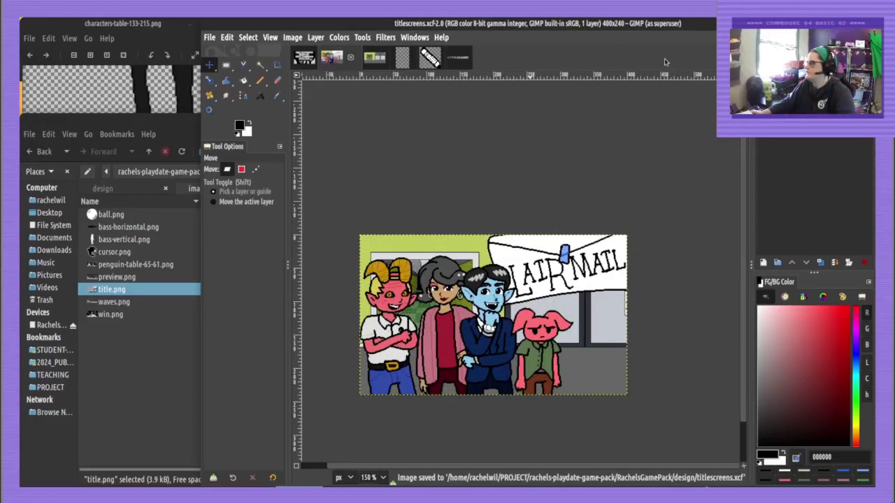
key("ctrl+z")
key("ctrl+s")
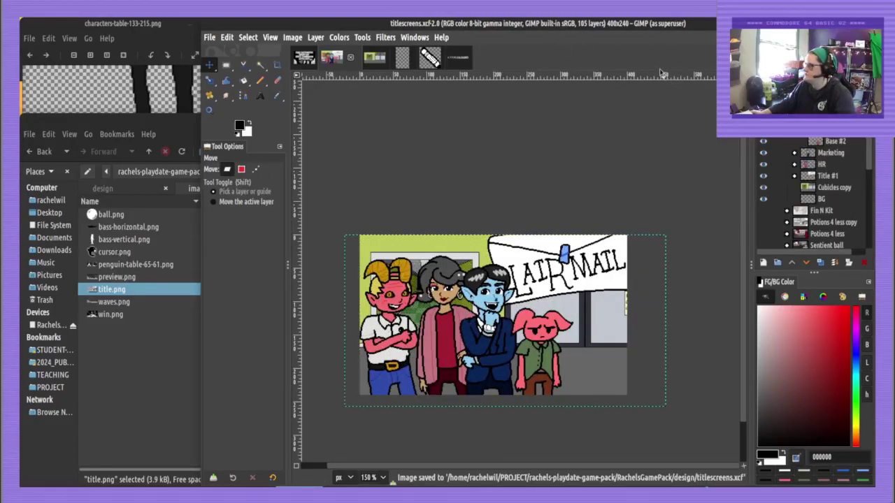
Close the old Playdate Simulator window and rebuild the game pack with ./build-and-run.sh in the Emacs shell
left_click(841, 23)
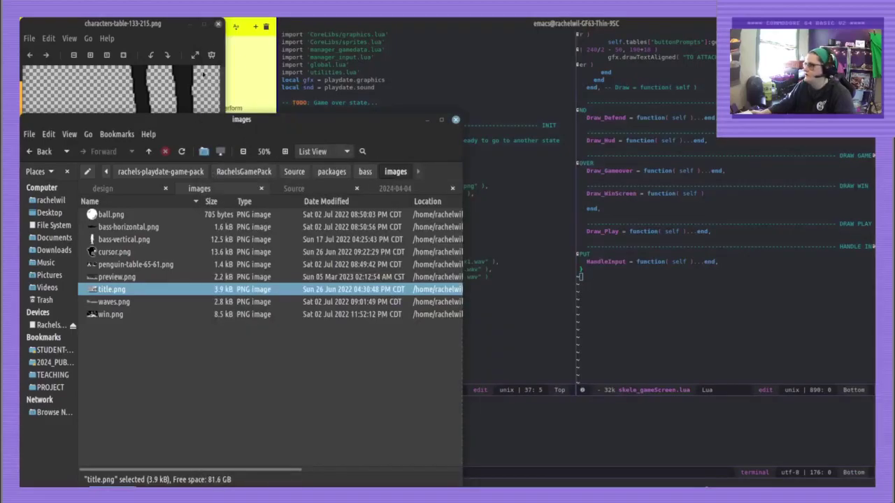
double_click(133, 291)
left_click_drag(19, 64, 528, 75)
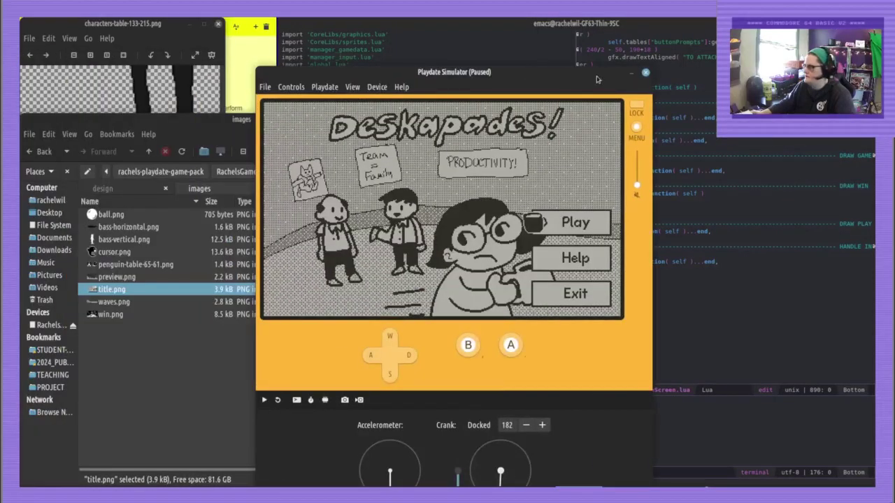
left_click(645, 74)
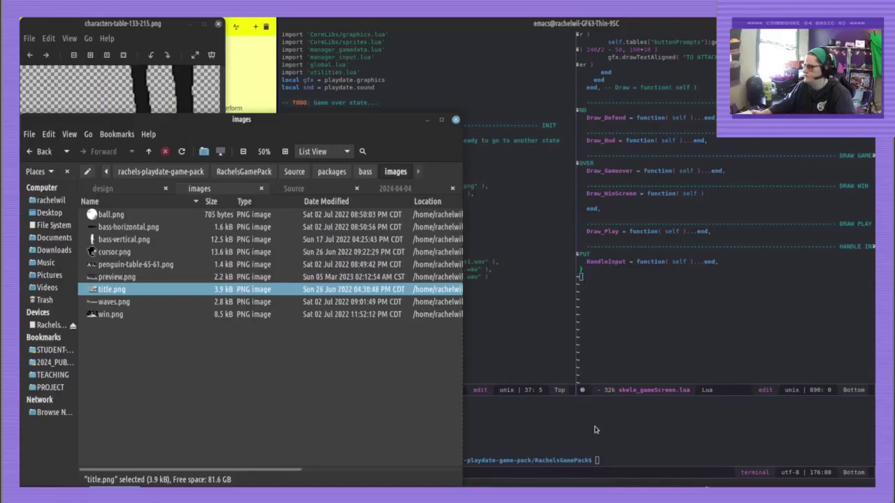
left_click(596, 429)
left_click(608, 456)
left_click(609, 461)
type("./build-and-run.sh")
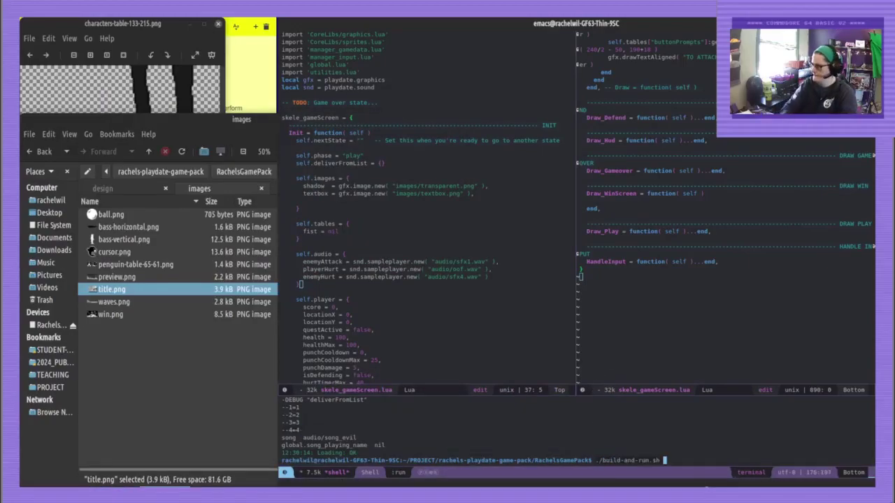
key("Return")
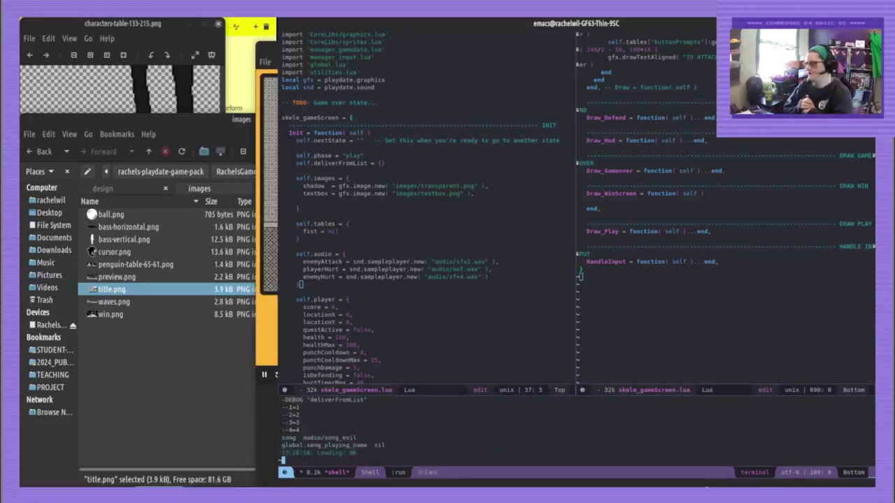
Switch to the Playdate Simulator, return to game select and open I Hate Skeletons to preview its new title screen
left_click_drag(183, 297, 173, 295)
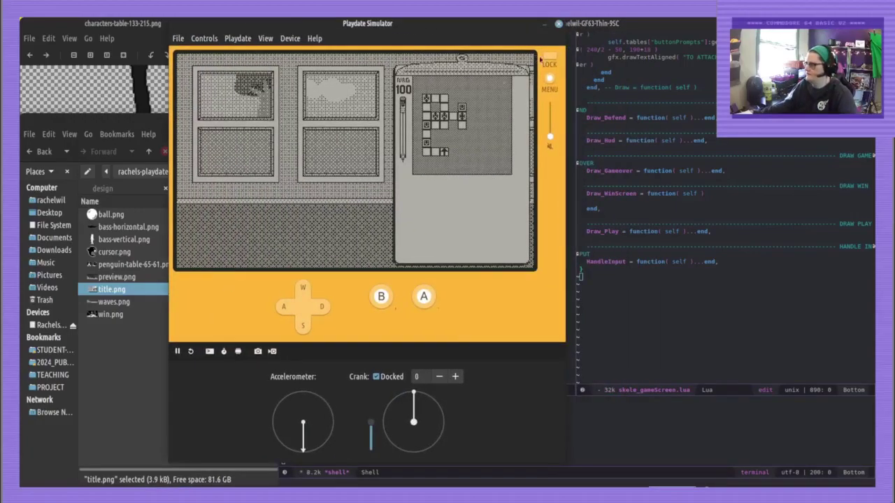
left_click(551, 79)
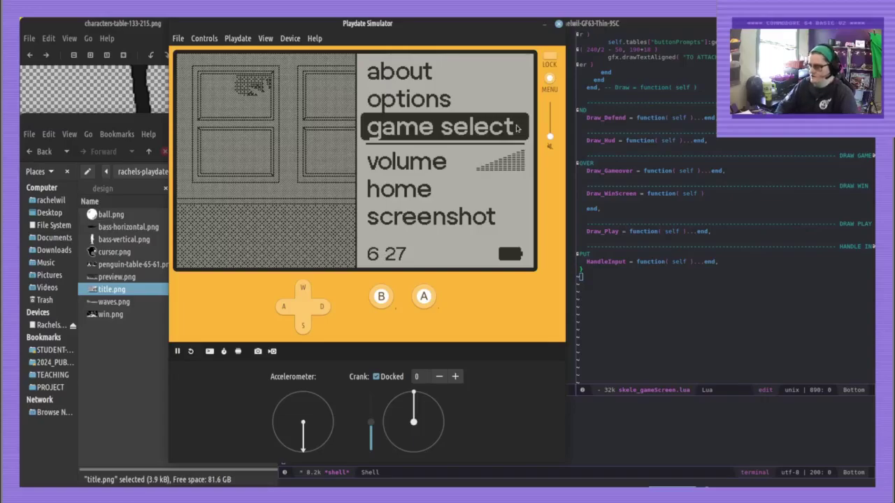
left_click(518, 129)
key("s")
key("s")
key("s")
key("s")
key("s")
key("s")
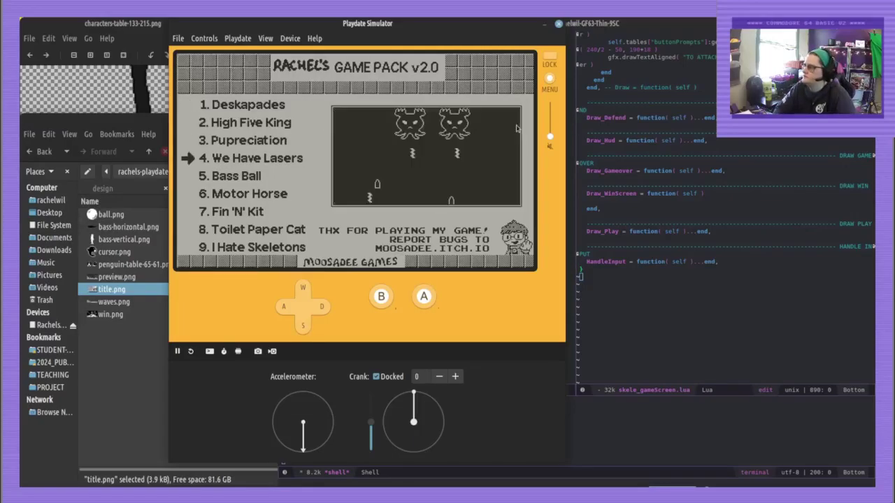
key("Down")
key("Down")
key("period")
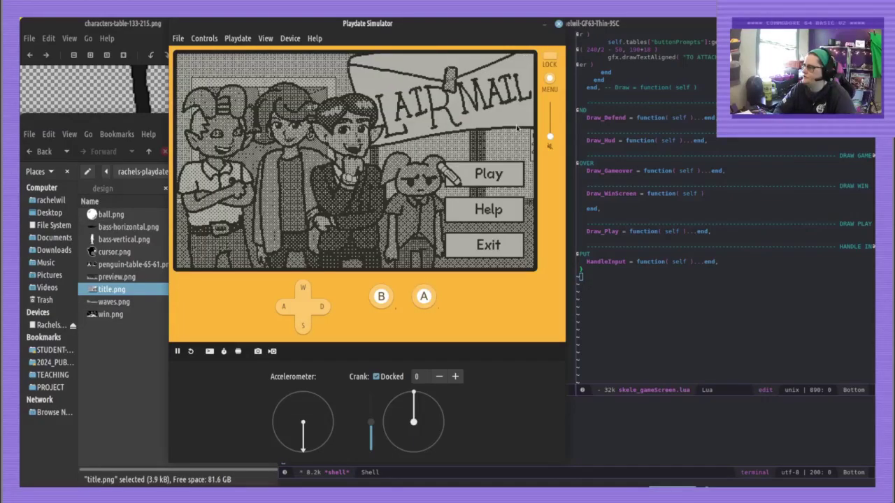
Move the pencil cursor through Play, Help and Exit on the title screen, and exit to the game list
key("s")
key("s")
key("w")
key("w")
key("s")
key("s")
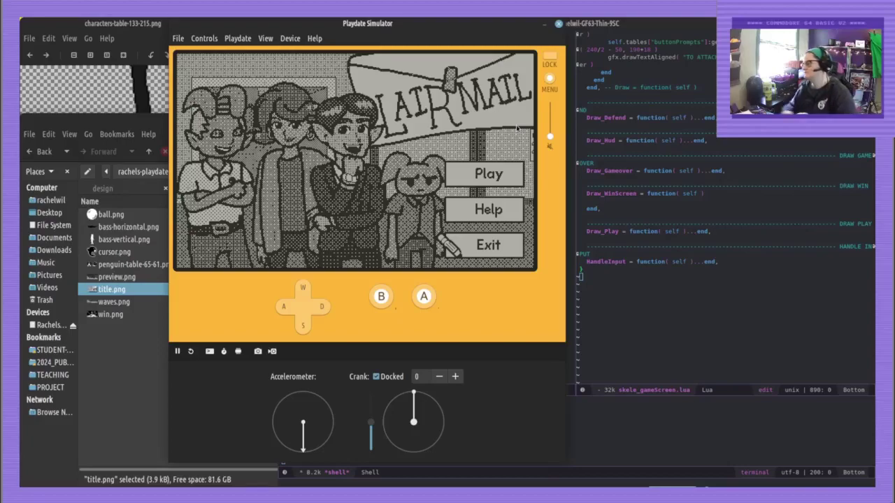
key("w")
key("w")
key("w")
key("w")
key("w")
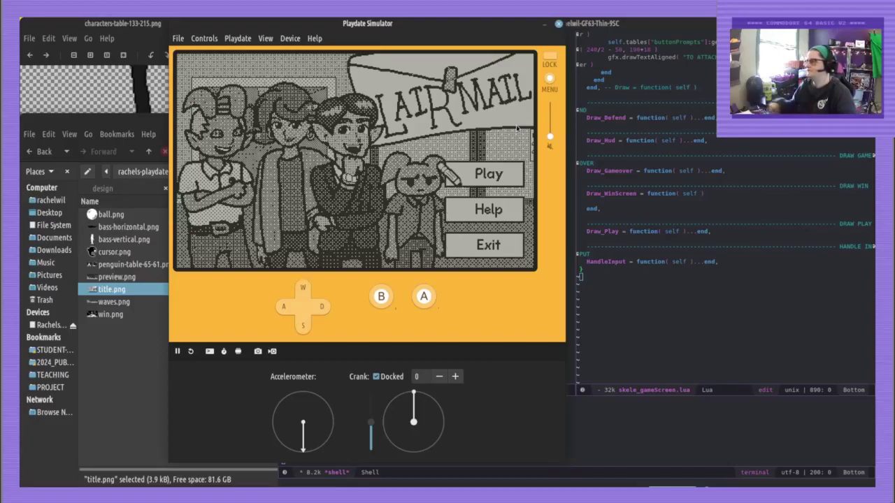
key("Down")
key("Down")
key("Down")
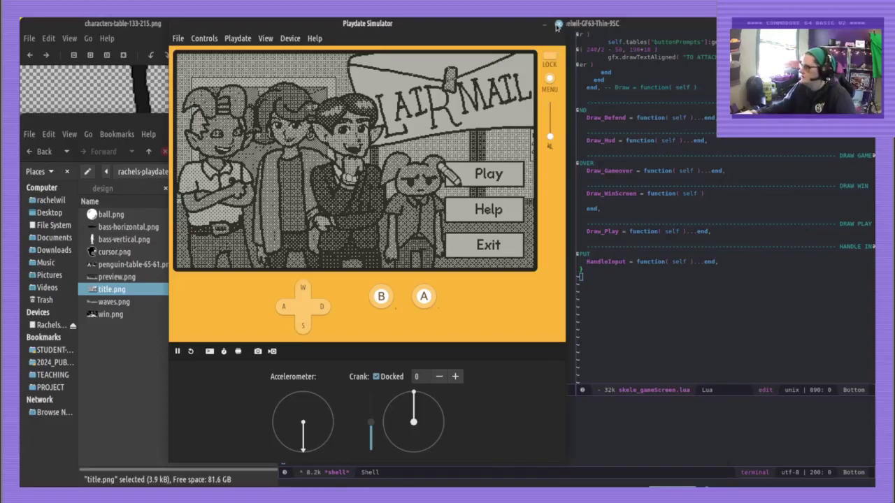
key("w")
key("period")
left_click_drag(278, 91, 202, 96)
Open manager_gamedata.lua from the Source folder in Emacs, beside skele_gameScreen.lua
left_click(642, 308)
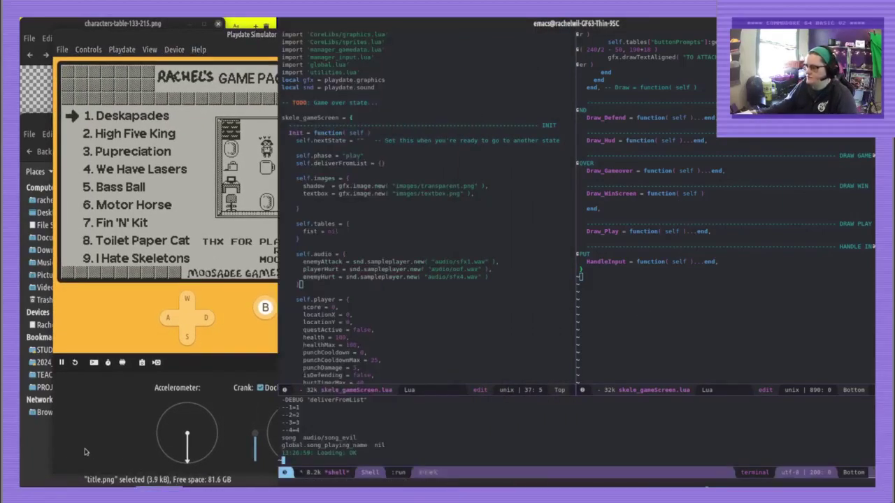
left_click(44, 450)
left_click(295, 189)
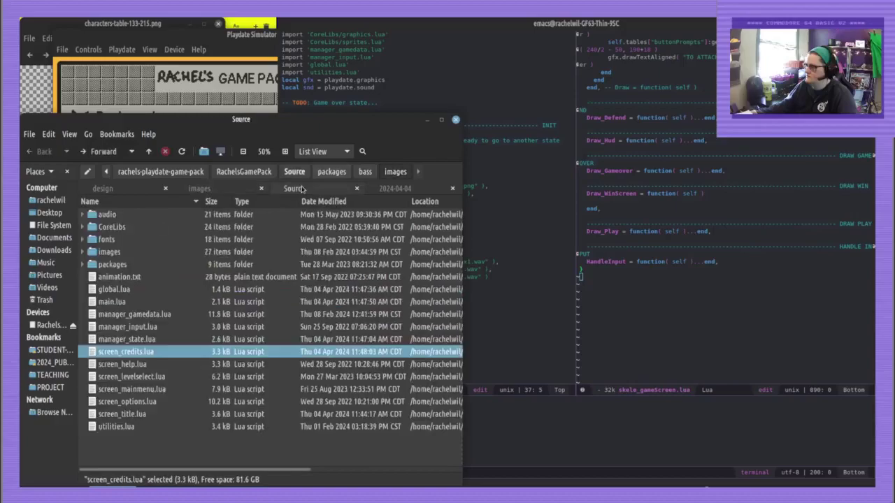
double_click(132, 315)
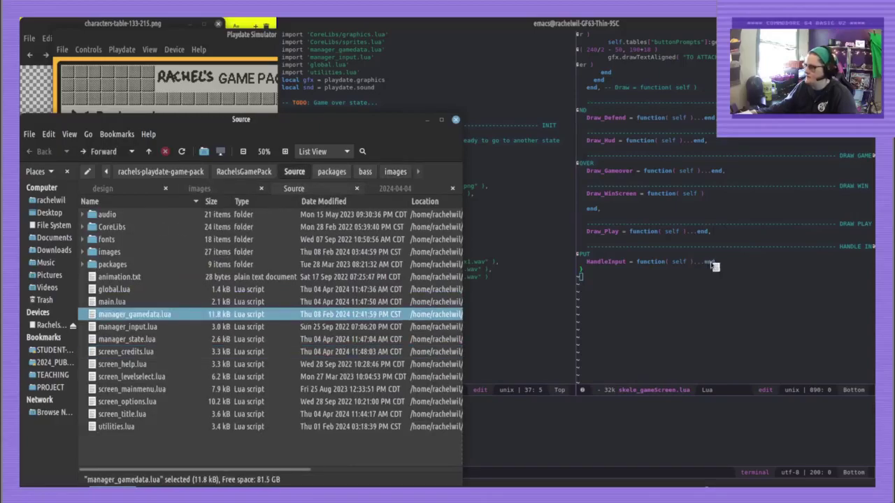
left_click(562, 253)
left_click(678, 219)
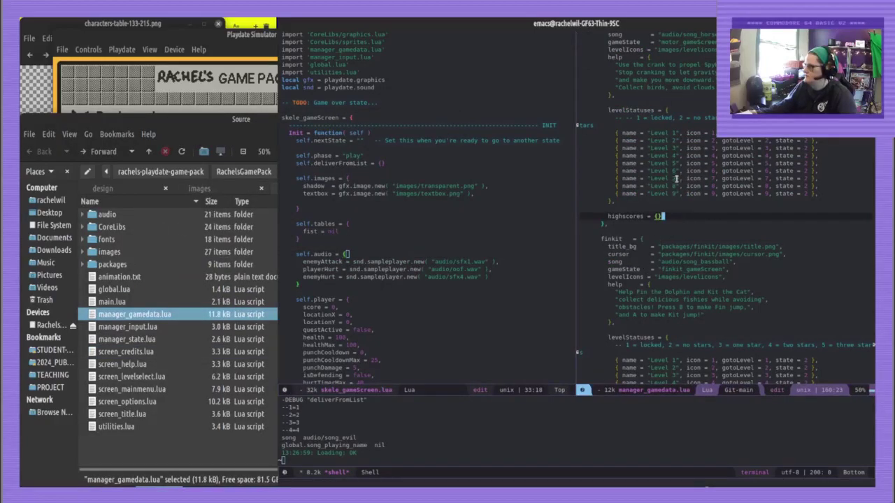
Go to the beginning of manager_gamedata.lua and fold all of its code blocks
scroll(677, 178, "up", 6)
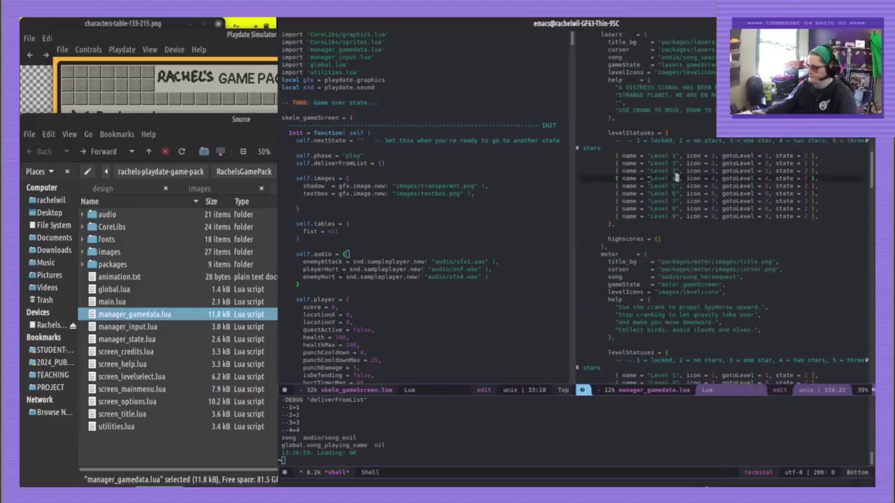
key("ctrl+Home")
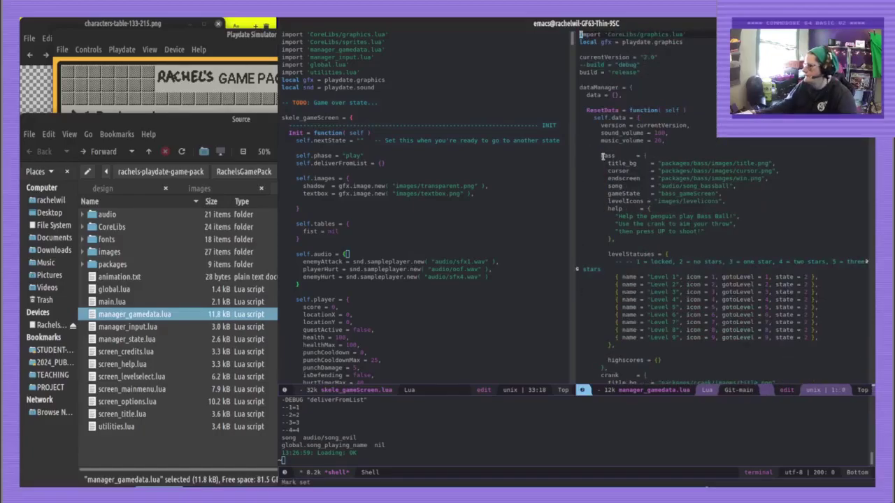
left_click(603, 156)
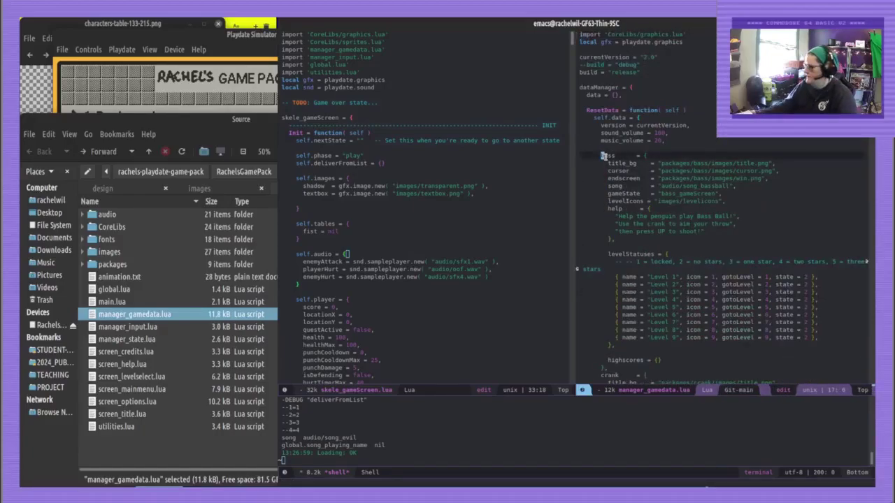
key("@")
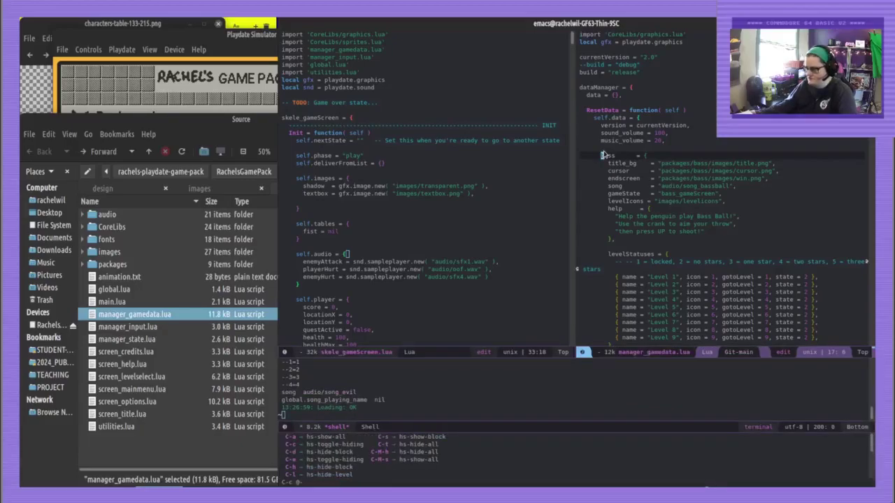
key("ctrl+t")
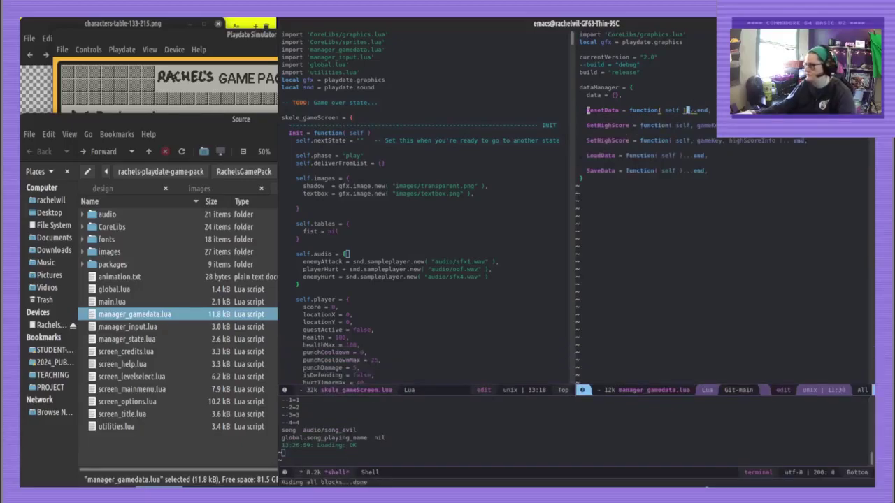
Unfold the ResetData function and find the skele game entry inside it
left_click(591, 109)
key("ctrl+c")
key("@")
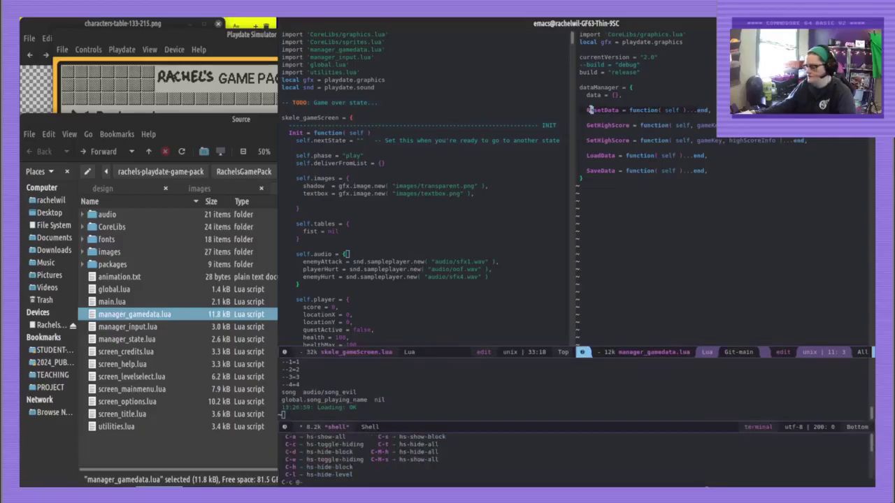
key("ctrl+e")
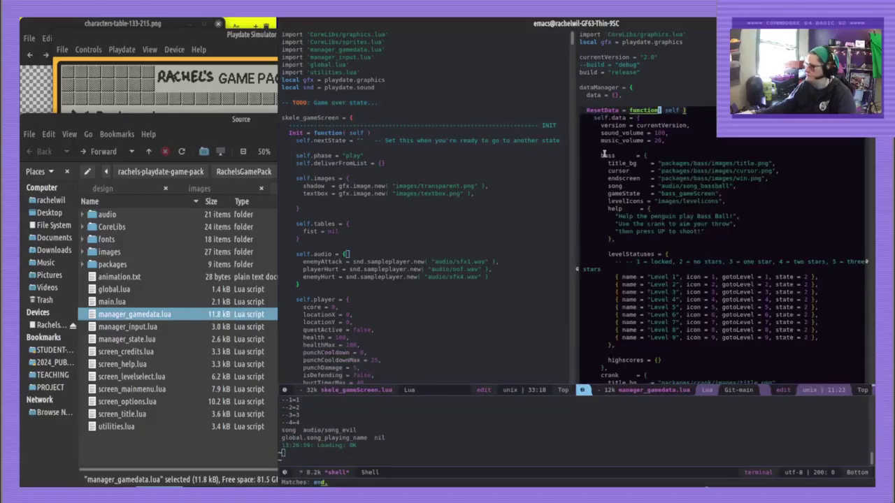
left_click(605, 154)
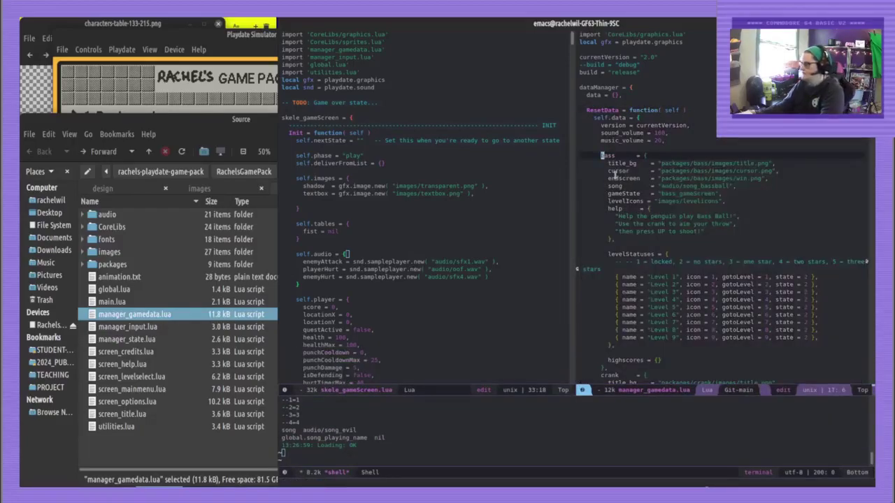
scroll(646, 209, "down", 15)
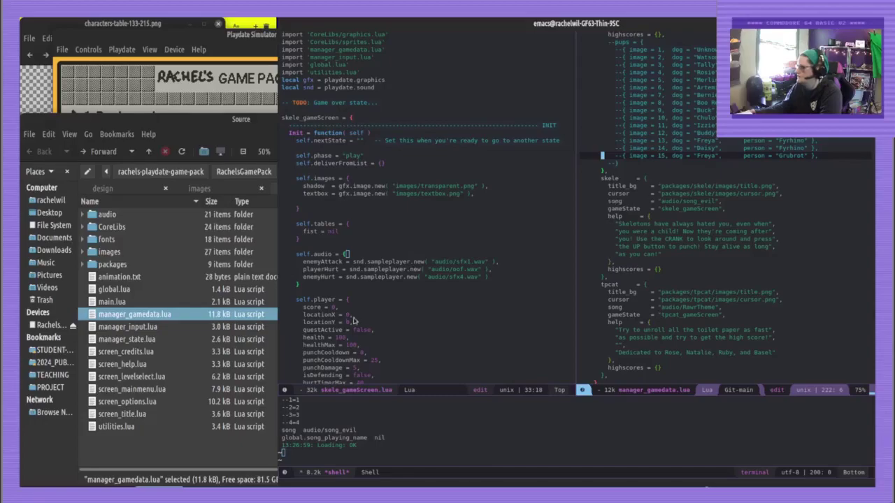
Open screen_mainmenu.lua from the Source folder in Emacs, clean up its whitespace with whitespace-cleanup, and save it
double_click(147, 391)
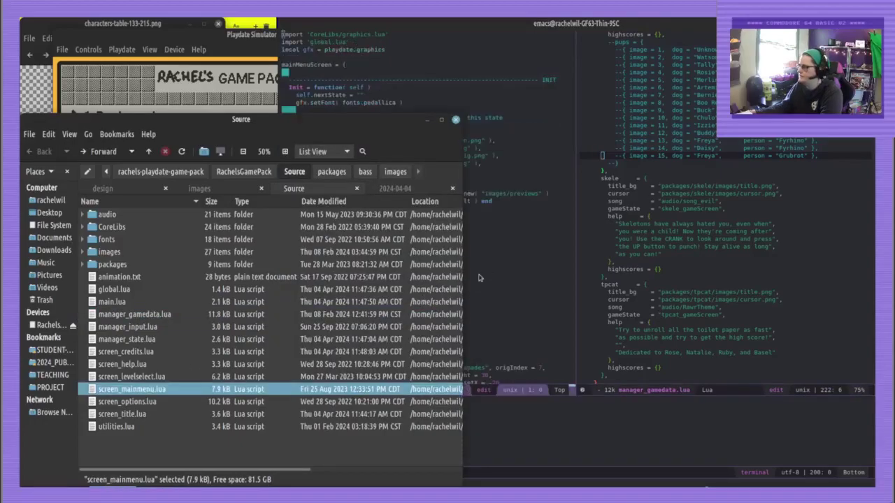
key("alt+x")
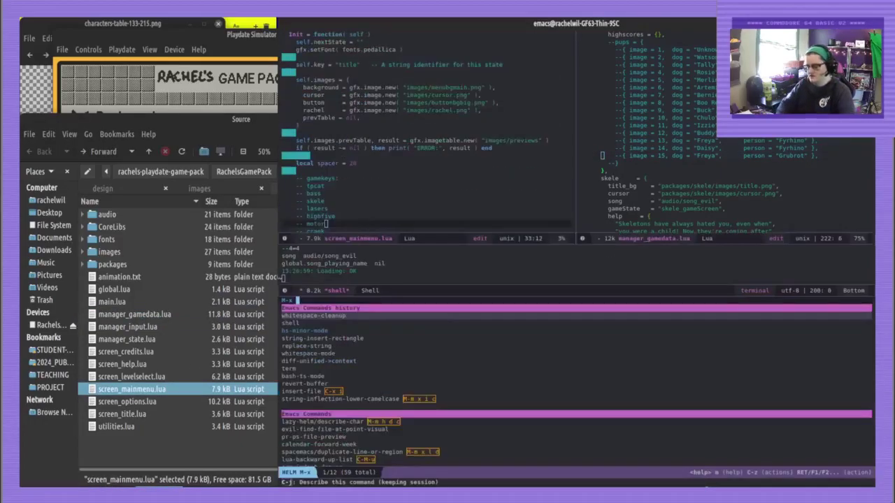
type("whitesp")
key("Return")
key("ctrl+x")
key("ctrl+s")
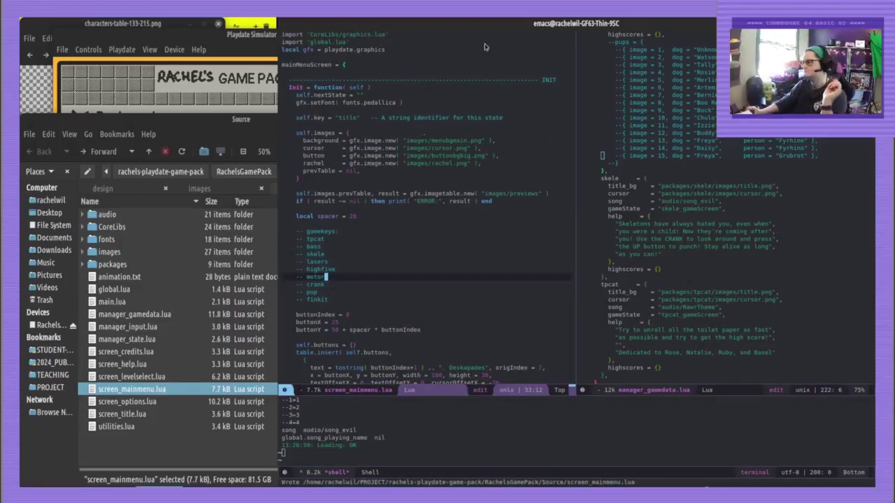
Replace the "I Hate Skeletons" name in the skele button's text with "Lairfail" and save screen_mainmenu.lua
scroll(429, 215, "down", 3)
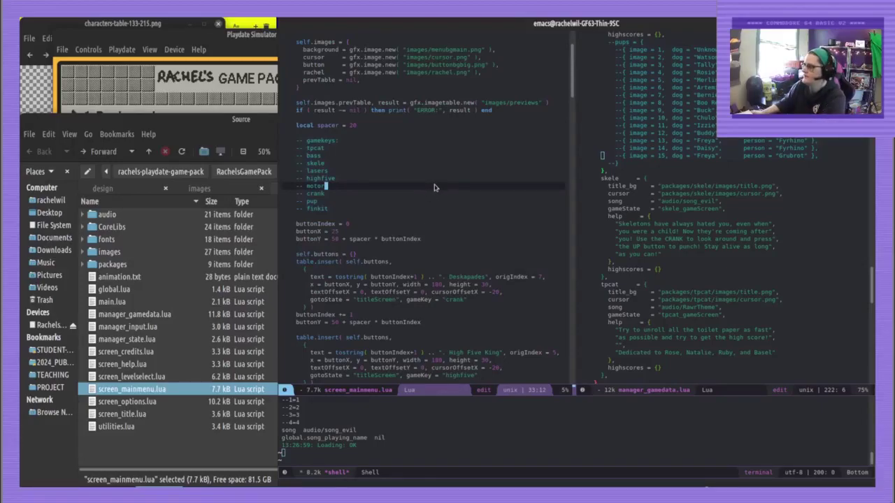
scroll(433, 188, "down", 20)
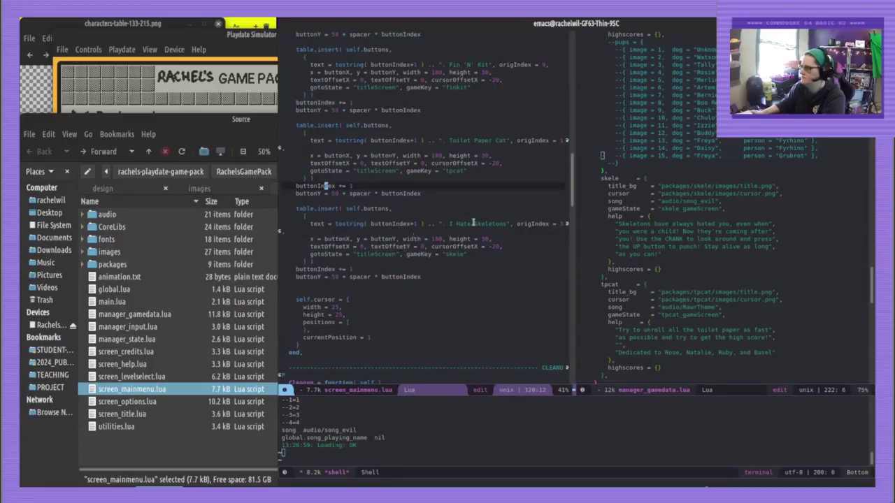
left_click_drag(508, 217, 448, 216)
key("BackSpace")
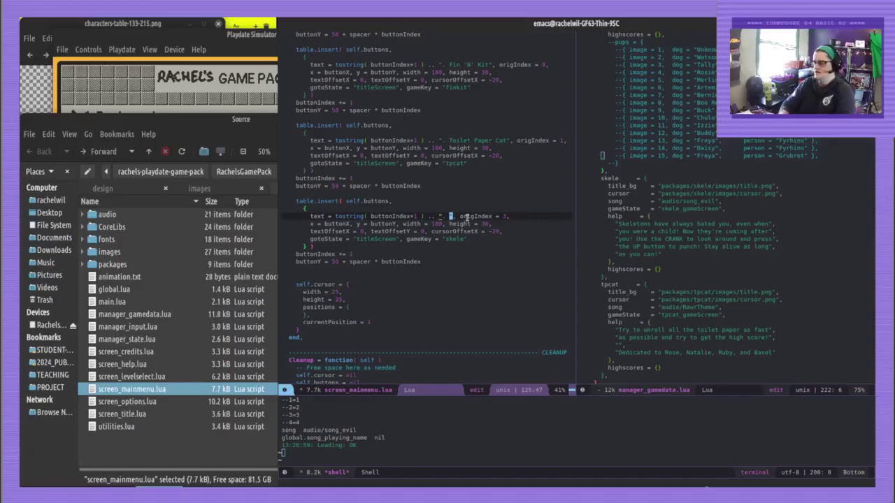
type("Lairfail")
key("ctrl+x")
key("ctrl+s")
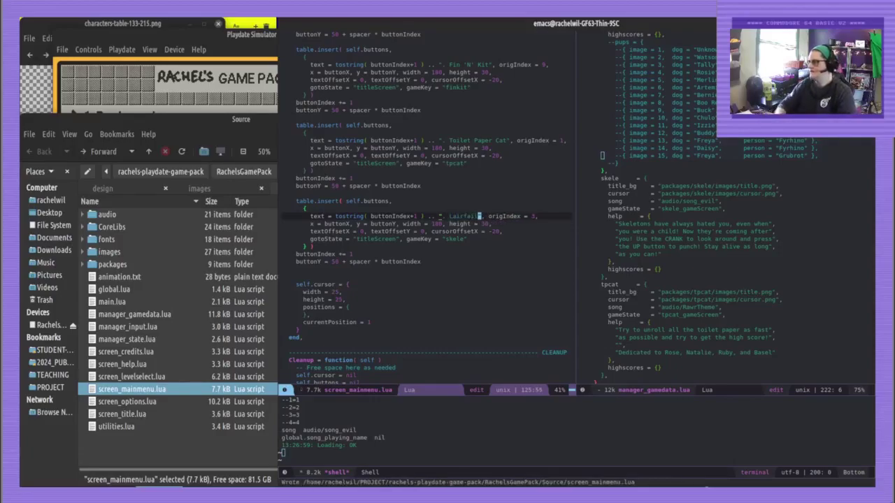
Correct the ending of the skele button's text so the name reads "Lairmail"
key("BackSpace")
key("BackSpace")
key("BackSpace")
key("BackSpace")
type("mail")
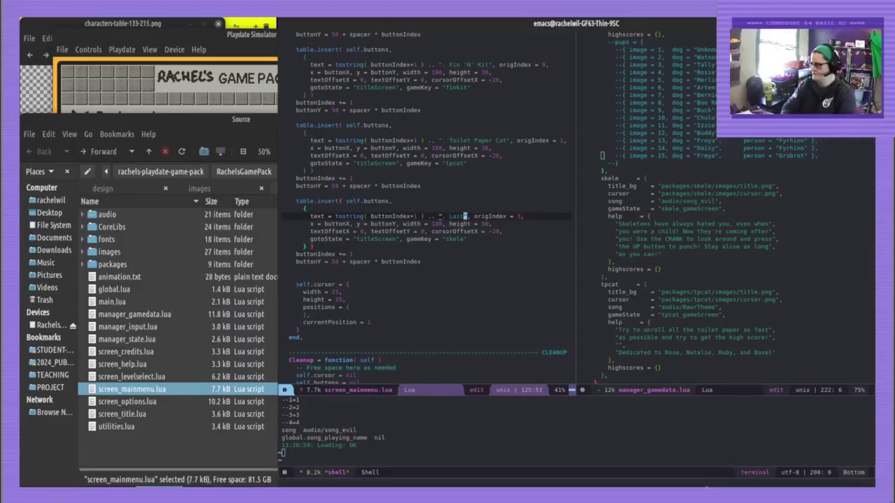
Complete the skele menu button's text as "Lairmail" and save screen_mainmenu.lua
key("ctrl+x")
key("ctrl+s")
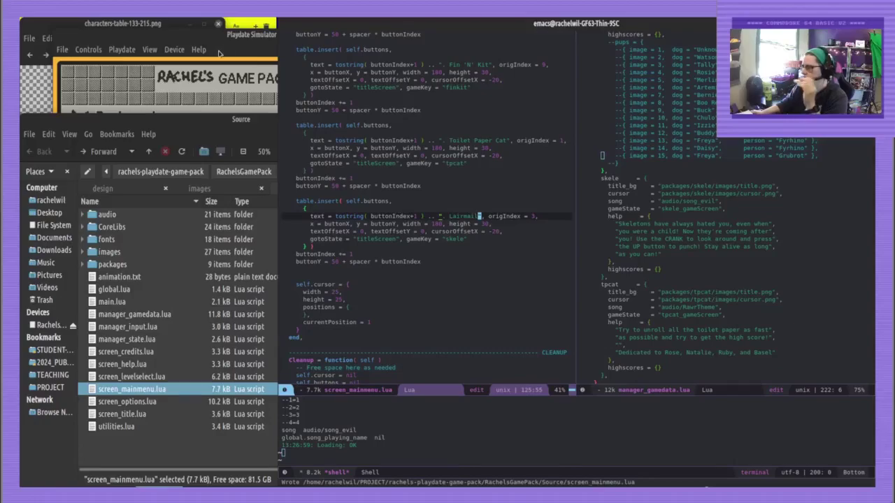
Switch to the Playdate Simulator, highlight the last game in its menu to view its preview, and return to Emacs
left_click(219, 54)
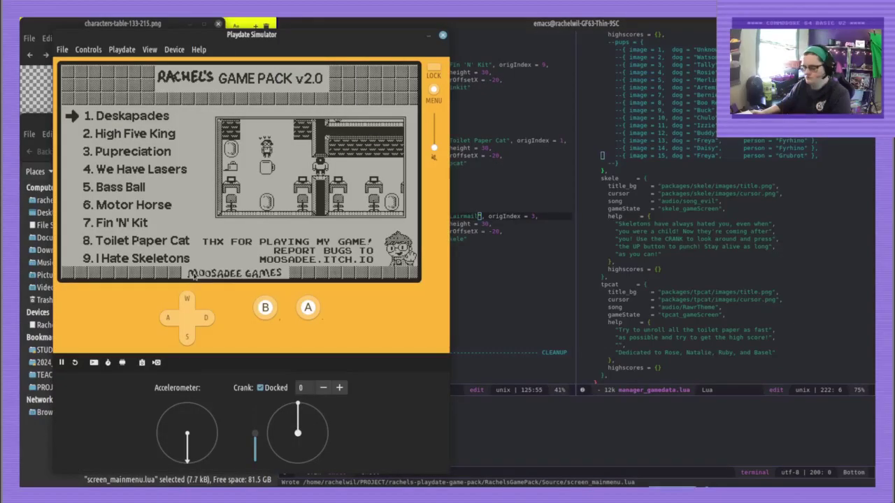
key("Up")
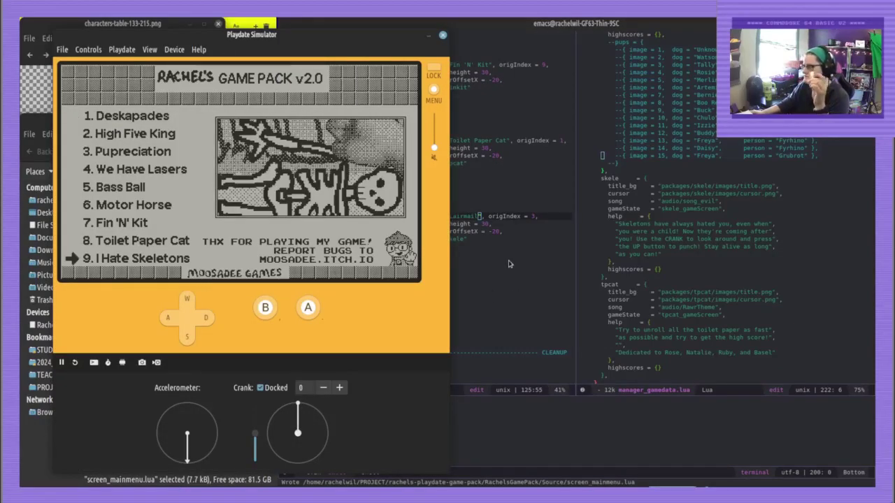
left_click(509, 263)
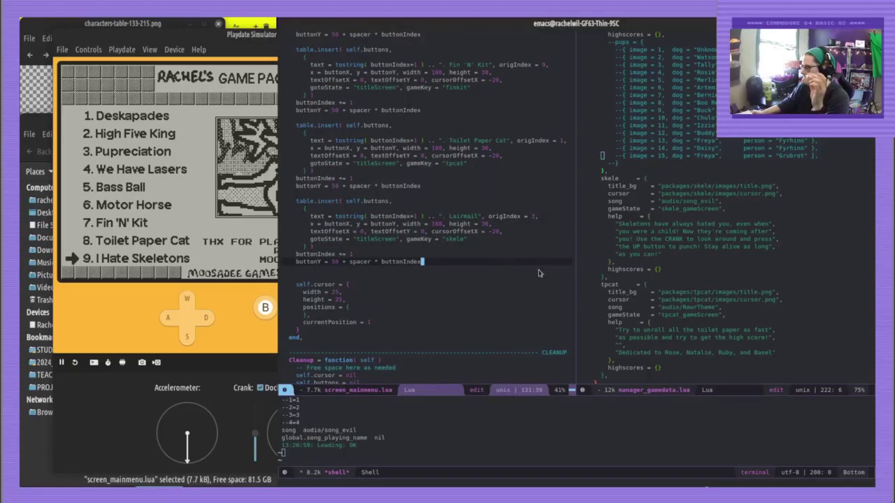
Comment out all five lines of the skele help text in manager_gamedata.lua with "--" and save the file
left_click(662, 223)
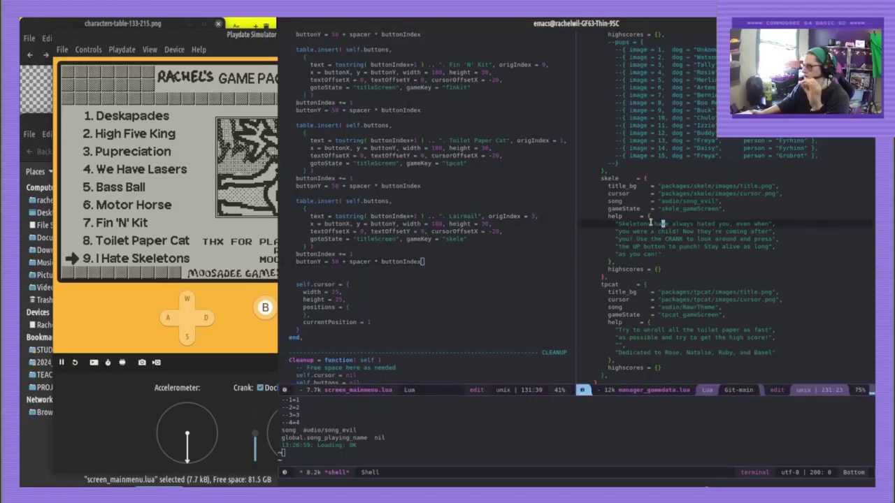
left_click(617, 222)
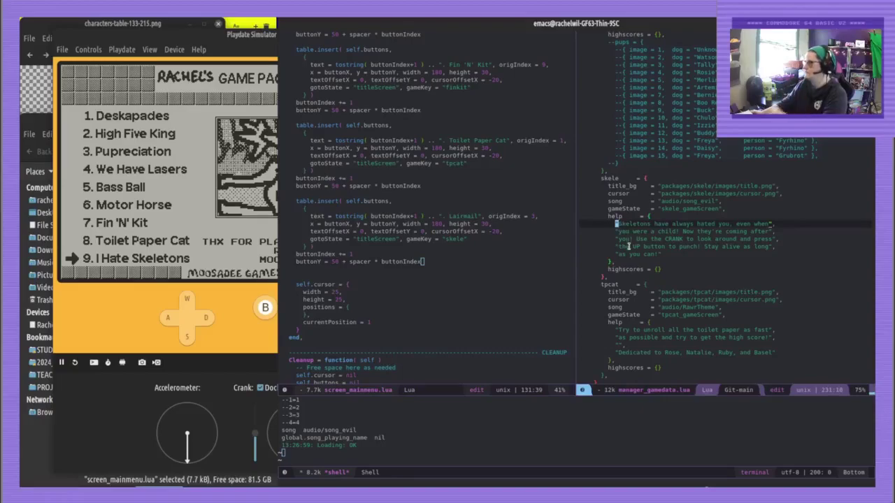
type("--")
key("Down")
key("Left")
key("Left")
type("--")
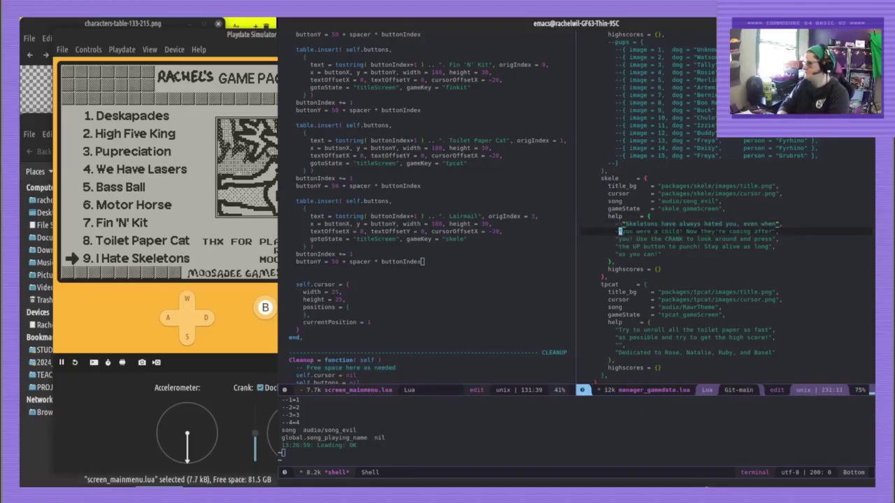
key("Down")
key("Left")
key("Left")
type("--")
key("Down")
key("Left")
type("--")
key("Left")
key("Left")
key("Down")
type("--")
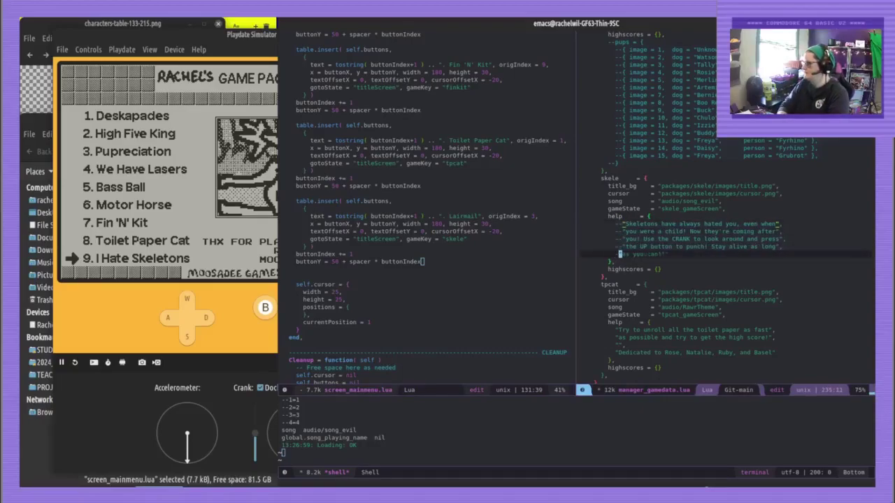
key("ctrl+x")
key("ctrl+s")
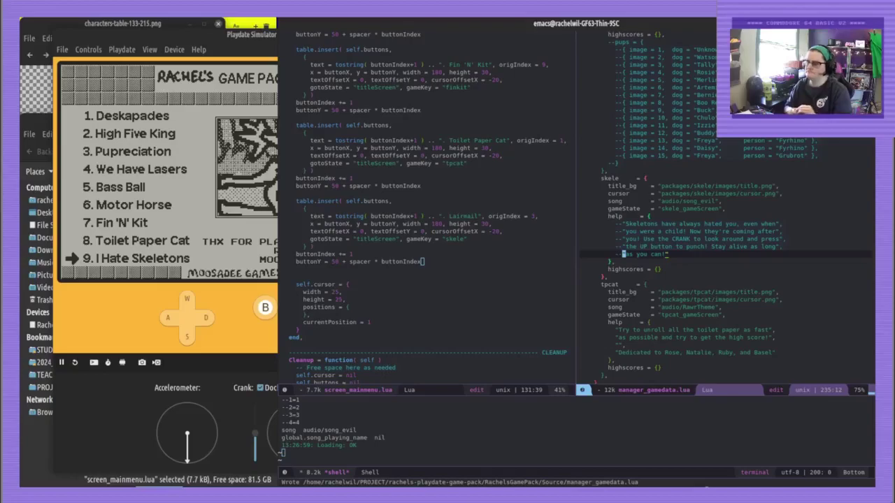
Above the commented skele help lines, add "You are the mailer daemon at a corporate office." and an empty string entry, and save
left_click(661, 221)
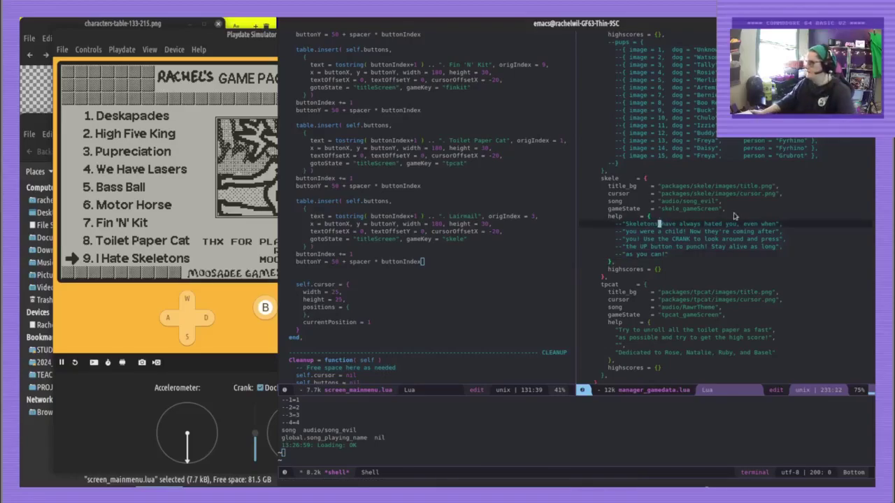
left_click(734, 215)
key("Return")
type("\"")
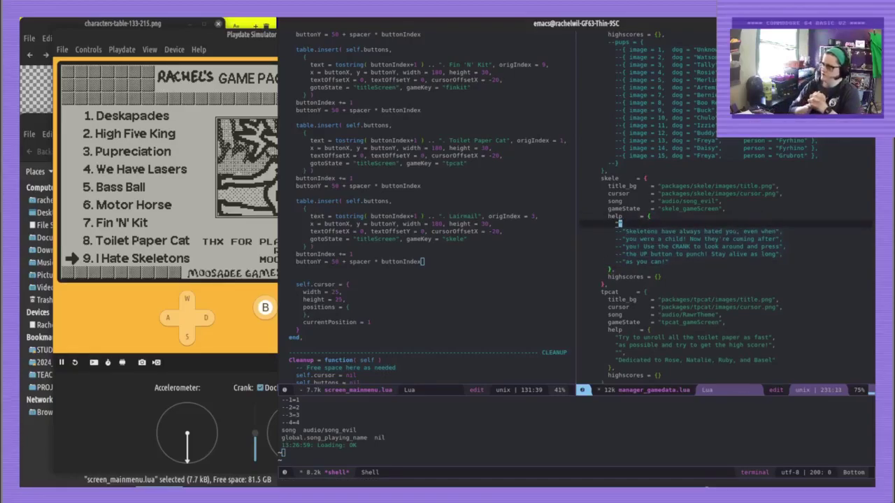
key("BackSpace")
type("\"You are the ")
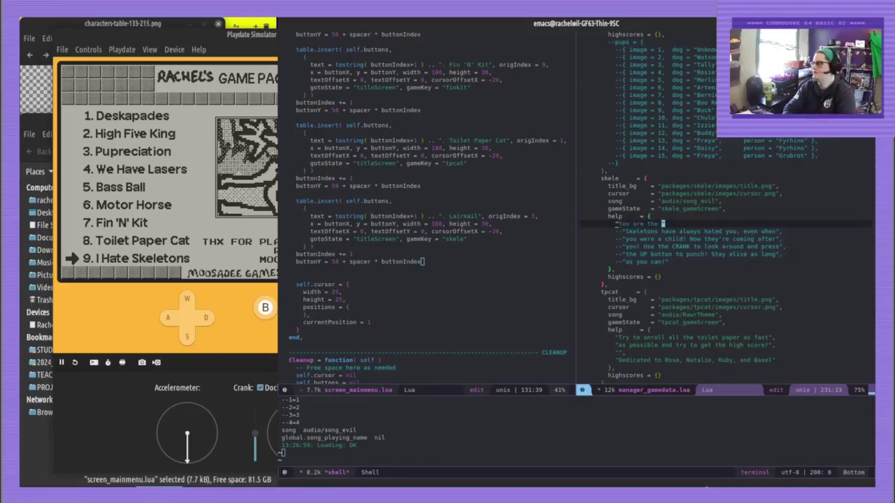
type("mailer")
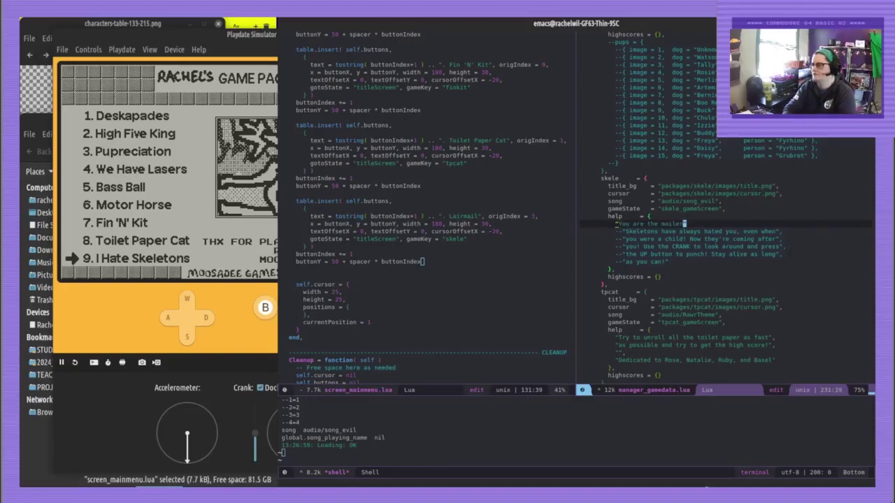
type(" daemon")
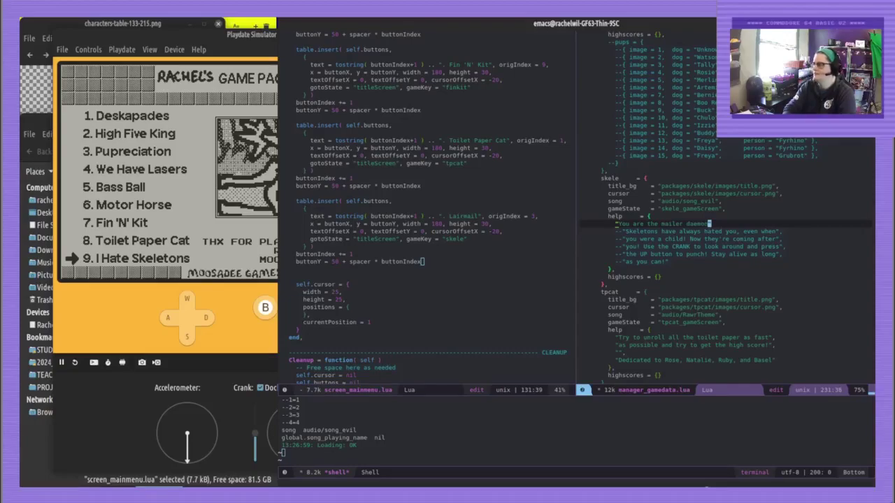
type(" at a corporate office.\",")
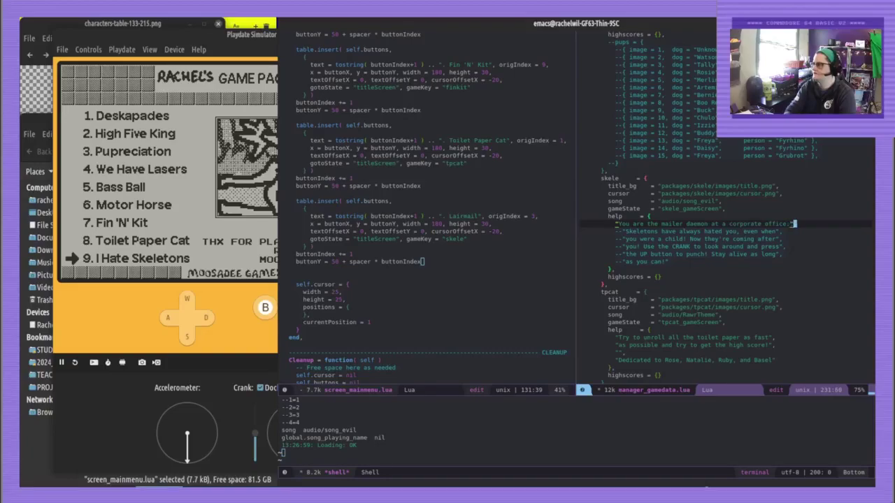
key("Return")
type("\"\",")
key("ctrl+s")
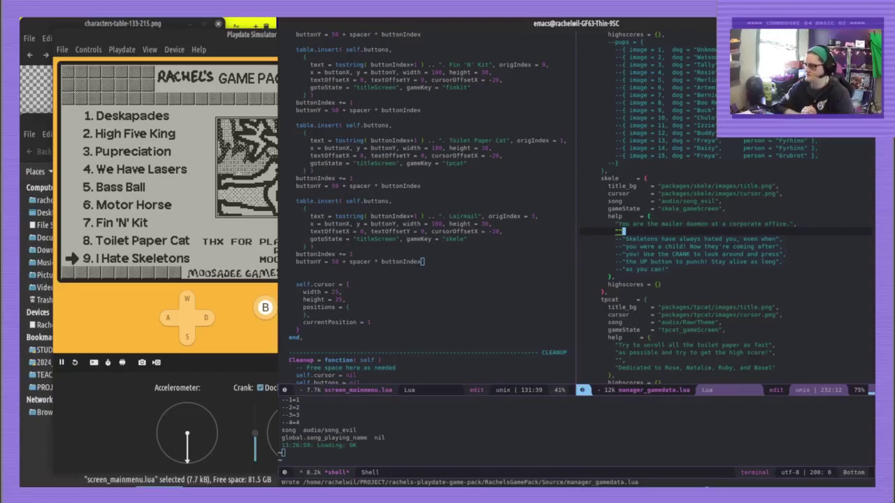
Fill the empty help string with "Your job is to deliver messages between" and add the line "employees across departments." below it
key("Left")
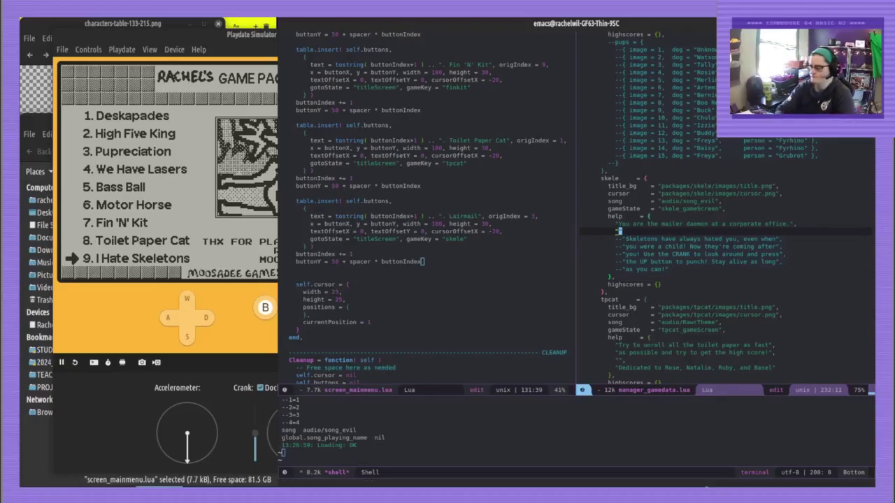
type("Your job is to del")
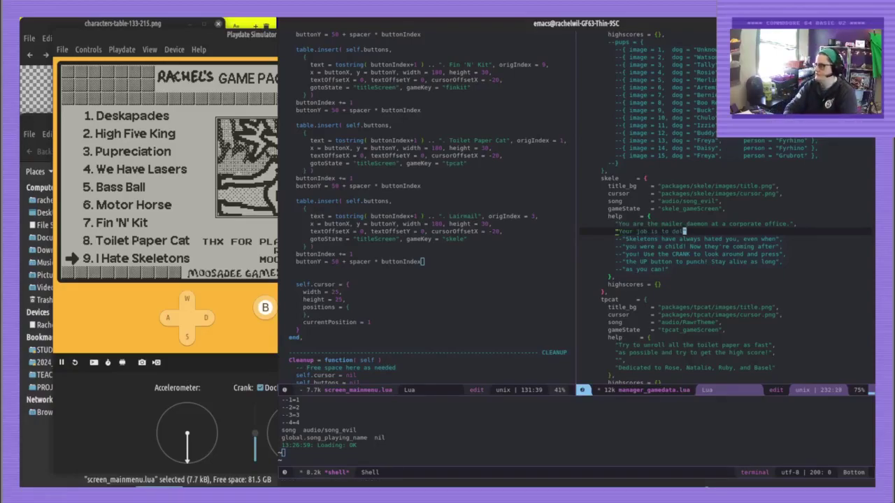
type("iver messages between")
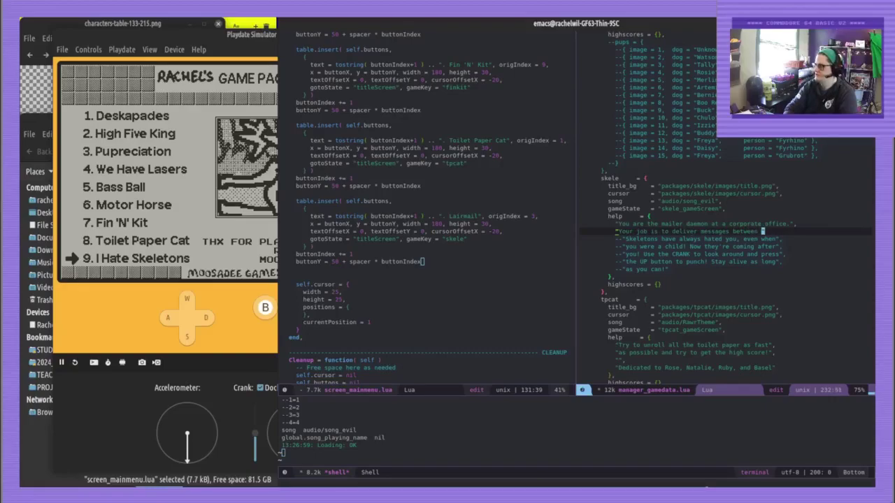
key("BackSpace")
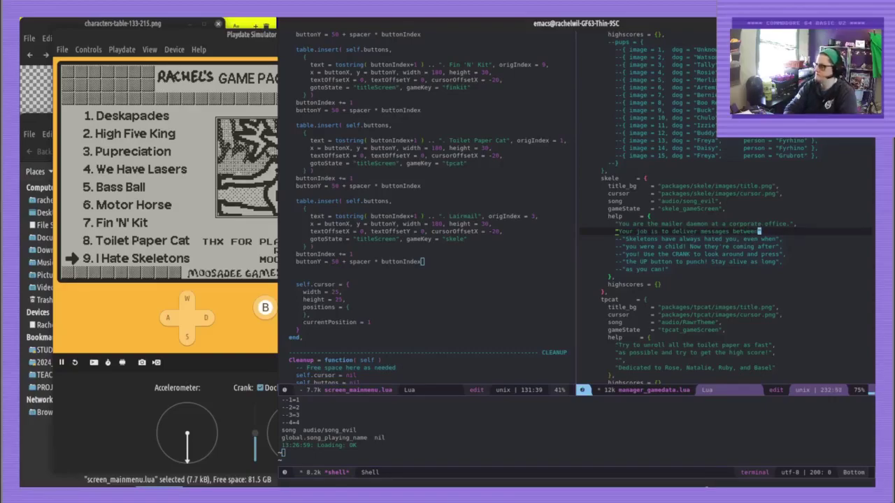
key("Right")
type(",")
key("Return")
type("\"employee")
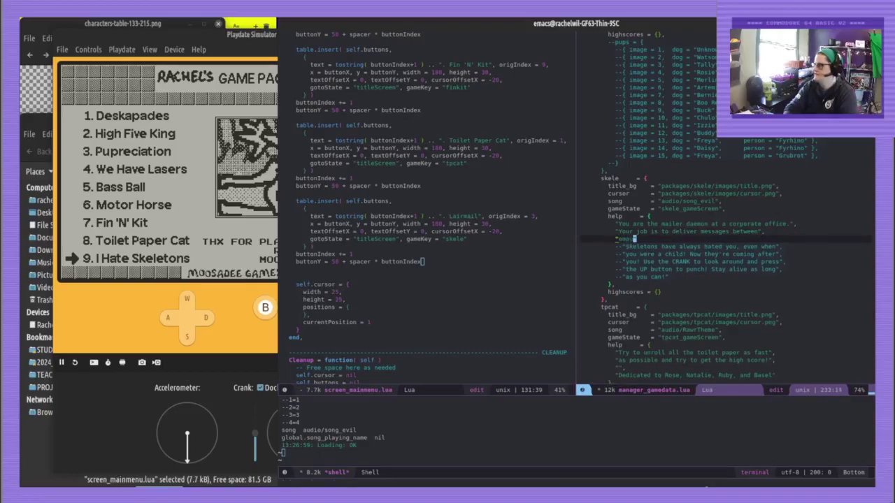
type("es")
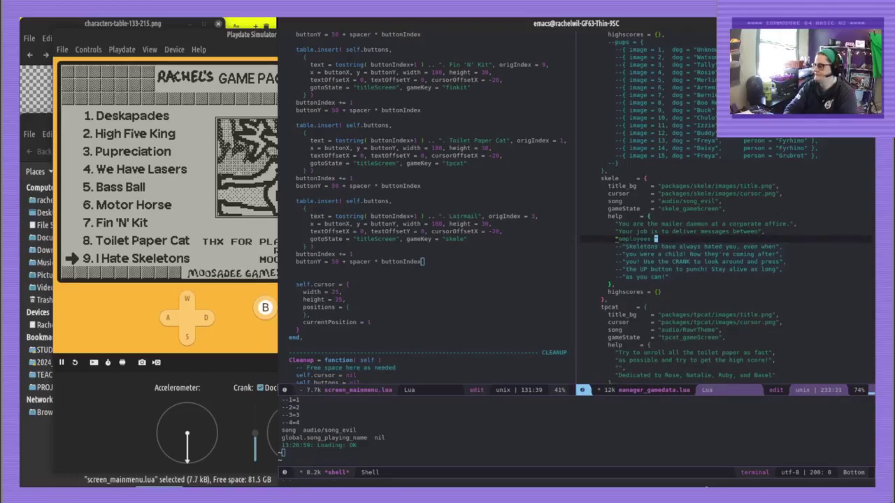
type(" across")
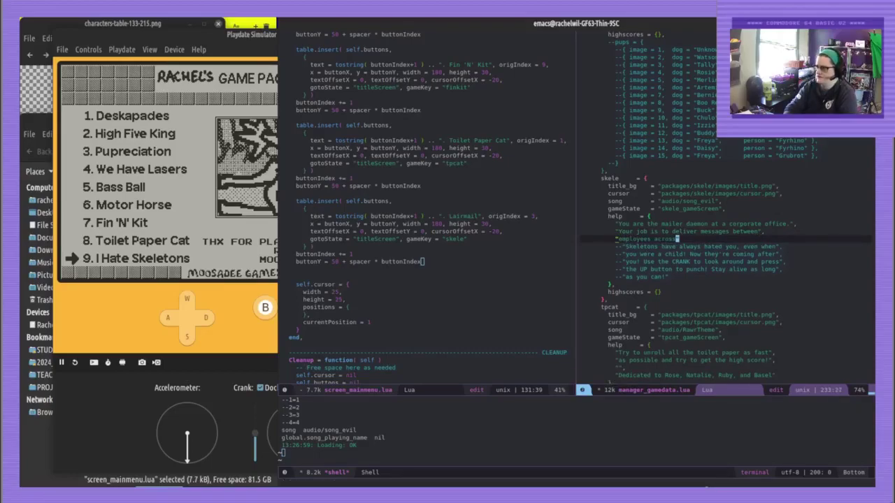
type(" departments.")
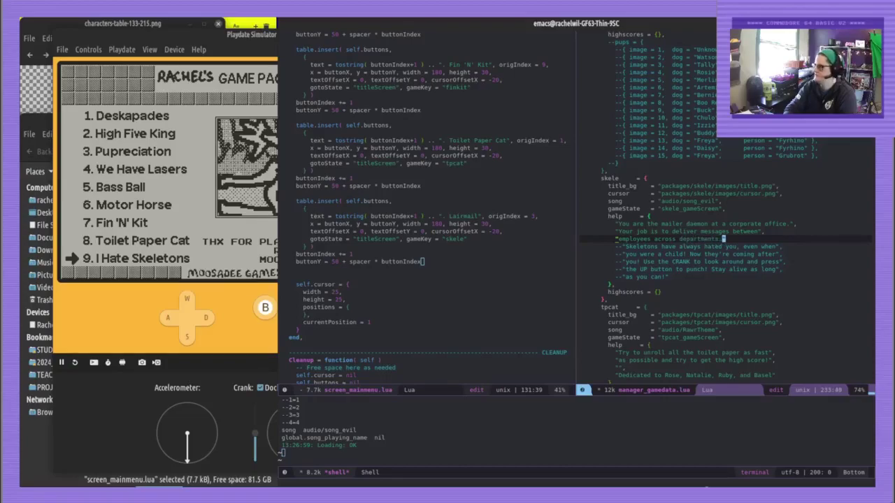
type("\",")
key("Return")
type("\"")
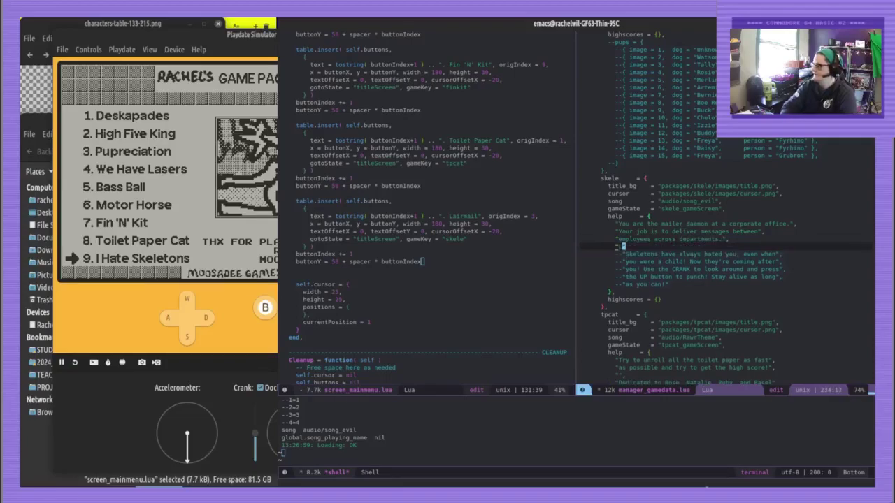
type("Locate someone")
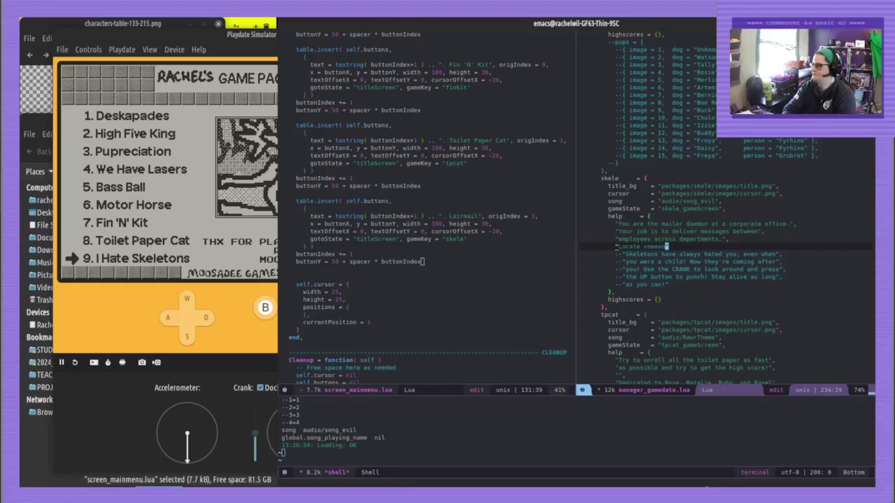
key("BackSpace")
key("BackSpace")
key("BackSpace")
key("BackSpace")
key("BackSpace")
key("BackSpace")
key("BackSpace")
key("BackSpace")
key("BackSpace")
key("BackSpace")
key("BackSpace")
key("BackSpace")
key("BackSpace")
Enter "Minimap shows ! for someone who needs mail" as the fourth line of the skele help text
type("Mo")
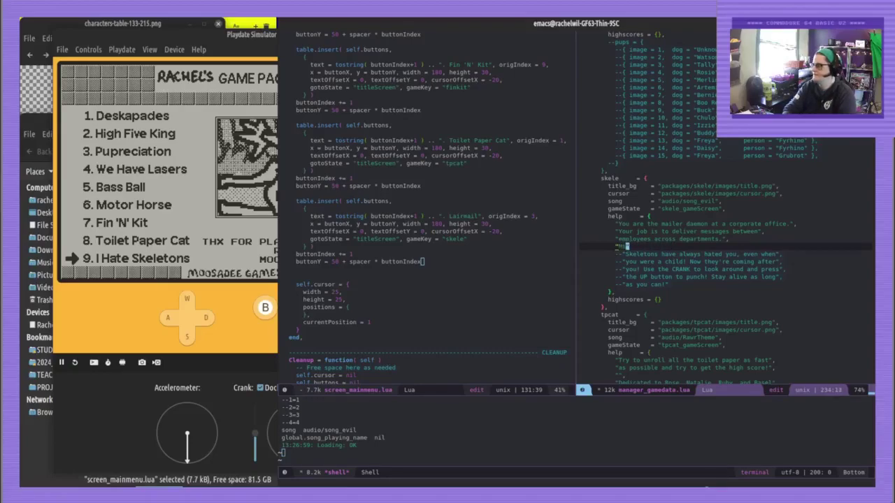
type("inimap shows ")
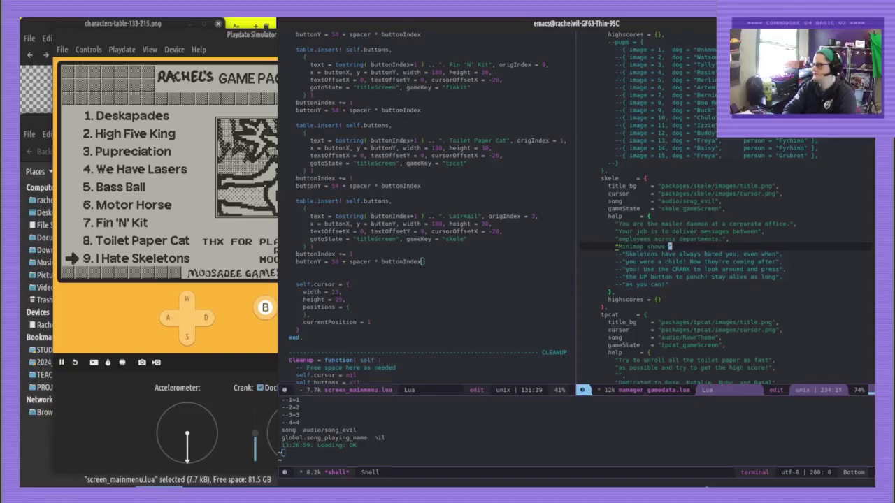
type("! for ")
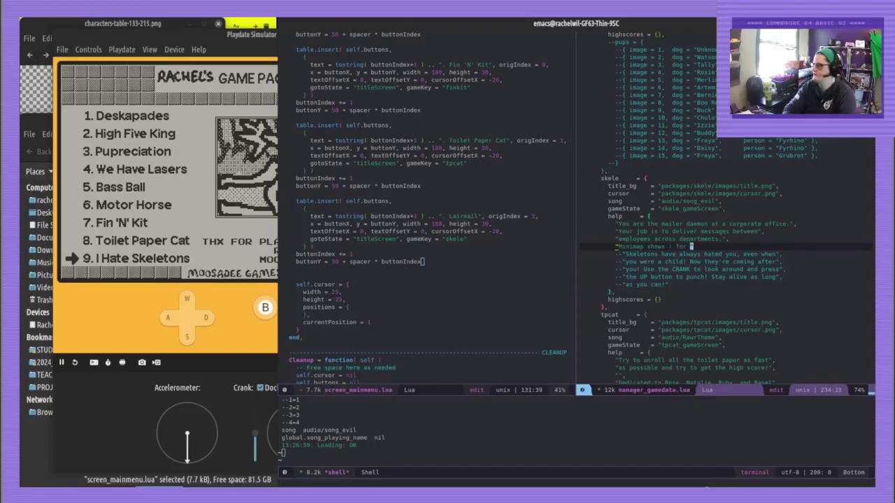
type("someone who needs mail\",")
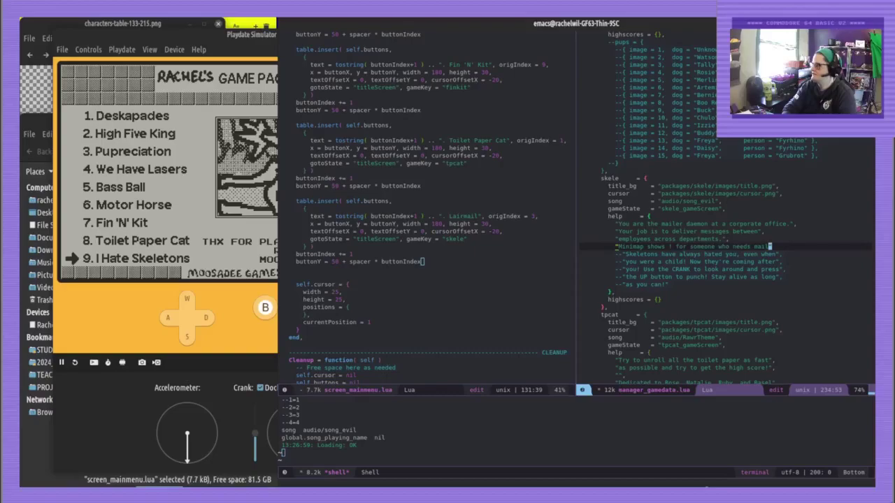
Add "delivered. Deliver all the mail to finish" as the fifth line of the skele help text
key("Return")
type("\"delivered. Do")
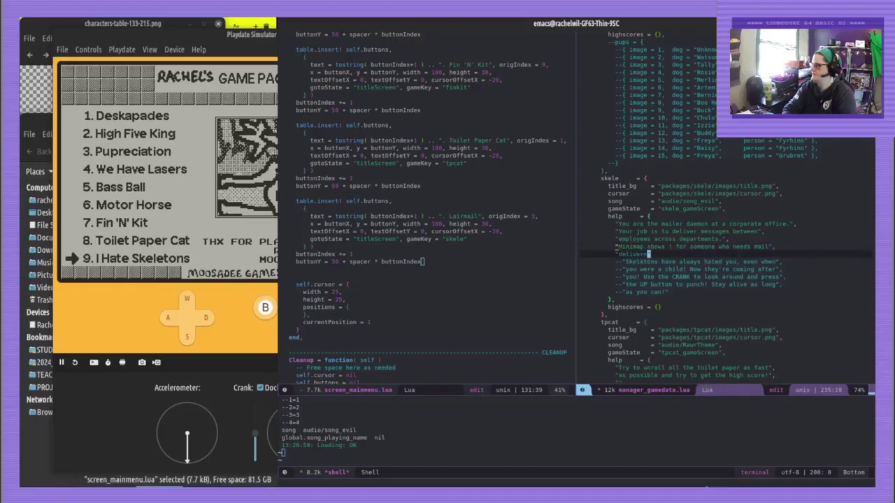
type("liver ")
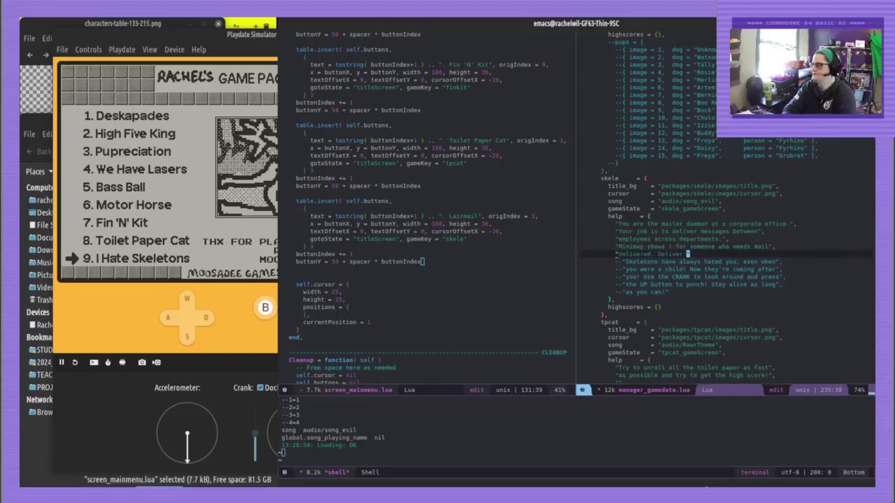
type("all the mail")
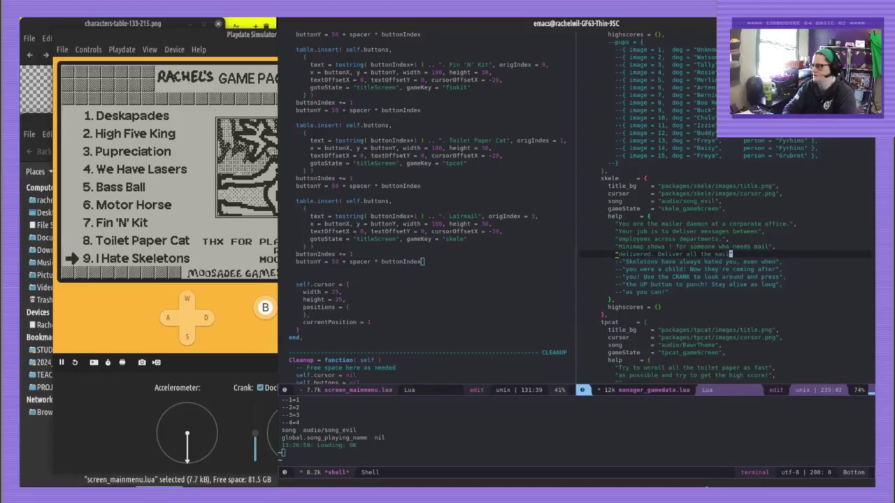
type(" to finish\",")
Add "your workday and go home." as the sixth skele help line and save the file
key("Return")
type("\"")
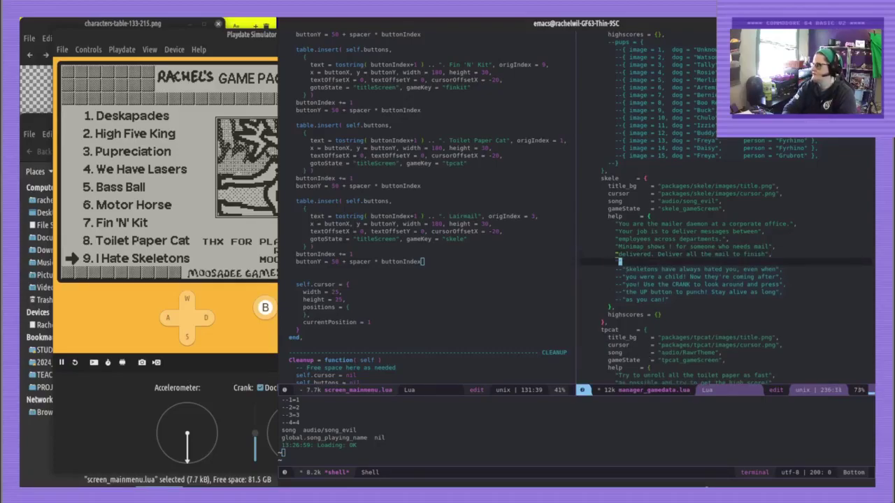
type("your workday s")
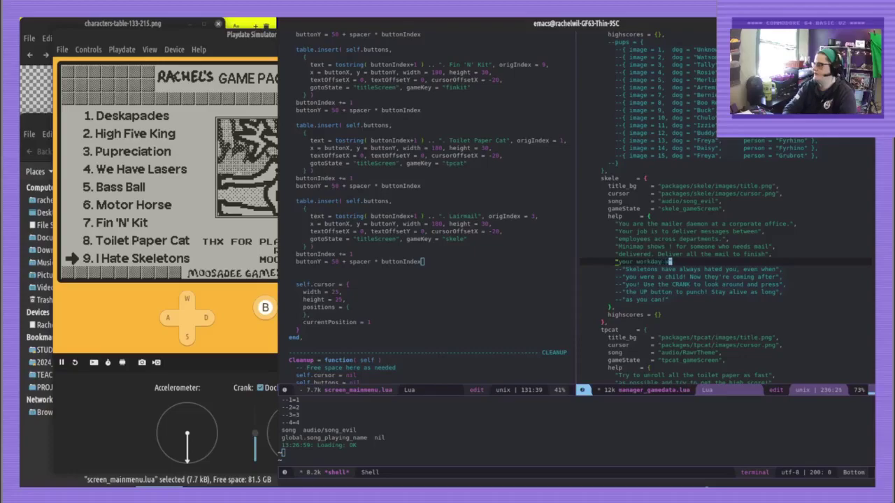
key("BackSpace")
type("and go home.")
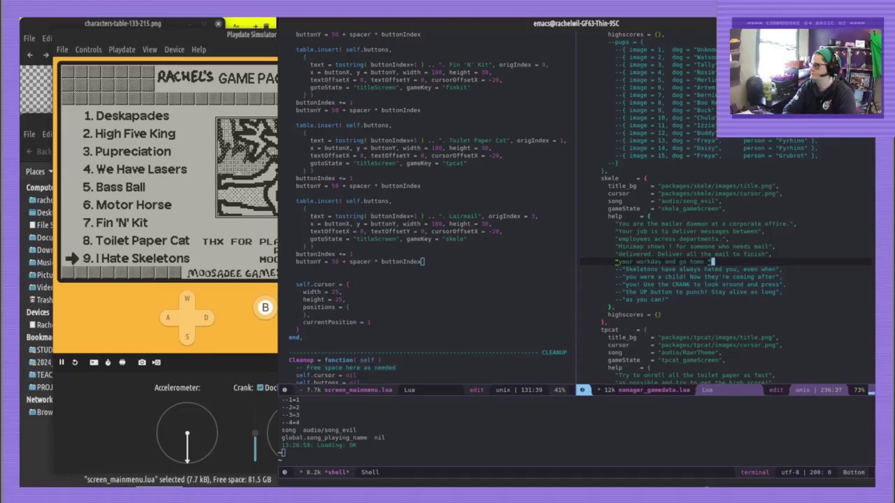
key("ctrl+x")
key("ctrl+s")
type(".\"")
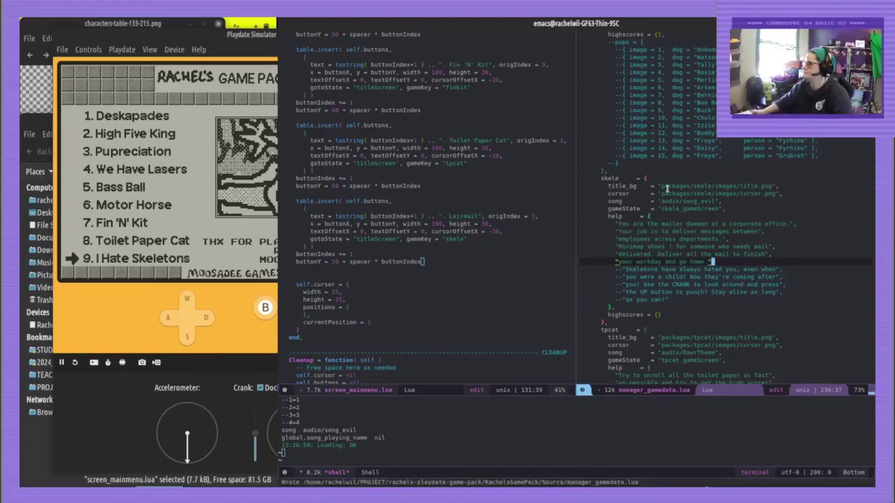
Start a seventh skele help line with the word "Avoid"
type(",")
key("Return")
type("\"Avoid")
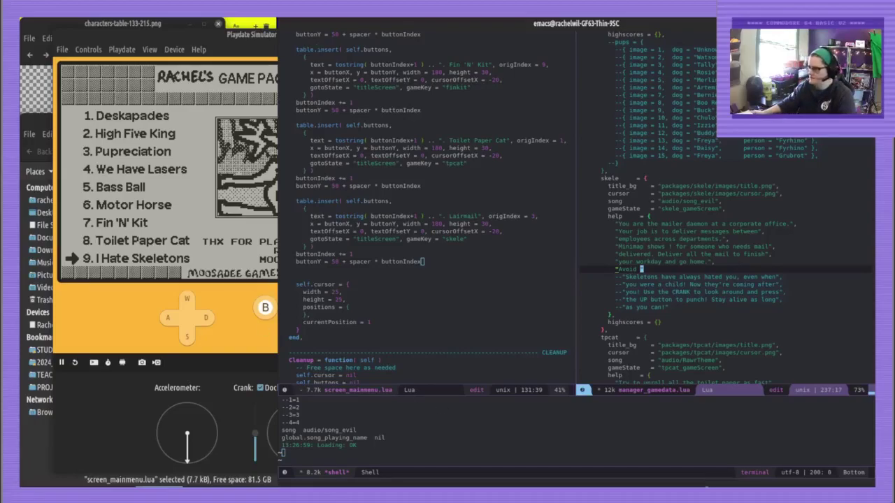
Switch to Firefox and look through the synonyms of "coworker" in the Merriam-Webster Thesaurus
key("alt+Tab")
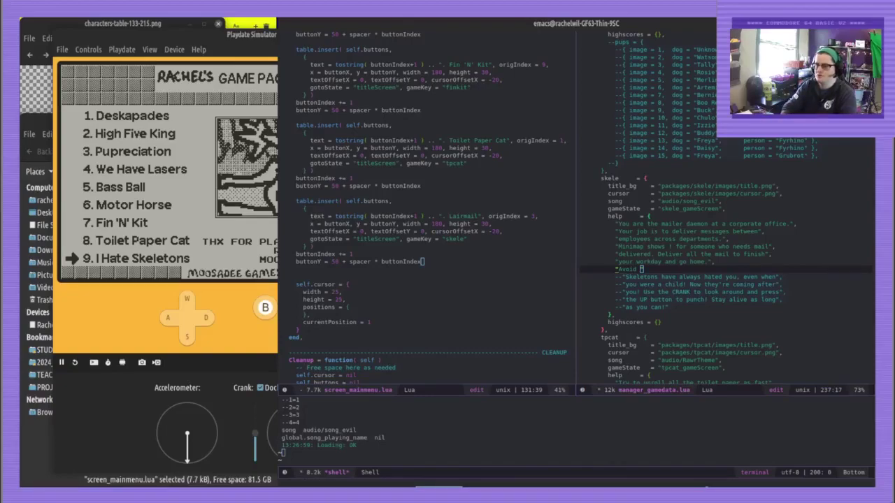
left_click_drag(20, 175, 298, 150)
left_click_drag(416, 252, 406, 229)
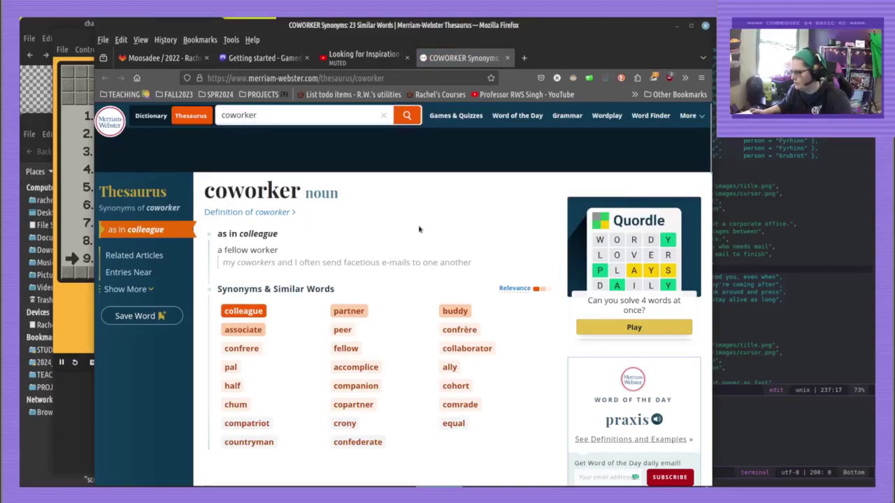
scroll(361, 254, "down", 1)
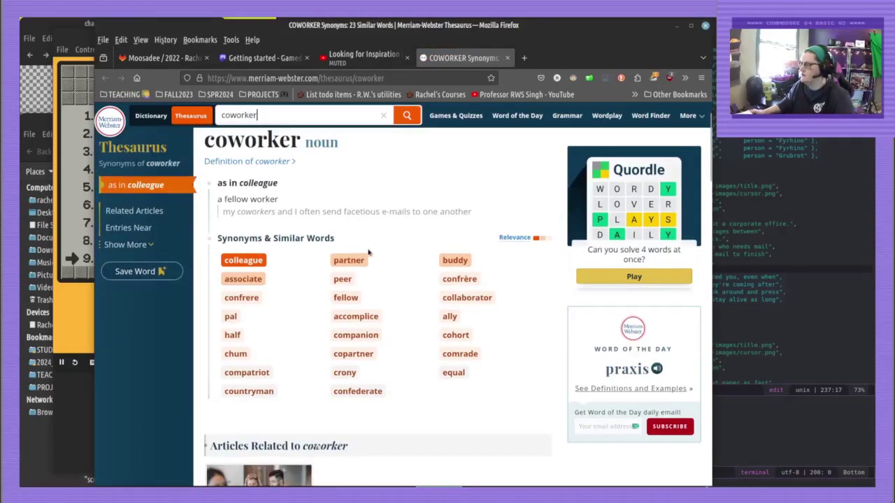
left_click_drag(517, 353, 0, 350)
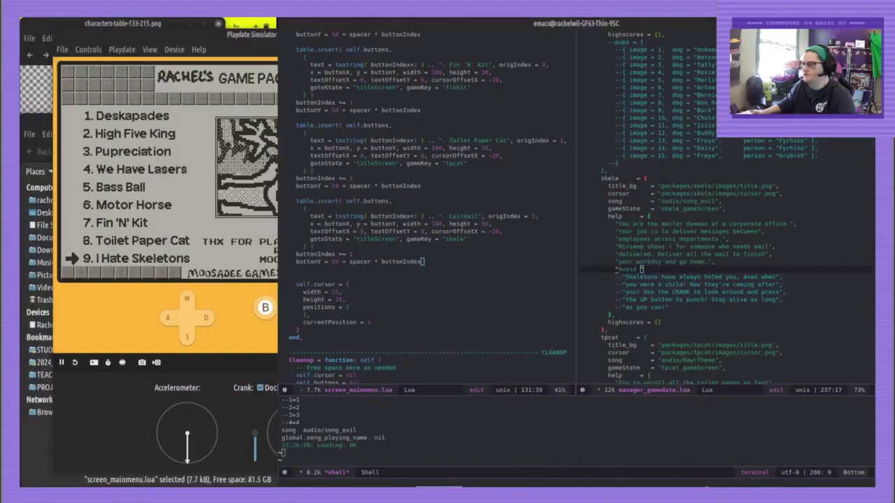
Back in Emacs, finish the line as "Avoid Ghost Associates who only have more", add "work to give you." below it, and save
left_click(646, 21)
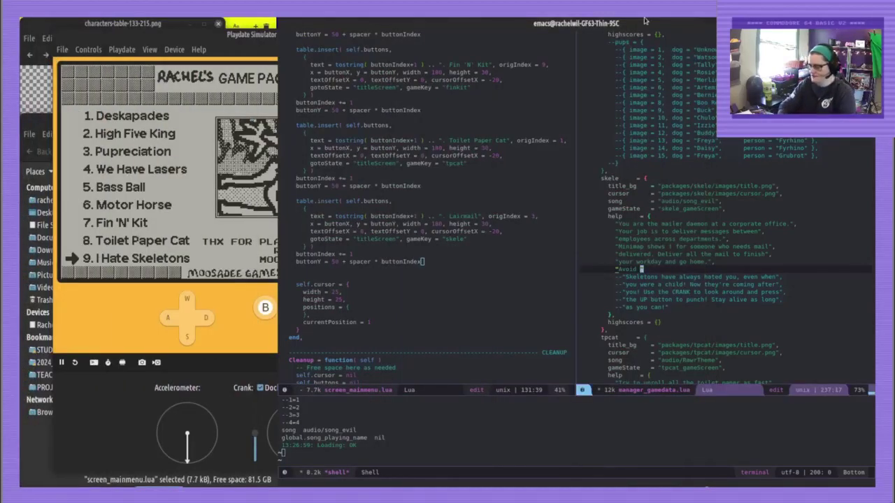
type("Ghost Associates wa")
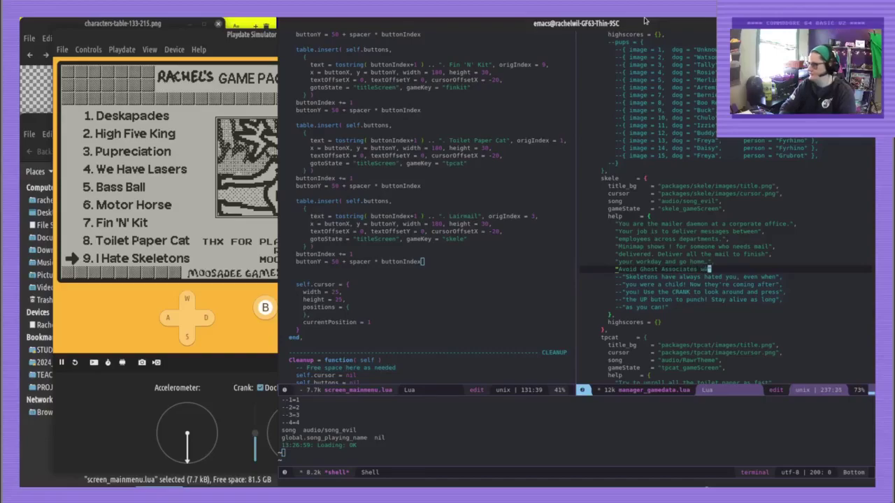
type("o only have more")
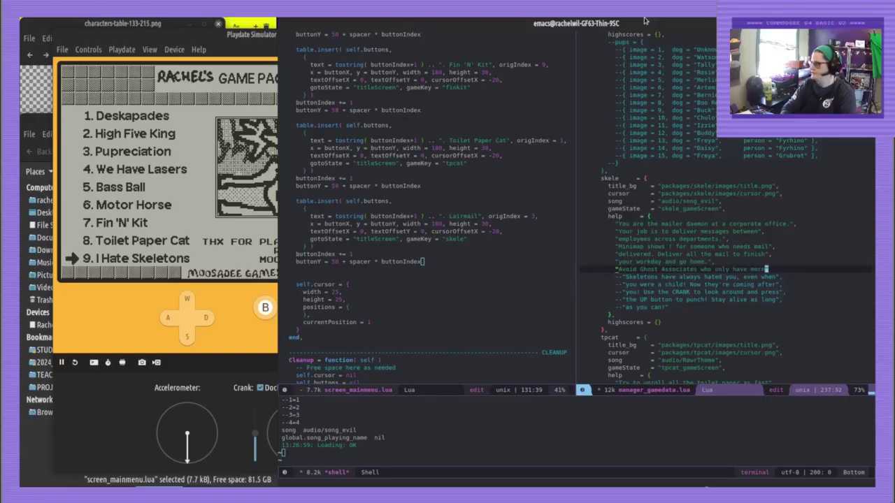
type("\",")
key("Return")
type("\"wor")
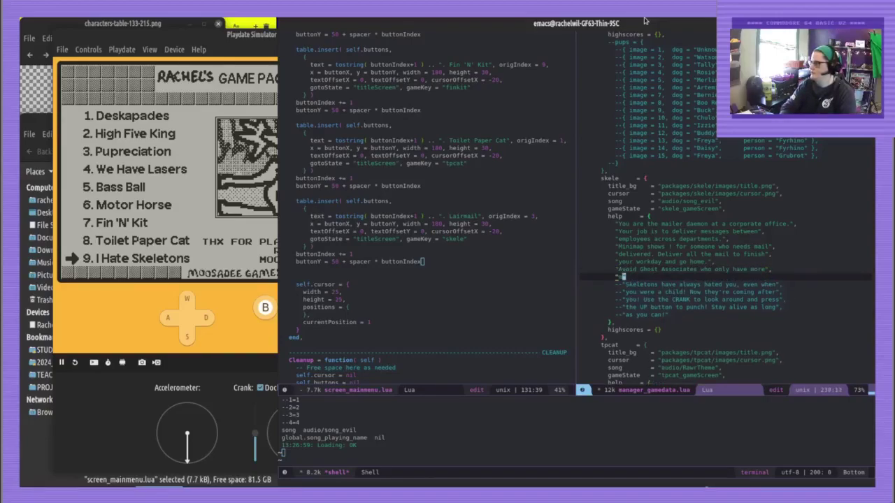
type("k to give you.\"")
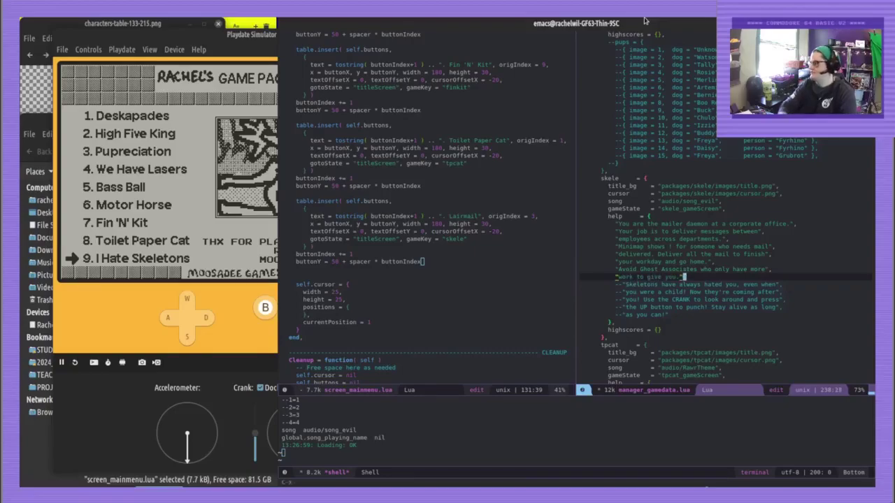
key("ctrl+s")
Switch to the Playdate Simulator and close it
left_click(71, 172)
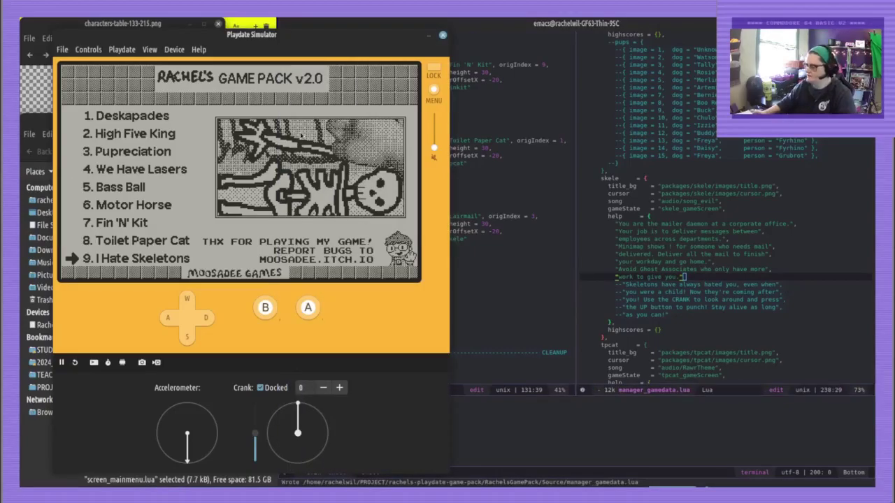
key(".")
key("s")
key(".")
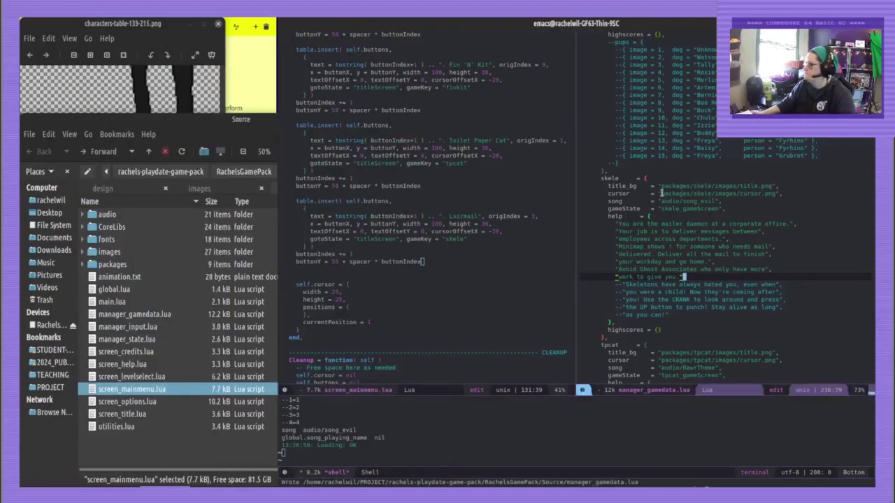
left_click(443, 35)
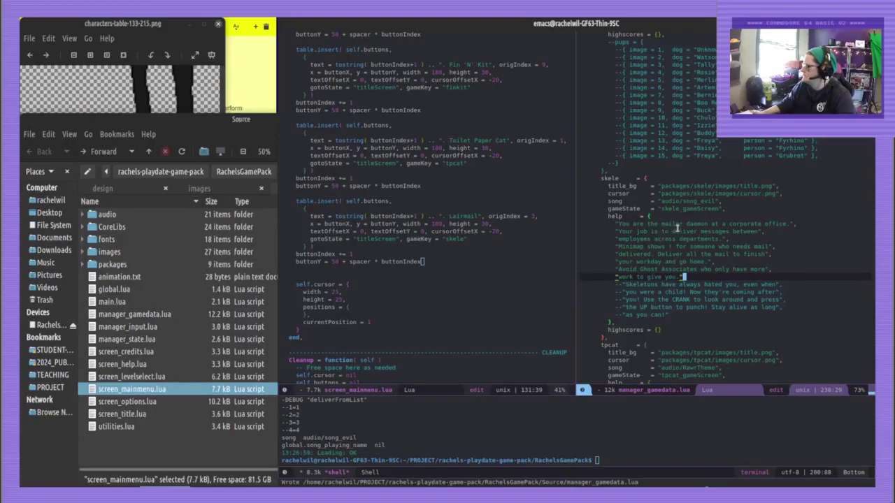
Reword the second skele help line as "Deliver messages between employees across departments.", moving the third line's text into it, and save
left_click_drag(678, 231, 721, 238)
key("BackSpace")
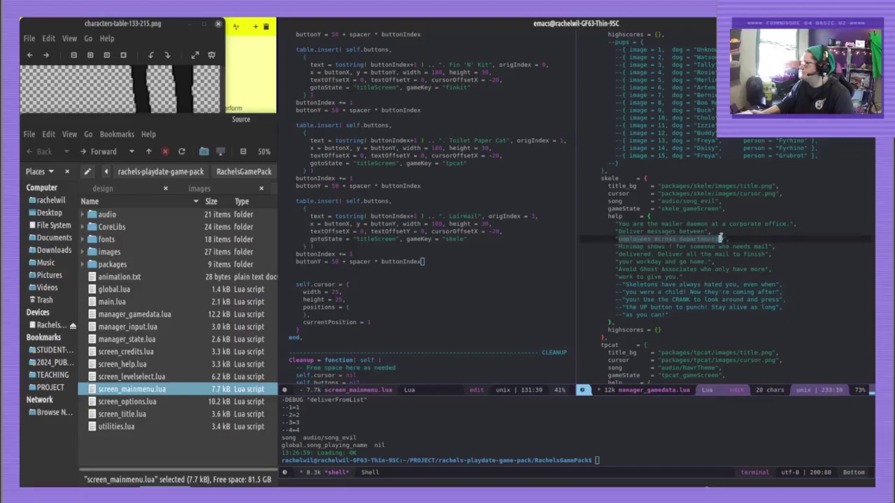
key("ctrl+x")
left_click(706, 225)
left_click(707, 232)
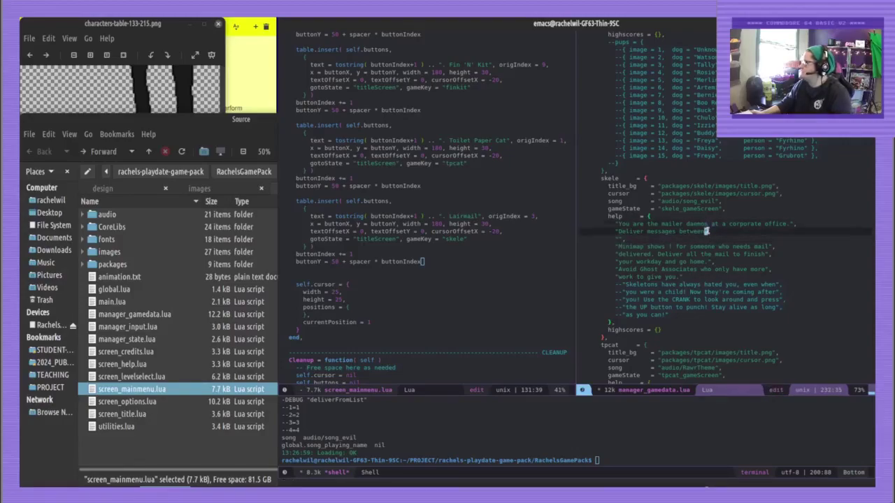
key("ctrl+v")
key("ctrl+x")
key("ctrl+s")
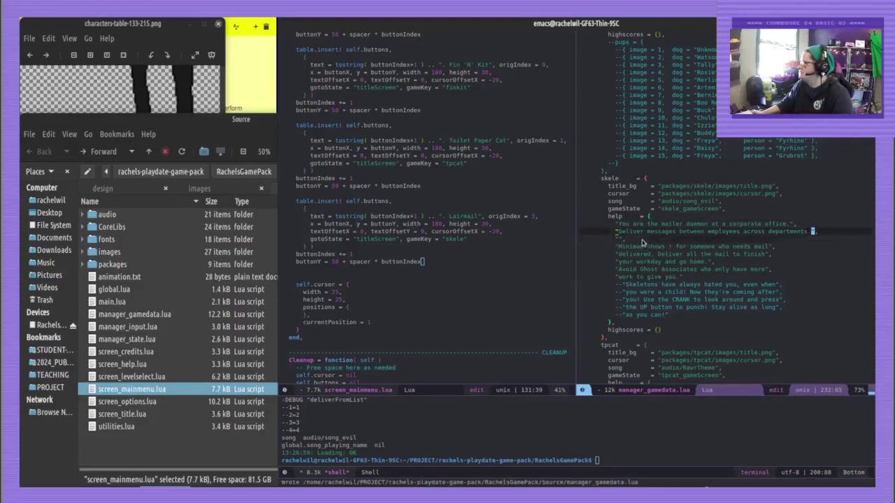
Delete the empty string line below the "Deliver messages between" help line and save the file
left_click_drag(638, 240, 560, 243)
key("BackSpace")
key("BackSpace")
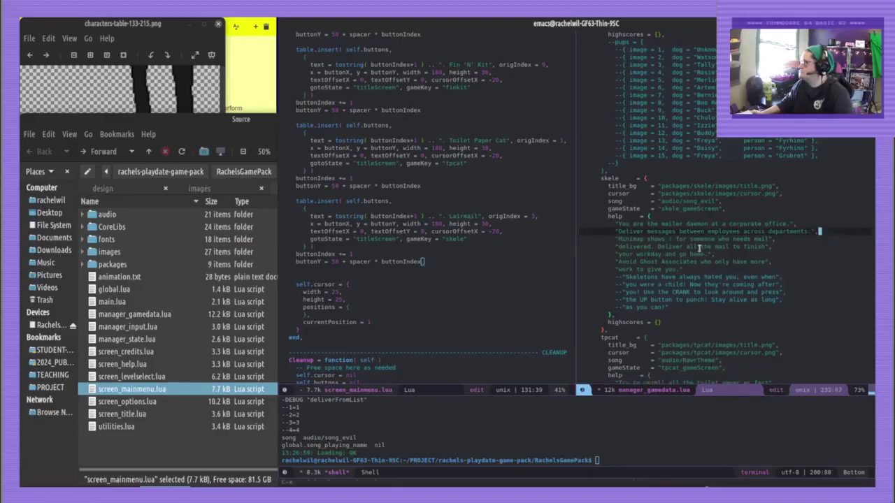
key("ctrl+x")
key("ctrl+s")
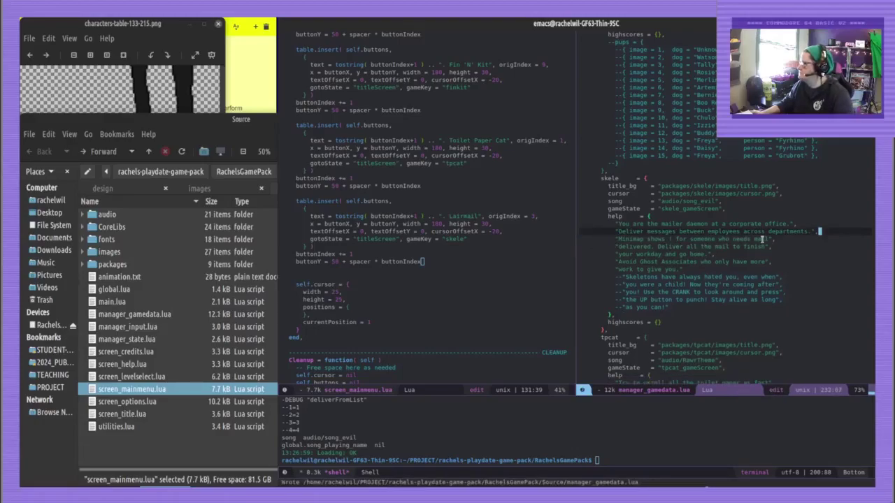
Shorten the minimap help line to "Minimap shows ! new delivery" and save the file
left_click_drag(768, 240, 688, 239)
key("BackSpace")
key("BackSpace")
key("BackSpace")
key("BackSpace")
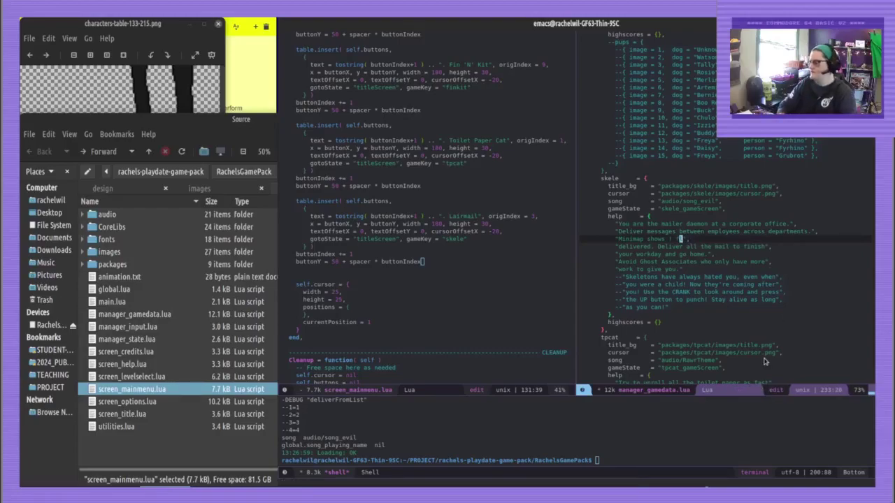
type("new deliveri")
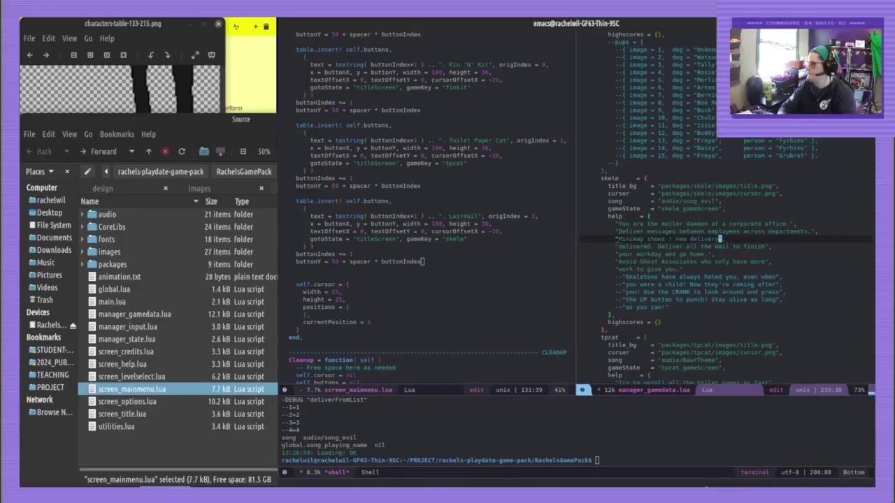
key("ctrl+x")
key("ctrl+s")
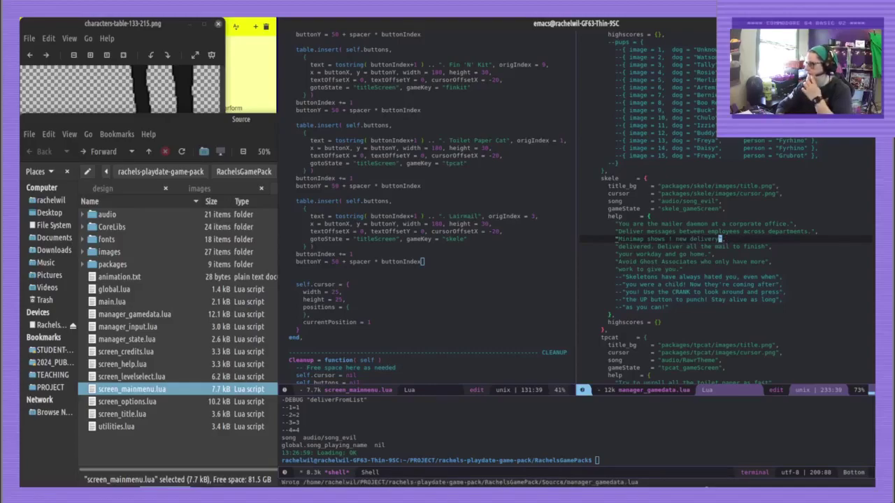
Extend the minimap help line with ". Deliver all mail"
type("y. Deliver")
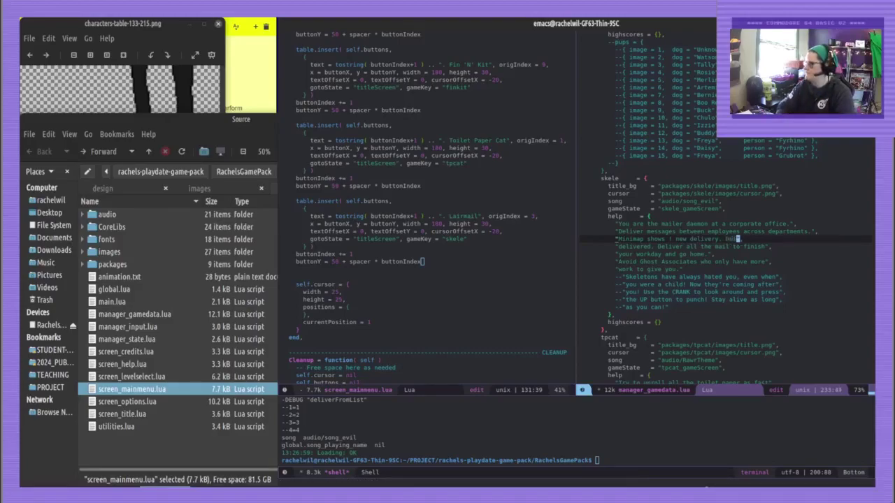
type(" all")
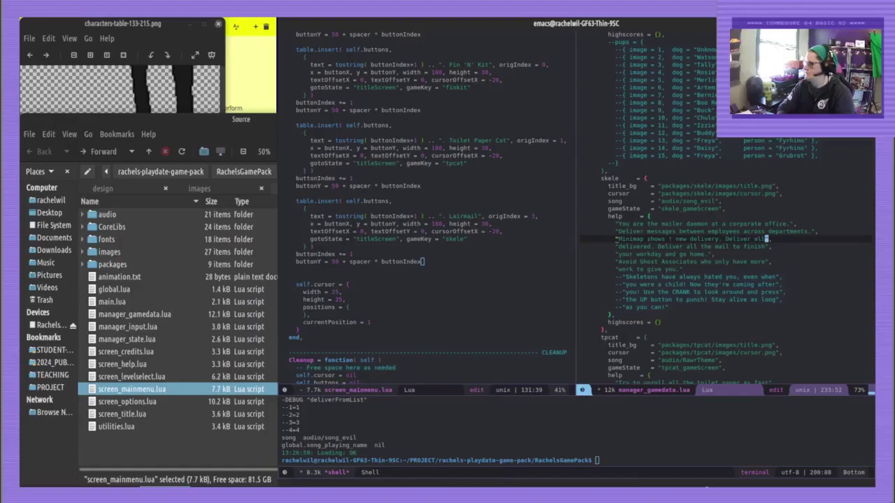
type(" mail")
Delete the redundant "delivered. Deliver all the mail to finish" line from the skele help text
key("Down")
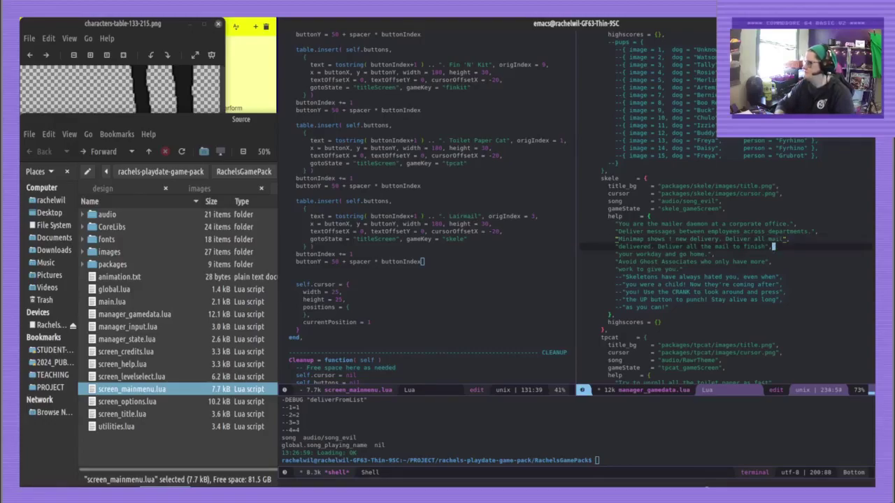
key("shift+Home")
key("BackSpace")
key("BackSpace")
Insert "to finish" before "your workday and go home." in the skele help text and save the file
key("Down")
key("ctrl+Left")
key("ctrl+Left")
key("ctrl+Left")
key("ctrl+Left")
key("ctrl+Left")
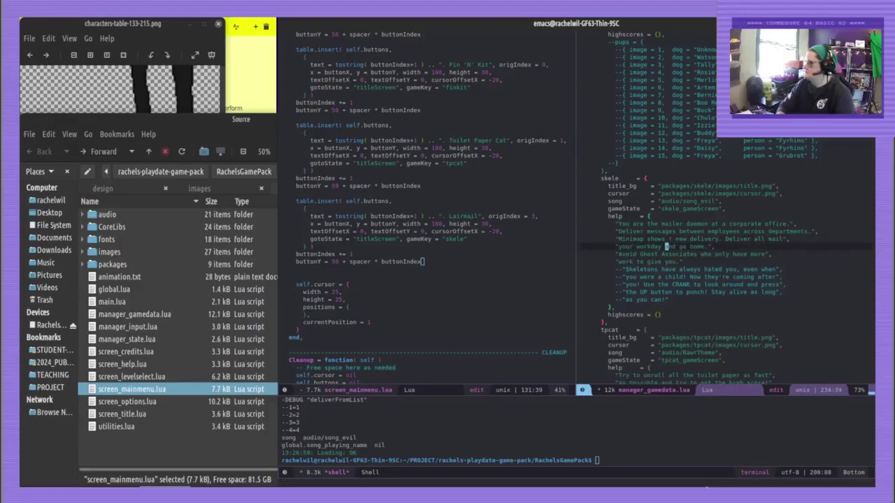
type("to finish")
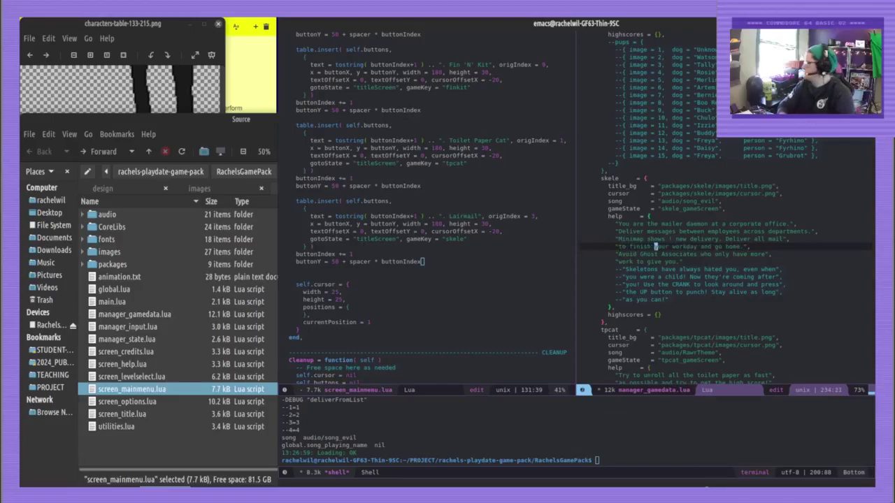
key("ctrl+x")
key("ctrl+s")
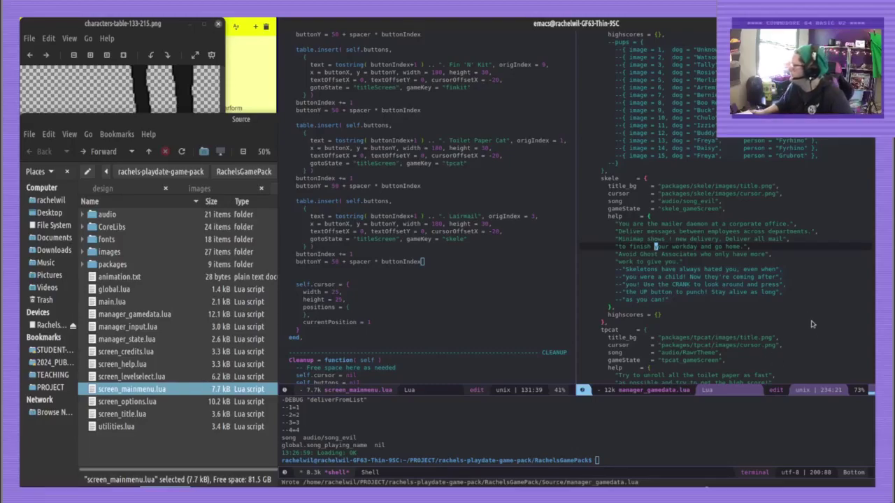
left_click(681, 260)
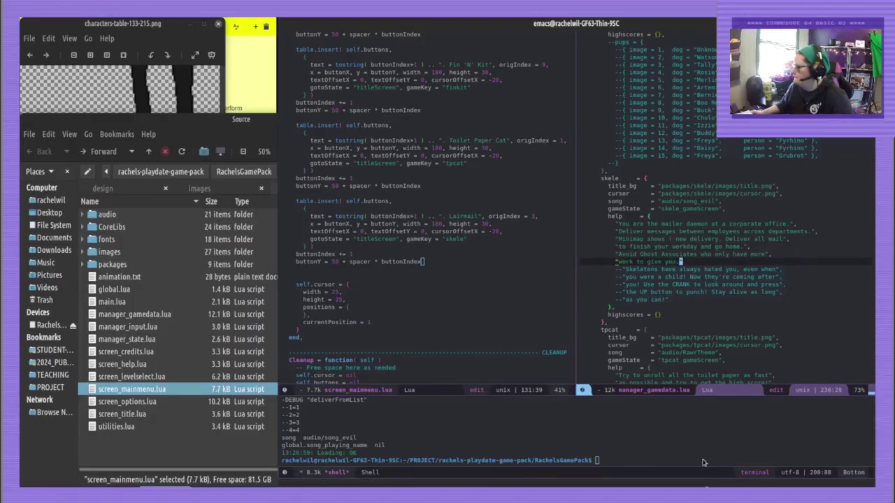
Build and run the game pack in the shell with ./build-and-run.sh
left_click(703, 462)
type("./buil")
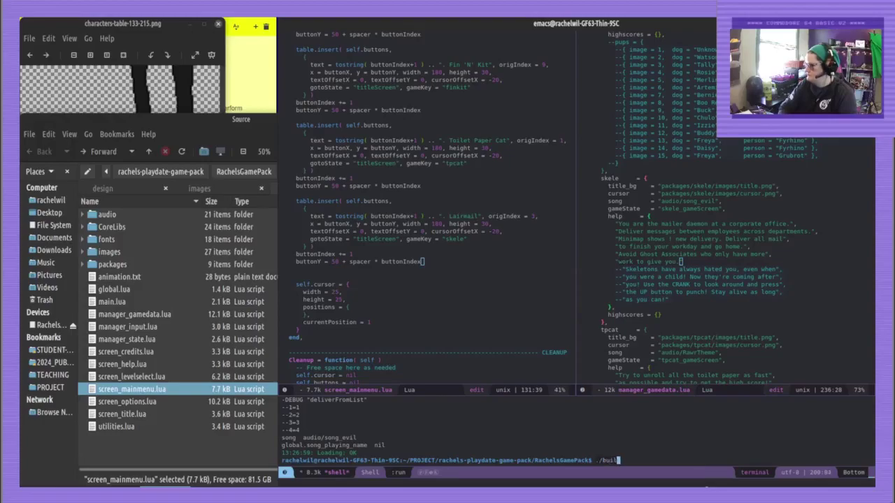
key("Tab")
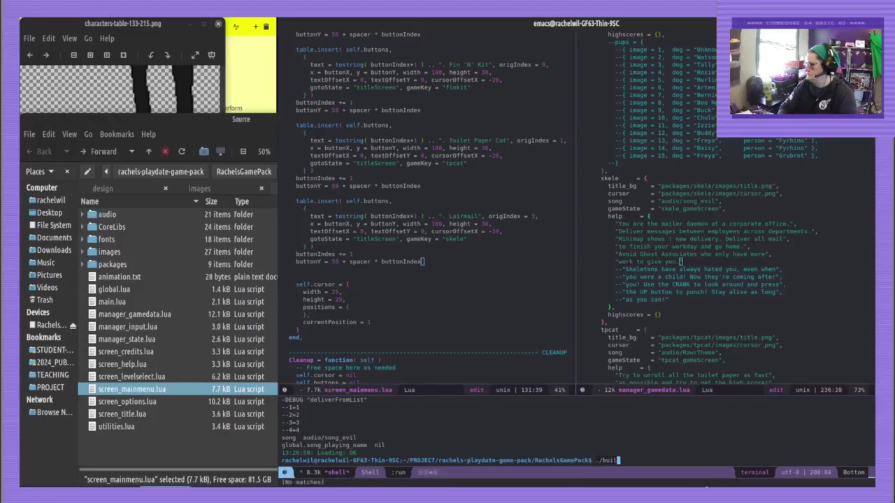
type("d")
key("Tab")
key("Return")
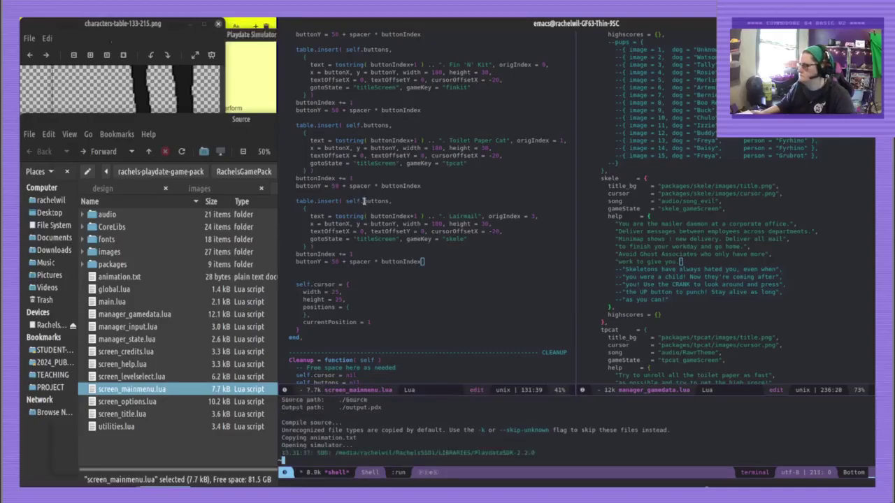
In the Playdate Simulator, go to game select, choose Lairmail and open its help screen
left_click(434, 94)
key("w")
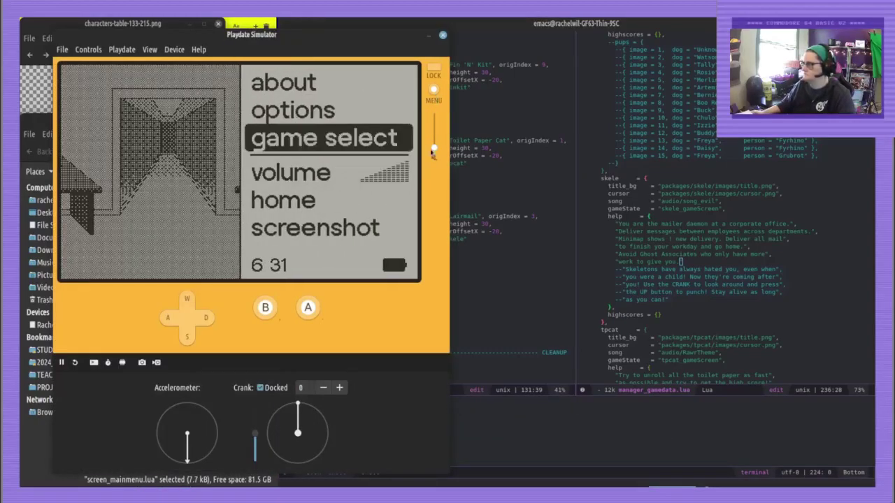
key("period")
key("s")
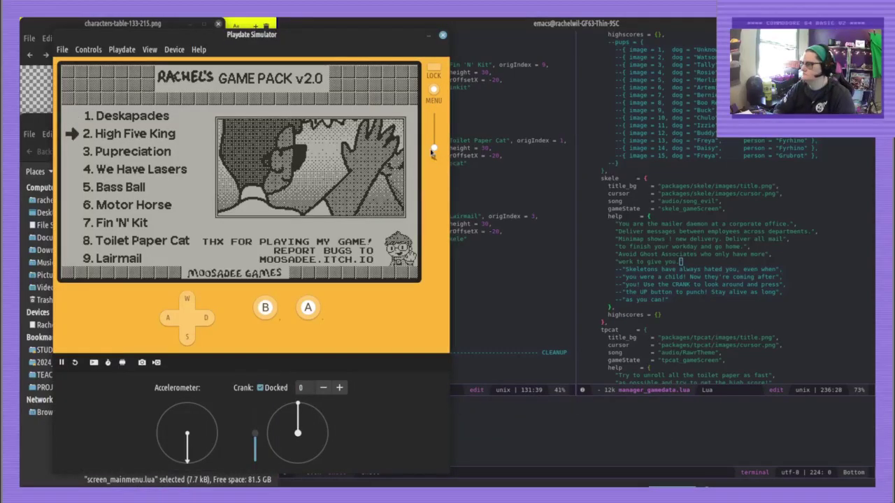
key("w")
key("w")
key("l")
key("Down")
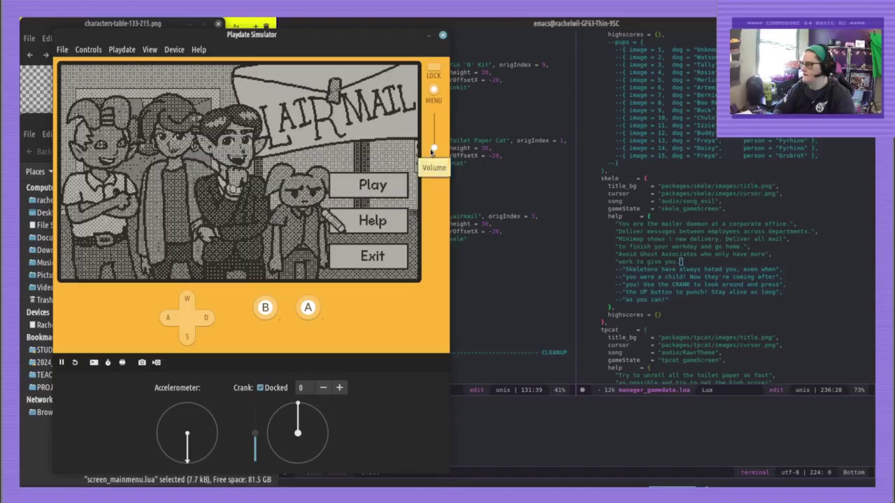
key("l")
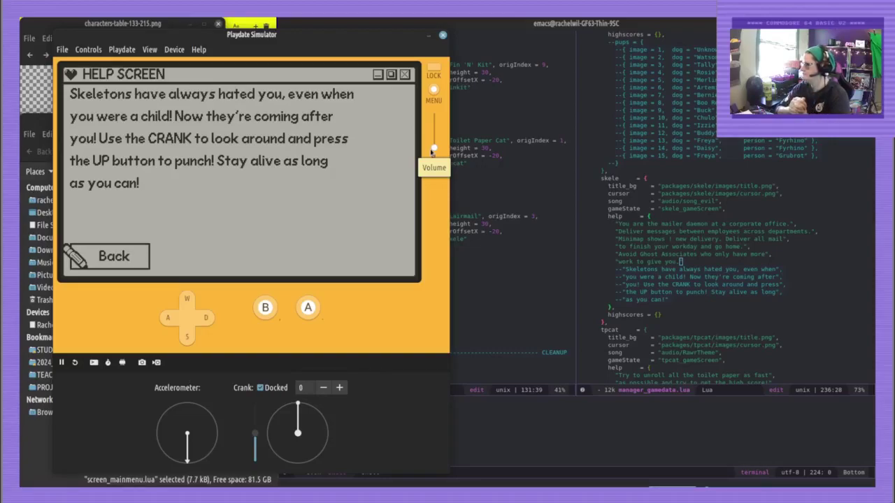
Close the simulator and review the full build output in an enlarged shell pane
left_click(442, 35)
left_click_drag(591, 391, 614, 216)
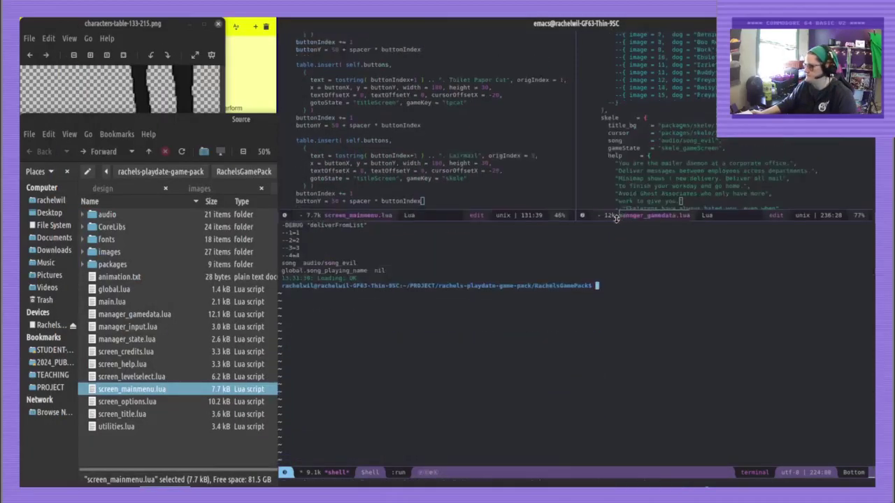
scroll(489, 324, "up", 7)
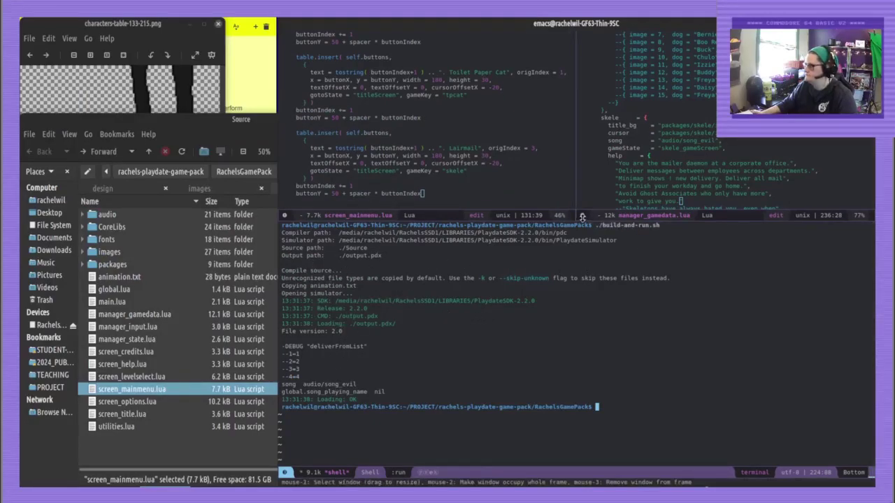
left_click_drag(589, 217, 629, 365)
key("ctrl+x")
key("ctrl+s")
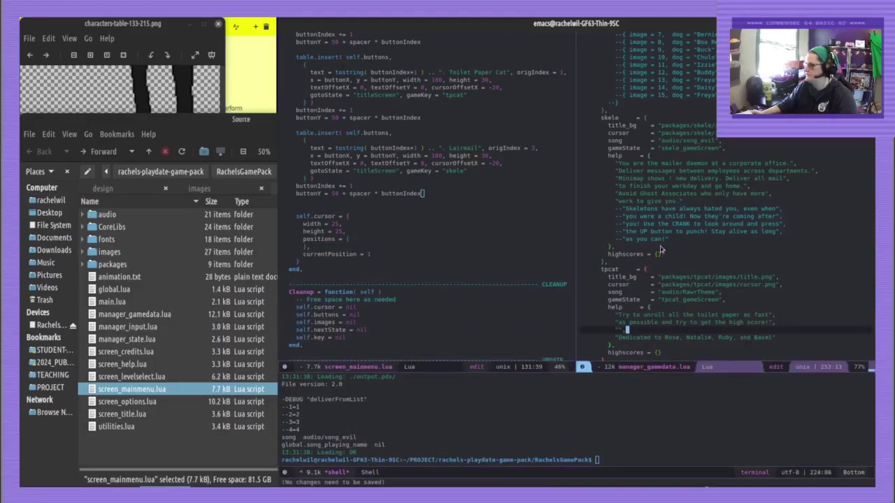
Delete the commented-out skeleton help lines from the skele entry in manager_gamedata.lua and save the file
left_click_drag(676, 240, 712, 204)
key("BackSpace")
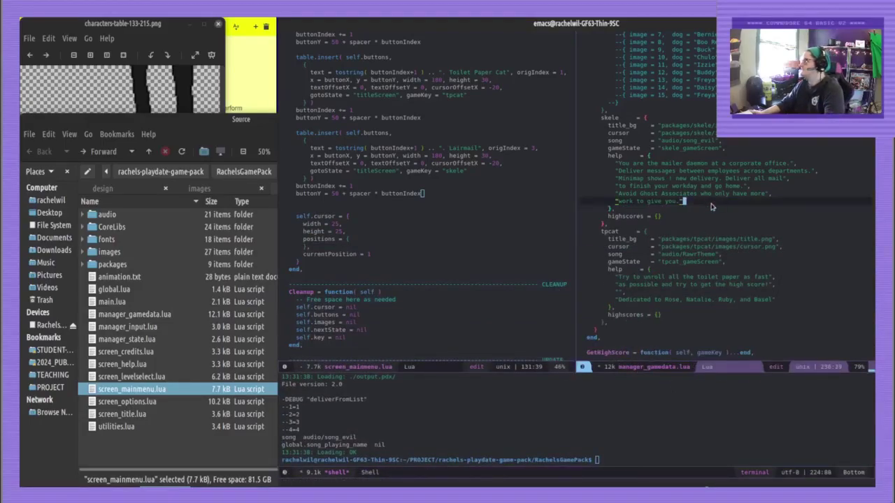
scroll(706, 194, "up", 4)
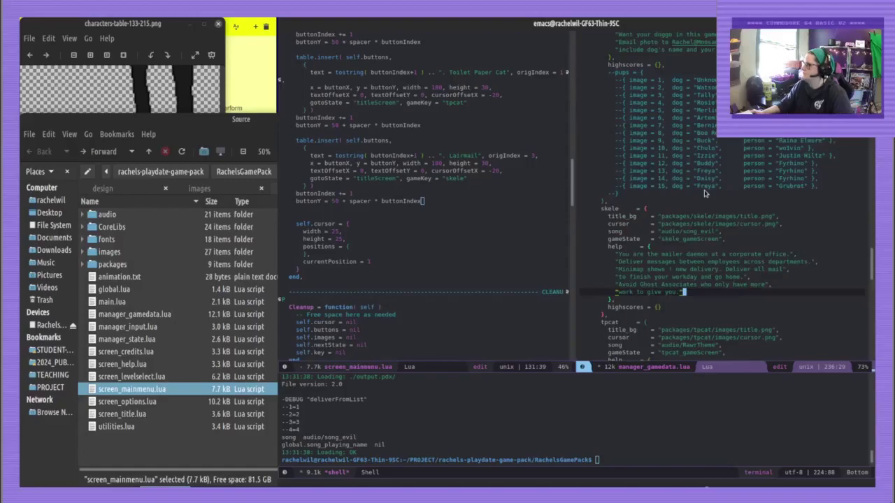
key("ctrl+x")
key("ctrl+s")
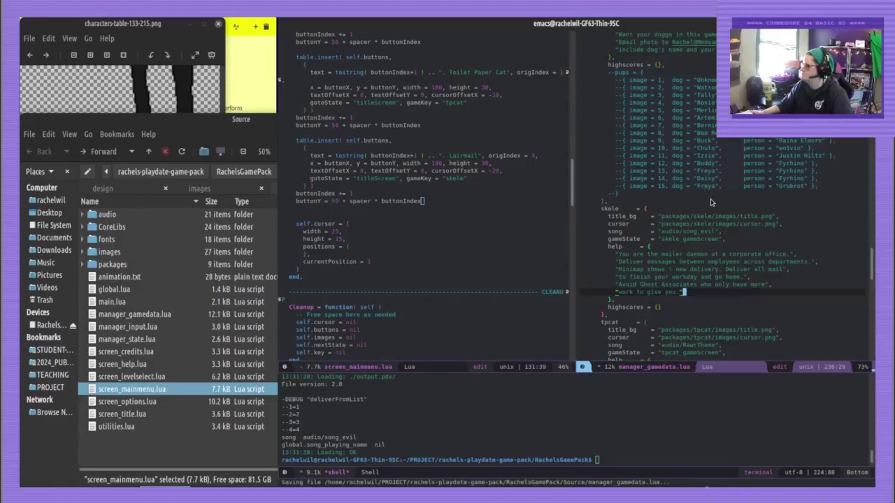
Rebuild and launch the game pack with ./build-and-run.sh to test the cleaned-up skele help text
left_click(617, 463)
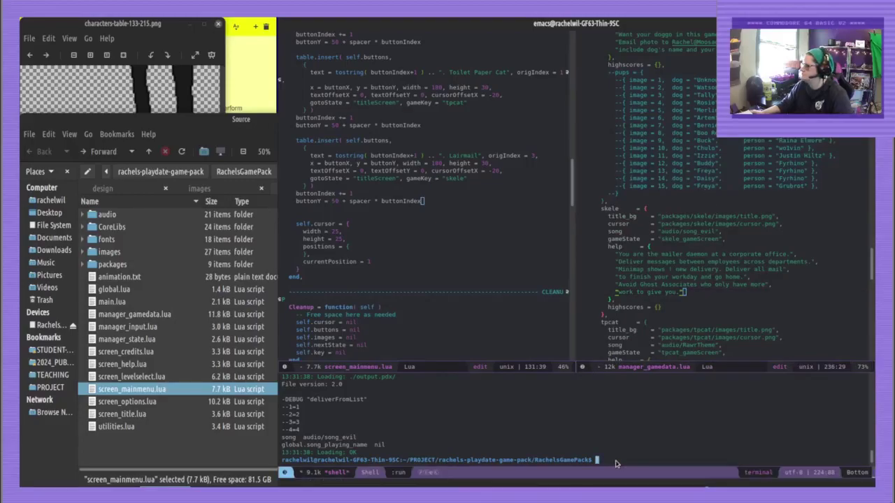
type("./buil")
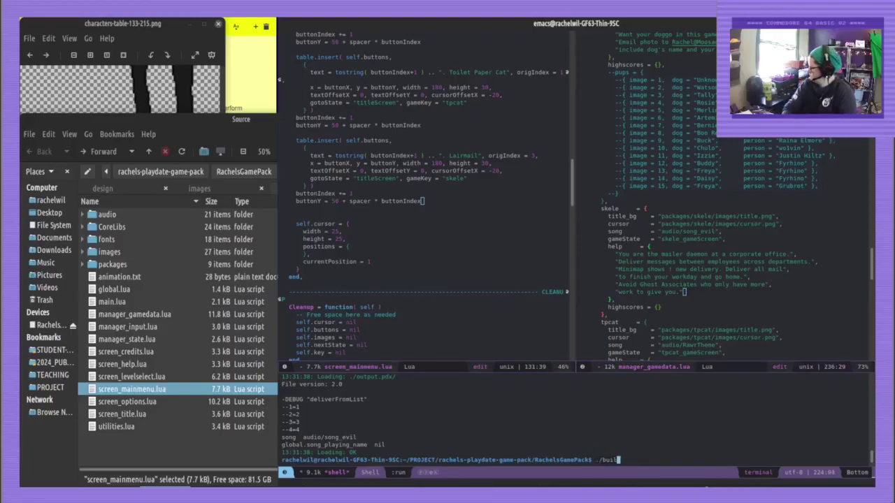
type("d-and-run.sh")
key("Return")
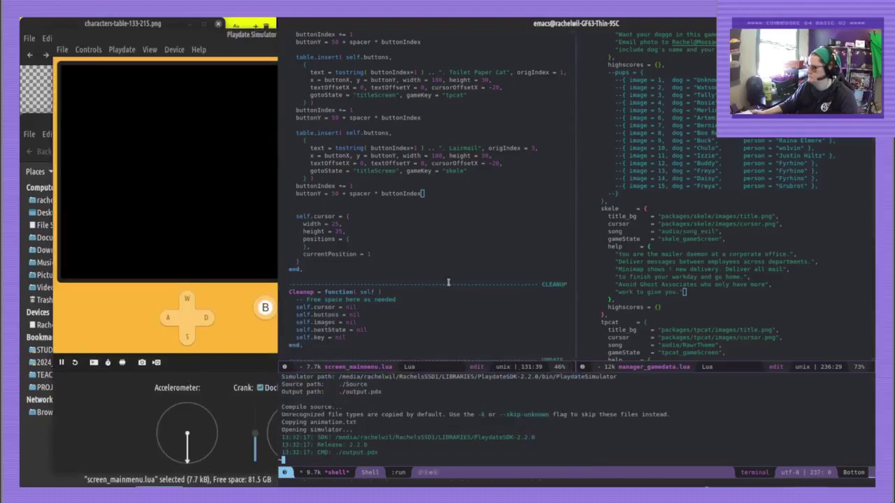
Try to open Lairmail from the simulator's game select list, and close the simulator
left_click(436, 95)
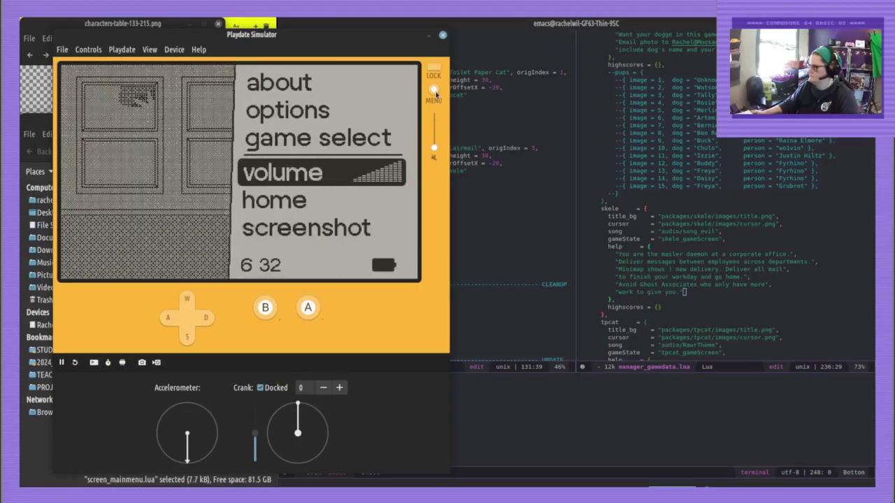
key("w")
key("period")
key("w")
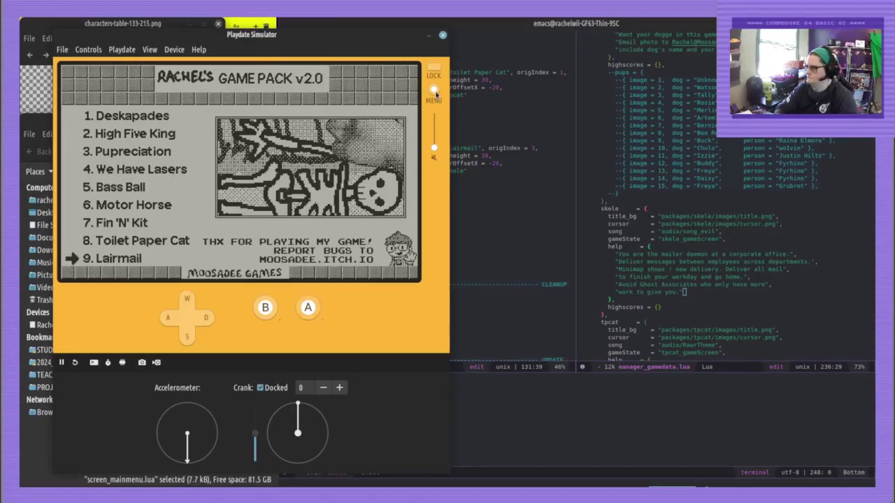
key("period")
key("period")
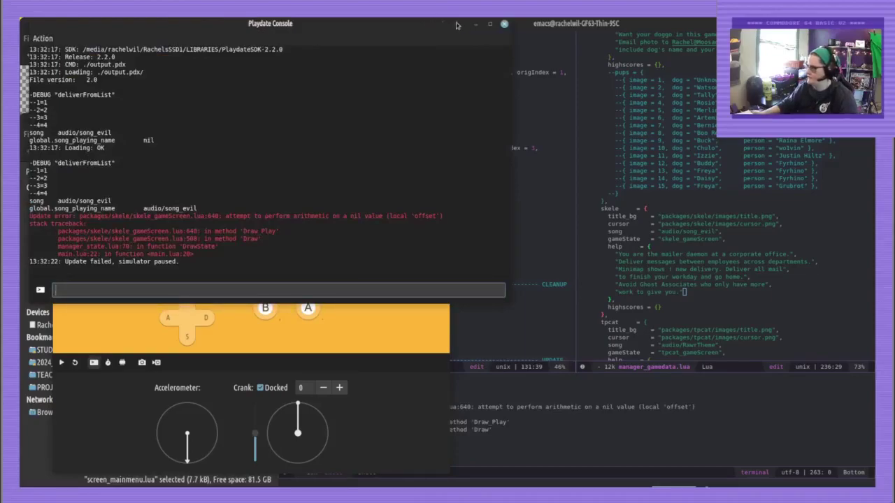
left_click(504, 23)
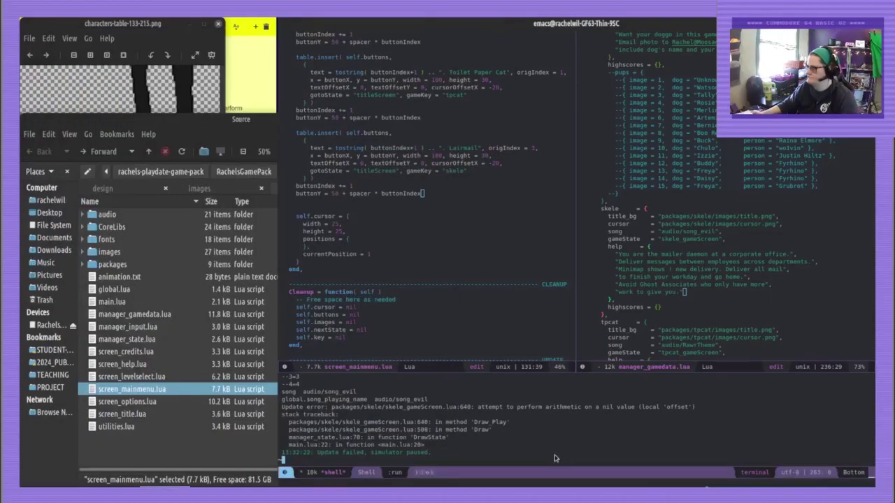
Run ./build-and-run.sh again and open Lairmail's help screen from game select
type("./build-and-run.sh")
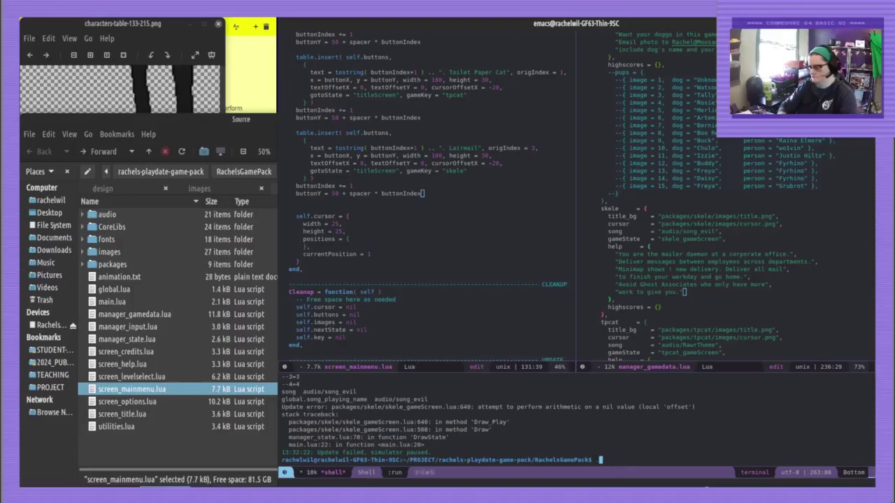
key("Return")
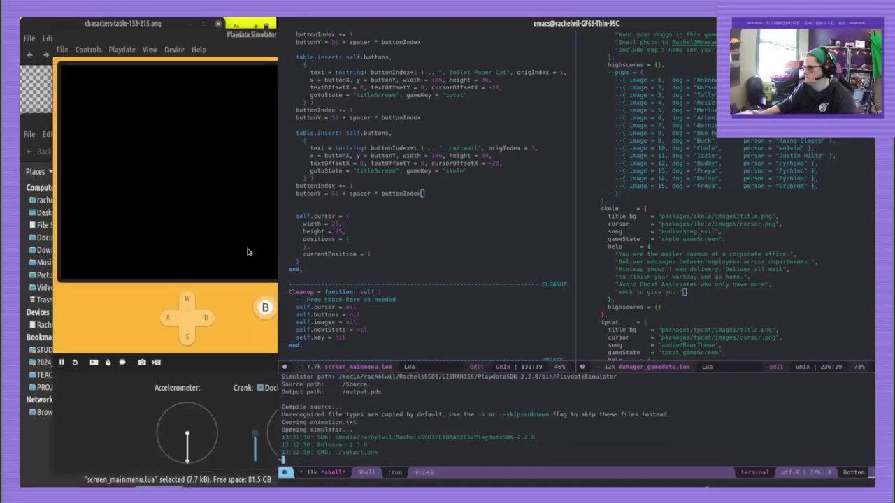
left_click(434, 90)
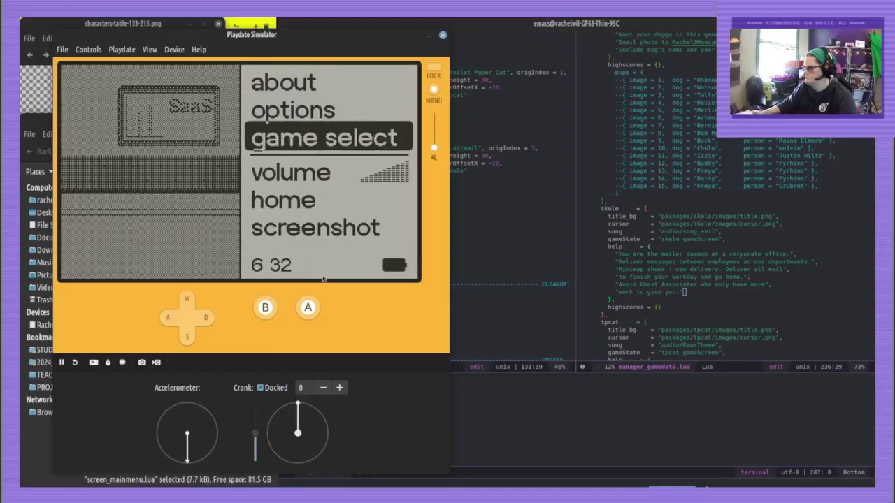
left_click(314, 312)
key("w")
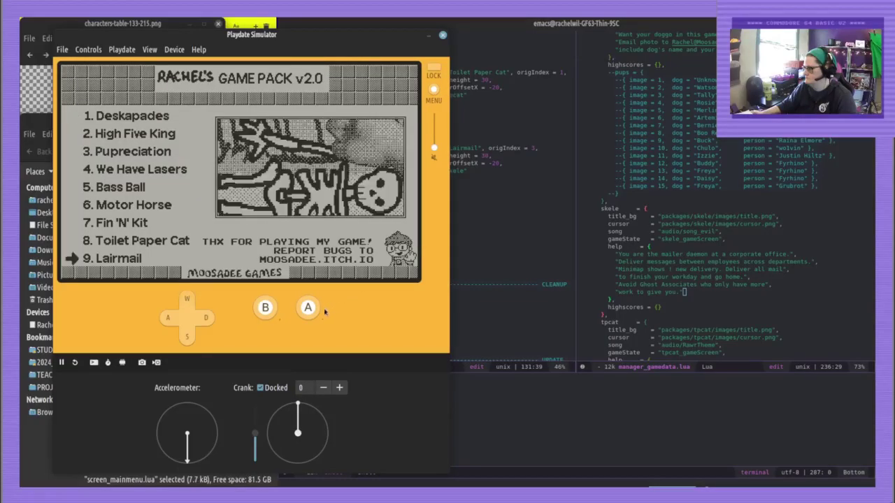
left_click(307, 309)
key("Down")
left_click(308, 308)
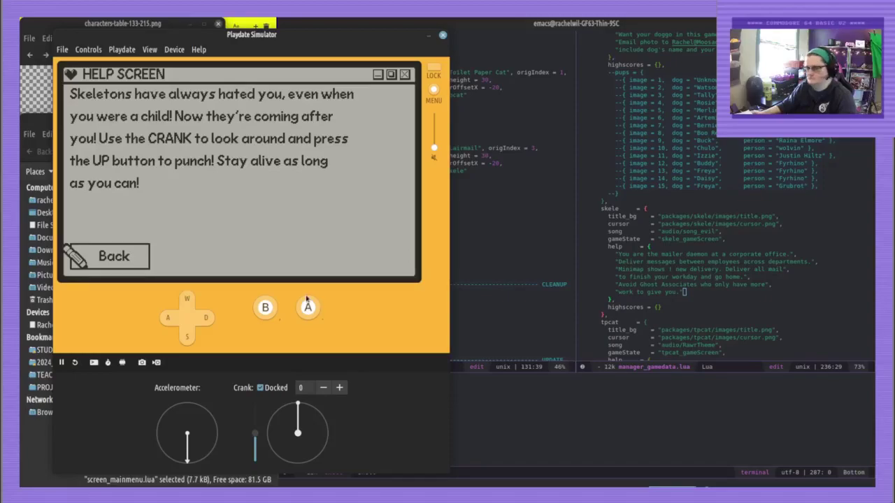
Compare the skele help text in manager_gamedata.lua with the simulator's help screen, and close the simulator
left_click(679, 238)
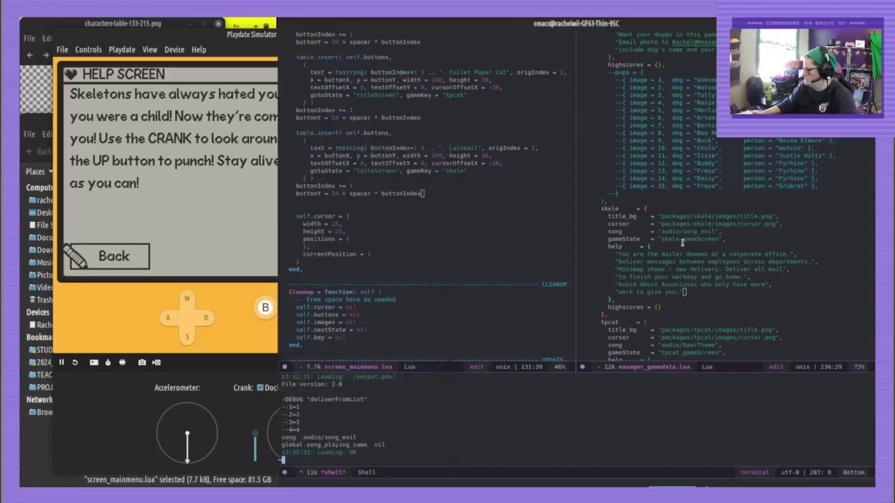
scroll(664, 162, "up", 2)
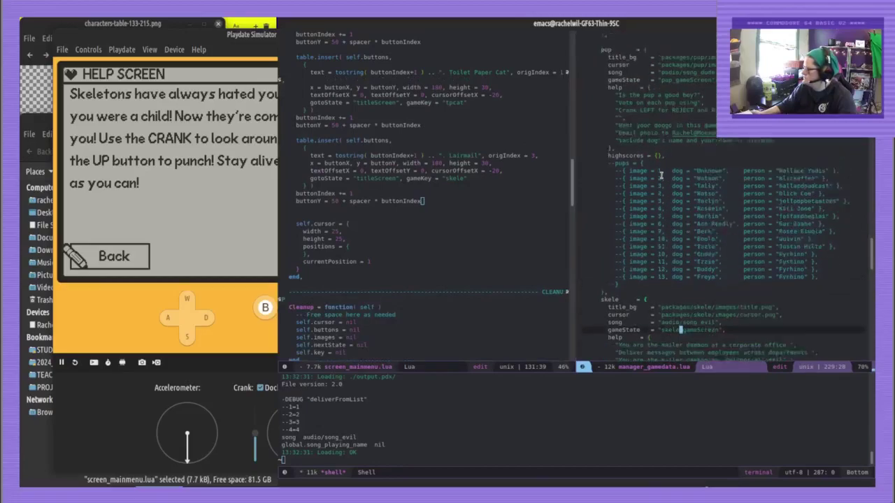
scroll(683, 262, "down", 5)
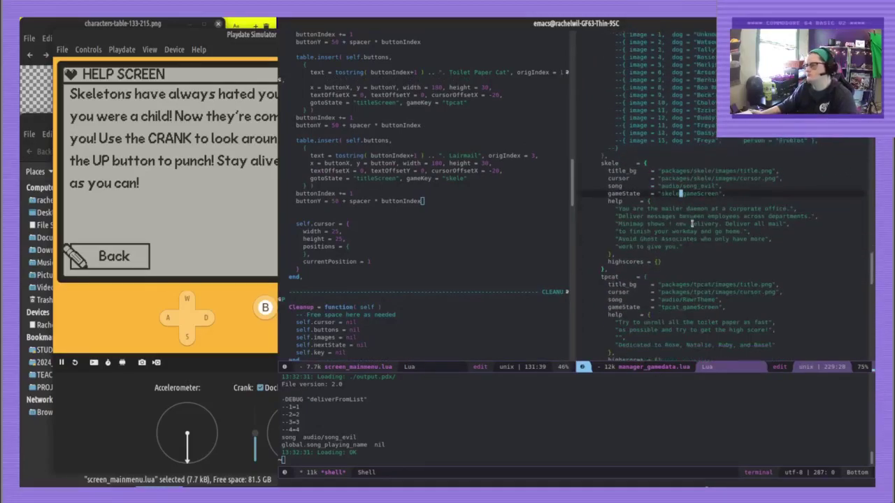
scroll(692, 225, "up", 1)
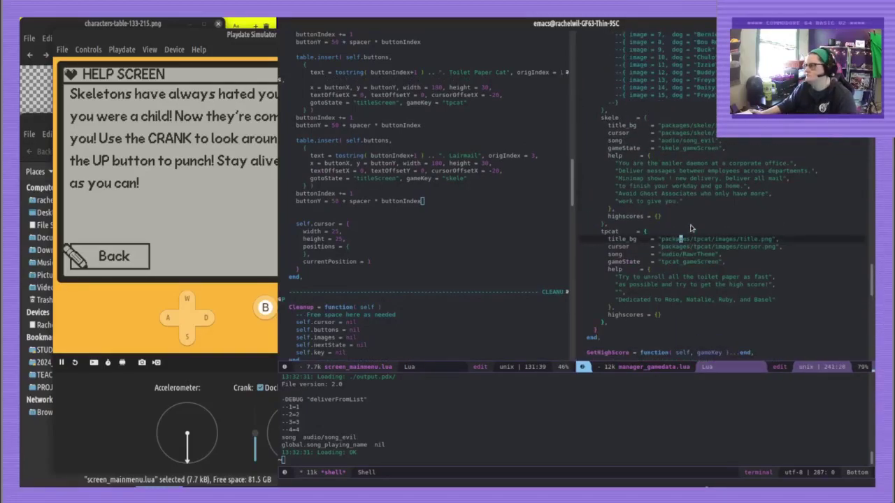
left_click(704, 209)
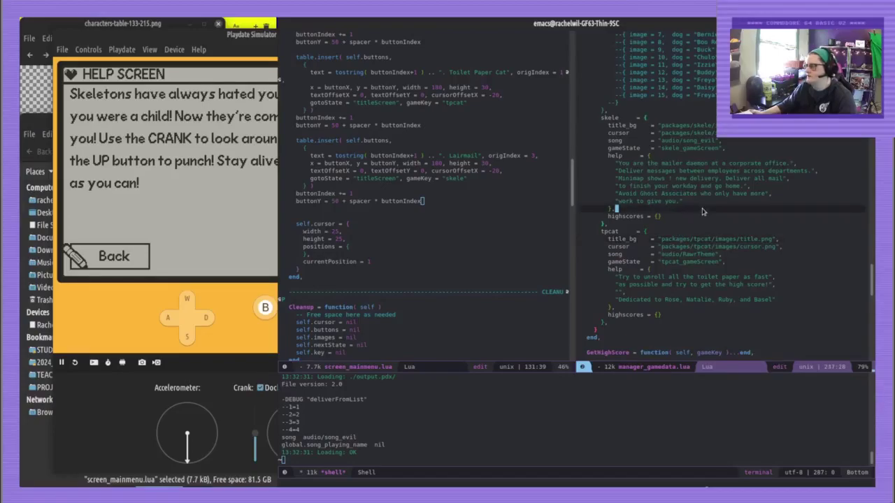
left_click(131, 139)
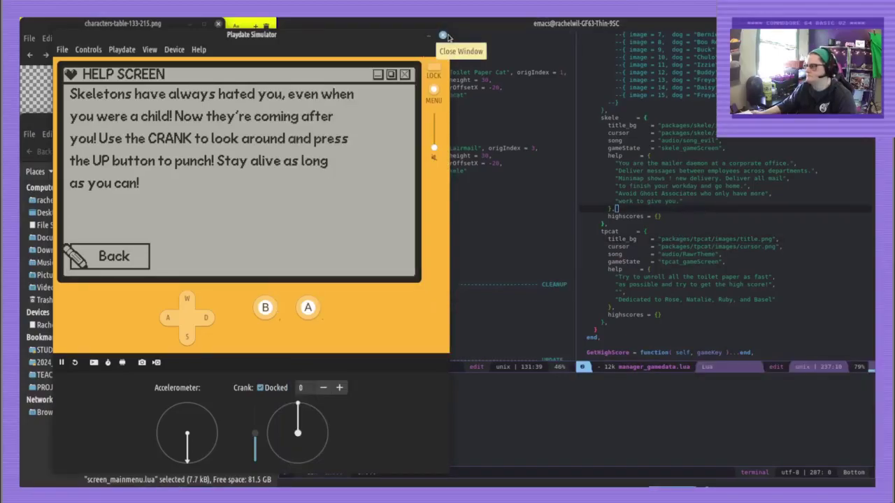
left_click(443, 35)
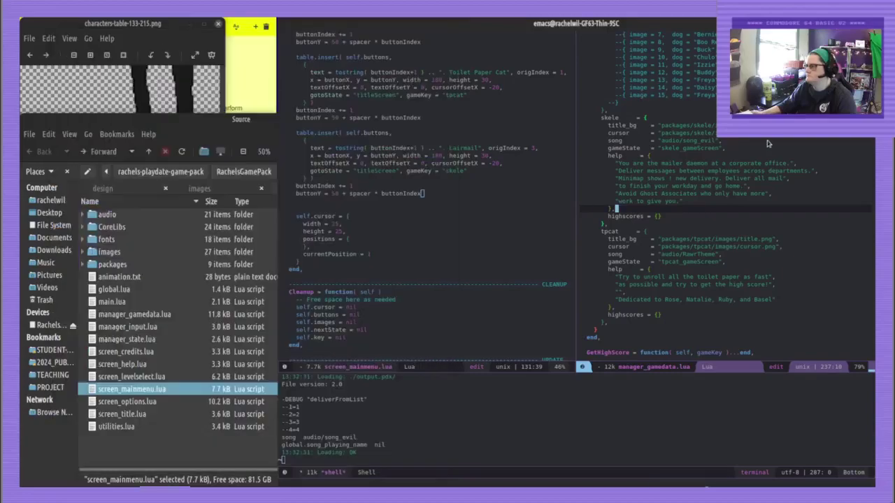
Search manager_gamedata.lua from its beginning for "Skele"
left_click(796, 203)
key("ctrl+Home")
key("ctrl+s")
type("Skele")
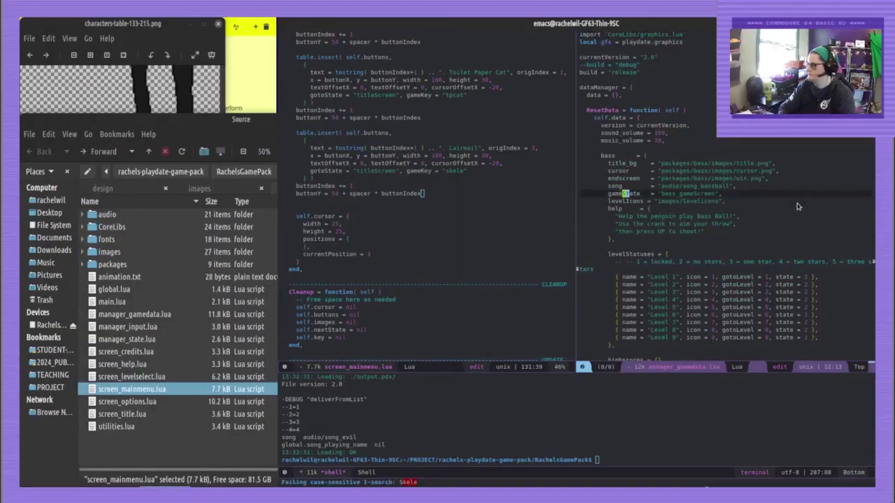
key("Return")
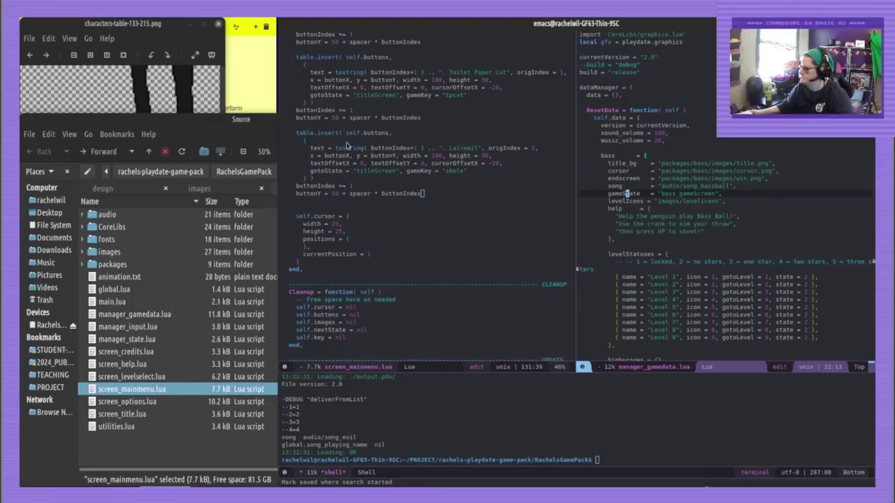
Run ./just-build.sh in a terminal opened from the RachelsGamePack folder, and close the terminal
left_click(142, 279)
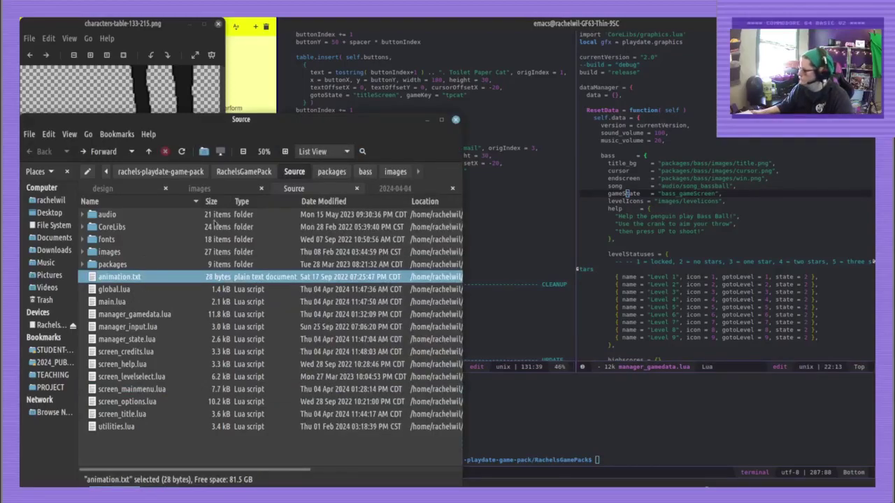
left_click(226, 174)
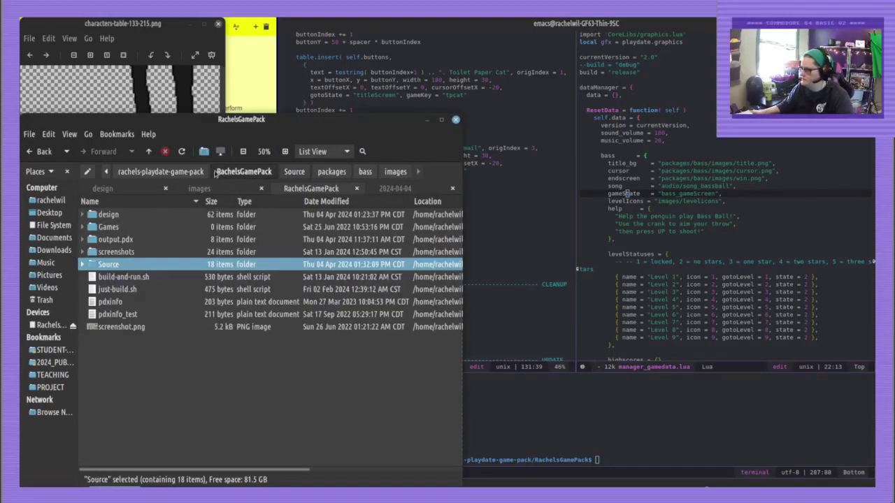
right_click(167, 378)
left_click(202, 274)
type("./")
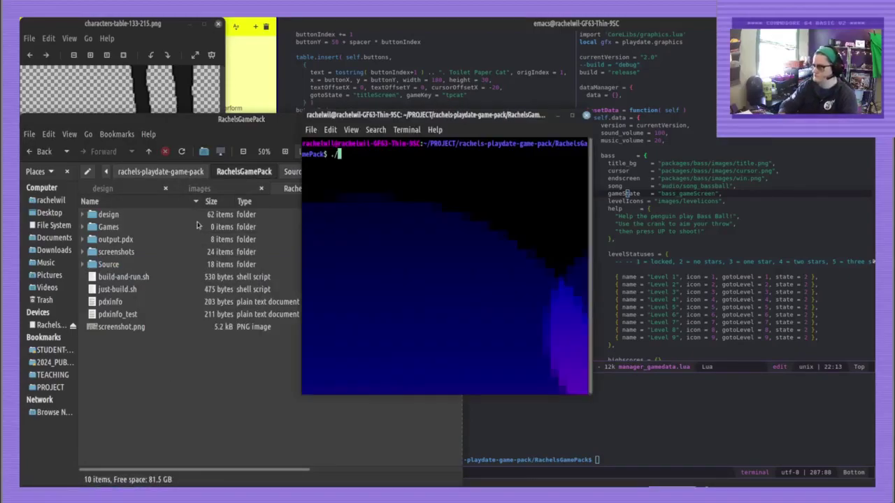
type("just-build.sh")
key("Return")
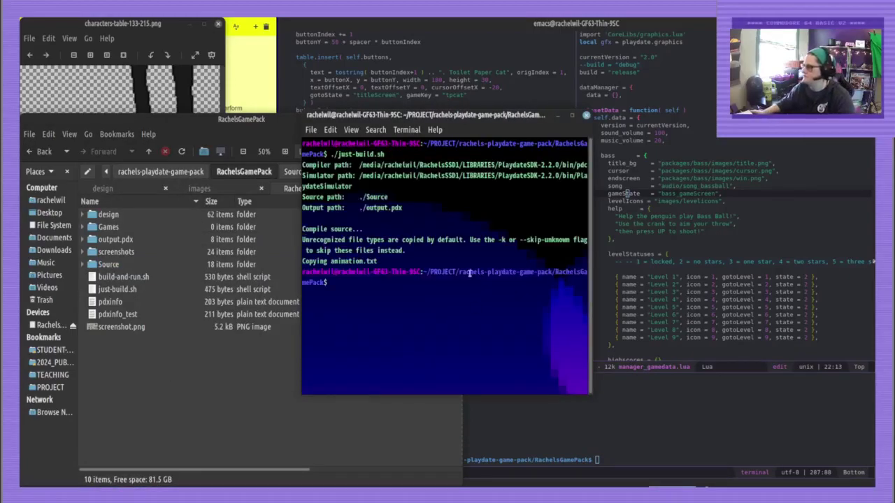
left_click_drag(521, 302, 682, 344)
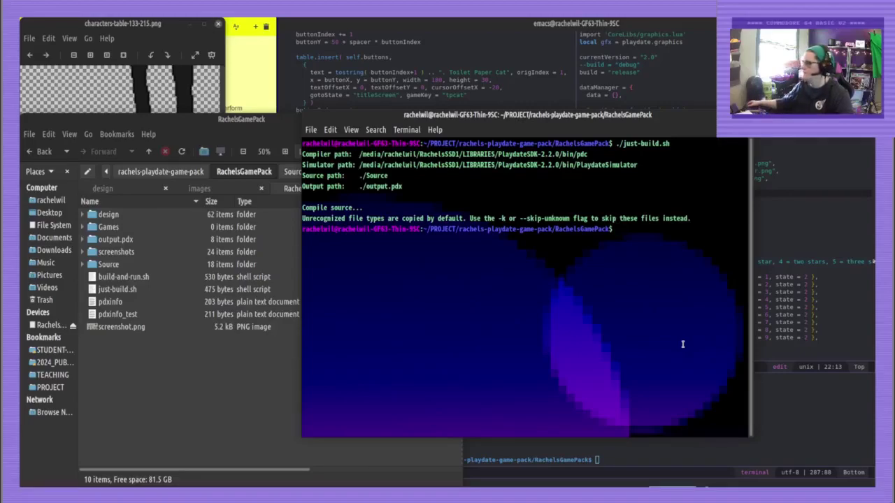
key("ctrl+d")
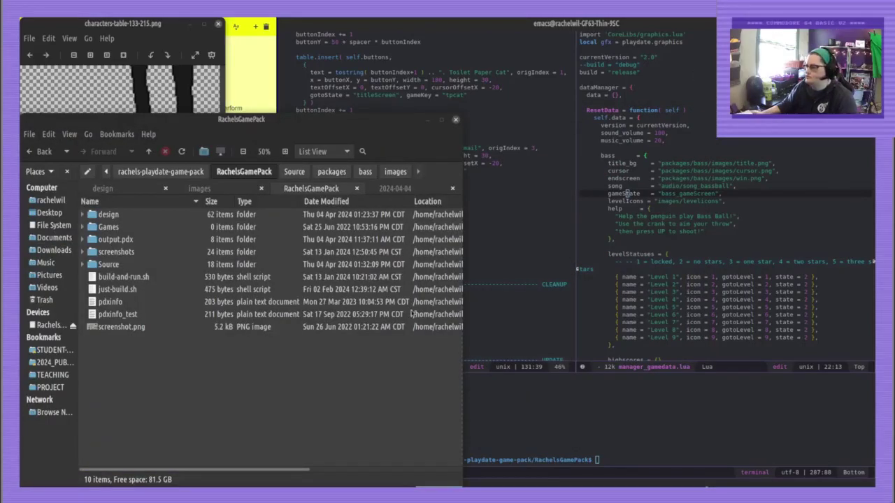
Open manager_gamedata.lua from the Source folder in Geany
left_click_drag(404, 189, 383, 266)
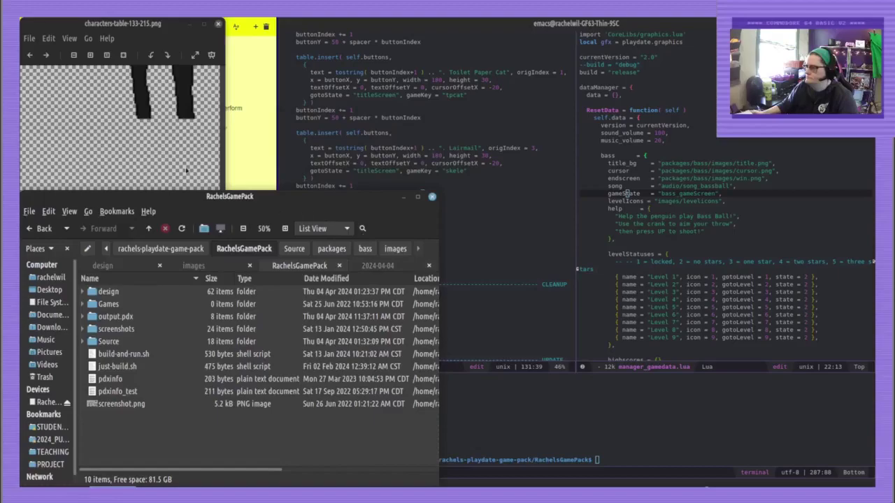
double_click(93, 341)
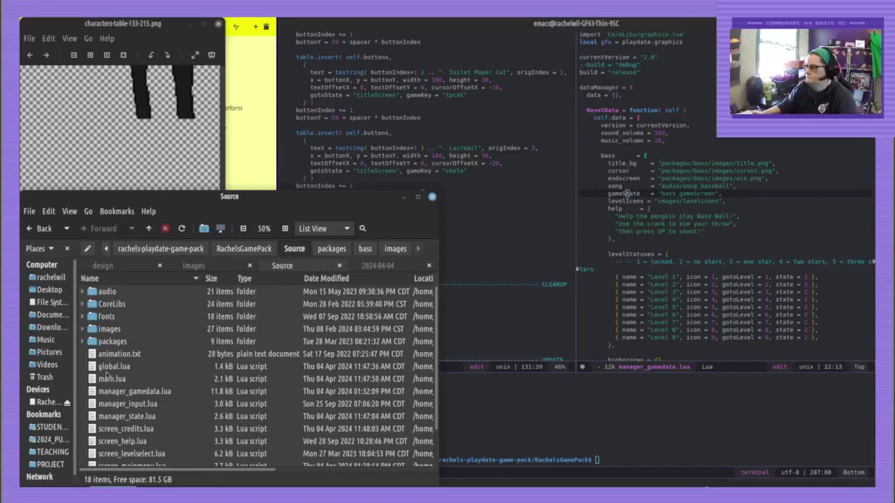
right_click(130, 393)
mouse_move(210, 199)
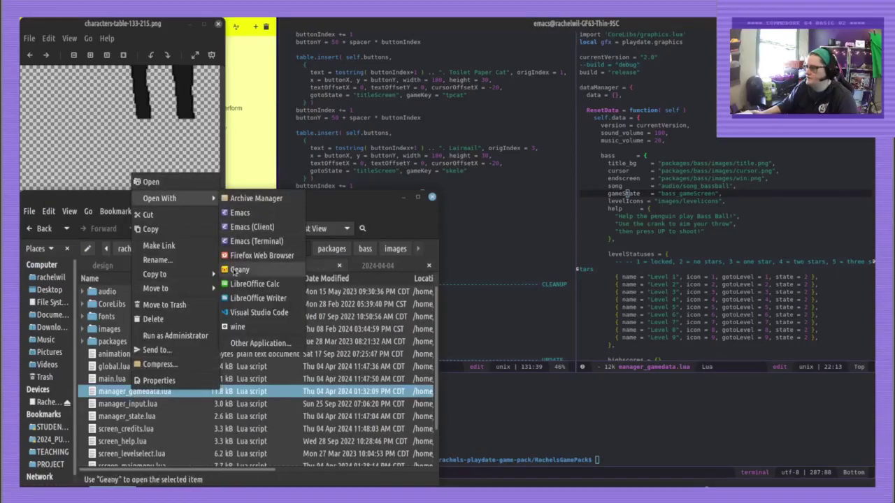
left_click(236, 272)
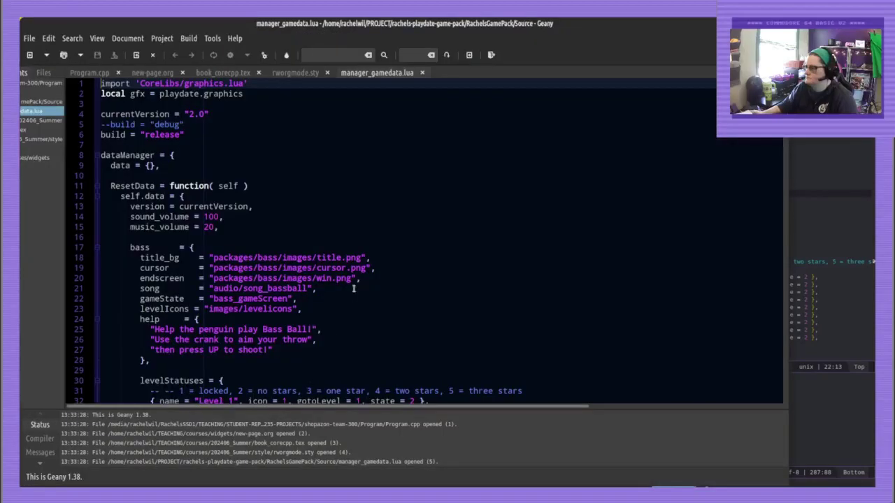
Examine the skele entry's help text near the end of manager_gamedata.lua
scroll(478, 190, "down", 4)
left_click(478, 189)
key("ctrl+End")
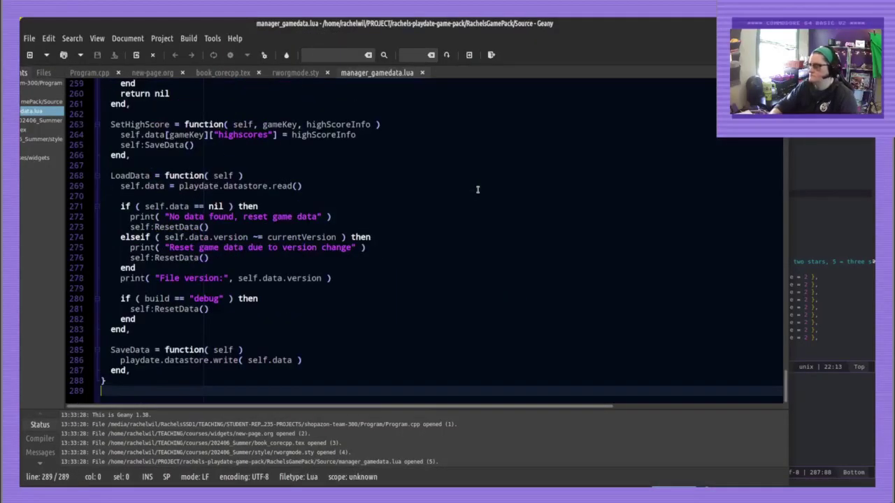
key("Page_Up")
key("Page_Up")
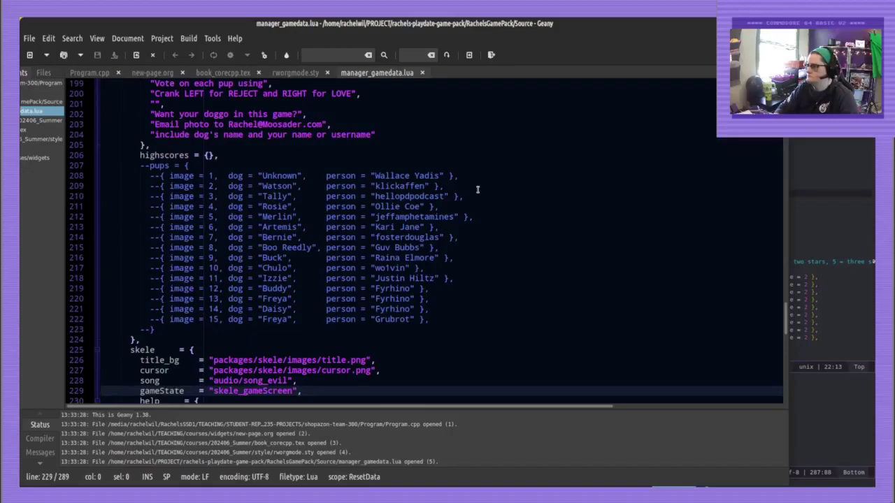
scroll(477, 252, "down", 10)
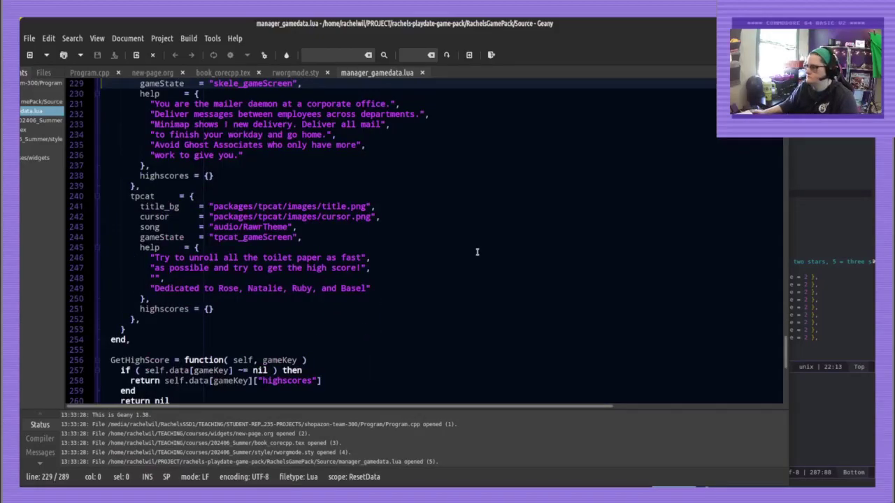
scroll(472, 253, "up", 1)
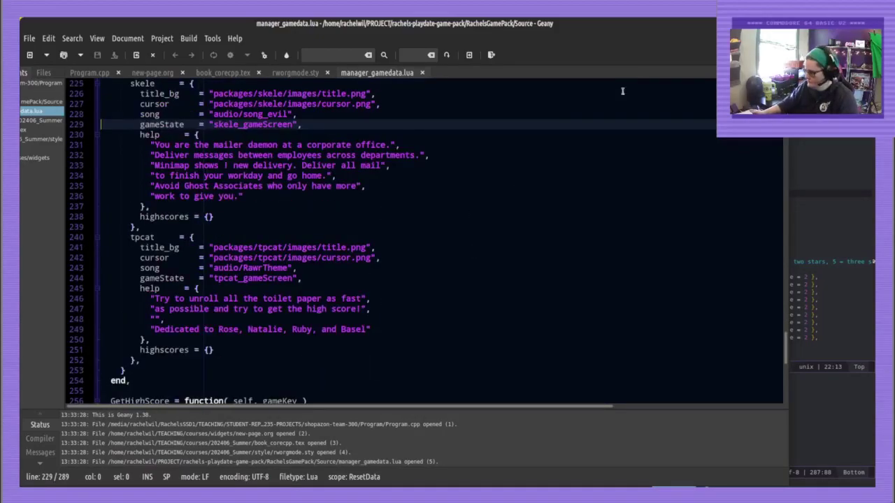
Search the files in the Source directory for the old skeleton help text, and leave Geany
key("alt+Tab")
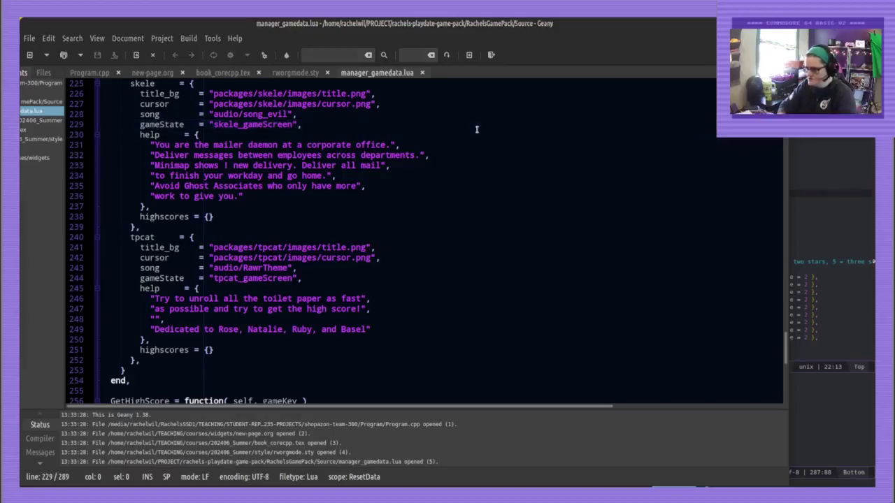
key("Return")
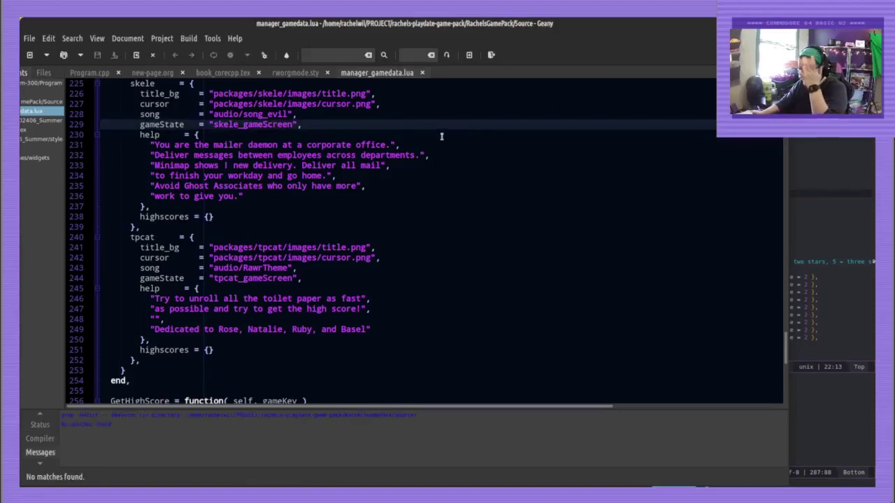
left_click(781, 24)
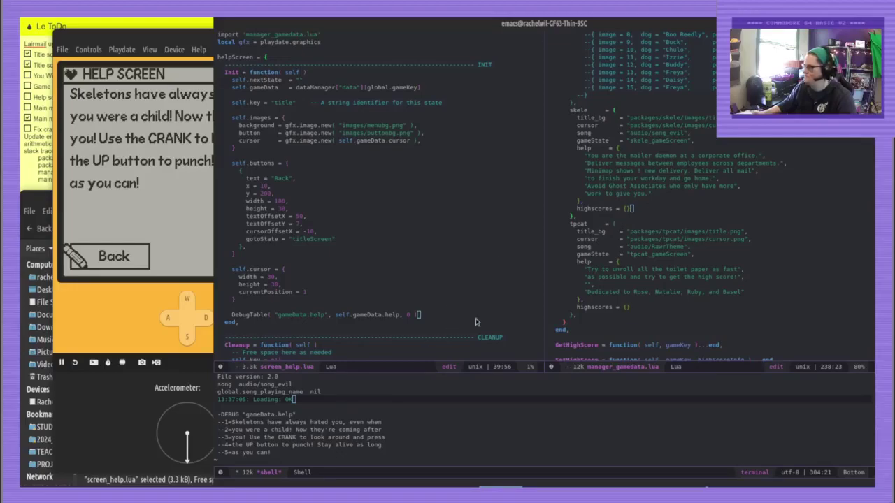
Look through the game entries in manager_gamedata.lua in Emacs for the source of the old help text
left_click(767, 190)
scroll(766, 195, "up", 3)
scroll(765, 194, "up", 3)
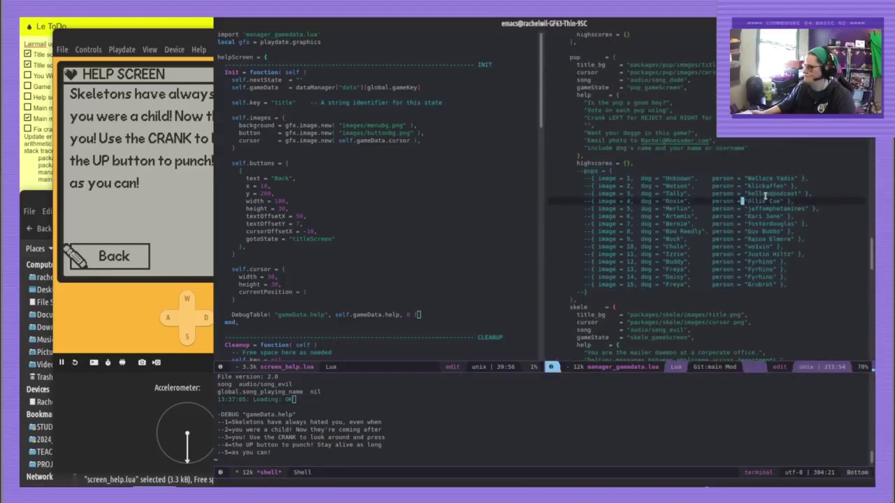
scroll(764, 197, "up", 10)
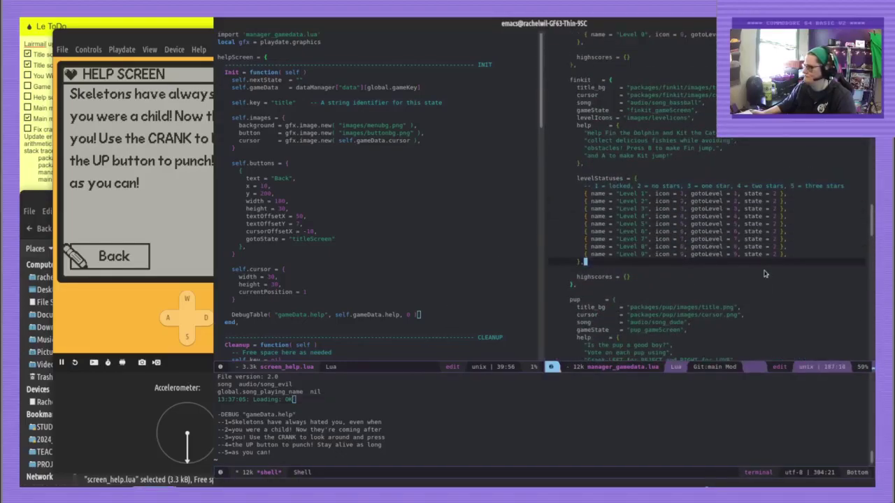
scroll(765, 170, "up", 13)
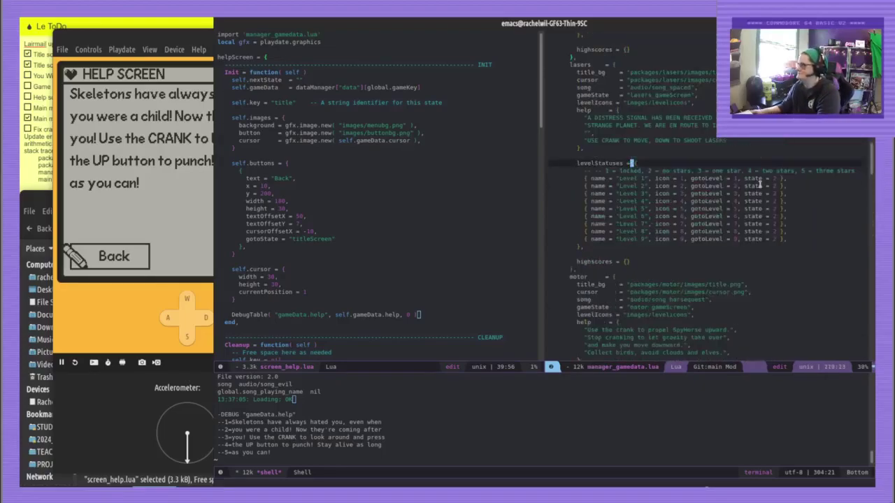
scroll(760, 185, "up", 8)
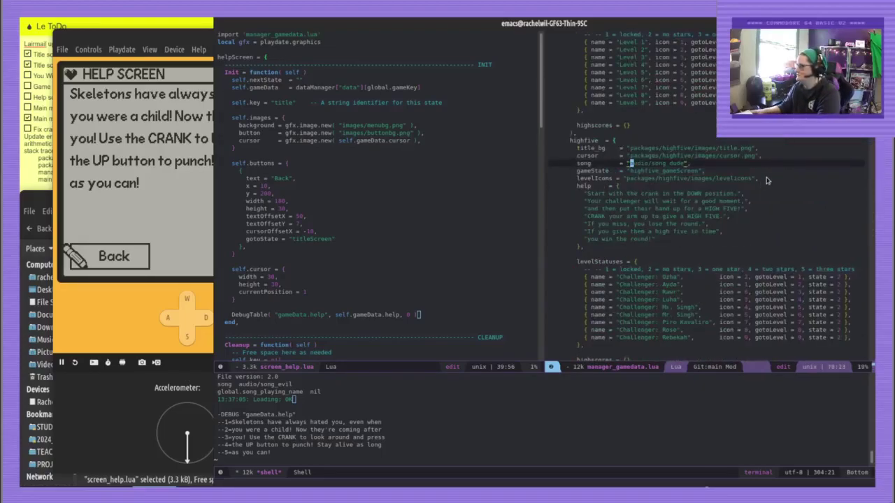
scroll(767, 183, "up", 6)
scroll(767, 183, "down", 15)
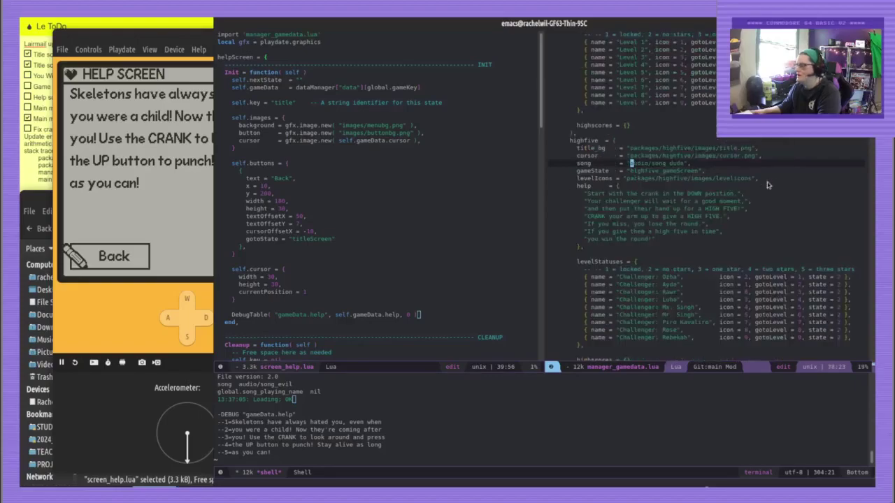
scroll(767, 183, "down", 13)
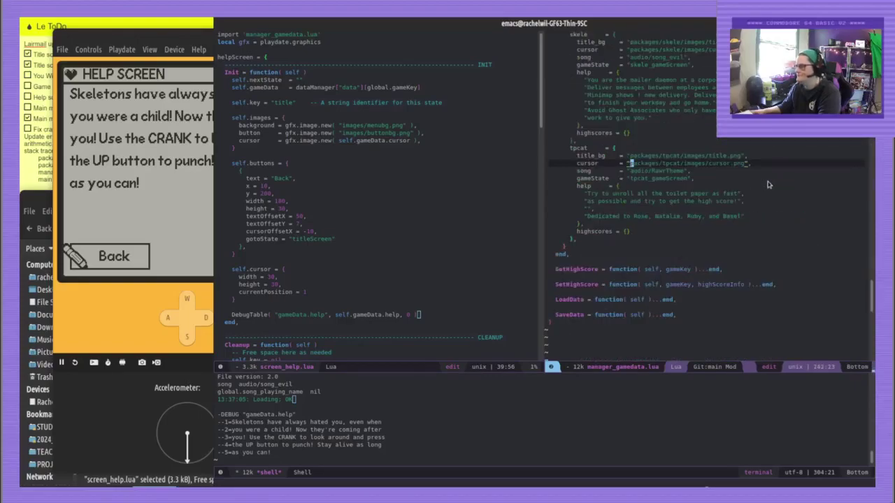
Examine the version and build settings and the bass entry at the beginning of manager_gamedata.lua
key("alt+less")
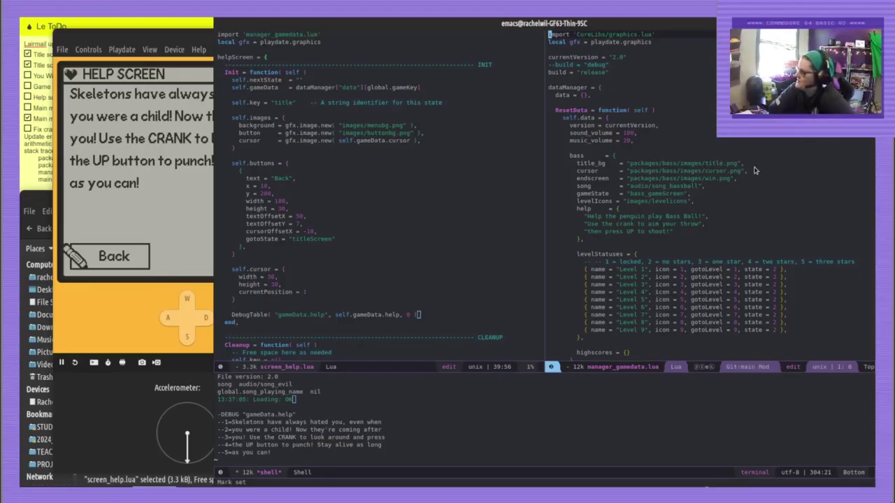
scroll(790, 195, "down", 3)
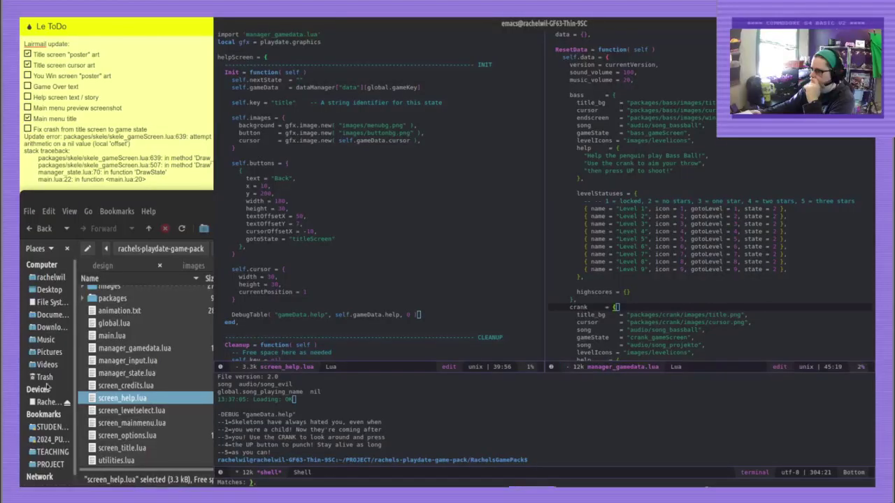
left_click(709, 142)
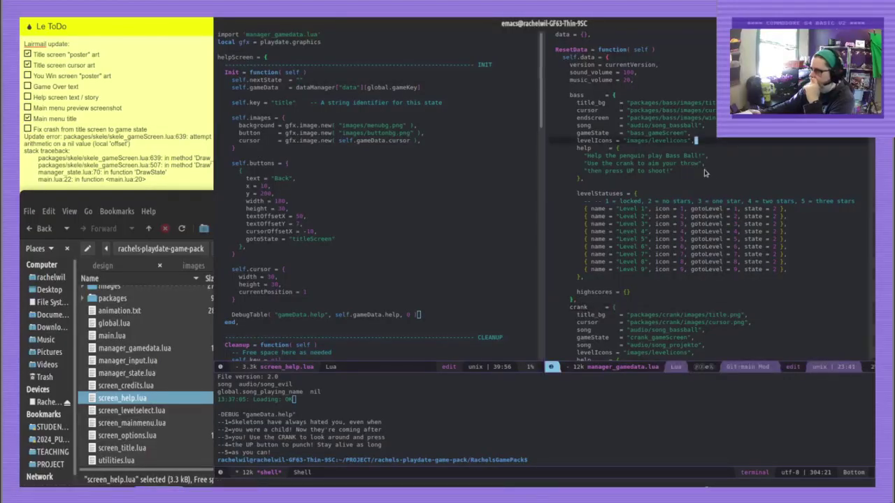
scroll(707, 173, "up", 3)
scroll(709, 172, "up", 2)
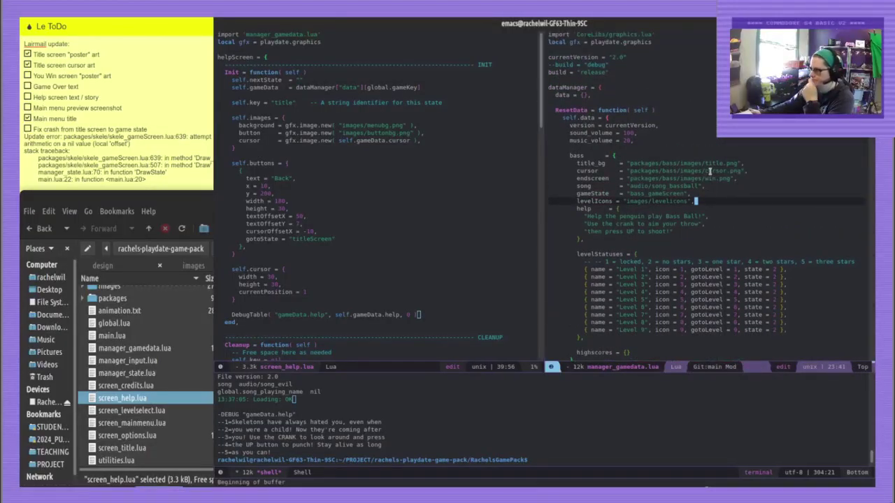
Open main.lua in Emacs, check where the game data is loaded and the game key is set, and close its buffer
left_click(109, 336)
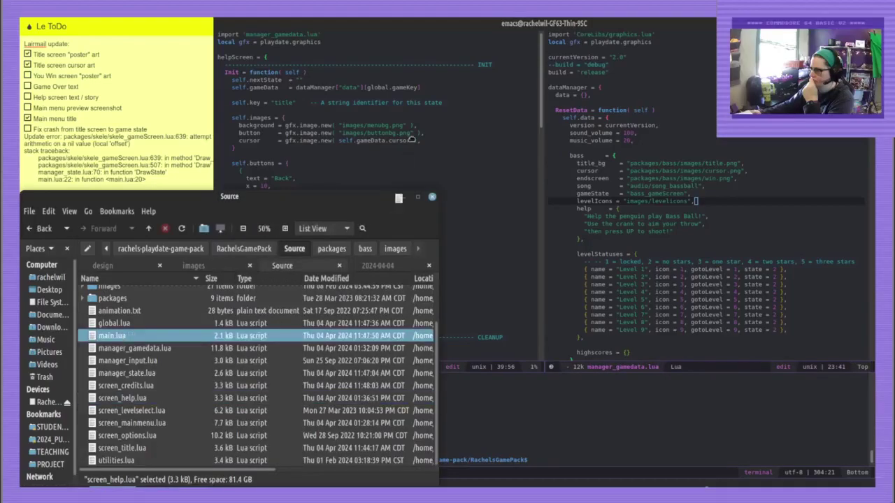
left_click(422, 112)
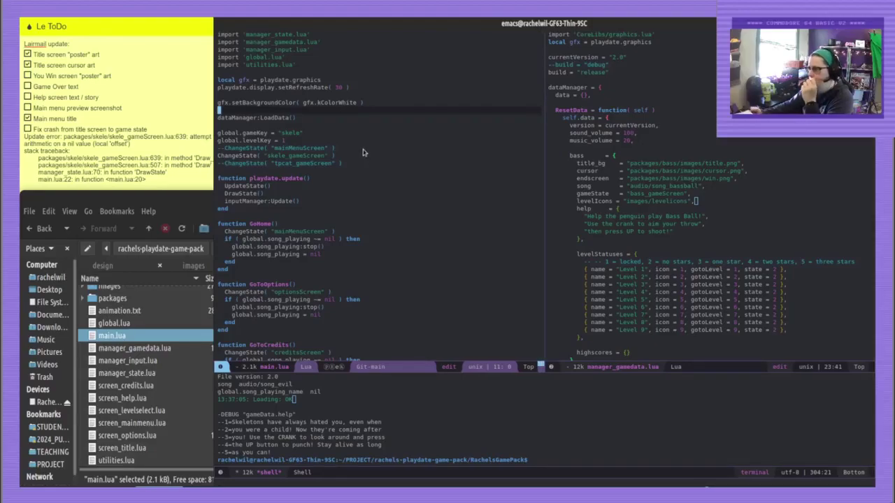
scroll(367, 163, "down", 1)
scroll(369, 171, "down", 12)
scroll(377, 208, "up", 10)
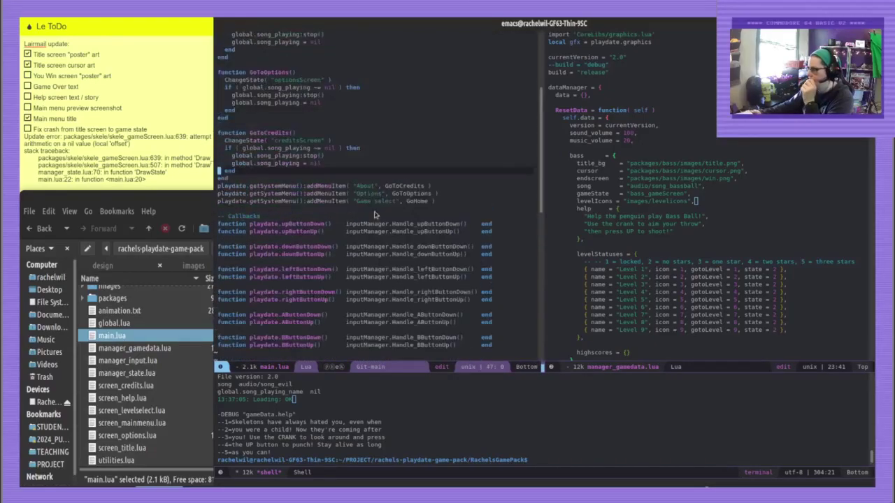
scroll(374, 226, "up", 5)
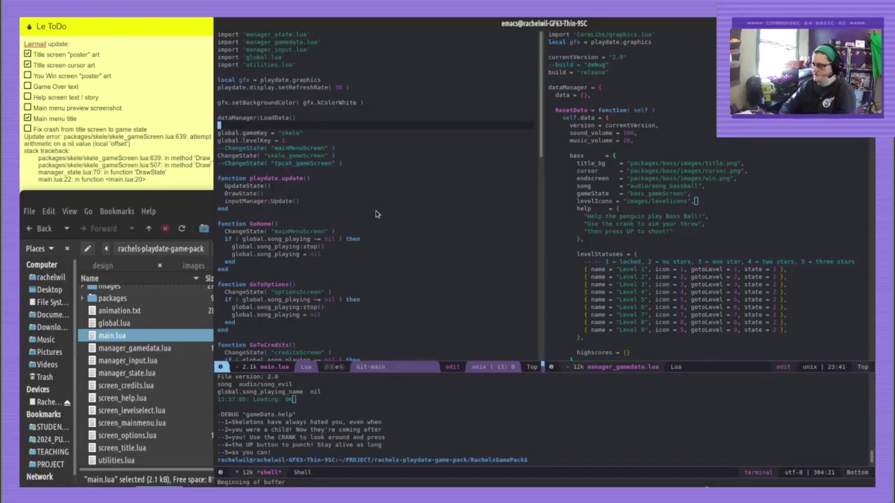
key("ctrl+x")
key("k")
key("Return")
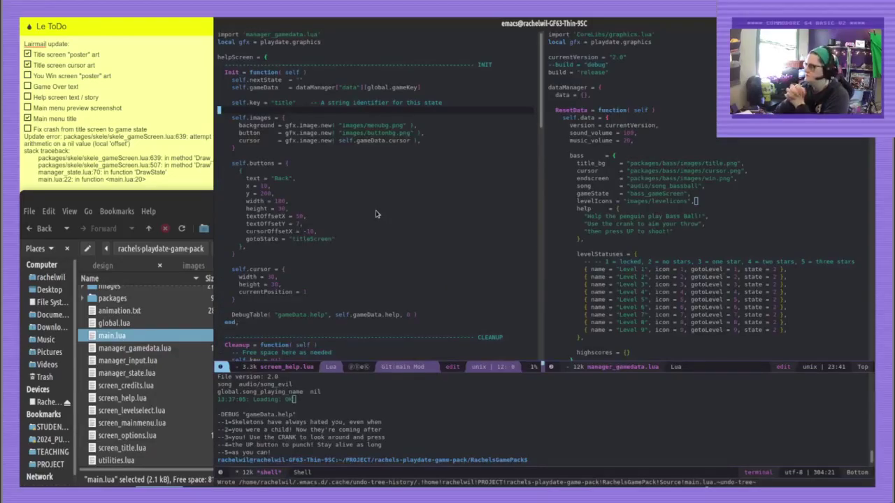
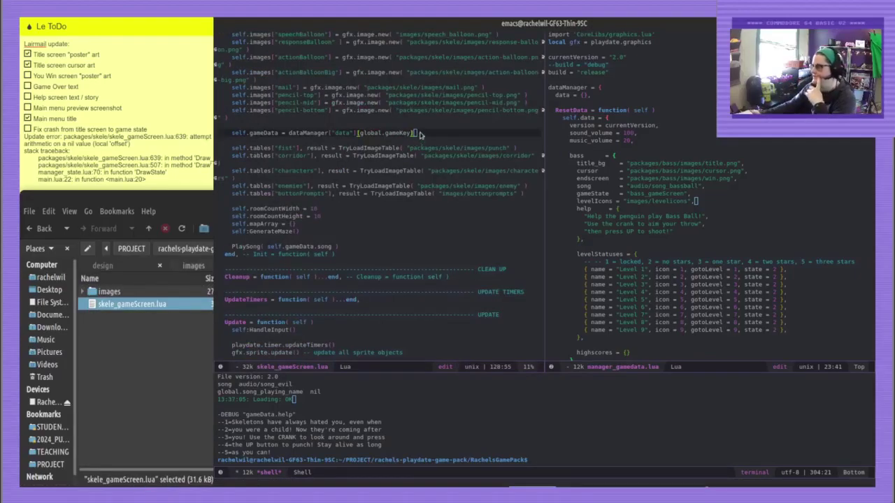
Add blank lines below the self.gameData assignment in the Init function of skele_gameScreen.lua
left_click(420, 133)
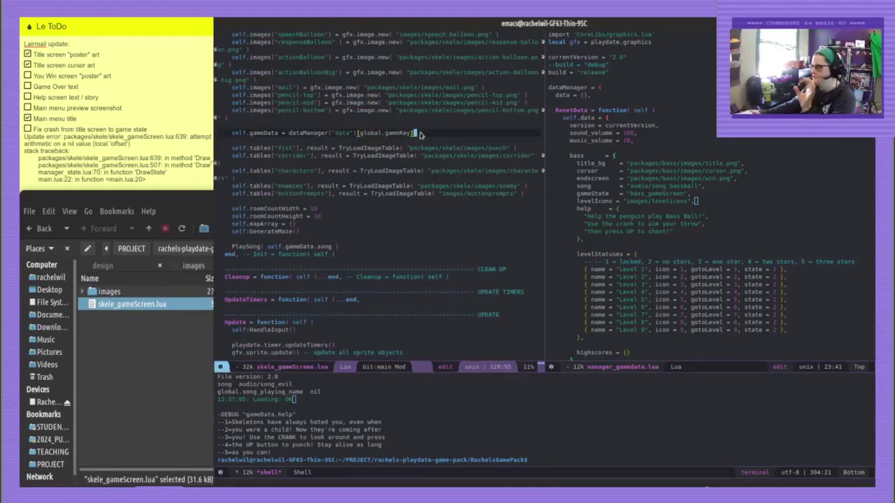
key("Return")
key("Return")
left_click_drag(228, 134, 315, 133)
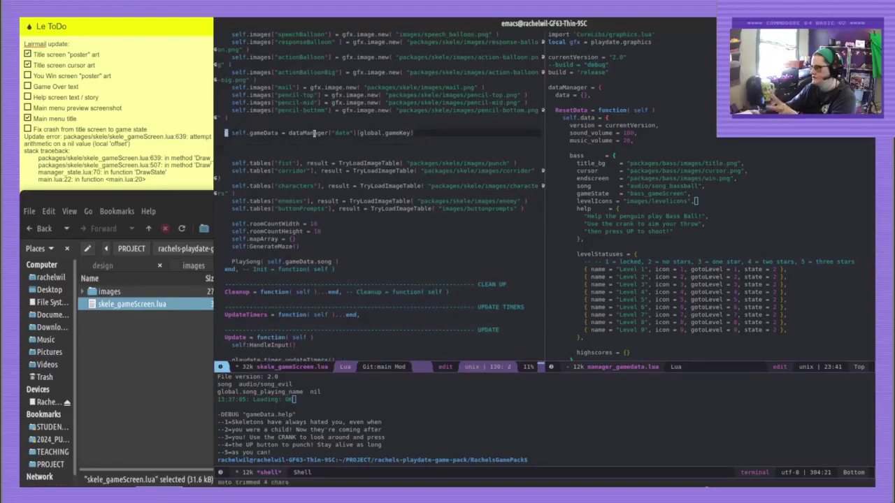
left_click(389, 148)
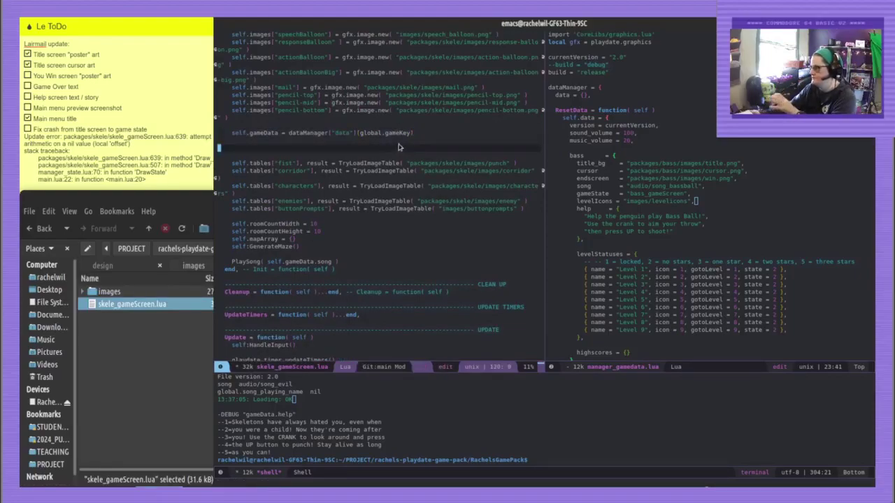
Copy the skele entry's fields, from title_bg through the help block, near the end of manager_gamedata.lua
left_click(690, 137)
key("ctrl+End")
scroll(674, 233, "up", 1)
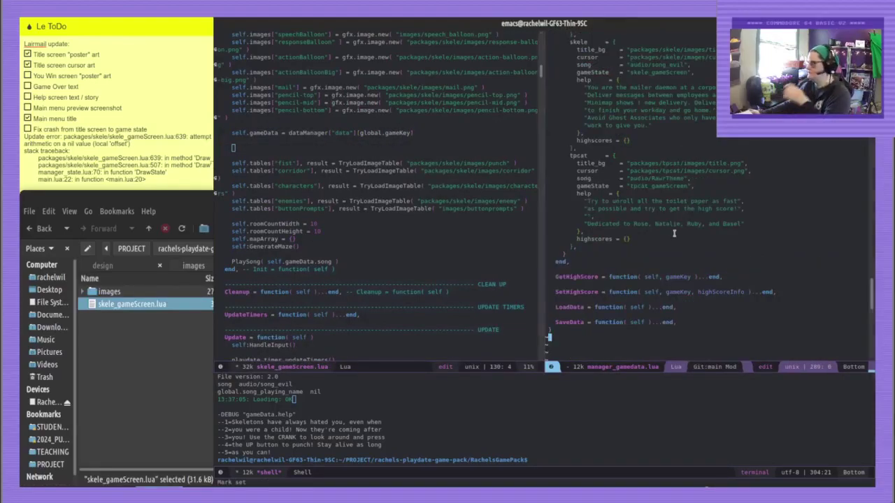
scroll(674, 233, "up", 13)
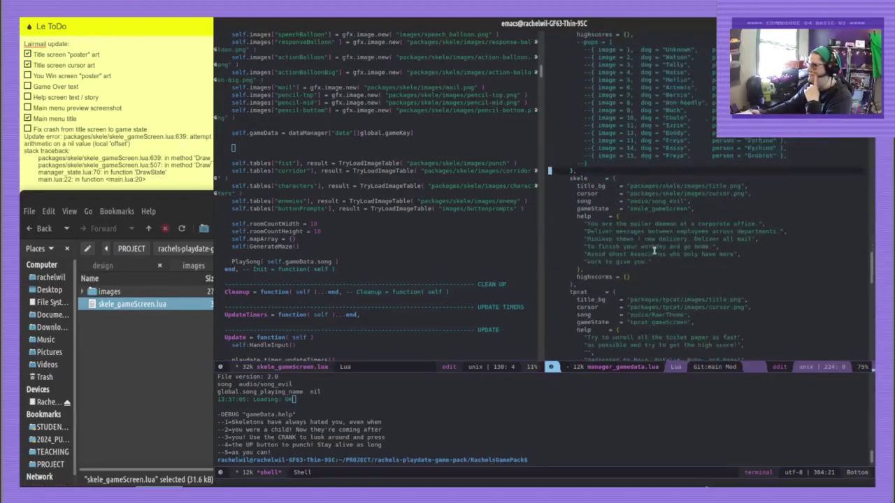
left_click(601, 269)
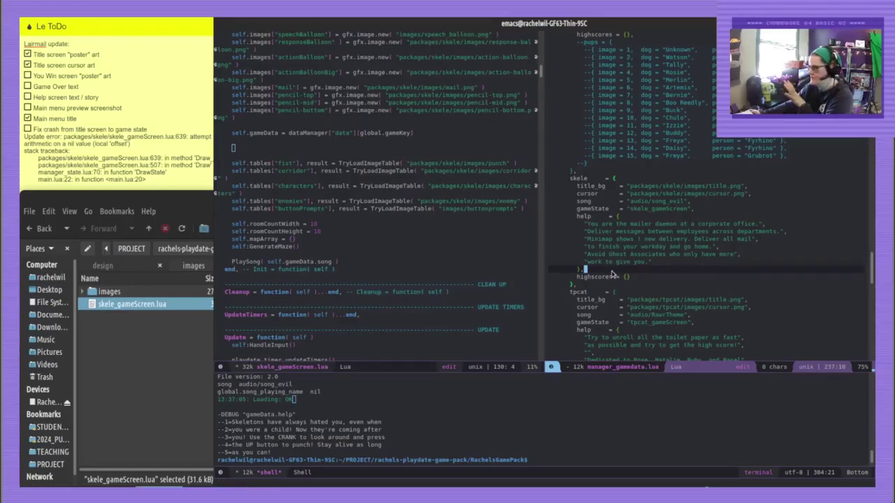
left_click_drag(612, 275, 631, 180)
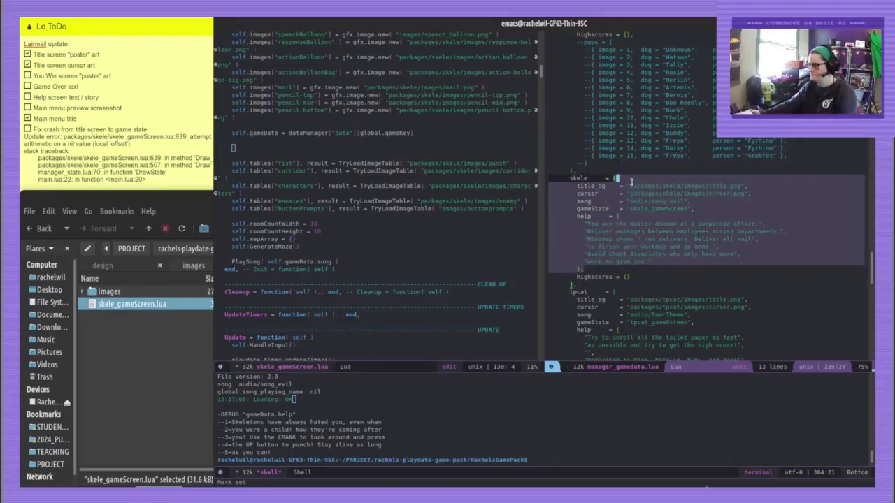
key("alt+w")
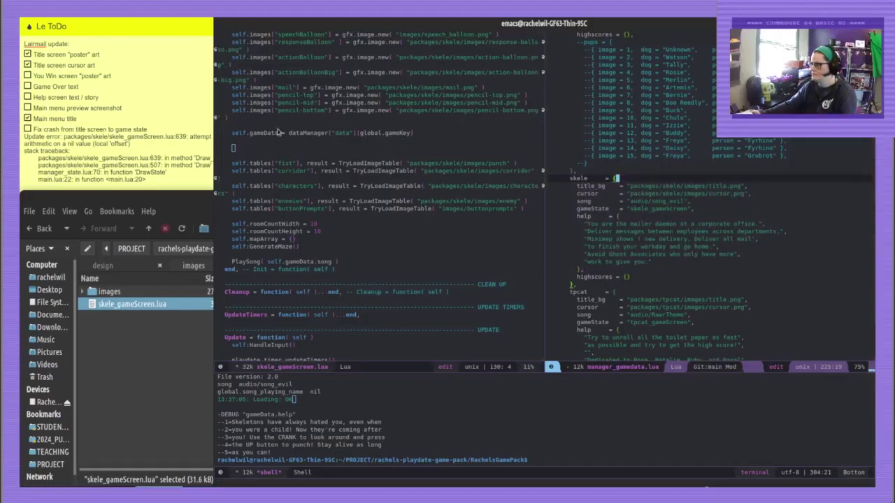
Move the self.gameData assignment to the start of Init in skele_gameScreen.lua, just below self.nextState, and save the file
left_click_drag(257, 146, 253, 126)
key("ctrl+w")
scroll(270, 156, "up", 2)
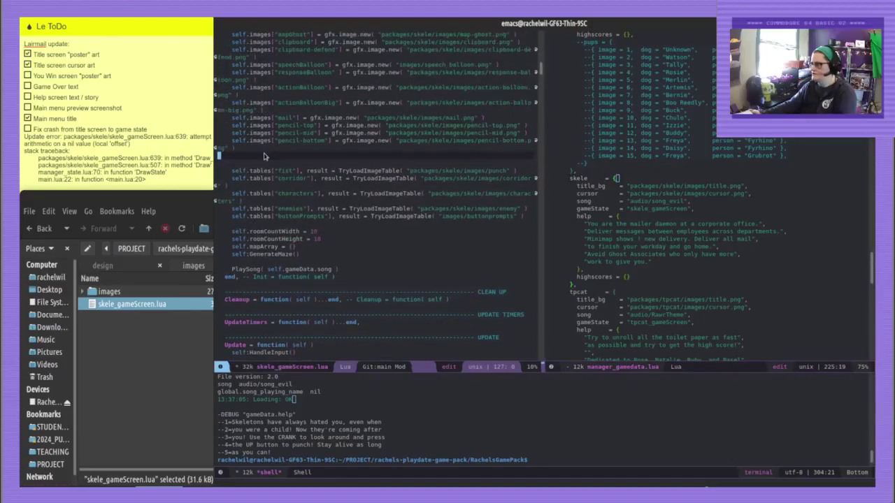
scroll(264, 150, "up", 10)
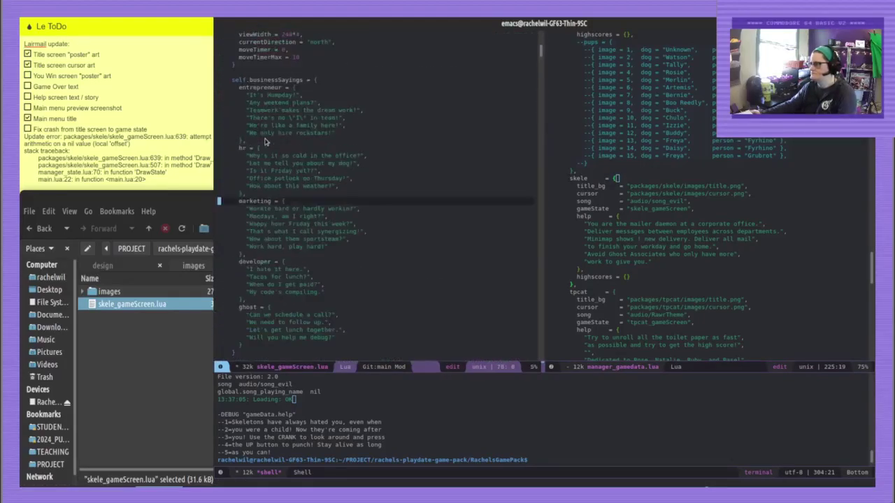
scroll(264, 143, "up", 12)
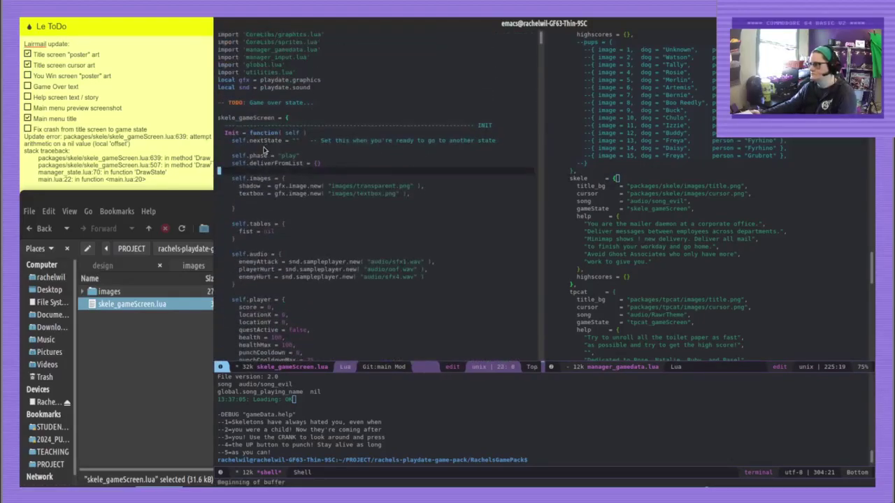
key("Up")
key("Up")
key("Up")
key("Down")
key("Down")
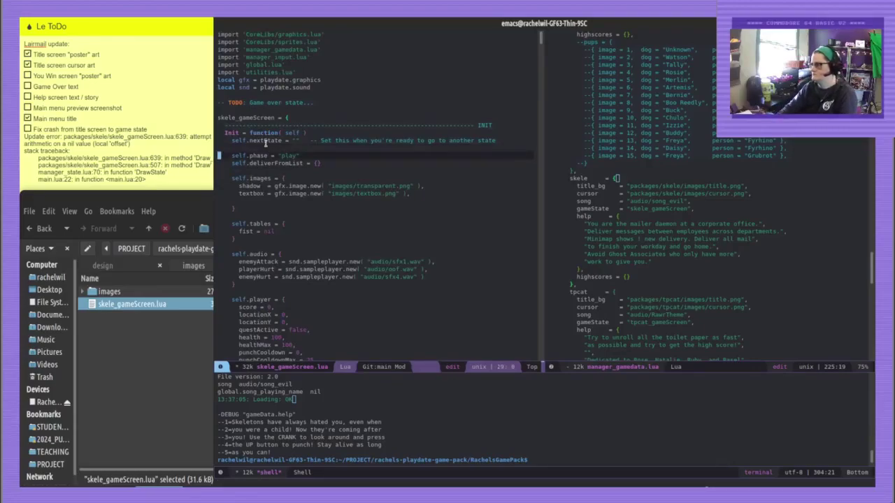
key("Up")
key("Up")
key("Up")
key("End")
key("Return")
key("Return")
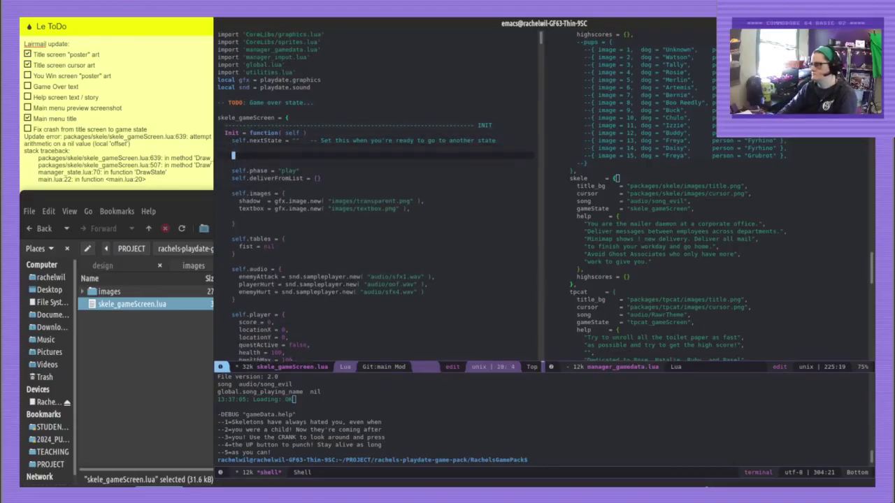
key("ctrl+y")
key("ctrl+x")
key("ctrl+s")
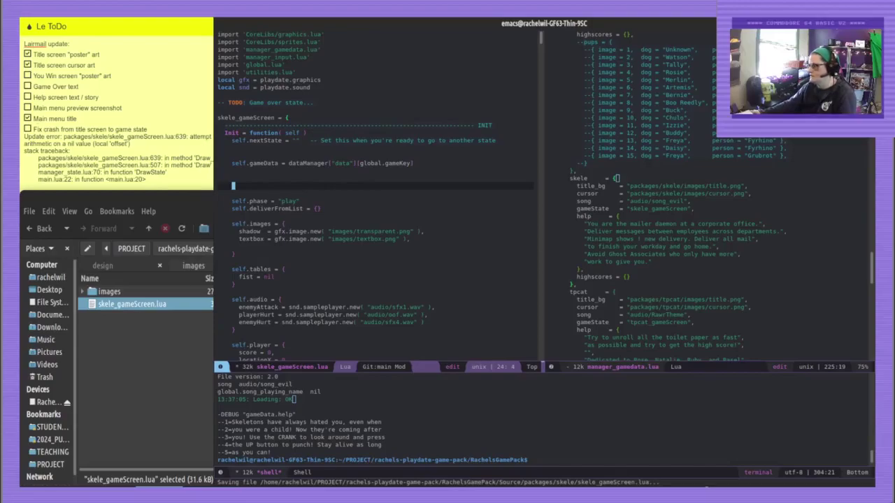
Copy the skele fields from manager_gamedata.lua again, paste them below the self.gameData assignment, and save the file
mouse_move(635, 277)
left_mouse_down()
mouse_move(647, 185)
mouse_move(645, 270)
left_mouse_up()
left_click(270, 174)
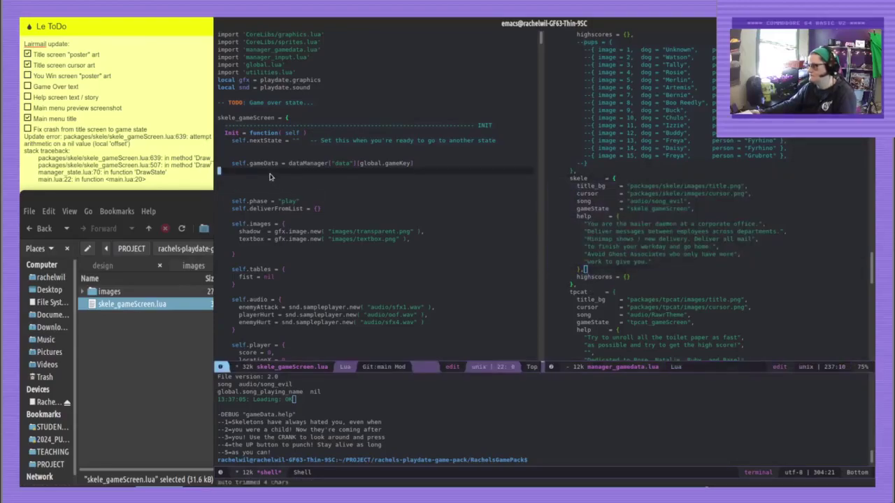
key("ctrl+y")
key("ctrl+x")
key("ctrl+s")
Prefix the pasted title_bg field with self.gameData[" to start turning it into a keyed assignment
left_click(234, 178)
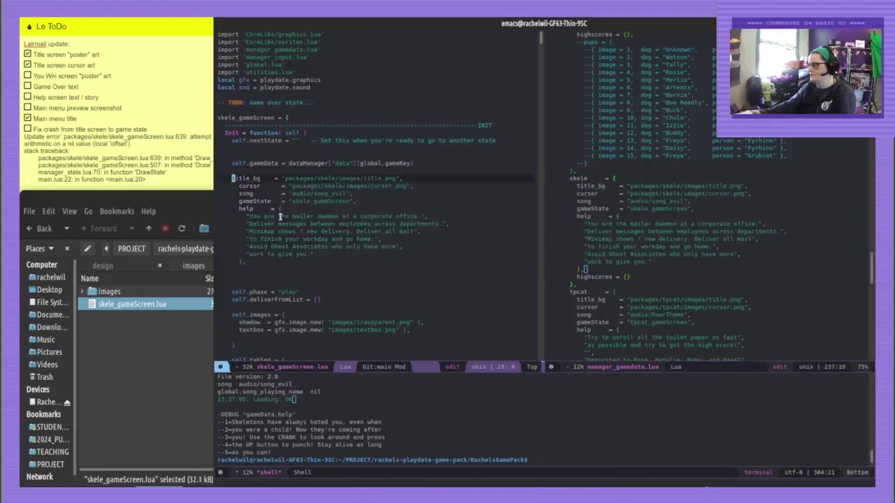
type("self.")
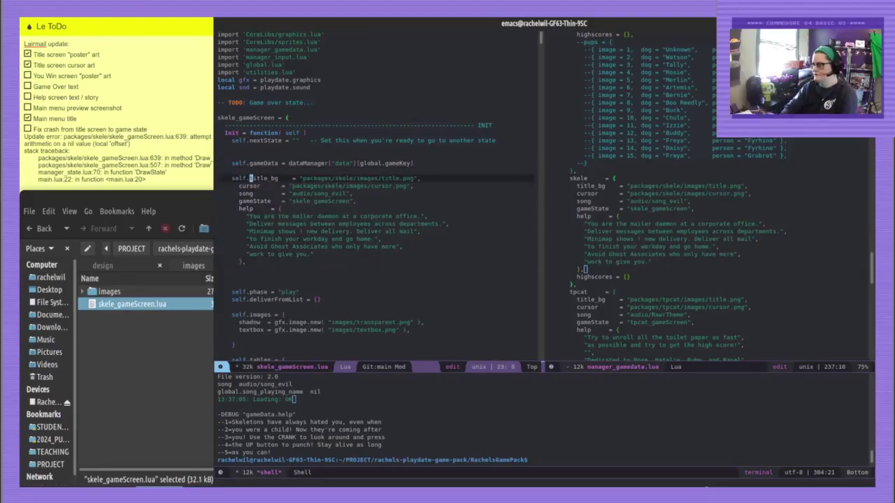
type("gameData")
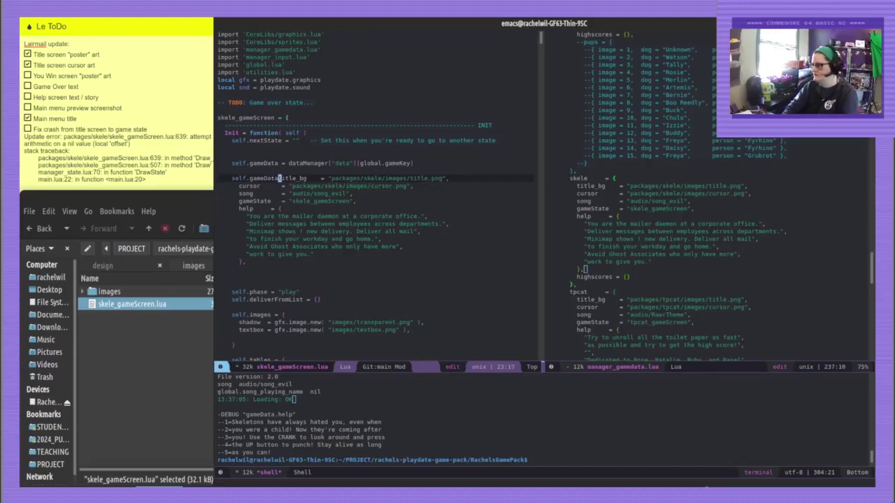
type("[\"")
key("Right")
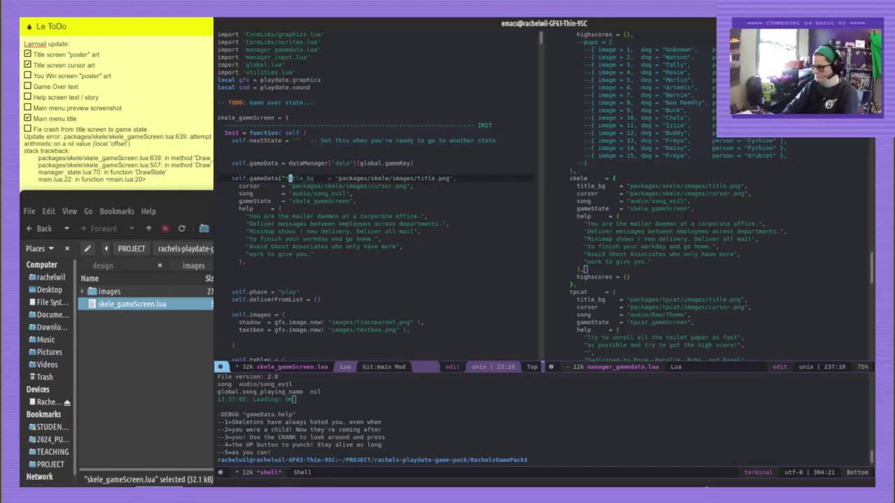
key("Right")
key("Right")
key("Right")
key("Right")
key("Right")
key("Right")
key("Right")
key("Right")
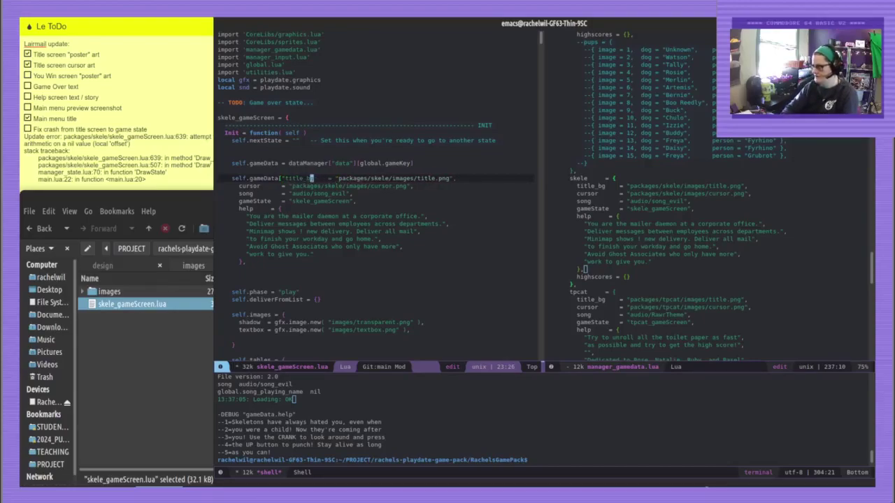
Try removing the pasted title_bg and cursor lines, undo the deletions, and save the file
key("End")
key("shift+Home")
key("BackSpace")
key("BackSpace")
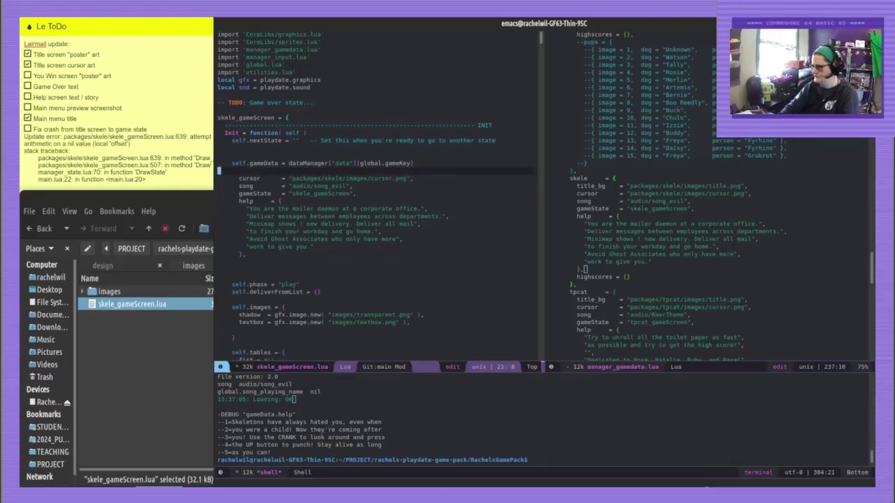
key("Down")
key("shift+End")
key("ctrl+w")
key("BackSpace")
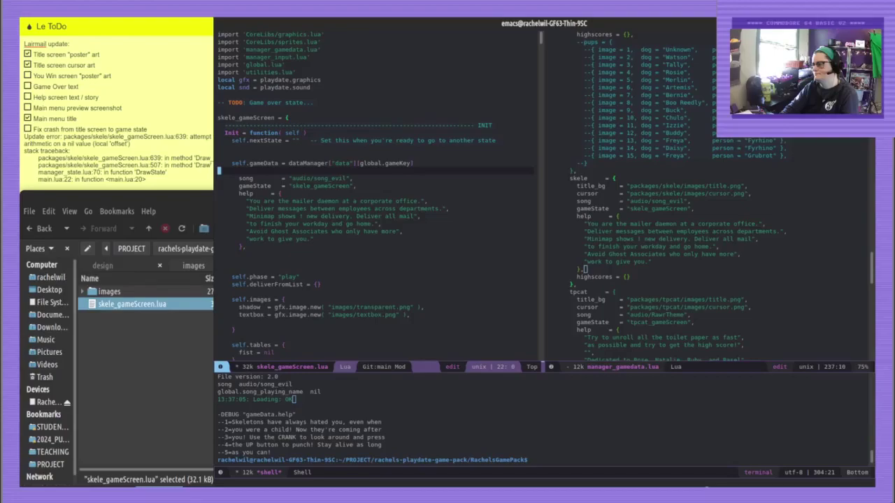
key("ctrl+/")
key("ctrl+/")
key("ctrl+/")
key("ctrl+/")
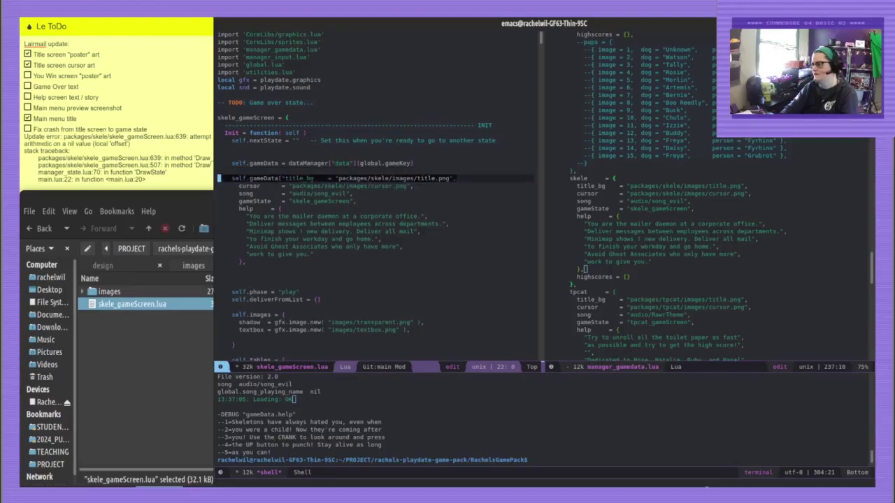
key("ctrl+x")
key("ctrl+s")
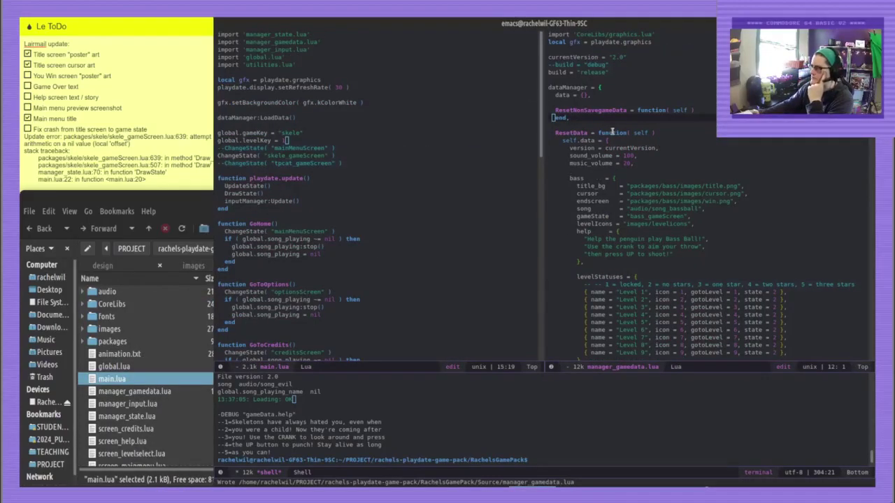
Add an empty ResetSavegameData = function( self ) below ResetNonSavegameData in manager_gamedata.lua and save the file
left_click(592, 132)
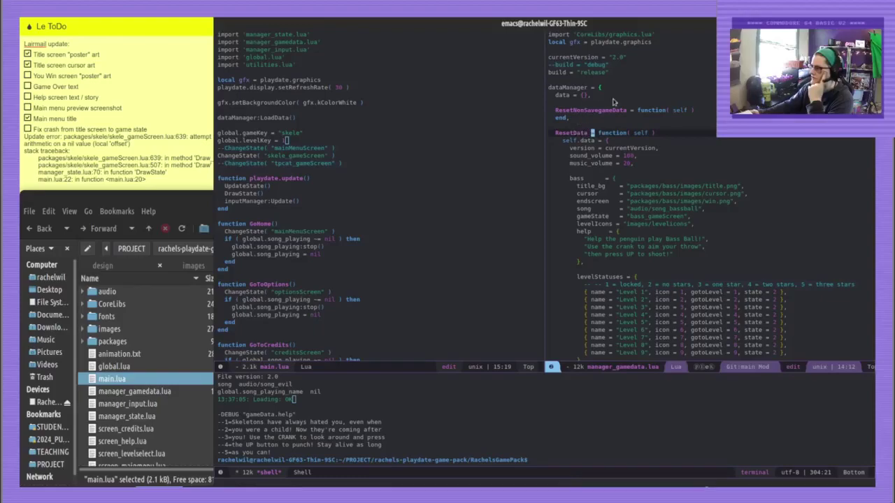
left_click(606, 120)
key("Return")
key("Return")
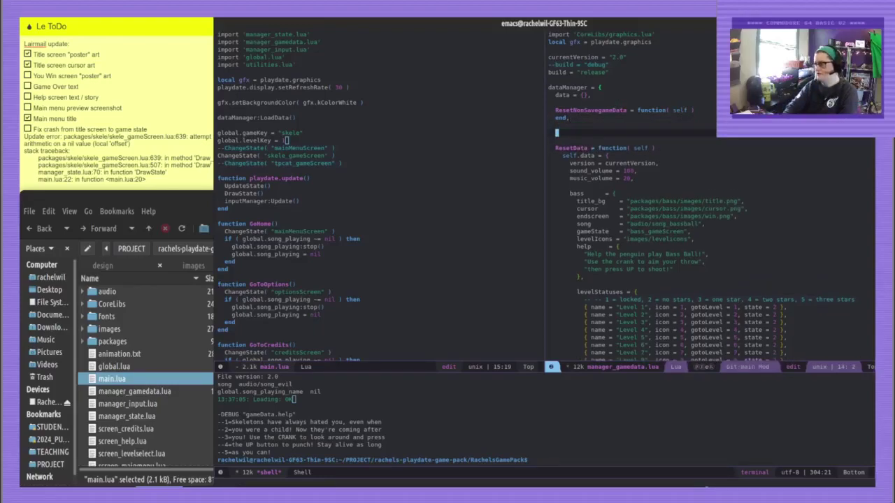
type("ResetSavegameData")
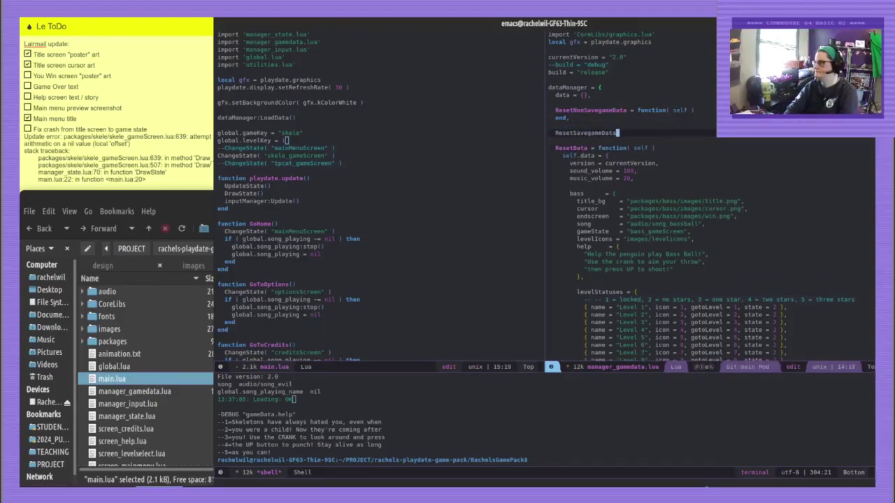
type(" = function( self )")
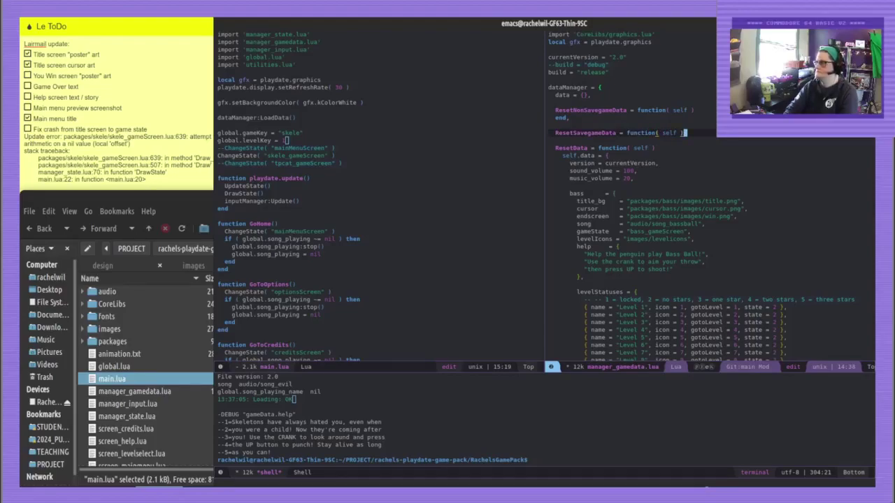
key("Return")
type("end,")
key("Home")
key("Delete")
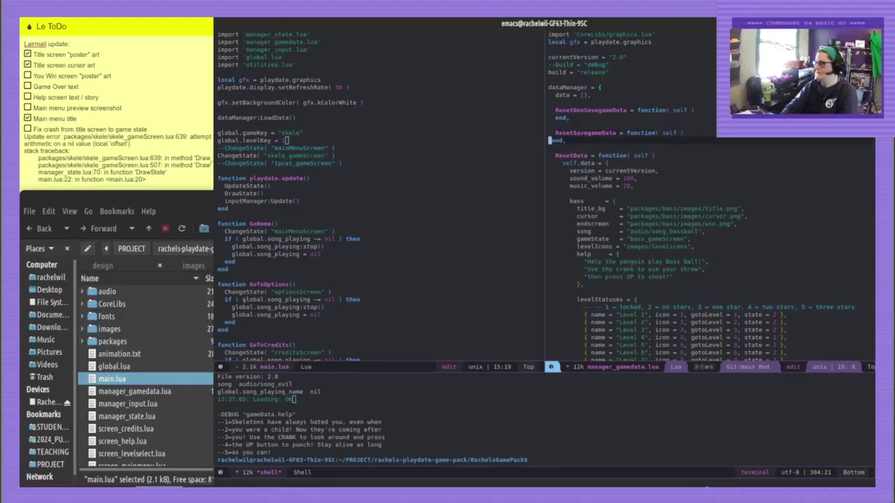
key("ctrl+x")
key("ctrl+s")
Insert a separate self.data = {} assignment as the first line of ResetData, above the existing self.data table
key("Down")
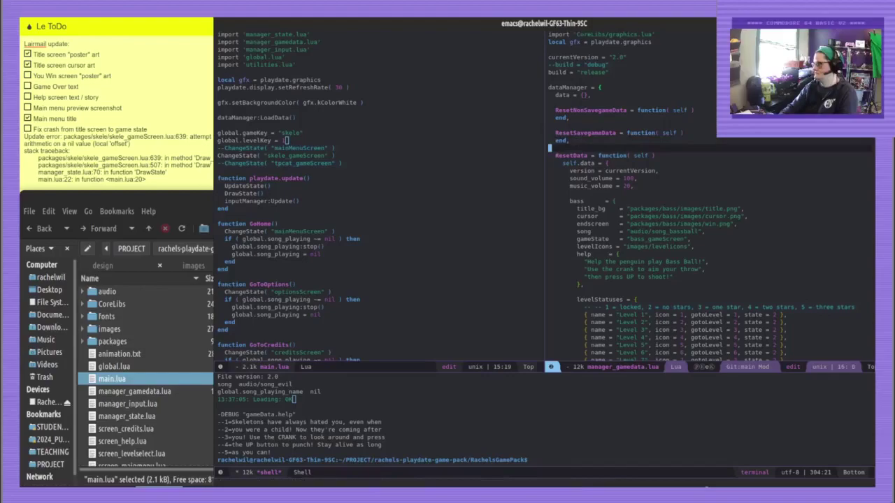
key("Down")
key("Right")
key("Right")
key("Right")
key("Right")
key("Right")
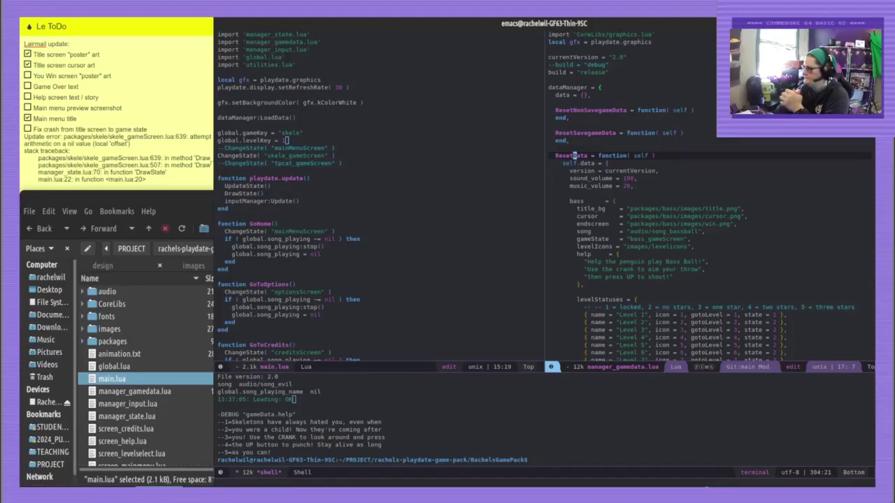
key("End")
key("Return")
key("Return")
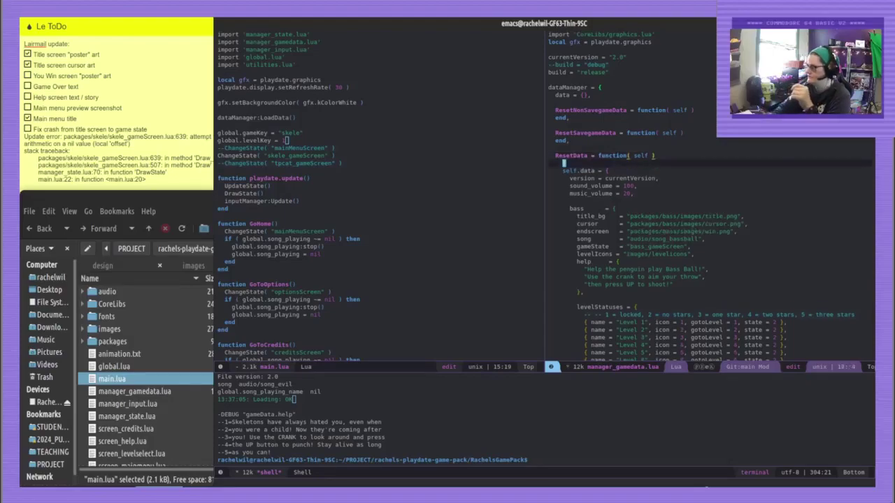
key("Up")
key("Tab")
type("self.data = {}")
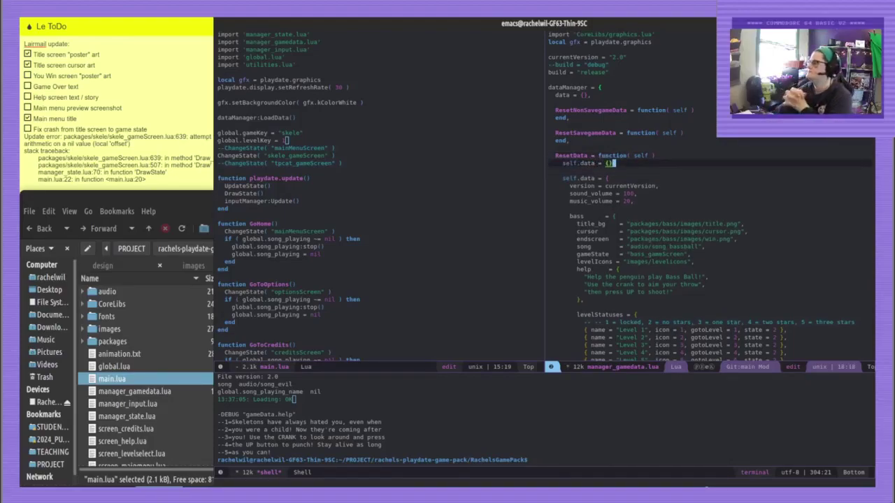
Expand the new self.data table onto multiple lines and add the field version = currentVersion, inside it
key("Return")
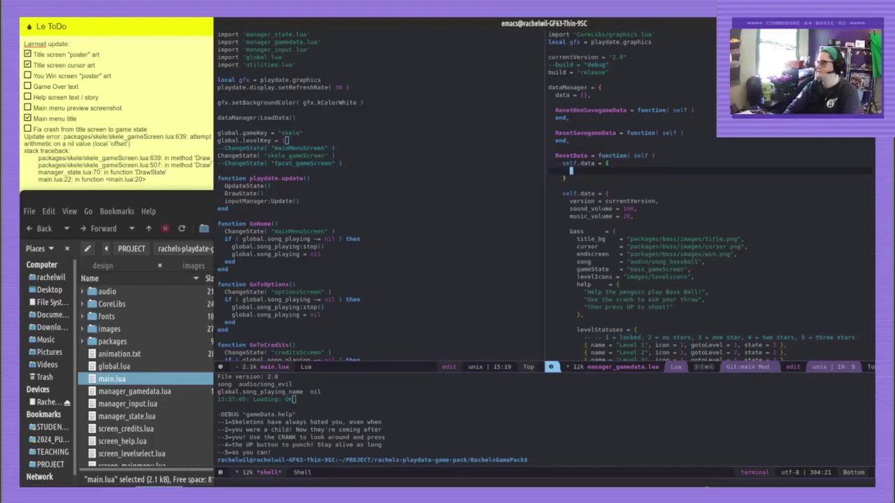
type("version = cu")
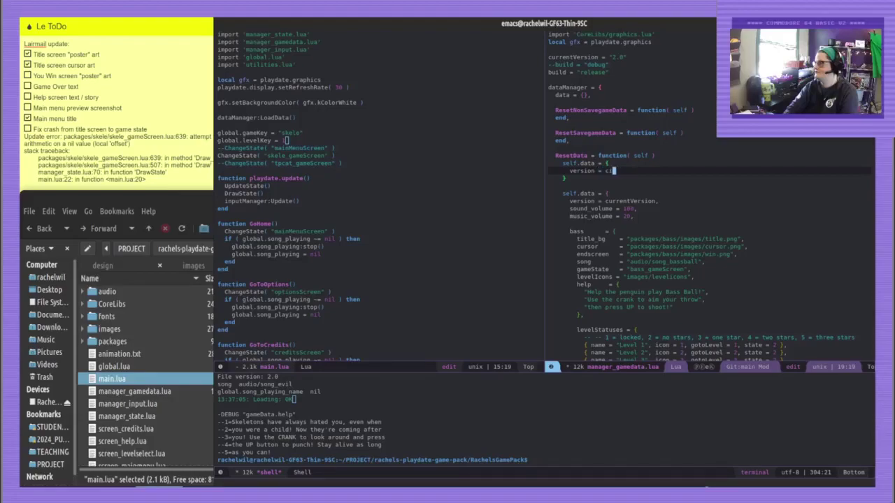
type("rrentVersion,")
key("Return")
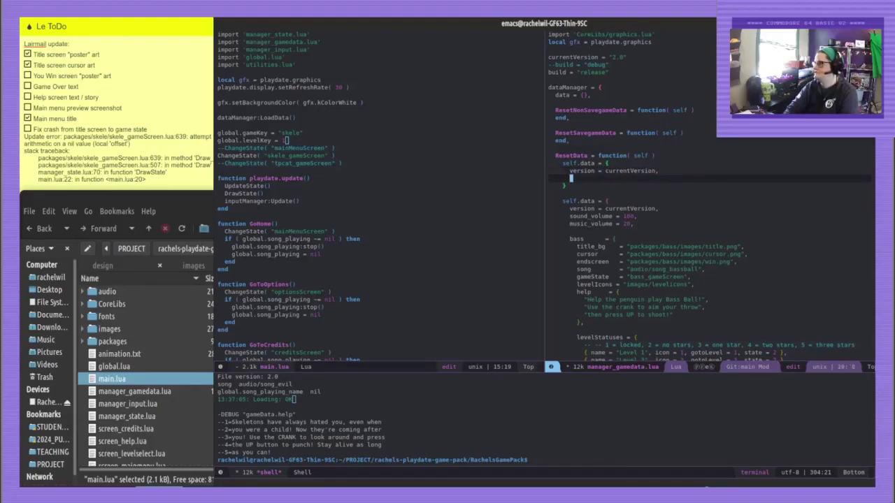
type("sound")
key("shift+Home")
key("BackSpace")
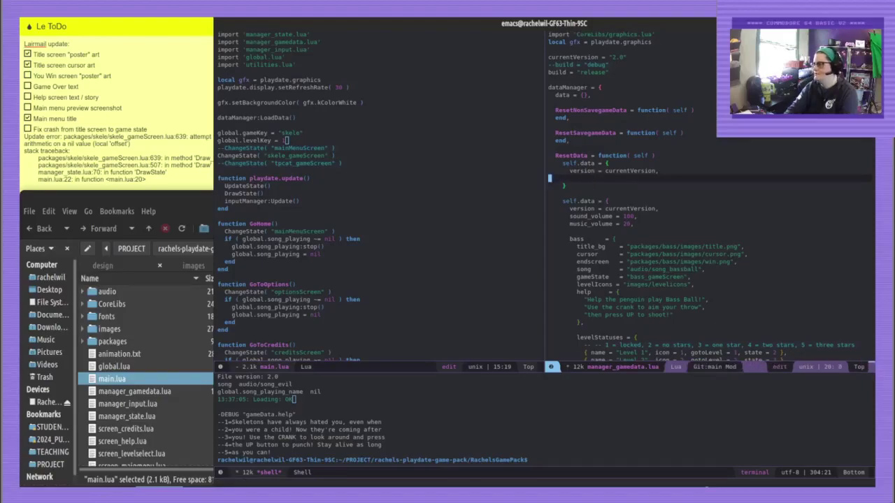
key("BackSpace")
Save manager_gamedata.lua with the new self.data table in ResetData
key("Up")
key("Up")
key("Up")
key("Up")
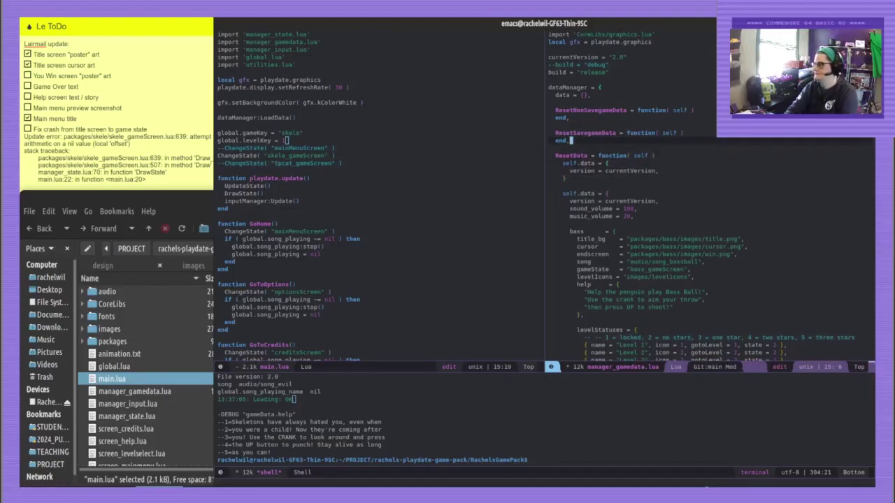
key("Down")
key("Down")
key("Down")
key("Down")
key("ctrl+x")
key("ctrl+s")
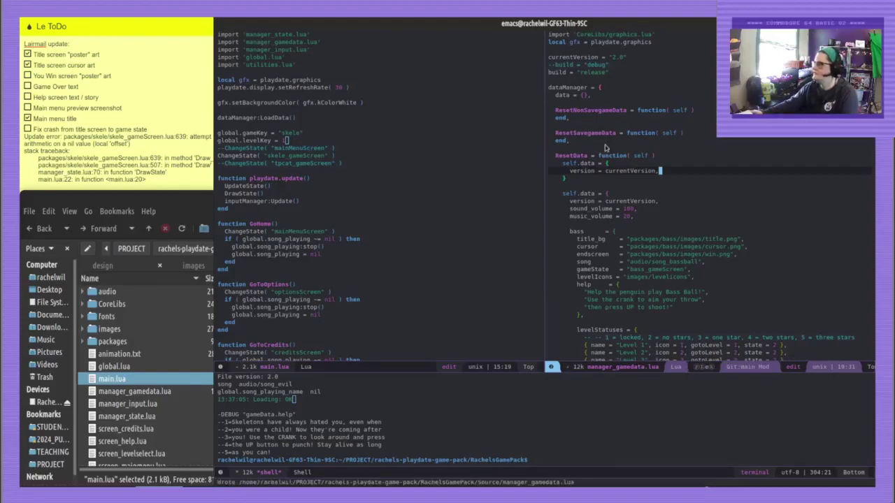
Rename ResetSavegameData to ResetUserData and ResetNonSavegameData to ResetGameData, and save the file
left_click_drag(602, 132, 573, 132)
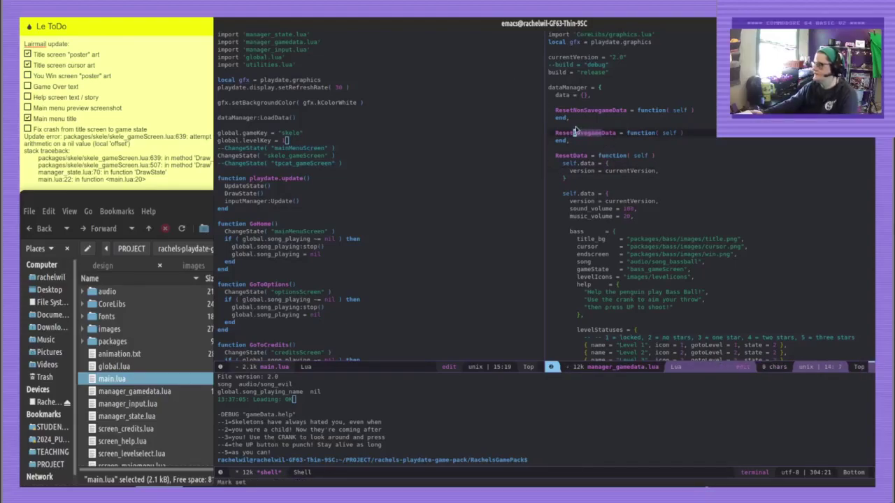
type("User")
key("Up")
key("Up")
key("Up")
key("Left")
key("Left")
key("Left")
key("Left")
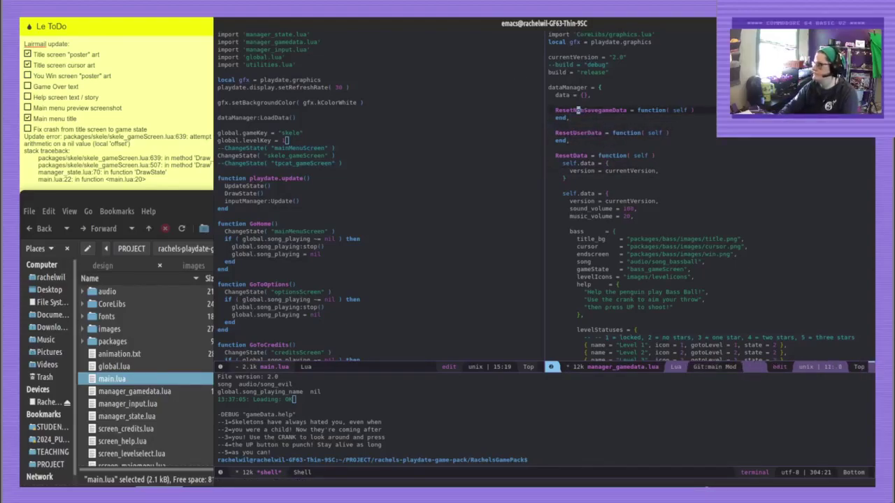
key("Delete")
key("Delete")
key("Delete")
key("Delete")
key("Delete")
key("Delete")
key("Delete")
key("Delete")
key("Delete")
key("Delete")
key("Delete")
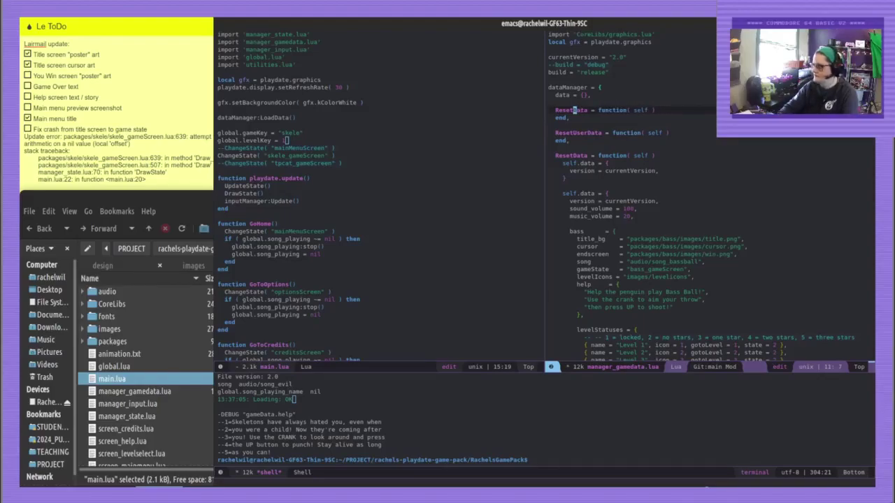
type("Game")
key("ctrl+x")
key("ctrl+s")
Set self.data["sound_volume"] = 100 and self.data["music_volume"] = 20 inside ResetUserData, and save the file
key("Down")
key("Down")
key("Down")
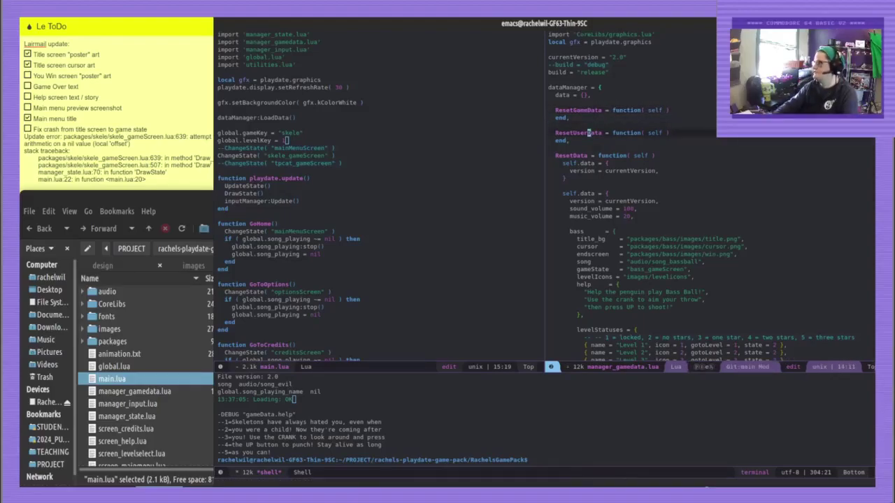
key("End")
key("Return")
type("s")
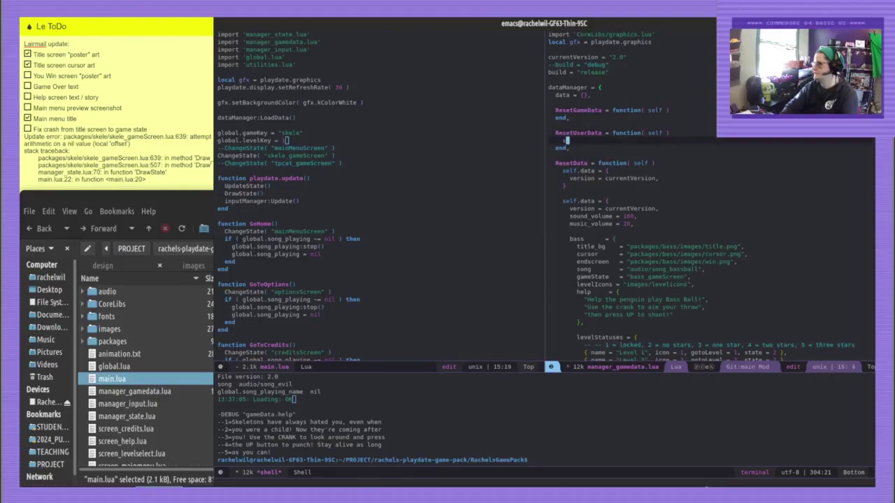
type("elf.data[\"sound_volu")
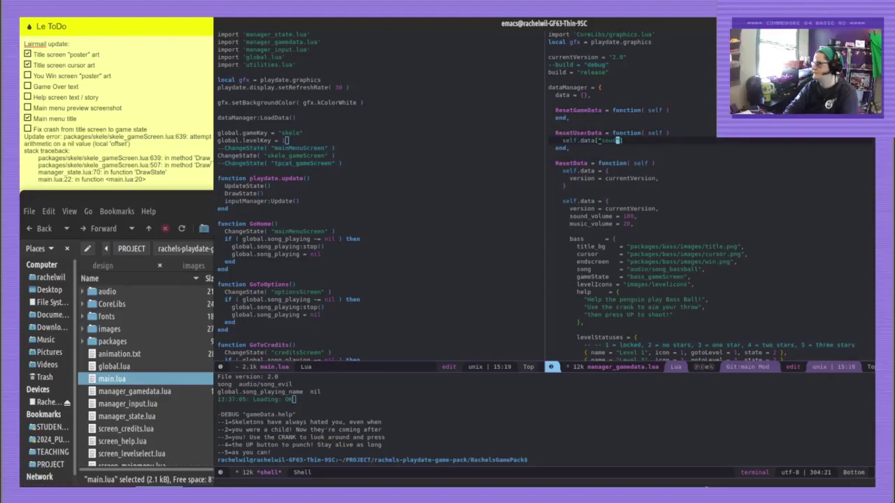
type("me\"] = 100")
key("Return")
type("s")
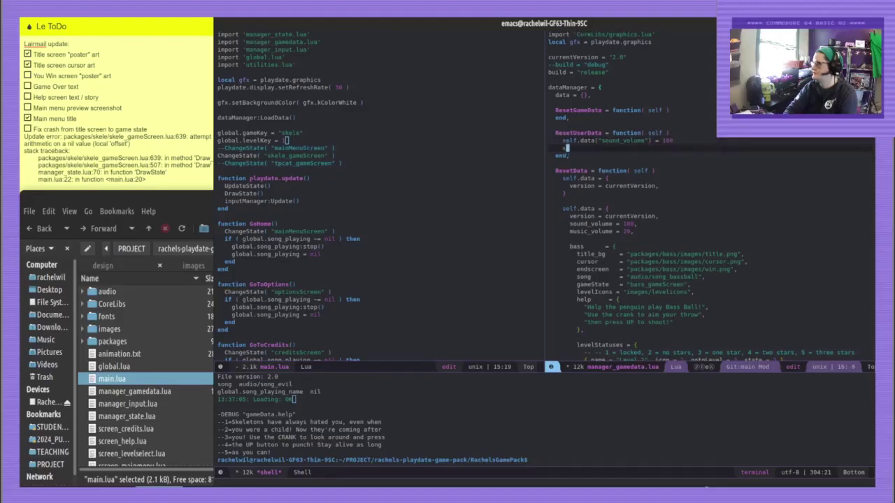
type("elf.data[\"music_volume\"] = 20")
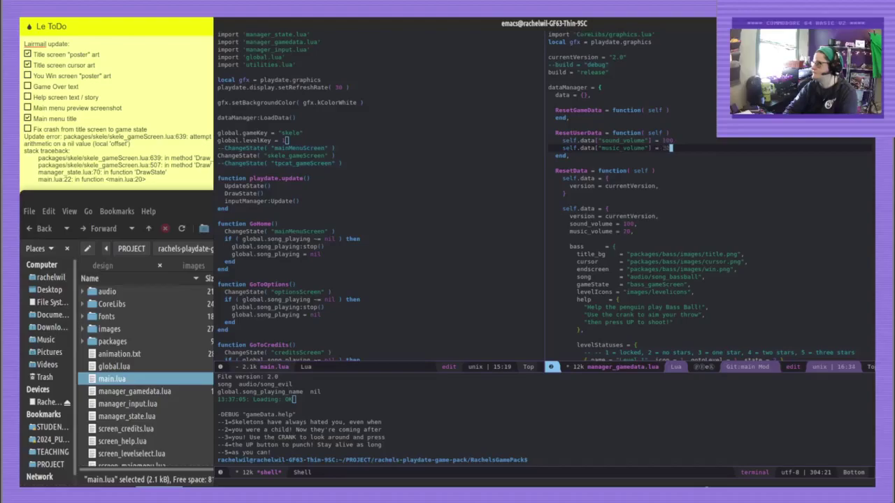
key("ctrl+x")
key("ctrl+s")
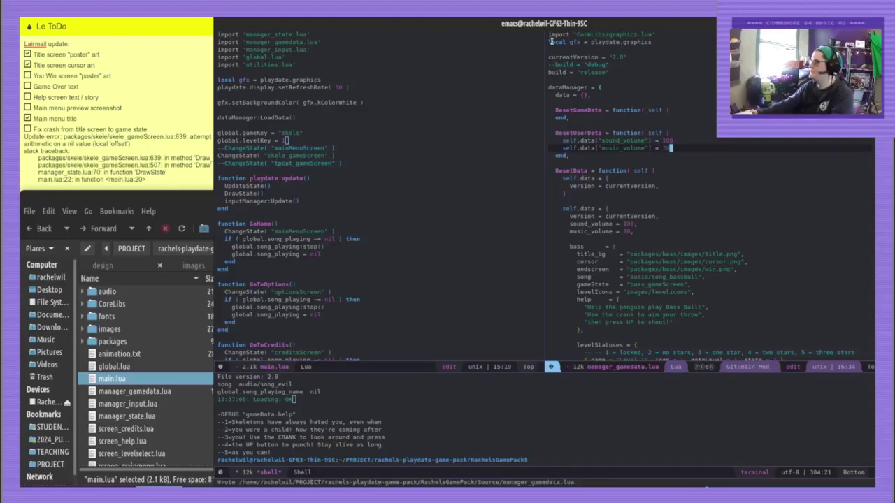
Add calls to self:ResetGameData() and self:ResetUserData() below the new version-only table in ResetData, and save the file
left_click(612, 196)
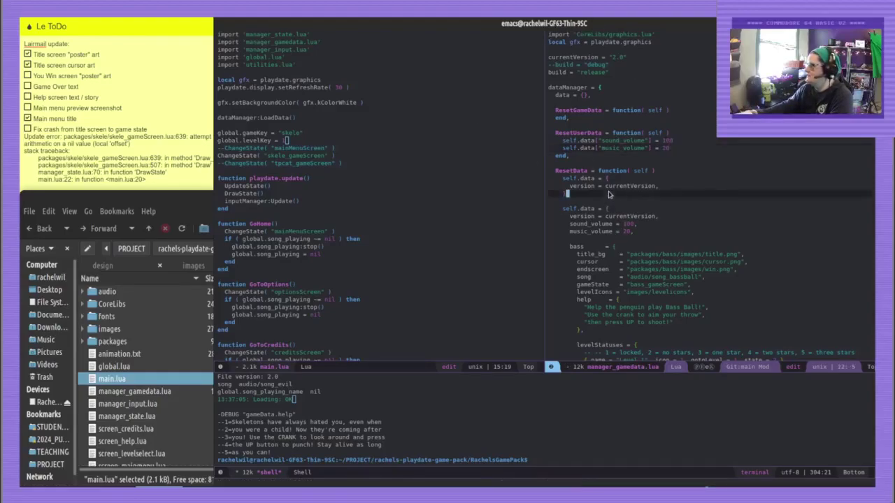
key("Return")
key("Return")
type("self")
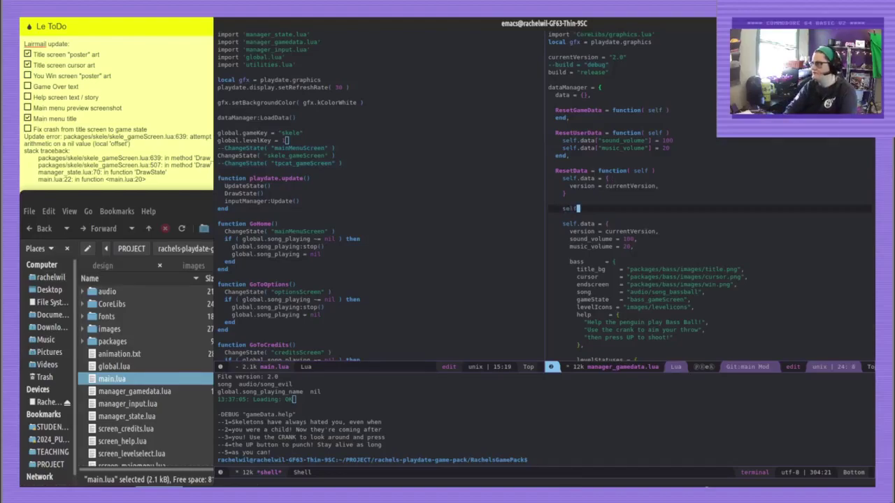
type(":ResetGameData(")
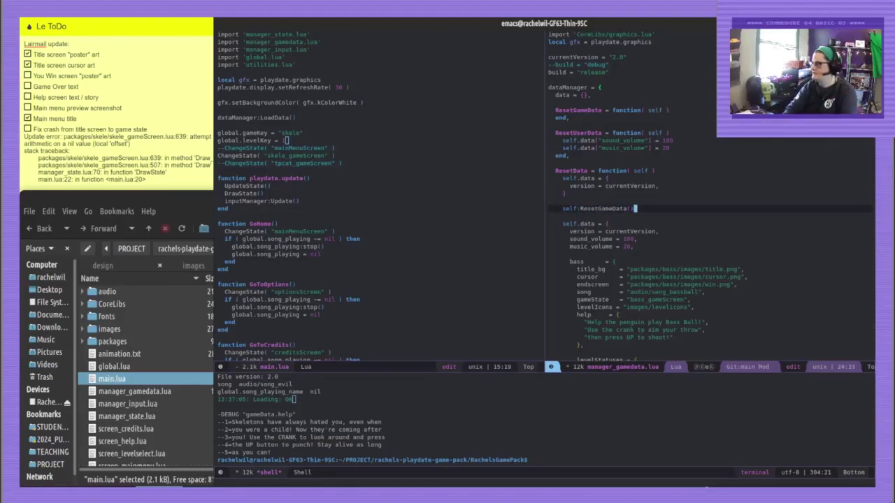
key("End")
key("Return")
type("self:")
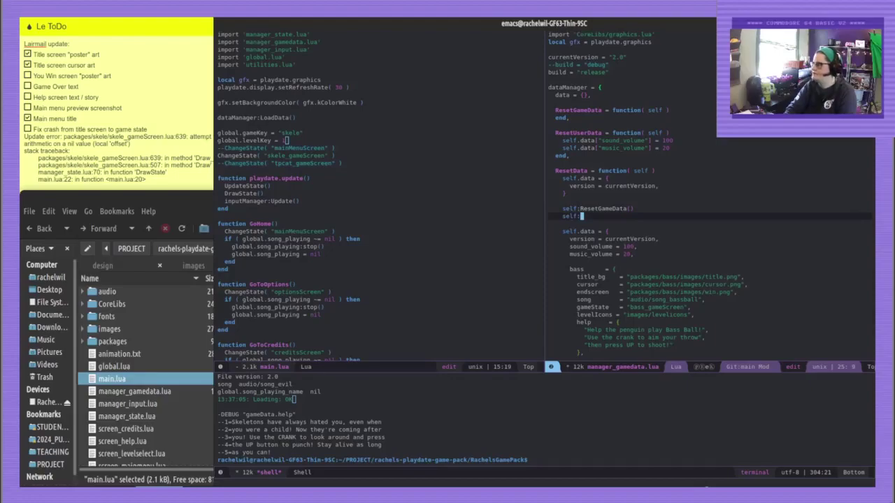
type("ResetUserData()")
key("ctrl+x")
key("ctrl+s")
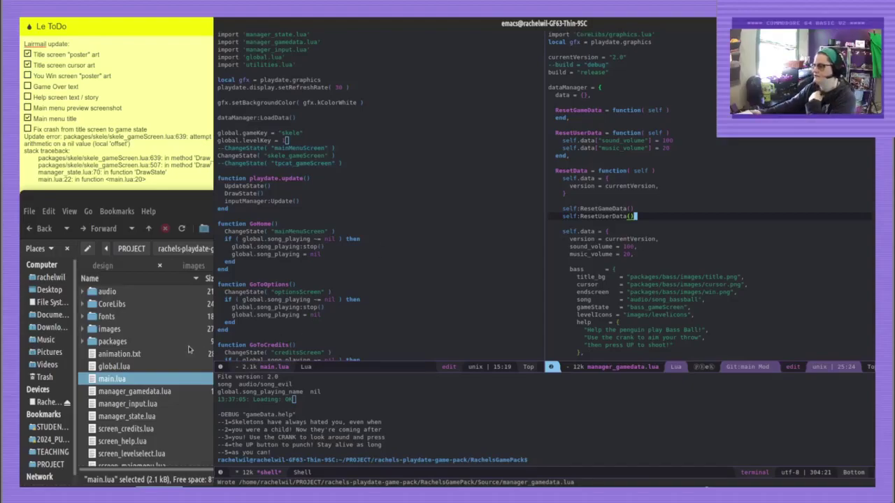
Open screen_options.lua from the Source folder in the editor
scroll(190, 349, "down", 3)
left_click(124, 428)
double_click(124, 433)
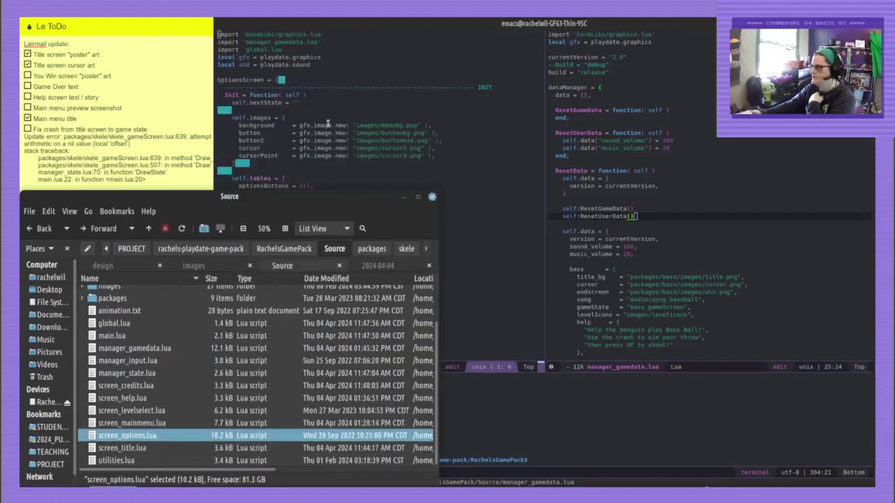
Run whitespace-cleanup on screen_options.lua and save the file
key("alt+x")
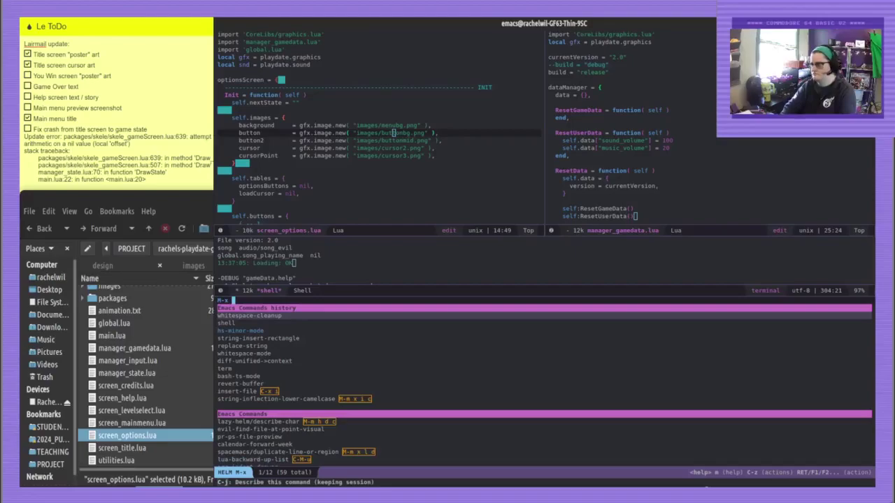
type("whitesp")
key("Down")
key("Return")
key("ctrl+x")
key("ctrl+s")
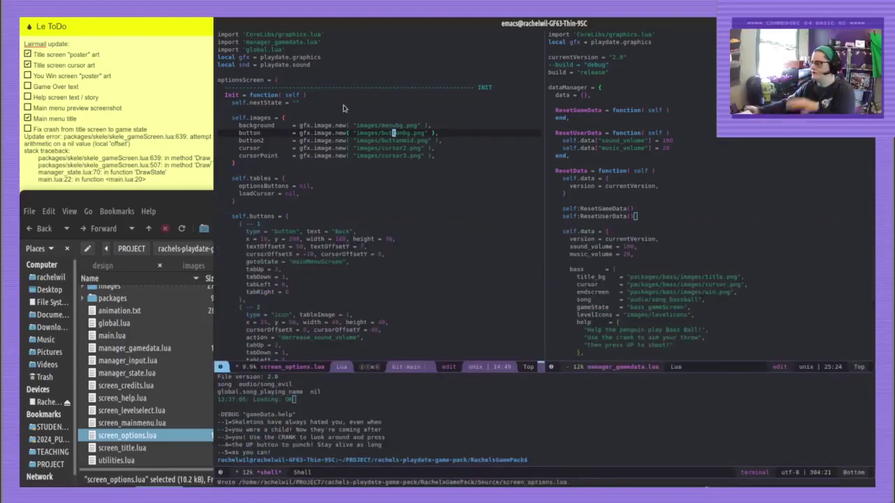
Examine the options button definitions, including the Clear data button's action, and the code below them in screen_options.lua
scroll(374, 126, "down", 10)
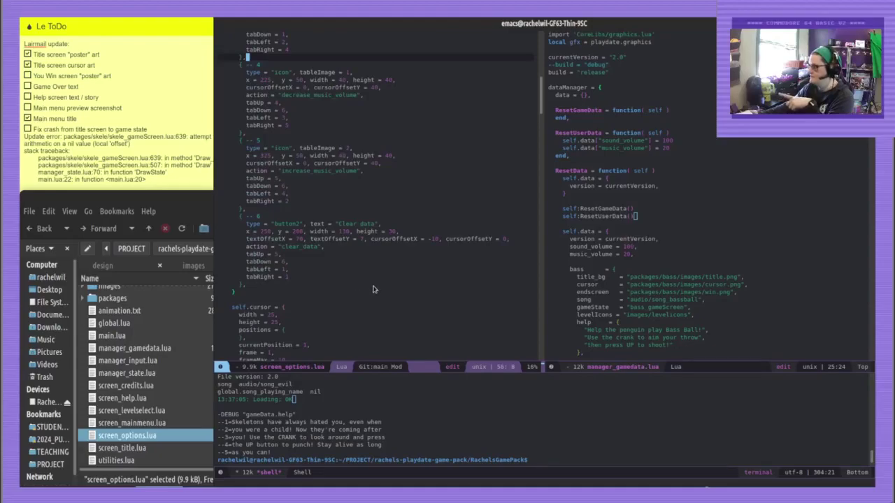
left_click(373, 287)
scroll(378, 287, "down", 5)
scroll(402, 290, "down", 5)
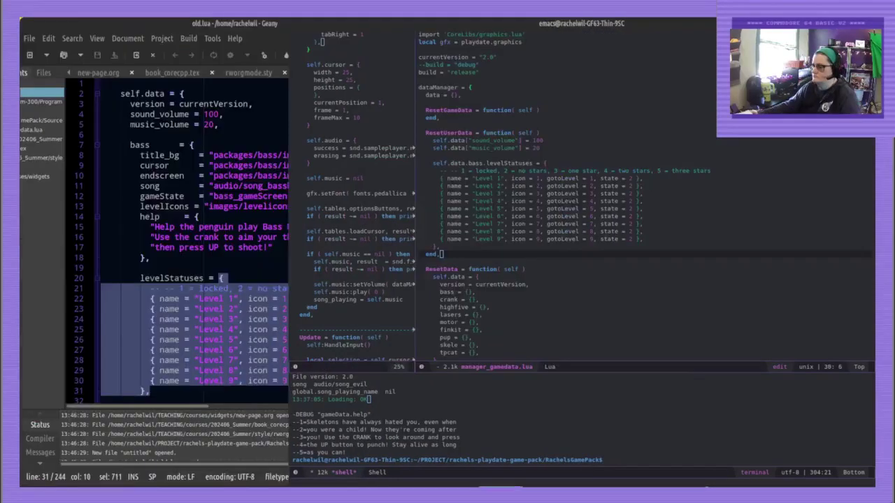
Widen the screen_options.lua pane and compare the reset functions in manager_gamedata.lua with the bass fields of old.lua in Geany
left_click_drag(416, 151, 454, 152)
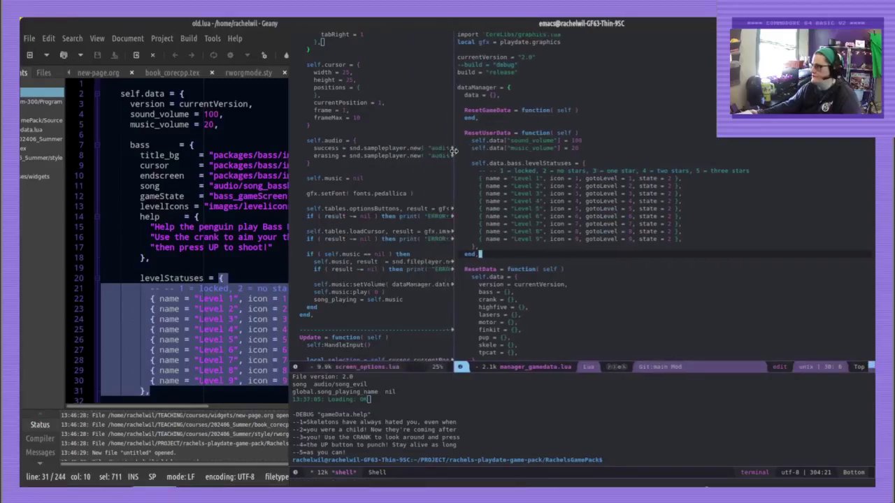
scroll(510, 205, "down", 3)
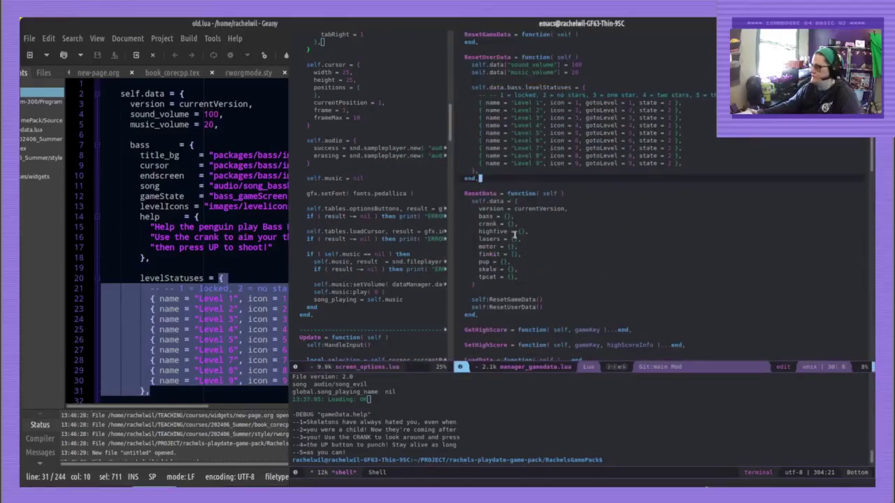
scroll(515, 235, "up", 1)
left_click_drag(695, 192, 498, 126)
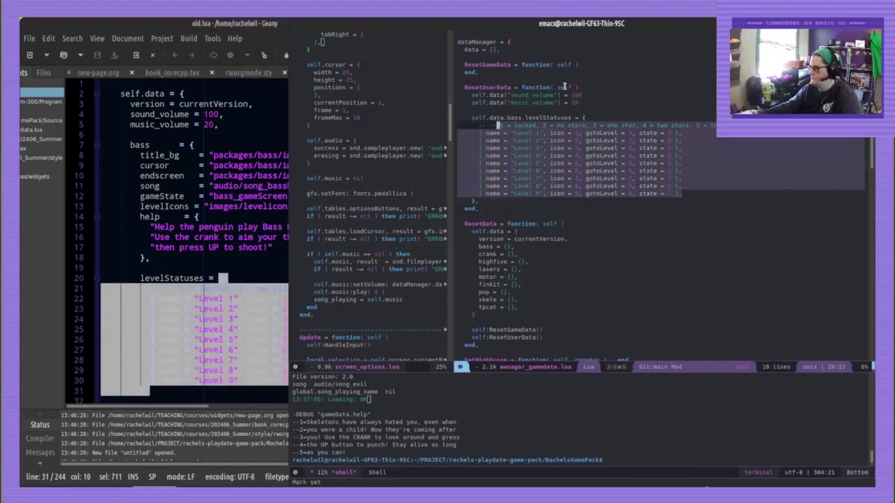
left_click(564, 64)
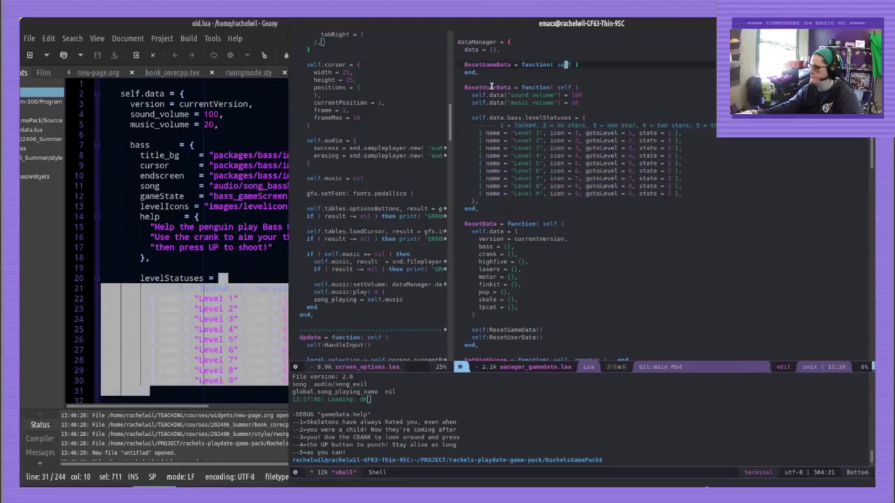
left_click_drag(492, 87, 571, 98)
left_click(589, 211)
left_click(592, 58)
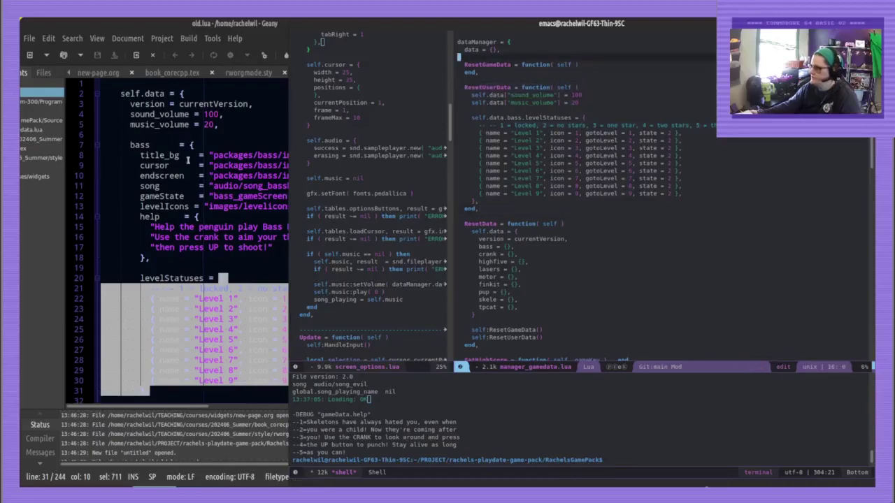
left_click(187, 161)
left_click_drag(154, 266, 155, 156)
left_click(610, 133)
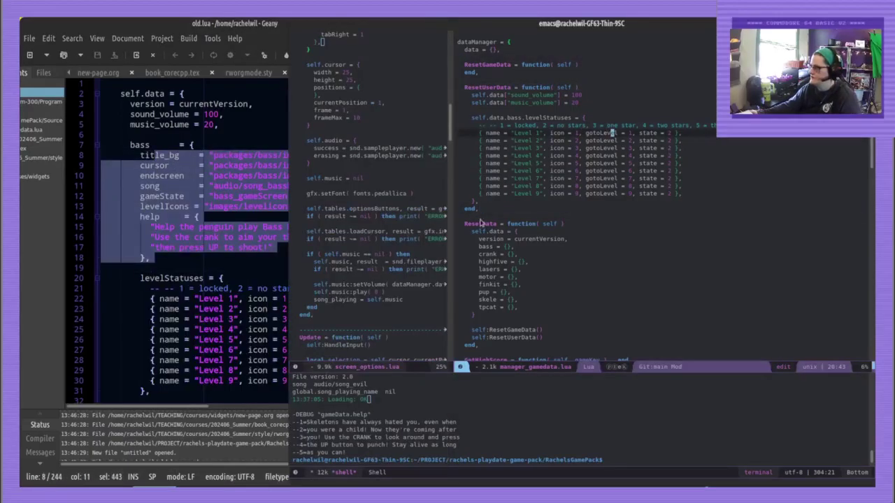
Fill in ResetGameData with the bass fields from old.lua, starting with self.data.bass.title_bg, and save manager_gamedata.lua
left_click(586, 66)
key("Return")
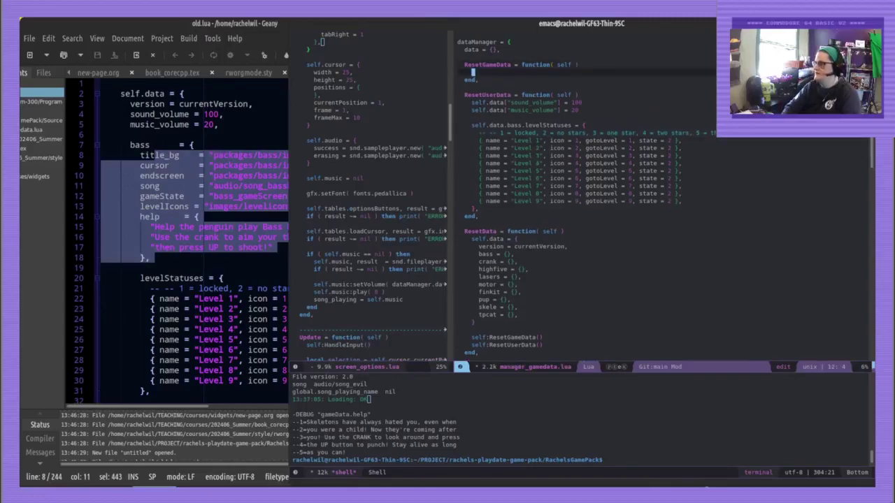
type("self.bass")
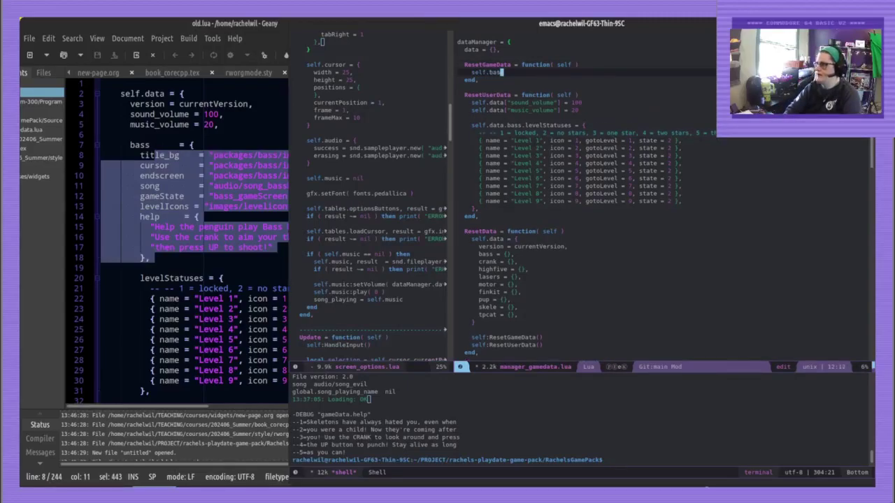
key("BackSpace")
key("BackSpace")
key("BackSpace")
key("BackSpace")
type(".data.bass")
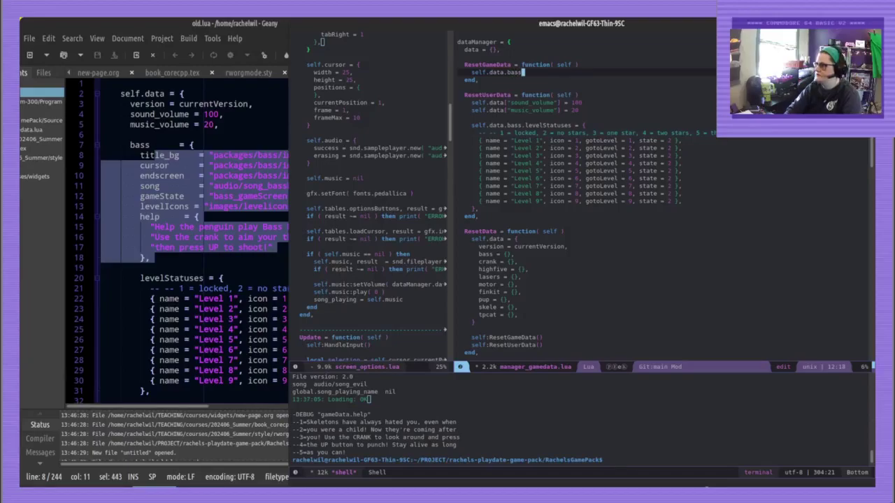
type(".title_bg =")
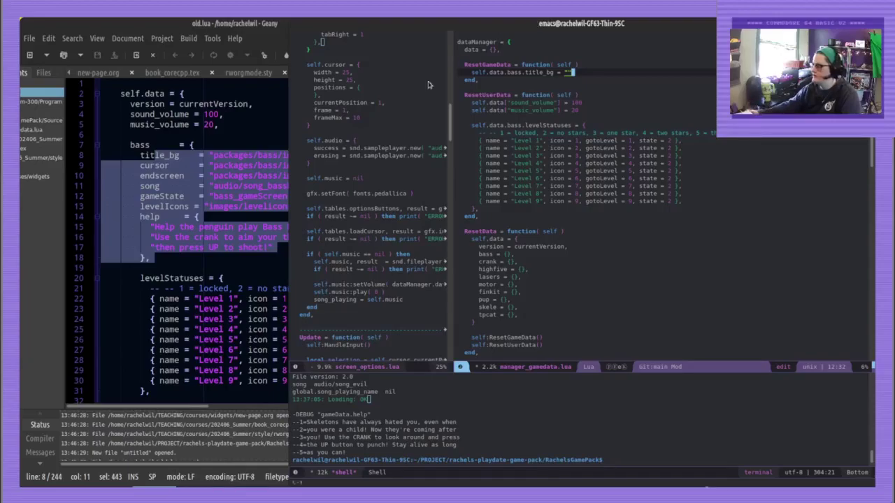
key("ctrl+x")
key("ctrl+s")
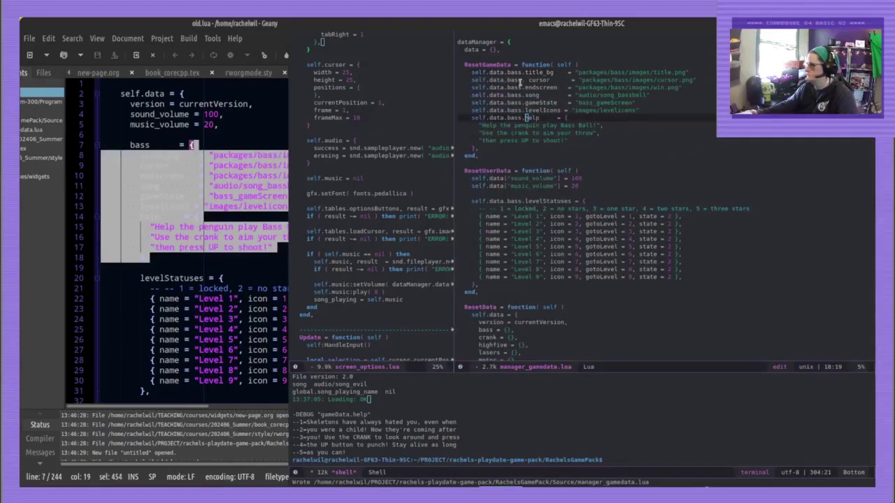
left_click(529, 81)
key("ctrl+x")
key("ctrl+s")
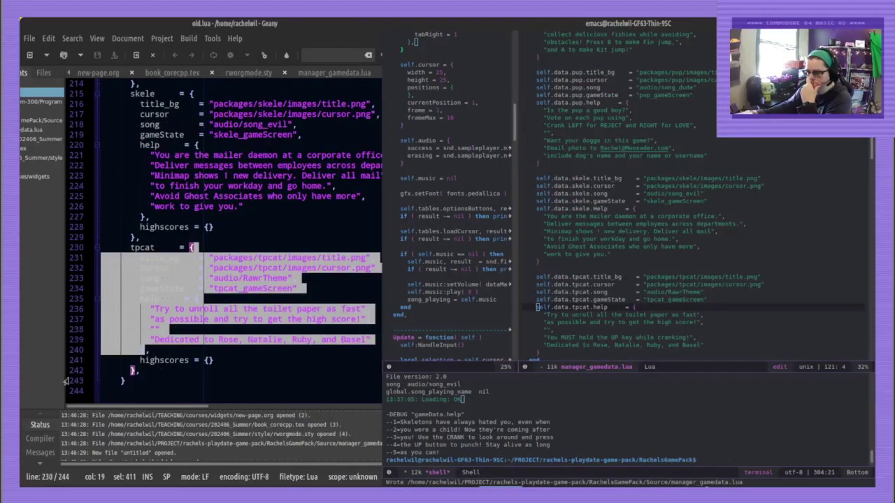
Put Geany away, bring the RachelsGamePack terminal forward, and run ./just-build.sh
left_click(306, 258)
left_click(414, 26)
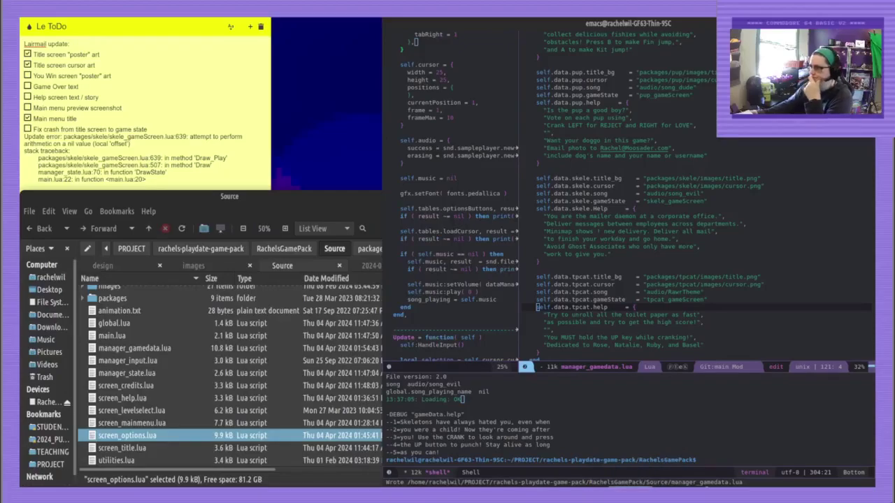
left_click_drag(21, 79, 191, 45)
key("Up")
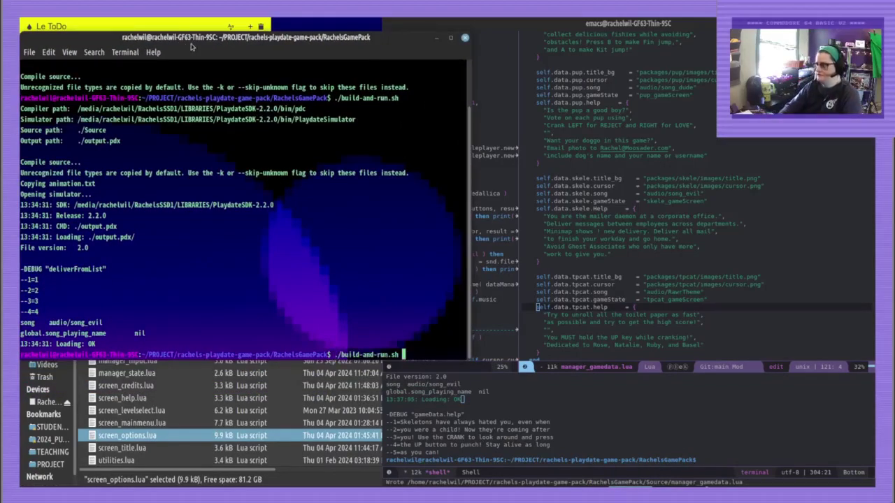
key("Up")
key("Return")
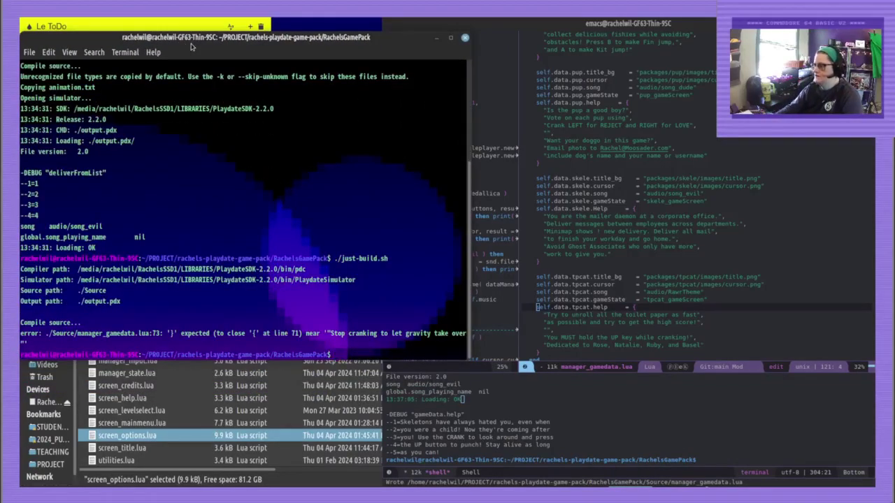
Go to line 73 of manager_gamedata.lua, add commas after the first three self.data.motor.help strings, and save the file
left_click_drag(189, 138, 213, 142)
left_click(718, 256)
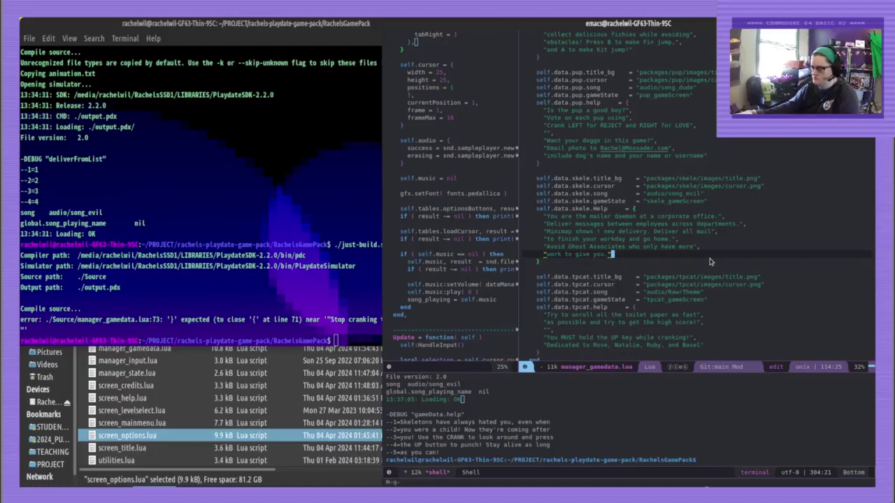
key("alt+g")
type("g")
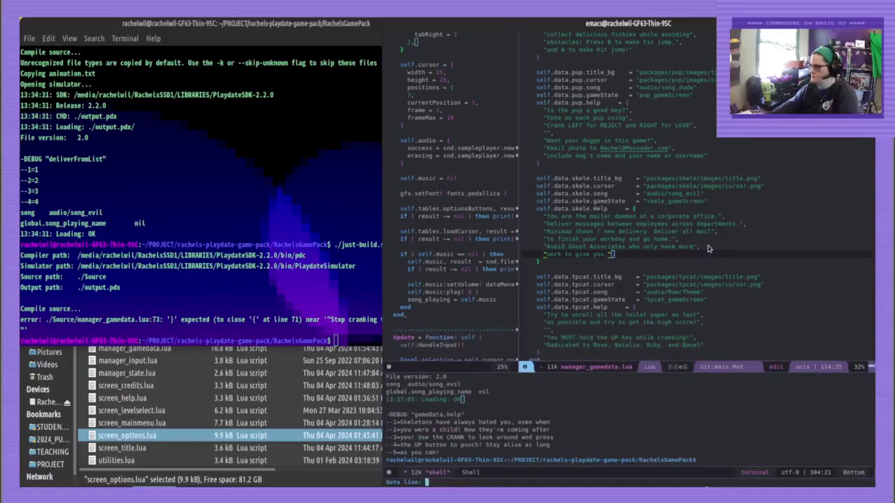
type("73")
key("Return")
scroll(727, 129, "up", 3)
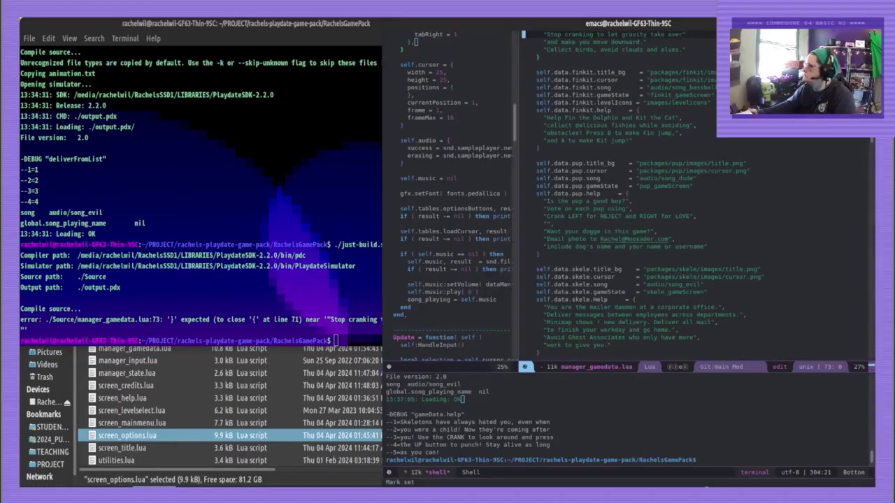
left_click(698, 119)
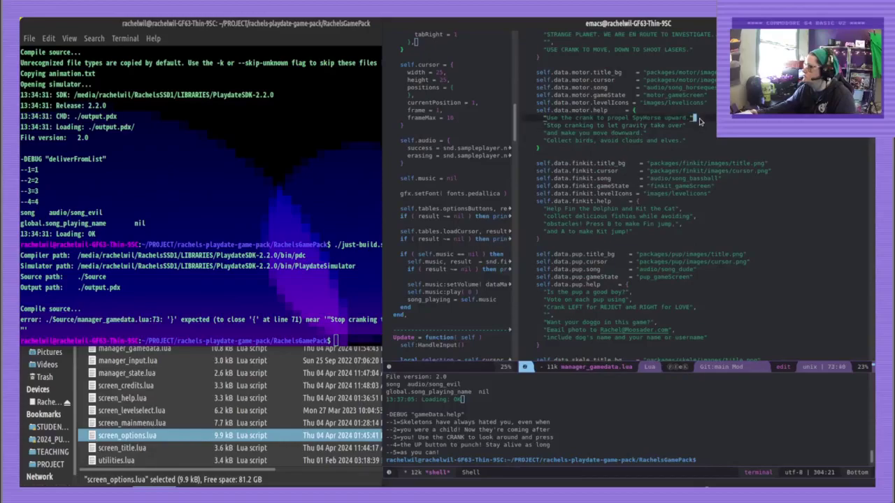
type(",")
left_click(699, 126)
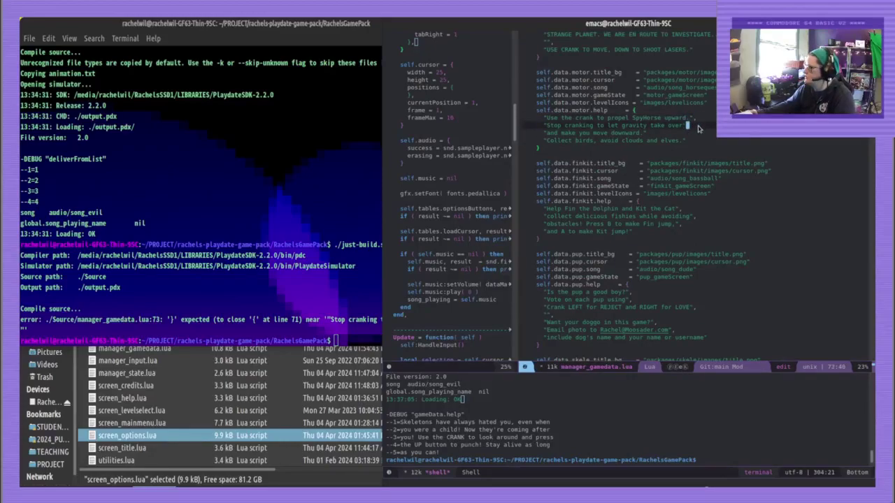
type(",")
left_click(696, 133)
type(",")
key("ctrl+x")
key("ctrl+s")
Rebuild the game with ./just-build.sh in the terminal, and launch it with ./build-and-run.sh
left_click(233, 159)
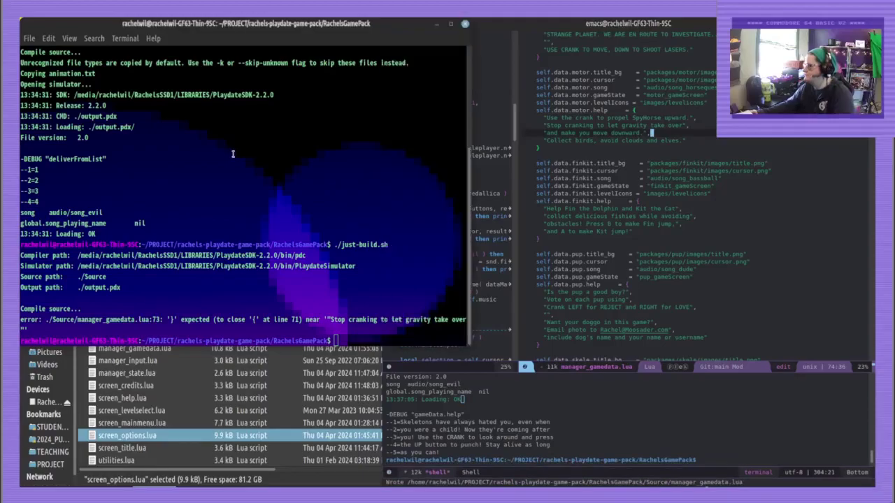
key("Up")
key("Return")
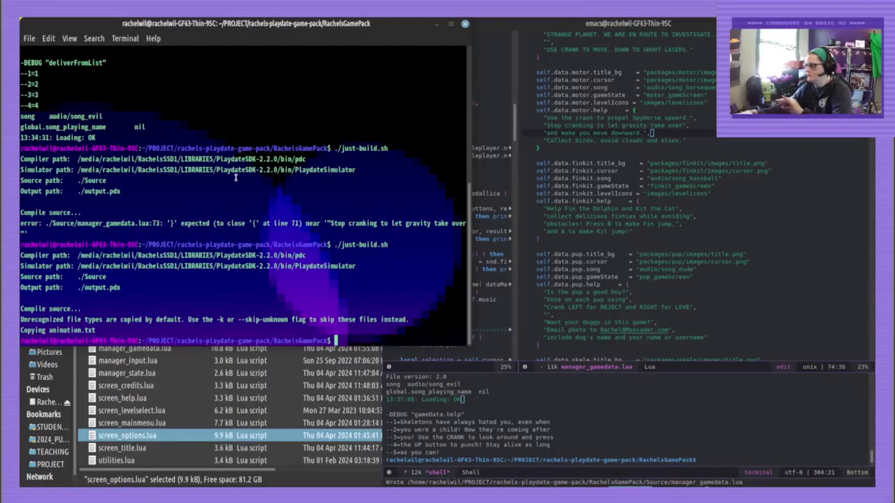
type("./build-and-run.sh")
key("Return")
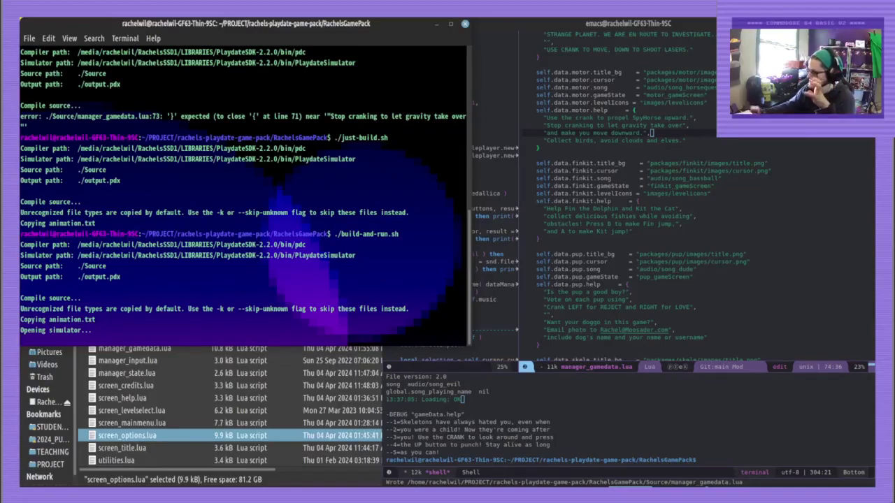
Go to game select from the simulator's system menu and move the selection to Lairmail
left_click(433, 91)
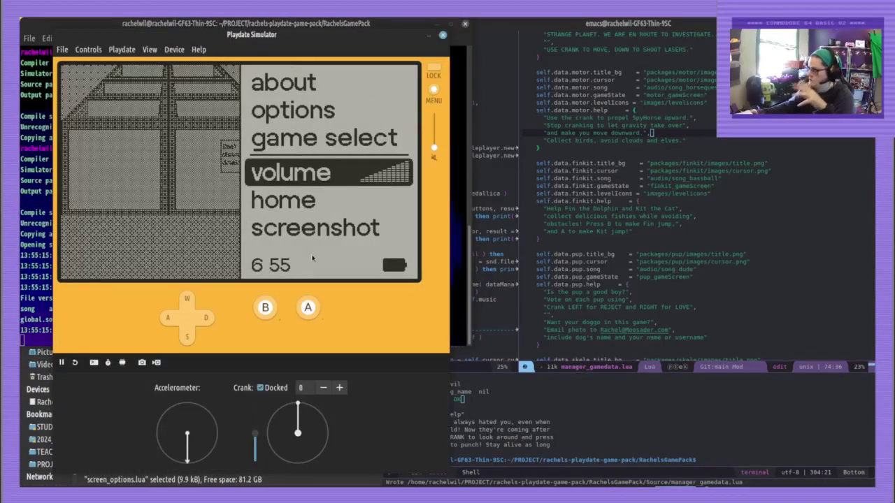
key("w")
key("period")
key("s")
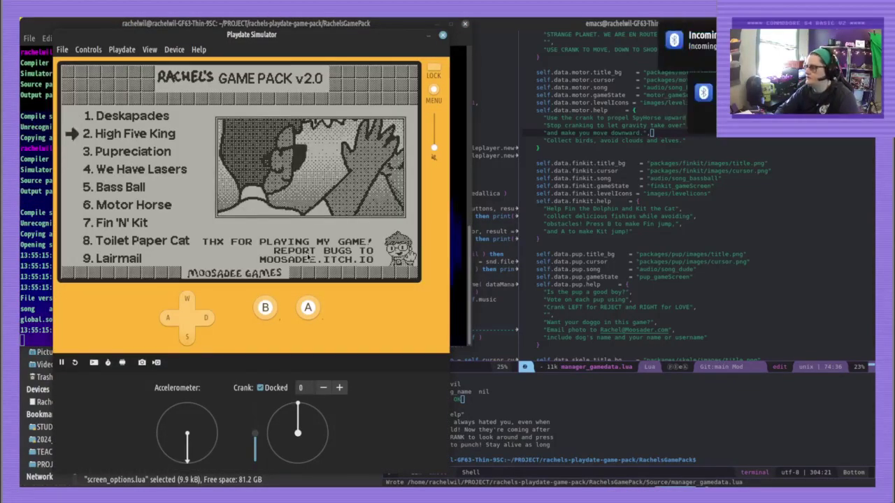
key("Down")
key("Down")
key("Down")
key("Down")
key("Down")
key("Down")
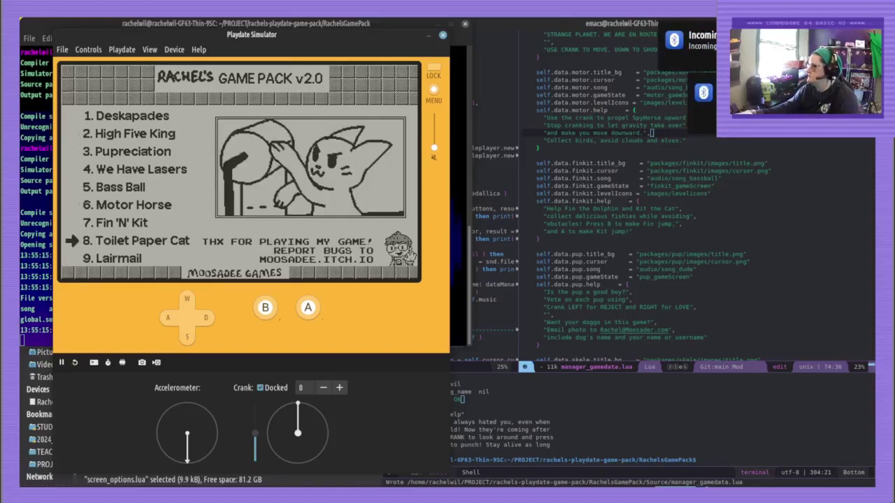
key("Down")
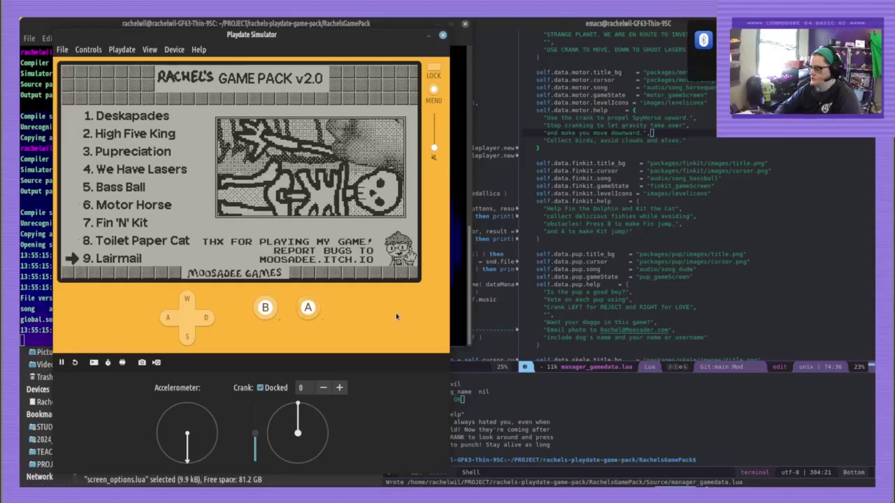
Open Lairmail's help screen in the simulator and check its text
key("k")
key("Down")
key("k")
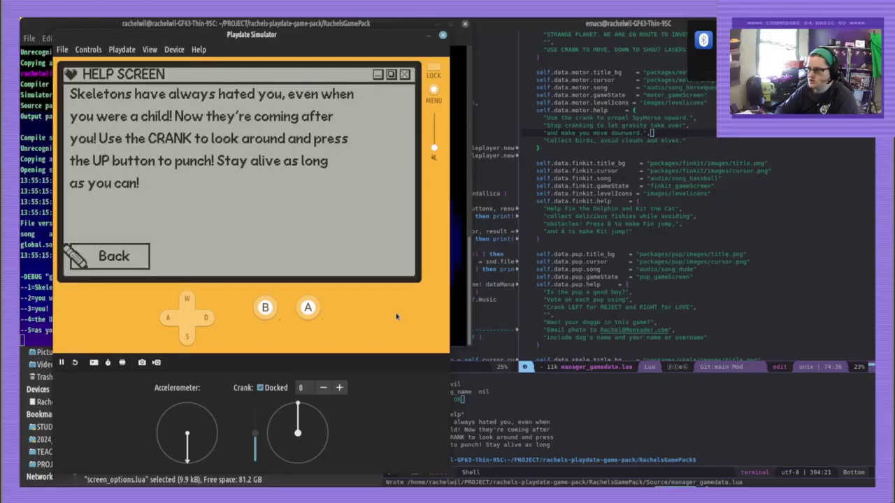
key("period")
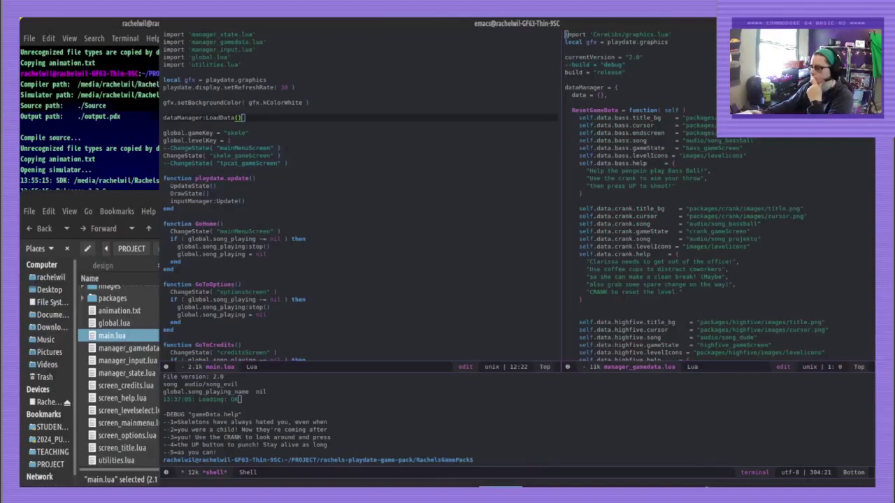
Add a dataManager:ResetGameData() call below dataManager:LoadData() in main.lua and save the file
left_click(250, 121)
key("Return")
type("dataManager:")
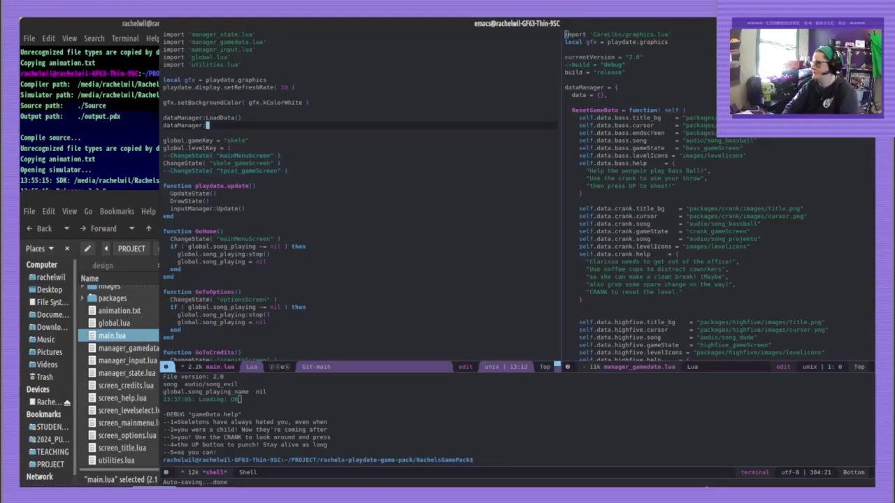
type("ResetGameData()")
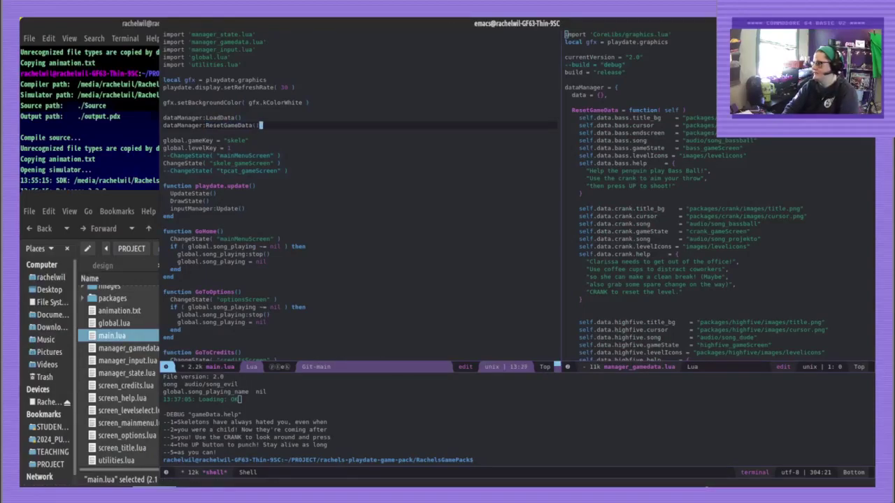
key("ctrl+x")
key("ctrl+s")
Move the version = currentVersion line from ResetData to the start of ResetGameData in manager_gamedata.lua
left_click(628, 183)
scroll(631, 190, "down", 20)
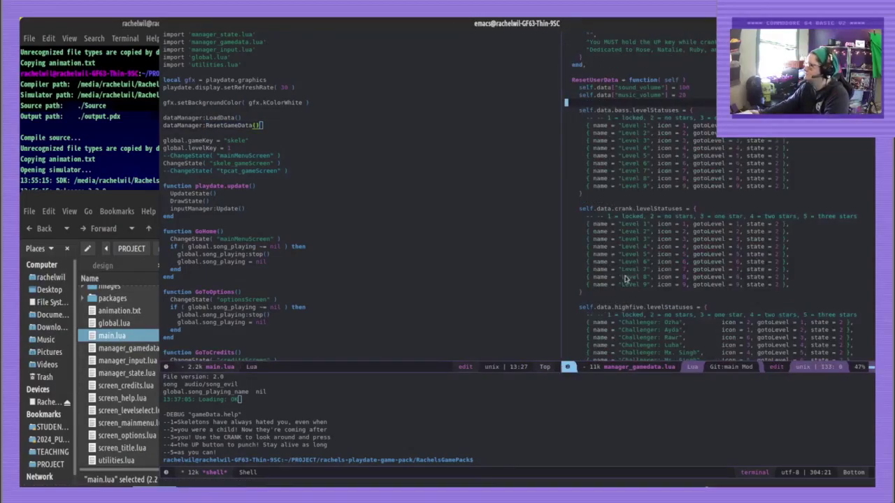
left_click_drag(680, 97, 680, 101)
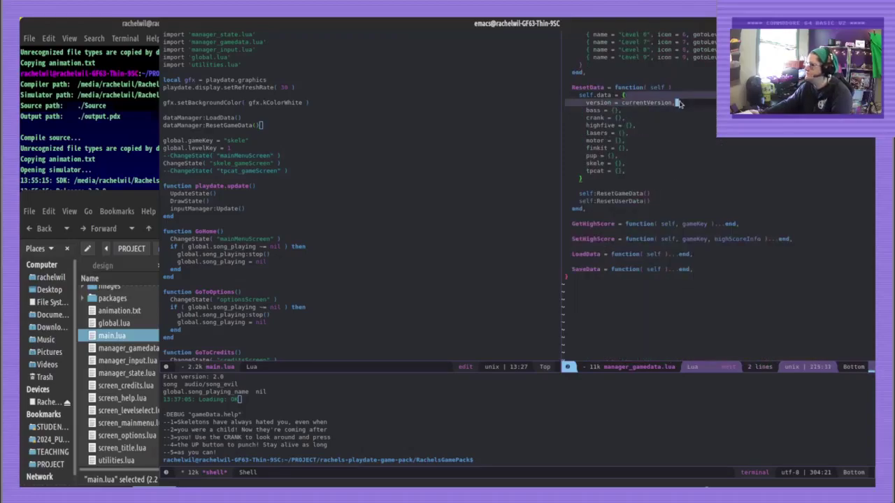
key("ctrl+x")
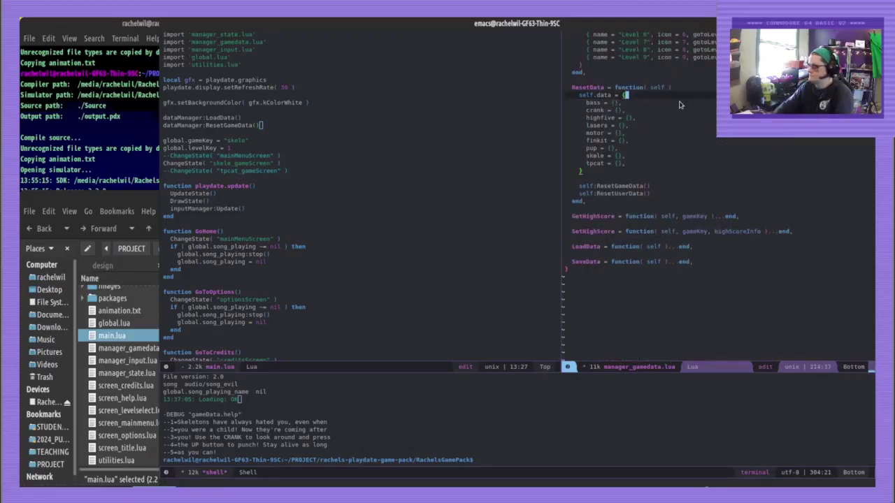
key("ctrl+Home")
left_click(696, 109)
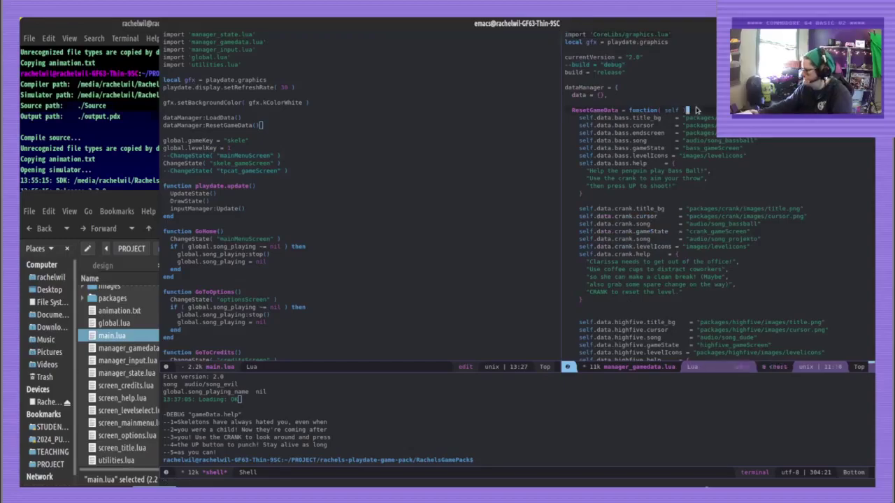
key("ctrl+v")
key("Return")
Rewrite the moved line as self.data.version = currentVersion without the trailing comma, and save manager_gamedata.lua
left_click(594, 117)
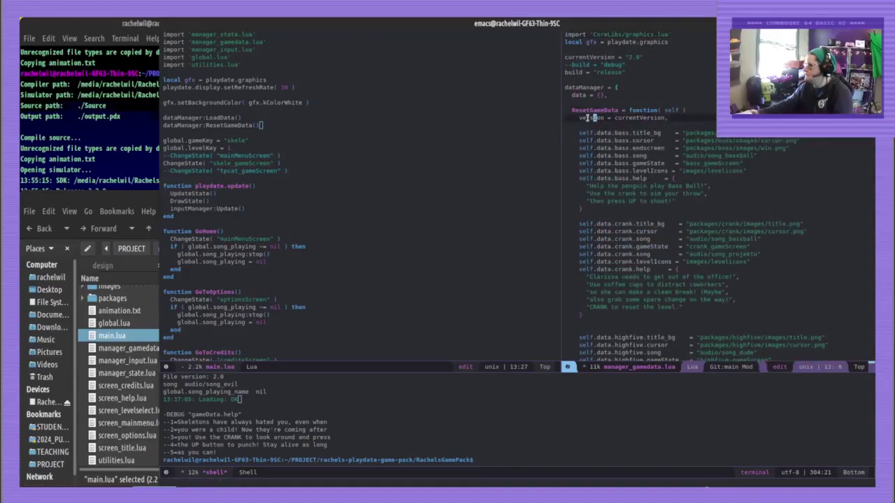
double_click(588, 118)
left_click(581, 117)
type("sefldata.")
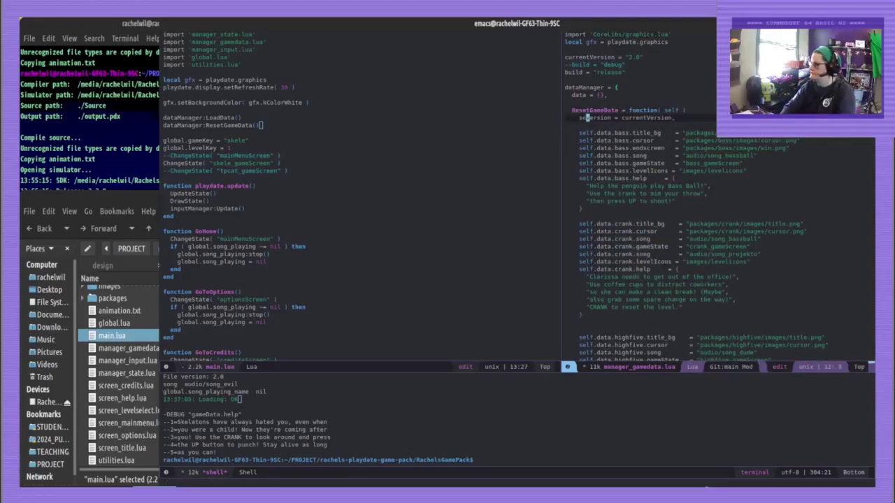
key("End")
key("BackSpace")
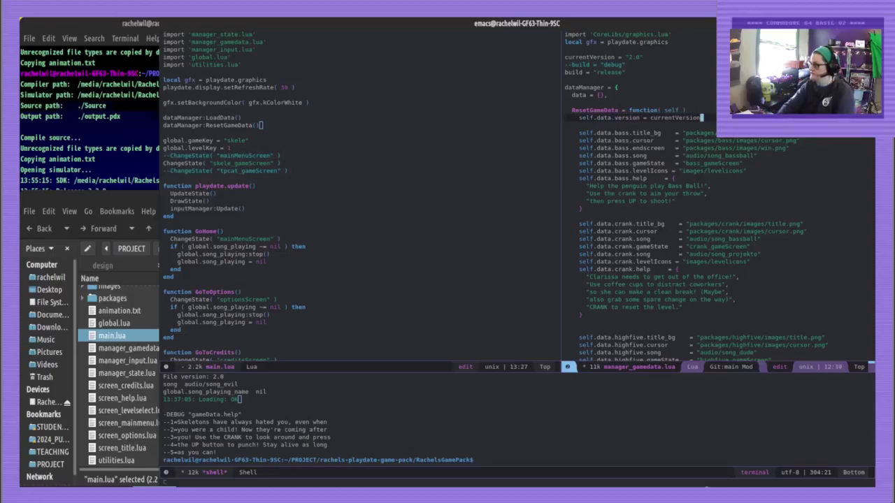
key("ctrl+x")
key("ctrl+s")
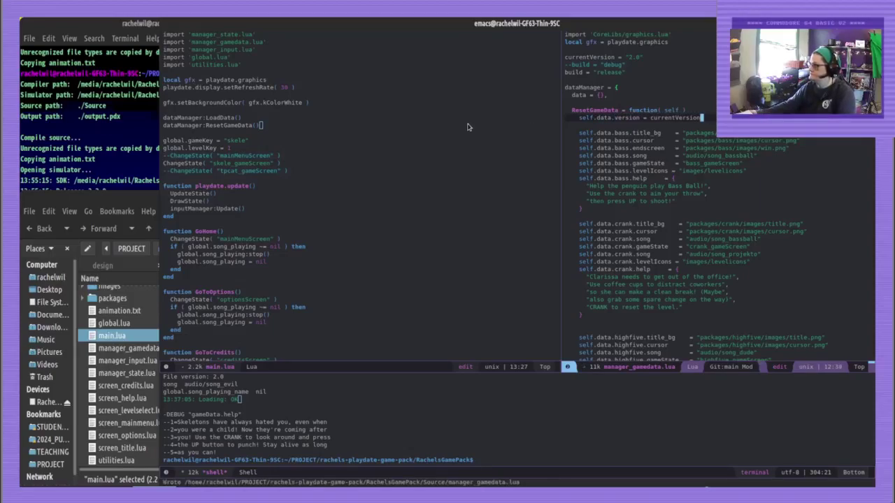
left_click(211, 126)
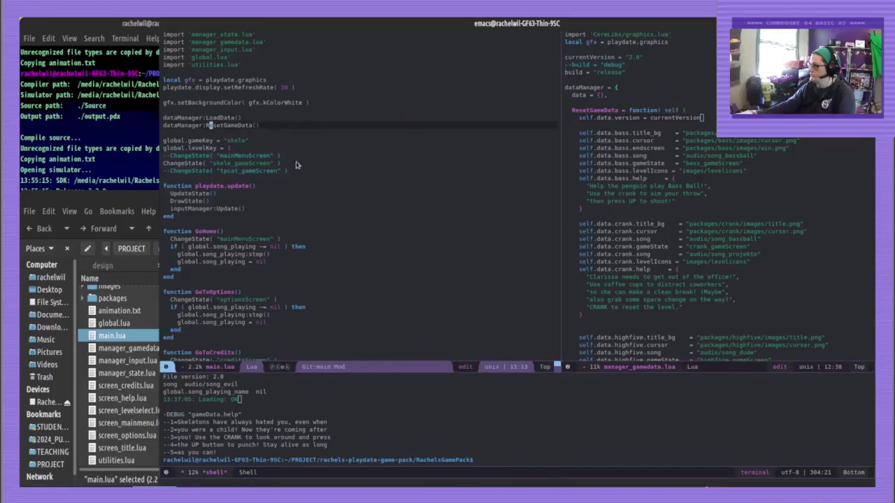
left_click(86, 110)
left_click(708, 111)
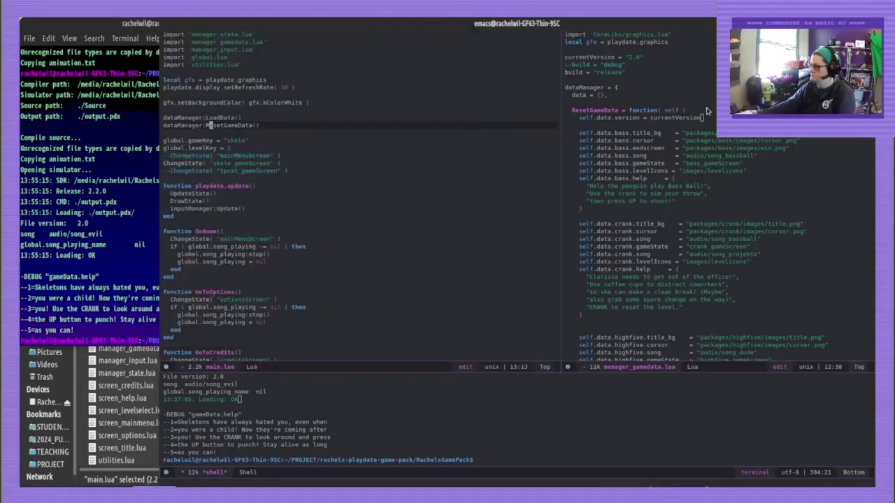
Add an empty first line inside ResetGameData, try a DebugLog call on it, clear the call and save manager_gamedata.lua
left_click(706, 110)
key("Return")
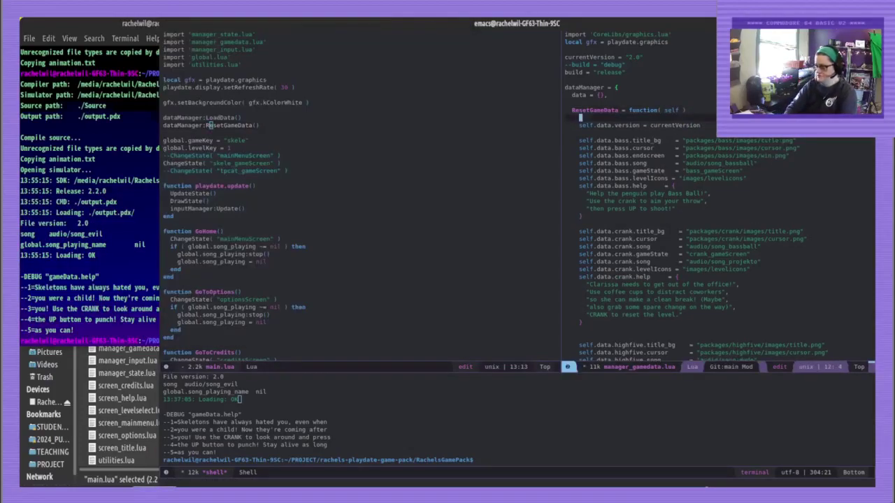
type("Debug")
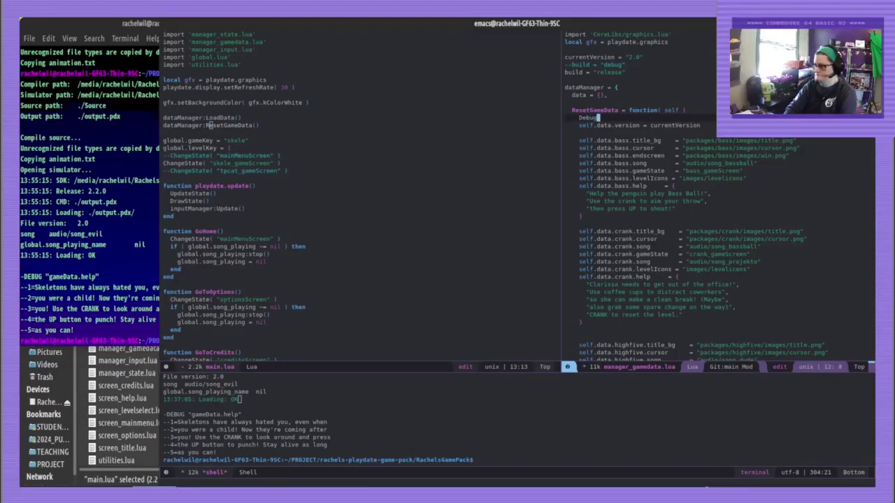
type("Log(")
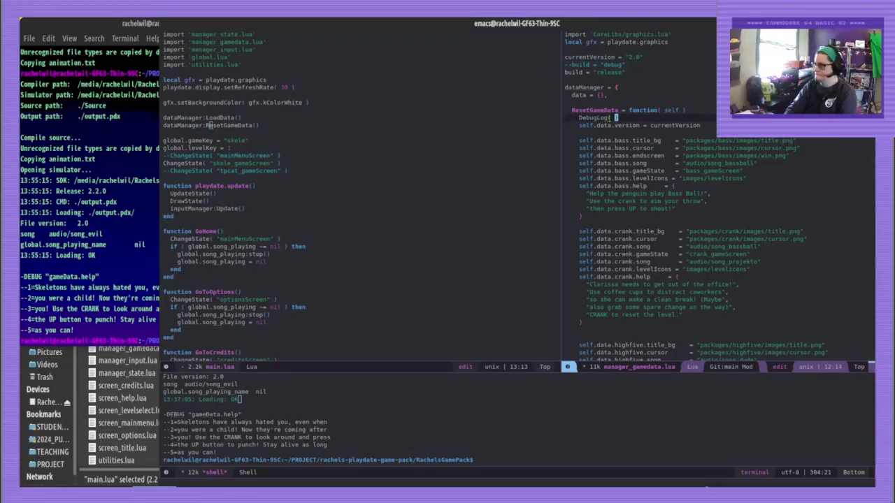
key("End")
key("shift+Home")
key("BackSpace")
key("Tab")
key("ctrl+x")
key("ctrl+s")
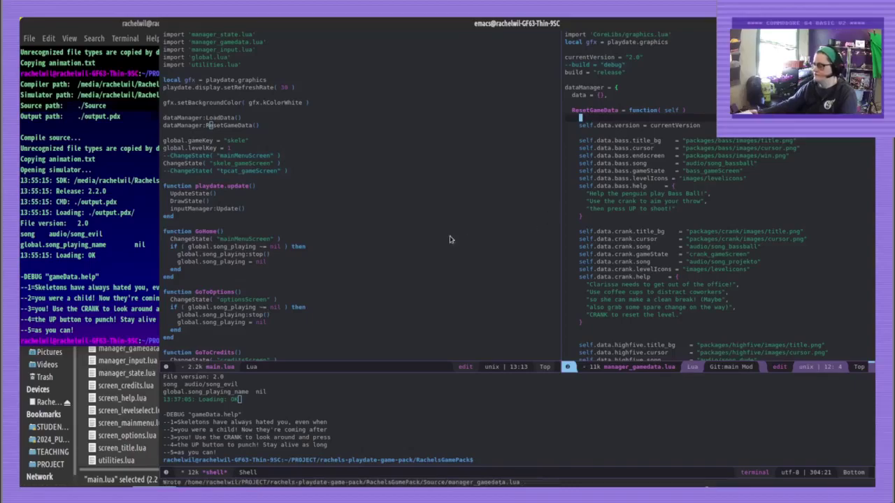
Open utilities.lua beside manager_gamedata.lua and look up the DebugLog function
left_click(157, 396)
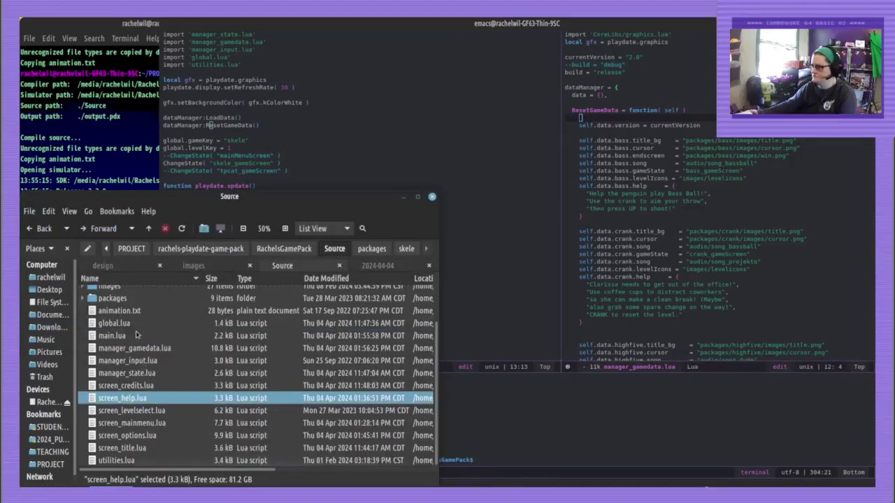
double_click(116, 460)
left_click(372, 166)
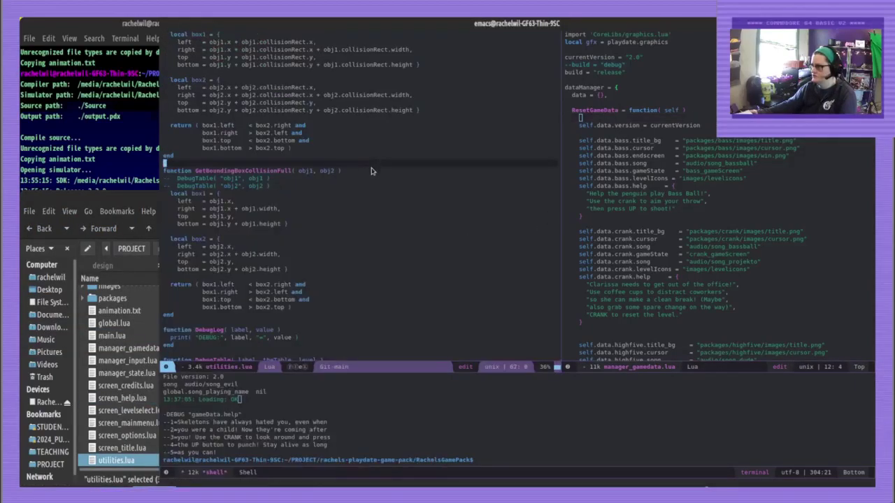
Add print( "Refreshing game data..." ) as the first line of ResetGameData and save manager_gamedata.lua
left_click(675, 121)
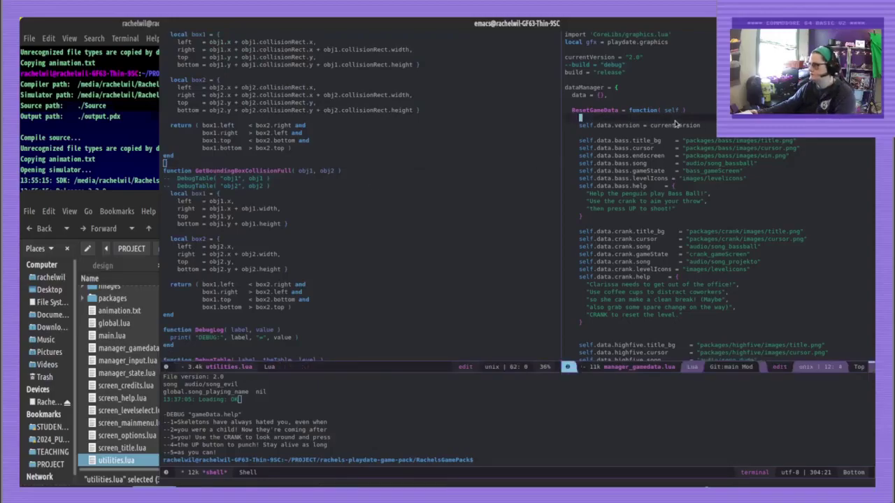
type("print( \"Refreshing ")
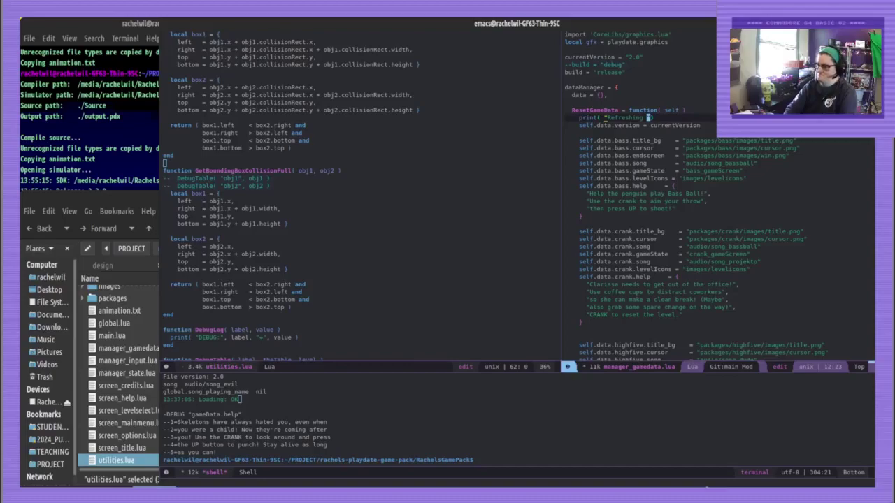
type("game data...\" )")
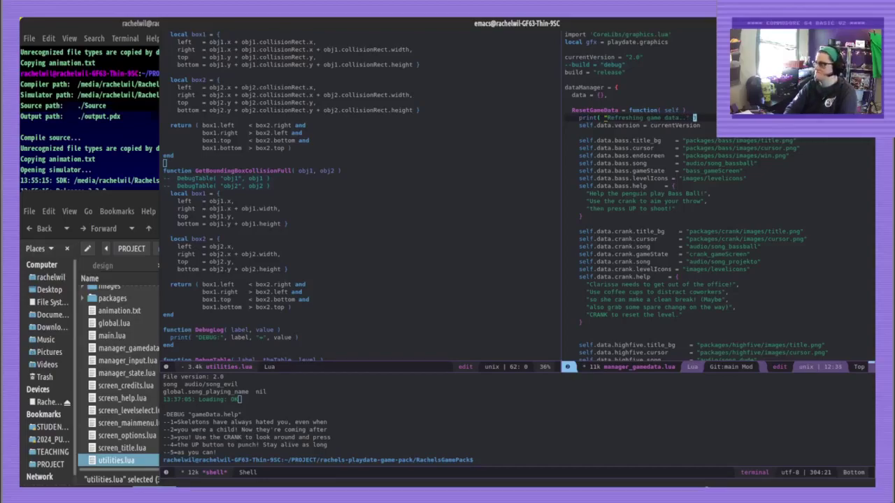
key("BackSpace")
key("BackSpace")
type(".\"")
key("ctrl+x")
key("ctrl+s")
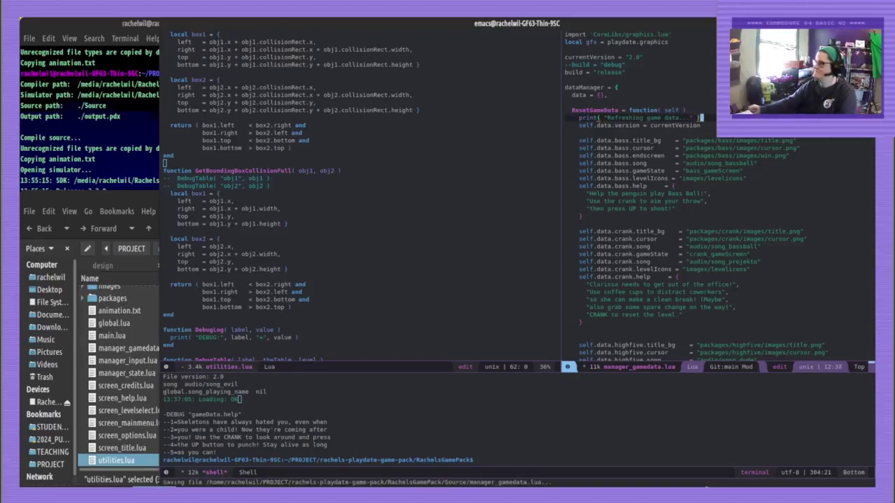
Rebuild the game and launch it in the simulator by rerunning ./build-and-run.sh in the terminal
left_click(472, 423)
left_click(508, 462)
left_click(128, 134)
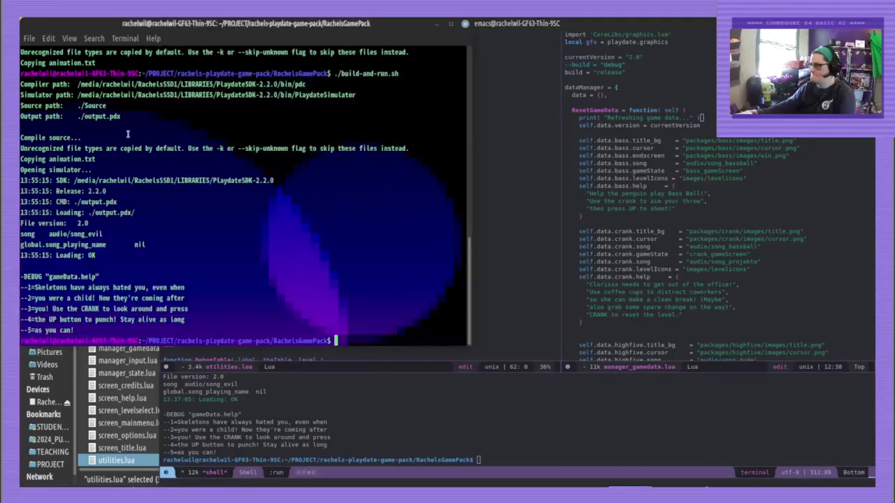
key("Up")
key("Return")
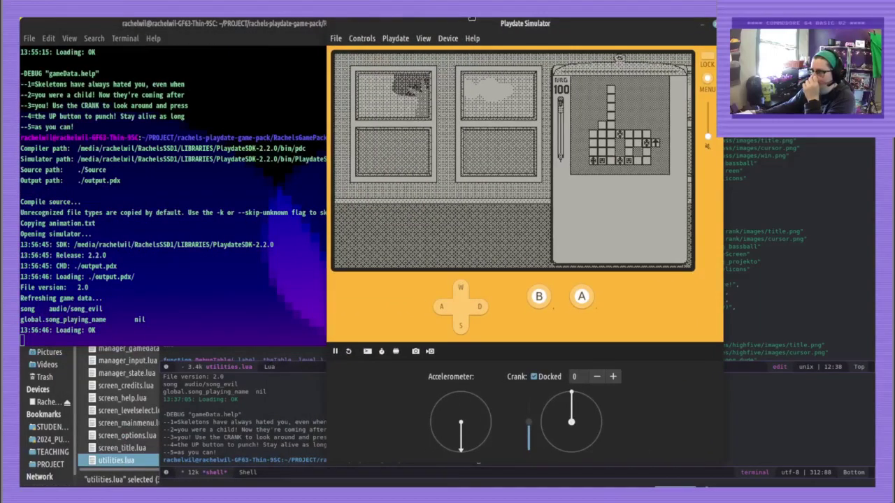
Go to the simulator's game select screen and open Lairmail's help screen to check its text
left_click(704, 79)
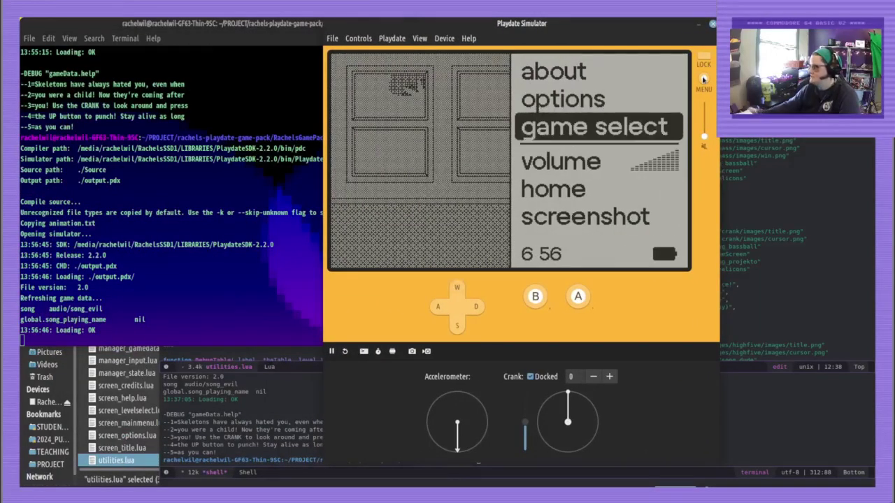
key("period")
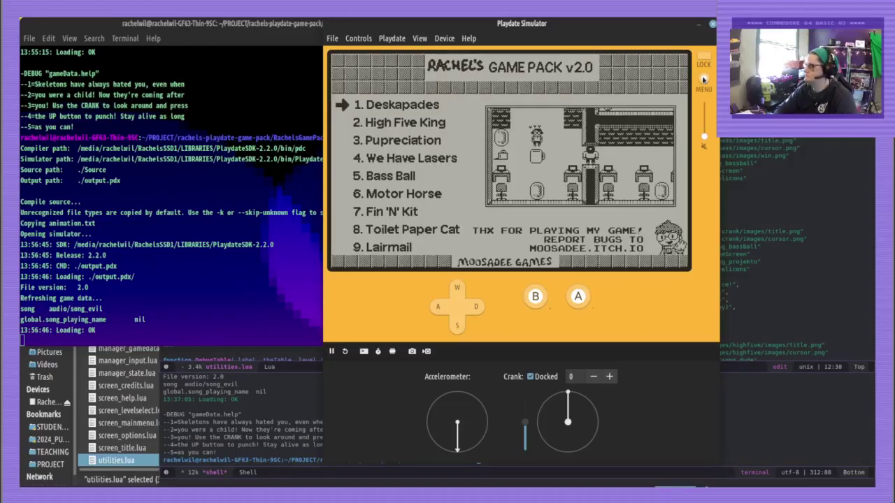
key("w")
key("period")
key("s")
key("period")
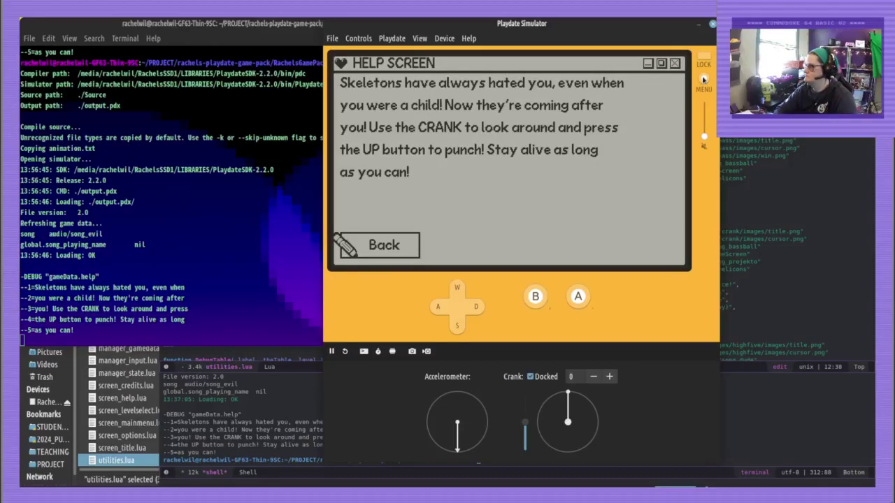
Inspect the help lines of the finkit entry under dataManager's data in the Lua Memory window
key("p")
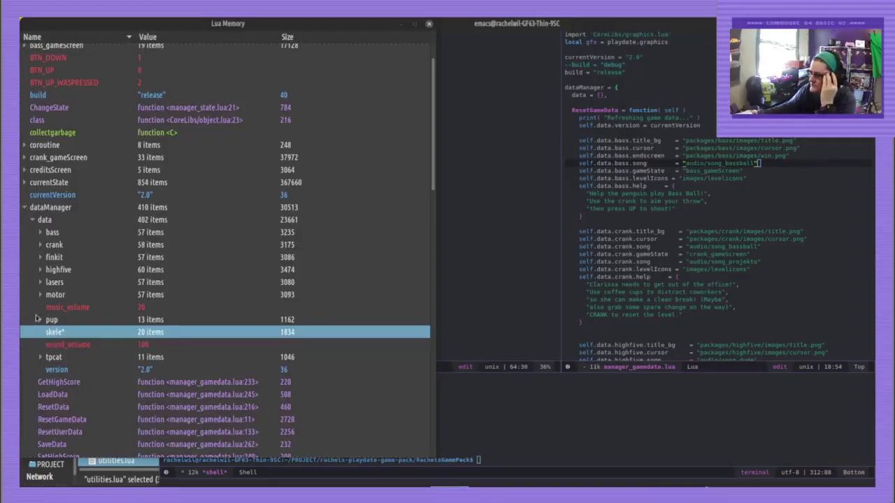
left_click(40, 257)
left_click(40, 257)
left_click(40, 258)
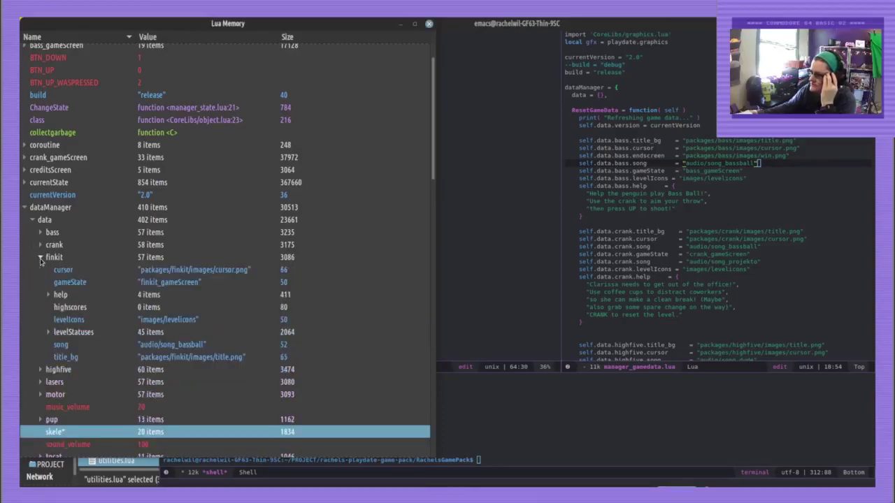
left_click(40, 258)
left_click(40, 257)
left_click(48, 294)
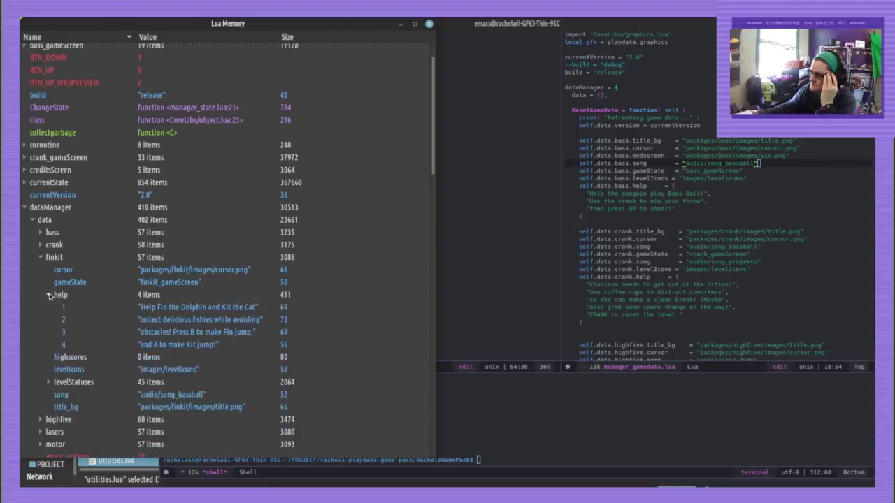
Insert the marker ABCD before the first line of the bass help text in manager_gamedata.lua and save the file
left_click(634, 202)
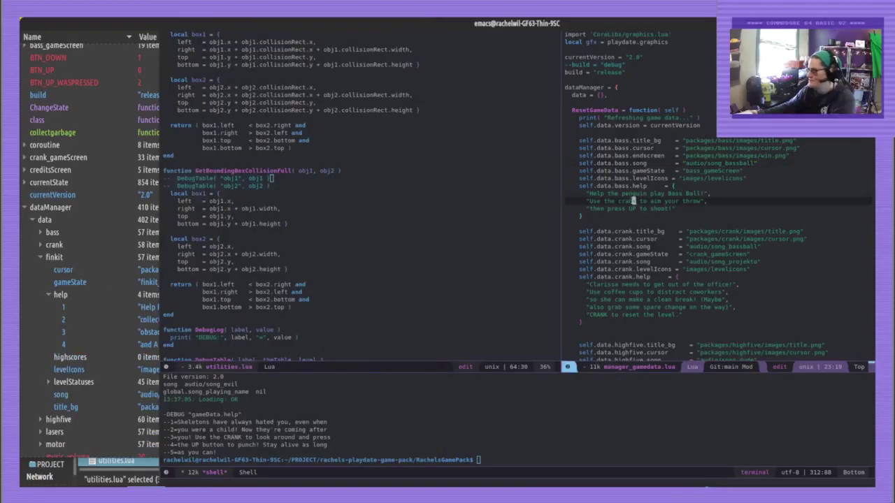
key("alt+shift+comma")
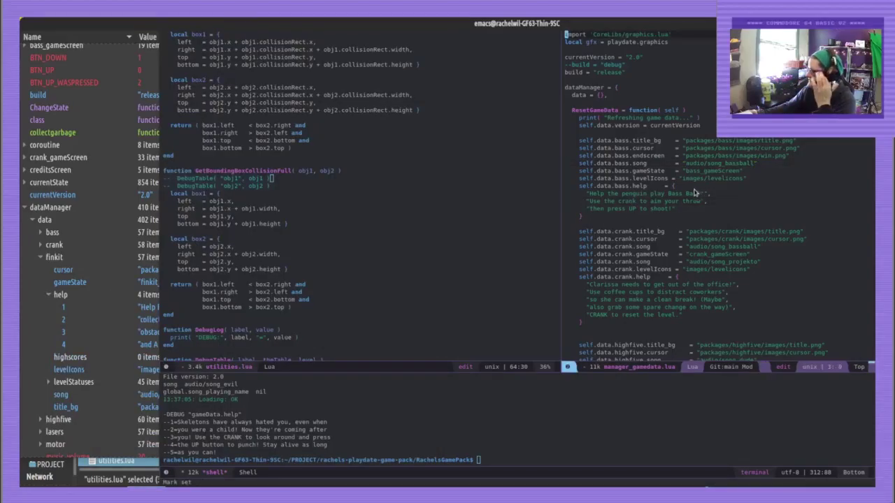
left_click(590, 194)
type("ABCD")
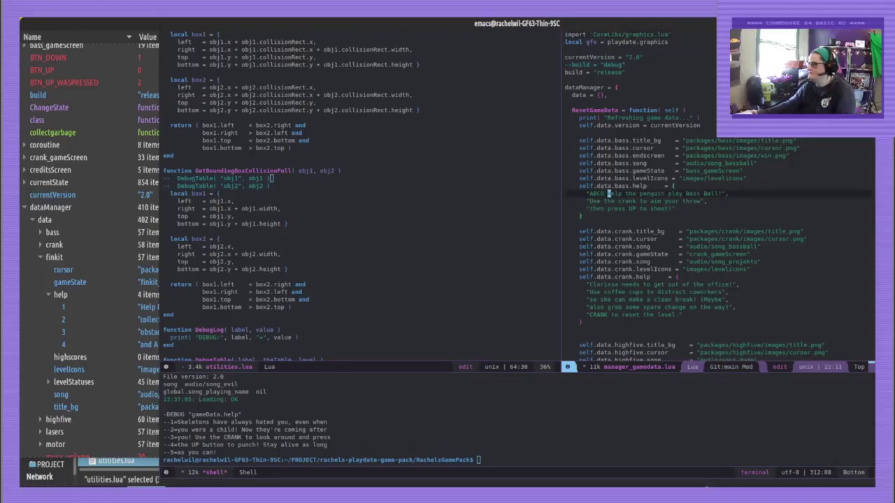
key("ctrl+x")
key("ctrl+s")
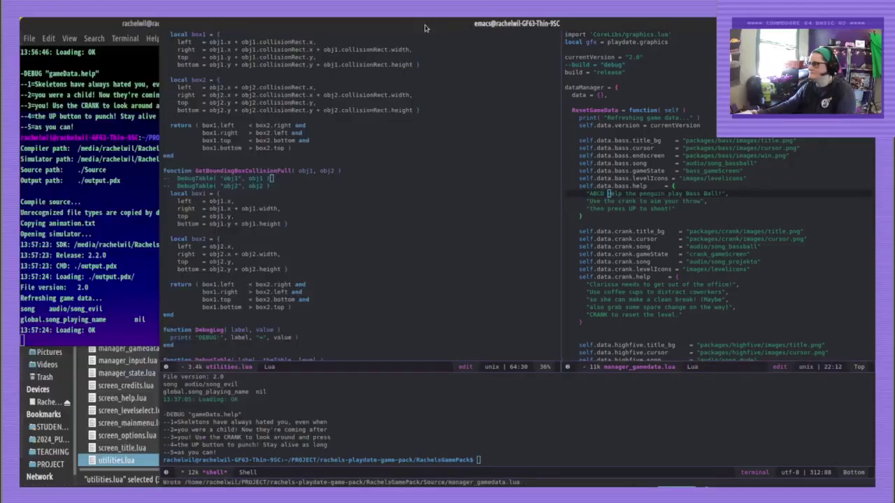
Close the running simulator and rerun ./build-and-run.sh in the terminal to rebuild the game
left_click(141, 116)
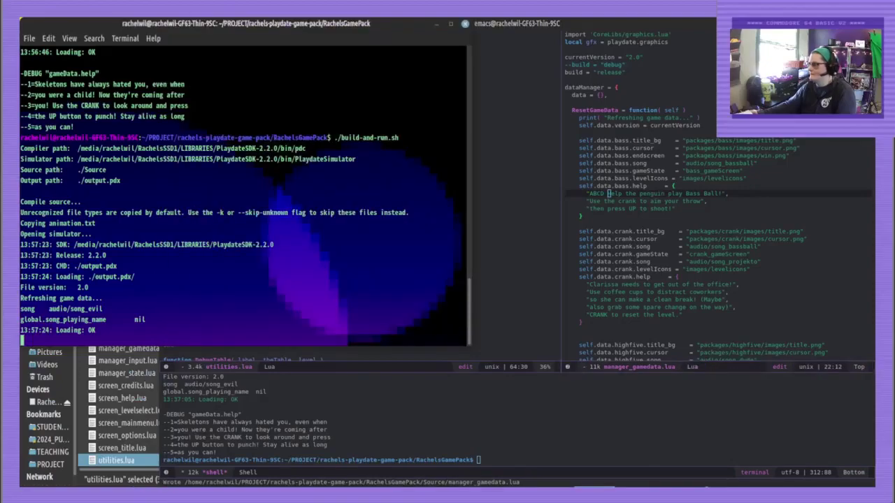
right_click(663, 493)
left_click(662, 493)
right_click(663, 493)
left_click(671, 479)
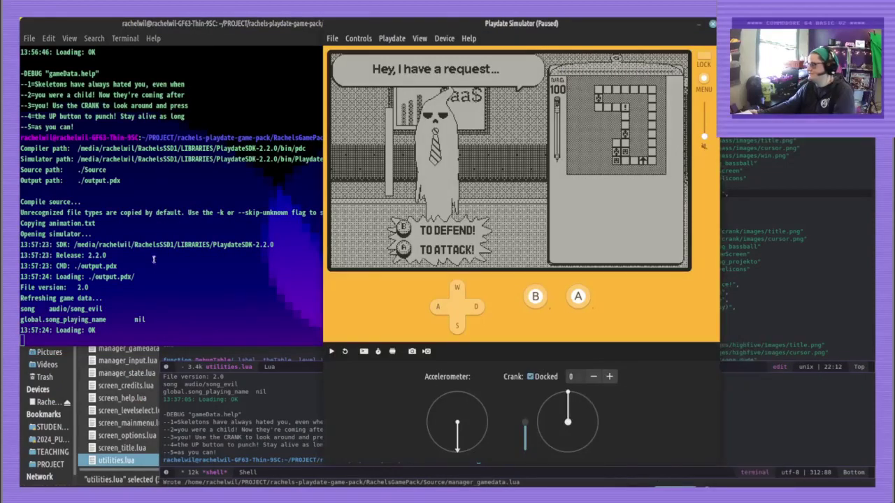
key("Up")
key("Return")
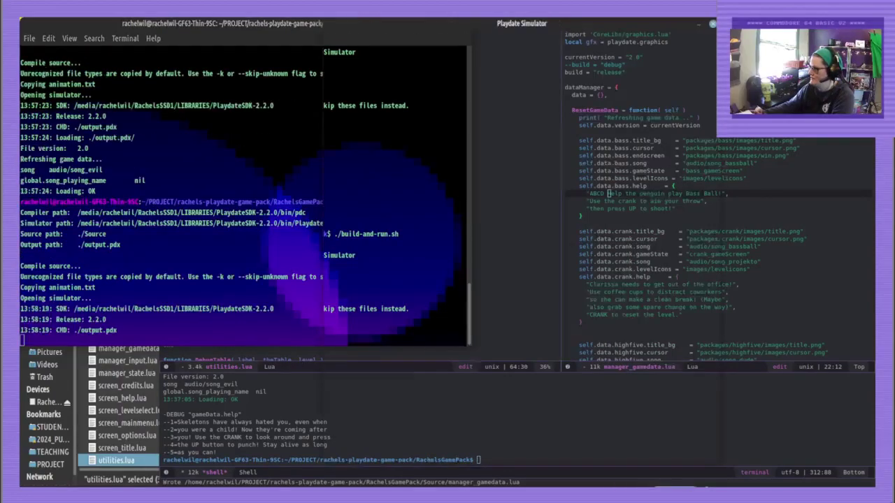
Show the simulator's Lua Memory and inspect the bass help lines under dataManager's data
left_click(419, 41)
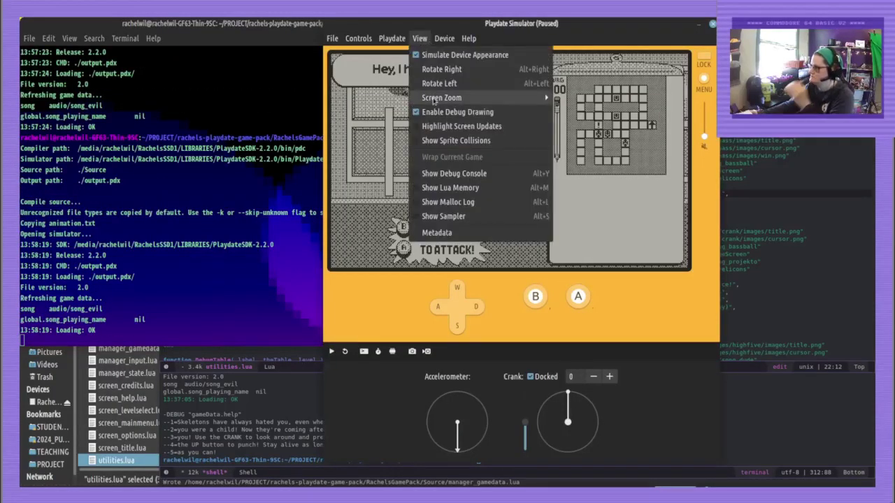
left_click(428, 42)
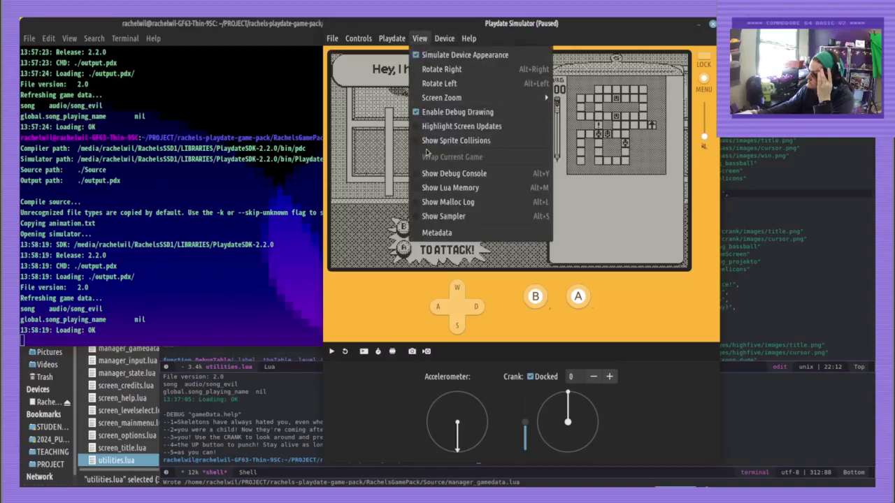
left_click(427, 186)
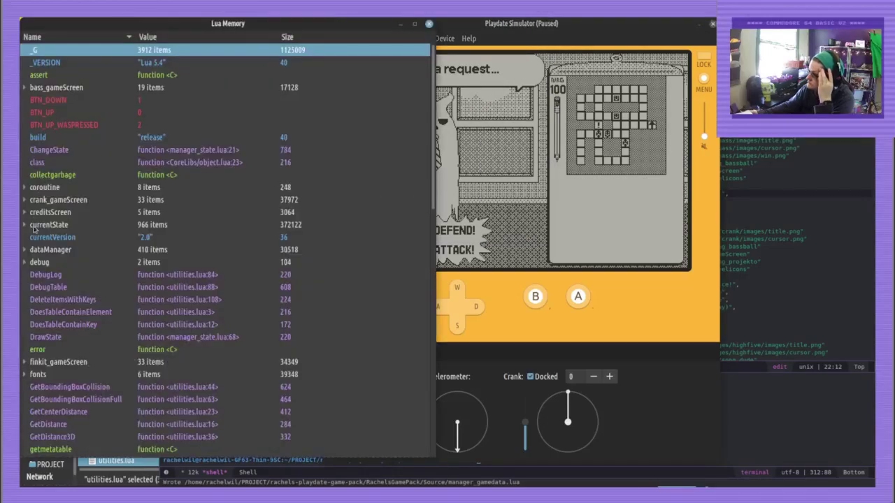
left_click(25, 262)
left_click(24, 251)
left_click(795, 238)
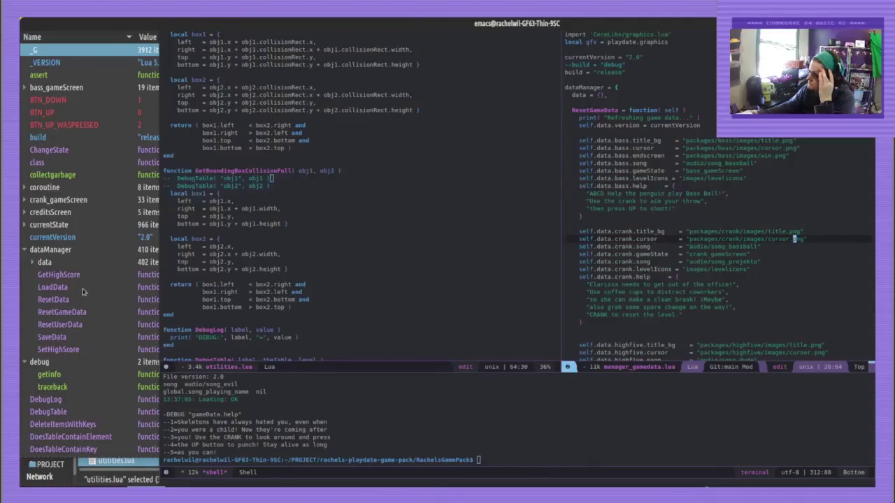
left_click(43, 266)
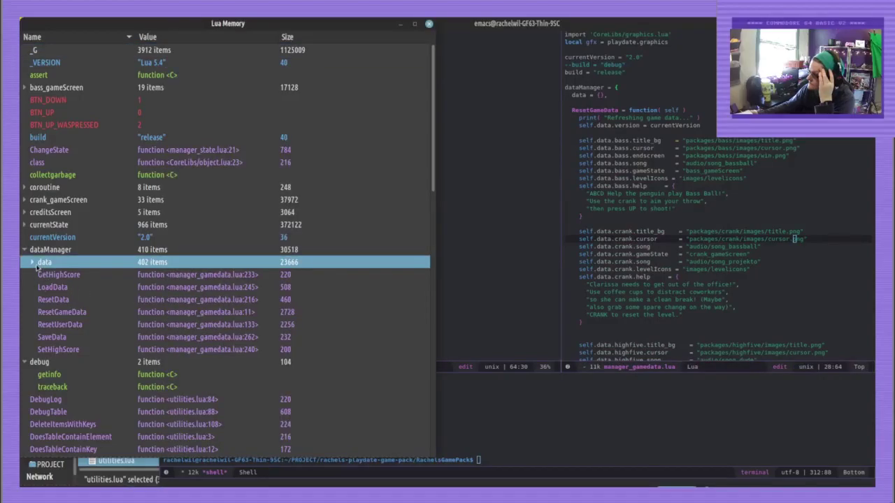
left_click(33, 263)
left_click(39, 273)
left_click(40, 274)
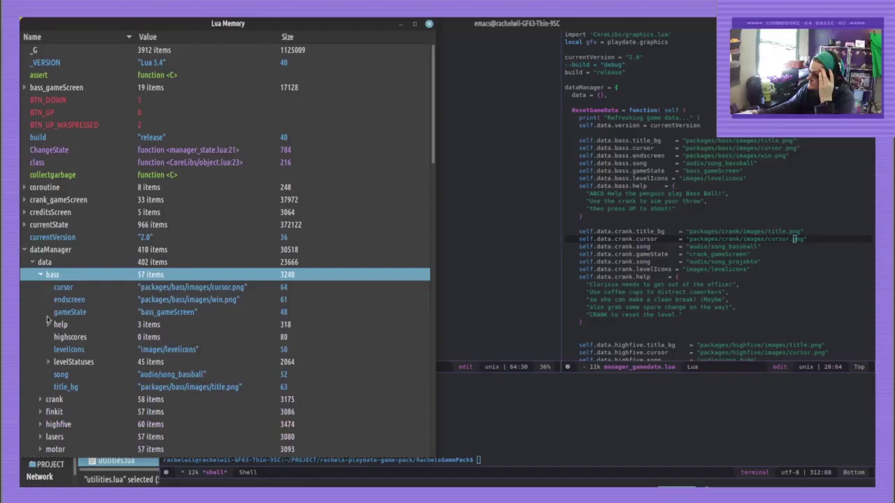
left_click(48, 325)
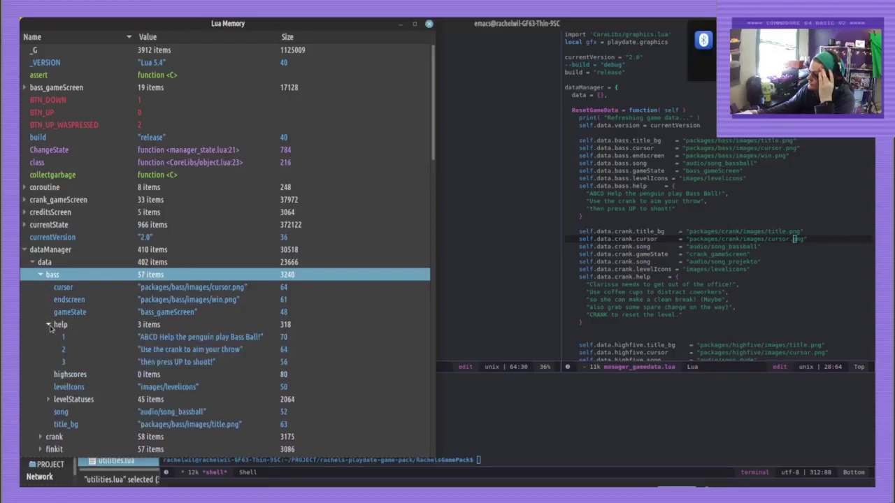
Bring the Playdate Simulator back from the Lua Memory window and return the game to the game select screen
left_click_drag(262, 30, 534, 41)
left_click(638, 482)
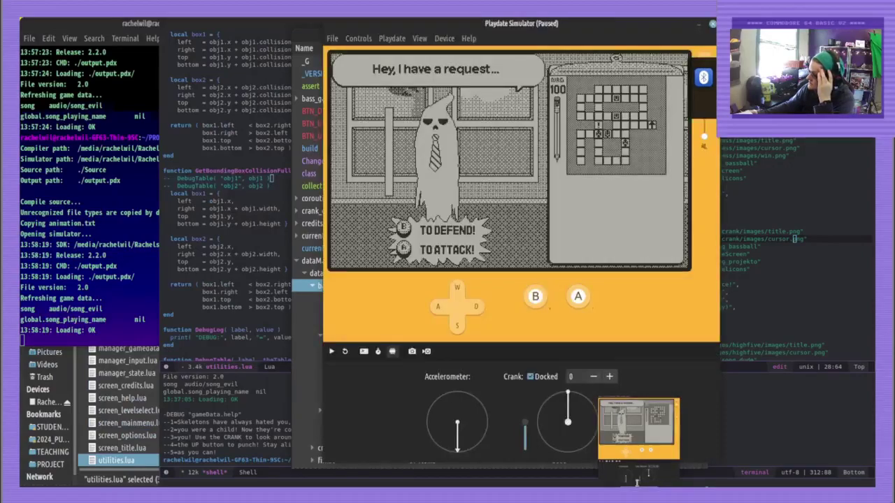
left_click_drag(524, 34, 294, 33)
left_click(700, 35)
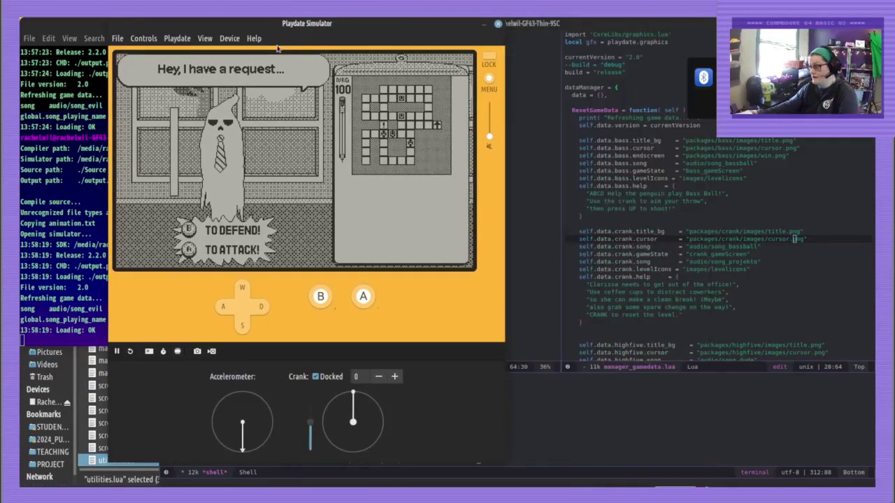
left_click(488, 78)
key("w")
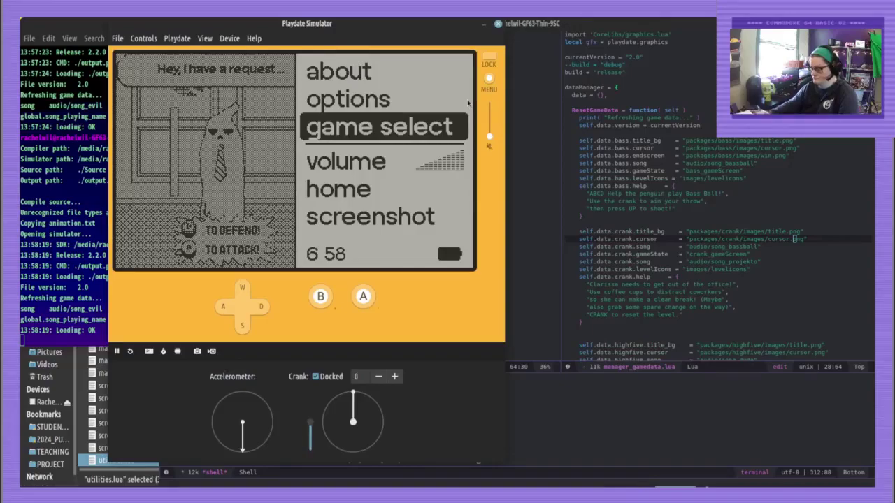
key(".")
Choose Bass Ball from the game list and open its help screen to check the ABCD marker
key("Down")
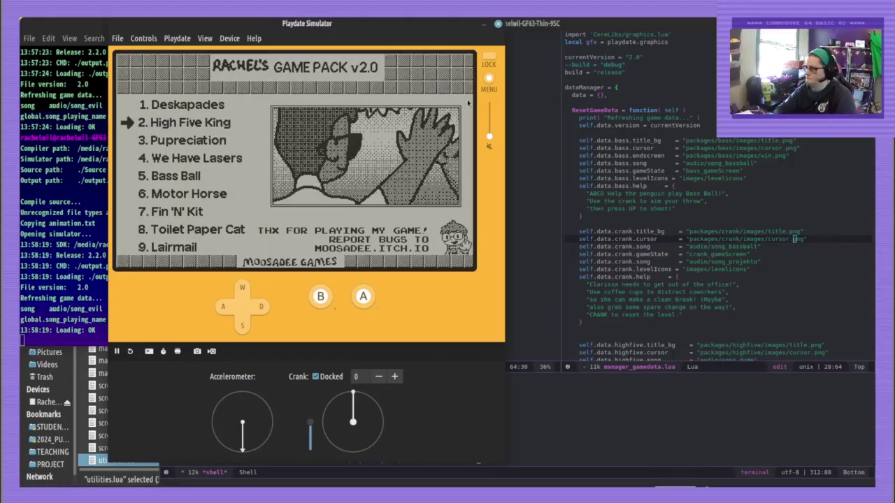
key("s")
key("s")
key("s")
key(".")
key("s")
key(".")
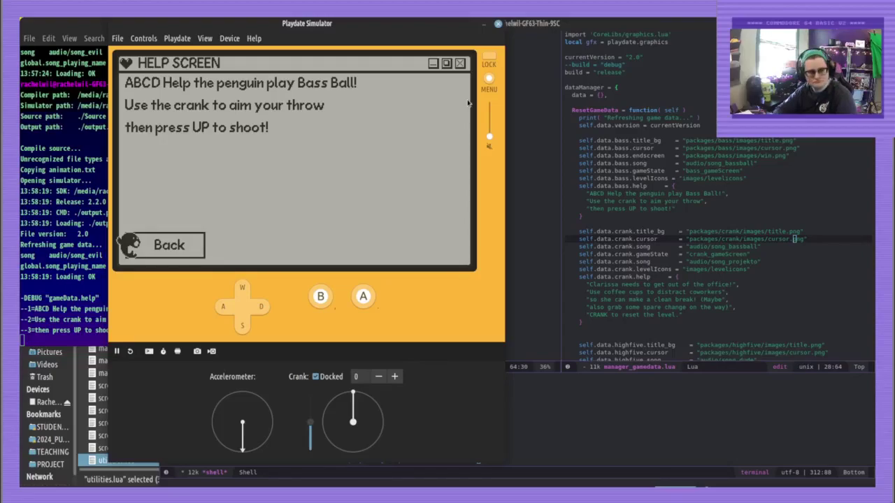
Leave the Bass Ball help, exit to the game list and open Lairmail's help screen
key(".")
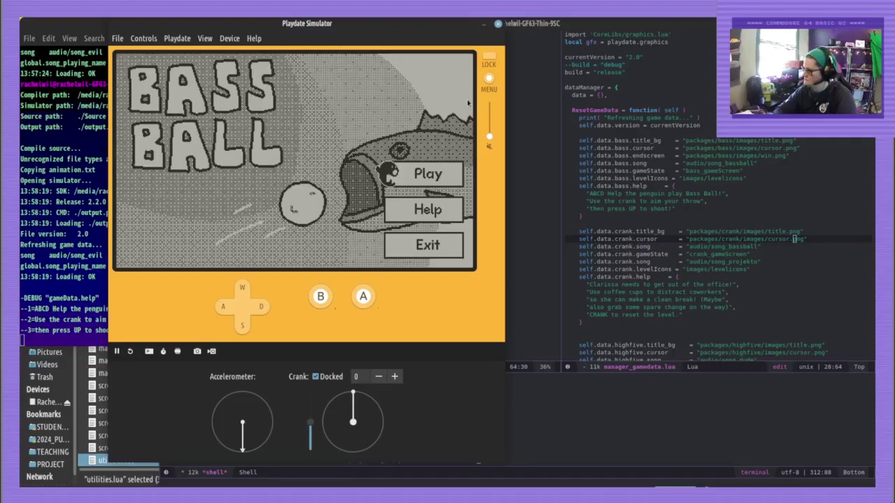
key("s")
key("s")
key(".")
key("s")
key("s")
key("s")
key("Down")
key("Down")
key("Down")
key("Down")
key("Down")
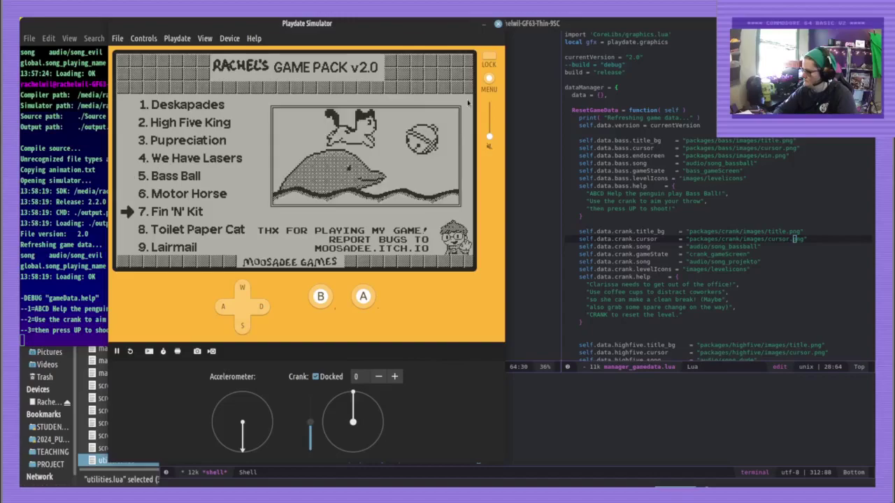
key("Return")
key("Down")
key("Return")
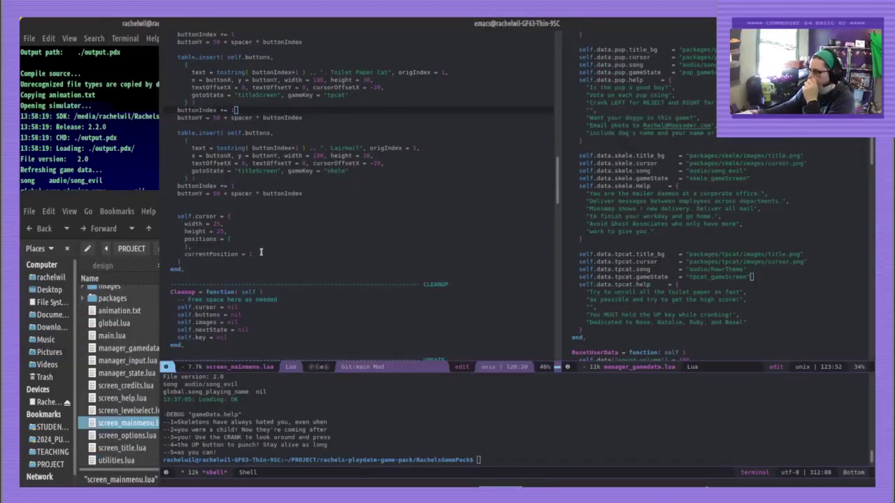
Check the Lairmail entry's gameKey in screen_mainmenu.lua and open screen_help.lua in the editor
scroll(361, 238, "up", 3)
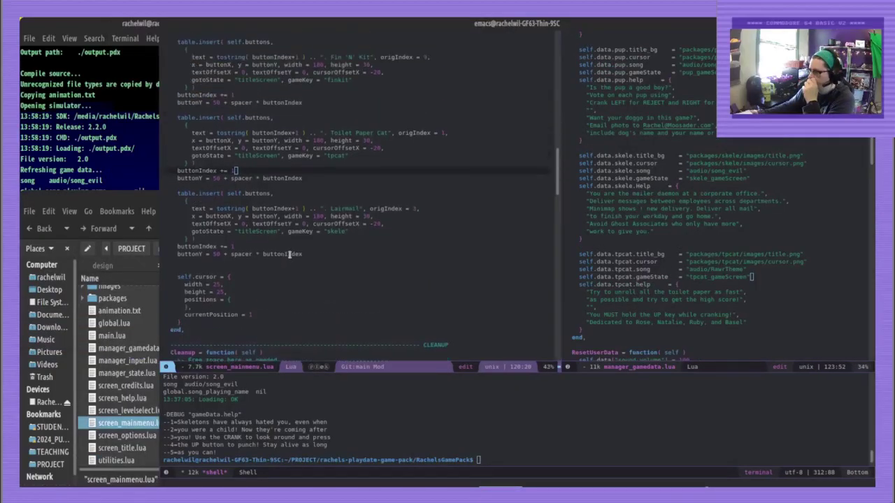
left_click_drag(361, 236, 293, 240)
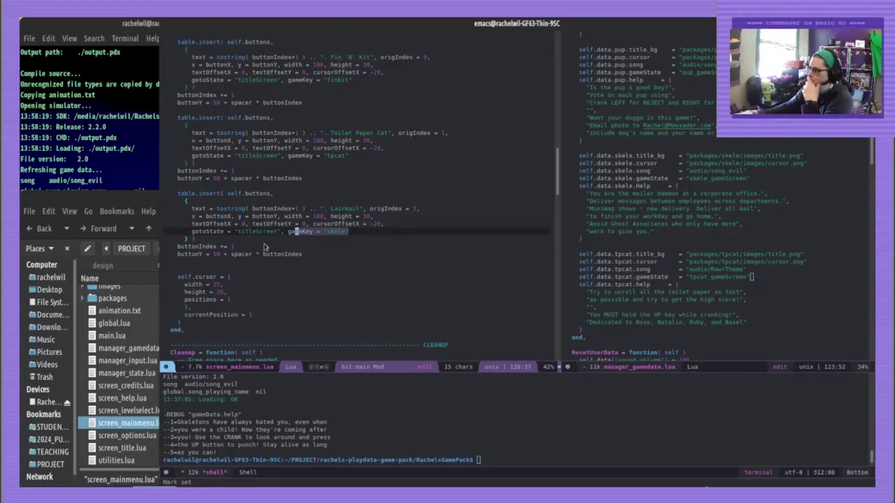
left_click_drag(121, 401, 353, 126)
left_click(353, 127)
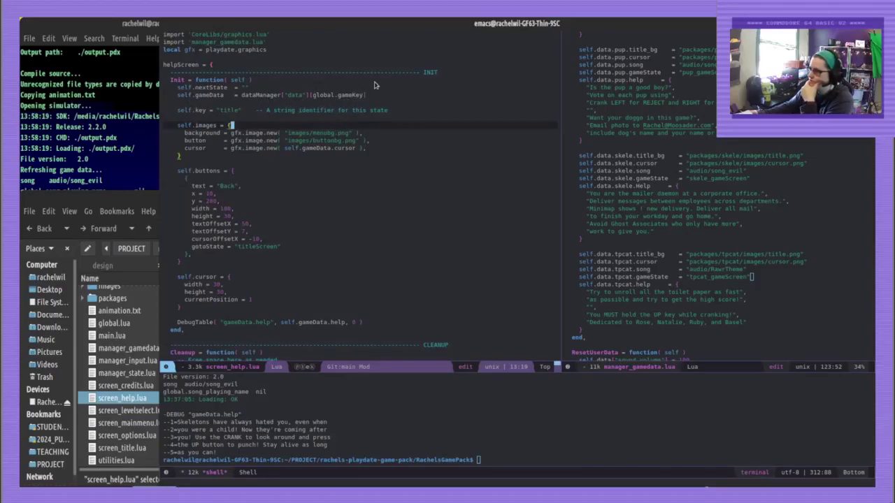
Add DebugLog( "gameKey", dataManager["data"][global.gameKey] ) below the self.gameData line in screen_help.lua and save the file
left_click(383, 96)
key("Return")
type("Debug")
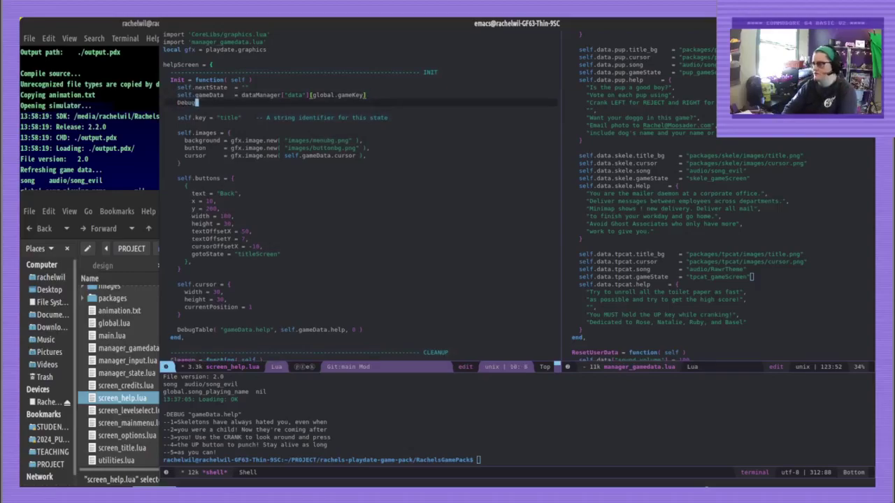
type("Log( '")
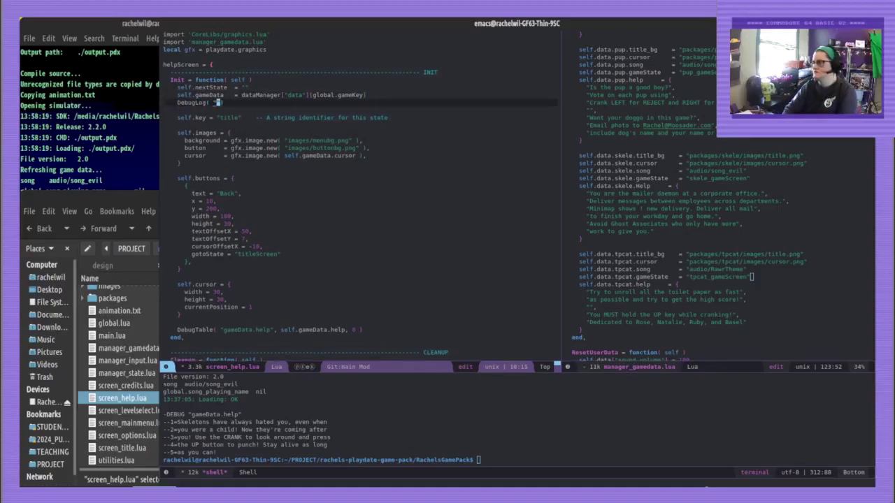
type("gameKey\",")
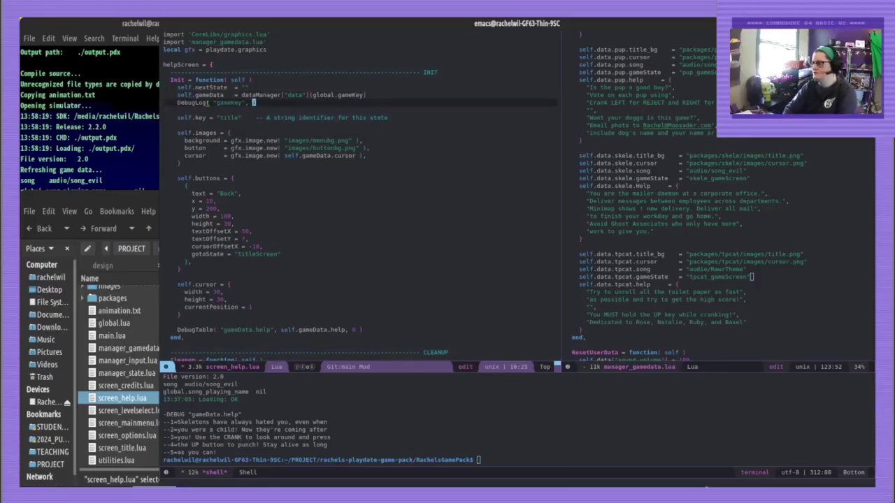
type(" self.")
key("BackSpace")
key("BackSpace")
key("BackSpace")
key("BackSpace")
key("BackSpace")
type("dataManager(")
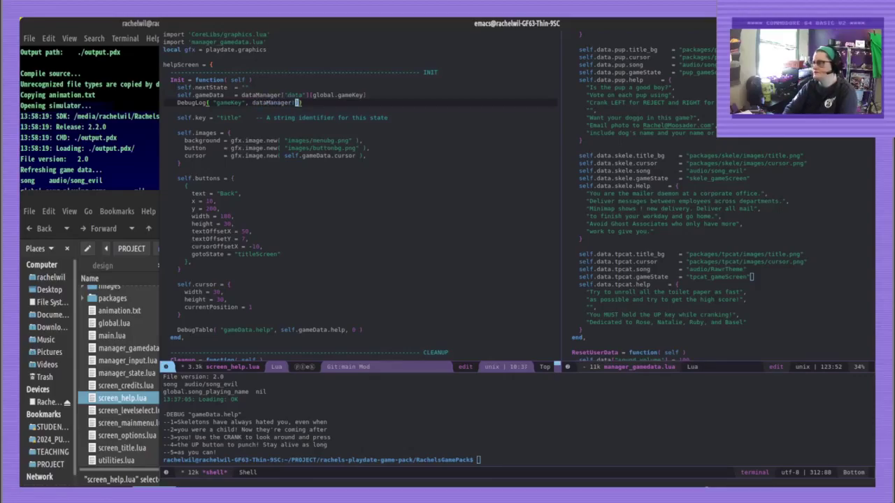
type("\"data\"][global.gameKey]")
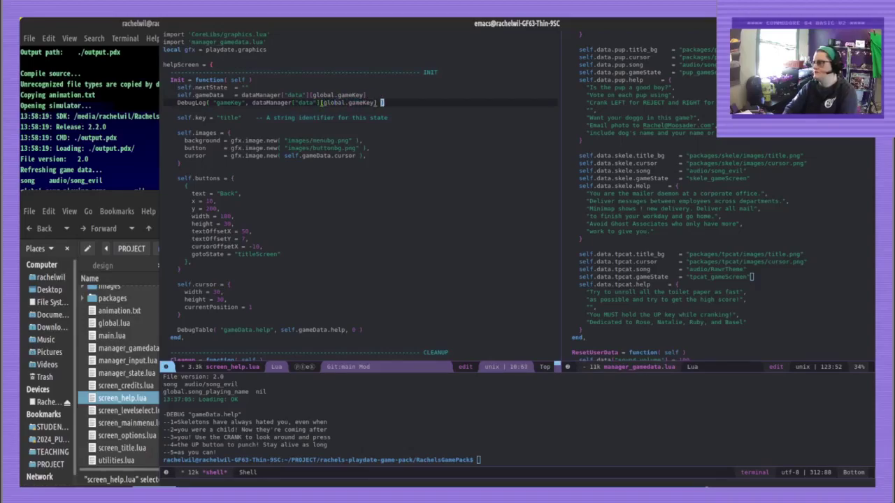
key("ctrl+x")
key("ctrl+s")
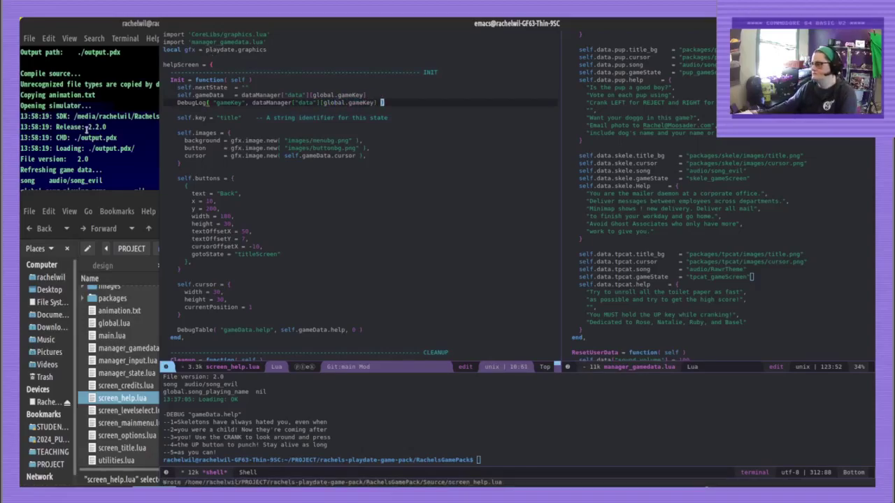
Rerun ./build-and-run.sh in the terminal to launch the game with the new debug line
left_click(89, 127)
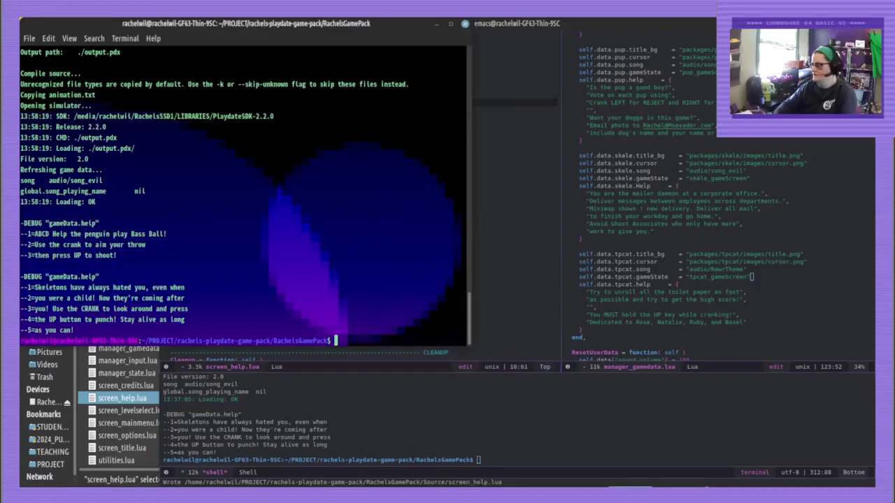
key("Up")
key("Return")
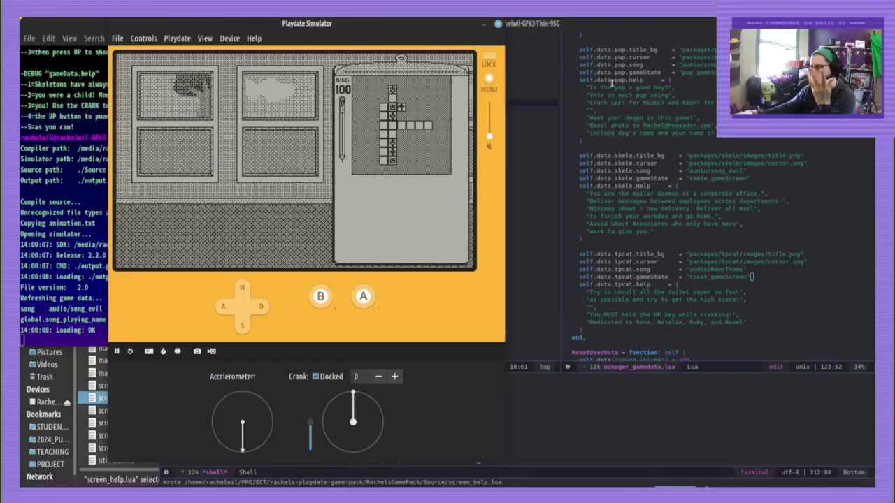
Open Lairmail's help screen through game select and check the gameKey debug output in the terminal
left_click(487, 80)
key("w")
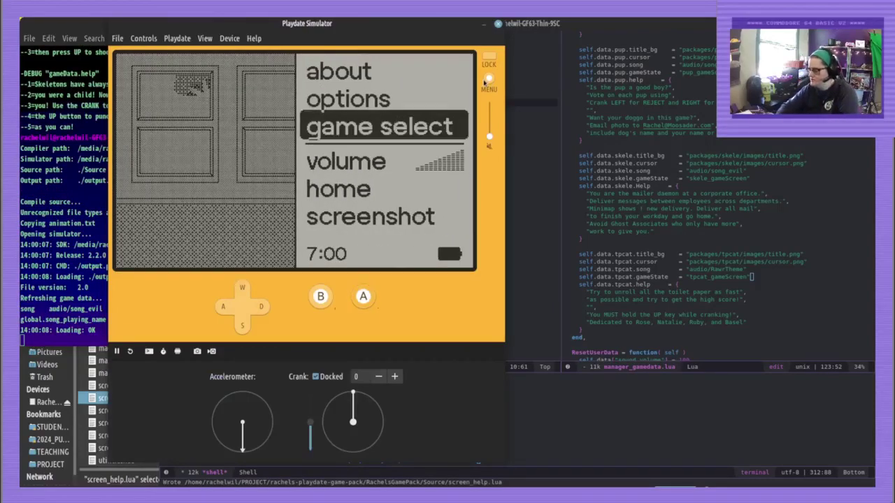
key("period")
key("w")
key("period")
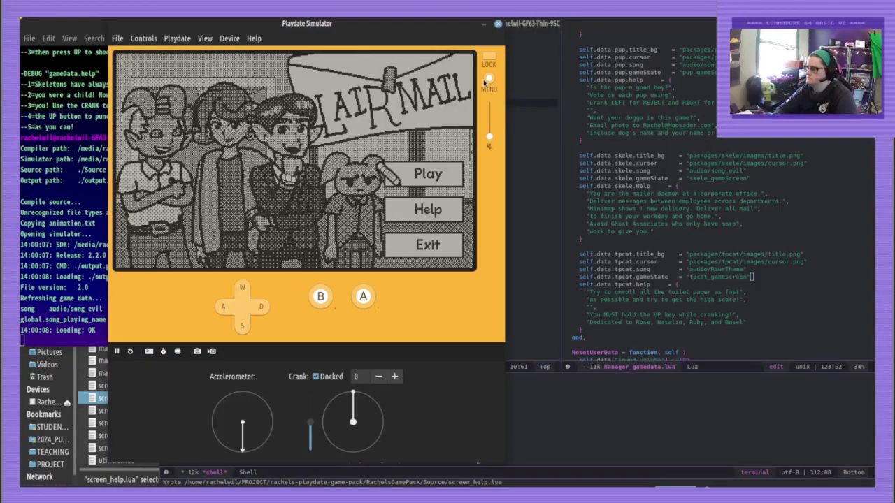
key("s")
key("period")
left_click(108, 201)
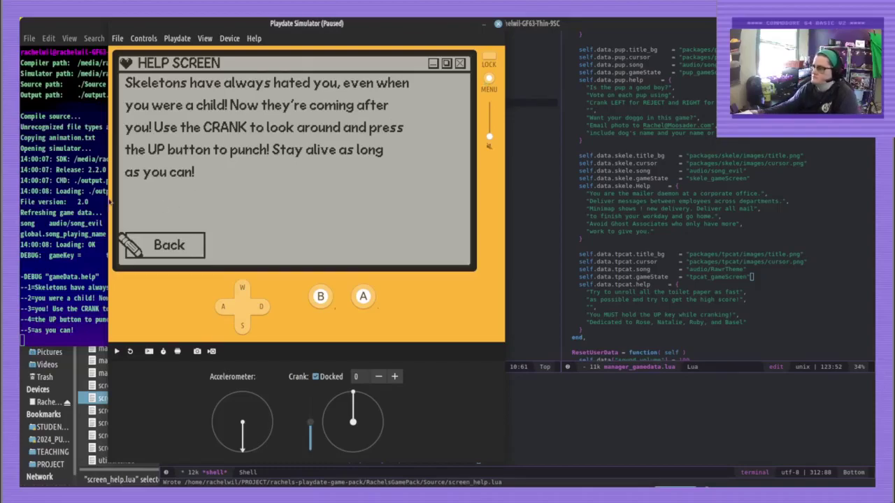
left_click(80, 189)
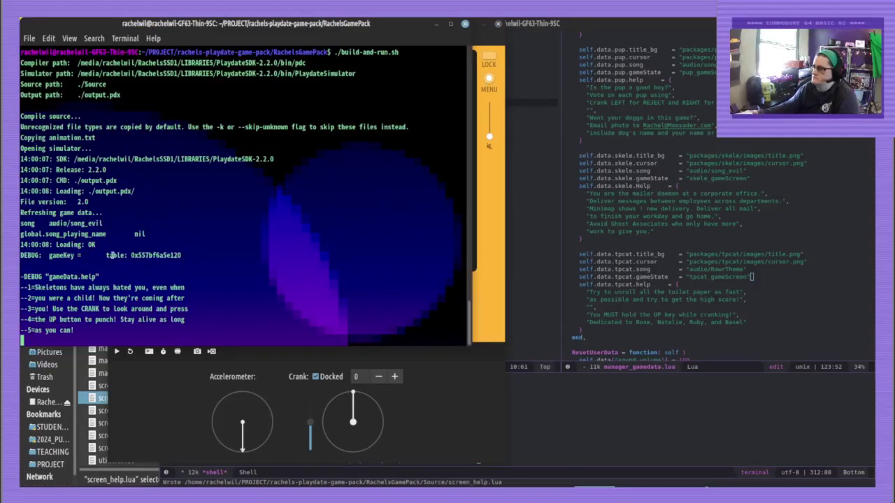
Change the DebugLog call's second argument to global.gameKey in screen_help.lua and save the file
left_click(539, 152)
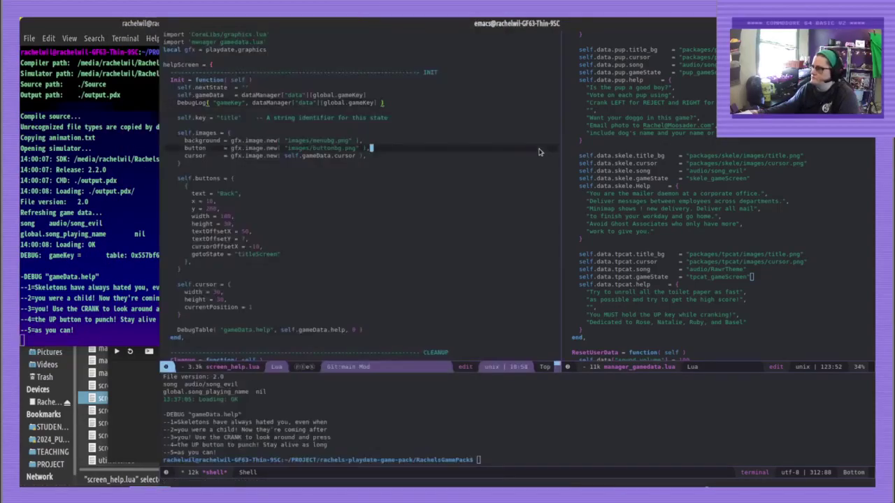
left_click(399, 110)
left_click(387, 102)
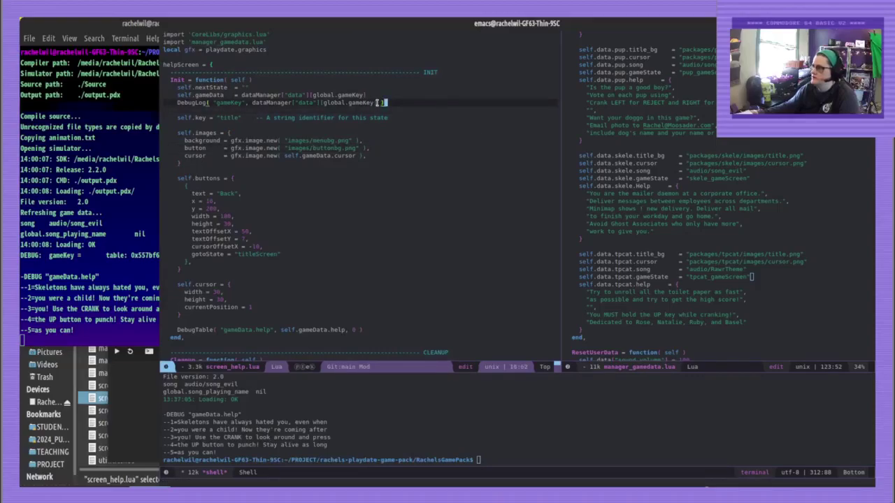
left_click(383, 103)
key("BackSpace")
left_click_drag(325, 104, 254, 104)
key("BackSpace")
key("ctrl+s")
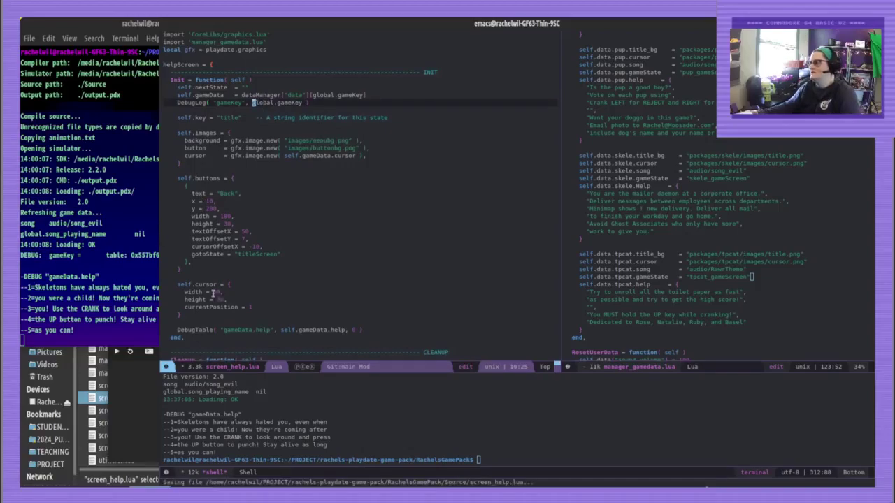
Close the running simulator and rebuild the game with ./build-and-run.sh
left_click(657, 483)
key("alt+F4")
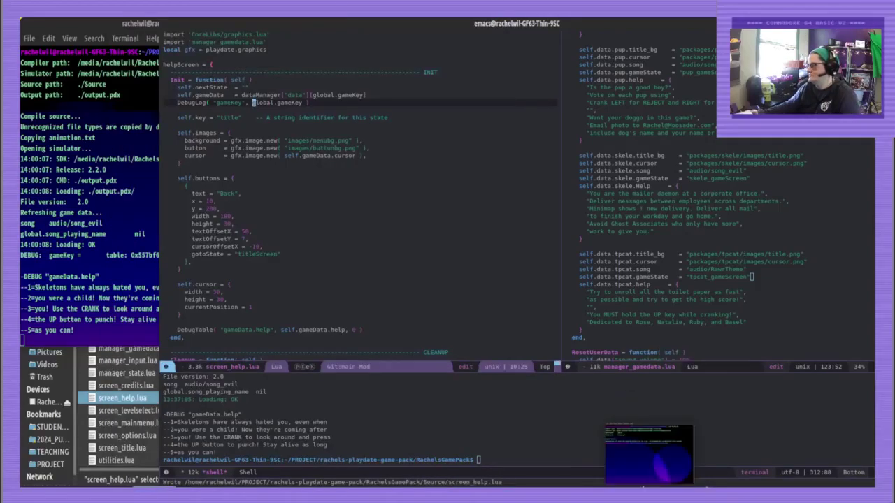
left_click(154, 195)
key("Up")
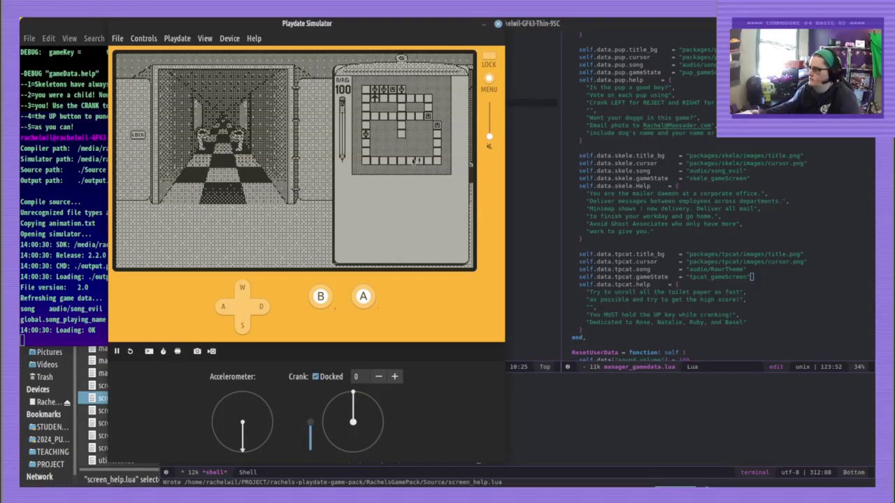
Go from game select to Lairmail's help screen again and read the logged global.gameKey value in the terminal
left_click(491, 80)
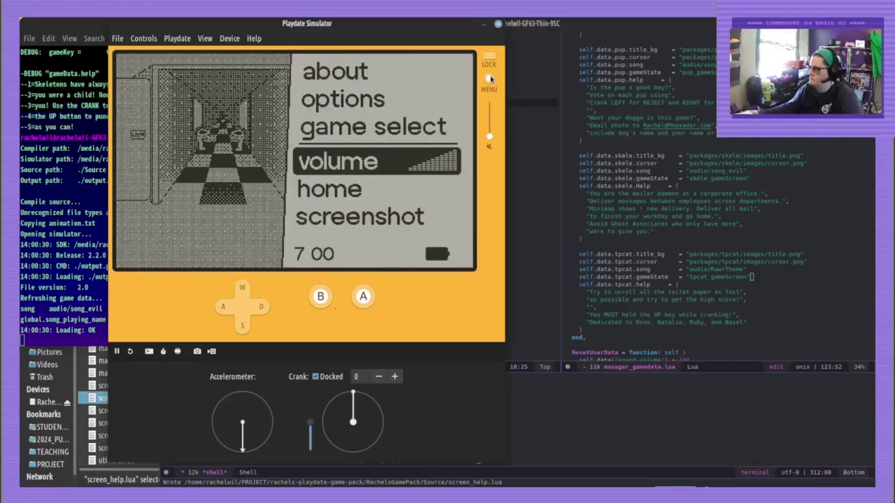
key("w")
key("period")
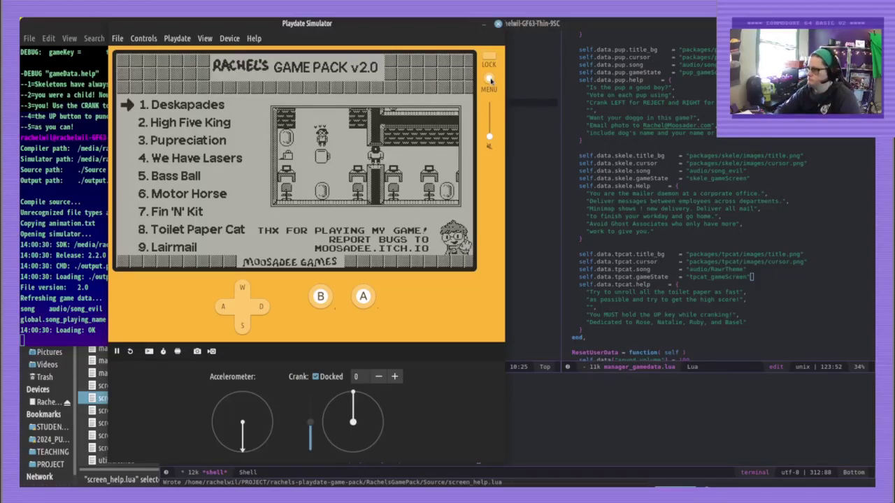
key("w")
key("period")
key("s")
key("period")
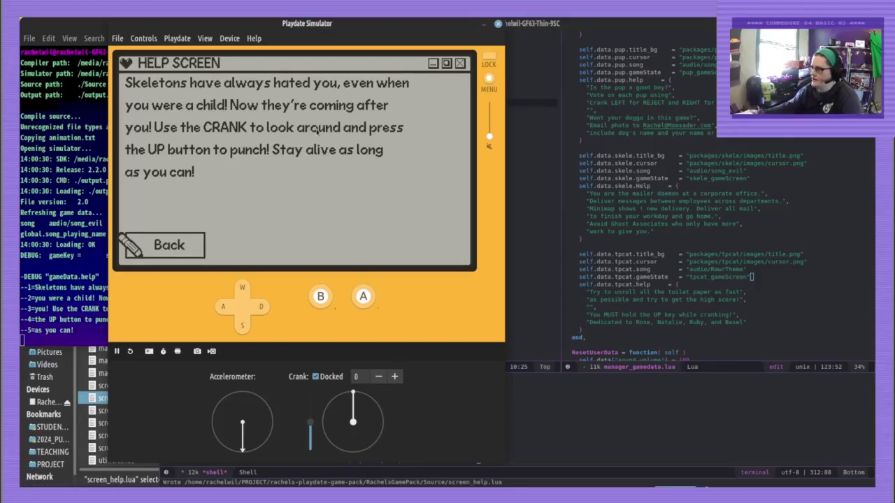
left_click(81, 203)
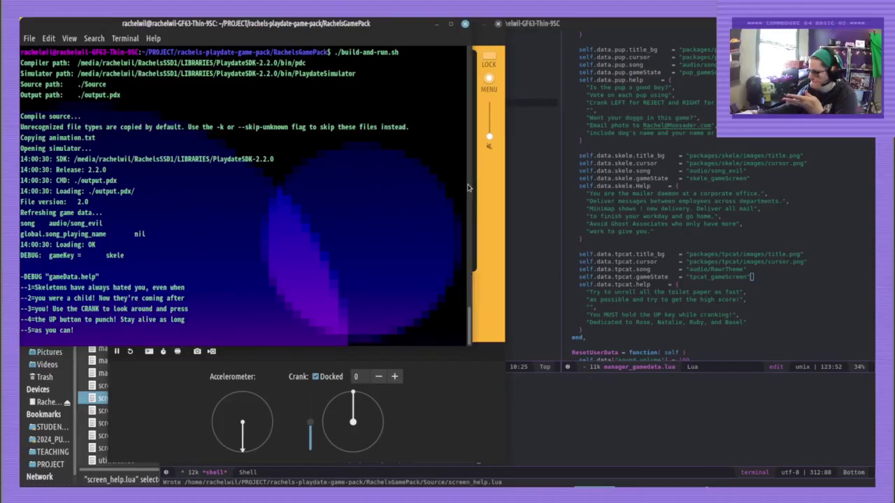
Close the simulator, keeping the terminal open, and return to screen_help.lua in the editor
left_click(466, 28)
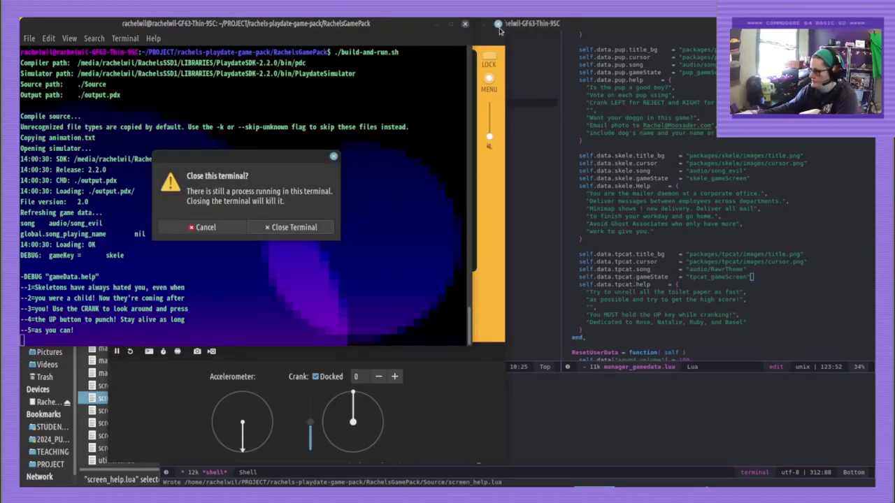
left_click(500, 29)
left_click(491, 103)
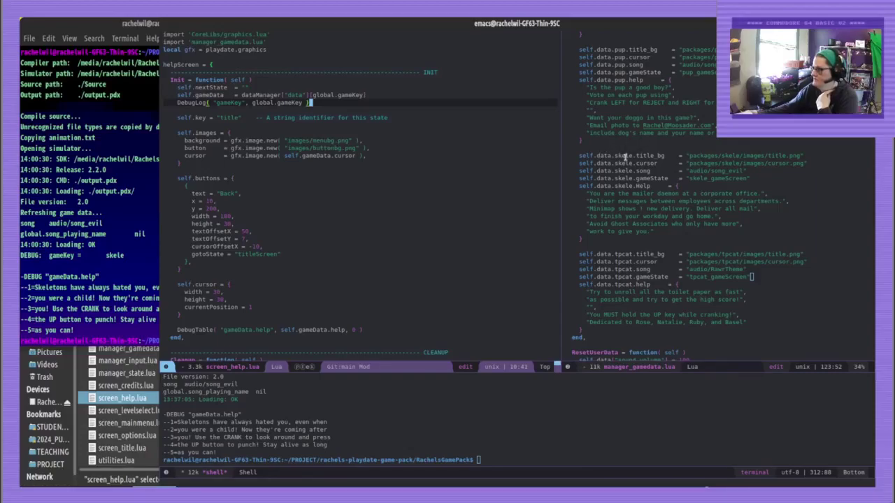
Rename self.data.skele.Help to self.data.skele.help in manager_gamedata.lua
left_click(640, 186)
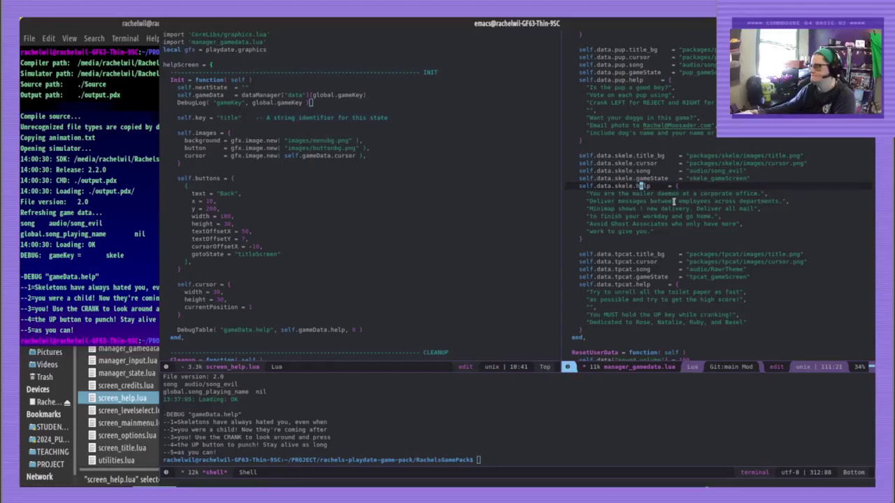
Comment out the DebugLog gameKey line in screen_help.lua's Init function and save the file
left_click(179, 103)
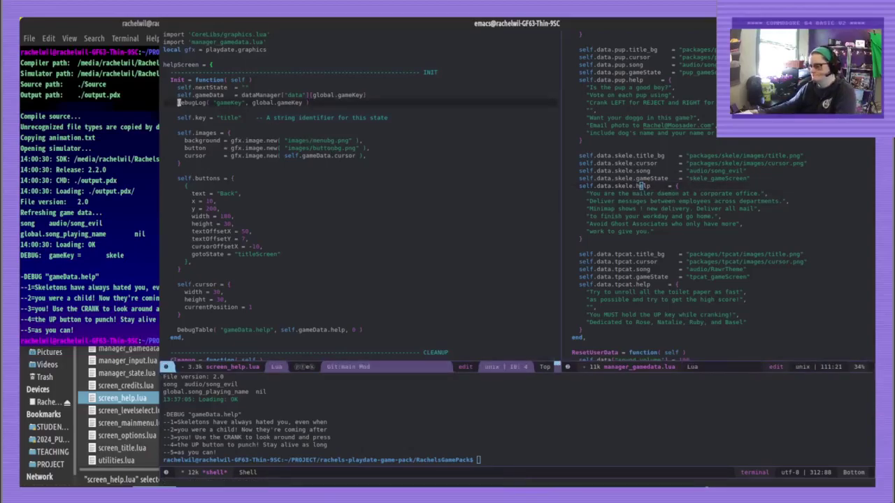
type("--")
key("ctrl+x")
key("ctrl+s")
Rebuild the game with ./build-and-run.sh and go through game select to Lairmail's help screen in the simulator
left_click(95, 259)
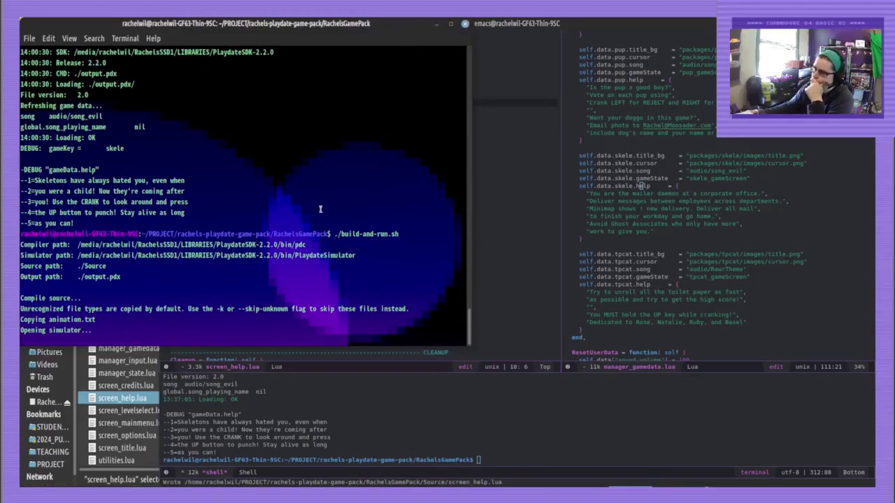
left_click(490, 80)
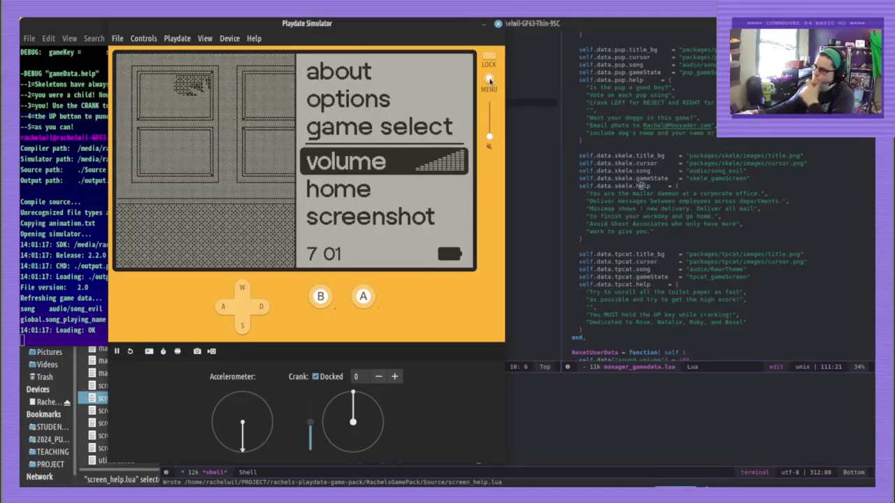
key("w")
key("period")
key("w")
key("w")
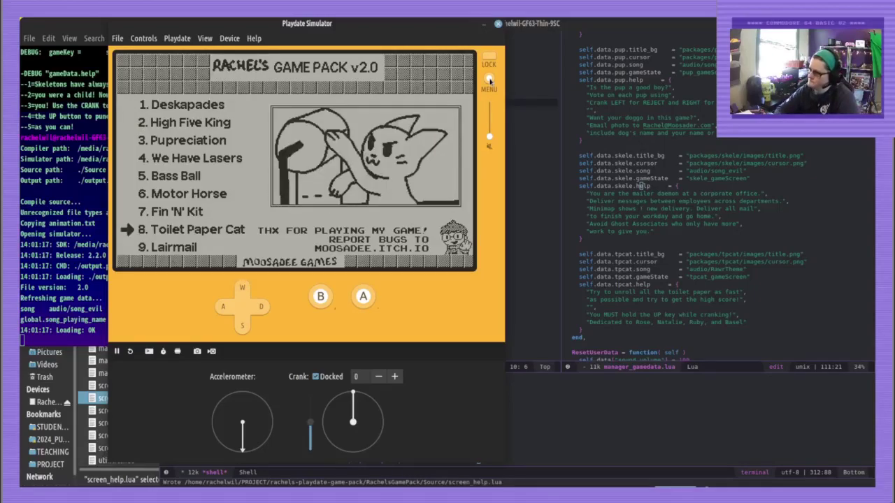
key("s")
key("period")
key("s")
key("period")
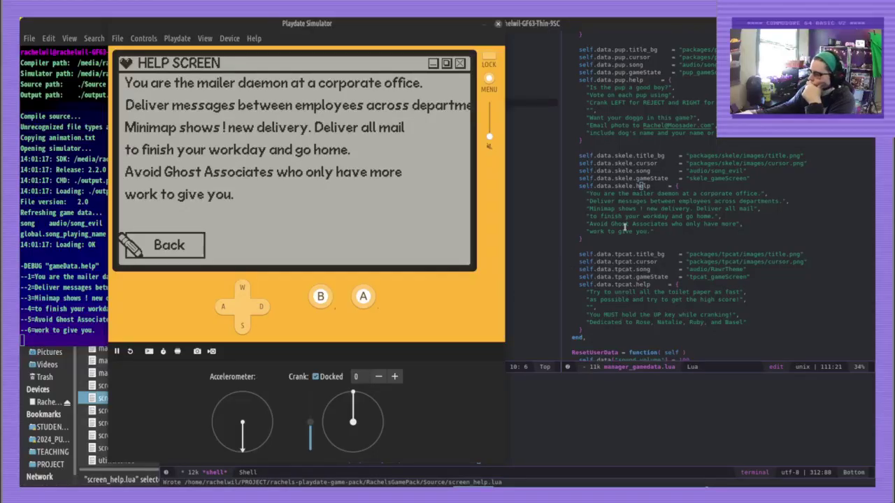
Remove the leading "ABCD" from the first self.data.bass.help line in manager_gamedata.lua and save the file
left_click(638, 186)
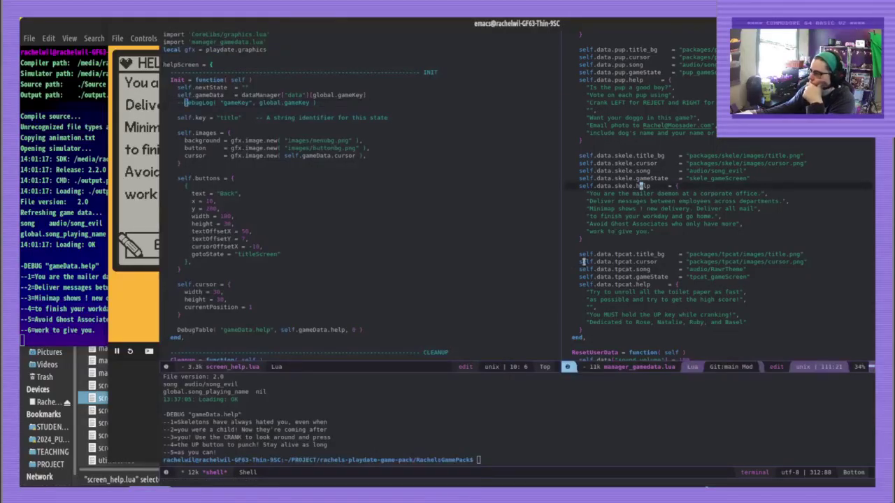
scroll(643, 199, "up", 5)
key("ctrl+Home")
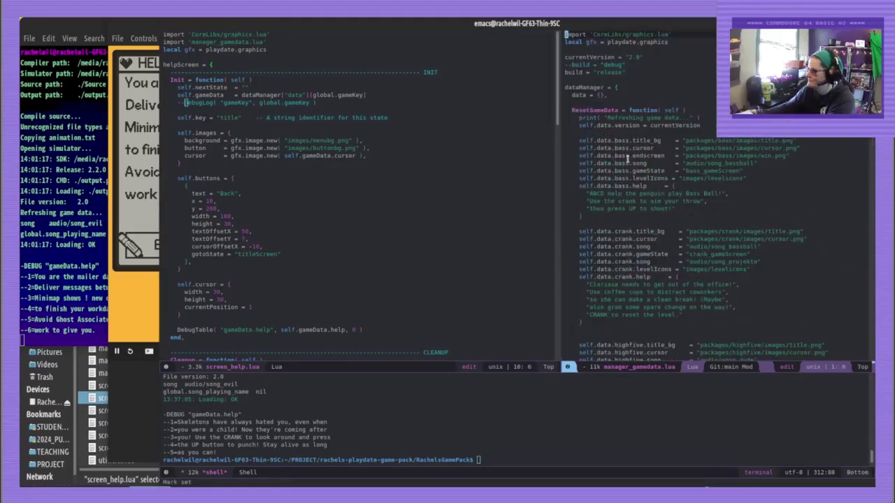
left_click(608, 193)
key("BackSpace")
key("BackSpace")
key("BackSpace")
key("BackSpace")
key("BackSpace")
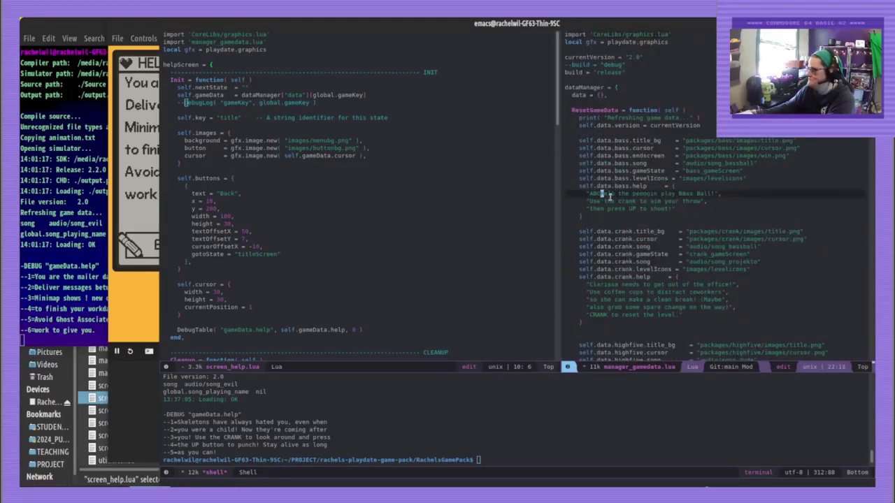
key("ctrl+x")
key("ctrl+s")
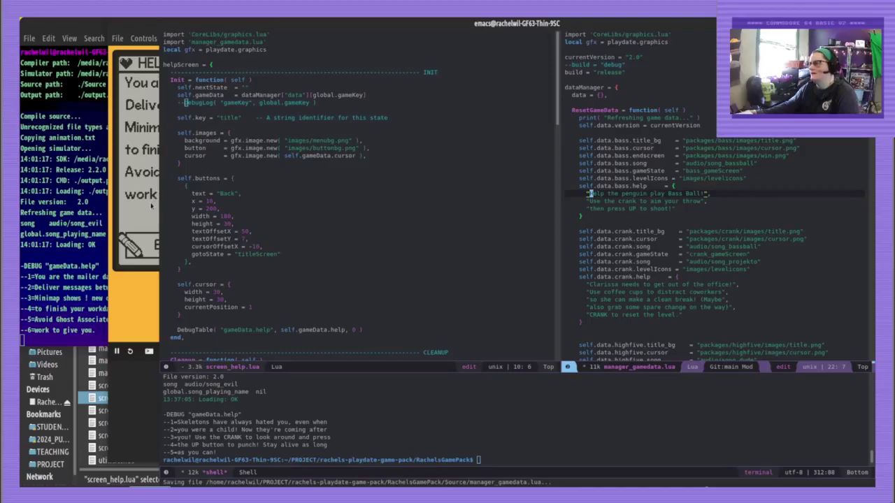
Compare the skele help lines in manager_gamedata.lua with the simulator's help screen, moving the simulator window away from the code
scroll(589, 194, "down", 16)
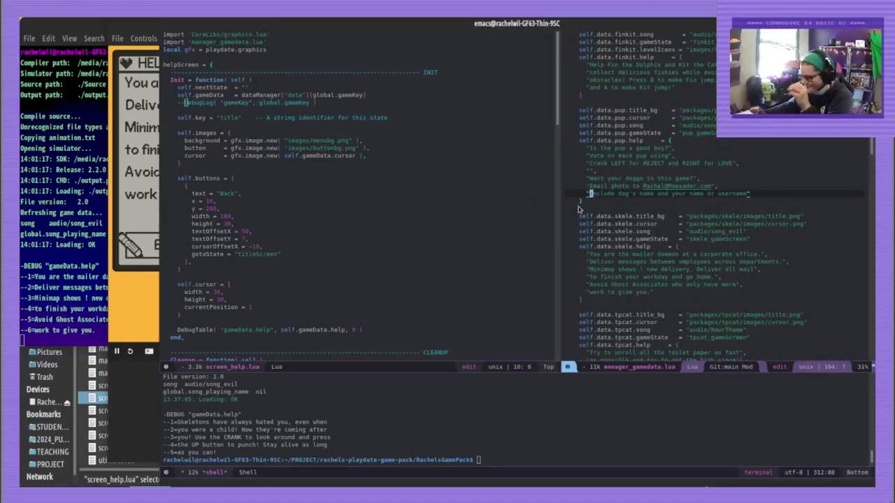
left_click(655, 231)
left_click(147, 176)
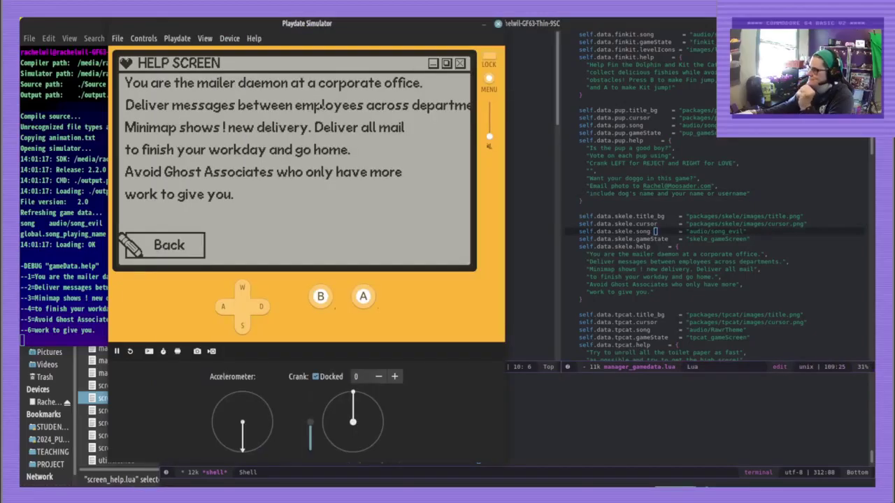
left_click(753, 261)
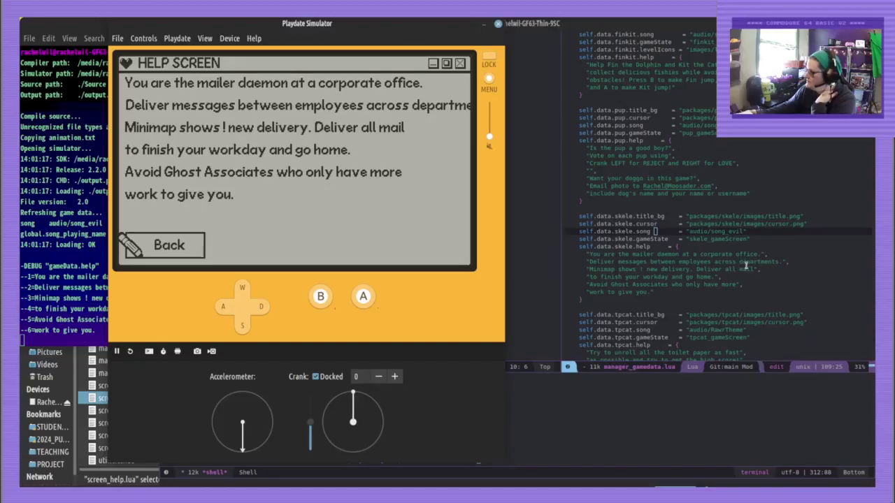
left_click(746, 264)
left_click(152, 146)
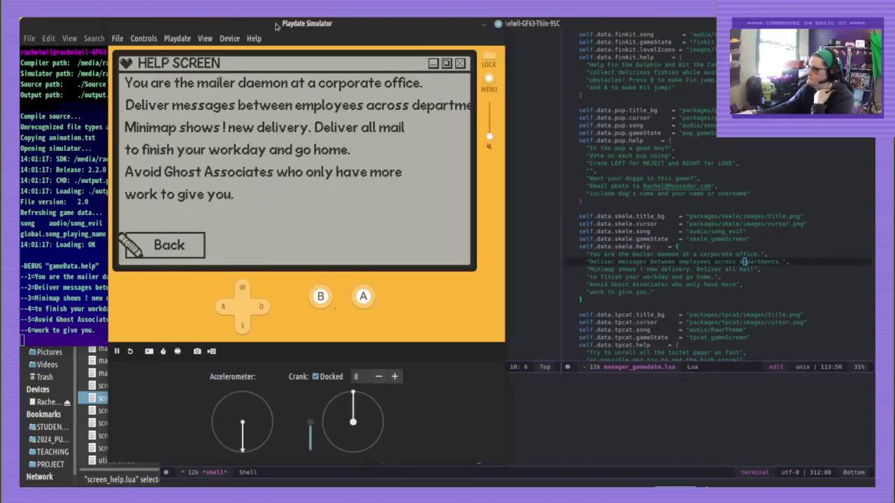
left_click_drag(275, 25, 181, 25)
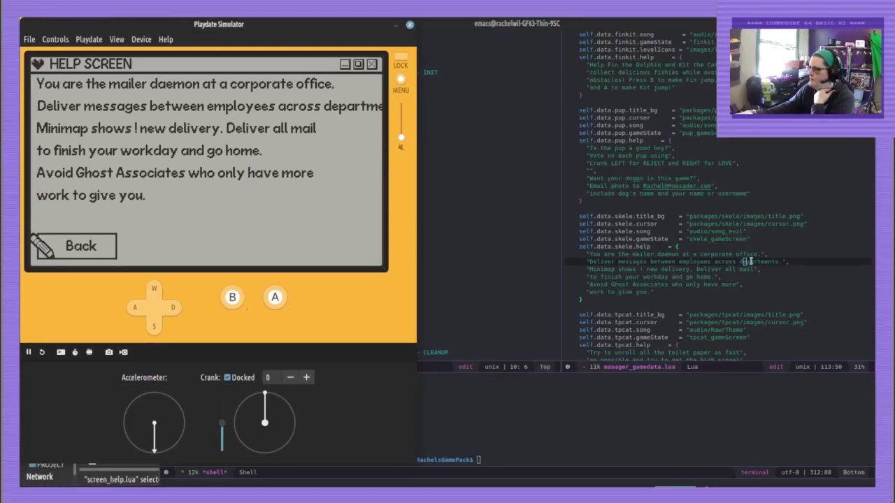
Move "departments." from the second skele help line to the start of the third, inside its quotes, and save
left_click_drag(783, 261, 737, 261)
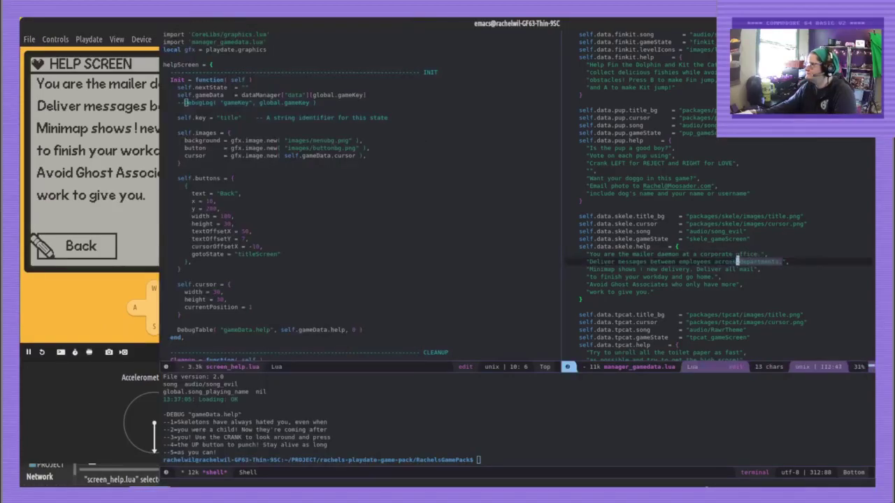
key("ctrl+x")
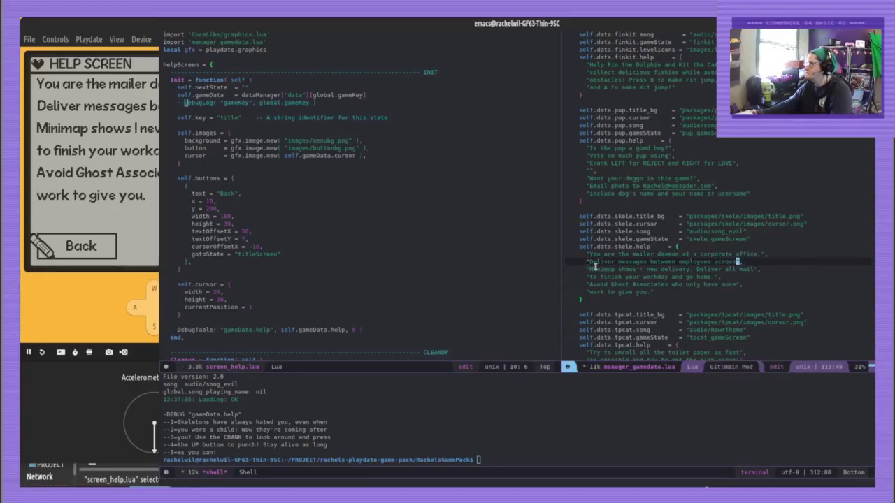
left_click(588, 269)
key("ctrl+v")
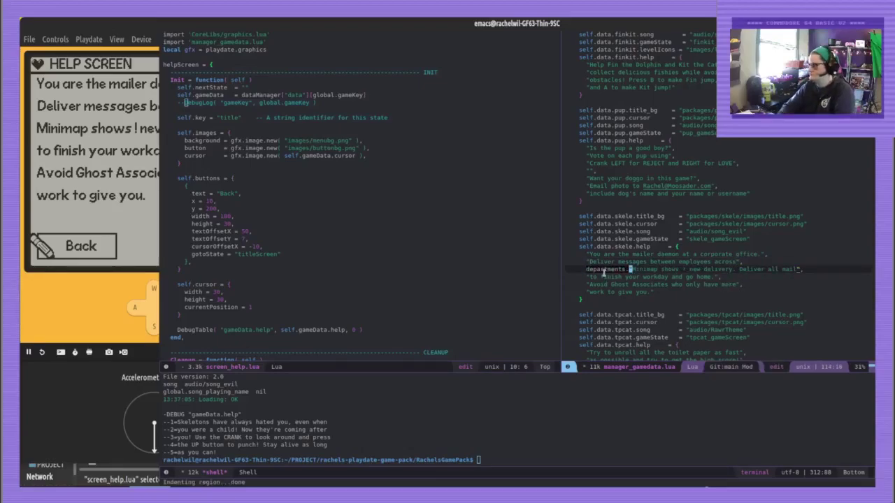
key("ctrl+z")
key("Right")
key("Left")
key("ctrl+v")
key("ctrl+x")
key("ctrl+s")
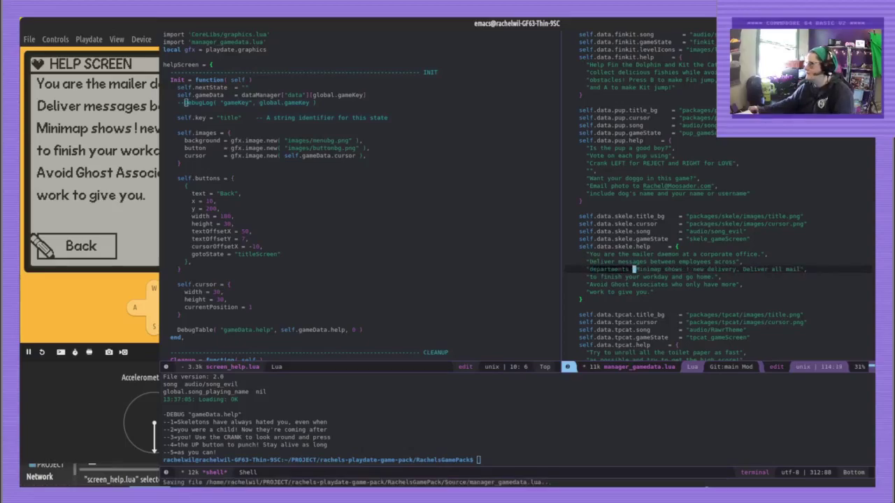
Move "all mail" from the third skele help line to the start of the fourth and save the file
left_click_drag(773, 270, 802, 270)
key("ctrl+x")
key("BackSpace")
left_click(591, 278)
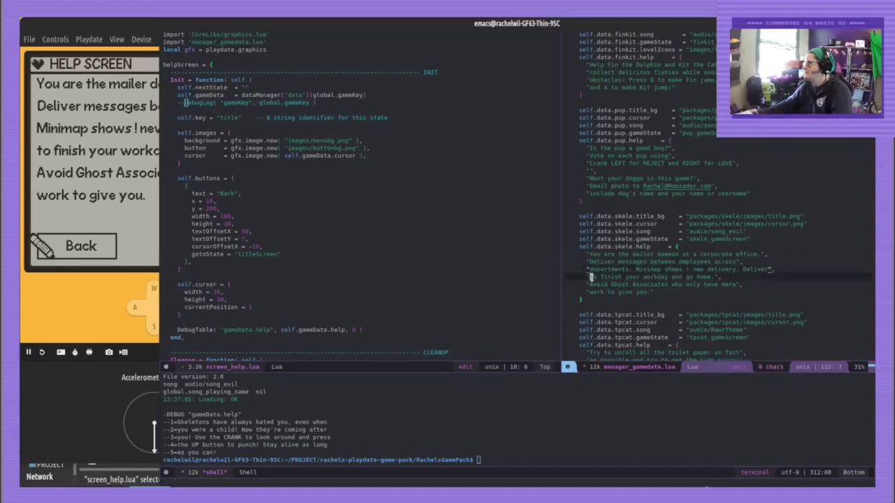
key("ctrl+v")
key("ctrl+x")
key("ctrl+s")
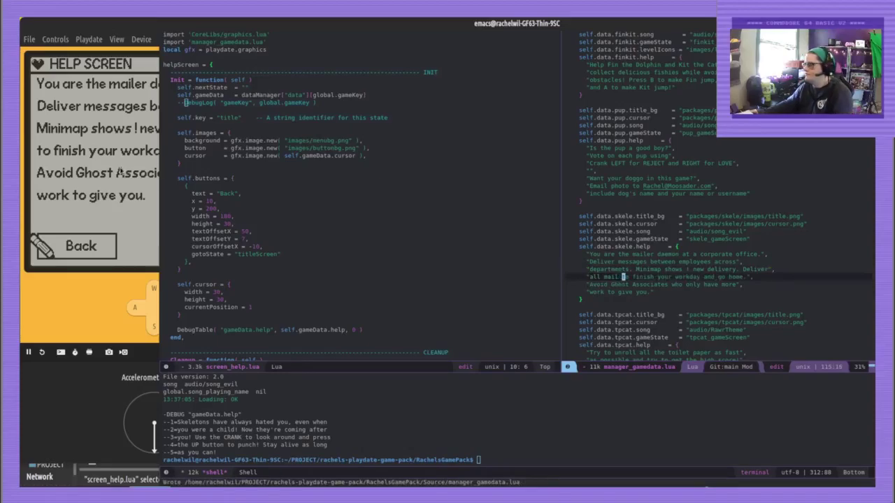
Switch to the Playdate Simulator and open its device commands
left_click(161, 107)
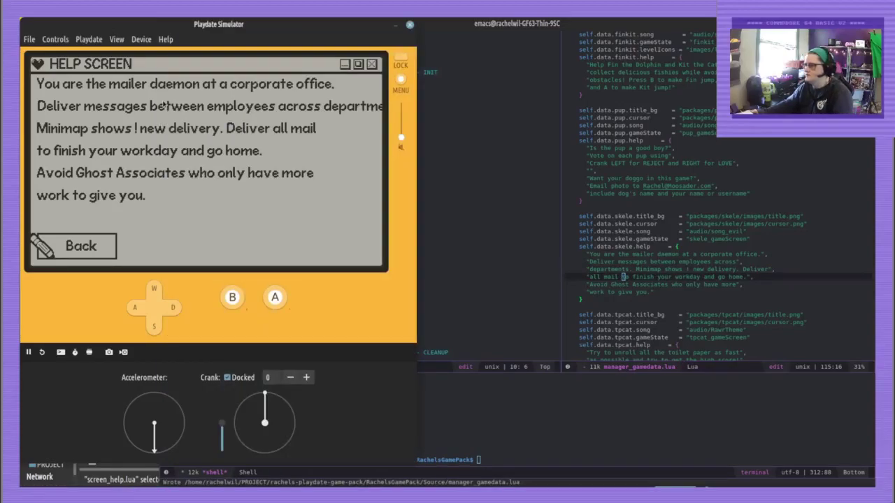
left_click(141, 41)
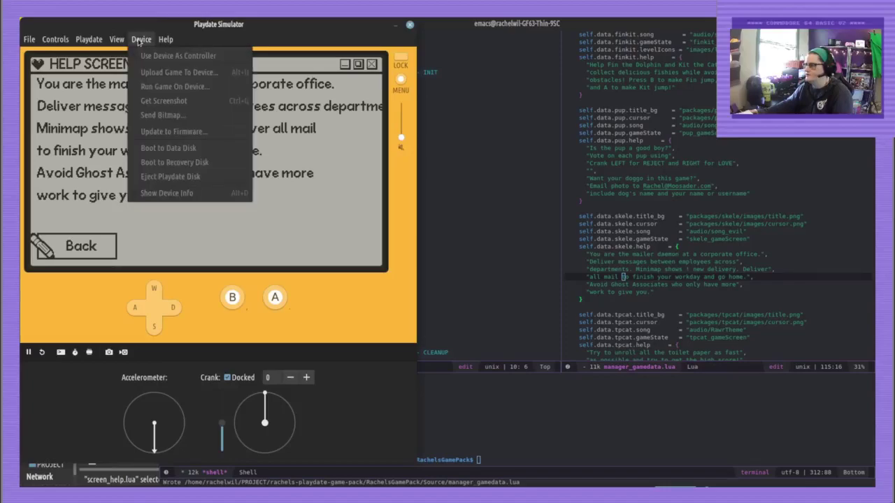
Close the running simulator and rerun ./build-and-run.sh in the terminal to rebuild and relaunch the game
left_click(116, 44)
left_click(410, 26)
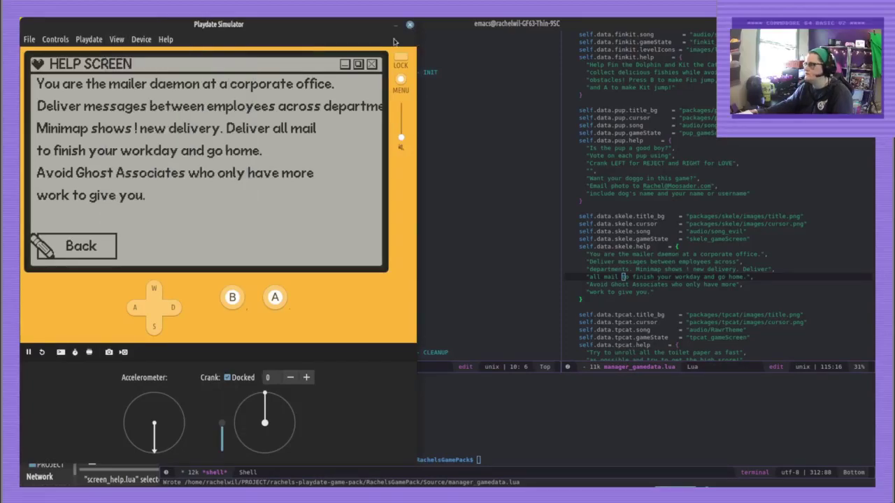
left_click(77, 289)
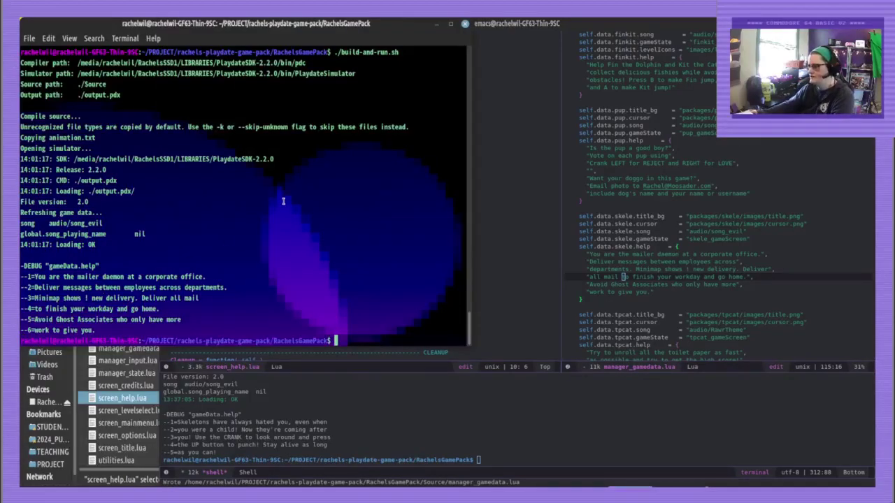
key("Up")
left_click(494, 219)
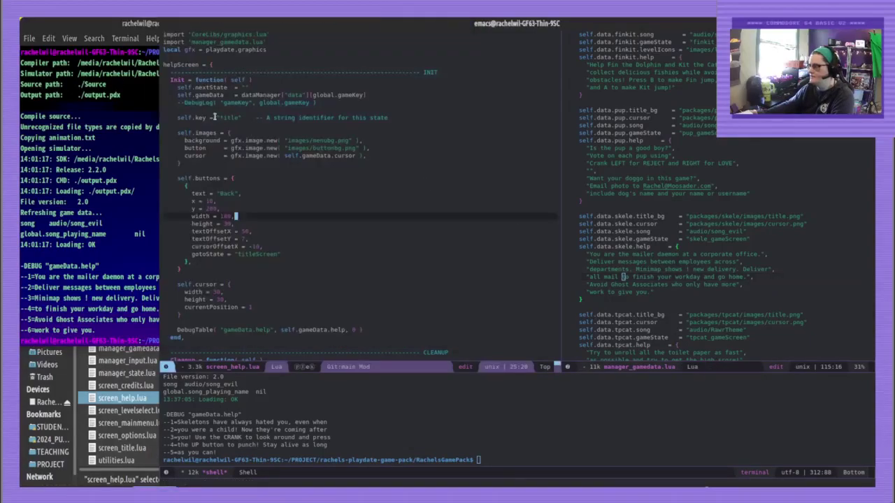
left_click(106, 131)
key("Return")
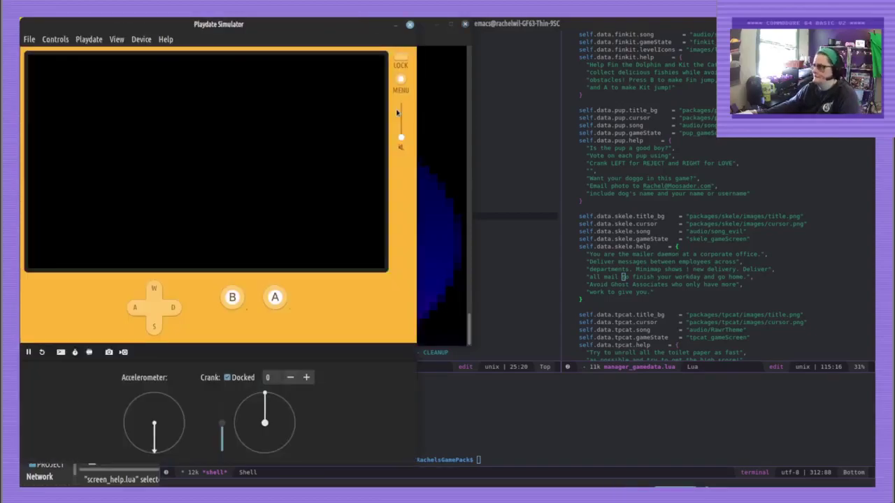
Choose game select from the simulator's system menu and open the Lair Mail title screen
left_click(399, 87)
key("w")
key("w")
key("s")
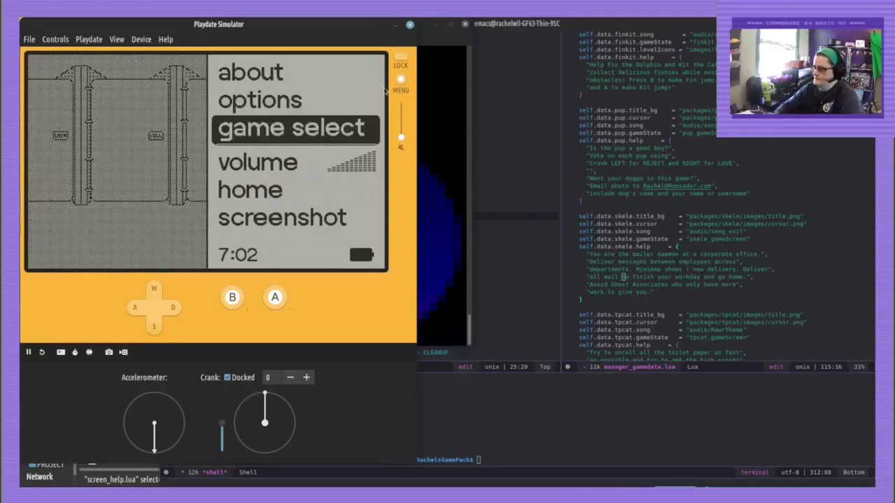
key("period")
key("w")
key("Return")
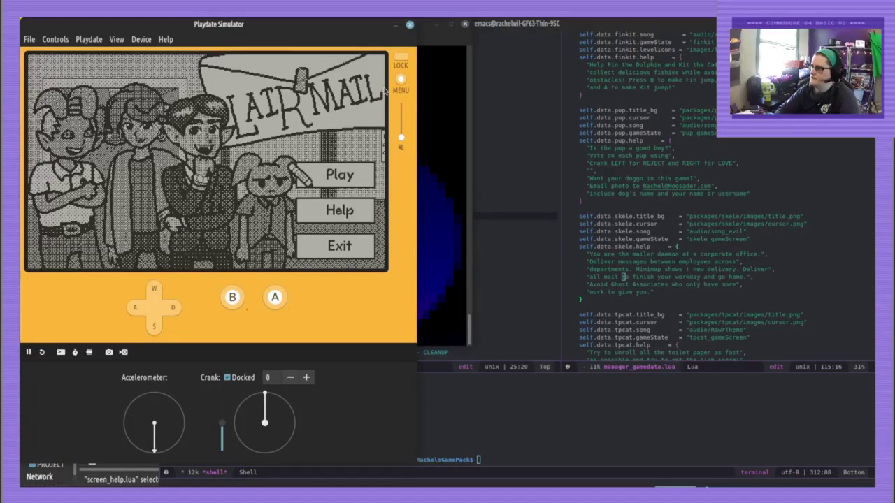
Check the reworded instructions on Lair Mail's Help screen, return to the title screen and start playing
key("Down")
key("Return")
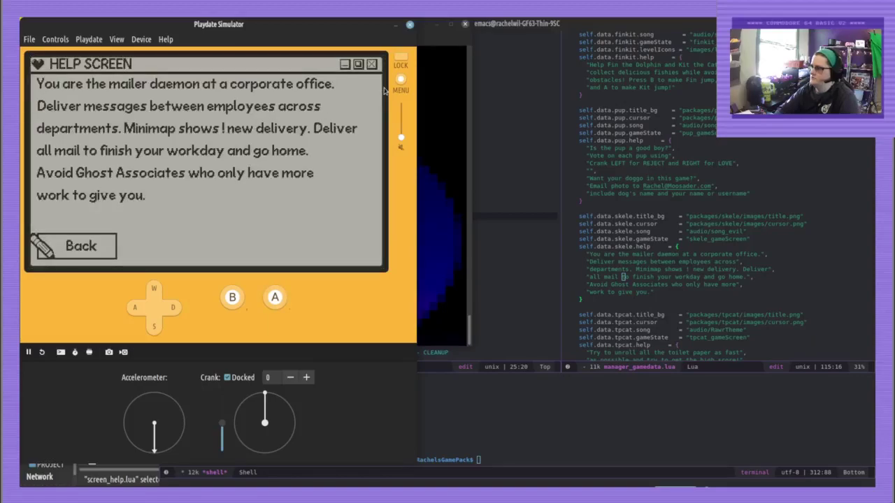
key("period")
key("period")
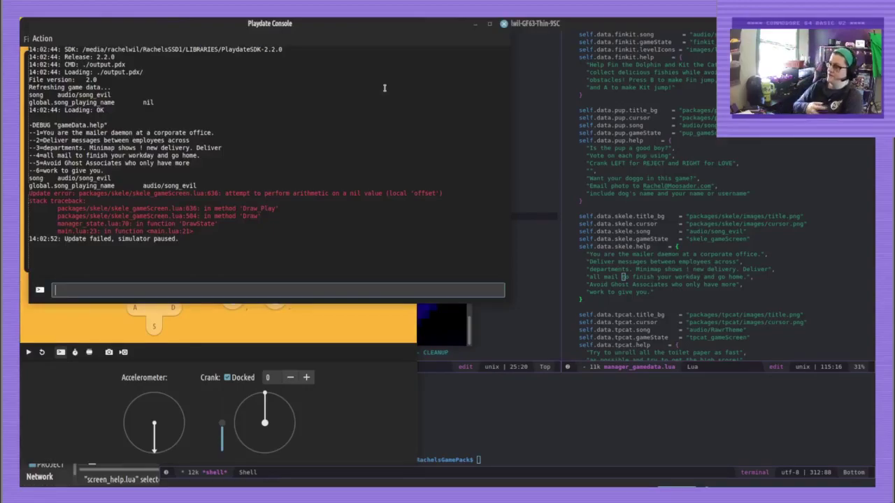
Open skele_gameScreen.lua in the editor pane showing manager_gamedata.lua, and check the error line in the Playdate Console
left_click(707, 182)
left_click(653, 231)
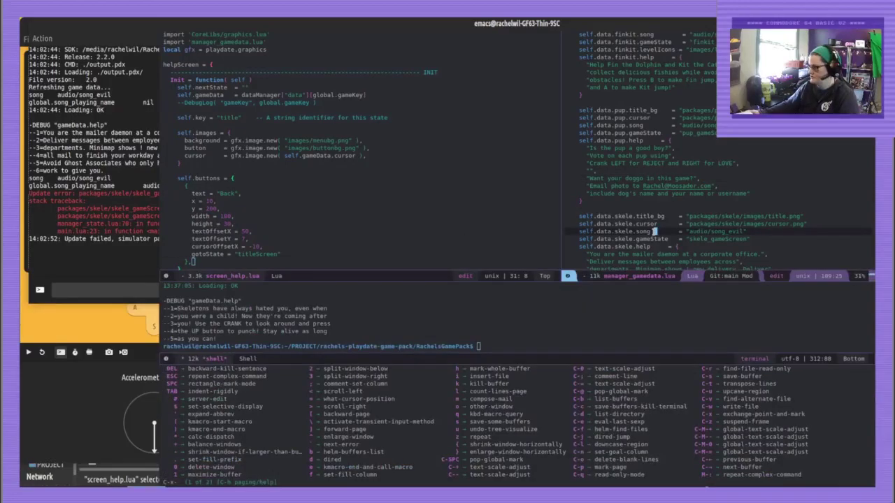
key("b")
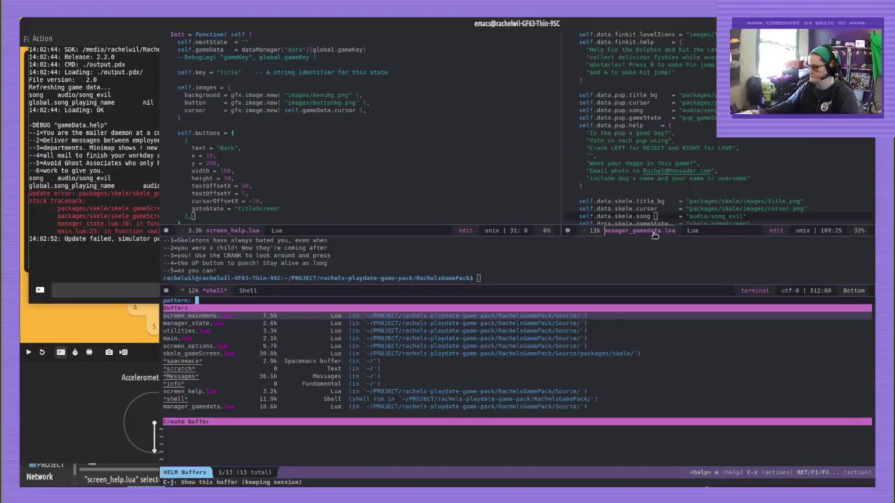
key("Down")
key("Down")
key("Down")
key("Down")
key("Down")
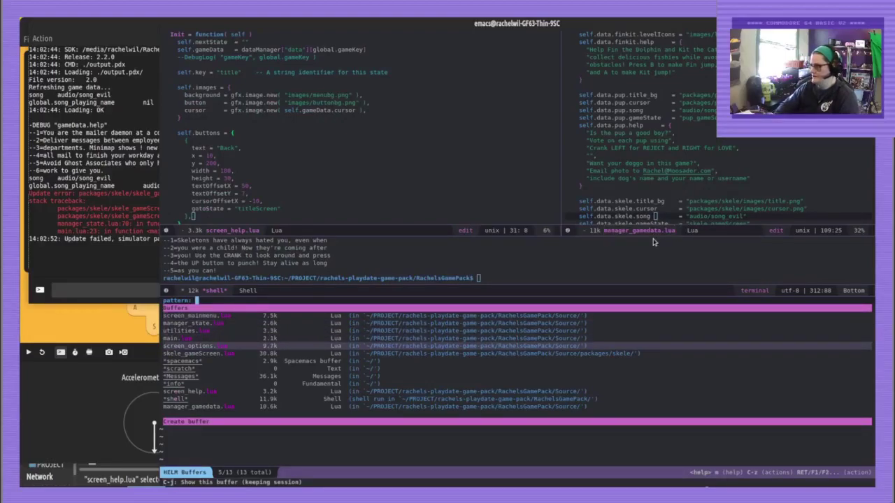
key("Return")
left_click(80, 193)
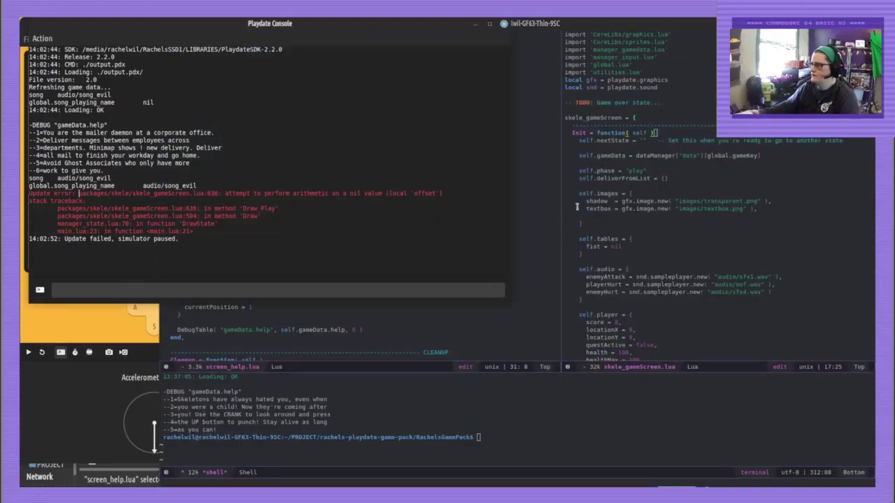
left_click(760, 202)
key("alt+g")
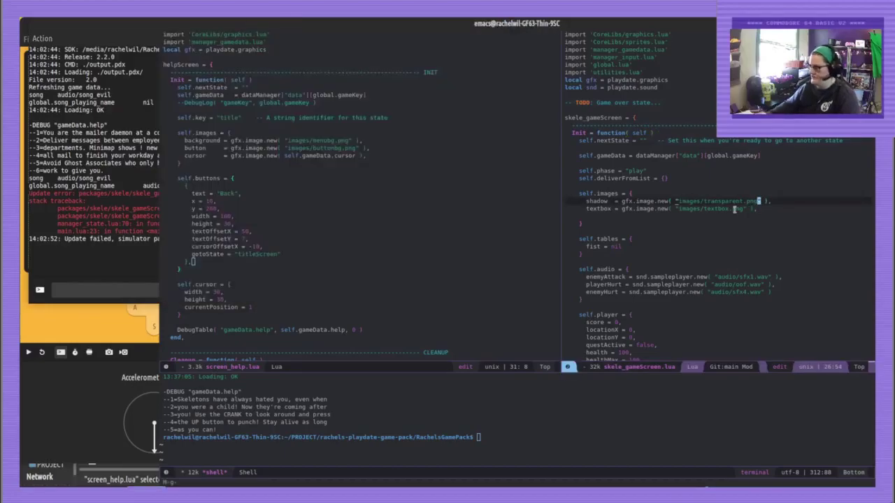
type("63")
key("Return")
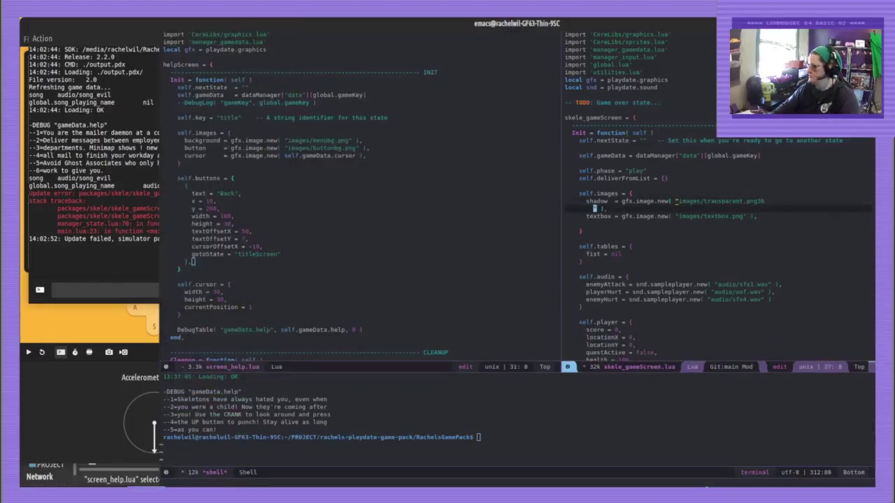
key("ctrl+z")
key("ctrl+z")
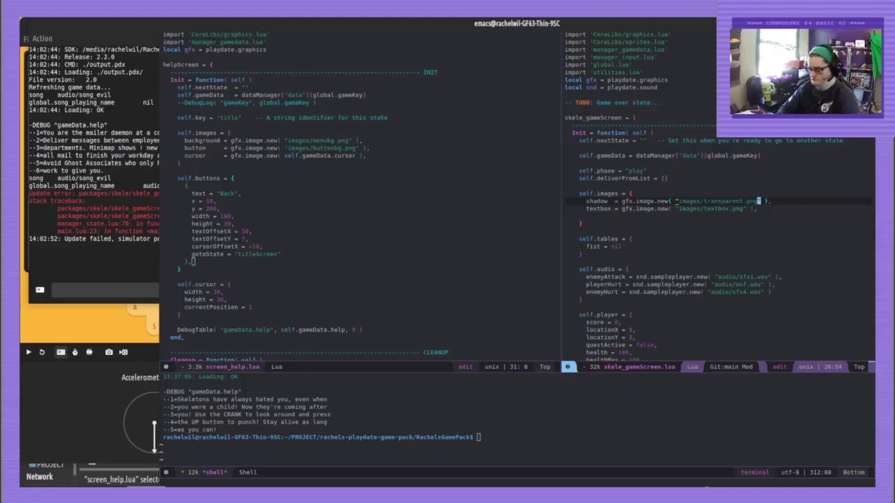
Go to line 636 of skele_gameScreen.lua and locate where Draw_Play defines the local offset variable
key("alt+g")
type("g696")
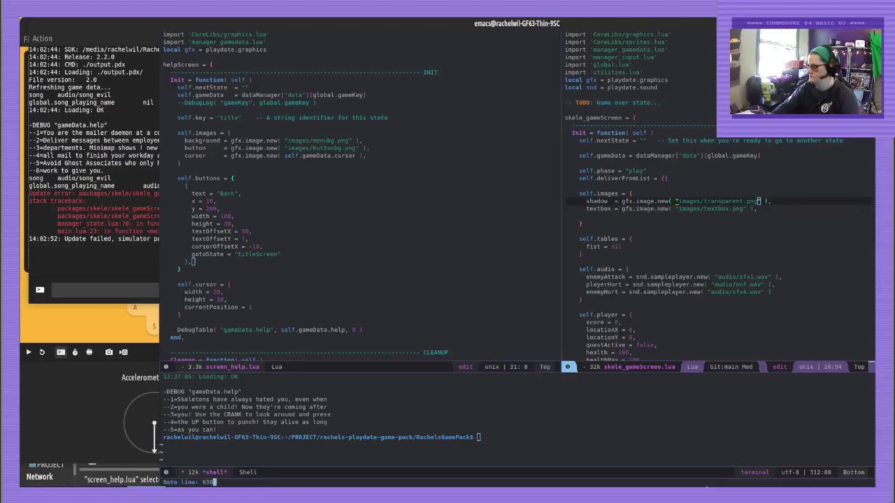
key("Return")
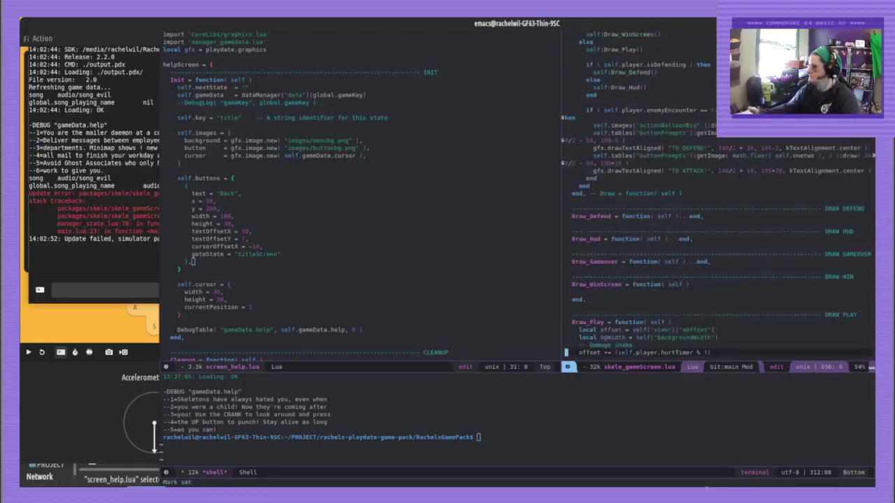
scroll(730, 208, "down", 2)
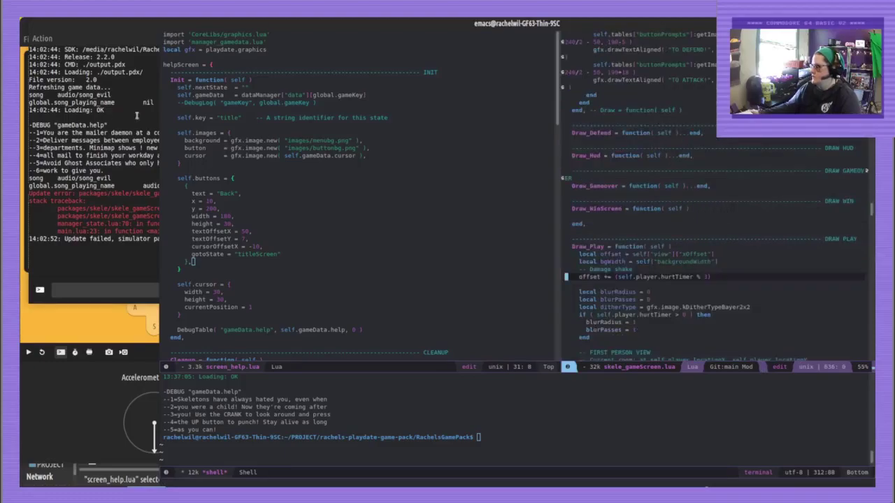
left_click(111, 113)
scroll(669, 211, "down", 1)
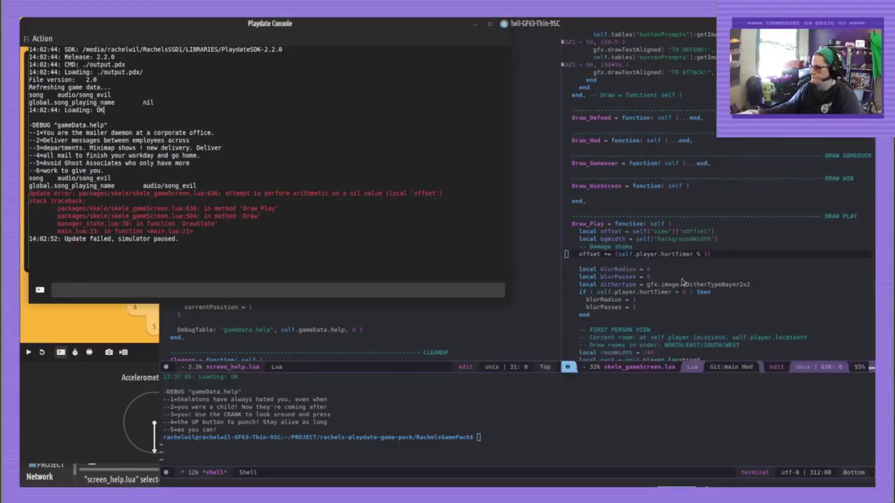
left_click(612, 231)
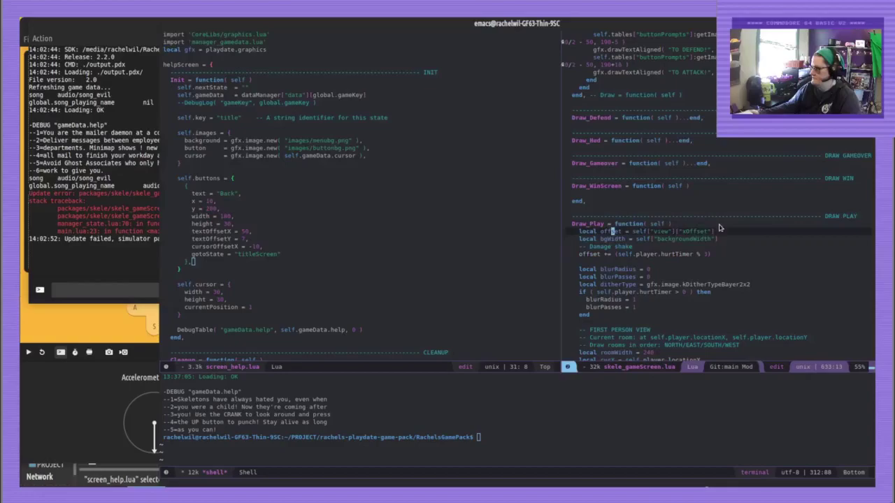
Open skele_gameScreen.lua also in the editor pane showing screen_help.lua
left_click(509, 234)
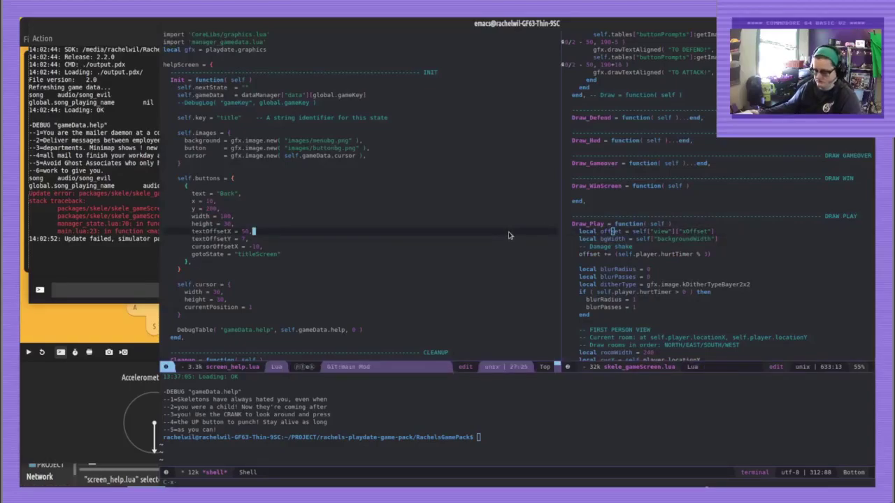
key("ctrl+x")
key("b")
key("Down")
key("Down")
key("Down")
key("Down")
key("Down")
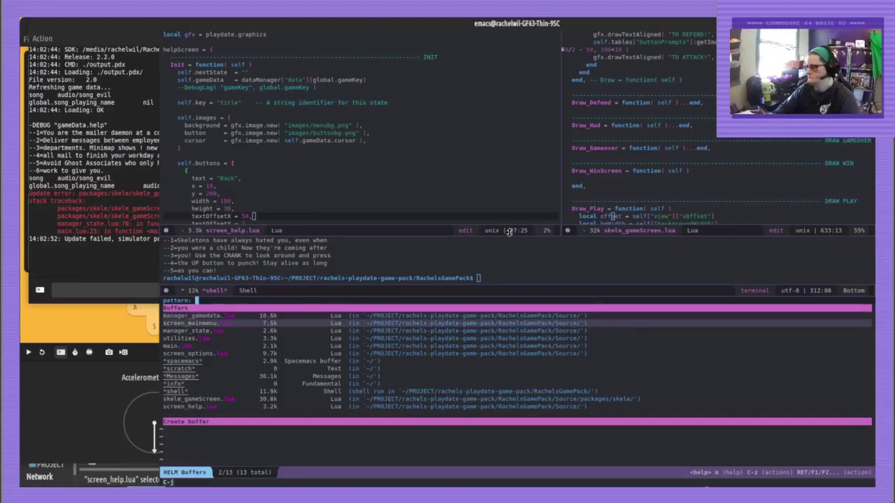
key("Up")
key("Up")
key("Up")
key("Up")
key("Up")
key("Down")
key("Down")
key("Down")
key("Down")
key("Down")
key("Down")
key("Down")
key("Down")
key("Down")
key("Down")
key("Down")
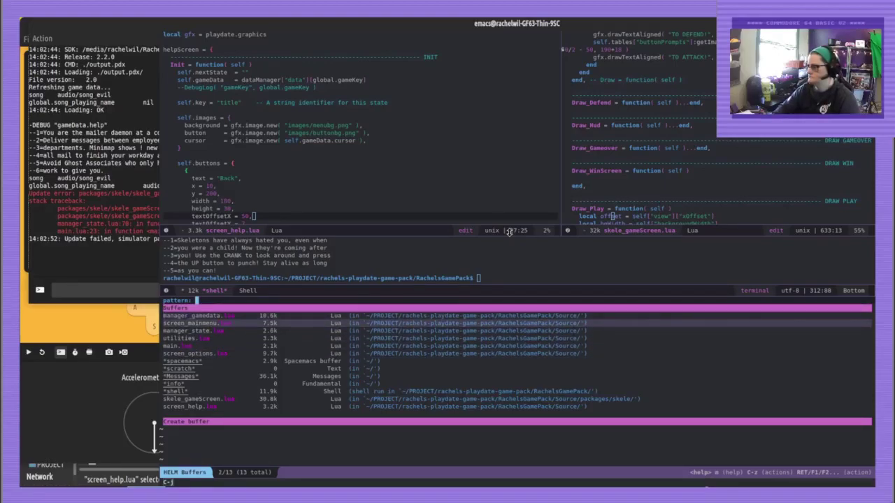
key("Return")
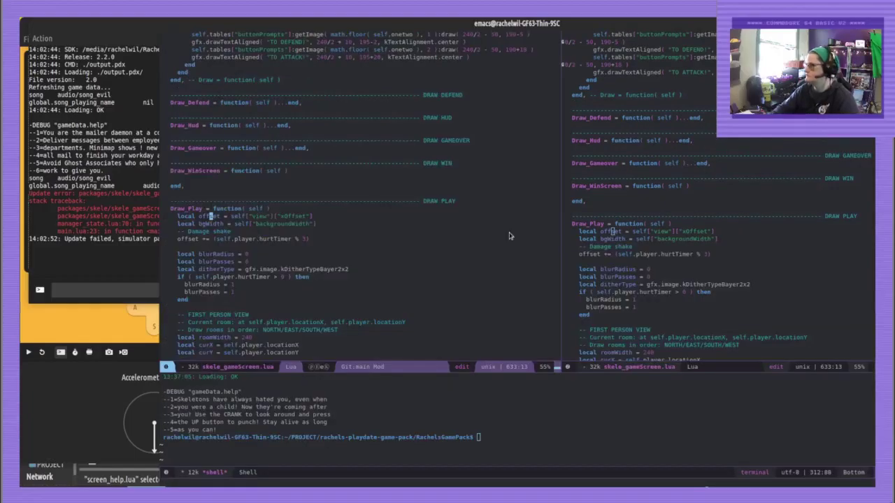
Find the self.view table in the Init function to compare its fields with the offset lookup in Draw_Play
key("alt+less")
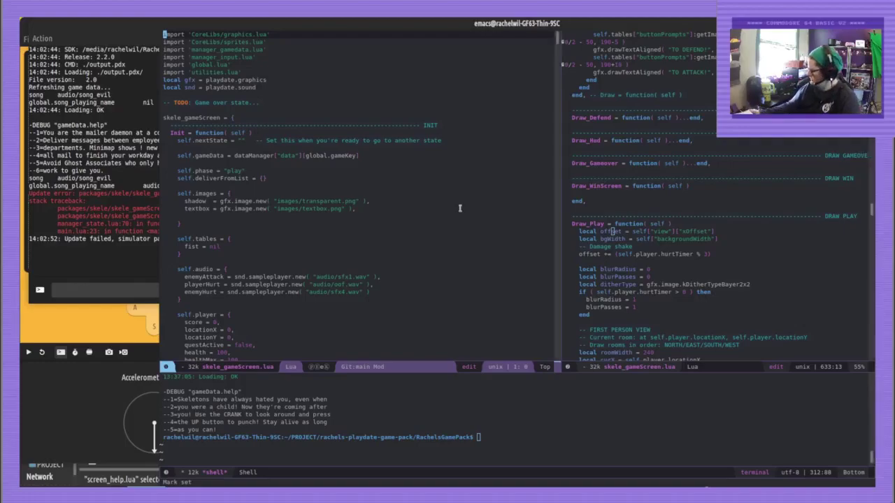
scroll(473, 206, "down", 3)
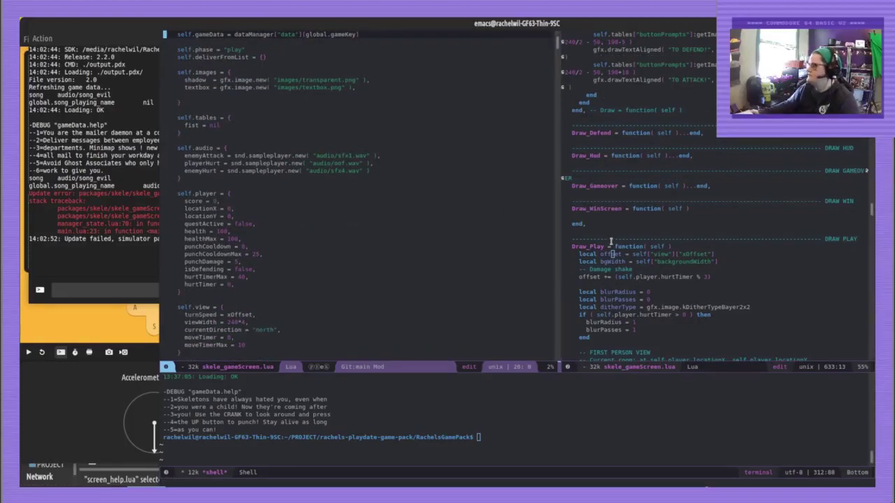
left_click(628, 253)
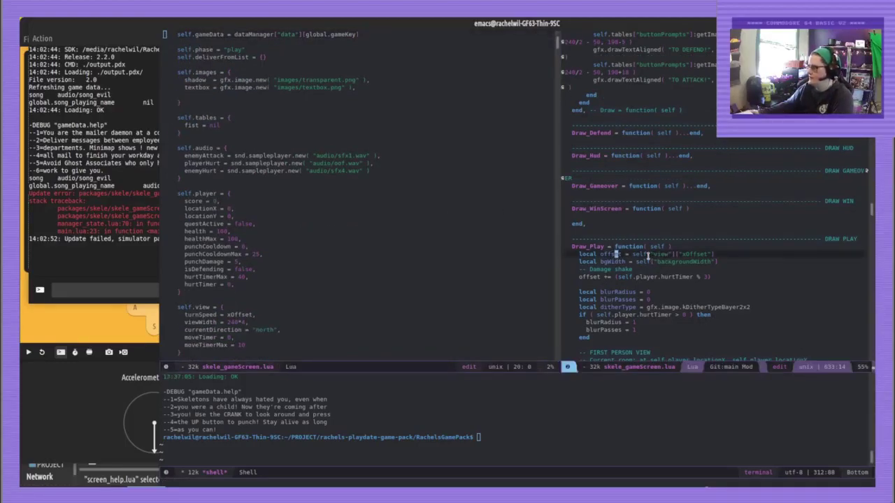
scroll(653, 262, "down", 1)
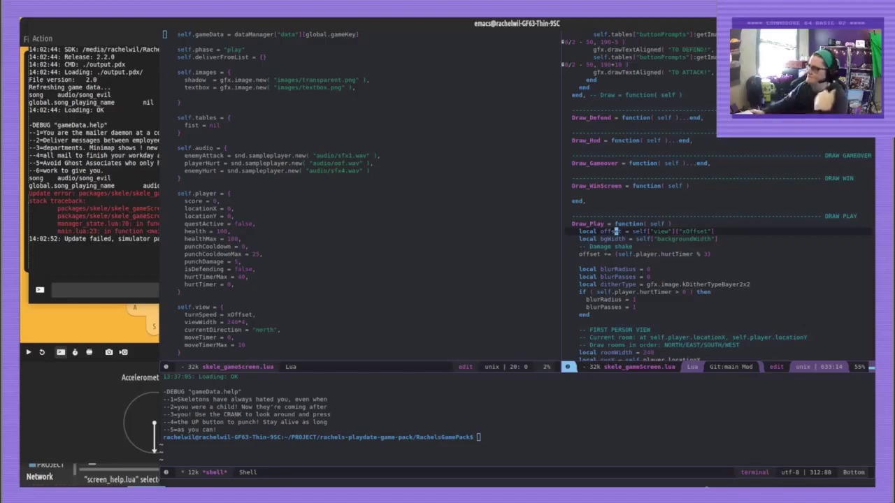
scroll(247, 272, "down", 3)
left_click(249, 263)
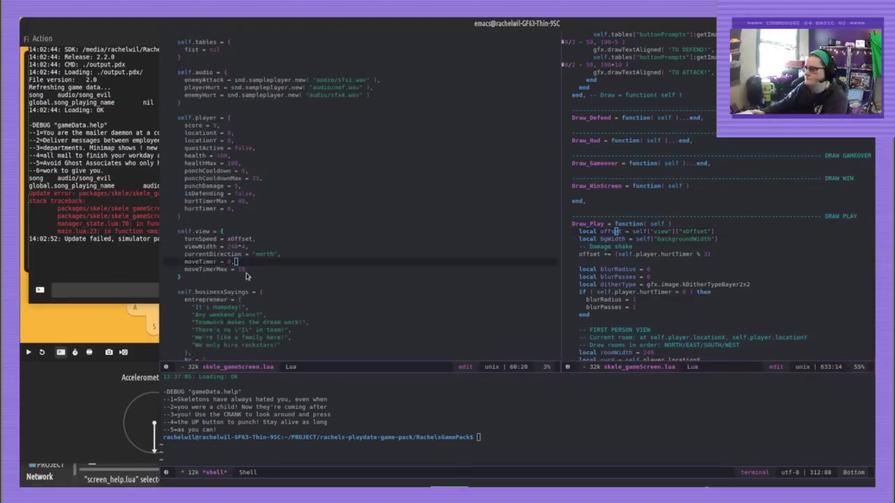
Try an xOffset = xOffset entry as the first field of self.view, and remove that line again
left_click(225, 235)
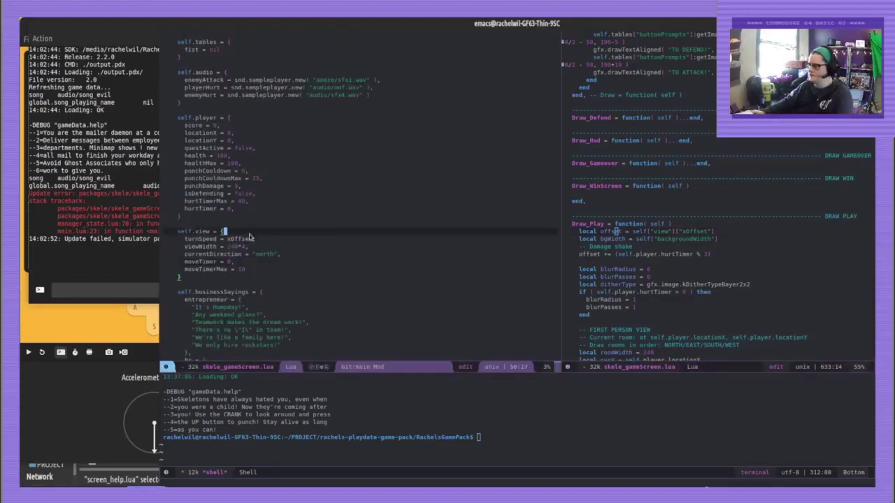
key("Return")
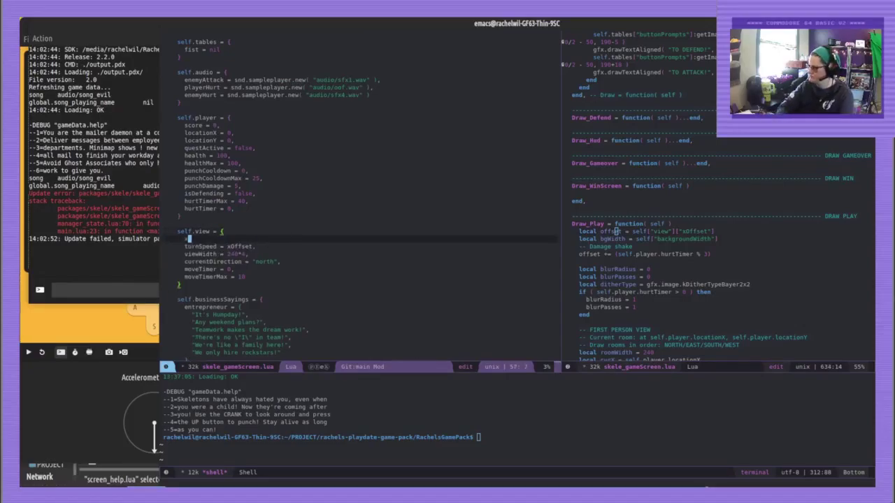
type("xOffset = ")
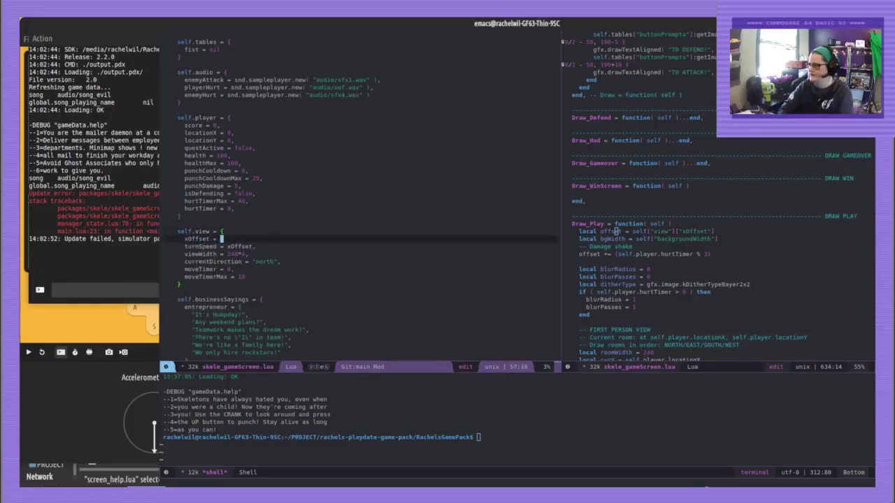
type("xOffse")
key("BackSpace")
key("BackSpace")
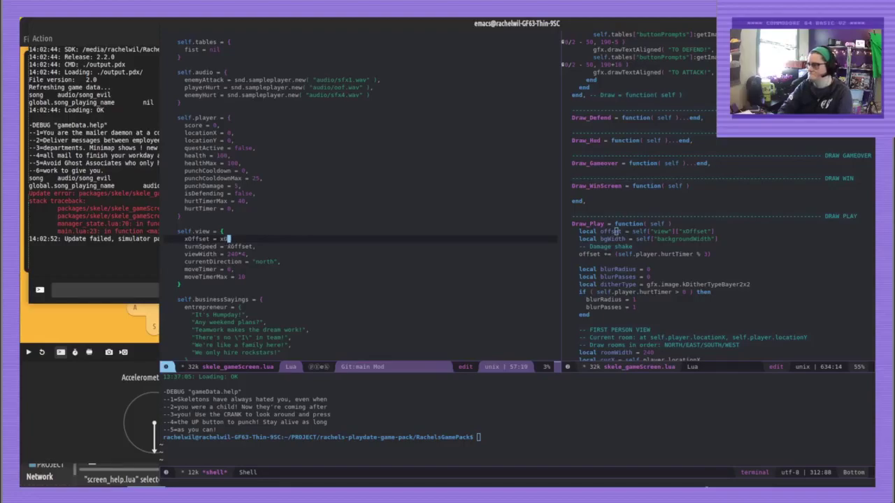
type("ffset,")
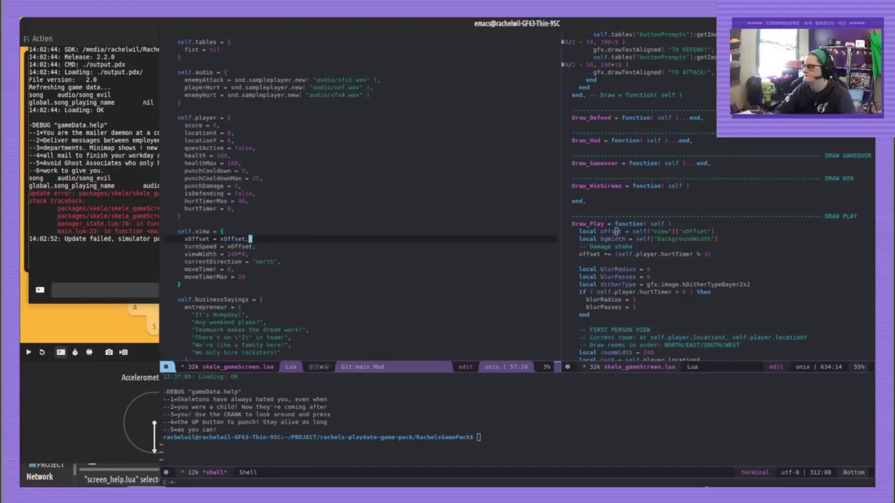
key("ctrl+s")
key("shift+Home")
key("BackSpace")
key("BackSpace")
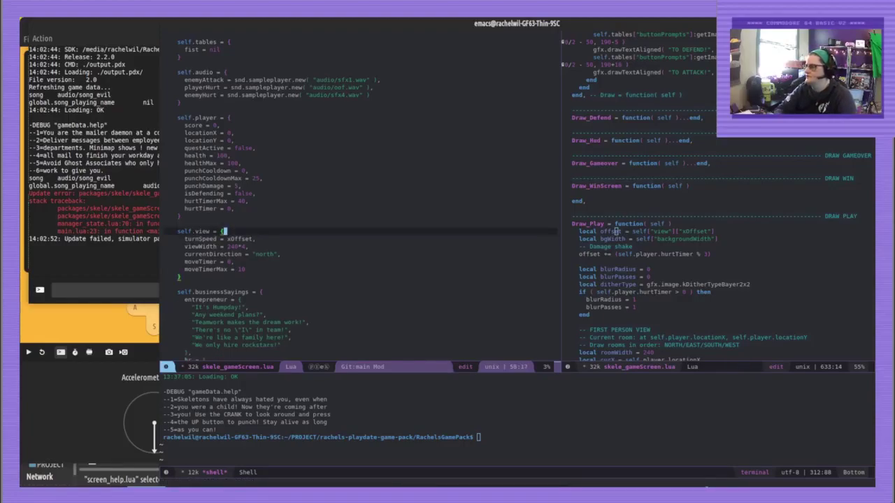
Add the line self.view.xOffset = xOffset below the self.view table in skele_gameScreen.lua and save the file
key("Down")
key("Down")
key("Down")
key("Down")
key("Down")
key("Down")
key("Return")
type("self.")
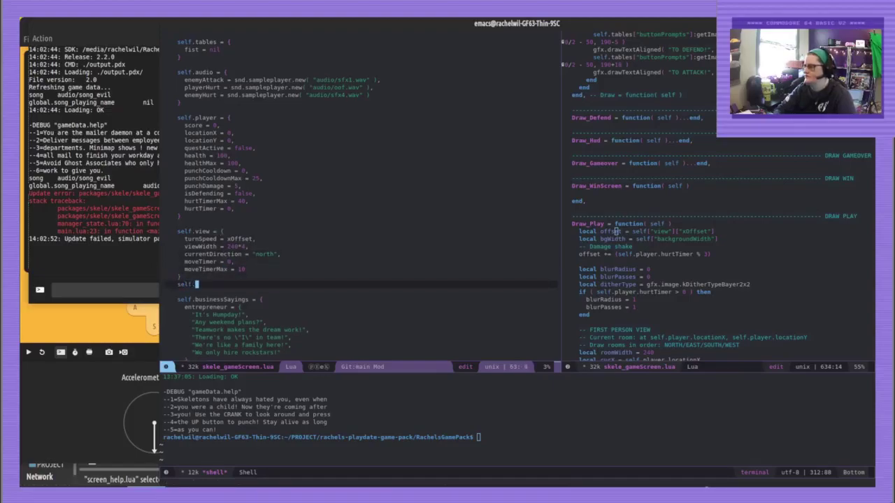
type("view.xOffset = xOffset")
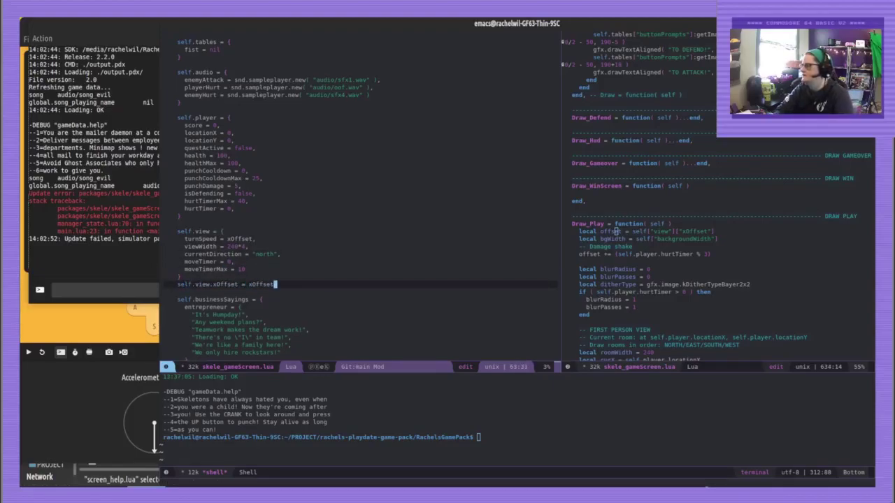
key("ctrl+x")
key("ctrl+s")
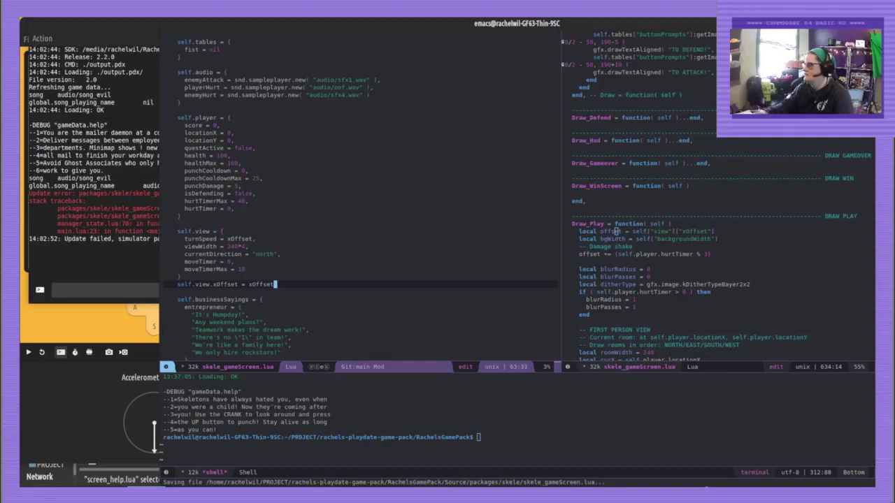
Close the Playdate console and simulator, and run ./build-and-run.sh again in the terminal
scroll(340, 180, "up", 5)
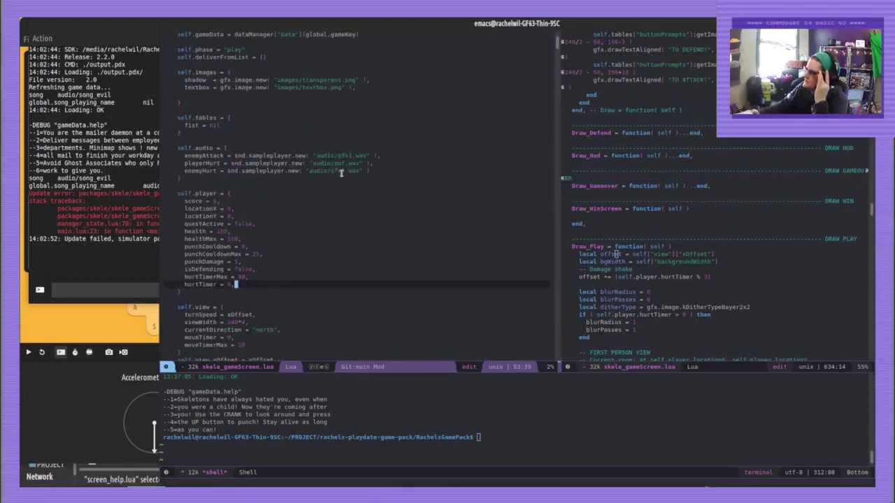
scroll(335, 180, "down", 6)
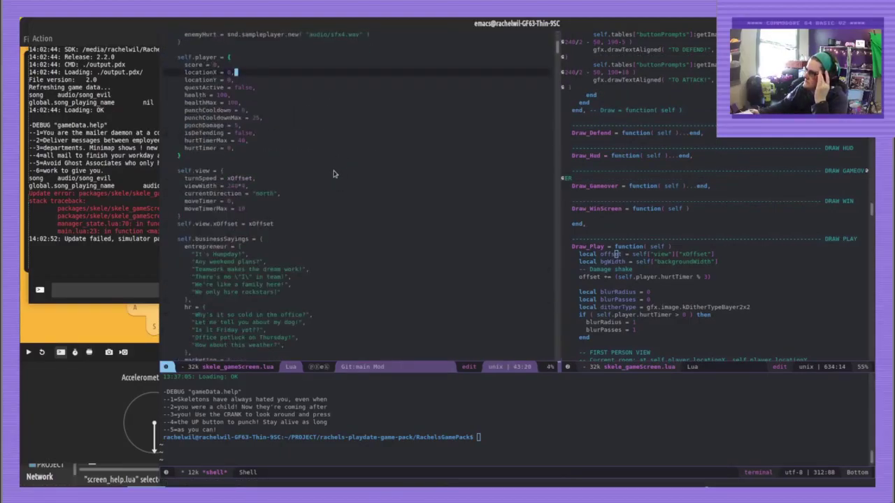
scroll(238, 122, "down", 13)
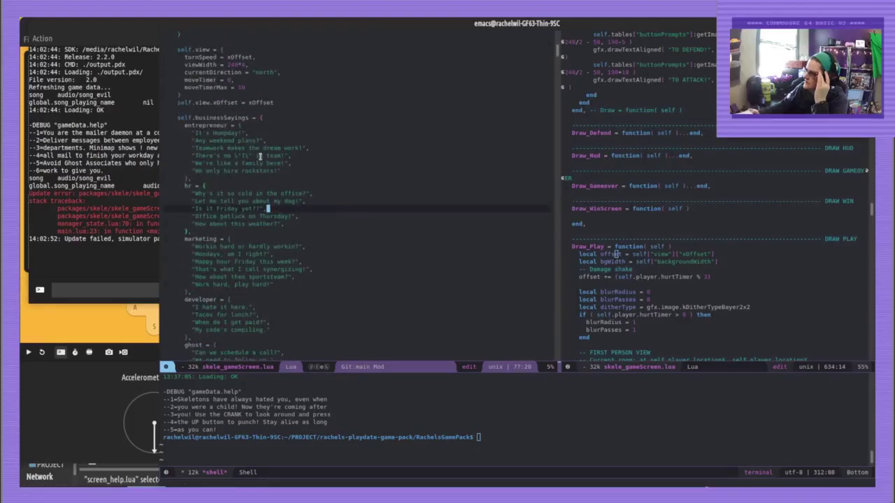
scroll(260, 158, "down", 3)
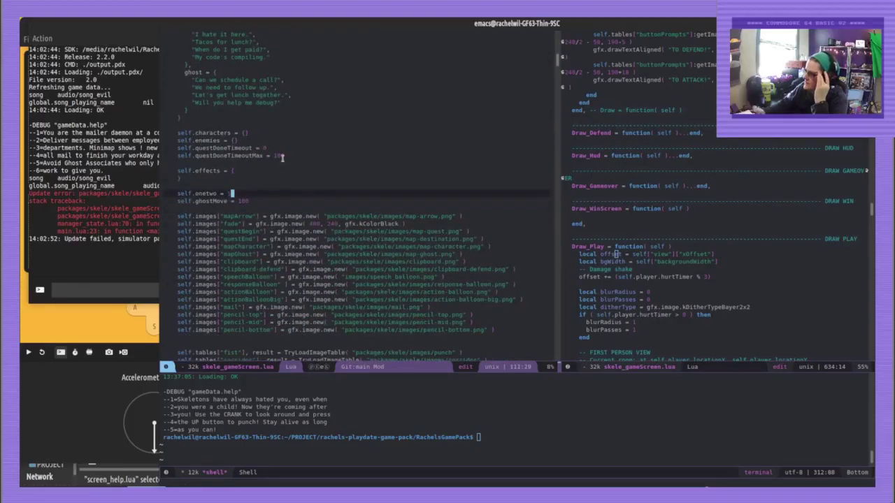
left_click(132, 105)
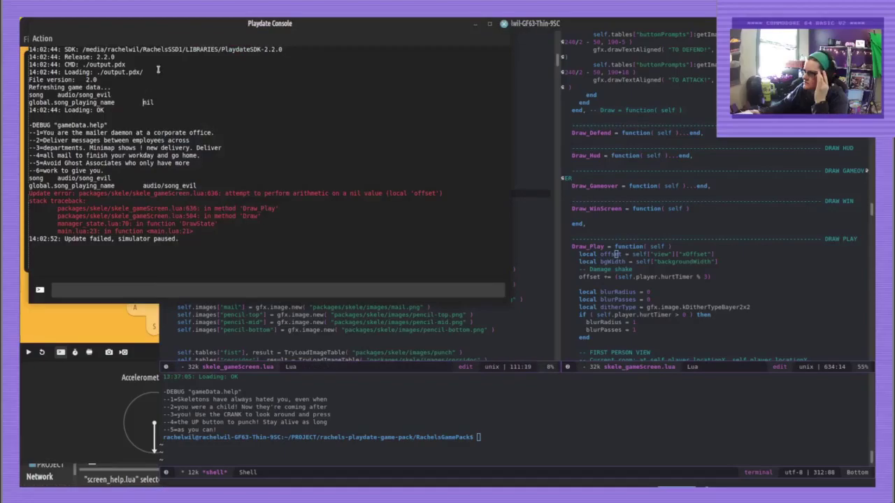
left_click(503, 26)
left_click(97, 221)
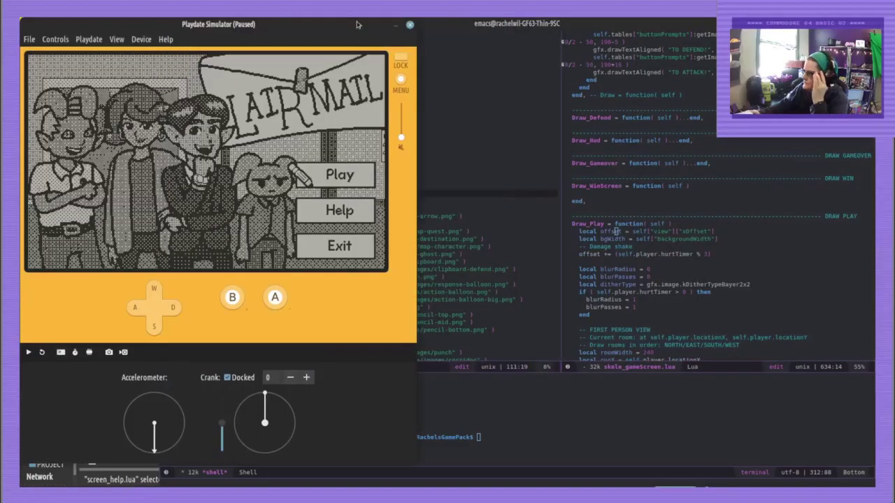
left_click(410, 25)
left_click(147, 269)
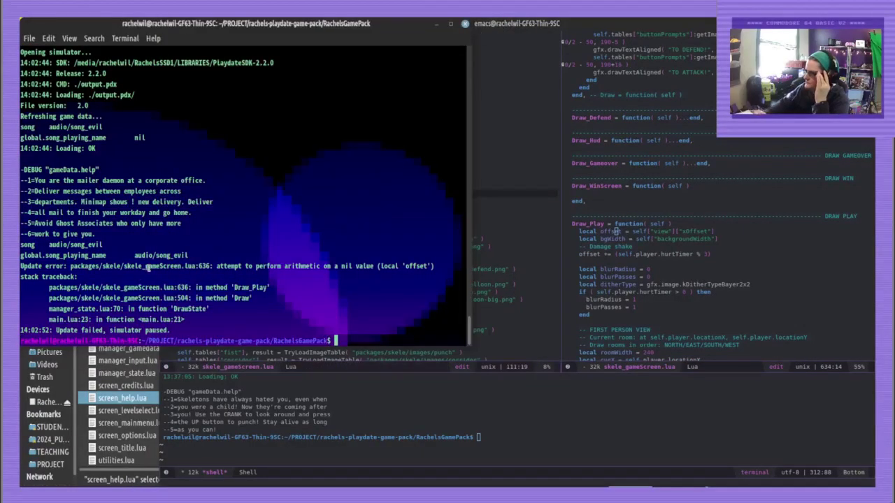
key("Up")
key("Return")
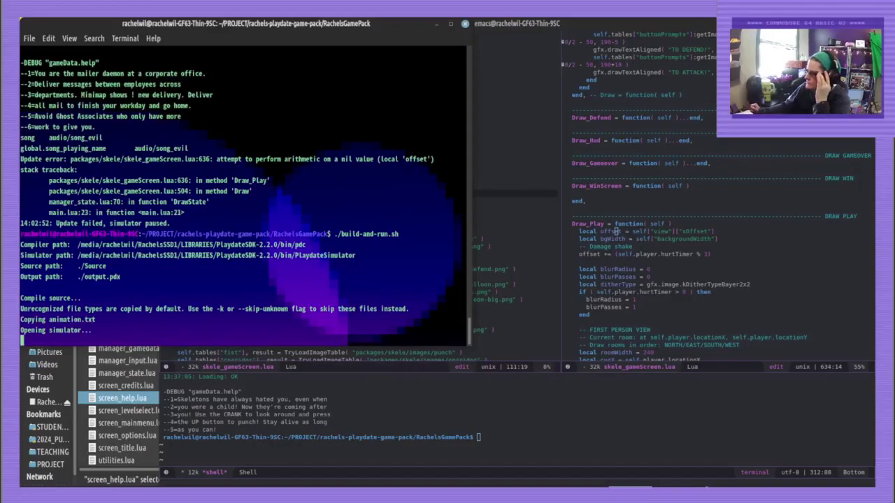
Return to game select in the Playdate Simulator and start playing Lairmail to test the offset change
left_click(400, 85)
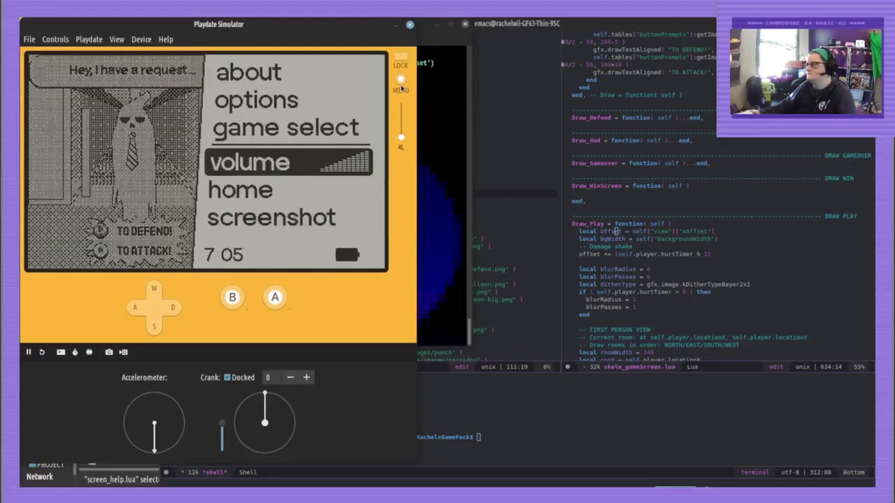
key("w")
key("period")
key("w")
key("w")
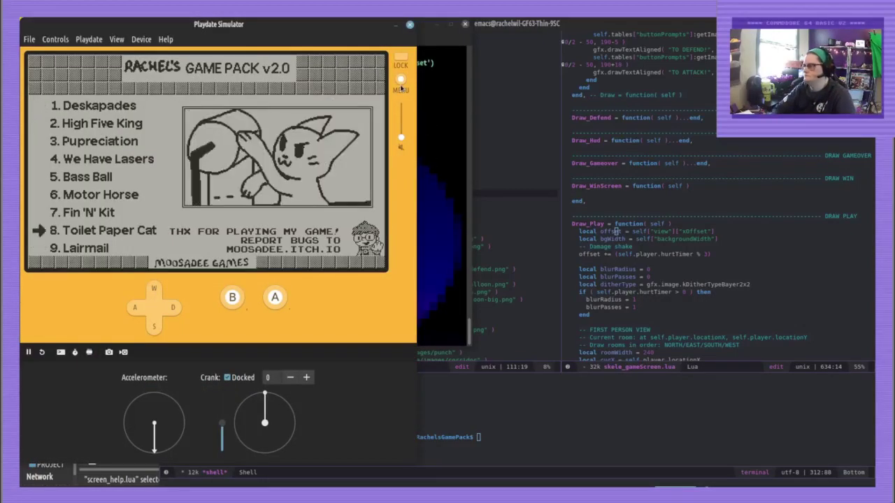
key("Down")
key("Return")
key("s")
key("w")
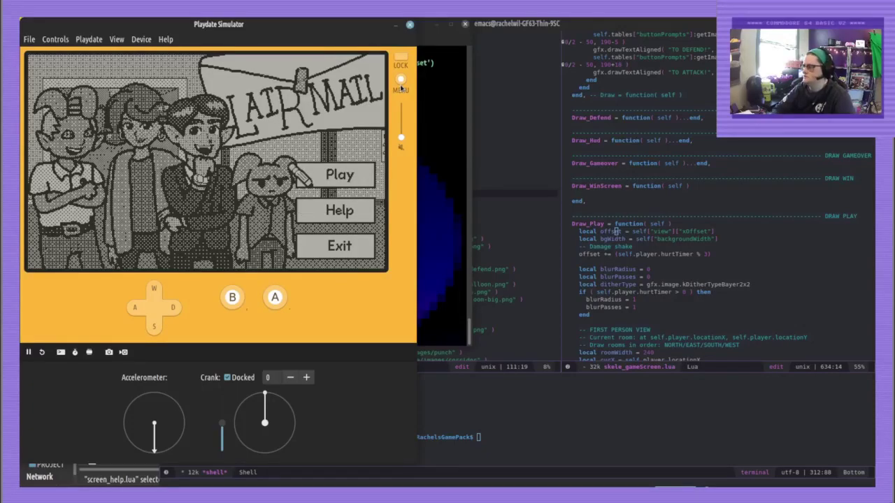
key("period")
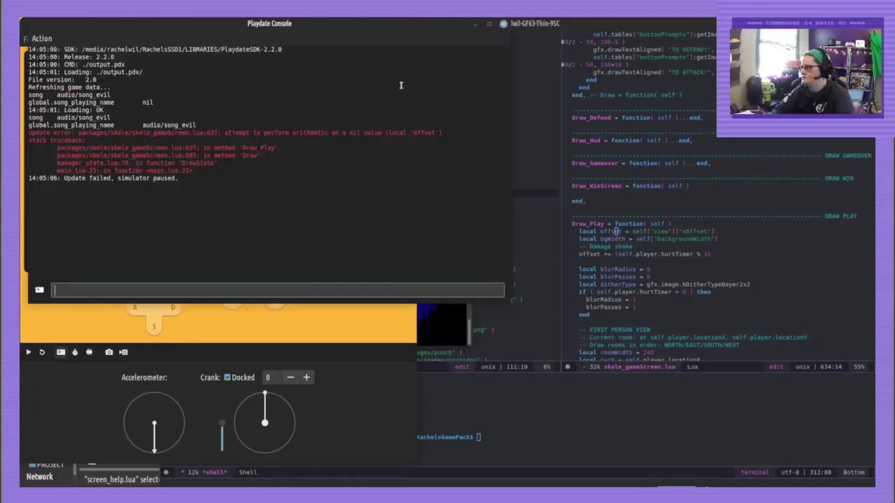
Go to line 637 of skele_gameScreen.lua and compare the offset definition in Draw_Play with the console error
left_click(736, 239)
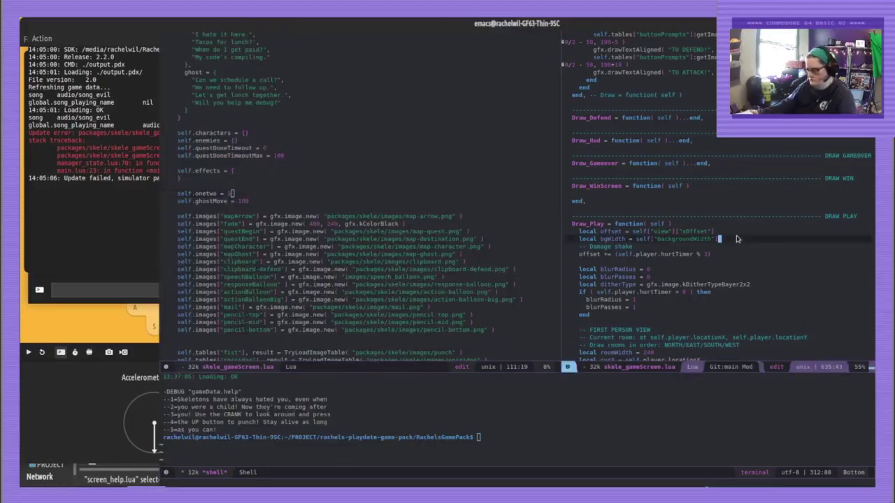
type("g637")
key("Return")
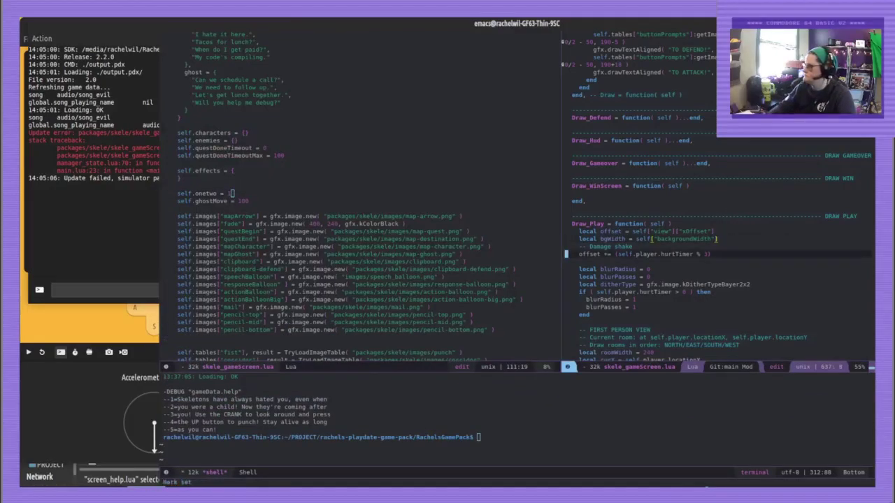
left_click(104, 228)
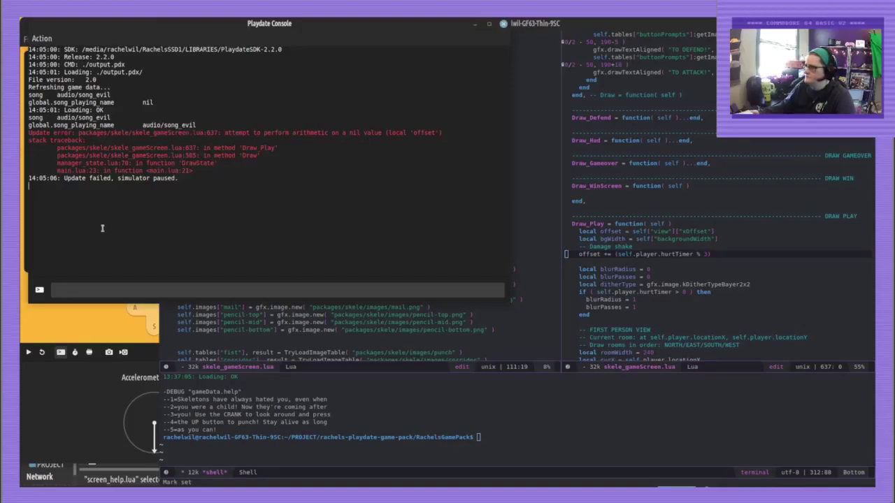
left_click(617, 230)
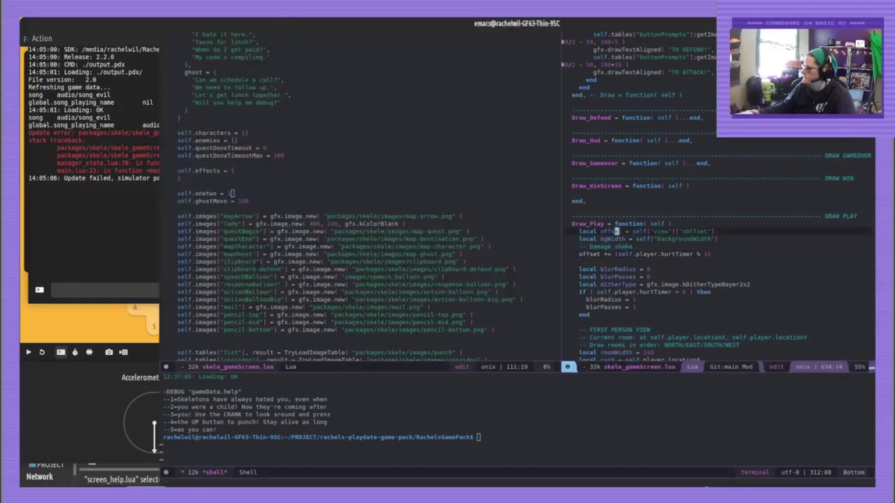
left_click(89, 227)
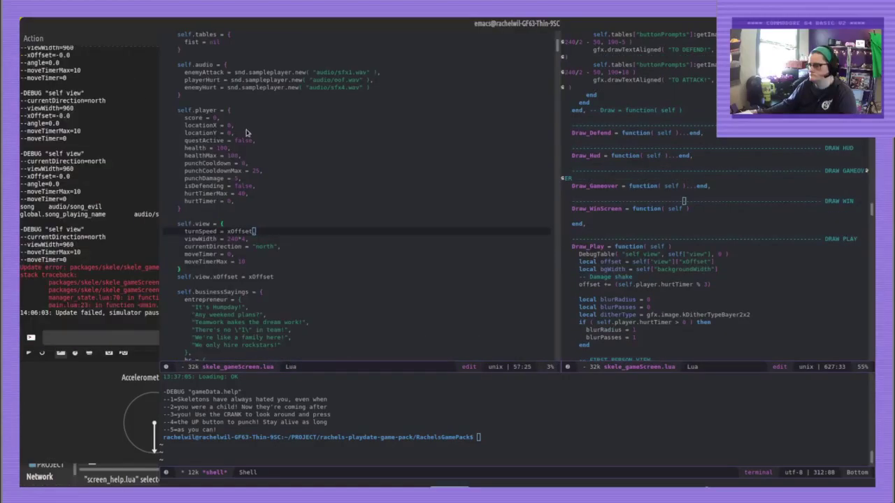
Set turnSpeed to 1 in the self.view table of the Init function
left_click(248, 185)
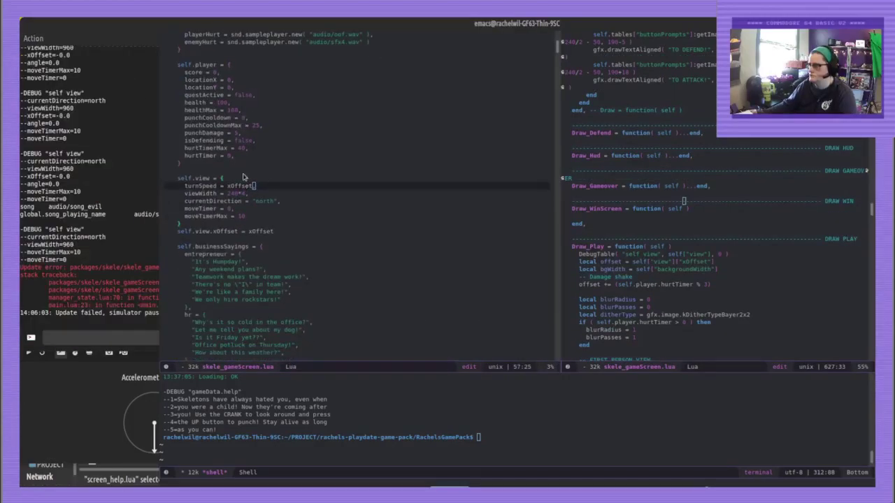
type(",")
left_click(280, 230)
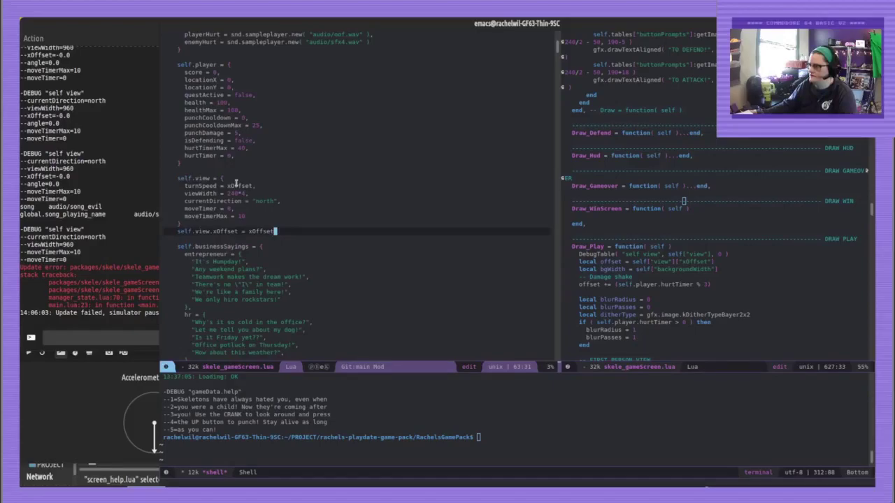
double_click(238, 186)
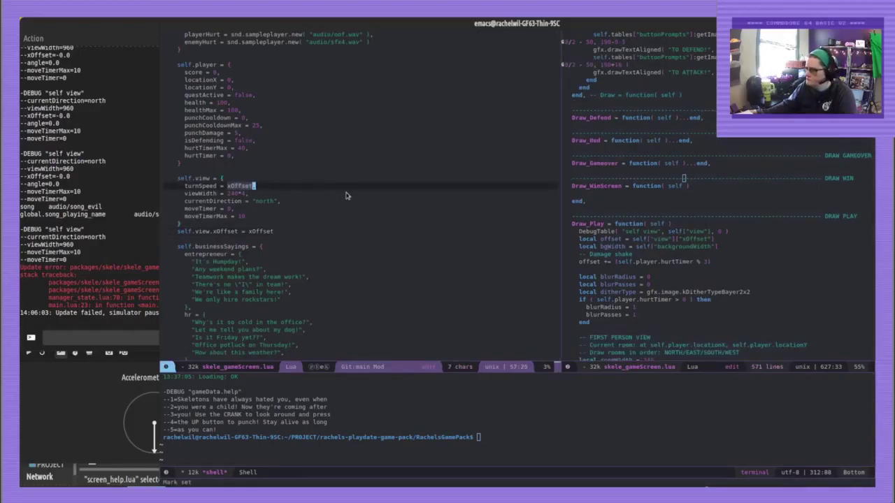
key("BackSpace")
type("4")
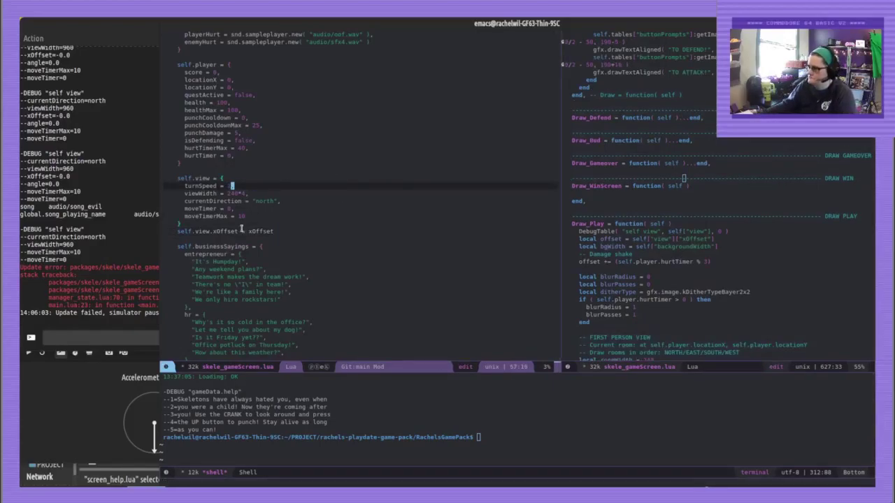
Delete self.view.xOffset from the line below the self.view table and add xOffset = 0, as the table's first field
left_click_drag(239, 230, 178, 231)
key("BackSpace")
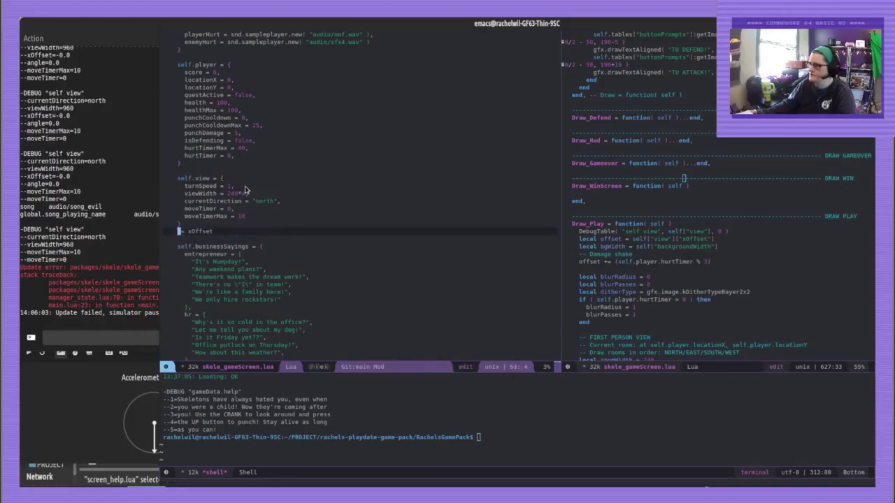
left_click(246, 187)
key("Up")
key("Return")
type("xxOffset =")
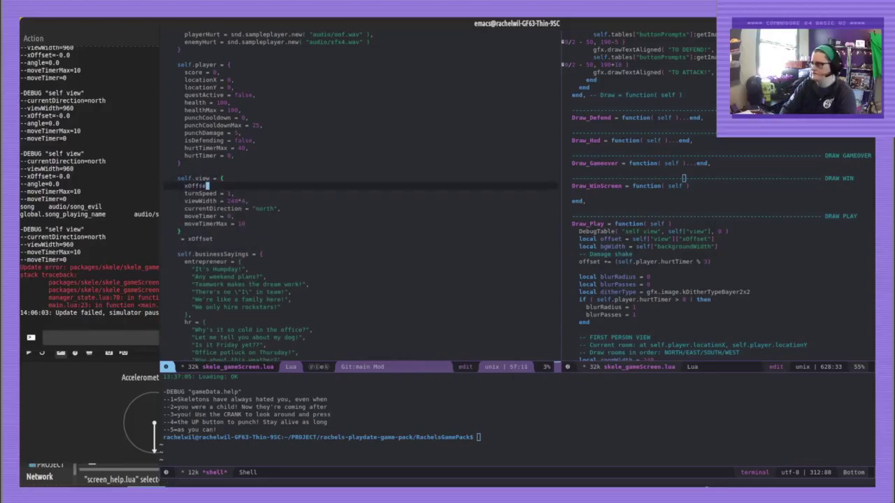
Remove the leftover = xOffset line below the self.view table and try to save the file
key("Down")
key("Down")
key("Down")
key("Down")
key("Down")
key("Down")
key("Down")
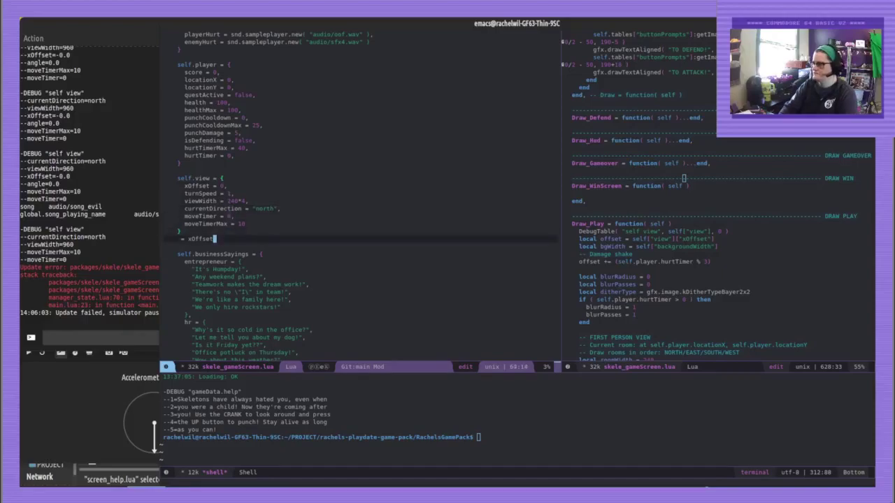
key("shift+Home")
key("BackSpace")
key("BackSpace")
key("ctrl+s")
key("ctrl+x")
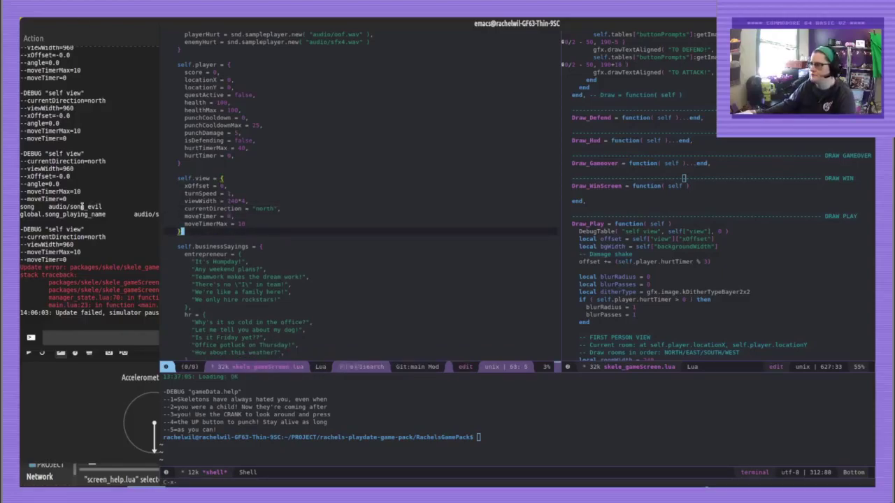
Close the console and simulator windows, and rebuild the game with ./build-and-run.sh in the terminal
left_click(92, 205)
key("alt+F4")
left_click(107, 198)
key("alt+F4")
left_click(110, 210)
key("Up")
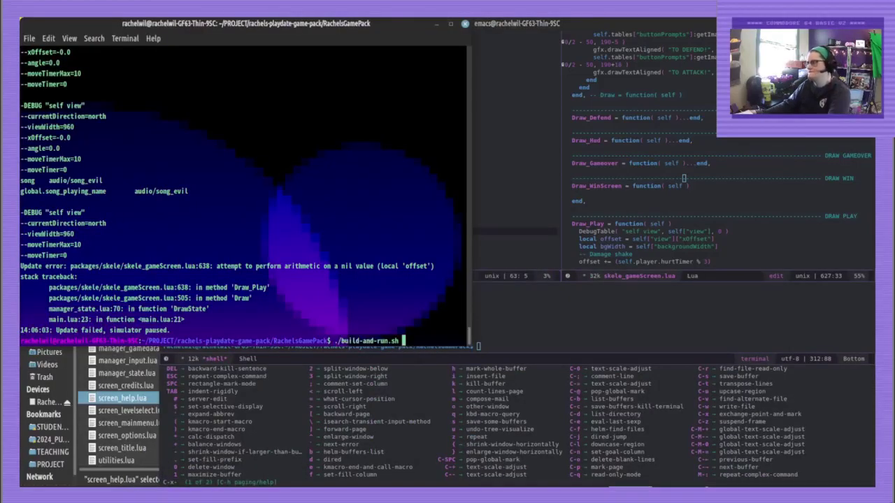
key("Return")
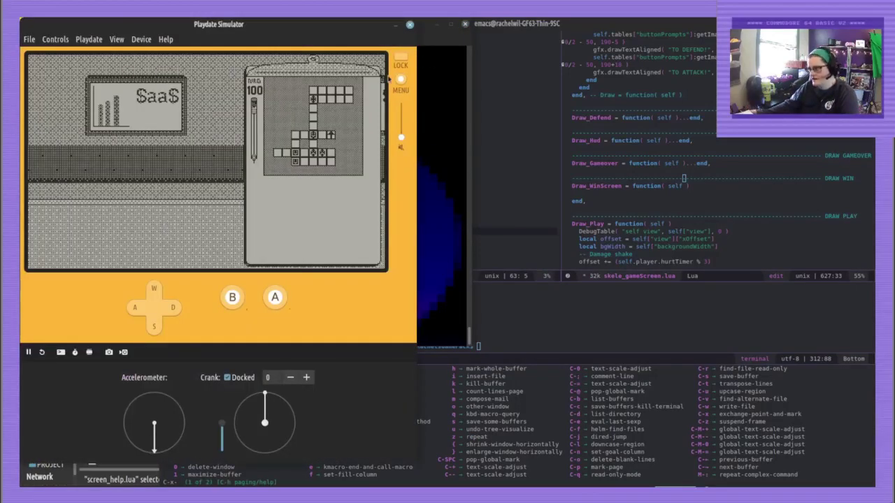
Check the self view debug output, test Lairmail again from game select, and close the simulator
left_click(429, 95)
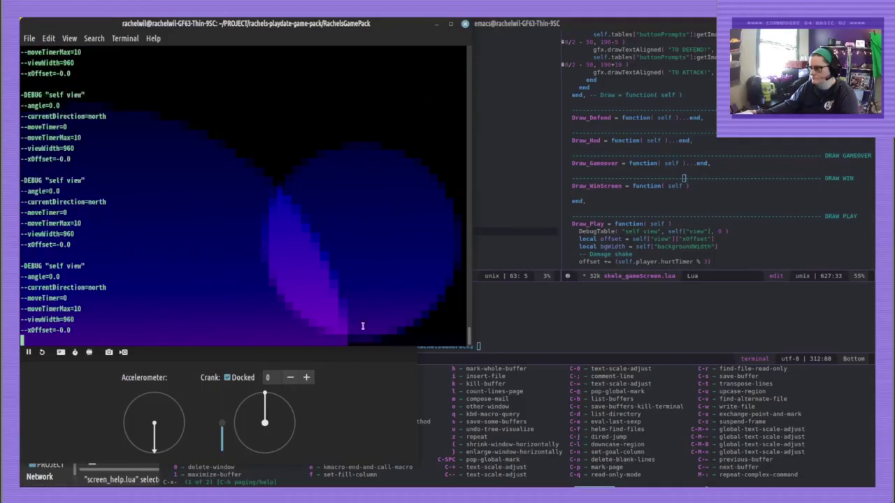
left_click(353, 393)
left_click(401, 79)
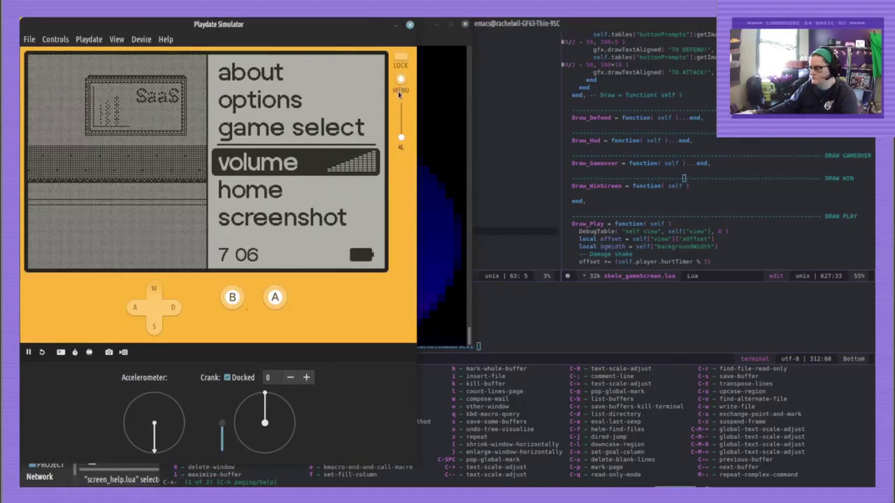
key("Up")
key("period")
key("w")
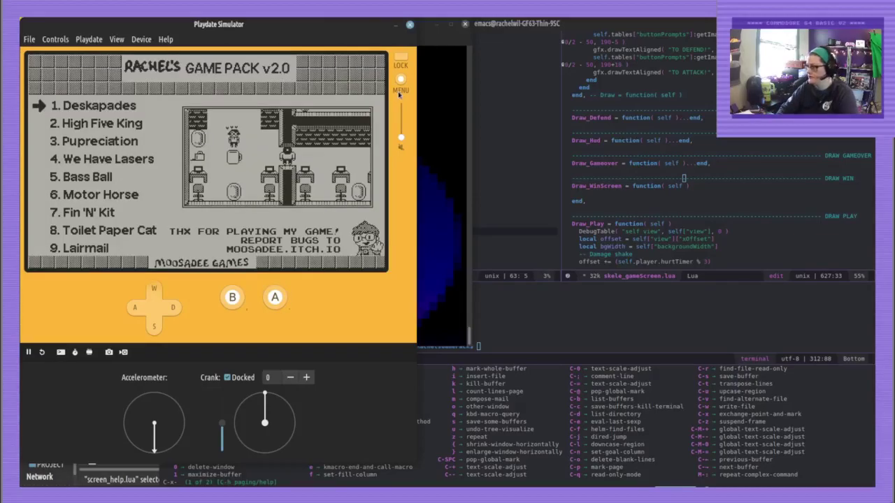
key("period")
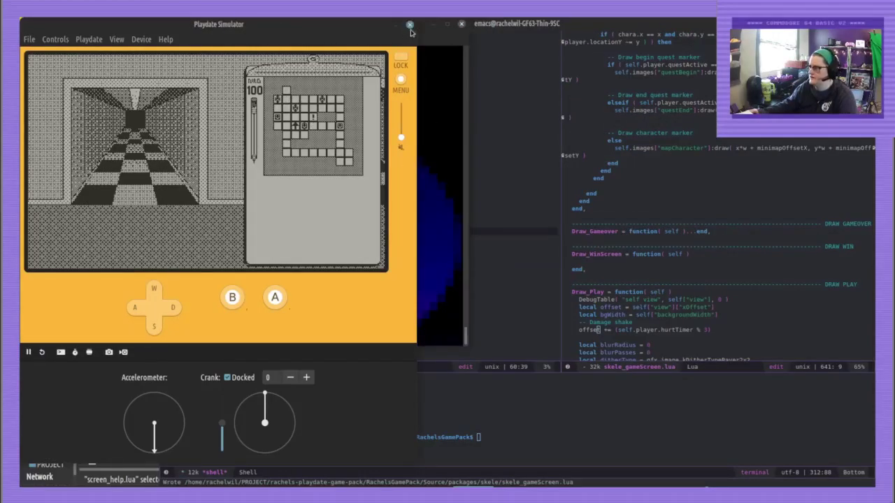
left_click(411, 27)
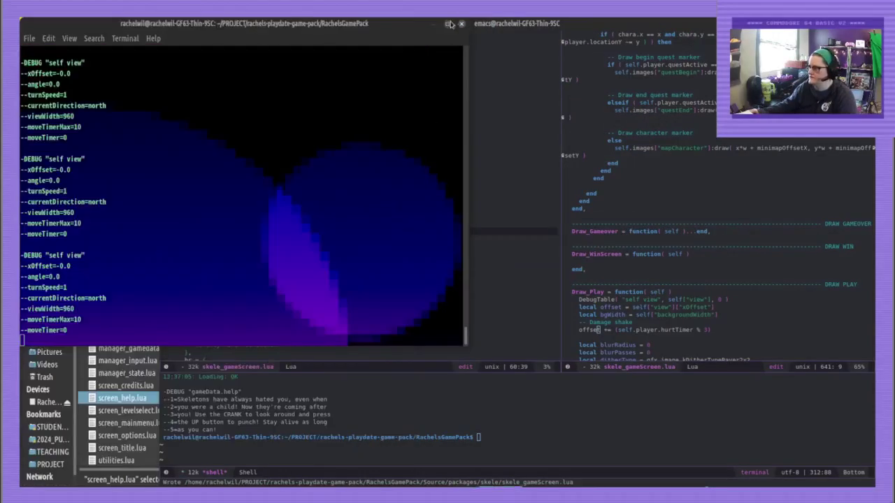
Switch back to the code editor, delete the DebugTable "self view" line from Draw_Play in skele_gameScreen.lua, and save the file
left_click(480, 42)
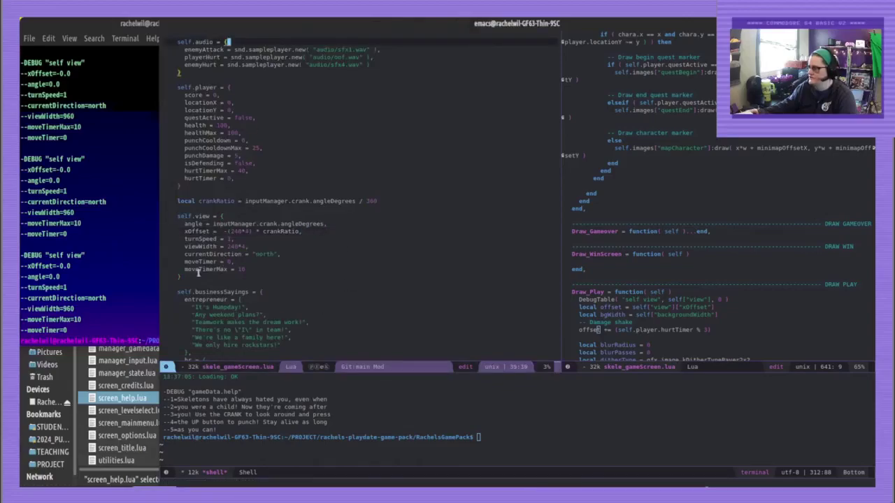
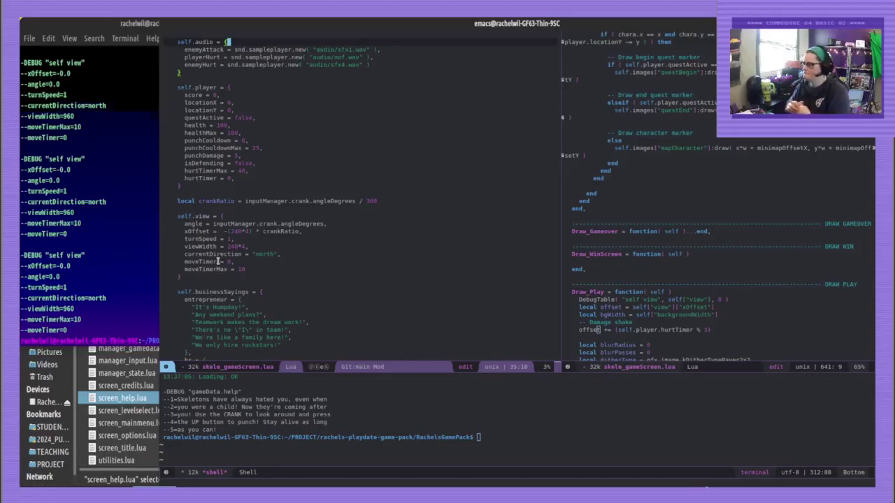
left_click(742, 298)
key("shift+Up")
key("BackSpace")
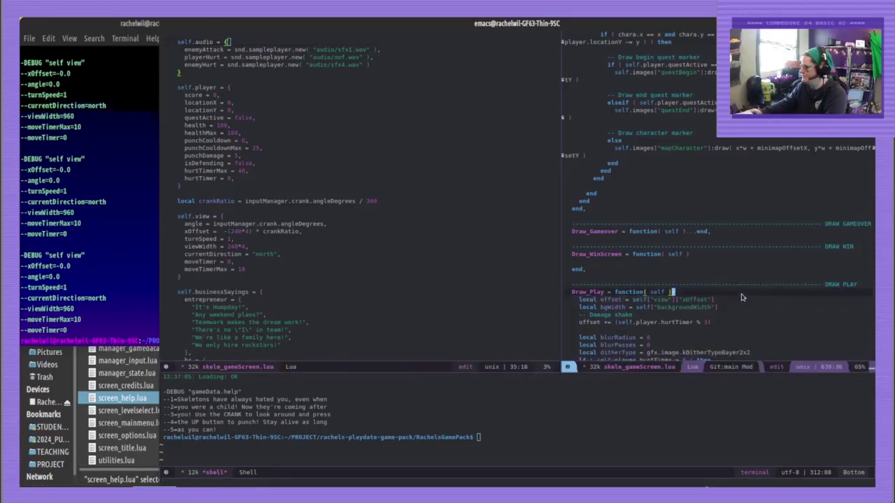
key("ctrl+x")
key("ctrl+s")
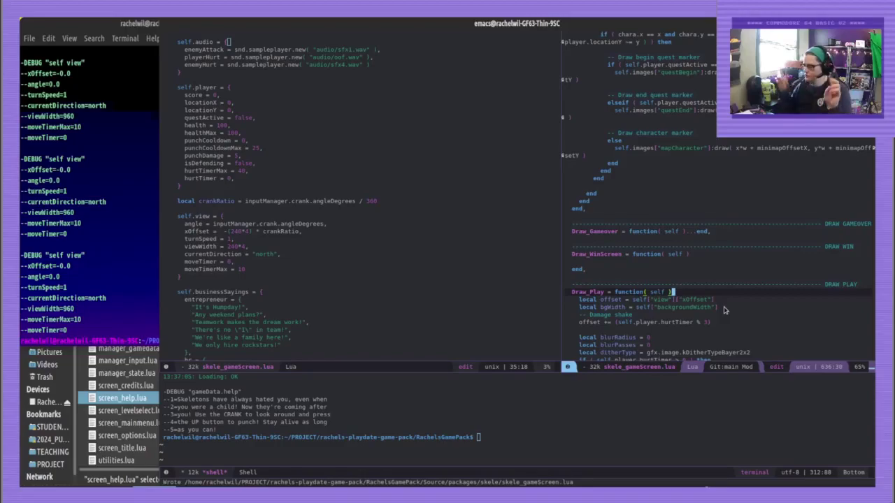
Switch to GIMP, review the open win.xcf and titlescreens.xcf images, and look through the project's design folder for existing artwork
left_click(287, 493)
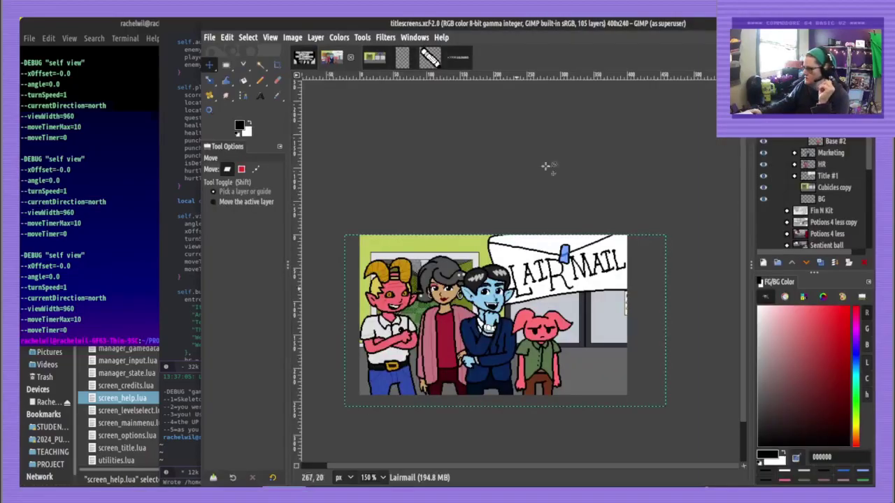
double_click(436, 23)
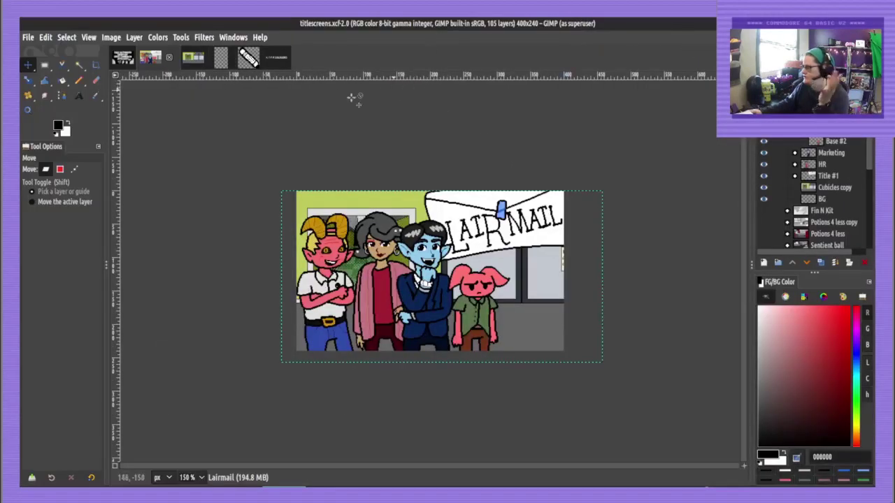
left_click(130, 62)
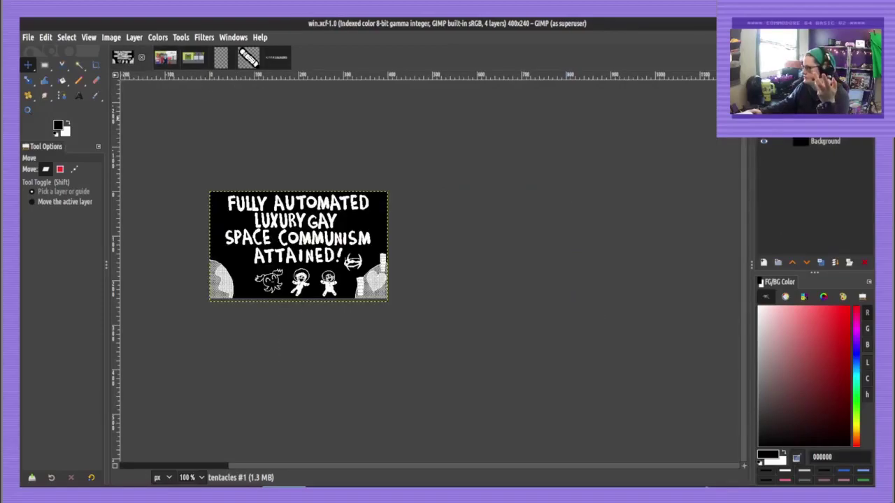
left_click(165, 60)
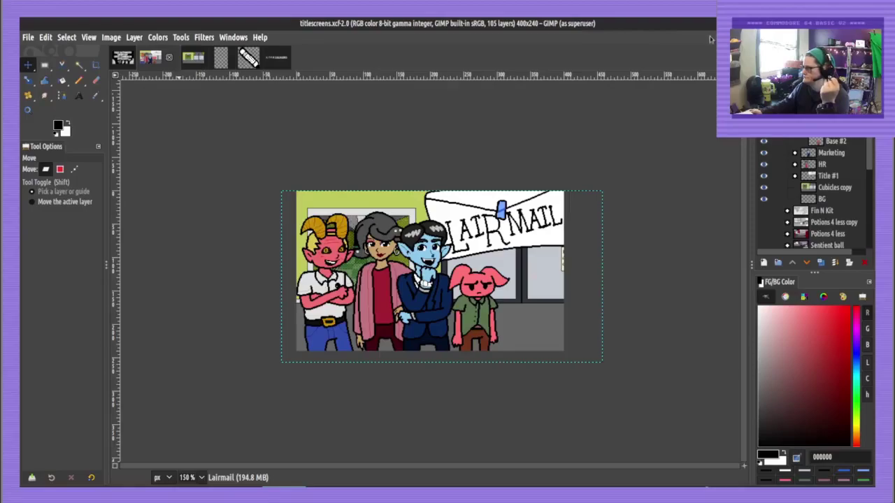
left_click(101, 494)
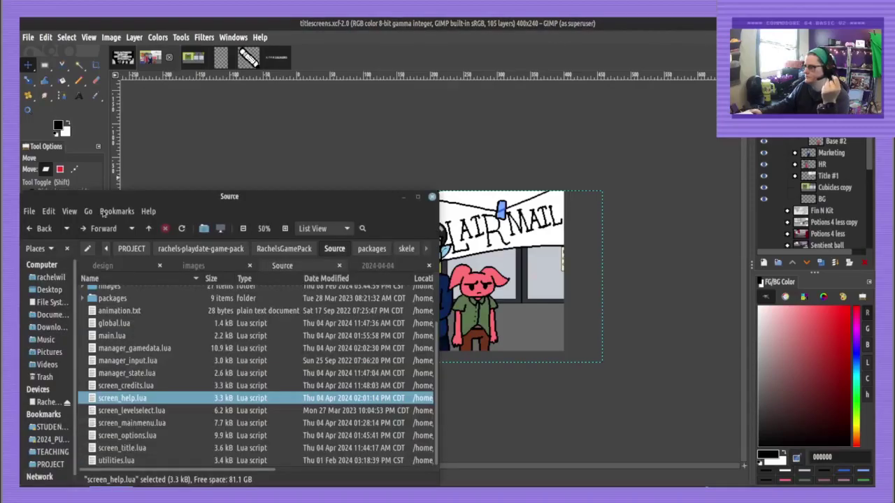
left_click(102, 266)
scroll(164, 368, "down", 5)
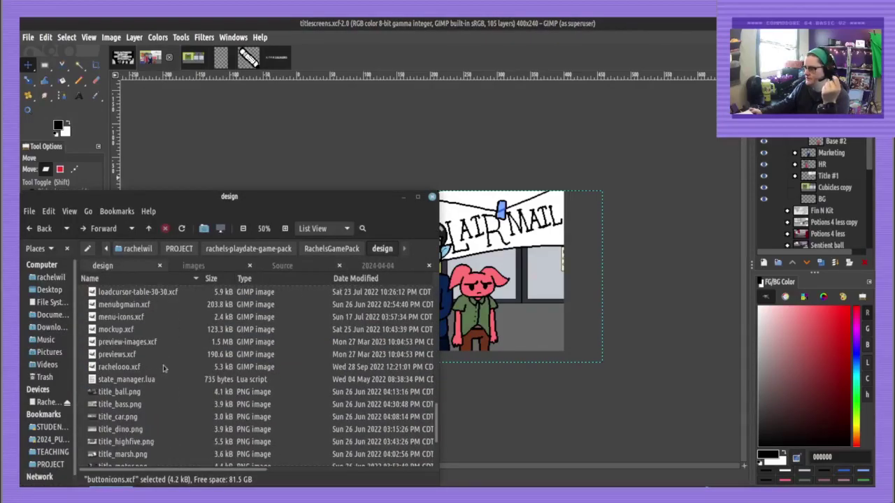
scroll(165, 369, "up", 1)
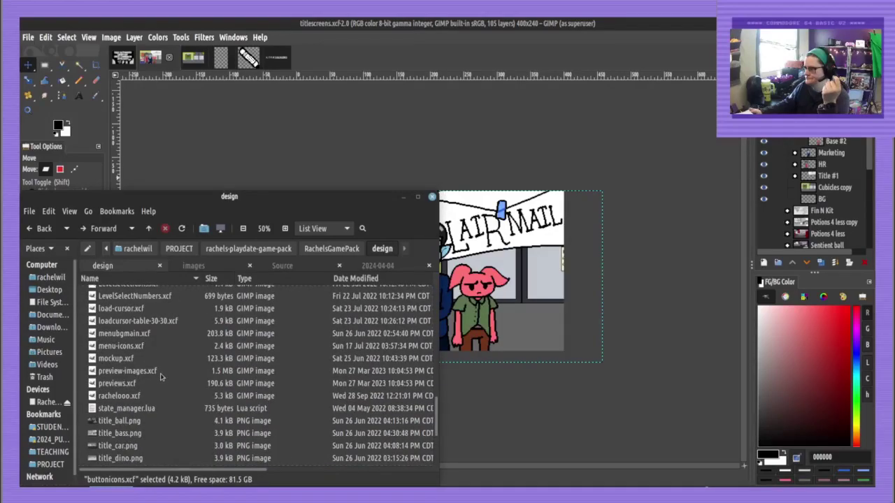
scroll(161, 377, "up", 2)
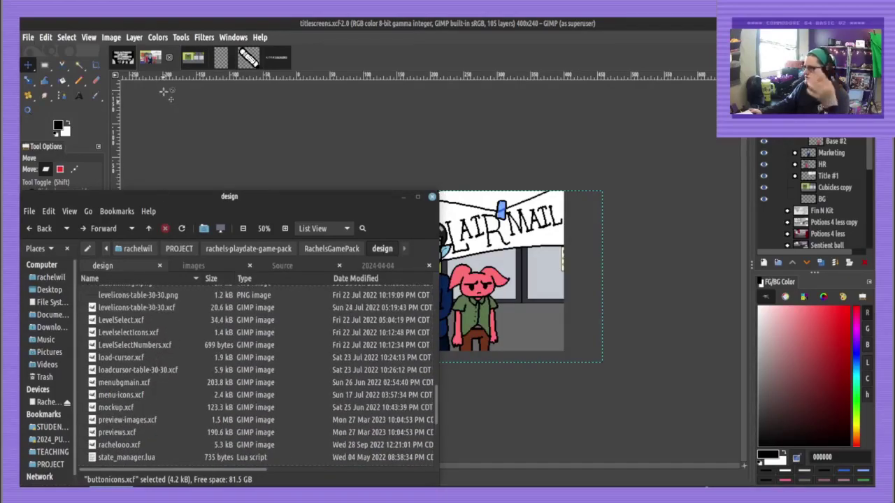
Create a blank 400x240 image, start saving it, and copy the path of the design/skele folder from the file manager
left_click(130, 58)
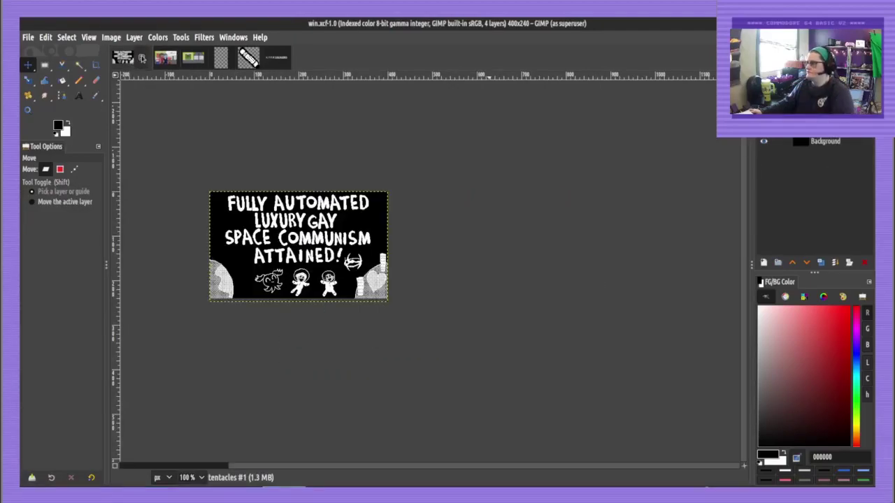
key("ctrl+s")
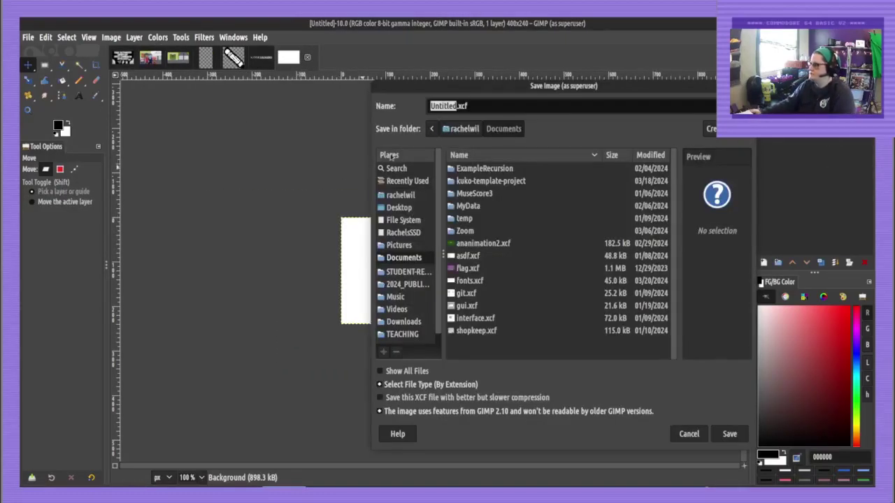
left_click(122, 493)
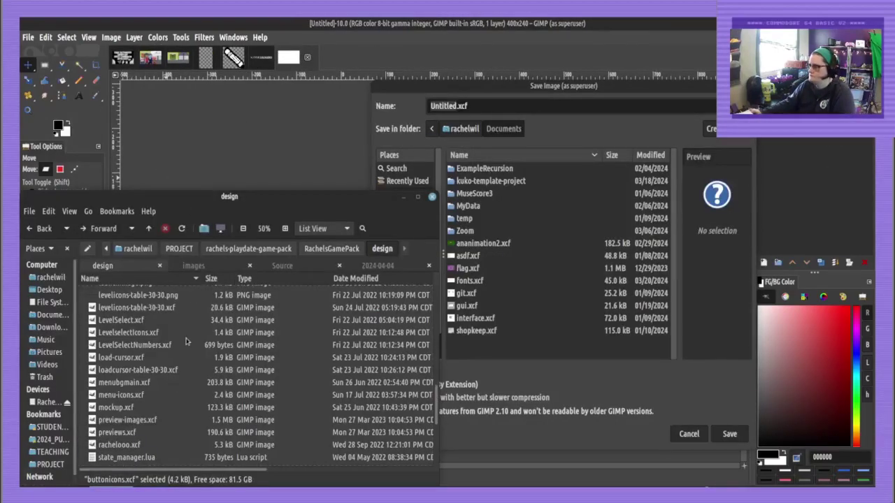
scroll(187, 340, "up", 10)
scroll(113, 442, "down", 4)
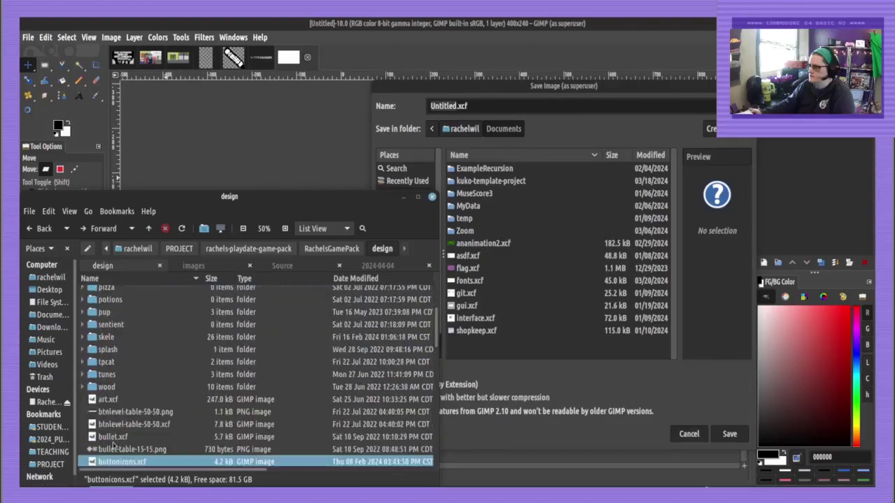
left_click(99, 364)
left_click(99, 351)
double_click(100, 339)
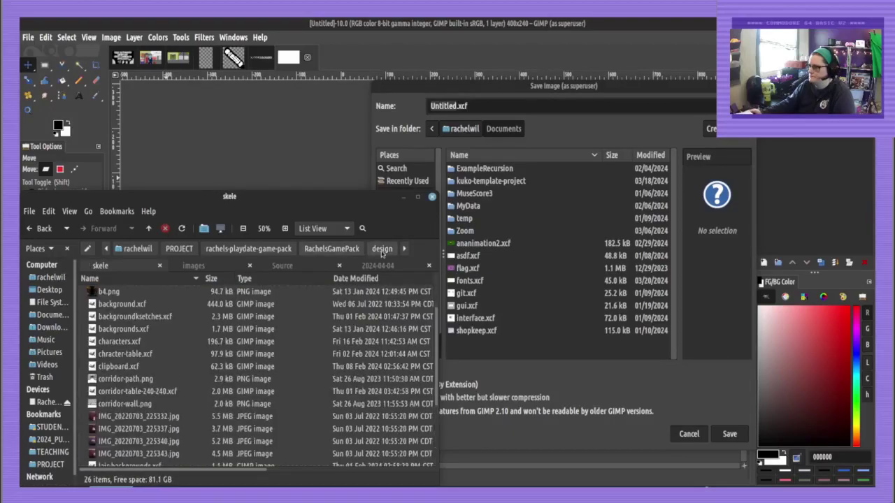
scroll(248, 347, "down", 4)
left_click_drag(355, 265, 363, 131)
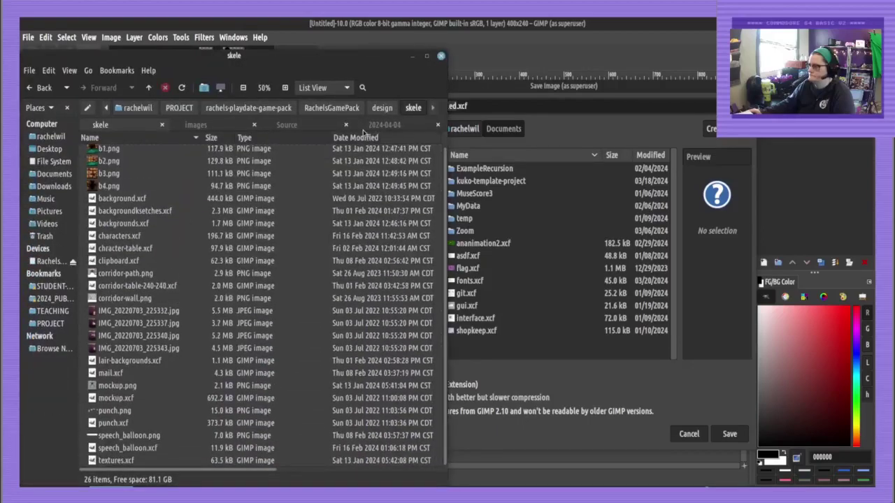
right_click(415, 112)
left_click(421, 164)
Save the new image as win.xcf in the RachelsGamePack/design/skele folder and choose the Pencil tool
left_click(487, 106)
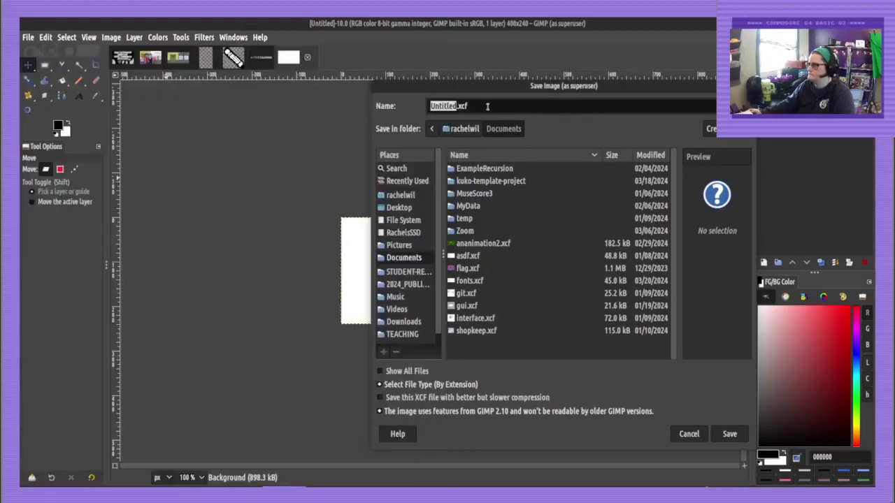
key("ctrl+v")
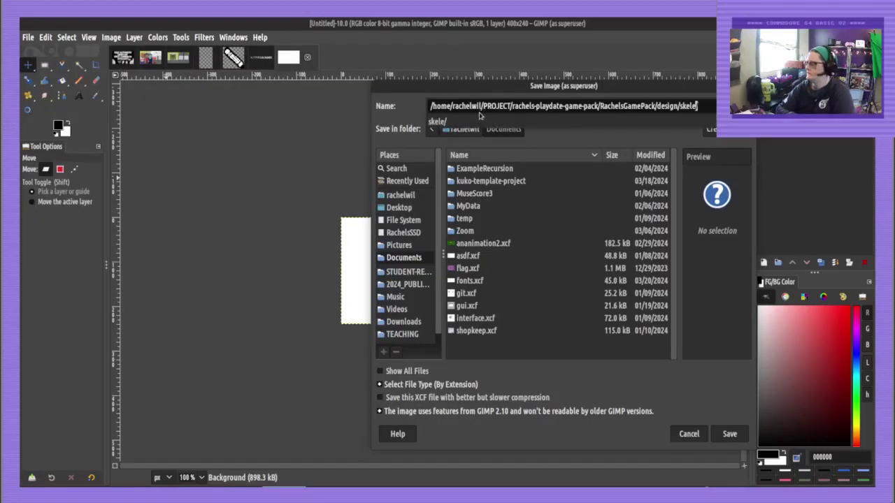
key("Return")
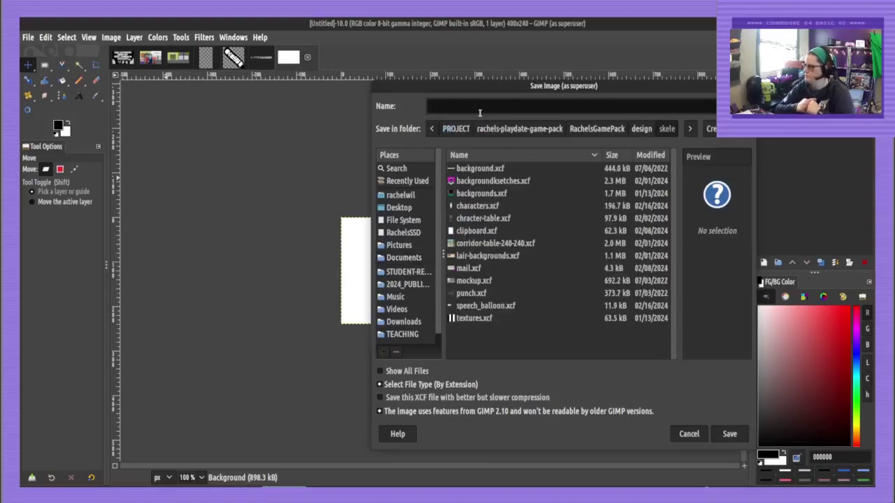
type("win")
key("Return")
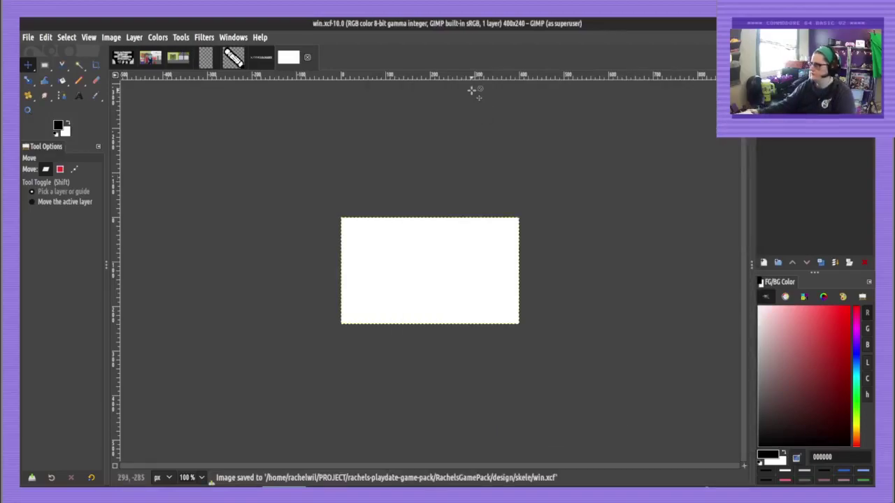
key("n")
scroll(474, 279, "up", 2)
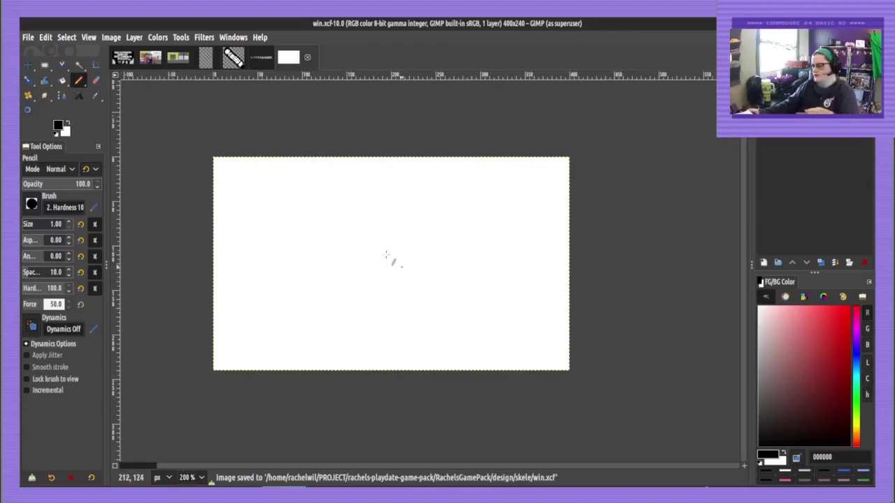
Open win.png from the bass package's images folder in an image viewer as a reference
key("alt+Tab")
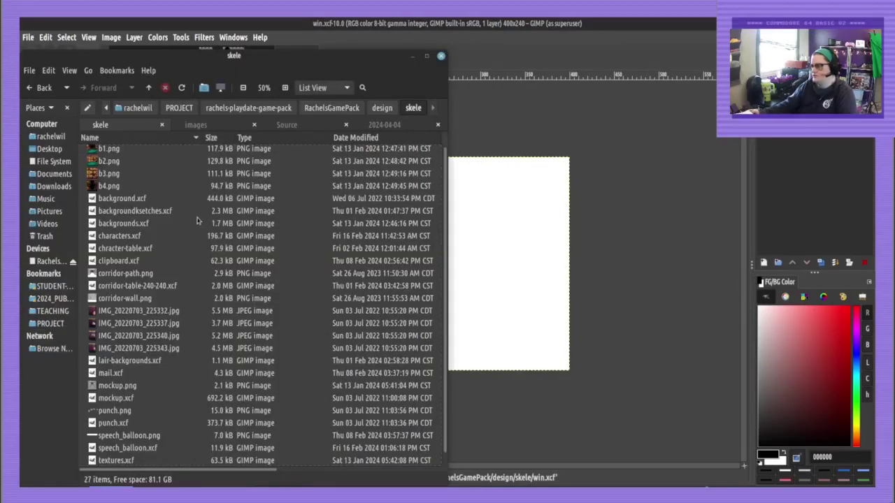
left_click(225, 126)
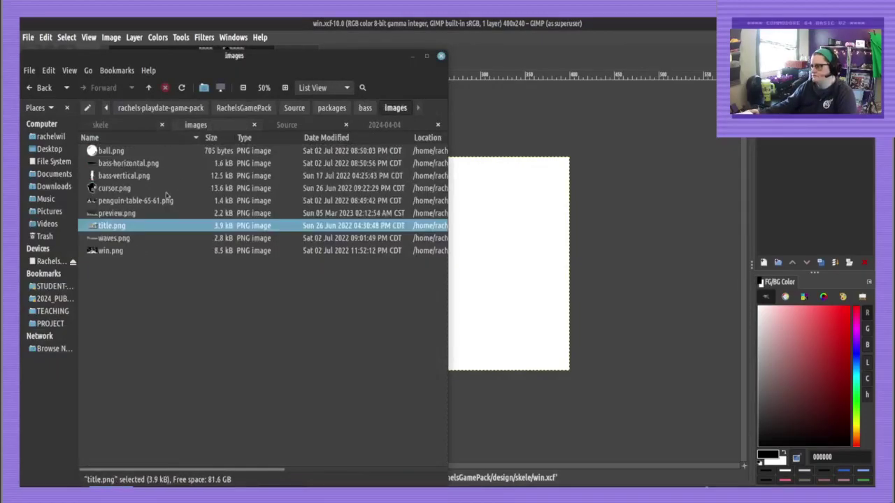
right_click(111, 251)
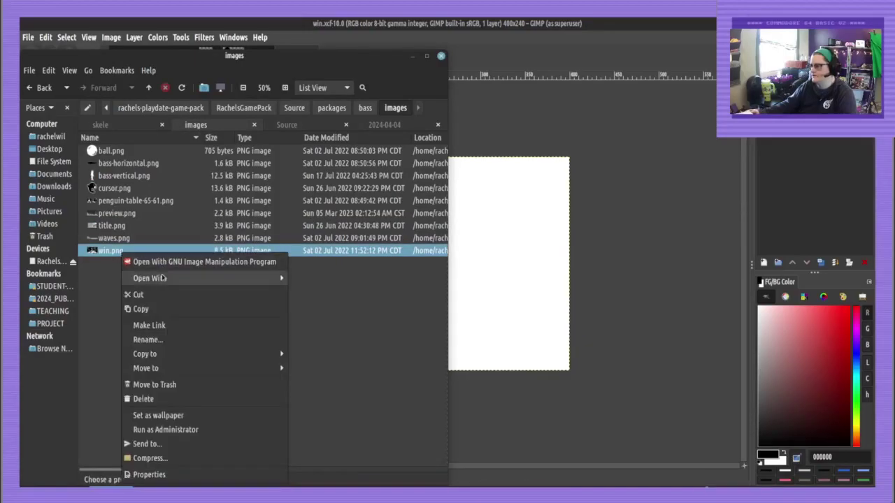
mouse_move(209, 278)
left_click(319, 378)
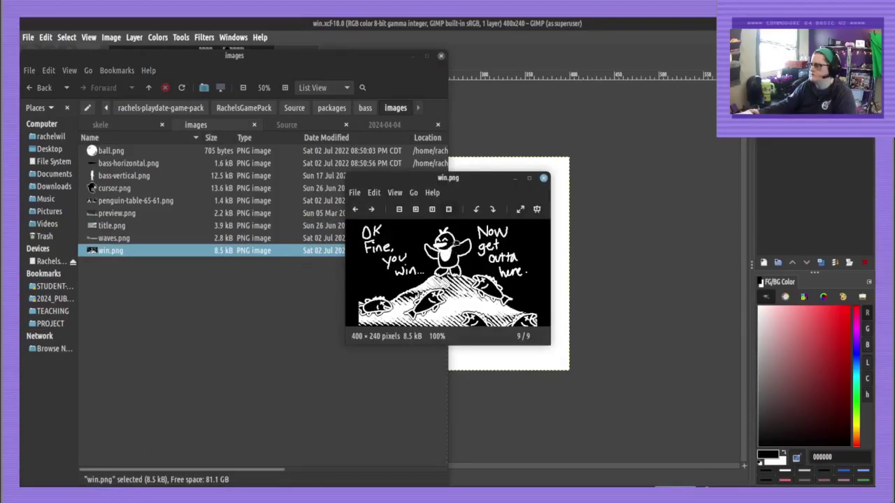
Go up to the packages folder, expand the crank package's images, and view its win.png
key("alt+Left")
key("alt+Left")
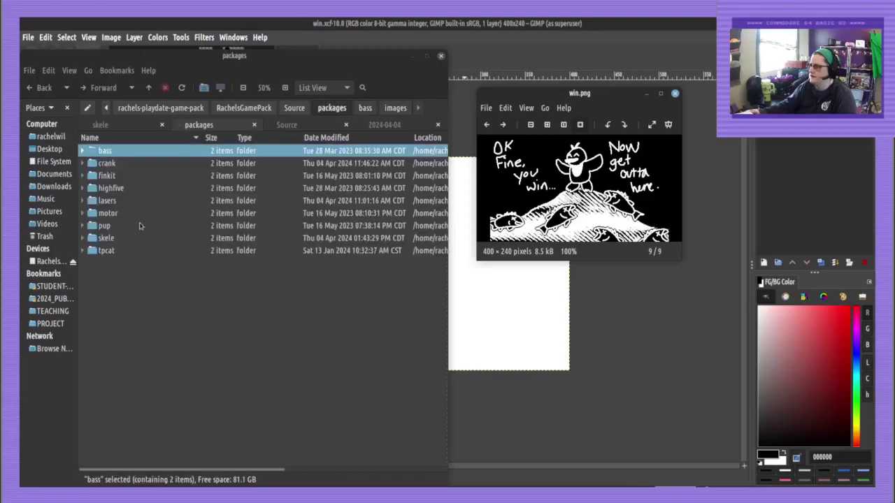
left_click(97, 164)
key("Right")
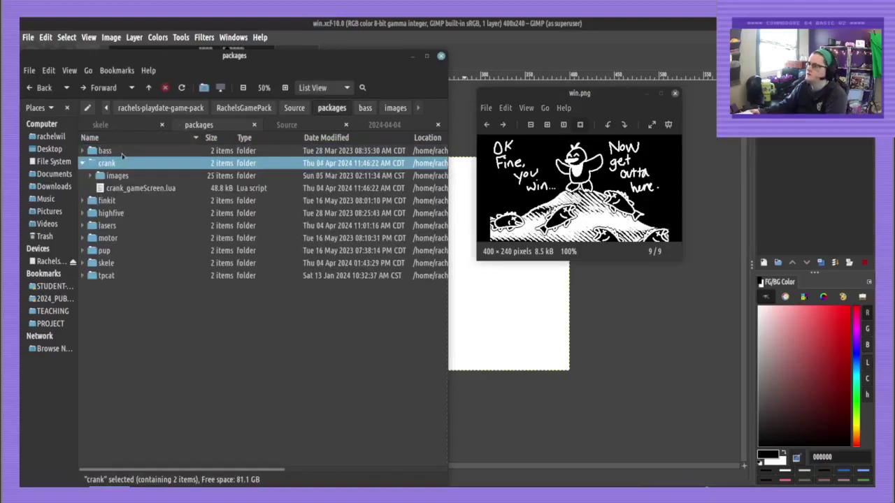
left_click(121, 174)
key("Right")
scroll(123, 224, "down", 3)
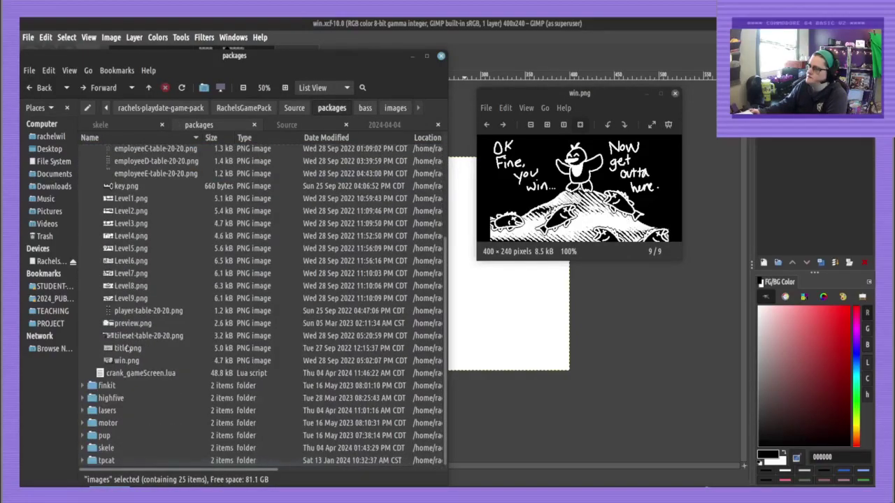
left_click(120, 361)
left_click(256, 286)
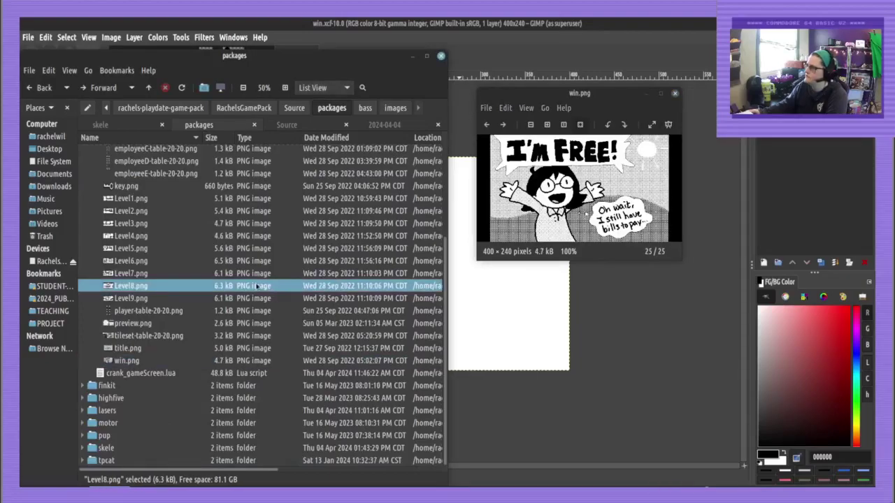
Expand the finkit package's images folder and view its win.png
left_click(80, 386)
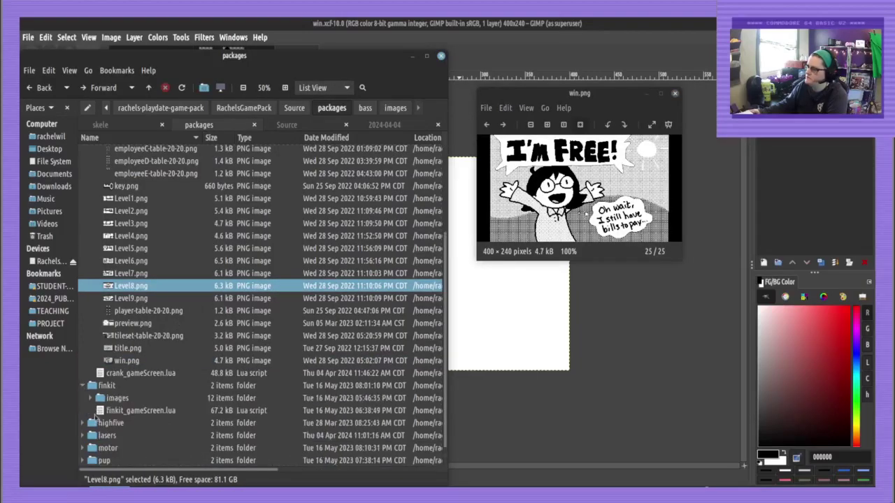
left_click(91, 397)
scroll(116, 434, "down", 5)
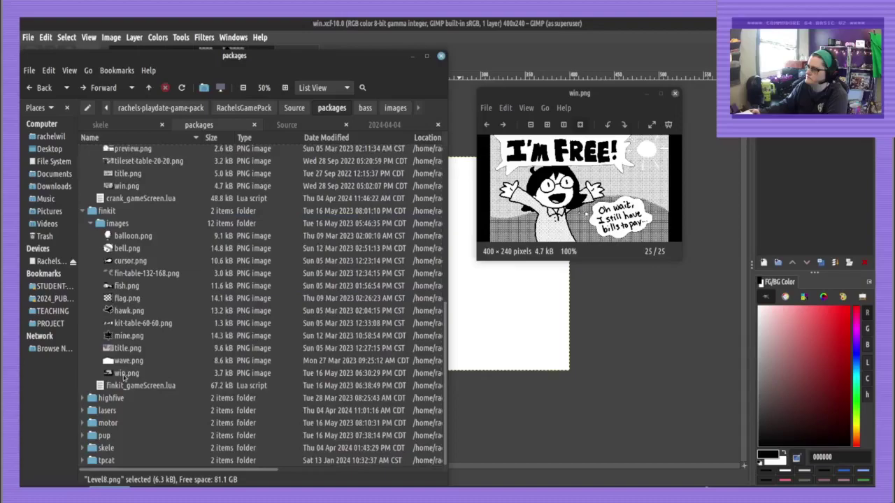
left_click(125, 374)
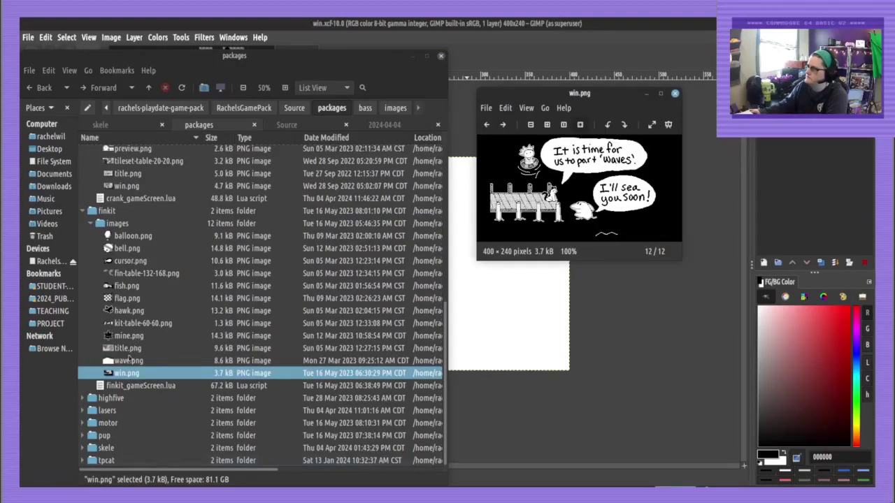
Expand the highfive package's images folder and look through it for a win screen image
left_click(86, 400)
left_click(85, 401)
scroll(89, 405, "down", 1)
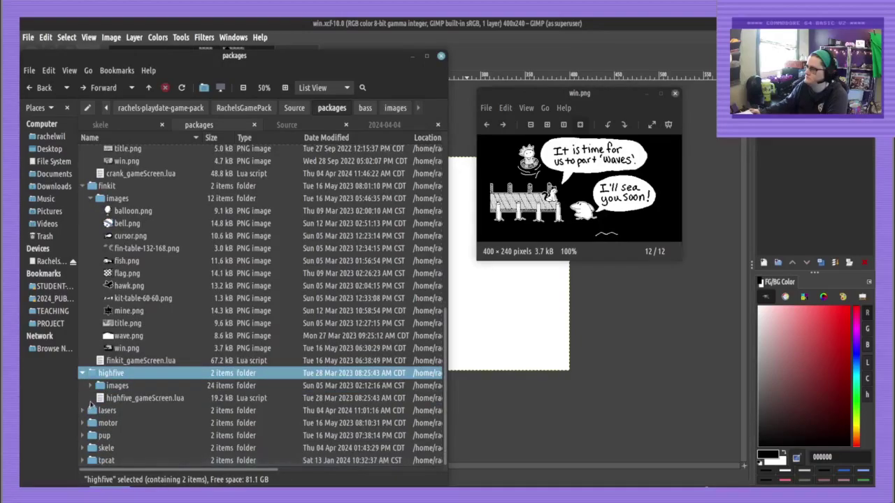
left_click(90, 387)
scroll(97, 391, "down", 3)
scroll(110, 404, "down", 3)
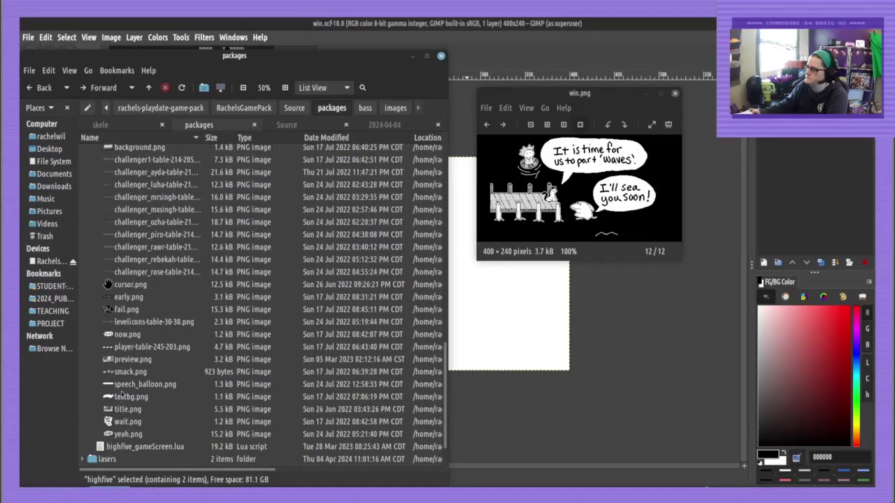
scroll(110, 434, "down", 2)
Expand the lasers package and its images folder to check for a win screen image
left_click(90, 426)
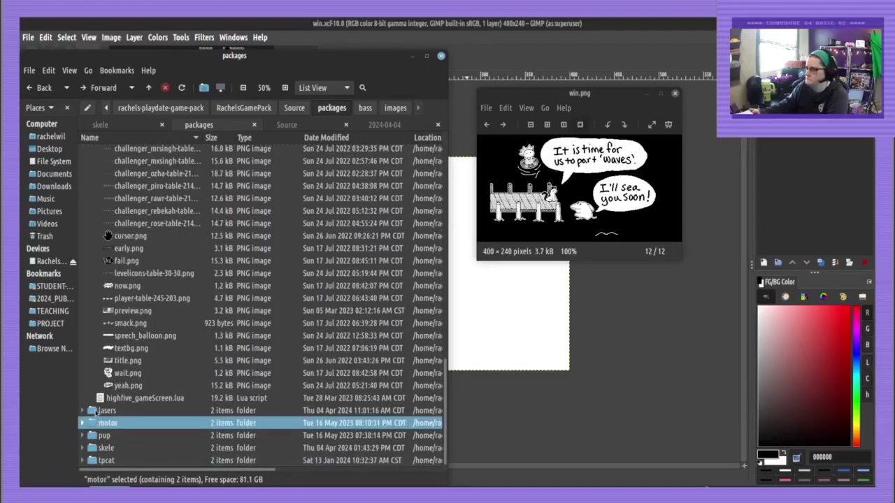
left_click(97, 412)
key("Right")
scroll(107, 417, "down", 1)
key("Down")
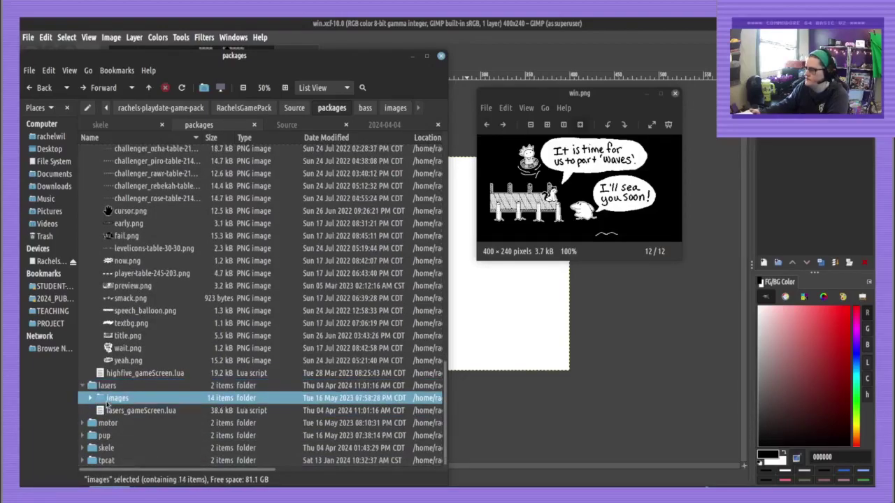
key("Right")
Expand the motor package's images folder and view its win.png
left_click(104, 427)
key("Right")
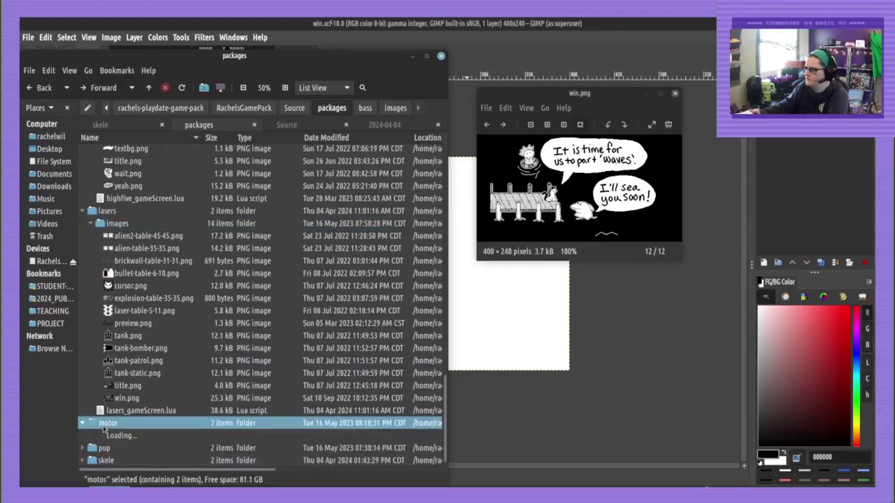
scroll(104, 428, "down", 1)
left_click(113, 410)
key("Right")
scroll(119, 391, "down", 3)
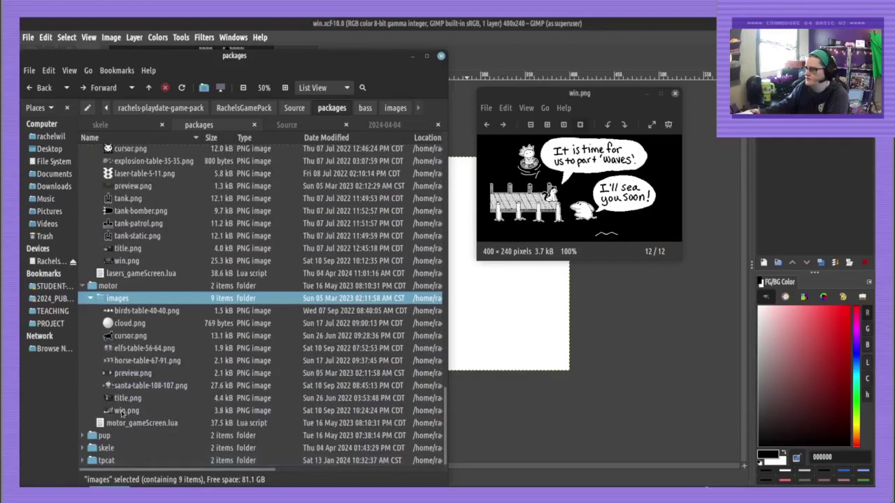
double_click(122, 412)
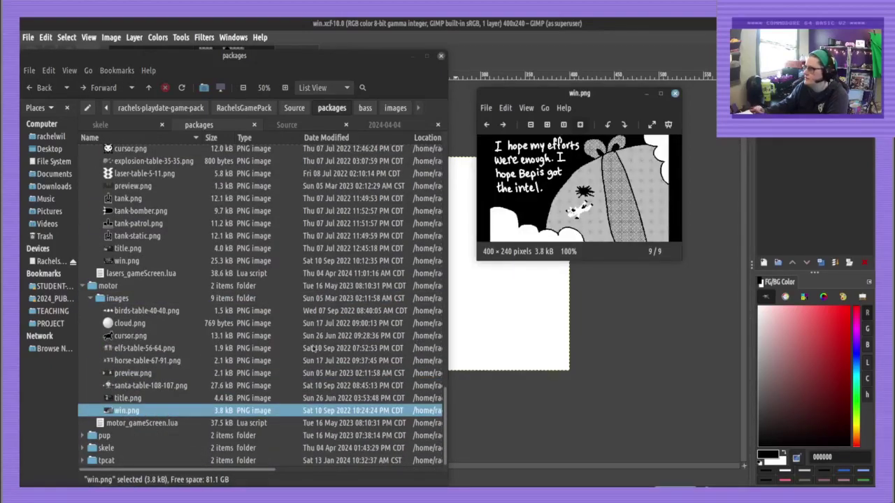
Expand the pup package's images and the skele package to check their contents, and close the image viewer
left_click(83, 436)
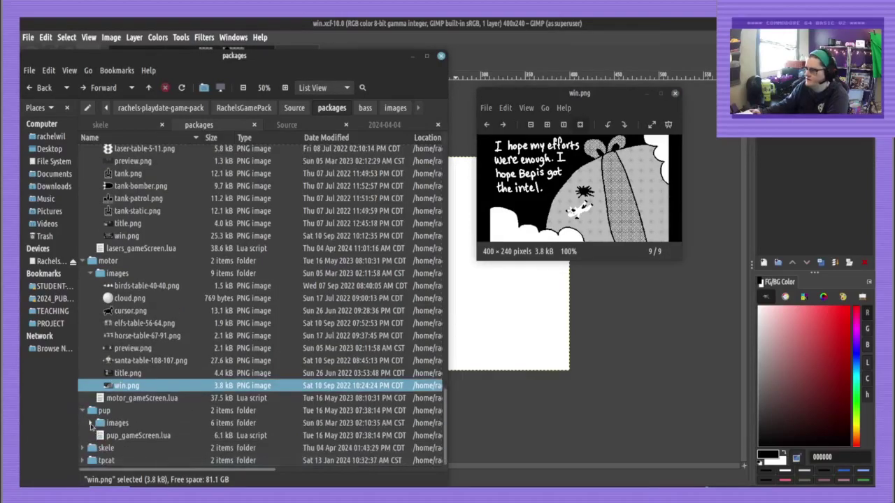
left_click(91, 424)
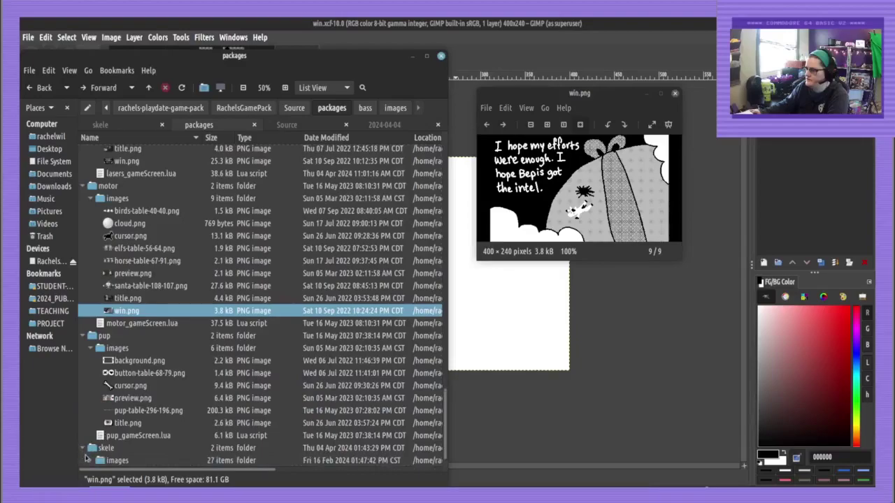
left_click(83, 451)
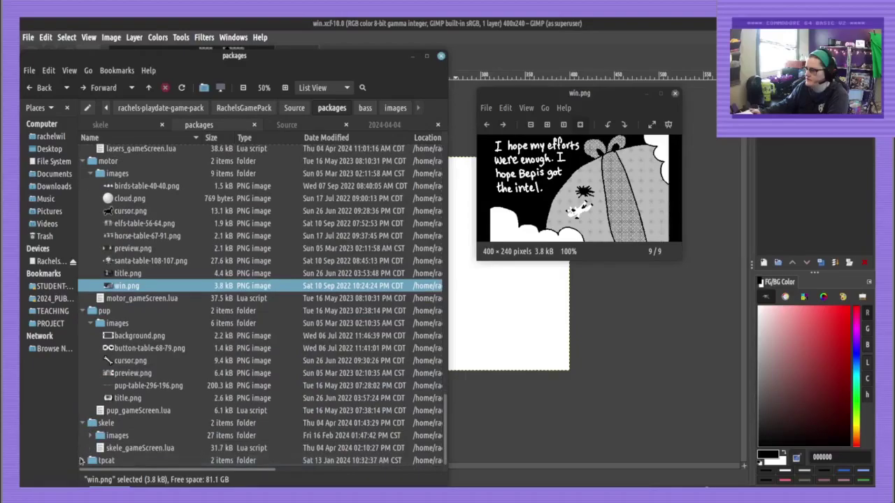
left_click(675, 94)
Return to the blank win.xcf canvas in GIMP and bucket-fill it with black
left_click(659, 122)
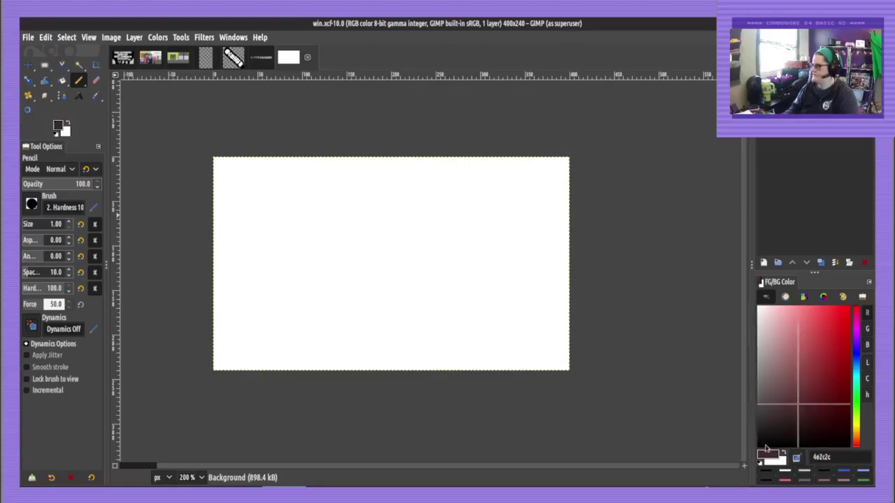
key("shift+b")
left_click(448, 260)
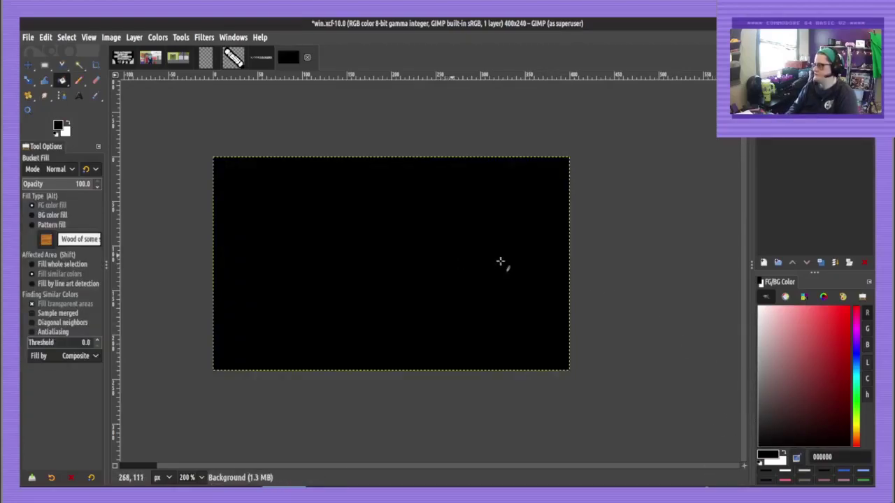
Set up the Pencil tool with white as the foreground colour and a brush size of 2
key("n")
key("x")
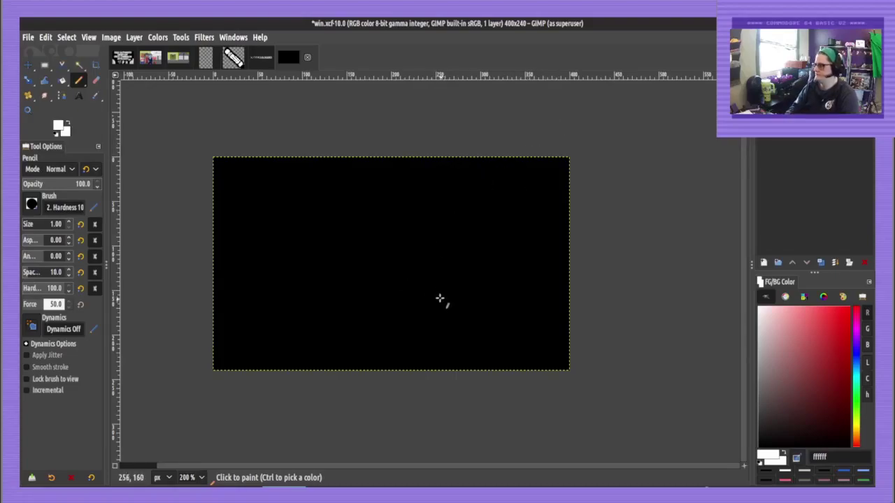
mouse_move(440, 298)
left_mouse_down()
mouse_move(438, 249)
mouse_move(406, 165)
left_mouse_up()
key("ctrl+z")
key("bracketleft")
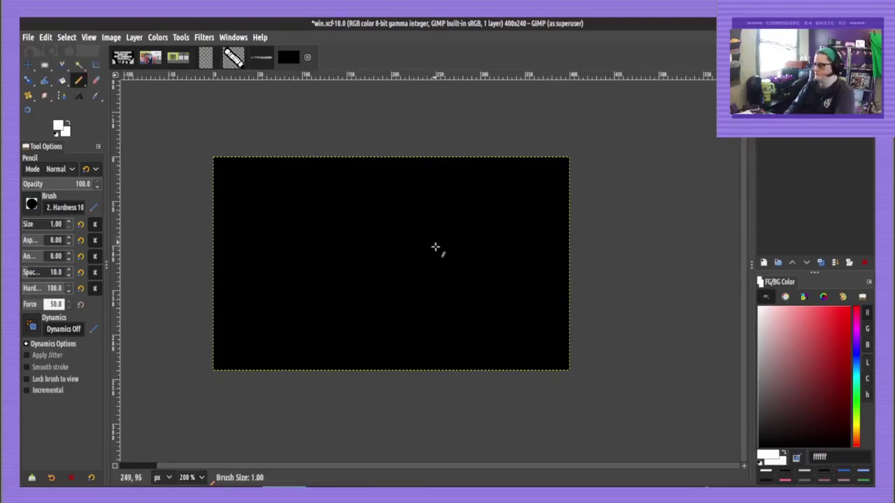
key("bracketright")
mouse_move(441, 305)
left_mouse_down()
mouse_move(439, 232)
mouse_move(412, 159)
left_mouse_up()
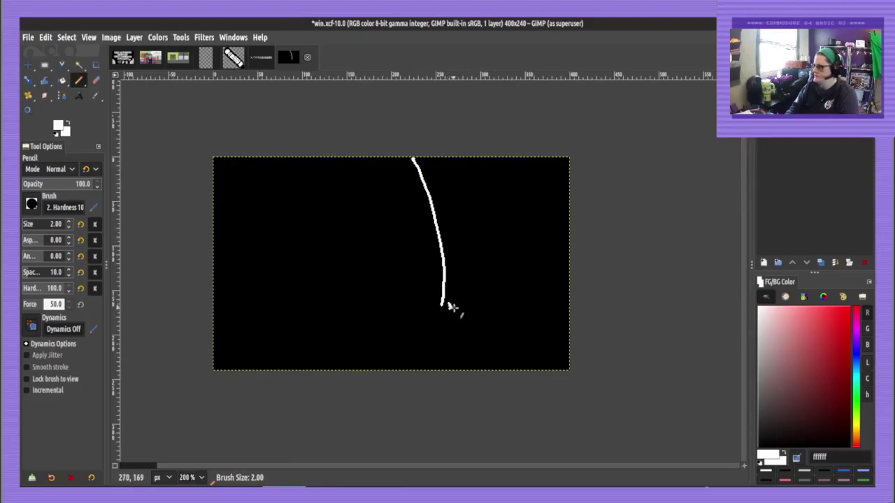
left_click_drag(454, 303, 455, 309)
left_click_drag(457, 310, 588, 311)
key("ctrl+z")
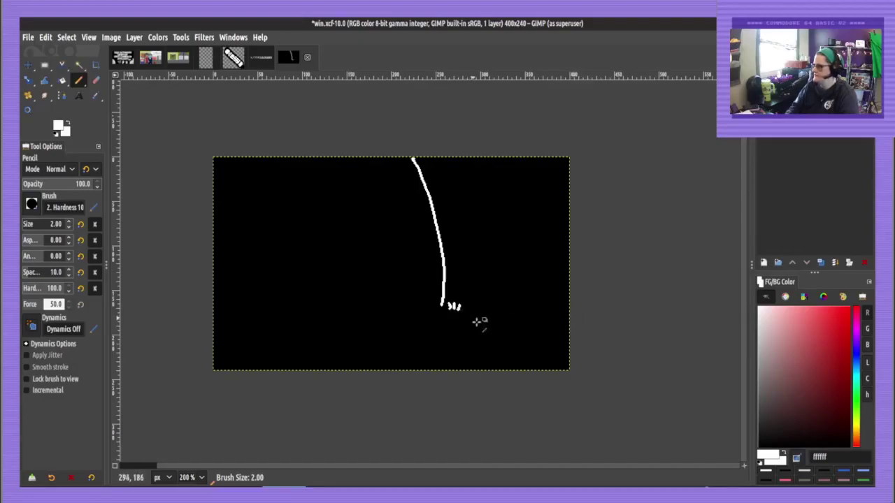
key("ctrl+z")
key("ctrl+z")
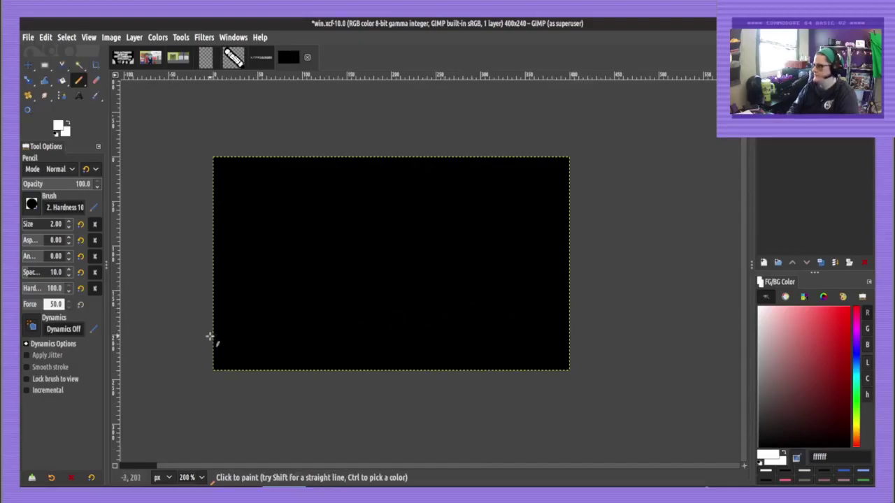
Draw three overlapping white hill outlines across the lower part of the black canvas
mouse_move(201, 350)
left_mouse_down()
mouse_move(242, 326)
mouse_move(344, 310)
mouse_move(508, 374)
left_mouse_up()
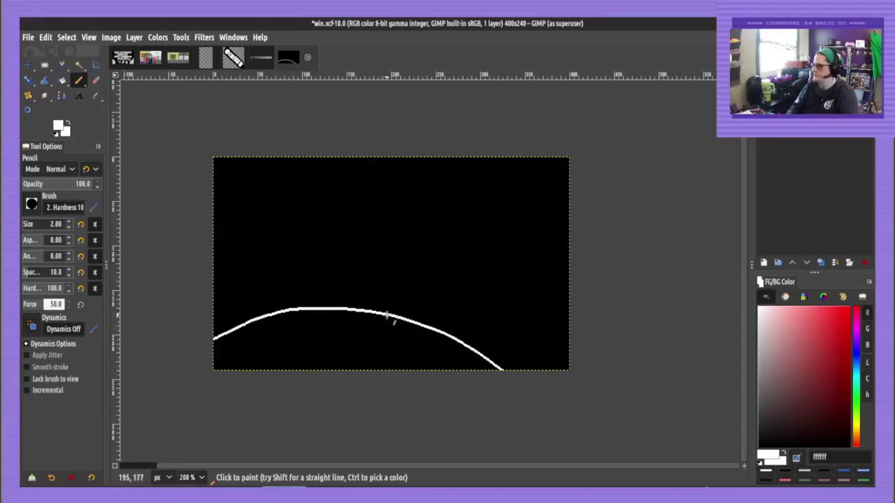
mouse_move(383, 313)
left_mouse_down()
mouse_move(435, 294)
mouse_move(597, 290)
mouse_move(618, 310)
left_mouse_up()
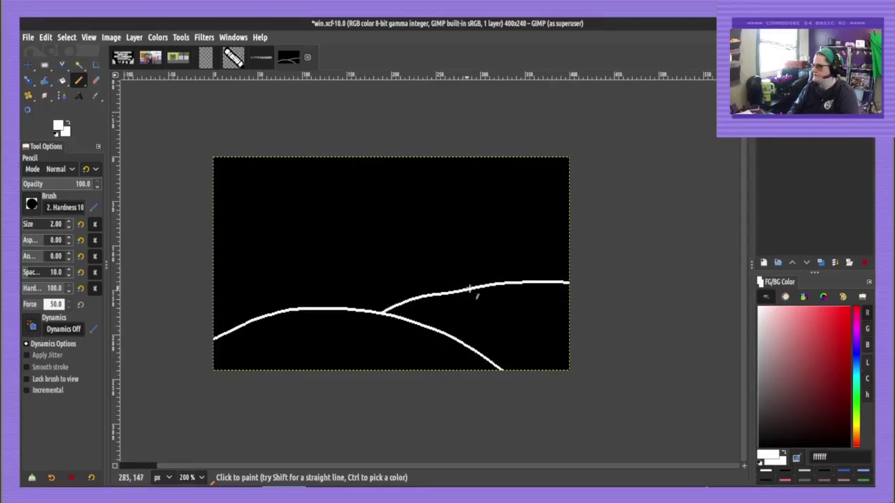
mouse_move(470, 288)
left_mouse_down()
mouse_move(335, 251)
mouse_move(176, 268)
left_mouse_up()
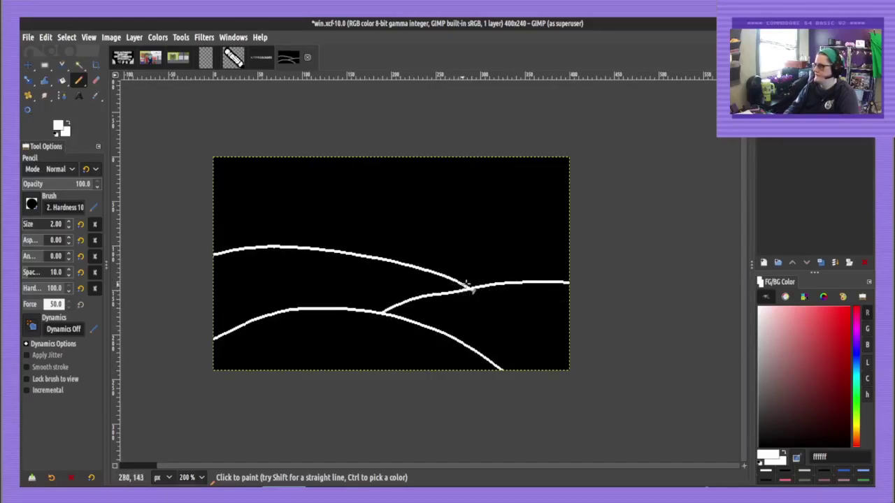
Outline a building on the far hill with a curved side wall, a door and rows of windows reaching the canvas's upper edge
left_click_drag(468, 286, 463, 148)
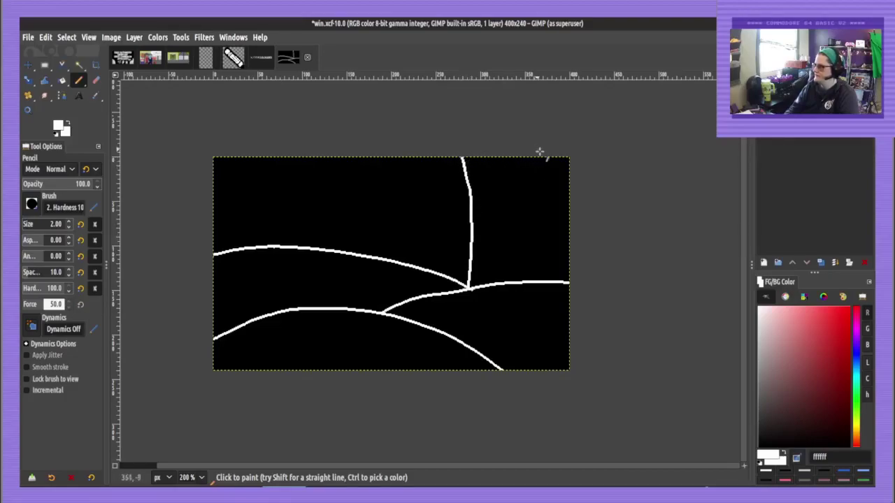
mouse_move(486, 238)
left_mouse_down()
mouse_move(485, 261)
mouse_move(510, 266)
mouse_move(512, 252)
mouse_move(539, 250)
mouse_move(539, 278)
left_mouse_up()
key("ctrl+z")
mouse_move(486, 244)
left_mouse_down()
mouse_move(490, 263)
mouse_move(488, 245)
left_mouse_up()
mouse_move(548, 244)
left_mouse_down()
mouse_move(559, 263)
mouse_move(548, 244)
left_mouse_up()
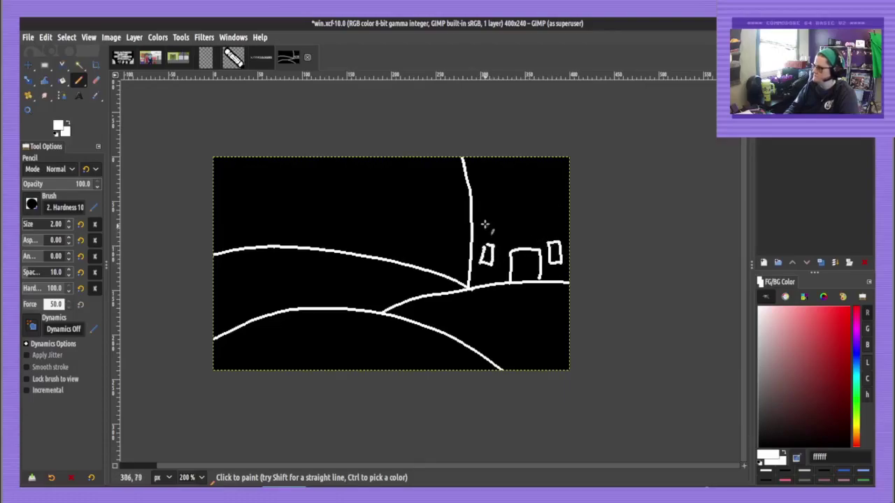
mouse_move(484, 214)
left_mouse_down()
mouse_move(516, 231)
mouse_move(528, 227)
mouse_move(521, 208)
mouse_move(541, 207)
mouse_move(546, 231)
mouse_move(557, 228)
mouse_move(543, 208)
left_mouse_up()
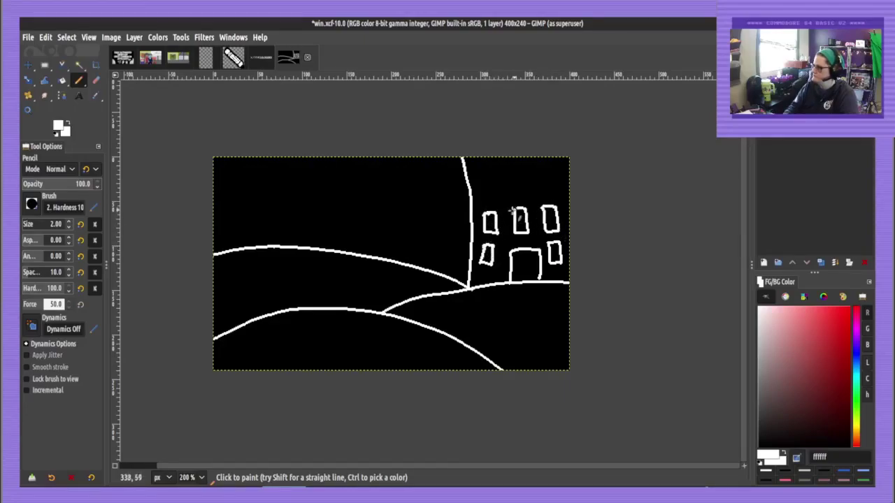
mouse_move(483, 197)
left_mouse_down()
mouse_move(511, 177)
mouse_move(509, 193)
mouse_move(526, 194)
mouse_move(525, 179)
mouse_move(559, 186)
left_mouse_up()
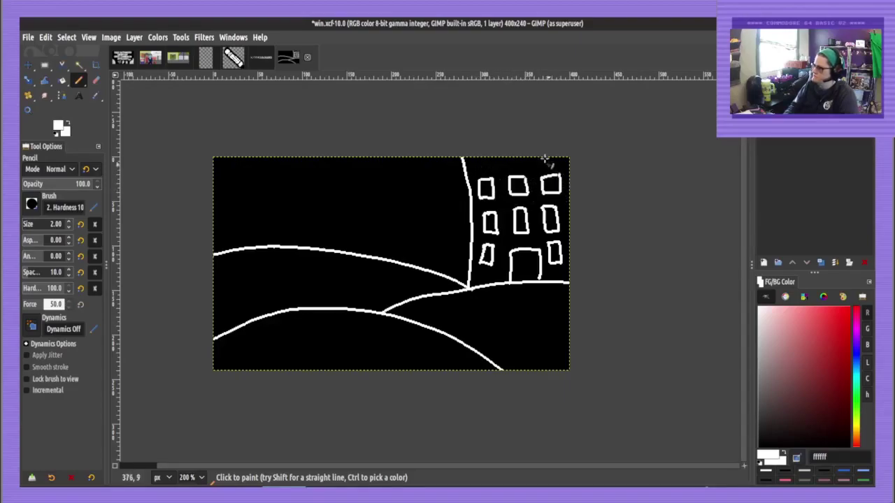
mouse_move(538, 158)
left_mouse_down()
mouse_move(542, 165)
mouse_move(523, 158)
mouse_move(491, 166)
mouse_move(491, 158)
left_mouse_up()
Bucket-fill all of the building's window outlines with white
key("shift+b")
left_click(481, 162)
left_click(486, 187)
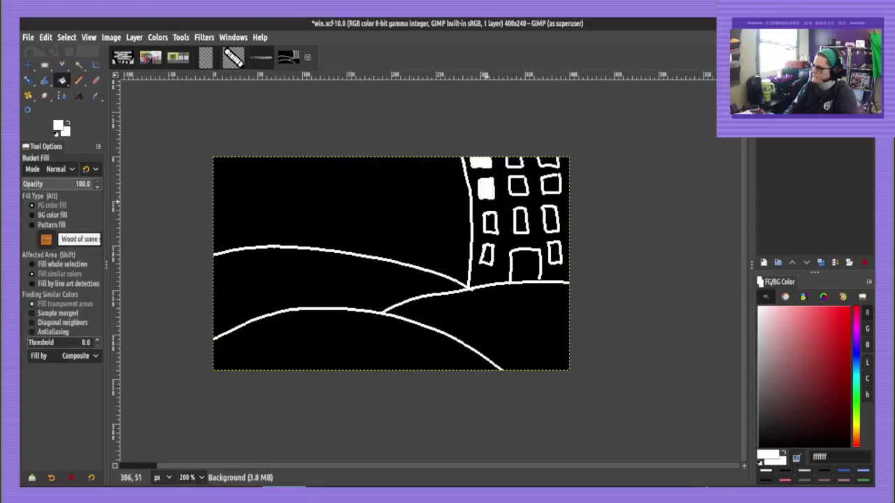
left_click(489, 209)
key("ctrl+z")
left_click(491, 221)
left_click(486, 251)
left_click(519, 221)
left_click(517, 185)
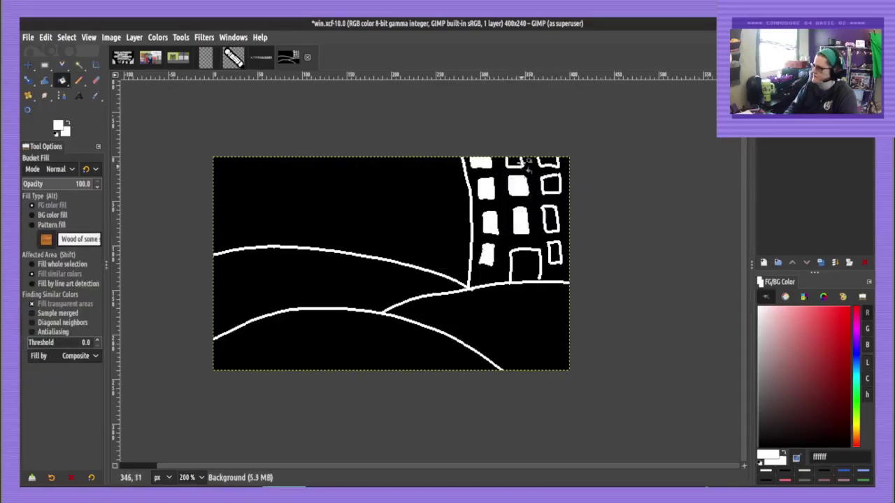
left_click(515, 163)
left_click(549, 161)
left_click(551, 184)
left_click(551, 220)
left_click(555, 251)
Close the gap at the base of the door outline with the Pencil and fill the door with white
key("n")
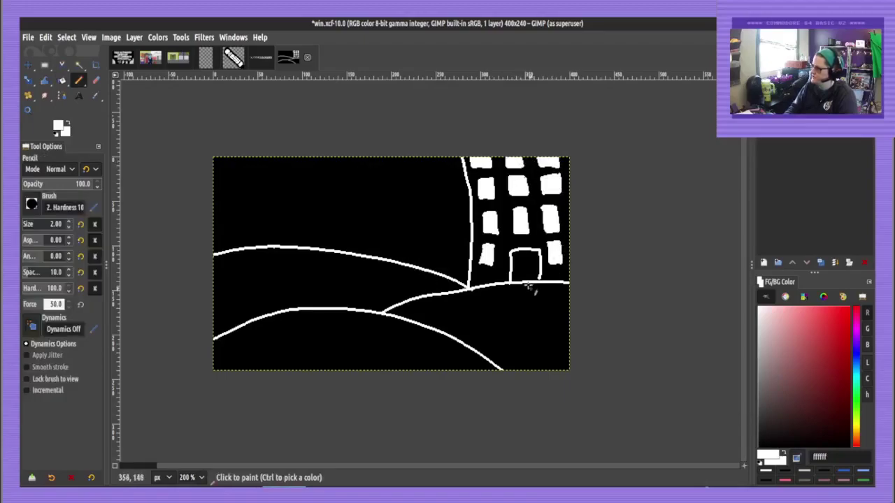
left_click(539, 280)
key("shift+b")
key("n")
left_click(537, 279)
key("shift+b")
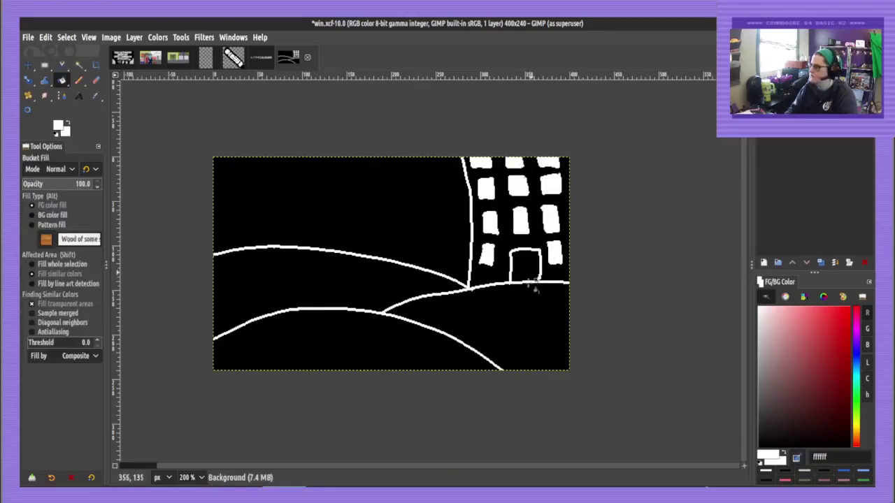
left_click(530, 274)
Draw a crescent moon in the sky near the canvas's upper left corner and fill it with white
key("n")
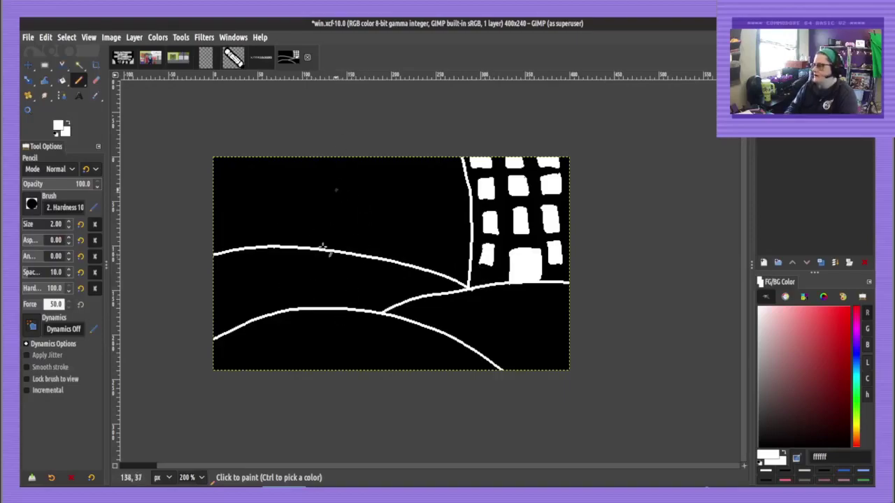
mouse_move(238, 168)
left_mouse_down()
mouse_move(228, 188)
mouse_move(253, 188)
mouse_move(237, 168)
left_mouse_up()
key("ctrl+z")
key("shift+b")
left_click(232, 178)
Add a new layer for pencil sketching in red (ff0000) and save the image
key("n")
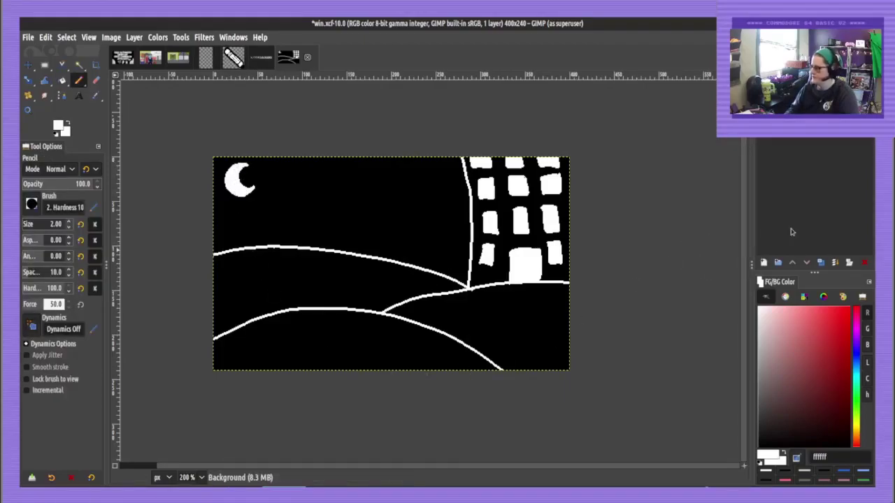
left_click(763, 263)
key("Return")
left_click_drag(829, 339, 851, 306)
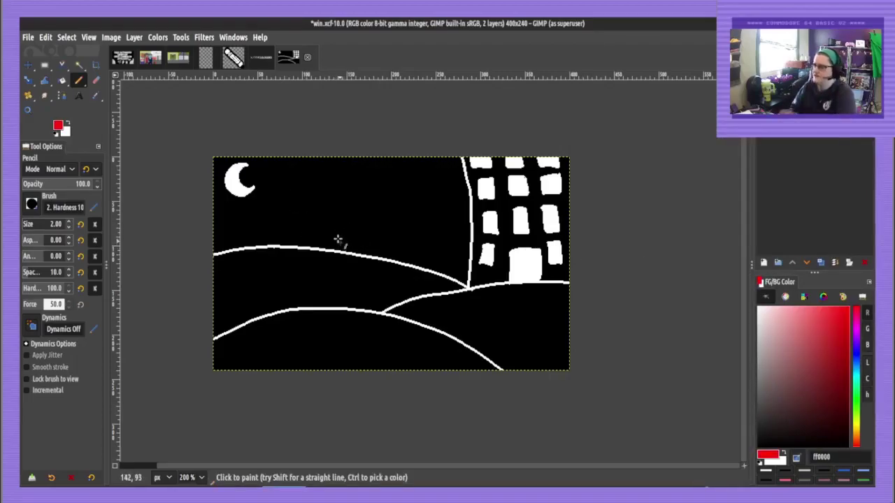
scroll(341, 242, "down", 1)
scroll(343, 240, "up", 5)
key("ctrl+s")
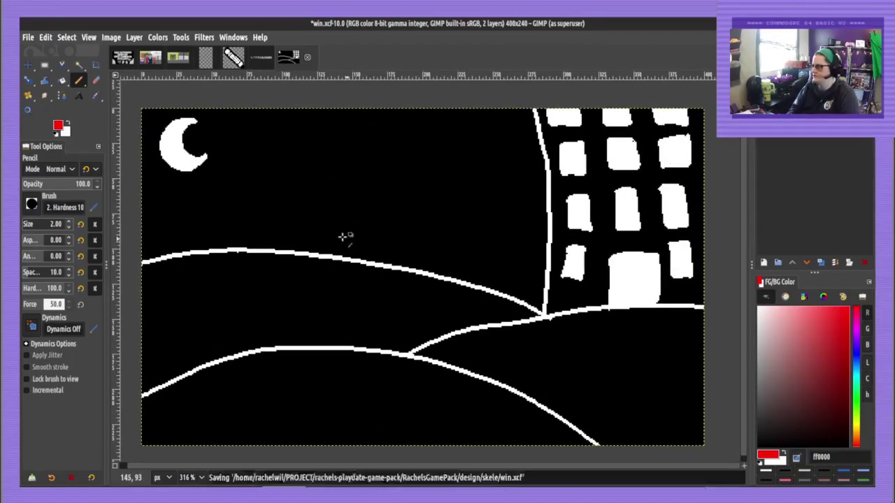
Sketch the red outline of a round creature with two bat-like wings in the sky above the hills
mouse_move(324, 181)
left_mouse_down()
mouse_move(300, 233)
mouse_move(351, 244)
mouse_move(380, 217)
left_mouse_up()
mouse_move(372, 185)
left_mouse_down()
mouse_move(434, 195)
mouse_move(387, 198)
mouse_move(379, 217)
left_mouse_up()
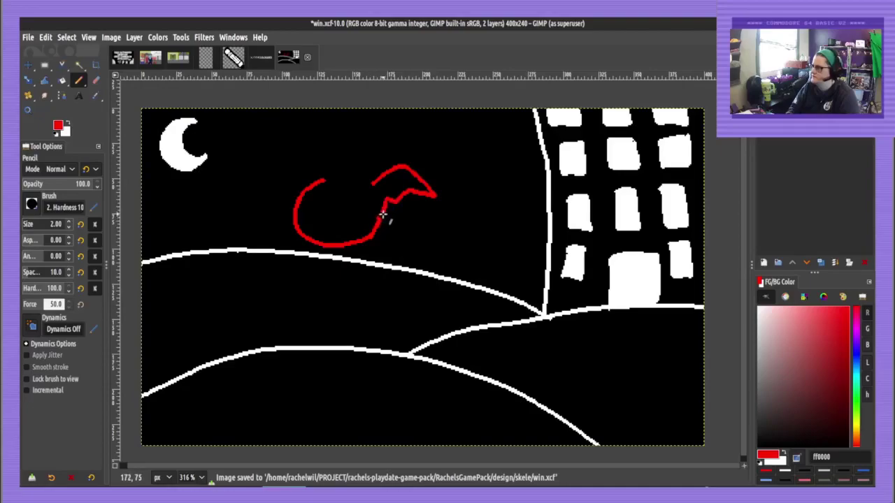
mouse_move(325, 168)
left_mouse_down()
mouse_move(268, 177)
mouse_move(299, 181)
mouse_move(343, 168)
mouse_move(368, 184)
left_mouse_up()
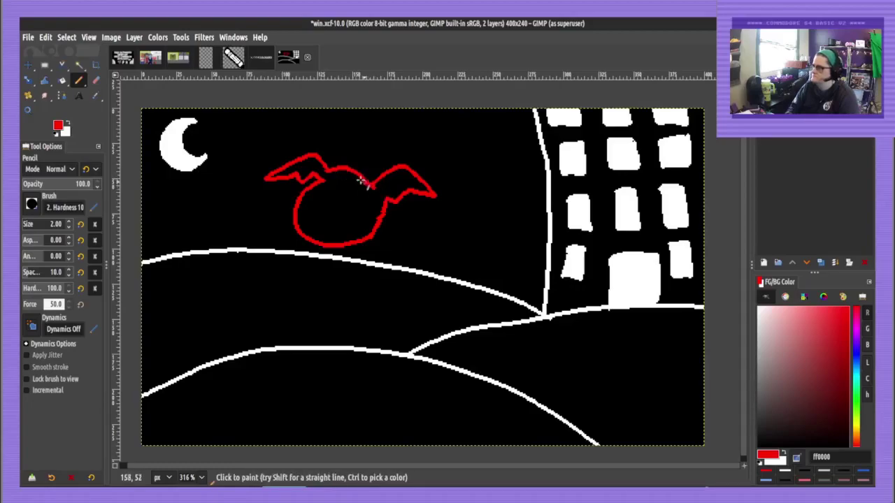
key("ctrl+z")
left_click_drag(373, 187, 323, 172)
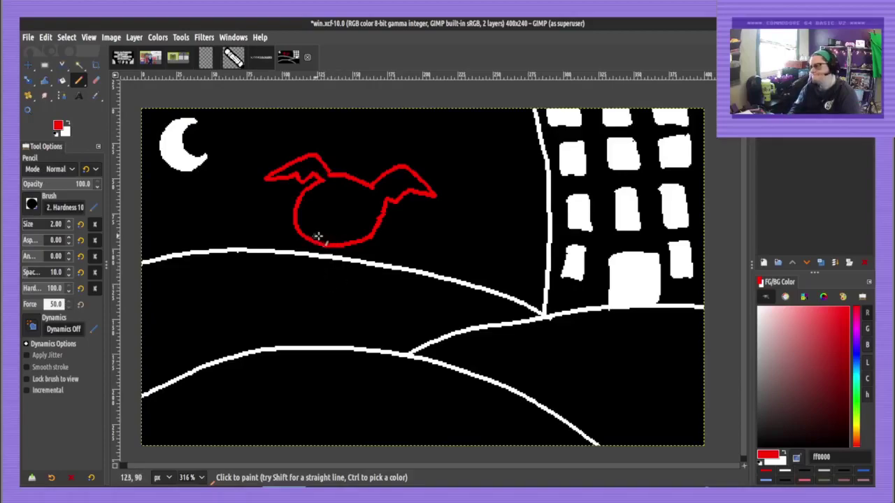
Draw eyes, nostrils and an open fanged mouth on the creature's face in red, then fill the mouth with red
left_click_drag(302, 218, 353, 218)
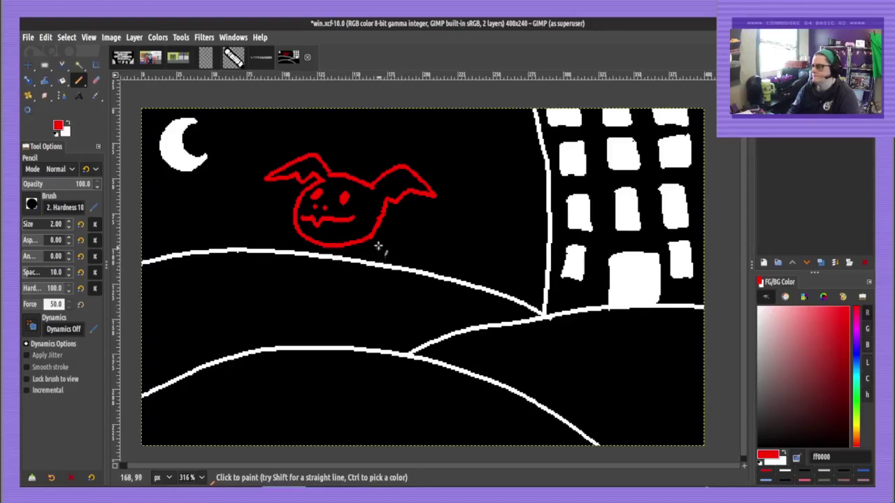
mouse_move(308, 220)
left_mouse_down()
mouse_move(326, 234)
mouse_move(347, 221)
mouse_move(337, 223)
left_mouse_up()
key("shift+b")
left_click(325, 226)
key("n")
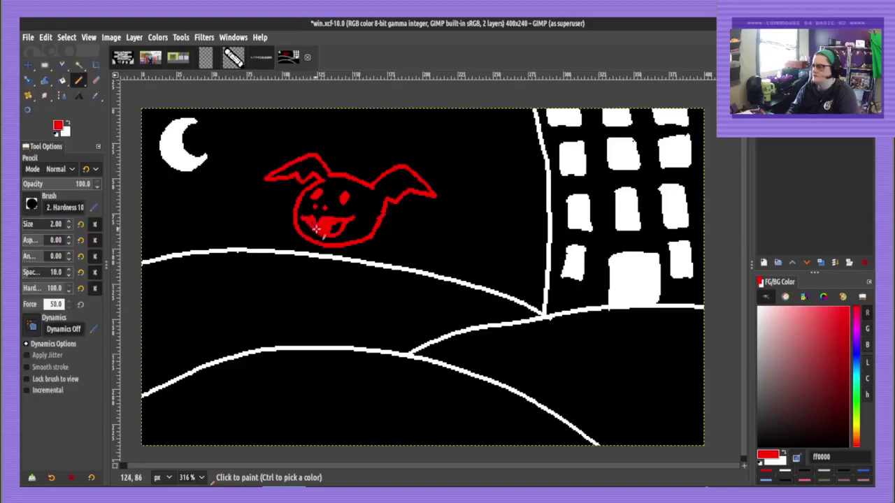
left_click(314, 227)
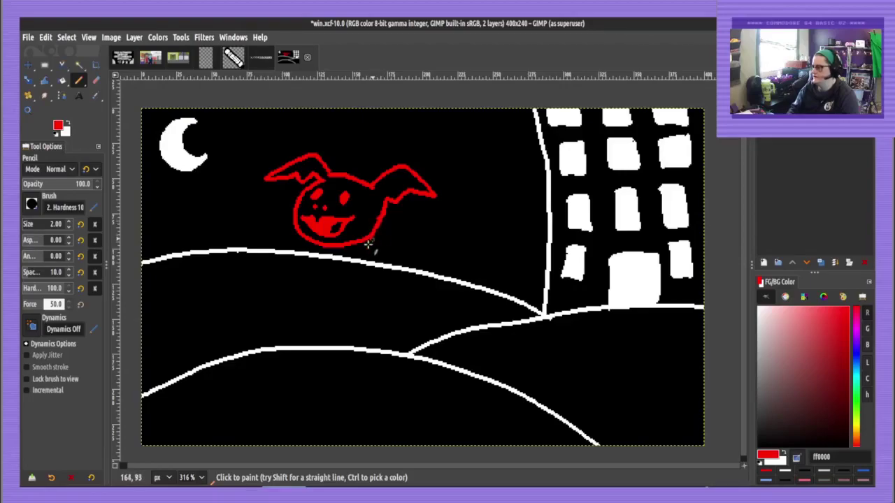
mouse_move(300, 246)
left_mouse_down()
mouse_move(281, 215)
mouse_move(253, 229)
mouse_move(276, 218)
mouse_move(277, 208)
mouse_move(256, 222)
mouse_move(261, 200)
mouse_move(278, 204)
mouse_move(273, 187)
mouse_move(264, 199)
mouse_move(264, 185)
mouse_move(235, 192)
mouse_move(244, 212)
mouse_move(262, 199)
mouse_move(250, 216)
left_mouse_up()
key("ctrl+z")
key("ctrl+z")
key("ctrl+z")
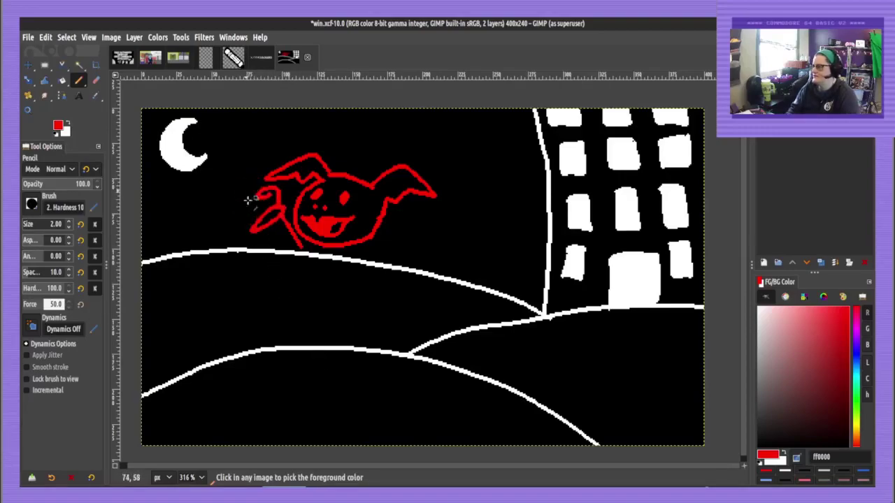
key("ctrl+z")
mouse_move(289, 244)
left_mouse_down()
mouse_move(268, 197)
mouse_move(253, 218)
mouse_move(270, 199)
mouse_move(262, 186)
mouse_move(244, 191)
mouse_move(251, 211)
mouse_move(254, 198)
mouse_move(233, 193)
mouse_move(246, 221)
mouse_move(249, 212)
mouse_move(230, 207)
mouse_move(242, 233)
mouse_move(250, 224)
mouse_move(272, 256)
mouse_move(280, 253)
mouse_move(252, 237)
mouse_move(250, 228)
mouse_move(265, 226)
mouse_move(283, 256)
left_mouse_up()
key("ctrl+z")
Sketch the creature's raised arm with a fist beside the head and a torso wearing a collar with a small pendant
left_click_drag(258, 223, 279, 249)
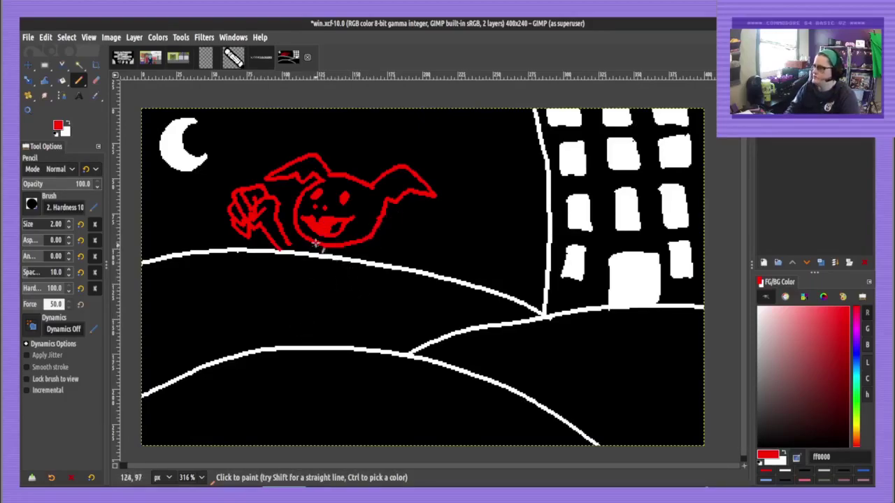
mouse_move(316, 245)
left_mouse_down()
mouse_move(341, 261)
mouse_move(362, 244)
mouse_move(337, 269)
mouse_move(330, 263)
mouse_move(334, 276)
mouse_move(339, 266)
mouse_move(384, 271)
mouse_move(405, 310)
mouse_move(380, 328)
mouse_move(335, 323)
mouse_move(322, 304)
mouse_move(312, 247)
mouse_move(313, 287)
mouse_move(334, 301)
mouse_move(377, 290)
mouse_move(368, 244)
left_mouse_up()
key("ctrl+z")
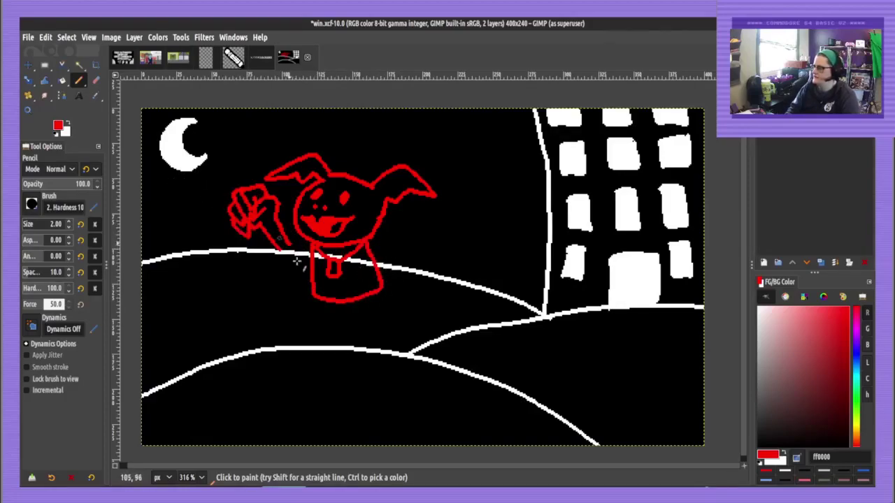
mouse_move(285, 238)
left_mouse_down()
mouse_move(314, 244)
mouse_move(322, 261)
left_mouse_up()
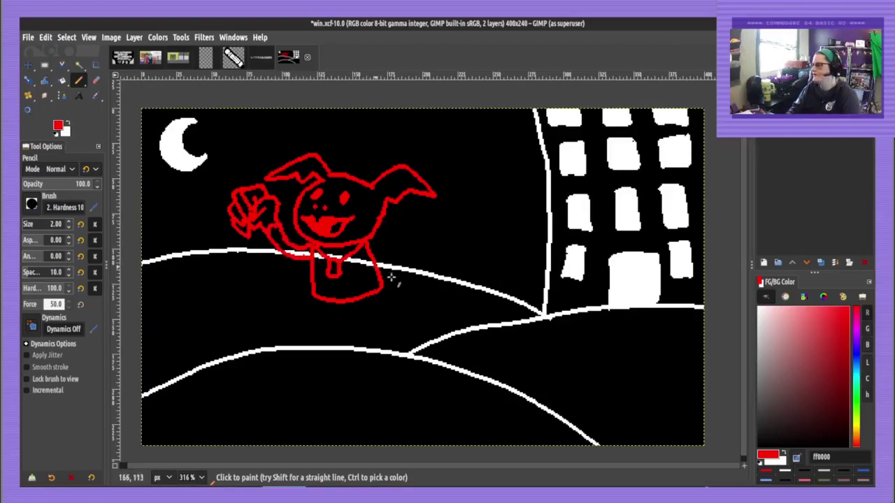
mouse_move(375, 316)
left_mouse_down()
mouse_move(336, 327)
mouse_move(355, 374)
mouse_move(389, 366)
mouse_move(371, 342)
mouse_move(400, 316)
mouse_move(383, 288)
left_mouse_up()
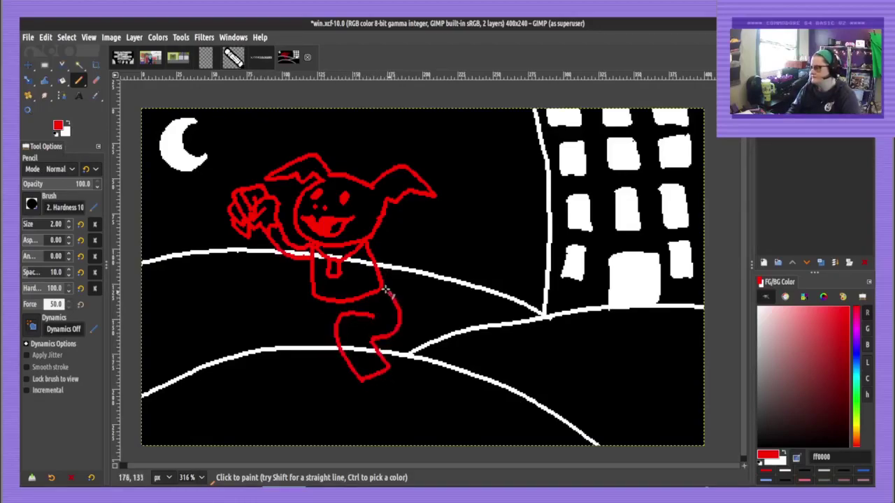
mouse_move(319, 310)
left_mouse_down()
mouse_move(351, 409)
mouse_move(370, 395)
mouse_move(379, 404)
mouse_move(386, 367)
left_mouse_up()
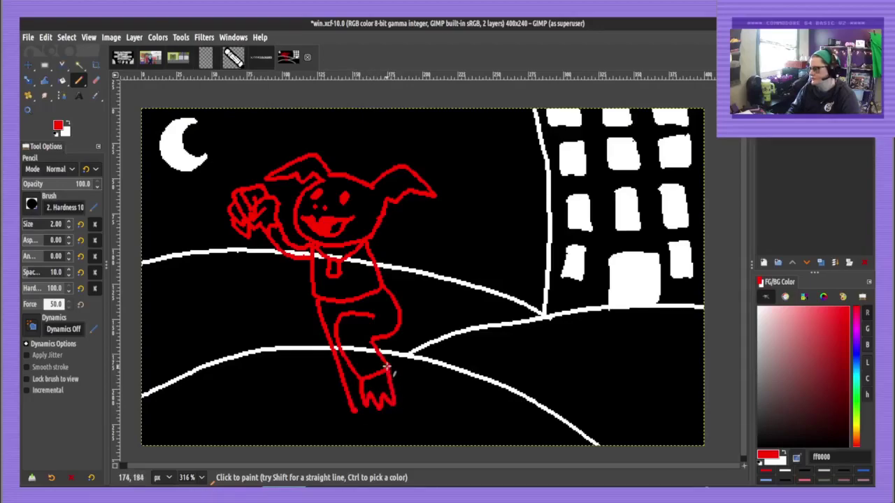
mouse_move(361, 411)
left_mouse_down()
mouse_move(342, 429)
mouse_move(356, 424)
mouse_move(358, 435)
mouse_move(393, 412)
left_mouse_up()
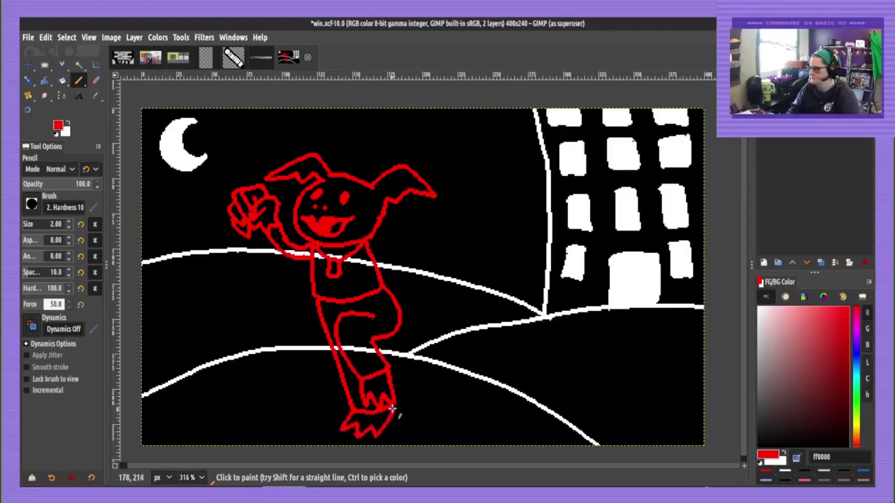
key("ctrl+z")
key("ctrl+z")
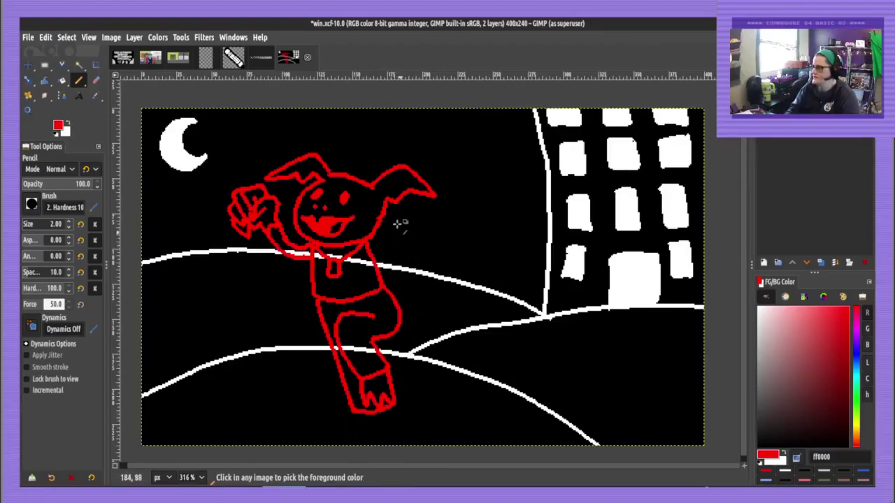
key("ctrl+z")
key("ctrl+z")
key("ctrl+z")
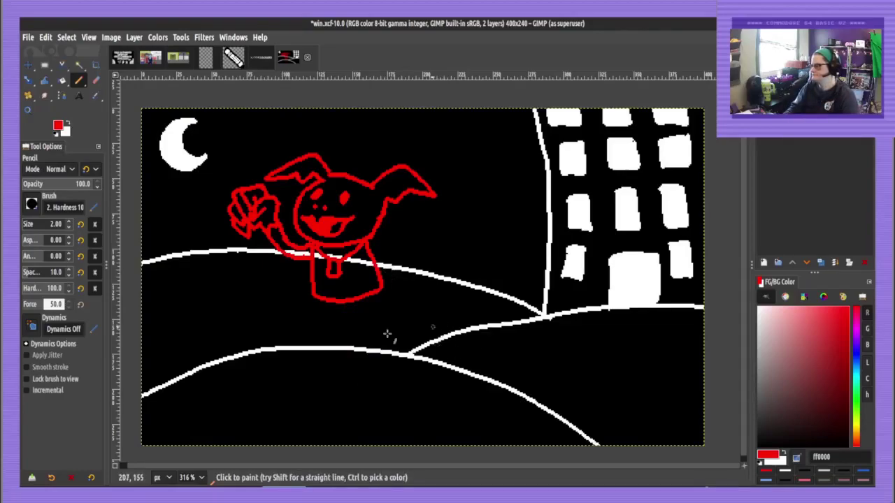
mouse_move(375, 324)
left_mouse_down()
mouse_move(355, 340)
mouse_move(395, 368)
mouse_move(426, 339)
left_mouse_up()
key("ctrl+z")
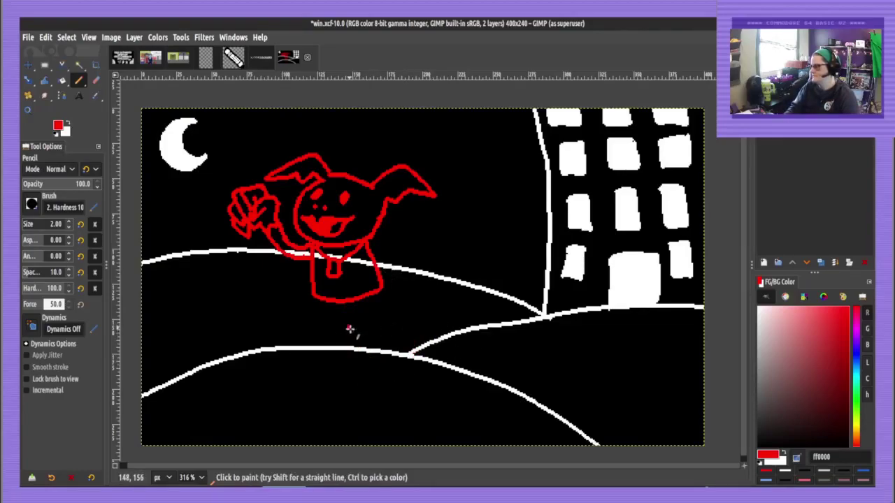
Sketch two legs in a running pose with clawed feet below the torso, using the Pencil and cleaning up with the Eraser
mouse_move(349, 327)
left_mouse_down()
mouse_move(428, 326)
mouse_move(425, 309)
mouse_move(411, 308)
mouse_move(392, 326)
mouse_move(382, 288)
left_mouse_up()
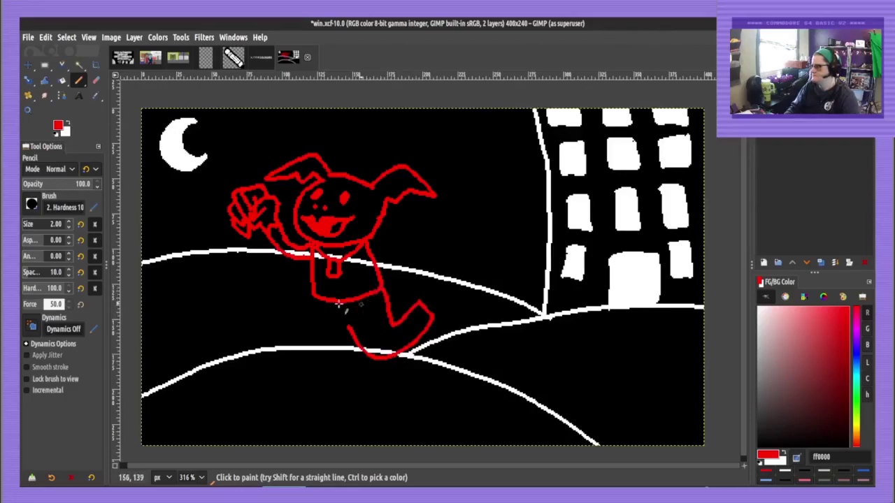
mouse_move(313, 296)
left_mouse_down()
mouse_move(280, 289)
mouse_move(263, 339)
mouse_move(288, 348)
mouse_move(303, 345)
mouse_move(309, 320)
mouse_move(349, 325)
left_mouse_up()
mouse_move(259, 340)
left_mouse_down()
mouse_move(234, 357)
mouse_move(240, 366)
mouse_move(300, 364)
left_mouse_up()
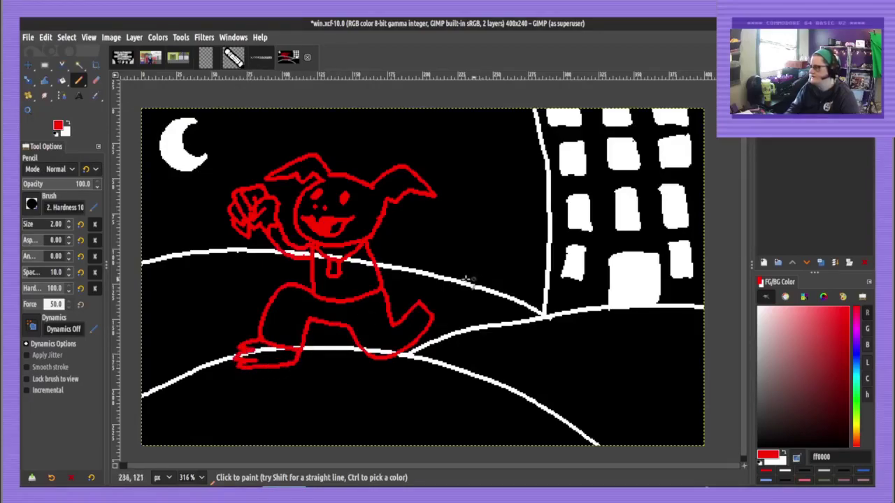
key("shift+e")
mouse_move(420, 303)
left_mouse_down()
mouse_move(394, 326)
mouse_move(397, 309)
mouse_move(433, 314)
mouse_move(429, 289)
mouse_move(457, 312)
mouse_move(449, 324)
mouse_move(440, 315)
left_mouse_up()
key("n")
key("shift+e")
key("n")
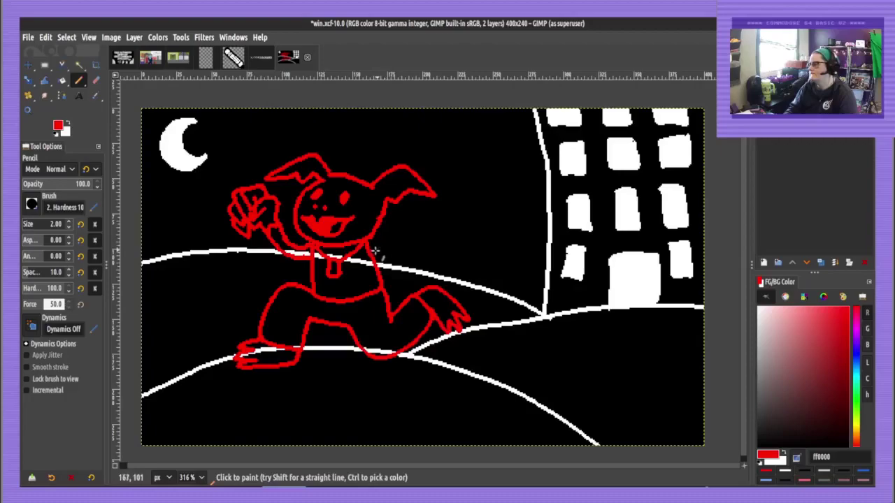
Sketch a trailing arm with a clawed hand behind the torso and replace the raised fist with an open clawed hand
left_click_drag(368, 247, 419, 223)
mouse_move(375, 263)
left_mouse_down()
mouse_move(419, 249)
mouse_move(425, 232)
mouse_move(435, 234)
mouse_move(419, 255)
mouse_move(419, 224)
mouse_move(432, 239)
mouse_move(420, 232)
mouse_move(416, 268)
mouse_move(450, 262)
mouse_move(453, 229)
mouse_move(426, 227)
left_mouse_up()
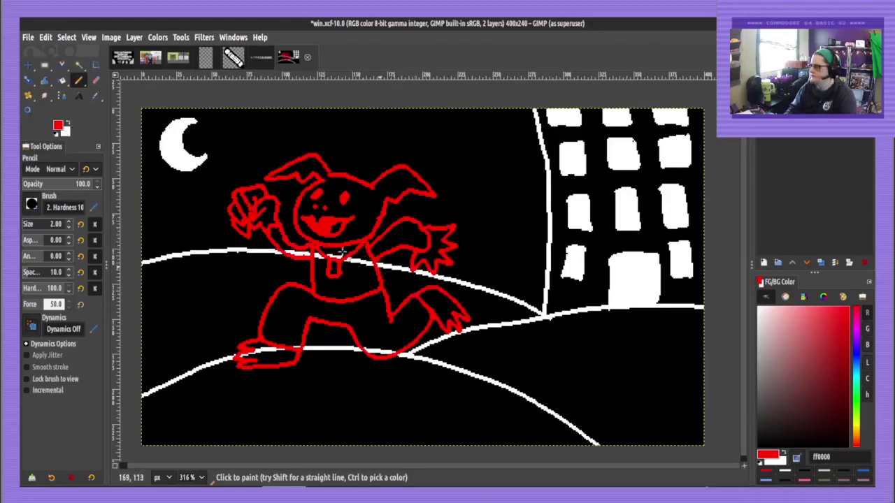
left_click(95, 81)
mouse_move(238, 200)
left_mouse_down()
mouse_move(232, 238)
mouse_move(238, 186)
mouse_move(257, 239)
mouse_move(261, 223)
mouse_move(260, 233)
mouse_move(278, 219)
mouse_move(271, 201)
mouse_move(248, 192)
left_mouse_up()
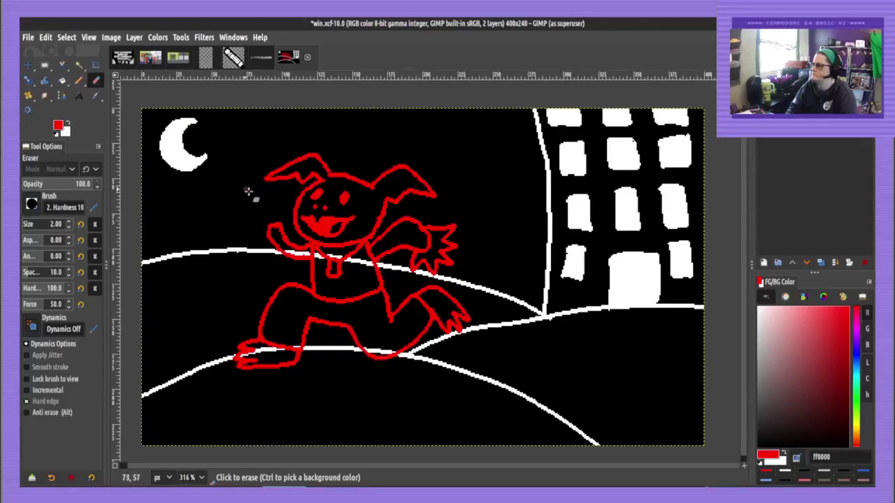
key("n")
key("shift+e")
mouse_move(276, 225)
left_mouse_down()
mouse_move(265, 243)
mouse_move(278, 251)
mouse_move(272, 232)
mouse_move(275, 246)
mouse_move(284, 238)
left_mouse_up()
key("n")
key("shift+e")
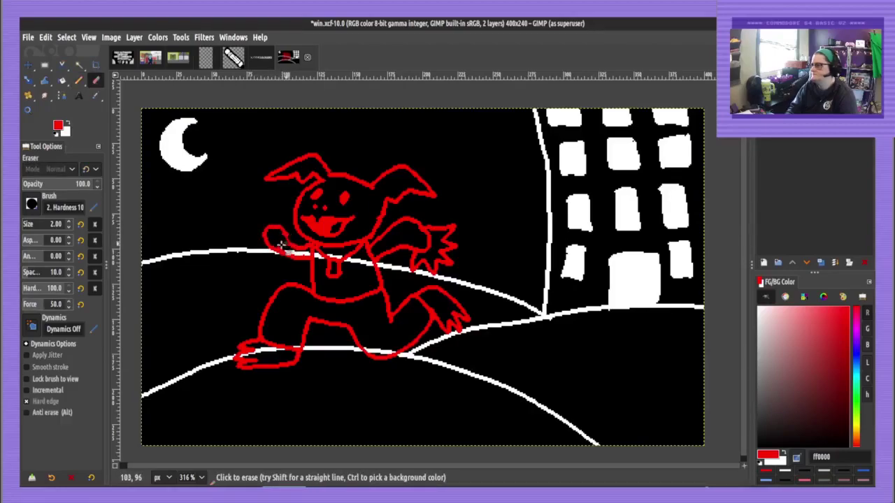
key("n")
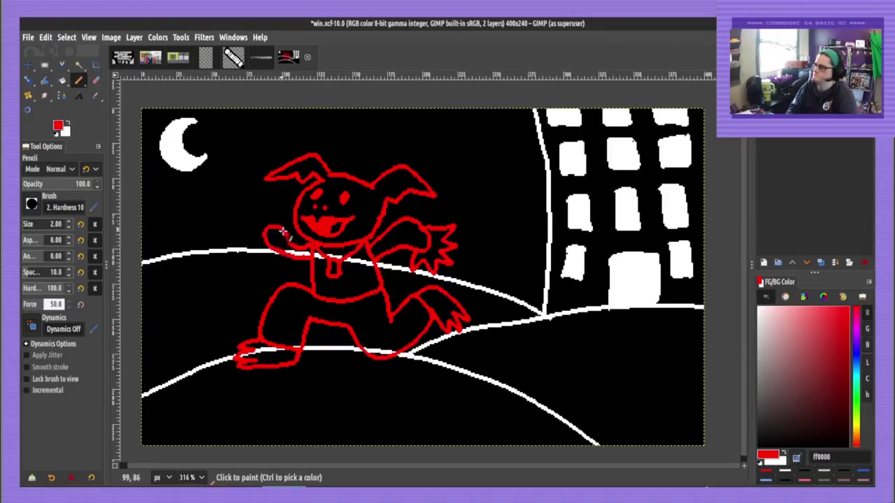
mouse_move(284, 232)
left_mouse_down()
mouse_move(280, 213)
mouse_move(262, 203)
mouse_move(250, 233)
mouse_move(261, 235)
left_mouse_up()
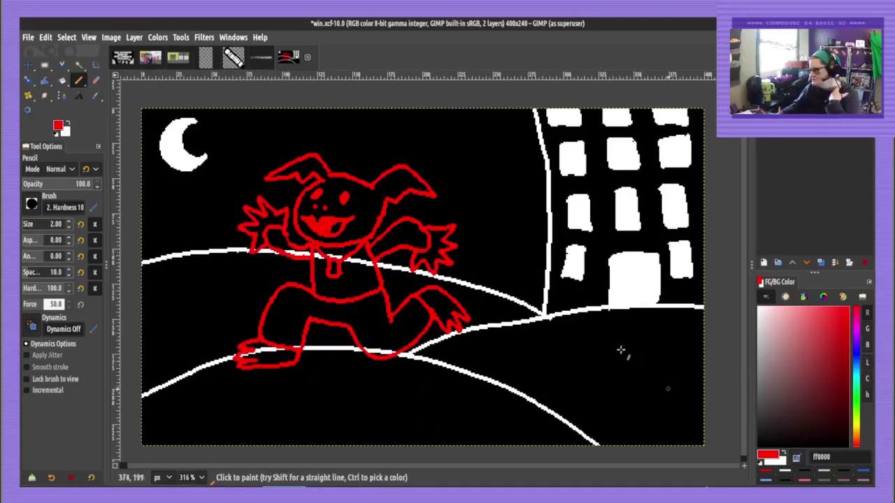
left_click_drag(470, 240, 498, 246)
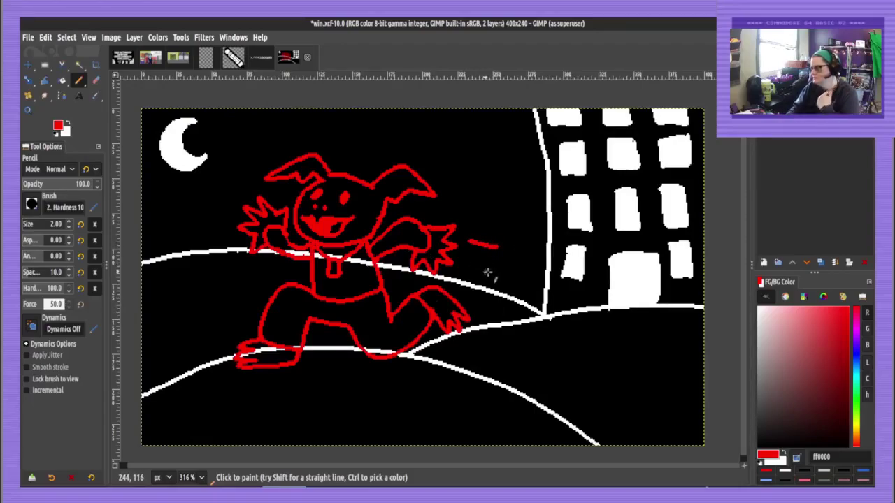
key("ctrl+z")
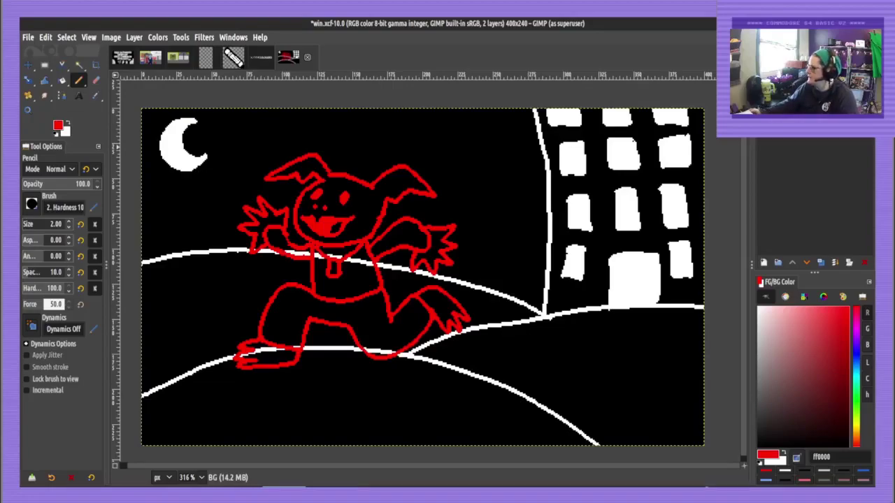
Hide the scenery layer to isolate the red character sketch on transparency
left_click(811, 119)
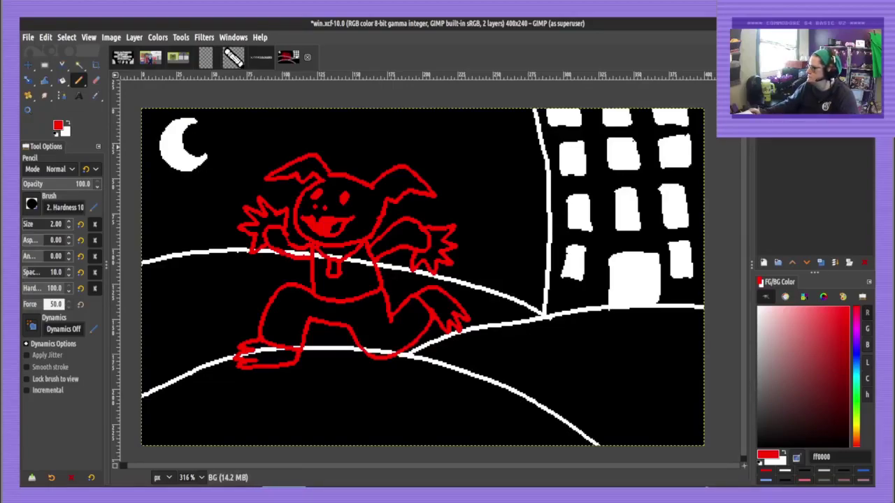
left_click(811, 118)
left_click(765, 102)
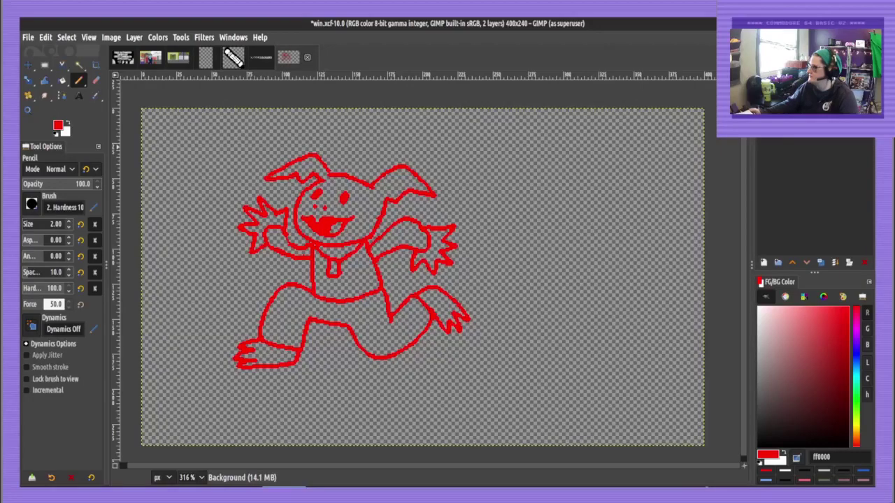
Recolour the character's red outline, mouth, nostrils and eyes to black (000000) with Bucket Fill
key("d")
key("shift+b")
left_click(297, 365)
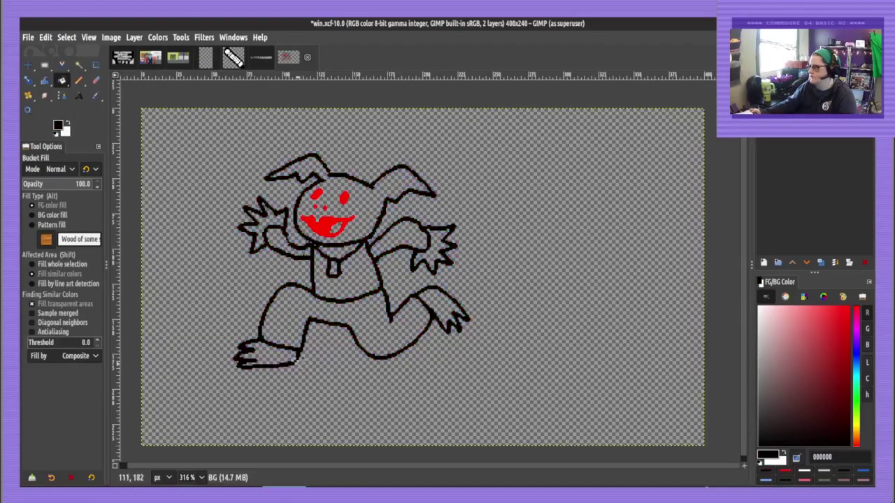
left_click(328, 226)
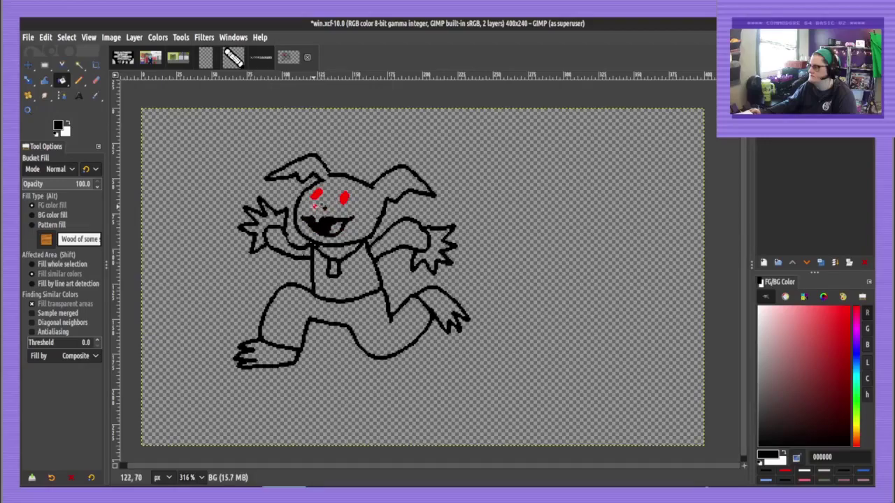
left_click(317, 196)
left_click(344, 198)
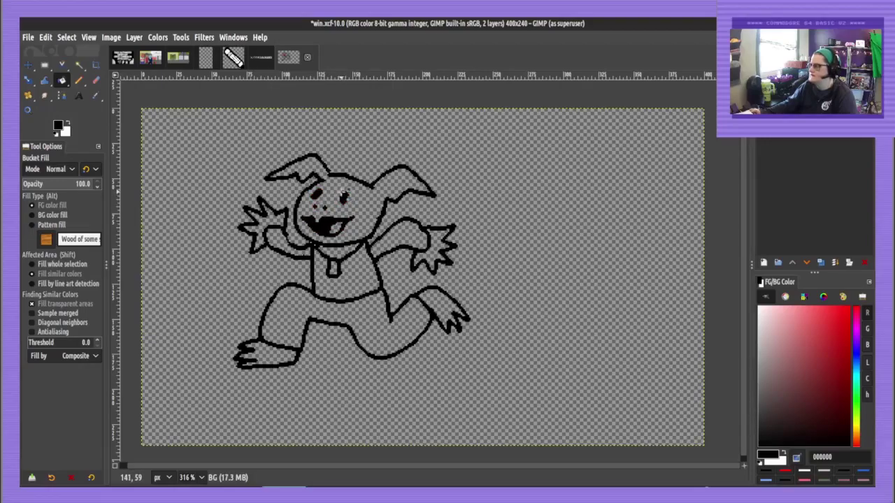
Touch up the head outline in black with the Pencil, then draw trouser pockets and seams at brush size 1
key("n")
left_click(329, 173)
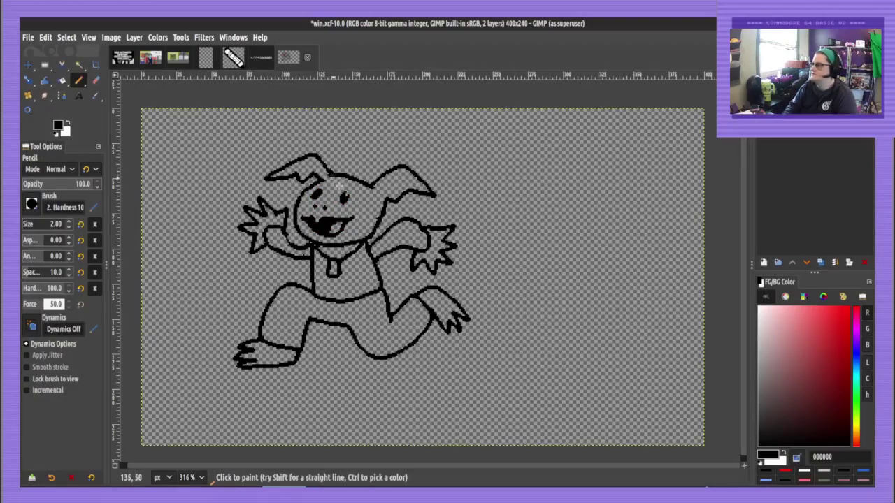
key("bracketleft")
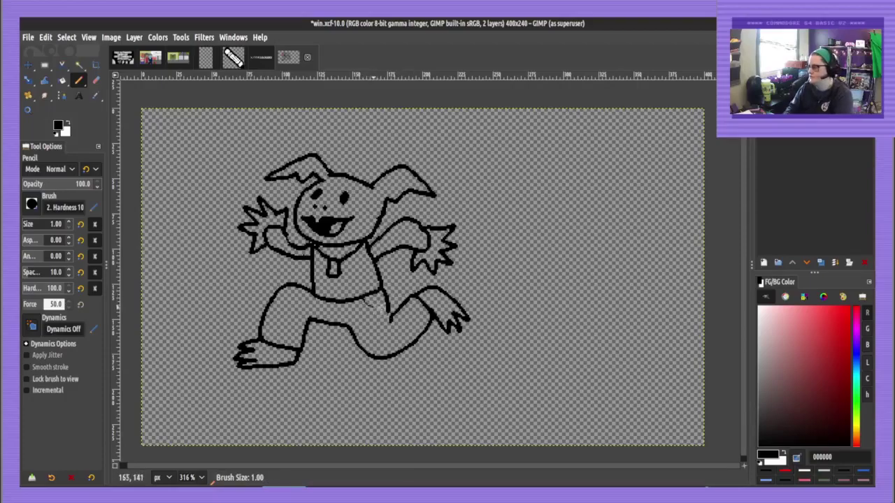
mouse_move(317, 298)
left_mouse_down()
mouse_move(302, 289)
mouse_move(323, 321)
mouse_move(341, 322)
left_mouse_up()
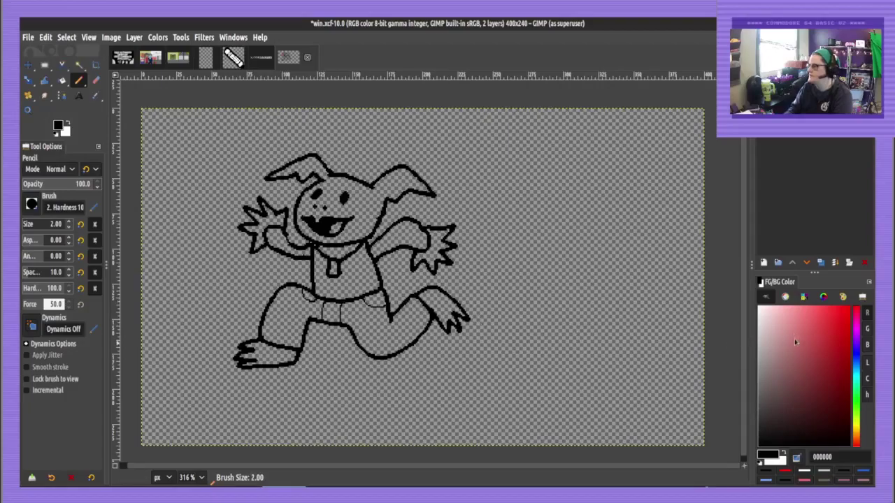
Set the foreground colour to white (ffffff) and fill the sections of the trousers with Bucket Fill
left_click_drag(795, 343, 651, 186)
key("shift+b")
left_click(348, 315)
left_click(332, 312)
left_click(308, 312)
left_click(310, 294)
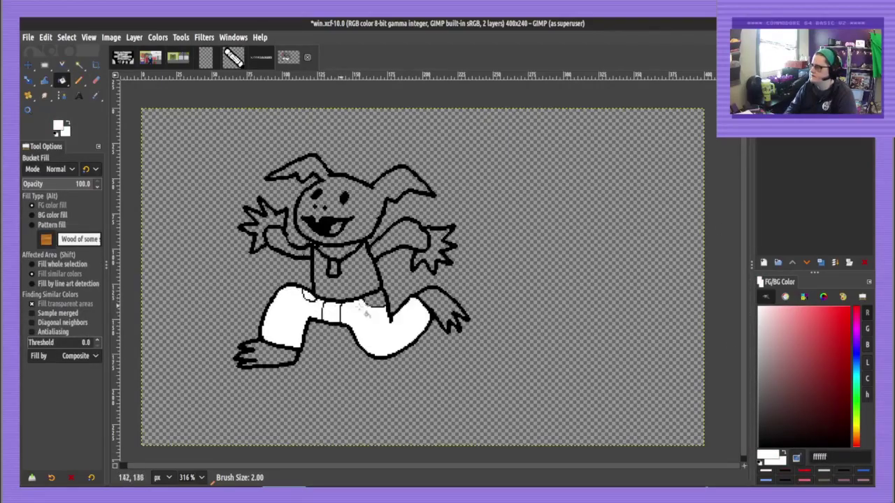
Fill the shirt, arms, hands, head, ears, mouth area and feet of the character with white using Bucket Fill
left_click(339, 269)
left_click(402, 241)
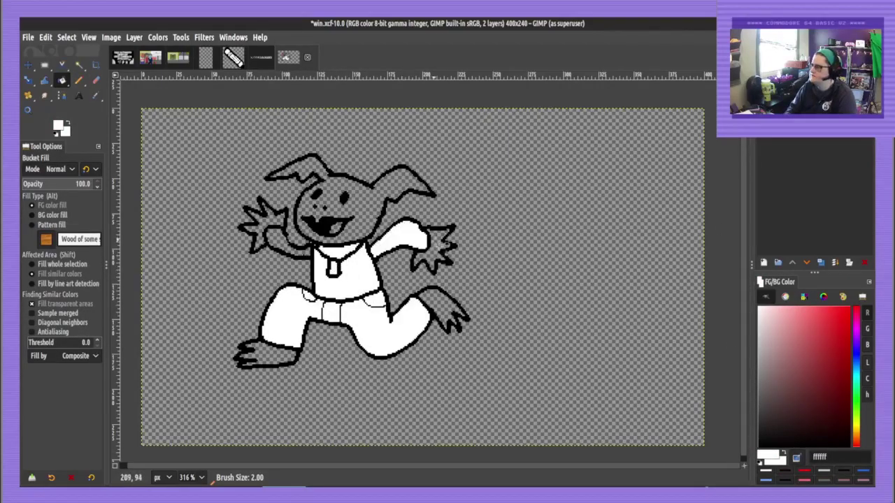
left_click(433, 244)
left_click(273, 239)
left_click(265, 223)
left_click(349, 189)
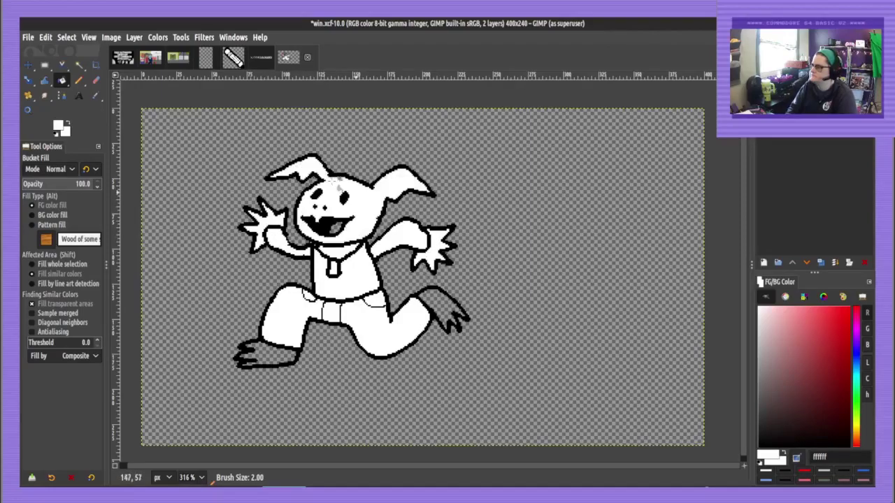
left_click(340, 231)
left_click(257, 358)
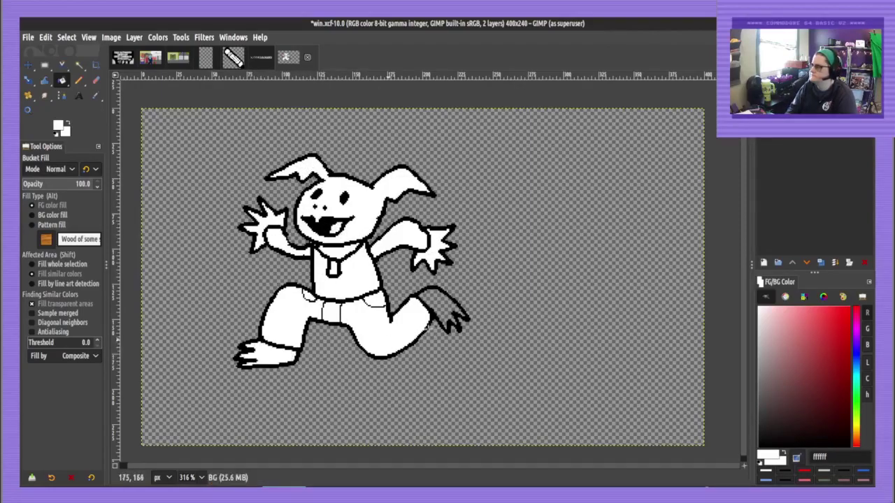
left_click(439, 294)
Touch up the neck and arm outlines in black with the Pencil at brush size 1 and mark a detail inside the pendant
key("n")
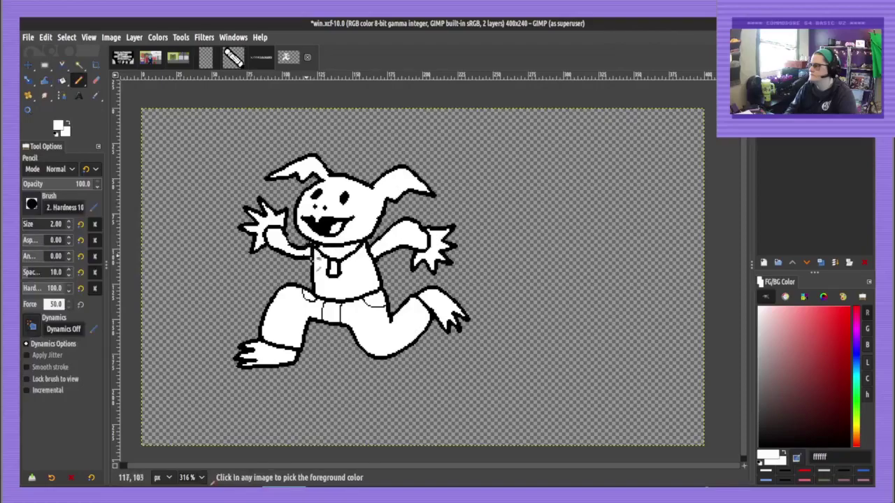
scroll(315, 256, "up", 5)
left_click_drag(315, 215, 329, 219)
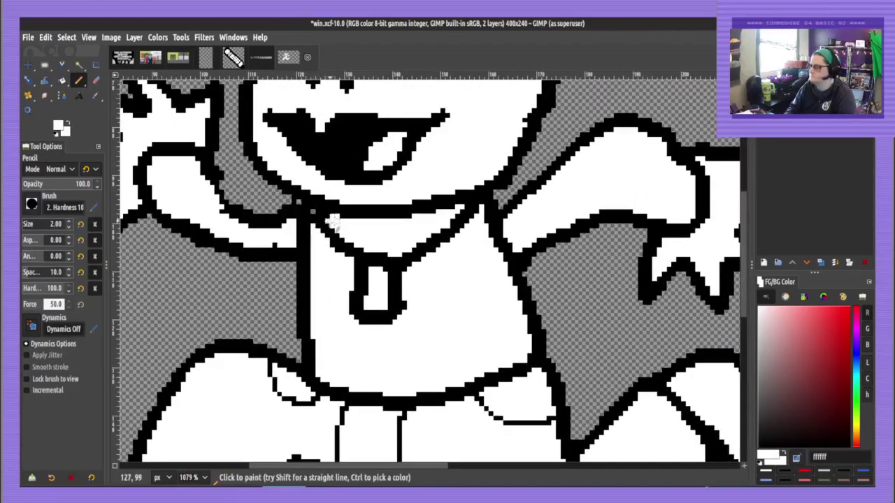
key("bracketleft")
left_click(303, 214, "ctrl")
left_click(298, 207)
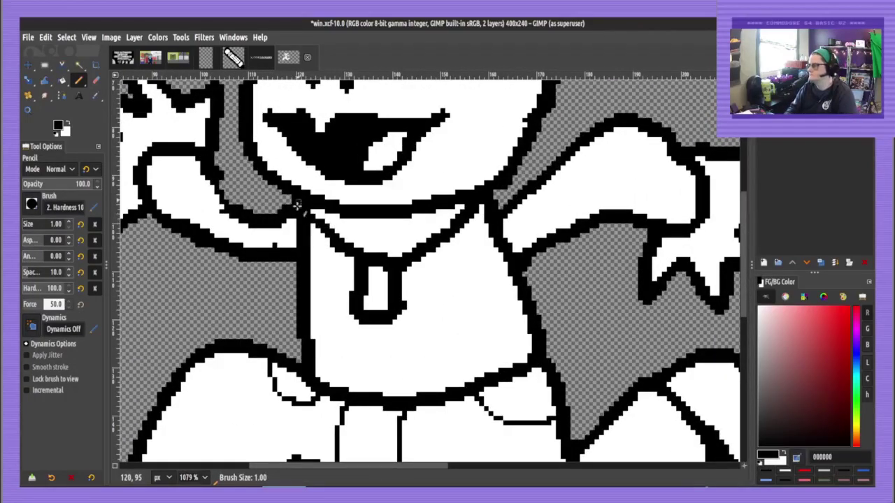
left_click(286, 234, "ctrl")
left_click(275, 245)
left_click(391, 269, "ctrl")
left_click(385, 268)
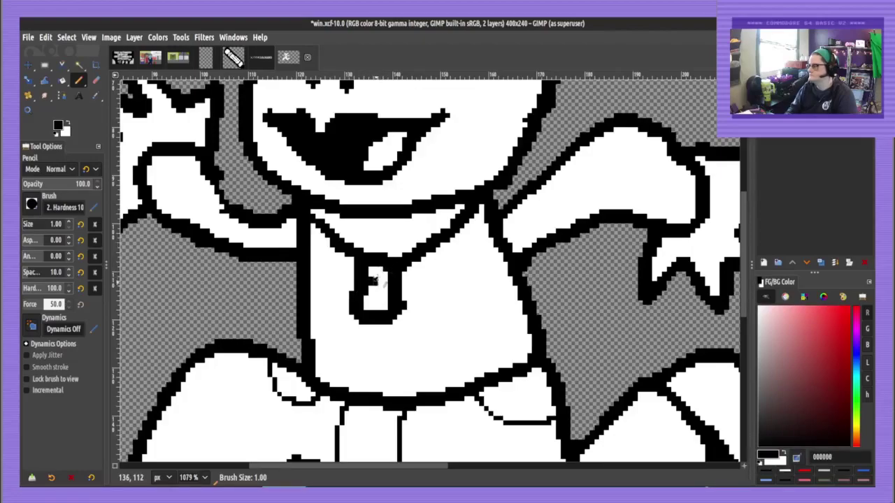
Draw a rounded front pocket and a vertical seam on the lower part of the character's shirt in thin black lines
left_click_drag(374, 323, 374, 383)
mouse_move(341, 331)
left_mouse_down()
mouse_move(375, 384)
mouse_move(476, 367)
mouse_move(484, 328)
mouse_move(345, 331)
left_mouse_up()
scroll(378, 339, "down", 3)
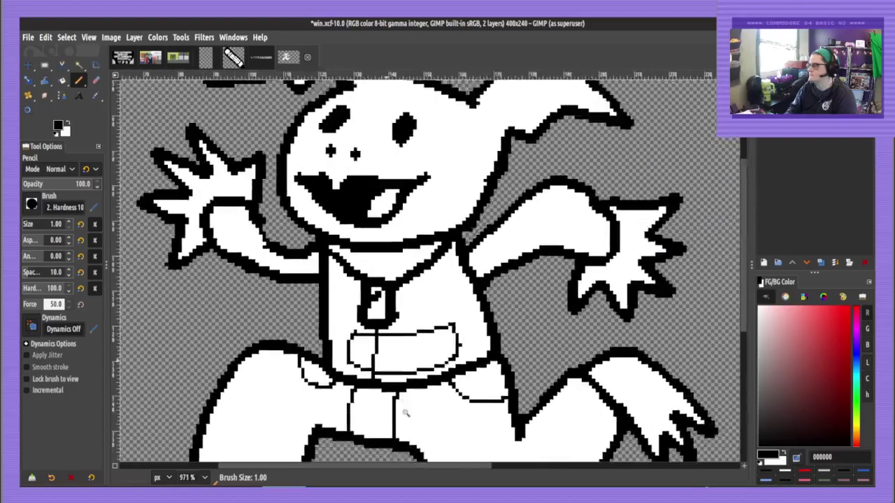
scroll(418, 402, "down", 1)
left_click_drag(451, 349, 428, 274)
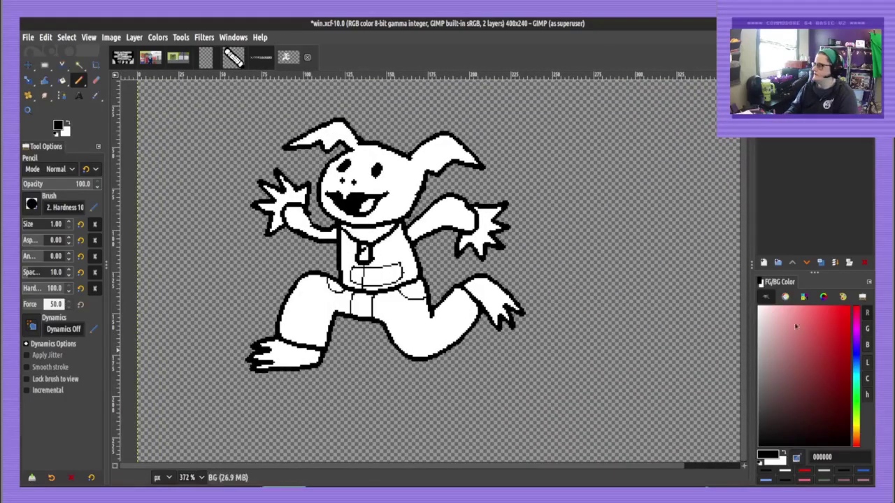
Detach the FG/BG Color dialog and dock it again directly below the layers list
left_click_drag(780, 283, 729, 276)
left_click_drag(709, 229, 787, 442)
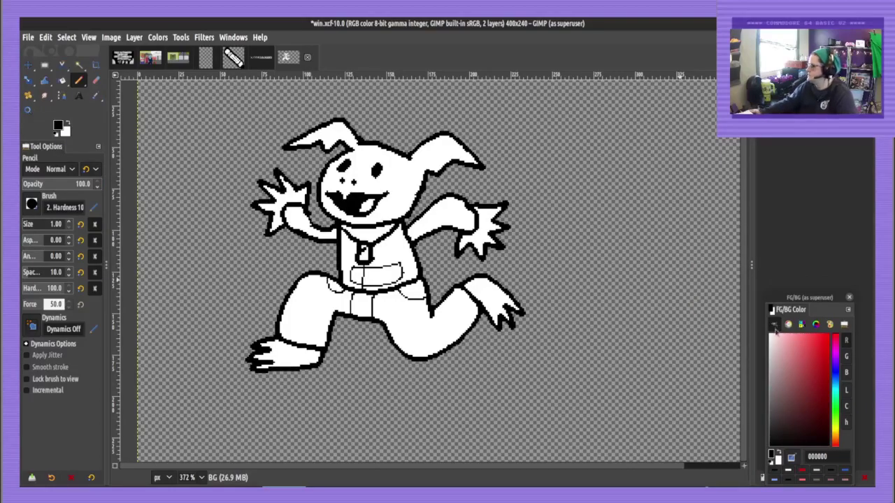
left_click_drag(778, 311, 762, 486)
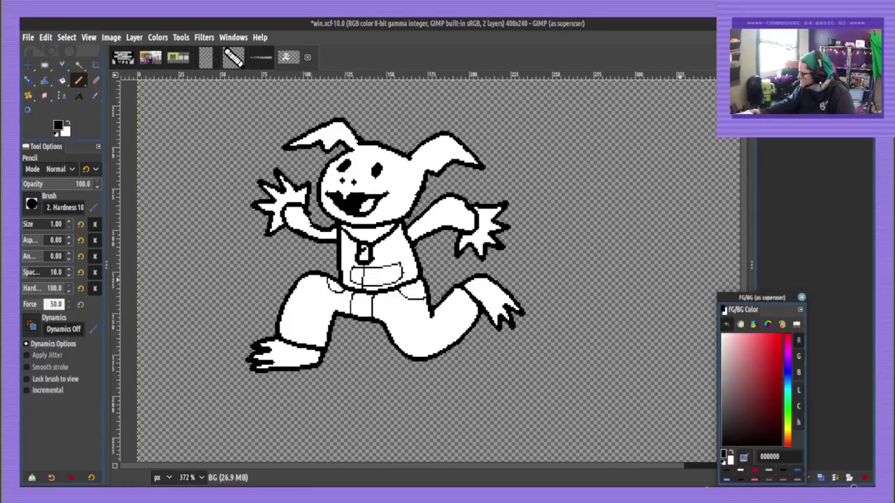
left_click_drag(853, 484, 854, 485)
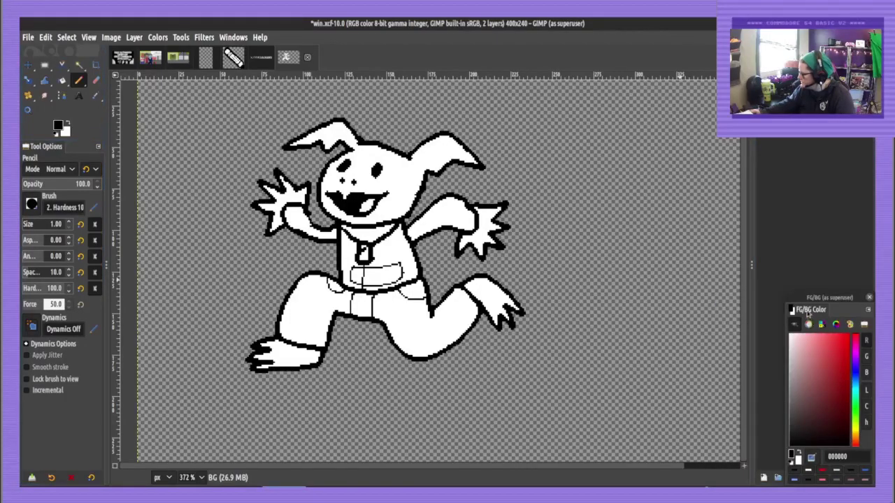
left_click_drag(809, 312, 769, 487)
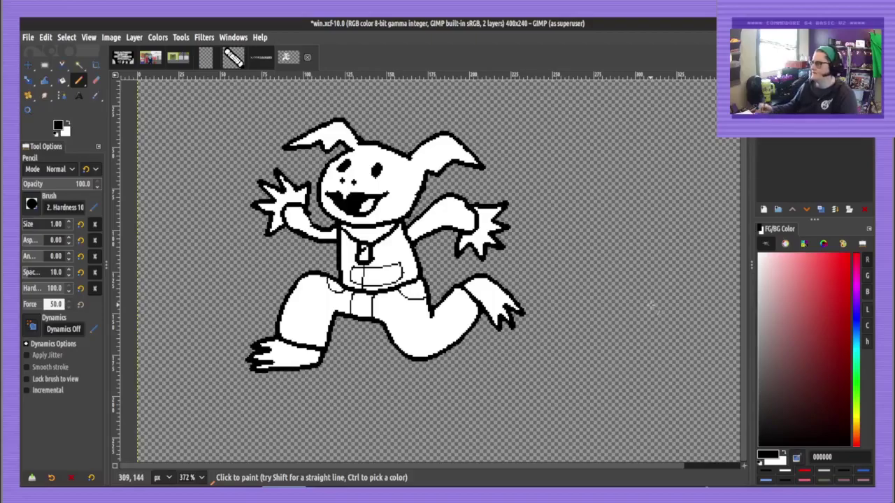
Copy and paste the character layer, then paint its entire silhouette white with the Pencil at size 211
right_click(810, 105)
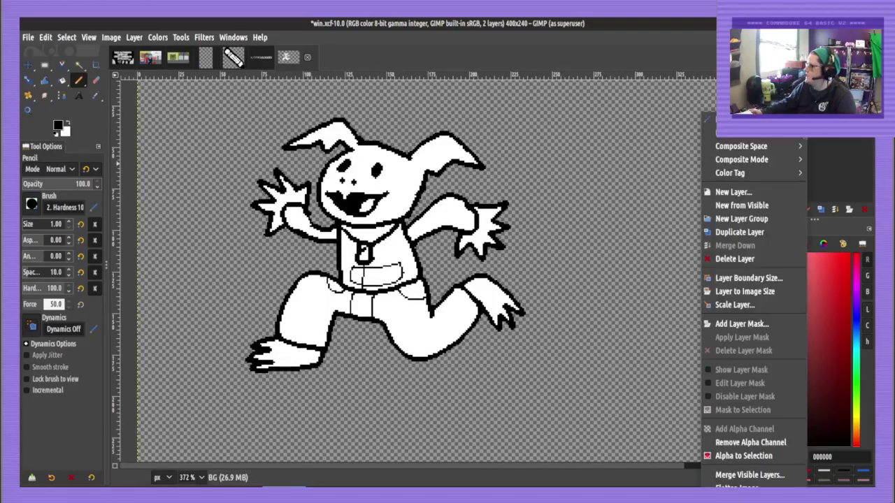
left_click(781, 118)
key("ctrl+c")
key("ctrl+v")
key("x")
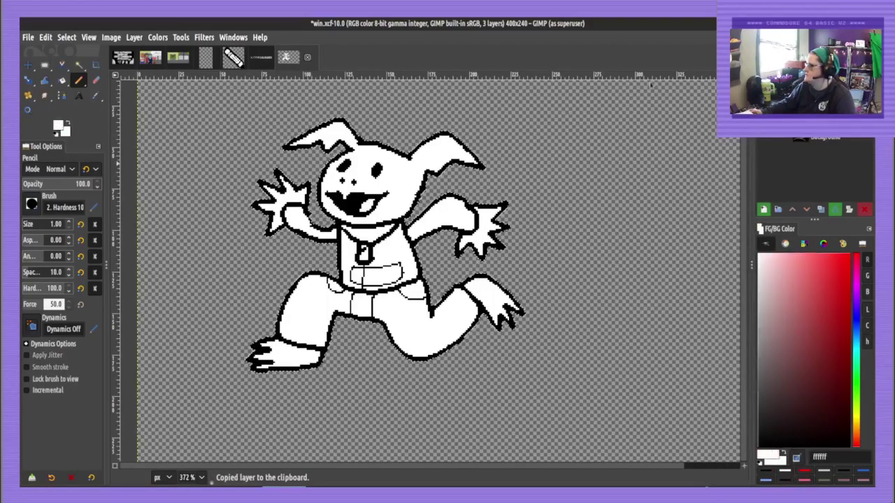
left_click(43, 224)
mouse_move(336, 164)
left_mouse_down()
mouse_move(589, 118)
mouse_move(877, 328)
left_mouse_up()
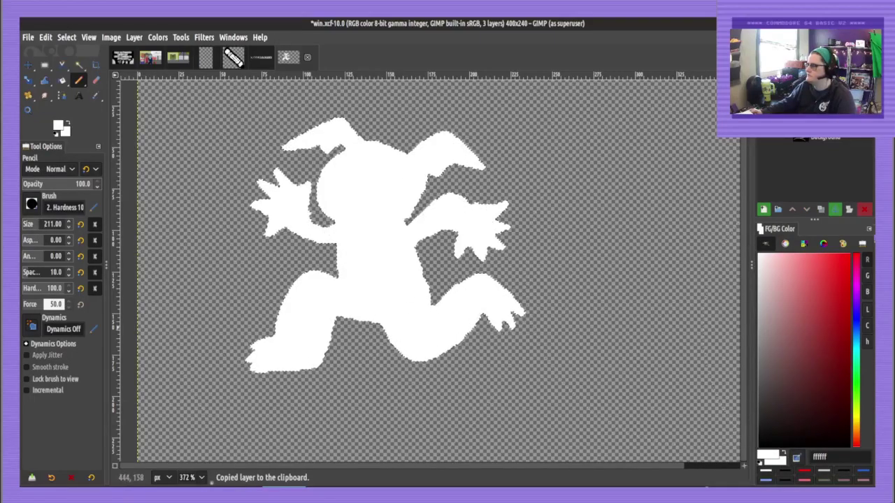
Turn the pasted white silhouette into its own layer beneath the character and show the scenery layer again
left_click(764, 209)
left_click_drag(807, 105, 811, 124)
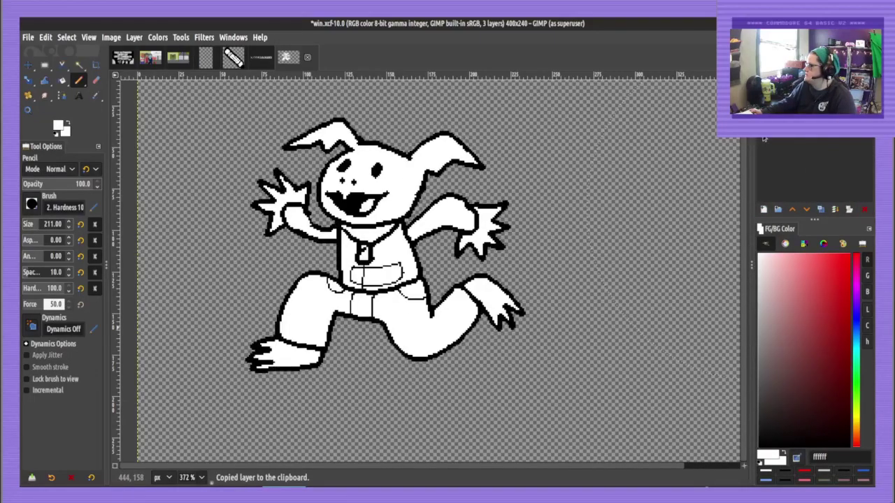
left_click(763, 135)
Build a thin white outline by pasting silhouette copies nudged one step right, down, up and left and anchoring each one
left_click(27, 65)
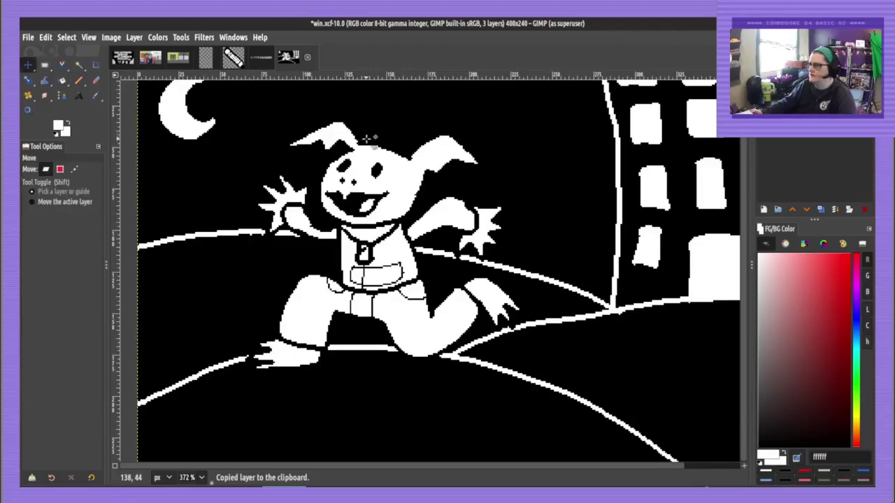
key("ctrl+v")
key("Right")
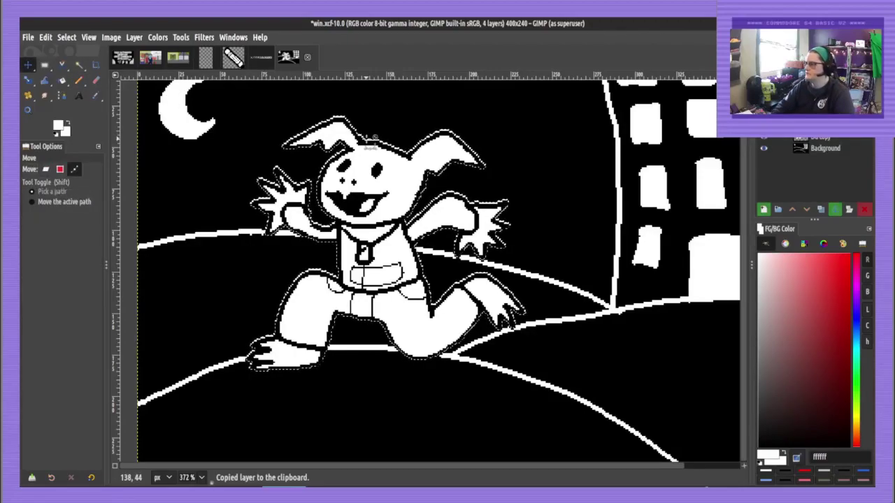
key("ctrl+v")
key("Down")
key("ctrl+h")
key("ctrl+v")
key("Up")
key("ctrl+h")
key("ctrl+v")
key("Left")
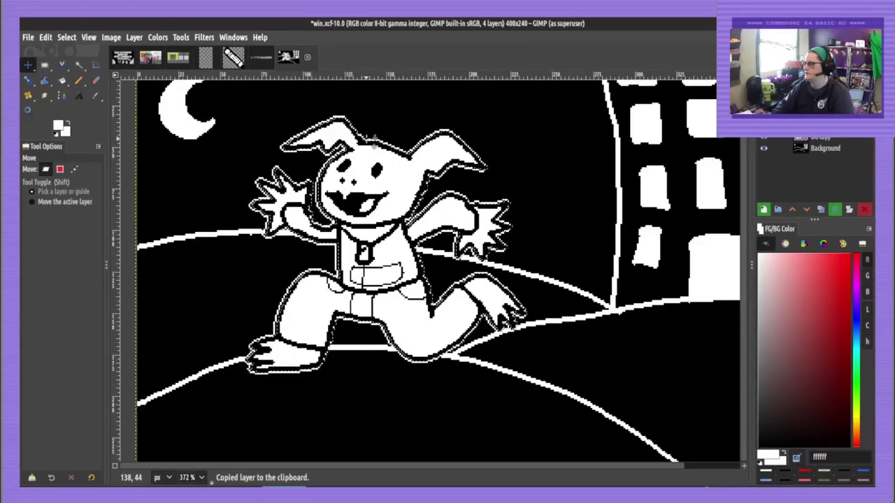
key("ctrl+h")
Merge the character drawing down onto its white outline layer
scroll(521, 179, "down", 3)
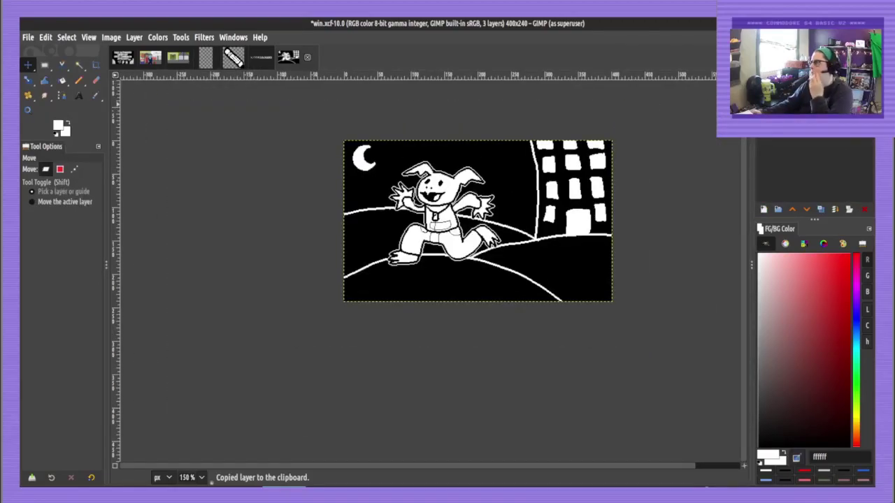
left_click(133, 38)
left_click(149, 105)
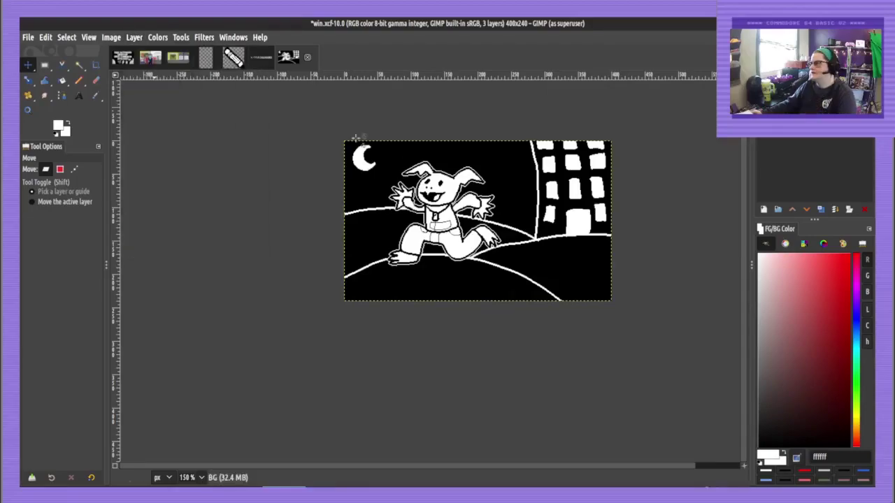
Draw three short white motion lines behind the running character with the Pencil at size 2 and save the file
key("n")
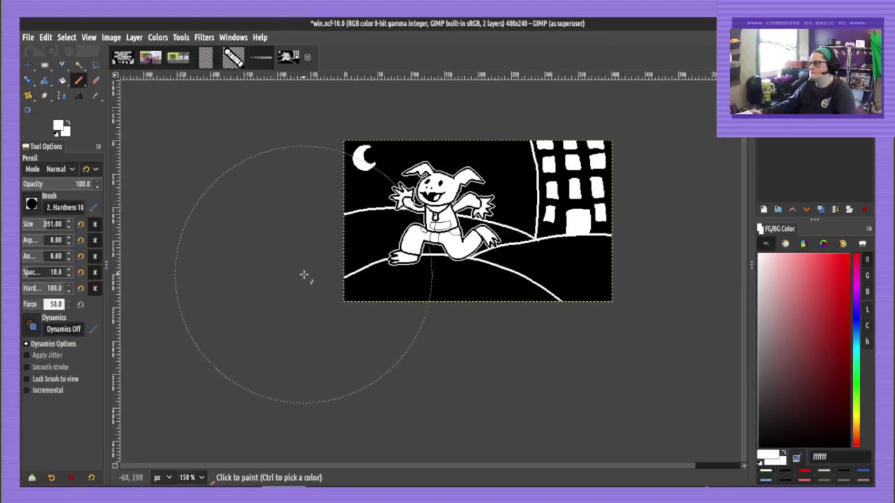
key("ctrl+a")
type("2")
key("Return")
scroll(512, 205, "up", 2)
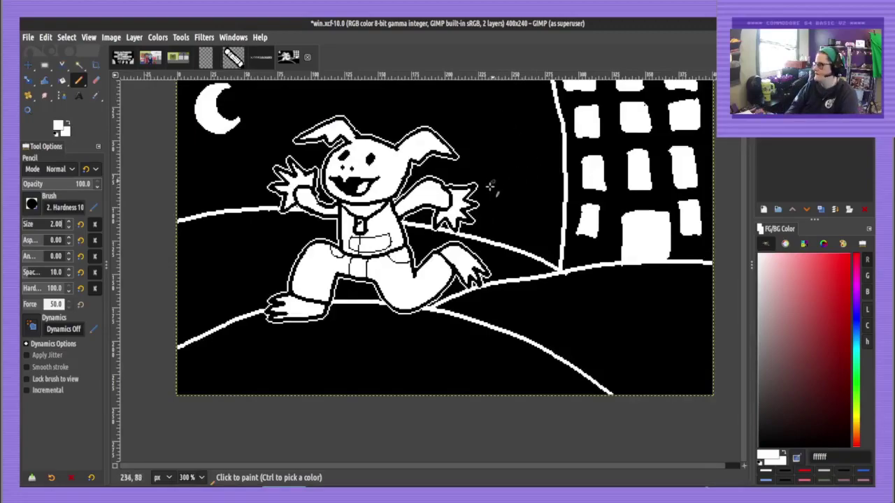
mouse_move(492, 189)
left_mouse_down()
mouse_move(534, 200)
mouse_move(544, 255)
left_mouse_up()
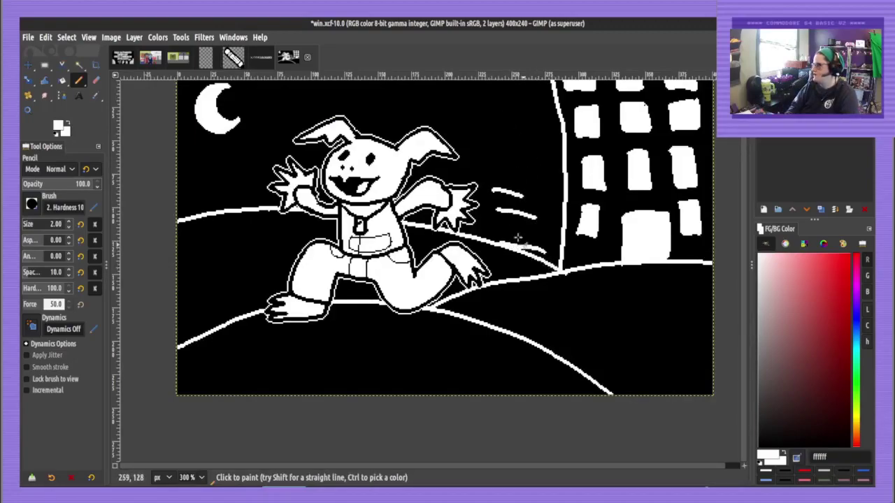
key("ctrl+z")
left_click_drag(500, 234, 528, 242)
key("ctrl+s")
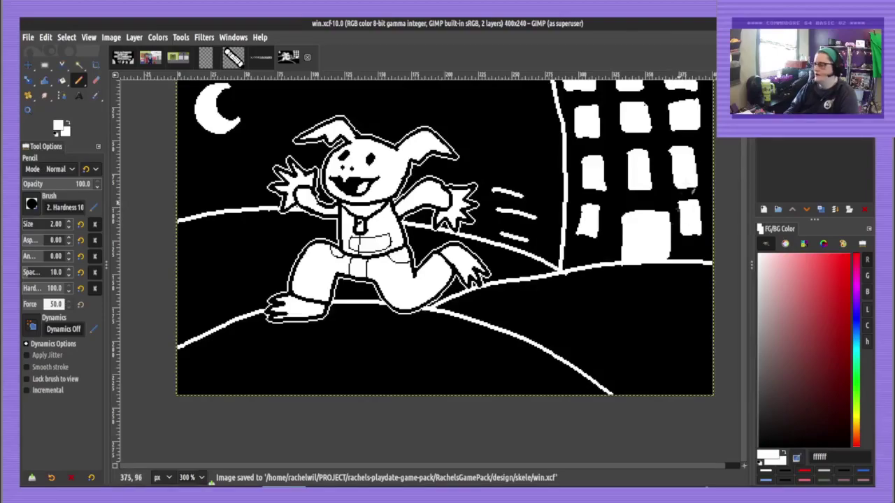
Add two transparent 400x240 layers named "word balloon" and "text"
left_click(763, 209)
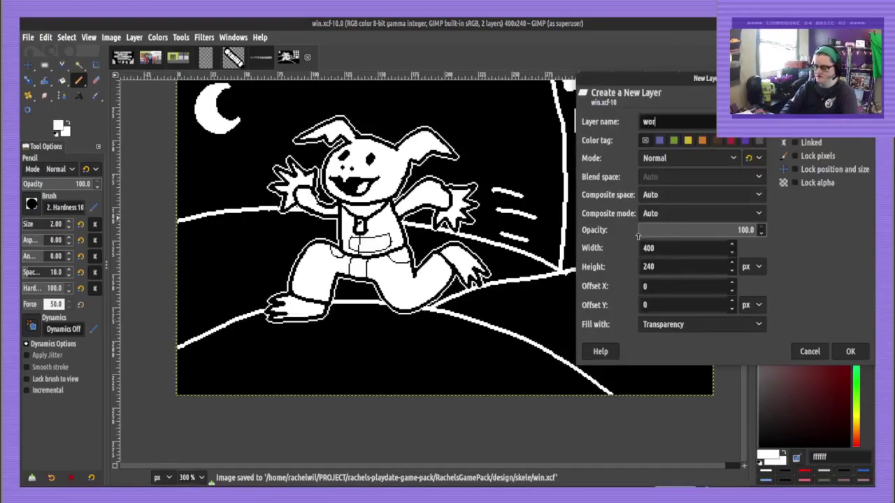
type("word balloon")
key("Return")
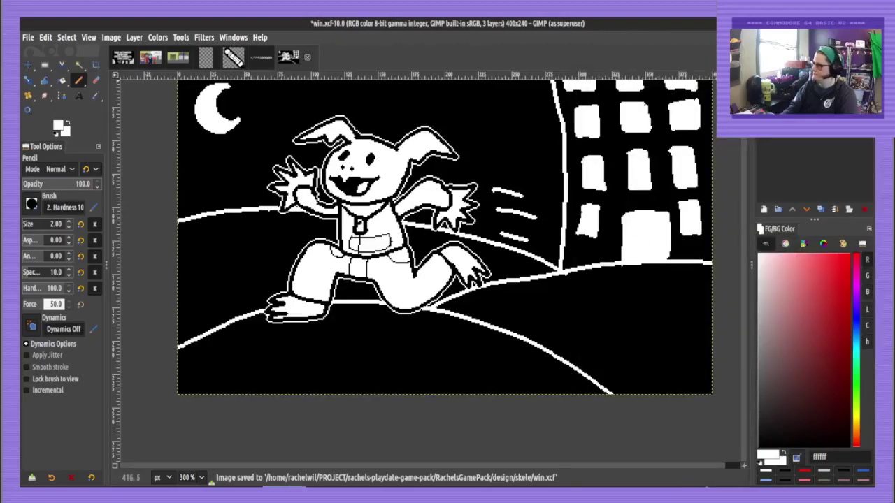
left_click(764, 209)
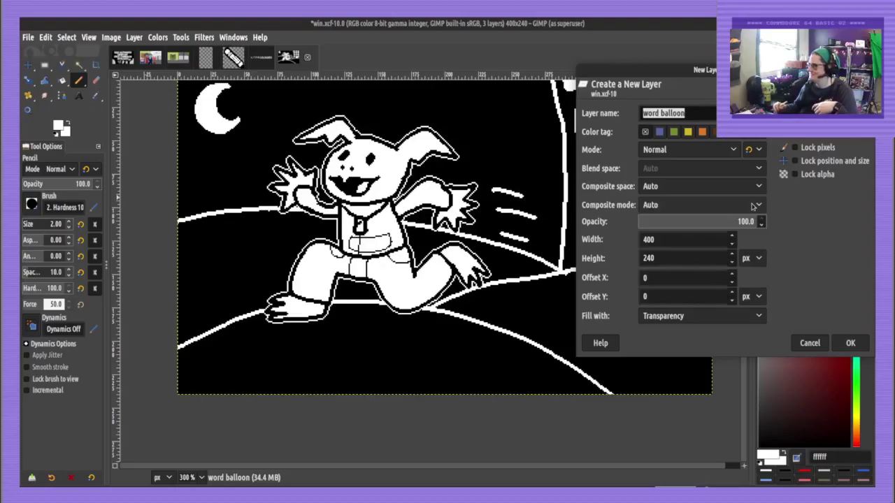
type("text")
key("Return")
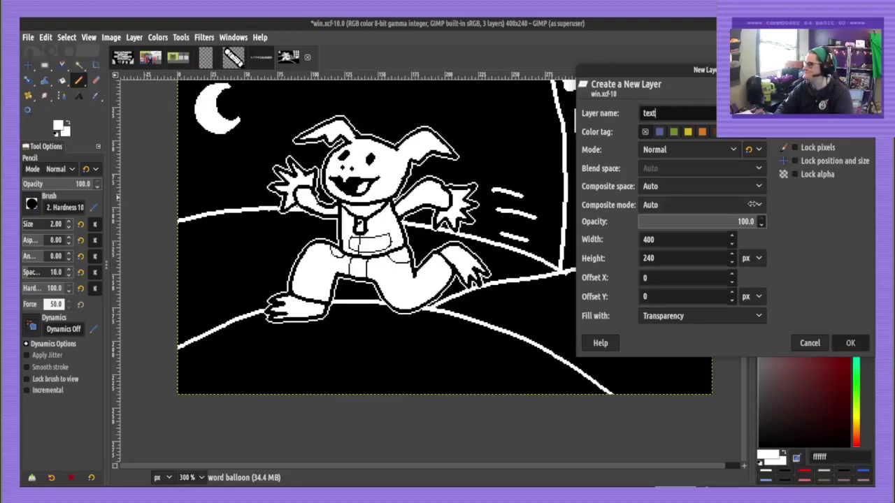
Lower the opacity of the Background layer to dim the scenery
left_click(822, 143)
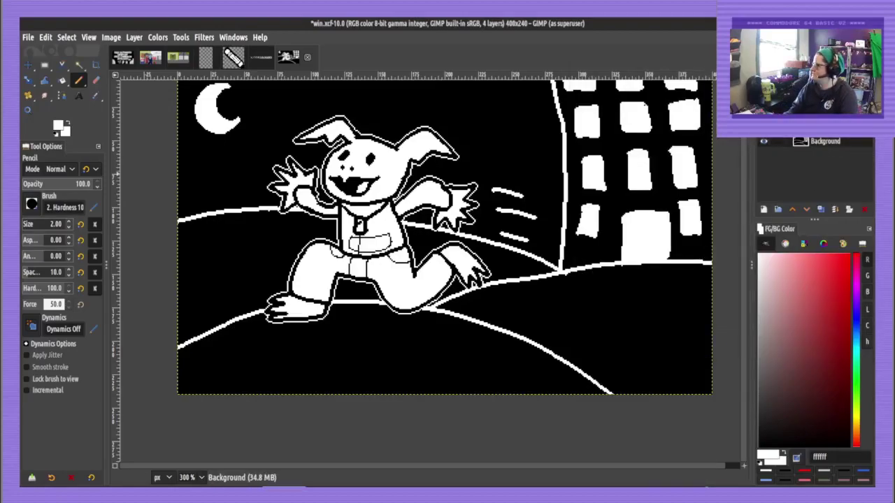
left_click(815, 67)
Letter "I'm" in black with the Pencil at size 2 on the text layer, above and behind the character's head
left_click(821, 99)
left_click(785, 470)
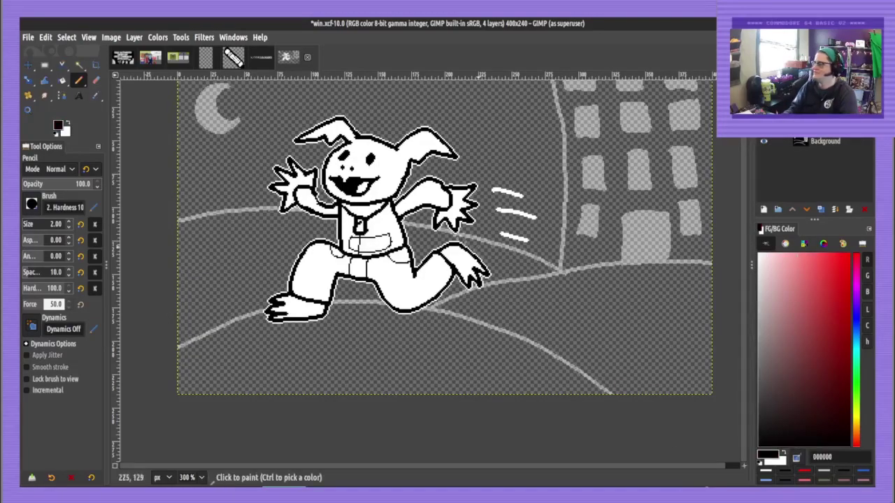
left_click_drag(441, 194, 435, 282)
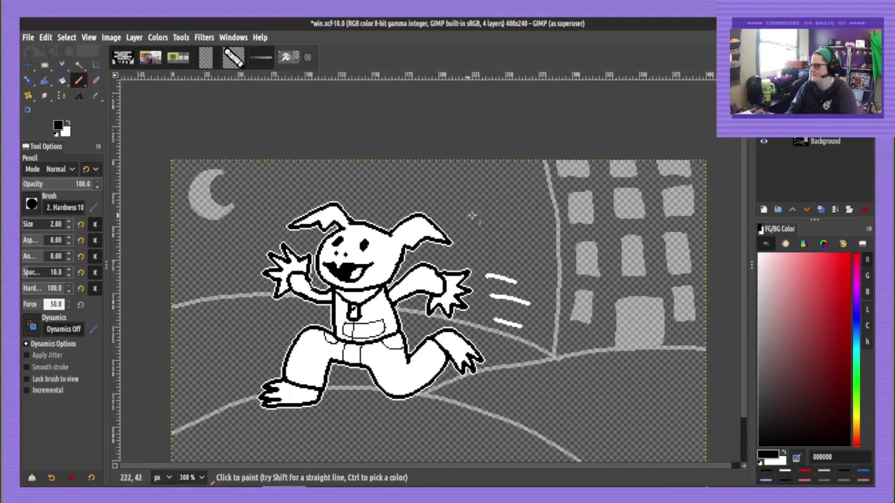
scroll(485, 194, "up", 2)
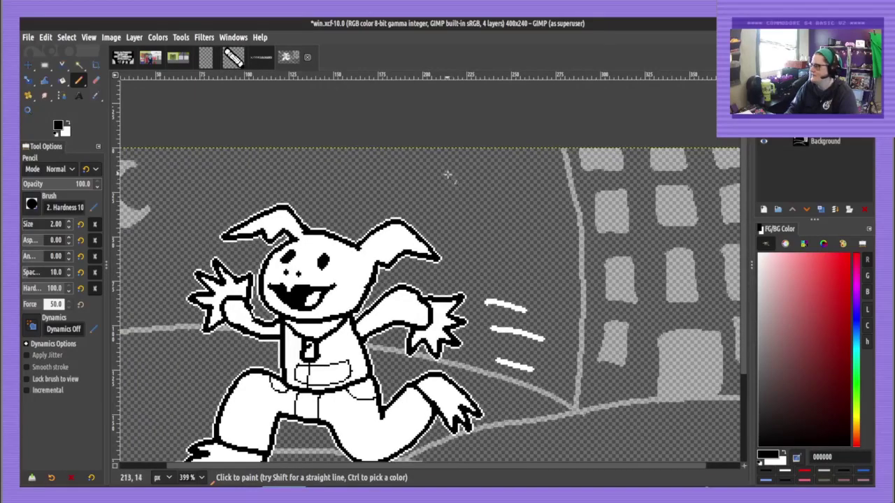
left_click_drag(449, 176, 476, 175)
mouse_move(466, 178)
left_mouse_down()
mouse_move(453, 200)
mouse_move(479, 200)
mouse_move(489, 179)
left_mouse_up()
left_click_drag(494, 185, 519, 199)
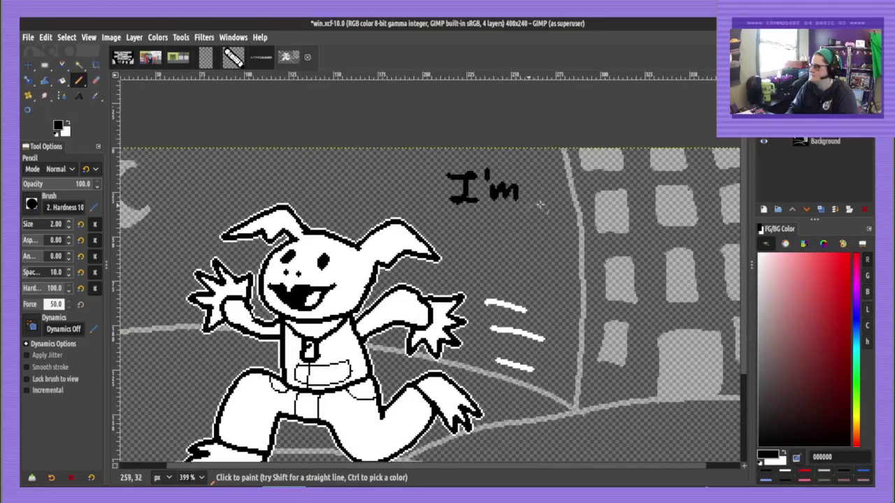
Letter "gettin'" and "Tacos!" in black on two lines beneath "I'm", undoing and redrawing the faulty strokes
left_click_drag(515, 243, 458, 213)
mouse_move(405, 195)
left_mouse_down()
mouse_move(414, 215)
mouse_move(421, 188)
mouse_move(472, 187)
left_mouse_up()
mouse_move(476, 188)
left_mouse_down()
mouse_move(476, 202)
mouse_move(497, 202)
left_mouse_up()
left_click(478, 180)
left_click_drag(500, 172, 501, 182)
mouse_move(407, 223)
left_mouse_down()
mouse_move(440, 221)
mouse_move(430, 248)
left_mouse_up()
mouse_move(448, 236)
left_mouse_down()
mouse_move(444, 244)
mouse_move(468, 244)
left_mouse_up()
mouse_move(479, 233)
left_mouse_down()
mouse_move(477, 245)
mouse_move(479, 233)
mouse_move(491, 243)
left_mouse_up()
left_click(513, 241)
mouse_move(513, 208)
left_mouse_down()
mouse_move(513, 233)
mouse_move(494, 231)
mouse_move(489, 246)
mouse_move(490, 232)
mouse_move(491, 246)
mouse_move(513, 232)
left_mouse_up()
key("ctrl+z")
key("ctrl+z")
key("ctrl+z")
key("ctrl+z")
left_click(514, 244)
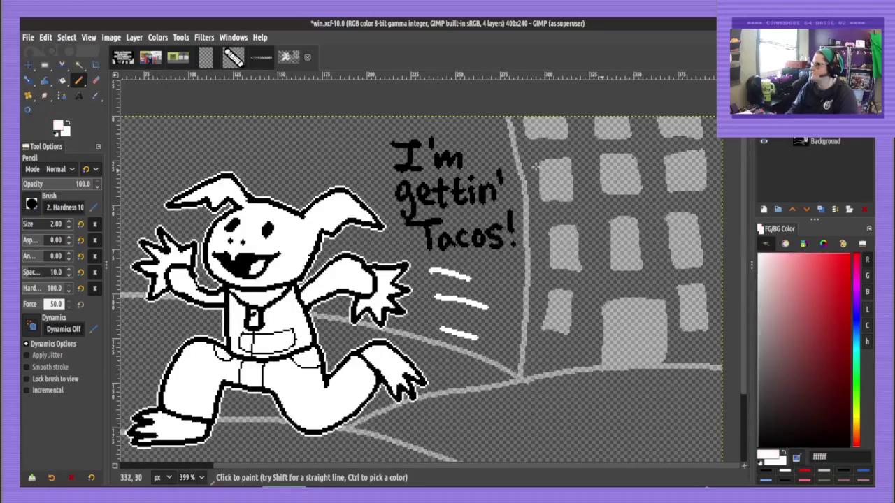
Outline a rounded speech balloon in white around the lettering on the word balloon layer and fill it white
key("x")
mouse_move(406, 126)
left_mouse_down()
mouse_move(386, 200)
mouse_move(420, 249)
mouse_move(482, 259)
mouse_move(504, 239)
mouse_move(498, 174)
mouse_move(457, 132)
mouse_move(410, 124)
left_mouse_up()
key("shift+b")
left_click(415, 138)
key("n")
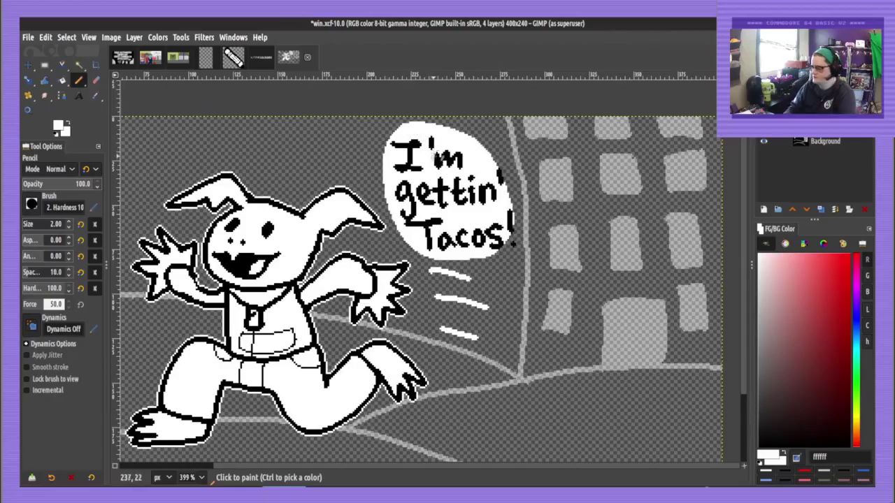
Widen the balloon to cover all the lettering with the white Pencil at size 5, and add a small tail toward the character at size 3
key("bracketright")
key("bracketright")
key("bracketright")
mouse_move(423, 130)
left_mouse_down()
mouse_move(472, 139)
mouse_move(495, 160)
mouse_move(511, 198)
mouse_move(512, 242)
mouse_move(487, 253)
mouse_move(523, 231)
mouse_move(512, 175)
mouse_move(475, 140)
mouse_move(424, 128)
mouse_move(455, 128)
mouse_move(502, 155)
mouse_move(518, 201)
mouse_move(511, 167)
mouse_move(453, 130)
mouse_move(483, 130)
mouse_move(514, 161)
mouse_move(453, 125)
mouse_move(523, 223)
mouse_move(509, 244)
left_mouse_up()
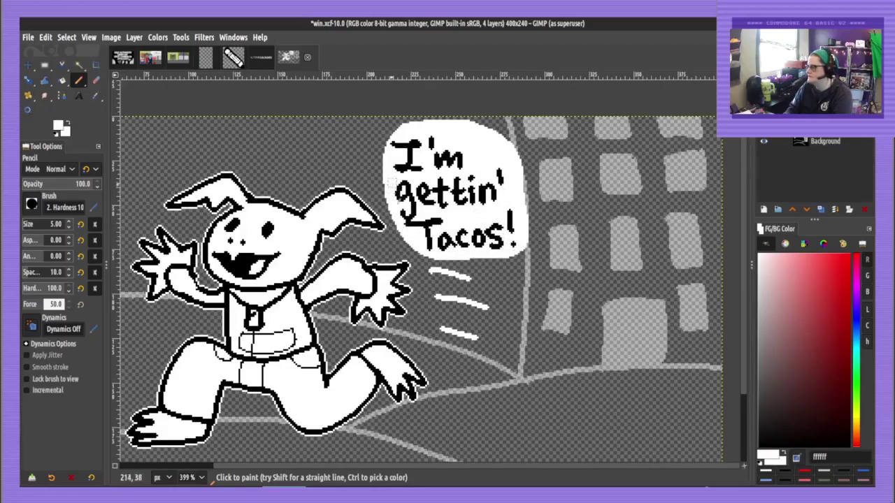
mouse_move(394, 187)
left_mouse_down()
mouse_move(402, 241)
mouse_move(445, 254)
left_mouse_up()
key("bracketleft")
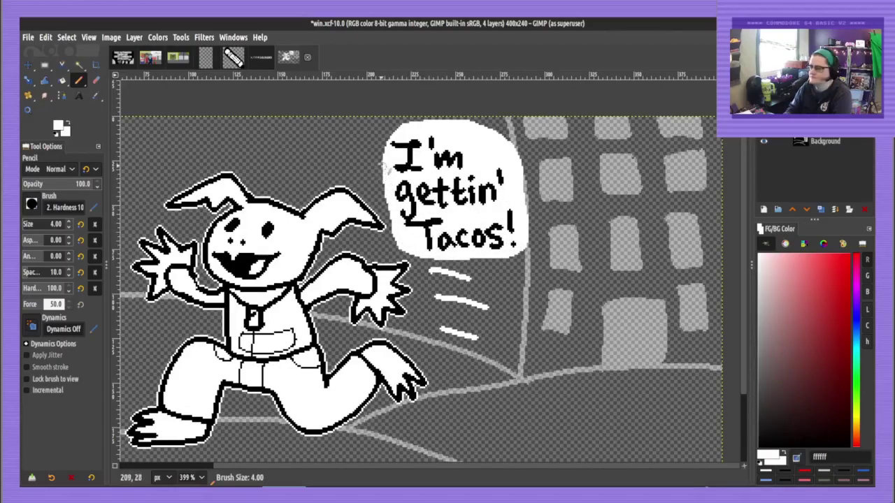
key("bracketleft")
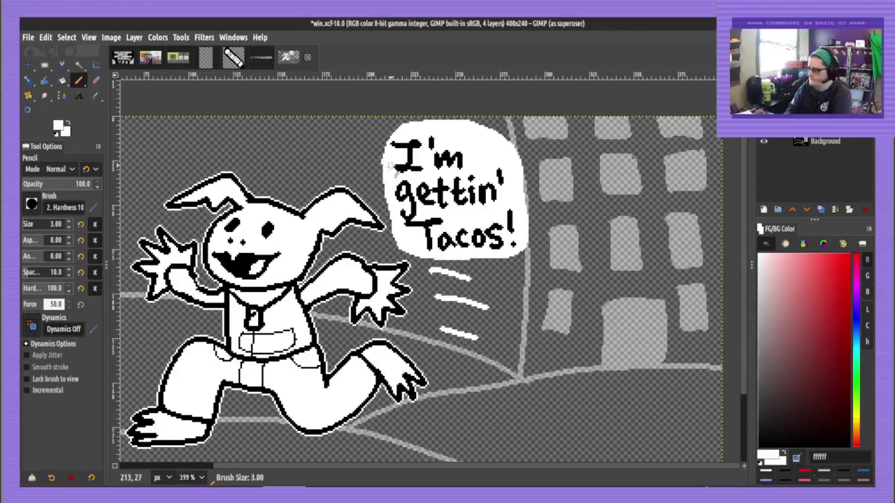
left_click_drag(386, 165, 389, 174)
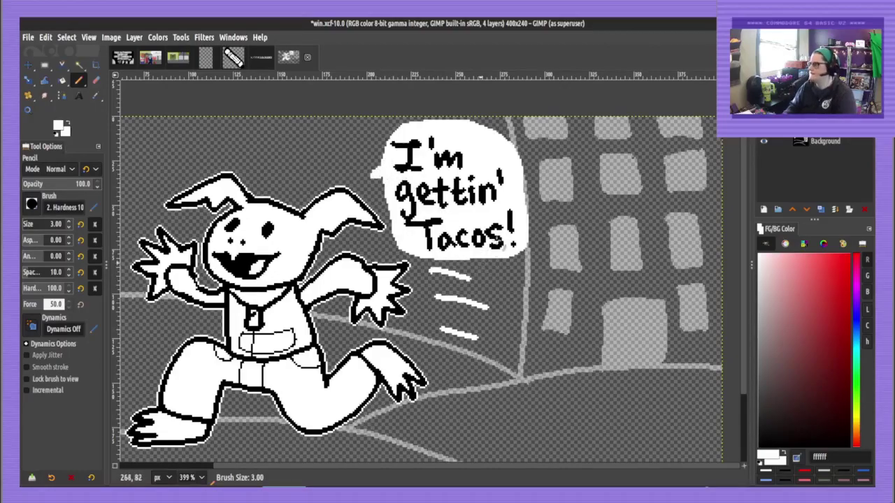
Check the lettering by hiding and reshowing the text layer, and restore the Background layer to full opacity
left_click(764, 109)
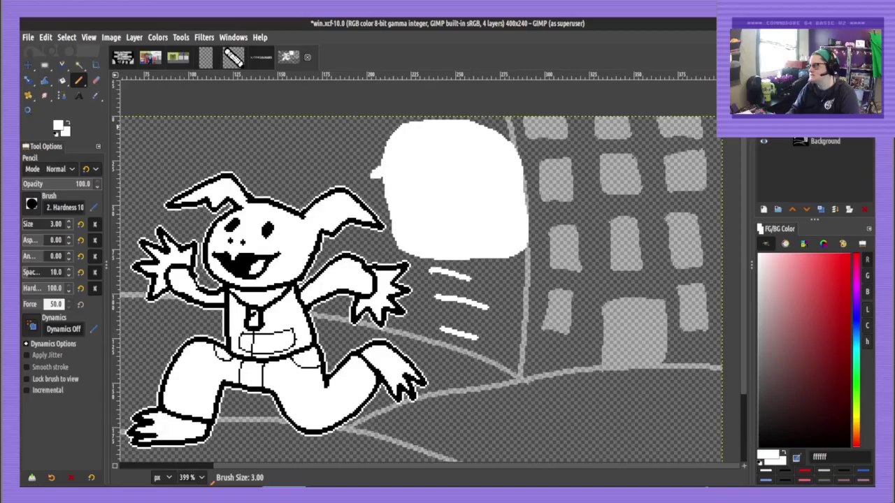
left_click(763, 109)
left_click(764, 142)
left_click(763, 142)
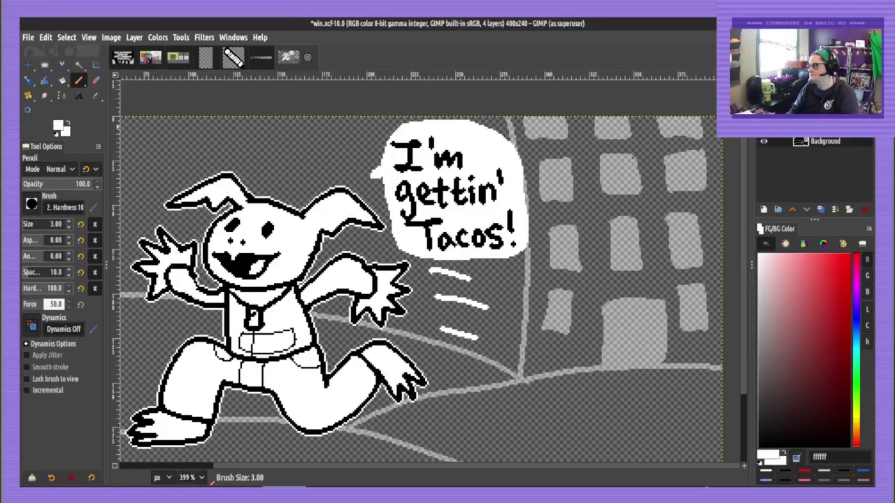
left_click(763, 141)
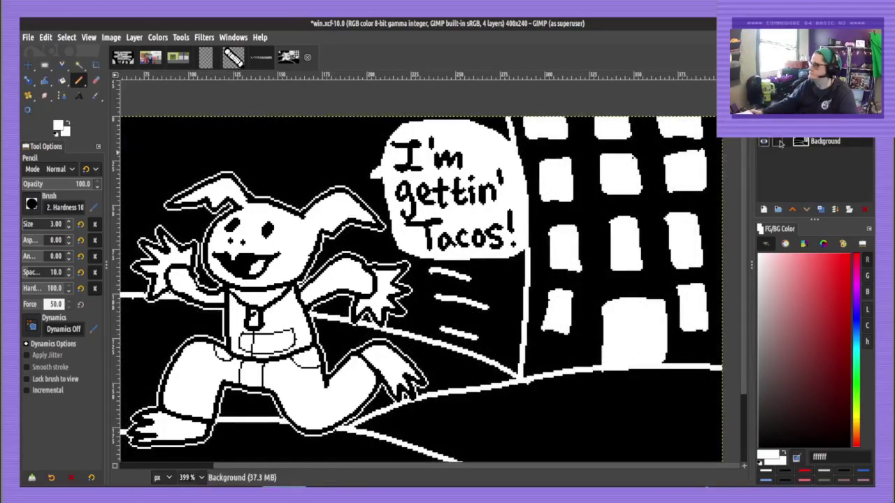
Paste a copy of the word balloon, paint it solid black with the Pencil at size 259, and place it as a layer beneath the white balloon
key("ctrl+c")
key("ctrl+v")
left_click(785, 471)
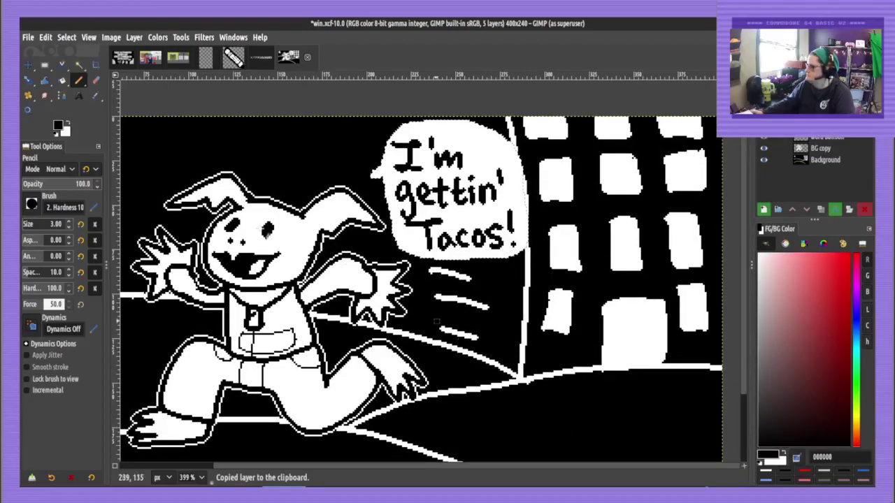
left_click(45, 224)
left_click(579, 174)
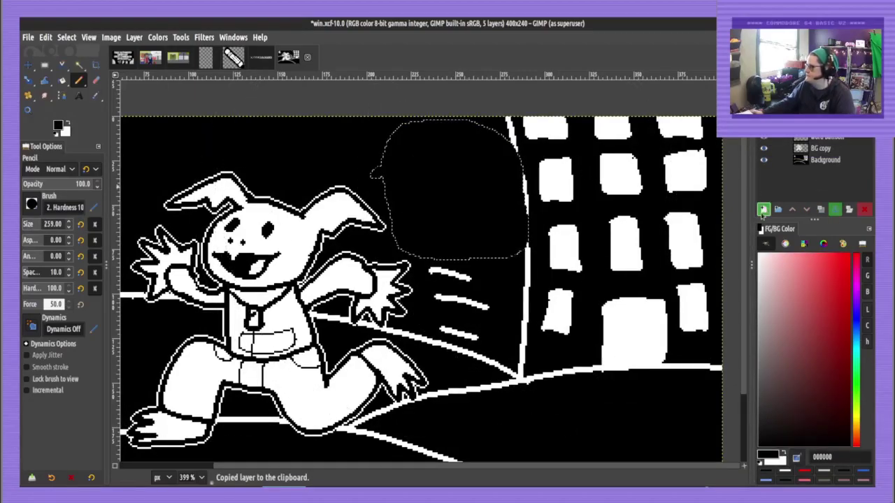
left_click(764, 210)
left_click_drag(825, 119, 827, 136)
Paste and anchor a shifted copy of the black balloon to build its outline, and set the Pencil size back to 2
key("m")
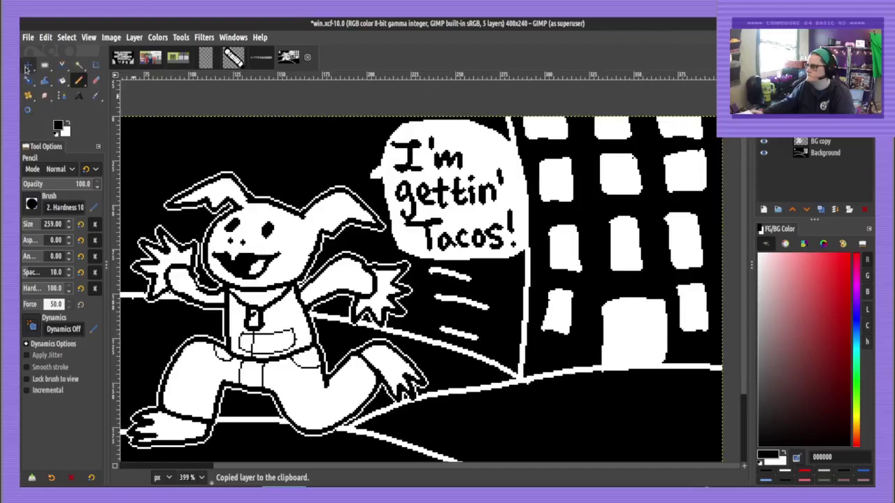
key("ctrl+v")
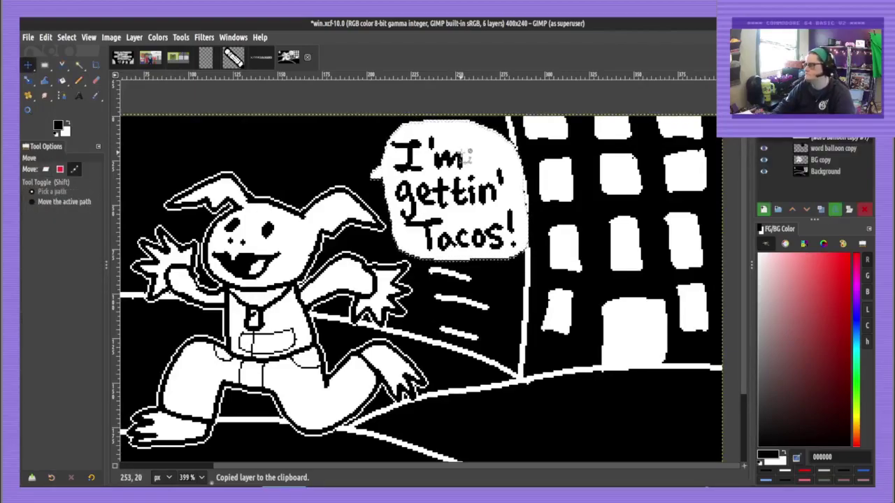
key("ctrl+h")
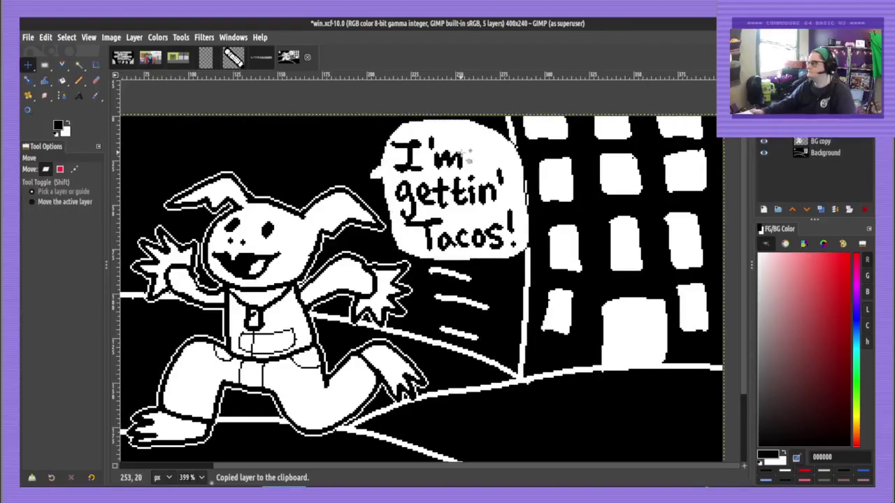
key("n")
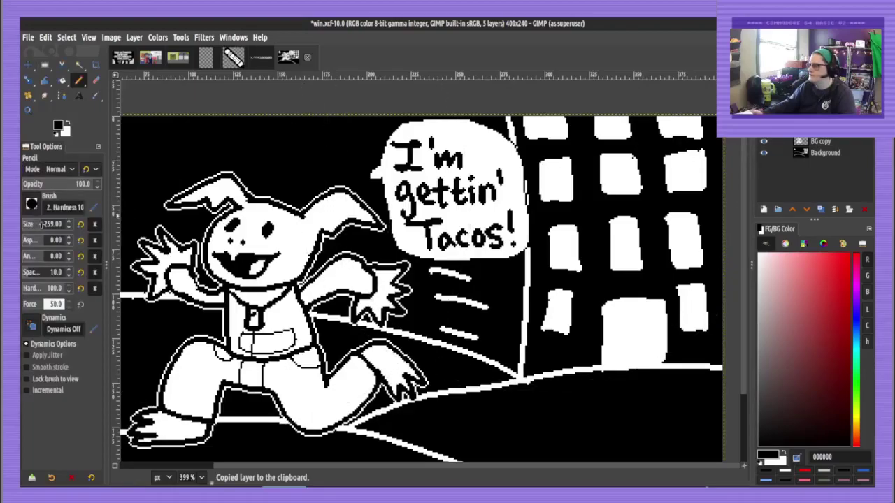
left_click_drag(42, 225, 23, 226)
Fill the hills on the Background layer with dark gray 313131 using Bucket Fill, and save the file
scroll(446, 236, "down", 2)
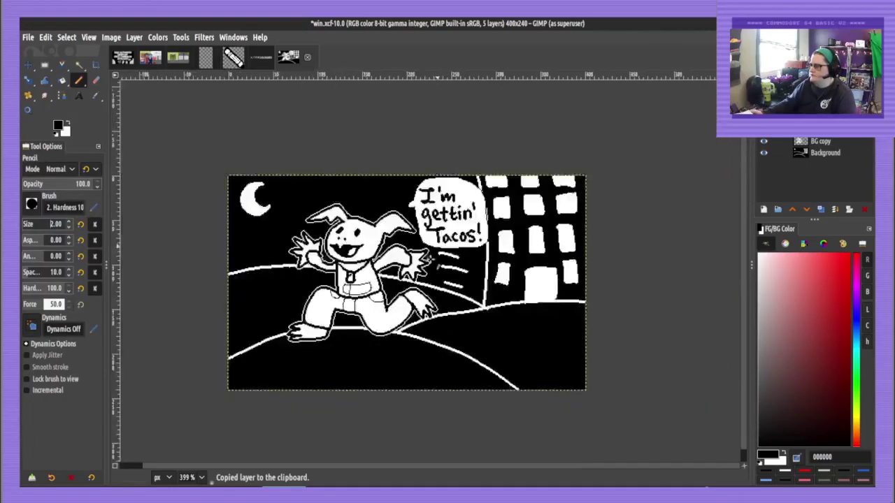
scroll(430, 259, "down", 2)
scroll(436, 274, "up", 1)
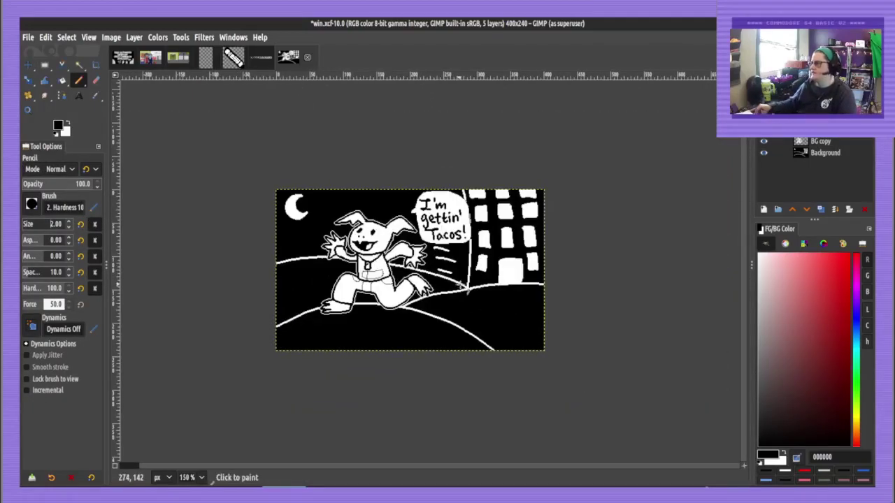
left_click(817, 153)
key("shift+b")
left_click_drag(813, 441, 747, 411)
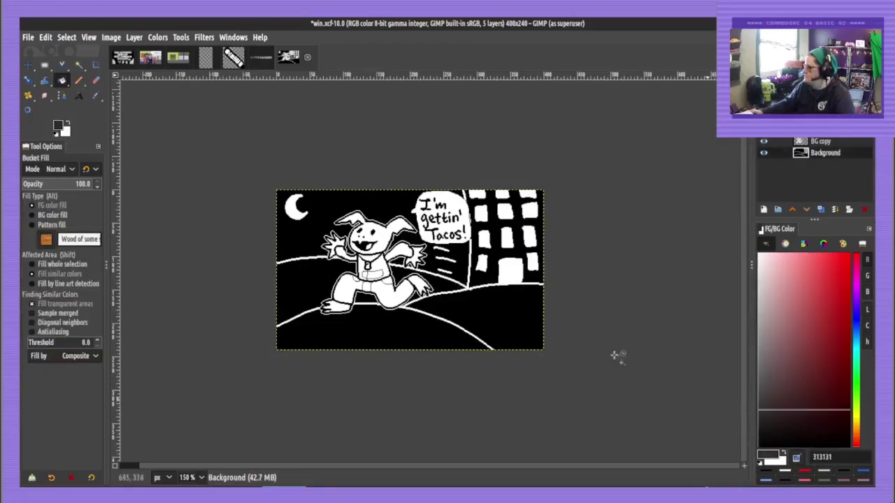
left_click(486, 308)
left_click(379, 339)
left_click(308, 283)
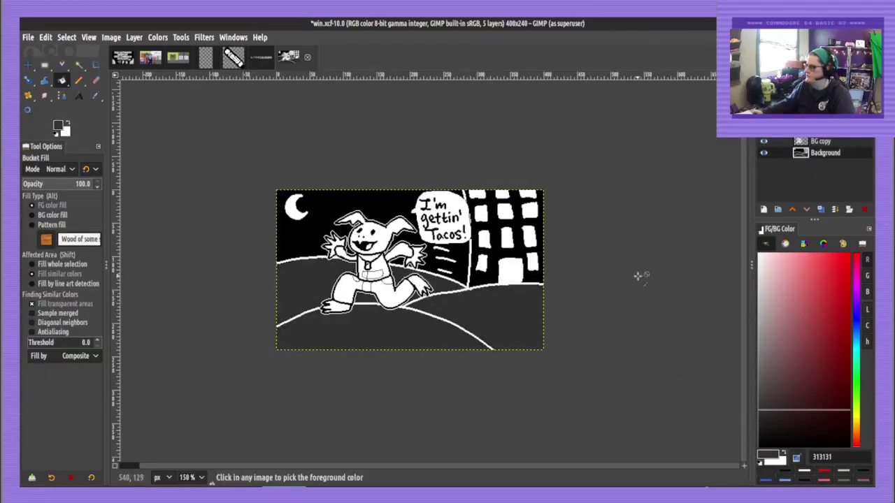
key("ctrl+s")
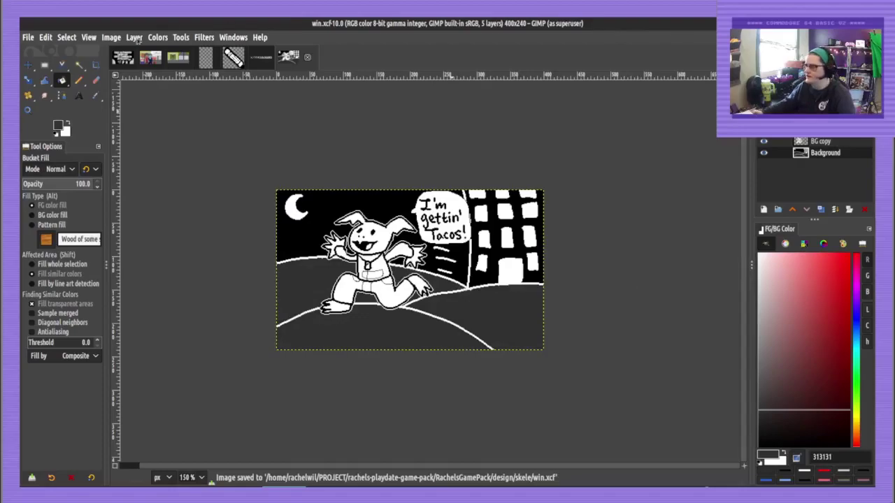
Flatten the image and convert it to indexed color with dithering
left_click(111, 37)
left_click(135, 275)
left_click(111, 37)
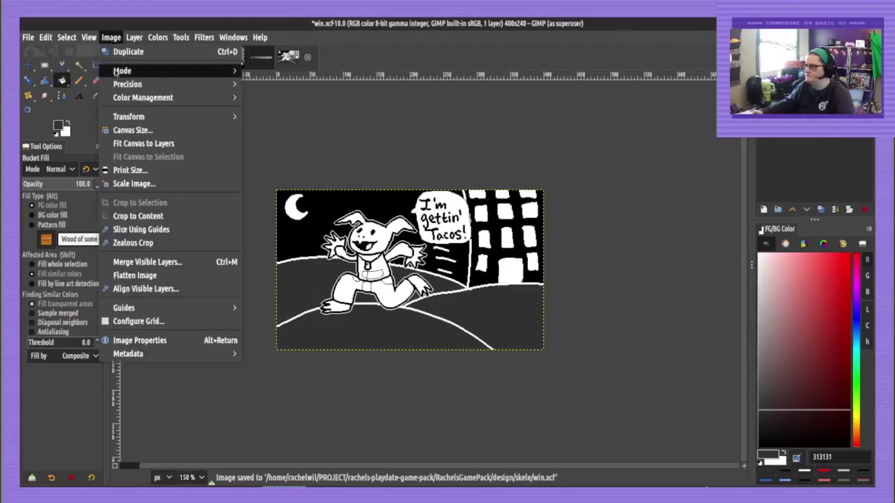
mouse_move(117, 72)
left_click(265, 96)
left_click(534, 374)
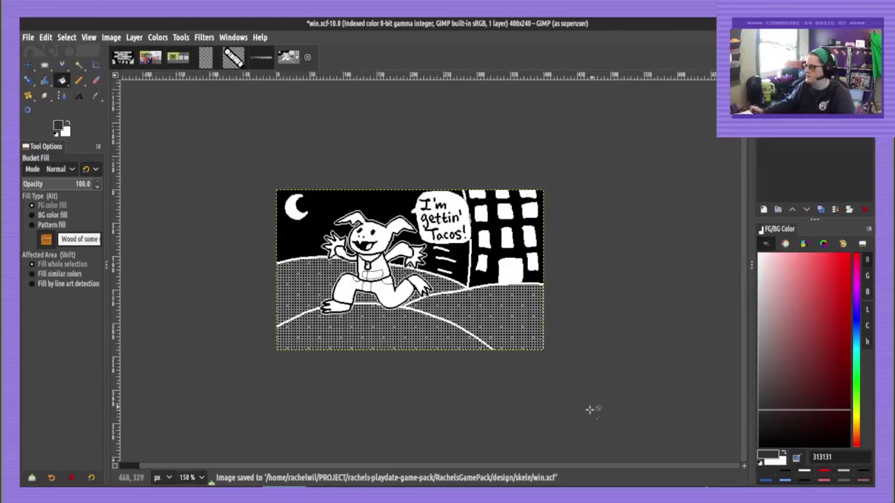
Export the image as win.png into the Source/packages/skele/images folder of RachelsGamePack
key("ctrl+shift+e")
left_click(524, 148)
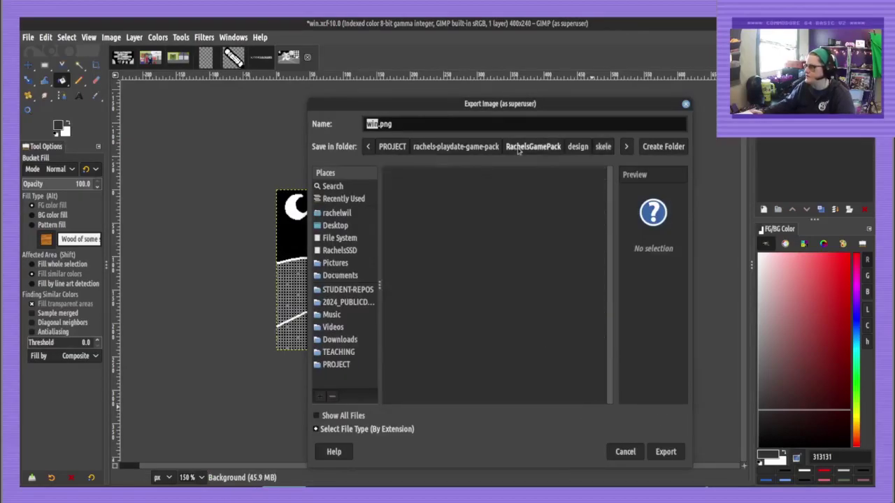
double_click(405, 236)
left_click(397, 237)
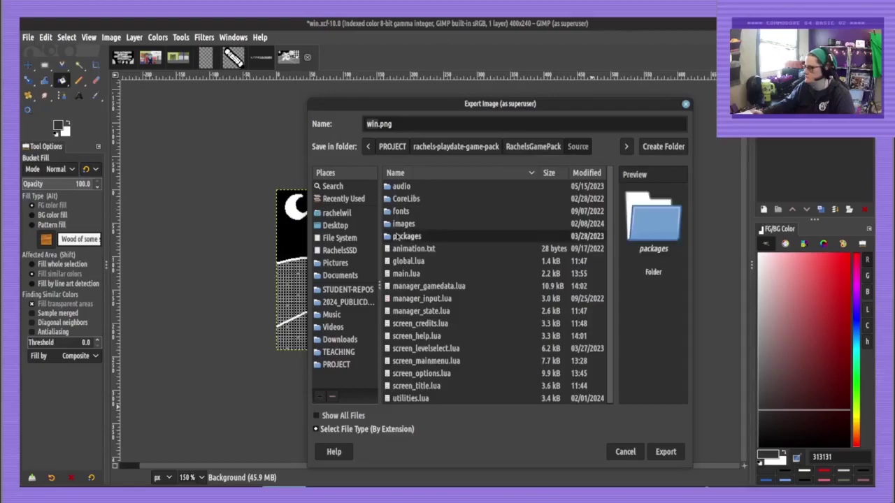
double_click(396, 237)
double_click(396, 272)
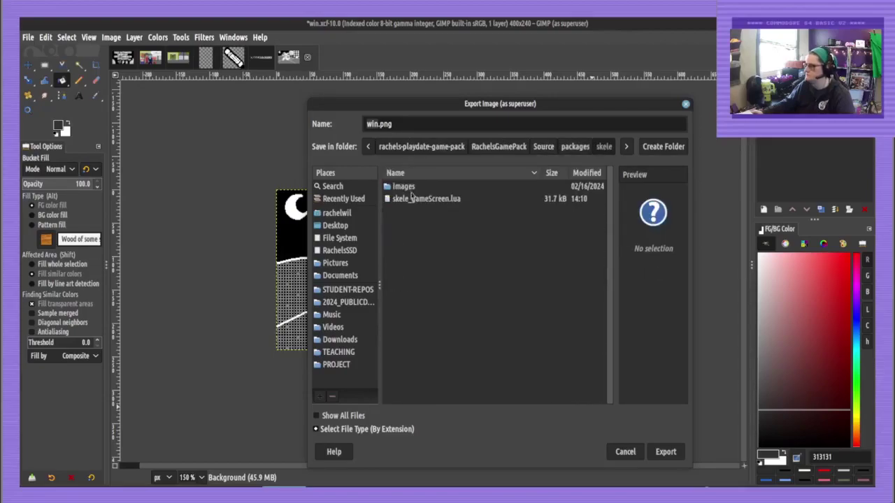
double_click(409, 189)
left_click(403, 128)
key("Return")
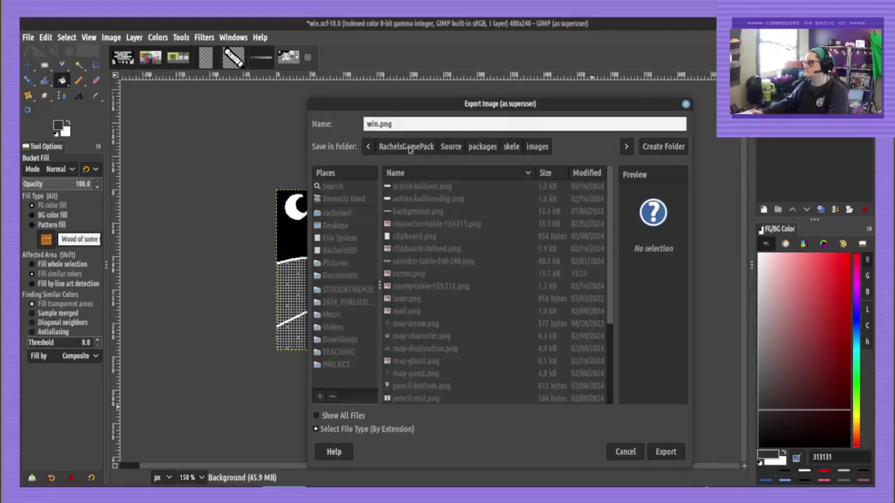
key("Return")
Undo the indexed conversion and the flattening to recover the layers, and save win.xcf
key("ctrl+z")
key("ctrl+z")
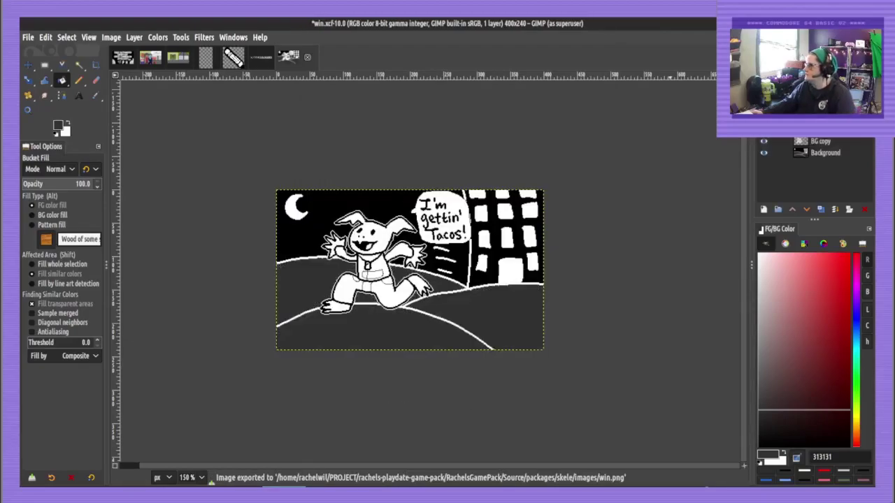
key("ctrl+s")
Switch to Emacs, add a win entry loading "images/win.png" with gfx.image.new to self.images in skele_gameScreen.lua's Init function, and save the file
key("ctrl+alt+Left")
left_click(670, 126)
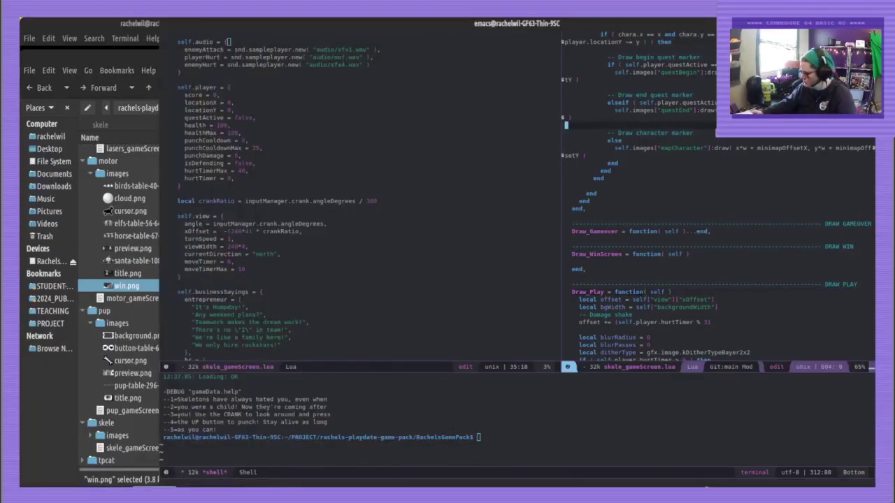
left_click(715, 142)
key("alt+less")
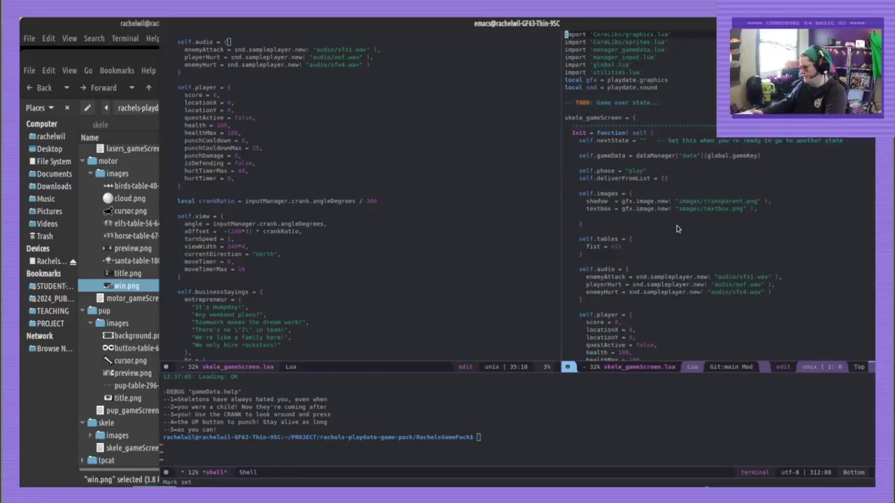
left_click(764, 224)
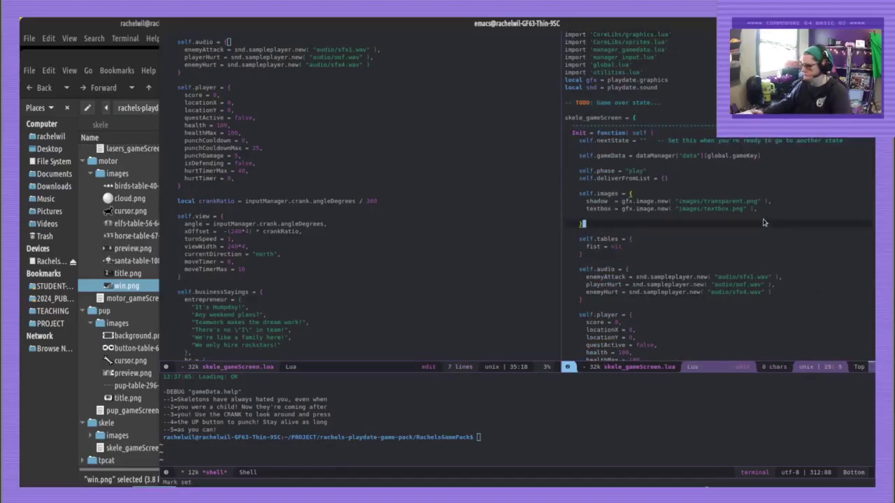
left_click(760, 216)
key("Tab")
type("w")
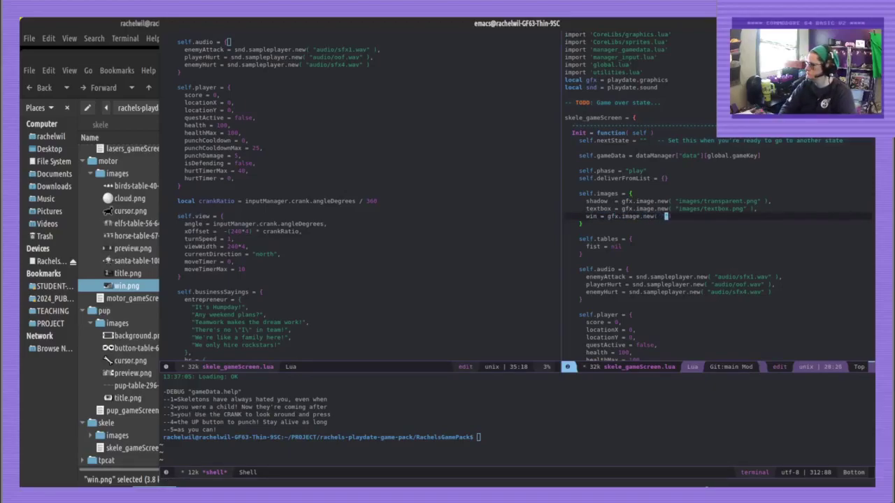
type(")")
key("ctrl+x")
key("ctrl+s")
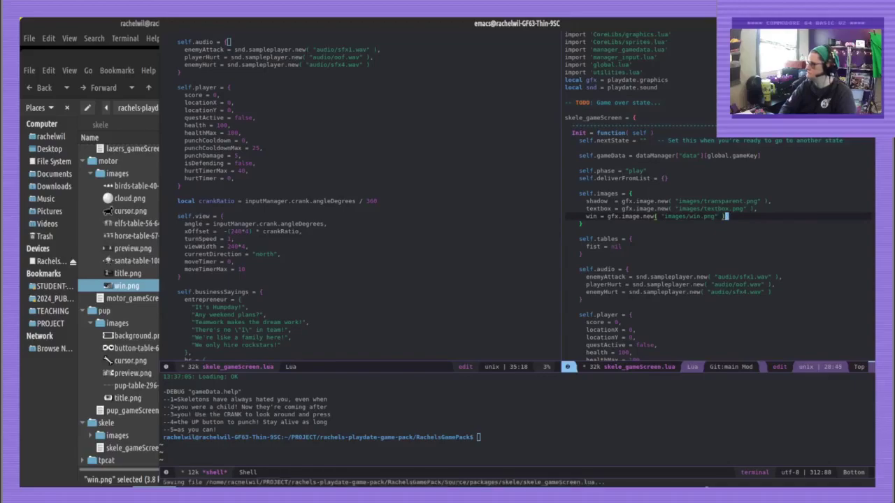
Collapse all code blocks in skele_gameScreen.lua and bring the Draw_WinScreen function into view
left_click(362, 255)
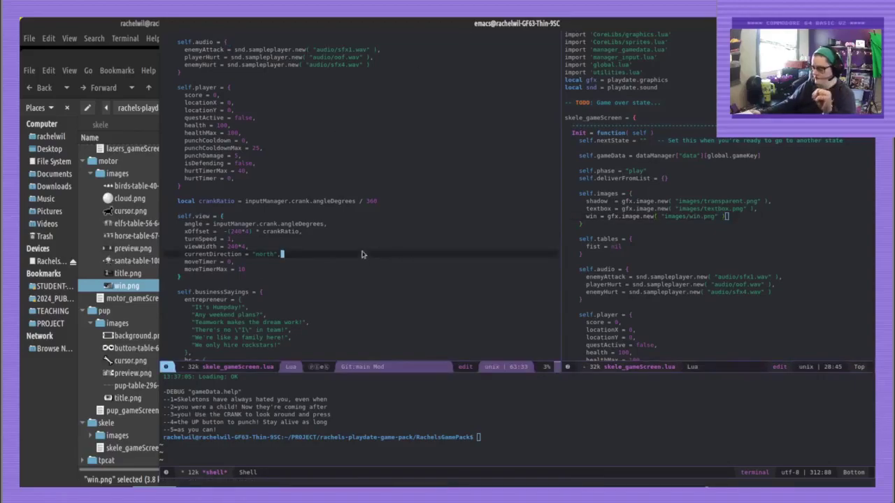
key("alt+greater")
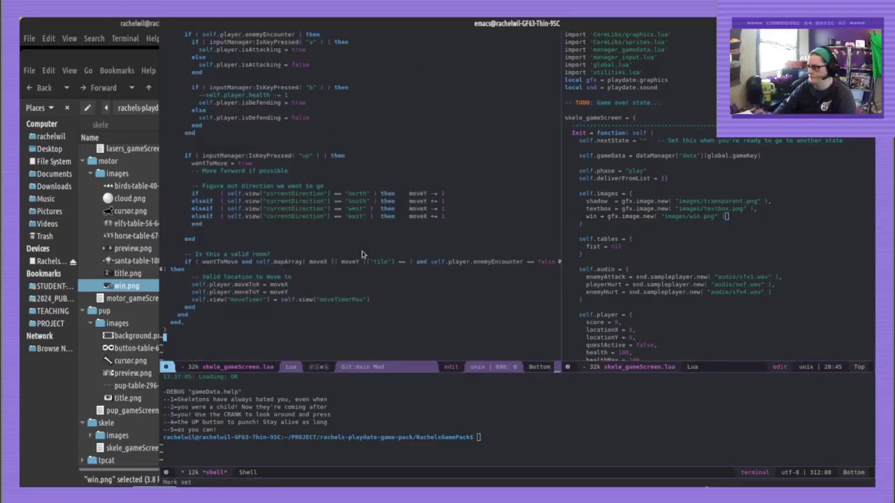
key("at")
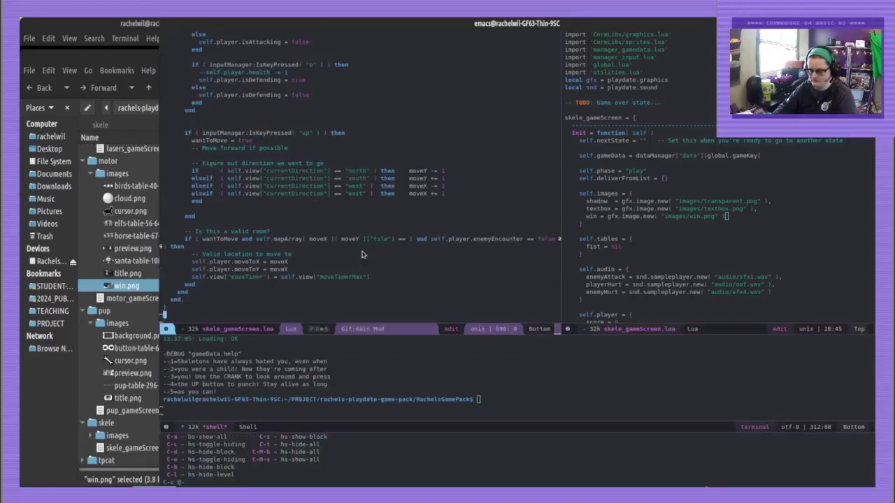
key("ctrl+t")
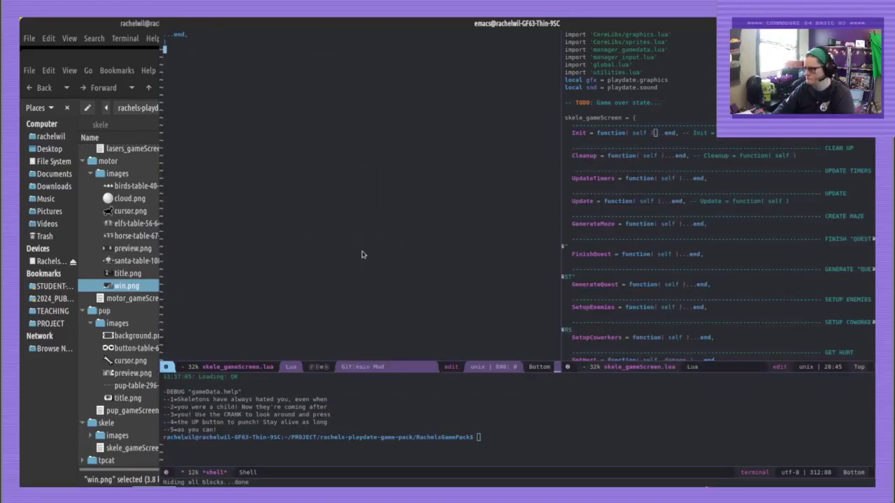
key("alt+less")
scroll(346, 276, "down", 6)
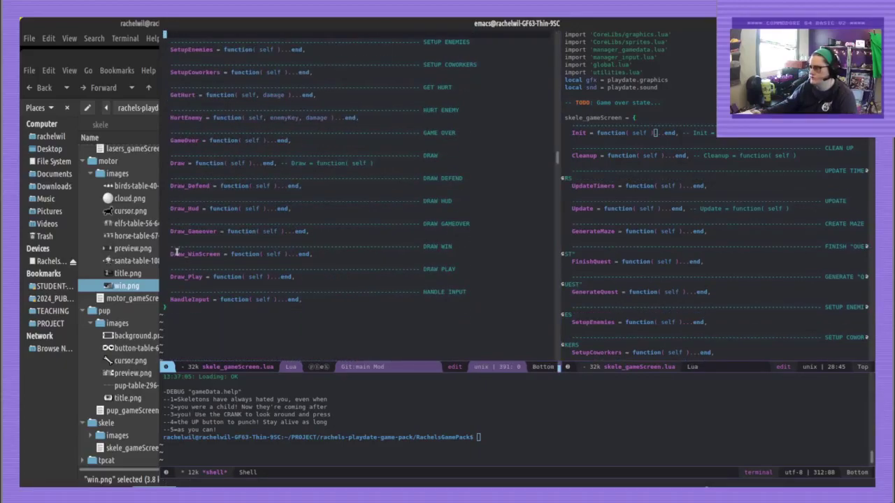
Expand the Draw_WinScreen function, place the cursor on its indented empty body line, and save the file
left_click(172, 254)
key("ctrl+alt+h")
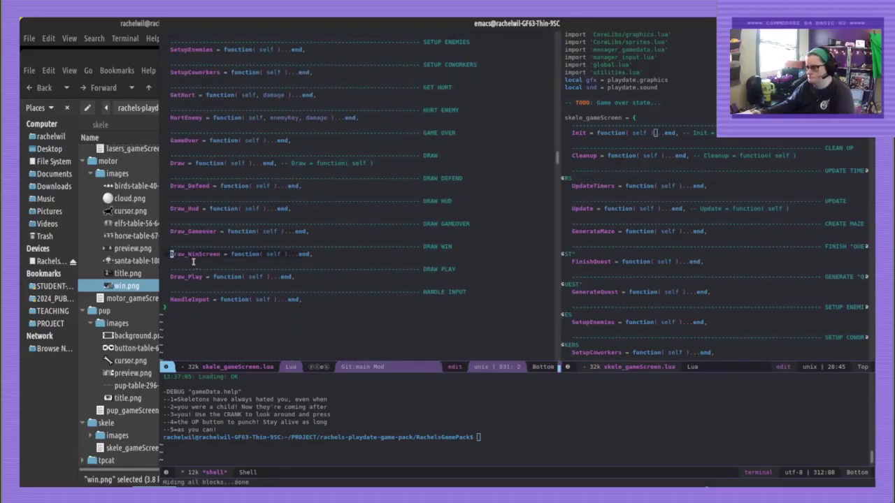
key("ctrl+c")
key("at")
key("ctrl+c")
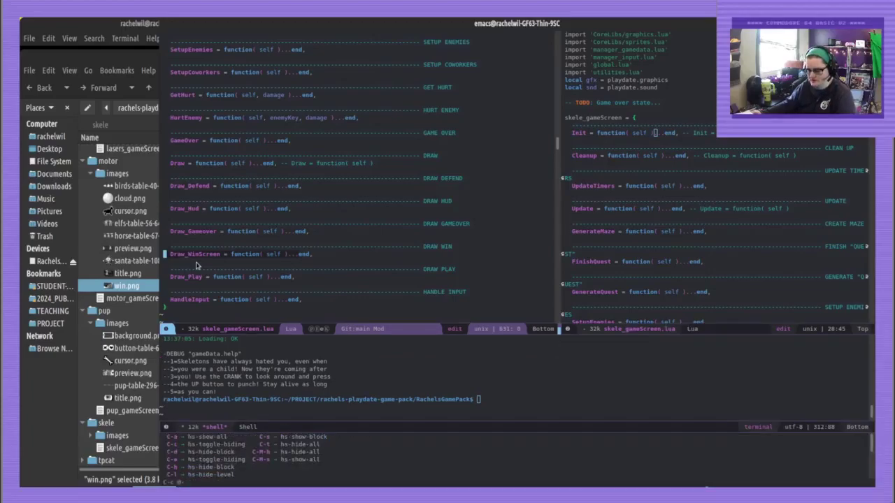
left_click(201, 264)
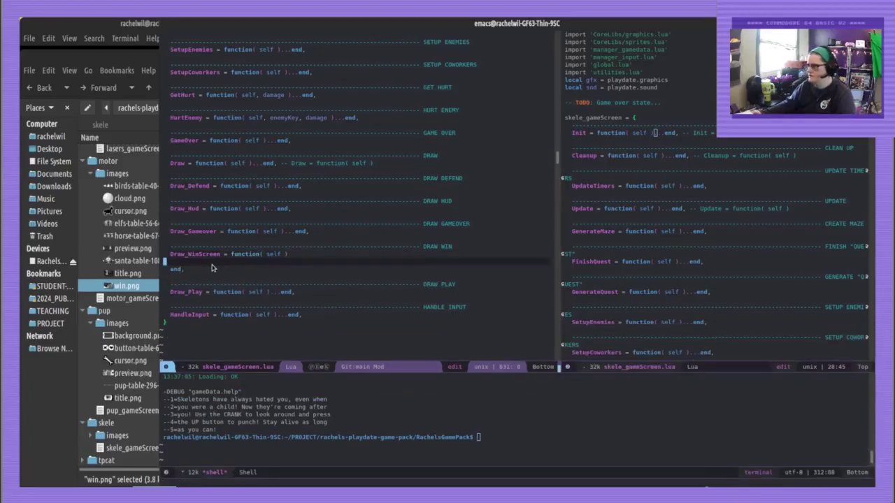
key("ctrl+x")
key("ctrl+s")
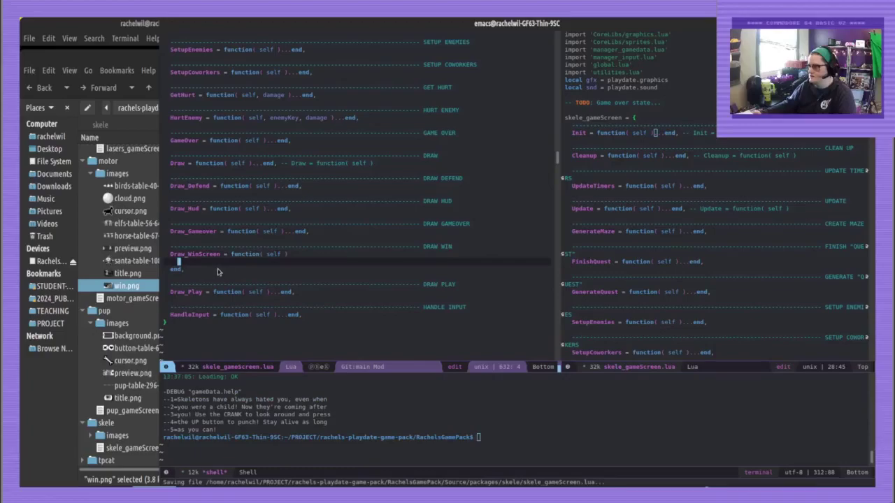
Find crank_gameScreen.lua in the packages/crank folder with the file manager and open it in the second Emacs pane
left_click(140, 325)
key("alt+Left")
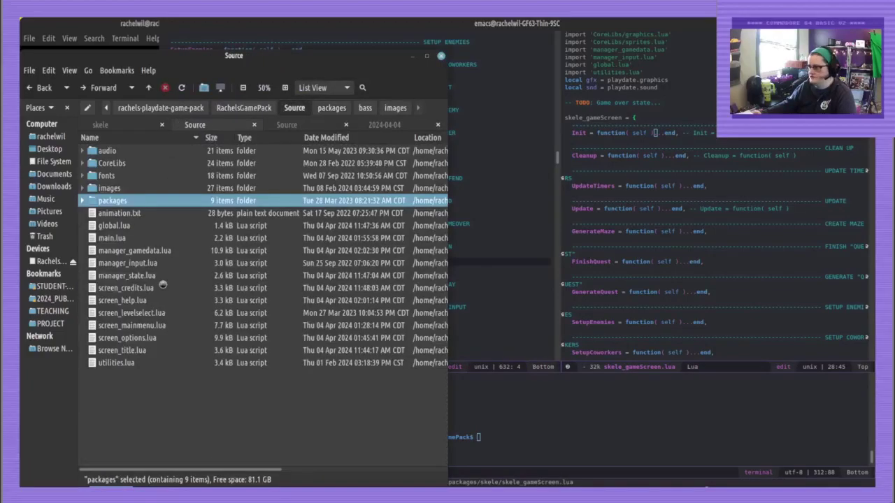
key("alt+Right")
left_click(292, 126)
left_click(210, 125)
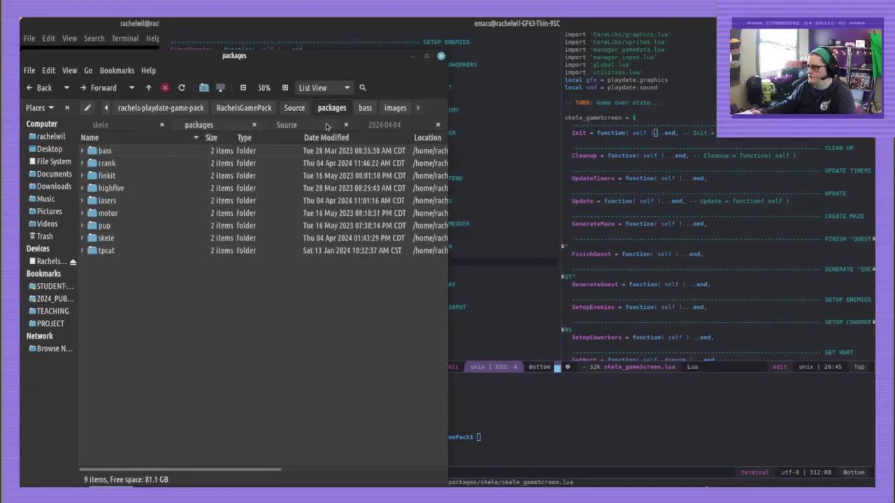
double_click(107, 203)
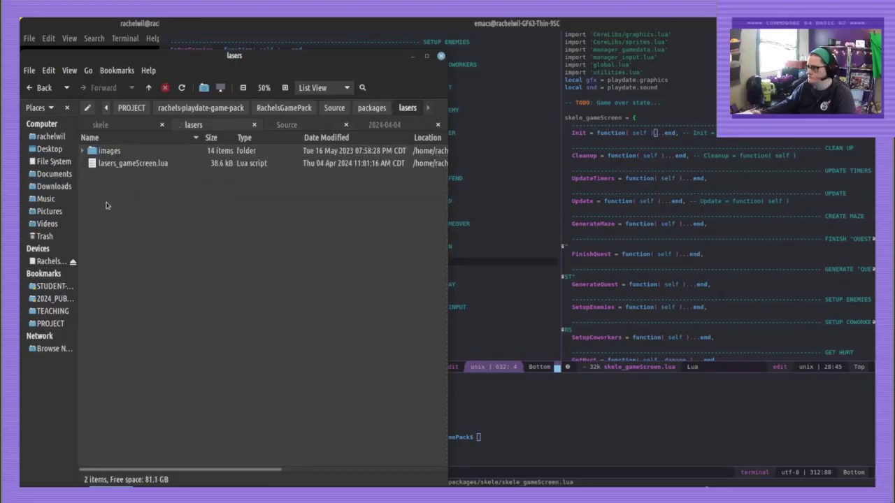
key("alt+Left")
double_click(107, 165)
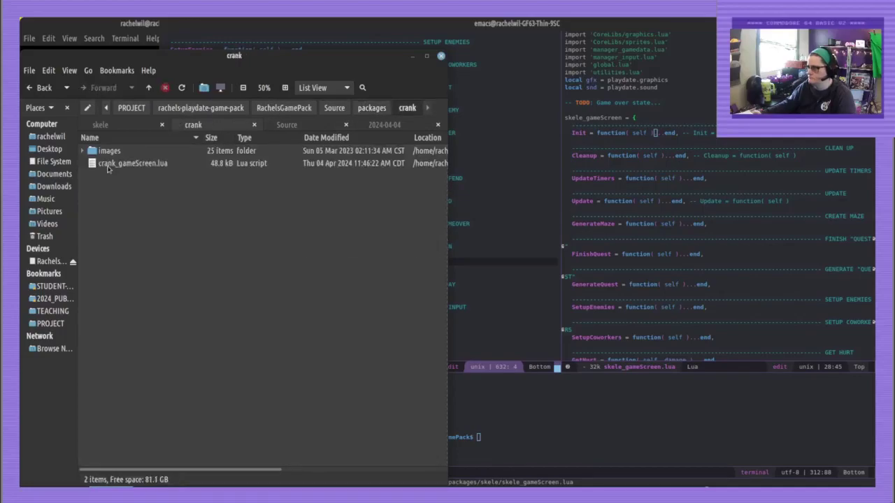
left_click(106, 165)
left_click_drag(754, 238, 753, 236)
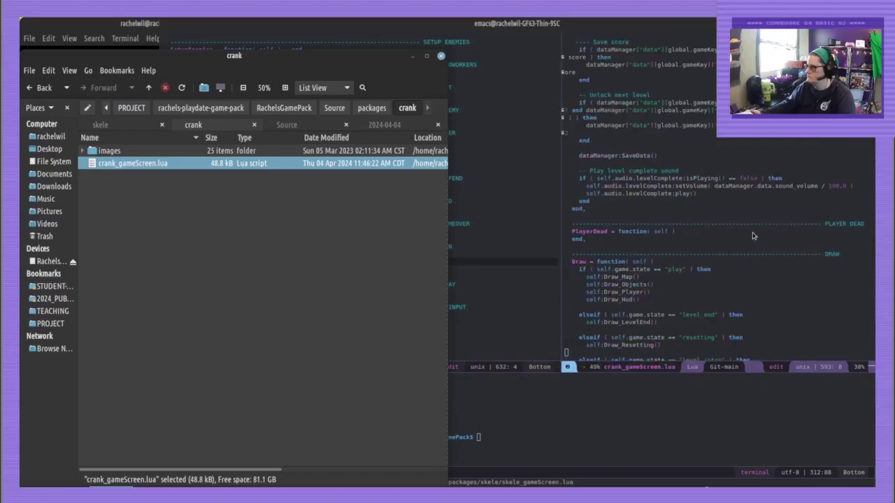
Locate the Draw_GameEnd function in crank_gameScreen.lua and copy its line self.images.win:draw( 0, 0 )
left_click(753, 237)
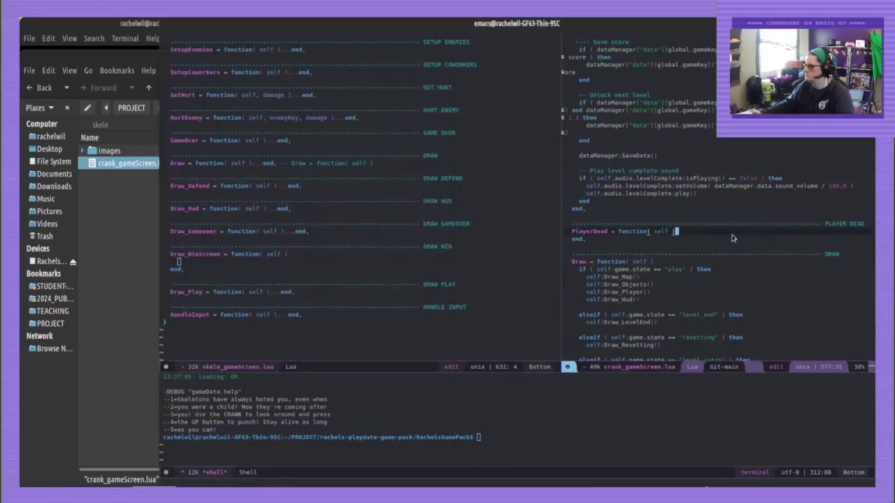
scroll(731, 236, "down", 6)
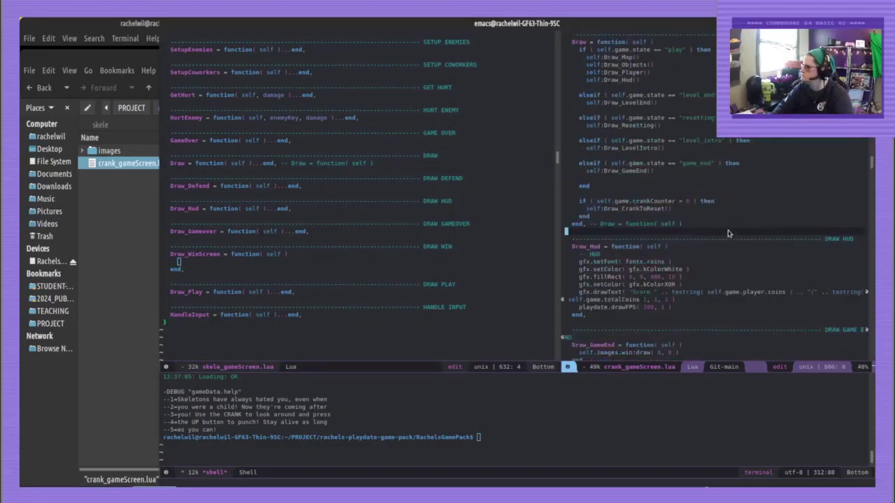
key("Down")
key("Down")
key("Down")
key("Down")
key("Down")
key("Down")
key("Down")
key("Down")
key("Down")
key("Down")
key("Down")
key("Down")
key("Down")
key("Down")
key("Down")
key("Down")
key("Down")
key("Down")
key("Down")
key("Down")
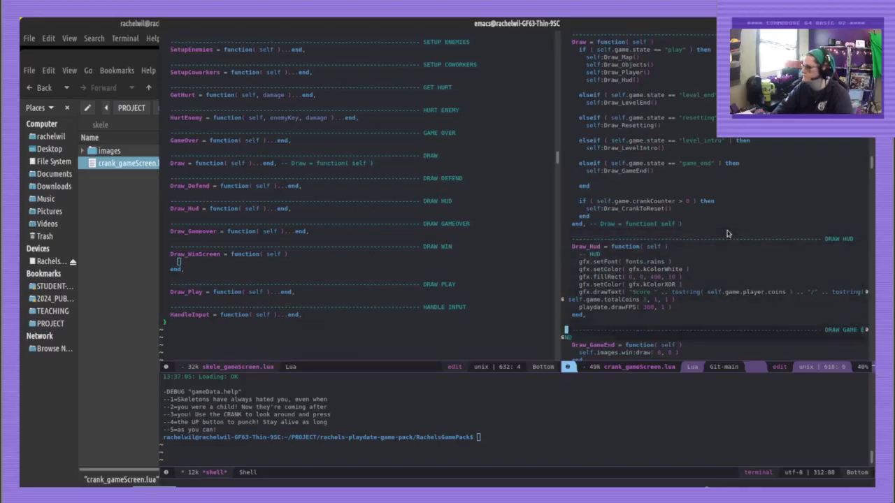
left_click(688, 324)
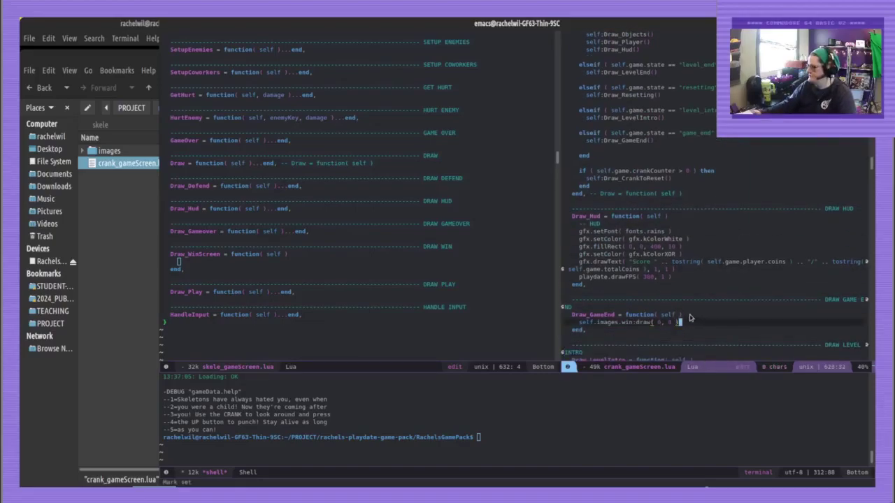
Paste self.images.win:draw( 0, 0 ) as the body of Draw_WinScreen in skele_gameScreen.lua, remove the leftover blank line, and save
left_click(310, 258)
key("ctrl+y")
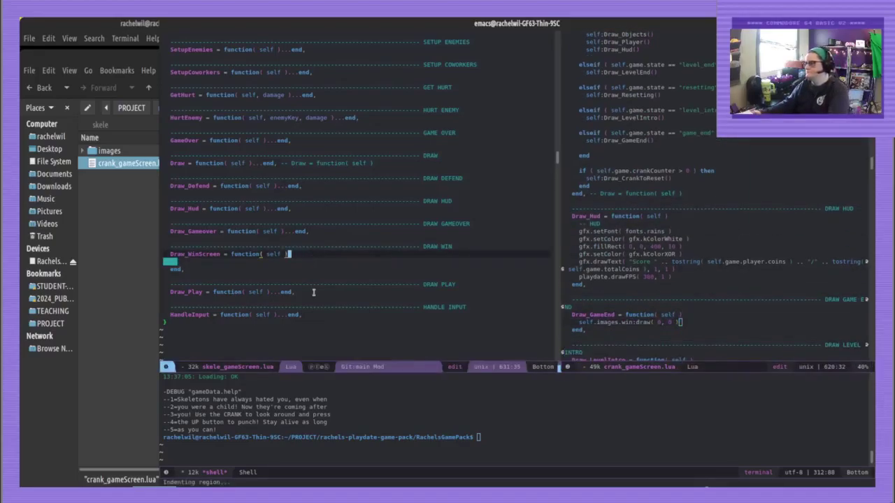
key("ctrl+y")
left_click_drag(295, 269, 299, 264)
key("ctrl+w")
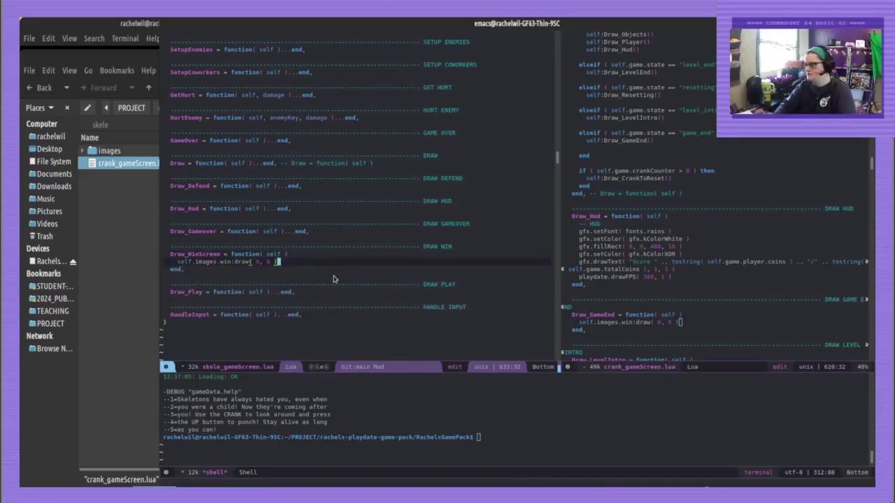
key("ctrl+x")
key("ctrl+s")
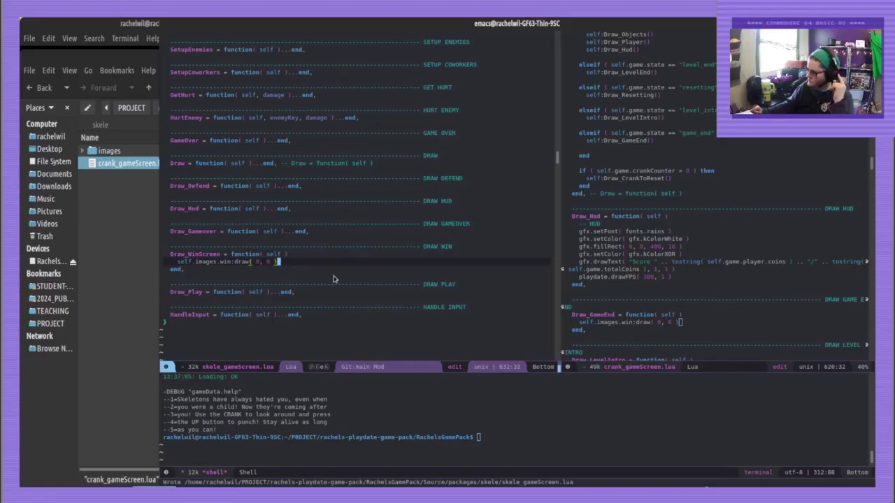
Open the Le ToDo note from the Notes app, review the Lairmail update checklist, and put the Notes window away
left_click(216, 493)
left_click(215, 493)
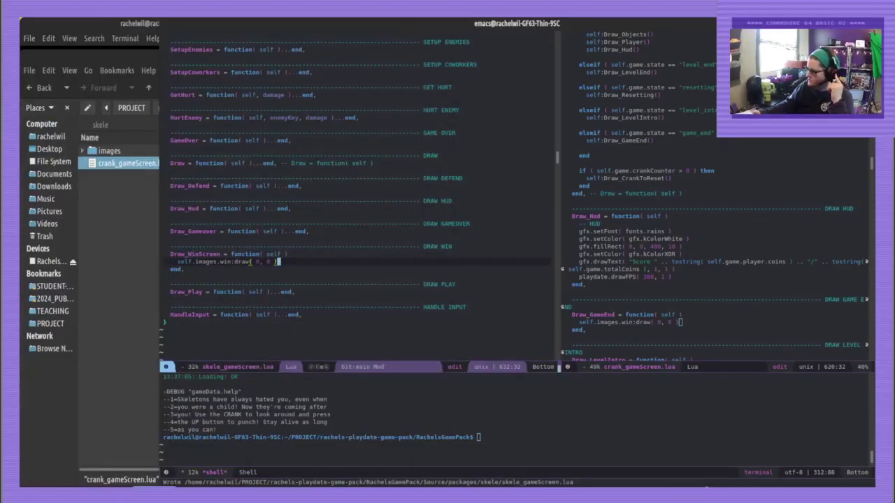
left_click(237, 494)
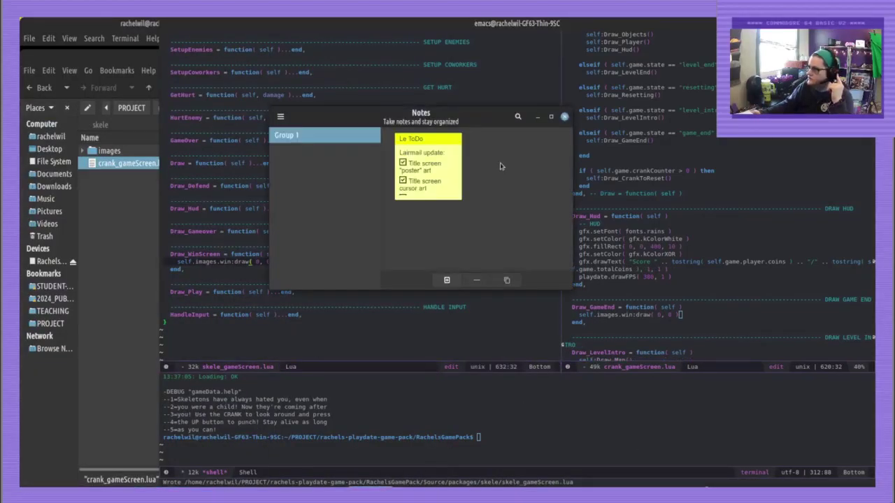
double_click(462, 160)
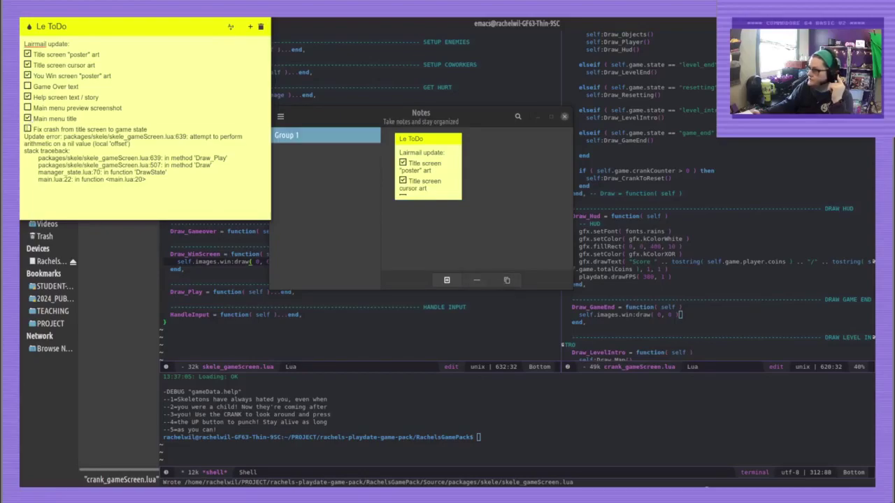
left_click(544, 119)
Unfold the collapsed Draw_Gameover function in skele_gameScreen.lua to show its body
left_click(453, 164)
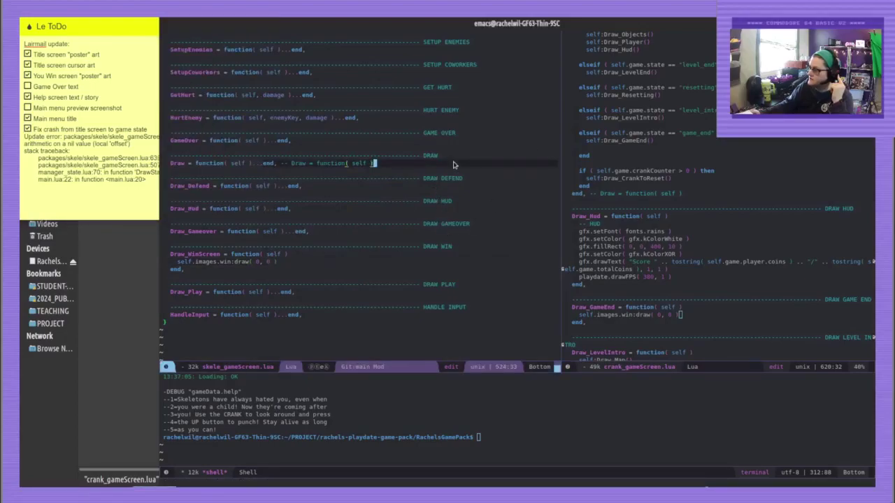
left_click(667, 171)
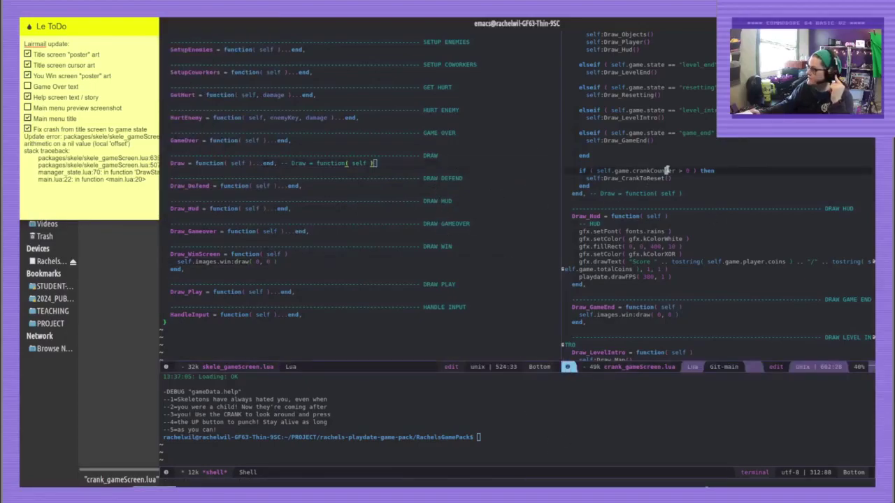
left_click(468, 211)
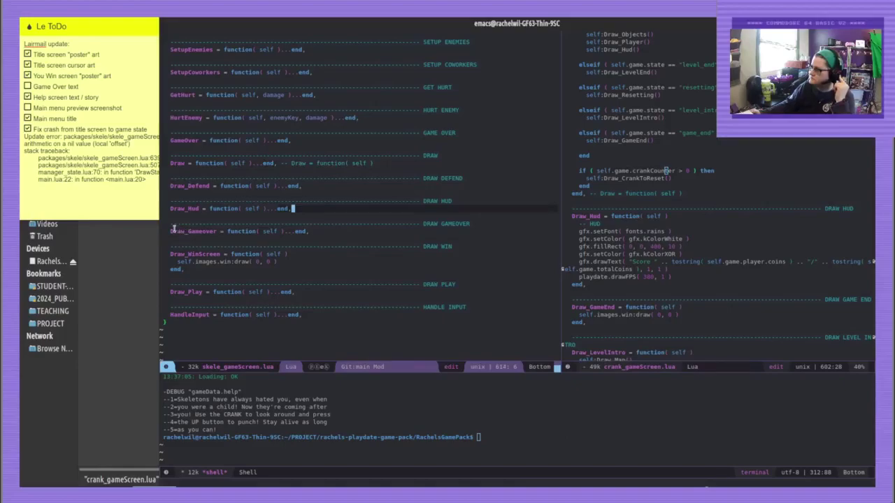
left_click(174, 230)
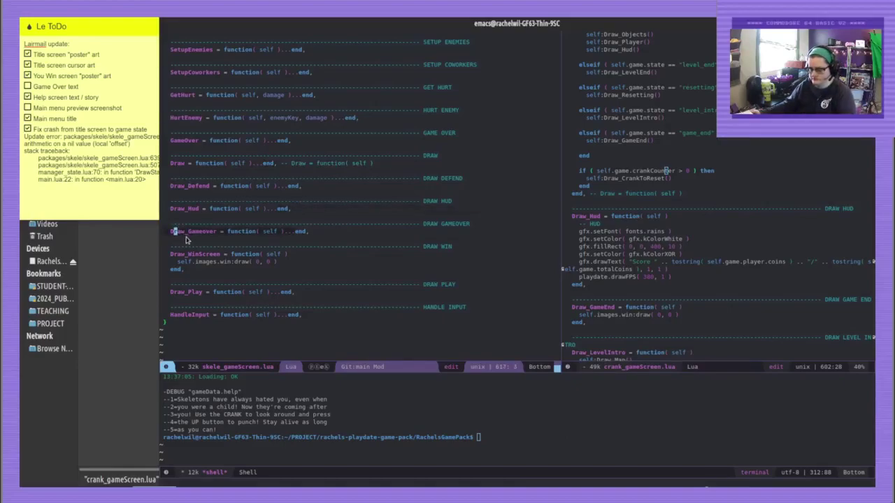
key("ctrl+c")
key("at")
key("ctrl+c")
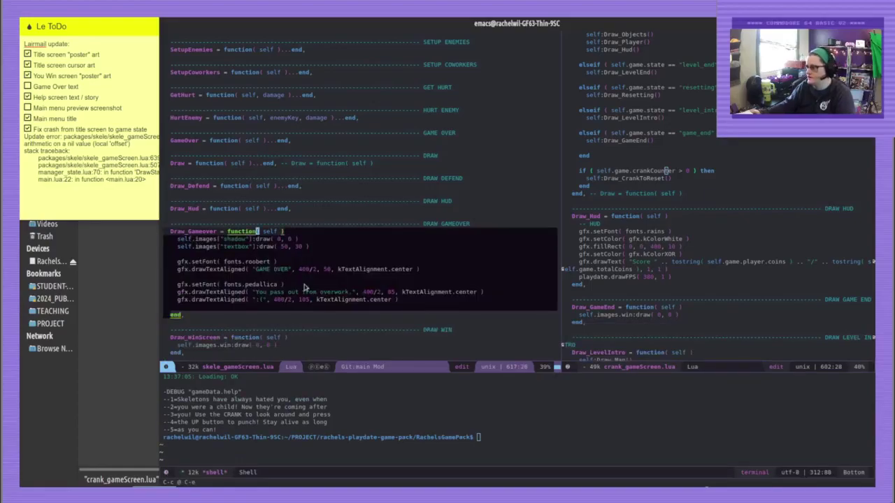
Replace the overwork message in Draw_Gameover with "You end up having to take a mental."
left_click_drag(350, 291, 253, 292)
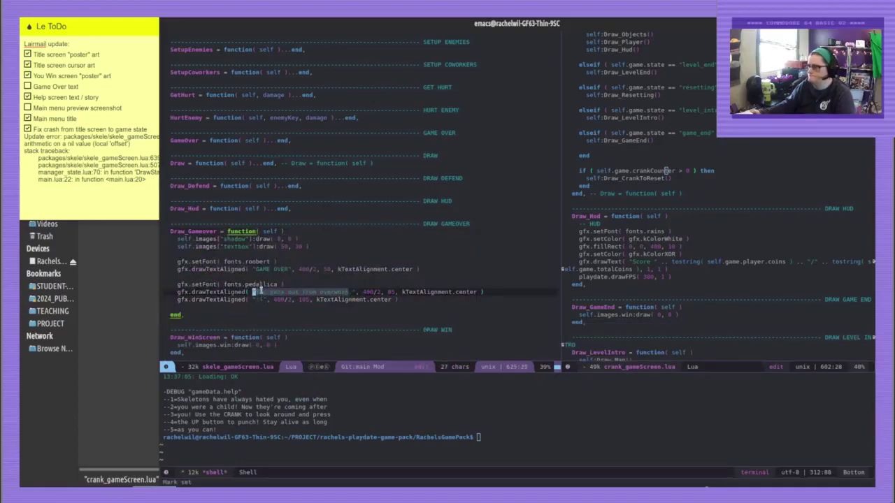
key("BackSpace")
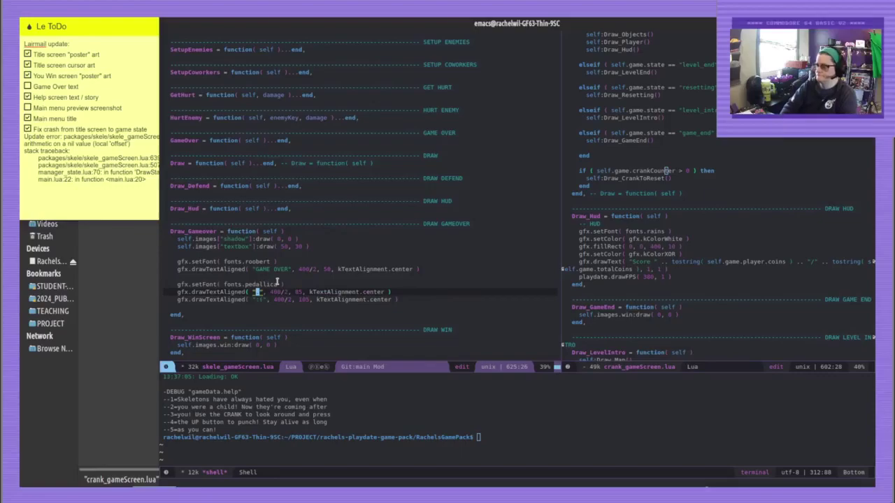
type("You end up hav")
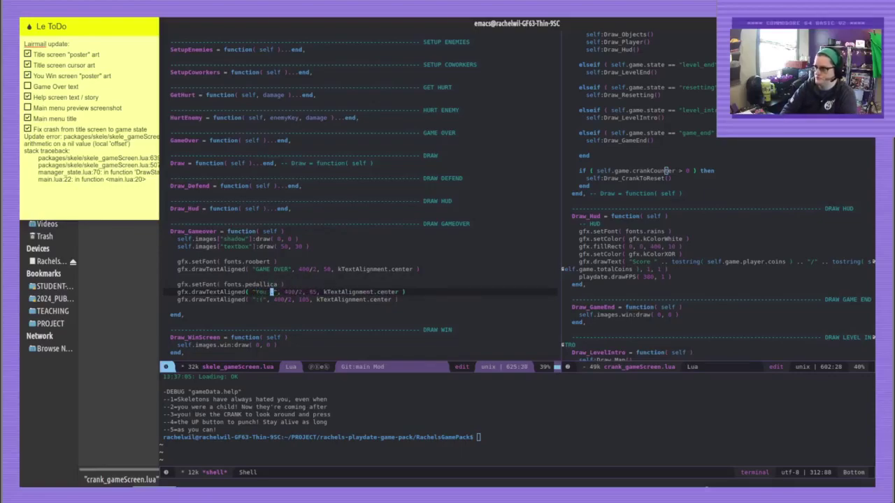
type("ving to take a mental.")
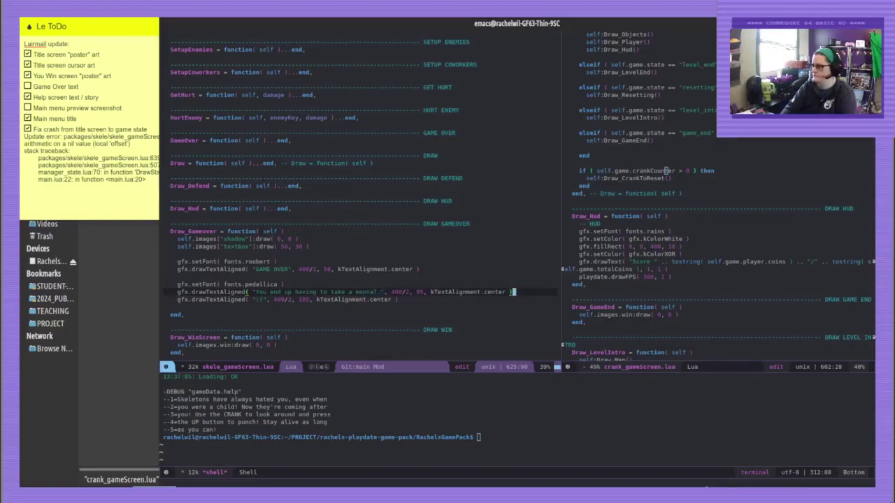
Change the message's second line to "health break, so you have to stay" and remove the period after "mental" in the first line
left_click(265, 301)
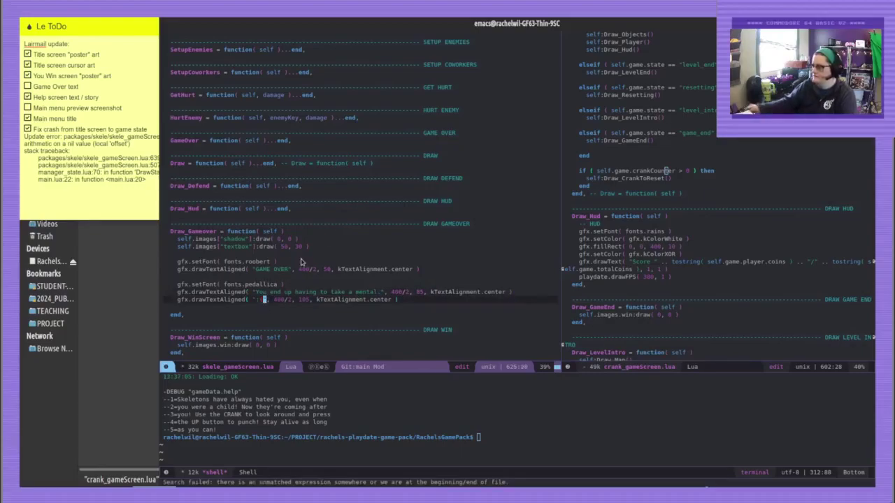
key("BackSpace")
key("BackSpace")
type("health break")
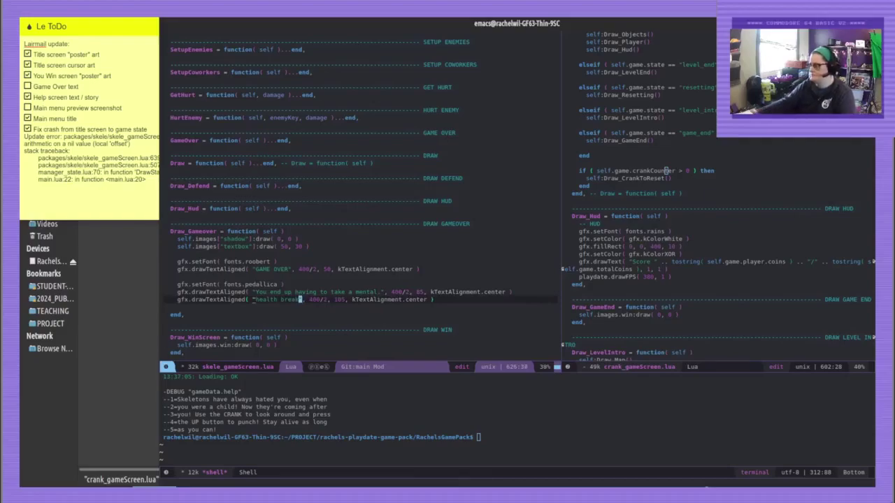
left_click(382, 292)
key("BackSpace")
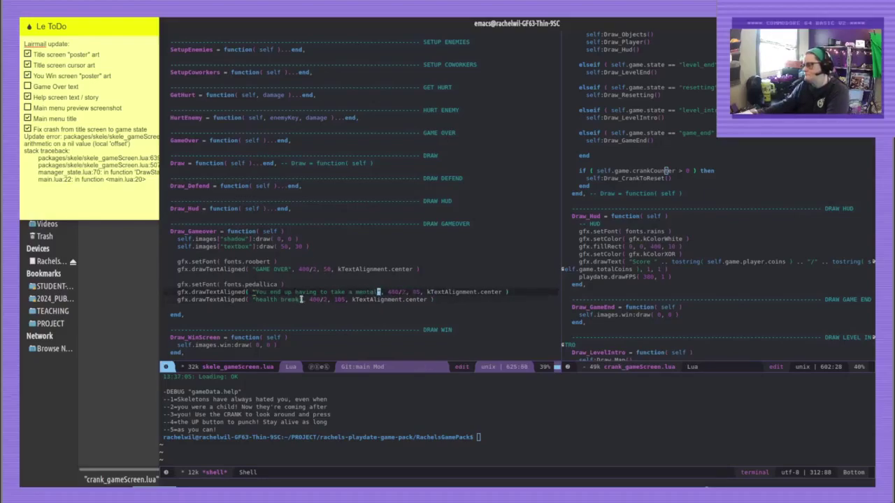
left_click(300, 299)
type(", so you have to s")
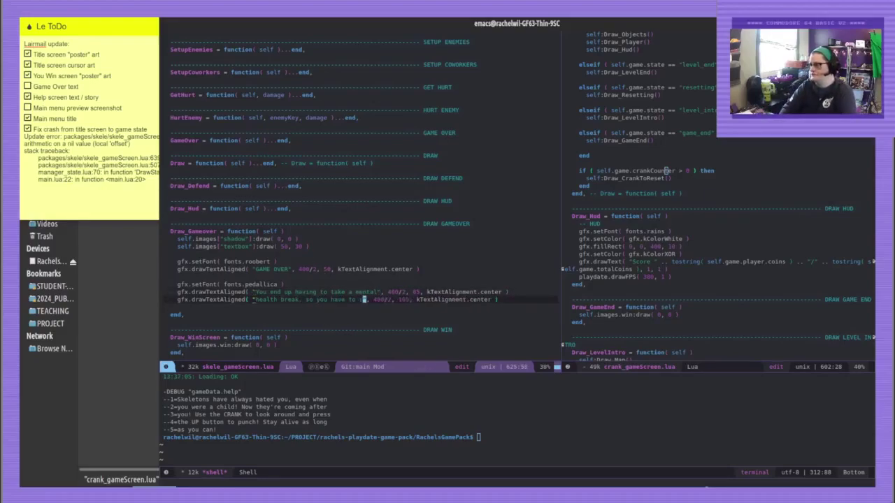
type("tay")
Duplicate the second message line below itself, change the copy's text to "late at work to catch up. :()", and save the file
key("shift+Up")
key("alt+w")
key("Down")
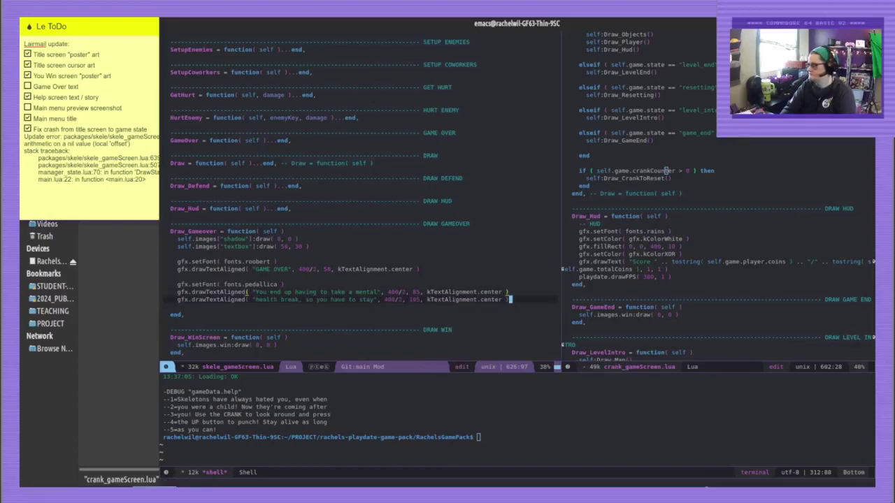
key("ctrl+y")
left_click_drag(375, 307, 255, 306)
key("shift+Right")
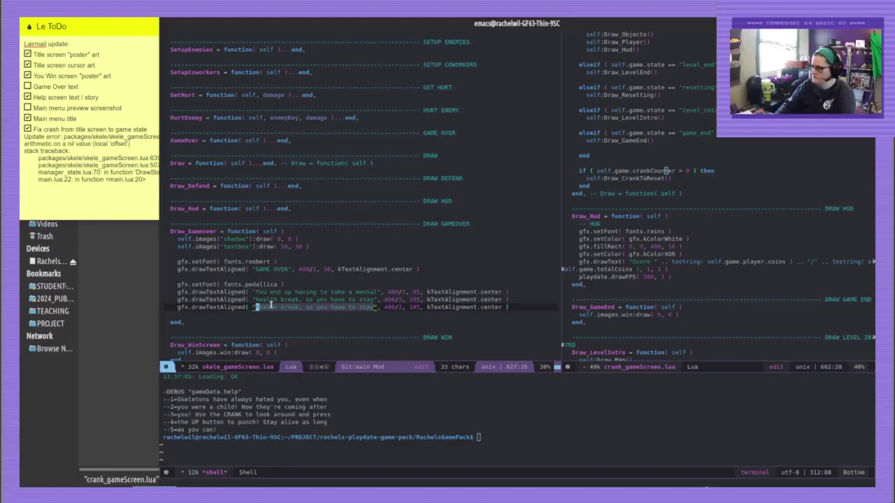
key("BackSpace")
type("in")
key("BackSpace")
key("BackSpace")
type("igned( \"late at work to catch ")
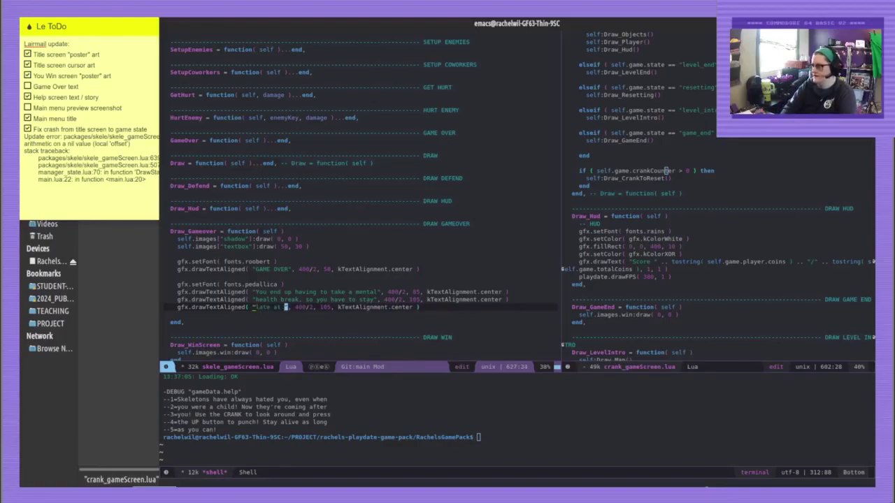
type("up.")
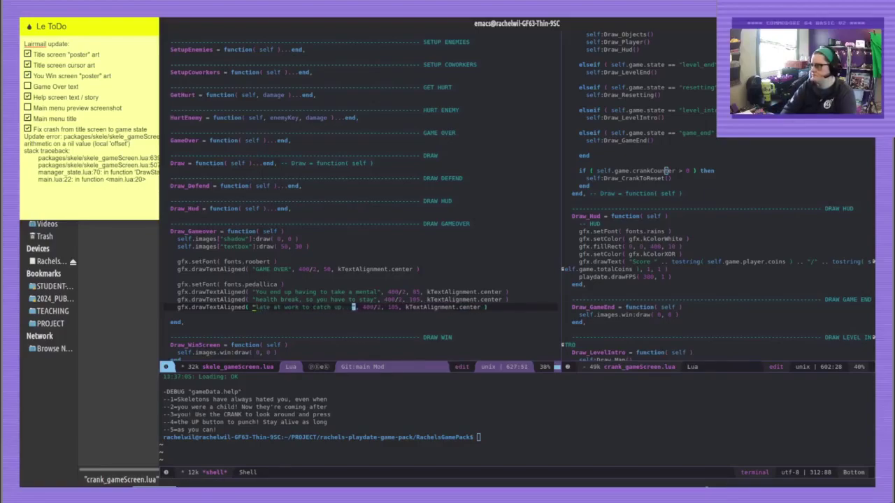
key("ctrl+x")
key("ctrl+s")
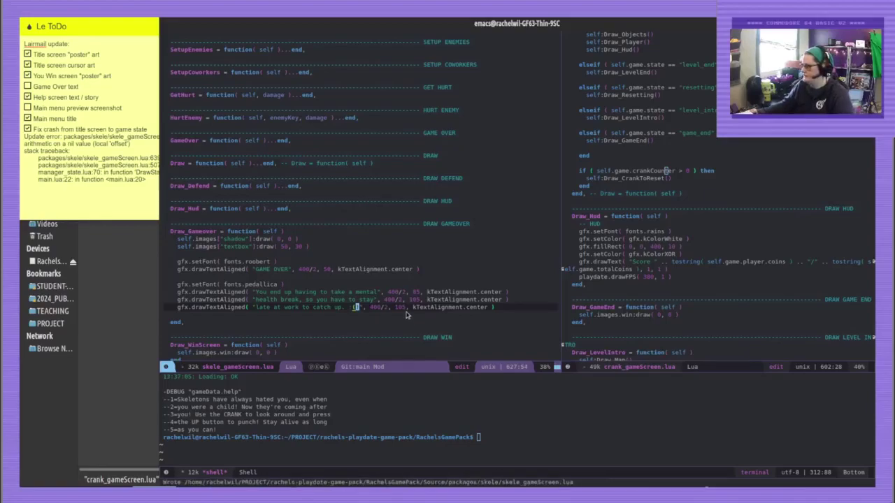
Set the third message line's y position to 125, remove the blank line before the function's end, and save
left_click(410, 308)
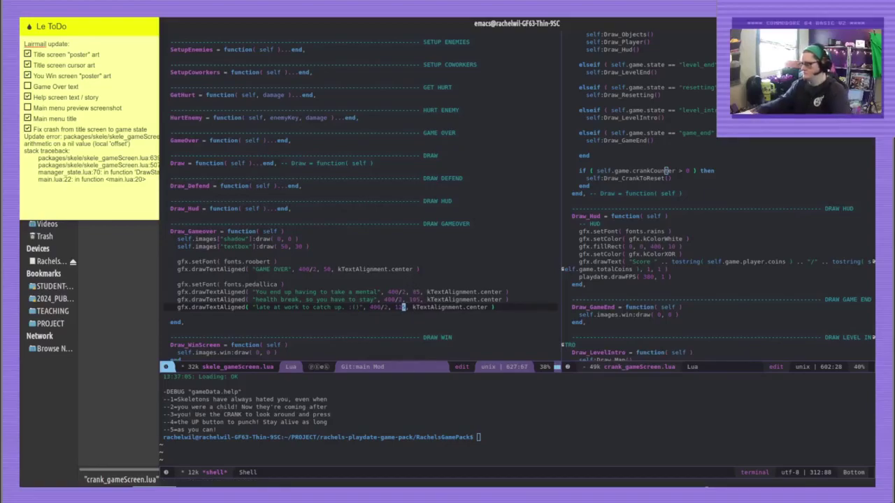
key("ctrl+x")
key("ctrl+s")
left_click(181, 315)
key("BackSpace")
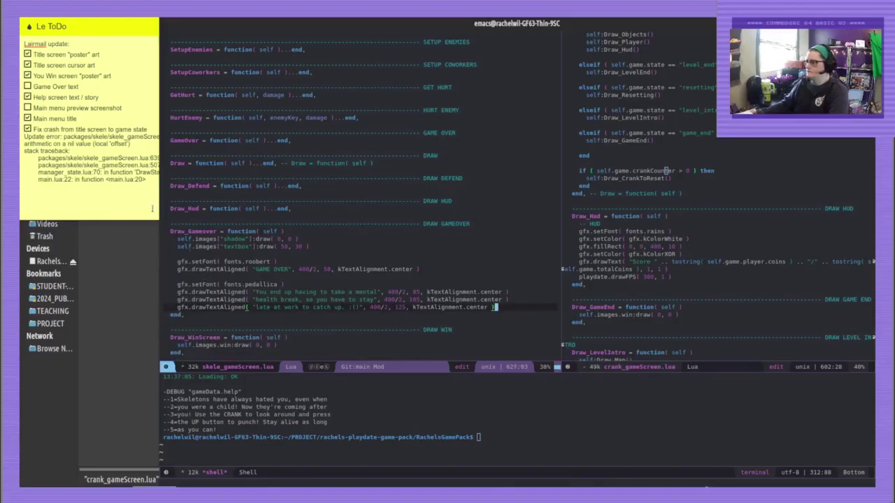
key("ctrl+x")
key("ctrl+s")
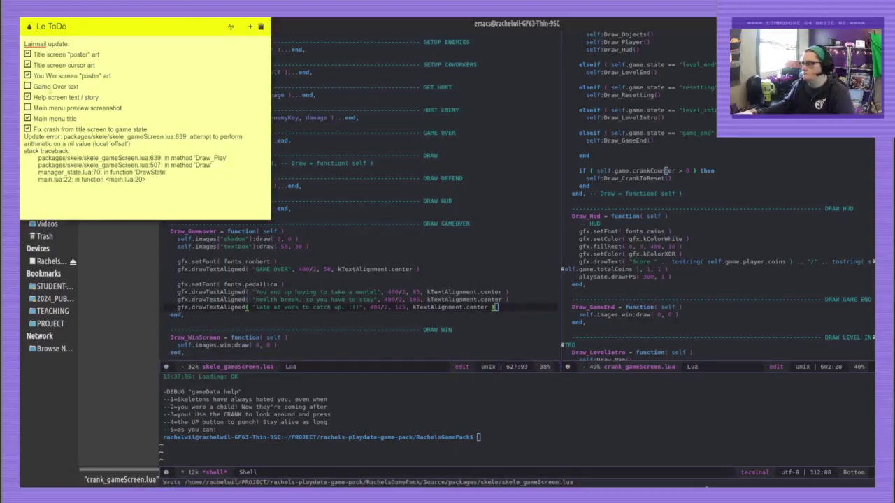
Check off Game Over text in the Le ToDo note and switch to GIMP
left_click(413, 195)
left_click(530, 436)
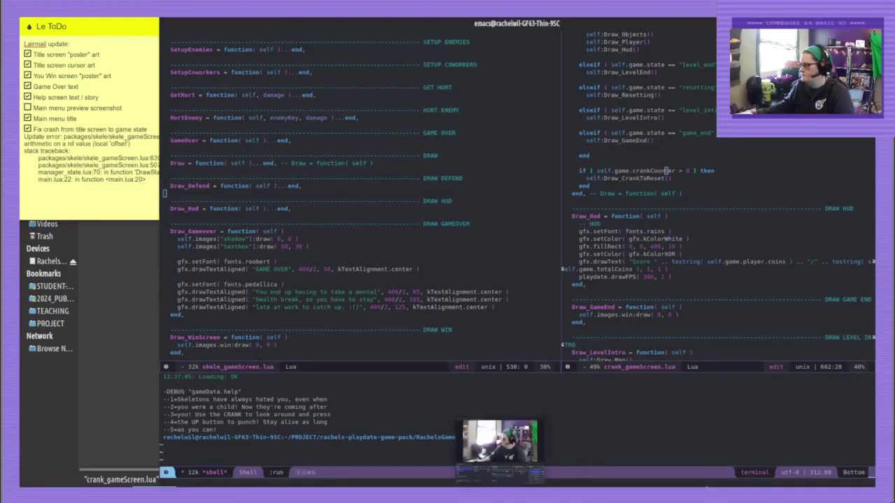
left_click(306, 489)
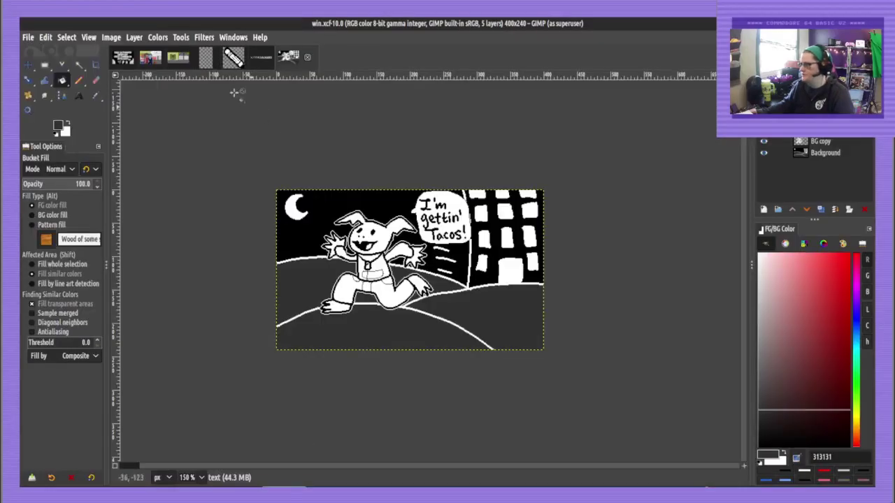
Close all open images in GIMP and discard their unsaved changes
left_click(42, 38)
mouse_move(30, 37)
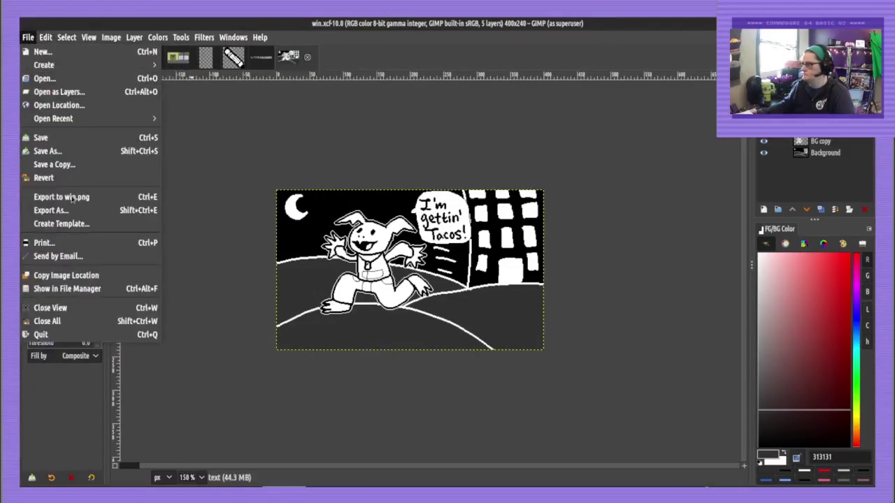
left_click(70, 321)
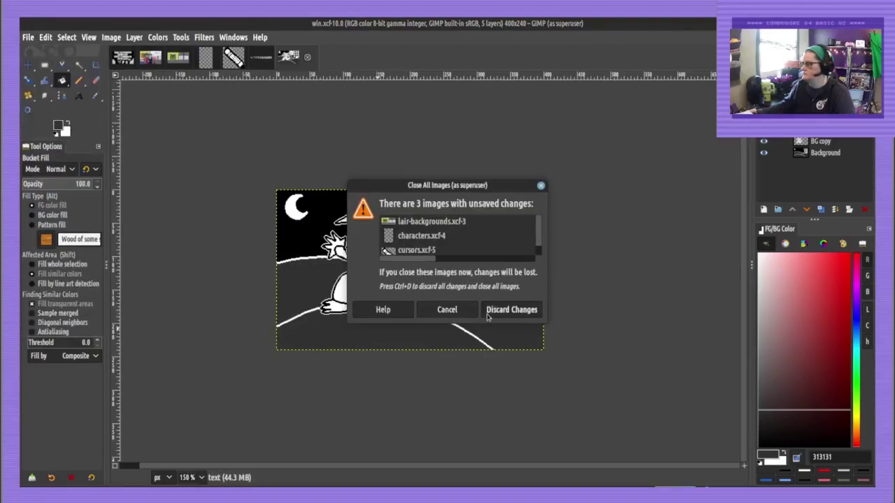
left_click(495, 314)
Find previews.xcf in the project's design folder with the file manager and open it in GIMP
left_click(97, 489)
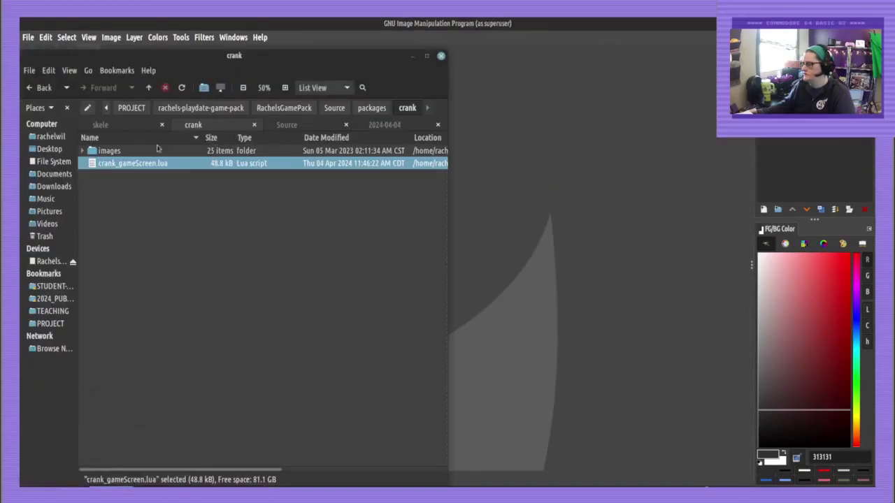
left_click(110, 126)
left_click(381, 108)
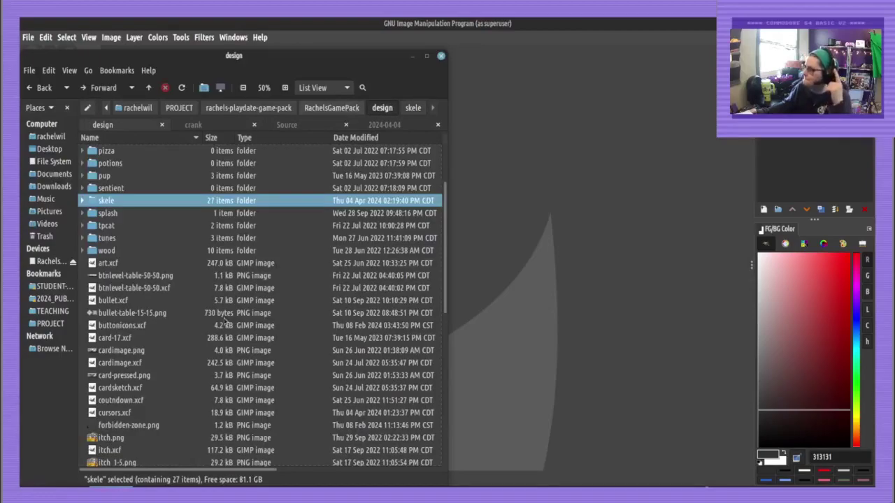
scroll(169, 328, "down", 10)
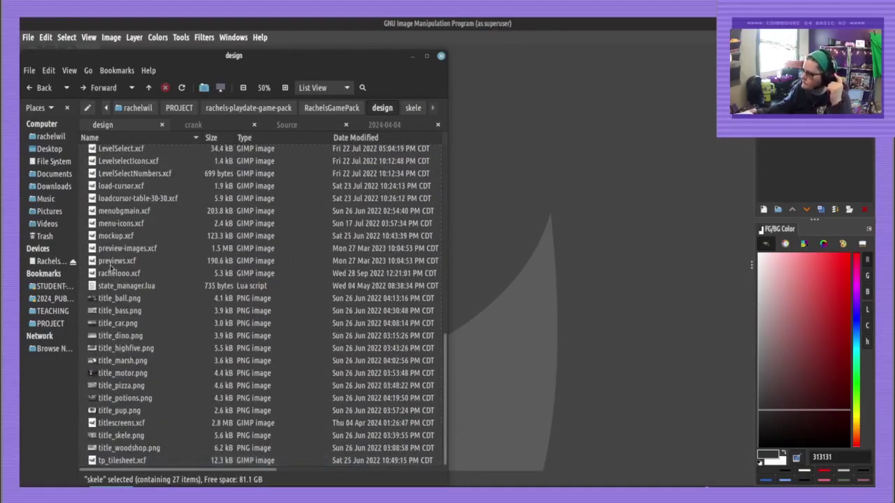
double_click(112, 262)
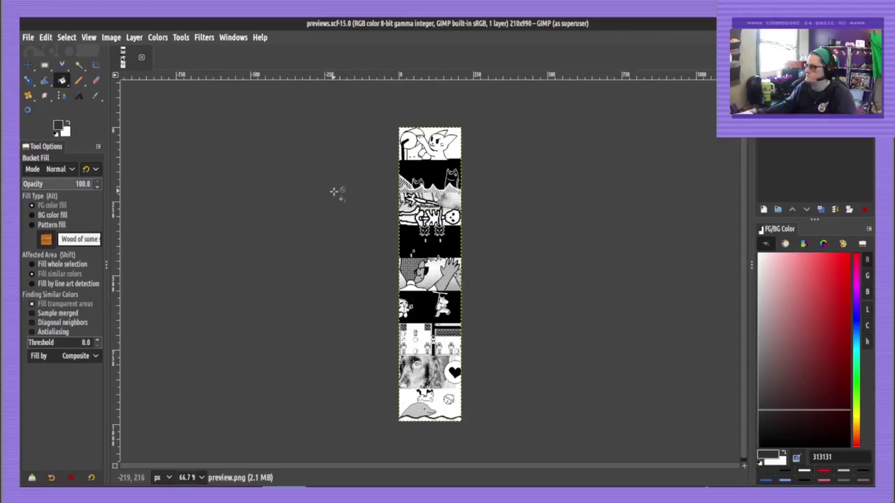
Switch to the terminal in the RachelsGamePack folder and rerun the previous command to launch the game in the Playdate Simulator
key("alt+Tab")
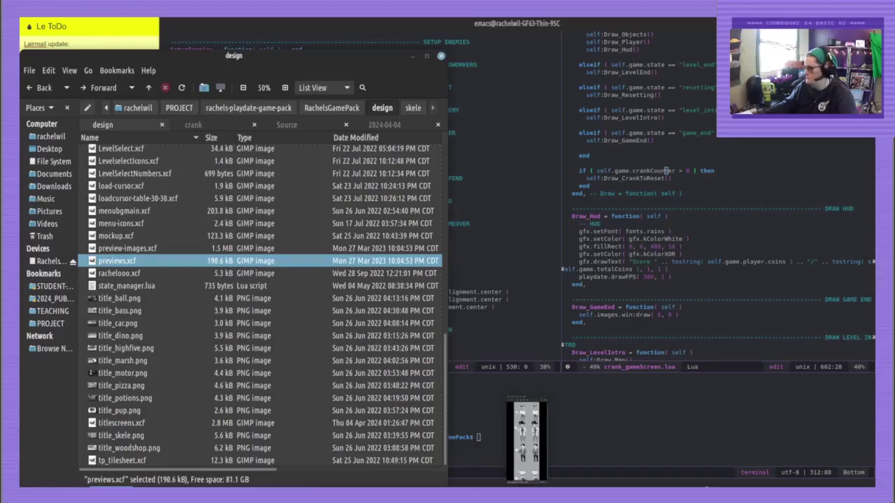
left_click(331, 491)
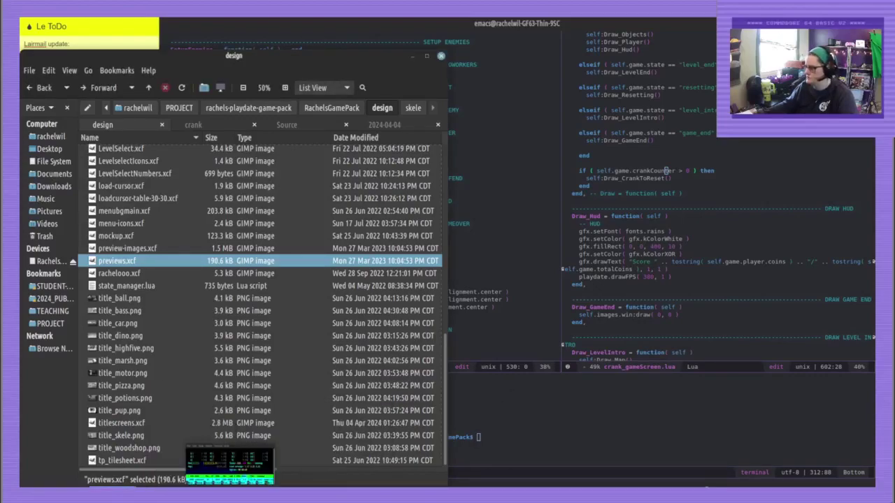
left_click(231, 491)
mouse_move(615, 491)
left_click(613, 466)
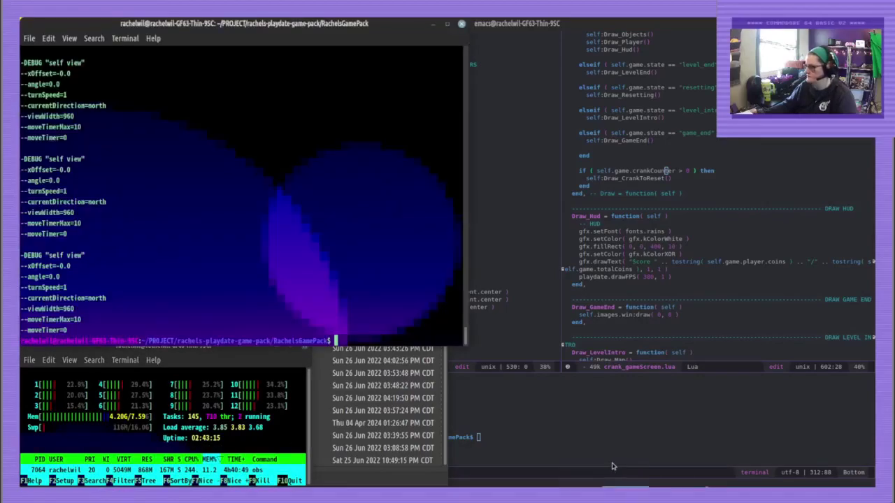
key("Up")
key("Return")
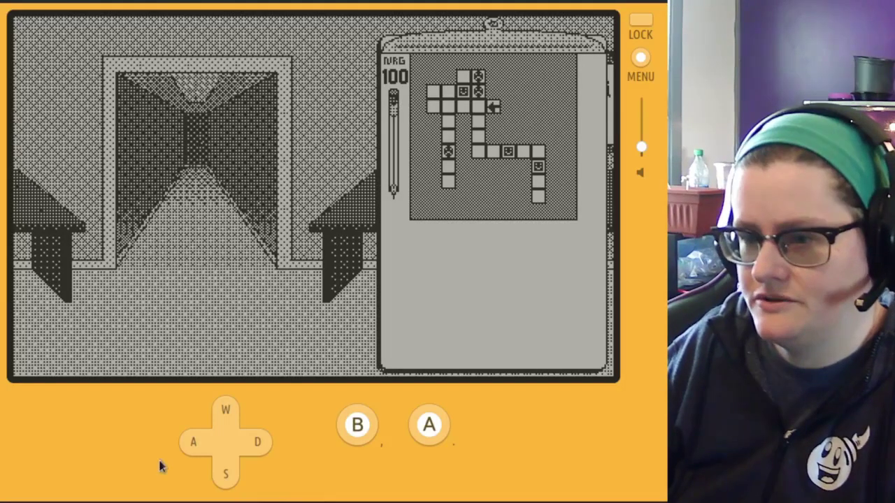
Move one room west on the map and defeat the ghost there by alternating defending and attacking
key("a")
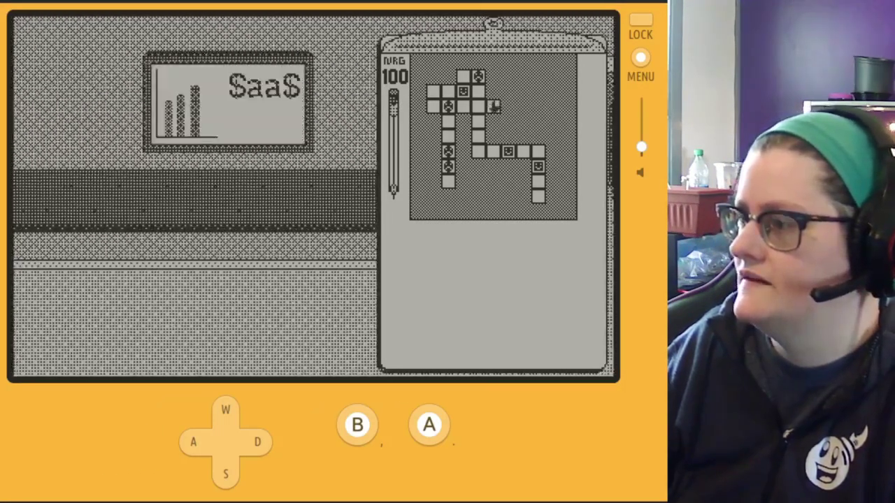
key("d")
key("w")
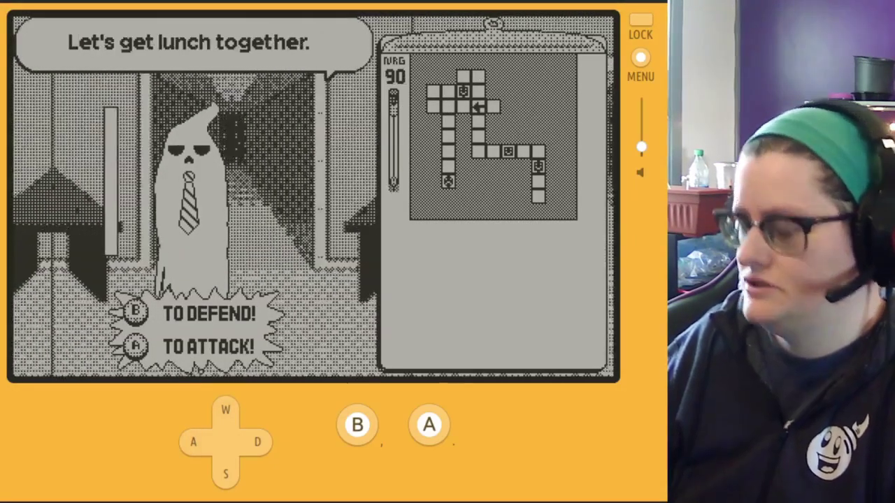
key("comma")
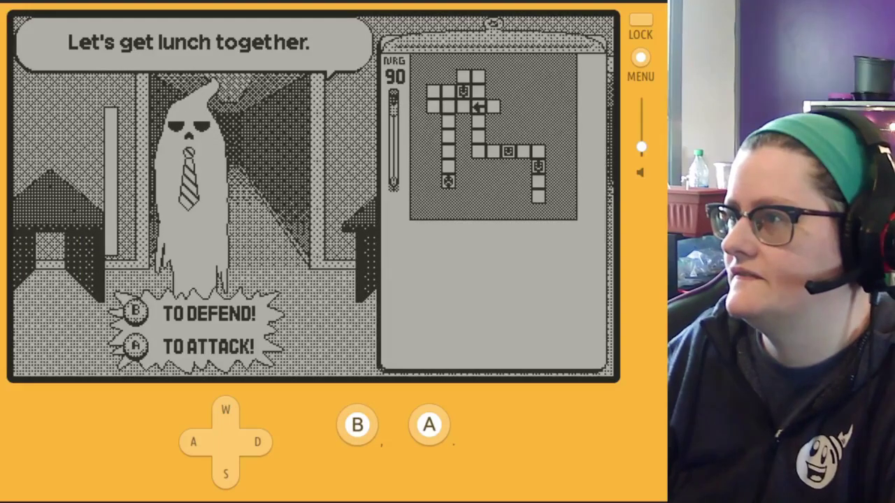
key("comma")
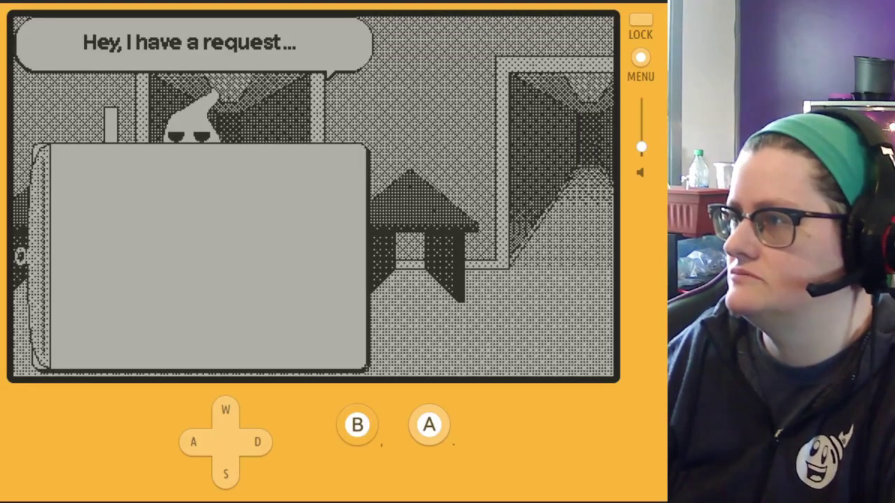
key("period")
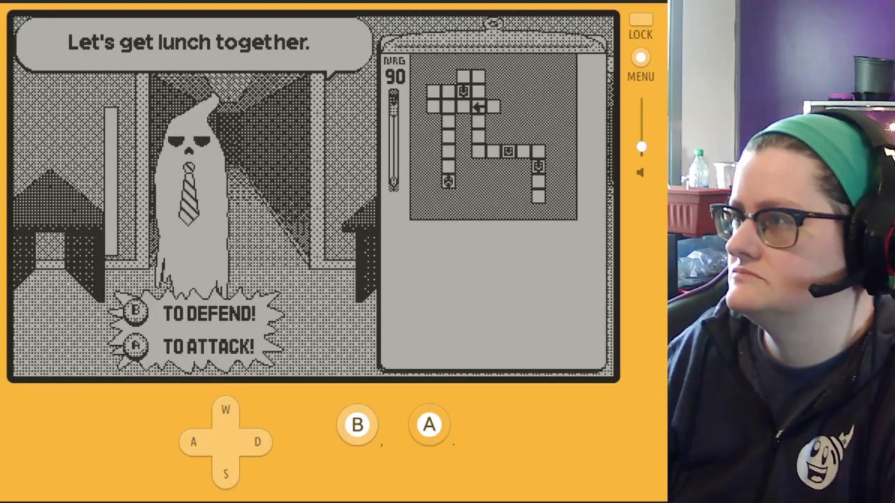
key("period")
key("period")
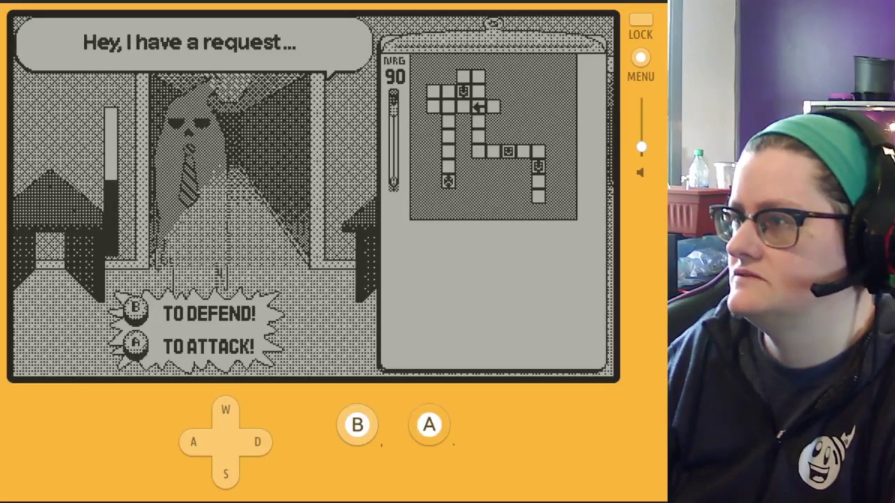
key("period")
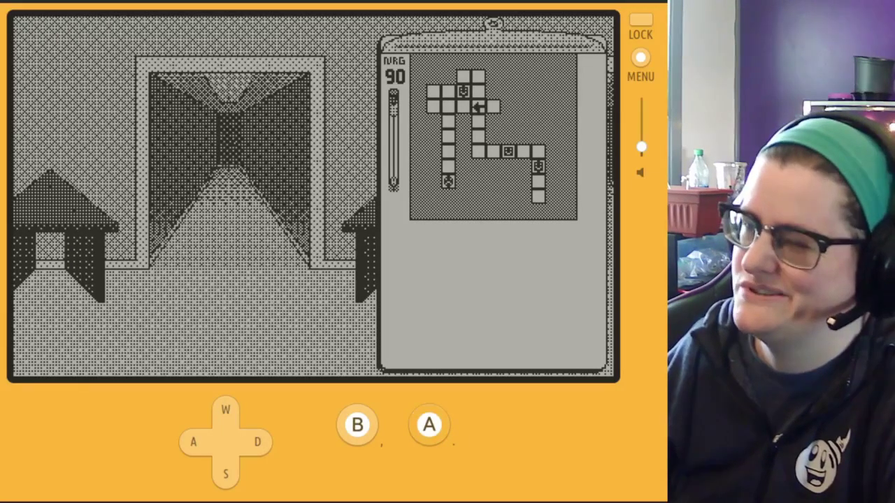
Walk south to the corner room, continue east to the occupied locker room, and turn around to view it
key("a")
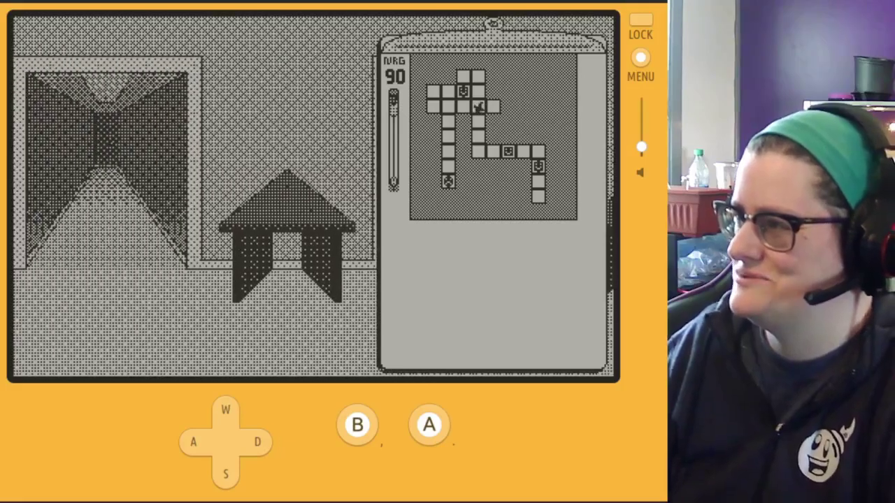
key("w")
key("w")
key("w")
key("a")
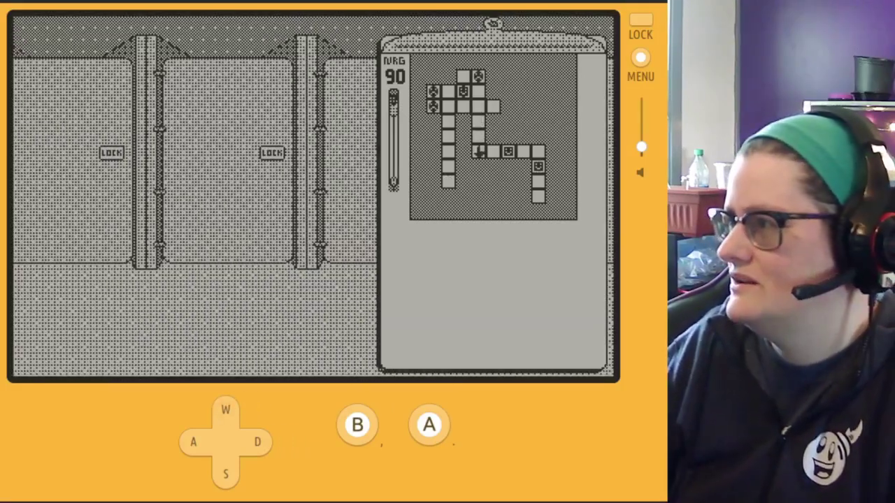
key("w")
key("w")
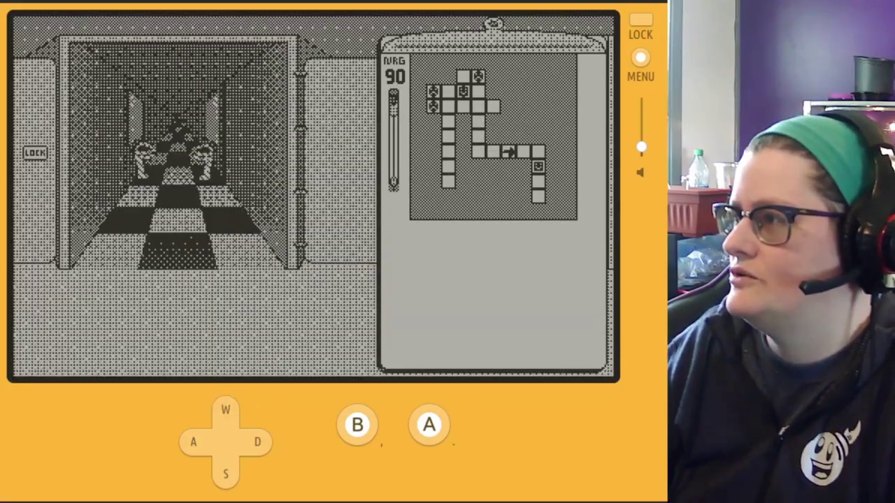
key("a")
key("a")
key("a")
key("a")
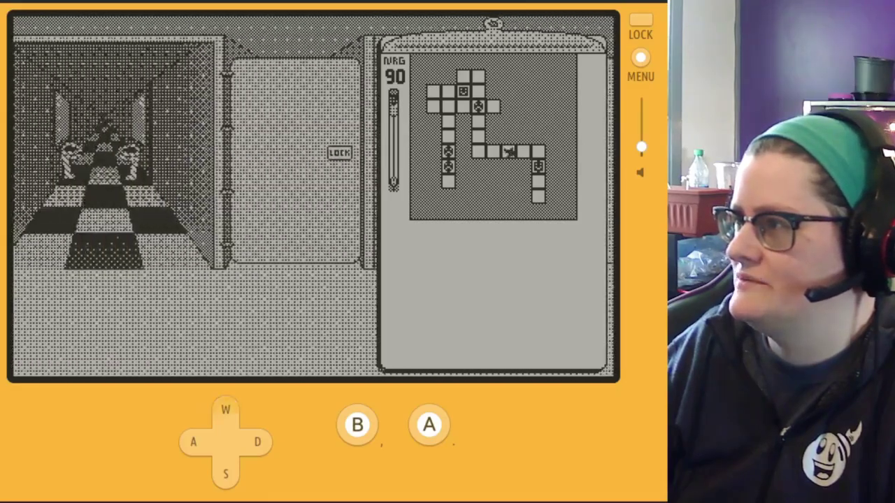
Continue east and south to the next occupied room and defeat the ghost beside the coffee-drinking character
key("w")
key("w")
key("d")
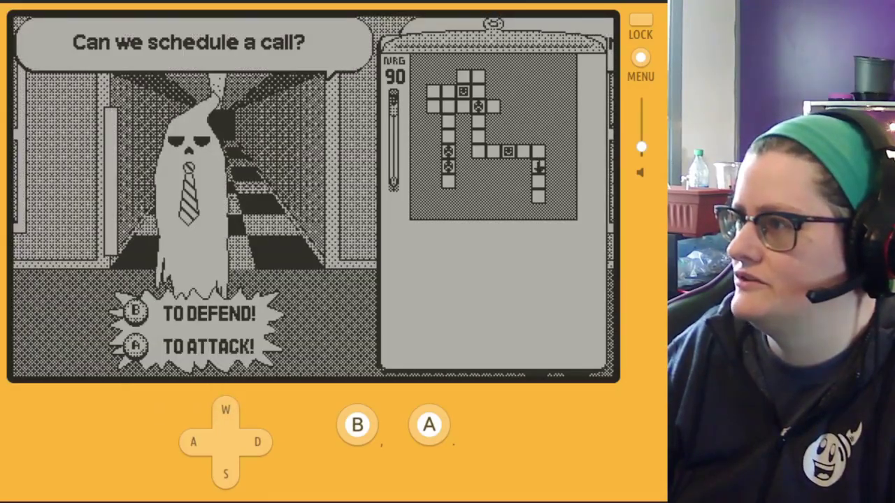
key("comma")
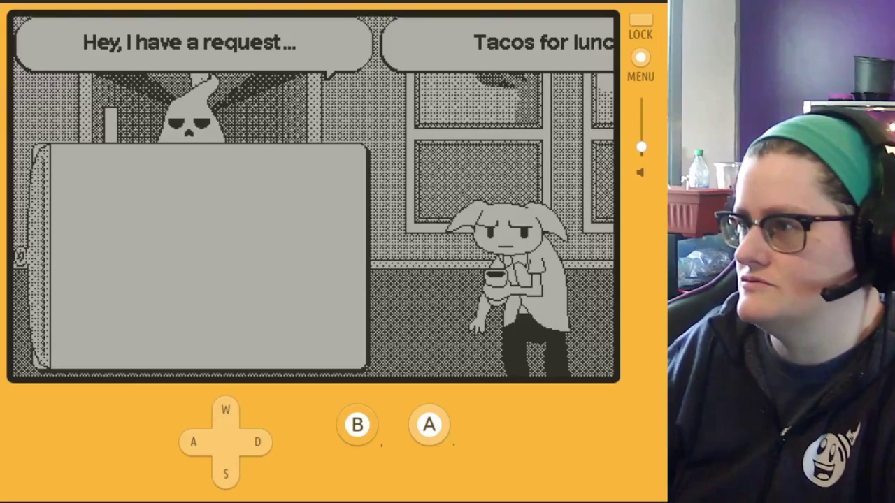
key("period")
key("comma")
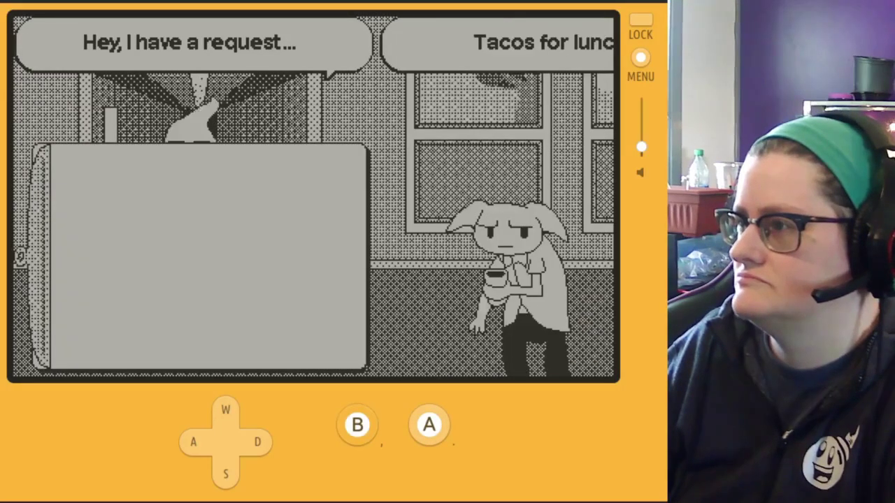
key("period")
key("period")
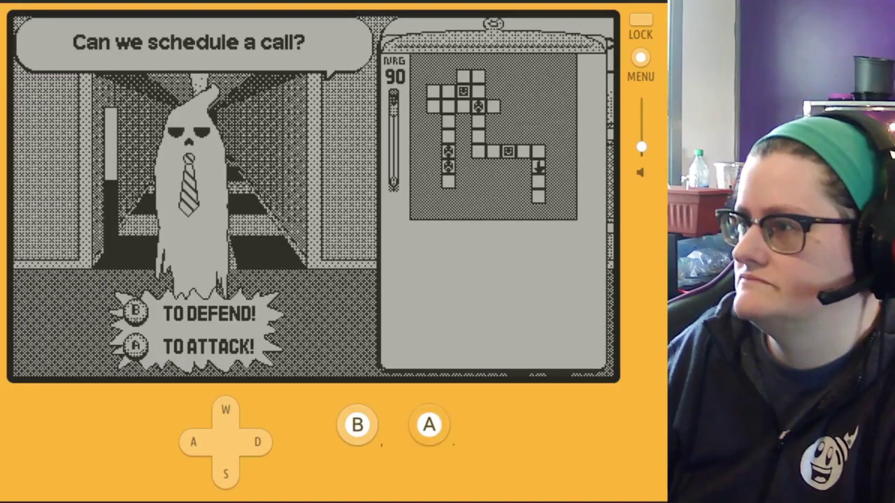
key("period")
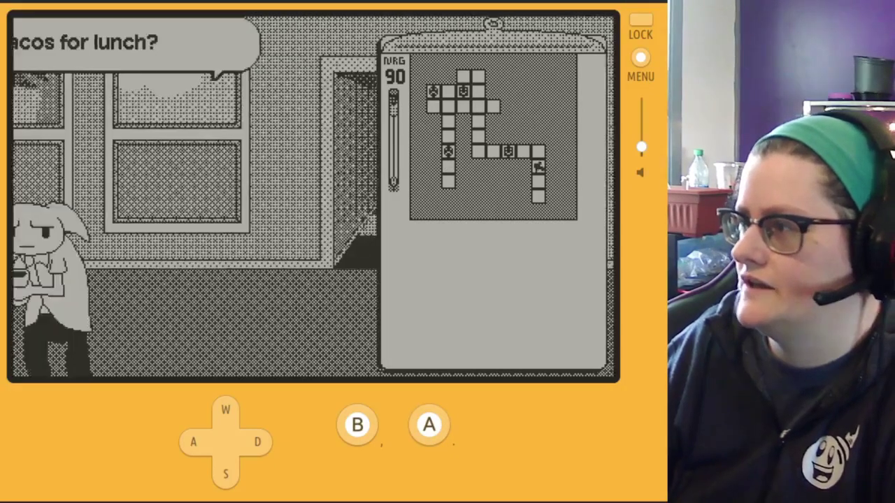
Return to the vampire's locker room and fight off the ghost that blocks the way
key("w")
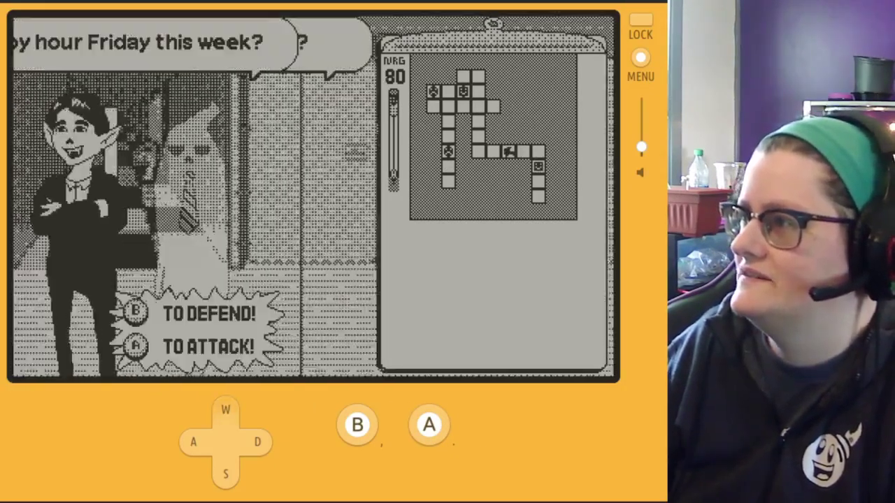
key("period")
key("comma")
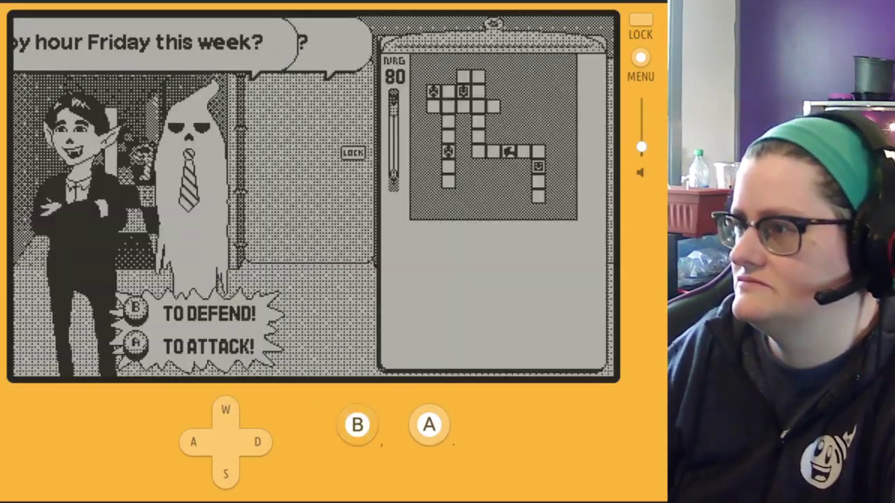
key("period")
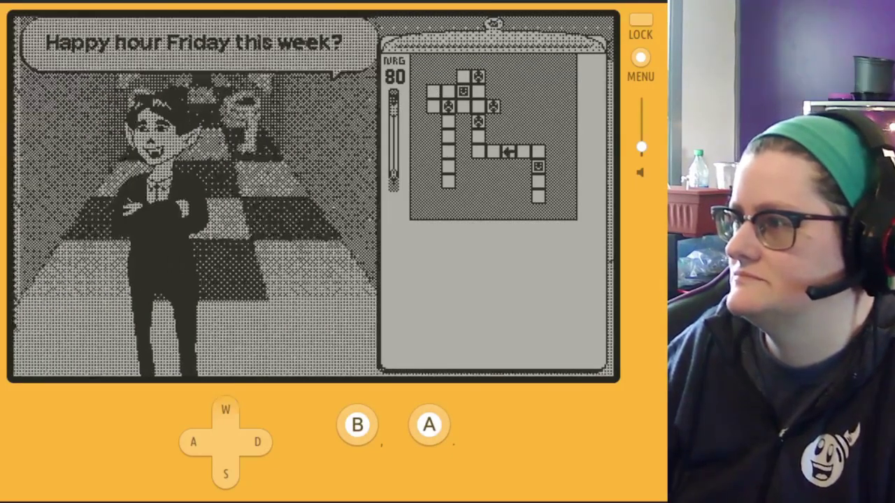
Head back west and north to the windowed room above the corner and defeat the ghost there
key("w")
key("w")
key("d")
key("w")
key("w")
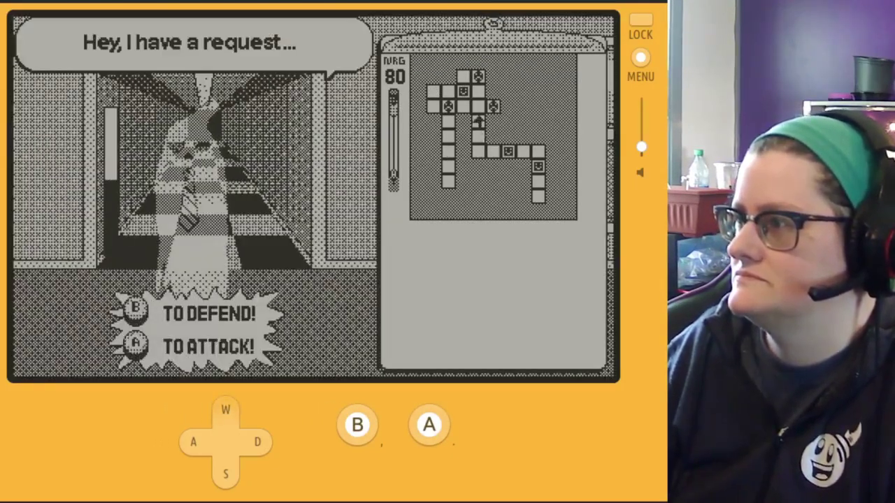
key("comma")
key("period")
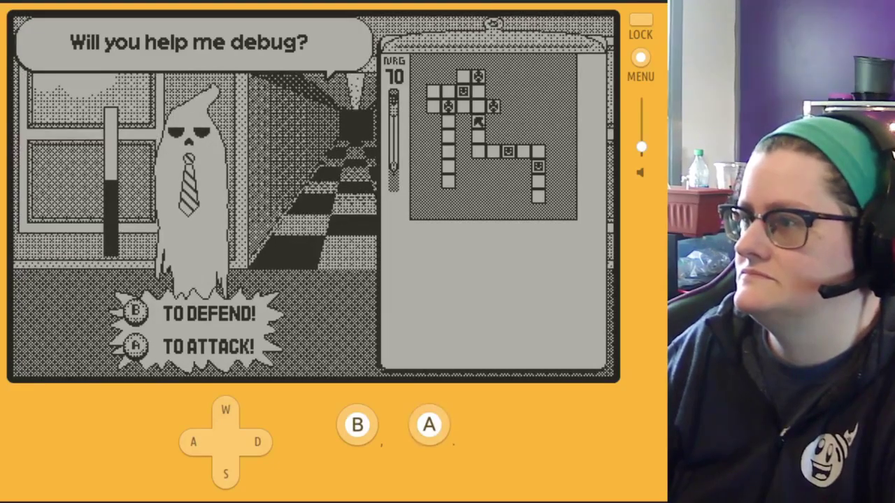
key("period")
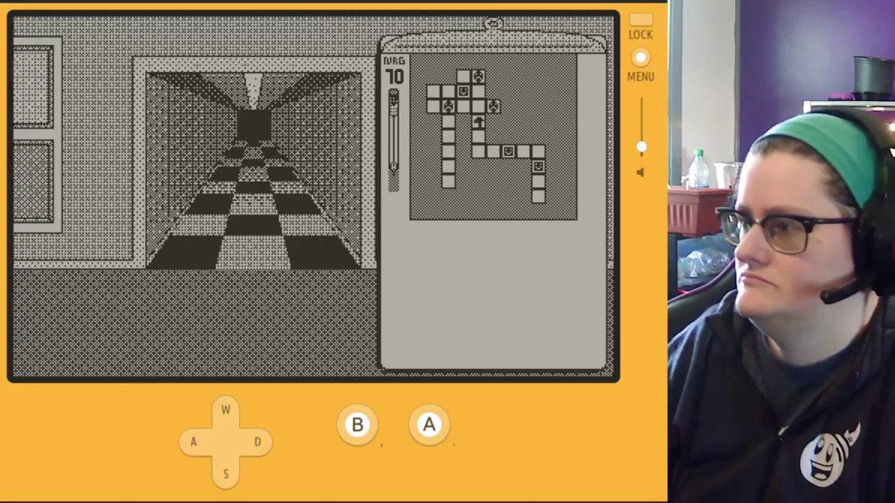
Go to the northern occupied room, accept the letter for the Developer Imp, and attack the ghost that appears
key("w")
key("w")
key("a")
key("w")
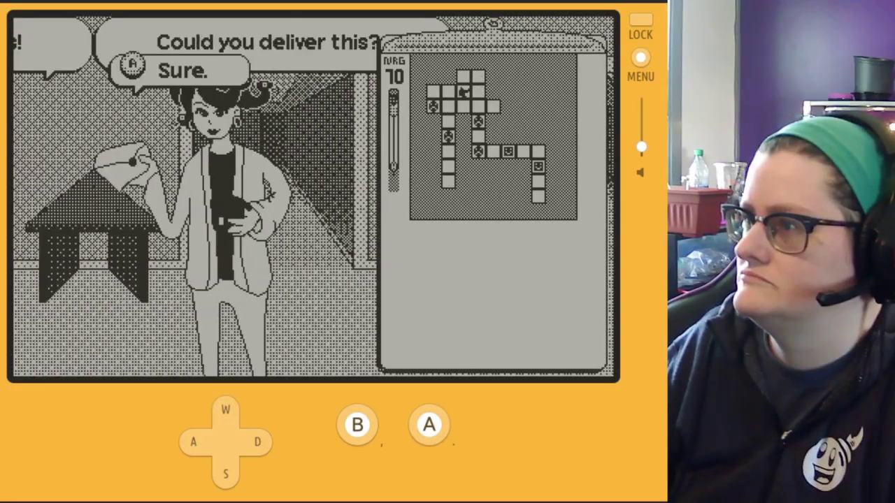
key("a")
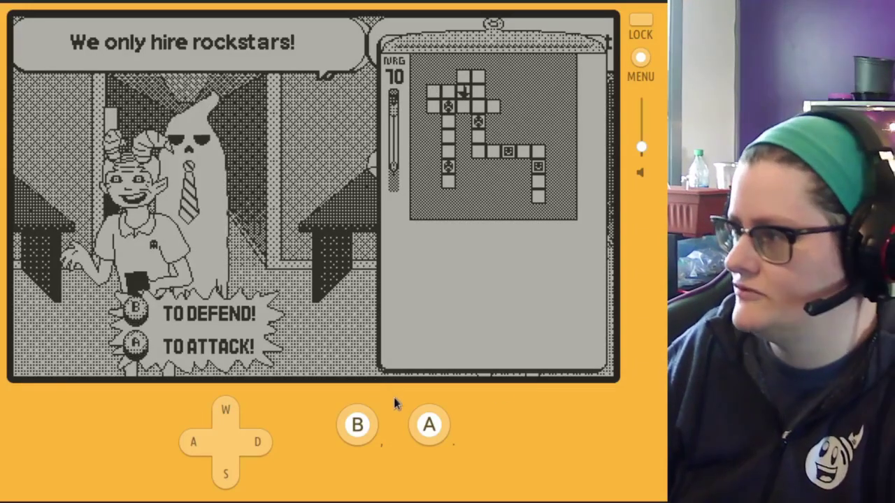
left_click(426, 428)
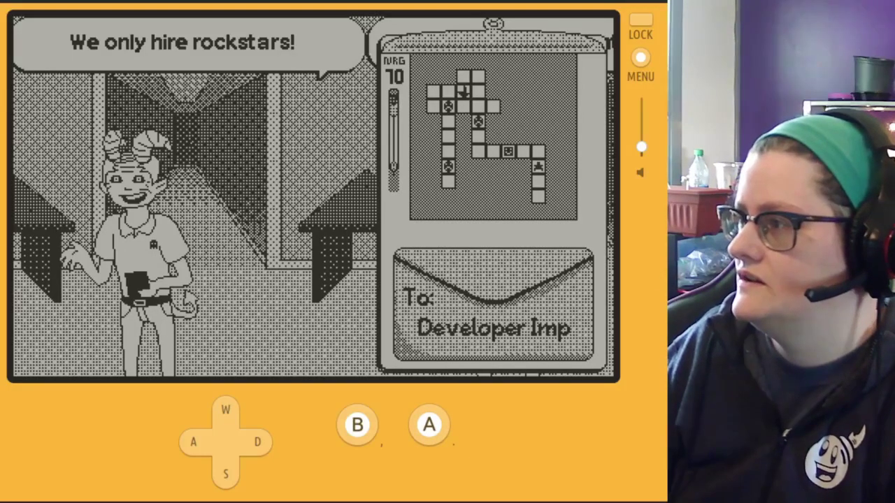